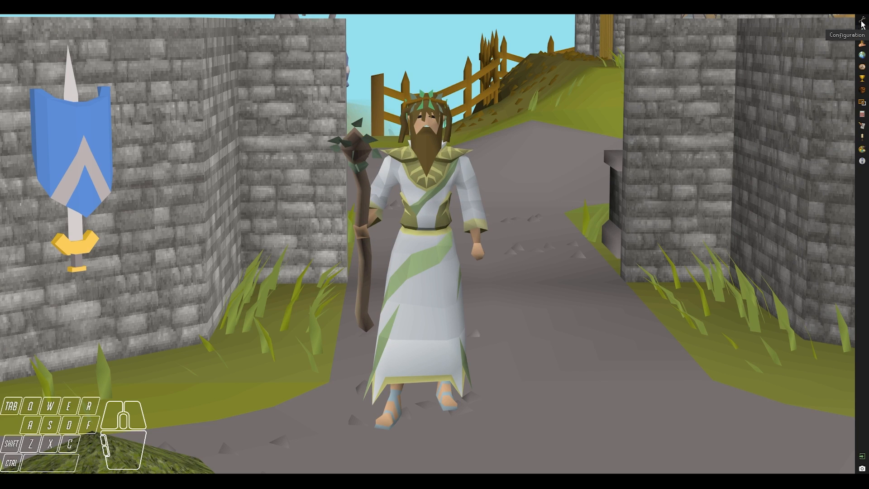
# Step: Open the configuration of the Creator's Kit plugin
pyautogui.click(862, 22)
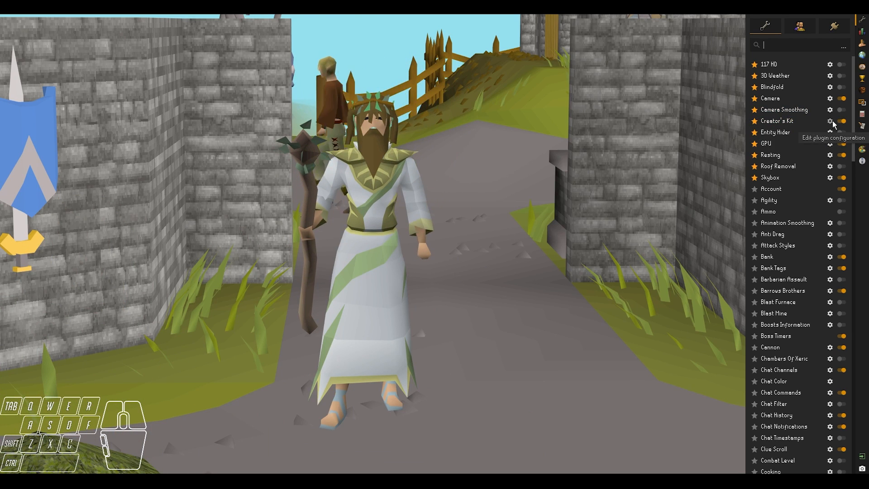
pyautogui.click(829, 122)
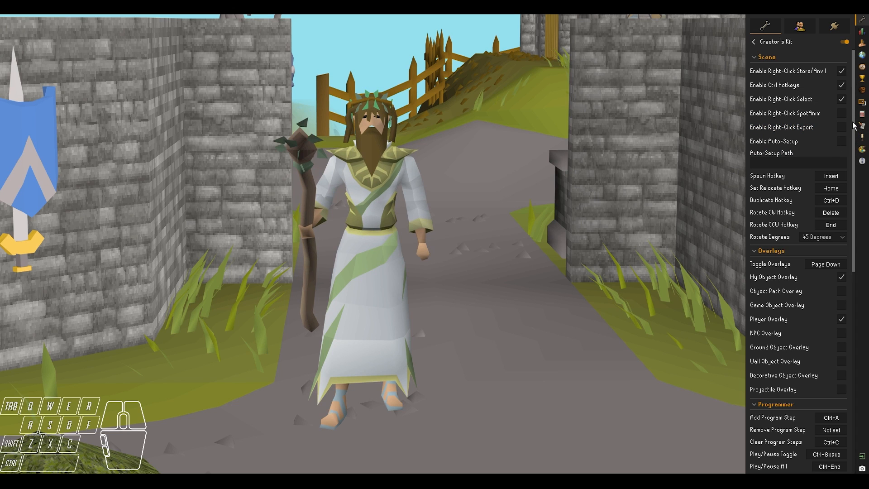
pyautogui.moveTo(853, 126); pyautogui.dragTo(560, 125)
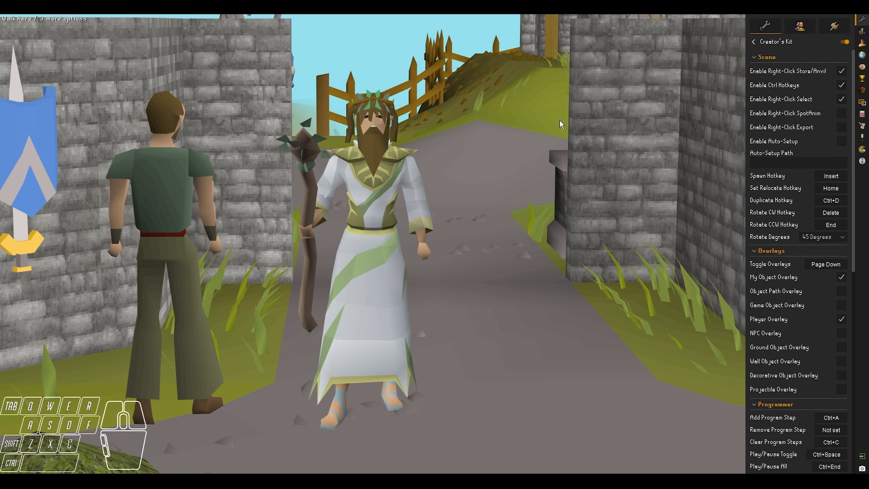
# Step: Open the Creator's Kit Toolbox window, look through its Model Organizer, Model Anvil, Programmer and Transmogger sections, and close it
pyautogui.click(862, 150)
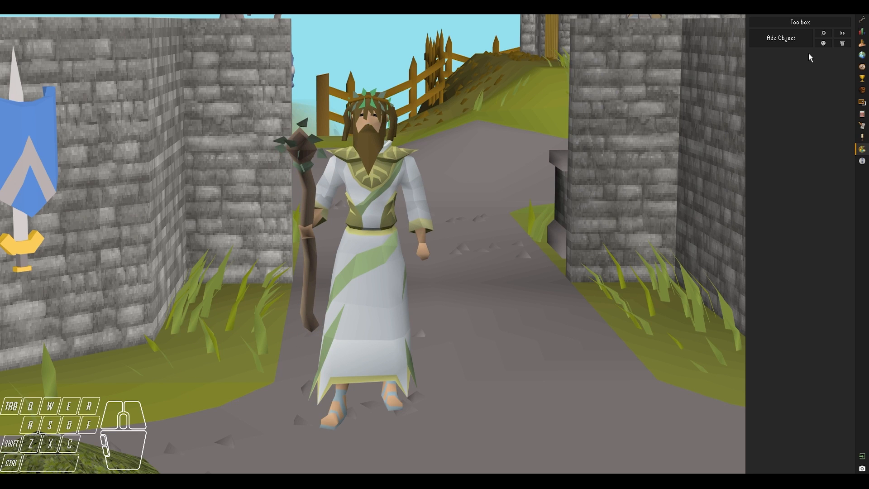
pyautogui.click(800, 22)
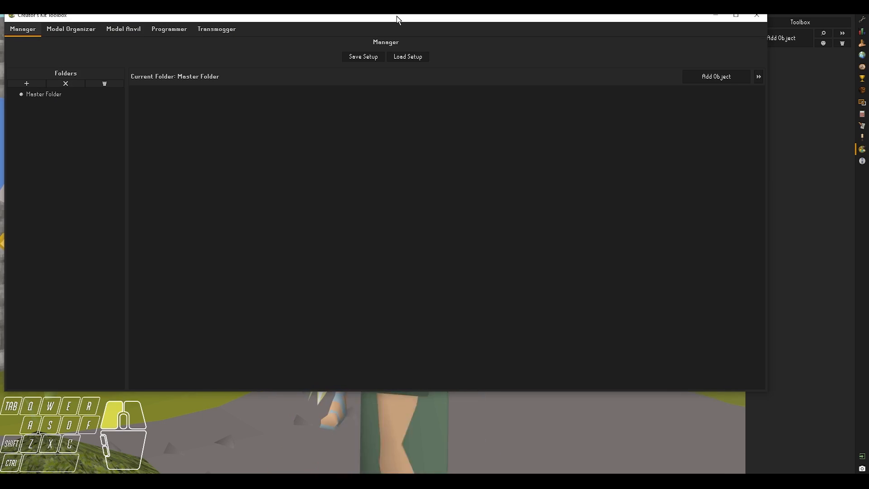
pyautogui.moveTo(397, 19); pyautogui.dragTo(447, 60)
pyautogui.click(133, 78)
pyautogui.click(173, 76)
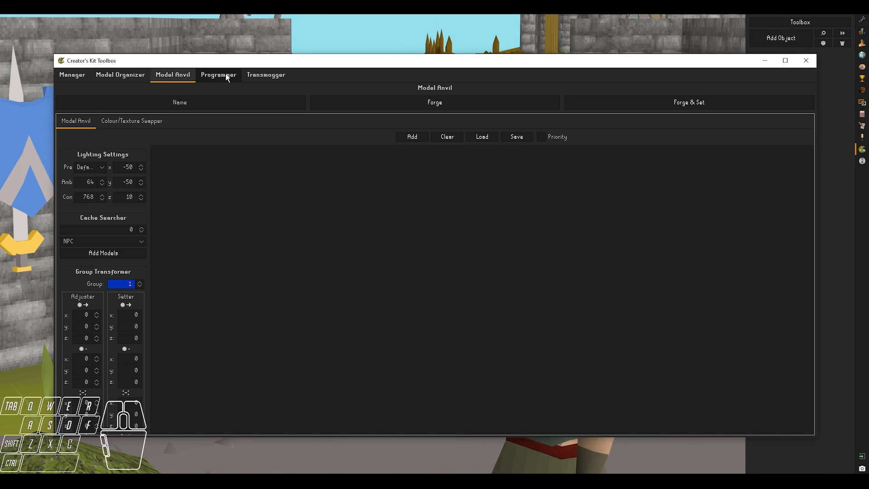
pyautogui.click(227, 76)
pyautogui.click(262, 74)
pyautogui.click(80, 77)
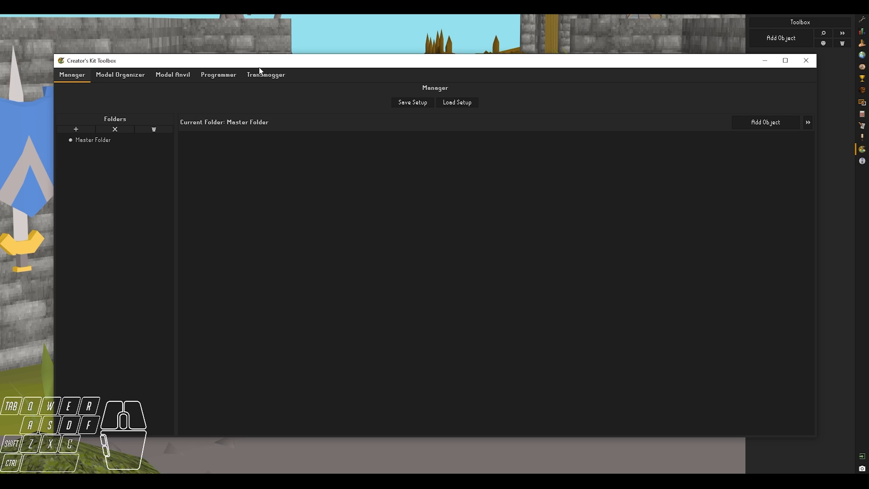
pyautogui.click(802, 67)
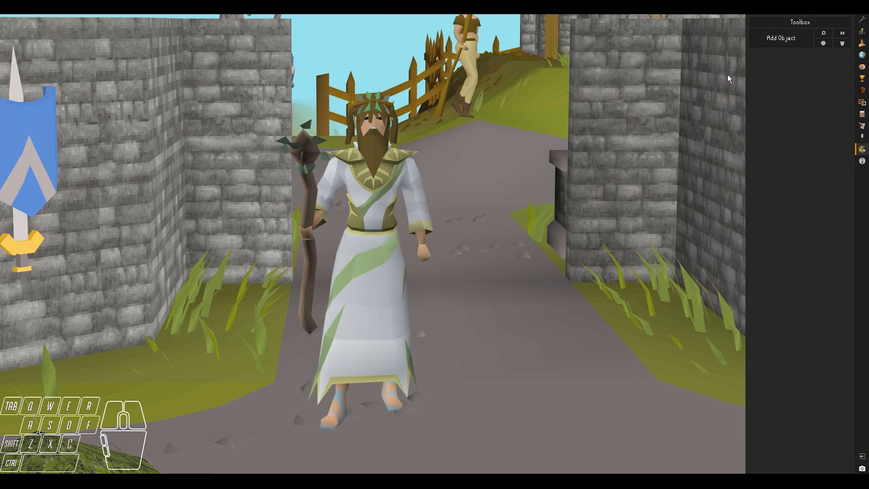
# Step: Review the Creator's Kit configuration from the Scene hotkeys through the Oculus Orb and Model Exporter settings
pyautogui.click(861, 20)
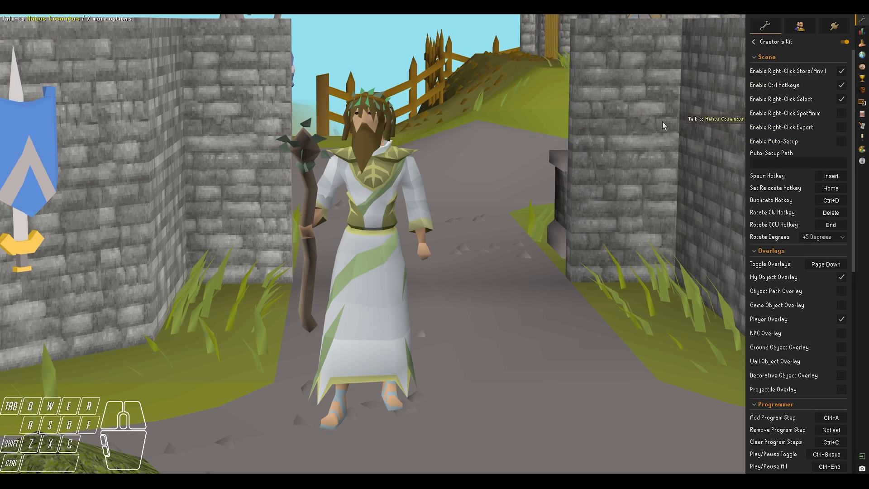
pyautogui.moveTo(544, 256); pyautogui.dragTo(449, 271, button='middle')
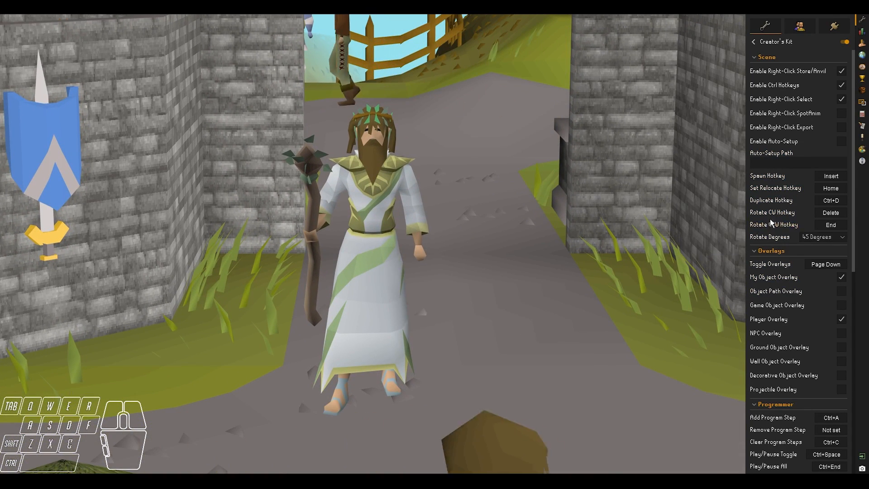
pyautogui.scroll(-10, 771, 222)
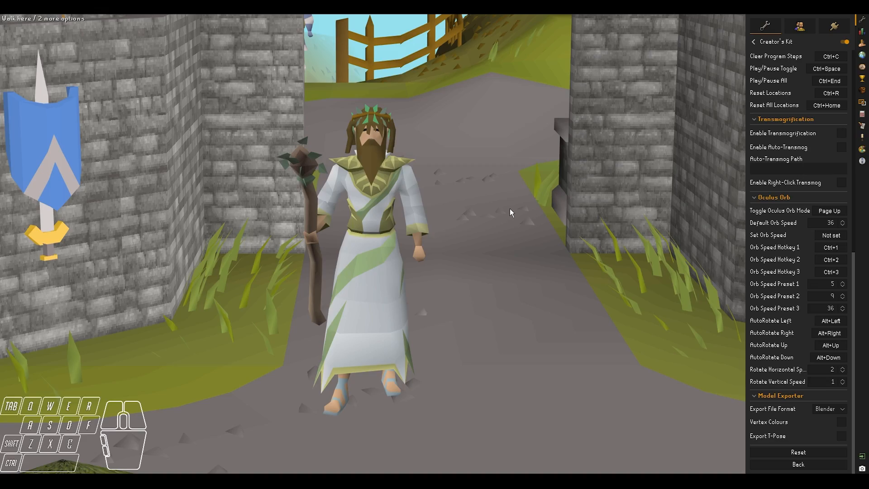
# Step: Examine the gateway scene around the robed character from several distances and angles with the free camera
pyautogui.press('s')
pyautogui.press('w')
pyautogui.moveTo(506, 246); pyautogui.dragTo(257, 262, button='middle')
pyautogui.press('a')
pyautogui.hotkey('shift', 'r')
pyautogui.press('s')
pyautogui.hotkey('shift', 'w')
pyautogui.press('d')
pyautogui.press('w')
pyautogui.hotkey('shift', 'f')
pyautogui.hotkey('shift', 'f')
pyautogui.hotkey('shift', 'w')
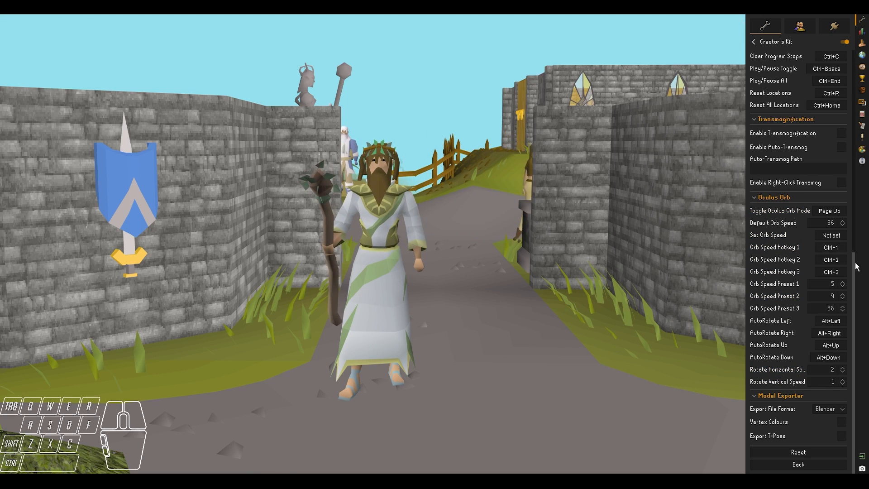
pyautogui.scroll(10, 856, 267)
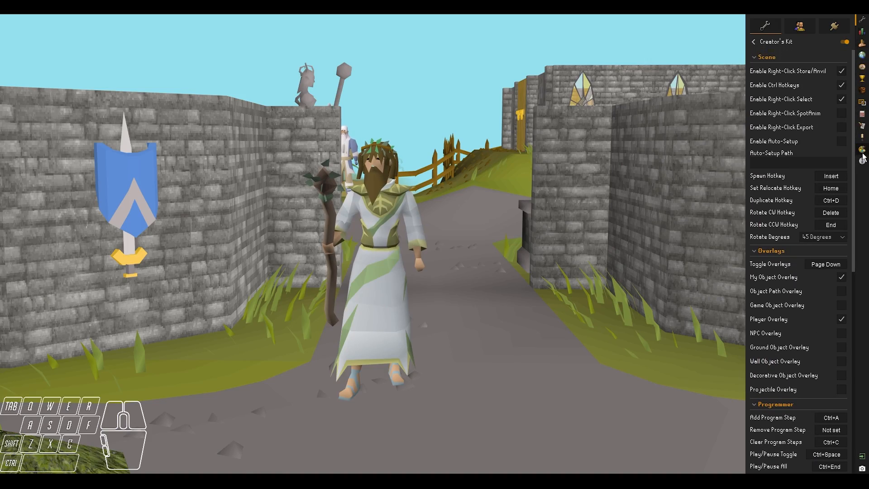
pyautogui.press('s')
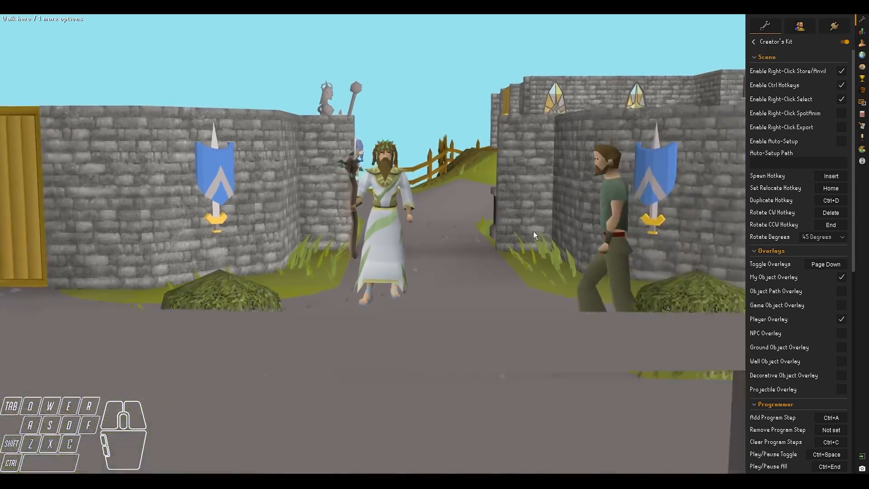
pyautogui.moveTo(533, 230)
pyautogui.mouseDown(button='middle')
pyautogui.moveTo(473, 257)
pyautogui.moveTo(569, 249)
pyautogui.moveTo(563, 256)
pyautogui.moveTo(546, 235)
pyautogui.moveTo(517, 226)
pyautogui.mouseUp(button='middle')
pyautogui.hotkey('shift', 'w')
pyautogui.hotkey('shift', 'd')
pyautogui.hotkey('shift', 'w')
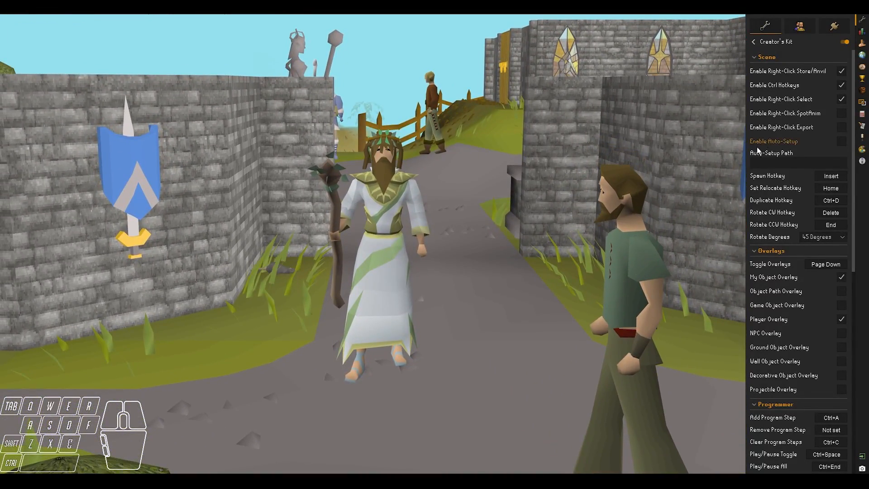
# Step: Add a new object from the Creator's Kit Toolbox
pyautogui.click(862, 151)
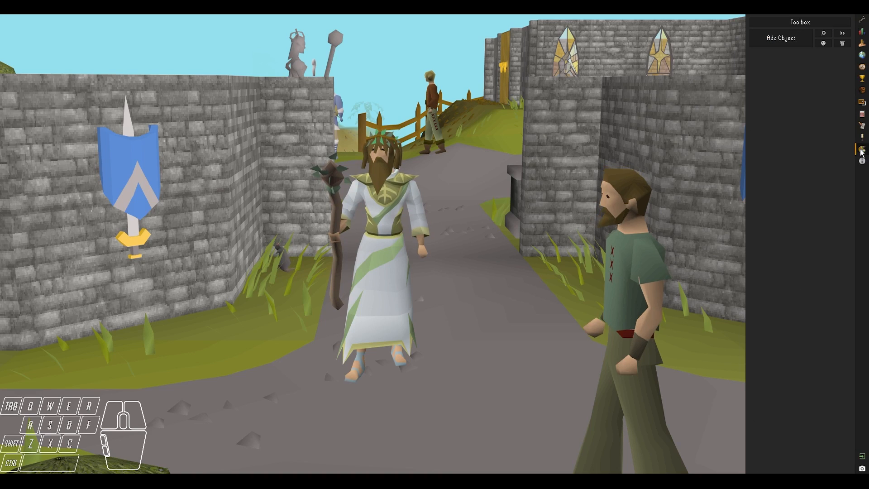
pyautogui.hotkey('shift', 's')
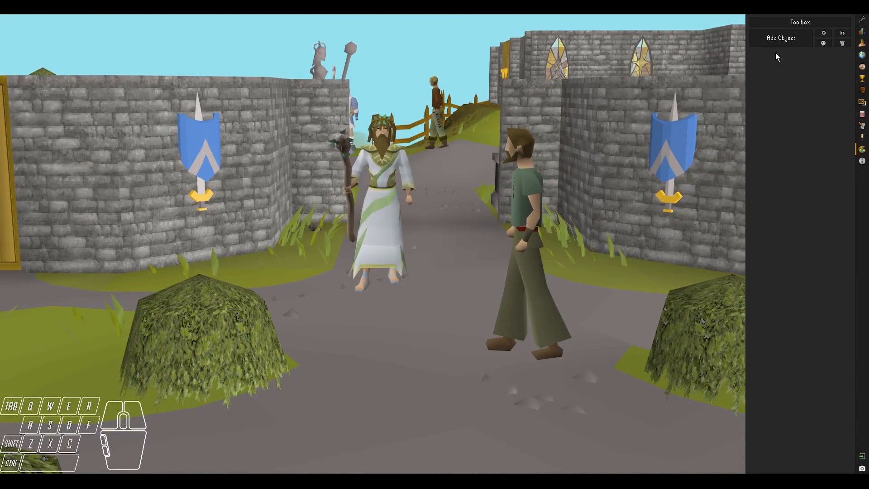
pyautogui.click(779, 40)
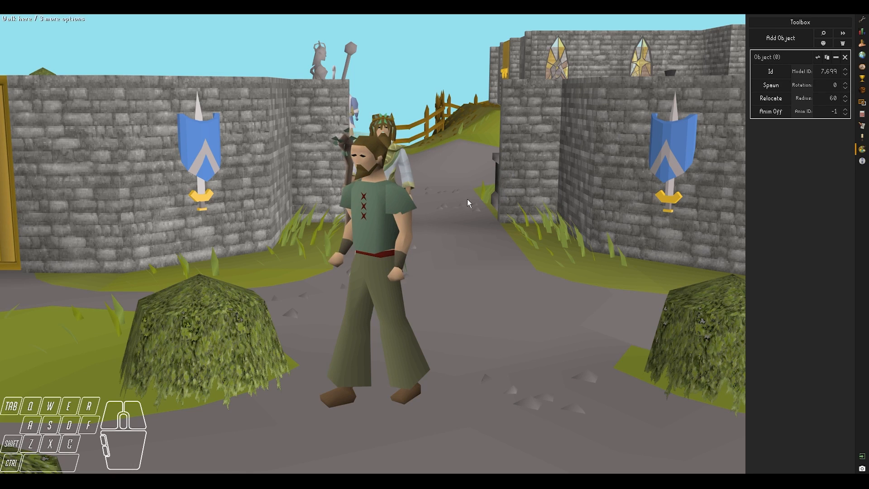
# Step: Place the new crate object on the path in front of the robed character
pyautogui.moveTo(467, 199); pyautogui.dragTo(428, 272, button='middle')
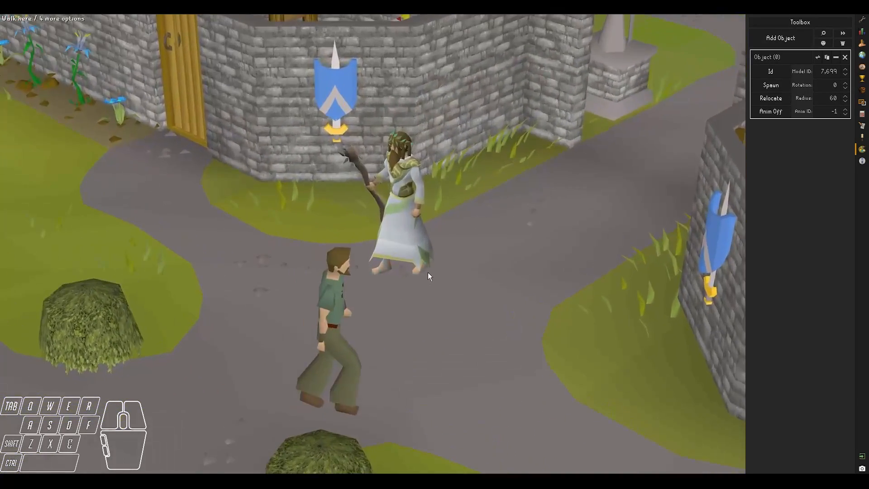
pyautogui.hotkey('shift', 'w')
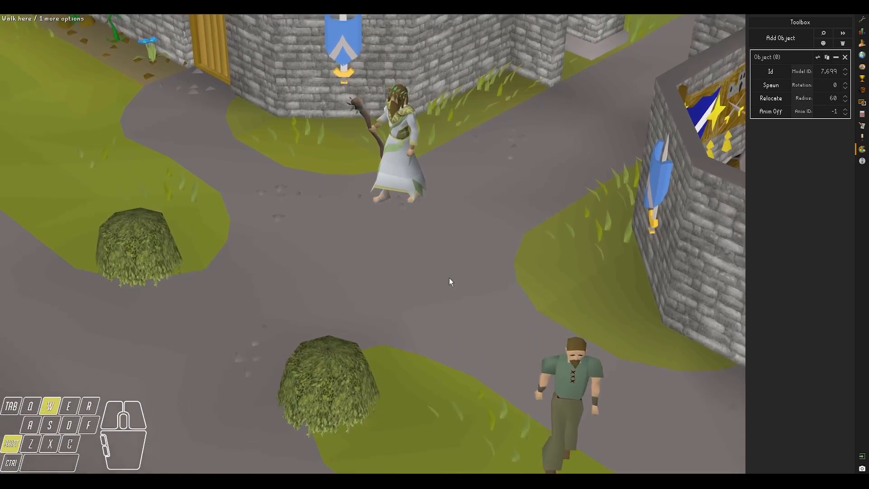
pyautogui.press('ctrl')
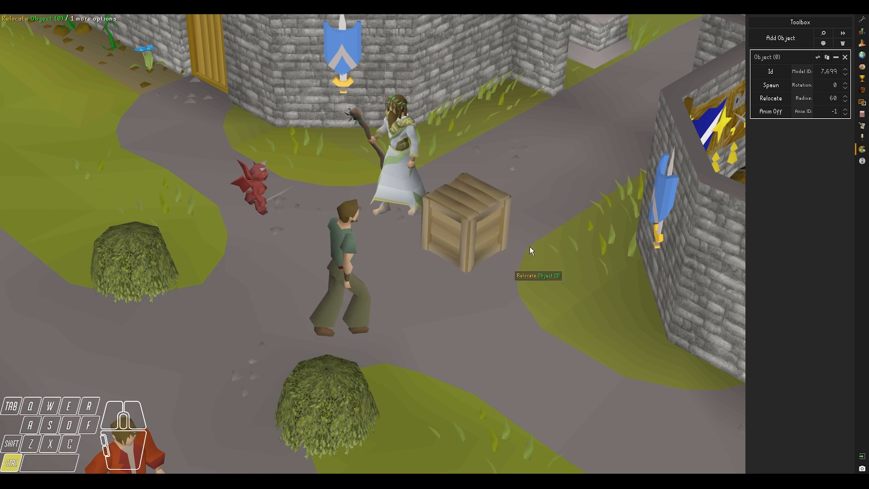
pyautogui.click(326, 256)
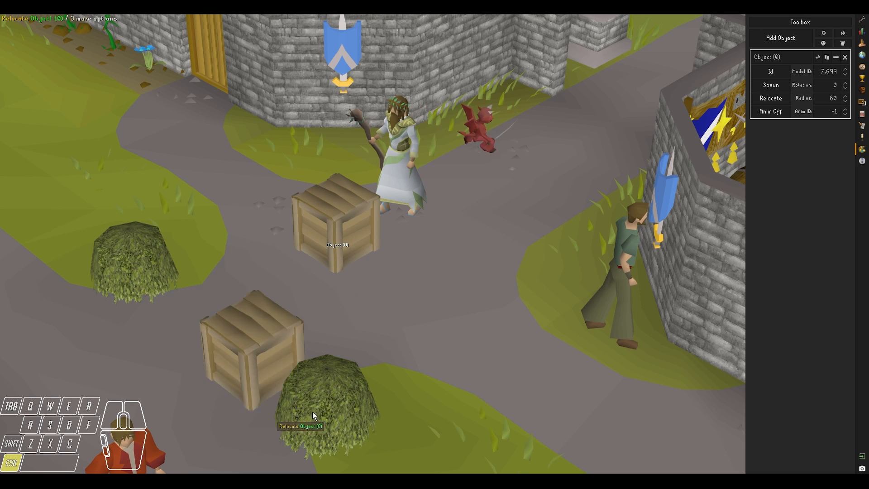
pyautogui.press('ctrl')
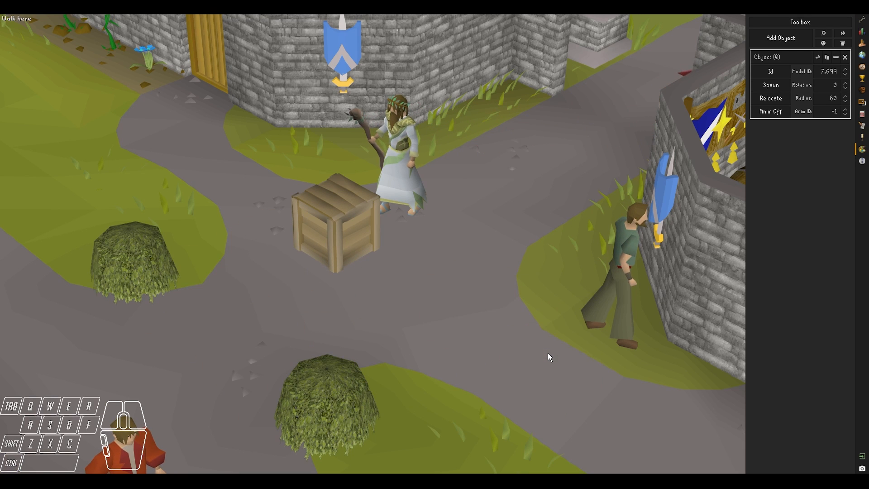
pyautogui.press('ctrl')
pyautogui.press('ctrl')
pyautogui.press('ctrl')
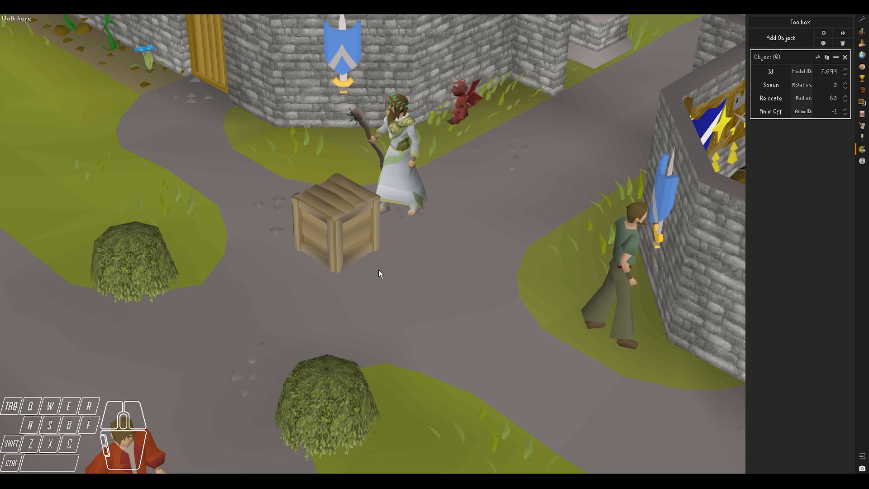
pyautogui.press('ctrl')
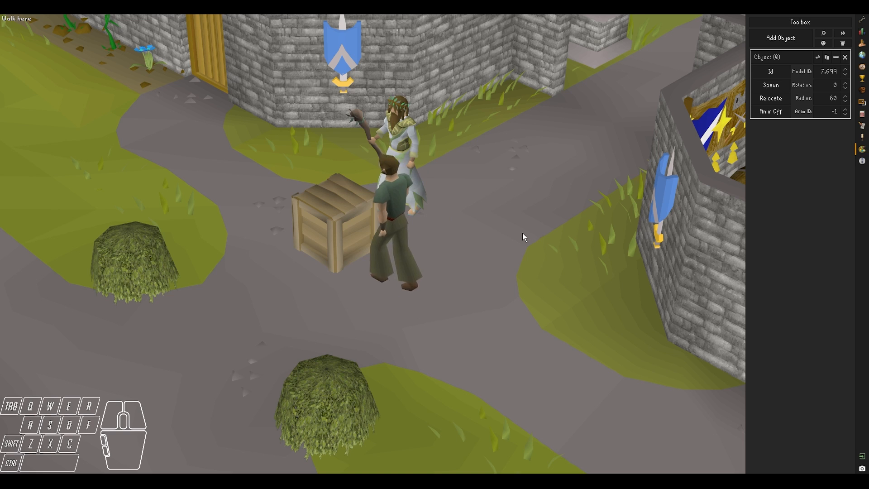
pyautogui.press('ctrl')
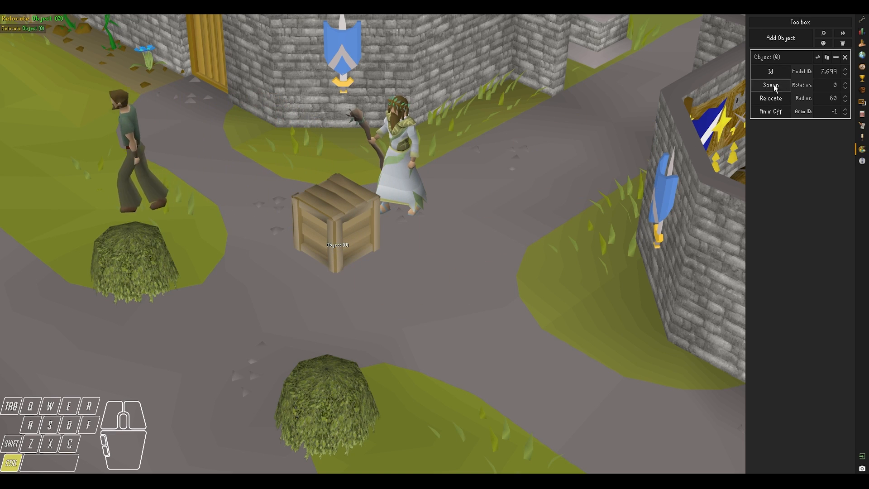
# Step: Relocate the crate to various spots around the crossing, finishing on the path right beside the robed character
pyautogui.keyDown('ctrl'); pyautogui.click(221, 180); pyautogui.keyUp('ctrl')
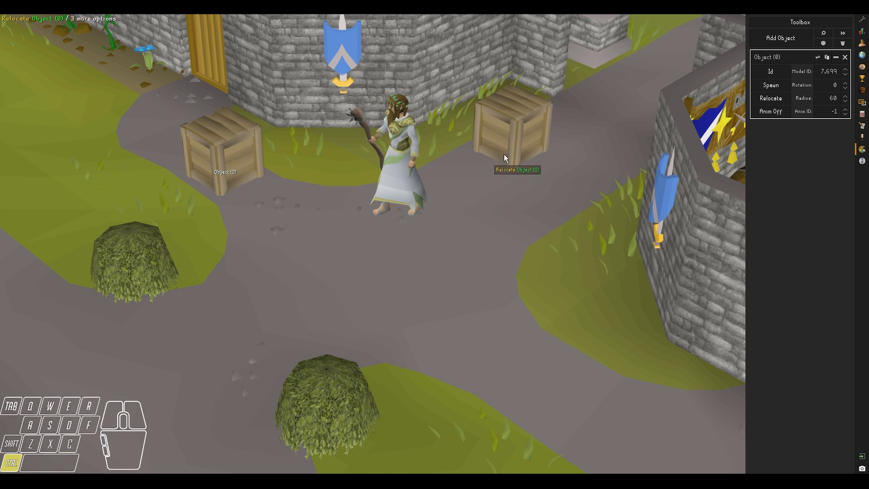
pyautogui.keyDown('ctrl'); pyautogui.click(531, 185); pyautogui.keyUp('ctrl')
pyautogui.keyDown('ctrl'); pyautogui.click(545, 276); pyautogui.keyUp('ctrl')
pyautogui.keyDown('ctrl'); pyautogui.click(397, 306); pyautogui.keyUp('ctrl')
pyautogui.keyDown('ctrl'); pyautogui.click(259, 292); pyautogui.keyUp('ctrl')
pyautogui.keyDown('ctrl'); pyautogui.click(222, 178); pyautogui.keyUp('ctrl')
pyautogui.keyDown('ctrl'); pyautogui.click(287, 185); pyautogui.keyUp('ctrl')
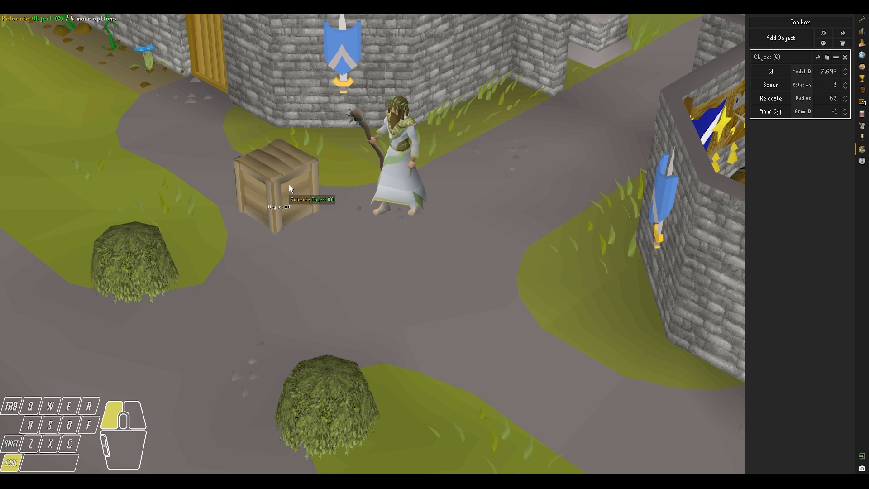
pyautogui.keyDown('ctrl'); pyautogui.click(341, 239); pyautogui.keyUp('ctrl')
pyautogui.keyDown('ctrl'); pyautogui.click(515, 135); pyautogui.keyUp('ctrl')
pyautogui.keyDown('ctrl'); pyautogui.click(502, 281); pyautogui.keyUp('ctrl')
pyautogui.keyDown('ctrl'); pyautogui.click(337, 308); pyautogui.keyUp('ctrl')
pyautogui.keyDown('ctrl'); pyautogui.click(192, 301); pyautogui.keyUp('ctrl')
pyautogui.keyDown('ctrl'); pyautogui.click(282, 179); pyautogui.keyUp('ctrl')
pyautogui.keyDown('ctrl'); pyautogui.click(327, 306); pyautogui.keyUp('ctrl')
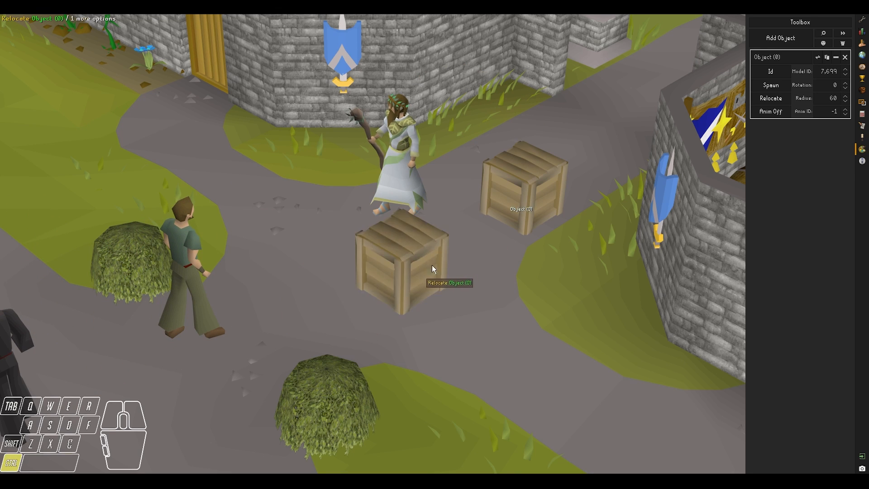
pyautogui.keyDown('ctrl'); pyautogui.click(460, 246); pyautogui.keyUp('ctrl')
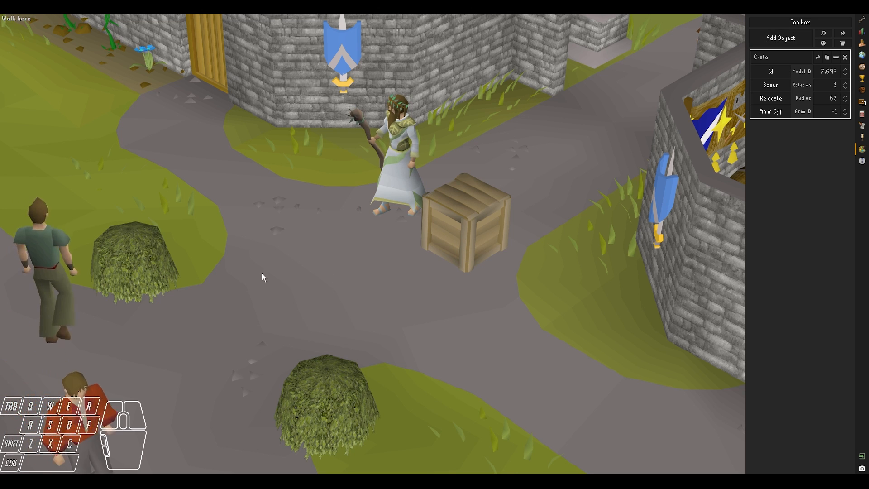
pyautogui.press('ctrl')
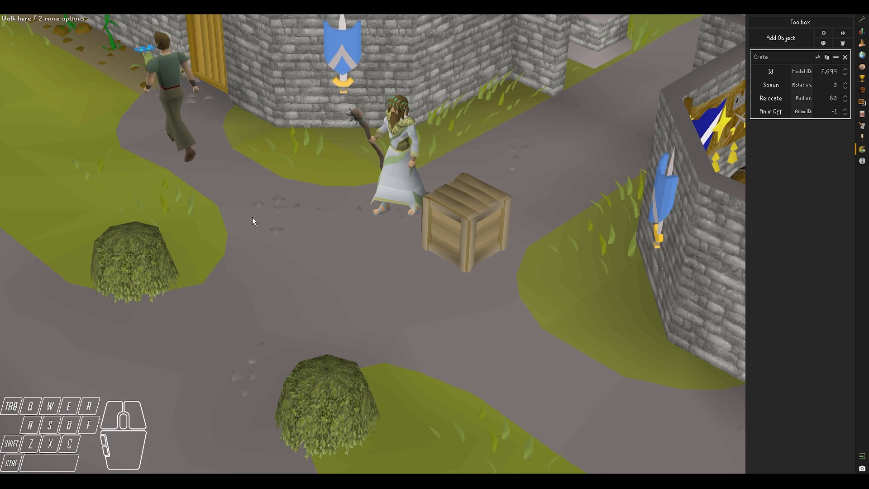
pyautogui.moveTo(252, 219); pyautogui.dragTo(314, 218, button='middle')
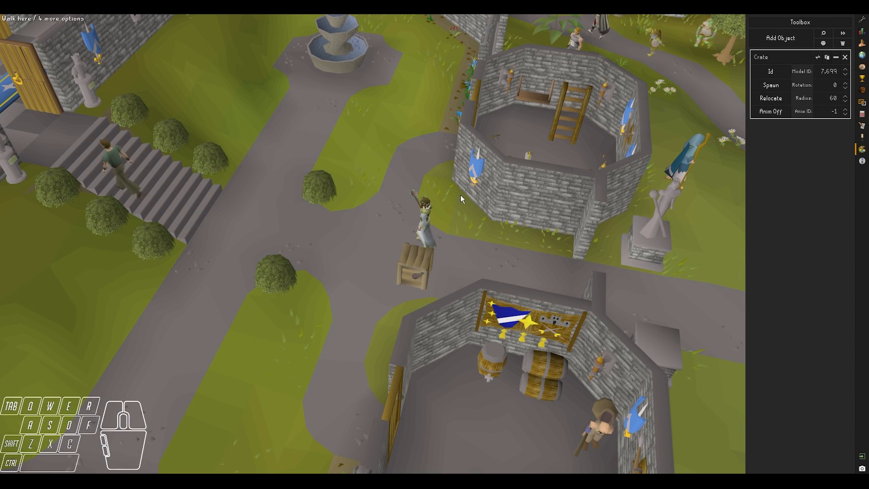
pyautogui.moveTo(460, 194); pyautogui.dragTo(542, 217, button='middle')
pyautogui.scroll(-8, 413, 258)
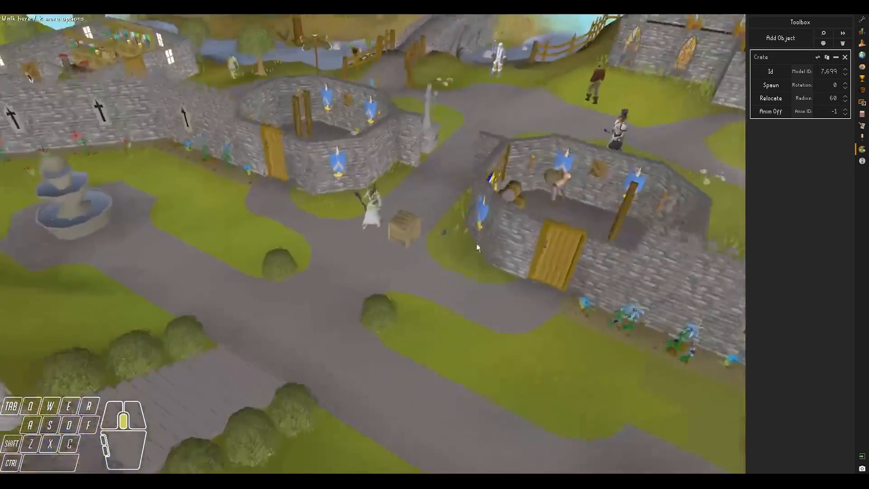
pyautogui.scroll(8, 472, 257)
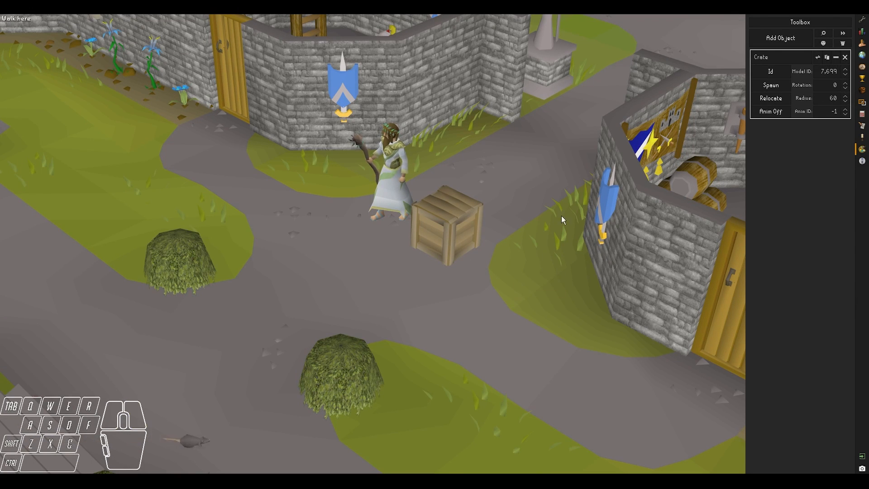
# Step: Toggle the Crate object's model source and return it to Id
pyautogui.click(773, 75)
pyautogui.click(773, 75)
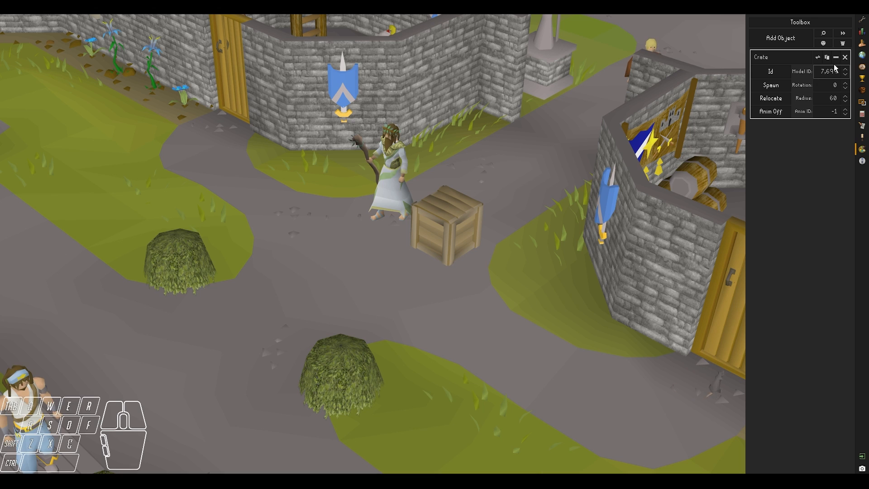
# Step: Step the Crate object's Model ID up through successive models to 7,716
pyautogui.click(844, 69)
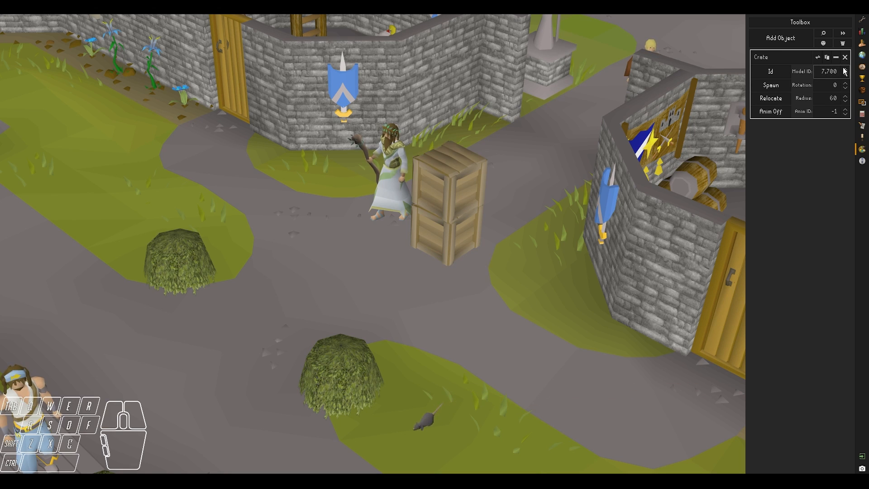
pyautogui.click(844, 69)
pyautogui.click(844, 70)
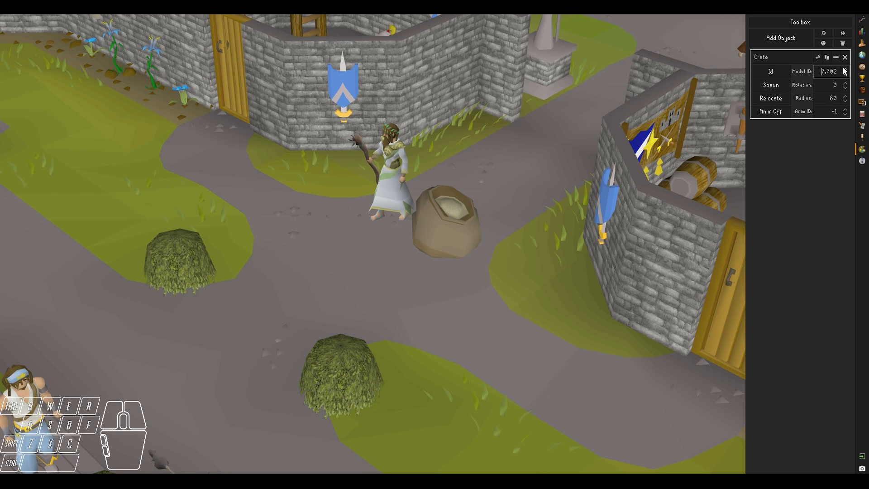
pyautogui.click(845, 70)
pyautogui.click(844, 69)
pyautogui.click(844, 69)
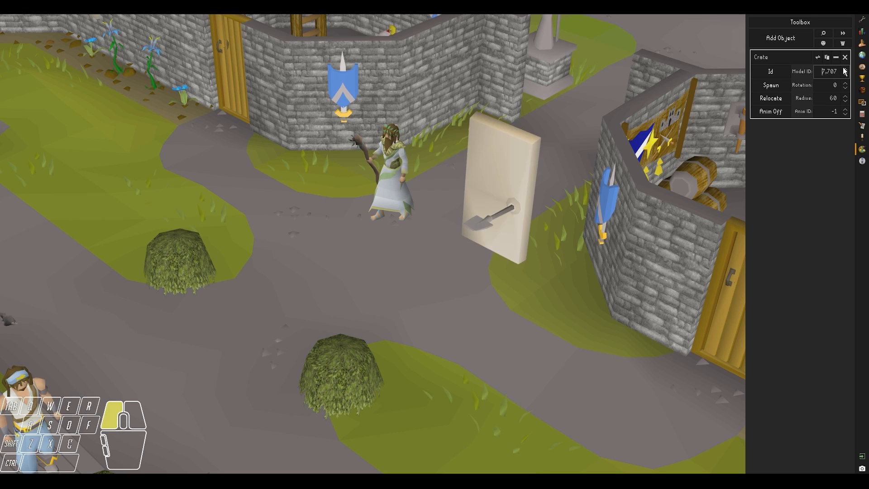
pyautogui.click(844, 69)
pyautogui.click(844, 69)
pyautogui.click(845, 69)
pyautogui.click(845, 70)
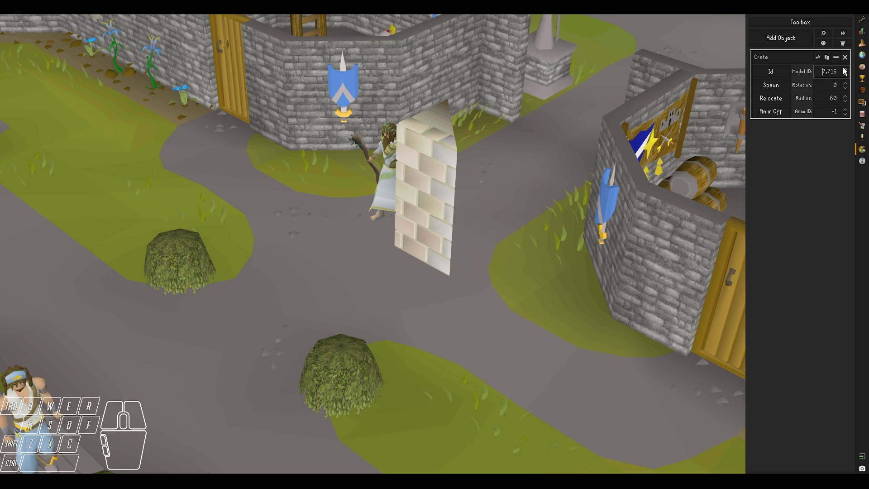
pyautogui.click(844, 70)
# Step: Return the Crate object's Model ID to 7,699 to restore the crate model
pyautogui.press('Down')
pyautogui.press('Down')
pyautogui.press('Down')
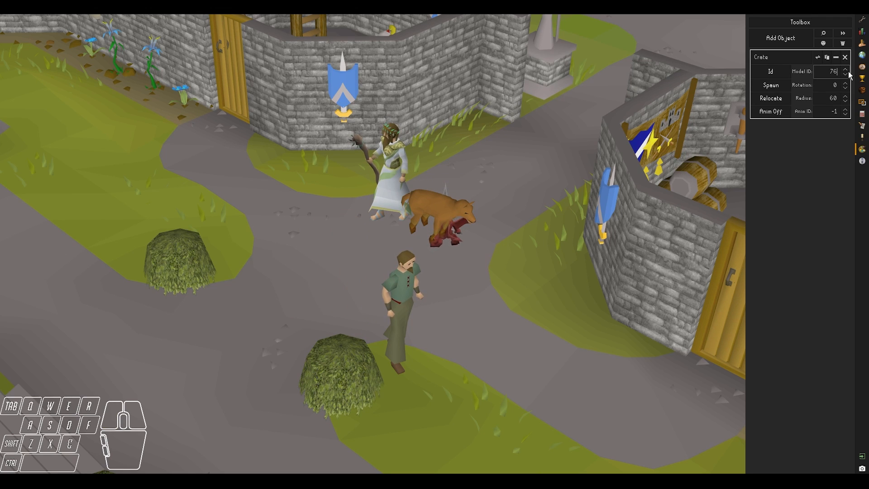
pyautogui.press('Return')
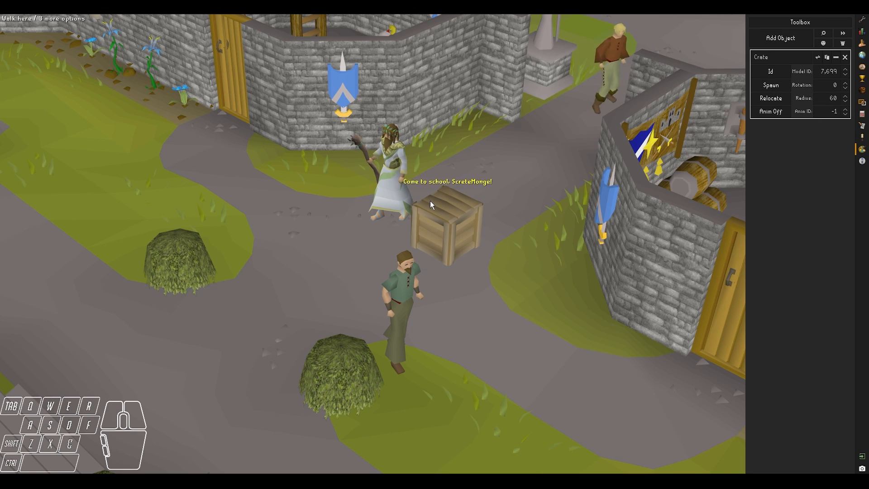
# Step: Despawn and respawn the crate several times from the Toolbox, leaving it spawned
pyautogui.click(775, 87)
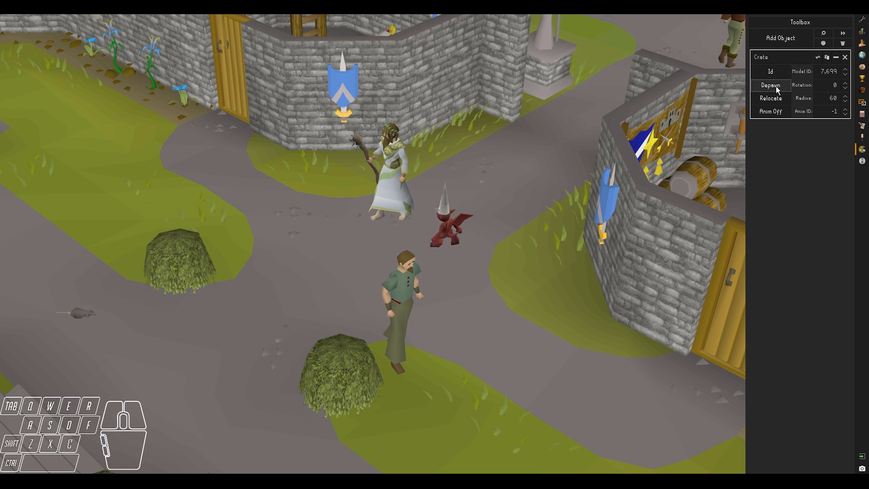
pyautogui.click(777, 88)
pyautogui.click(777, 89)
pyautogui.click(777, 89)
pyautogui.click(777, 88)
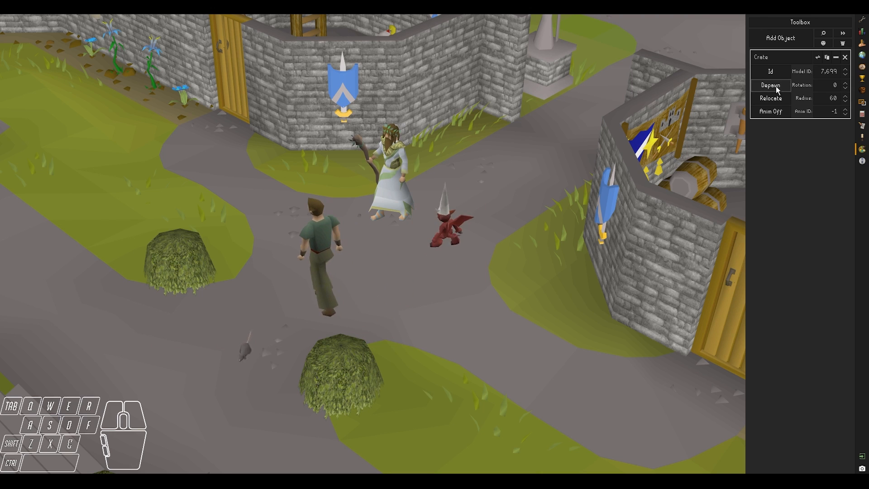
pyautogui.click(777, 88)
# Step: Dismiss the Dunce random-event character standing inside the crate beside the robed character
pyautogui.rightClick(446, 227)
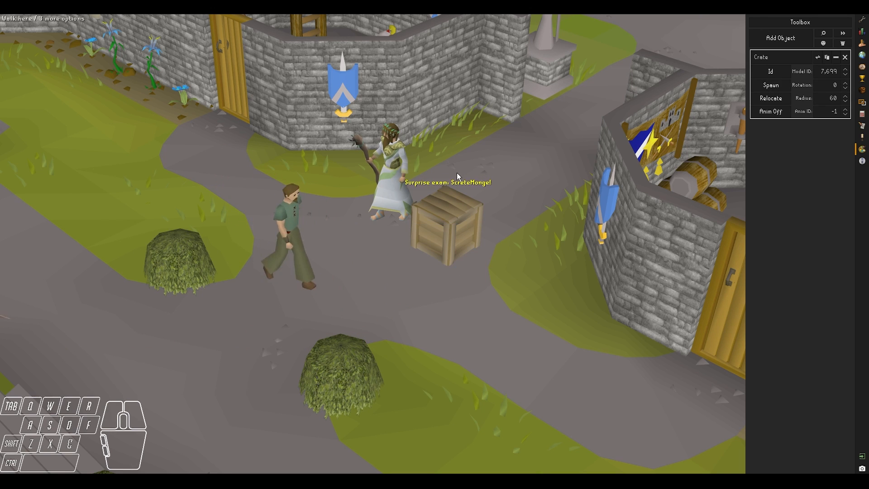
pyautogui.moveTo(470, 226); pyautogui.dragTo(542, 196, button='middle')
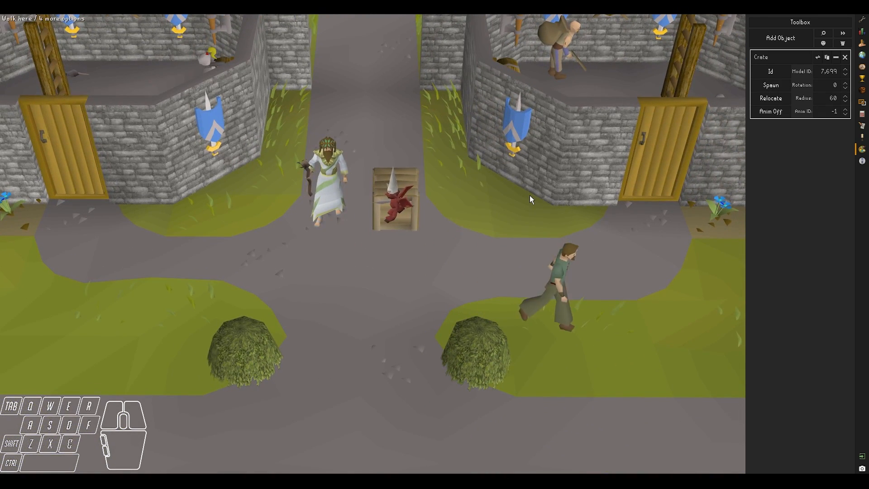
pyautogui.scroll(3, 531, 199)
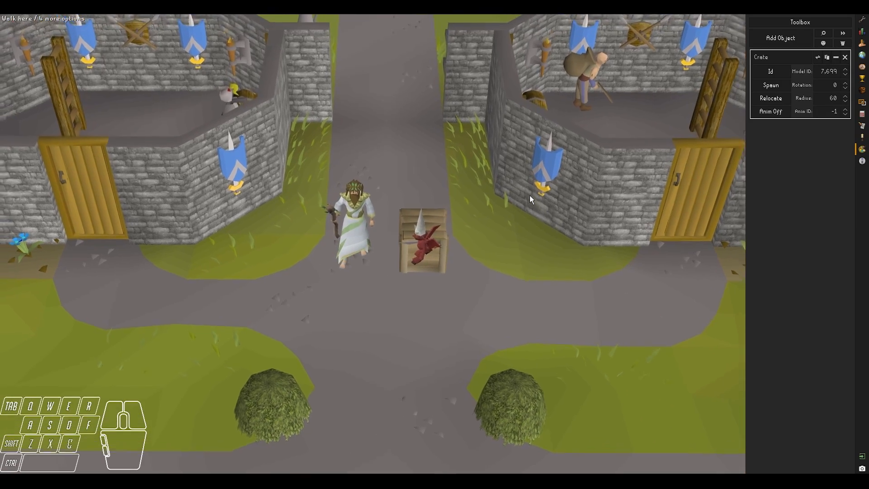
pyautogui.rightClick(439, 255)
pyautogui.click(429, 278)
pyautogui.moveTo(429, 278); pyautogui.dragTo(445, 285, button='middle')
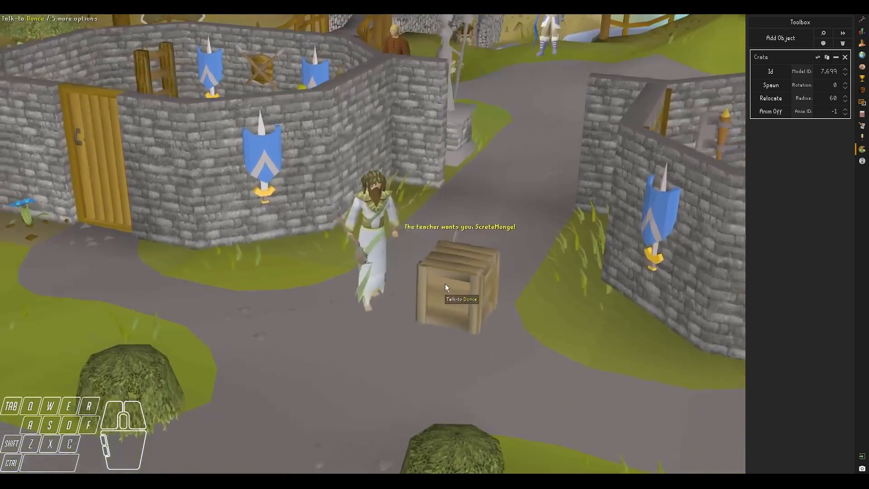
pyautogui.hotkey('shift', 's')
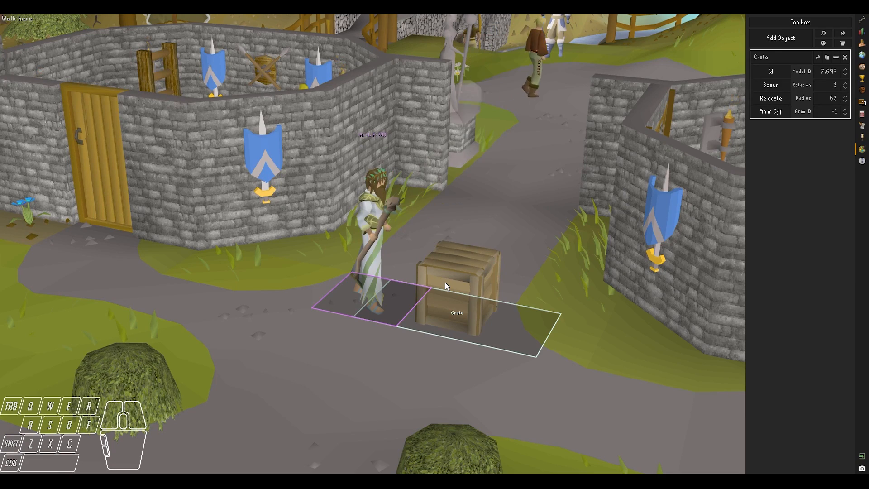
pyautogui.hotkey('shift', 's')
pyautogui.keyDown('shift'); pyautogui.moveTo(444, 282); pyautogui.dragTo(419, 291, button='middle'); pyautogui.keyUp('shift')
pyautogui.hotkey('shift', 'w')
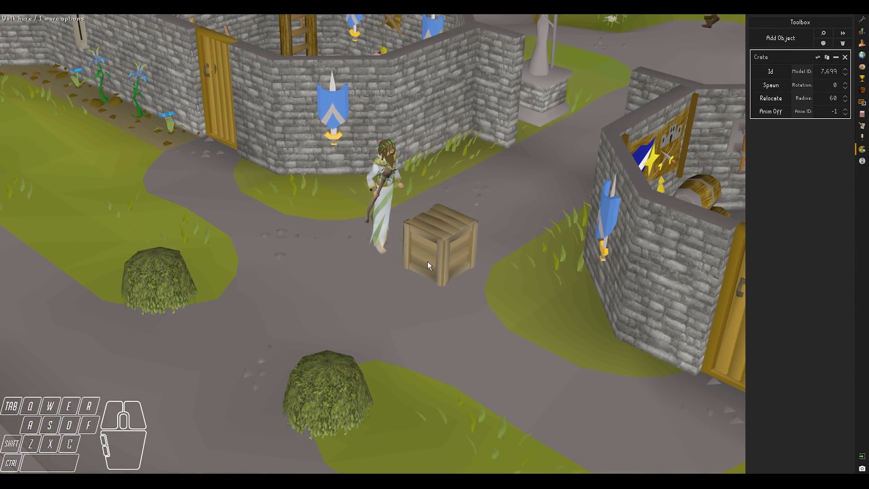
pyautogui.rightClick(368, 239)
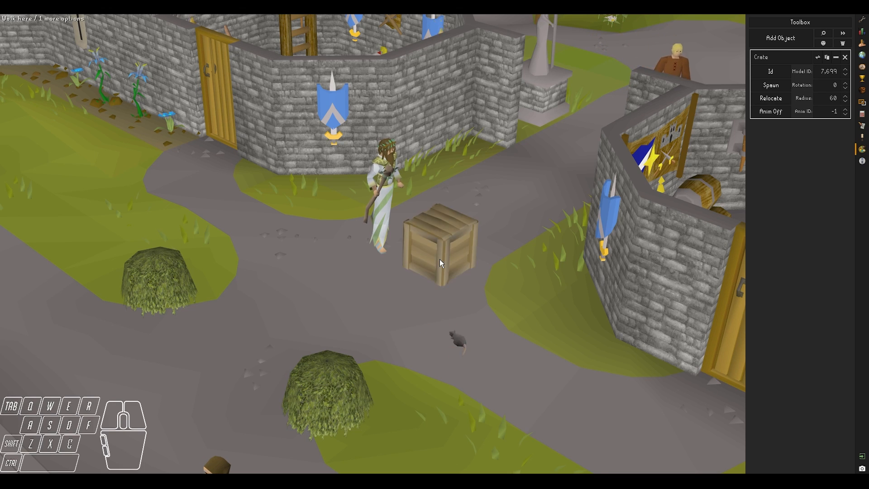
# Step: Toggle the crate's spawn state repeatedly from within the scene, leaving it despawned
pyautogui.press('`')
pyautogui.press('`')
pyautogui.press('`')
pyautogui.press('`')
pyautogui.press('`')
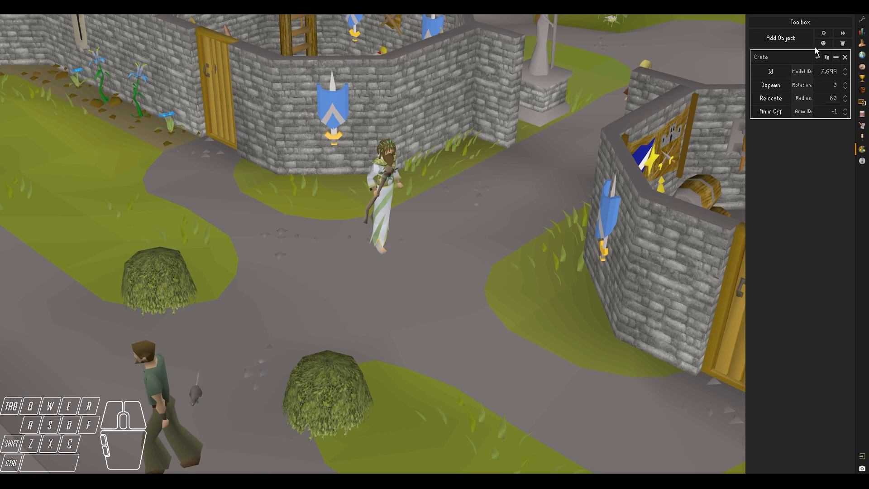
# Step: Show the Spawn Hotkey in the Creator's Kit settings and toggle the crate with it until it is spawned again
pyautogui.click(861, 20)
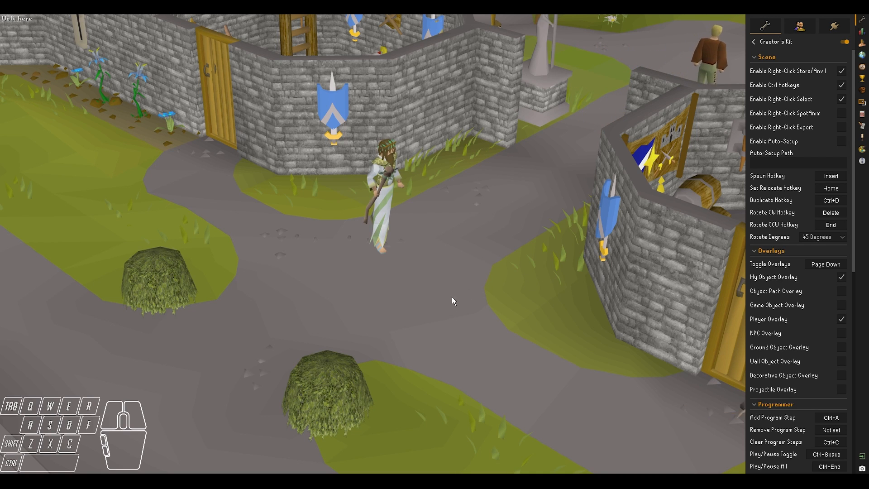
pyautogui.press('Home')
pyautogui.press('Home')
pyautogui.press('Home')
pyautogui.press('Home')
pyautogui.press('Home')
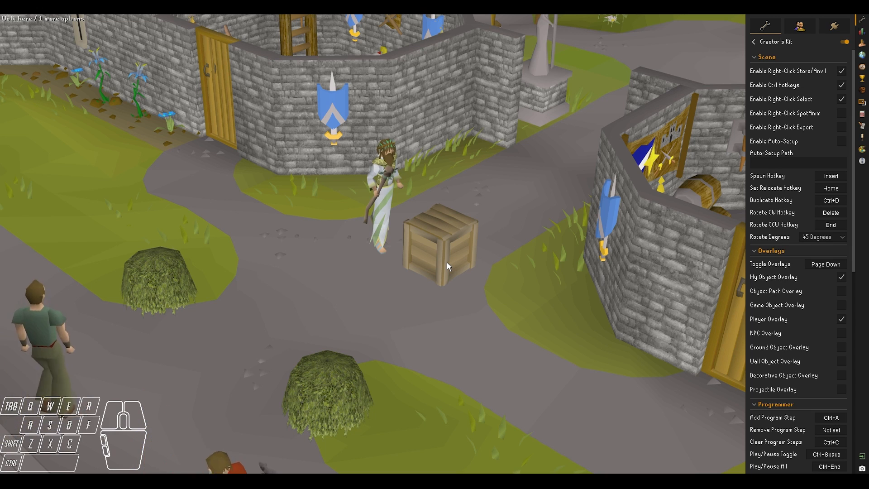
# Step: Set the Crate object's Rotation to 512 in the Toolbox
pyautogui.click(862, 149)
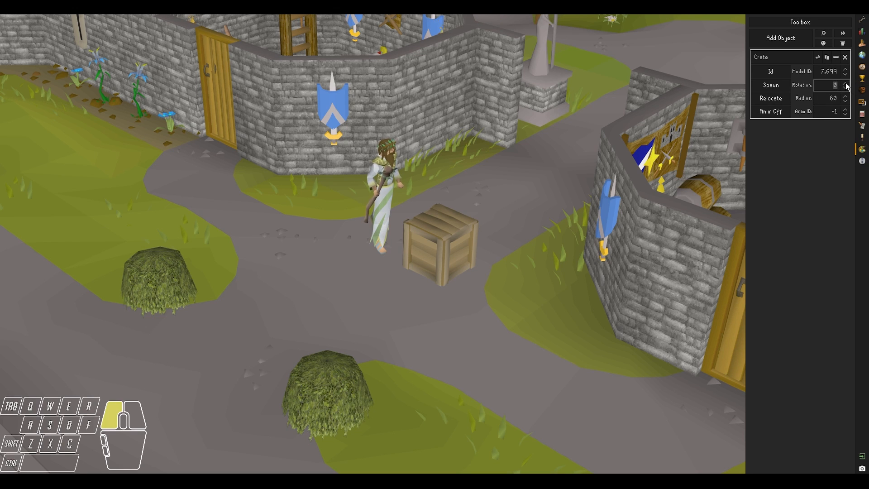
pyautogui.moveTo(846, 83); pyautogui.dragTo(846, 84)
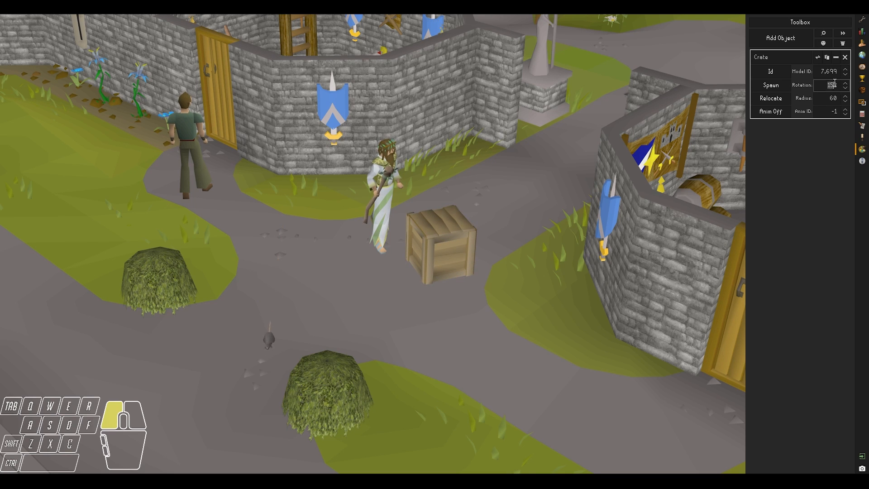
pyautogui.write('12')
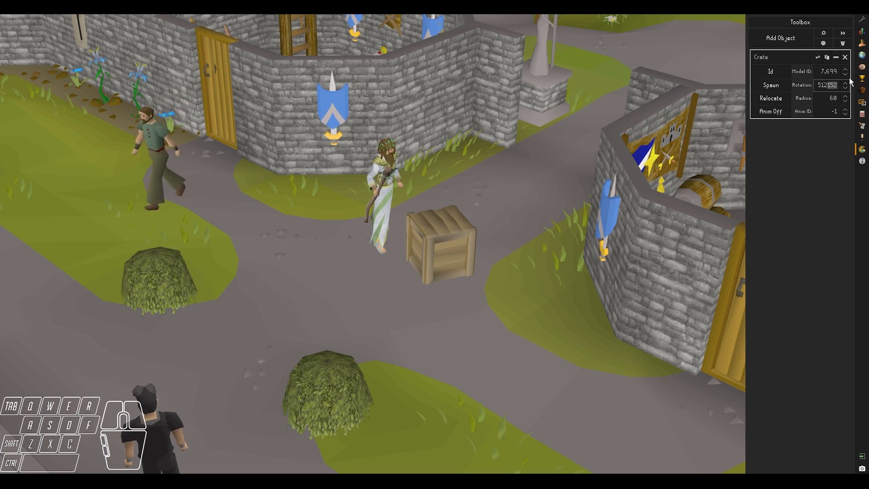
pyautogui.press('BackSpace')
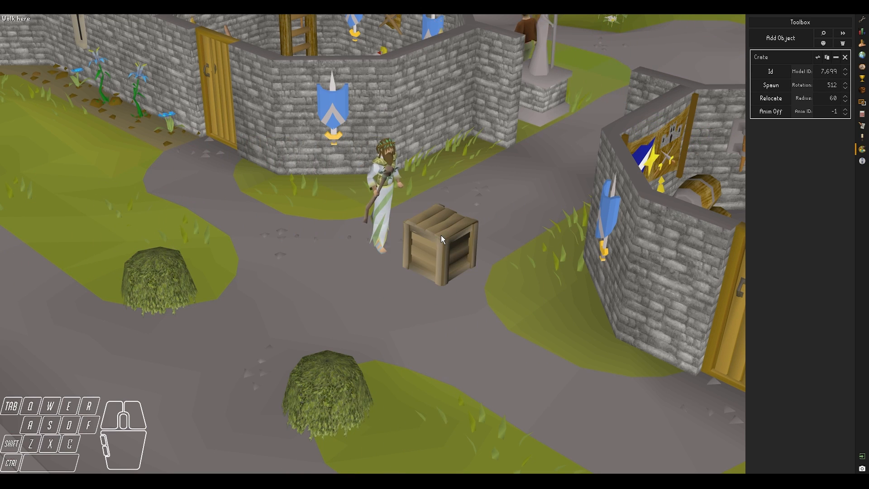
# Step: Rotate the crate in place repeatedly in 45-degree increments through several full turns, directly in the scene
pyautogui.press(']')
pyautogui.press(']')
pyautogui.press(']')
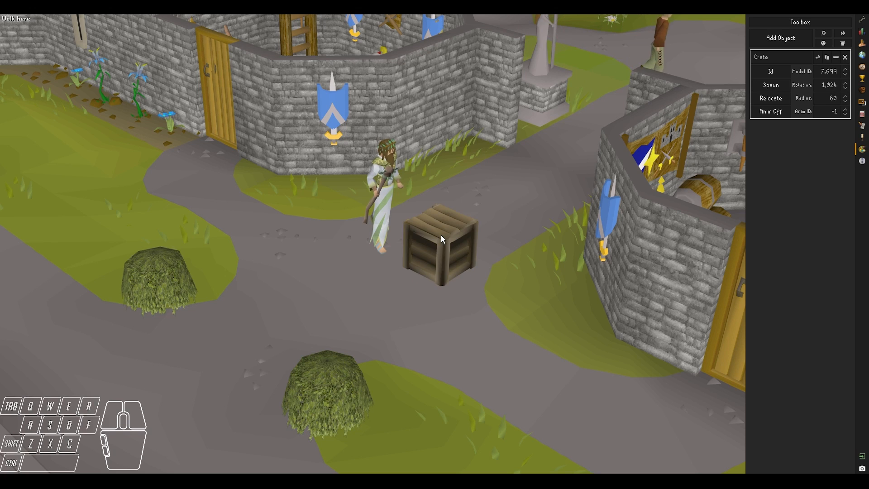
pyautogui.press(']')
pyautogui.press(']')
pyautogui.press(']')
pyautogui.press(']')
pyautogui.press(']')
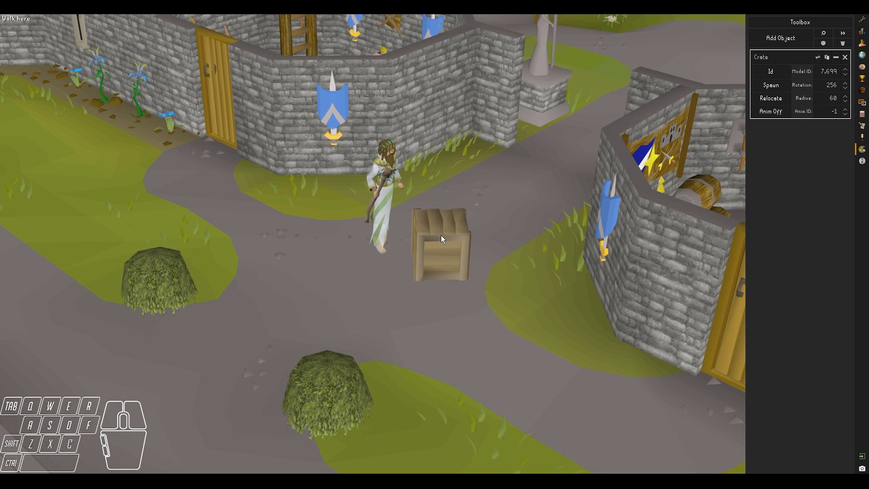
pyautogui.press(']')
pyautogui.press(']')
pyautogui.press(']')
pyautogui.press(']')
pyautogui.press(']')
pyautogui.press(']')
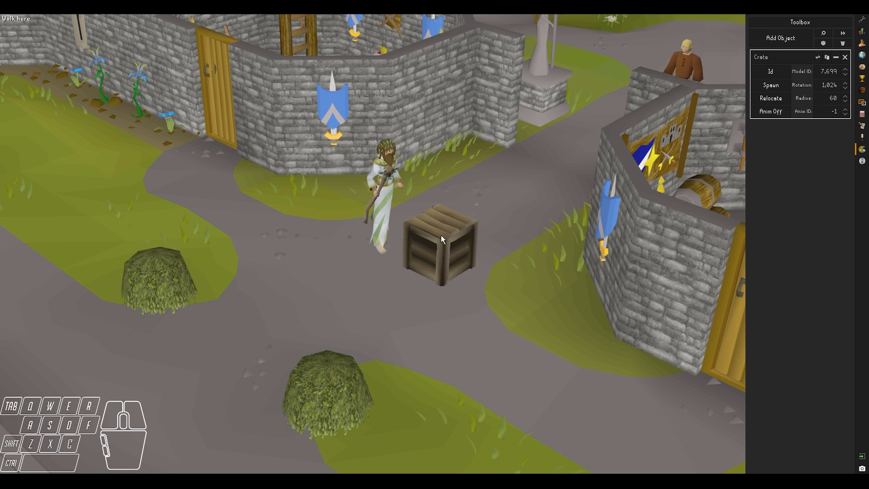
pyautogui.press(']')
pyautogui.press(']')
pyautogui.press(']')
pyautogui.press(']')
pyautogui.press(']')
pyautogui.press(']')
pyautogui.press(']')
pyautogui.press(']')
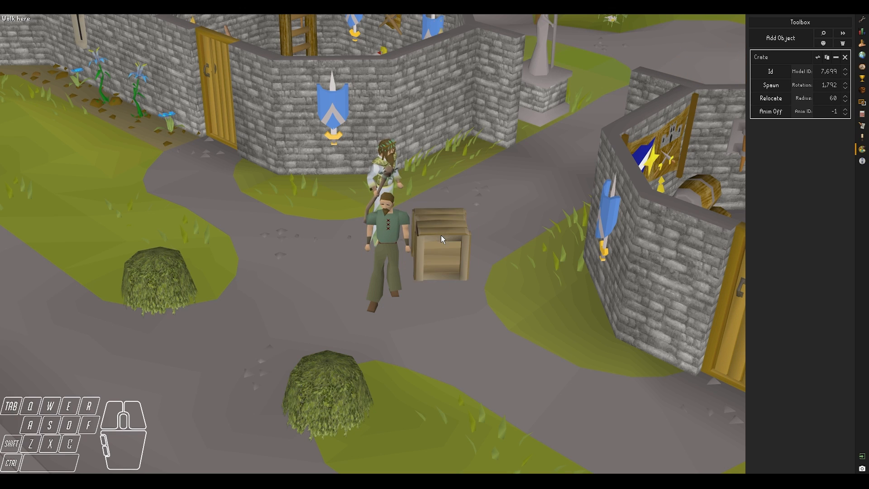
pyautogui.press(']')
pyautogui.press(']')
pyautogui.press(']')
pyautogui.press(']')
pyautogui.press(']')
pyautogui.press(']')
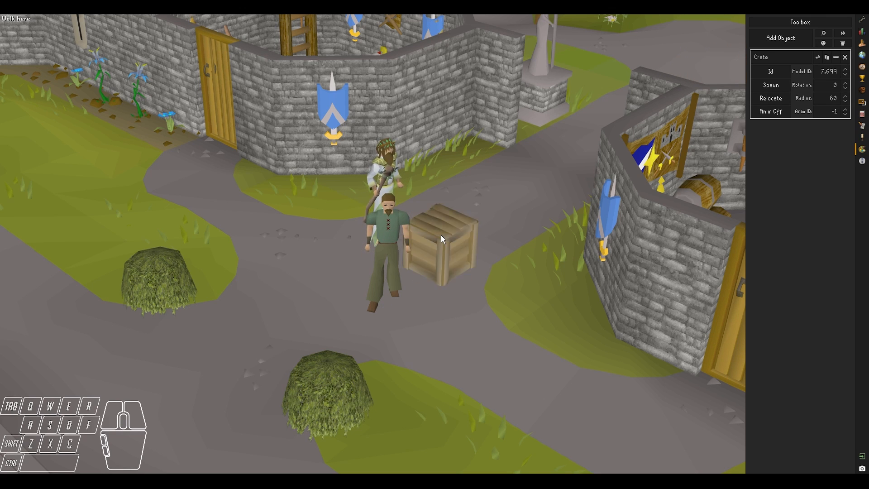
pyautogui.press(']')
pyautogui.press(']')
pyautogui.press(']')
pyautogui.press(']')
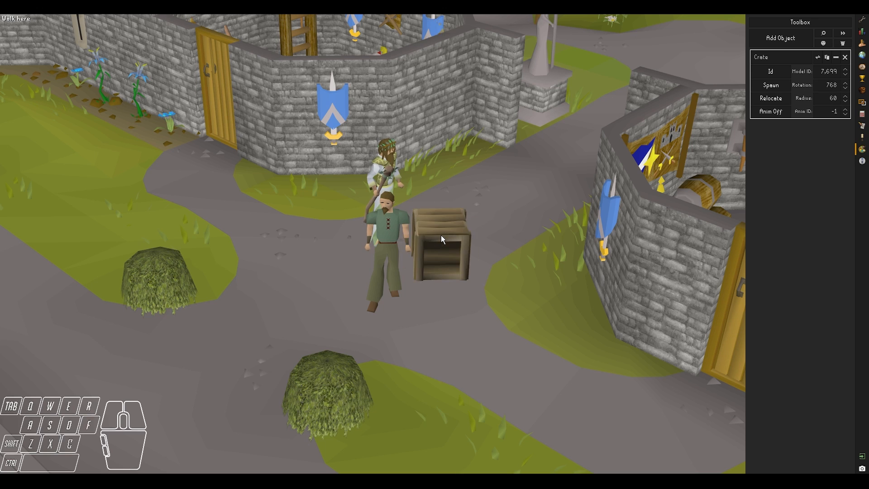
# Step: Review the clockwise and counterclockwise rotation hotkeys and Rotate Degrees in the Creator's Kit settings, and return to the Toolbox
pyautogui.click(863, 22)
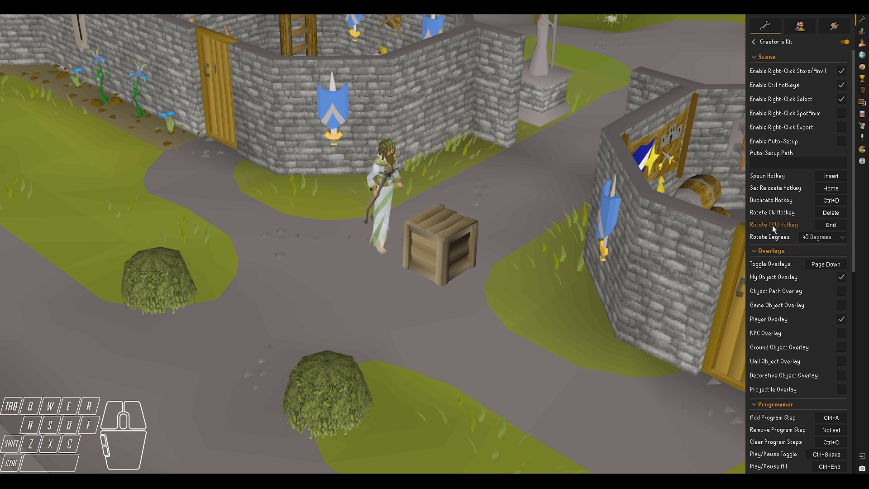
pyautogui.click(860, 150)
pyautogui.moveTo(564, 223)
pyautogui.mouseDown(button='middle')
pyautogui.moveTo(555, 230)
pyautogui.moveTo(560, 221)
pyautogui.mouseUp(button='middle')
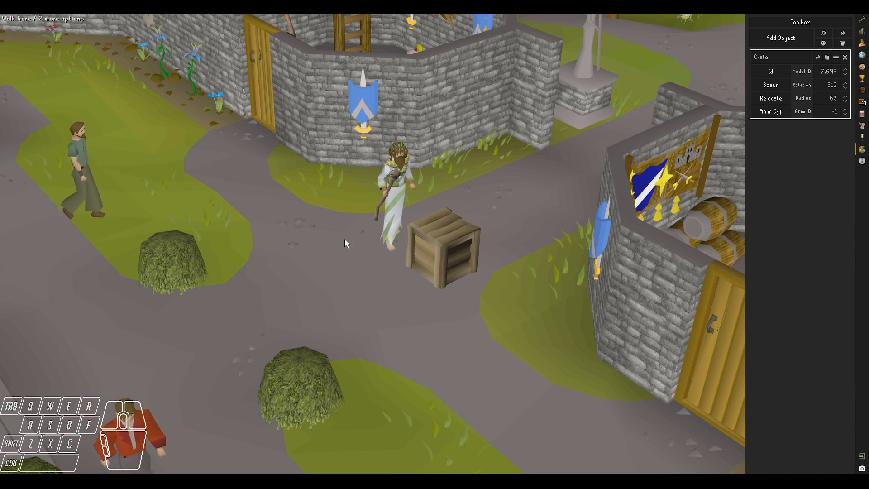
# Step: Relocate the crate to the path on the opposite side of the robed character and rotate it to 1,792
pyautogui.press('ctrl')
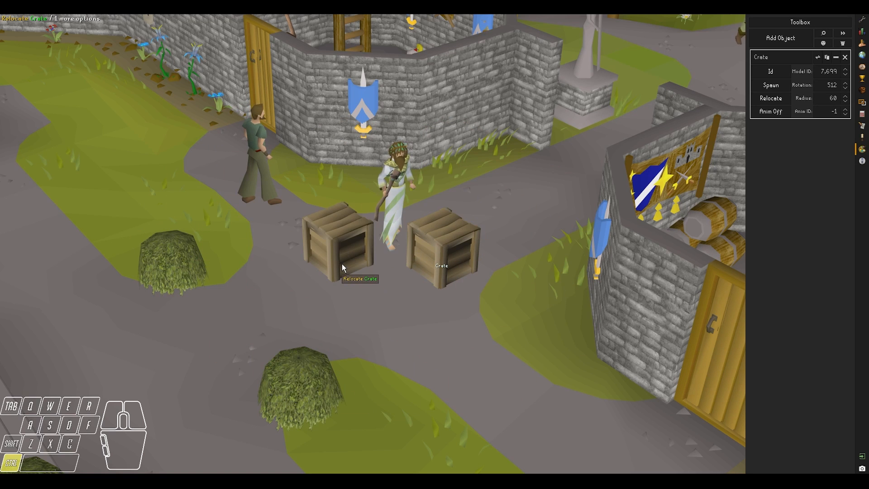
pyautogui.click(342, 264)
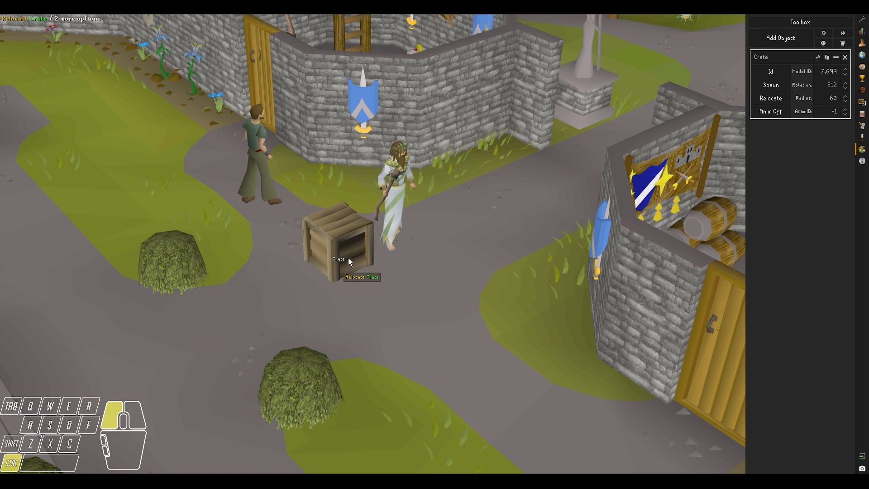
pyautogui.moveTo(349, 261); pyautogui.dragTo(239, 338)
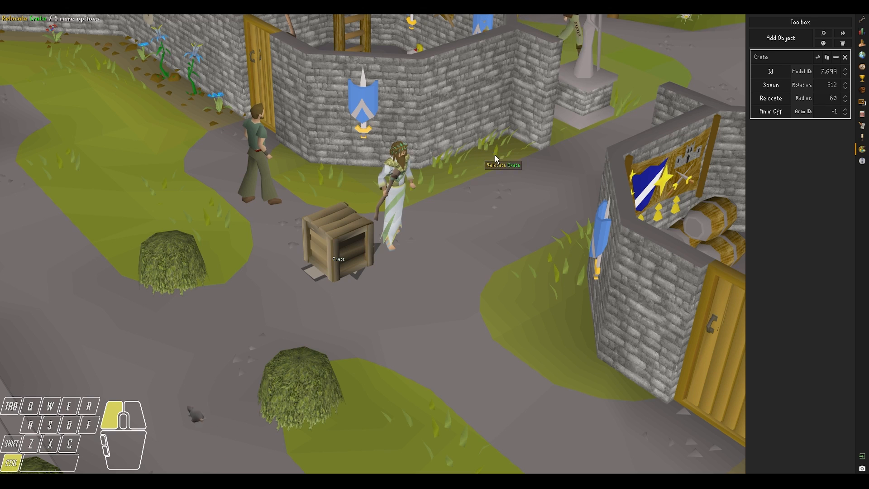
pyautogui.moveTo(495, 155); pyautogui.dragTo(556, 218)
pyautogui.moveTo(550, 316); pyautogui.dragTo(509, 279)
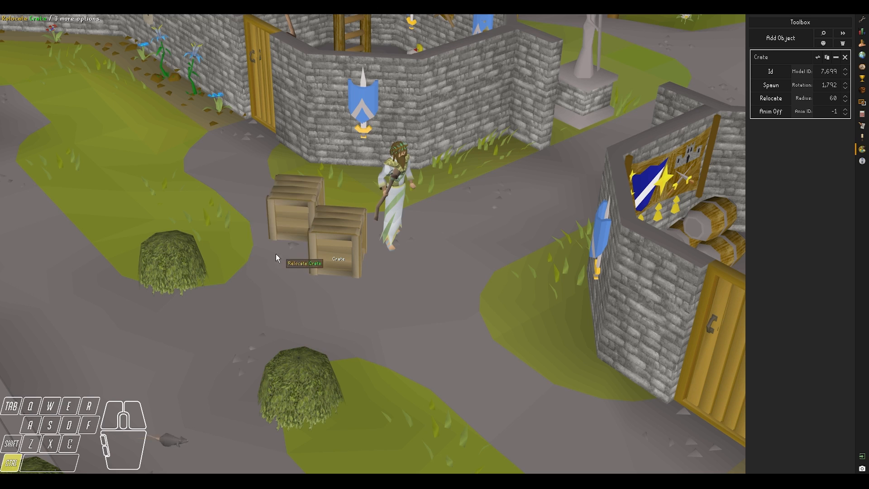
# Step: Move the crate onto the path beside the lower bush and rotate it to 1,024
pyautogui.keyDown('ctrl'); pyautogui.moveTo(247, 245); pyautogui.dragTo(266, 196); pyautogui.keyUp('ctrl')
pyautogui.keyDown('ctrl'); pyautogui.moveTo(494, 194); pyautogui.dragTo(484, 290); pyautogui.keyUp('ctrl')
pyautogui.keyDown('ctrl'); pyautogui.moveTo(319, 319); pyautogui.dragTo(271, 246); pyautogui.keyUp('ctrl')
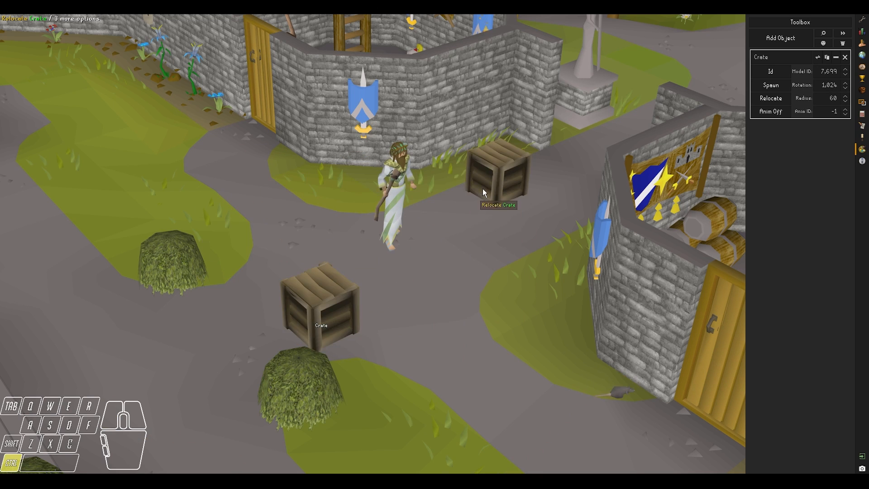
# Step: Relocate and rotate the crate repeatedly around the courtyard, finishing on the path beside the robed character at rotation 512
pyautogui.keyDown('ctrl'); pyautogui.moveTo(482, 192); pyautogui.dragTo(478, 240); pyautogui.keyUp('ctrl')
pyautogui.keyDown('ctrl'); pyautogui.moveTo(536, 247); pyautogui.dragTo(545, 313); pyautogui.keyUp('ctrl')
pyautogui.keyDown('ctrl'); pyautogui.moveTo(232, 272); pyautogui.dragTo(328, 275); pyautogui.keyUp('ctrl')
pyautogui.keyDown('ctrl'); pyautogui.moveTo(170, 199); pyautogui.dragTo(253, 145); pyautogui.keyUp('ctrl')
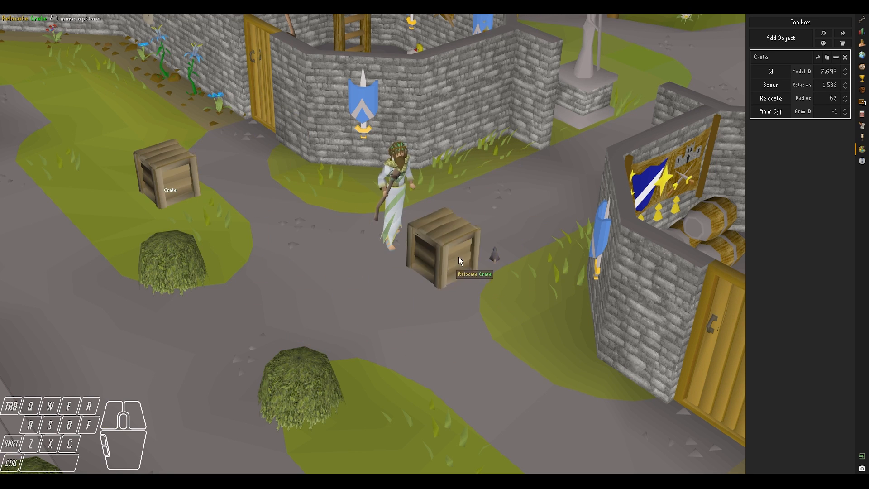
pyautogui.keyDown('ctrl'); pyautogui.moveTo(522, 214); pyautogui.dragTo(429, 264); pyautogui.keyUp('ctrl')
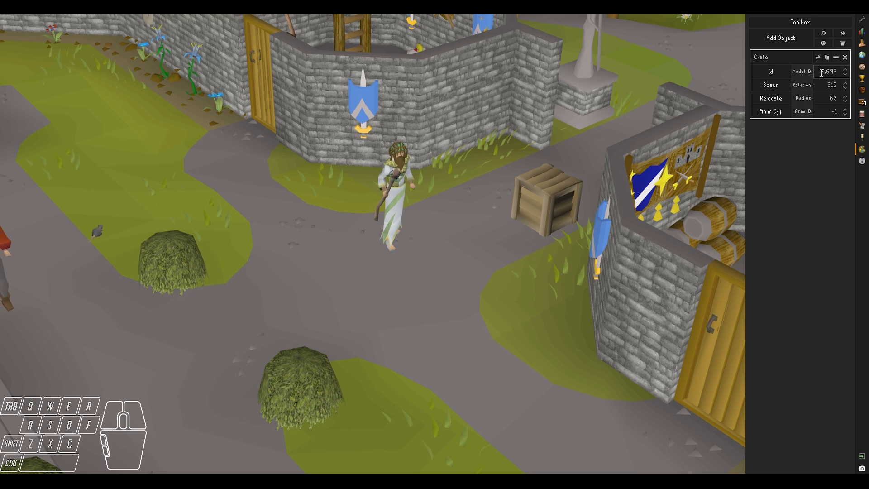
pyautogui.press('ctrl')
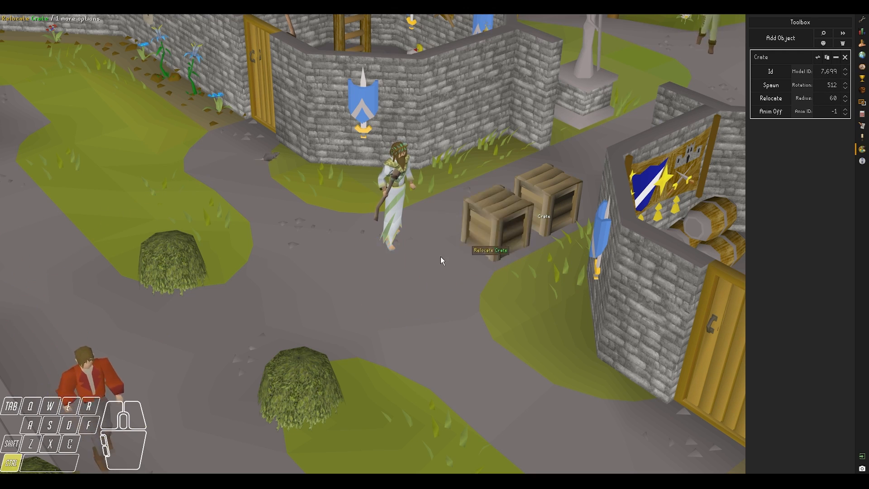
pyautogui.keyDown('ctrl'); pyautogui.click(430, 280); pyautogui.keyUp('ctrl')
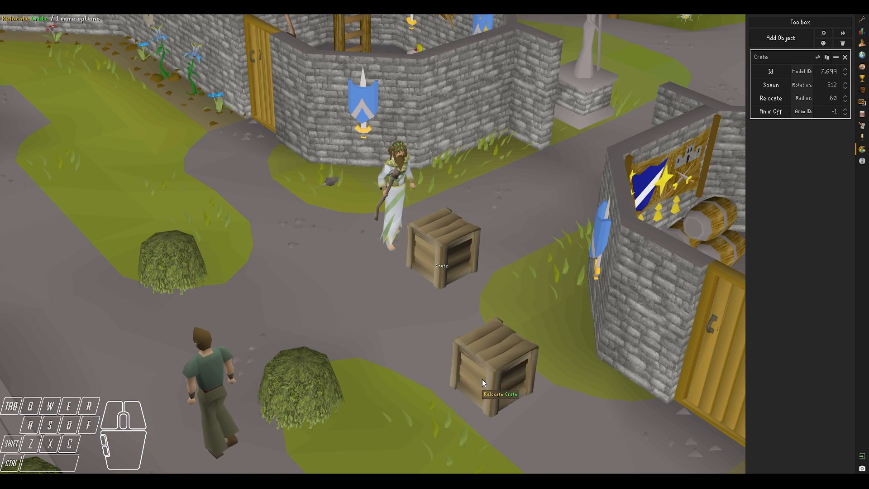
# Step: Cycle the crate's Model ID upward one model at a time to 7,844
pyautogui.moveTo(498, 373); pyautogui.dragTo(547, 349, button='middle')
pyautogui.hotkey('shift', 'w')
pyautogui.hotkey('shift', 'd')
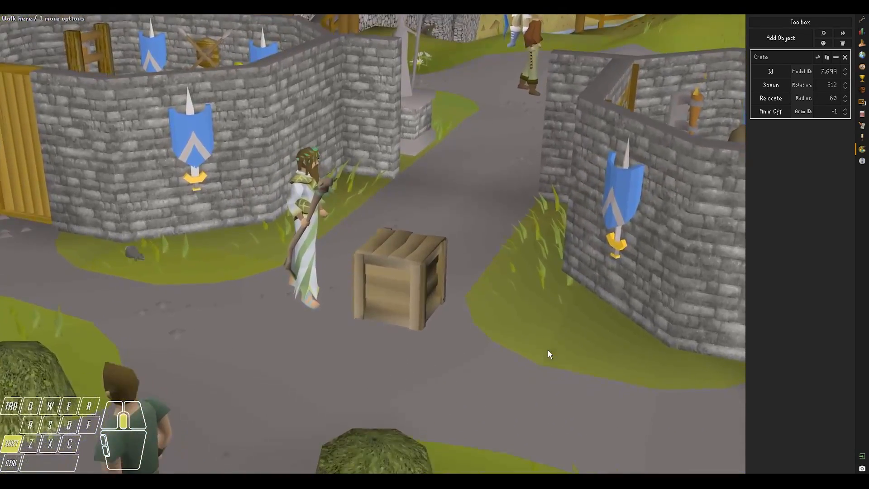
pyautogui.hotkey('shift', 's')
pyautogui.hotkey('shift', 'w')
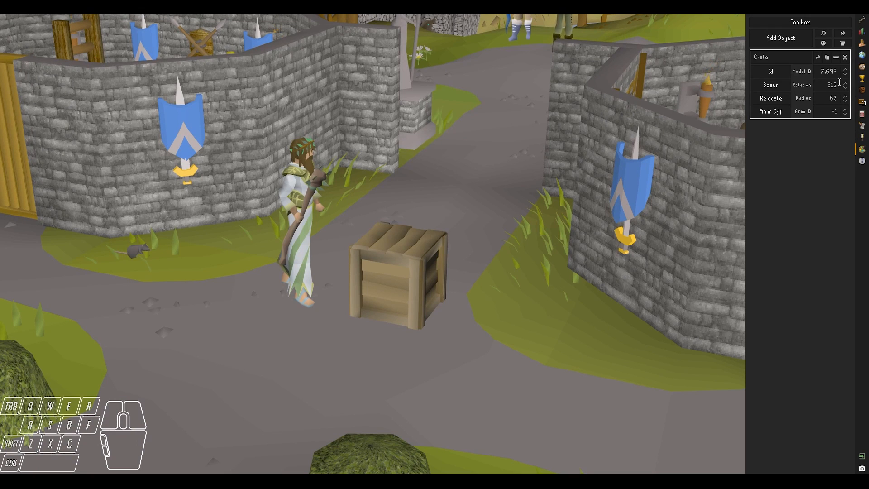
pyautogui.click(829, 75)
pyautogui.press('Up')
pyautogui.press('Up')
pyautogui.press('Up')
pyautogui.press('Up')
pyautogui.press('Up')
pyautogui.press('Up')
pyautogui.press('Up')
pyautogui.press('Up')
pyautogui.press('Up')
pyautogui.press('Up')
pyautogui.press('Up')
pyautogui.press('Up')
pyautogui.press('Up')
pyautogui.press('Up')
pyautogui.press('Up')
pyautogui.press('Up')
pyautogui.press('Up')
pyautogui.press('Up')
pyautogui.press('Up')
pyautogui.press('Up')
pyautogui.press('Up')
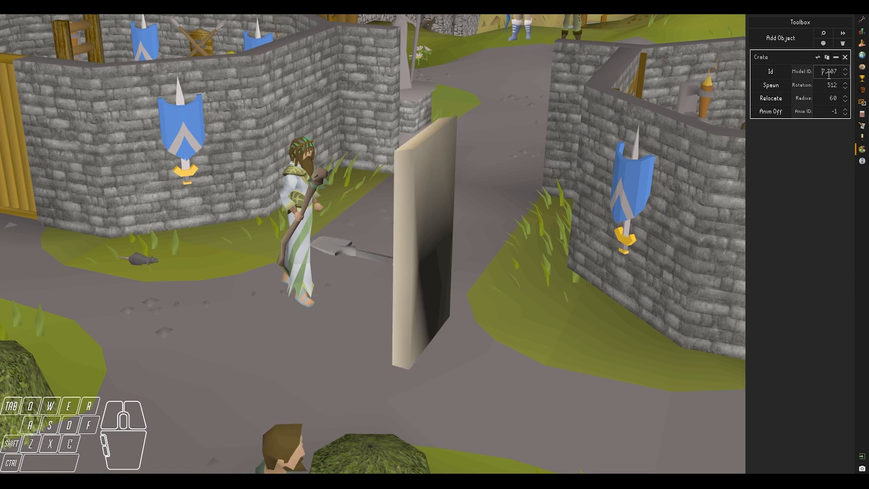
pyautogui.press('Up')
pyautogui.press('Up')
pyautogui.press('Up')
pyautogui.press('Up')
pyautogui.press('Up')
pyautogui.press('Up')
pyautogui.press('Up')
pyautogui.press('Up')
pyautogui.press('Up')
pyautogui.press('Up')
pyautogui.press('Up')
pyautogui.press('Up')
pyautogui.press('Up')
pyautogui.press('Up')
pyautogui.press('Up')
pyautogui.press('Up')
pyautogui.press('Up')
pyautogui.press('Up')
pyautogui.press('Up')
pyautogui.press('Up')
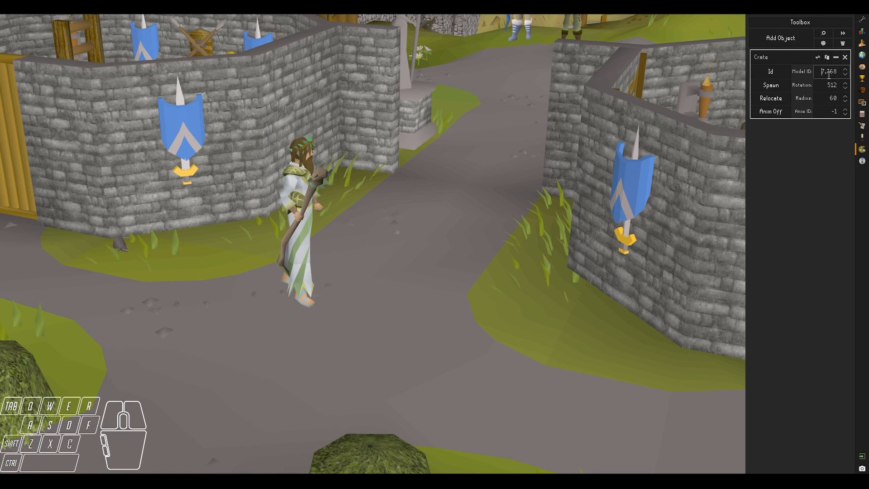
pyautogui.press('Up')
pyautogui.press('Up')
pyautogui.press('Up')
pyautogui.press('Up')
pyautogui.press('Up')
pyautogui.press('Up')
pyautogui.press('Up')
pyautogui.press('Up')
pyautogui.press('Up')
pyautogui.press('Up')
pyautogui.press('Up')
pyautogui.press('Up')
pyautogui.press('Up')
pyautogui.press('Up')
pyautogui.press('Up')
pyautogui.press('Up')
pyautogui.press('Up')
pyautogui.press('Up')
pyautogui.press('Up')
pyautogui.press('Up')
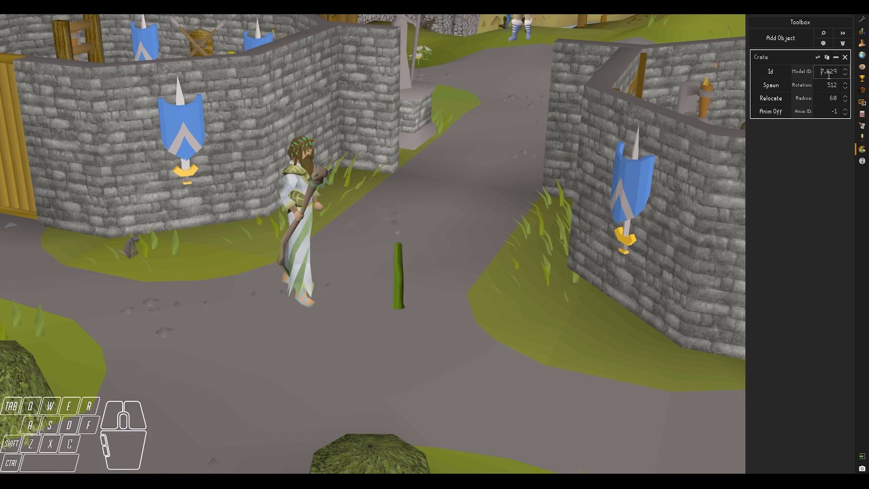
# Step: Examine the wooden plank model beside the robed character from high overhead and from close range
pyautogui.scroll(-3, 618, 114)
pyautogui.moveTo(617, 114); pyautogui.dragTo(545, 206, button='middle')
pyautogui.scroll(-4, 564, 157)
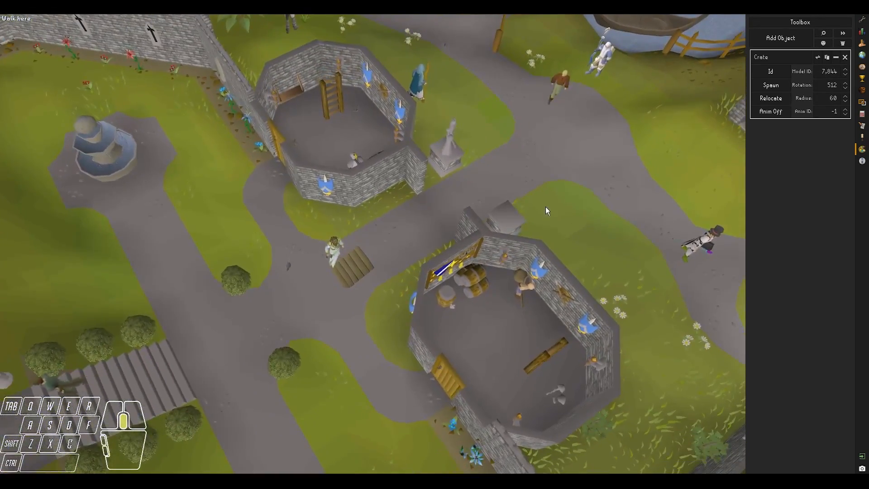
pyautogui.rightClick(552, 104)
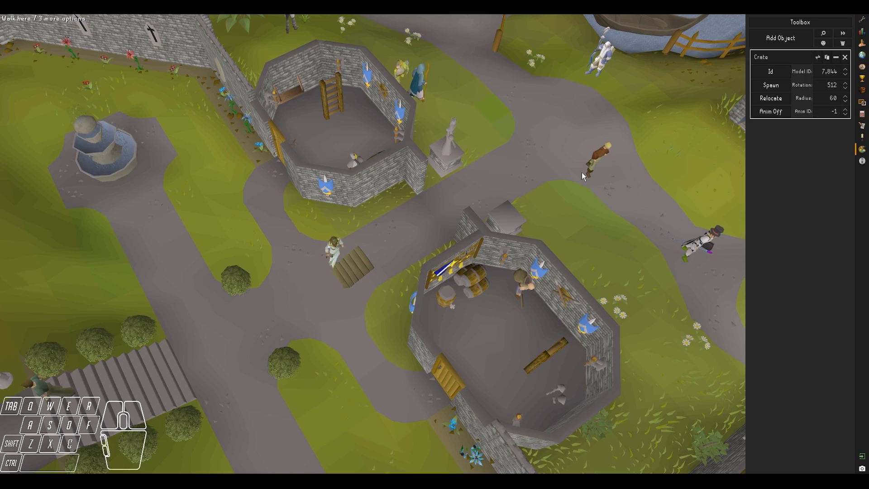
pyautogui.moveTo(463, 280); pyautogui.dragTo(443, 269, button='middle')
pyautogui.hotkey('shift', 'a')
pyautogui.hotkey('shift', 'w')
pyautogui.hotkey('shift', 'f')
pyautogui.hotkey('shift', 'w')
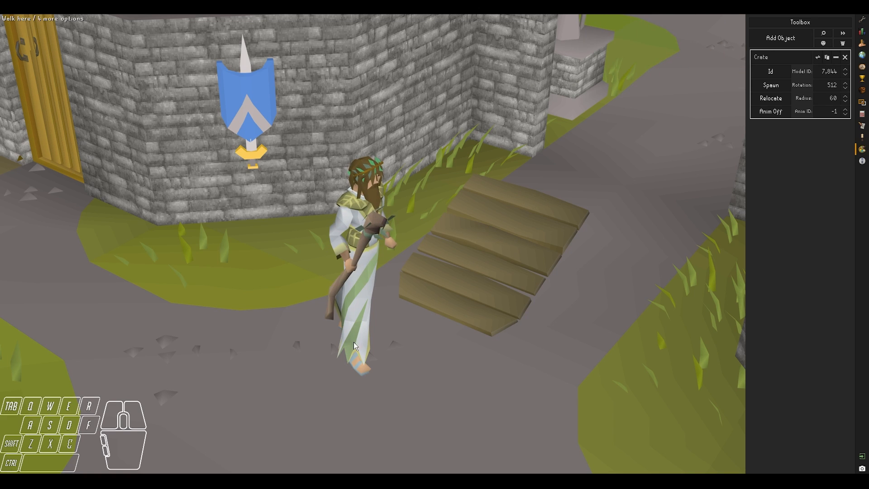
pyautogui.moveTo(436, 313); pyautogui.dragTo(429, 316, button='middle')
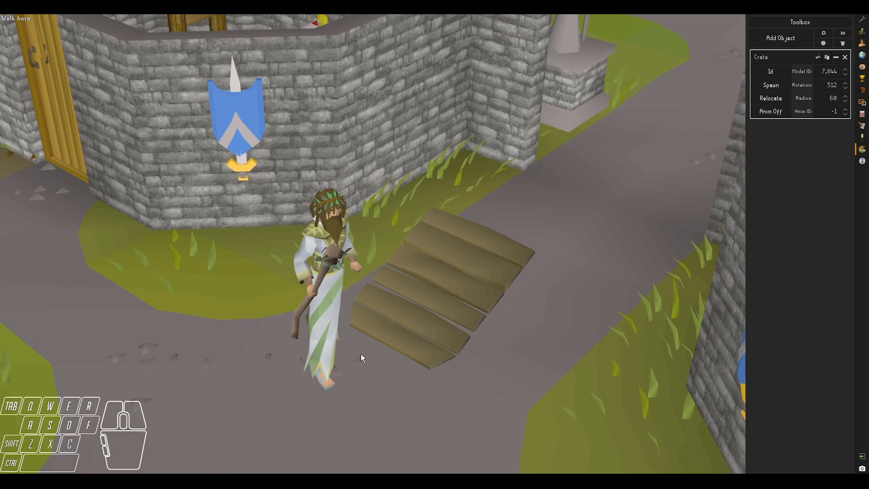
pyautogui.hotkey('shift', 'a')
pyautogui.hotkey('shift', 's')
pyautogui.moveTo(396, 343)
pyautogui.mouseDown(button='middle')
pyautogui.moveTo(381, 343)
pyautogui.moveTo(398, 343)
pyautogui.mouseUp(button='middle')
pyautogui.hotkey('shift', 'a')
pyautogui.hotkey('shift', 'w')
pyautogui.hotkey('shift', 'r')
# Step: Continue cycling the object's Model ID upward from the plank model to 7,919
pyautogui.click(824, 72)
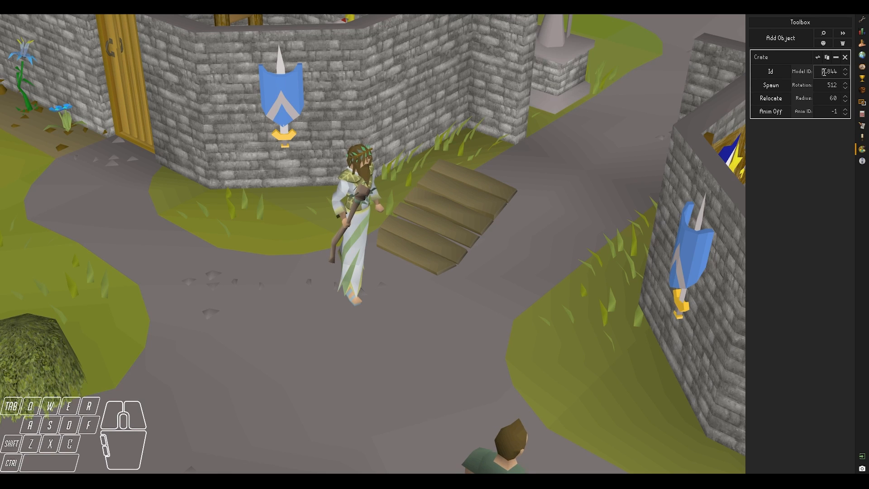
pyautogui.press('Up')
pyautogui.press('Up')
pyautogui.press('Up')
pyautogui.press('Up')
pyautogui.press('Up')
pyautogui.press('Up')
pyautogui.press('Up')
pyautogui.press('Up')
pyautogui.press('Up')
pyautogui.press('Up')
pyautogui.press('Up')
pyautogui.press('Up')
pyautogui.press('Up')
pyautogui.press('Up')
pyautogui.press('Up')
pyautogui.press('Up')
pyautogui.press('Up')
pyautogui.press('Up')
pyautogui.press('Up')
pyautogui.press('Up')
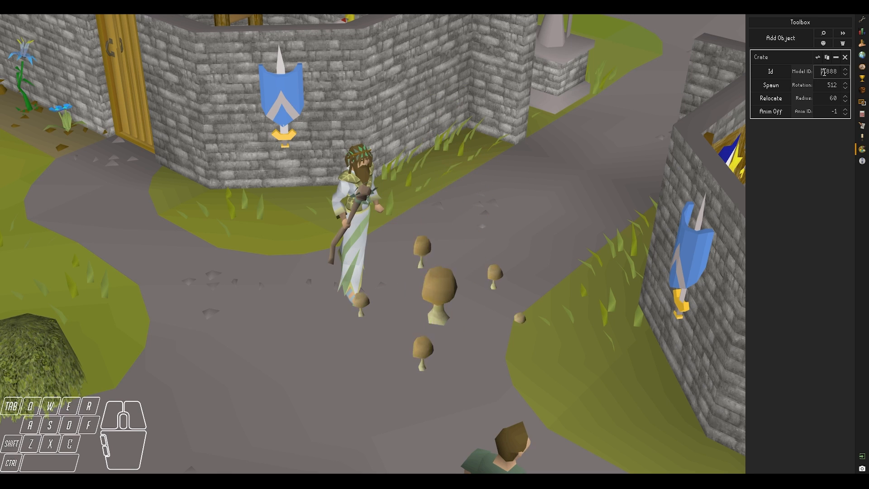
pyautogui.press('Up')
pyautogui.press('Up')
pyautogui.press('Up')
pyautogui.press('Up')
pyautogui.press('Up')
pyautogui.press('Up')
pyautogui.press('Up')
pyautogui.press('Up')
pyautogui.press('Up')
pyautogui.press('Up')
pyautogui.press('Up')
pyautogui.press('Up')
pyautogui.press('Up')
pyautogui.press('Up')
pyautogui.press('Up')
pyautogui.press('Up')
pyautogui.press('Up')
pyautogui.press('Up')
pyautogui.press('Up')
pyautogui.press('Up')
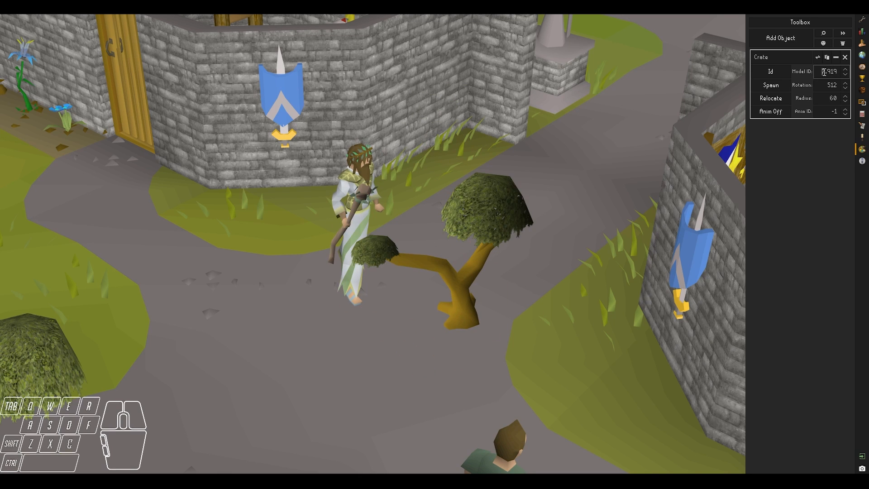
# Step: Cycle the crate object's Model ID back down one model at a time to 7,854
pyautogui.press('Down')
pyautogui.press('Down')
pyautogui.press('Down')
pyautogui.press('Down')
pyautogui.press('Down')
pyautogui.press('Down')
pyautogui.press('Down')
pyautogui.press('Down')
pyautogui.press('Down')
pyautogui.press('Down')
pyautogui.press('Down')
pyautogui.press('Down')
pyautogui.press('Down')
pyautogui.press('Down')
pyautogui.press('Down')
pyautogui.press('Down')
pyautogui.press('Down')
pyautogui.press('Down')
pyautogui.press('Down')
pyautogui.press('Down')
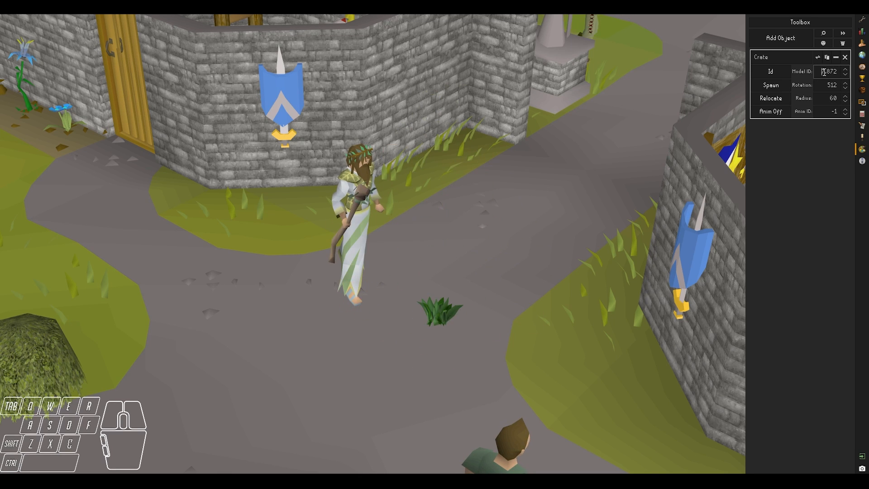
pyautogui.press('Down')
pyautogui.press('Down')
pyautogui.press('Down')
pyautogui.press('Down')
pyautogui.press('Down')
pyautogui.press('Down')
pyautogui.press('Down')
pyautogui.press('Down')
pyautogui.press('Down')
pyautogui.press('Down')
pyautogui.press('Down')
pyautogui.press('Down')
pyautogui.press('Down')
pyautogui.press('Down')
pyautogui.press('Down')
pyautogui.press('Down')
pyautogui.press('Down')
pyautogui.press('Down')
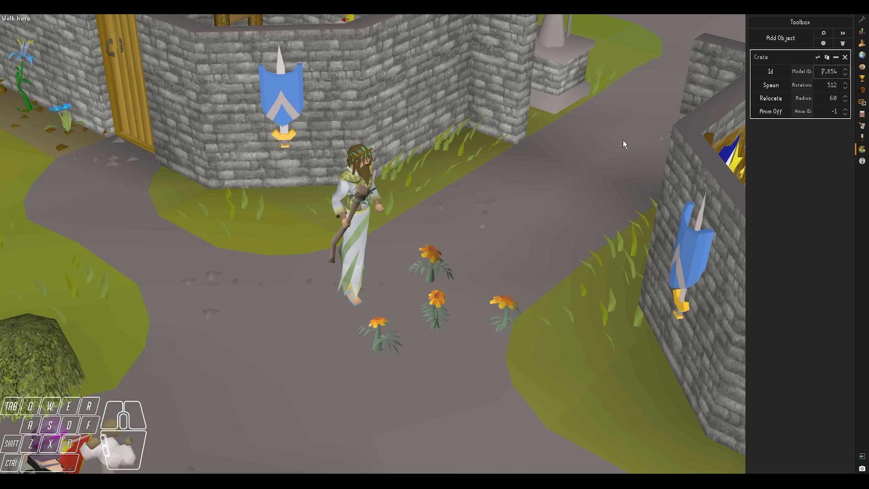
# Step: Store the robed player character's model as a custom model
pyautogui.moveTo(533, 188); pyautogui.dragTo(493, 199, button='middle')
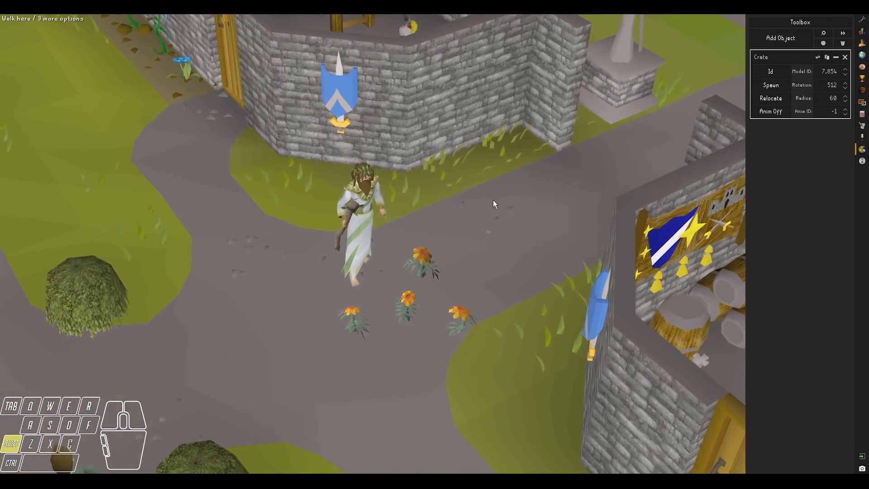
pyautogui.rightClick(361, 257)
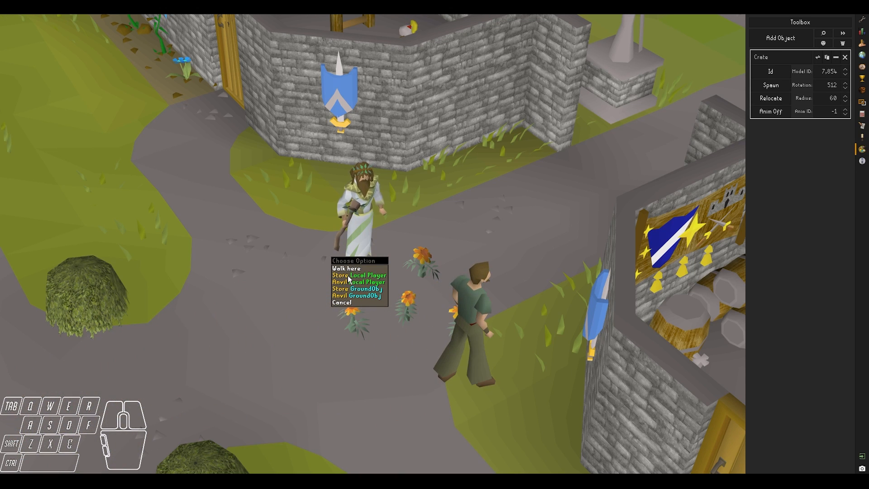
pyautogui.click(349, 276)
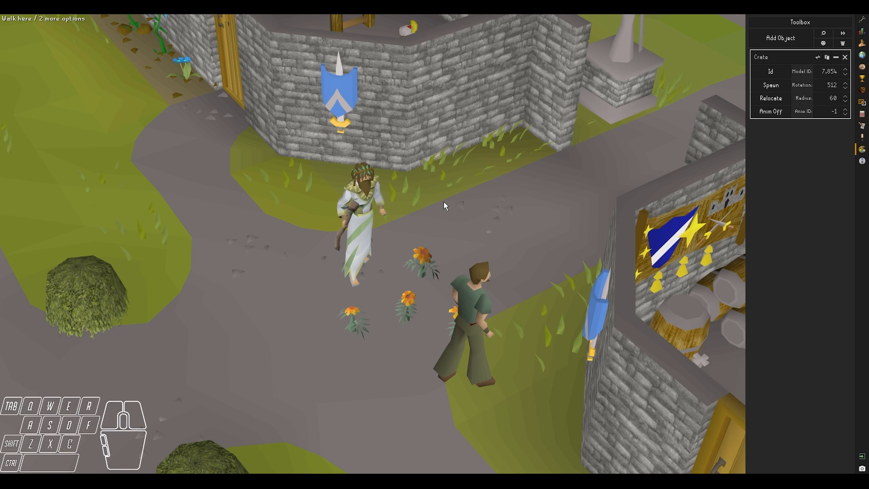
# Step: Switch the crate object from a model ID to a custom model and choose Local Player
pyautogui.click(824, 72)
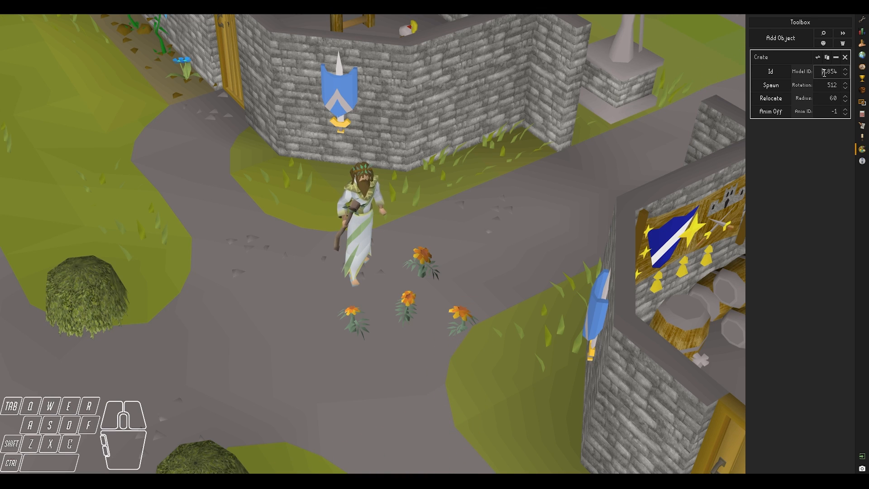
pyautogui.rightClick(542, 211)
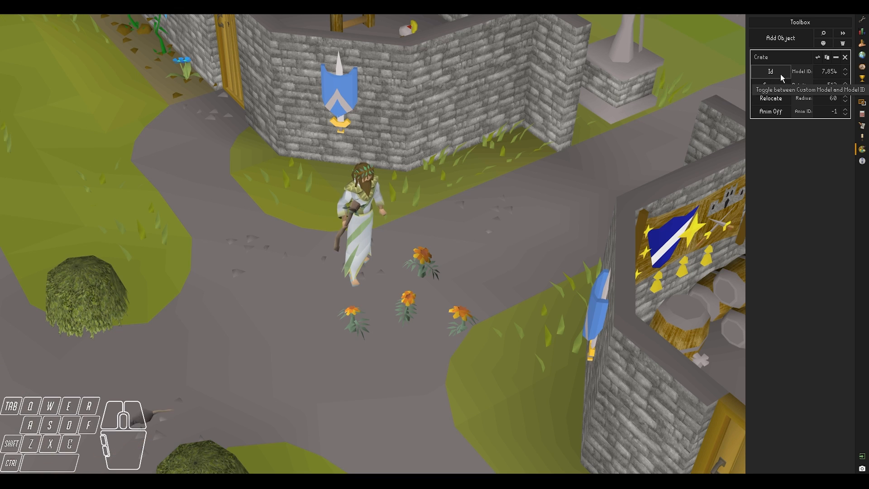
pyautogui.rightClick(671, 153)
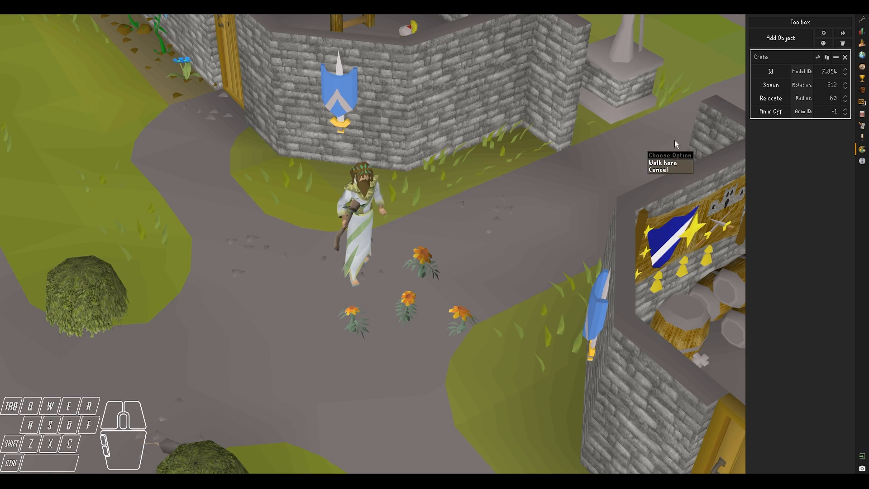
pyautogui.click(753, 71)
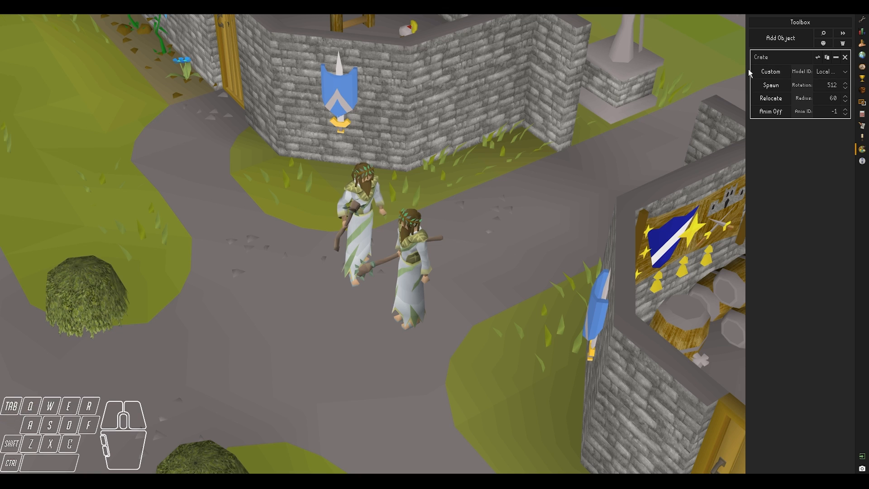
pyautogui.rightClick(346, 262)
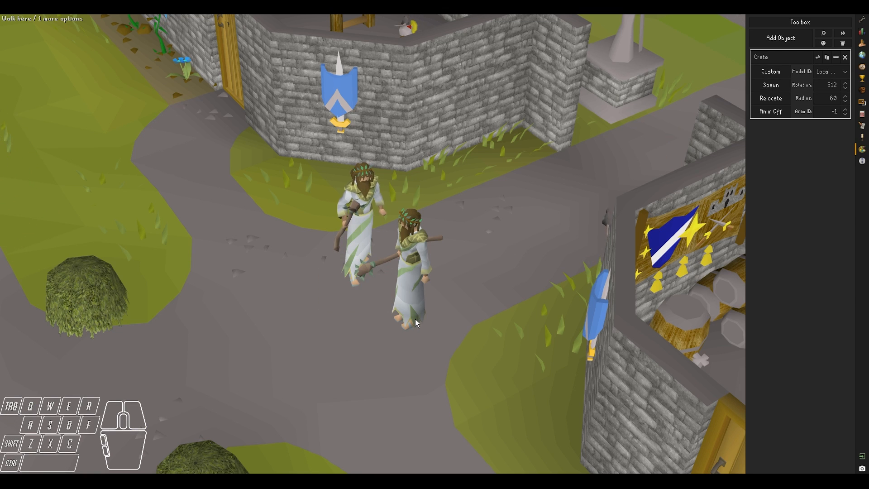
pyautogui.moveTo(414, 318); pyautogui.dragTo(438, 314, button='middle')
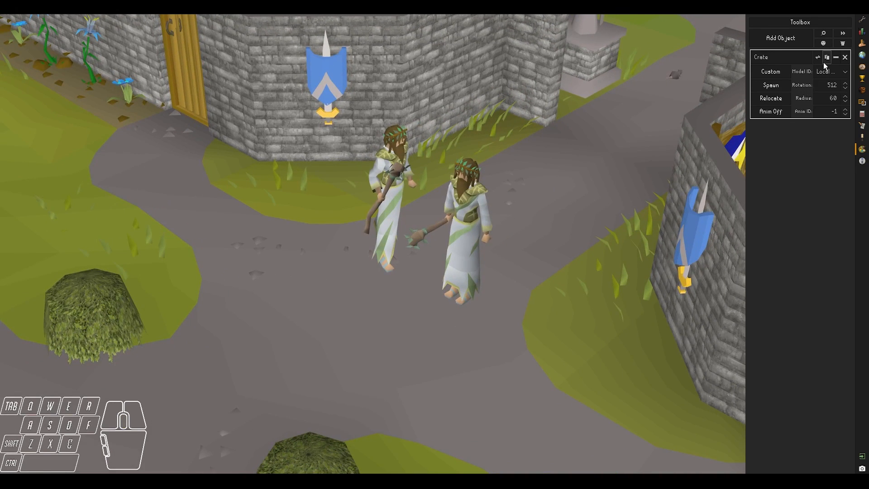
pyautogui.click(831, 72)
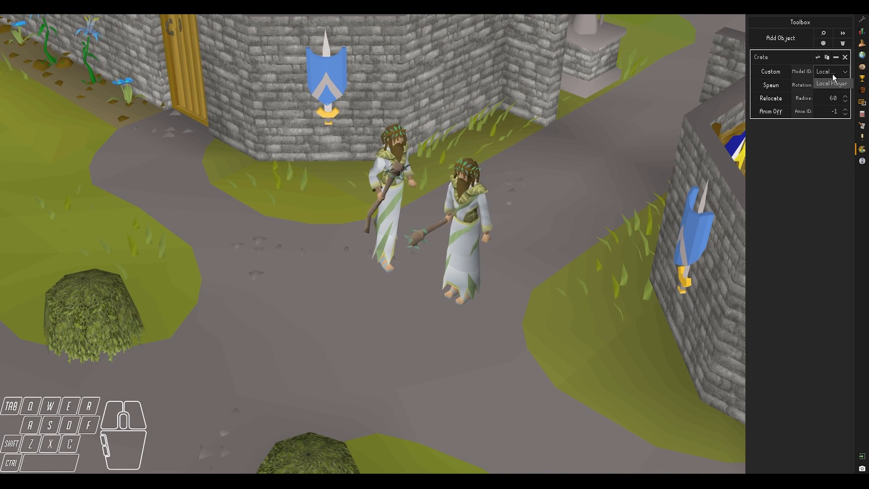
pyautogui.click(833, 84)
pyautogui.rightClick(523, 235)
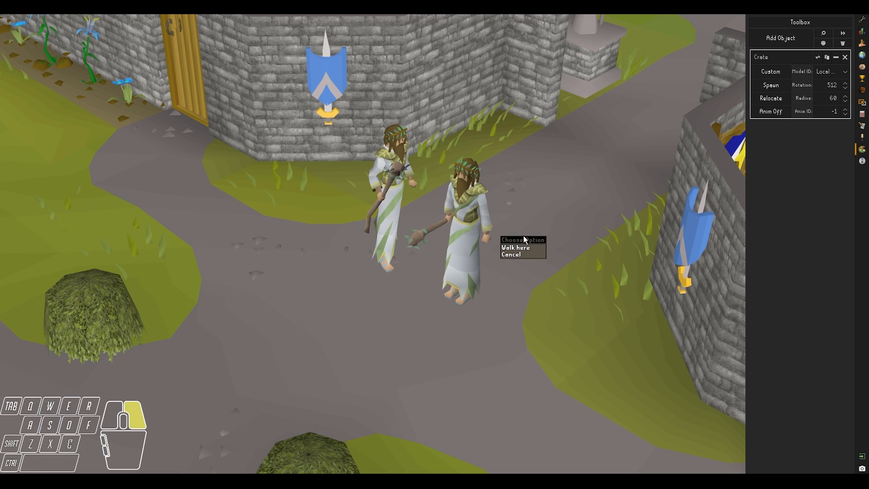
# Step: Store the model of the level-2 Man walking on the grass near the fountain
pyautogui.moveTo(523, 235); pyautogui.dragTo(534, 221, button='middle')
pyautogui.scroll(-5, 534, 222)
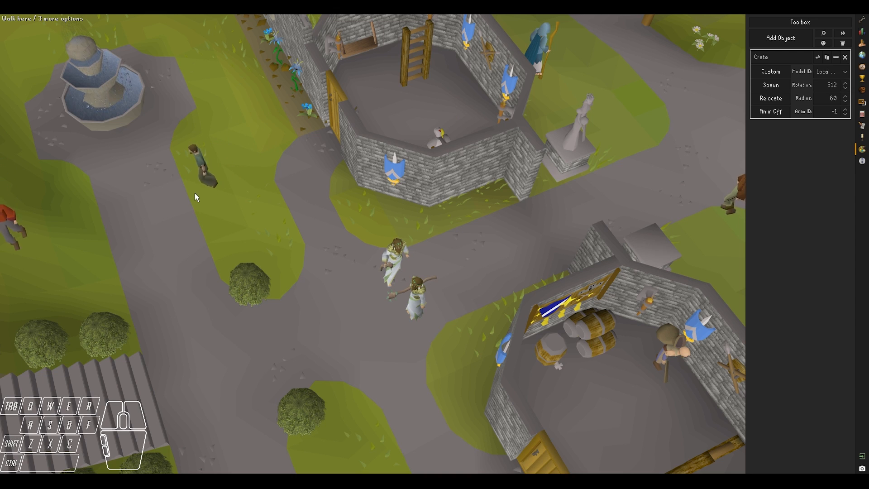
pyautogui.rightClick(113, 216)
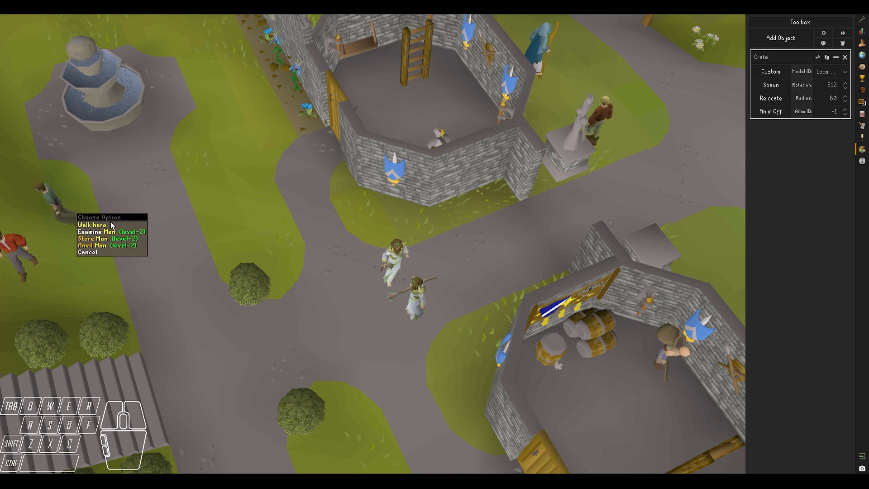
pyautogui.click(105, 238)
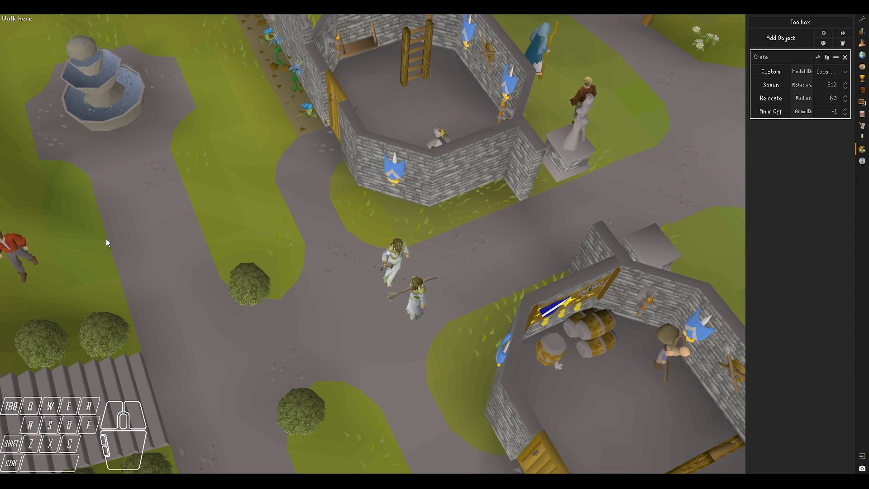
# Step: Change the crate object's custom model to Man
pyautogui.hotkey('shift', 'd')
pyautogui.moveTo(411, 283); pyautogui.dragTo(507, 237, button='middle')
pyautogui.hotkey('shift', 'w')
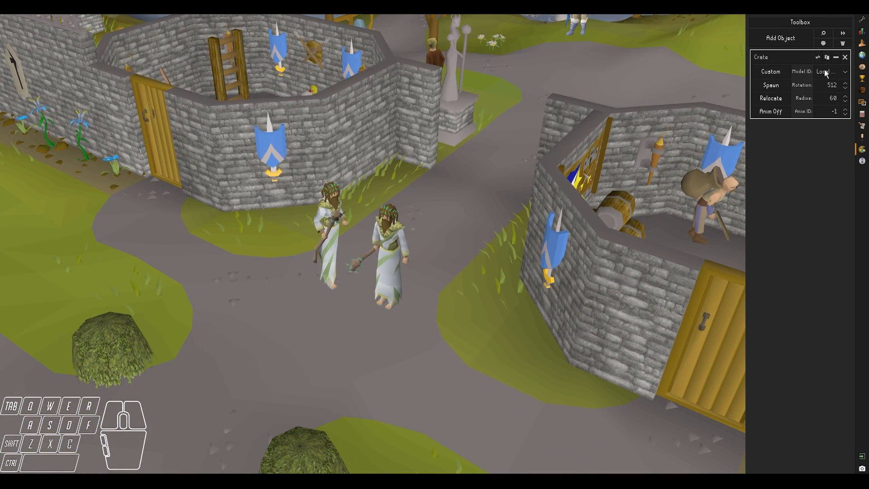
pyautogui.click(824, 71)
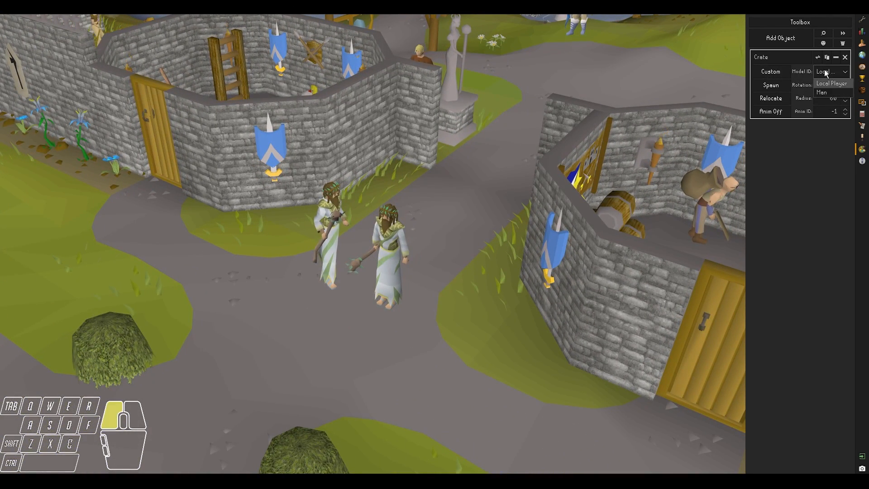
pyautogui.click(832, 93)
# Step: Examine the Man model beside the robed character from several angles
pyautogui.moveTo(720, 138); pyautogui.dragTo(614, 262, button='middle')
pyautogui.hotkey('shift', 'w')
pyautogui.hotkey('shift', 'd')
pyautogui.hotkey('shift', 'a')
pyautogui.hotkey('shift', 's')
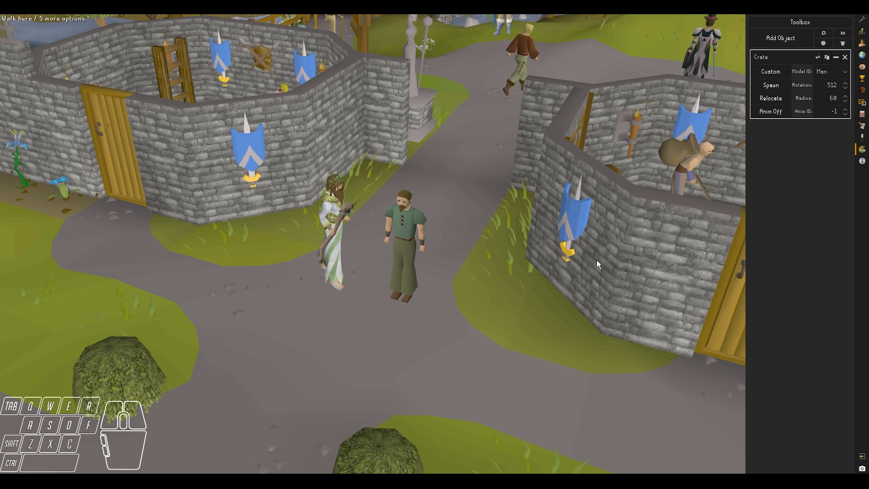
pyautogui.rightClick(496, 224)
pyautogui.hotkey('shift', 'w')
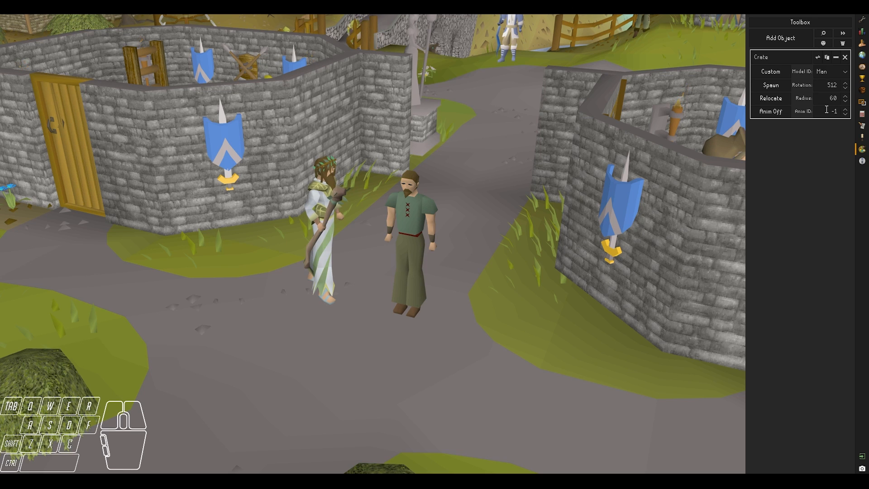
pyautogui.rightClick(417, 304)
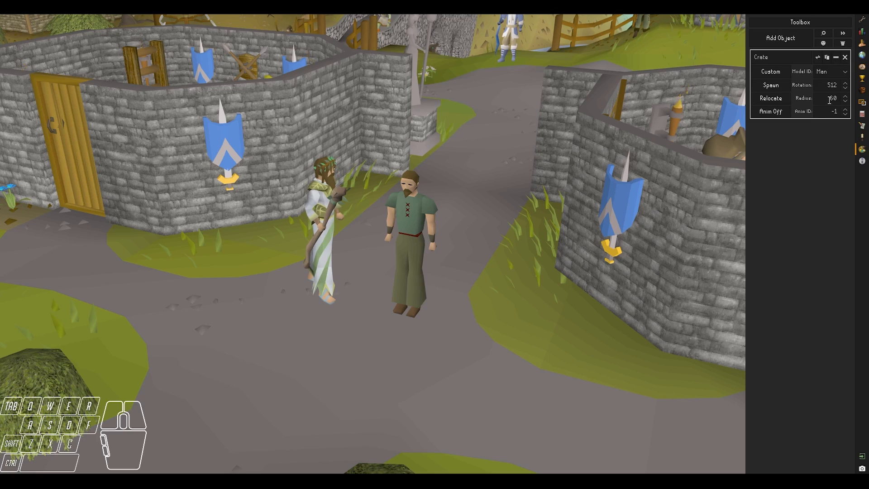
pyautogui.keyDown('shift'); pyautogui.moveTo(490, 251); pyautogui.dragTo(524, 247, button='middle'); pyautogui.keyUp('shift')
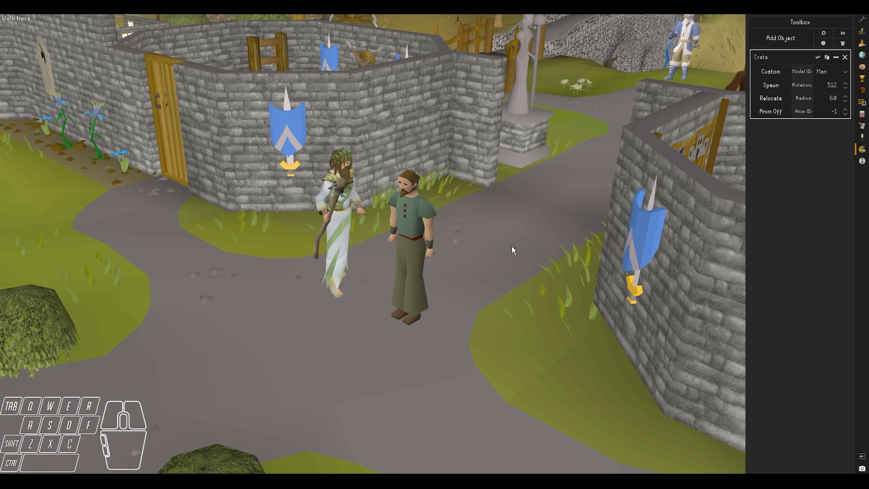
# Step: Open the Creator's Kit configuration and toggle on the scene overlays
pyautogui.click(863, 22)
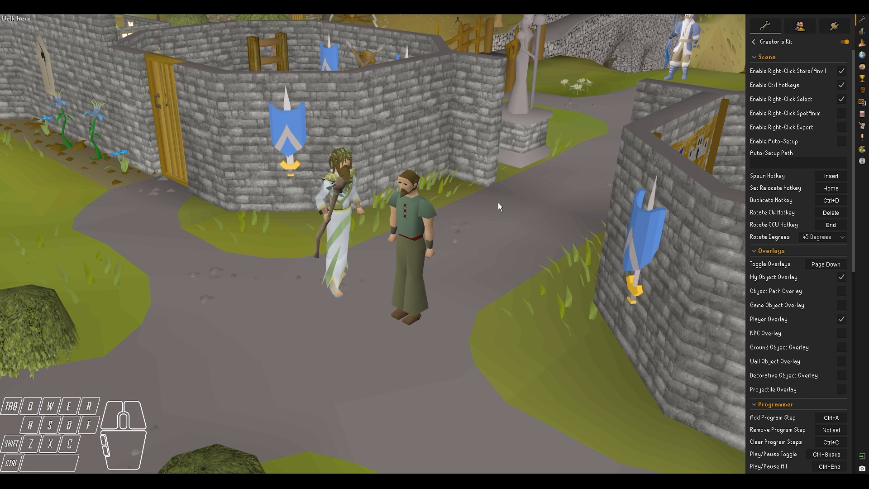
pyautogui.press('pagedown')
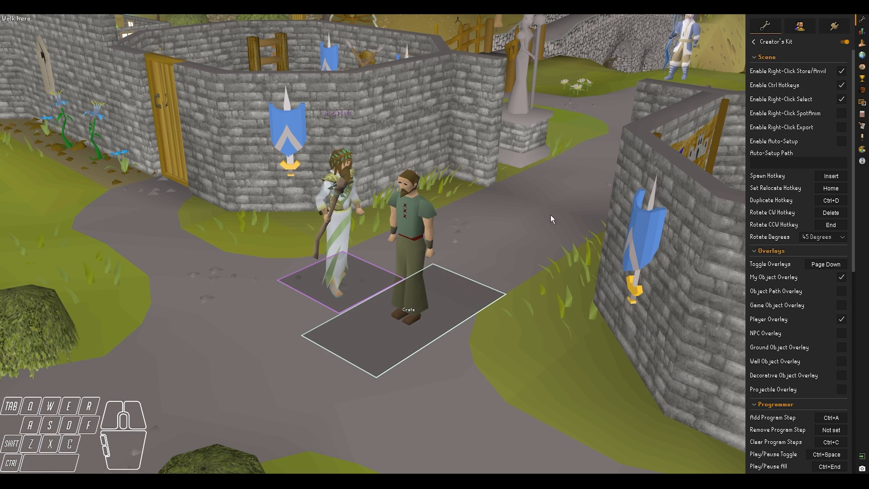
pyautogui.moveTo(550, 214); pyautogui.dragTo(538, 227, button='middle')
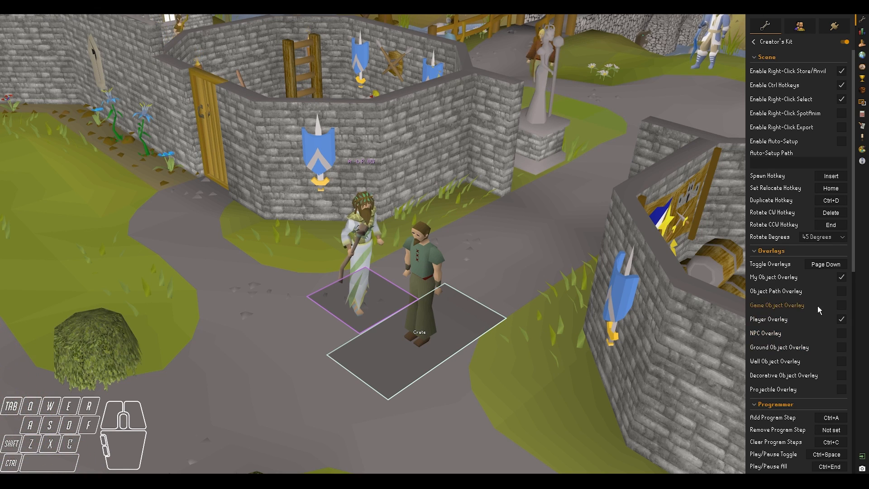
# Step: Show the Game Object overlay around the courtyard, view it, and hide it again
pyautogui.click(841, 305)
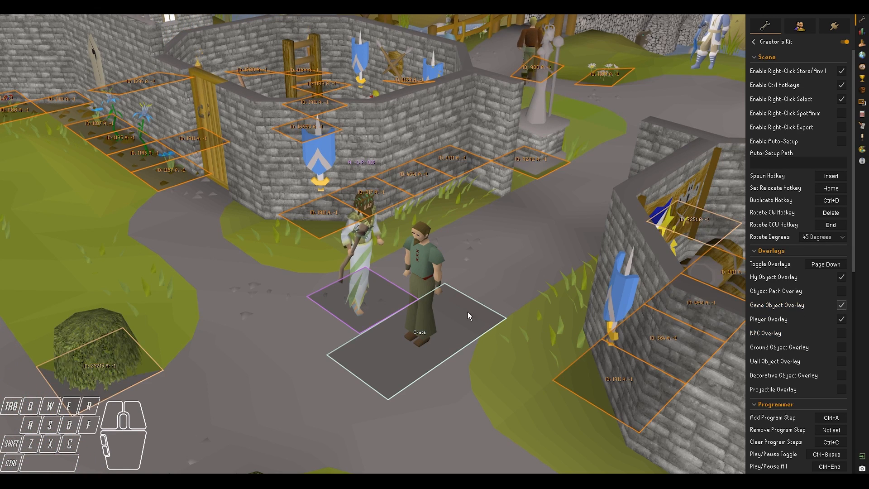
pyautogui.moveTo(467, 311); pyautogui.dragTo(491, 394, button='middle')
pyautogui.click(843, 307)
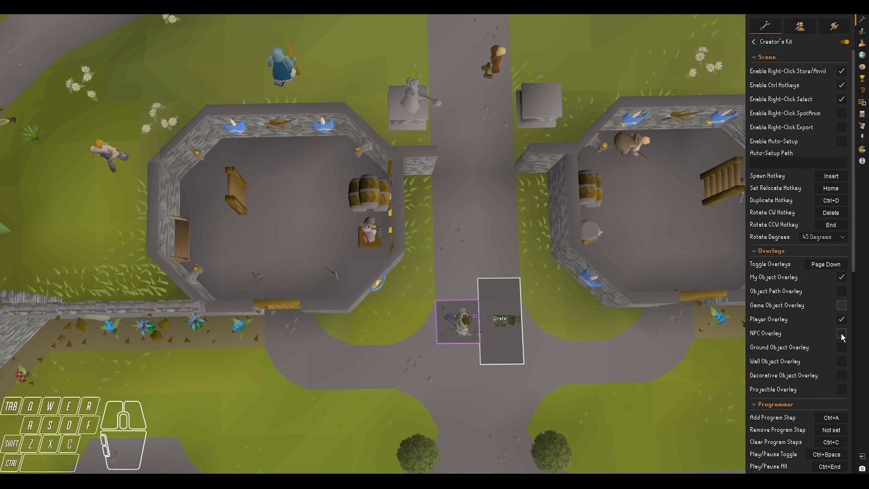
# Step: Show the NPC overlay, check the options of the NPC beside the stone plinth, and hide the overlay again
pyautogui.click(841, 334)
pyautogui.moveTo(628, 303); pyautogui.dragTo(481, 280, button='middle')
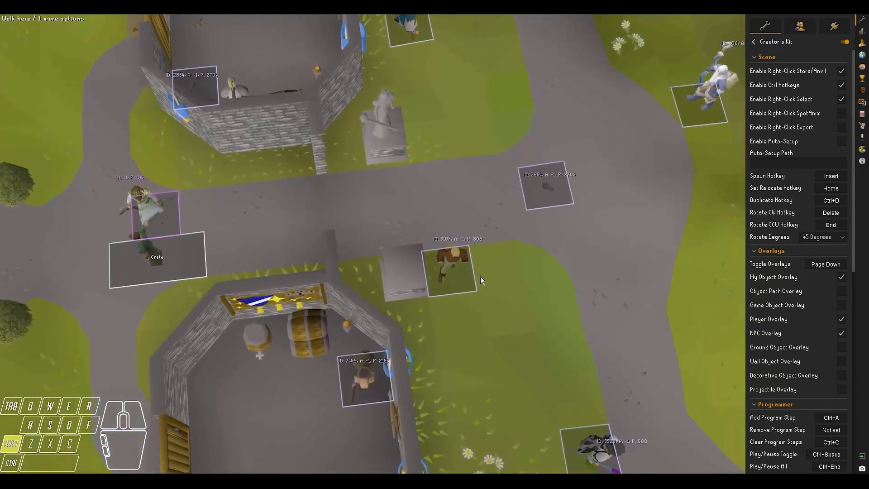
pyautogui.rightClick(448, 272)
pyautogui.click(445, 320)
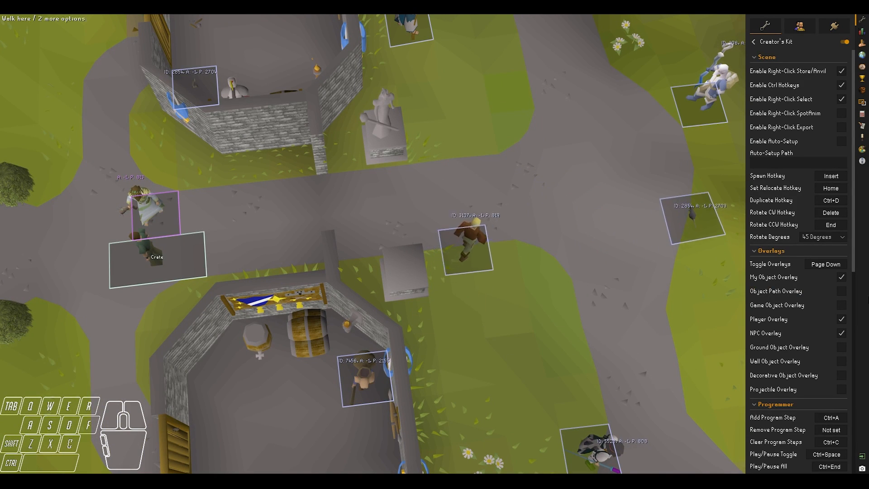
pyautogui.click(840, 334)
# Step: Show the Ground Object overlay, view the marked tiles around the paths, and hide it again
pyautogui.click(841, 346)
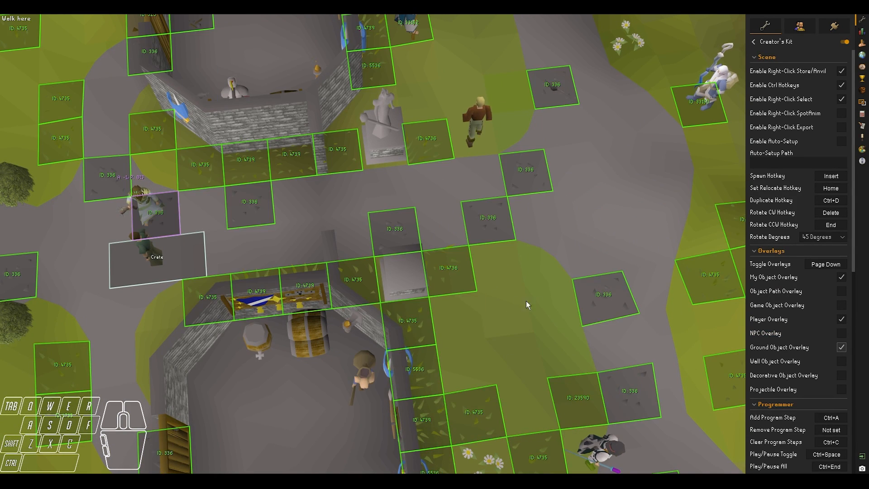
pyautogui.hotkey('shift', 'w', 'a')
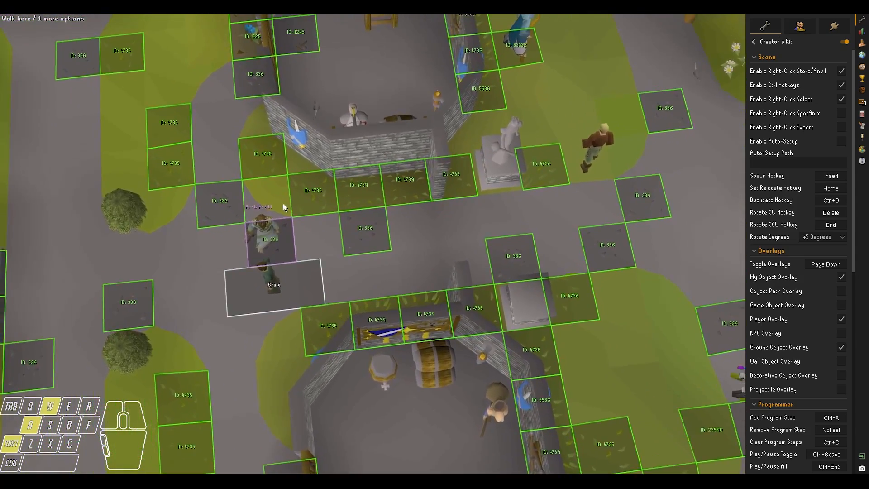
pyautogui.keyDown('shift'); pyautogui.moveTo(283, 203); pyautogui.dragTo(317, 191, button='middle'); pyautogui.keyUp('shift')
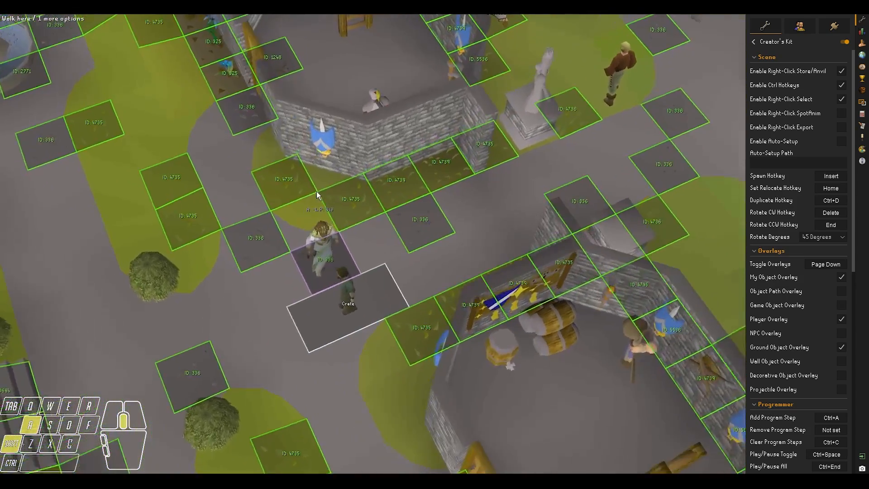
pyautogui.click(841, 347)
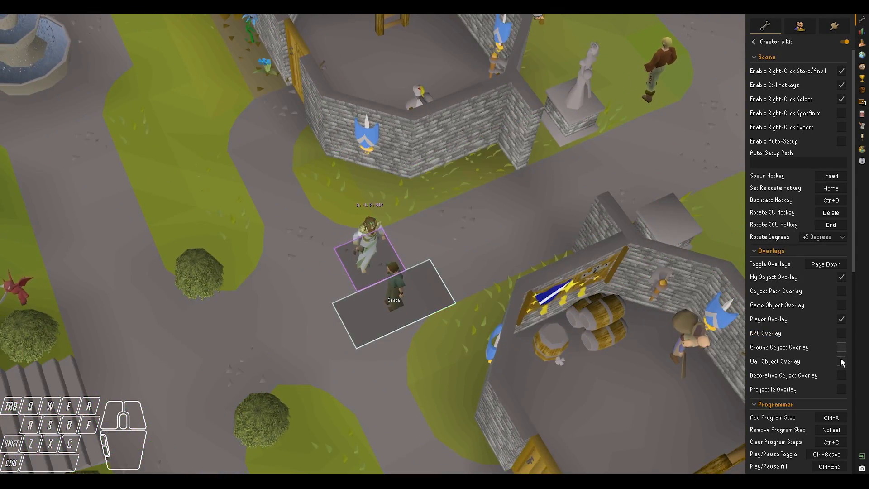
# Step: Show the Wall Object overlay, view the marked tiles around the stone buildings, and hide it again
pyautogui.click(841, 361)
pyautogui.moveTo(596, 283); pyautogui.dragTo(558, 297, button='middle')
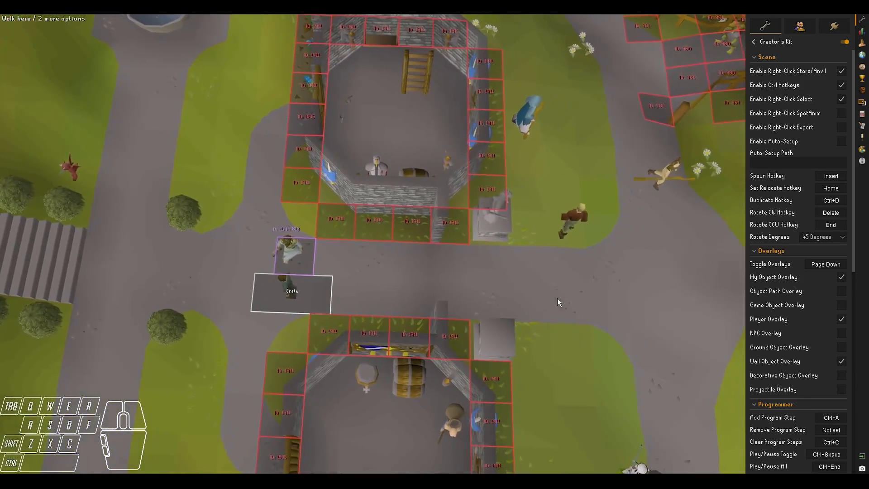
pyautogui.click(841, 361)
# Step: Show the Decorative Object overlay, view the marked tiles inside the stone buildings, and hide it again
pyautogui.click(841, 375)
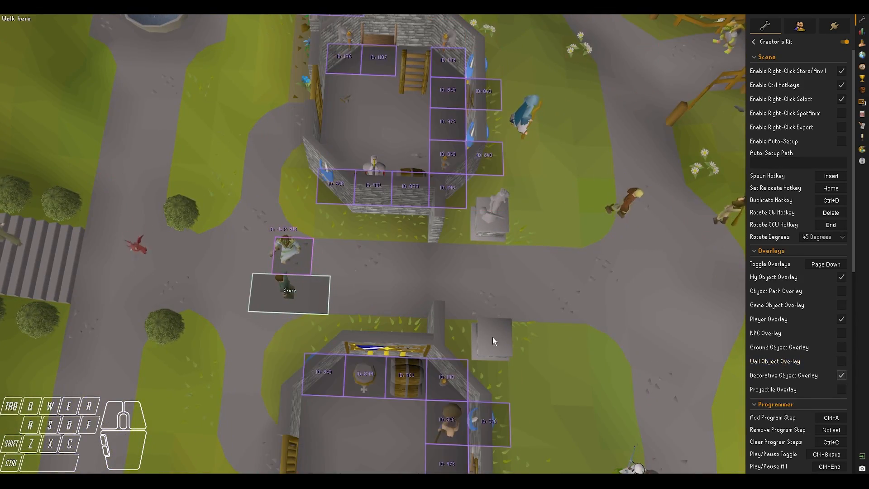
pyautogui.moveTo(493, 336); pyautogui.dragTo(573, 297, button='middle')
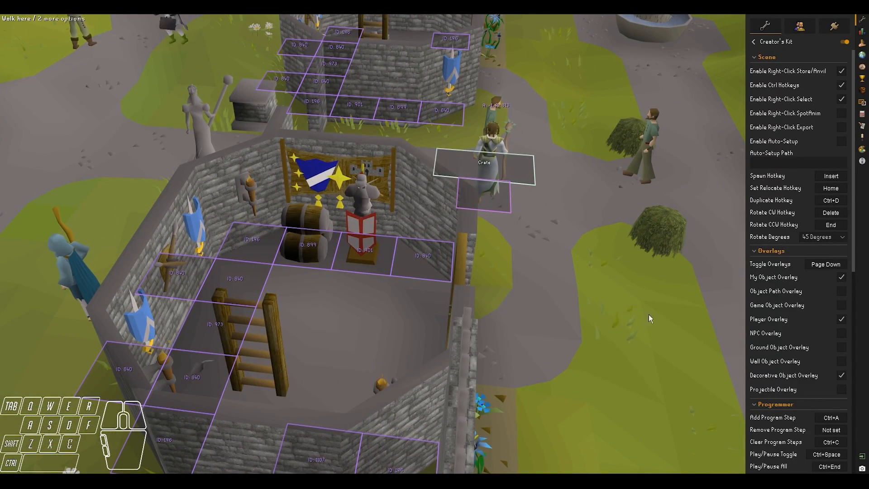
pyautogui.click(841, 375)
# Step: Show the NPC overlay for the scene around the player and the crate object
pyautogui.moveTo(843, 393); pyautogui.dragTo(460, 298, button='middle')
pyautogui.scroll(10, 460, 299)
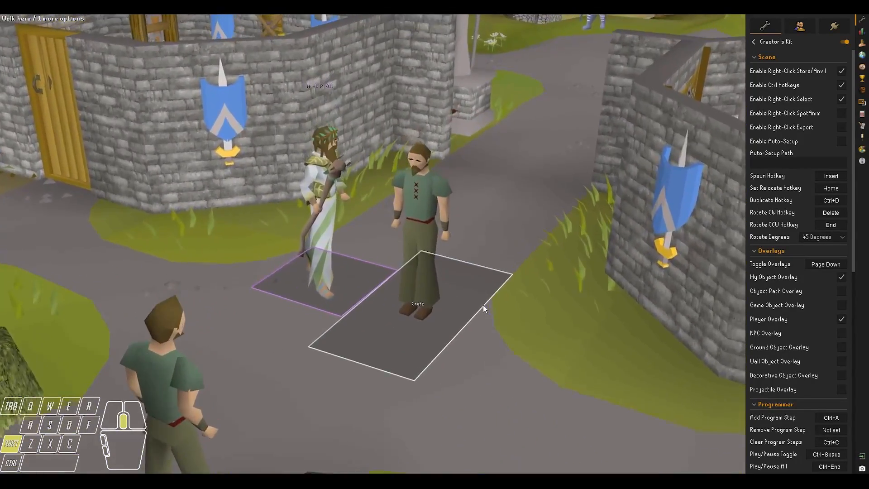
pyautogui.scroll(-5, 483, 305)
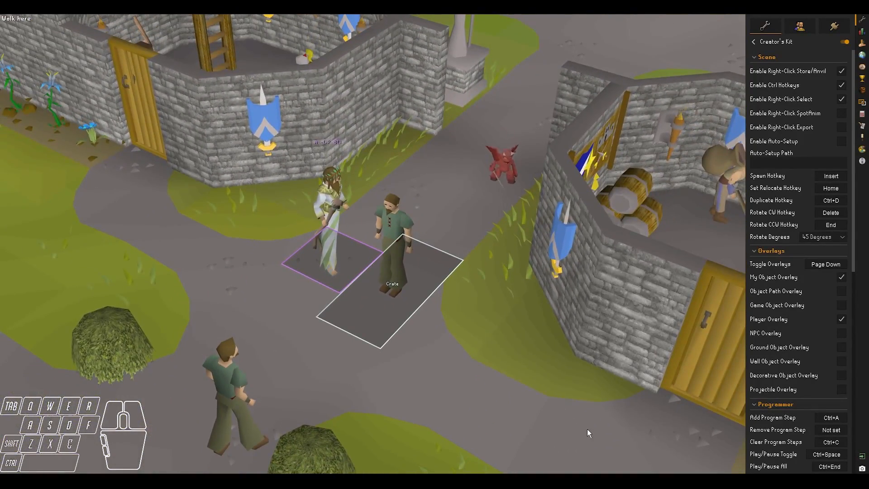
pyautogui.click(840, 334)
pyautogui.hotkey('shift', 's')
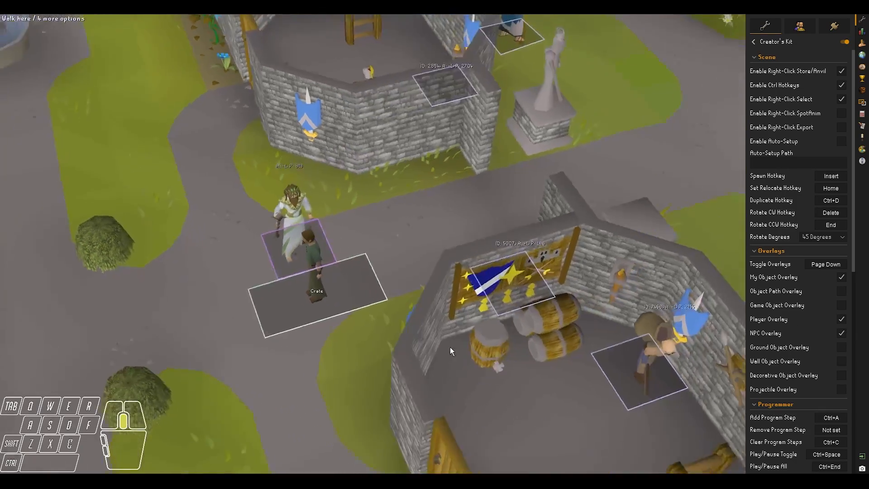
# Step: Examine the ID, animation and pose labels above the nearby NPCs and the player from several angles
pyautogui.hotkey('shift', 'd')
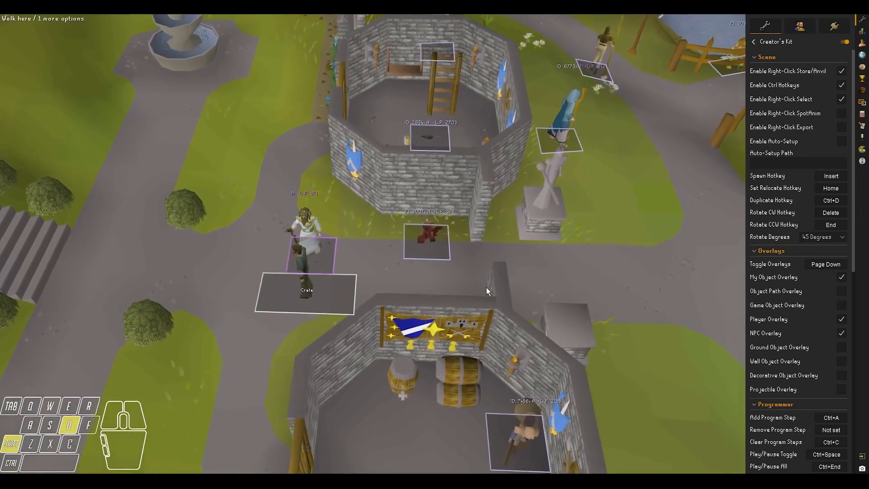
pyautogui.hotkey('shift', 'a')
pyautogui.hotkey('shift', 'w')
pyautogui.hotkey('shift', 'd')
pyautogui.keyDown('shift'); pyautogui.moveTo(476, 277); pyautogui.dragTo(564, 279, button='middle'); pyautogui.keyUp('shift')
pyautogui.hotkey('shift', 'w')
pyautogui.hotkey('shift', 'w')
pyautogui.hotkey('shift', 'w')
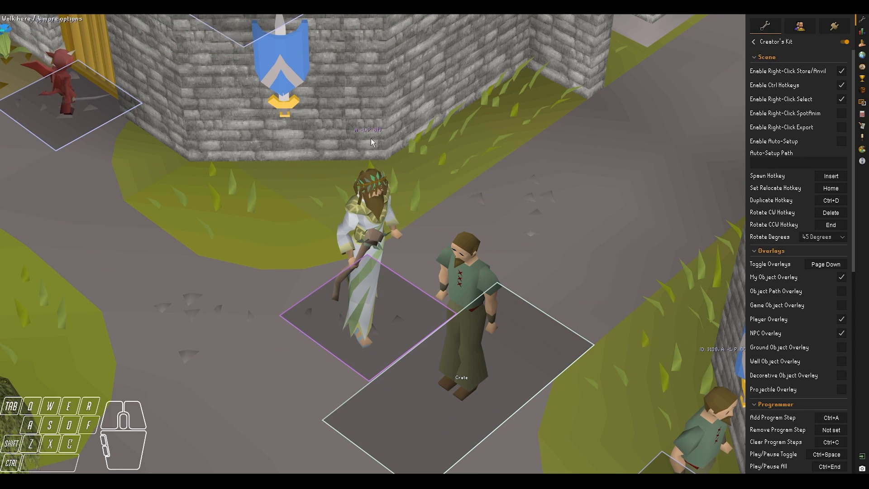
pyautogui.moveTo(466, 271); pyautogui.dragTo(495, 263, button='middle')
pyautogui.press('d')
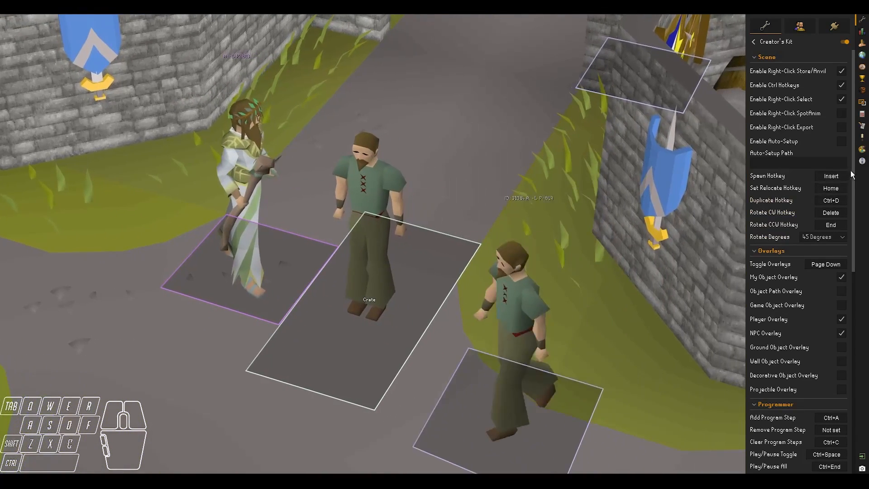
# Step: Bring up the Toolbox and view the crate object's current animation beside the player
pyautogui.click(862, 150)
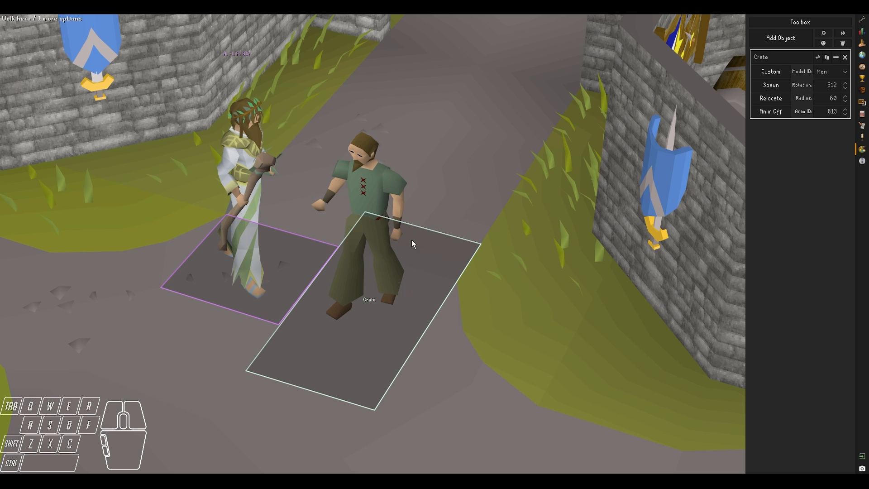
pyautogui.keyDown('shift'); pyautogui.moveTo(411, 240); pyautogui.dragTo(469, 265, button='middle'); pyautogui.keyUp('shift')
pyautogui.hotkey('shift', 'r')
pyautogui.hotkey('shift', 's')
pyautogui.hotkey('shift', 'a')
pyautogui.hotkey('shift', 'd')
pyautogui.hotkey('shift', 'w')
pyautogui.hotkey('shift', 'a')
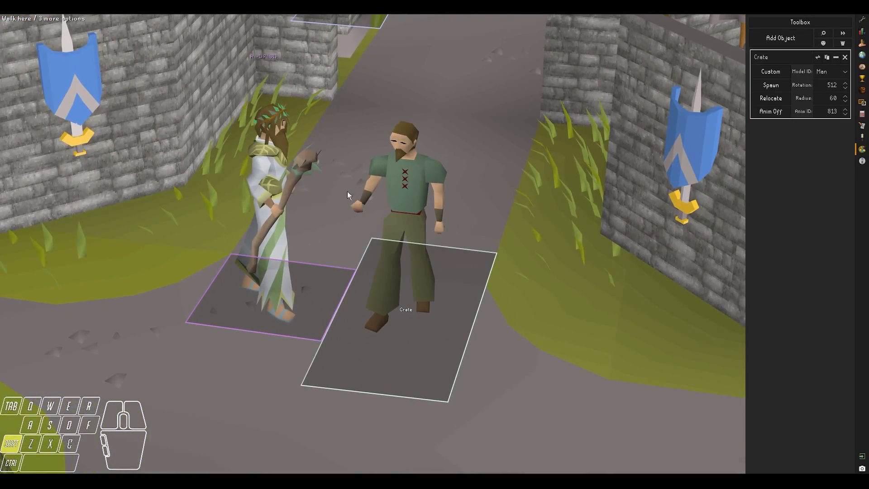
pyautogui.moveTo(546, 205); pyautogui.dragTo(689, 176, button='middle')
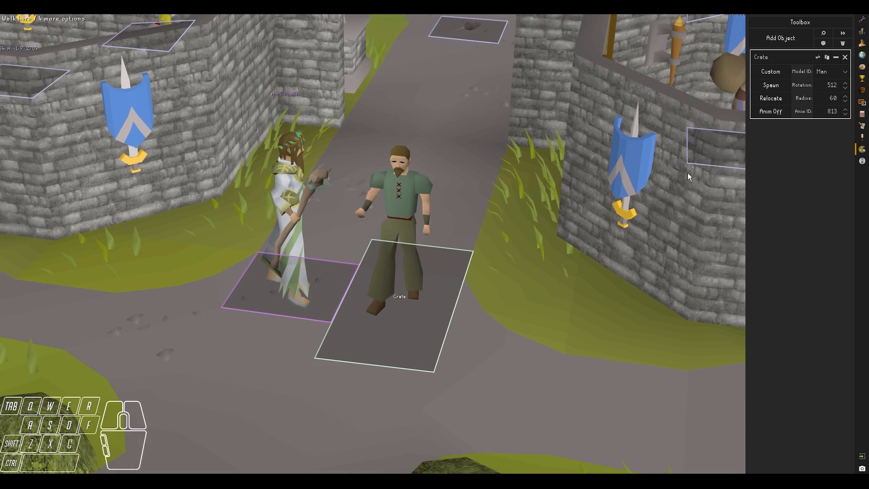
# Step: Clear the player's held weapon so the character stands empty-handed, and return to the Toolbox
pyautogui.click(863, 141)
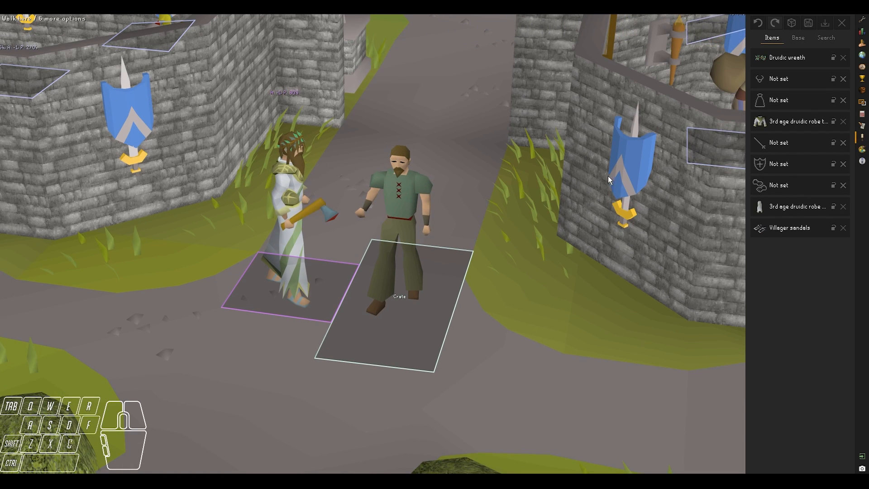
pyautogui.press('ctrl')
pyautogui.click(705, 335)
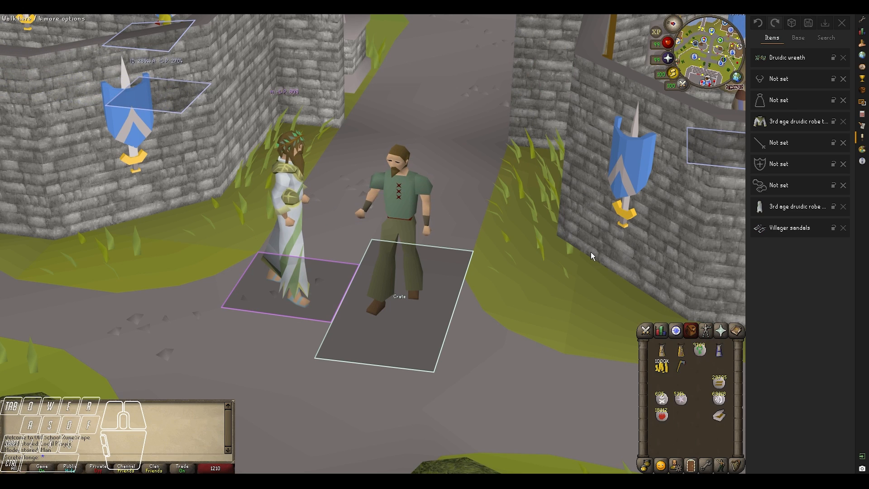
pyautogui.press('ctrl')
pyautogui.click(861, 150)
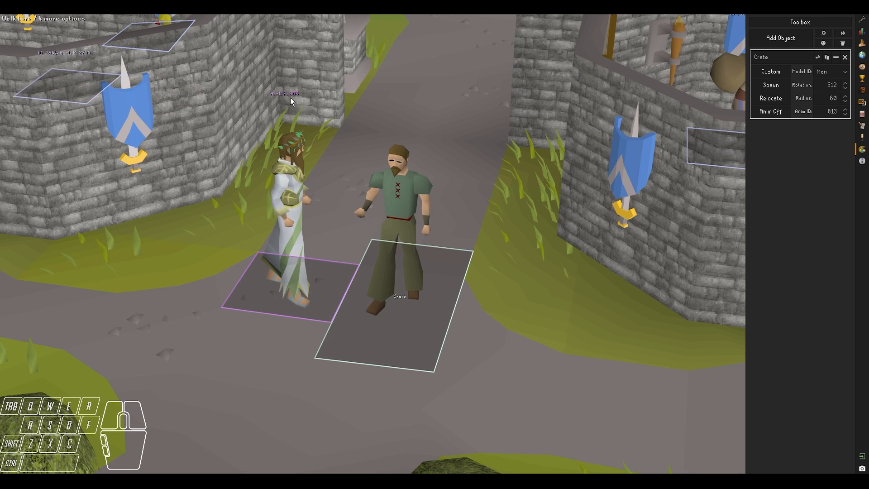
# Step: Set the crate object's Anim ID to 808 to match the player's idle pose
pyautogui.hotkey('shift', 'w', 'a')
pyautogui.keyDown('shift'); pyautogui.moveTo(509, 156); pyautogui.dragTo(515, 178, button='middle'); pyautogui.keyUp('shift')
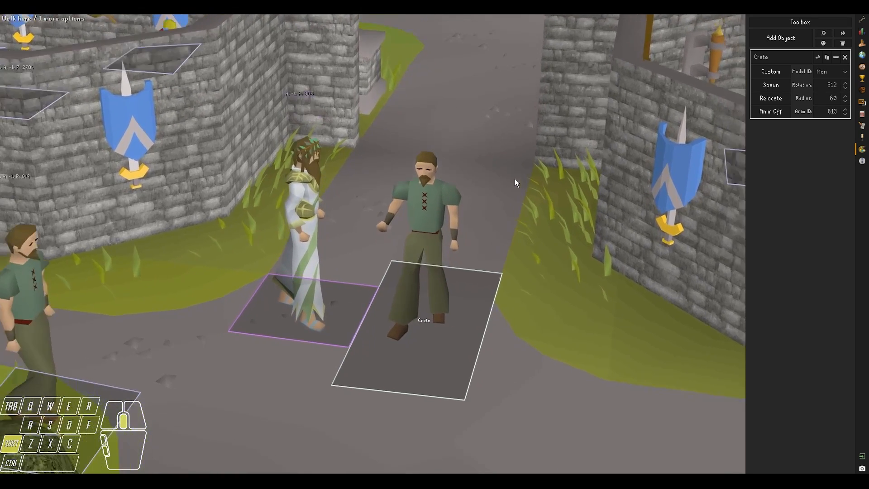
pyautogui.write('808')
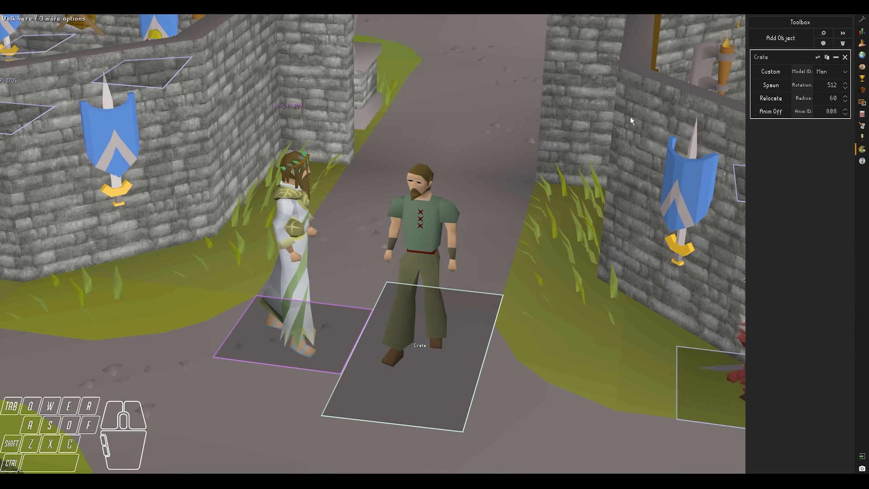
# Step: Walk the player back and forth along the path past the crate object and watch the pose label above the character
pyautogui.moveTo(506, 195); pyautogui.dragTo(362, 228, button='middle')
pyautogui.press('a')
pyautogui.hotkey('shift', 'a')
pyautogui.hotkey('shift', 'w')
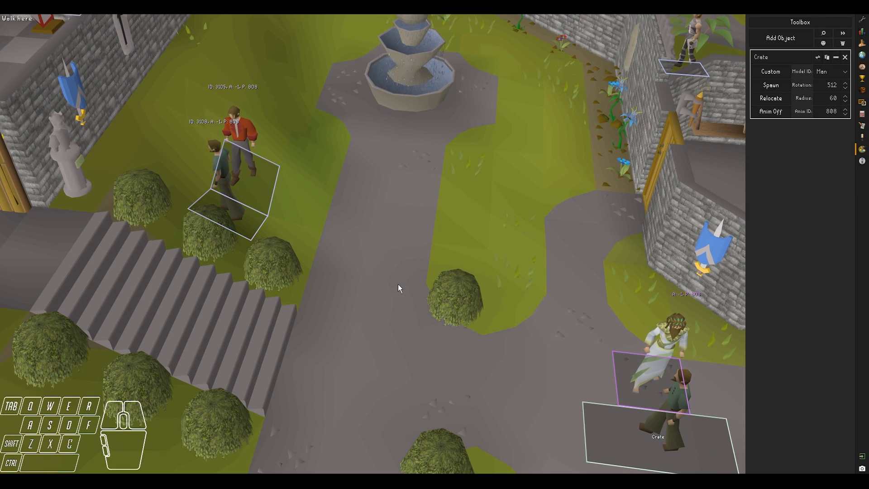
pyautogui.press('d')
pyautogui.moveTo(0, 0); pyautogui.dragTo(0, 0)
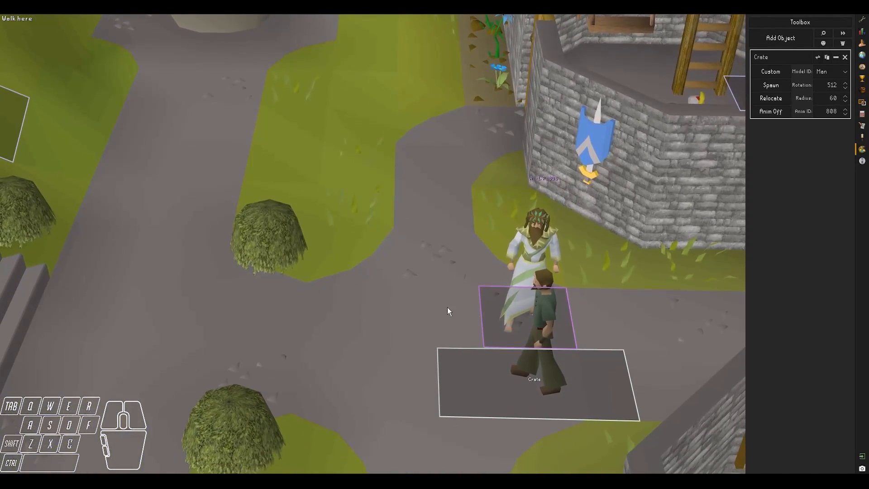
pyautogui.click(441, 309)
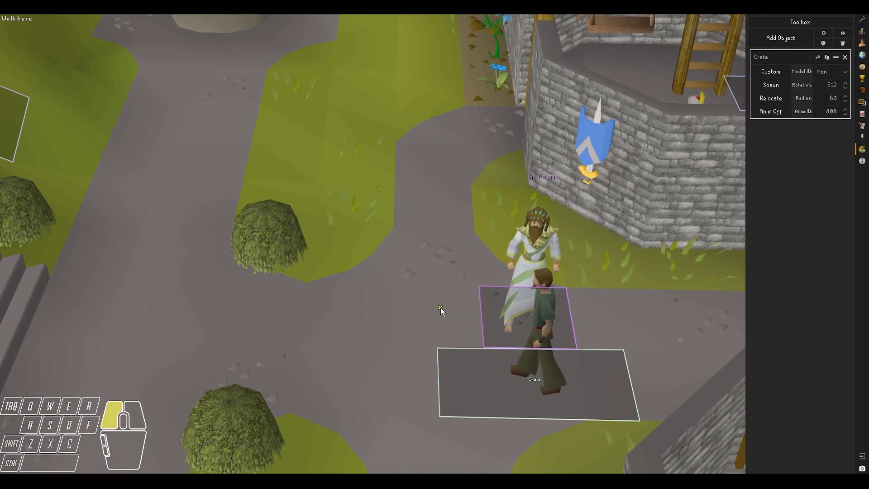
pyautogui.click(262, 319)
pyautogui.click(348, 310)
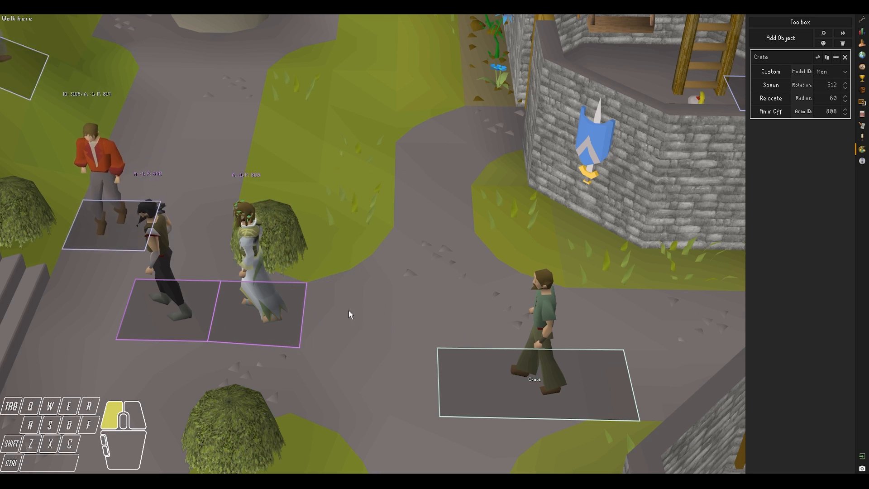
pyautogui.click(441, 301)
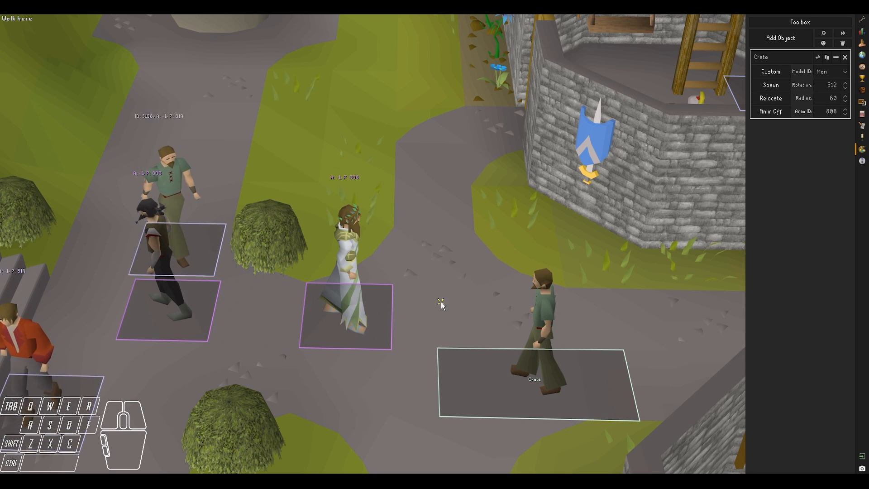
pyautogui.click(514, 316)
pyautogui.click(611, 314)
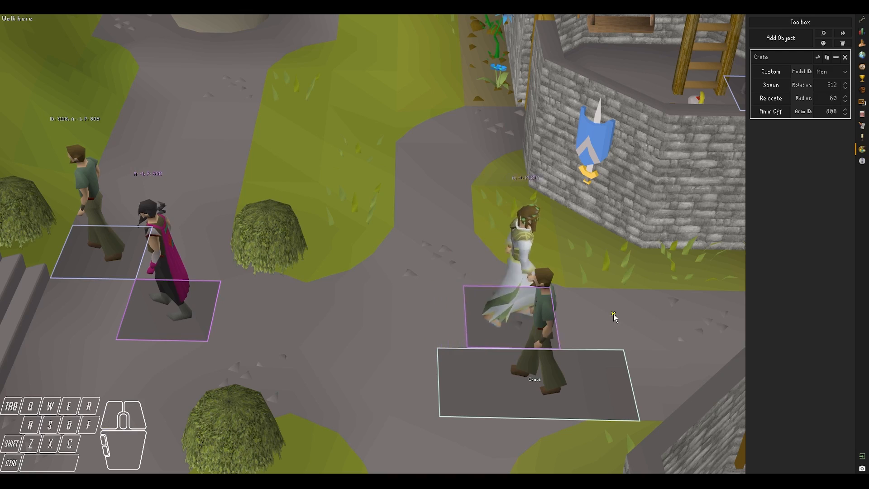
# Step: Set the crate object's Anim ID to 819 and view its walking animation beside the player
pyautogui.moveTo(612, 313); pyautogui.dragTo(579, 315, button='middle')
pyautogui.hotkey('shift', 'd')
pyautogui.hotkey('shift', 's')
pyautogui.moveTo(824, 112); pyautogui.dragTo(830, 112)
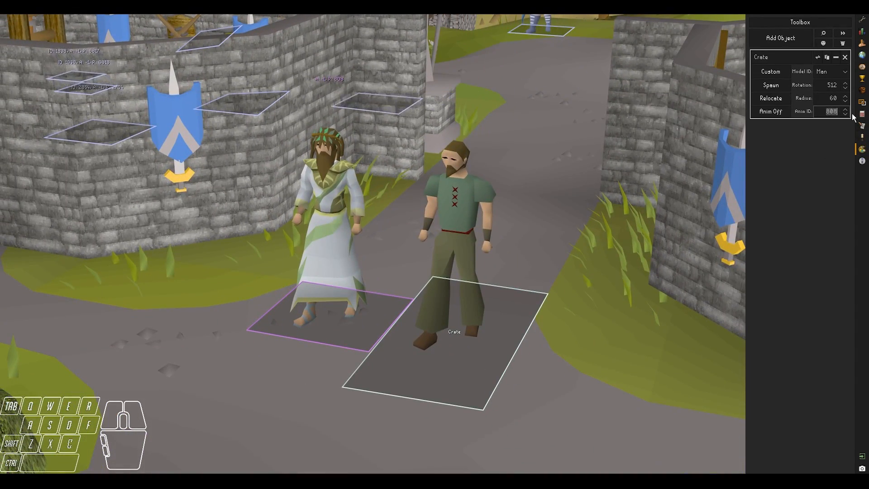
pyautogui.write('819')
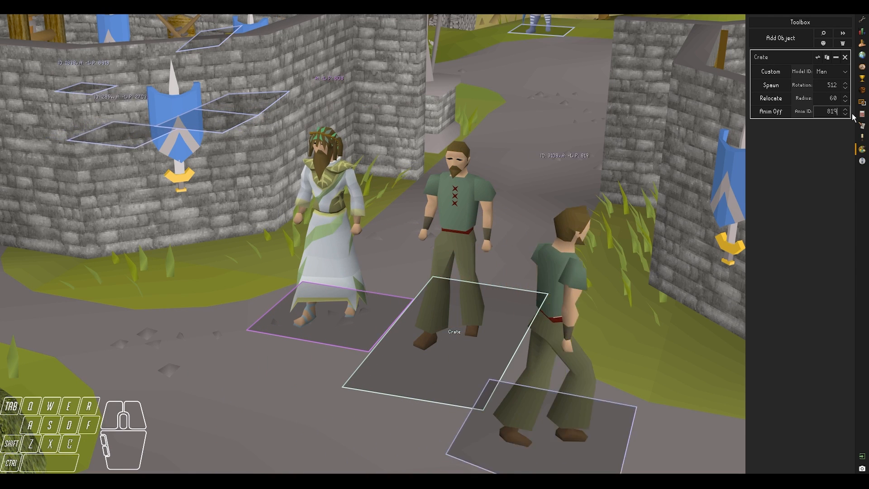
pyautogui.press('Return')
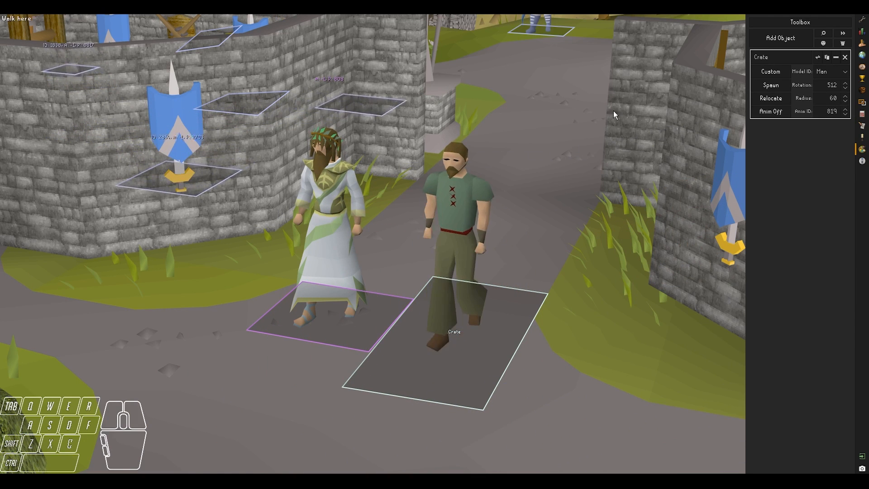
pyautogui.moveTo(589, 222); pyautogui.dragTo(590, 216, button='middle')
pyautogui.hotkey('shift', 'w')
pyautogui.hotkey('shift', 'd')
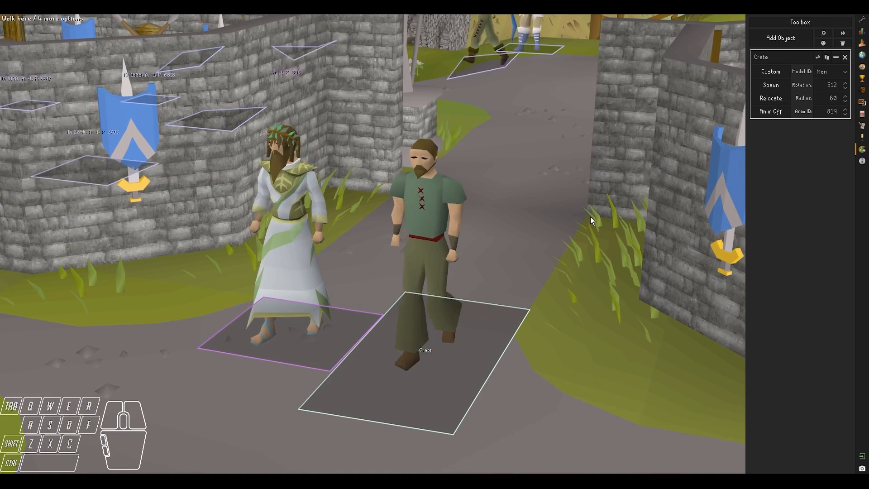
# Step: Store the model of the ducklings swimming in the river near the bridge
pyautogui.scroll(-4, 584, 209)
pyautogui.moveTo(581, 208); pyautogui.dragTo(541, 202, button='middle')
pyautogui.scroll(-2, 477, 256)
pyautogui.press('w')
pyautogui.press('d')
pyautogui.press('s')
pyautogui.press('d')
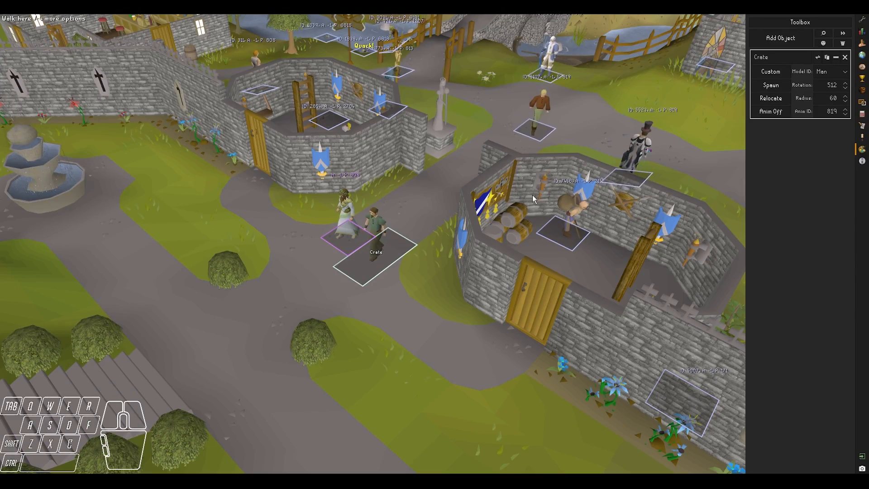
pyautogui.moveTo(529, 185)
pyautogui.mouseDown(button='middle')
pyautogui.moveTo(405, 173)
pyautogui.moveTo(317, 198)
pyautogui.moveTo(411, 202)
pyautogui.moveTo(322, 195)
pyautogui.moveTo(184, 201)
pyautogui.moveTo(192, 202)
pyautogui.mouseUp(button='middle')
pyautogui.press('w')
pyautogui.press('a')
pyautogui.rightClick(240, 134)
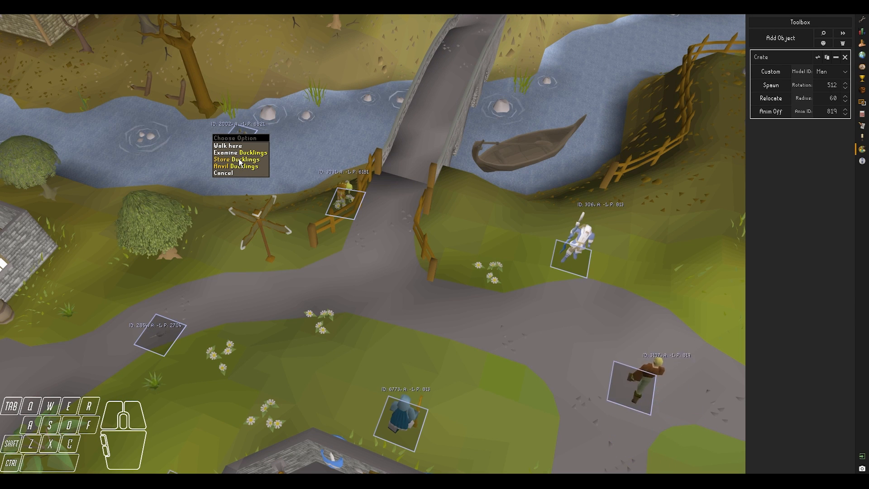
pyautogui.click(240, 161)
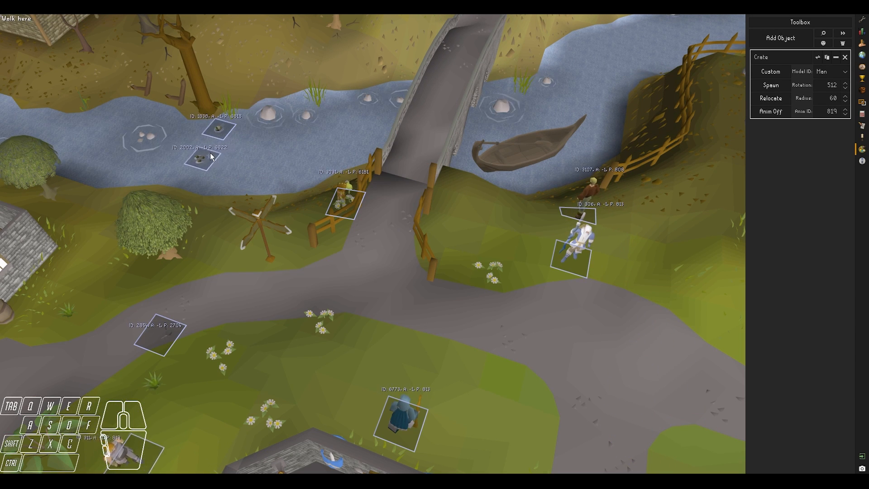
# Step: Walk the player towards the river and view the overlay labels above the ducks and ducklings
pyautogui.moveTo(244, 182); pyautogui.dragTo(254, 189, button='middle')
pyautogui.press('s')
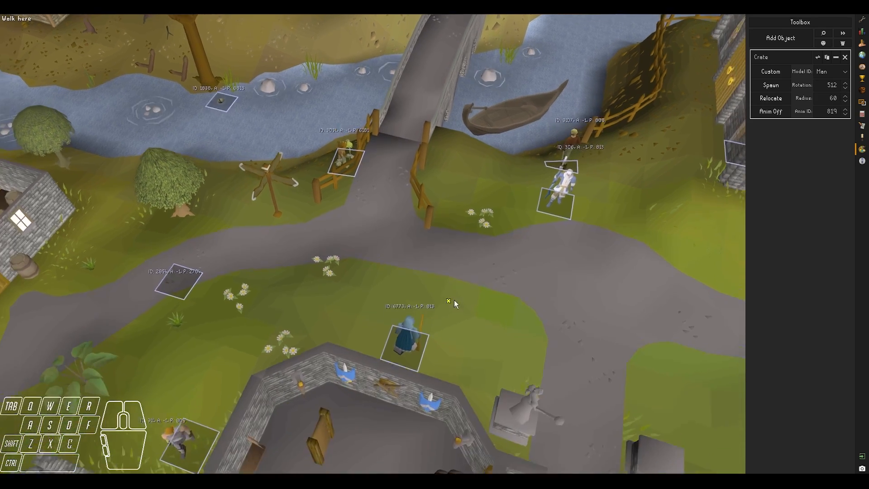
pyautogui.press('a')
pyautogui.press('w')
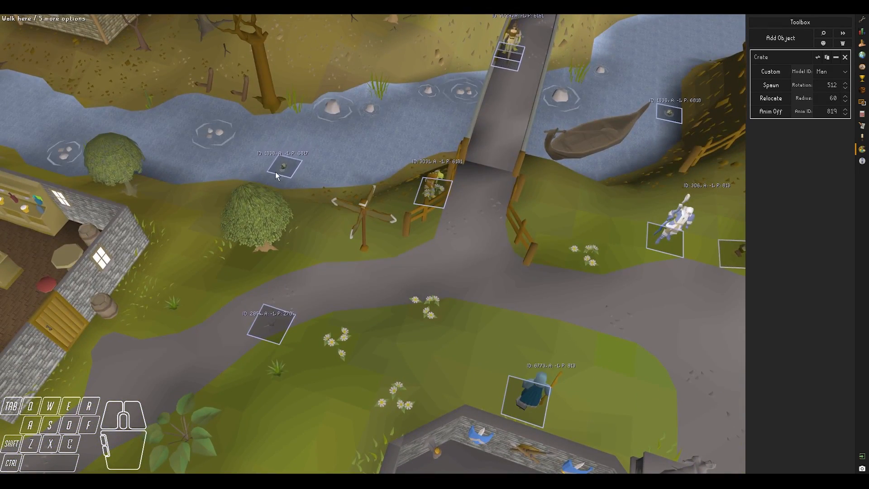
pyautogui.click(393, 285)
pyautogui.press('a')
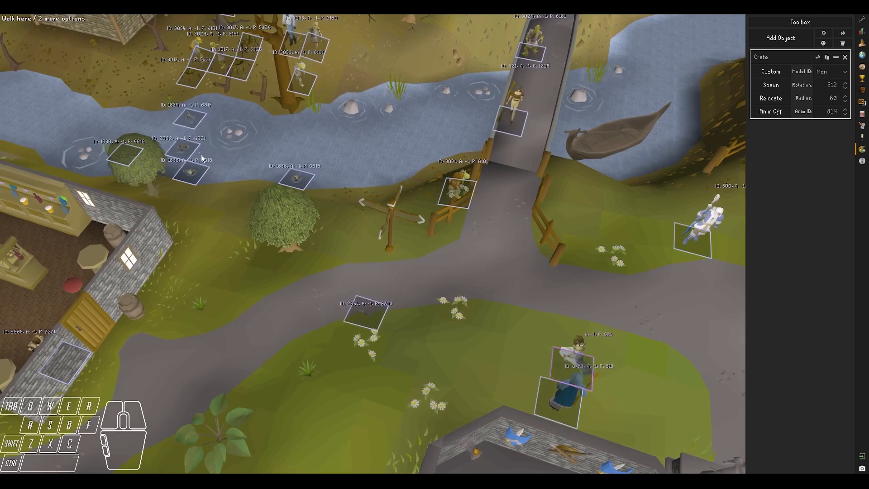
# Step: Walk the player back between the two stone buildings towards the crate object
pyautogui.press('s')
pyautogui.press('d')
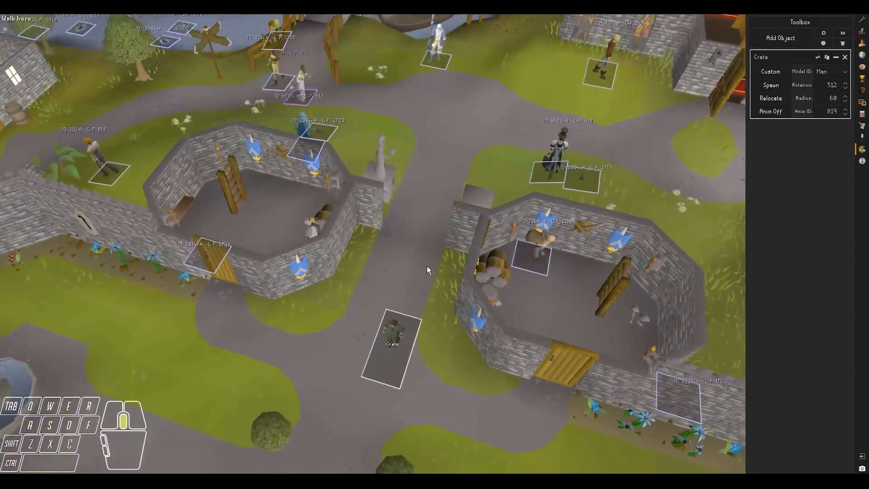
pyautogui.click(393, 282)
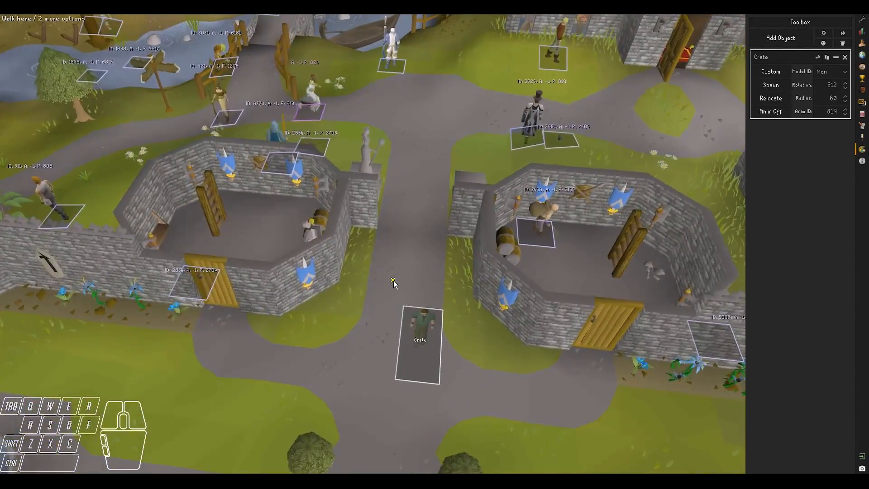
pyautogui.moveTo(394, 282); pyautogui.dragTo(397, 239, button='middle')
pyautogui.press('shift')
pyautogui.press('w')
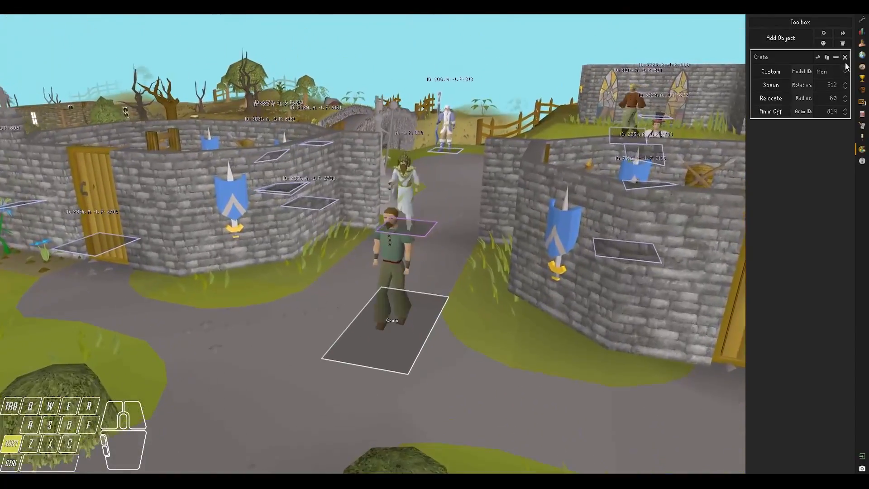
# Step: Apply the stored ducklings custom model to the crate object on the path
pyautogui.click(832, 72)
pyautogui.click(830, 102)
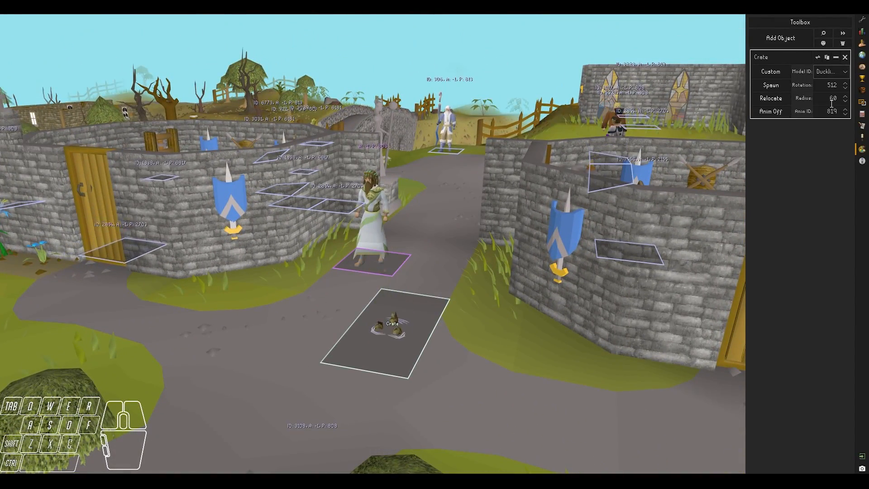
pyautogui.scroll(3, 343, 327)
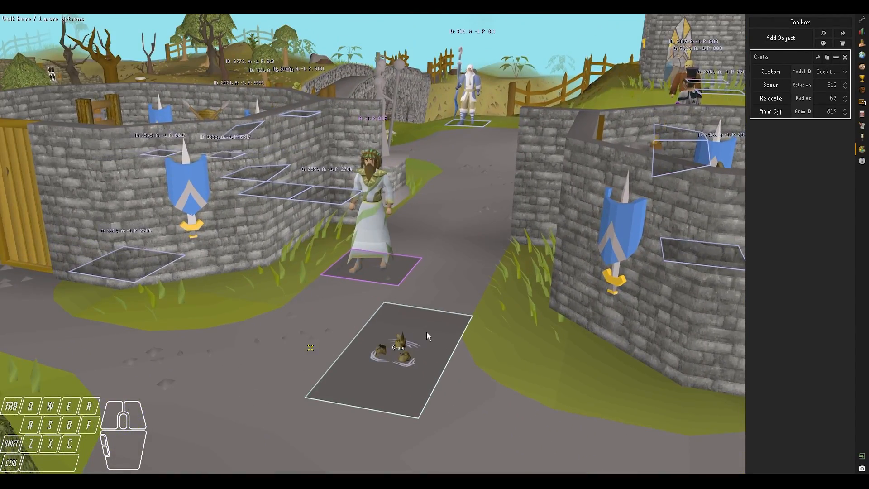
pyautogui.rightClick(395, 352)
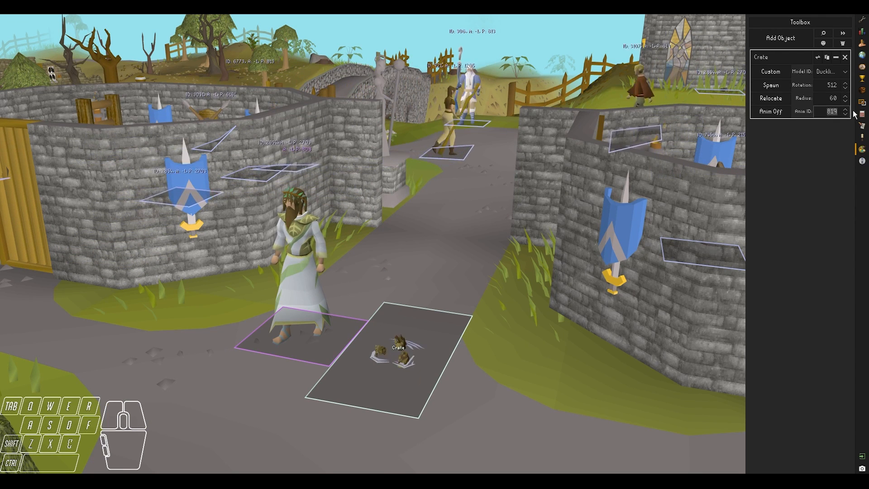
# Step: Look over the river by the bridge to find the swimming ducklings and read their animation ID in the overlay
pyautogui.rightClick(512, 115)
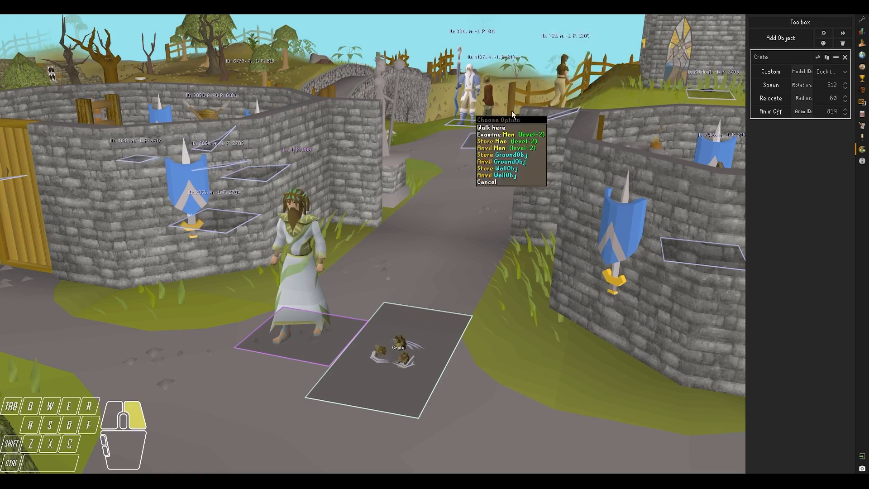
pyautogui.moveTo(504, 77); pyautogui.dragTo(501, 118, button='middle')
pyautogui.press('a')
pyautogui.press('w')
pyautogui.moveTo(394, 130); pyautogui.dragTo(399, 178, button='middle')
pyautogui.press('a')
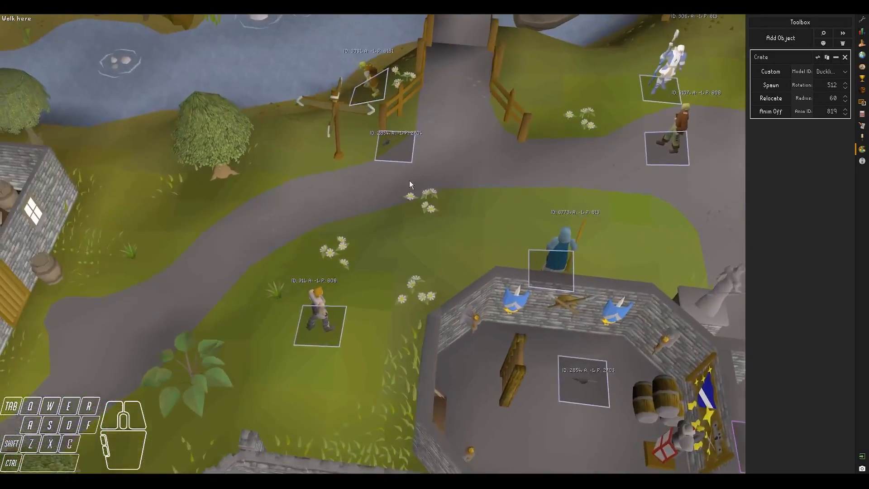
pyautogui.press('w')
pyautogui.press('a')
pyautogui.press('d')
pyautogui.press('a')
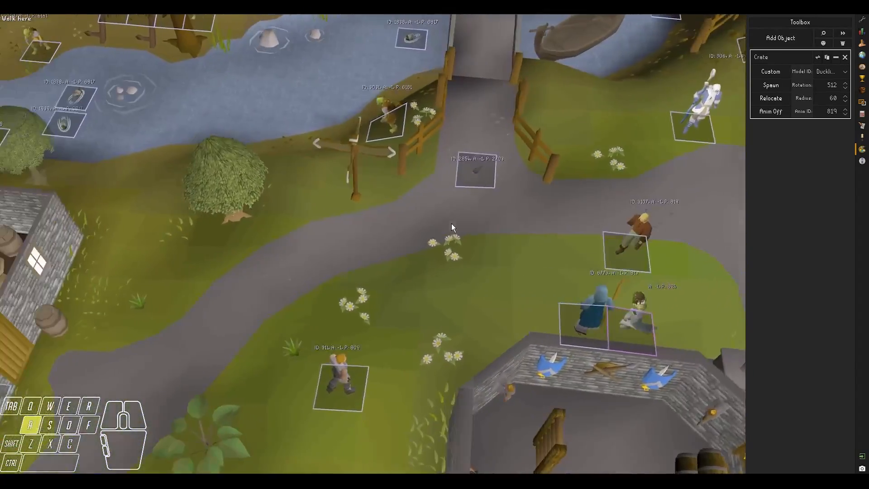
pyautogui.press('a')
pyautogui.hotkey('shift', 'w')
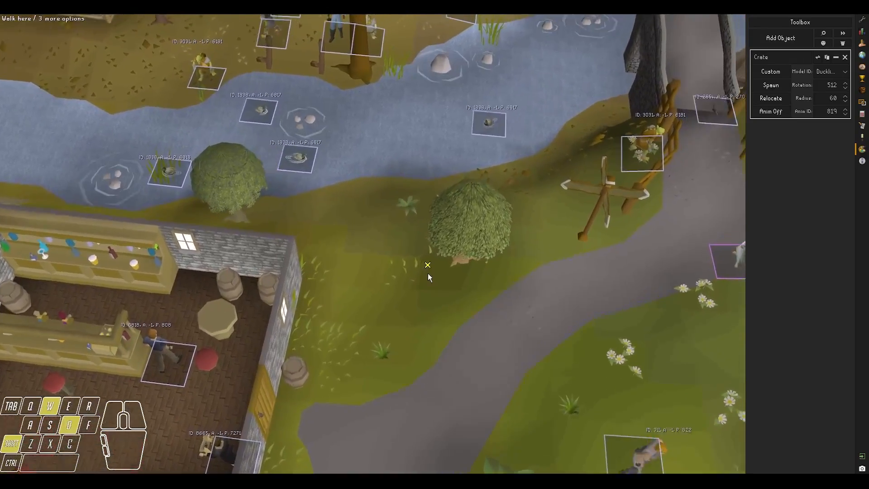
pyautogui.press('w')
pyautogui.moveTo(428, 273); pyautogui.dragTo(432, 297, button='middle')
pyautogui.press('s')
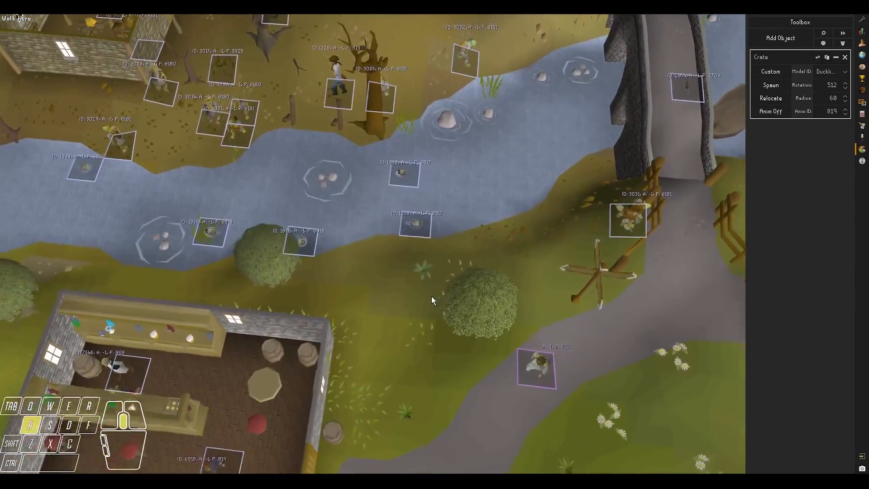
pyautogui.press('a')
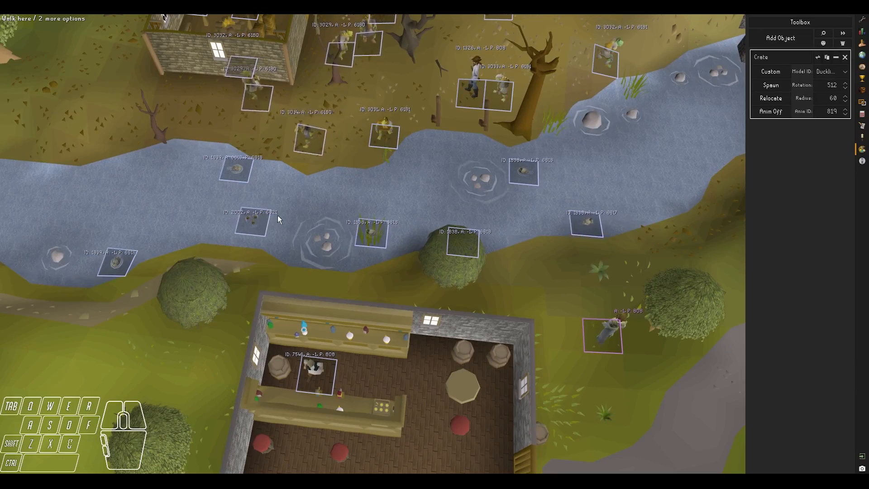
pyautogui.press('d')
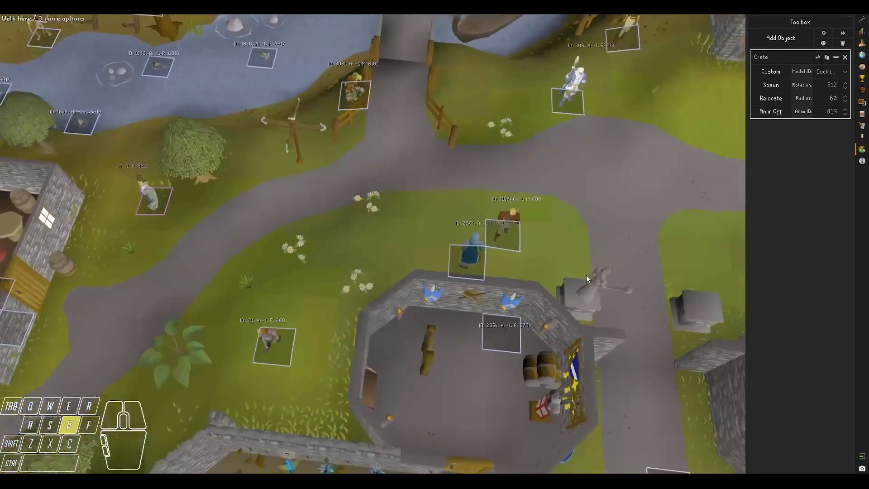
# Step: Set the crate object's Anim ID to 6821 and view the ducklings' swimming animation
pyautogui.click(486, 297)
pyautogui.moveTo(474, 307); pyautogui.dragTo(464, 232, button='middle')
pyautogui.press('shift')
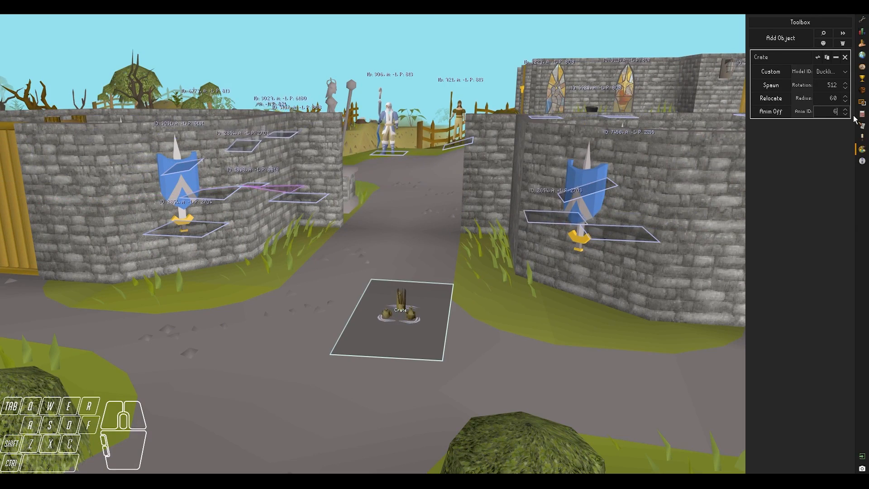
pyautogui.write('21')
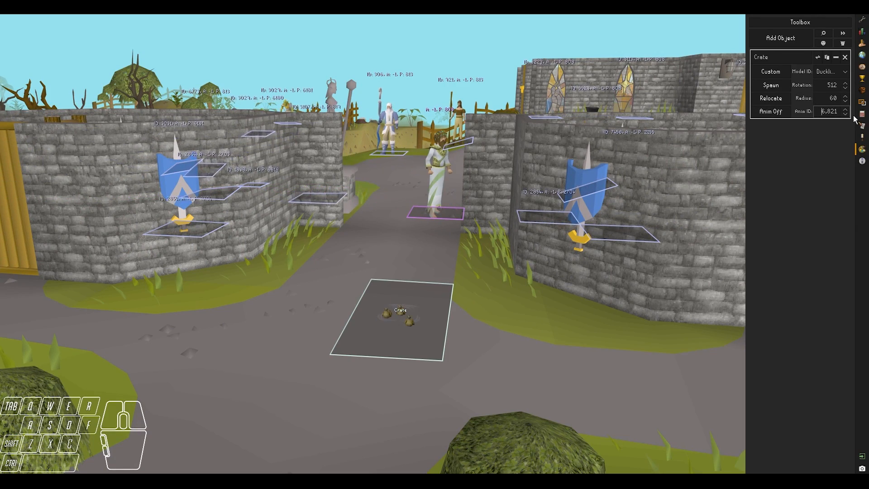
pyautogui.rightClick(548, 319)
pyautogui.scroll(3, 548, 320)
pyautogui.moveTo(549, 320); pyautogui.dragTo(538, 354, button='middle')
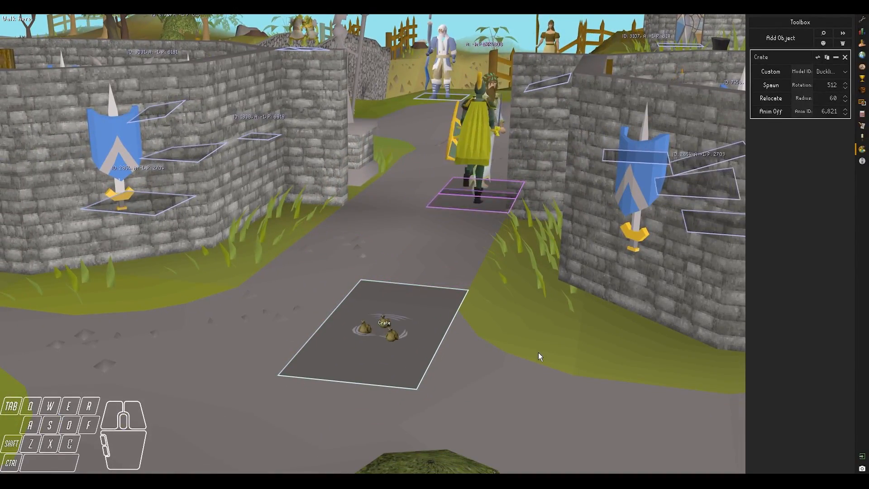
# Step: Hide the scene overlays and view the animated ducklings on the path from near and far
pyautogui.hotkey('shift', 's')
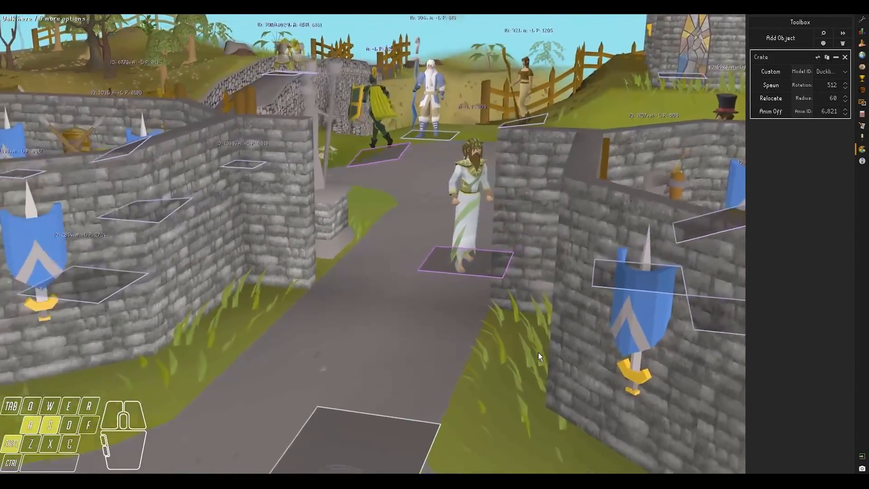
pyautogui.hotkey('shift', 's')
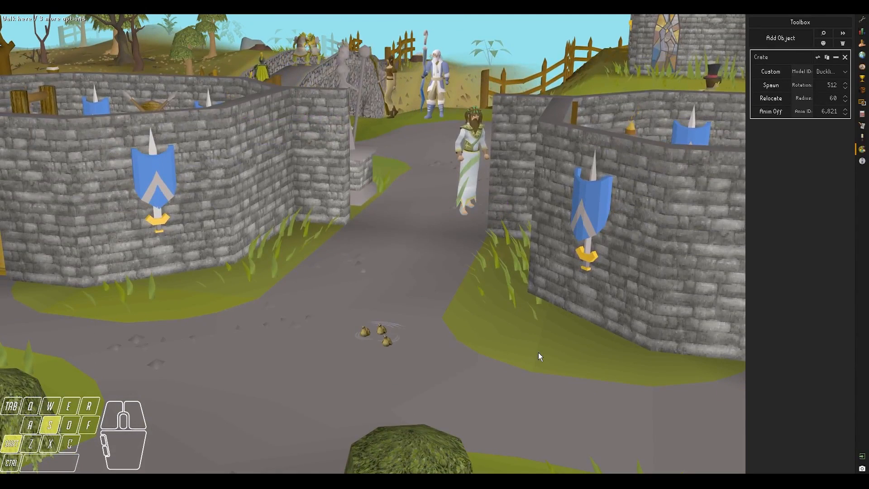
pyautogui.hotkey('shift', 'w')
pyautogui.hotkey('shift', 's')
pyautogui.hotkey('shift', 'd')
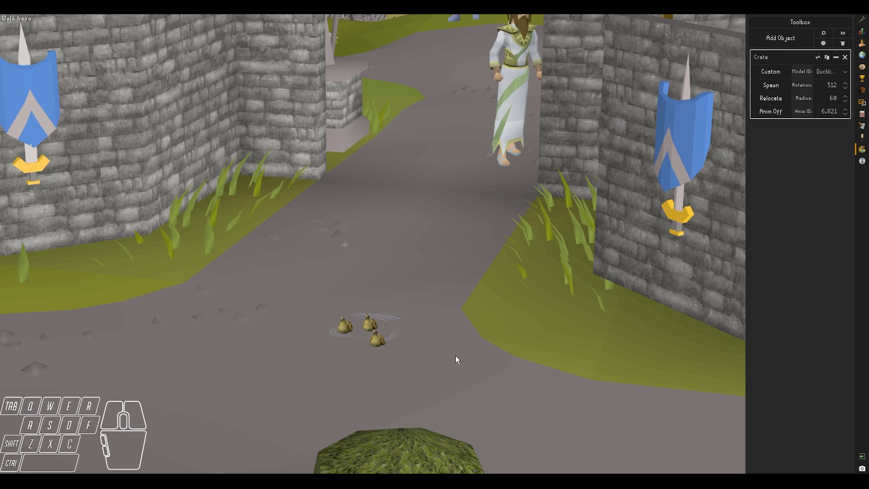
pyautogui.scroll(-3, 460, 352)
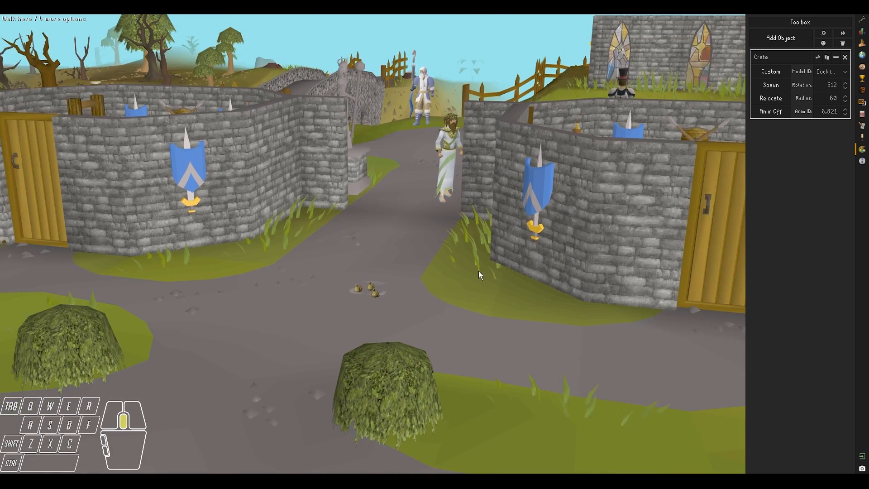
pyautogui.scroll(-2, 477, 281)
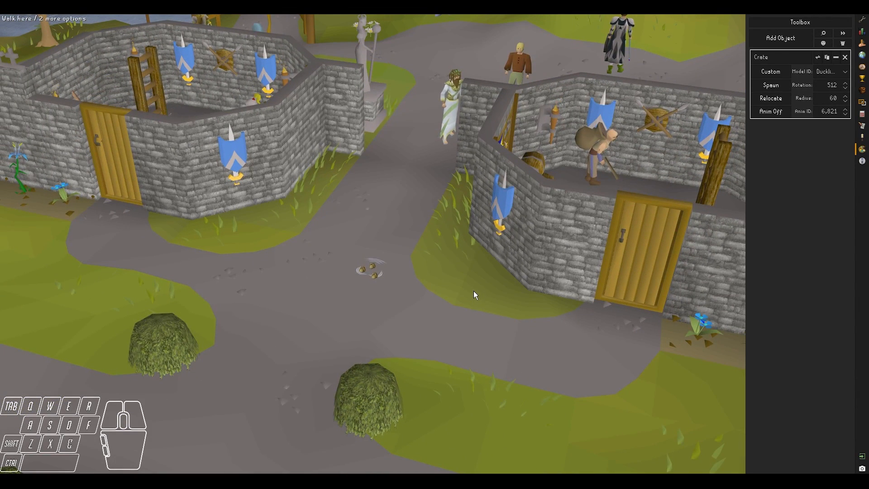
# Step: Add two new objects, placing one crate beside the stone building's wall and the other in the passage between the buildings
pyautogui.click(797, 41)
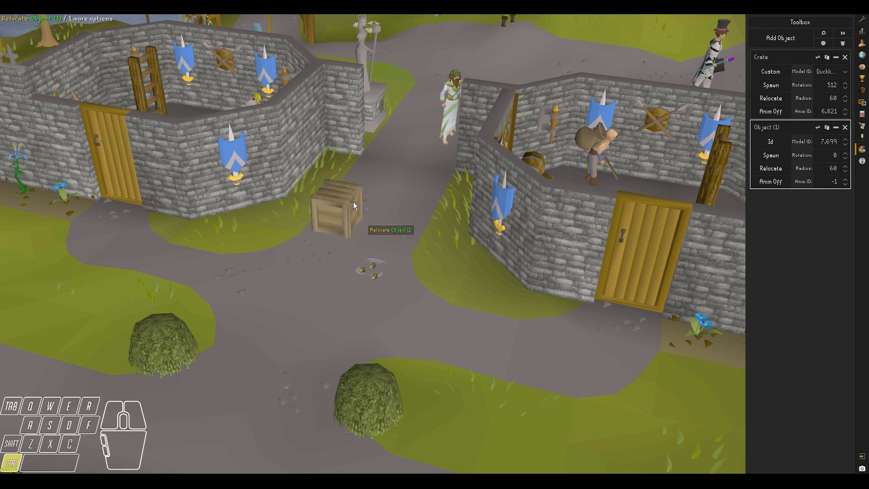
pyautogui.click(248, 246)
pyautogui.click(787, 40)
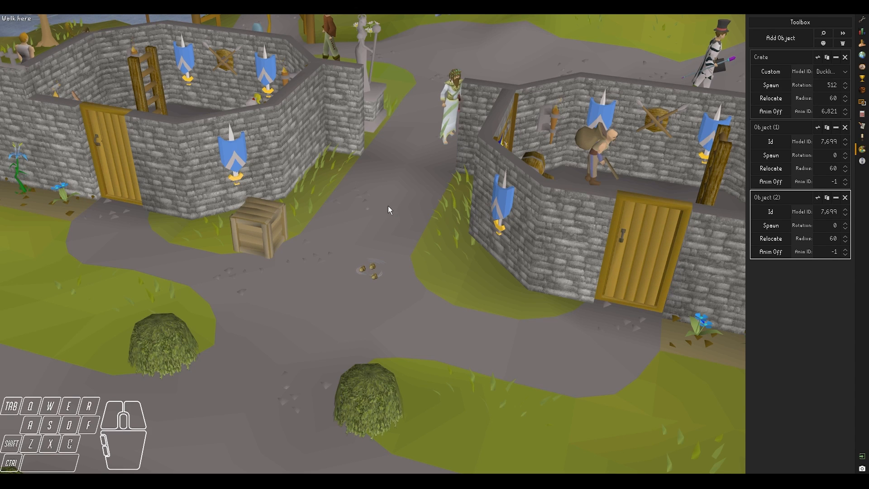
pyautogui.press('a')
pyautogui.press('d')
pyautogui.press('ctrl')
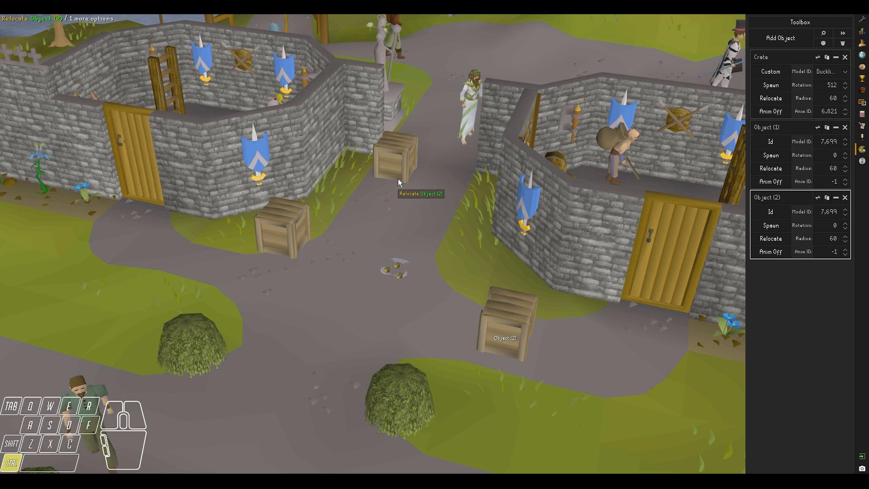
pyautogui.click(398, 178)
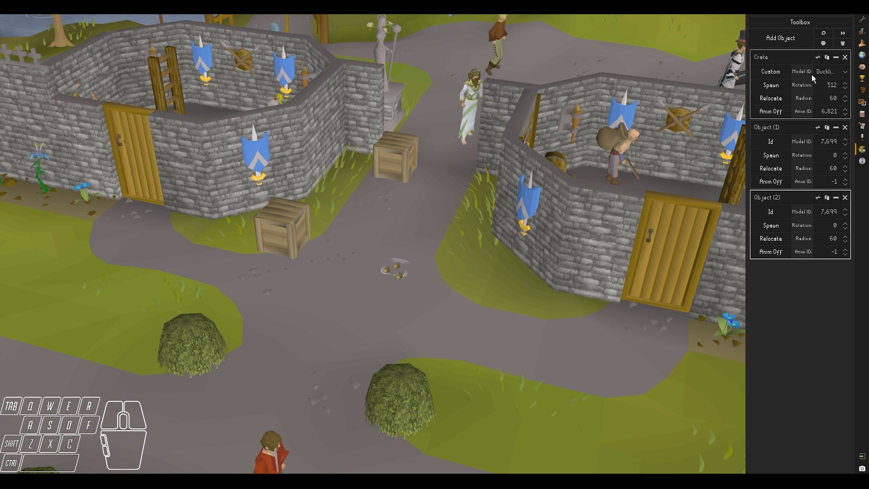
# Step: Select the ducklings object, relocate it next to the crate by the wall and rotate it to 1536
pyautogui.moveTo(804, 86)
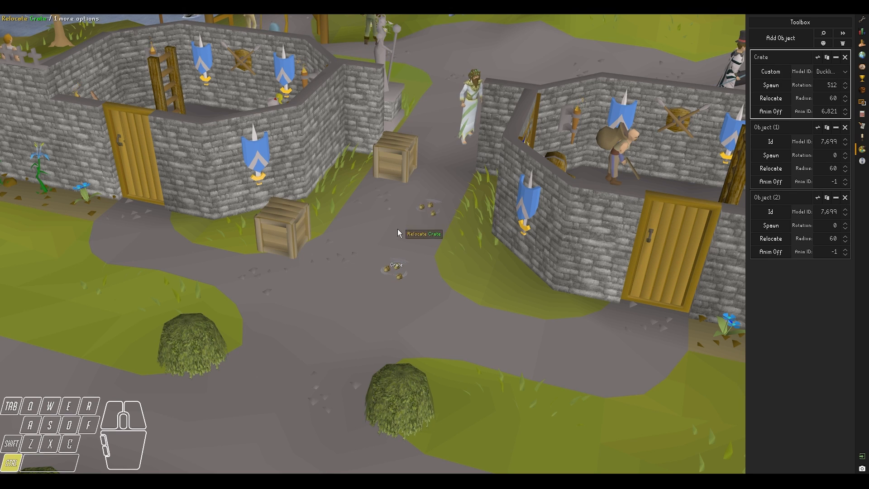
pyautogui.keyDown('ctrl'); pyautogui.click(354, 231); pyautogui.keyUp('ctrl')
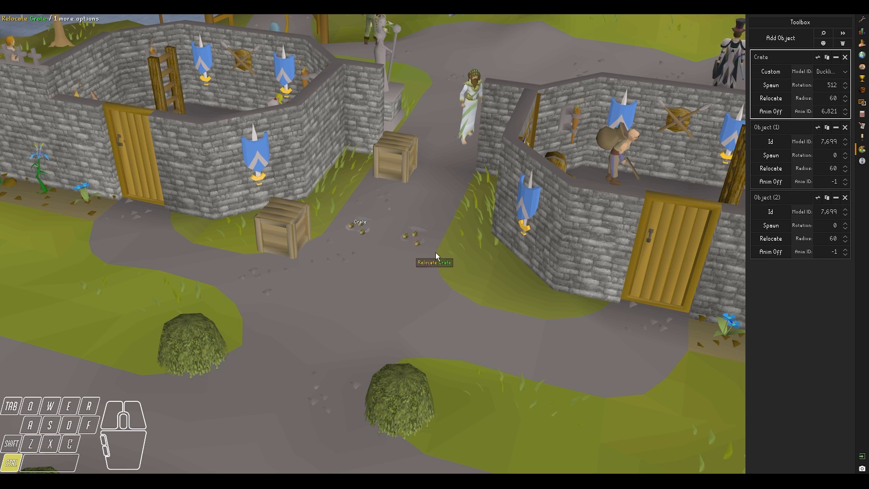
pyautogui.keyDown('ctrl'); pyautogui.moveTo(385, 299); pyautogui.dragTo(425, 224); pyautogui.keyUp('ctrl')
pyautogui.keyDown('ctrl'); pyautogui.moveTo(319, 295); pyautogui.dragTo(385, 300); pyautogui.keyUp('ctrl')
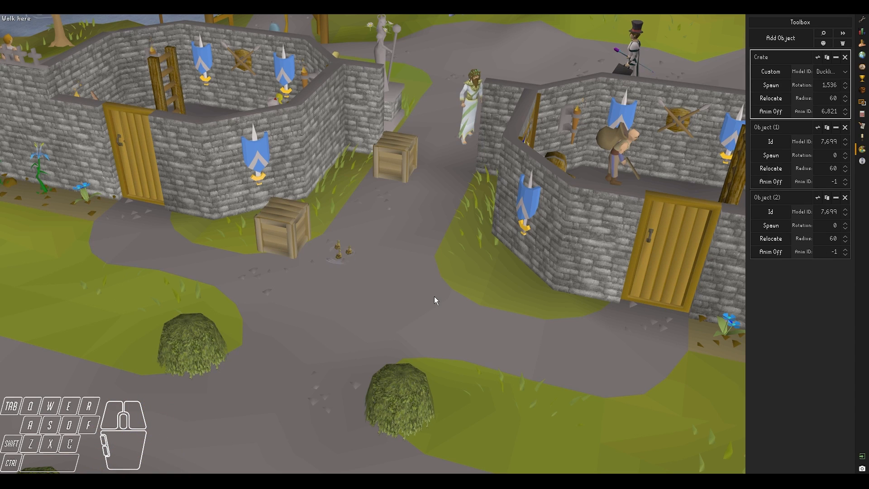
# Step: Rotate the ducklings object in increments until its rotation is 0
pyautogui.press('[')
pyautogui.press('[')
pyautogui.press('[')
pyautogui.press('[')
pyautogui.press('[')
pyautogui.press('[')
pyautogui.press('[')
pyautogui.press('[')
pyautogui.press('[')
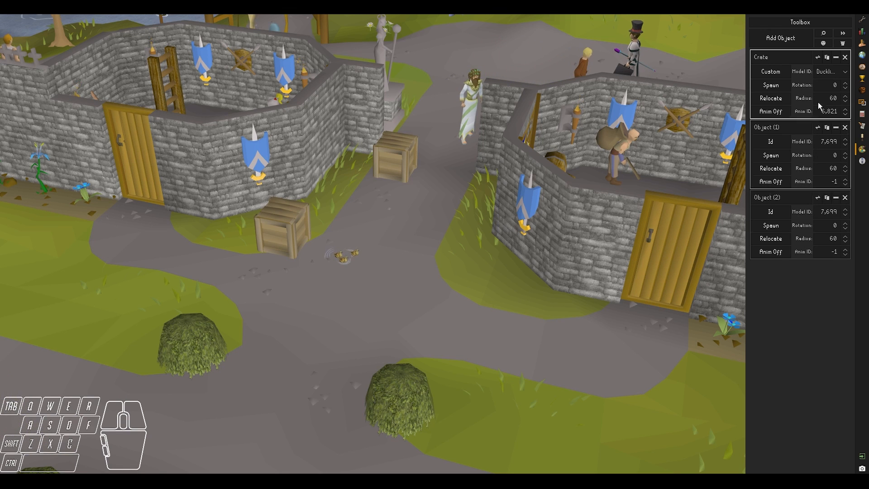
# Step: Add three more objects to the toolbox
pyautogui.click(778, 40)
pyautogui.click(778, 40)
pyautogui.click(778, 40)
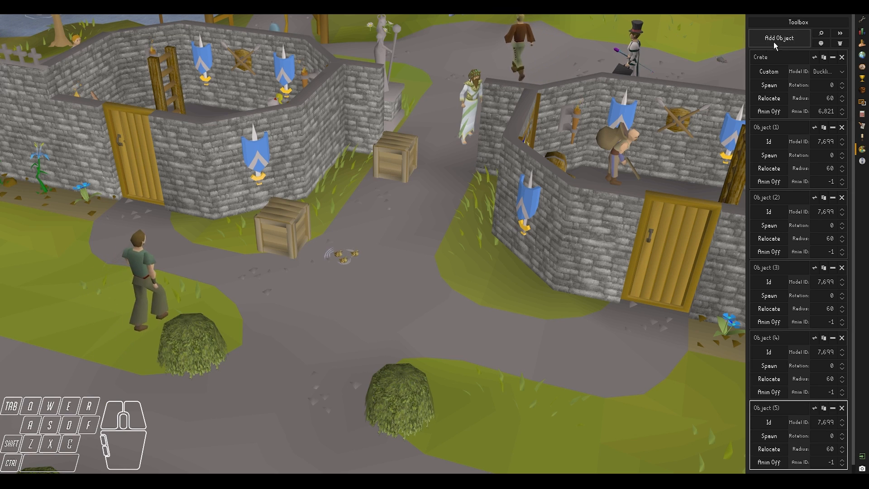
# Step: Cycle the selection through the toolbox objects while previewing their placement on the path
pyautogui.keyDown('ctrl'); pyautogui.click(389, 241); pyautogui.keyUp('ctrl')
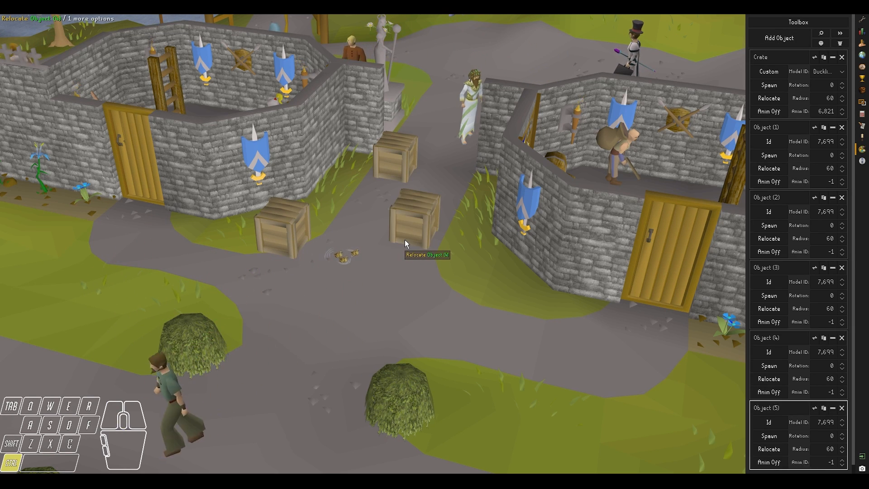
pyautogui.keyDown('ctrl'); pyautogui.scroll(4, 405, 240); pyautogui.keyUp('ctrl')
pyautogui.keyDown('ctrl'); pyautogui.scroll(-2, 404, 240); pyautogui.keyUp('ctrl')
pyautogui.keyDown('ctrl'); pyautogui.scroll(3, 405, 240); pyautogui.keyUp('ctrl')
pyautogui.keyDown('ctrl'); pyautogui.scroll(-1, 404, 240); pyautogui.keyUp('ctrl')
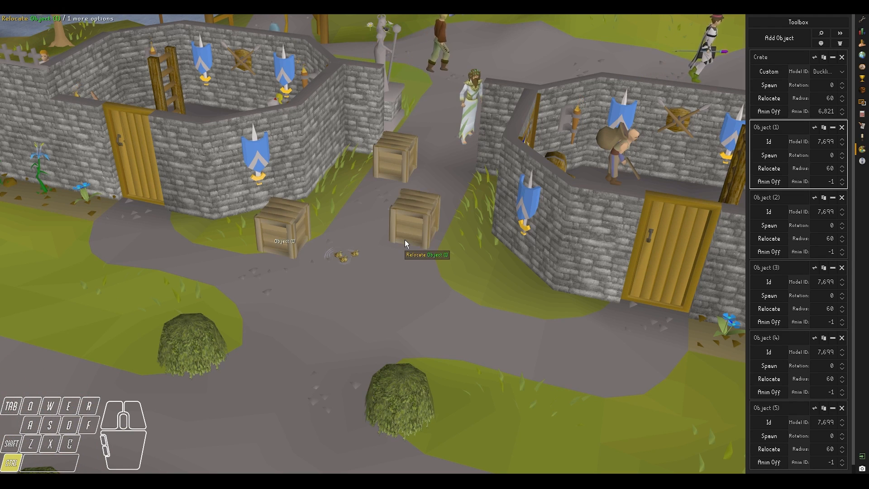
# Step: Set the Model IDs of Object (3), (4), (5) and (1) to 7700, 7701, 7702 and 7698
pyautogui.keyDown('ctrl'); pyautogui.scroll(-2, 405, 240); pyautogui.keyUp('ctrl')
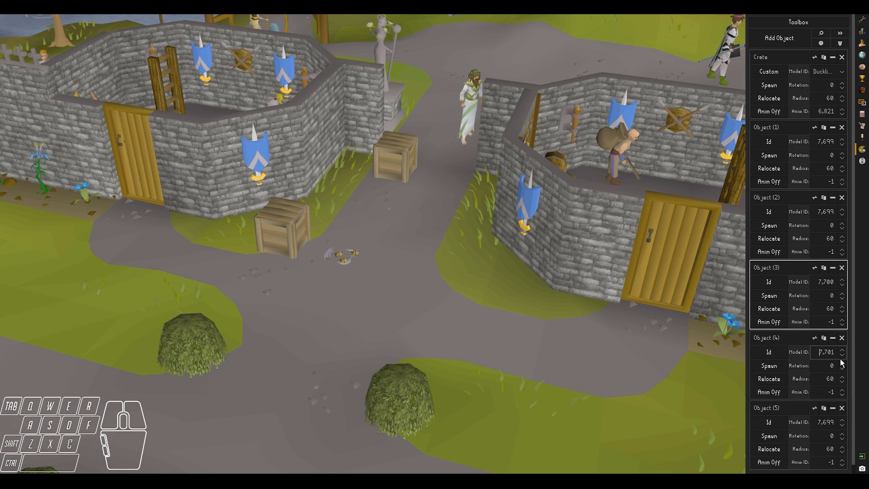
pyautogui.click(841, 420)
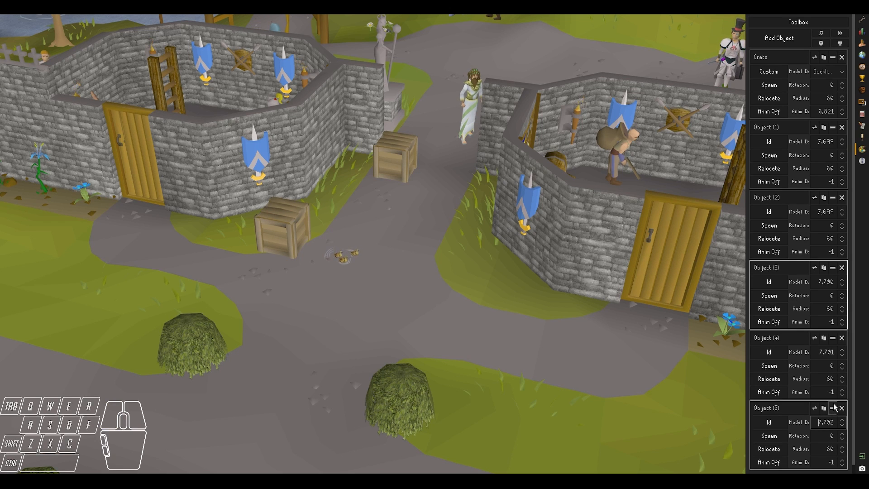
pyautogui.click(842, 145)
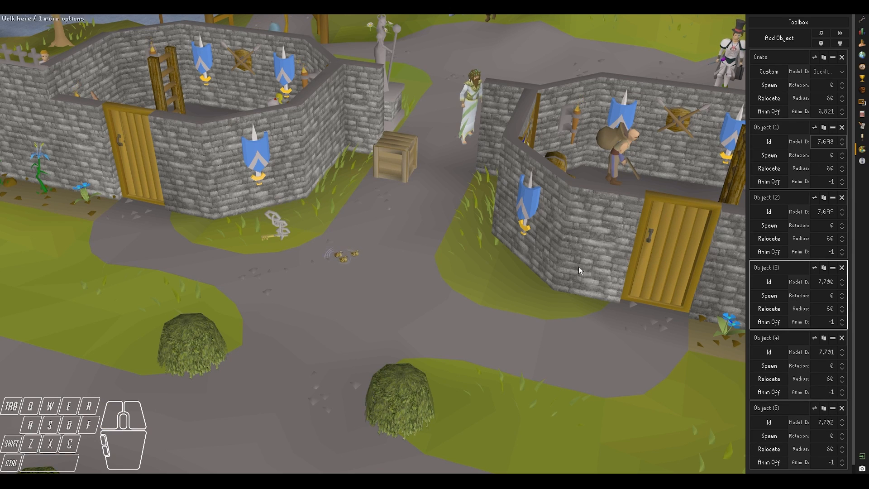
# Step: Cycle through the objects, placing Object (4) and Object (5) in the passage near the crate, with Object (5) rotated to 1024
pyautogui.keyDown('ctrl'); pyautogui.scroll(-2, 444, 229); pyautogui.keyUp('ctrl')
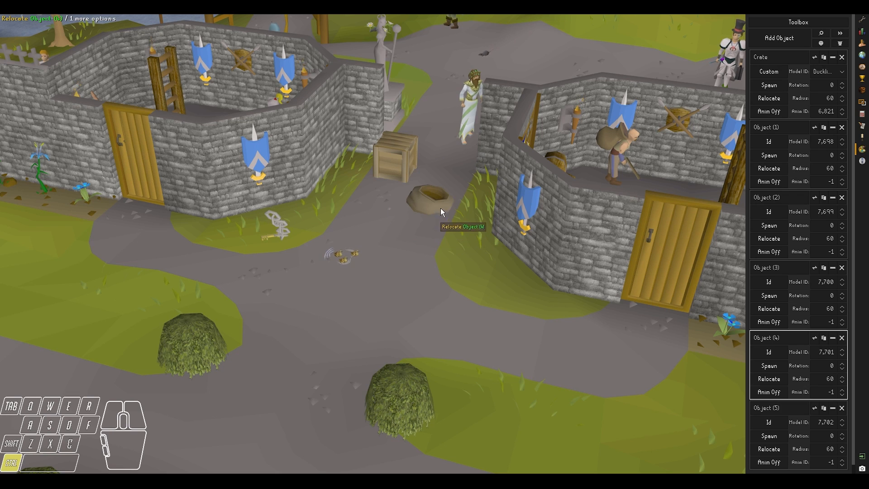
pyautogui.keyDown('ctrl'); pyautogui.moveTo(415, 235); pyautogui.dragTo(343, 225); pyautogui.keyUp('ctrl')
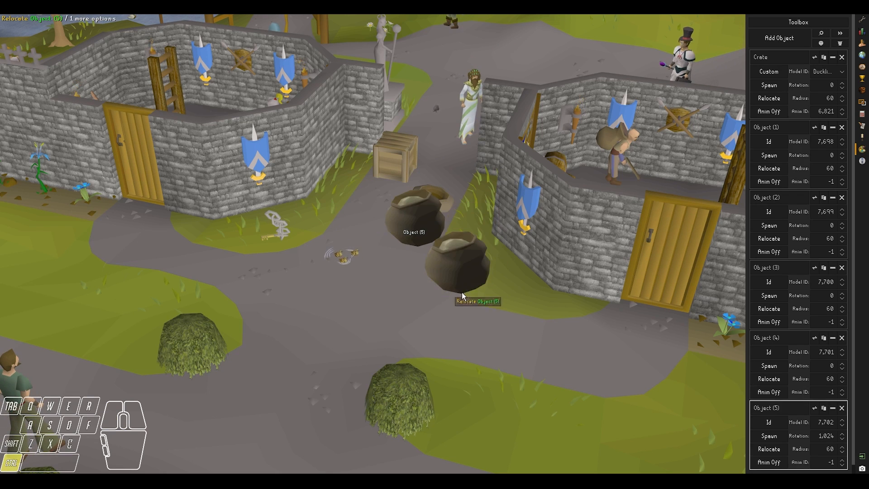
pyautogui.keyDown('ctrl'); pyautogui.scroll(-2, 454, 289); pyautogui.keyUp('ctrl')
pyautogui.keyDown('ctrl'); pyautogui.scroll(1, 454, 278); pyautogui.keyUp('ctrl')
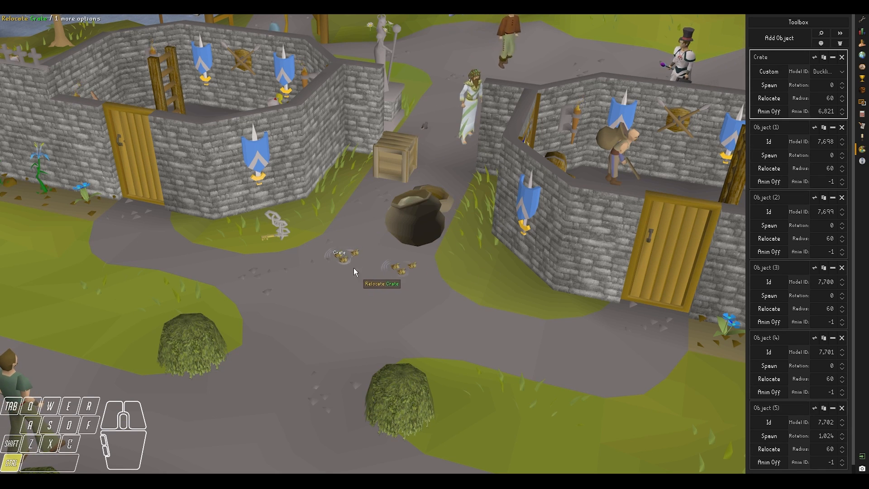
# Step: Cycle through and relocate the objects around the path, rotating the Crate to 1792, Object (1) to 1024 and Objects (3), (4) and (5) to 512
pyautogui.keyDown('ctrl'); pyautogui.moveTo(290, 326); pyautogui.dragTo(395, 273); pyautogui.keyUp('ctrl')
pyautogui.keyDown('ctrl'); pyautogui.scroll(-1, 395, 273); pyautogui.keyUp('ctrl')
pyautogui.keyDown('ctrl'); pyautogui.moveTo(448, 294); pyautogui.dragTo(332, 274); pyautogui.keyUp('ctrl')
pyautogui.keyDown('ctrl'); pyautogui.scroll(-1, 376, 281); pyautogui.keyUp('ctrl')
pyautogui.keyDown('ctrl'); pyautogui.moveTo(287, 241); pyautogui.dragTo(387, 273); pyautogui.keyUp('ctrl')
pyautogui.keyDown('ctrl'); pyautogui.scroll(-1, 383, 319); pyautogui.keyUp('ctrl')
pyautogui.keyDown('ctrl'); pyautogui.moveTo(337, 204); pyautogui.dragTo(365, 257); pyautogui.keyUp('ctrl')
pyautogui.keyDown('ctrl'); pyautogui.scroll(-1, 368, 257); pyautogui.keyUp('ctrl')
pyautogui.keyDown('ctrl'); pyautogui.moveTo(378, 200); pyautogui.dragTo(430, 235); pyautogui.keyUp('ctrl')
pyautogui.keyDown('ctrl'); pyautogui.scroll(-1, 409, 207); pyautogui.keyUp('ctrl')
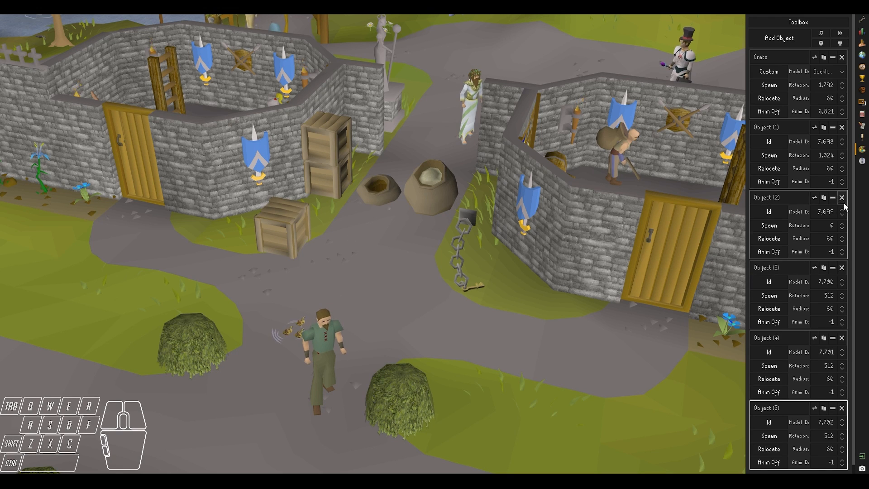
# Step: Delete Object (3), Object (4) and Object (5) from the toolbox
pyautogui.click(842, 267)
pyautogui.click(845, 267)
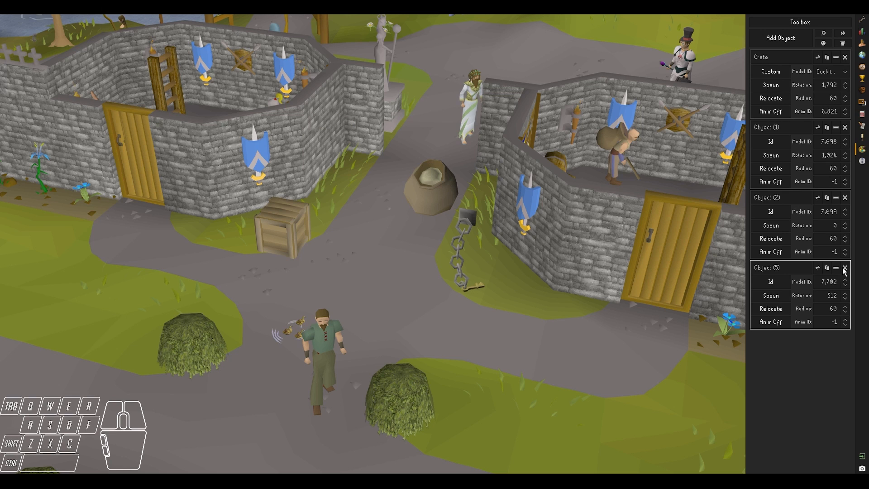
pyautogui.click(845, 267)
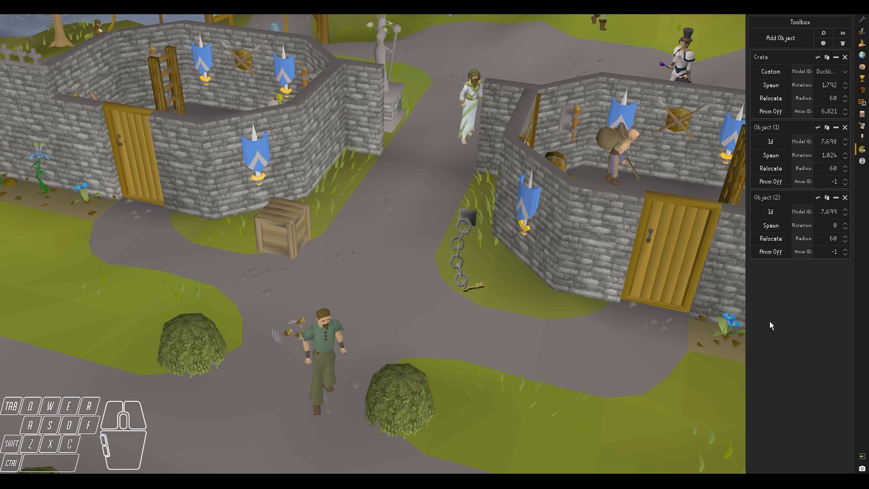
# Step: Collapse the Object (2), Object (1) and Crate entries in the toolbox and expand all three again
pyautogui.click(835, 198)
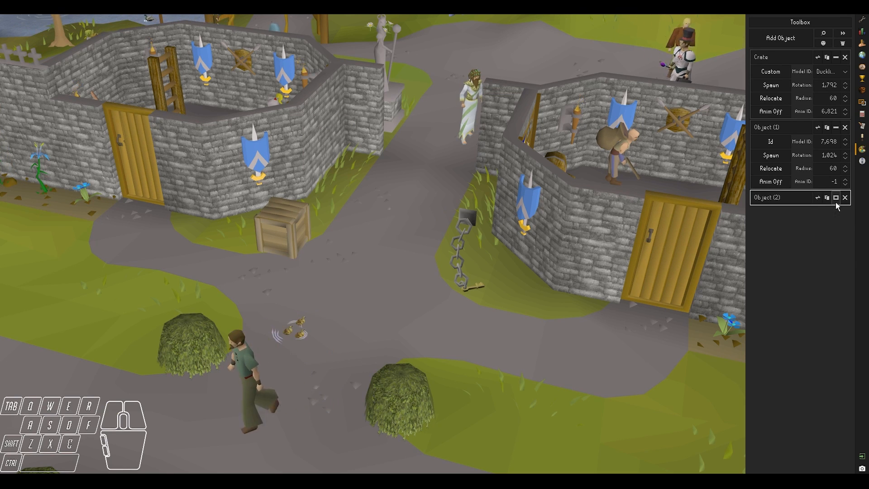
pyautogui.click(836, 127)
pyautogui.click(836, 57)
pyautogui.click(836, 57)
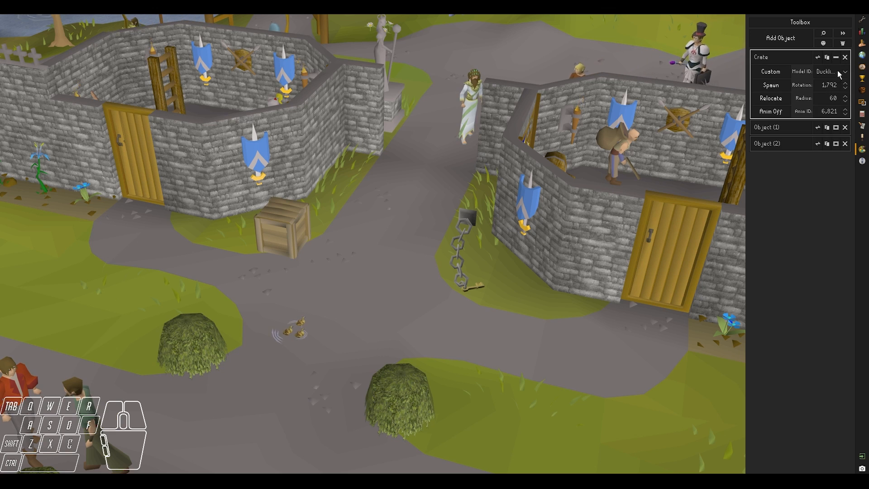
pyautogui.click(836, 127)
pyautogui.click(836, 197)
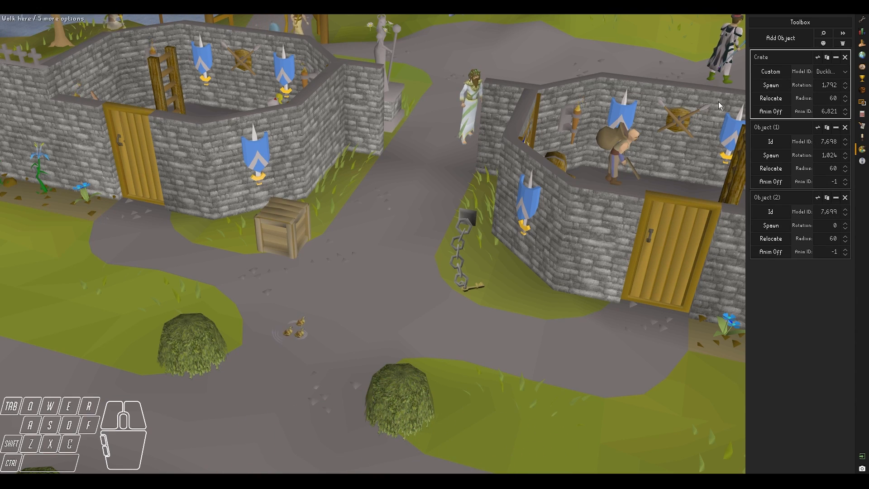
# Step: Duplicate the Crate object and relocate the copy to the path below the hanging chain, rotated to 1024
pyautogui.click(827, 57)
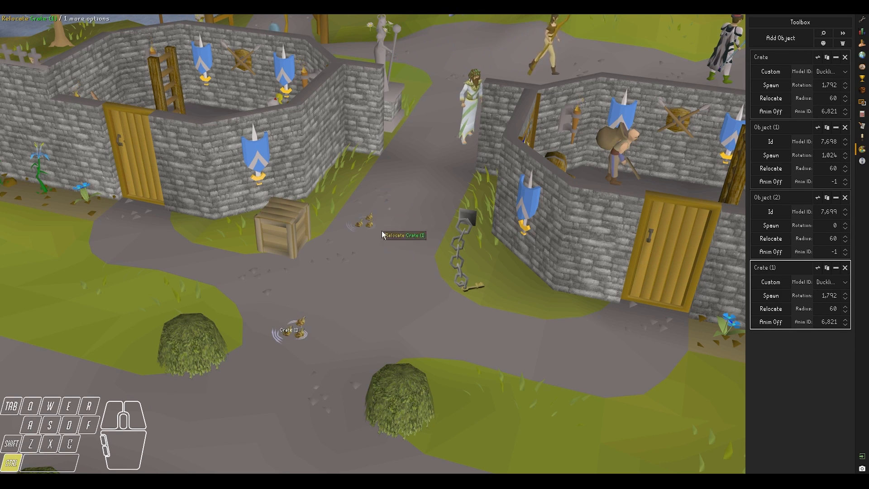
pyautogui.keyDown('ctrl'); pyautogui.click(376, 228); pyautogui.keyUp('ctrl')
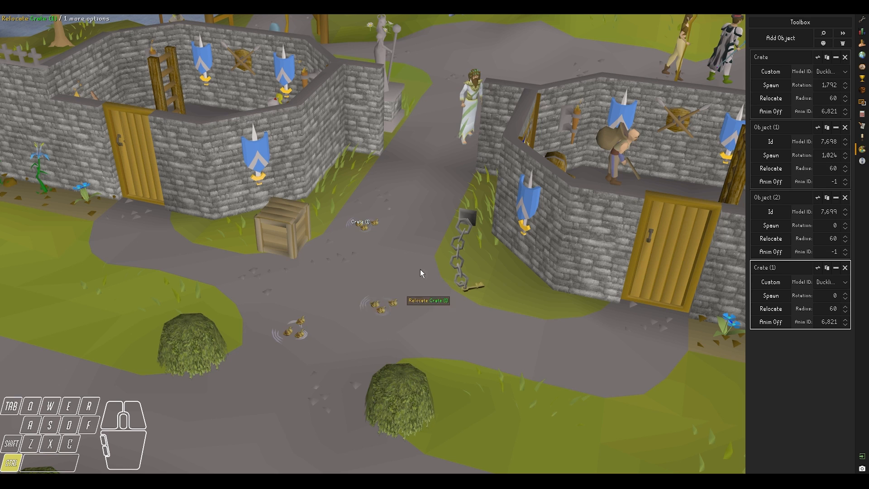
pyautogui.keyDown('ctrl'); pyautogui.click(450, 317); pyautogui.keyUp('ctrl')
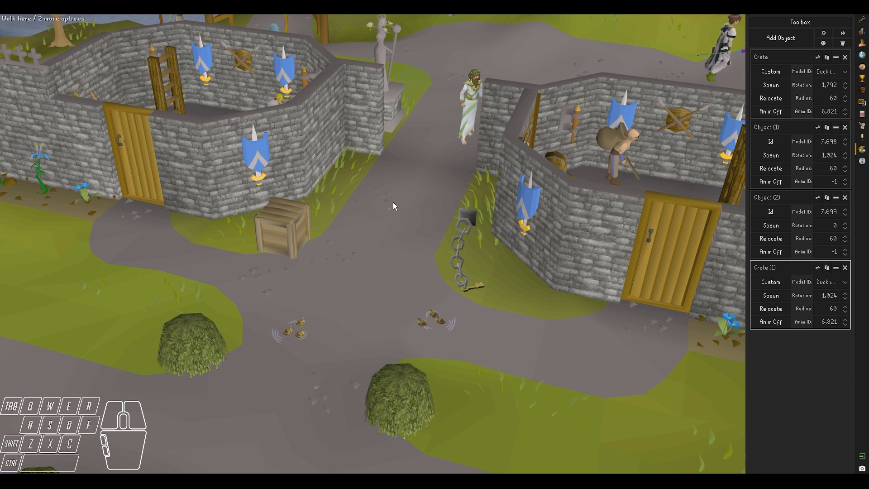
# Step: Check the Duplicate Hotkey in the Creator's Kit settings and duplicate the crate copy thirteen times, spreading the copies along the path
pyautogui.click(842, 33)
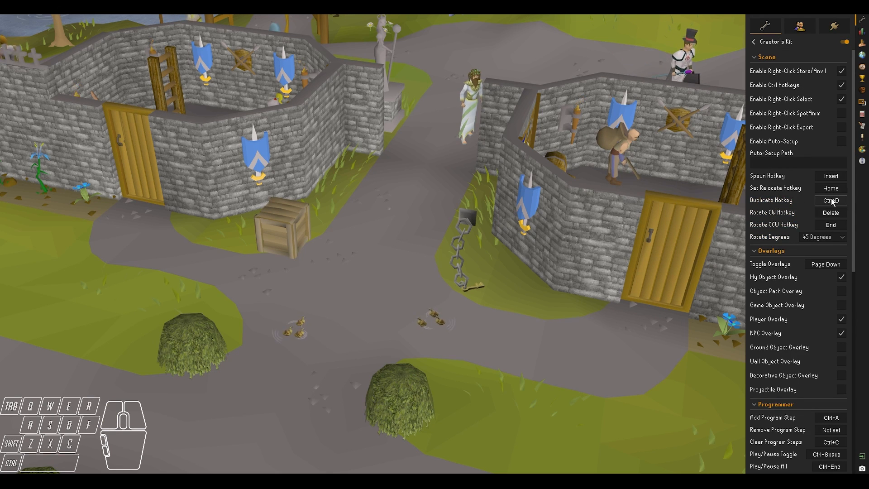
pyautogui.click(864, 150)
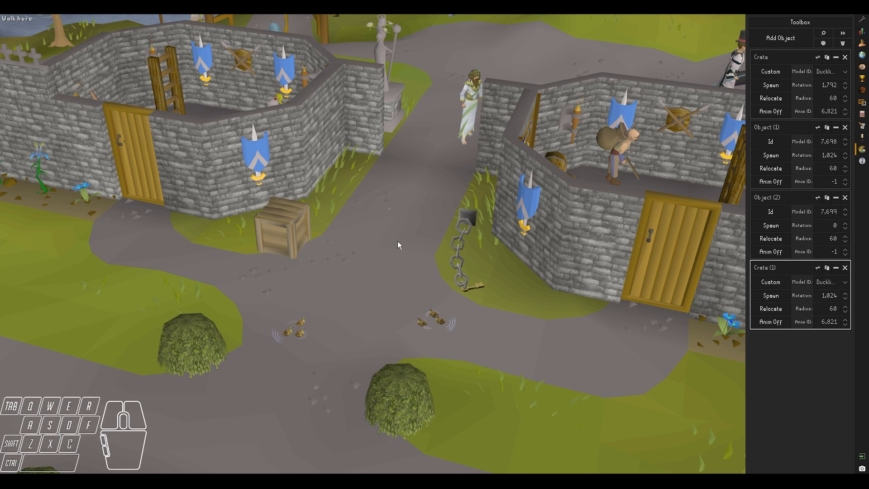
pyautogui.hotkey('ctrl', 'd')
pyautogui.hotkey('ctrl', 'd')
pyautogui.hotkey('ctrl', 'd')
pyautogui.hotkey('ctrl', 'd')
pyautogui.hotkey('ctrl', 'd')
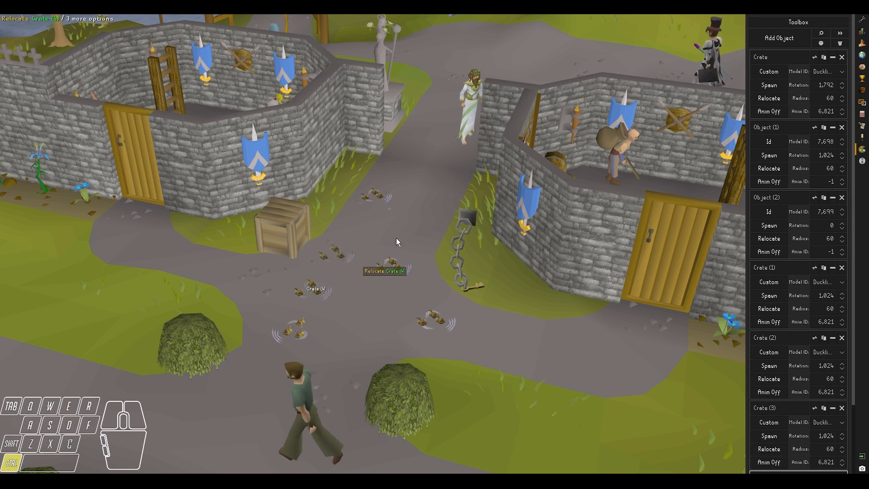
pyautogui.hotkey('ctrl', 'd')
pyautogui.hotkey('ctrl', 'd')
pyautogui.hotkey('ctrl', 'd')
pyautogui.hotkey('ctrl', 'd')
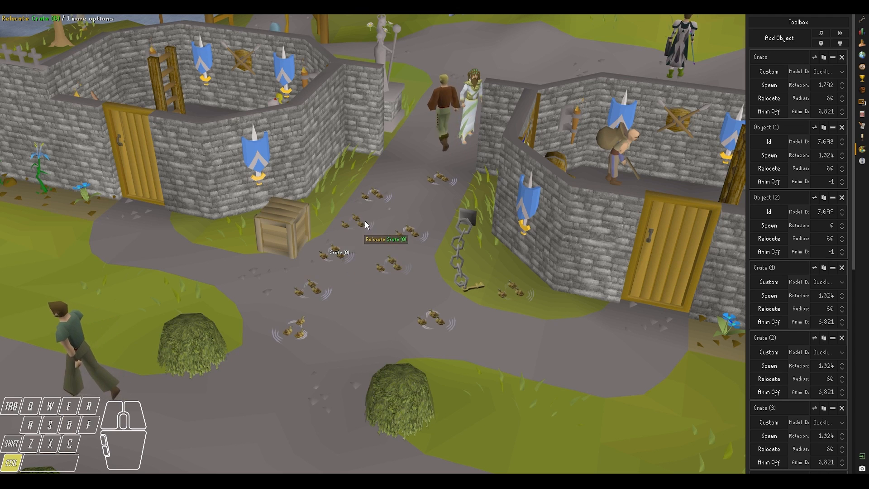
pyautogui.hotkey('ctrl', 'd')
pyautogui.hotkey('ctrl', 'd')
pyautogui.hotkey('ctrl', 'd')
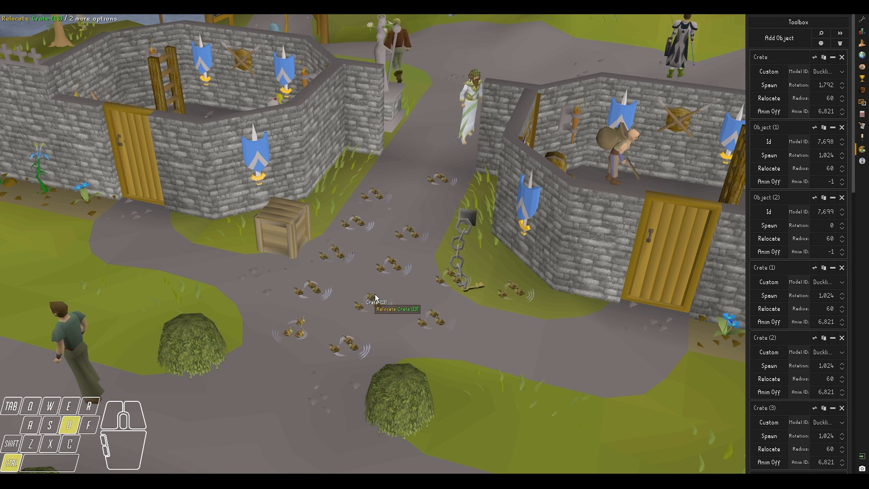
pyautogui.hotkey('ctrl', 'd')
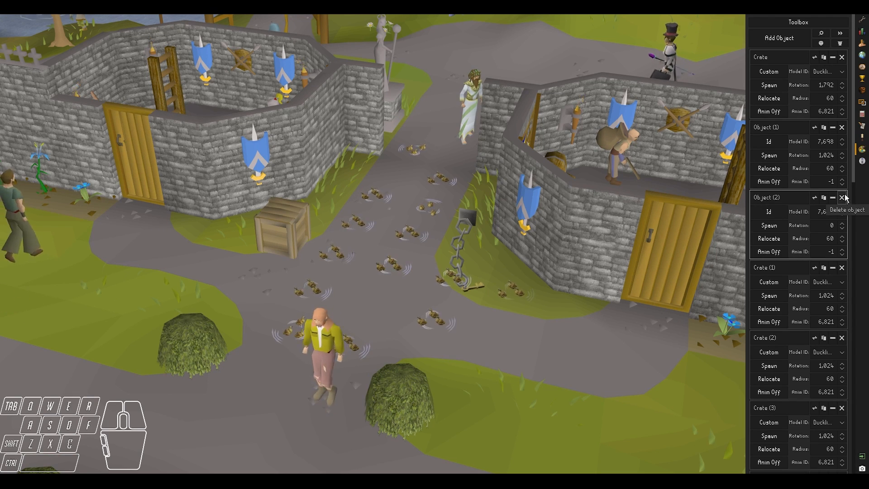
# Step: Delete all the duplicated crates, Crate (1) through Crate (14), leaving the original Crate, Object (1) and Object (2)
pyautogui.click(843, 267)
pyautogui.click(843, 267)
pyautogui.click(844, 268)
pyautogui.click(843, 268)
pyautogui.click(843, 268)
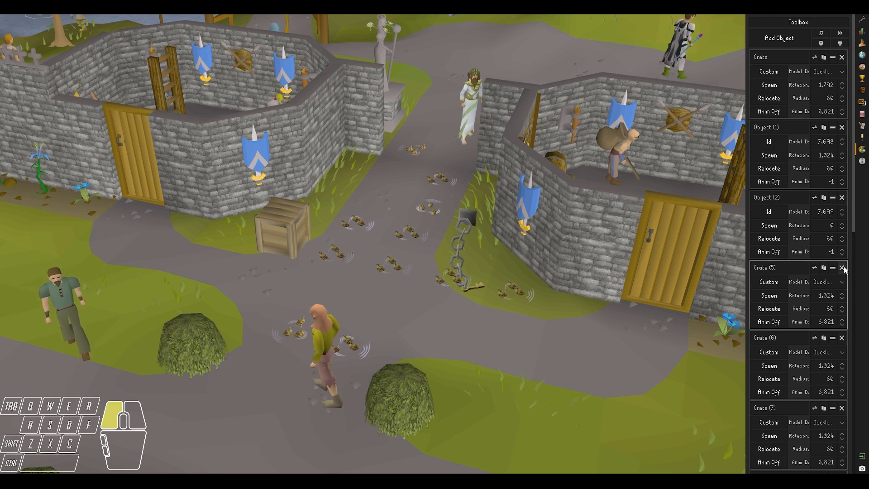
pyautogui.click(843, 268)
pyautogui.click(843, 268)
pyautogui.click(843, 267)
pyautogui.click(844, 268)
pyautogui.click(844, 268)
pyautogui.click(843, 267)
pyautogui.click(843, 267)
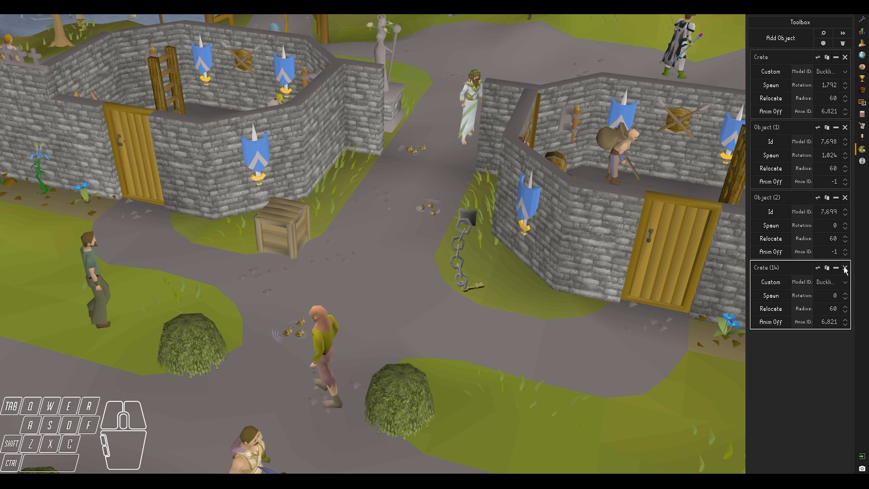
pyautogui.click(843, 267)
pyautogui.click(844, 268)
pyautogui.moveTo(490, 222); pyautogui.dragTo(443, 209, button='middle')
pyautogui.hotkey('shift', 's')
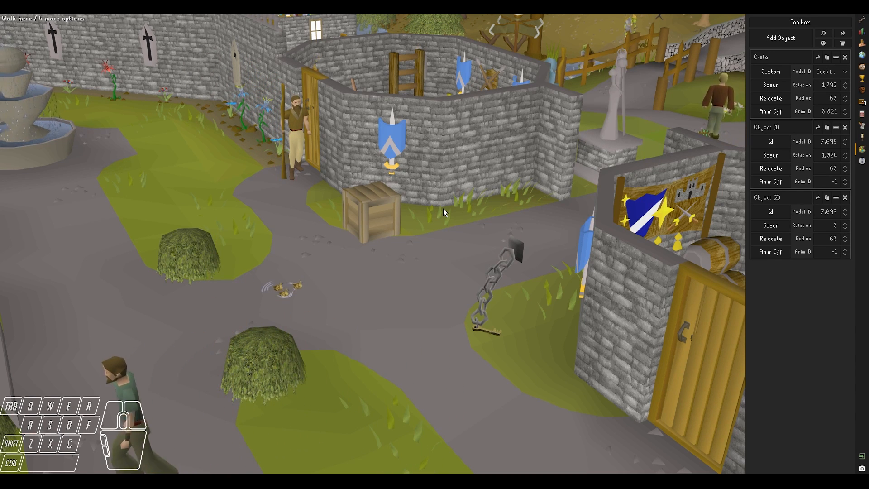
pyautogui.moveTo(526, 164); pyautogui.dragTo(547, 205, button='middle')
pyautogui.scroll(-5, 534, 226)
pyautogui.press('w')
pyautogui.press('d')
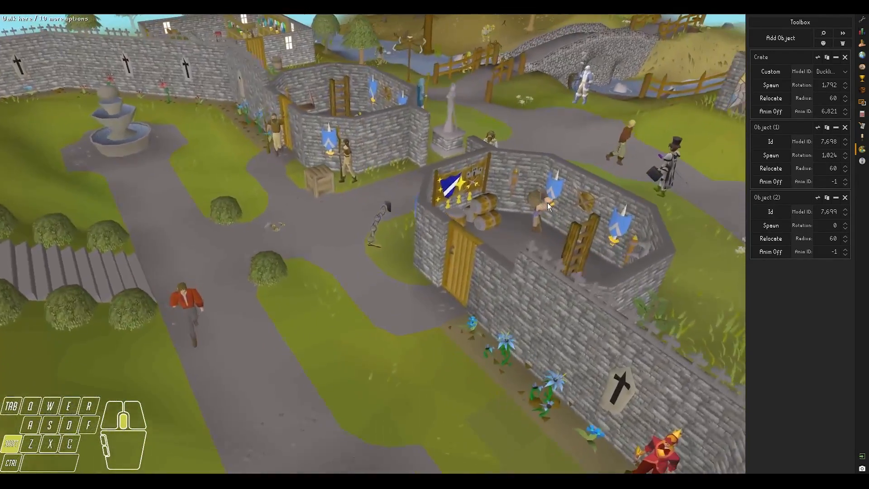
pyautogui.hotkey('shift', 'w')
pyautogui.hotkey('shift', 'f')
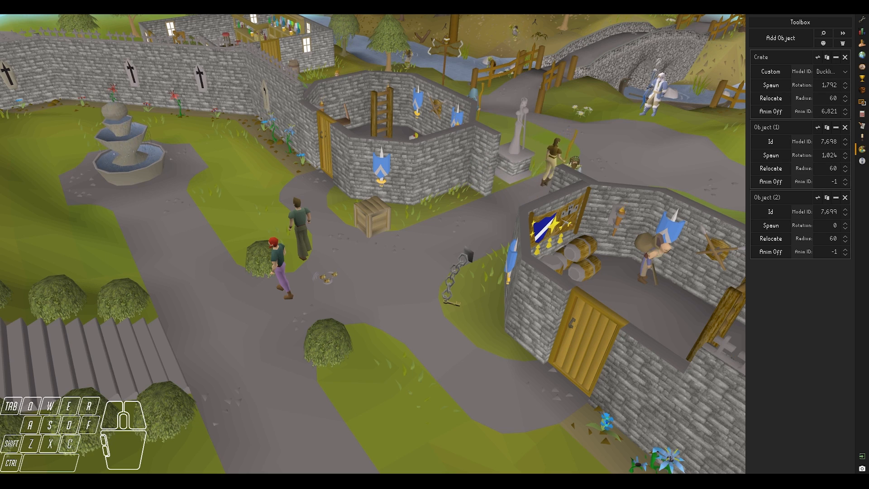
# Step: Switch to the Minimal OSRS Item DB website and search NPCs by name for "/spirit tree/"
pyautogui.doubleClick(370, 157)
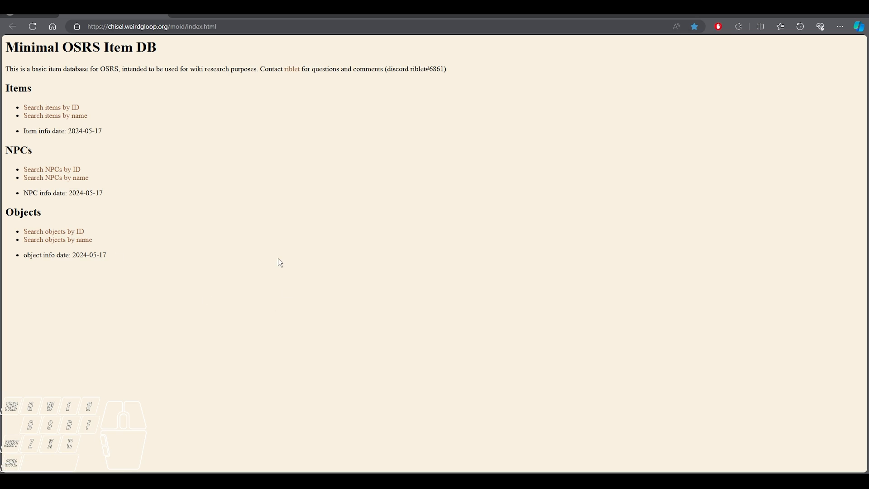
pyautogui.click(60, 179)
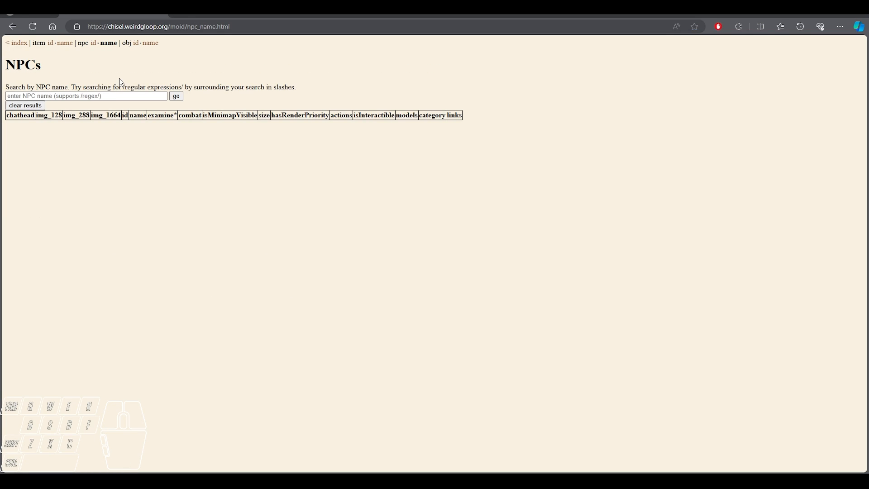
pyautogui.click(129, 96)
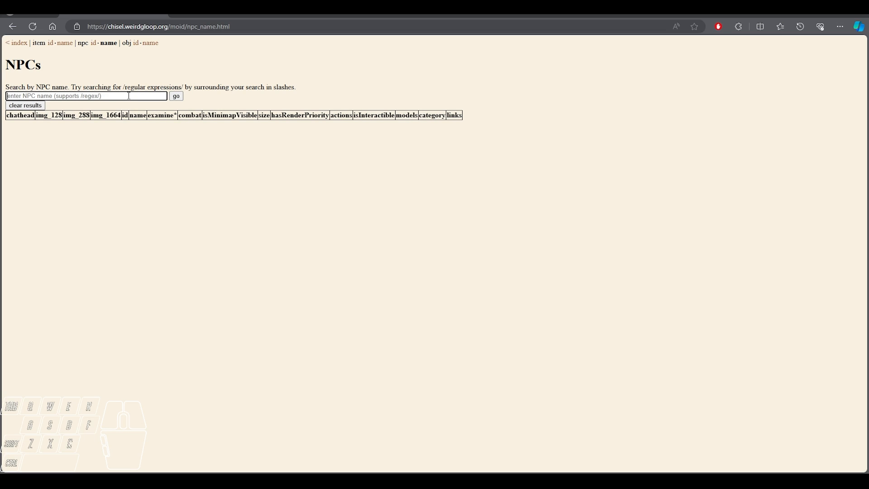
pyautogui.write('/spirit tree/')
pyautogui.press('Return')
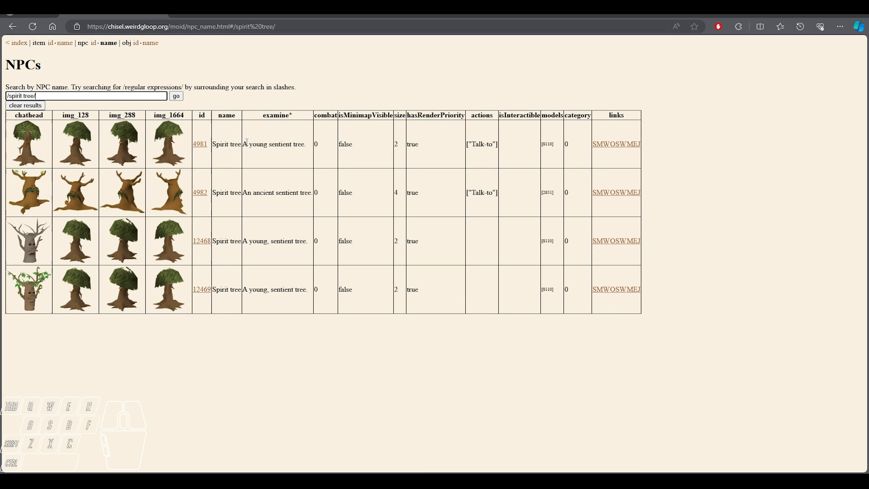
# Step: Examine the id and models columns of the Spirit tree results for the model ID
pyautogui.click(220, 120)
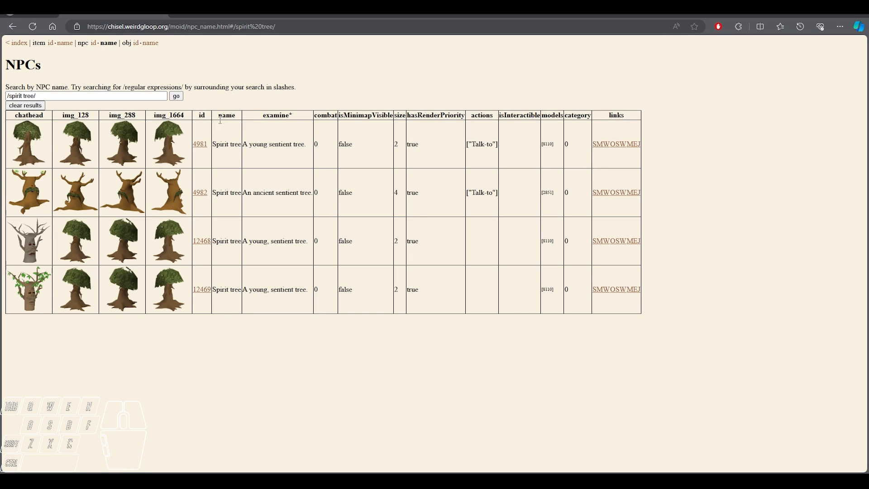
pyautogui.moveTo(205, 115)
pyautogui.mouseDown()
pyautogui.moveTo(197, 135)
pyautogui.moveTo(208, 104)
pyautogui.moveTo(210, 116)
pyautogui.mouseUp()
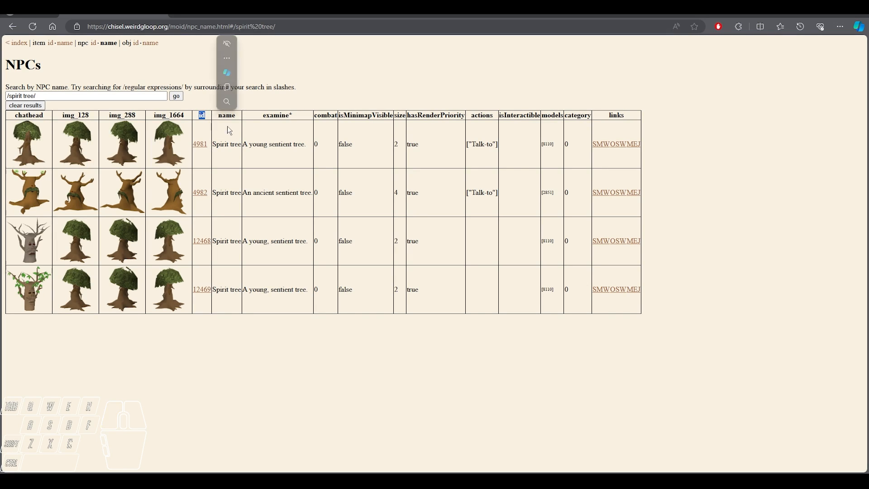
pyautogui.click(313, 148)
pyautogui.moveTo(545, 118); pyautogui.dragTo(566, 123)
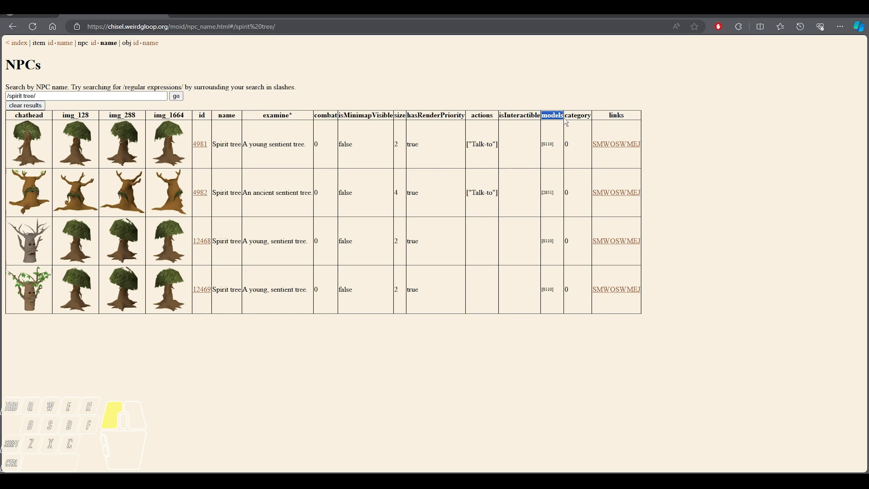
pyautogui.click(547, 155)
# Step: Switch back to the game, set Object (2)'s Model ID to 8110 and inspect the object from several angles
pyautogui.moveTo(579, 14); pyautogui.dragTo(0, 271)
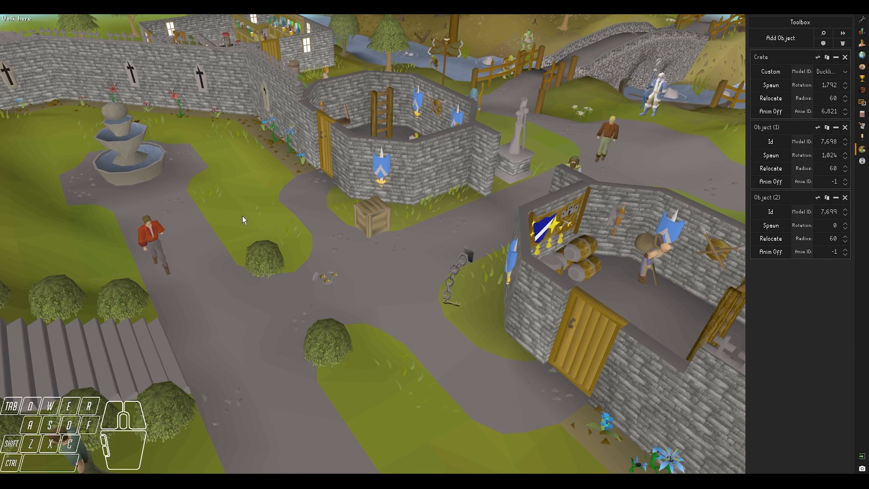
pyautogui.click(821, 212)
pyautogui.moveTo(820, 212); pyautogui.dragTo(856, 216)
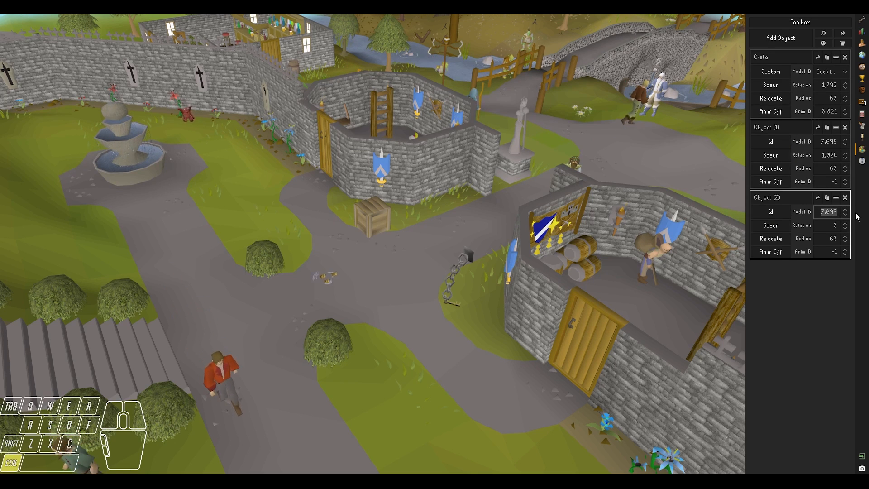
pyautogui.write('8110')
pyautogui.press('Return')
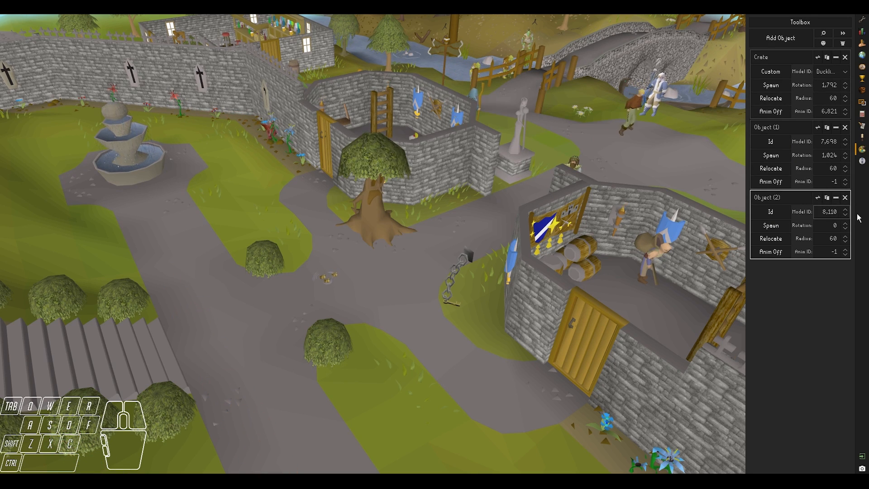
pyautogui.scroll(5, 422, 248)
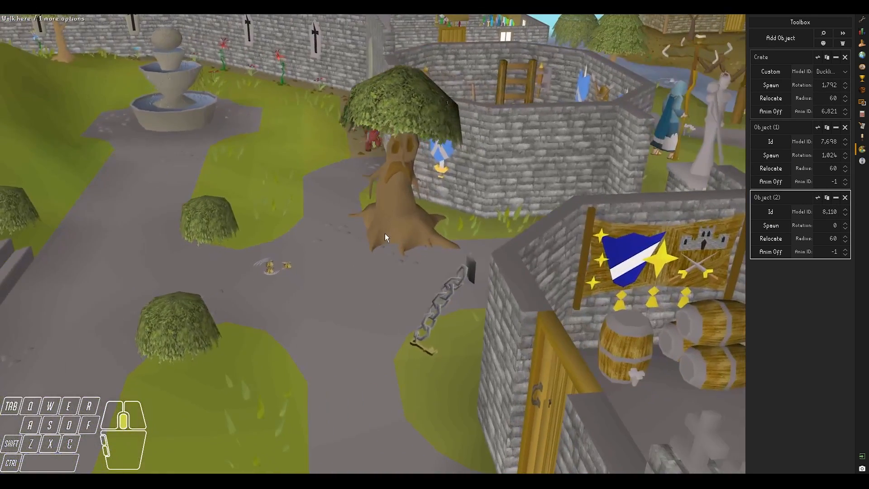
pyautogui.moveTo(385, 234); pyautogui.dragTo(482, 228, button='middle')
pyautogui.rightClick(363, 217)
pyautogui.rightClick(481, 223)
pyautogui.press('d')
pyautogui.scroll(-5, 457, 222)
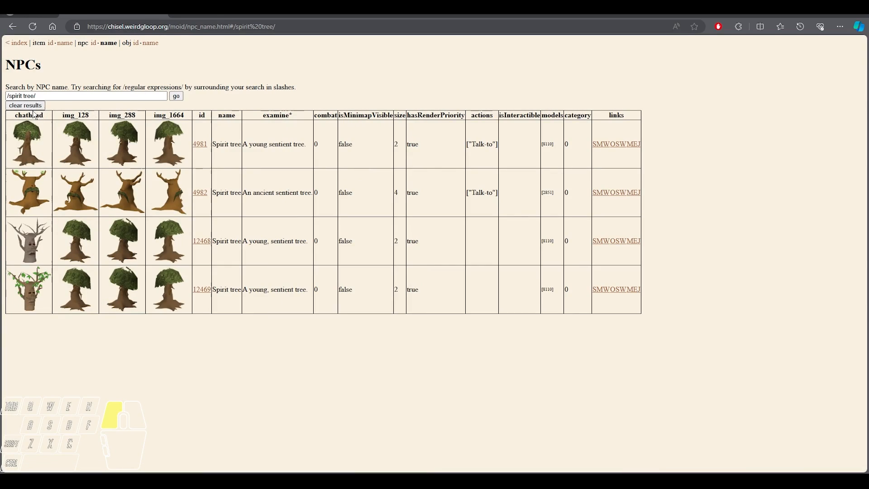
# Step: Switch to the item database, clear the Spirit tree results and search NPCs by name for "/imp/"
pyautogui.click(26, 105)
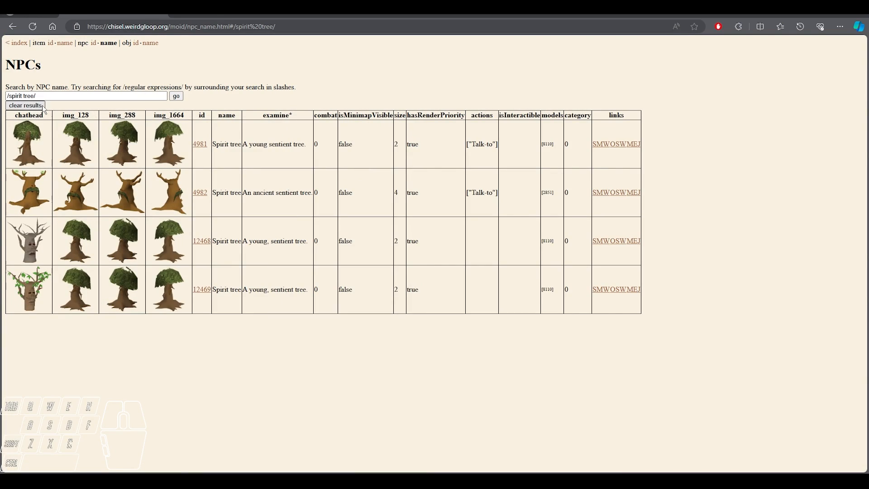
pyautogui.write('/imp')
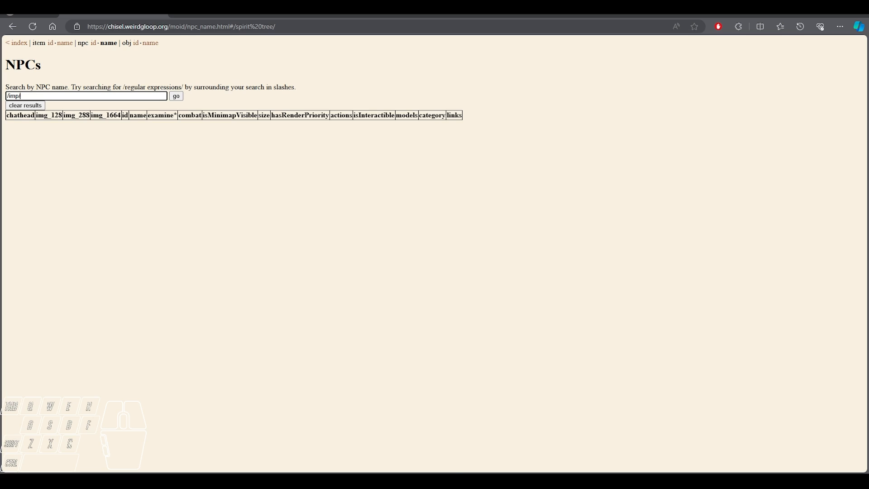
pyautogui.press('Return')
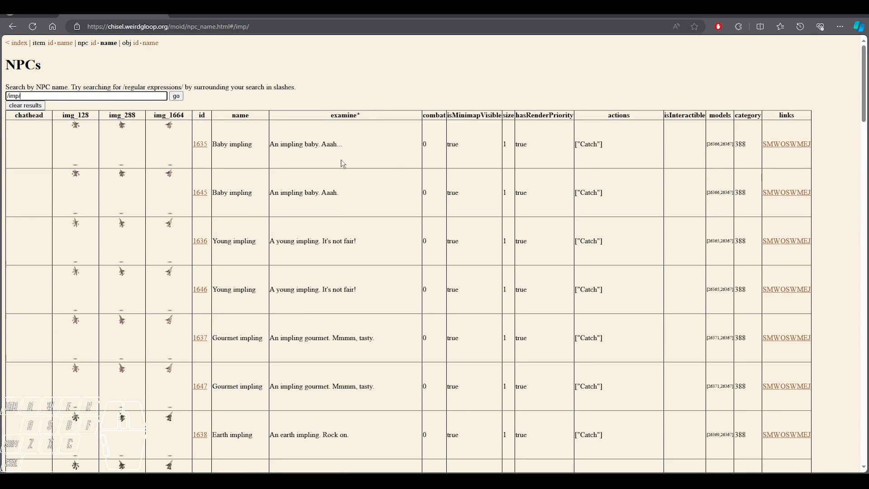
# Step: Find the Imp described as "Have you checked your pockets lately?" in the NPC results and copy its model ID, 27675
pyautogui.scroll(-10, 395, 161)
pyautogui.scroll(-10, 395, 165)
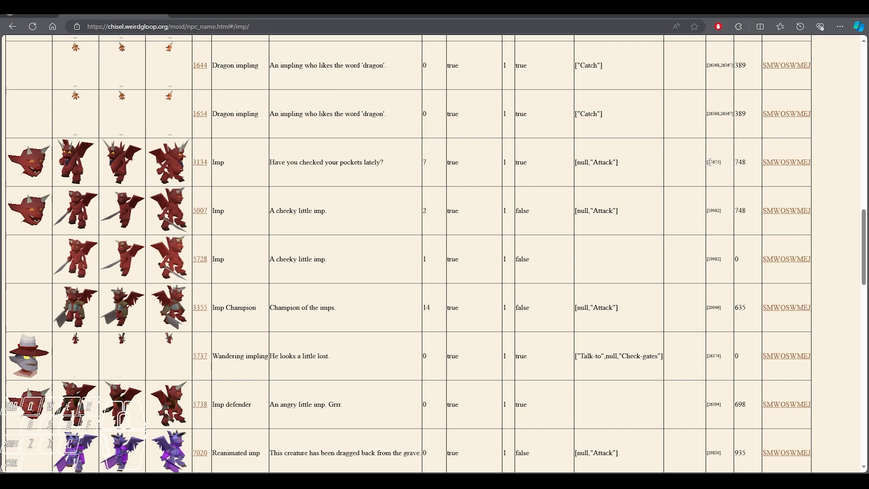
pyautogui.moveTo(710, 162); pyautogui.dragTo(720, 164)
pyautogui.hotkey('ctrl', 'c')
# Step: Switch back to the game, set Object (2)'s Model ID to 27675 and inspect the object from several angles
pyautogui.click(816, 15)
pyautogui.moveTo(821, 211); pyautogui.dragTo(846, 219)
pyautogui.hotkey('ctrl', 'v')
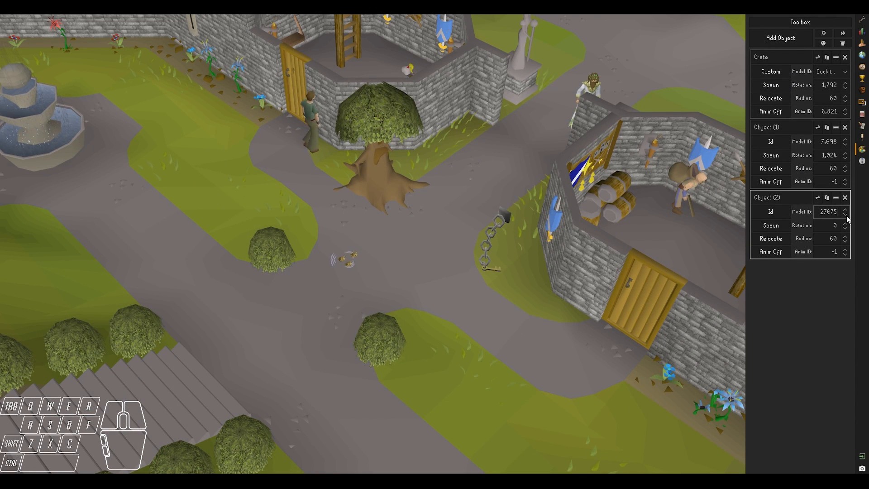
pyautogui.press('Return')
pyautogui.hotkey('shift', 'w')
pyautogui.moveTo(489, 151)
pyautogui.keyDown('shift'); pyautogui.mouseDown(button='middle')
pyautogui.moveTo(458, 127)
pyautogui.moveTo(406, 144)
pyautogui.moveTo(484, 140)
pyautogui.moveTo(487, 150)
pyautogui.mouseUp(button='middle'); pyautogui.keyUp('shift')
pyautogui.hotkey('shift', 'd')
pyautogui.hotkey('shift', 's')
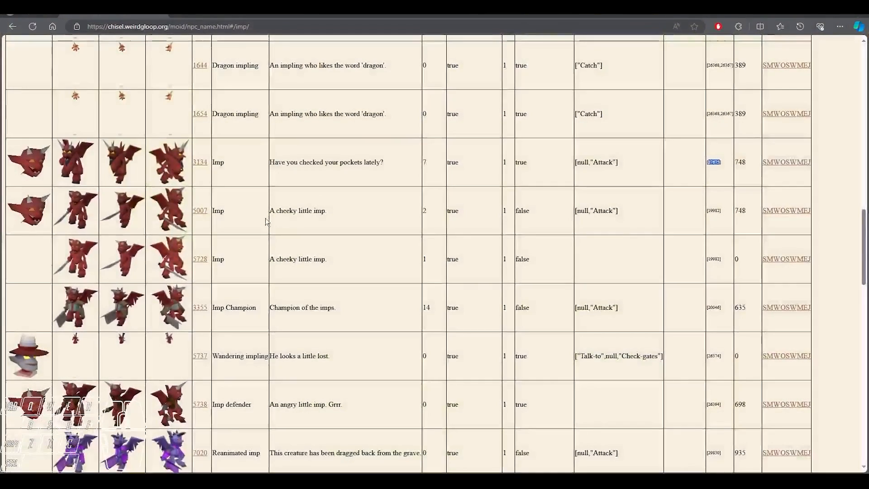
# Step: Switch to the item database and search objects by name for "/crate/"
pyautogui.scroll(15, 267, 222)
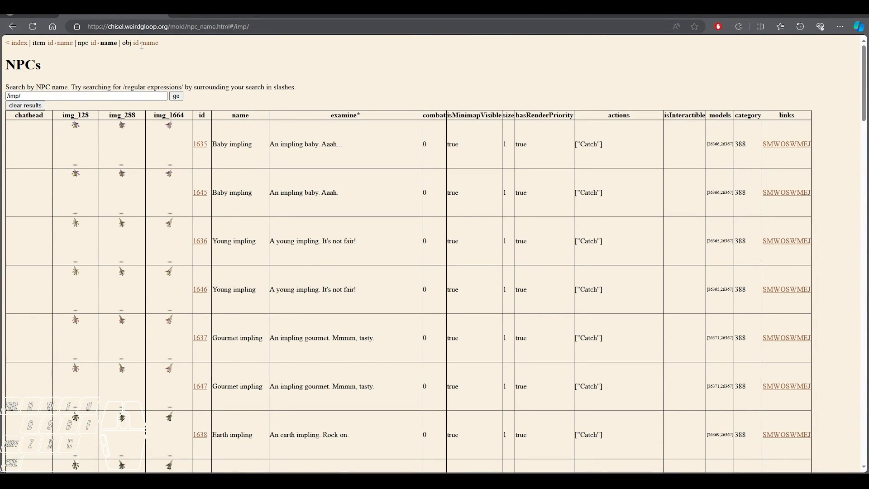
pyautogui.click(150, 43)
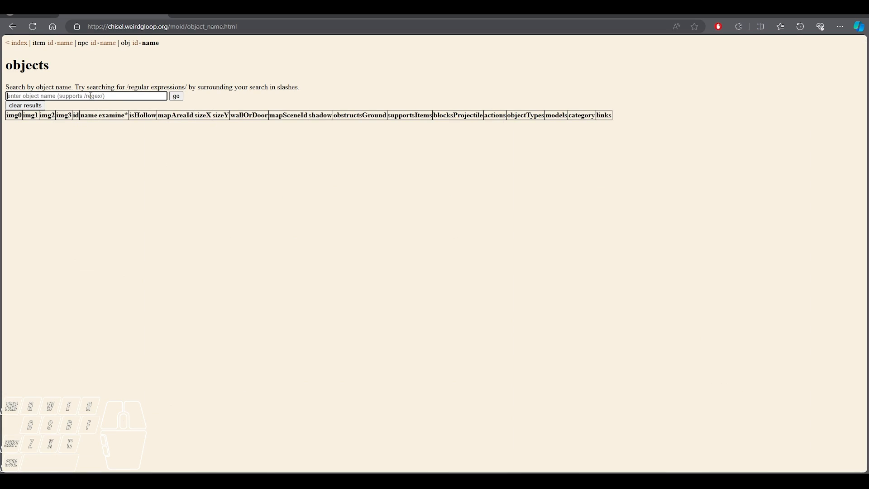
pyautogui.write('/crate/')
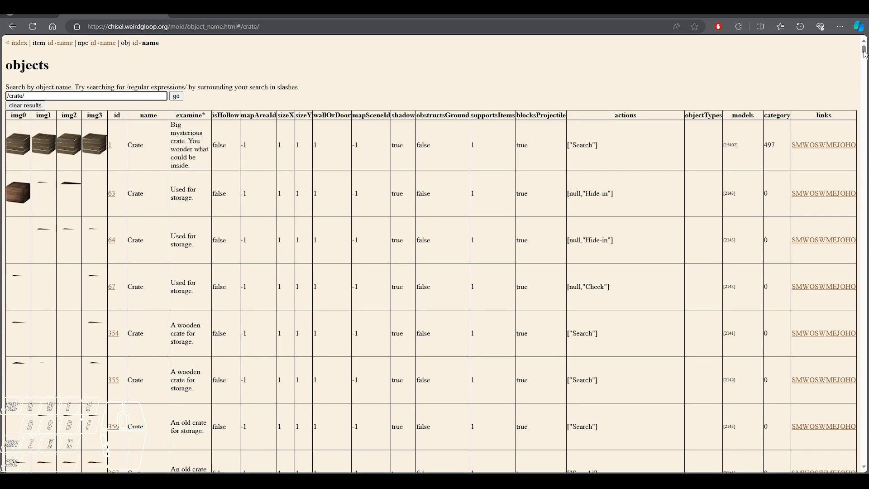
# Step: Examine the models column of the Crate results, including multi-model crate 1812, against Object (2)'s Model ID field in the game
pyautogui.moveTo(865, 52); pyautogui.dragTo(865, 60)
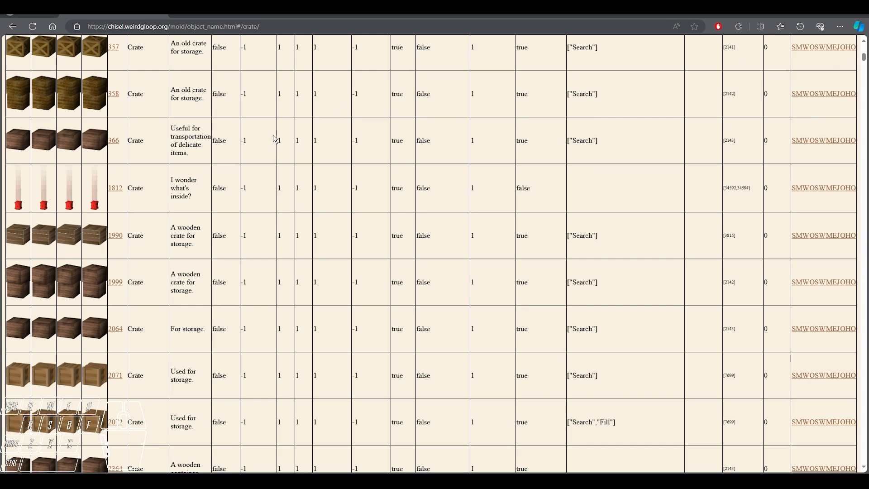
pyautogui.moveTo(753, 188); pyautogui.dragTo(727, 194)
pyautogui.click(733, 197)
pyautogui.moveTo(516, 16); pyautogui.dragTo(868, 137)
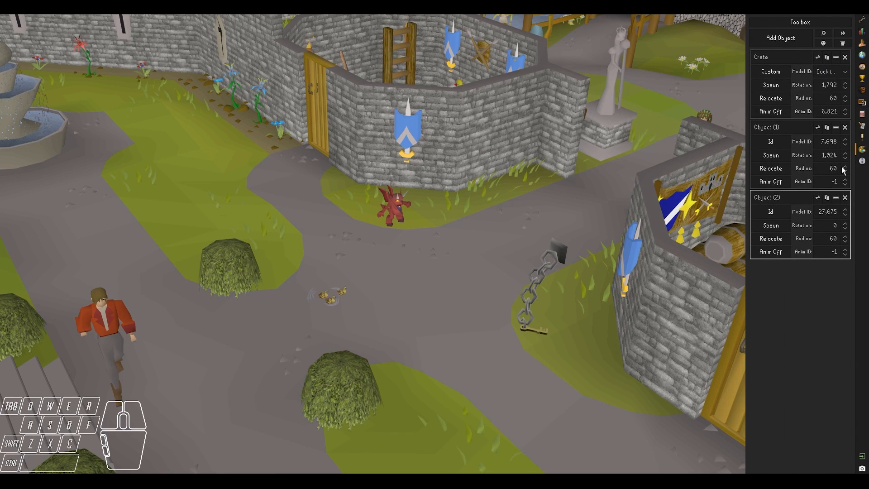
pyautogui.click(823, 211)
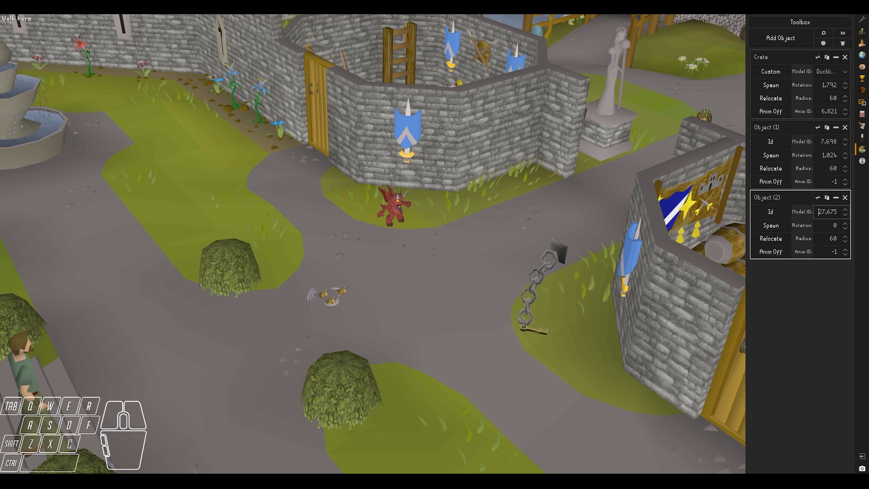
pyautogui.moveTo(868, 137); pyautogui.dragTo(584, 16)
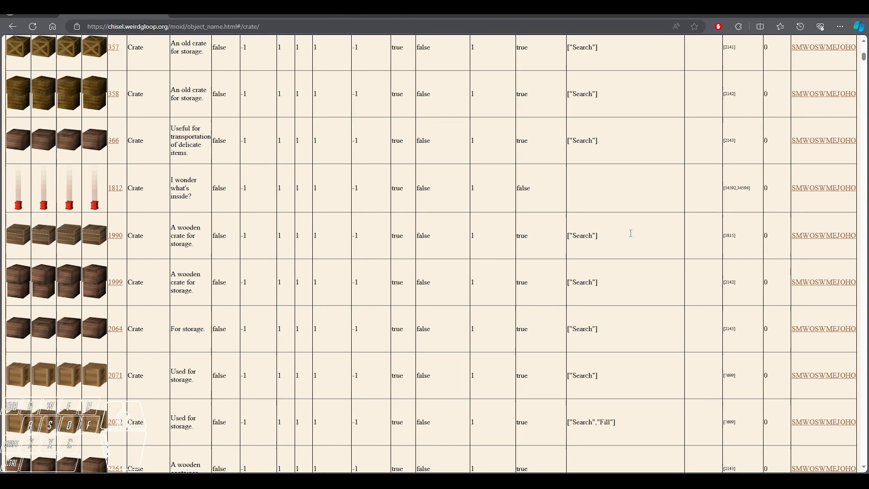
pyautogui.moveTo(864, 56); pyautogui.dragTo(864, 45)
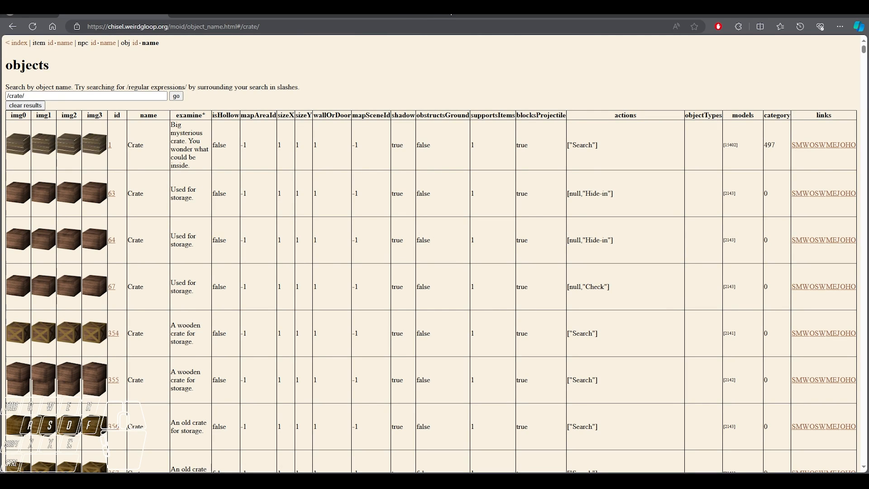
pyautogui.moveTo(480, 9); pyautogui.dragTo(868, 28)
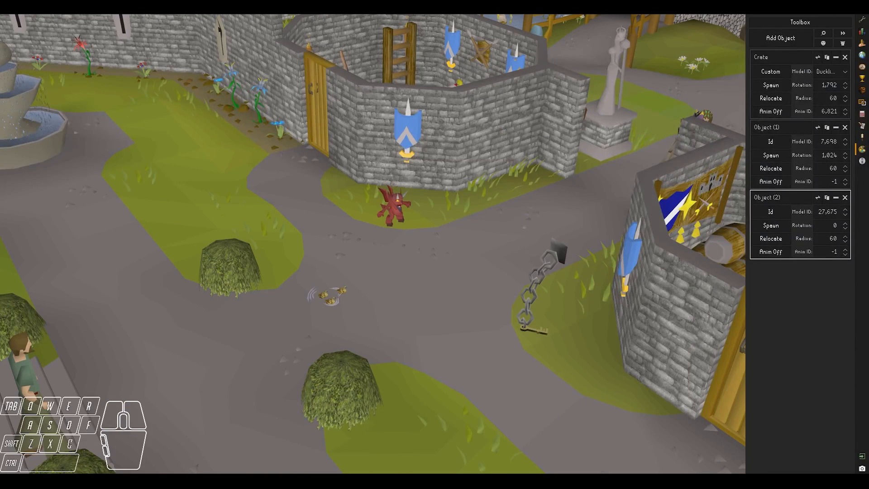
# Step: Open the Creator's Kit Toolbox and examine the Local Player, Man and Ducklings entries in the Model Organizer
pyautogui.click(813, 22)
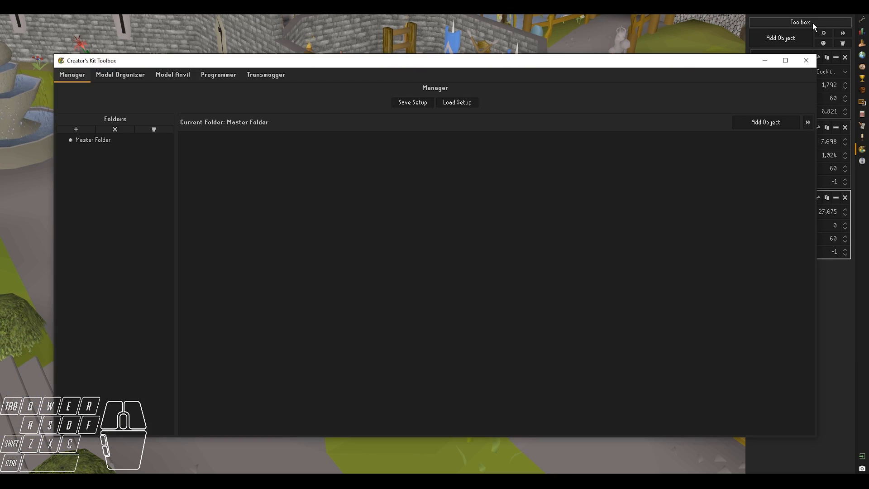
pyautogui.click(121, 77)
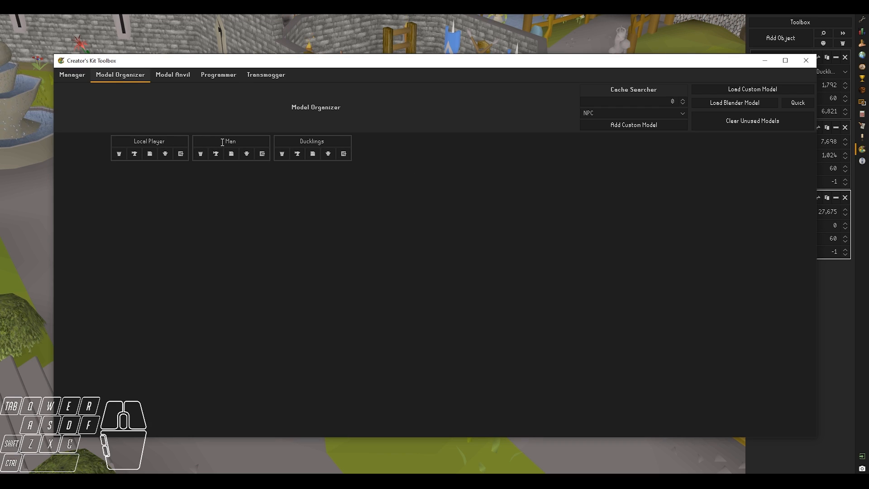
pyautogui.click(304, 141)
pyautogui.click(224, 142)
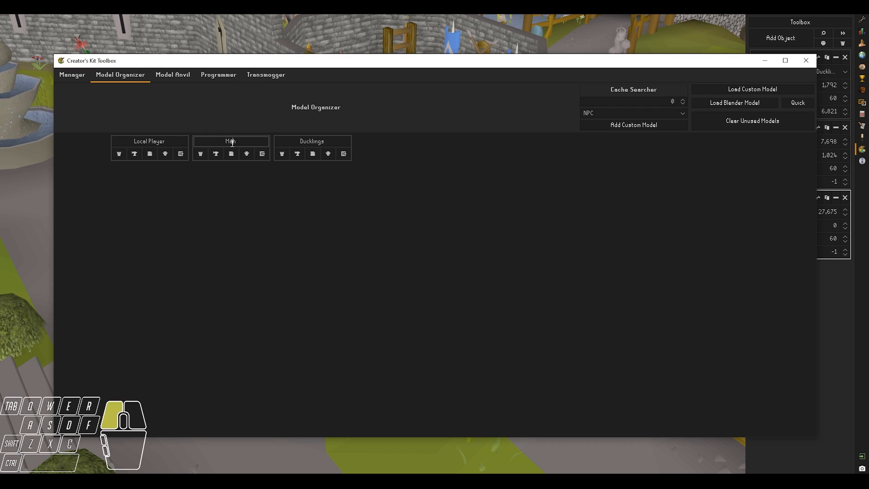
pyautogui.click(166, 142)
pyautogui.click(279, 144)
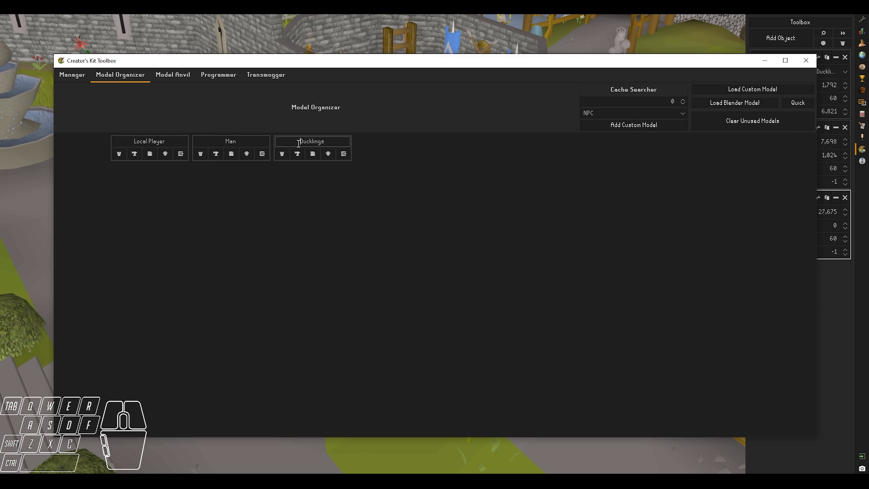
pyautogui.click(344, 139)
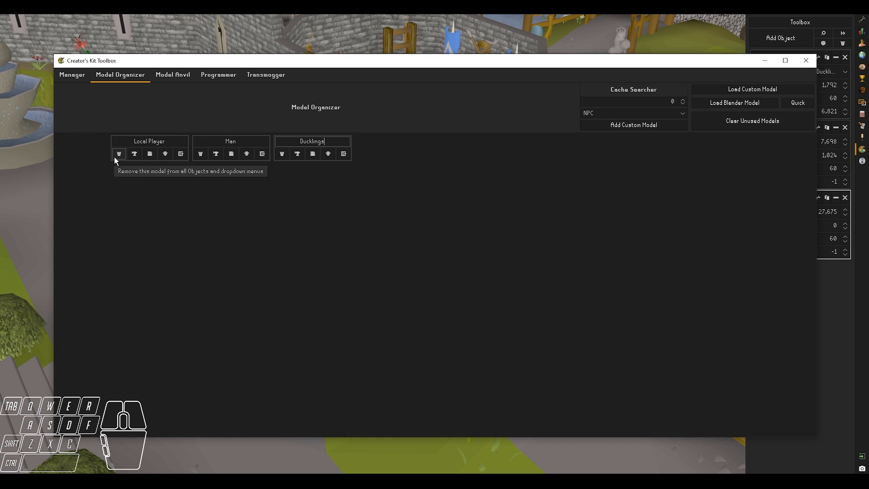
pyautogui.click(270, 185)
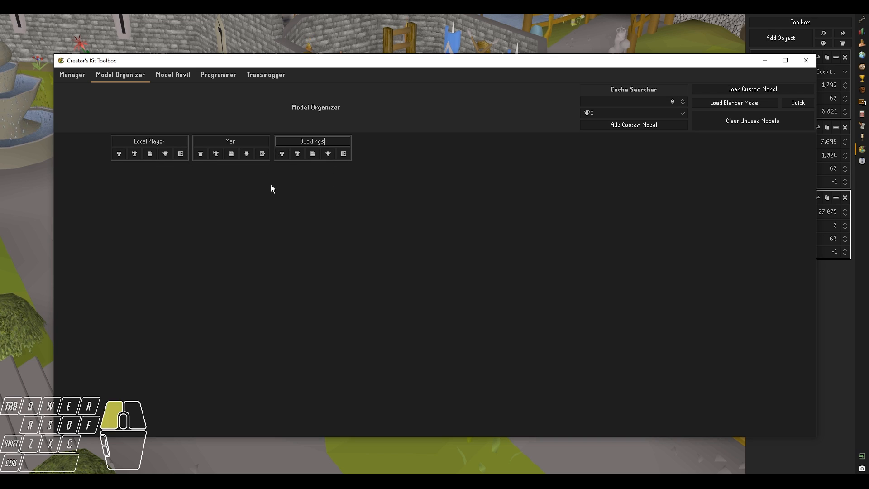
# Step: Remove the Ducklings model from the Model Organizer and check the Crate object's custom model choices, keeping Man
pyautogui.click(282, 156)
pyautogui.click(442, 17)
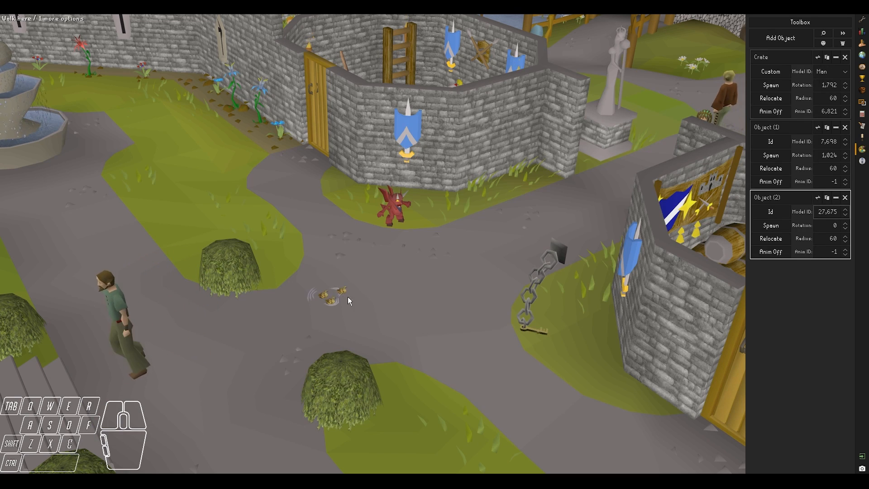
pyautogui.click(827, 73)
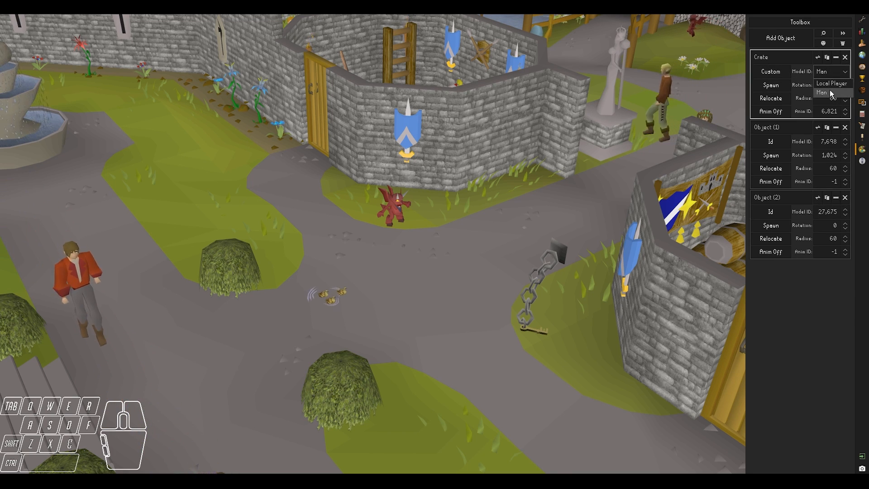
pyautogui.click(829, 89)
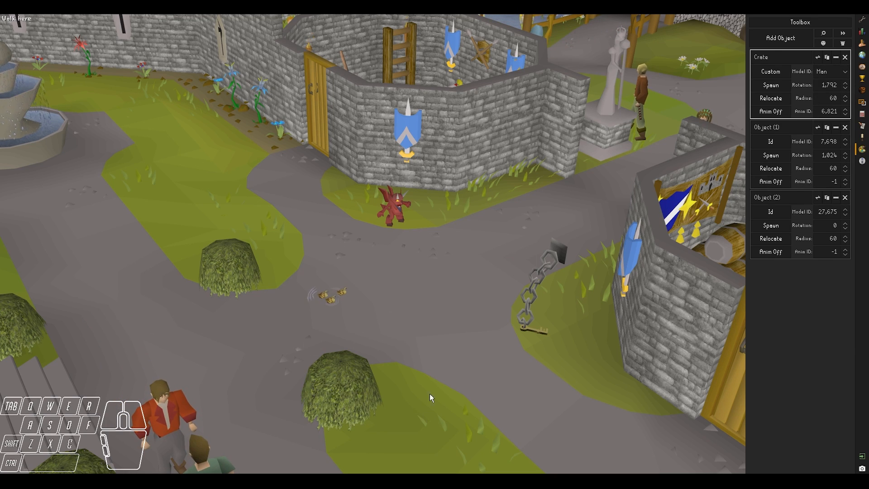
# Step: Bring back the Model Organizer and examine the Local Player model's export option and the Cache Searcher's ID setting
pyautogui.click(413, 481)
pyautogui.click(463, 441)
pyautogui.moveTo(281, 61); pyautogui.dragTo(282, 49)
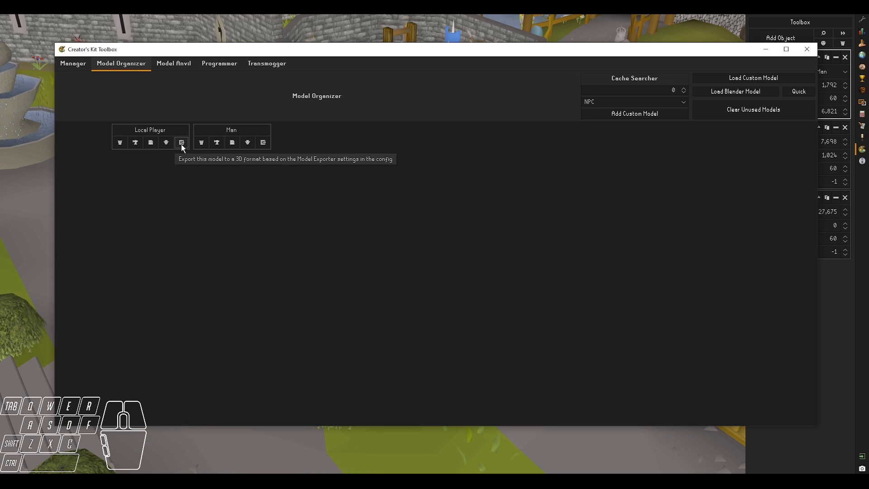
pyautogui.moveTo(349, 51); pyautogui.dragTo(348, 59)
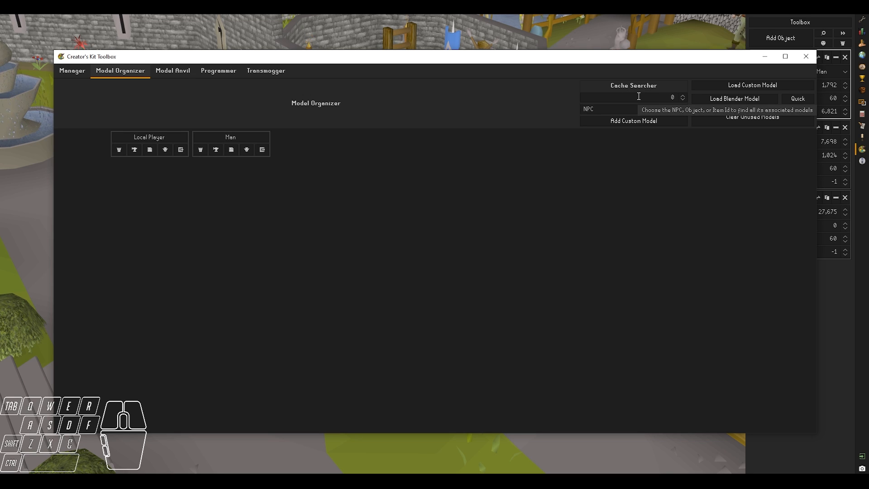
# Step: Switch to the item database and search NPCs by name for "/lowe/"
pyautogui.moveTo(318, 242); pyautogui.dragTo(351, 223)
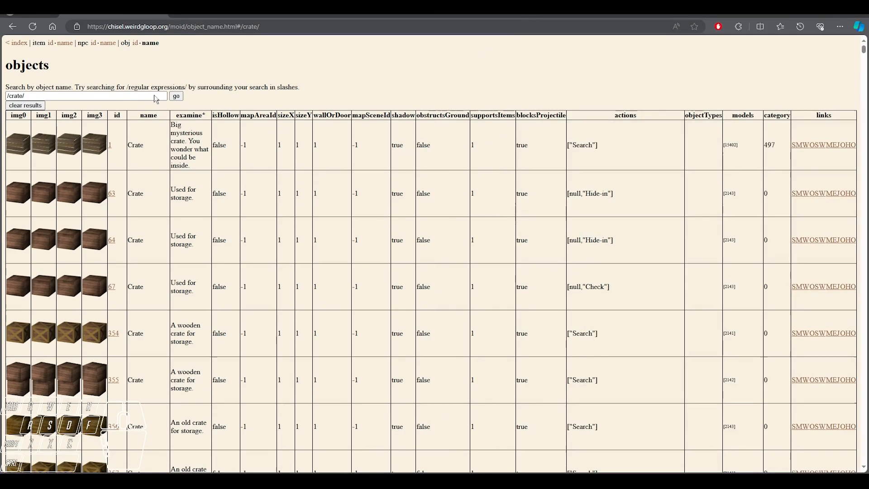
pyautogui.click(110, 47)
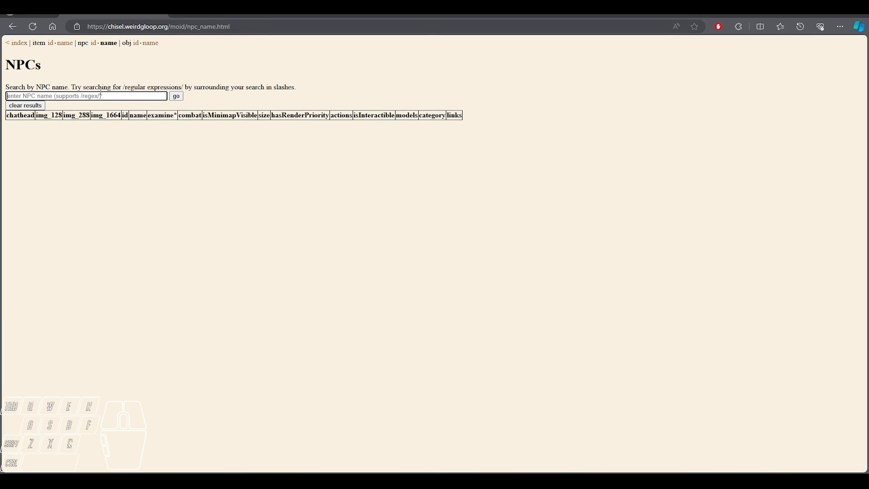
pyautogui.write('/lowe/')
pyautogui.press('Return')
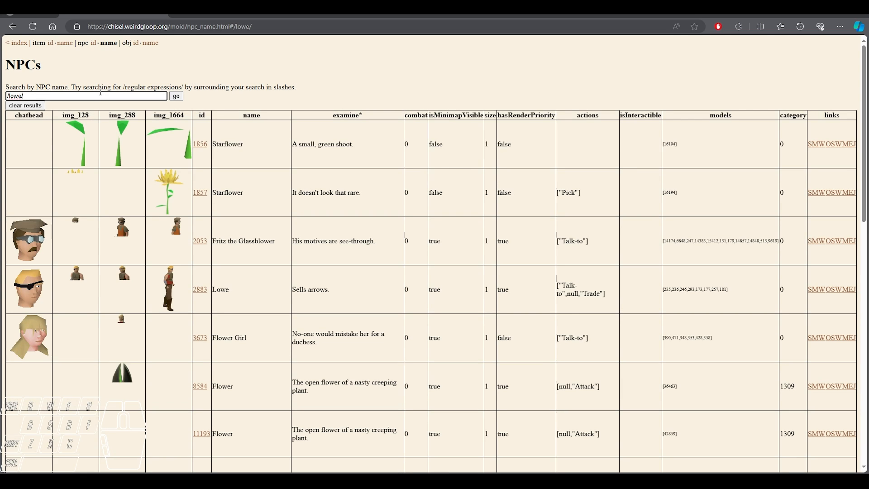
# Step: Locate Lowe in the NPC results and examine the list of model IDs in that row
pyautogui.scroll(-3, 335, 149)
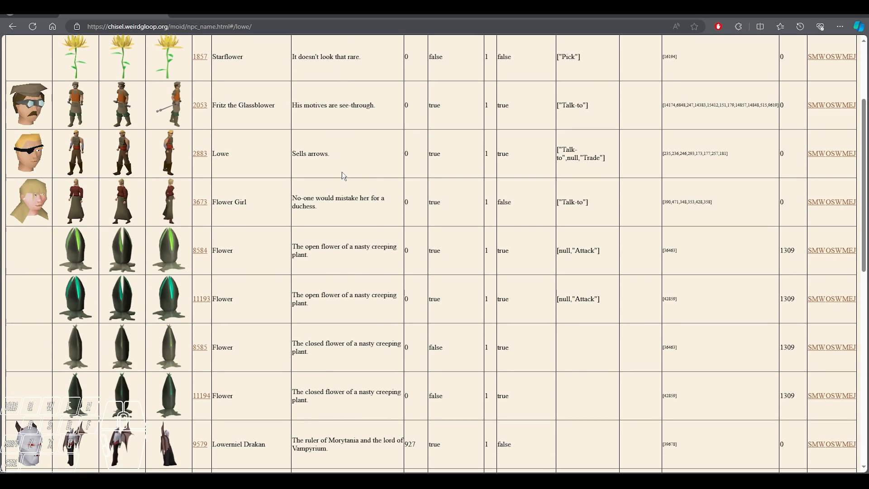
pyautogui.scroll(1, 271, 172)
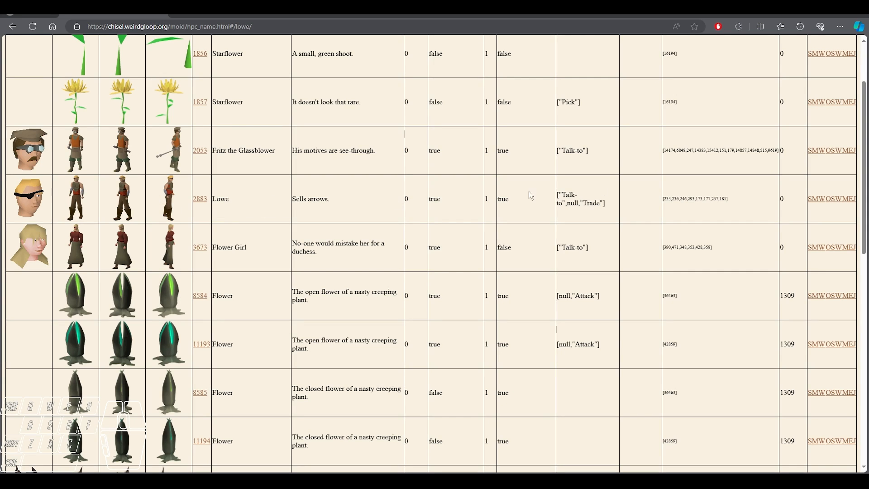
pyautogui.moveTo(728, 200); pyautogui.dragTo(662, 203)
pyautogui.click(685, 209)
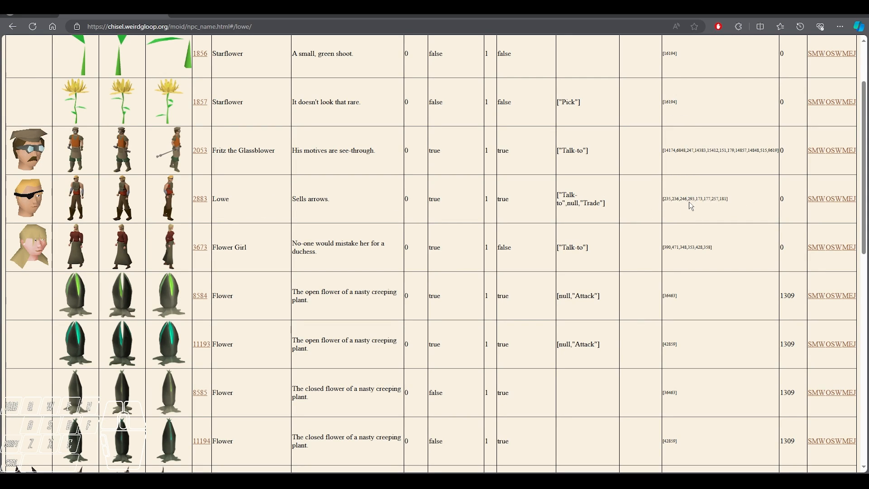
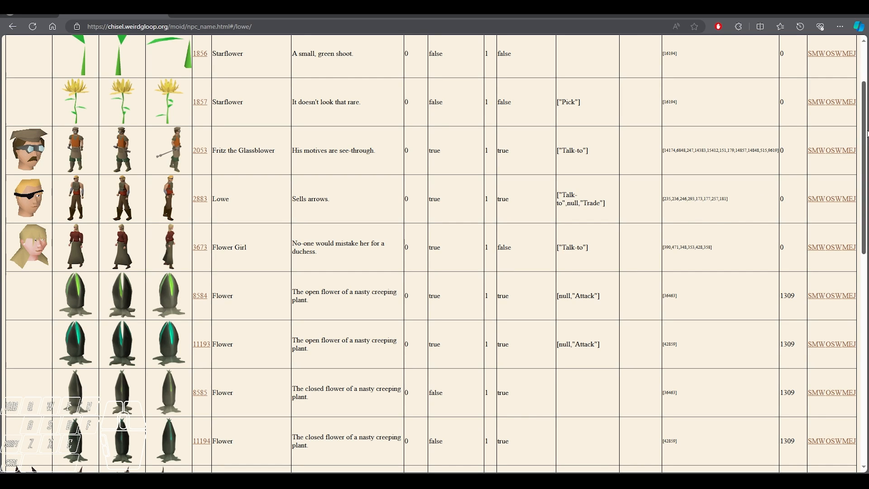
# Step: Examine the id and models columns of the NPC results table around Lowe's row
pyautogui.scroll(2, 33, 41)
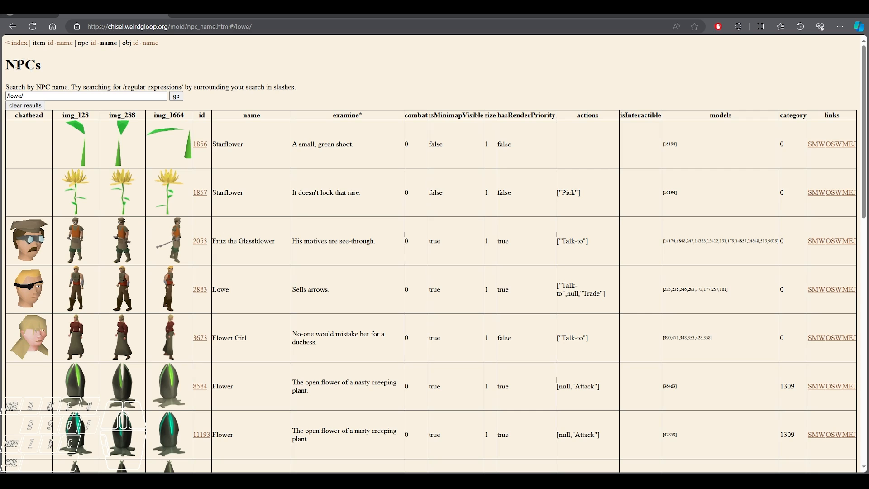
pyautogui.moveTo(6, 65); pyautogui.dragTo(43, 66)
pyautogui.click(111, 62)
pyautogui.moveTo(196, 114); pyautogui.dragTo(207, 117)
pyautogui.scroll(-3, 219, 244)
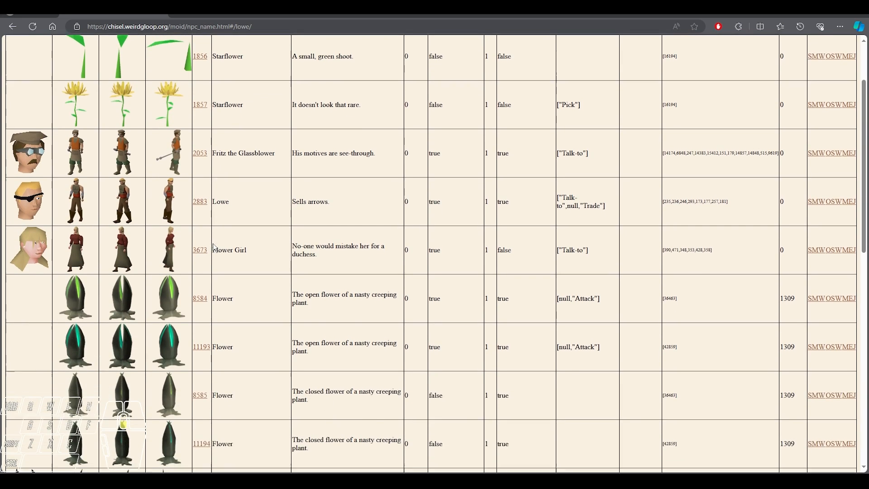
pyautogui.scroll(3, 634, 96)
pyautogui.moveTo(708, 118); pyautogui.dragTo(744, 118)
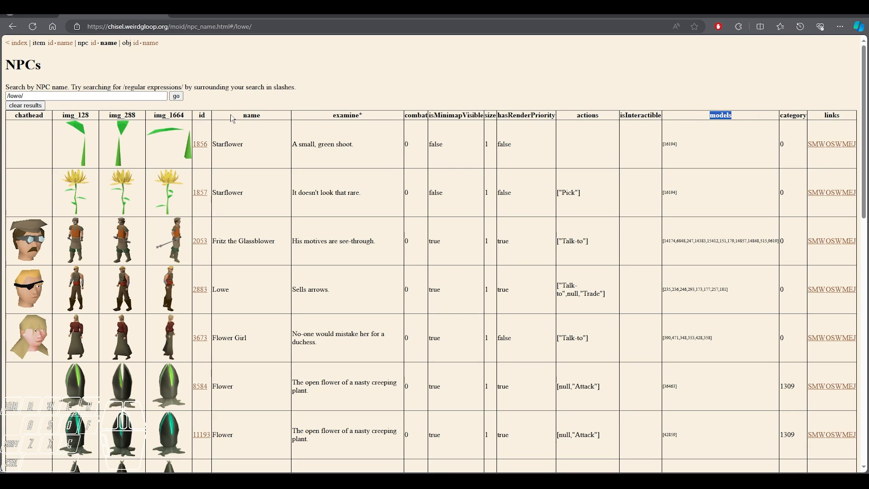
pyautogui.moveTo(197, 115); pyautogui.dragTo(216, 116)
pyautogui.scroll(-2, 221, 174)
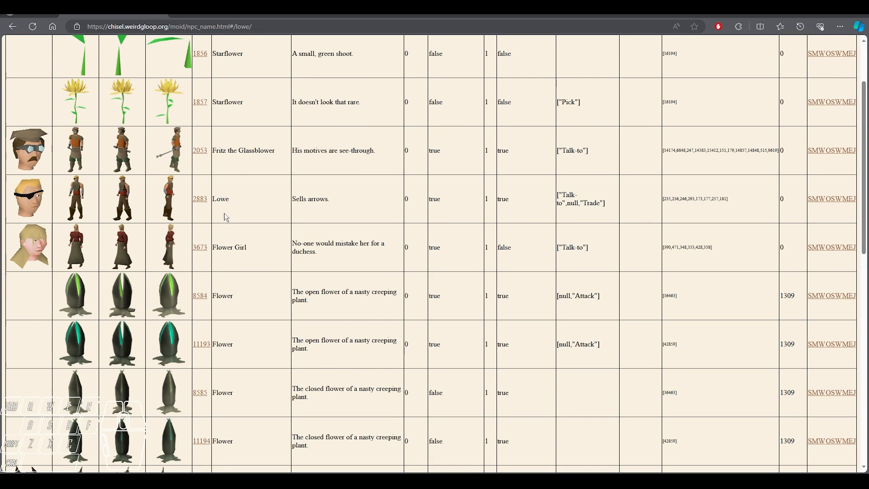
# Step: Copy Lowe's NPC ID 2883 from the search results
pyautogui.moveTo(208, 200); pyautogui.dragTo(194, 200)
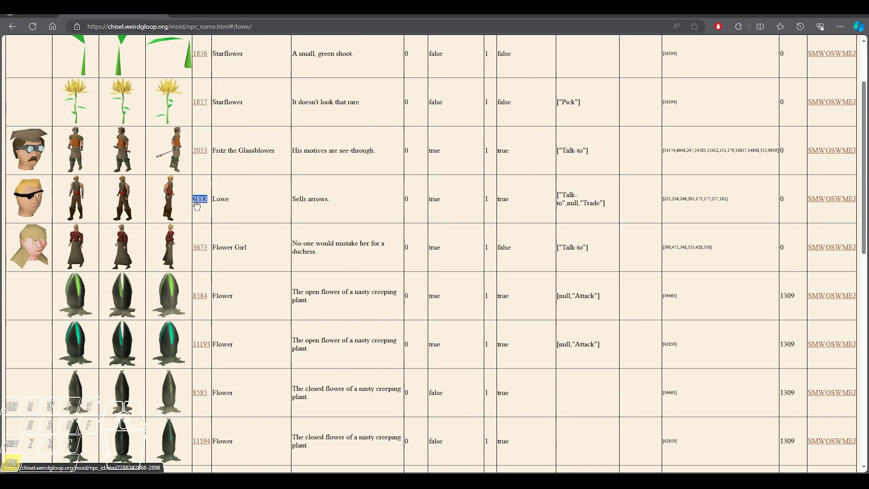
pyautogui.hotkey('ctrl', 'c')
pyautogui.click(299, 209)
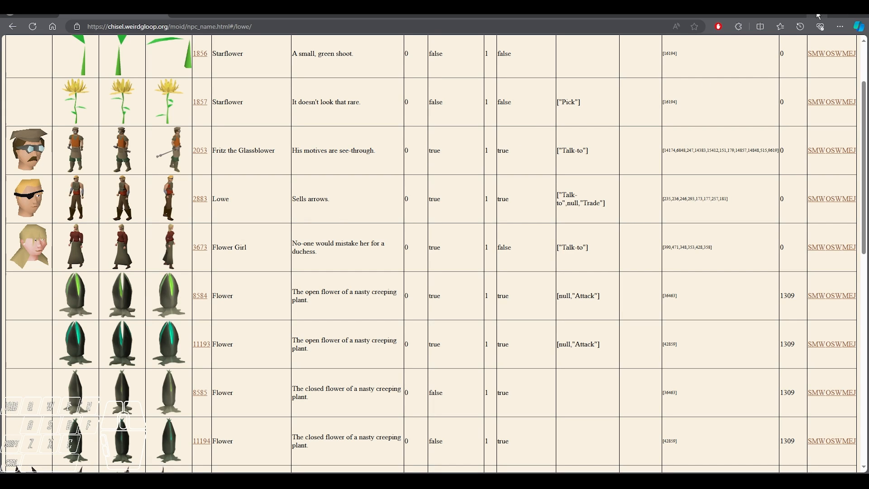
# Step: Return to the Model Organizer and add NPC ID 2883 as a custom model through the Cache Searcher
pyautogui.click(817, 16)
pyautogui.click(688, 98)
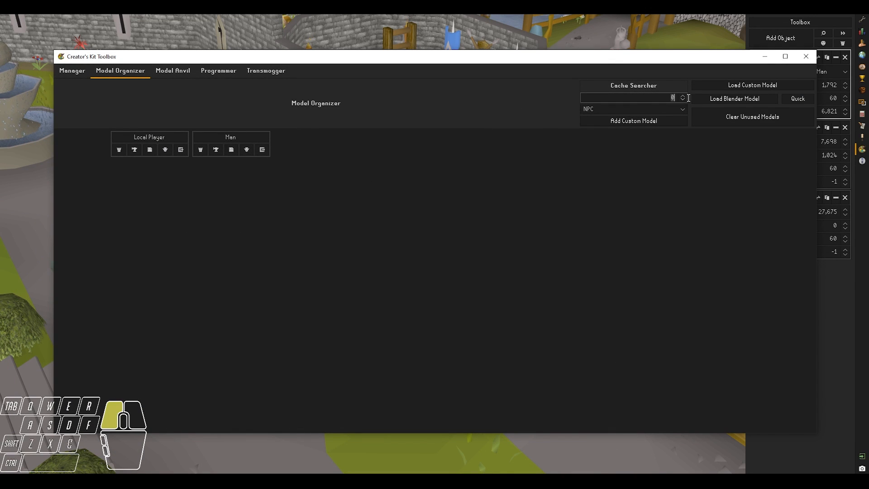
pyautogui.hotkey('ctrl', 'v')
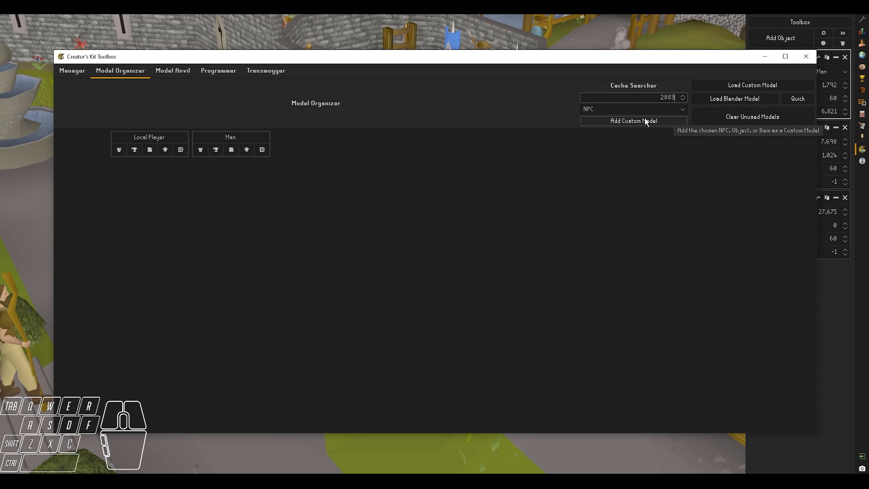
pyautogui.click(593, 110)
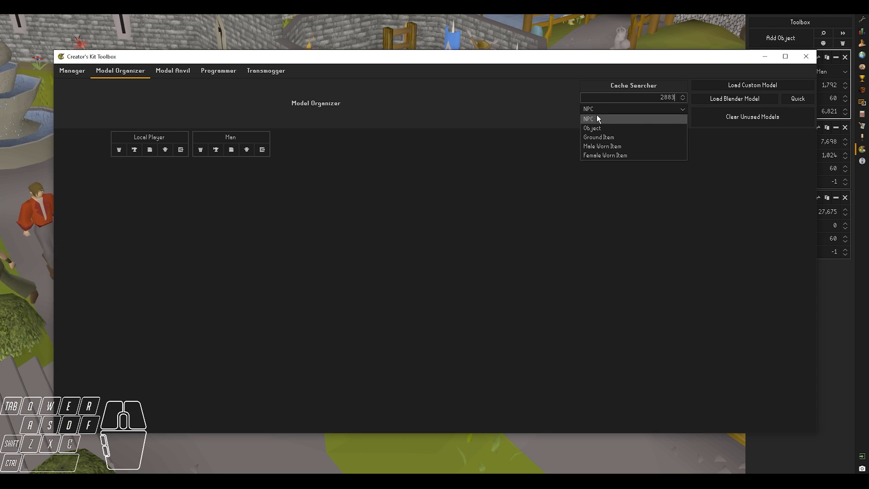
pyautogui.click(597, 121)
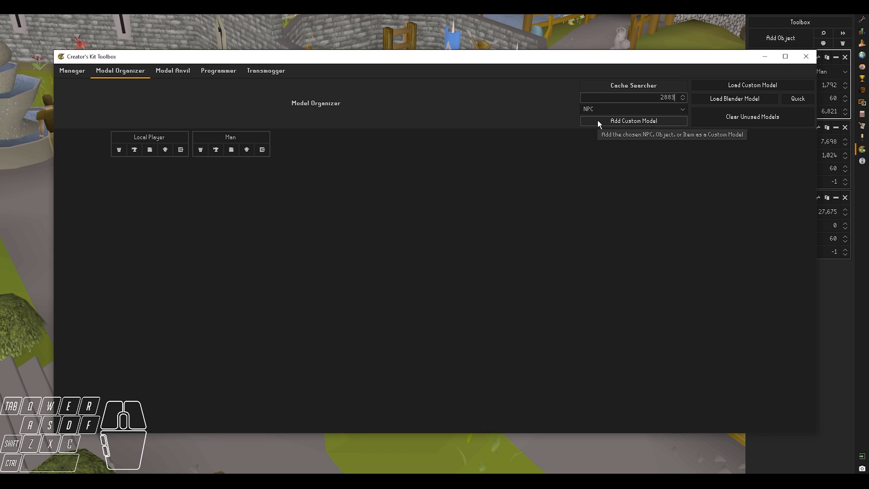
pyautogui.click(598, 120)
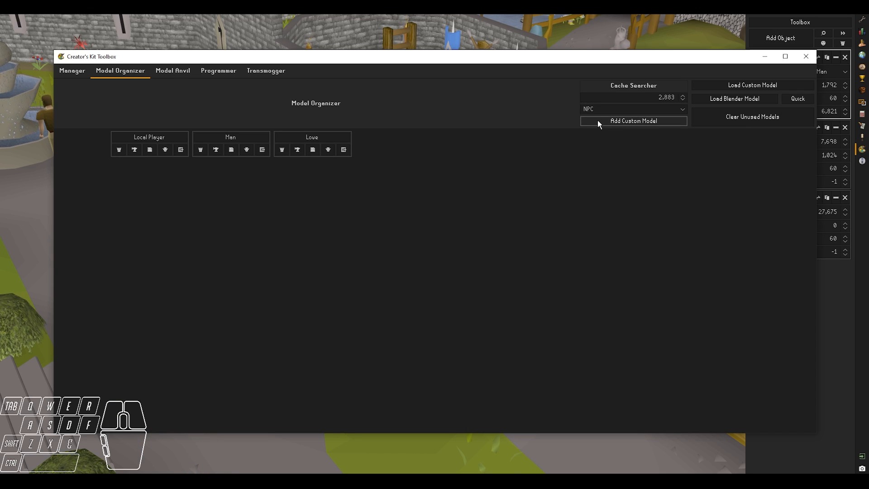
pyautogui.click(345, 149)
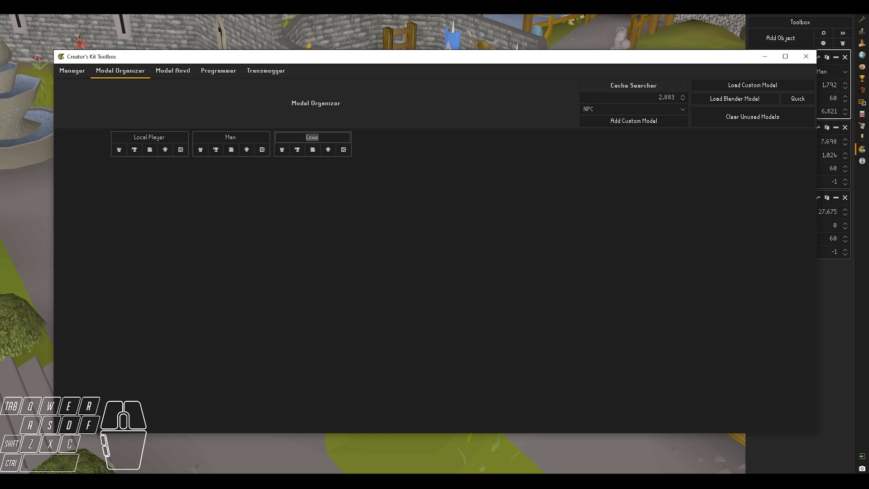
# Step: Set the Crate object's custom model to Lowe and view the character up close in the scene
pyautogui.hotkey('alt', 'Tab')
pyautogui.click(827, 70)
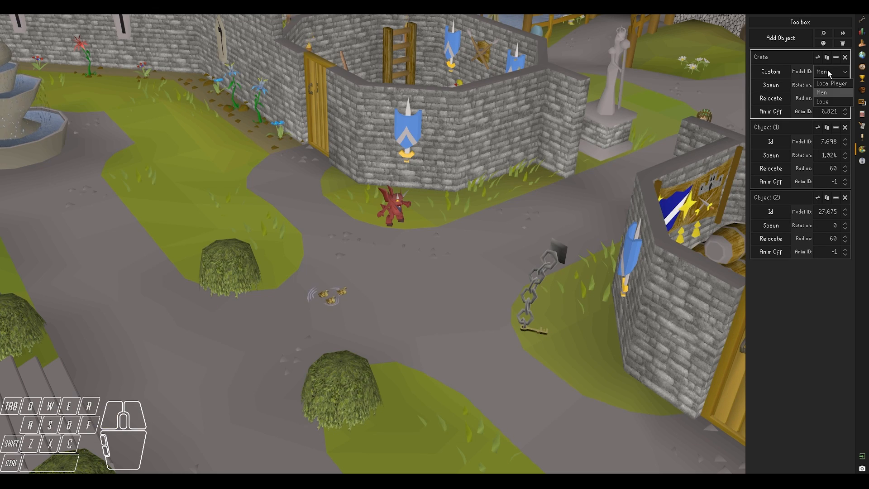
pyautogui.click(822, 102)
pyautogui.moveTo(527, 189); pyautogui.dragTo(379, 170, button='middle')
pyautogui.hotkey('shift', 'a')
pyautogui.hotkey('shift', 'w')
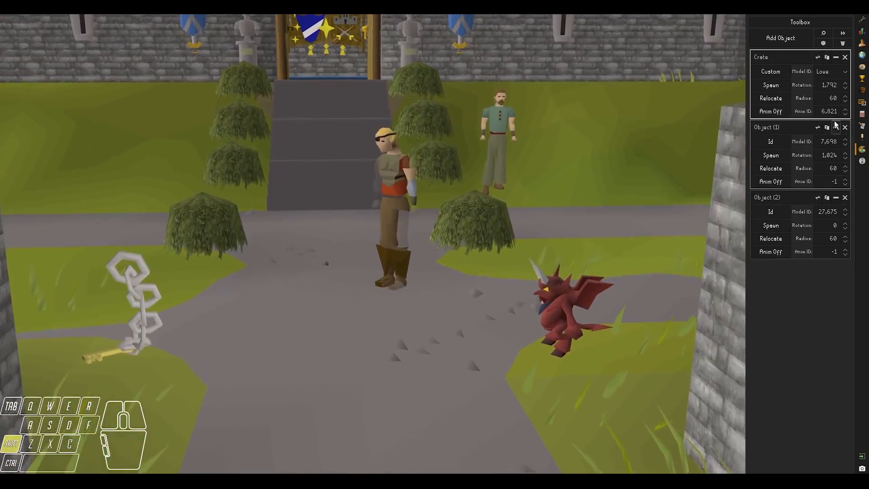
# Step: Set the Crate object's animation ID to 808 and check the character in the scene
pyautogui.moveTo(820, 112); pyautogui.dragTo(848, 120)
pyautogui.write('808')
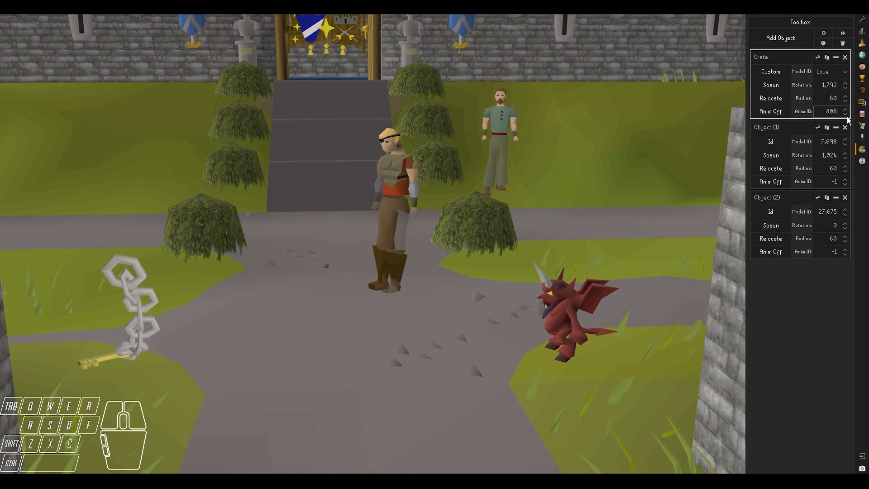
pyautogui.rightClick(563, 256)
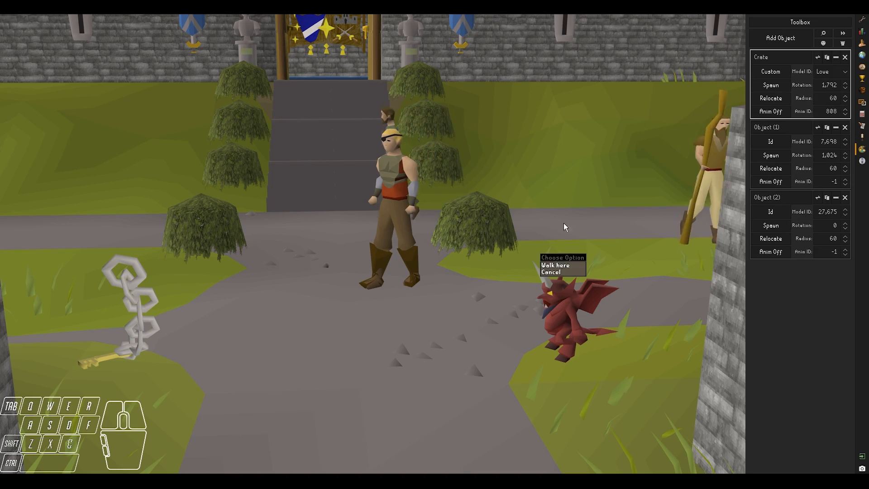
pyautogui.moveTo(563, 223); pyautogui.dragTo(523, 267, button='middle')
pyautogui.press('d')
pyautogui.press('s')
pyautogui.press('s')
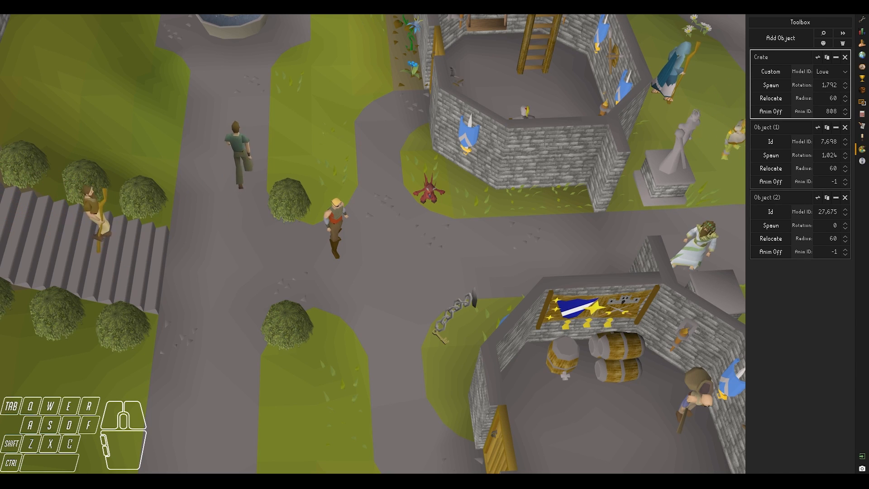
# Step: Switch back to the item database and look up objects by the ID range 100-200
pyautogui.click(467, 439)
pyautogui.click(593, 109)
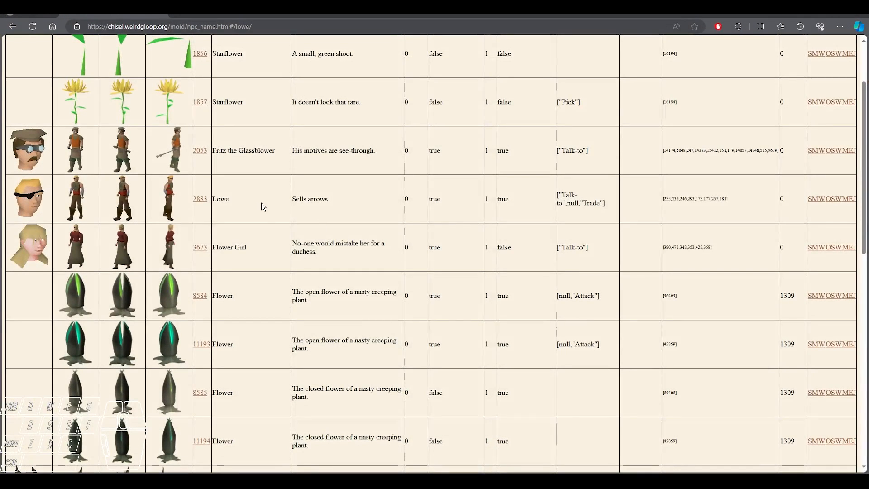
pyautogui.scroll(3, 332, 262)
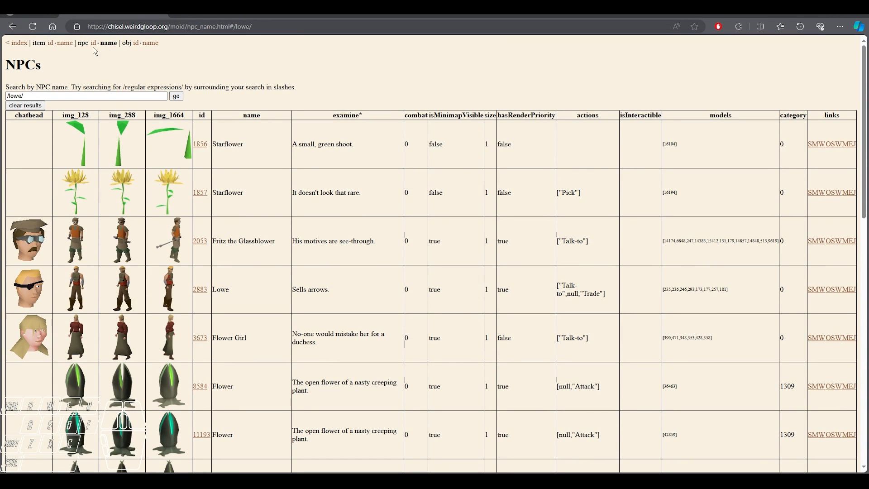
pyautogui.click(136, 43)
pyautogui.click(104, 96)
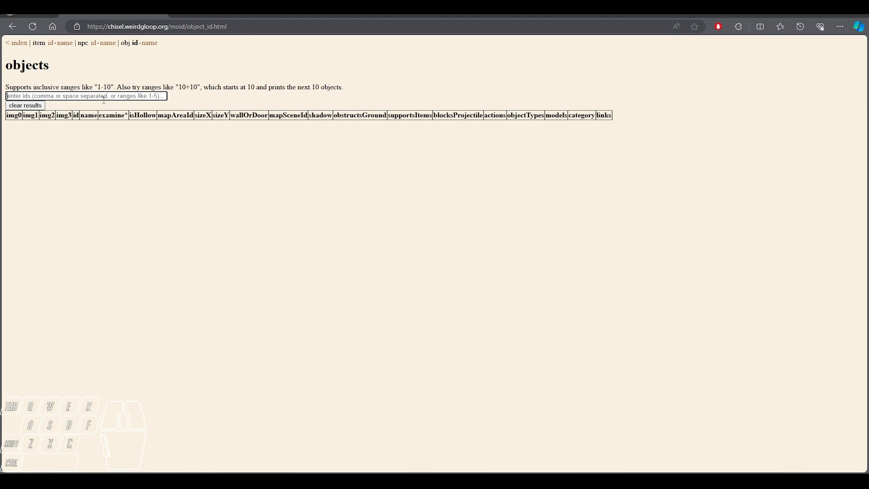
pyautogui.write('100-200')
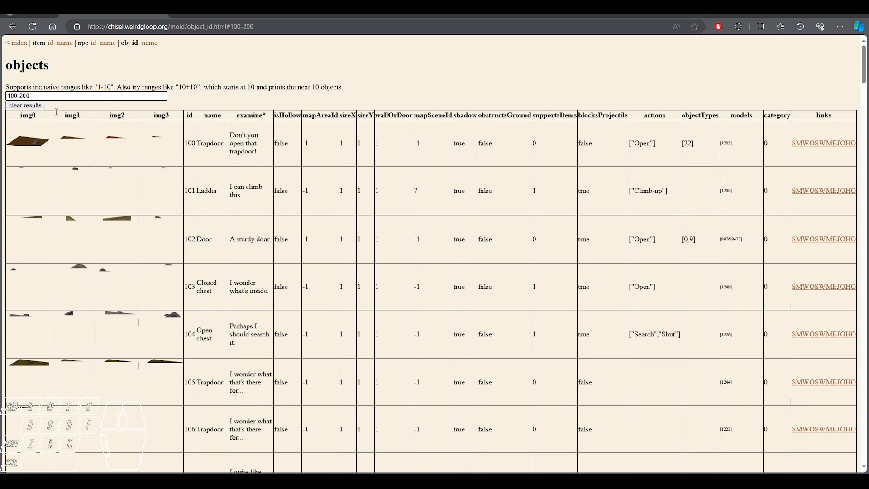
# Step: Browse the object results, highlight the ID of Ladder 195, and review the table's id and models columns
pyautogui.scroll(-12, 319, 206)
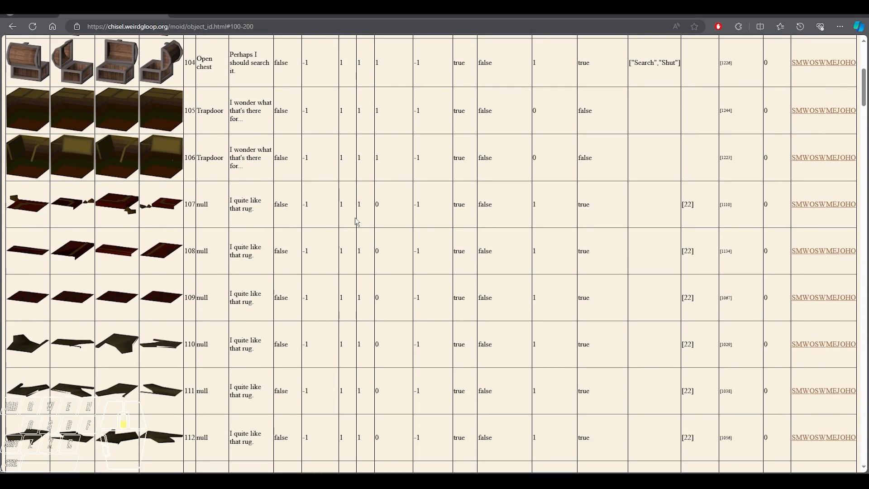
pyautogui.scroll(-18, 357, 222)
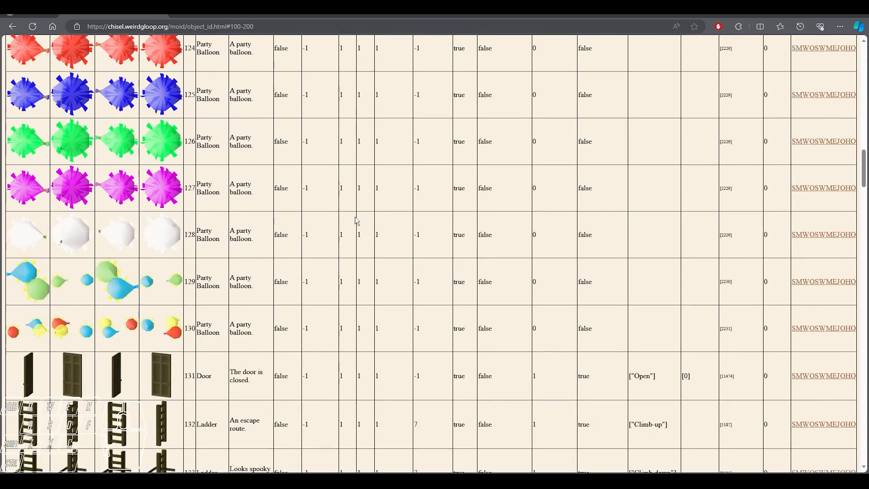
pyautogui.scroll(-16, 357, 220)
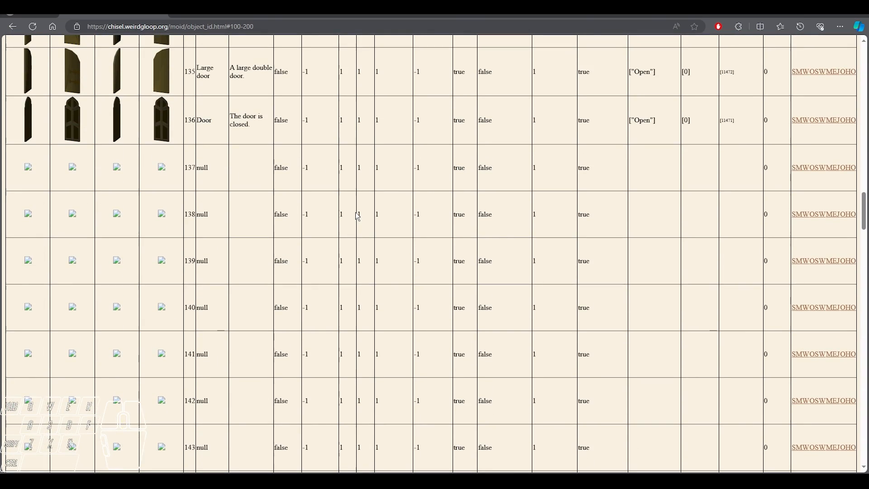
pyautogui.scroll(-6, 356, 216)
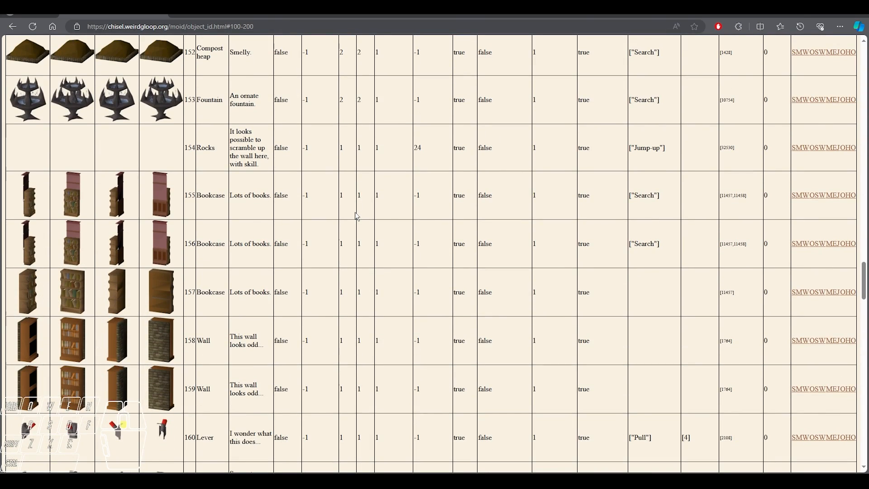
pyautogui.scroll(-7, 356, 216)
pyautogui.scroll(6, 357, 217)
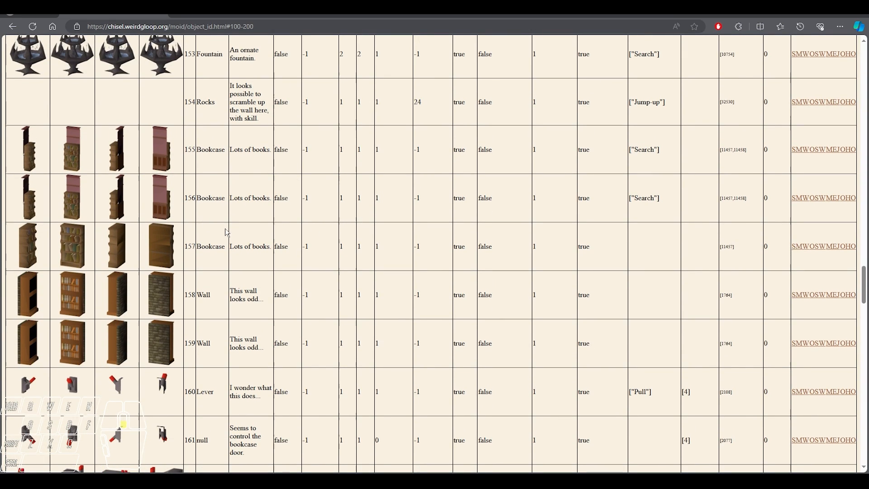
pyautogui.scroll(-13, 217, 213)
pyautogui.scroll(2, 227, 232)
pyautogui.scroll(1, 226, 235)
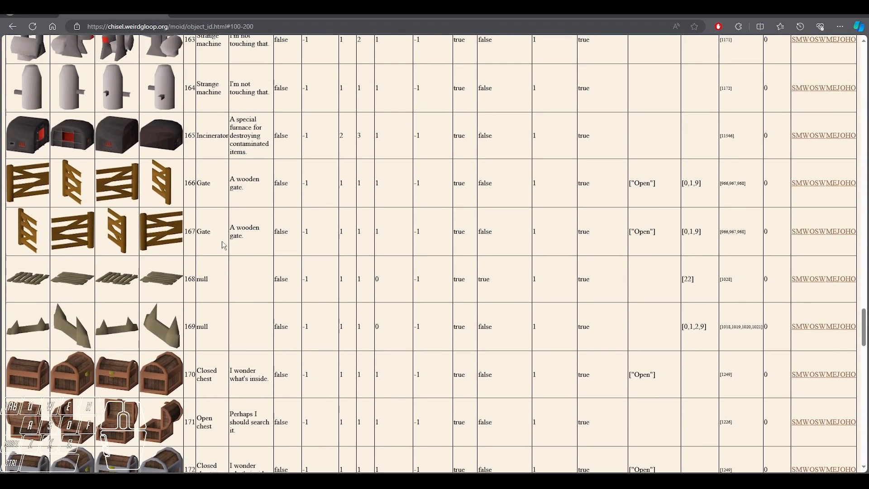
pyautogui.scroll(-20, 208, 340)
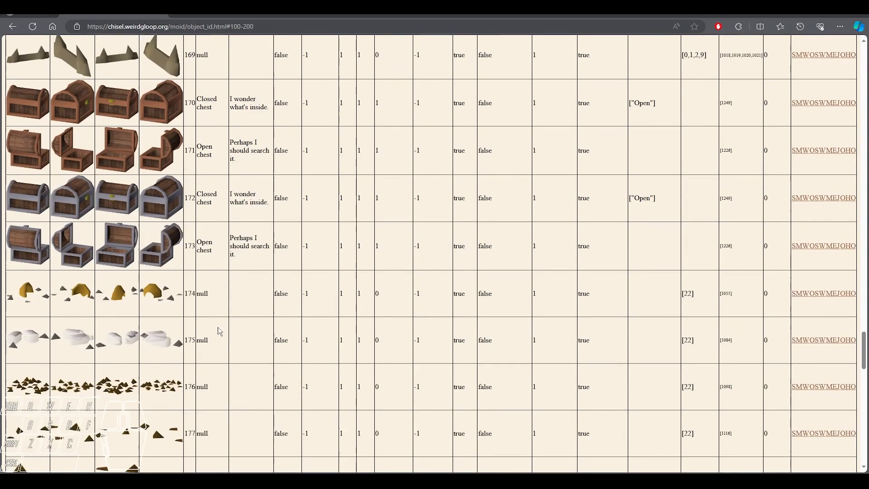
pyautogui.scroll(-2, 222, 324)
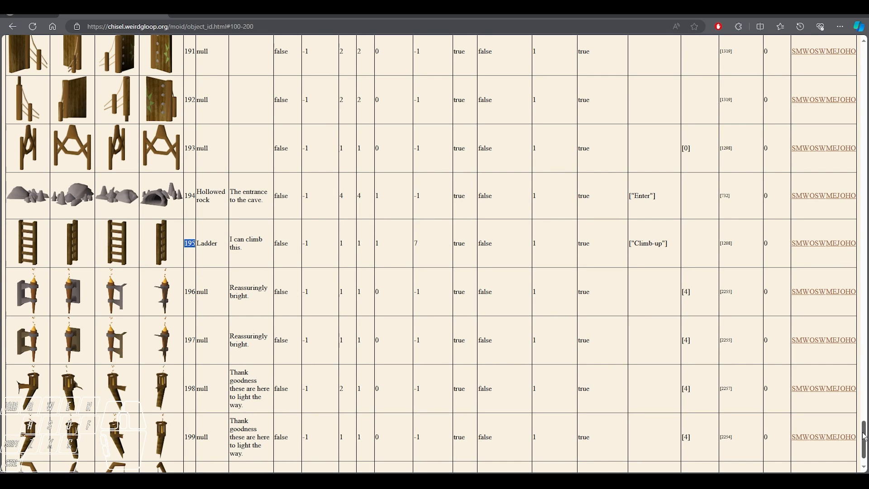
pyautogui.moveTo(865, 436); pyautogui.dragTo(864, 50)
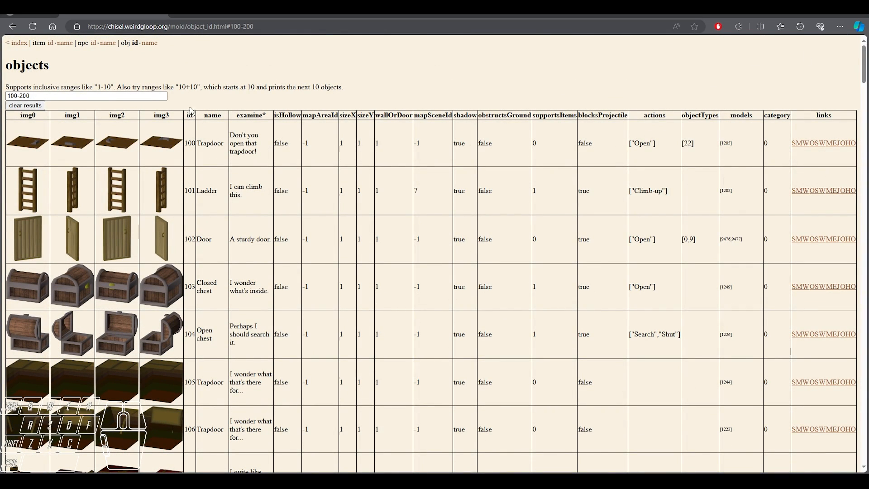
pyautogui.scroll(-2, 543, 181)
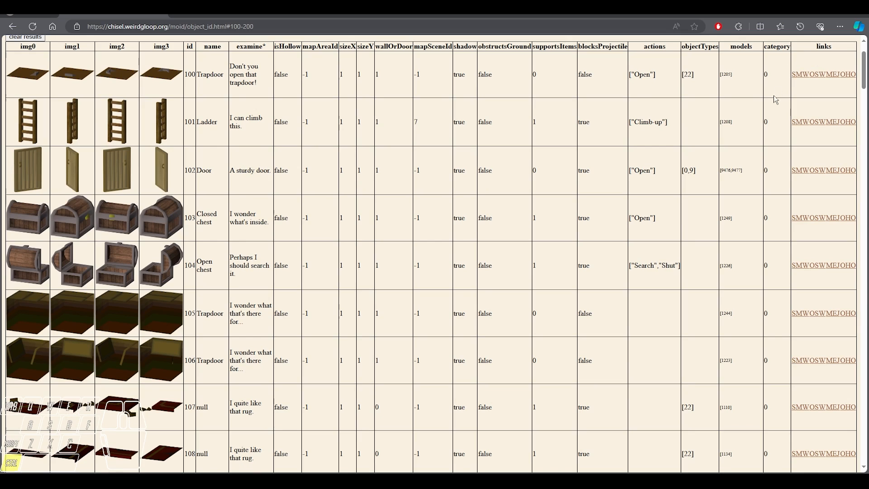
# Step: Return to the Model Organizer and request Object ID 195 as a custom model through the Cache Searcher
pyautogui.click(816, 15)
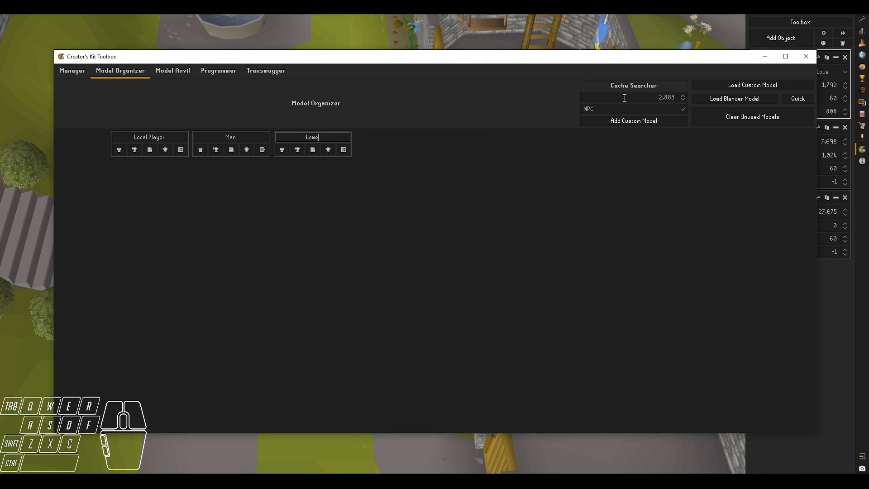
pyautogui.moveTo(625, 97); pyautogui.dragTo(739, 94)
pyautogui.write('195')
pyautogui.moveTo(639, 97); pyautogui.dragTo(728, 98)
pyautogui.write('195')
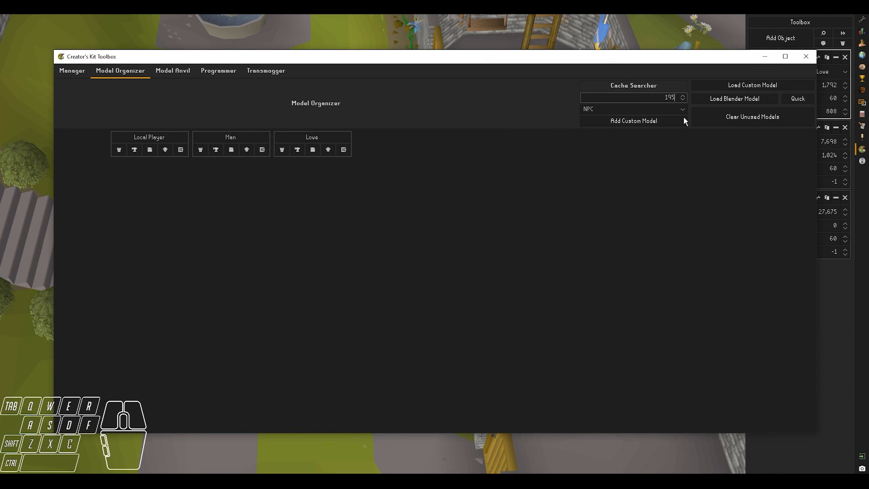
pyautogui.click(643, 109)
pyautogui.click(600, 127)
pyautogui.click(621, 122)
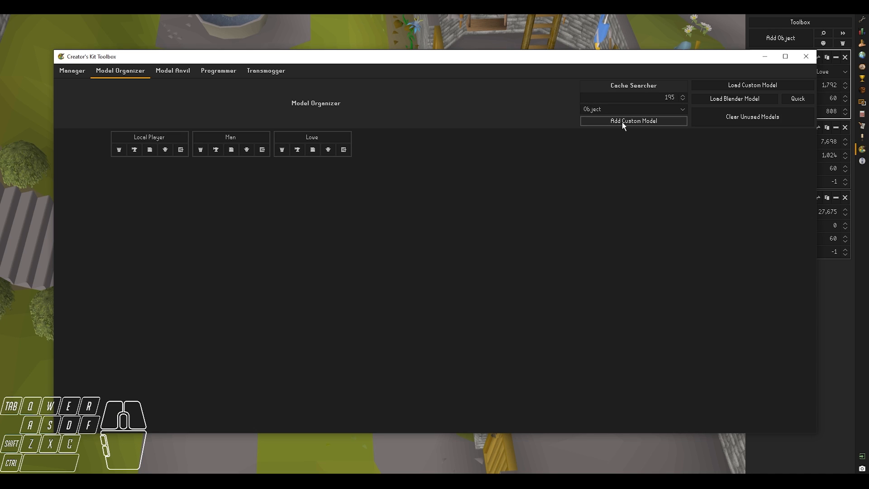
pyautogui.click(580, 7)
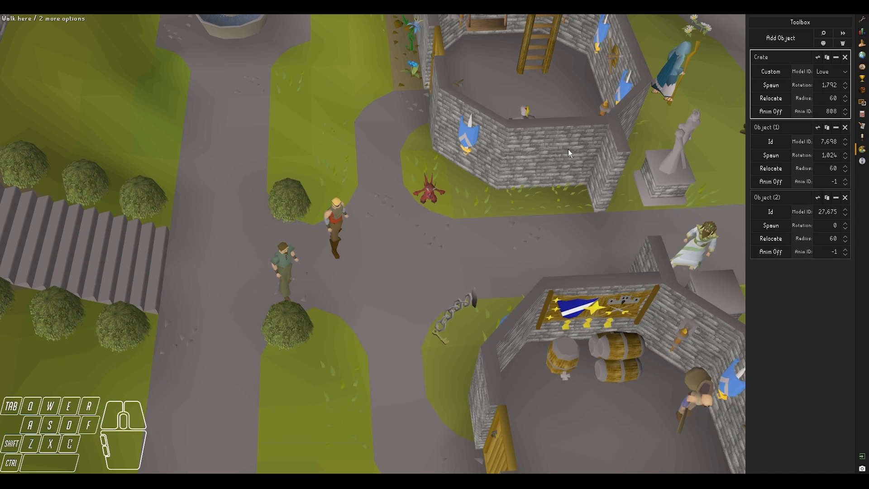
# Step: Assign the Ladder custom model to the Crate object and rotate it to 1,536 in the scene
pyautogui.click(827, 73)
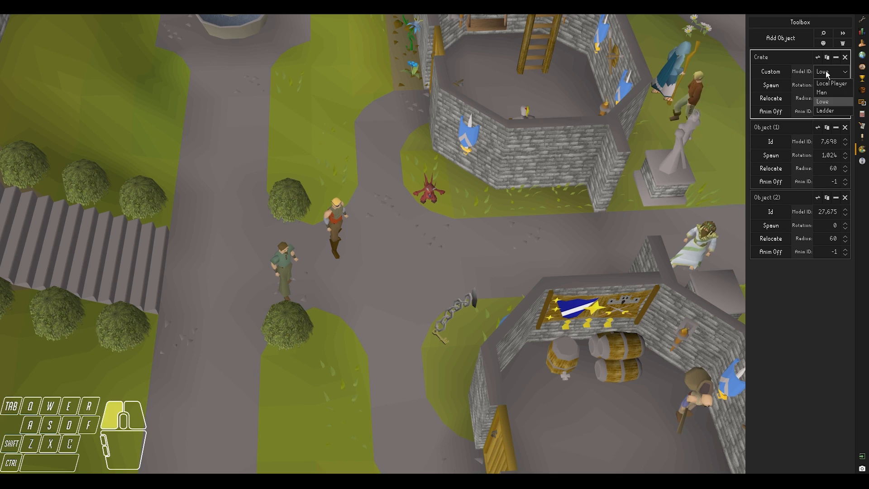
pyautogui.click(829, 111)
pyautogui.moveTo(598, 194); pyautogui.dragTo(477, 192, button='middle')
pyautogui.keyDown('ctrl'); pyautogui.click(373, 260); pyautogui.keyUp('ctrl')
pyautogui.keyDown('ctrl'); pyautogui.moveTo(374, 261); pyautogui.dragTo(393, 323); pyautogui.keyUp('ctrl')
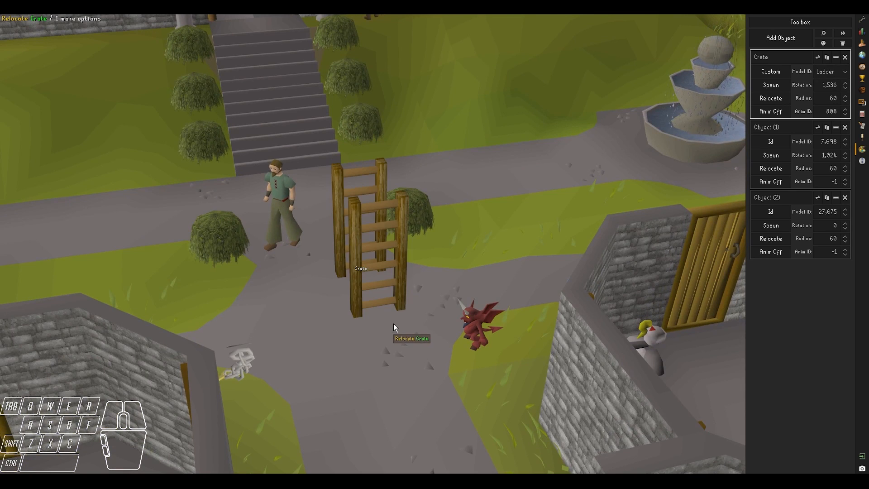
pyautogui.moveTo(419, 327); pyautogui.dragTo(427, 419, button='middle')
# Step: Return to the Creator's Kit Toolbox and set the Cache Searcher's model type to Ground Item
pyautogui.click(412, 481)
pyautogui.click(457, 446)
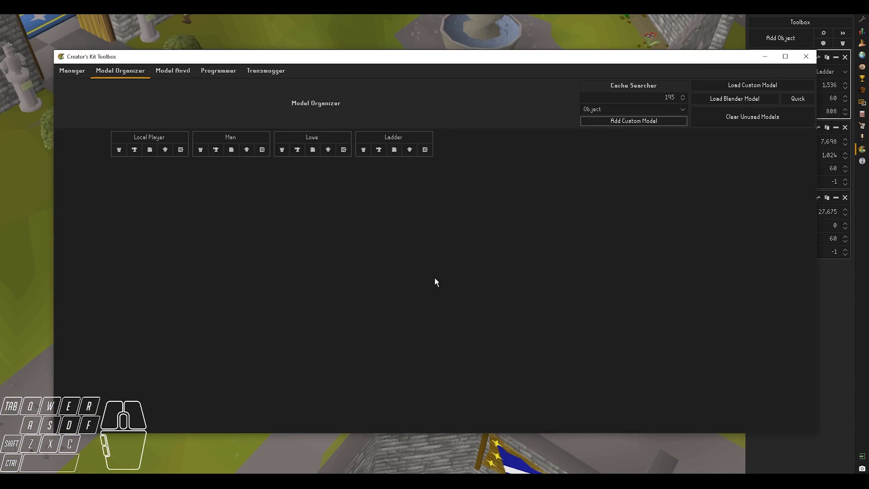
pyautogui.click(601, 108)
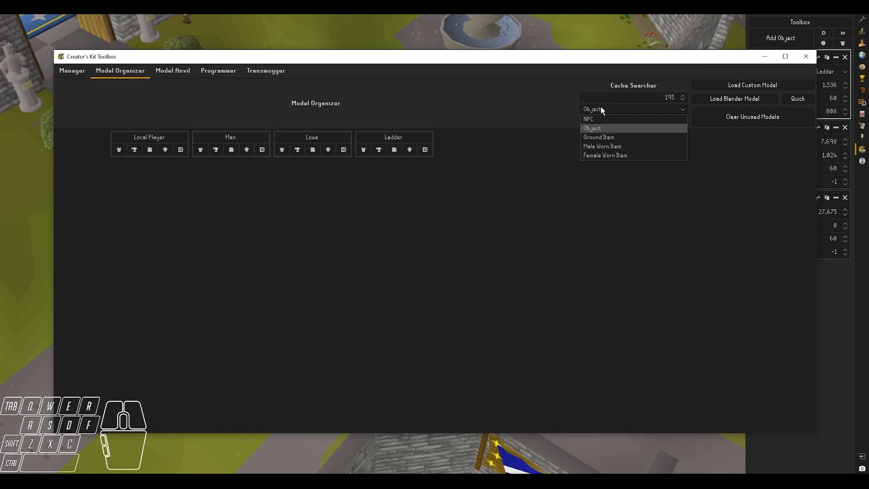
pyautogui.click(606, 137)
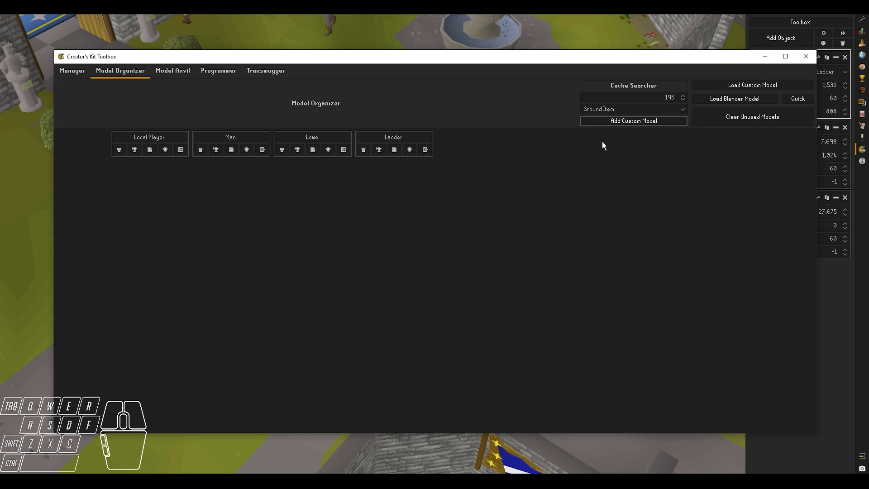
# Step: Switch to the item database, search items by name for "shark", and copy the first result's ID, 385
pyautogui.click(290, 480)
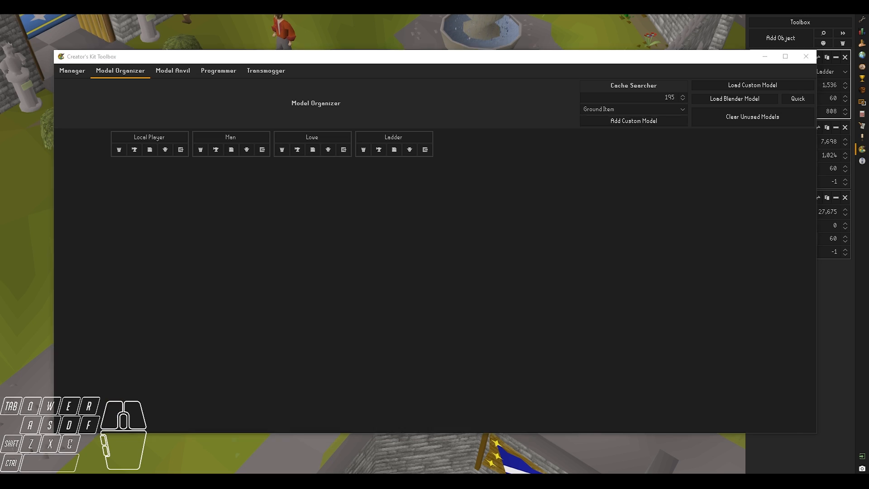
pyautogui.scroll(2, 159, 127)
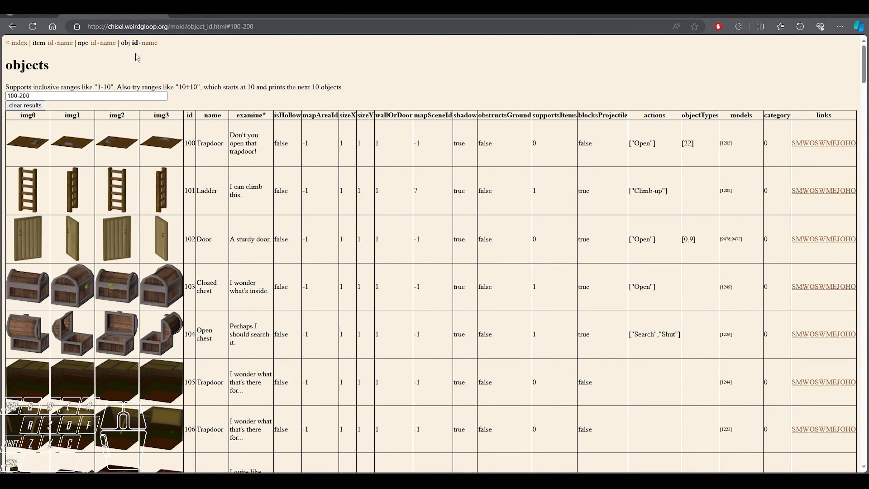
pyautogui.click(64, 43)
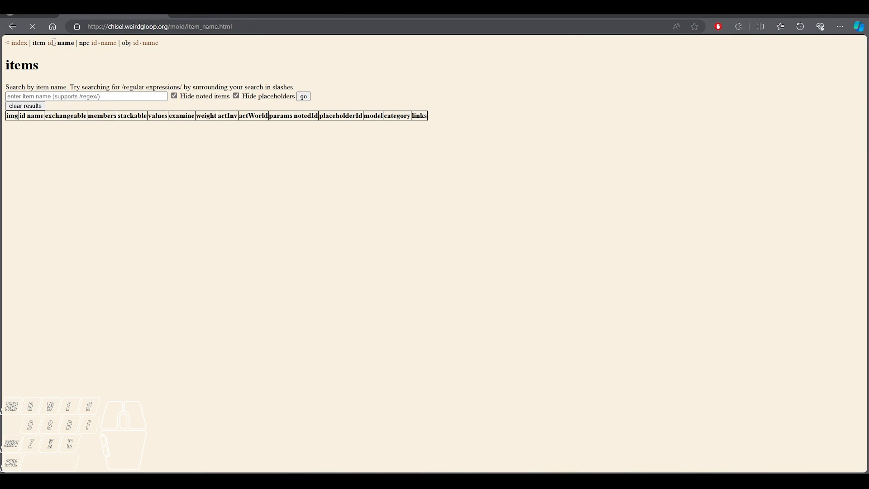
pyautogui.click(81, 97)
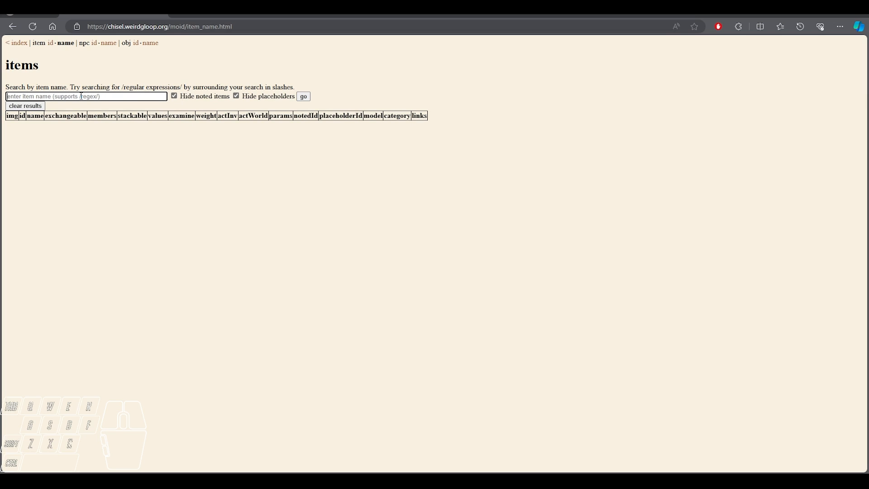
pyautogui.write('shark')
pyautogui.press('Return')
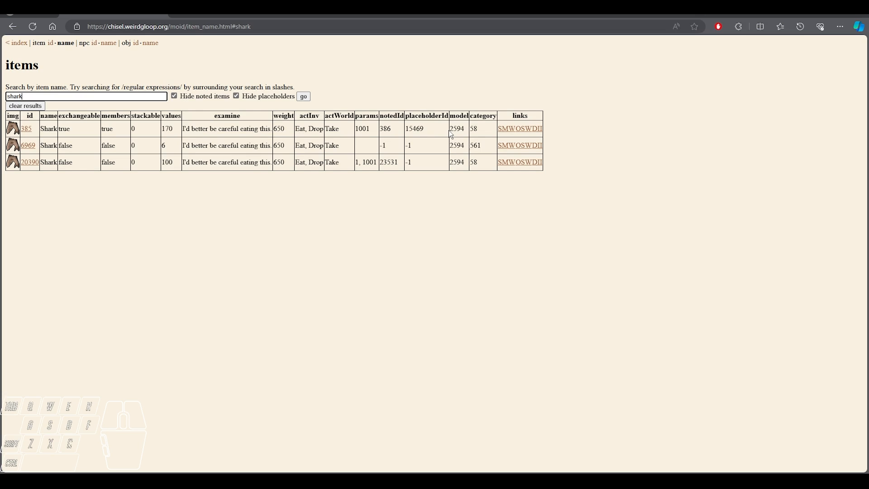
pyautogui.moveTo(450, 133); pyautogui.dragTo(458, 131)
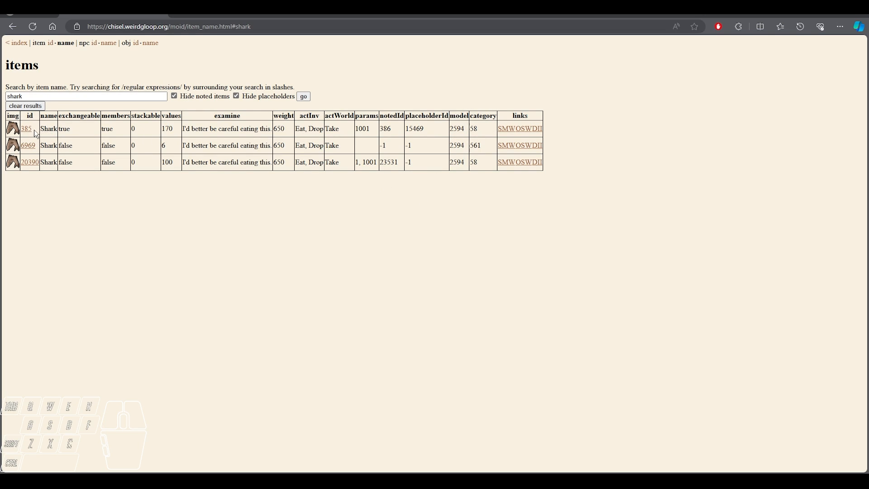
pyautogui.moveTo(34, 129); pyautogui.dragTo(22, 129)
pyautogui.hotkey('ctrl', 'c')
# Step: Back in the Model Organizer, add Ground Item ID 385 as a custom model through the Cache Searcher and minimize the toolbox
pyautogui.click(819, 16)
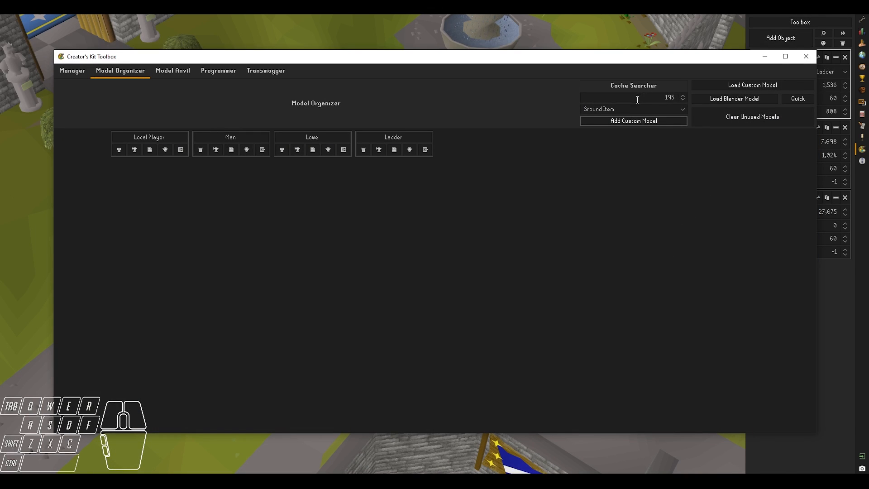
pyautogui.moveTo(638, 99); pyautogui.dragTo(693, 107)
pyautogui.hotkey('ctrl', 'v')
pyautogui.click(662, 121)
pyautogui.click(765, 56)
# Step: Assign the Shark custom model to the Crate object and inspect it in the scene
pyautogui.click(839, 73)
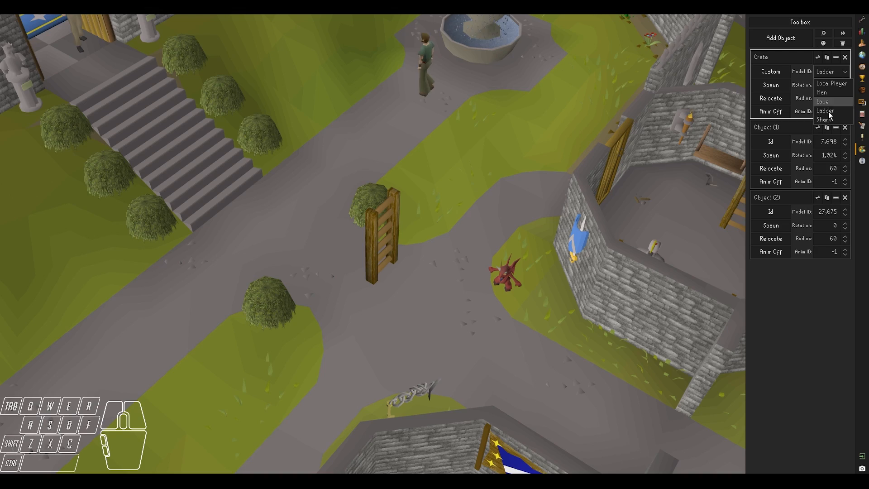
pyautogui.click(828, 122)
pyautogui.moveTo(544, 237); pyautogui.dragTo(612, 223, button='middle')
pyautogui.hotkey('shift', 'w')
pyautogui.hotkey('shift', 's')
pyautogui.hotkey('shift', 'a')
pyautogui.hotkey('shift', 'd')
pyautogui.hotkey('shift', 'w')
pyautogui.hotkey('shift', 's')
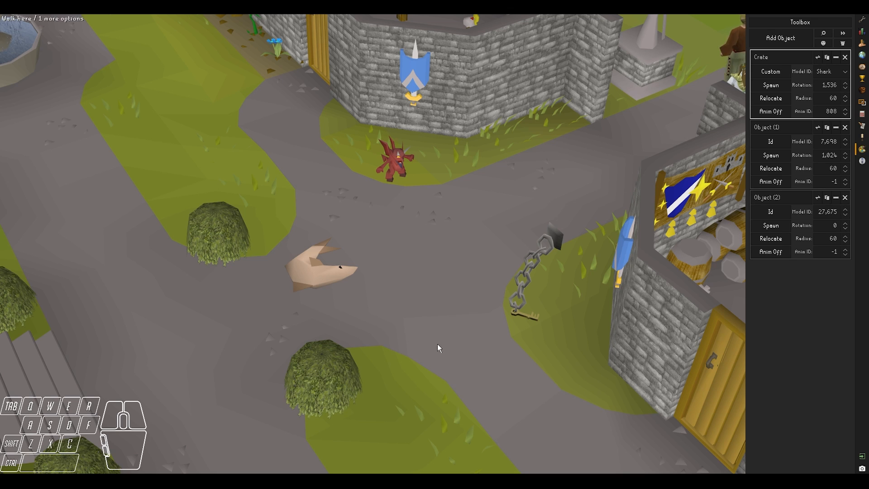
# Step: Open the RuneMonk entity viewer in the browser, search the NPCs for "verz", preview the first Verzik Vitur and show its data
pyautogui.click(254, 480)
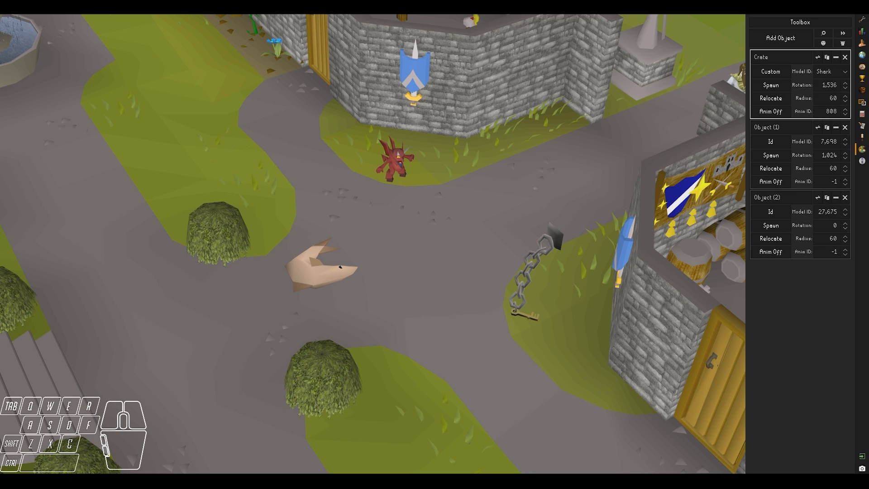
pyautogui.moveTo(868, 9); pyautogui.dragTo(398, 9)
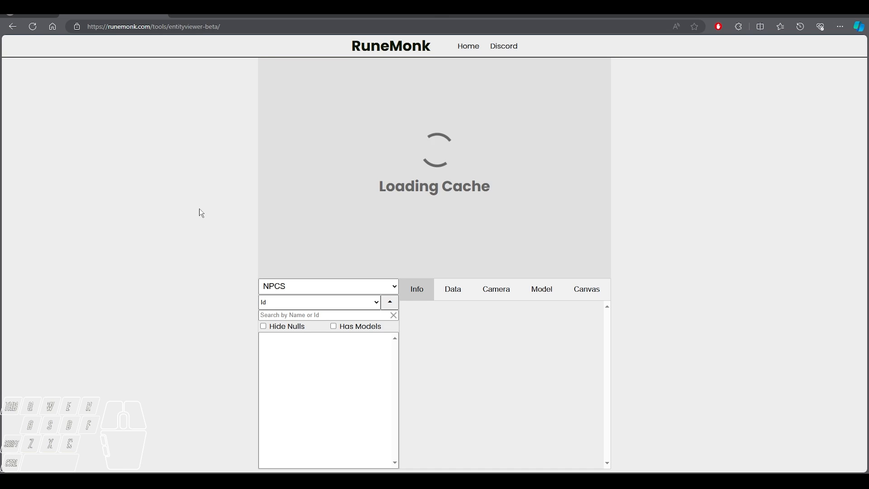
pyautogui.click(302, 289)
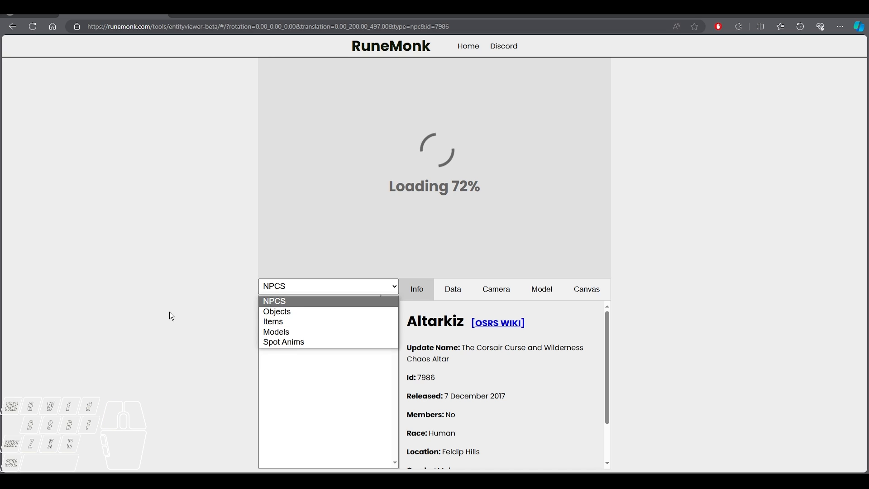
pyautogui.click(203, 303)
pyautogui.click(281, 314)
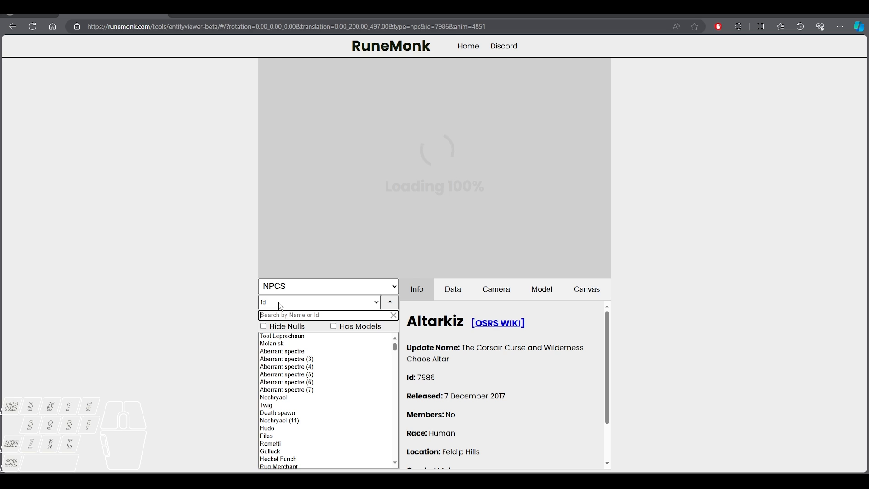
pyautogui.write('verz')
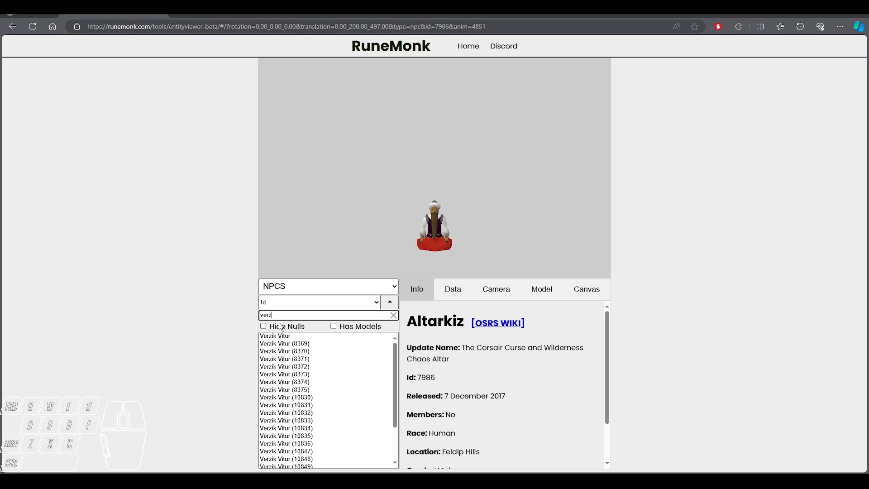
pyautogui.click(284, 339)
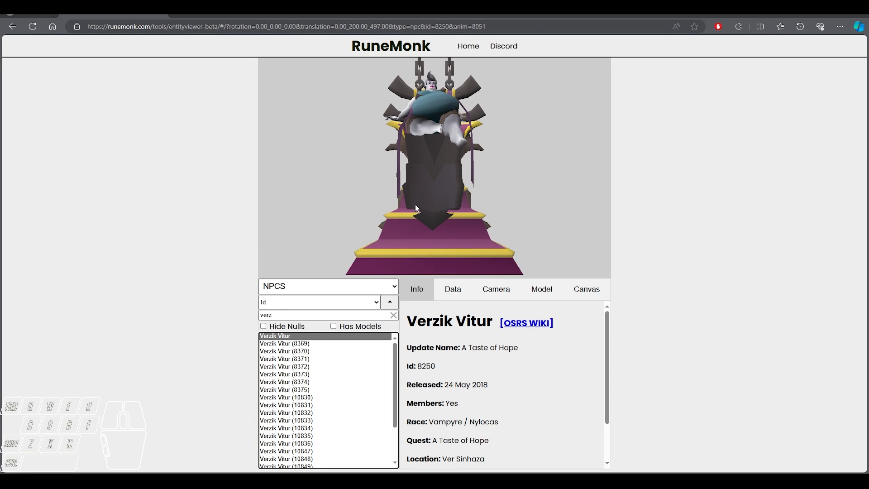
pyautogui.moveTo(441, 198); pyautogui.dragTo(471, 206)
pyautogui.scroll(-6, 441, 199)
pyautogui.click(456, 289)
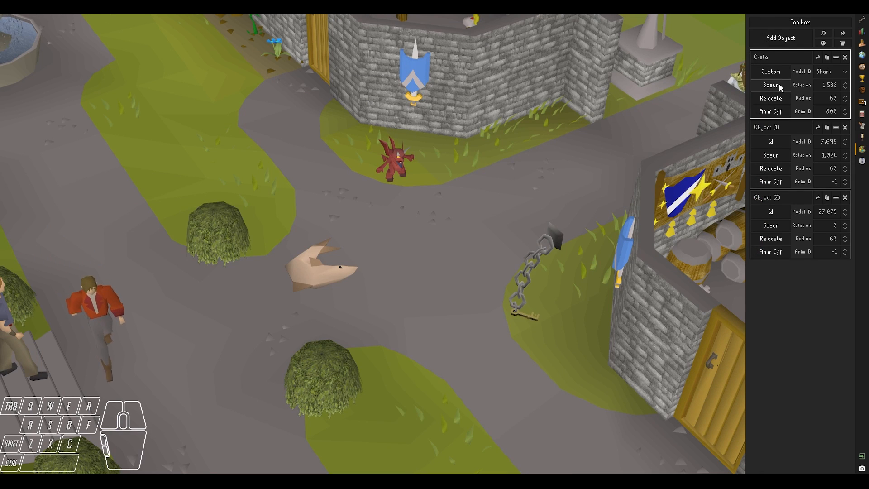
# Step: Back in RuneLite, switch the Crate object to Id mode and set its model ID to 35179
pyautogui.click(772, 73)
pyautogui.moveTo(820, 73); pyautogui.dragTo(861, 75)
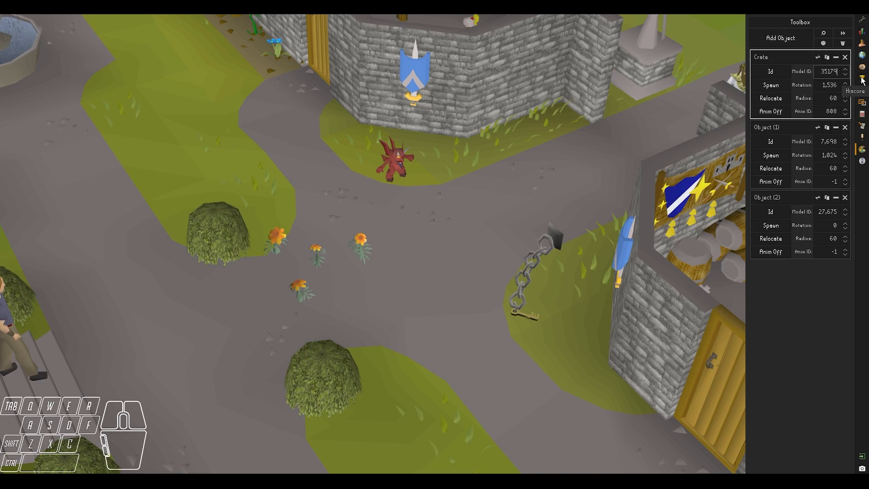
pyautogui.press('Return')
pyautogui.rightClick(539, 133)
pyautogui.scroll(-3, 599, 191)
pyautogui.moveTo(599, 191); pyautogui.dragTo(496, 181, button='middle')
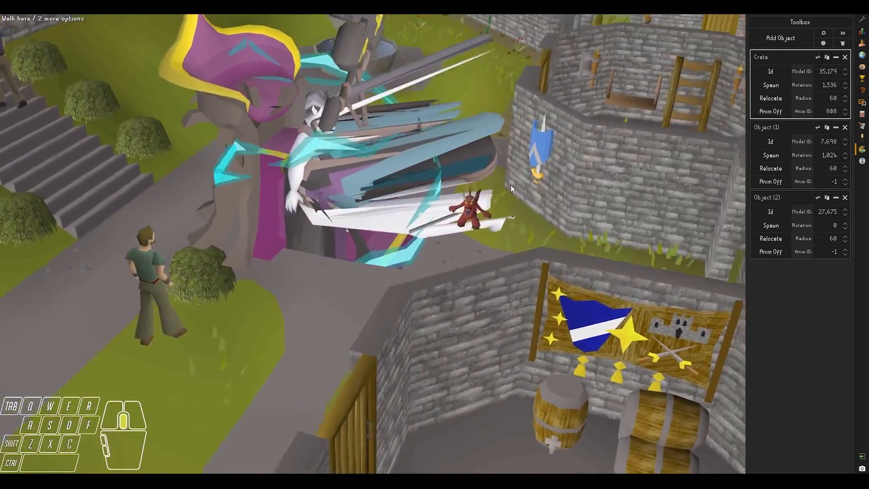
# Step: Get Verzik Vitur's standing animation ID from RuneMonk, set the Crate object's animation ID to 8051, and inspect the animated model
pyautogui.hotkey('alt', 'Tab')
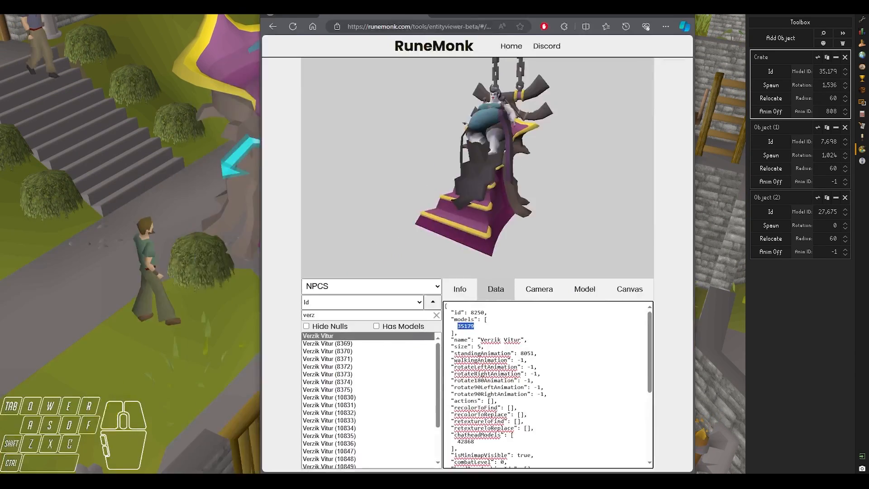
pyautogui.moveTo(480, 6); pyautogui.dragTo(481, 1)
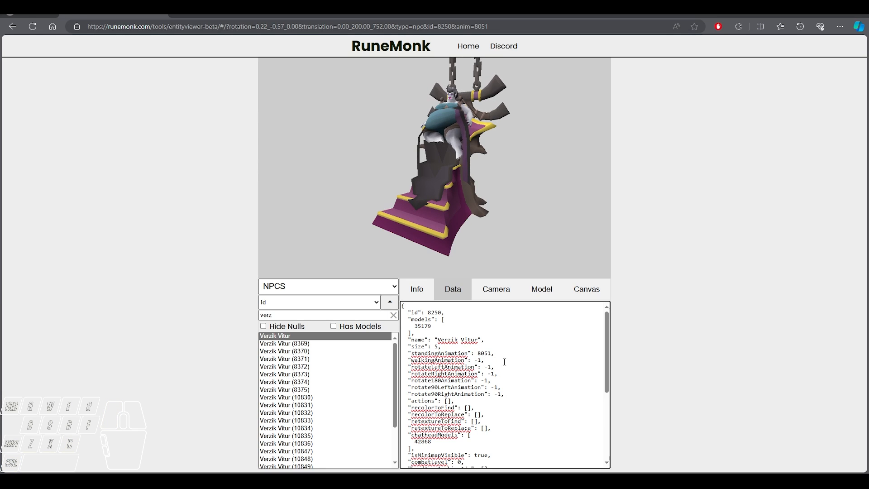
pyautogui.moveTo(470, 9); pyautogui.dragTo(1, 348)
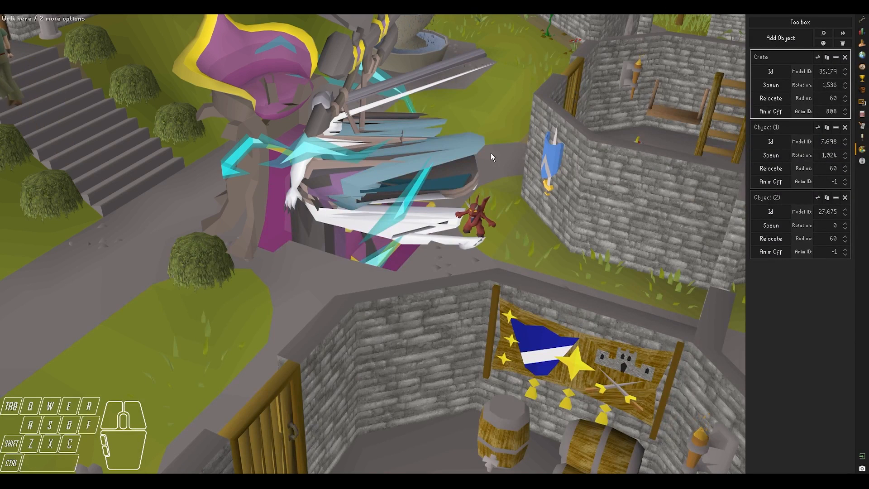
pyautogui.moveTo(822, 111); pyautogui.dragTo(841, 111)
pyautogui.hotkey('ctrl', 'v')
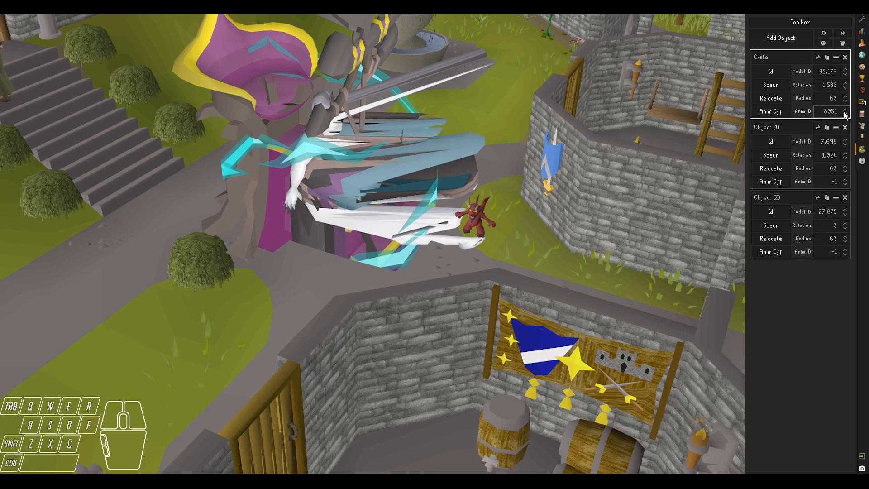
pyautogui.scroll(-5, 476, 235)
pyautogui.moveTo(458, 258); pyautogui.dragTo(414, 263, button='middle')
pyautogui.hotkey('shift', 'w')
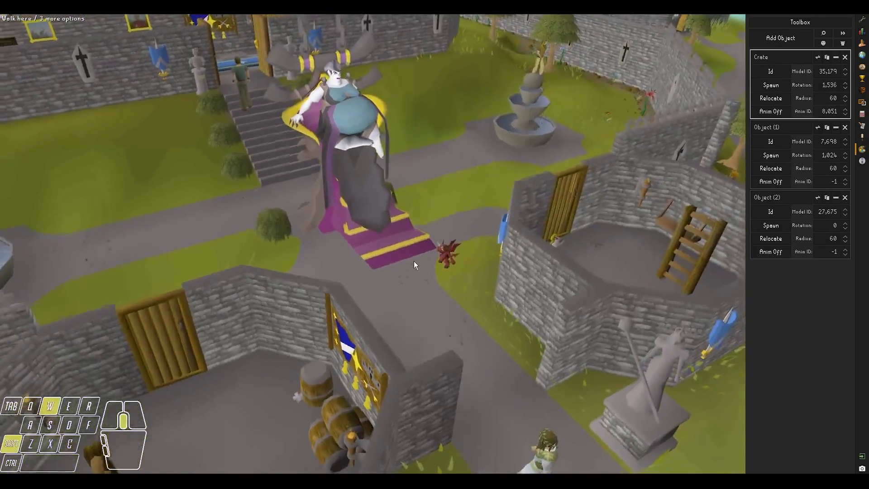
pyautogui.keyDown('shift'); pyautogui.rightClick(417, 254); pyautogui.keyUp('shift')
pyautogui.hotkey('shift', 'd')
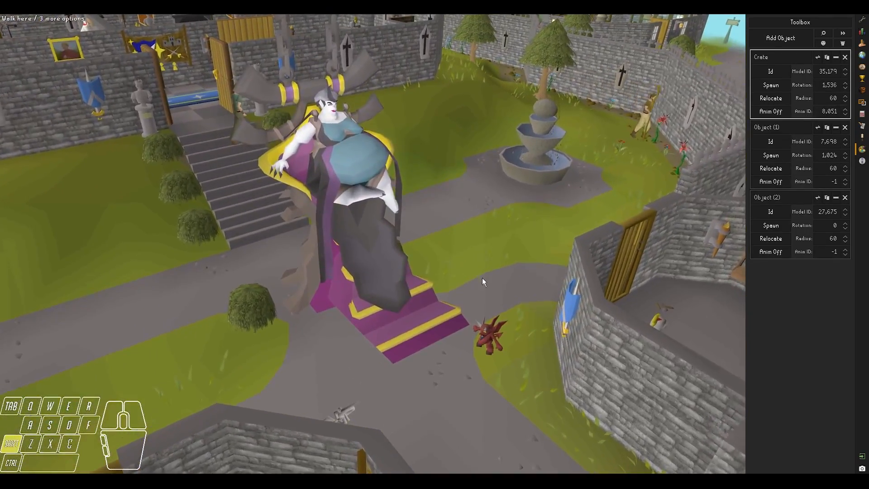
# Step: Add NPC ID 8250 as a custom model through the Model Organizer's Cache Searcher, then return to the scene
pyautogui.moveTo(0, 217); pyautogui.dragTo(367, 167)
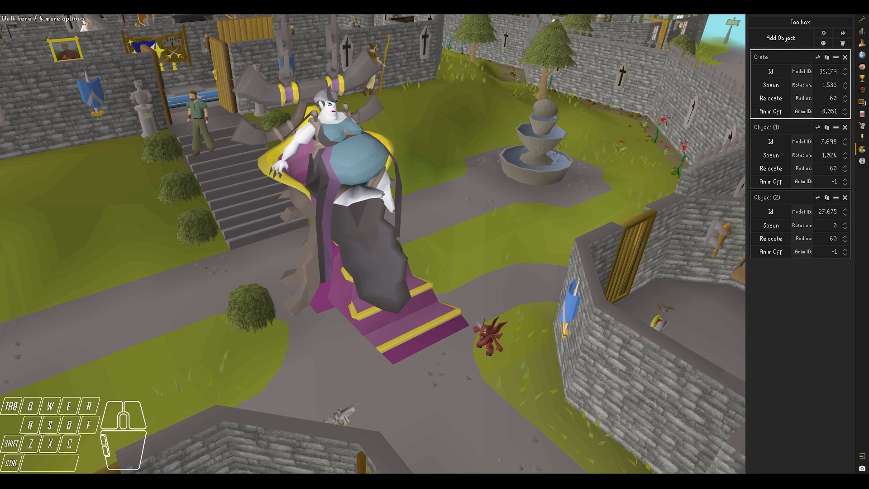
pyautogui.click(411, 481)
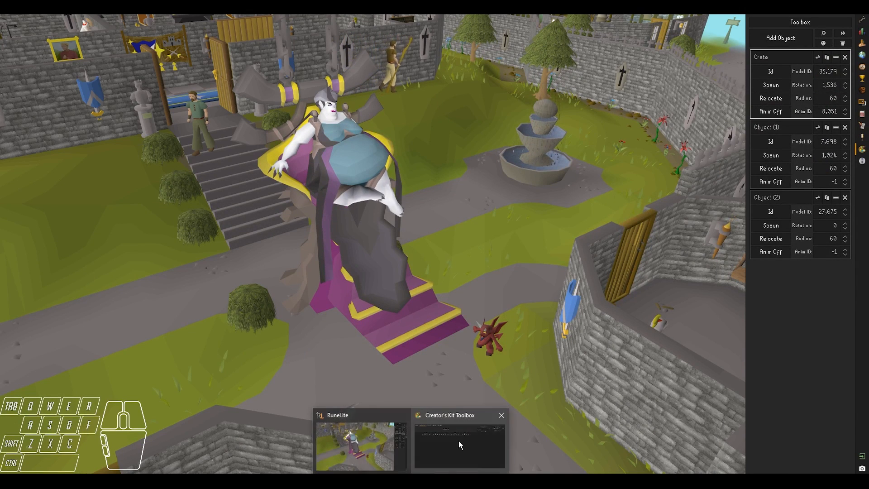
pyautogui.click(459, 444)
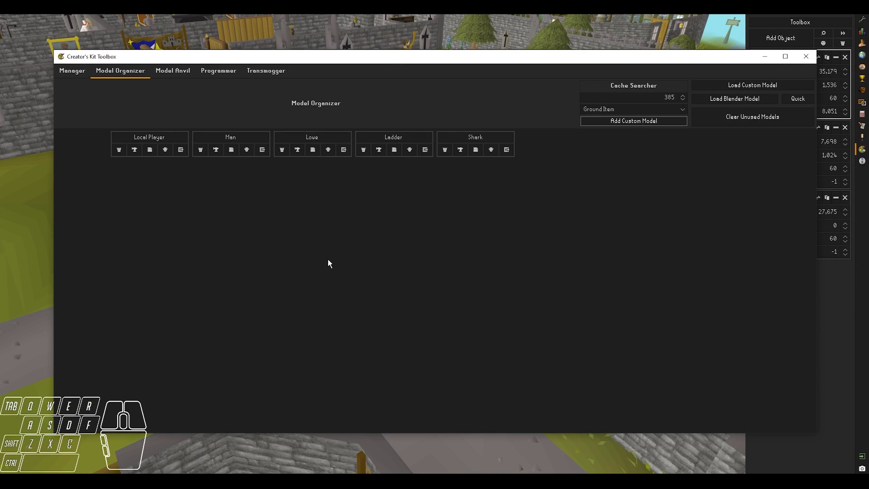
pyautogui.click(664, 113)
pyautogui.click(635, 133)
pyautogui.click(642, 121)
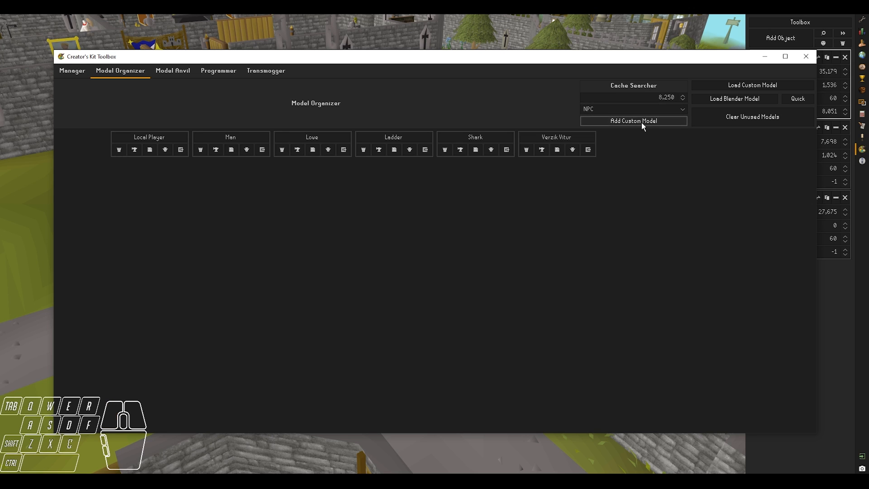
pyautogui.click(633, 7)
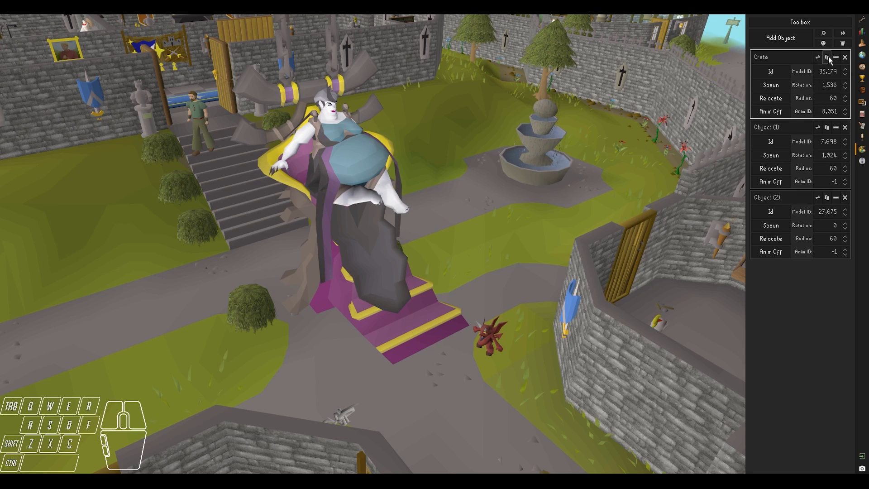
# Step: Switch the Crate object to the Verzik Vitur custom model and inspect it in the scene
pyautogui.click(771, 72)
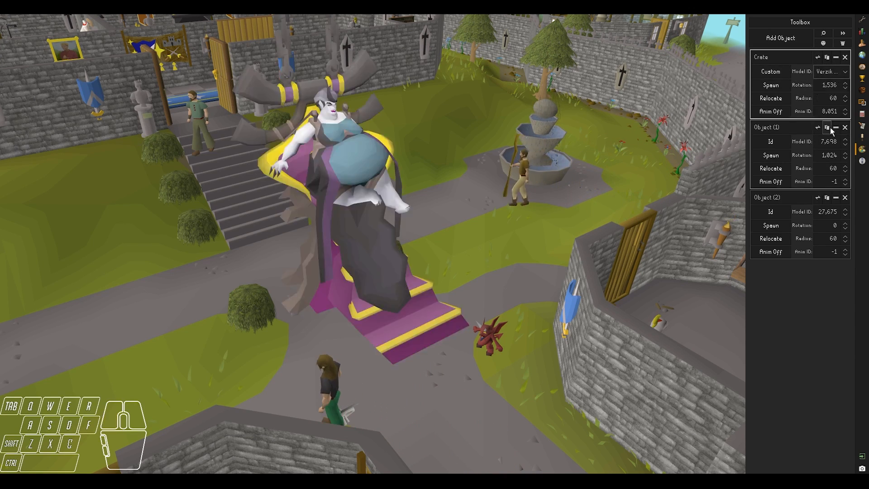
pyautogui.moveTo(514, 252)
pyautogui.mouseDown(button='middle')
pyautogui.moveTo(489, 254)
pyautogui.moveTo(514, 254)
pyautogui.moveTo(502, 263)
pyautogui.moveTo(507, 244)
pyautogui.mouseUp(button='middle')
pyautogui.press('a')
pyautogui.press('s')
pyautogui.hotkey('shift', 'w')
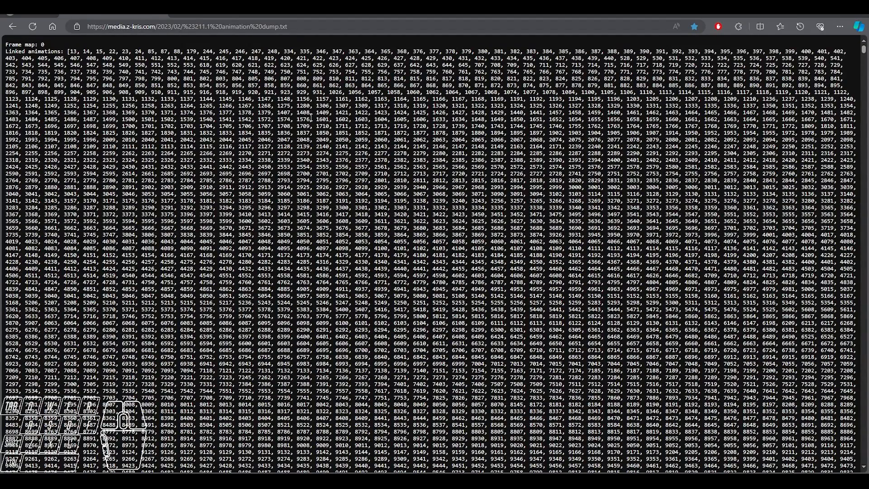
# Step: Search the animation dump for "verzik" and go to the next match to find the animation IDs linked to Verzik Vitur
pyautogui.hotkey('ctrl', 'f')
pyautogui.write('verzik')
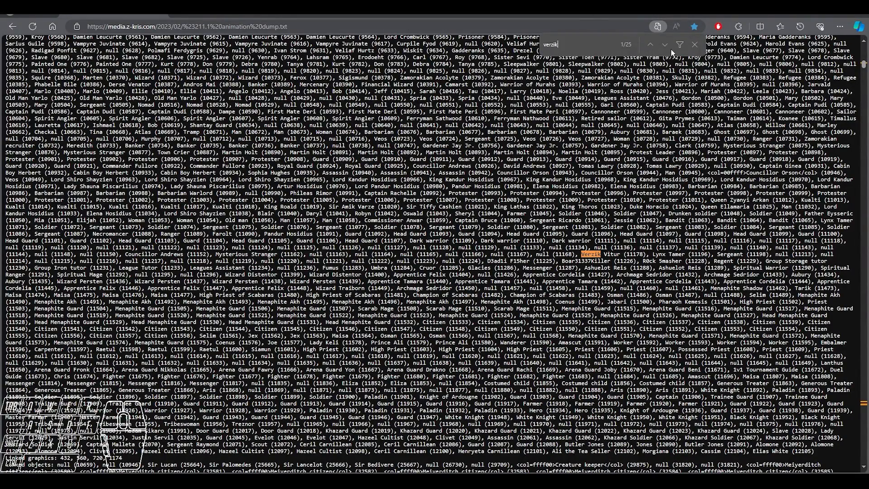
pyautogui.click(665, 45)
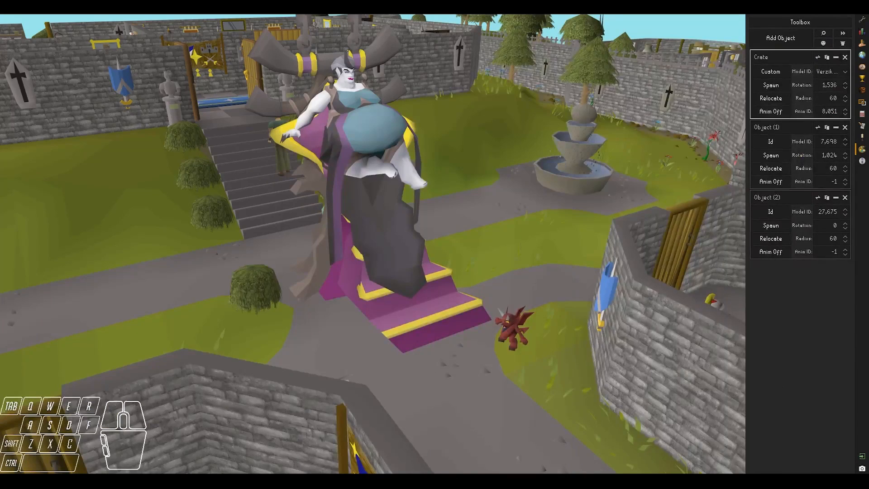
# Step: In the game's toolbox, set the Crate object's animation ID to 8107 and raise it to 8110
pyautogui.click(816, 110)
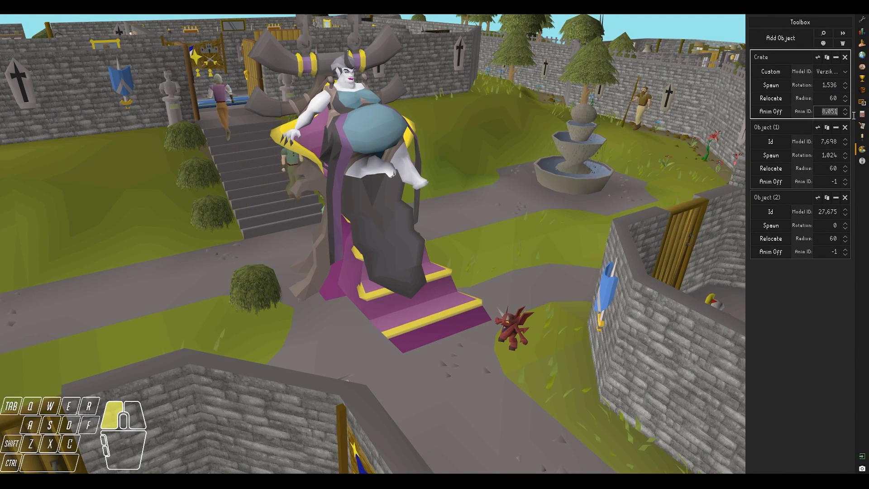
pyautogui.write('8107')
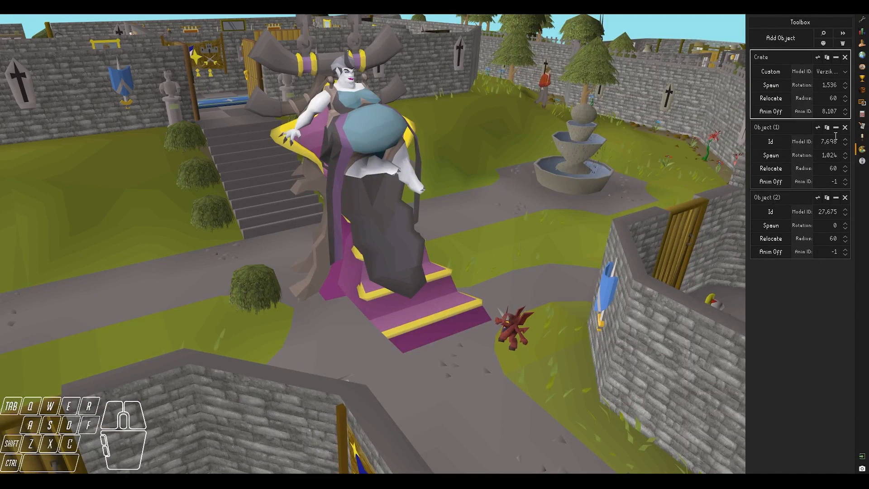
pyautogui.scroll(2, 829, 111)
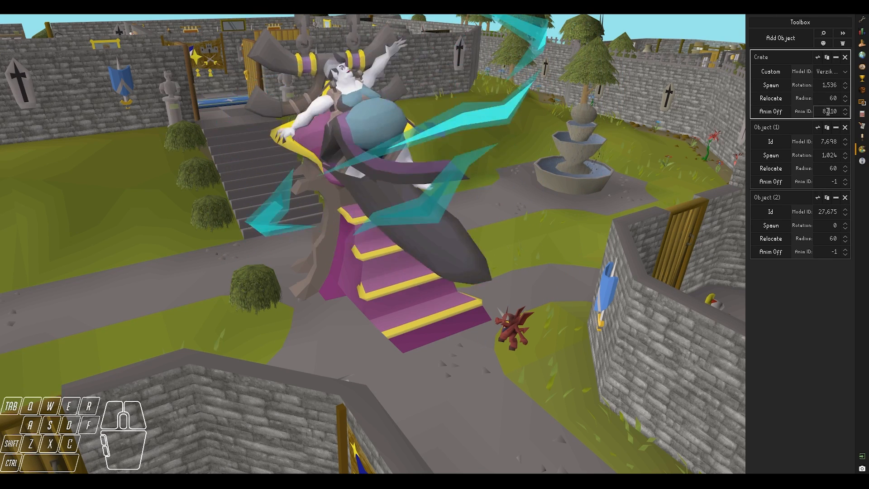
# Step: Switch to the browser's animation dump, close the text search and return to the game
pyautogui.moveTo(492, 154); pyautogui.dragTo(534, 15)
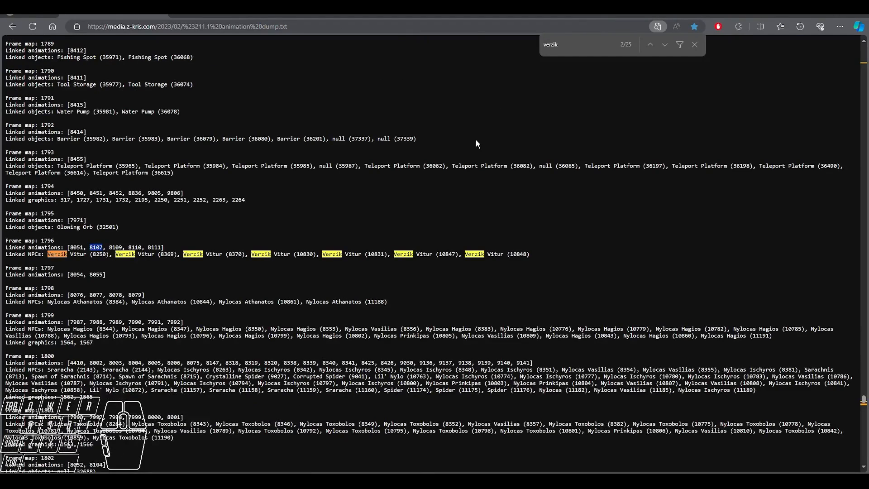
pyautogui.click(698, 43)
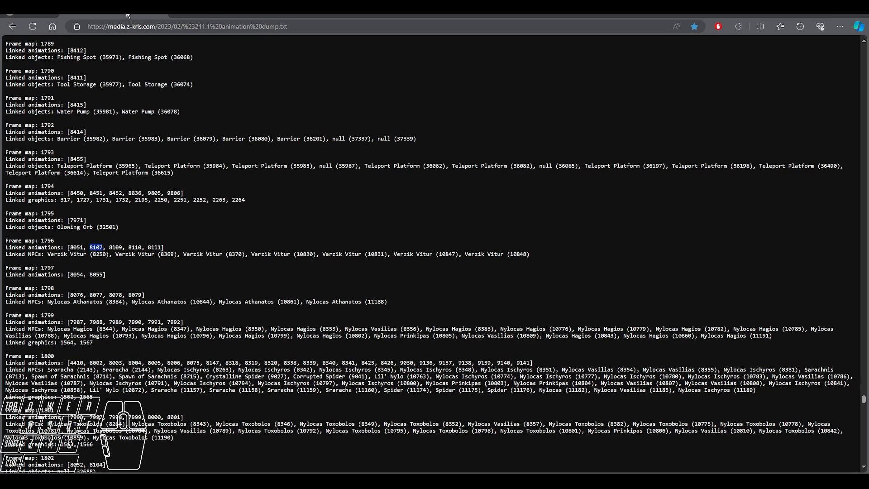
pyautogui.moveTo(129, 13); pyautogui.dragTo(0, 90)
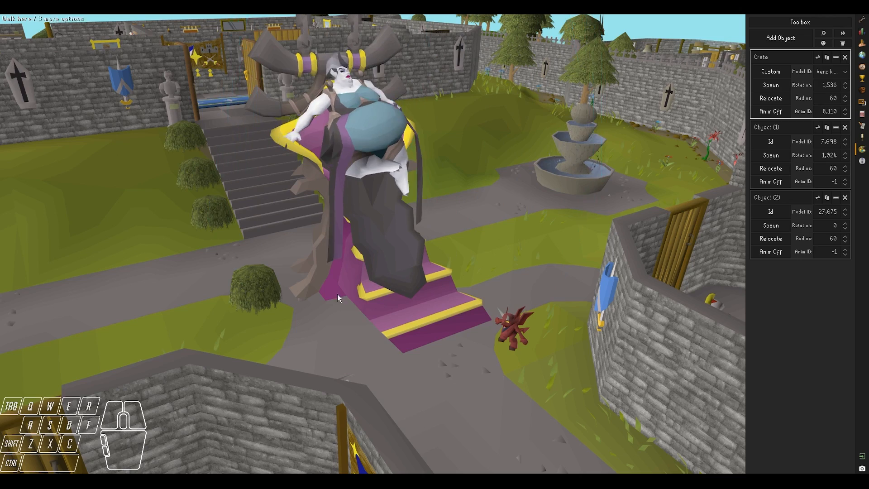
# Step: Increase the radius of the Crate object with the Verzik model to 201
pyautogui.scroll(3, 394, 315)
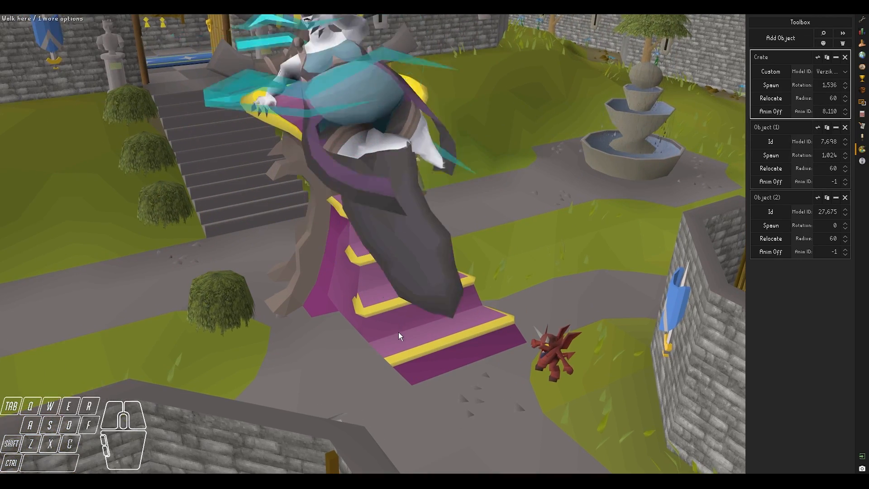
pyautogui.keyDown('shift'); pyautogui.moveTo(398, 332); pyautogui.dragTo(449, 324, button='middle'); pyautogui.keyUp('shift')
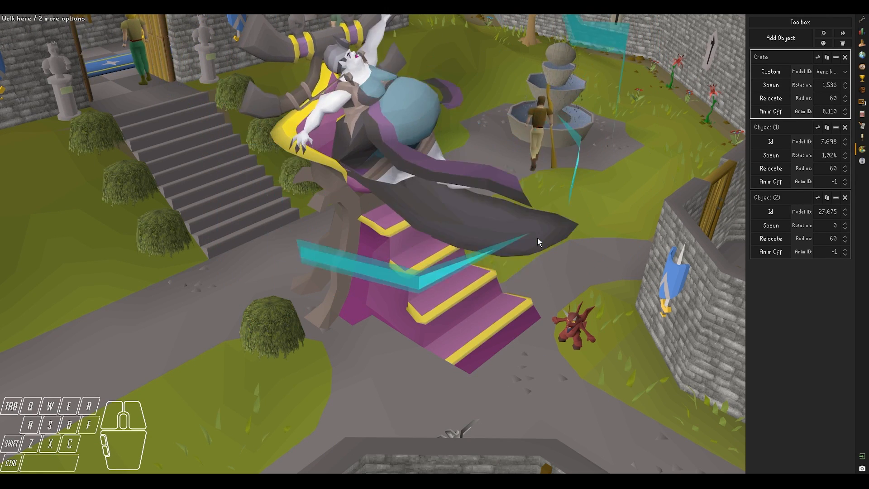
pyautogui.moveTo(520, 238); pyautogui.dragTo(326, 288, button='middle')
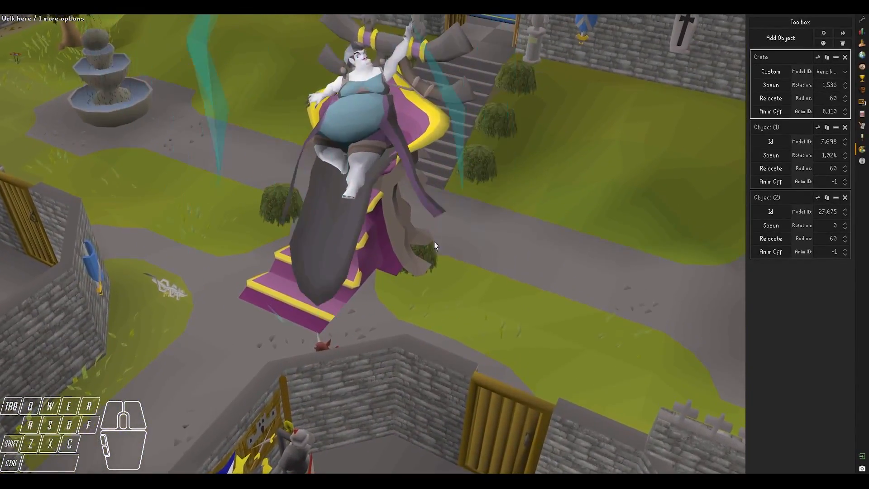
pyautogui.click(845, 100)
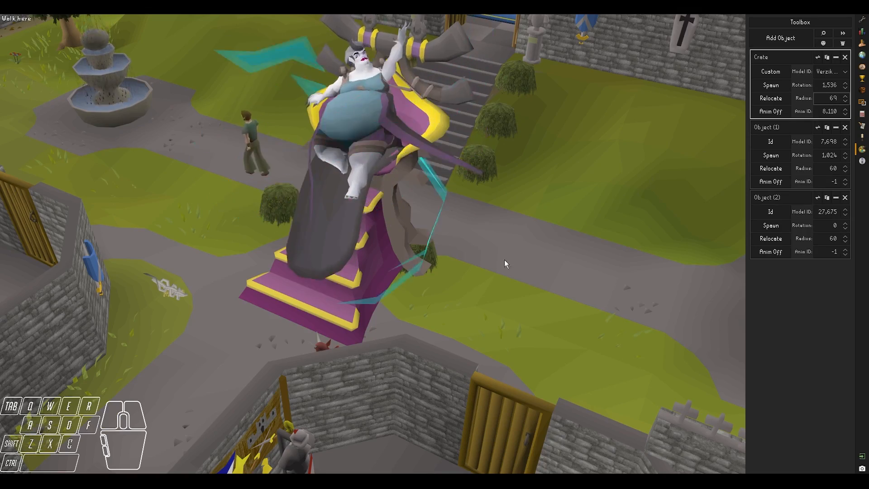
pyautogui.moveTo(411, 221); pyautogui.dragTo(387, 241, button='middle')
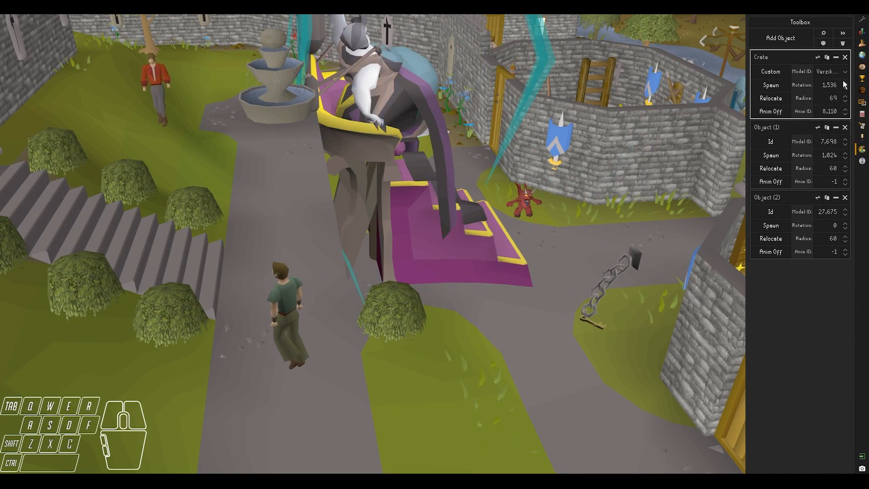
pyautogui.click(845, 100)
pyautogui.click(844, 96)
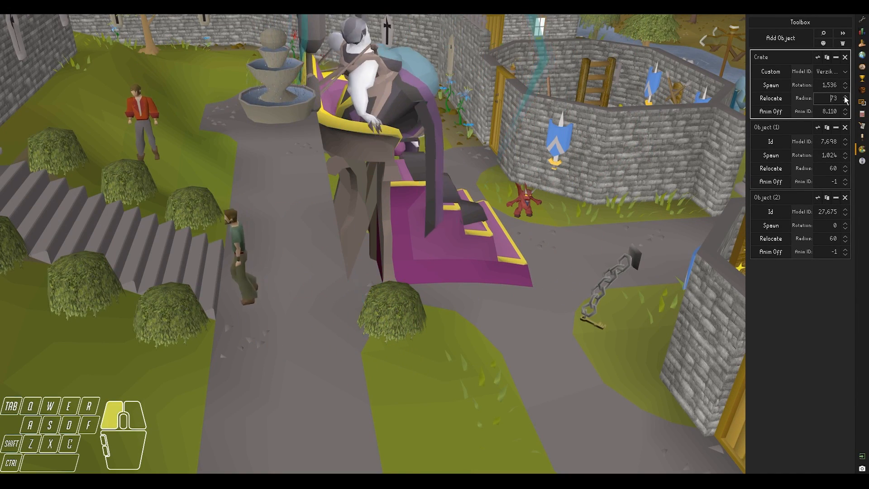
pyautogui.click(844, 97)
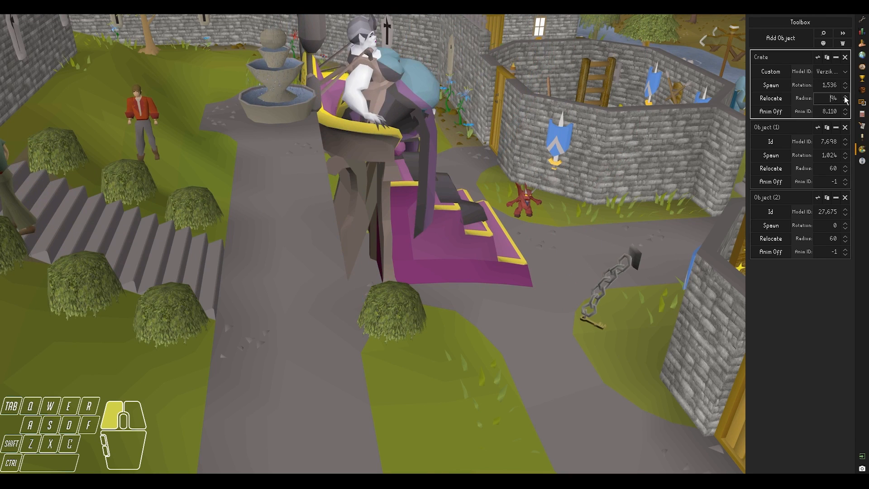
pyautogui.click(844, 97)
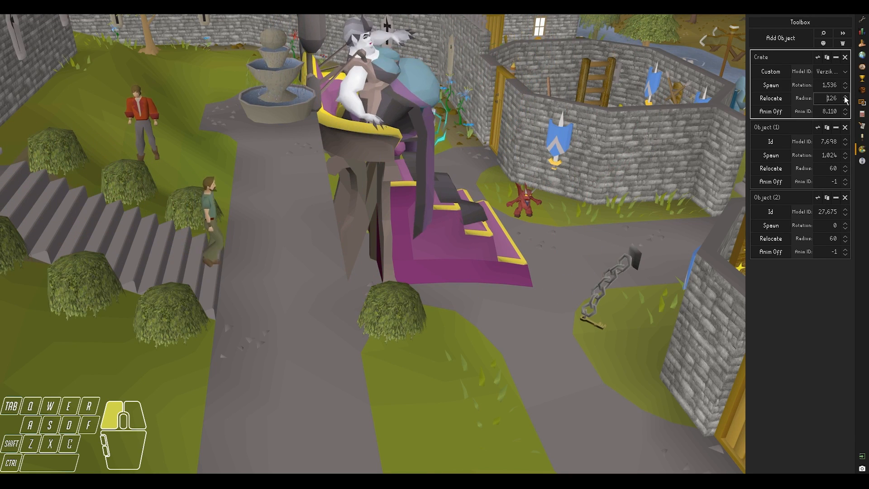
pyautogui.click(845, 97)
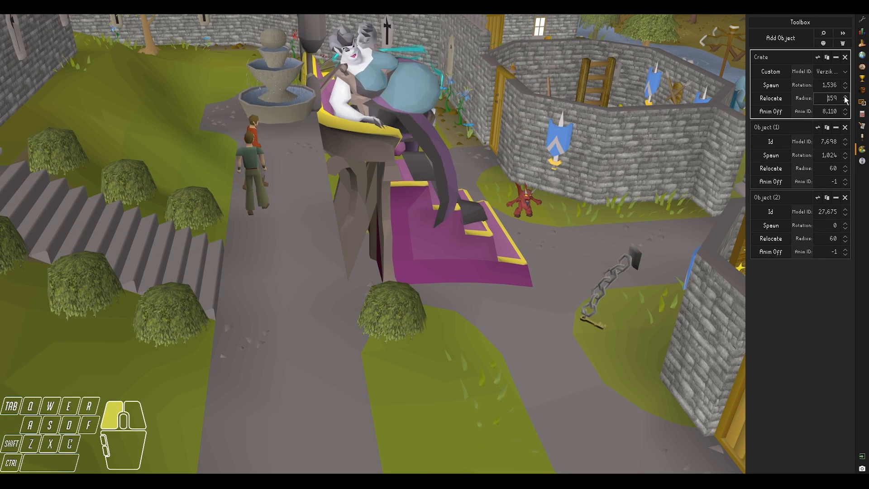
pyautogui.click(845, 97)
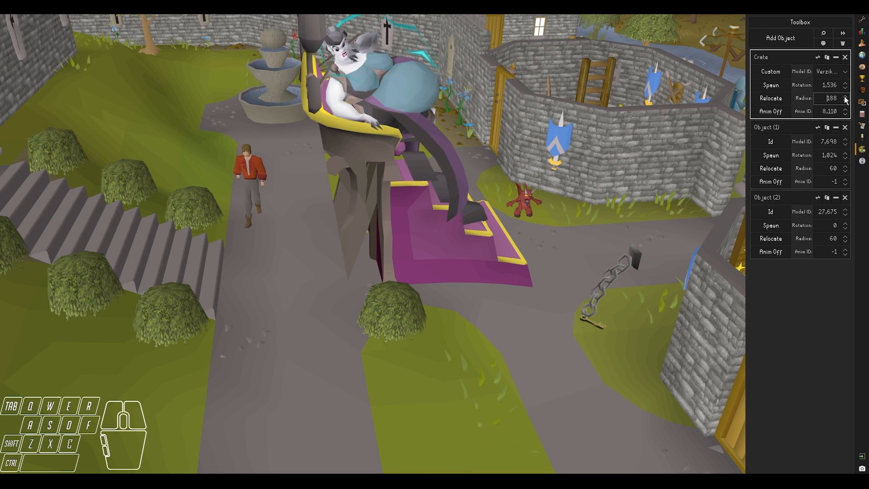
pyautogui.click(846, 97)
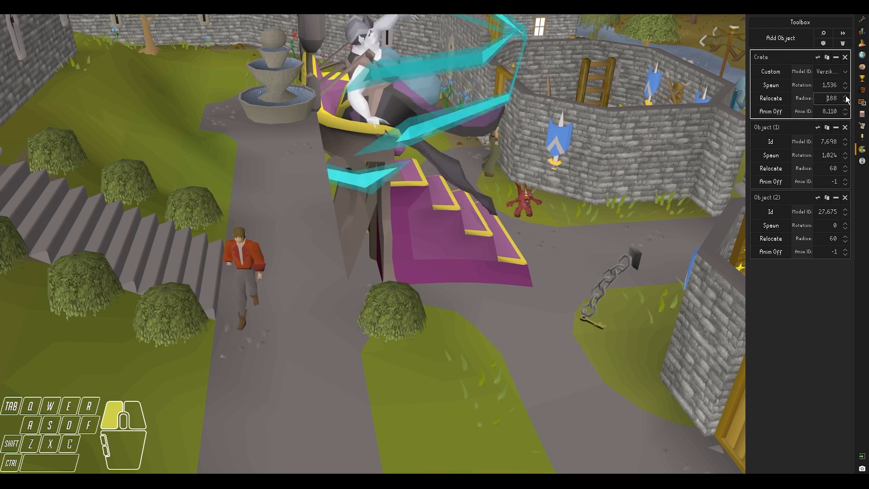
# Step: Inspect the animated Verzik model from several sides for clipping at the enlarged radius
pyautogui.rightClick(490, 231)
pyautogui.moveTo(446, 230); pyautogui.dragTo(530, 283, button='middle')
pyautogui.moveTo(381, 278); pyautogui.dragTo(539, 281, button='middle')
pyautogui.moveTo(494, 263); pyautogui.dragTo(292, 178, button='middle')
pyautogui.press('w')
pyautogui.hotkey('shift', 'd')
pyautogui.keyDown('shift'); pyautogui.moveTo(416, 202); pyautogui.dragTo(452, 234, button='middle'); pyautogui.keyUp('shift')
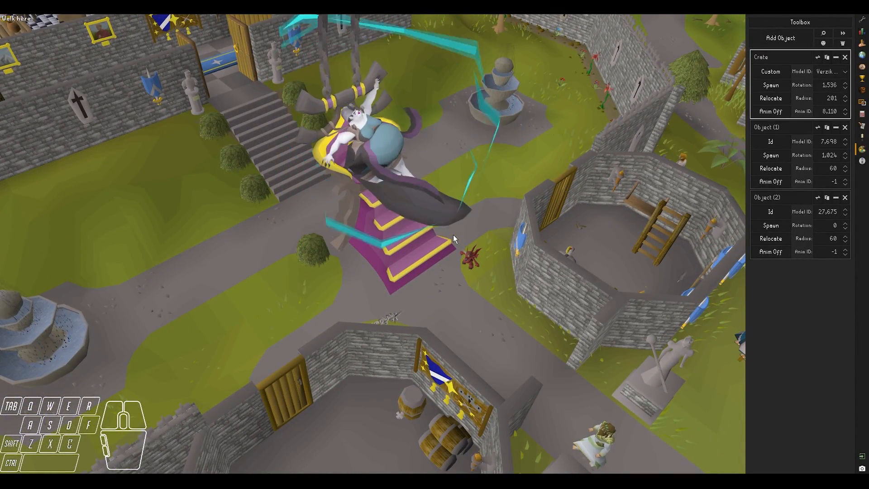
# Step: Relocate the Crate object so the Verzik throne stands across the outer wall of the castle courtyard
pyautogui.press('w')
pyautogui.press('d')
pyautogui.press('ctrl')
pyautogui.moveTo(468, 186); pyautogui.dragTo(378, 183, button='middle')
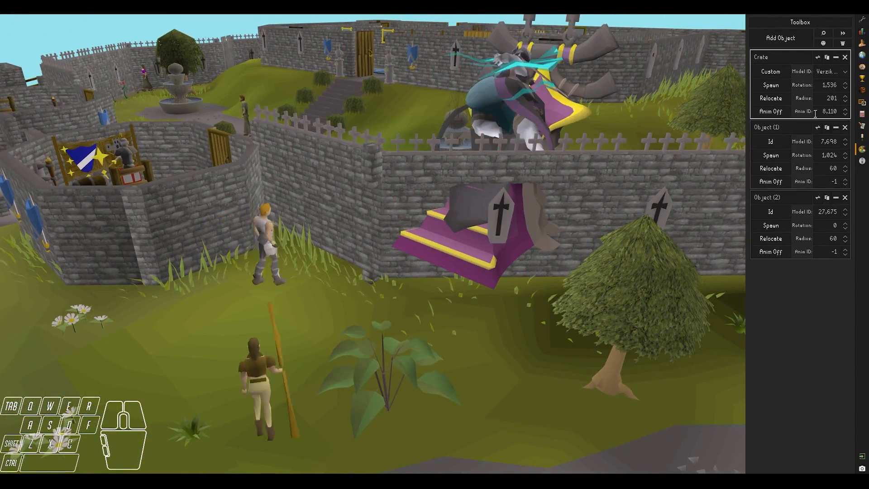
# Step: Set the Crate object's radius to 60 and check from several sides how the model renders at the wall
pyautogui.click(839, 100)
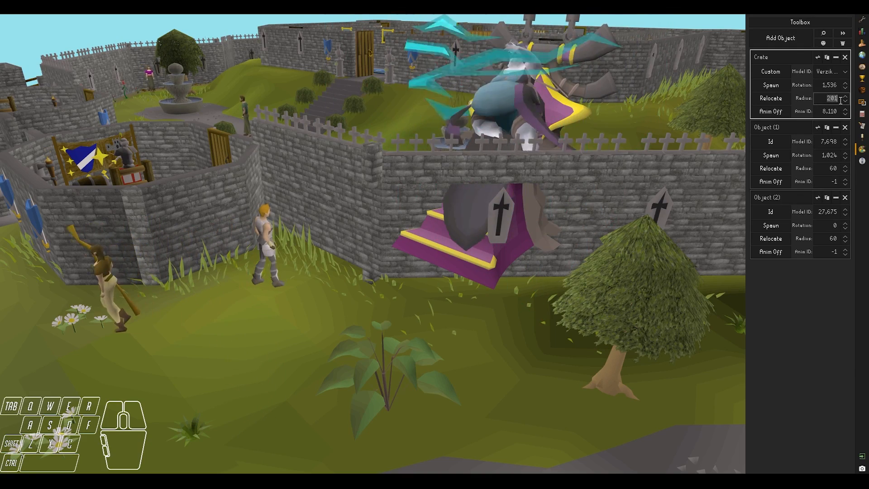
pyautogui.write('60')
pyautogui.moveTo(507, 251); pyautogui.dragTo(271, 220, button='middle')
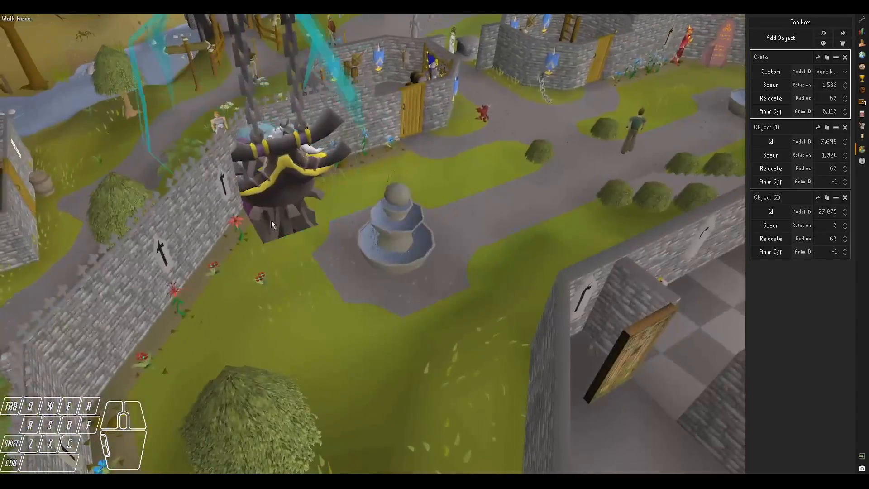
pyautogui.hotkey('shift', 'a')
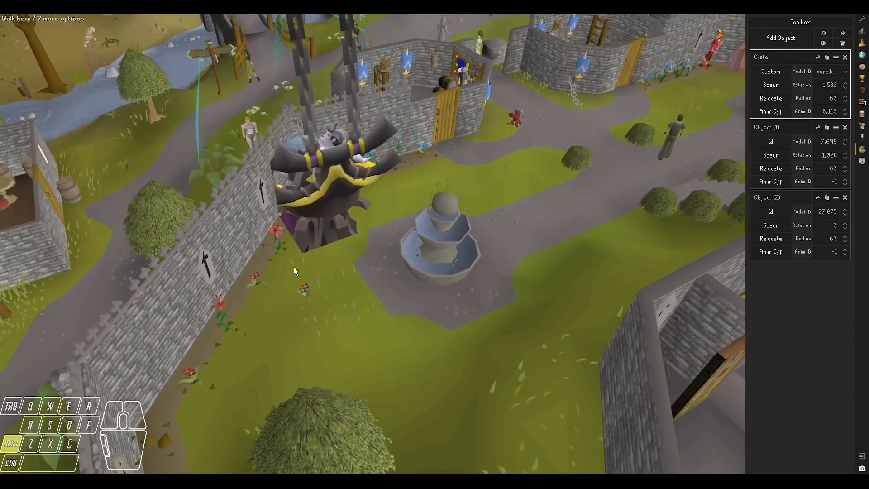
pyautogui.moveTo(294, 267); pyautogui.dragTo(556, 333, button='middle')
pyautogui.hotkey('shift', 'a')
pyautogui.hotkey('shift', 's')
pyautogui.press('d')
pyautogui.press('w')
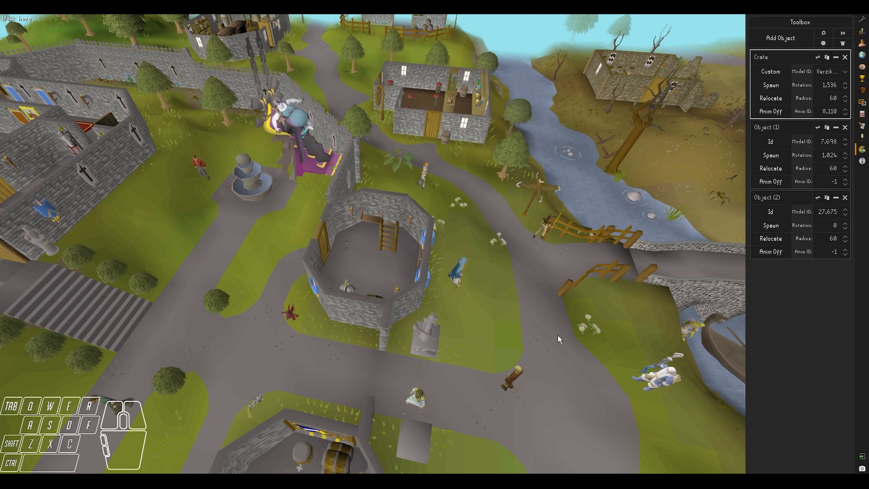
# Step: Open the Creator's Kit plugin settings and toggle on the scene overlays
pyautogui.click(863, 26)
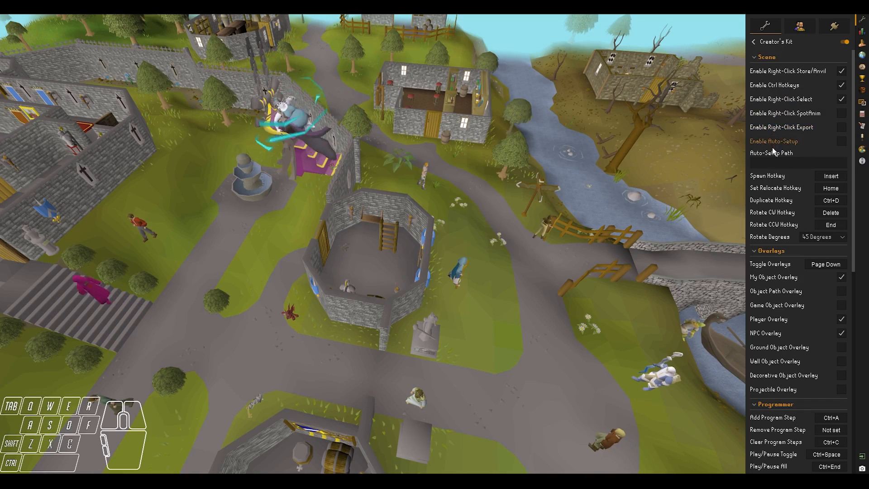
pyautogui.moveTo(534, 318); pyautogui.dragTo(504, 269, button='middle')
pyautogui.hotkey('shift', 's')
pyautogui.hotkey('shift', 'd')
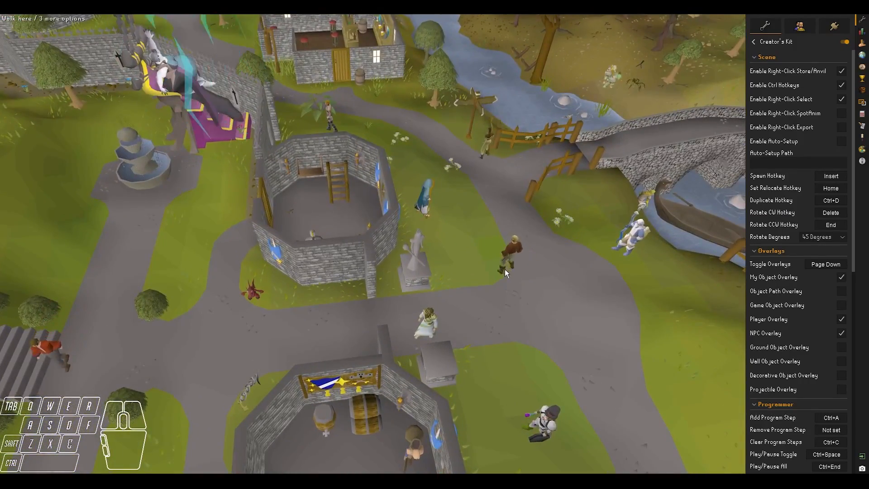
pyautogui.scroll(4, 504, 270)
pyautogui.scroll(-5, 501, 275)
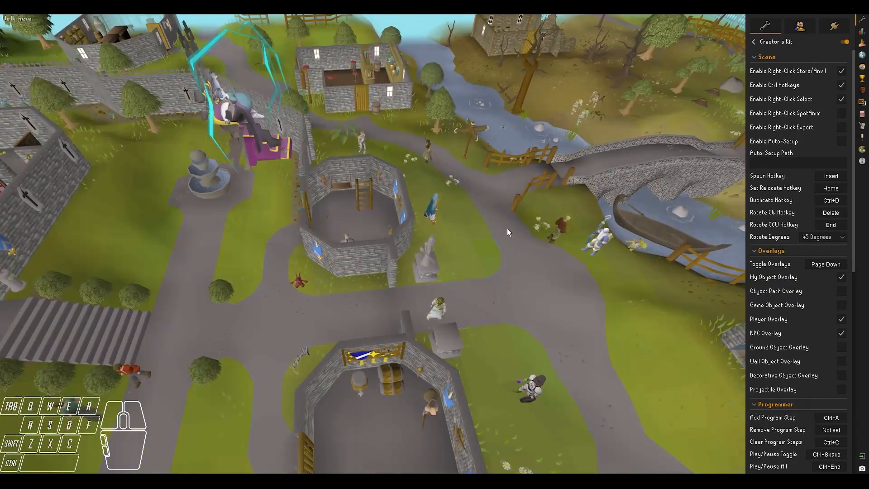
pyautogui.press('d')
pyautogui.press('a')
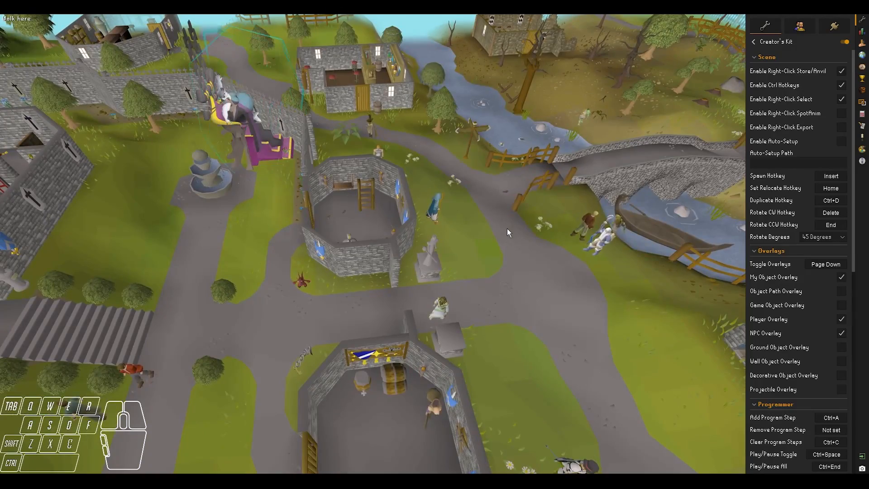
pyautogui.press('pagedown')
pyautogui.scroll(5, 504, 235)
pyautogui.press('d')
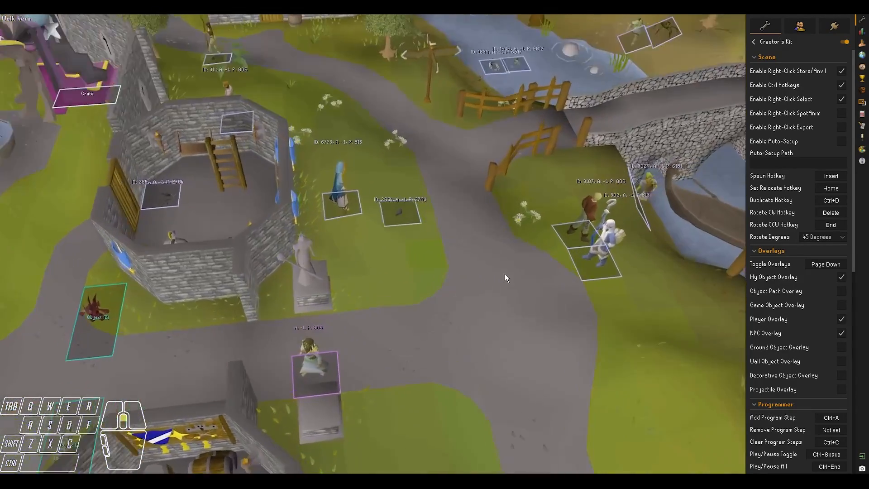
# Step: Examine the tile outlines and the ID and animation labels of the NPCs, player and custom objects around the tower
pyautogui.hotkey('shift', 'w')
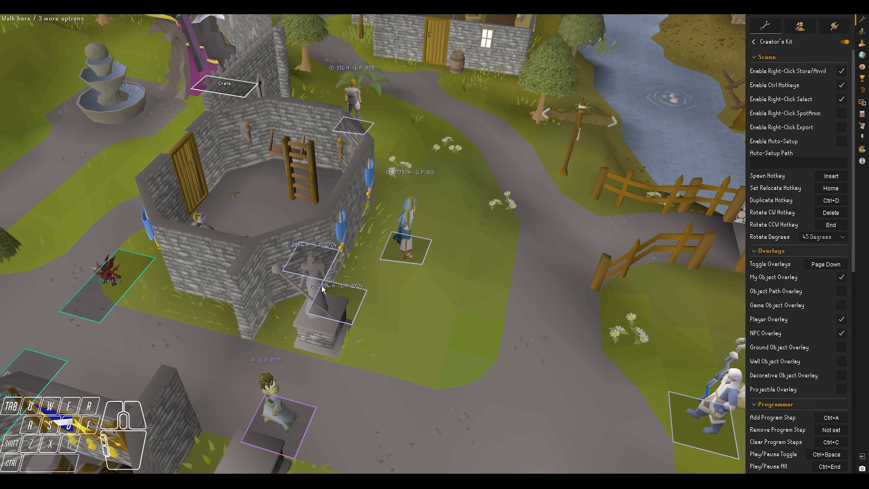
pyautogui.hotkey('shift', 'a')
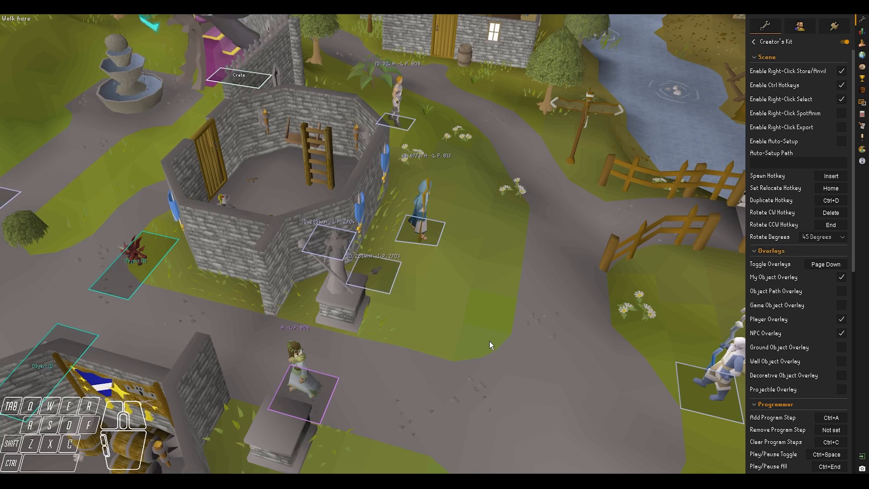
pyautogui.hotkey('shift', 'w')
pyautogui.keyDown('shift'); pyautogui.scroll(5, 491, 328); pyautogui.keyUp('shift')
pyautogui.hotkey('shift', 's')
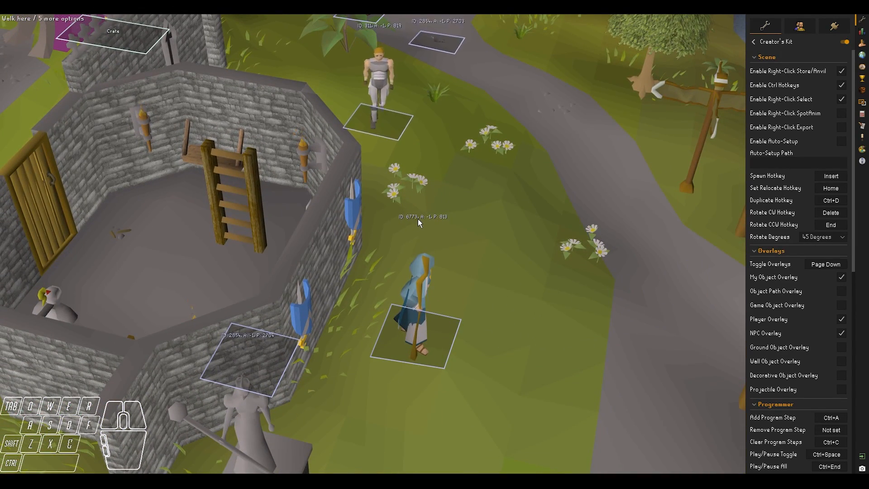
pyautogui.moveTo(534, 1); pyautogui.dragTo(2, 294)
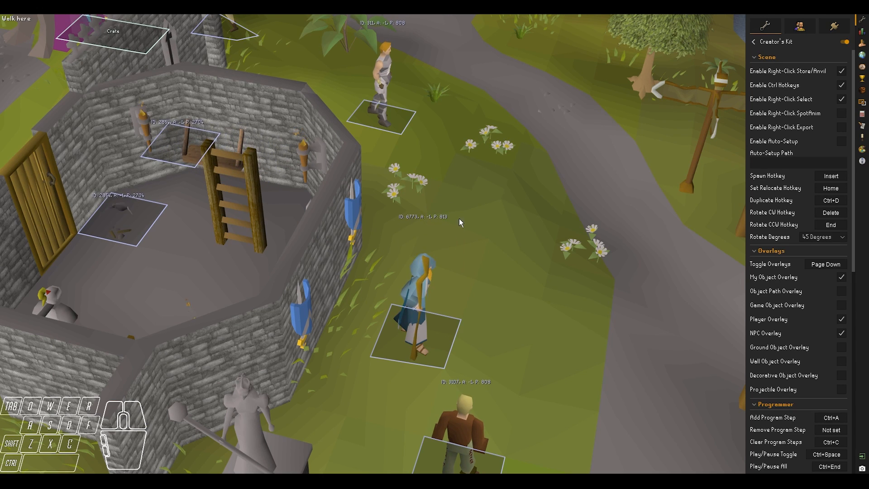
pyautogui.keyDown('shift'); pyautogui.moveTo(459, 299); pyautogui.dragTo(474, 312, button='middle'); pyautogui.keyUp('shift')
pyautogui.press('s')
pyautogui.press('a')
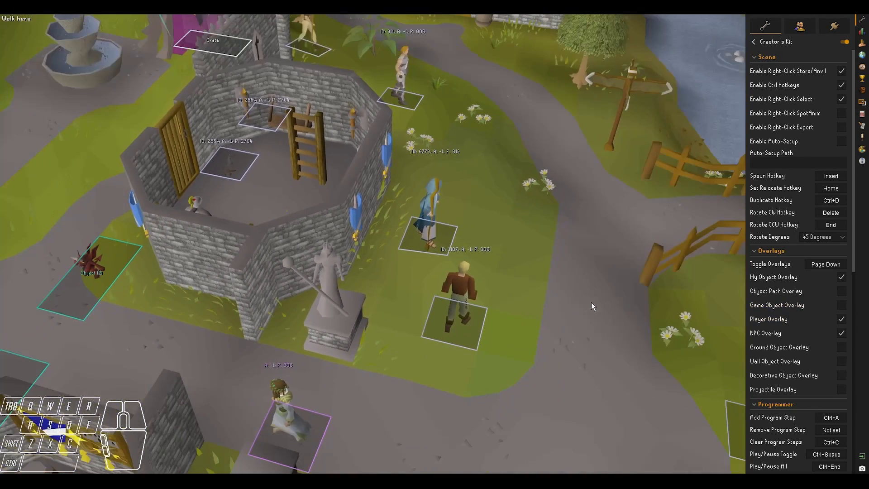
# Step: Turn off the NPC overlay, enable the Ground Object Overlay and inspect the tile IDs around the tower
pyautogui.click(841, 334)
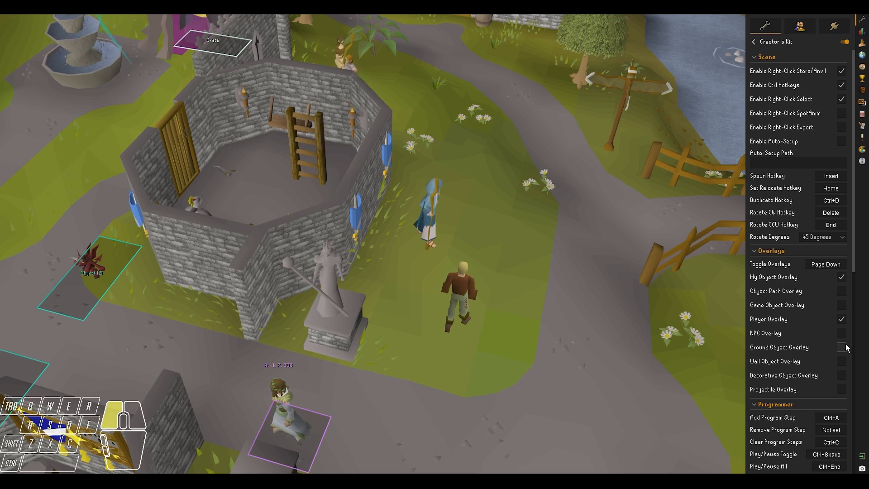
pyautogui.click(843, 347)
pyautogui.scroll(4, 539, 299)
pyautogui.moveTo(537, 302); pyautogui.dragTo(398, 267, button='middle')
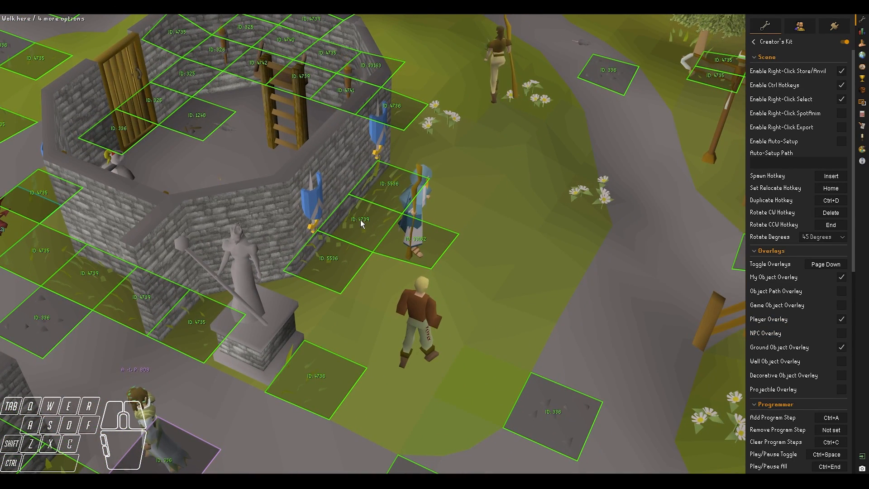
# Step: Switch to the chisel.weirdgloop.org object database in the browser and look up object ID 4739
pyautogui.hotkey('alt', 'Tab')
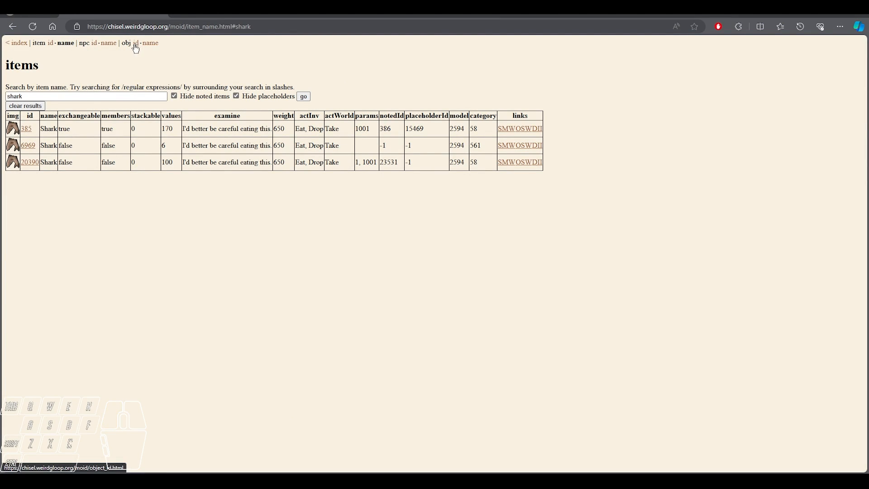
pyautogui.click(107, 96)
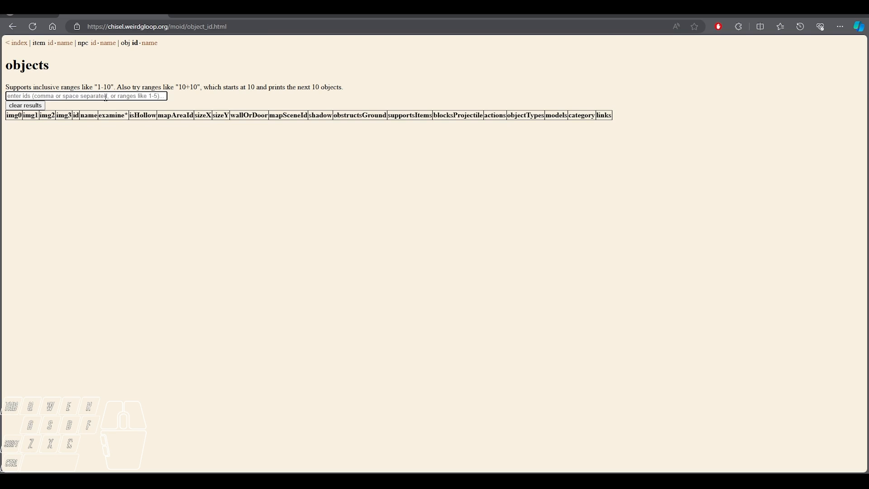
pyautogui.write('4739')
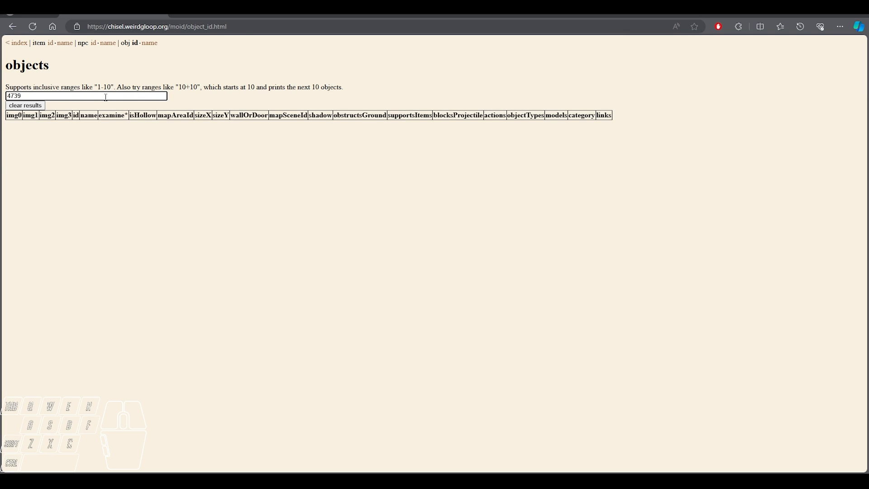
pyautogui.write('\\')
pyautogui.press('Return')
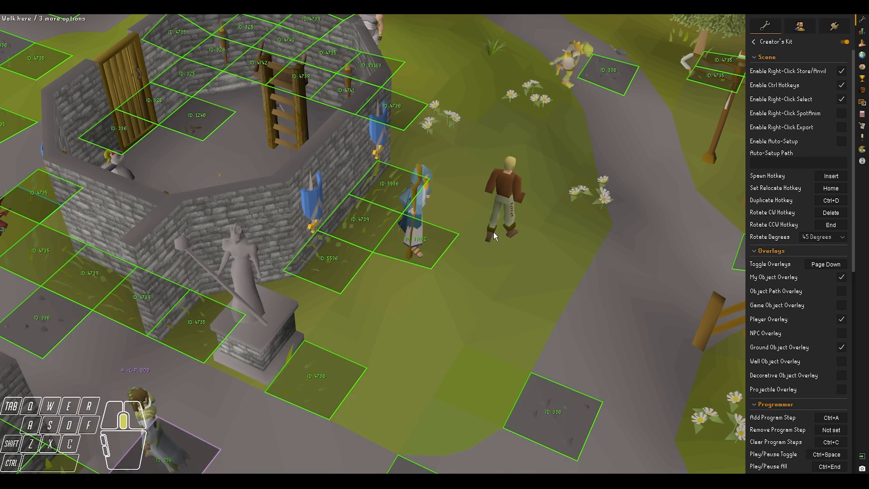
# Step: Return to the game, turn off the Ground Object Overlay and enable the Wall Object Overlay
pyautogui.moveTo(493, 232); pyautogui.dragTo(507, 226, button='middle')
pyautogui.press('a')
pyautogui.press('s')
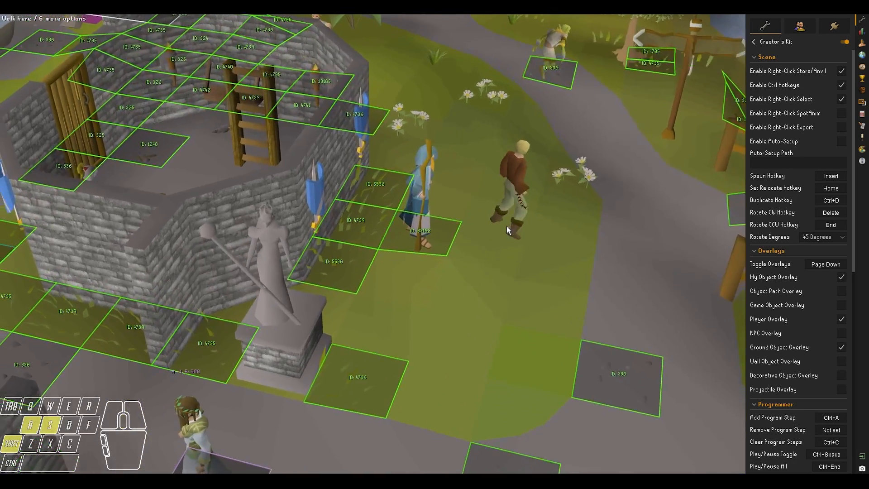
pyautogui.scroll(-4, 509, 228)
pyautogui.click(838, 351)
pyautogui.click(840, 361)
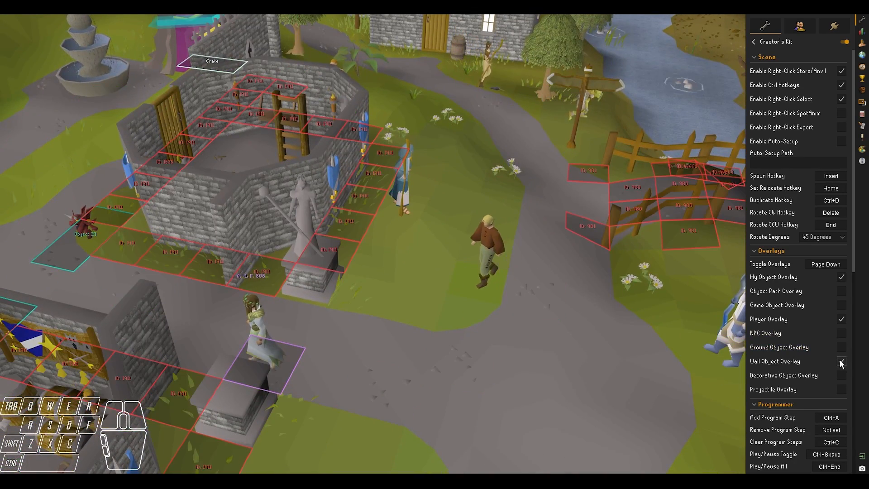
# Step: Turn off the Wall Object Overlay, show the Decorative Object Overlay and switch that off too
pyautogui.click(840, 360)
pyautogui.click(841, 375)
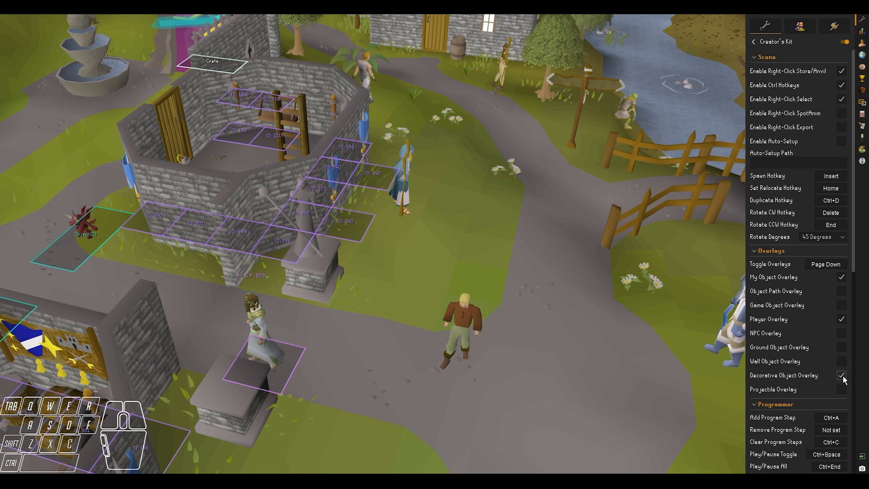
pyautogui.click(842, 376)
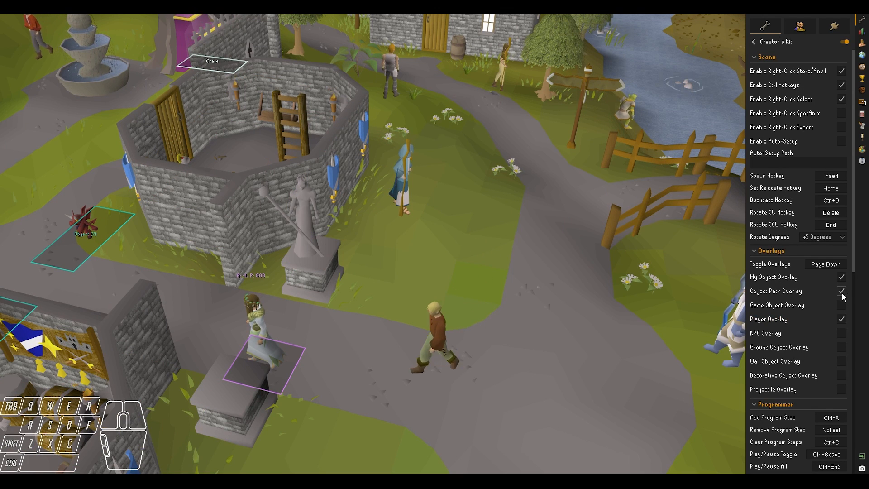
pyautogui.keyDown('shift'); pyautogui.moveTo(525, 271); pyautogui.dragTo(642, 204, button='middle'); pyautogui.keyUp('shift')
pyautogui.hotkey('shift', 'a')
pyautogui.scroll(-4, 529, 229)
pyautogui.scroll(3, 519, 243)
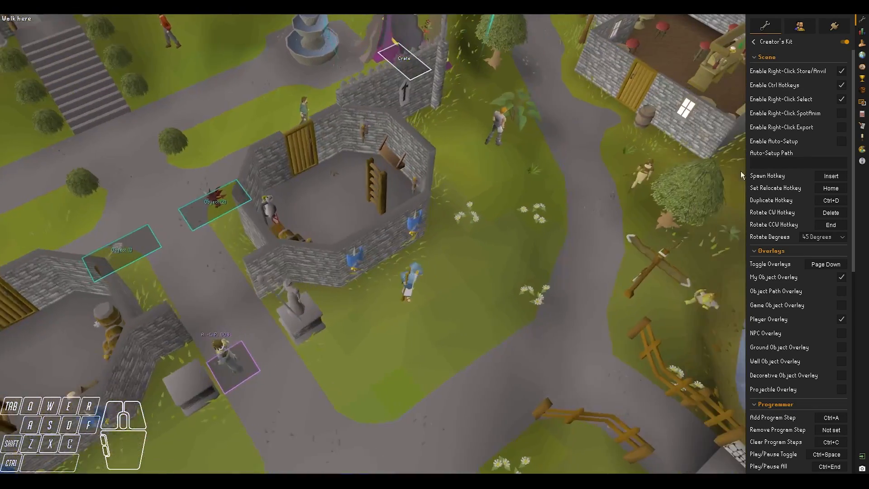
pyautogui.press('a')
pyautogui.moveTo(481, 235); pyautogui.dragTo(539, 228, button='middle')
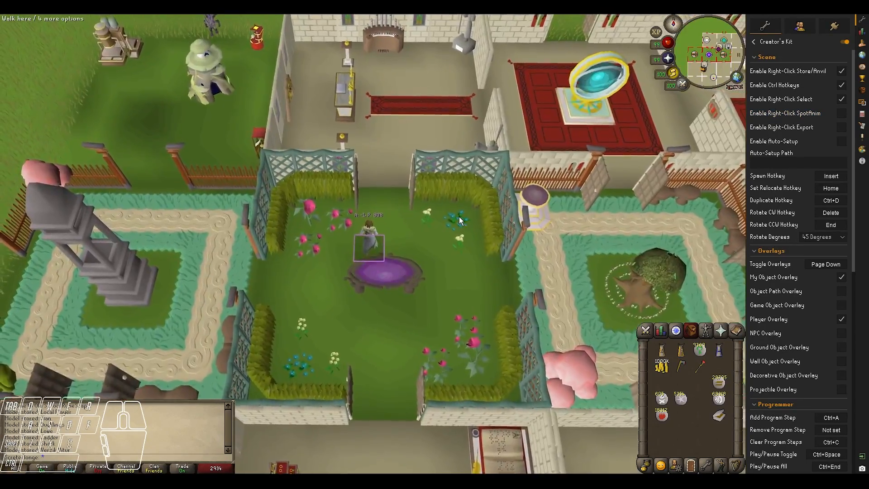
# Step: Walk through the house to the Portal Nexus and teleport to Lumbridge
pyautogui.click(556, 132)
pyautogui.rightClick(580, 115)
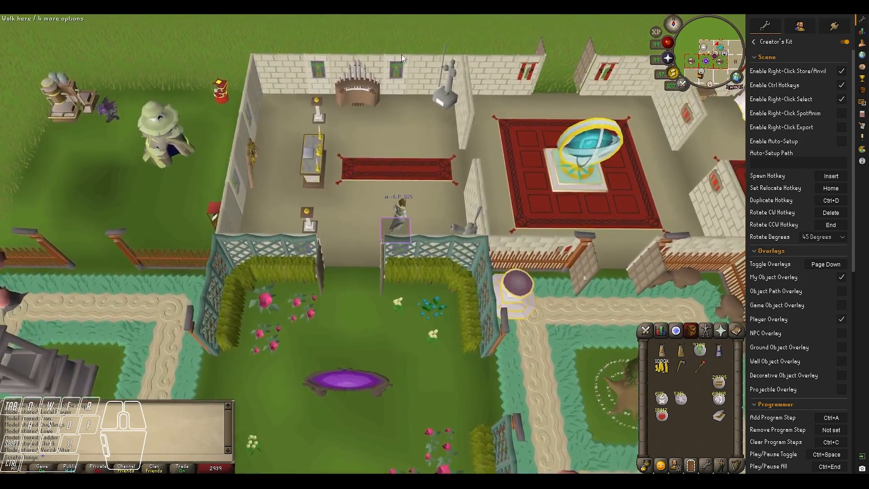
pyautogui.rightClick(432, 95)
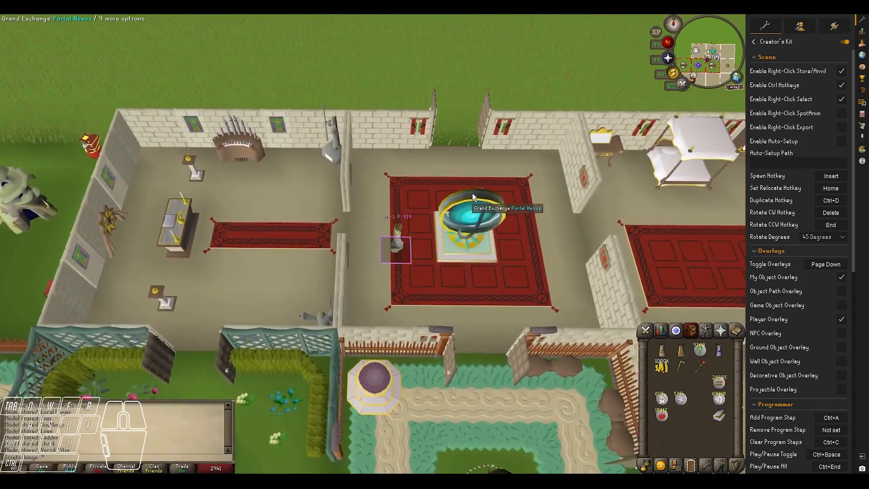
pyautogui.click(471, 193)
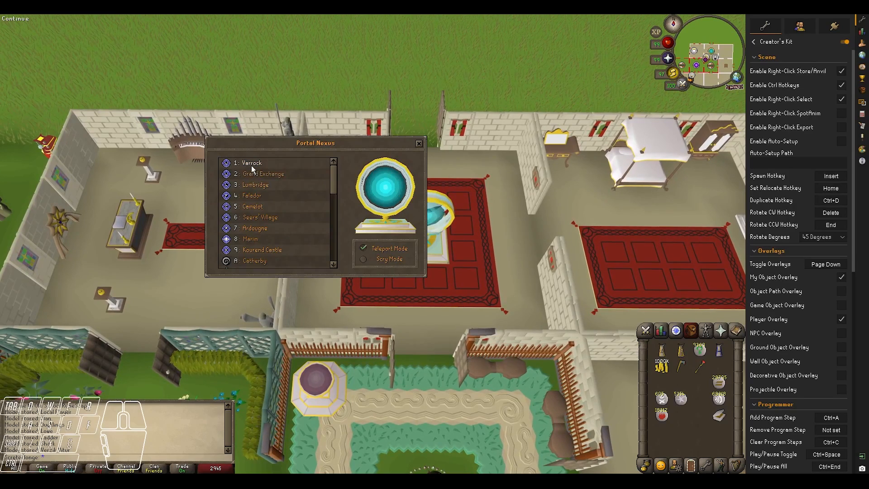
pyautogui.click(254, 184)
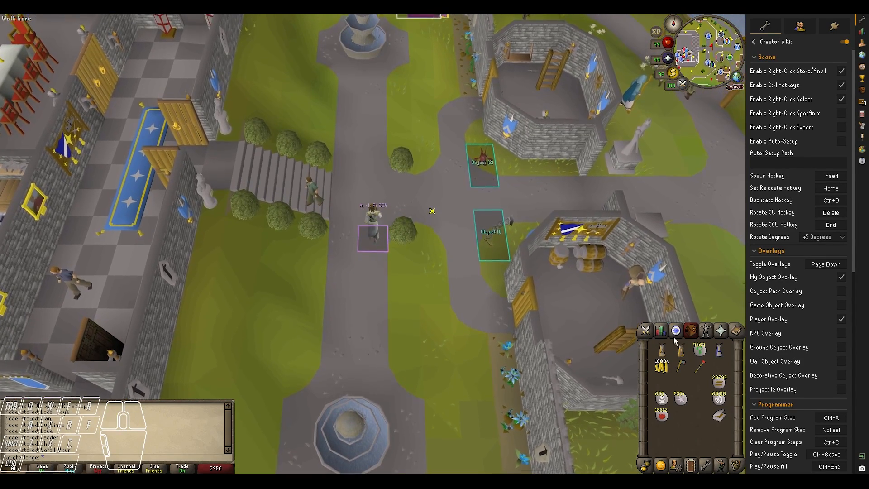
# Step: Equip the staff from the inventory and cast a spell on an inventory item to show the player's spot animation
pyautogui.click(699, 367)
pyautogui.click(741, 327)
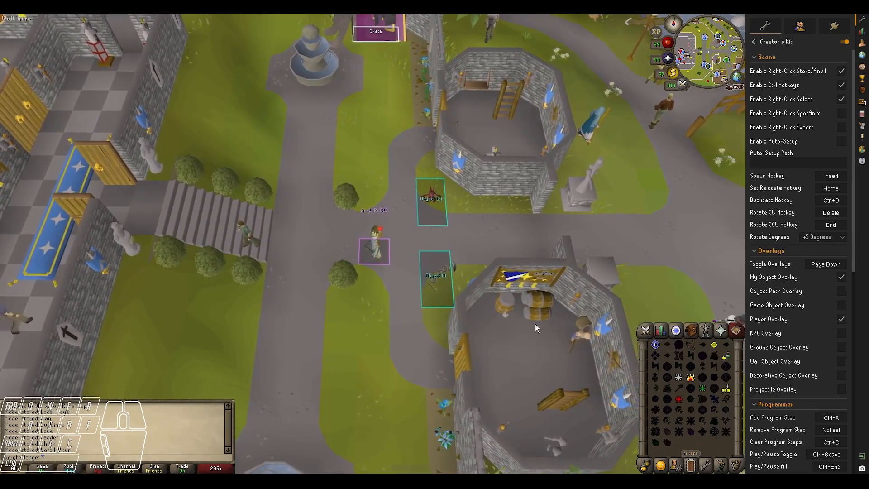
pyautogui.moveTo(535, 324); pyautogui.dragTo(412, 305, button='middle')
pyautogui.scroll(5, 413, 305)
pyautogui.click(715, 387)
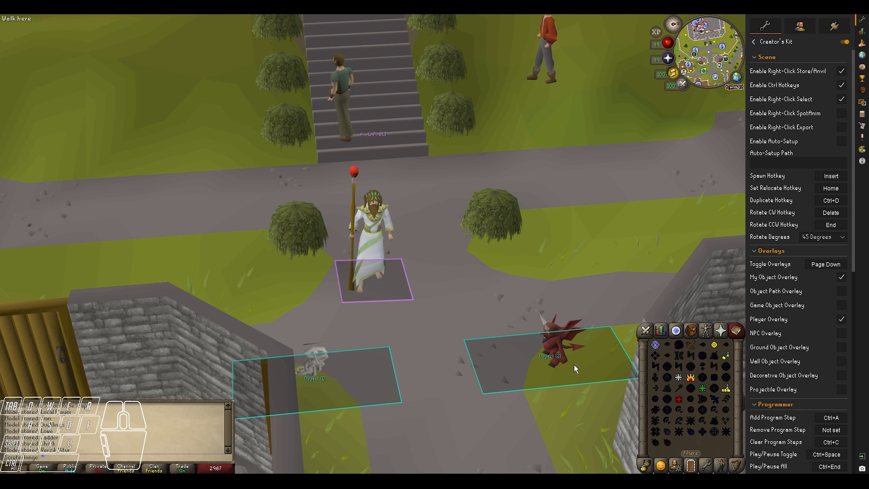
pyautogui.click(726, 390)
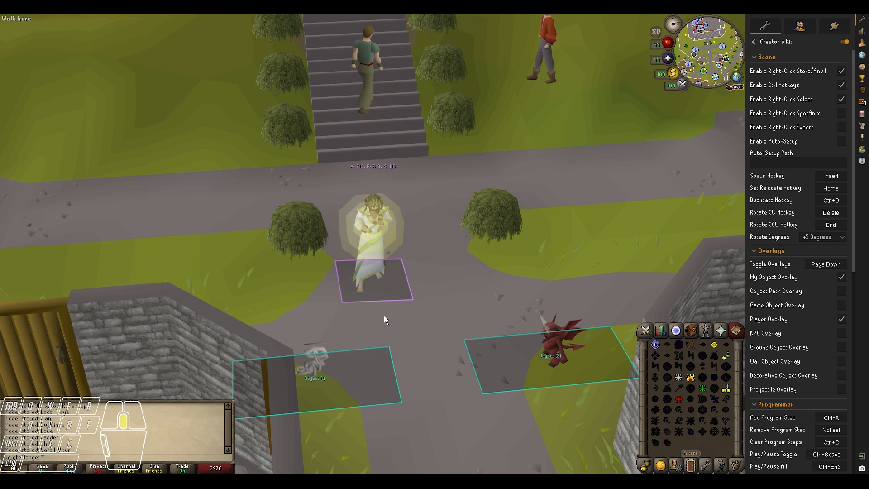
# Step: Enable Right-Click SpotAnim, recast the spell and store the local player's spot animation as a custom model
pyautogui.moveTo(384, 316)
pyautogui.mouseDown(button='middle')
pyautogui.moveTo(406, 321)
pyautogui.moveTo(391, 322)
pyautogui.mouseUp(button='middle')
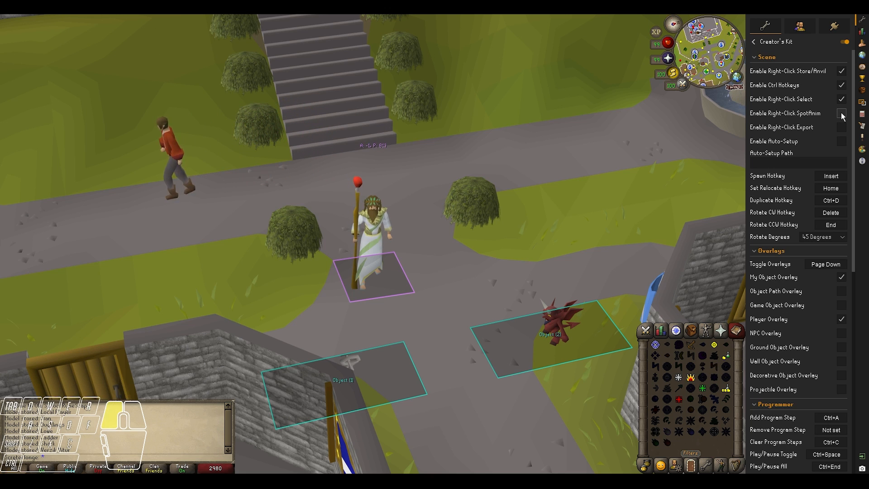
pyautogui.rightClick(387, 268)
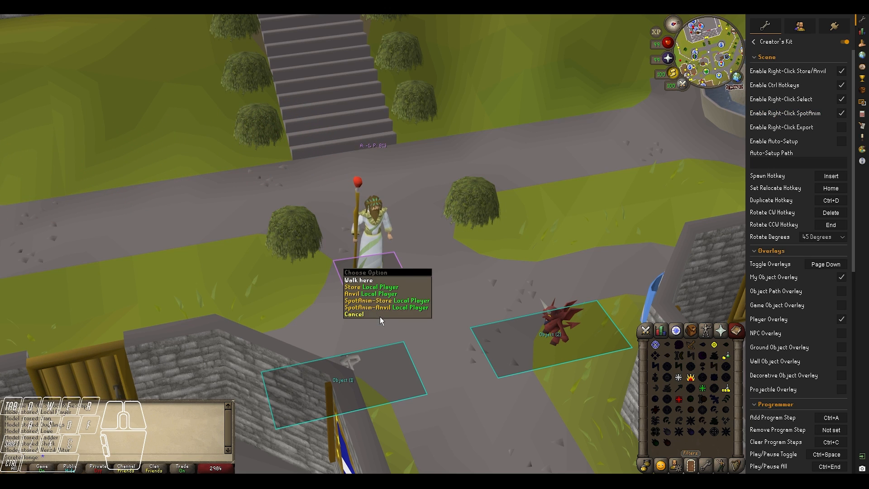
pyautogui.click(726, 390)
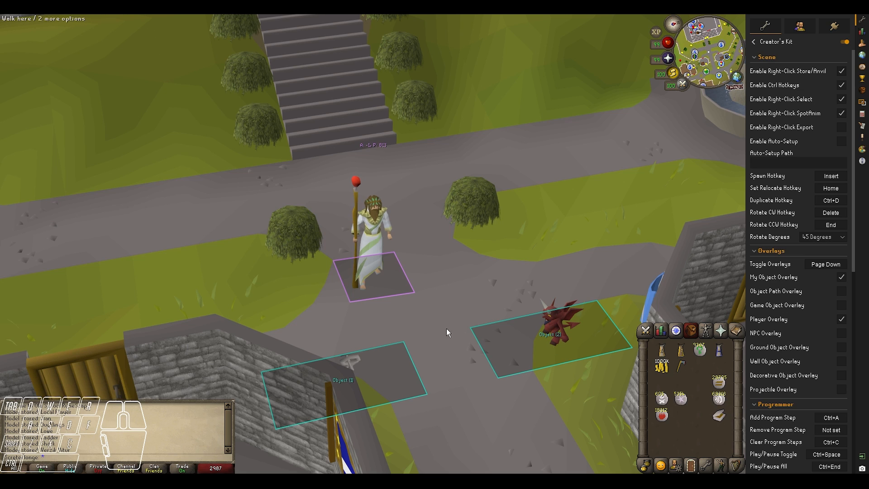
pyautogui.rightClick(376, 271)
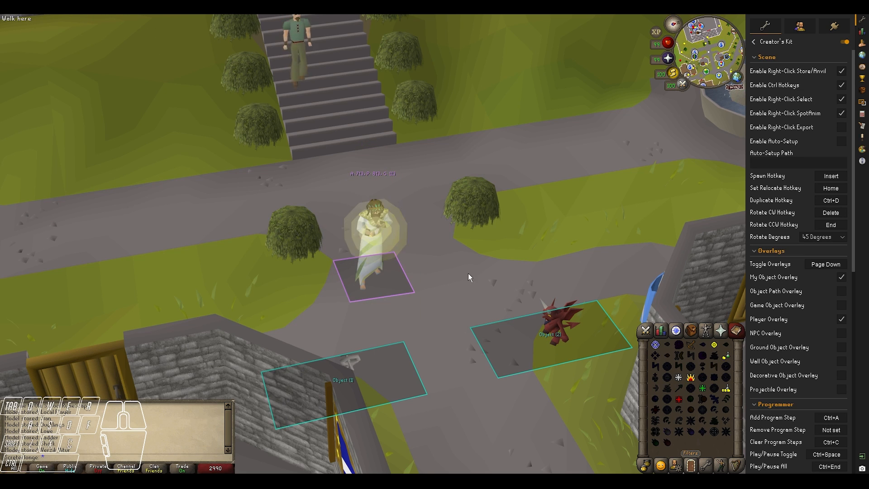
# Step: Relocate Object (1) to the tiles beside the player and switch it to a custom model
pyautogui.click(863, 149)
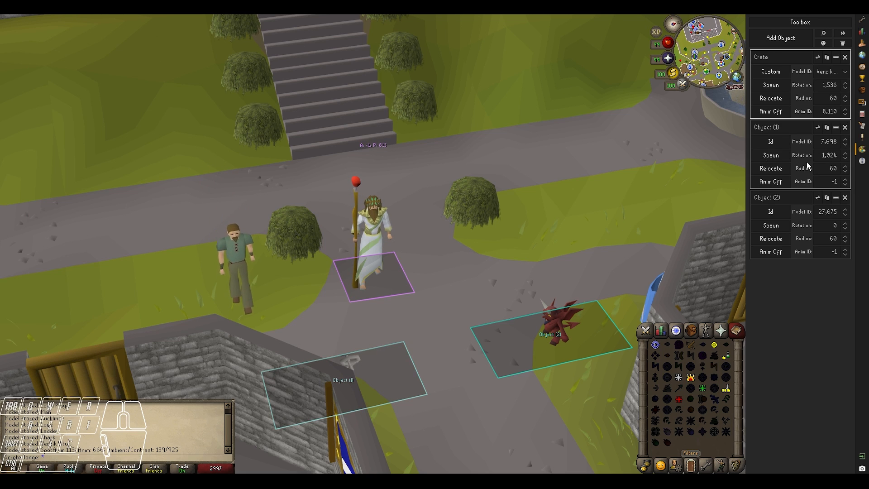
pyautogui.keyDown('ctrl'); pyautogui.click(456, 271); pyautogui.keyUp('ctrl')
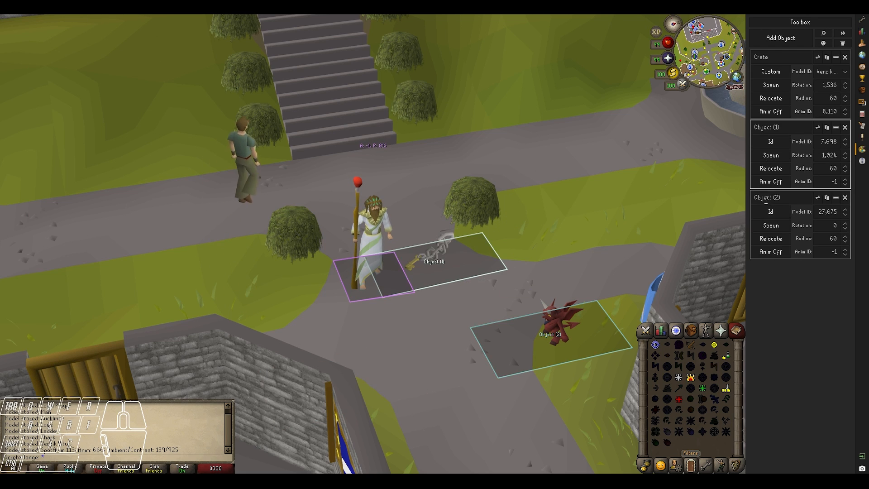
pyautogui.click(769, 142)
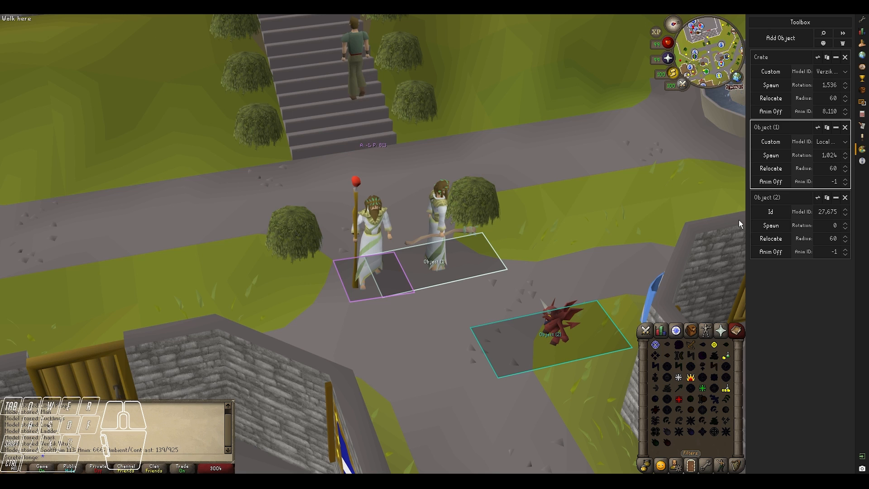
# Step: Assign the SpotAnim 113 model to Object (1) and set its animation ID to 666
pyautogui.click(828, 141)
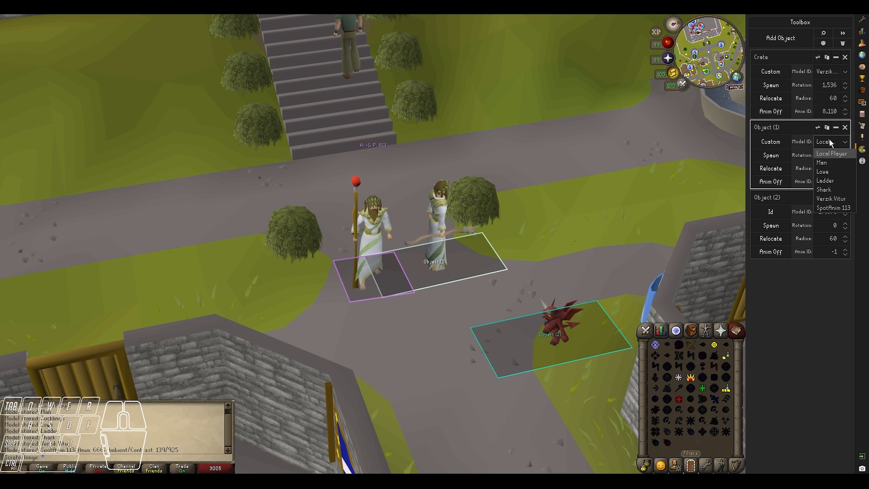
pyautogui.click(833, 208)
pyautogui.press('Left')
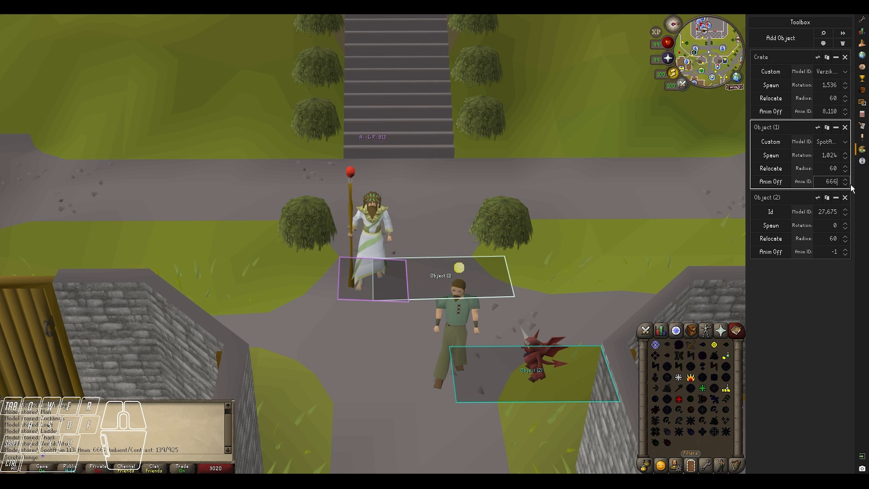
pyautogui.press('Return')
pyautogui.moveTo(626, 216); pyautogui.dragTo(696, 170, button='middle')
# Step: Review the Right-Click SpotAnim option in the Creator's Kit settings
pyautogui.click(857, 22)
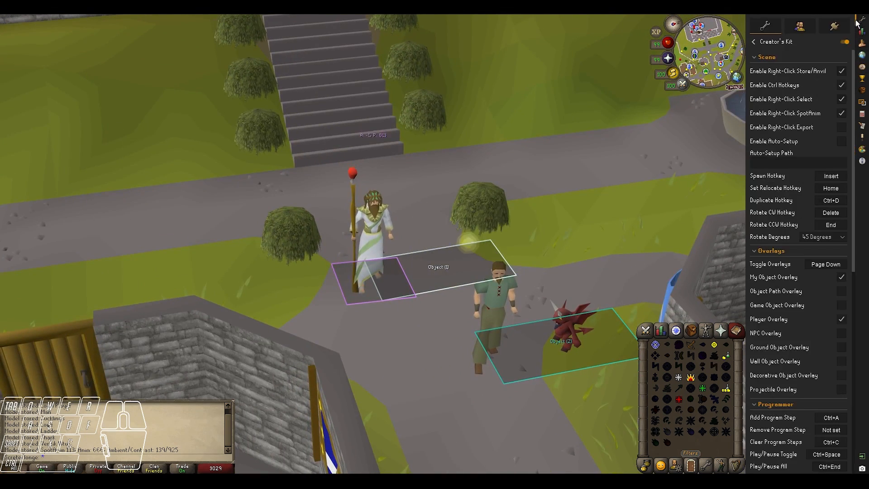
pyautogui.click(841, 114)
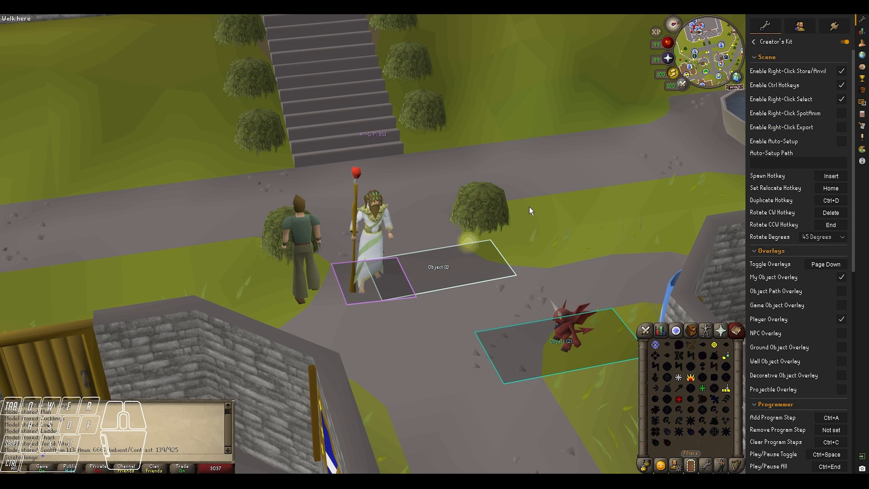
# Step: Open the Creator's Kit Toolbox window on its Manager page and move it out of the way of the scene
pyautogui.click(861, 149)
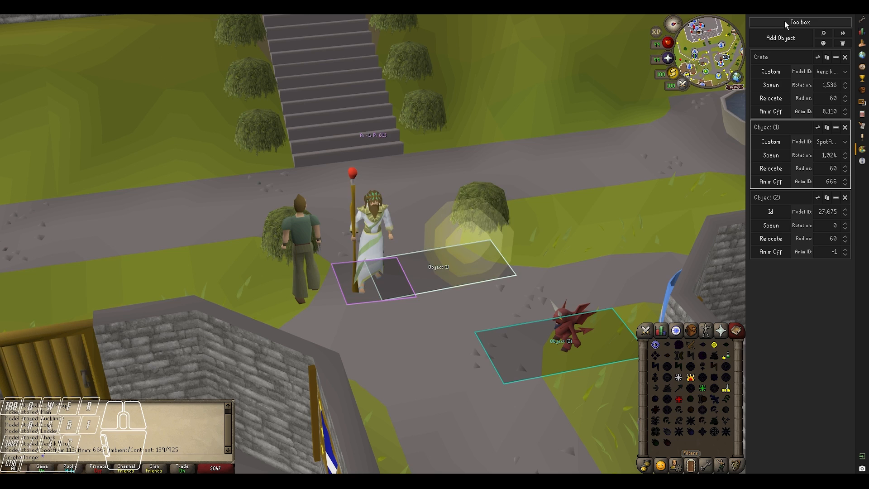
pyautogui.click(795, 22)
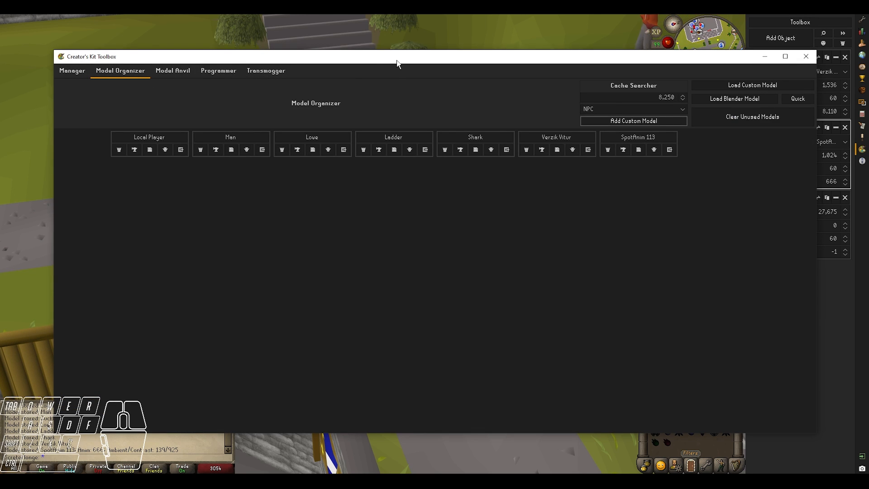
pyautogui.click(74, 73)
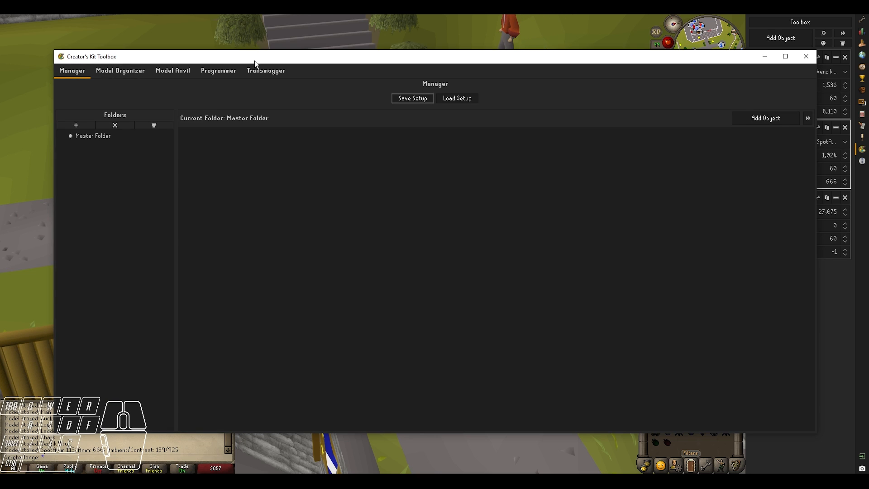
pyautogui.moveTo(439, 61); pyautogui.dragTo(0, 80)
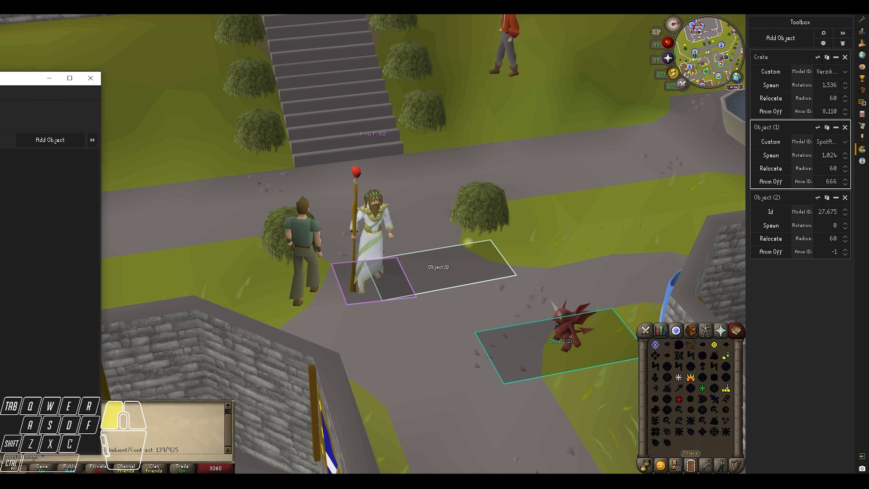
# Step: Add a batch of new objects to the Creator's Kit object list
pyautogui.click(764, 42)
pyautogui.click(765, 41)
pyautogui.click(765, 42)
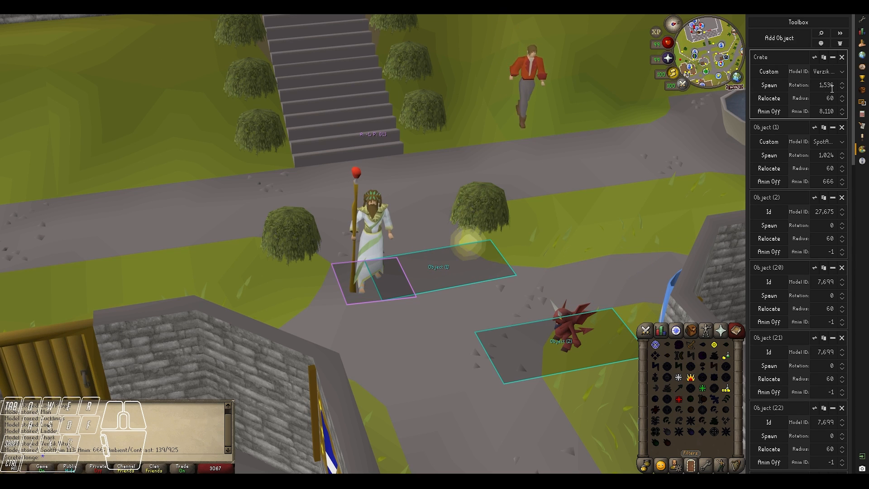
# Step: Delete several of the batch-added objects from the list one at a time, starting with Object (20)
pyautogui.moveTo(851, 82); pyautogui.dragTo(859, 344)
pyautogui.scroll(12, 840, 135)
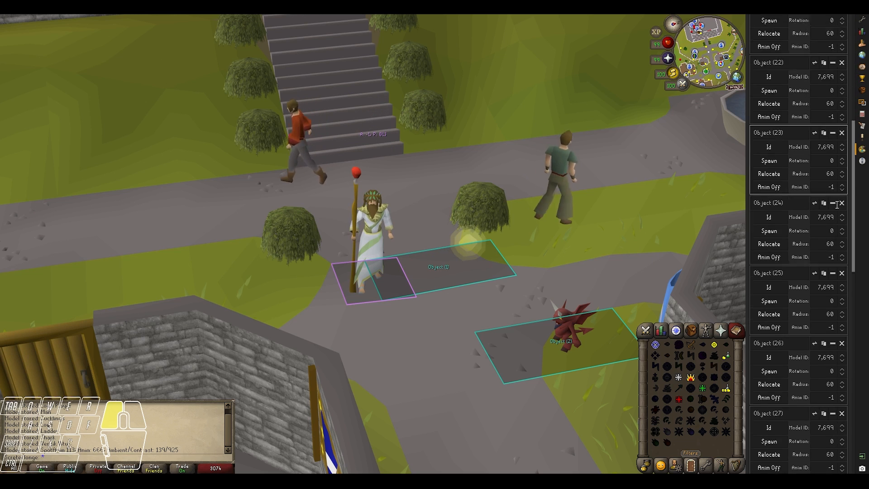
pyautogui.moveTo(840, 134); pyautogui.dragTo(853, 66)
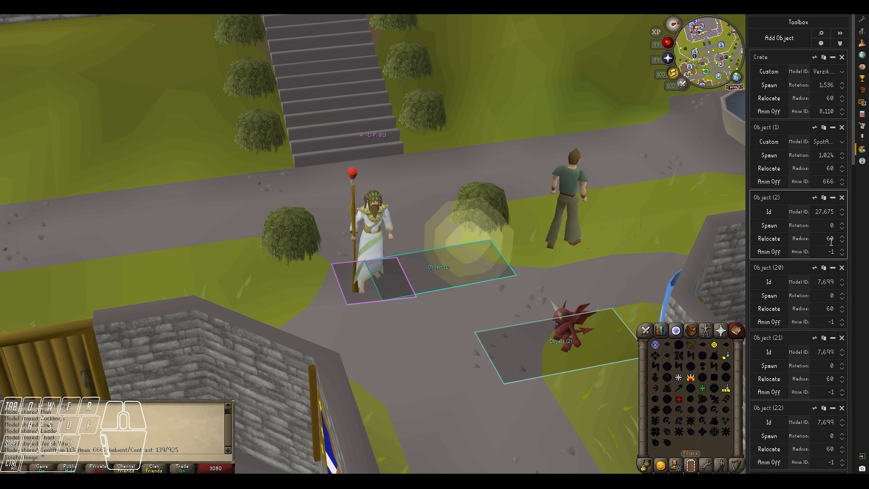
pyautogui.click(843, 270)
pyautogui.click(842, 271)
pyautogui.click(842, 270)
pyautogui.click(843, 270)
pyautogui.click(843, 270)
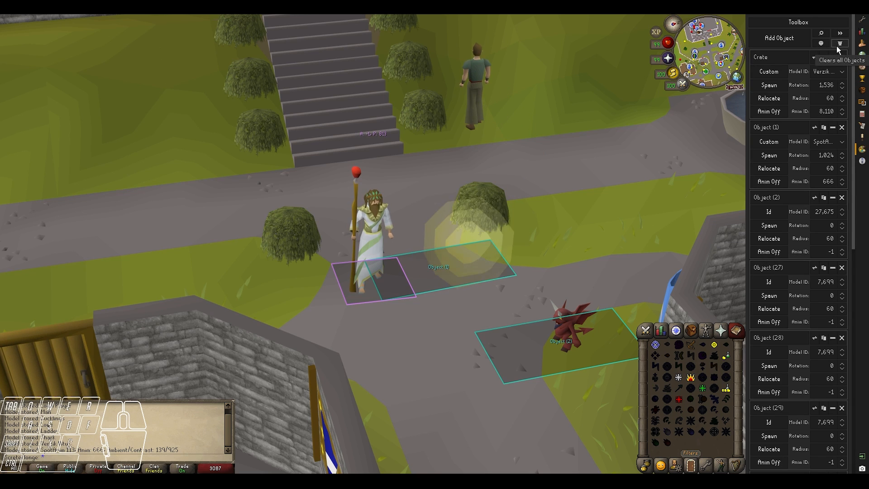
# Step: Clear all objects from the side panel and confirm the deletion
pyautogui.click(839, 43)
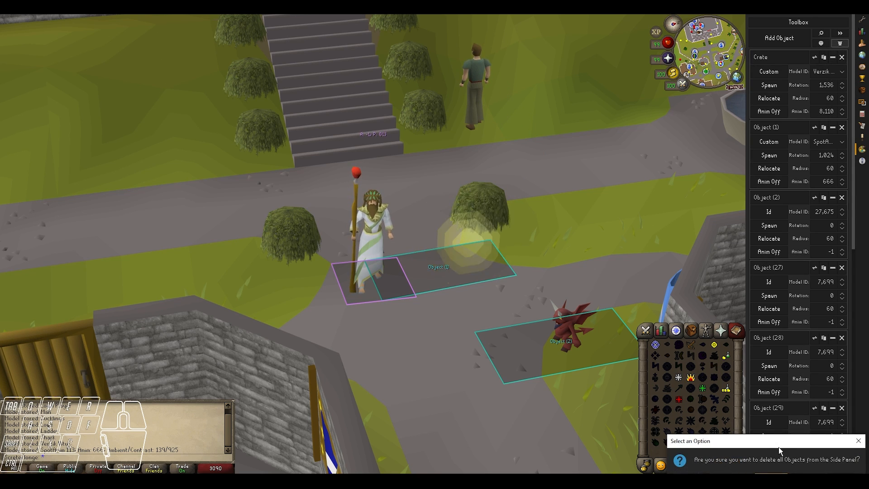
pyautogui.moveTo(778, 445); pyautogui.dragTo(498, 148)
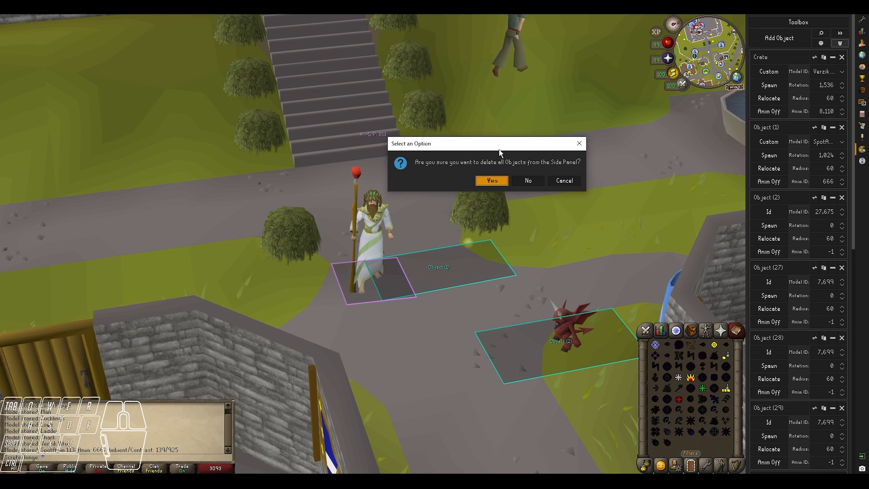
pyautogui.click(491, 179)
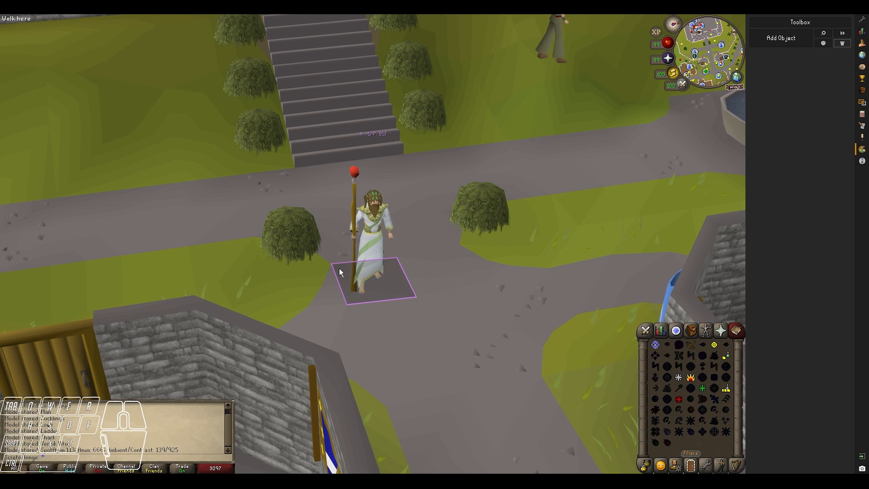
# Step: Add a new object, give it the Local Player custom model and place it on the tile beside the player
pyautogui.scroll(-5, 367, 298)
pyautogui.moveTo(368, 298); pyautogui.dragTo(414, 310, button='middle')
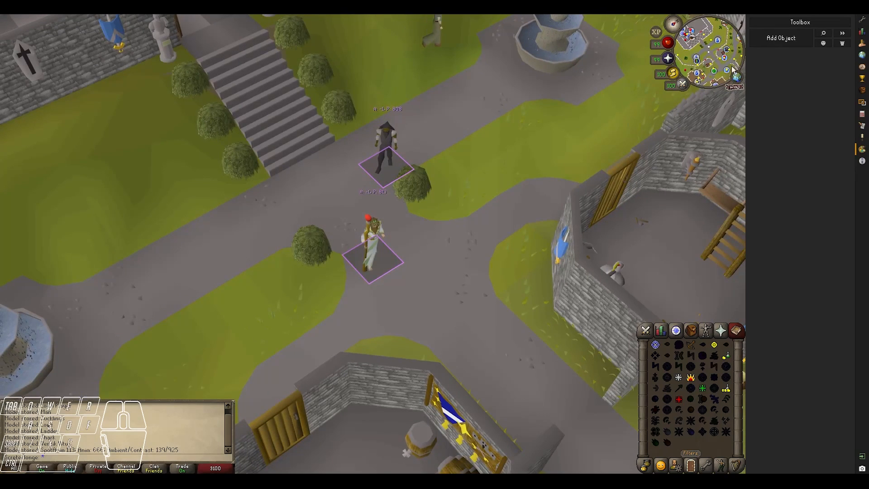
pyautogui.click(780, 38)
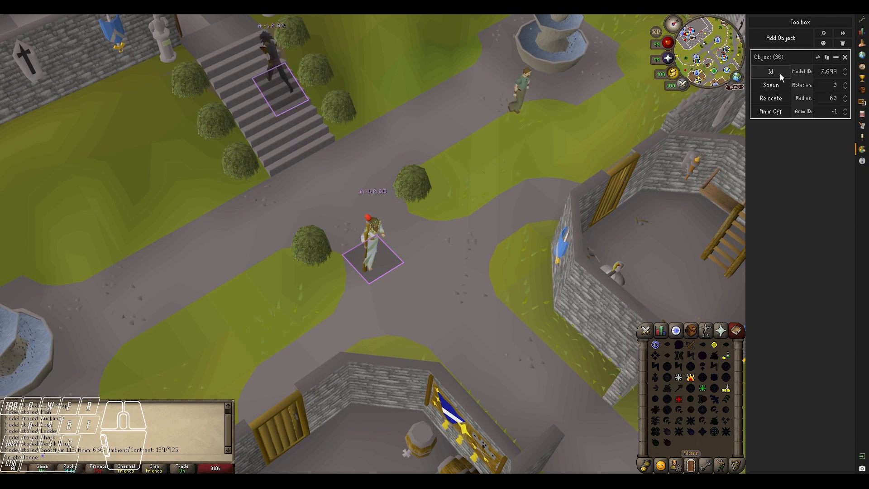
pyautogui.click(834, 72)
pyautogui.click(835, 82)
pyautogui.rightClick(495, 267)
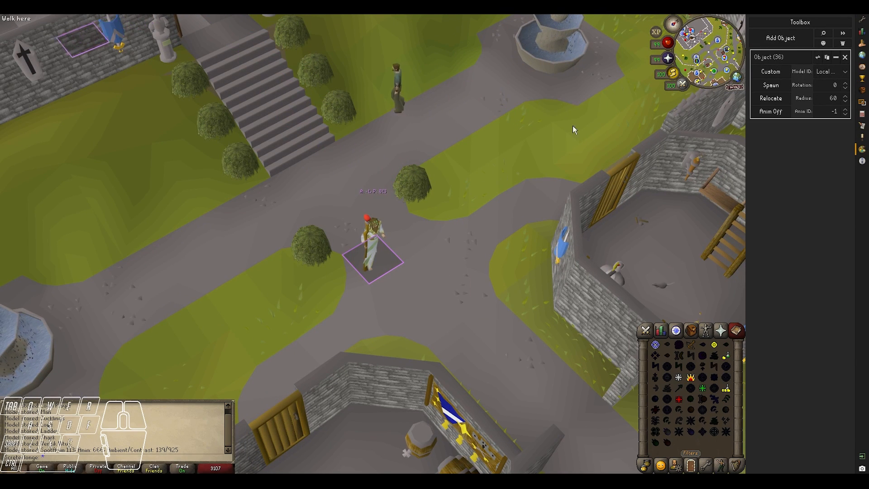
pyautogui.keyDown('ctrl'); pyautogui.click(411, 228); pyautogui.keyUp('ctrl')
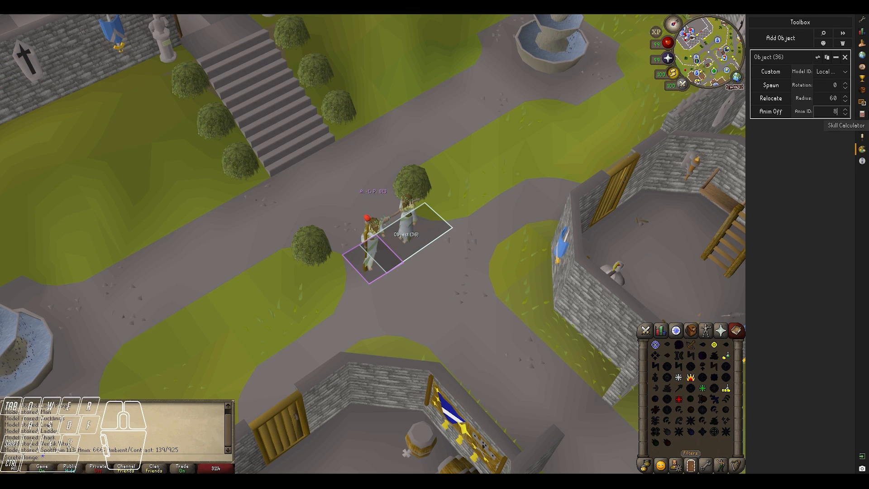
# Step: Set the new object's animation ID to 808 and rotate it to 1,536
pyautogui.moveTo(562, 237); pyautogui.dragTo(530, 218, button='middle')
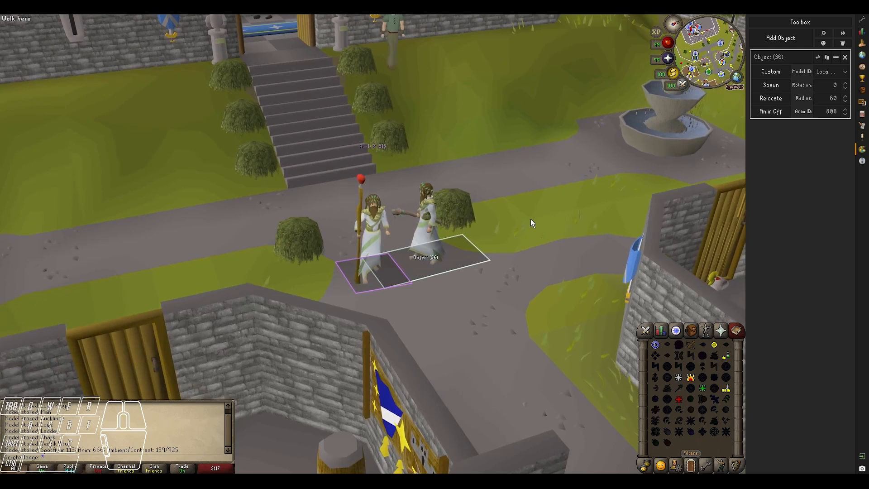
pyautogui.keyDown('ctrl'); pyautogui.moveTo(426, 261); pyautogui.dragTo(452, 321); pyautogui.keyUp('ctrl')
pyautogui.moveTo(520, 270); pyautogui.dragTo(540, 146, button='middle')
# Step: Store the green-shirted Man's model, duplicate Object (36) and assign the newly stored Man model to the copy
pyautogui.rightClick(531, 81)
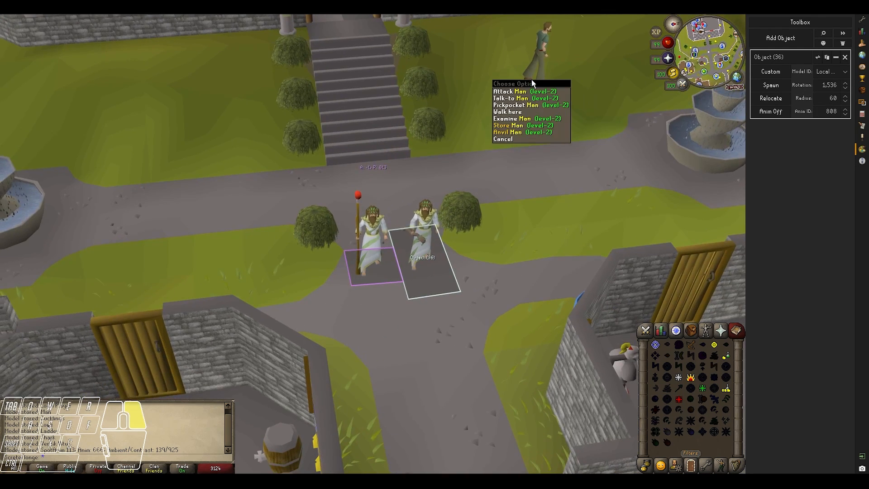
pyautogui.click(514, 127)
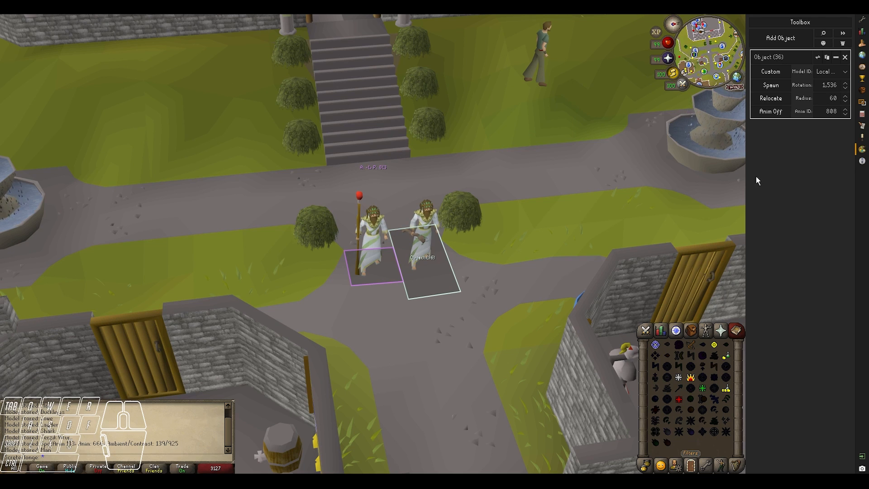
pyautogui.click(825, 59)
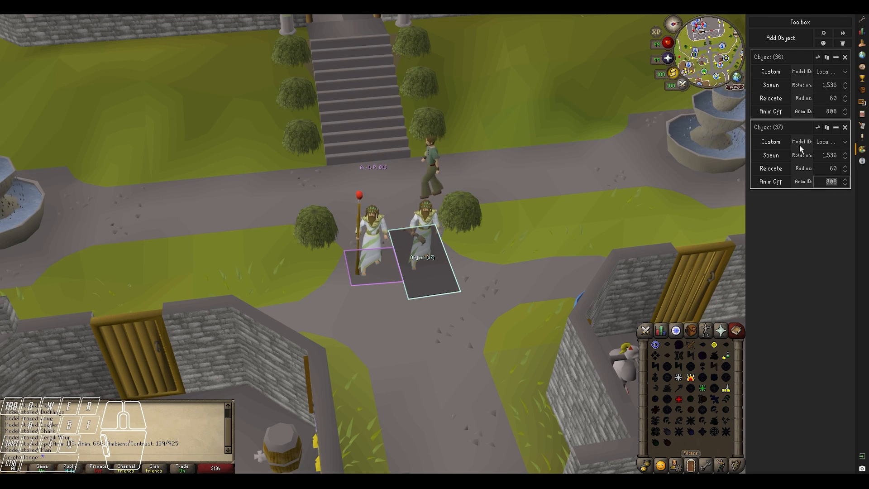
pyautogui.click(837, 140)
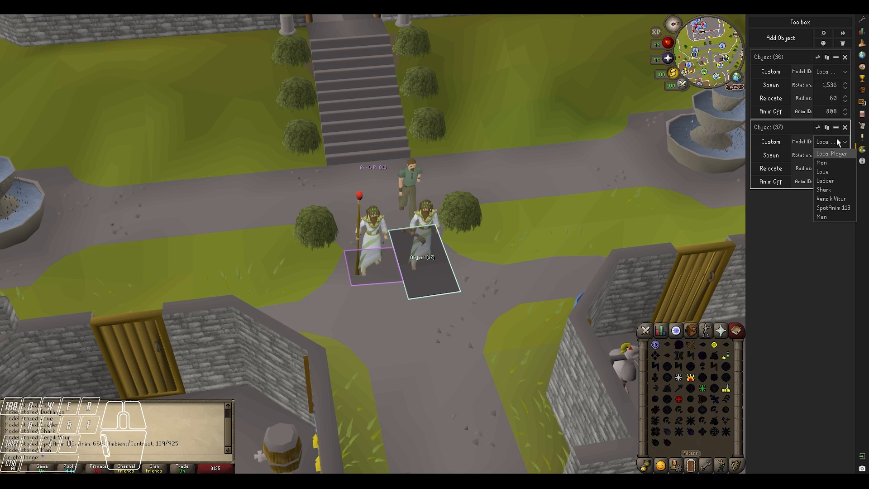
pyautogui.click(824, 215)
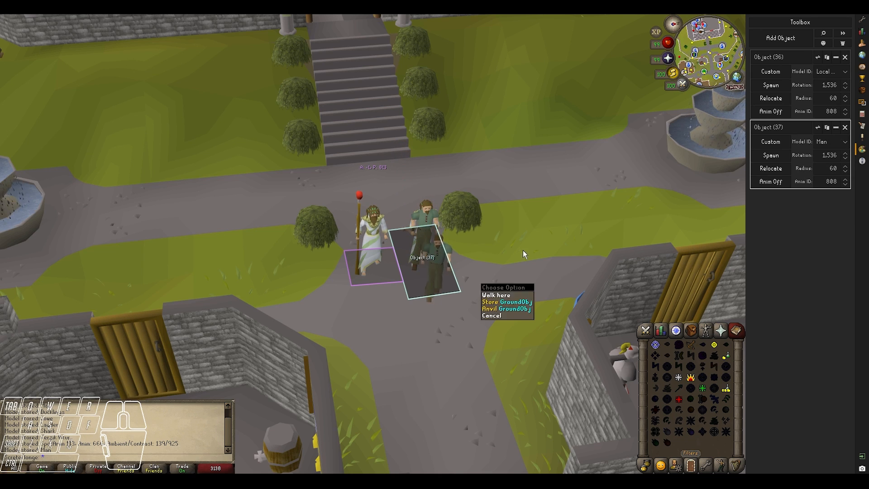
# Step: Relocate Object (37) to the tile next to Object (36), on the side away from the player
pyautogui.click(486, 256)
pyautogui.moveTo(456, 320); pyautogui.dragTo(430, 301, button='middle')
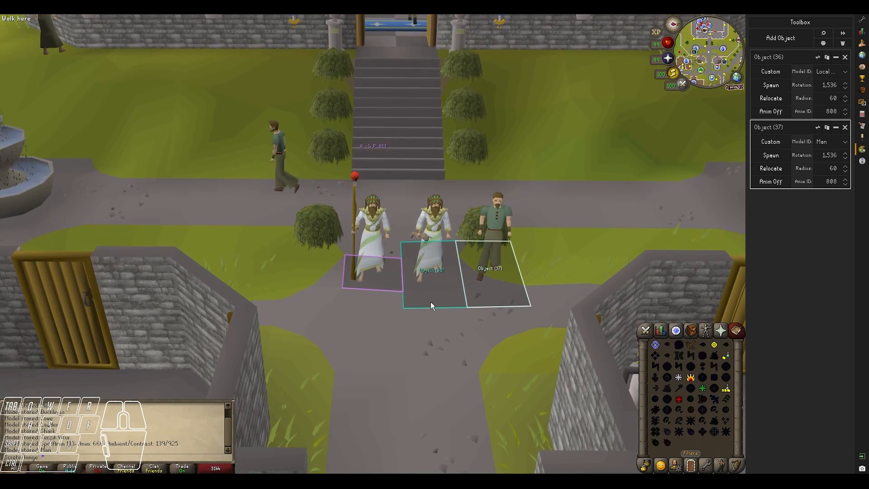
pyautogui.keyDown('ctrl'); pyautogui.scroll(1, 364, 310); pyautogui.keyUp('ctrl')
pyautogui.keyDown('ctrl'); pyautogui.scroll(-1, 354, 317); pyautogui.keyUp('ctrl')
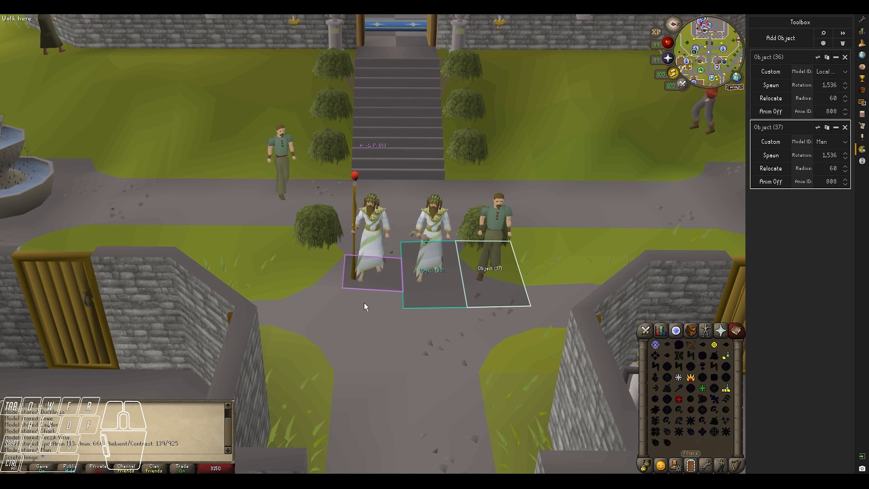
# Step: Use Store-Add on the red-haired player standing on the stairs to store the model and add it as an object
pyautogui.keyDown('ctrl'); pyautogui.rightClick(373, 267); pyautogui.keyUp('ctrl')
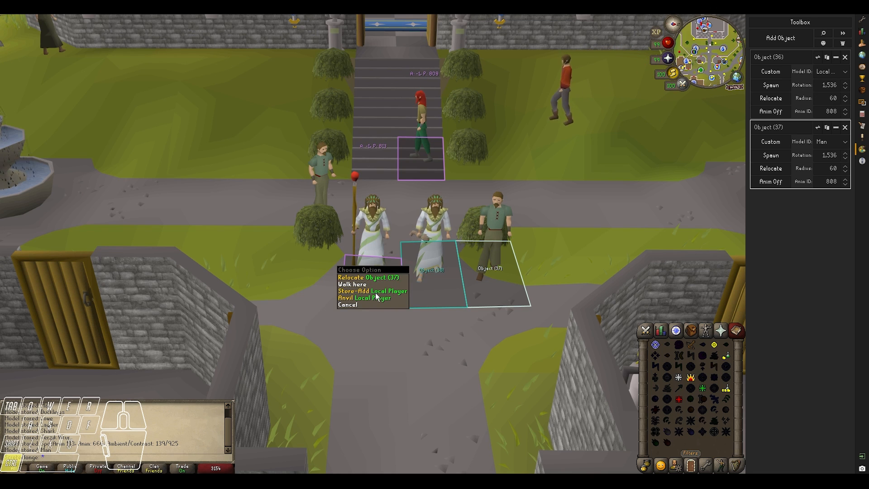
pyautogui.keyDown('ctrl'); pyautogui.rightClick(423, 156); pyautogui.keyUp('ctrl')
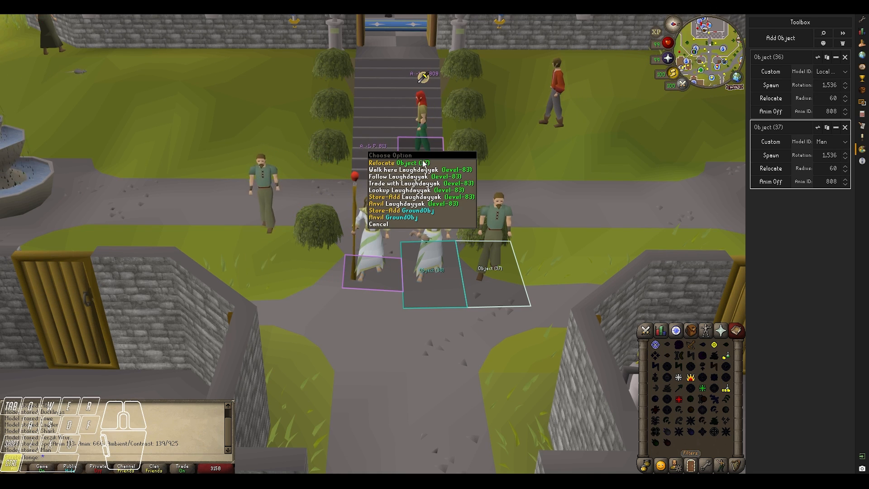
pyautogui.click(388, 197)
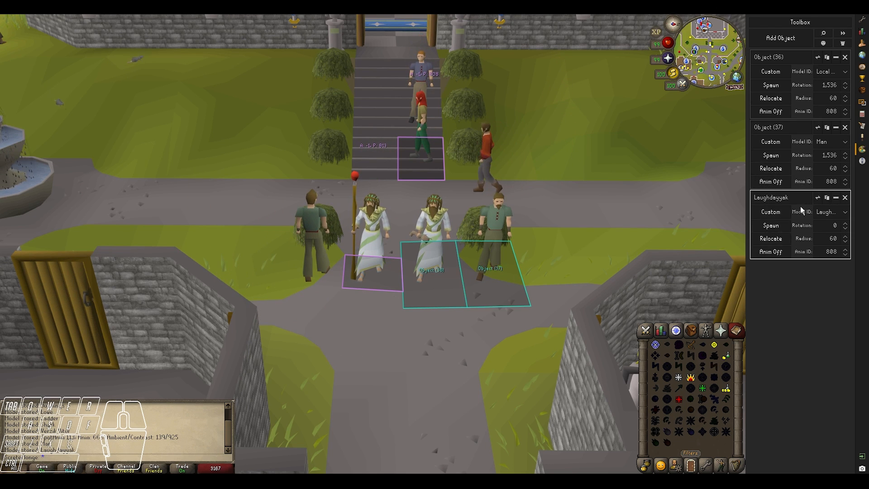
# Step: Place the red-haired player object on the free tile beside the local player and rotate it to 1,536
pyautogui.click(844, 212)
pyautogui.click(828, 297)
pyautogui.rightClick(416, 343)
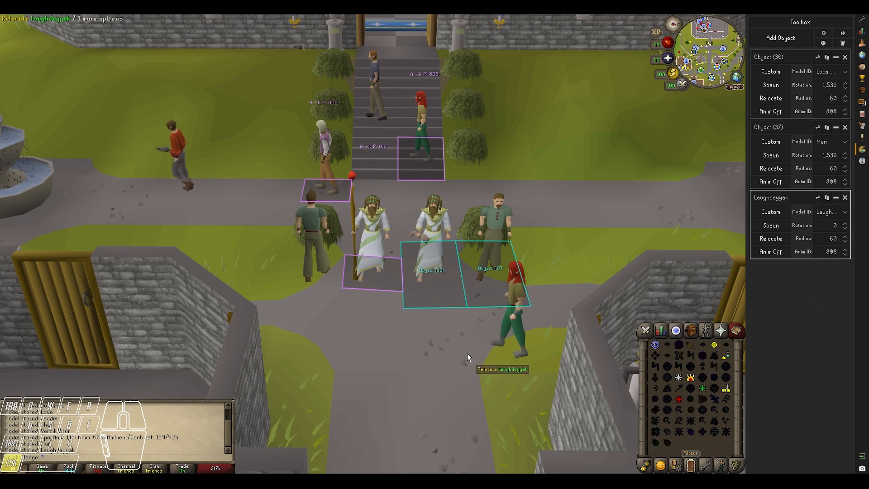
pyautogui.keyDown('ctrl'); pyautogui.moveTo(309, 283); pyautogui.dragTo(316, 323); pyautogui.keyUp('ctrl')
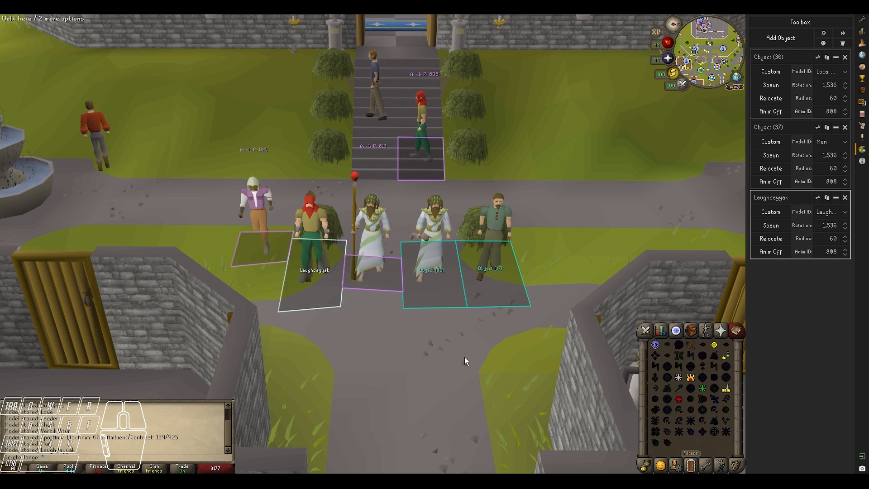
# Step: Hide the tile and label overlays and inspect the line-up of characters
pyautogui.moveTo(463, 359); pyautogui.dragTo(468, 310, button='middle')
pyautogui.write('DWDWDdas')
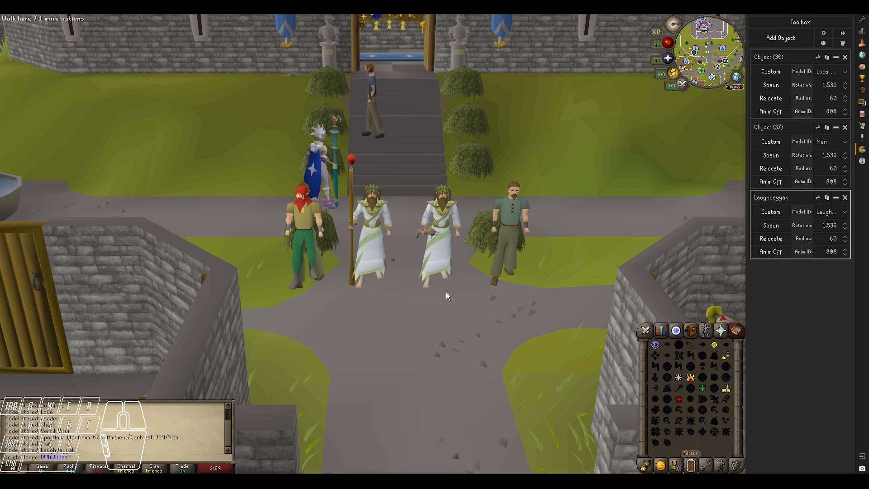
pyautogui.rightClick(444, 296)
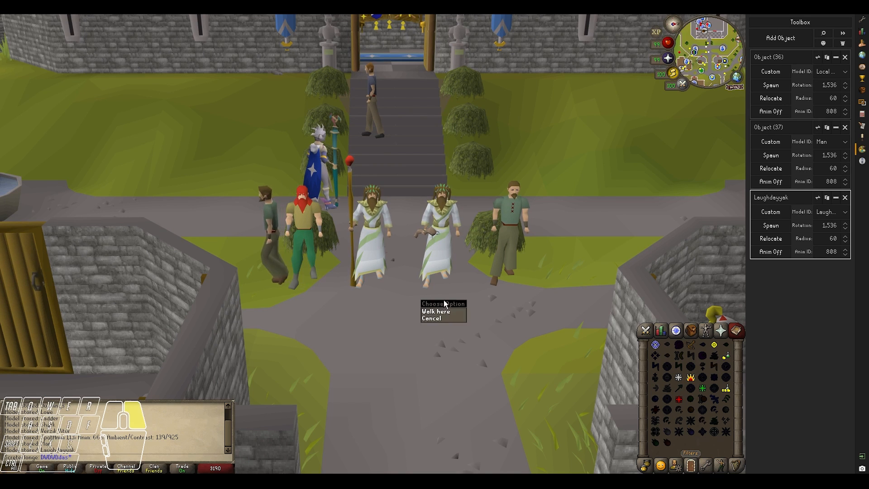
pyautogui.hotkey('shift', 's')
pyautogui.hotkey('shift', 'd')
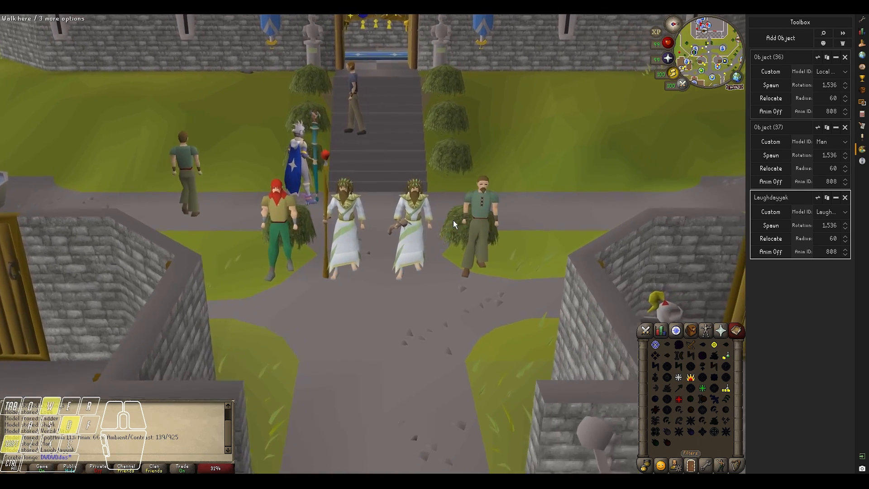
# Step: Use Store-Add on a Bush beside the stairs and place the resulting object on the staircase
pyautogui.press('ctrl')
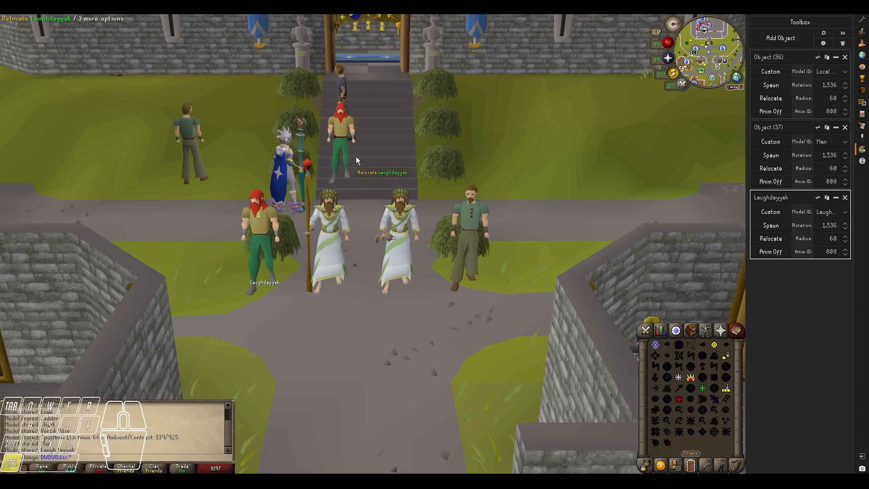
pyautogui.rightClick(340, 137)
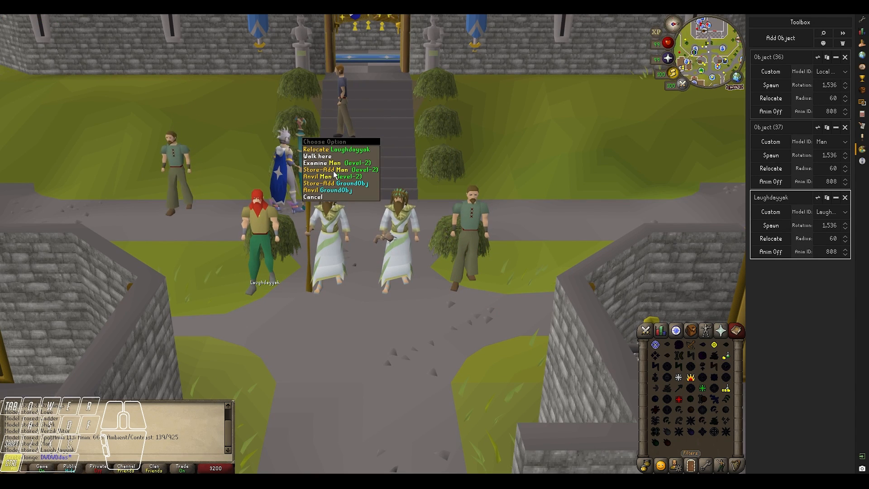
pyautogui.rightClick(441, 178)
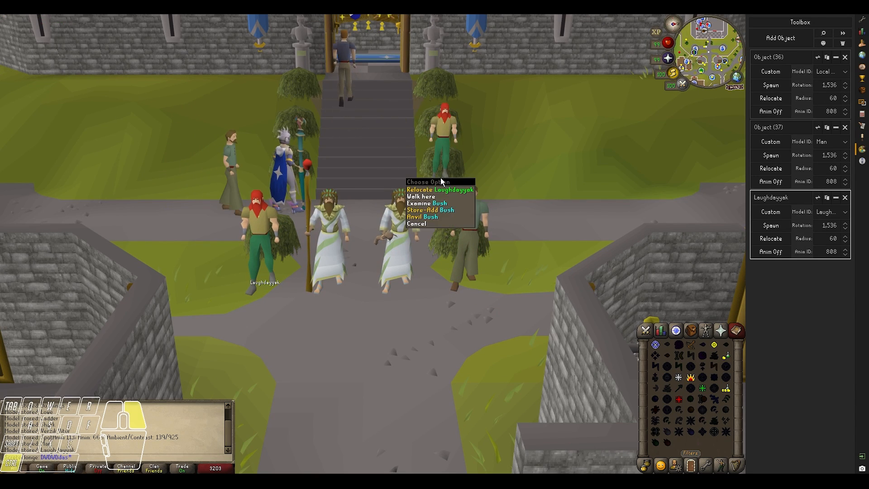
pyautogui.click(430, 209)
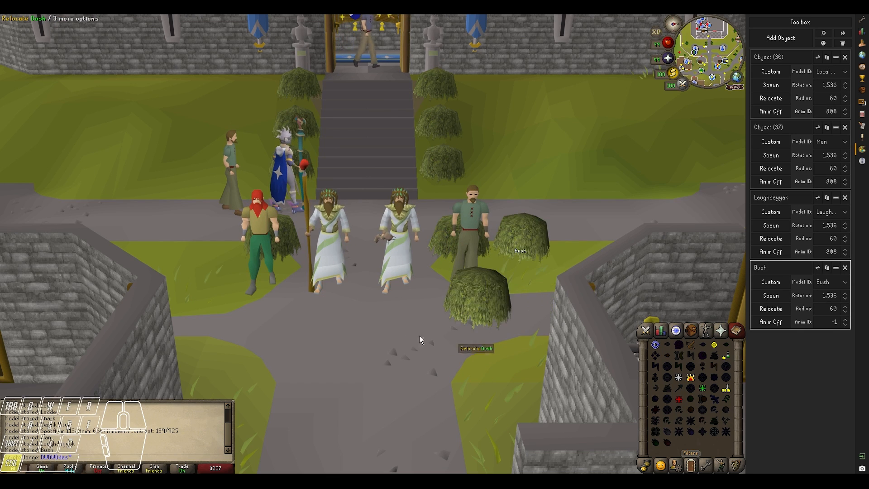
pyautogui.click(376, 167)
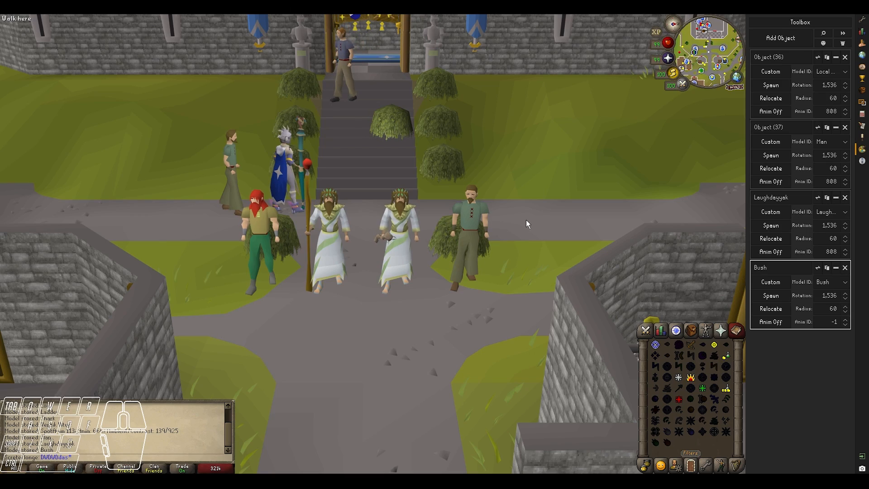
# Step: Relocate the Bush object to the foot of the stairs, extending one of the bush rows
pyautogui.moveTo(515, 202); pyautogui.dragTo(284, 233, button='middle')
pyautogui.keyDown('ctrl'); pyautogui.click(274, 222); pyautogui.keyUp('ctrl')
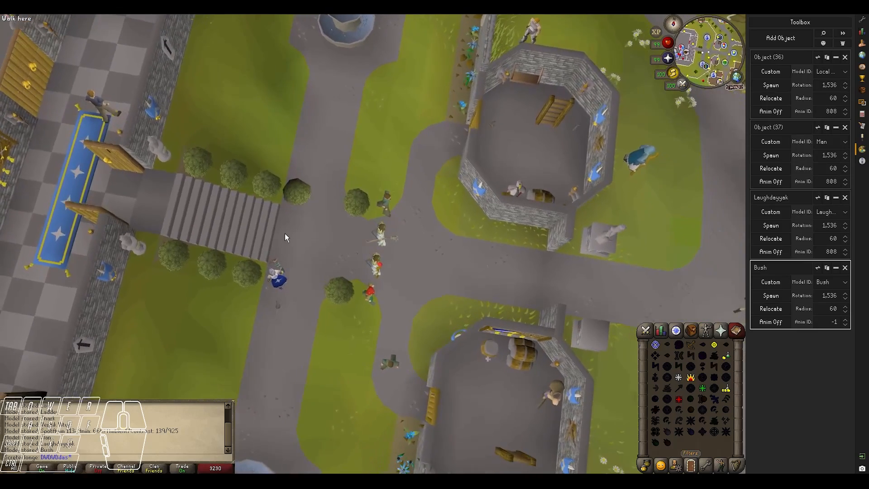
pyautogui.moveTo(365, 218); pyautogui.dragTo(330, 222, button='middle')
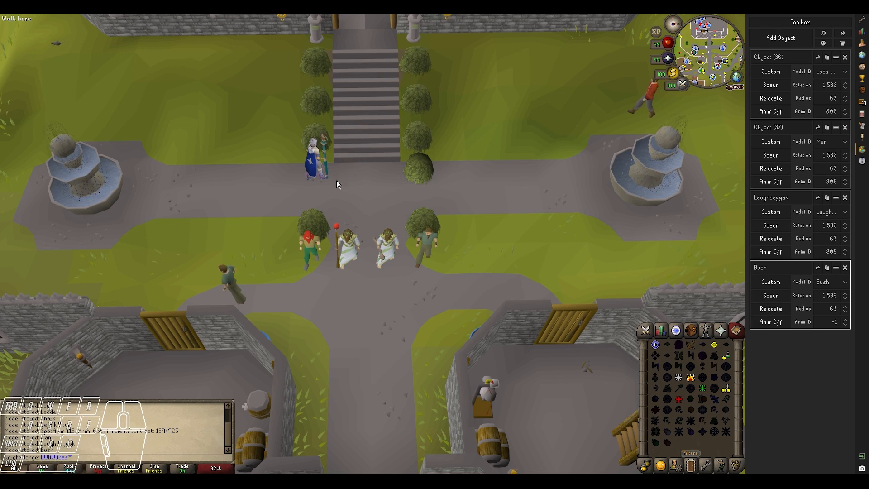
# Step: Duplicate the Bush object repeatedly onto successive tiles, extending both bush rows along the path past the line-up of characters
pyautogui.press('ctrl')
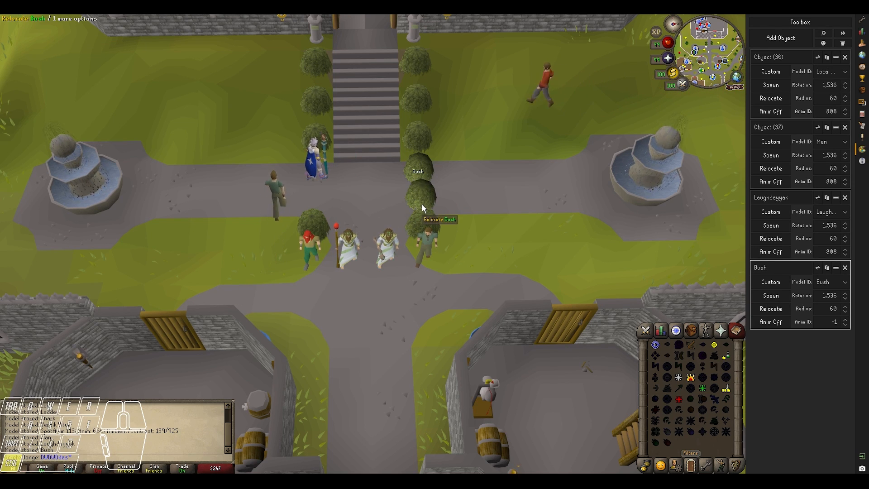
pyautogui.hotkey('ctrl', 'd')
pyautogui.hotkey('ctrl', 'd')
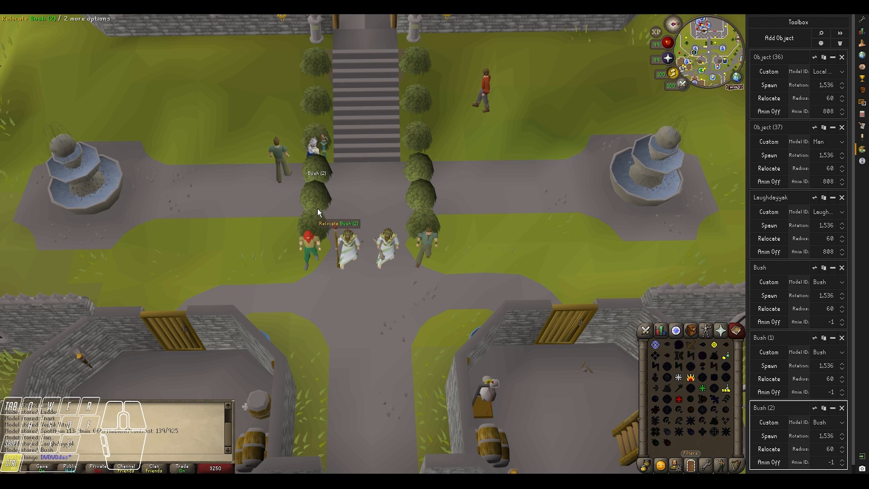
pyautogui.hotkey('ctrl', 'd')
pyautogui.hotkey('ctrl', 'd')
pyautogui.hotkey('ctrl', 'd')
pyautogui.hotkey('ctrl', 'd')
pyautogui.hotkey('ctrl', 'd')
pyautogui.hotkey('ctrl', 'd')
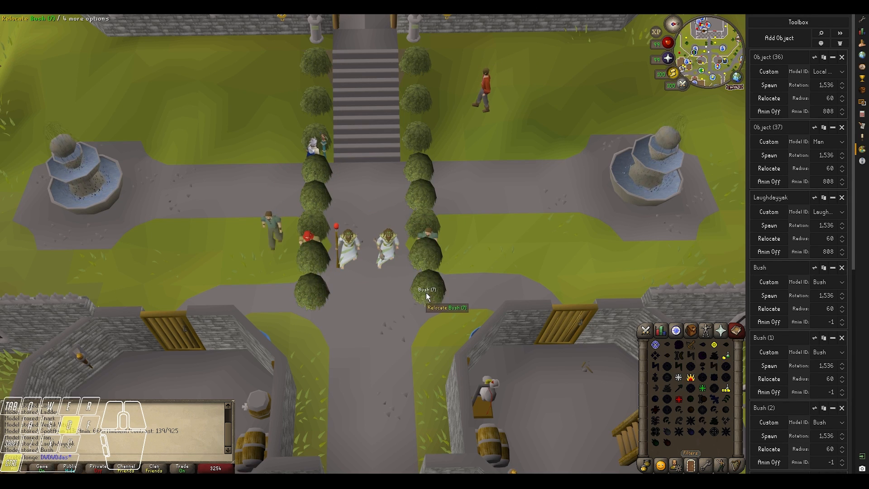
pyautogui.hotkey('ctrl', 'd')
pyautogui.hotkey('ctrl', 'd')
pyautogui.hotkey('ctrl', 'd')
pyautogui.hotkey('ctrl', 'd')
pyautogui.hotkey('ctrl', 'd')
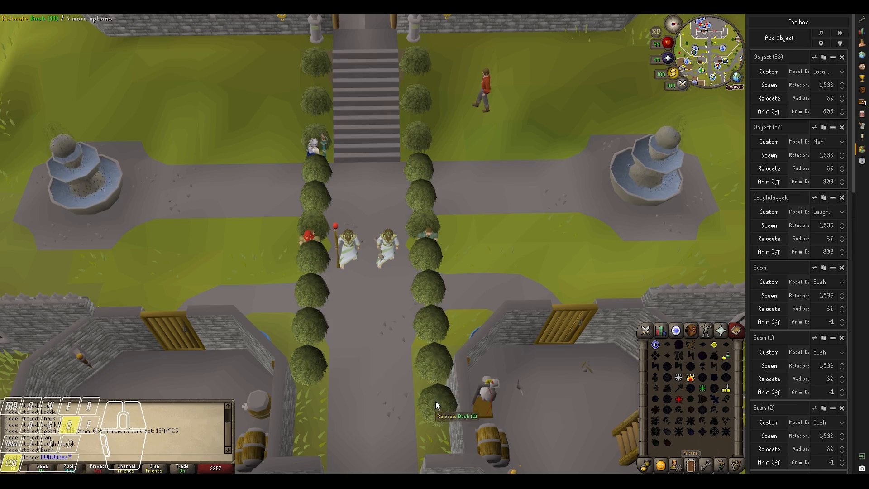
# Step: Select the red-haired player object and relocate it onto the path directly behind the staff-holding character
pyautogui.moveTo(427, 441); pyautogui.dragTo(267, 323, button='middle')
pyautogui.keyDown('ctrl'); pyautogui.scroll(-4, 375, 302); pyautogui.keyUp('ctrl')
pyautogui.keyDown('ctrl'); pyautogui.scroll(1, 376, 304); pyautogui.keyUp('ctrl')
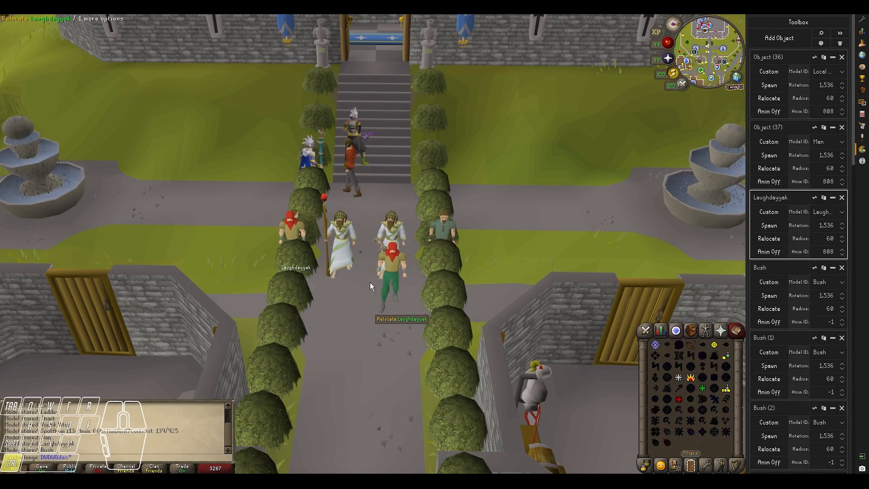
pyautogui.keyDown('ctrl'); pyautogui.scroll(-1, 409, 294); pyautogui.keyUp('ctrl')
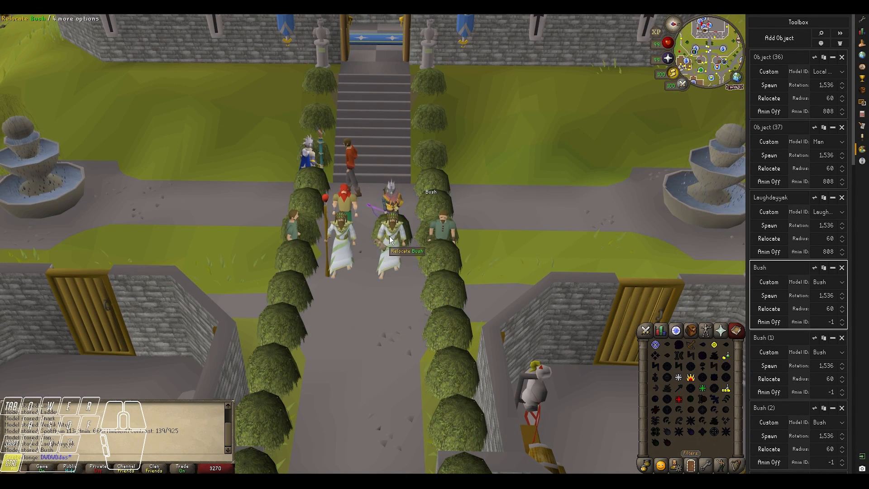
# Step: Cycle the selection through the placed objects, previewing Object (36) and the Bush at different spots on the path
pyautogui.keyDown('ctrl'); pyautogui.scroll(-1, 388, 239); pyautogui.keyUp('ctrl')
pyautogui.keyDown('ctrl'); pyautogui.scroll(-2, 385, 256); pyautogui.keyUp('ctrl')
pyautogui.keyDown('ctrl'); pyautogui.scroll(7, 385, 256); pyautogui.keyUp('ctrl')
pyautogui.keyDown('ctrl'); pyautogui.scroll(-2, 384, 256); pyautogui.keyUp('ctrl')
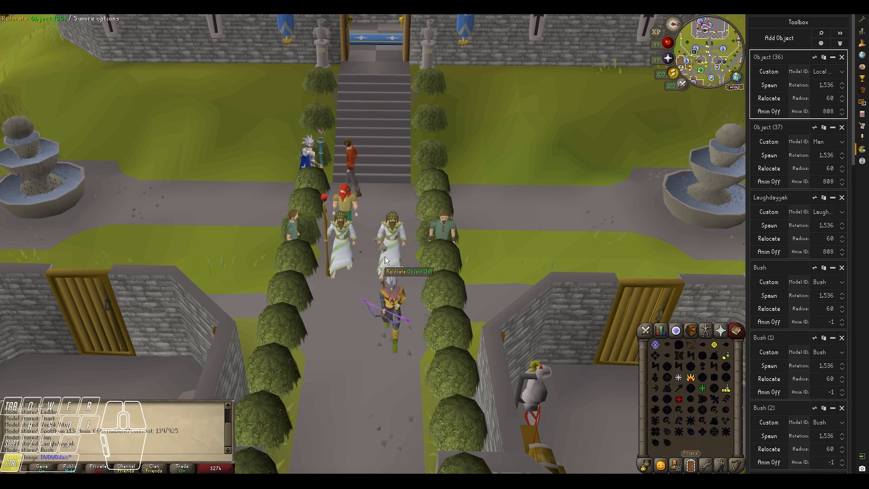
pyautogui.keyDown('ctrl'); pyautogui.scroll(-4, 379, 276); pyautogui.keyUp('ctrl')
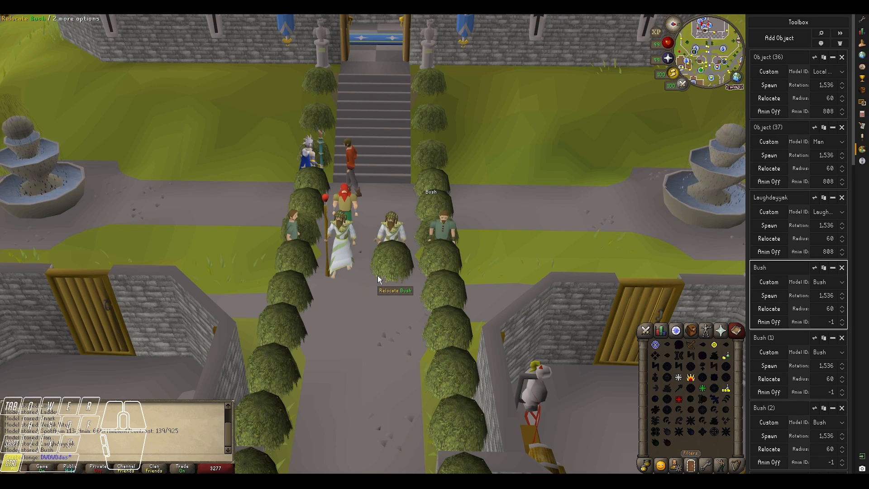
pyautogui.keyDown('ctrl'); pyautogui.scroll(4, 378, 279); pyautogui.keyUp('ctrl')
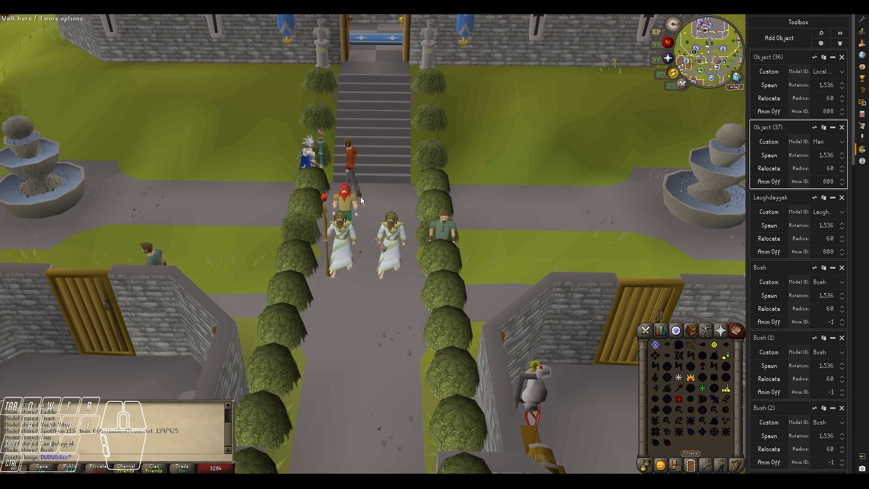
# Step: Cycle the selection to Object (37), the Man, and relocate it onto the path beside the red-haired player object
pyautogui.keyDown('ctrl'); pyautogui.scroll(-3, 371, 239); pyautogui.keyUp('ctrl')
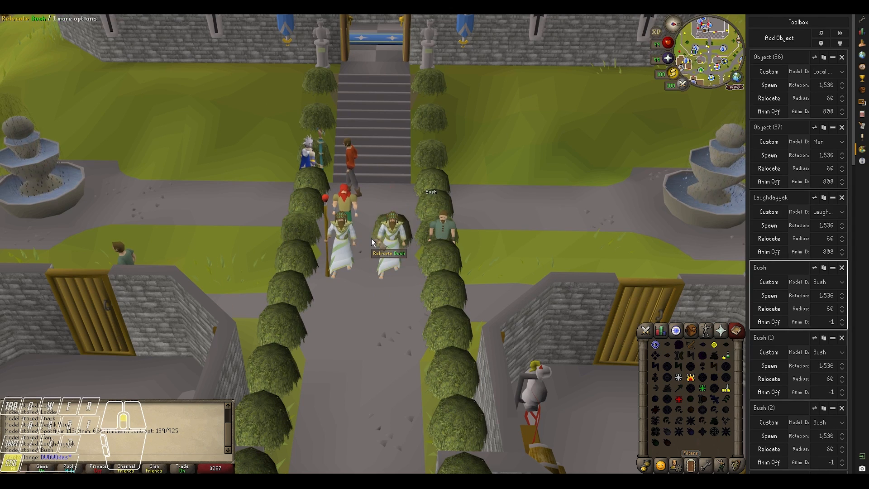
pyautogui.keyDown('ctrl'); pyautogui.scroll(2, 371, 239); pyautogui.keyUp('ctrl')
pyautogui.keyDown('ctrl'); pyautogui.scroll(-3, 371, 239); pyautogui.keyUp('ctrl')
pyautogui.keyDown('ctrl'); pyautogui.scroll(4, 371, 239); pyautogui.keyUp('ctrl')
pyautogui.keyDown('ctrl'); pyautogui.scroll(-1, 371, 238); pyautogui.keyUp('ctrl')
pyautogui.keyDown('ctrl'); pyautogui.scroll(2, 371, 239); pyautogui.keyUp('ctrl')
pyautogui.keyDown('ctrl'); pyautogui.scroll(-1, 371, 238); pyautogui.keyUp('ctrl')
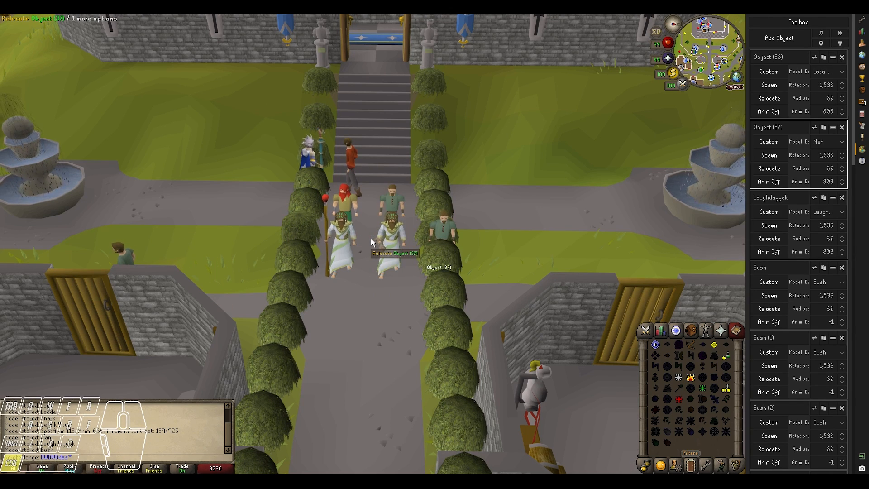
pyautogui.press('ctrl')
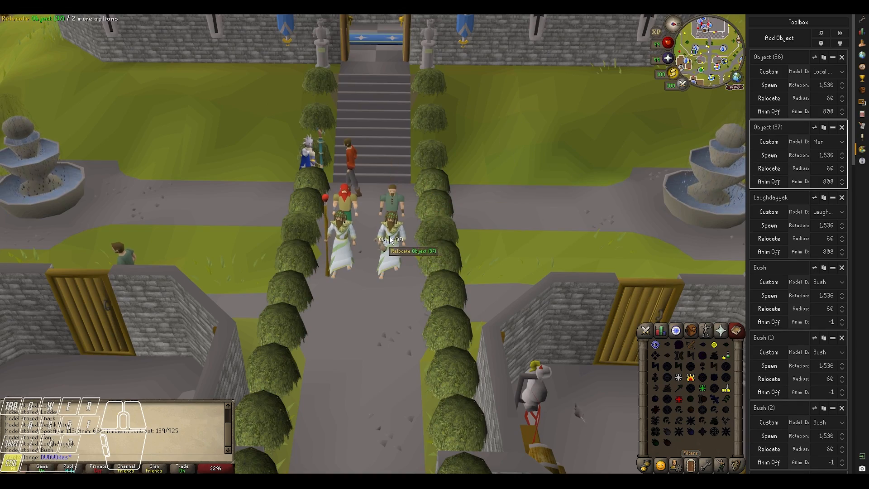
# Step: In the Creator's Kit Toolbox Manager, add a folder under Master Folder and name it Bush
pyautogui.moveTo(363, 335); pyautogui.dragTo(308, 319, button='middle')
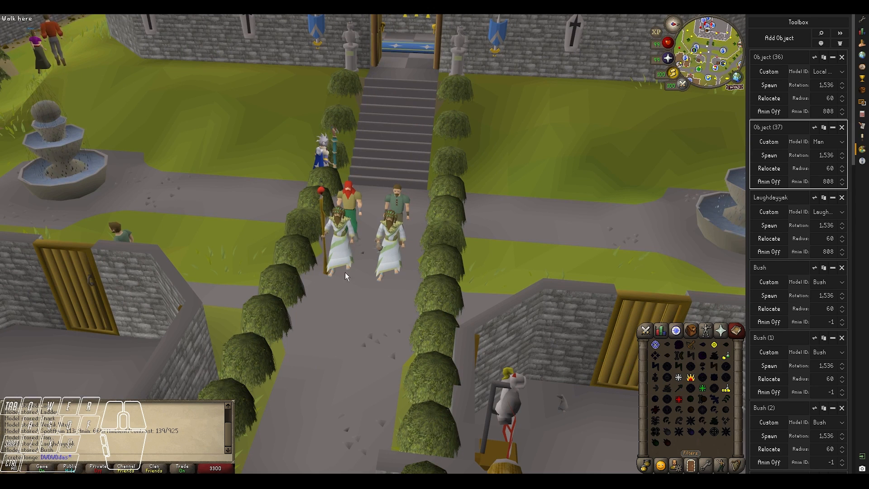
pyautogui.moveTo(345, 273); pyautogui.dragTo(725, 165, button='middle')
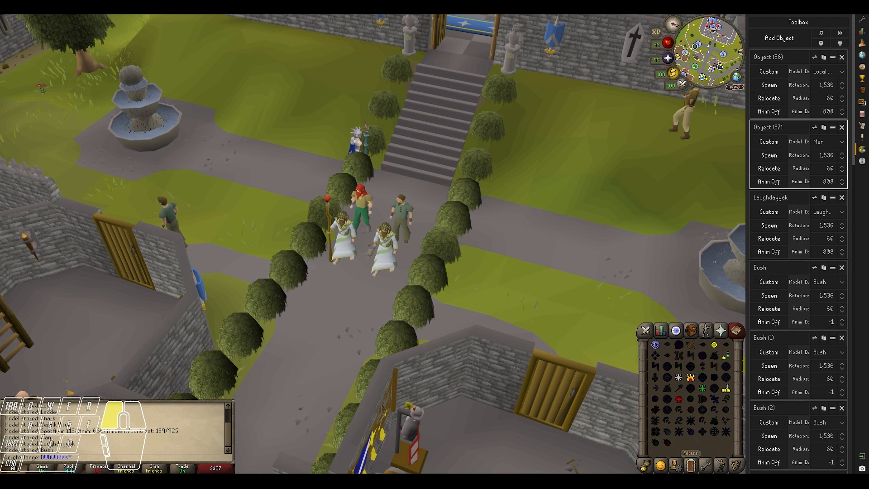
pyautogui.moveTo(0, 217); pyautogui.dragTo(681, 66)
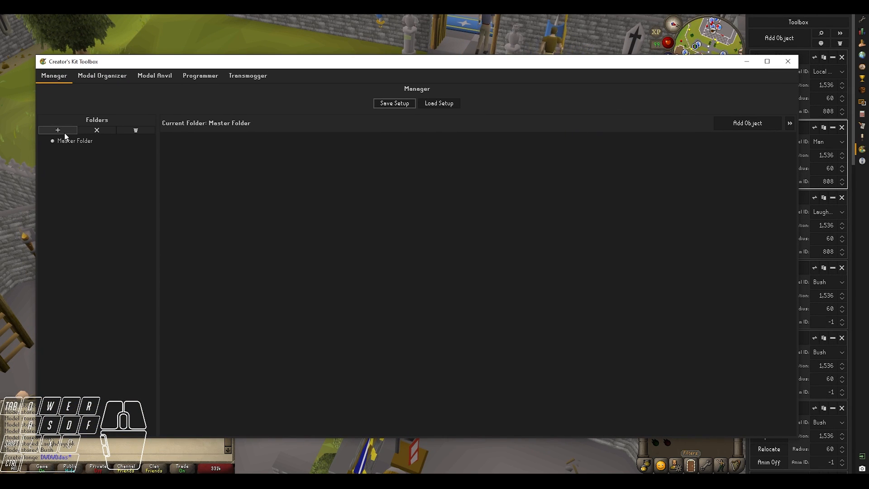
pyautogui.click(74, 142)
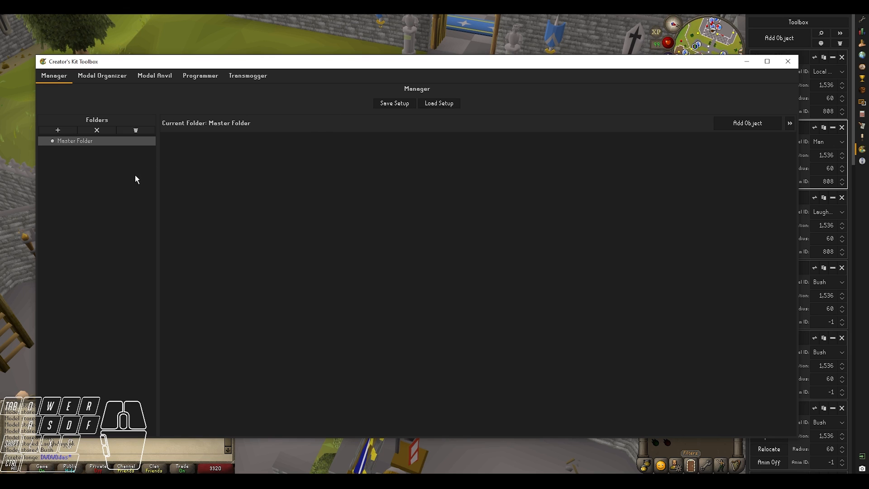
pyautogui.click(67, 130)
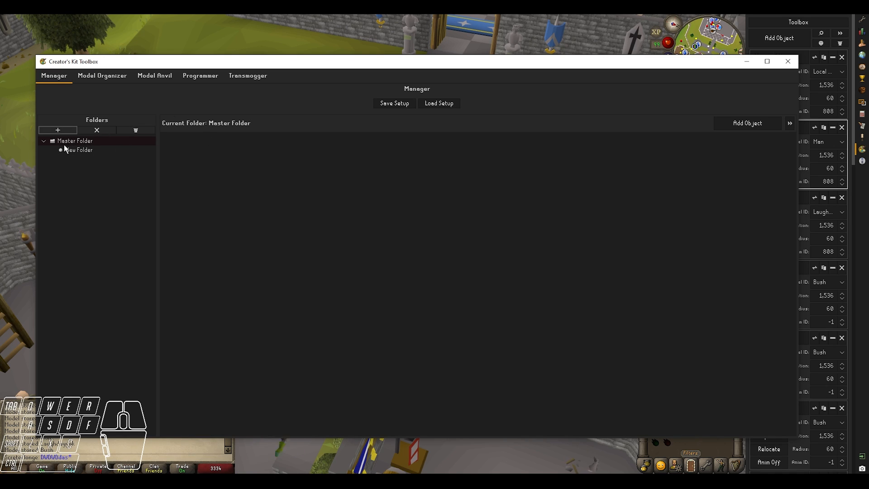
pyautogui.click(78, 149)
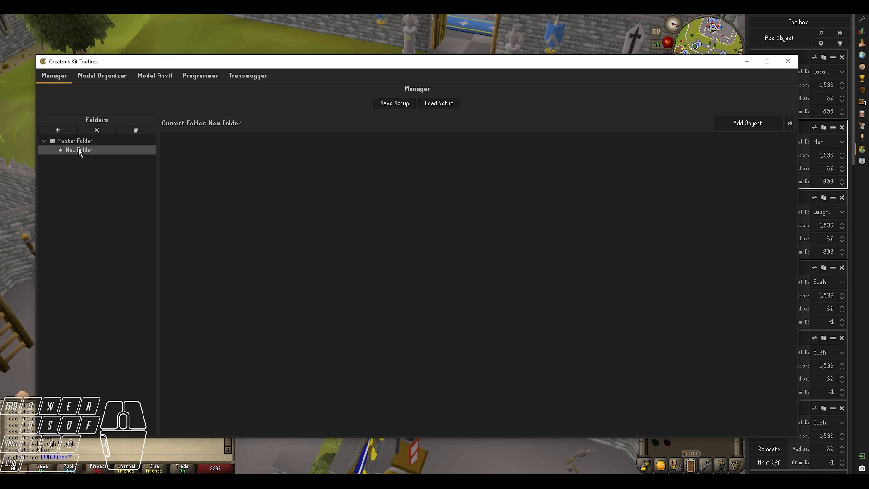
pyautogui.click(85, 150)
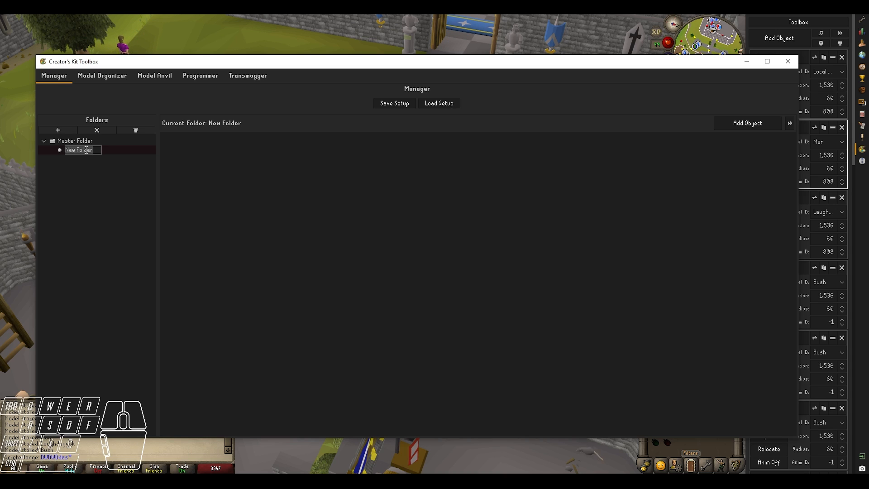
pyautogui.press('Return')
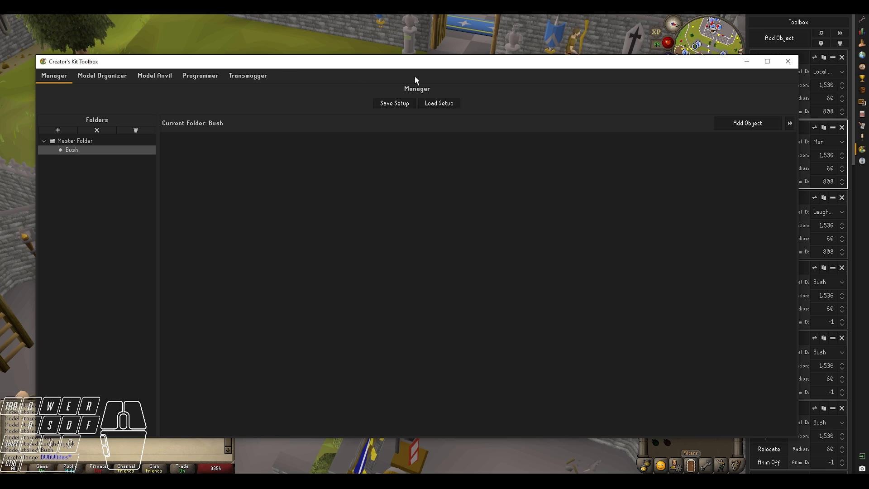
# Step: Transfer the first Bush object from the side panel to the Manager's Bush folder and check it there
pyautogui.click(747, 62)
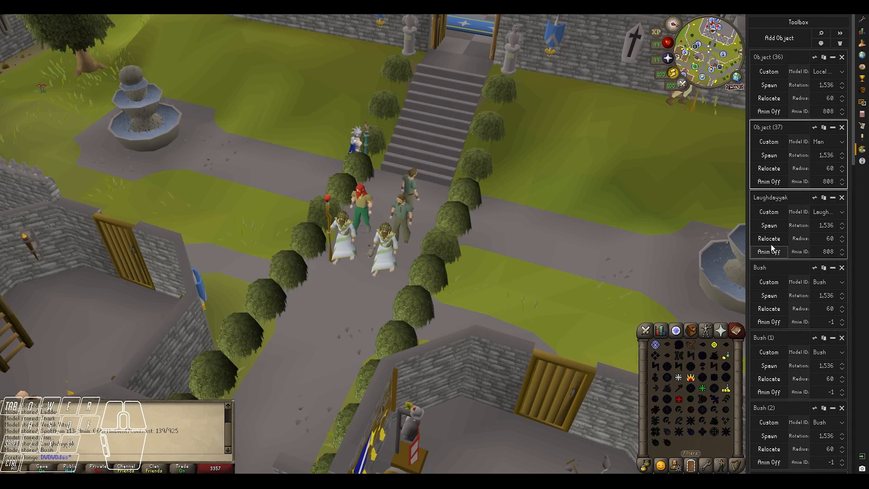
pyautogui.scroll(-2, 804, 294)
pyautogui.scroll(1, 805, 294)
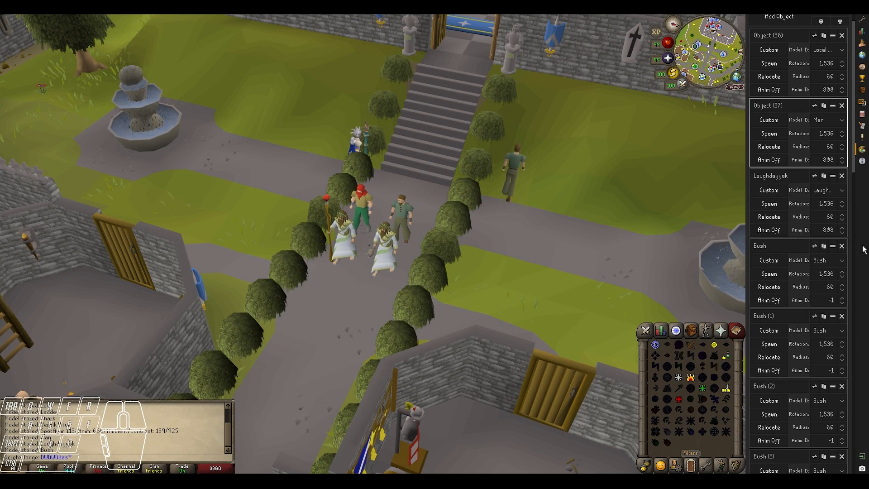
pyautogui.click(815, 247)
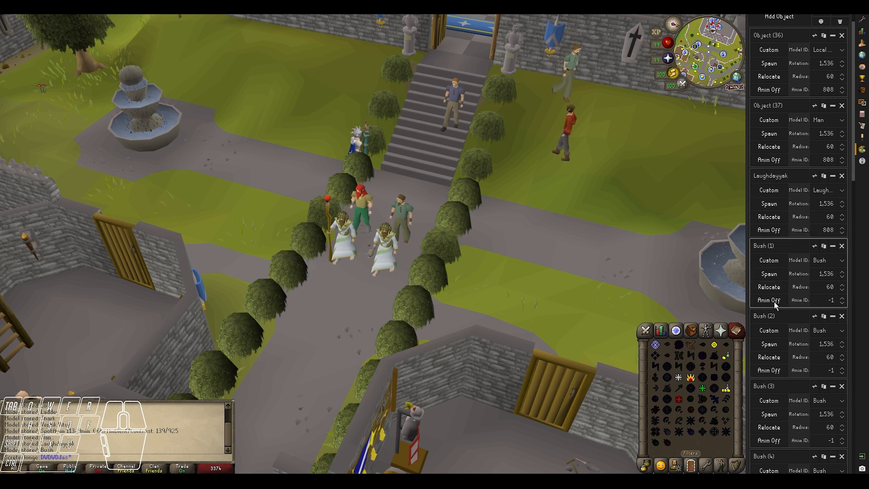
pyautogui.click(411, 480)
pyautogui.click(454, 444)
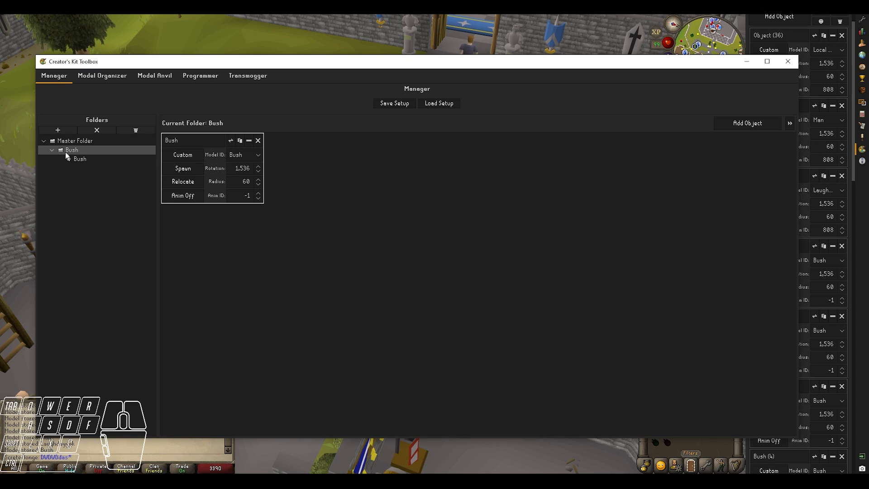
pyautogui.click(495, 32)
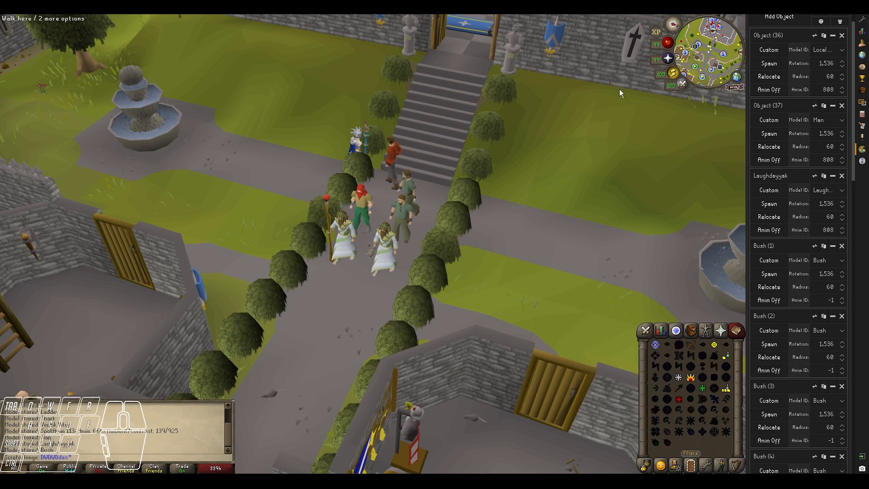
# Step: Transfer the remaining Bush objects, Bush (1) through Bush (15), to the Manager's Bush folder and review the folder
pyautogui.click(815, 246)
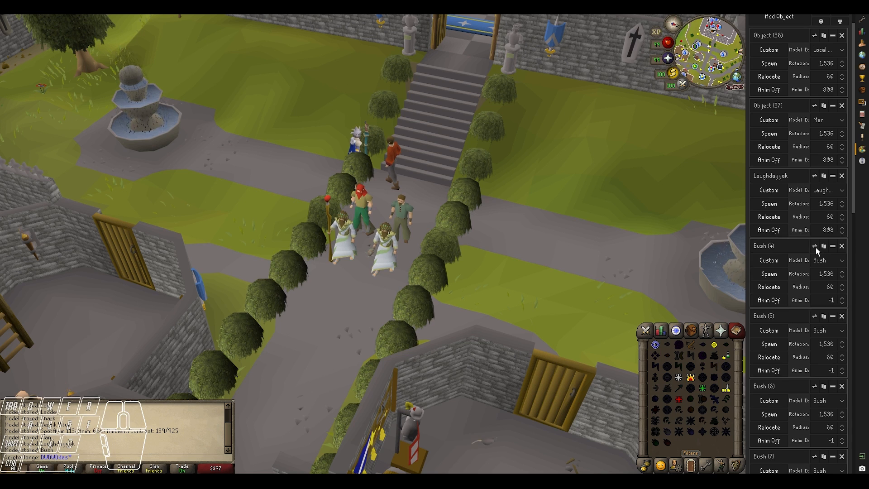
pyautogui.click(815, 246)
pyautogui.click(815, 246)
pyautogui.click(816, 247)
pyautogui.click(816, 247)
pyautogui.click(815, 247)
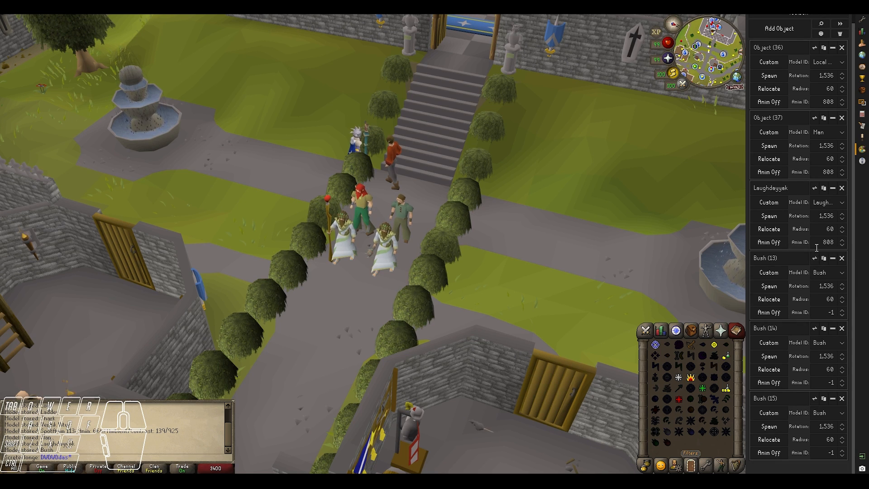
pyautogui.click(816, 259)
pyautogui.click(817, 268)
pyautogui.click(817, 267)
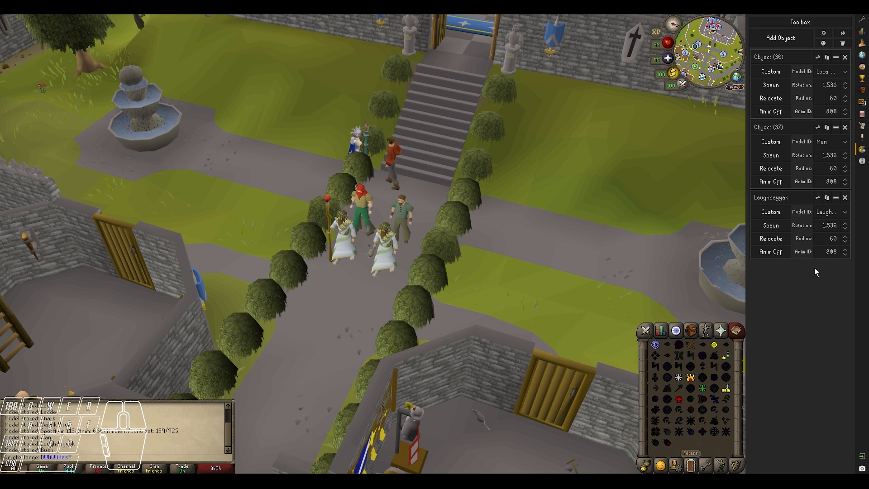
pyautogui.moveTo(412, 480)
pyautogui.click(459, 446)
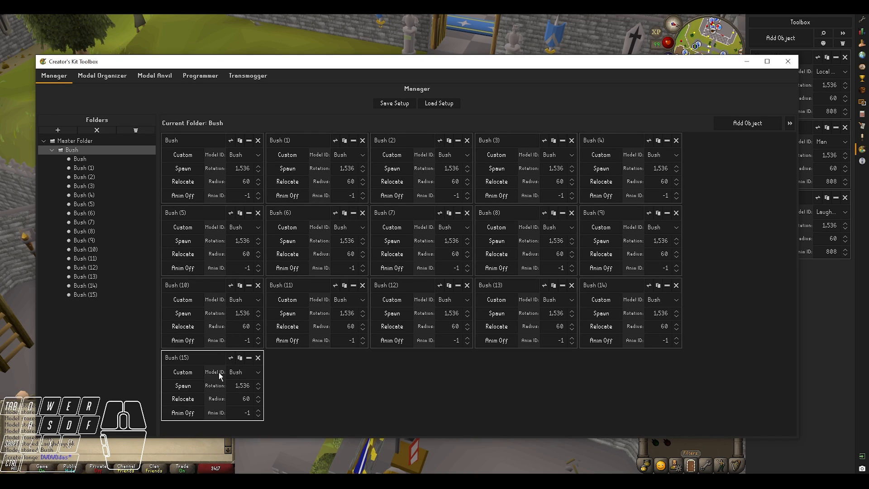
# Step: Add a second folder under Master Folder named People, and return to the game view
pyautogui.click(86, 141)
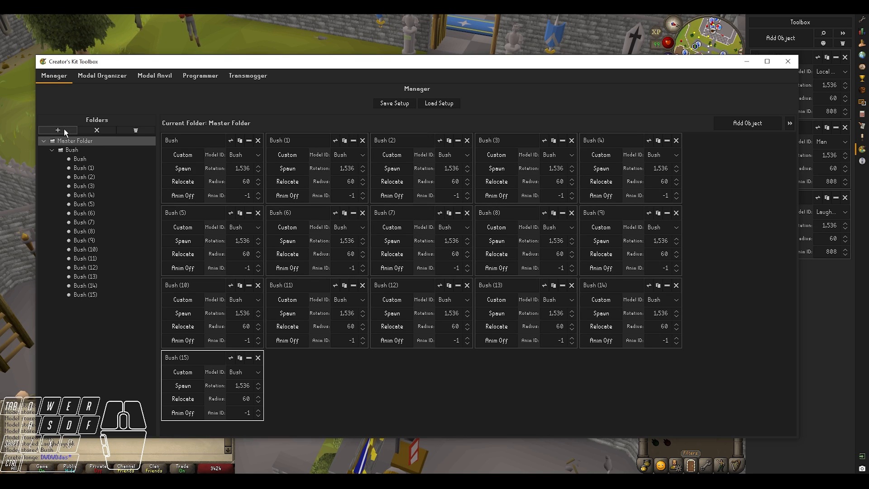
pyautogui.click(65, 131)
pyautogui.click(92, 304)
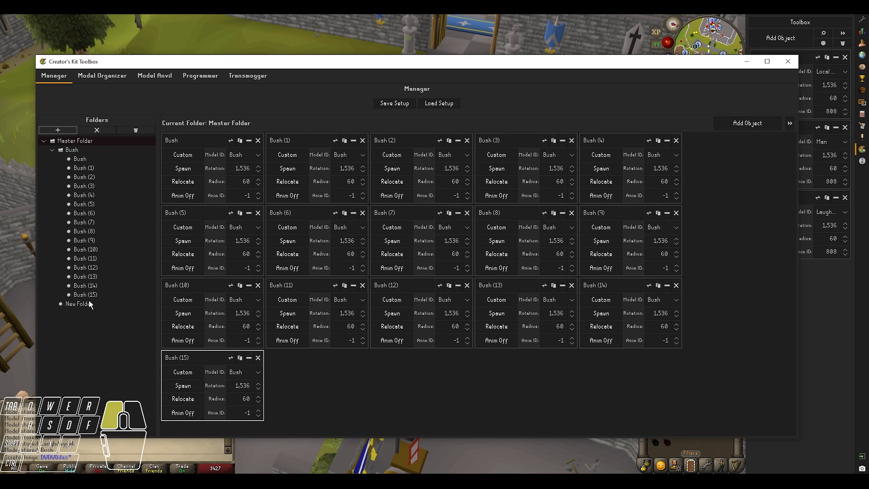
pyautogui.click(93, 304)
pyautogui.moveTo(96, 305); pyautogui.dragTo(51, 307)
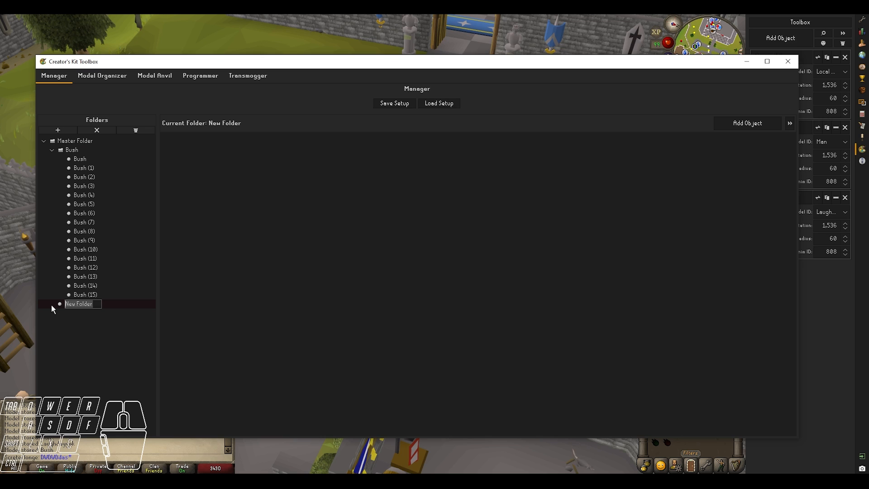
pyautogui.write('People')
pyautogui.press('Return')
pyautogui.click(380, 32)
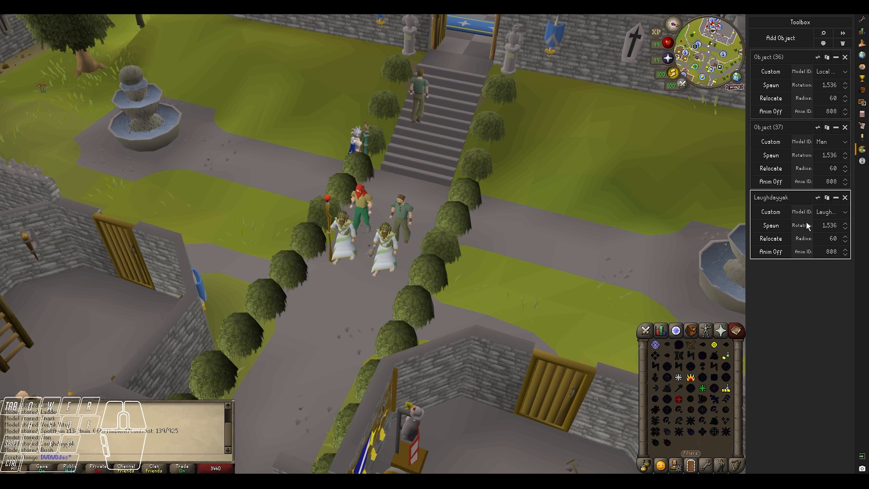
# Step: Duplicate the Man object, Object (37), six times along the path between the bushes
pyautogui.click(771, 168)
pyautogui.press('Left')
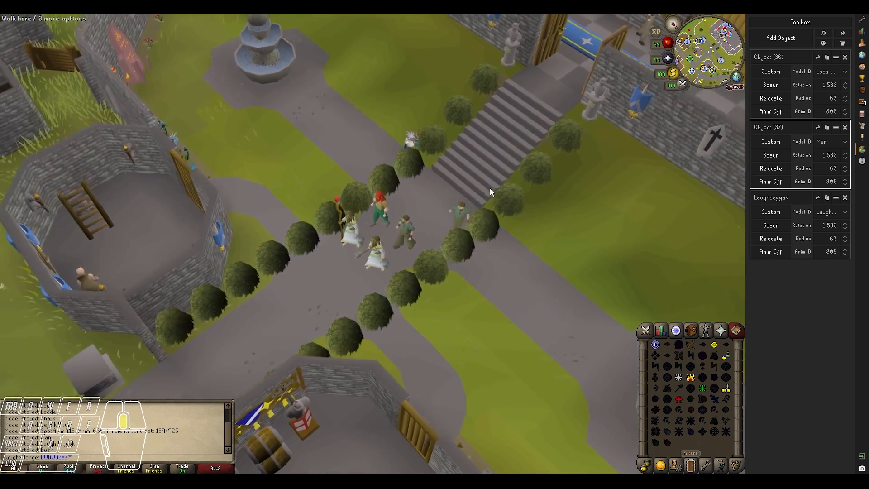
pyautogui.hotkey('ctrl', 'd')
pyautogui.hotkey('ctrl', 'd')
pyautogui.hotkey('ctrl', 'd')
pyautogui.hotkey('ctrl', 'd')
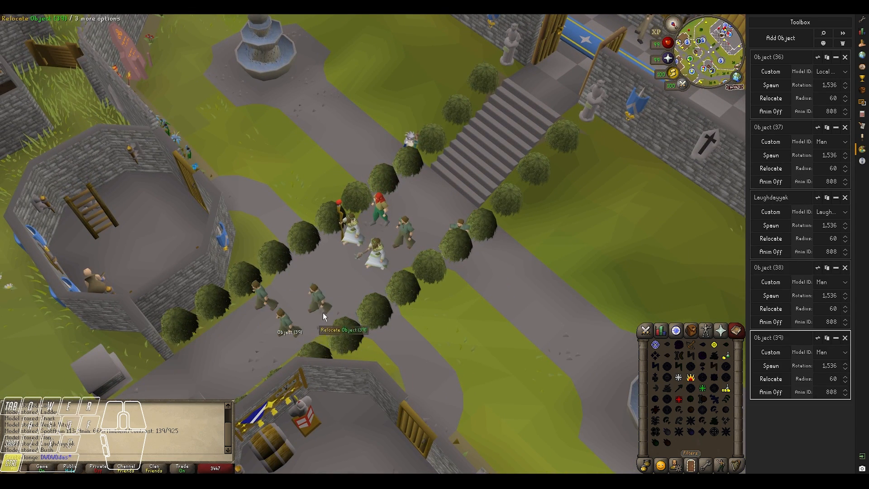
pyautogui.click(354, 293)
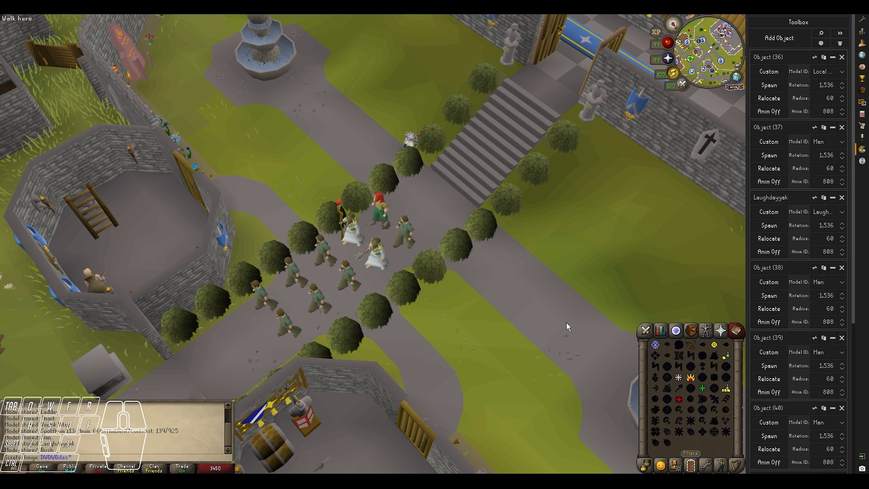
# Step: Transfer the Man objects, Object (37) through Object (43), from the side panel to the Manager's People folder and open the Manager
pyautogui.click(461, 442)
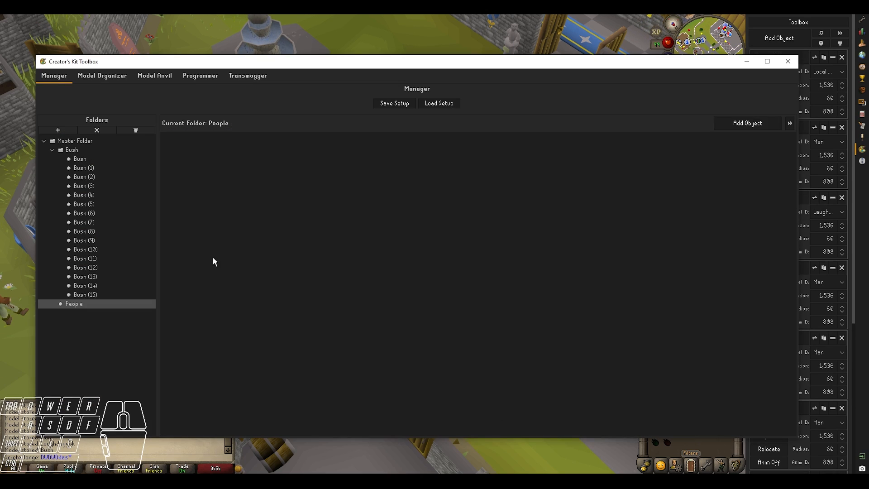
pyautogui.click(747, 61)
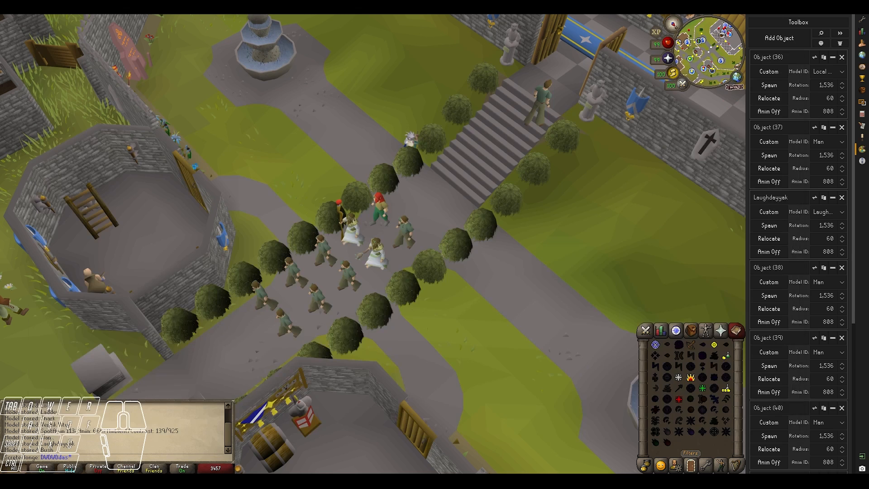
pyautogui.click(815, 268)
pyautogui.click(815, 270)
pyautogui.click(815, 269)
pyautogui.click(815, 269)
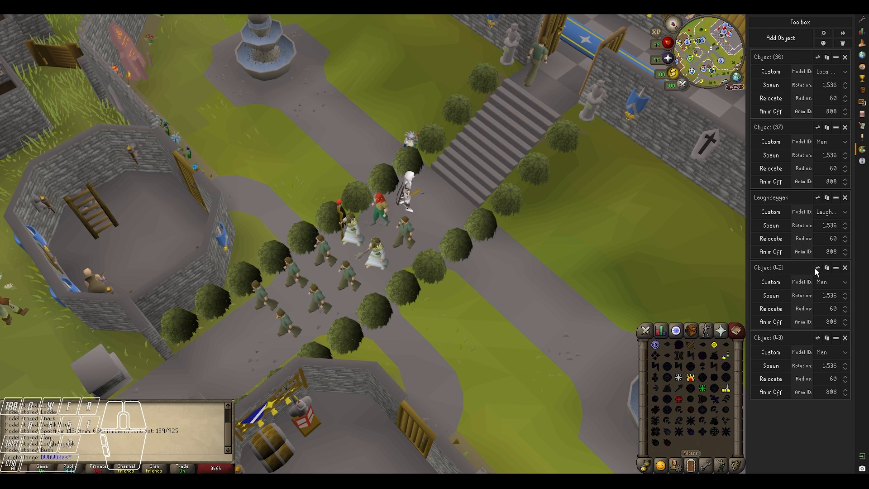
pyautogui.click(818, 269)
pyautogui.click(819, 270)
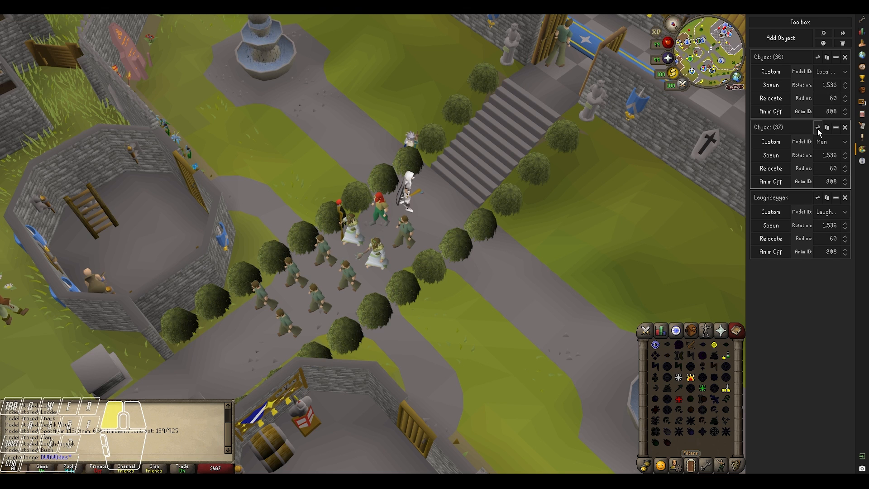
pyautogui.click(817, 128)
pyautogui.click(460, 416)
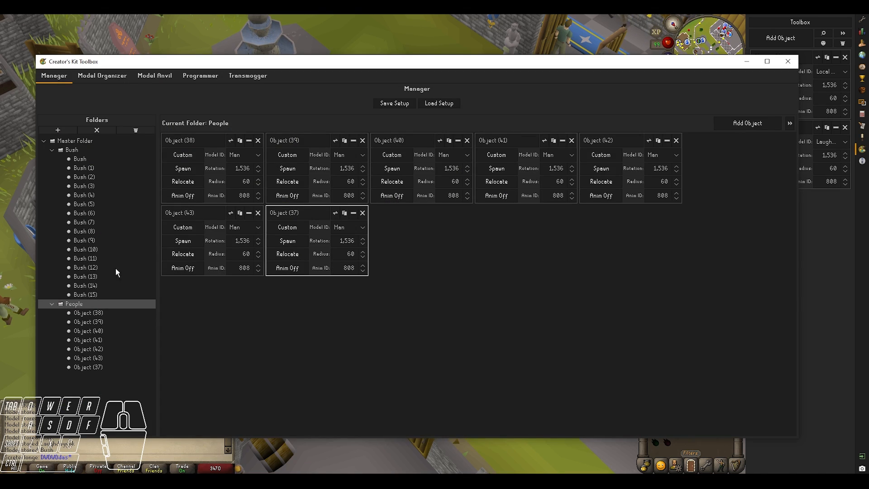
# Step: Collapse the Bush and People folders and alternate between them to compare the objects each one holds
pyautogui.click(52, 304)
pyautogui.click(51, 149)
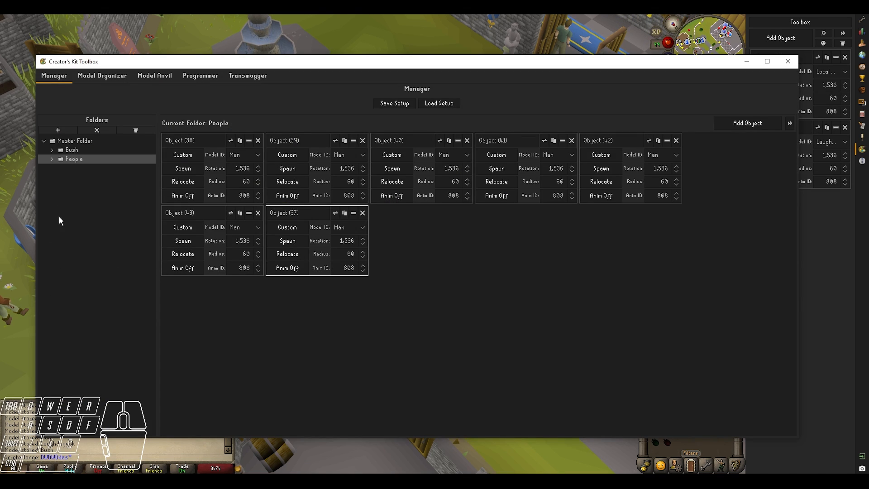
pyautogui.click(73, 151)
pyautogui.click(73, 159)
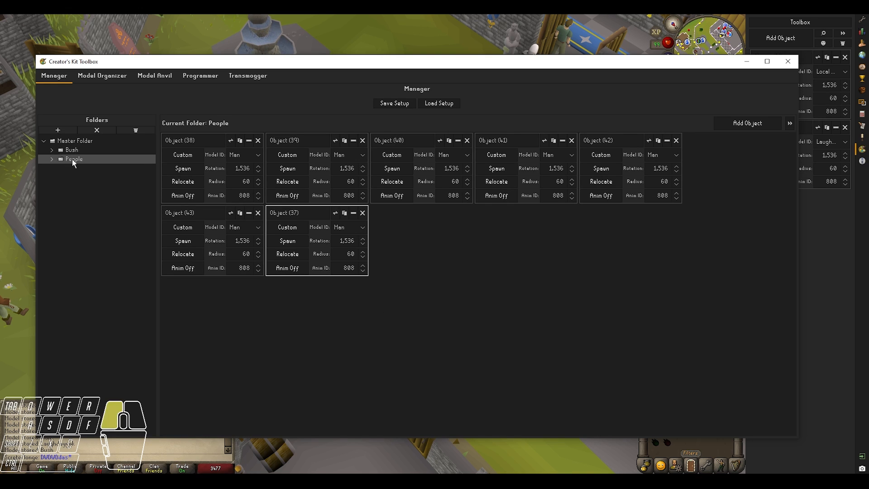
pyautogui.click(72, 150)
pyautogui.click(73, 158)
pyautogui.click(72, 151)
pyautogui.click(73, 159)
pyautogui.click(73, 151)
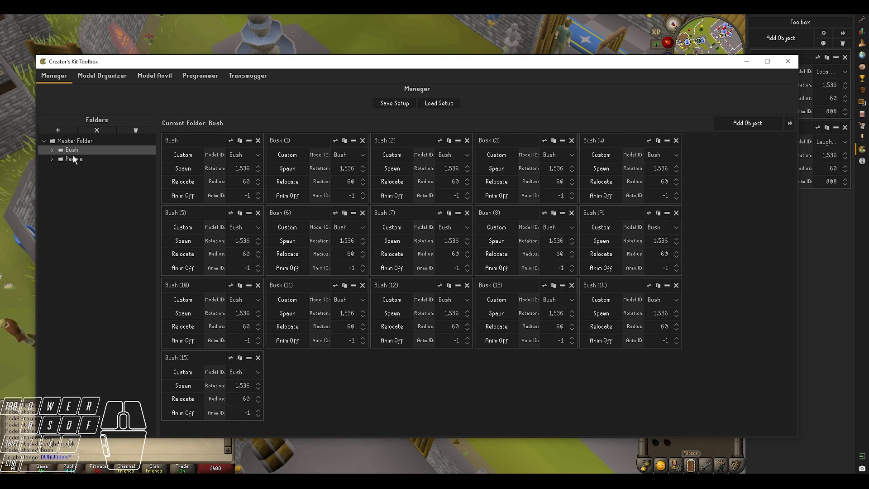
pyautogui.click(72, 158)
pyautogui.click(73, 149)
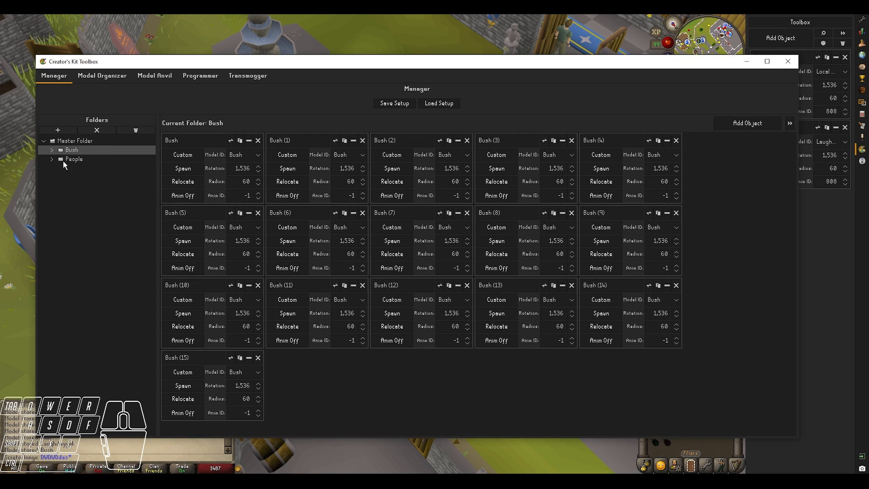
# Step: Expand the Bush and People folders, then add a subfolder named Man inside People
pyautogui.click(51, 150)
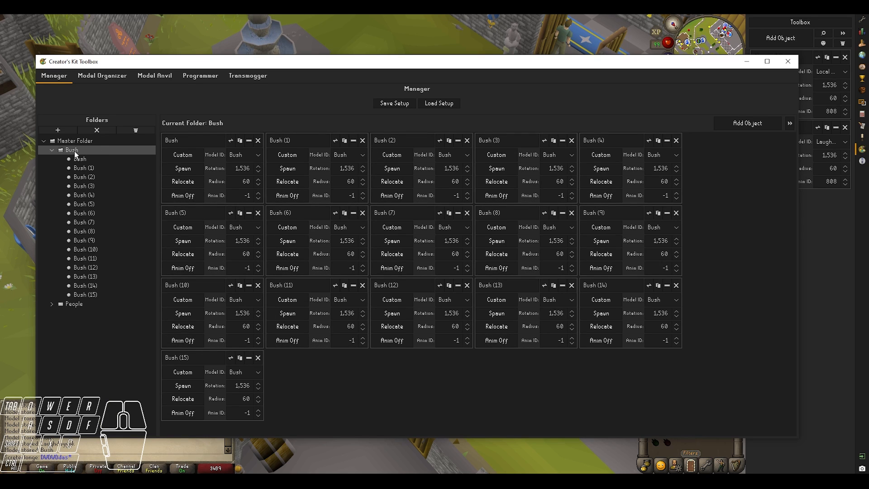
pyautogui.click(51, 305)
pyautogui.click(87, 304)
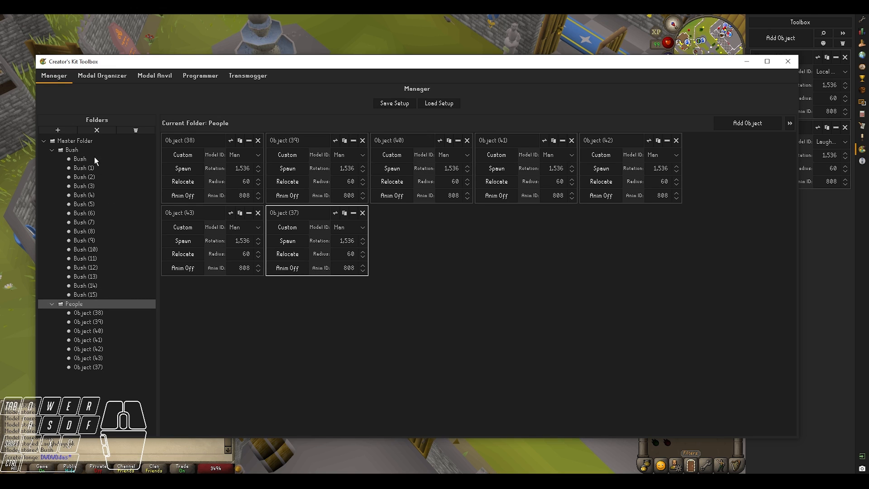
pyautogui.click(58, 130)
pyautogui.click(92, 372)
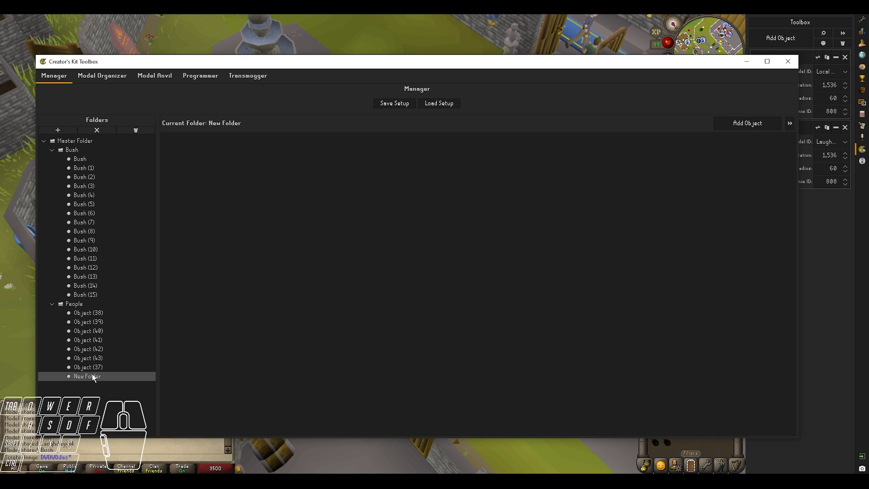
pyautogui.doubleClick(91, 373)
pyautogui.write('Man')
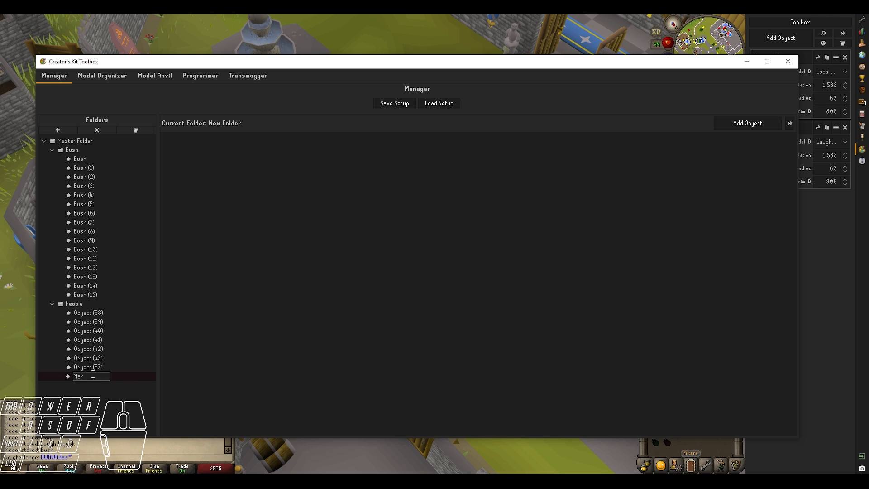
pyautogui.press('Return')
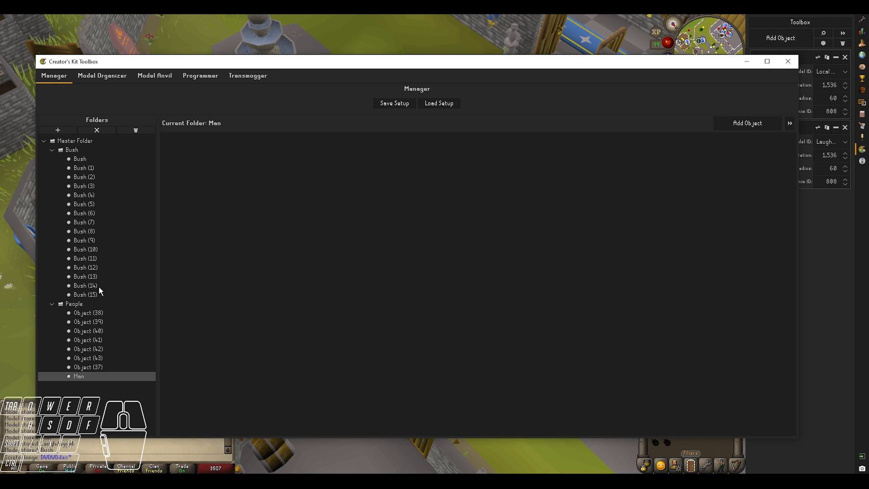
# Step: Move Object (38), then Objects (39) through (43) and Object (37), from People into its Man subfolder
pyautogui.click(91, 311)
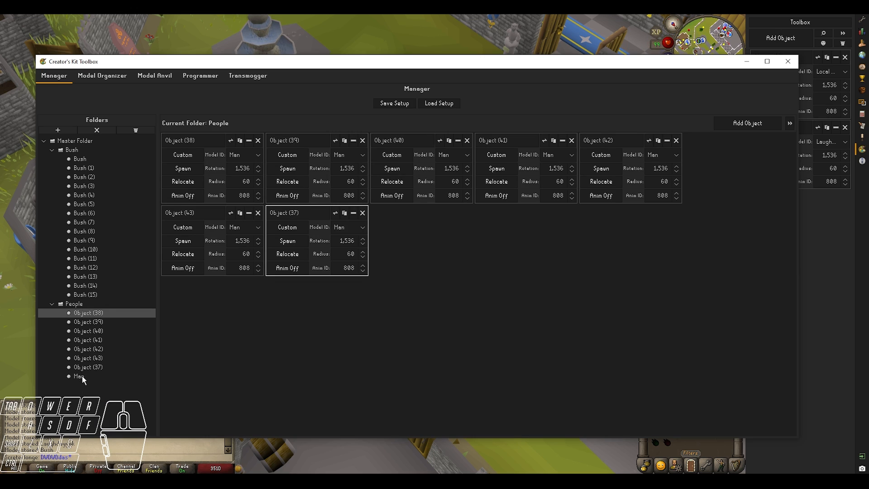
pyautogui.moveTo(101, 317); pyautogui.dragTo(87, 377)
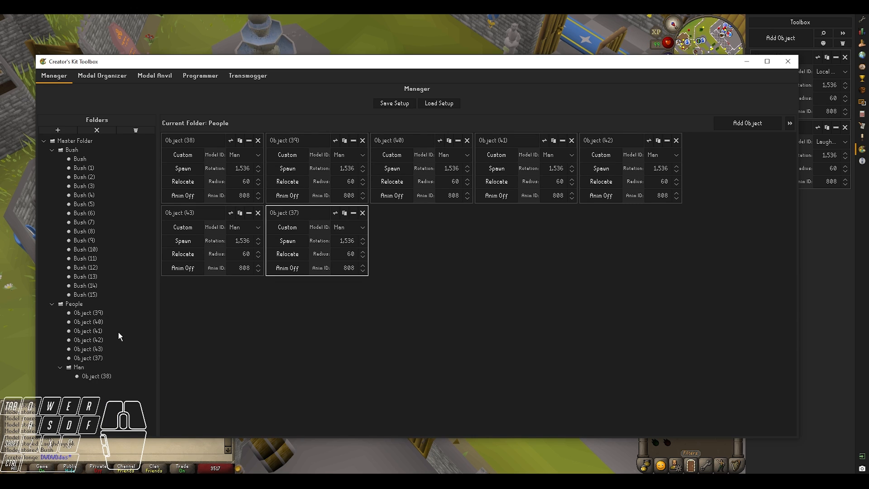
pyautogui.click(100, 315)
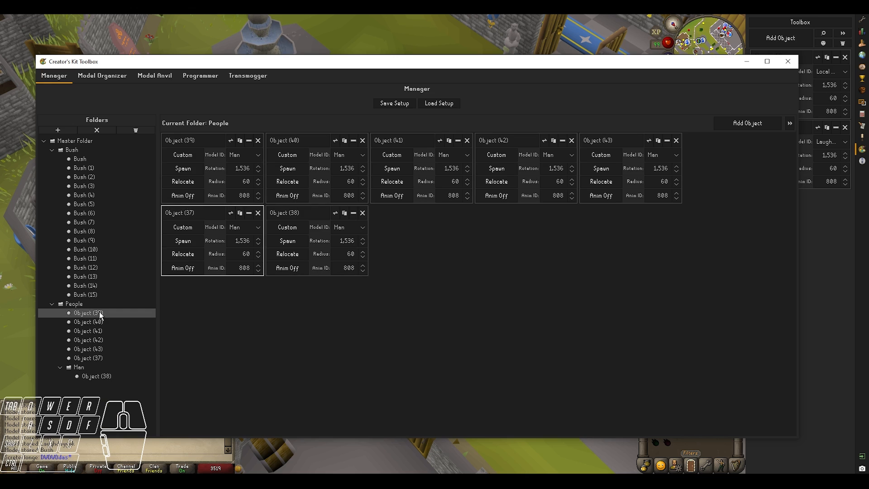
pyautogui.keyDown('shift'); pyautogui.click(95, 356); pyautogui.keyUp('shift')
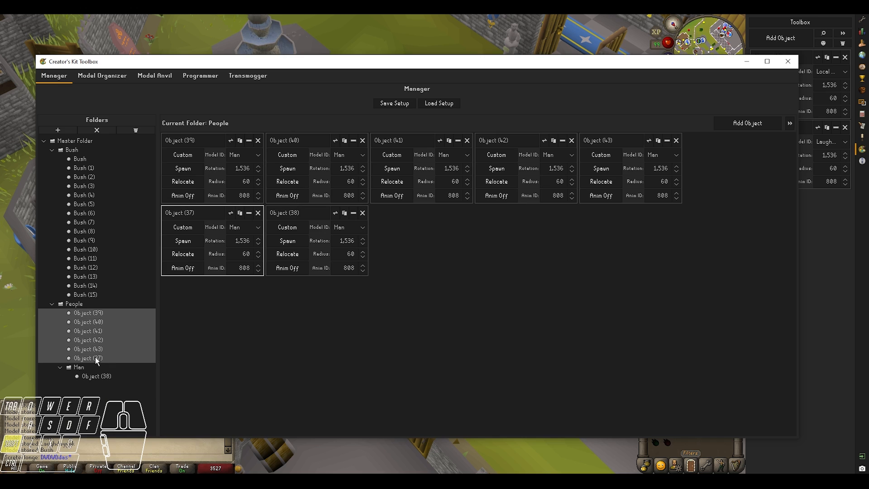
pyautogui.moveTo(99, 324); pyautogui.dragTo(98, 368)
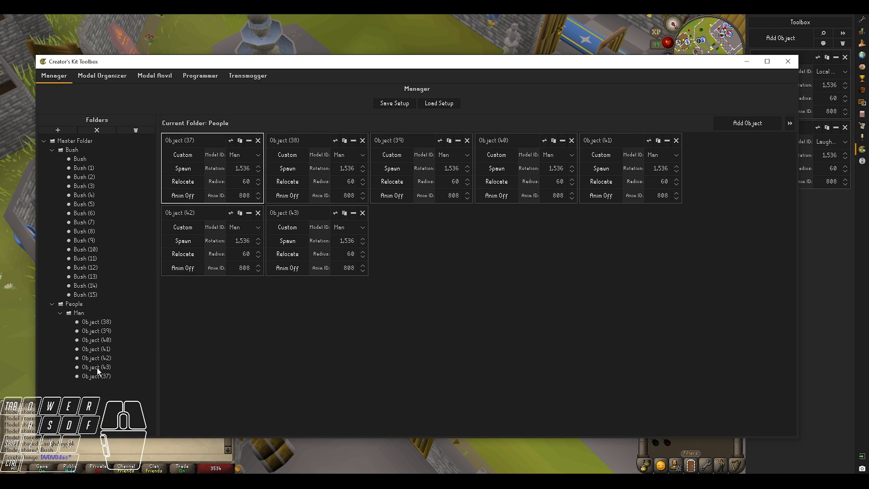
# Step: Add another subfolder named Me inside the People folder
pyautogui.click(77, 304)
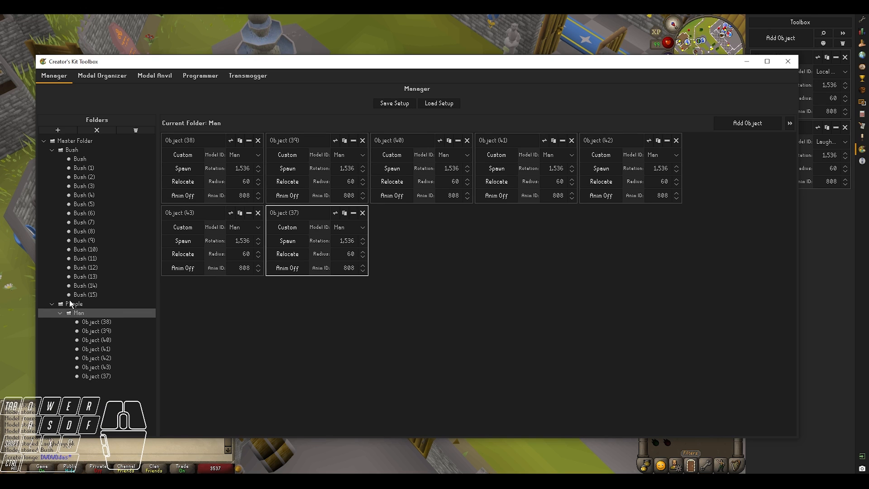
pyautogui.click(57, 129)
pyautogui.click(83, 385)
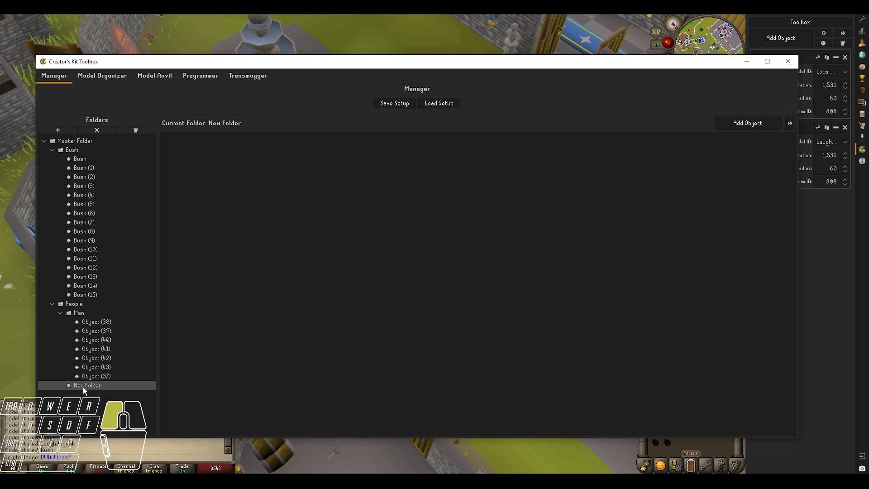
pyautogui.doubleClick(83, 386)
pyautogui.write('Me')
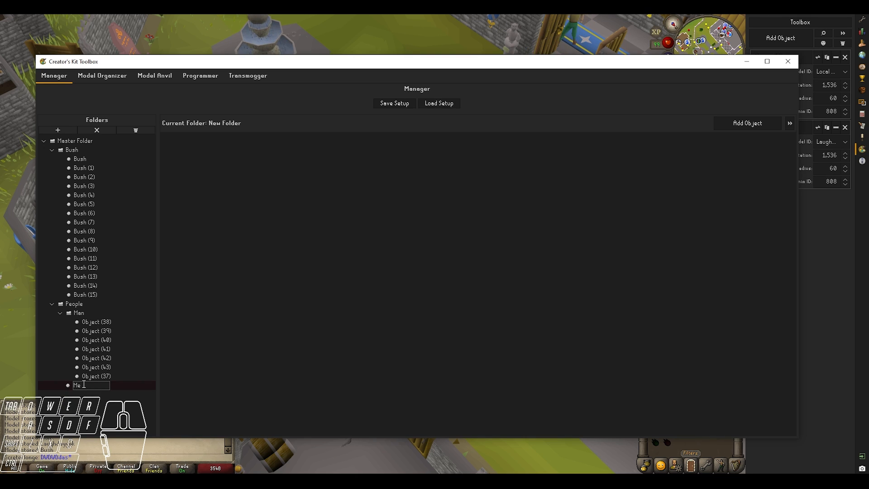
pyautogui.press('Return')
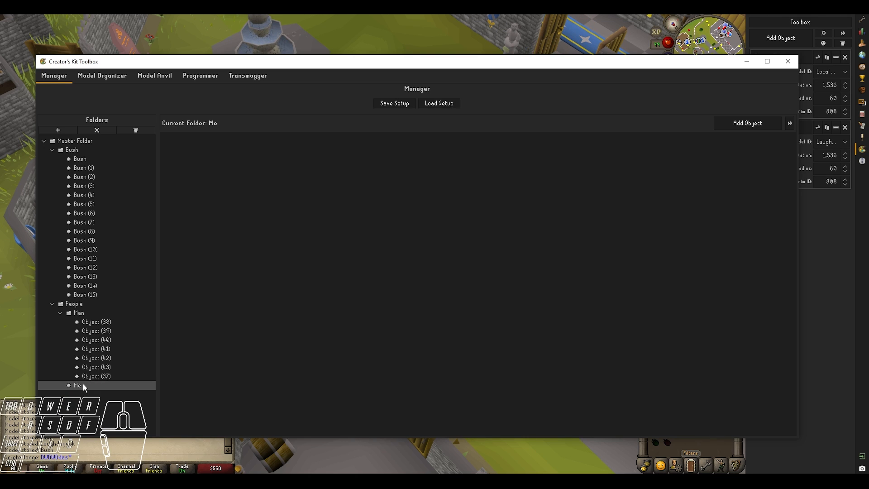
# Step: Back in the game view, relocate Object (36) toward the foot of the stairs and duplicate it five times around there
pyautogui.click(787, 61)
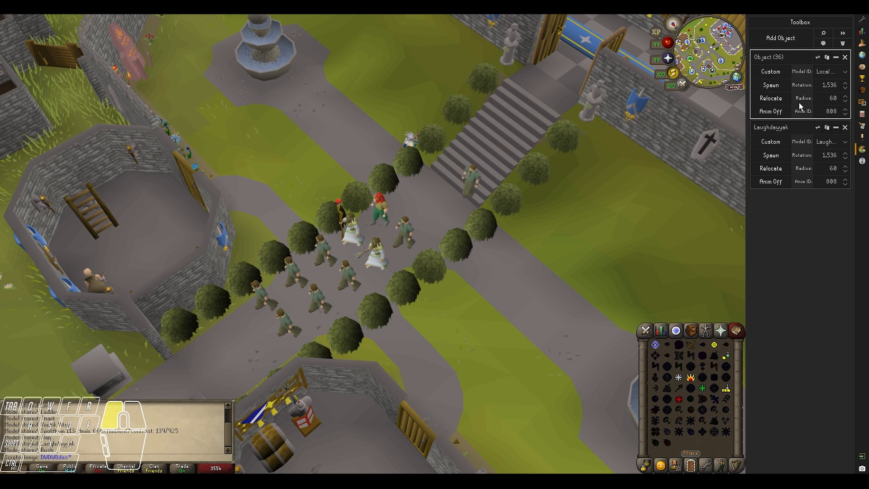
pyautogui.click(771, 98)
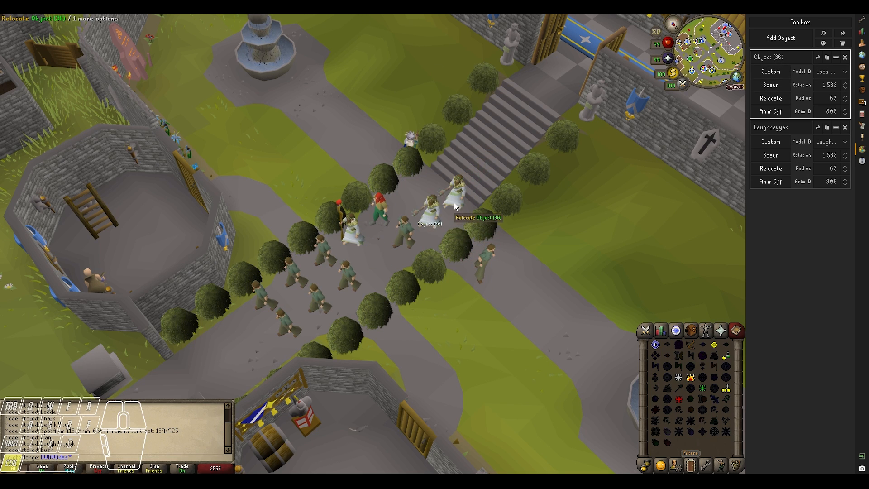
pyautogui.hotkey('ctrl', 'd')
pyautogui.hotkey('ctrl', 'd')
pyautogui.hotkey('ctrl', 'd')
pyautogui.hotkey('ctrl', 'd')
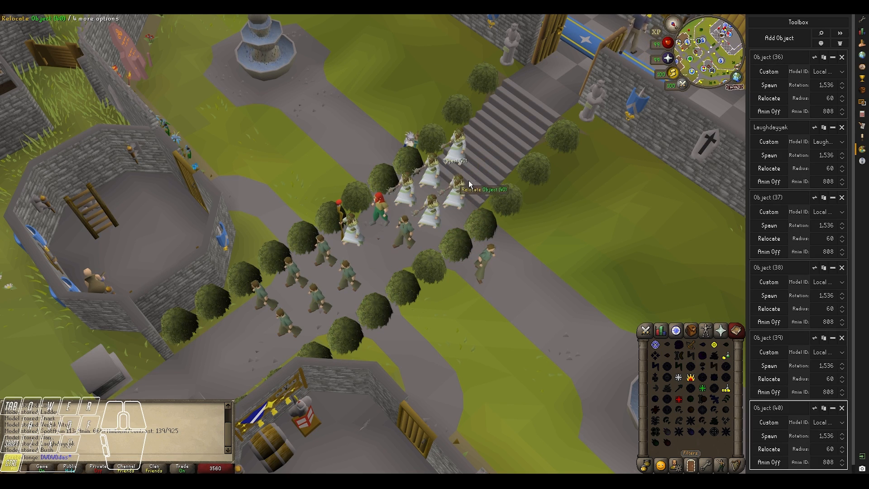
pyautogui.click(479, 174)
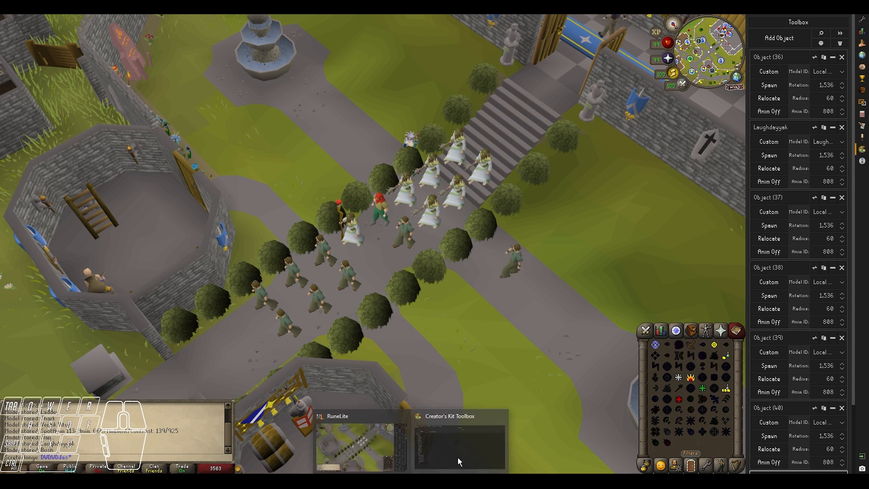
# Step: Transfer the local player copies, Object (37) through Object (41), from the side panel to the Manager's Me folder and check them there
pyautogui.click(458, 461)
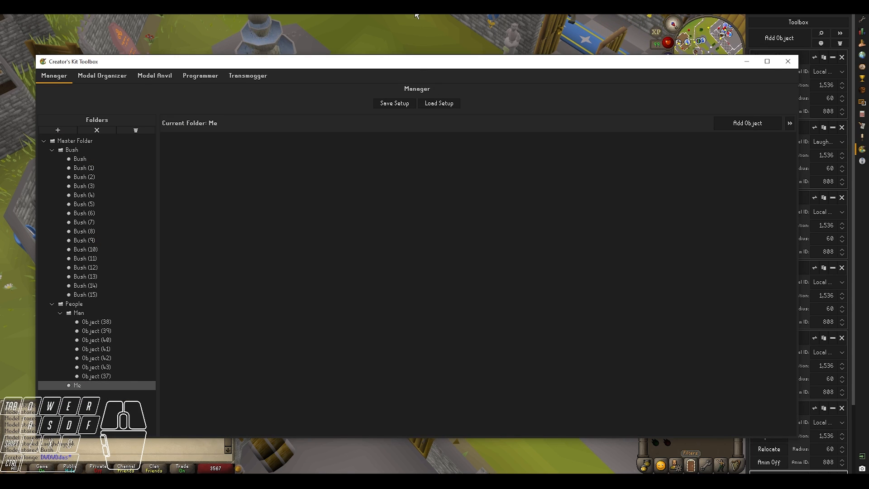
pyautogui.click(493, 8)
pyautogui.click(814, 200)
pyautogui.click(814, 200)
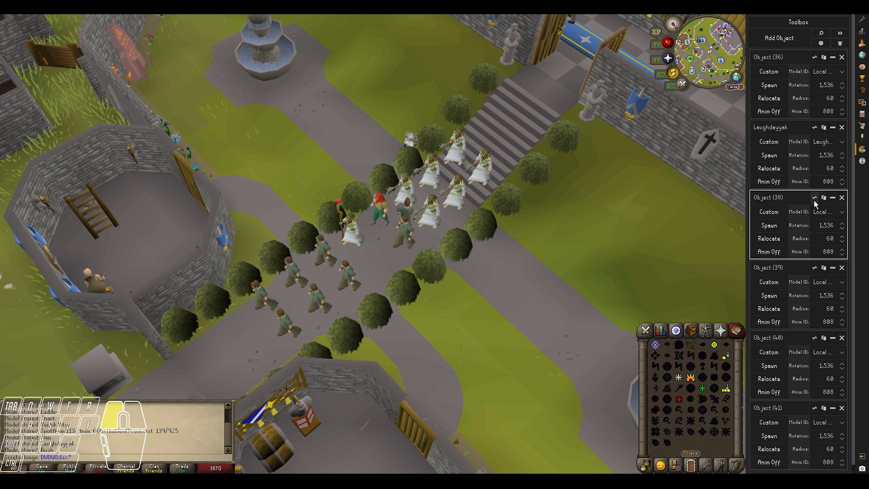
pyautogui.click(815, 199)
pyautogui.click(815, 199)
pyautogui.click(815, 199)
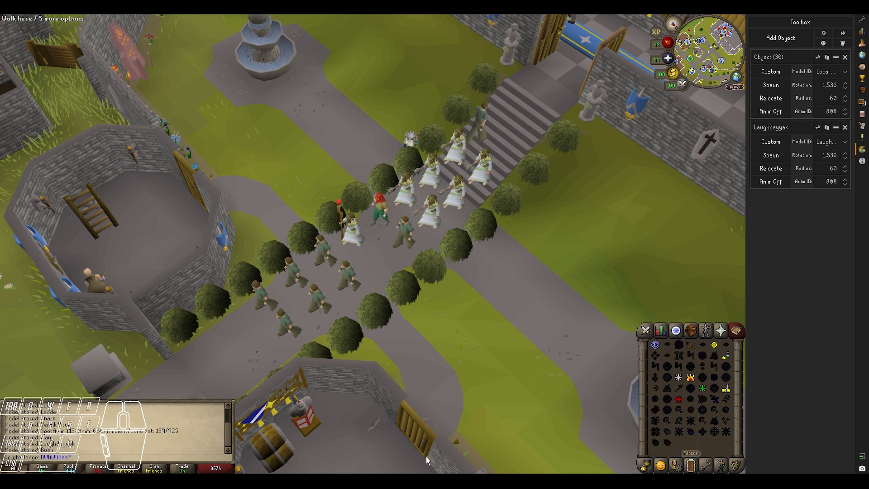
pyautogui.click(458, 452)
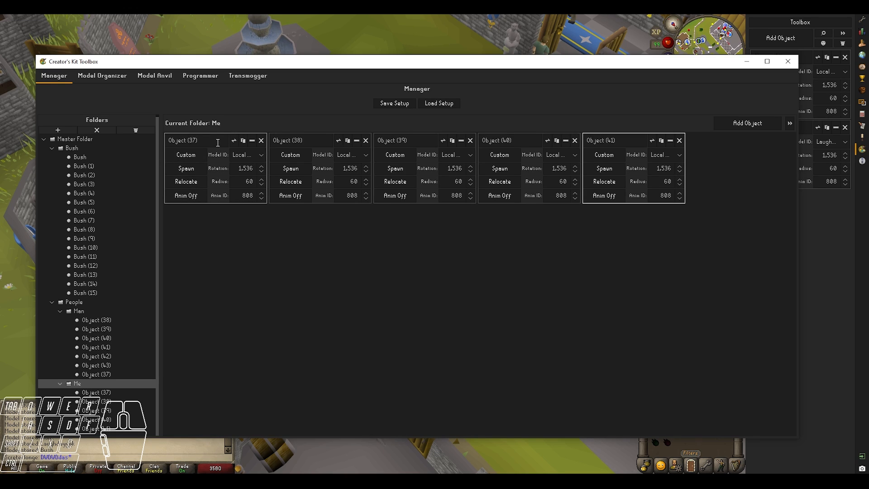
# Step: Collapse the Me and Man subfolders and move the Me folder out of People to the top level of Master Folder
pyautogui.moveTo(218, 136); pyautogui.dragTo(146, 137)
pyautogui.moveTo(203, 143); pyautogui.dragTo(235, 212)
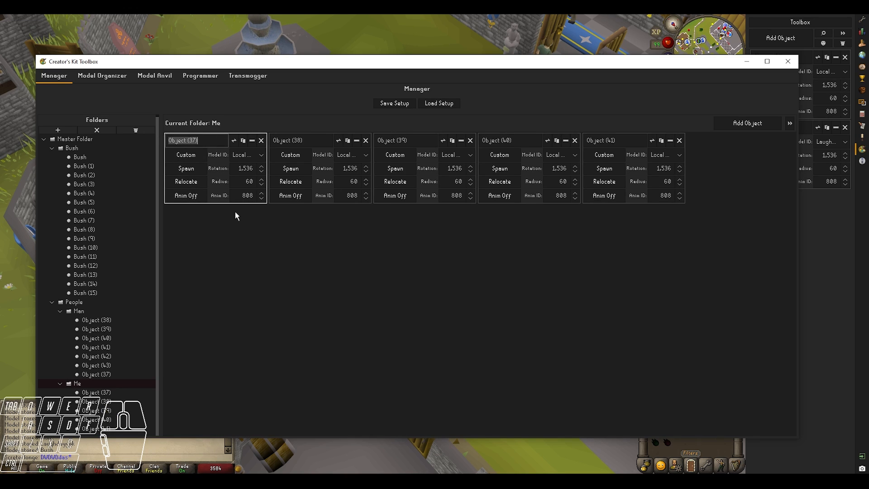
pyautogui.click(59, 384)
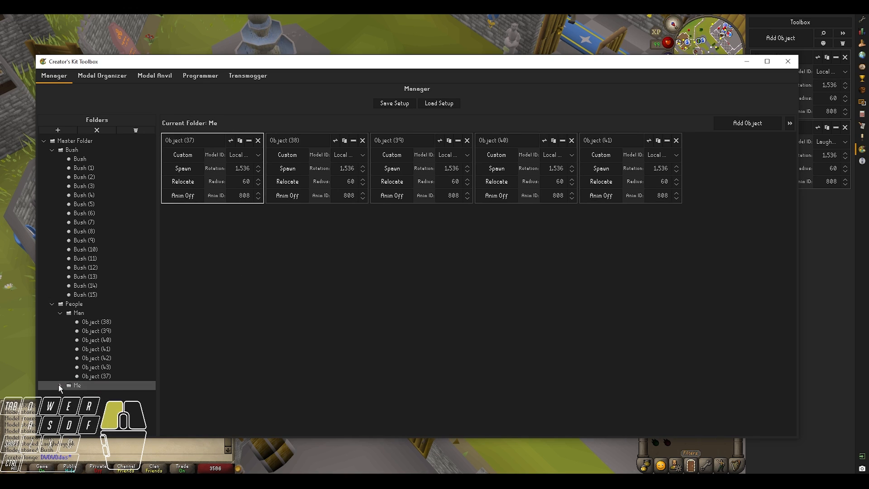
pyautogui.click(61, 311)
pyautogui.click(78, 322)
pyautogui.moveTo(78, 322); pyautogui.dragTo(88, 144)
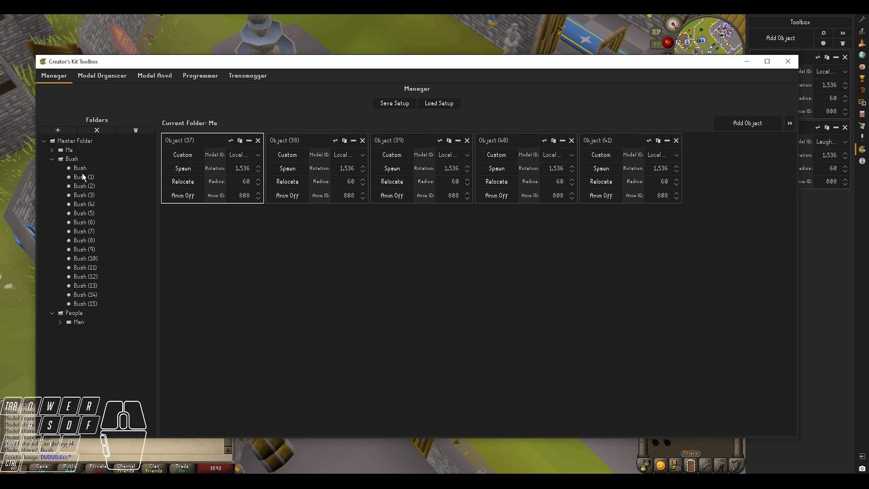
# Step: Collapse the Bush and People folders, review the objects in Master Folder, Me, Bush and People, and return to the game view
pyautogui.click(51, 159)
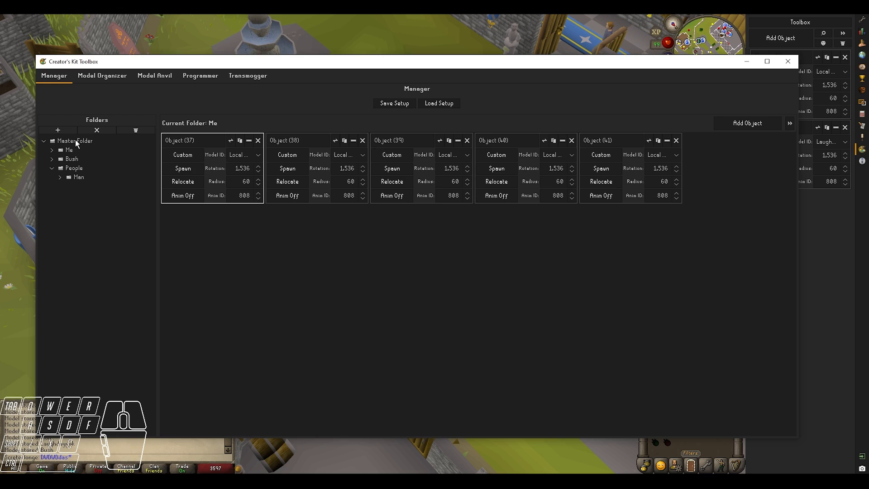
pyautogui.click(52, 168)
pyautogui.click(72, 141)
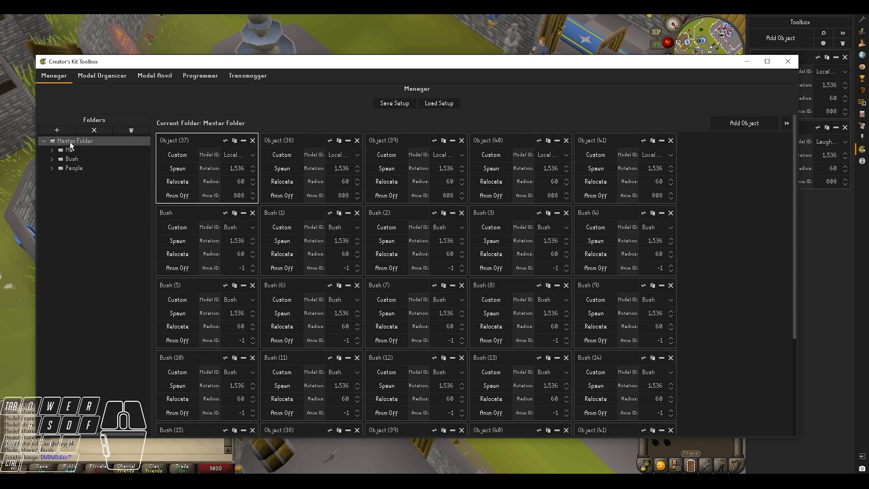
pyautogui.moveTo(794, 194); pyautogui.dragTo(790, 174)
pyautogui.click(90, 151)
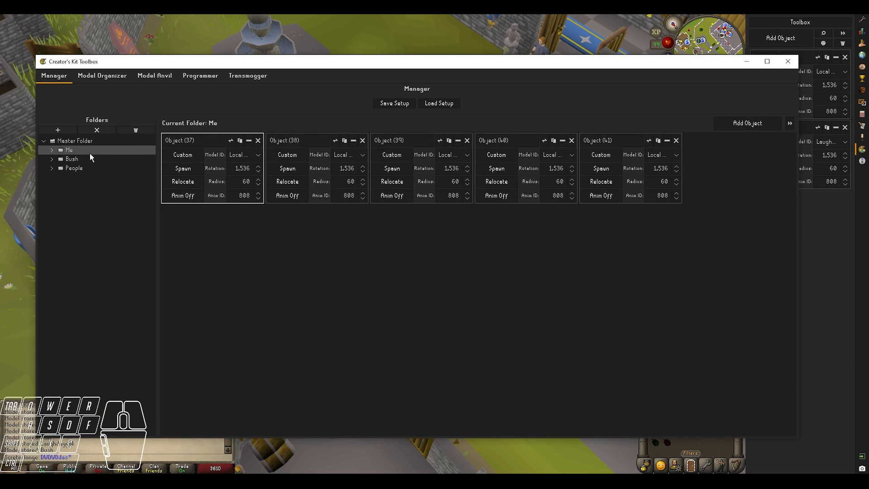
pyautogui.click(86, 159)
pyautogui.click(80, 168)
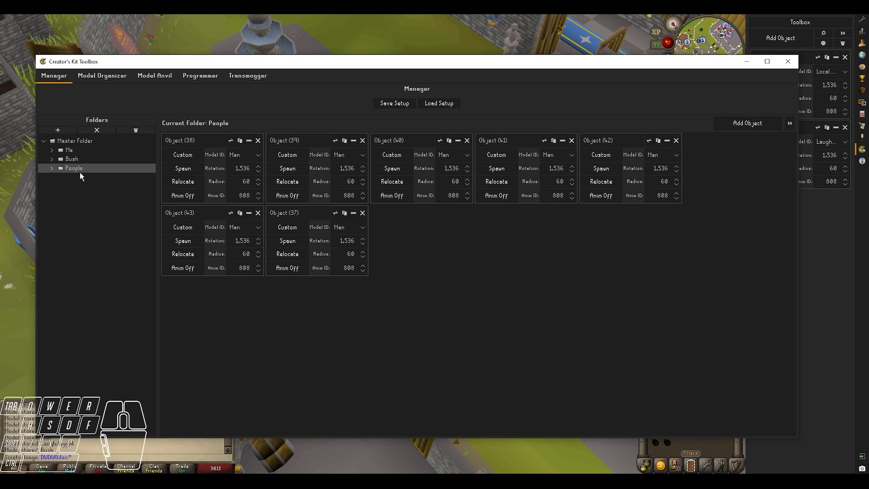
pyautogui.click(746, 61)
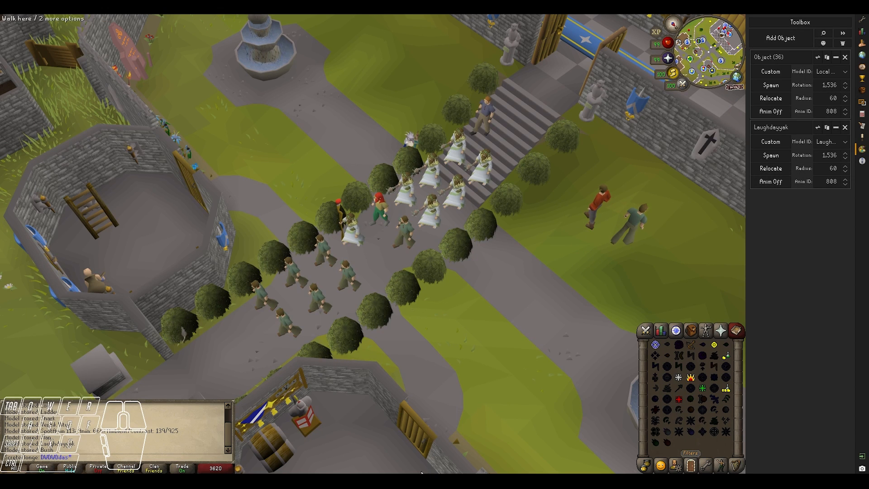
# Step: Reopen the Toolbox Manager and add a folder named Misc under Master Folder
pyautogui.moveTo(421, 472)
pyautogui.click(460, 448)
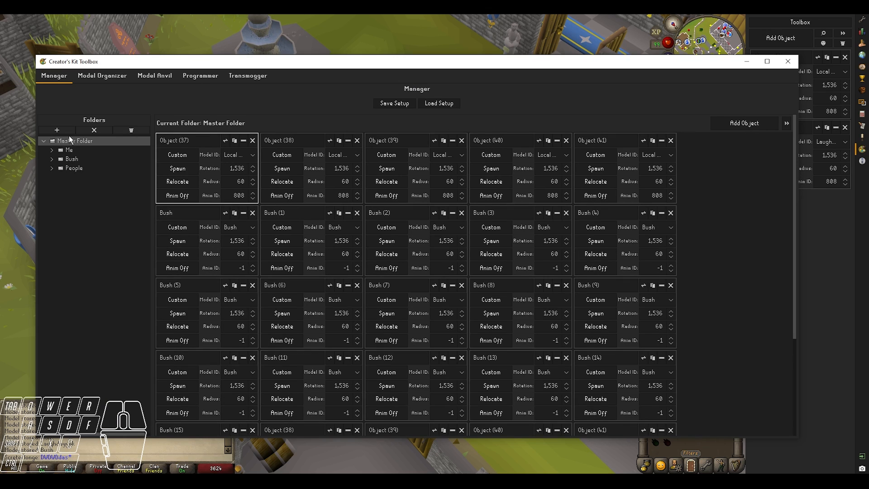
pyautogui.click(68, 131)
pyautogui.click(79, 177)
pyautogui.click(84, 177)
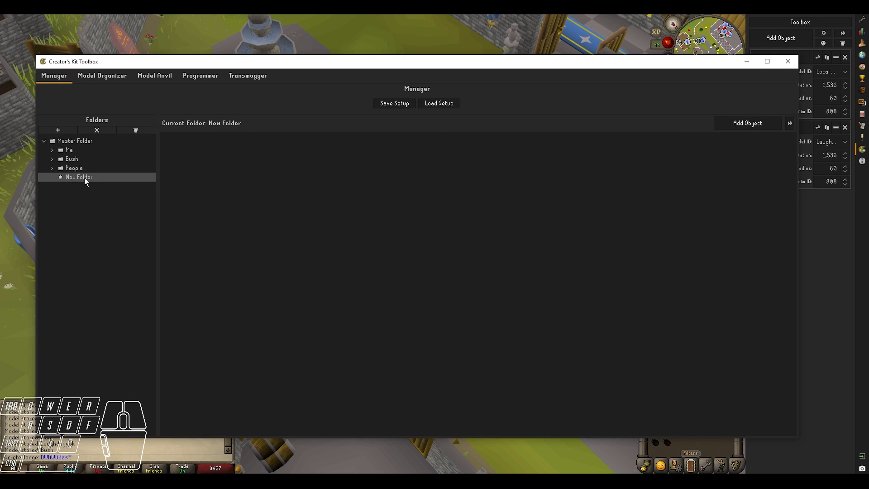
pyautogui.doubleClick(84, 177)
pyautogui.doubleClick(97, 178)
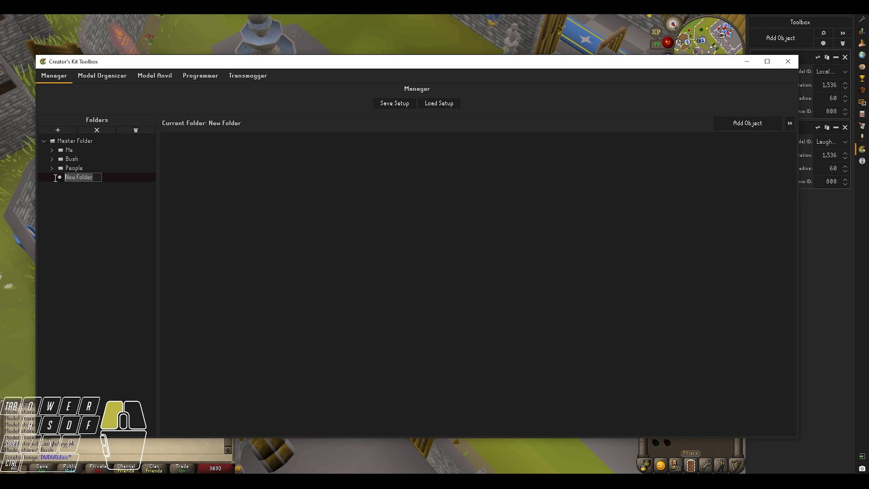
pyautogui.moveTo(56, 178); pyautogui.dragTo(53, 181)
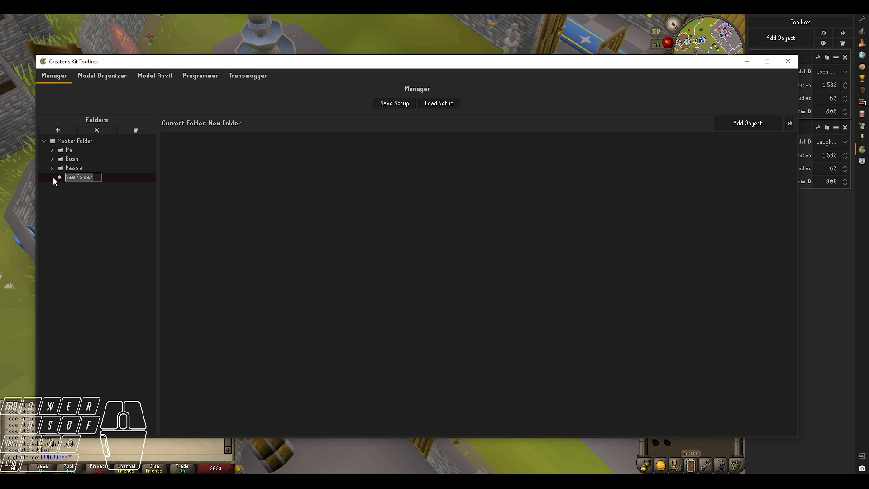
pyautogui.write('Misc')
pyautogui.press('Return')
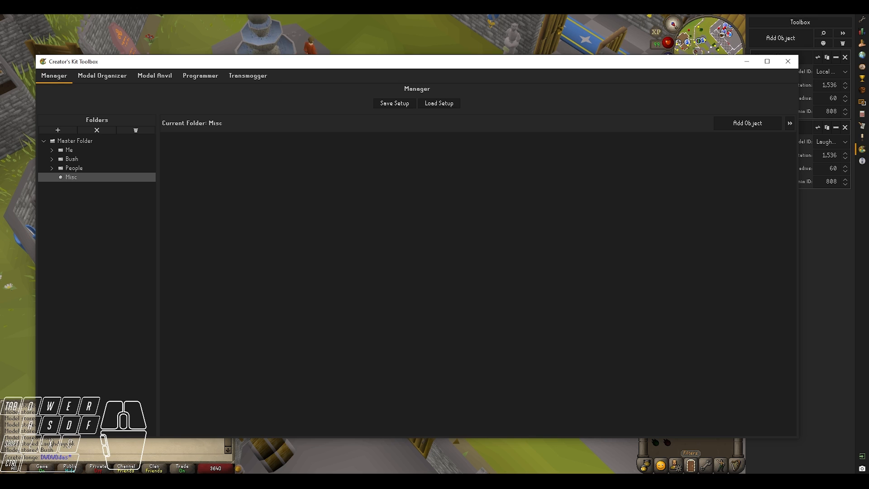
# Step: Back in the game view, add two new crate objects, one on the path near the fountain and one on the path beyond the bushes
pyautogui.click(746, 61)
pyautogui.click(776, 41)
pyautogui.keyDown('ctrl'); pyautogui.rightClick(395, 126); pyautogui.keyUp('ctrl')
pyautogui.keyDown('ctrl'); pyautogui.click(331, 145); pyautogui.keyUp('ctrl')
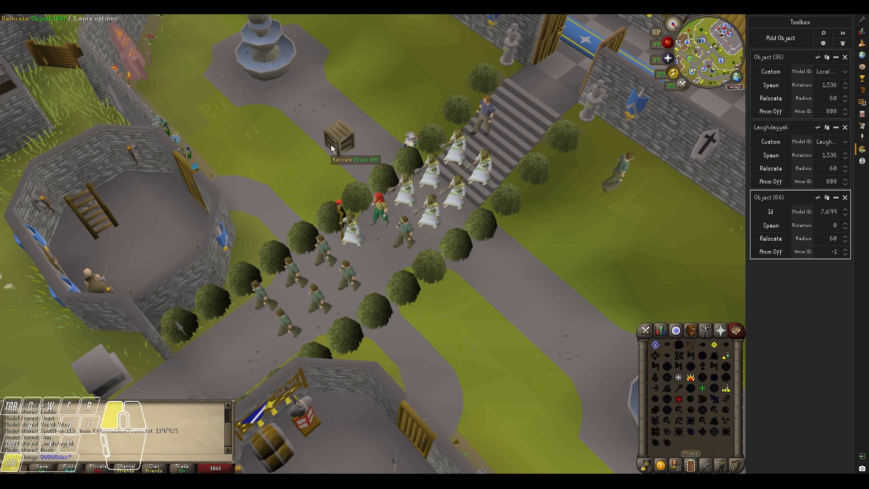
pyautogui.keyDown('ctrl'); pyautogui.click(524, 300); pyautogui.keyUp('ctrl')
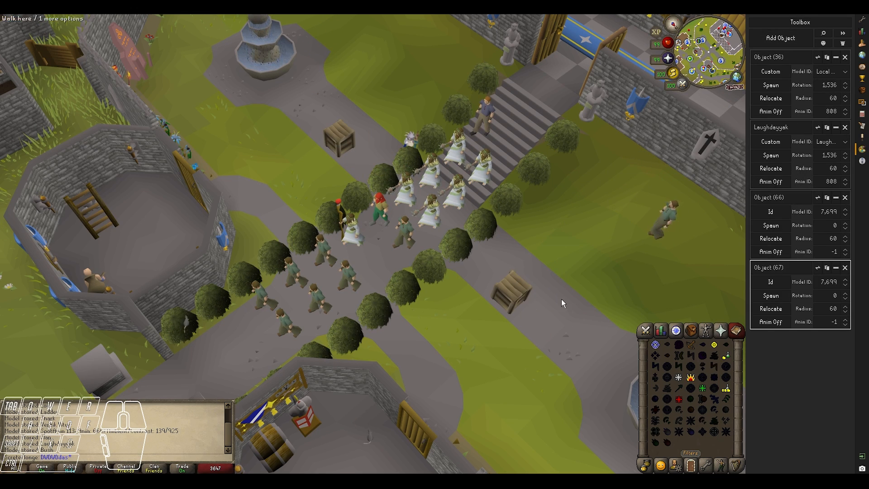
# Step: Transfer all side panel objects to the Manager's Misc folder and check them there
pyautogui.click(840, 37)
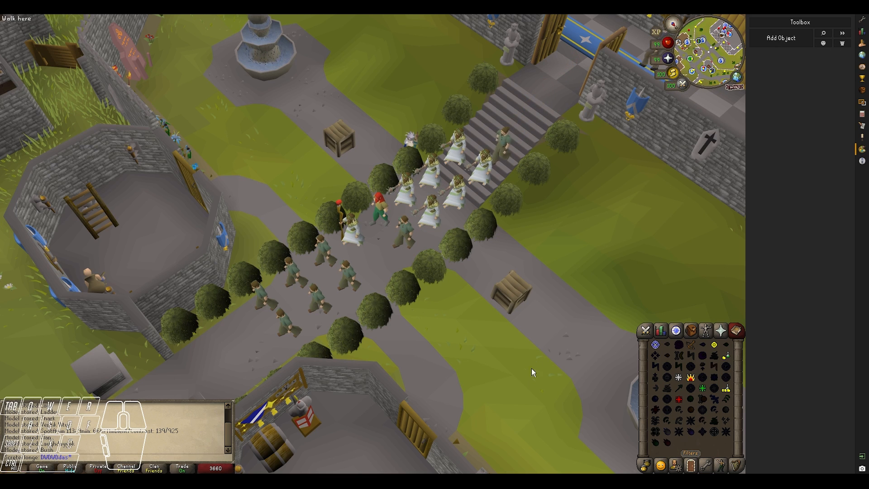
pyautogui.click(446, 453)
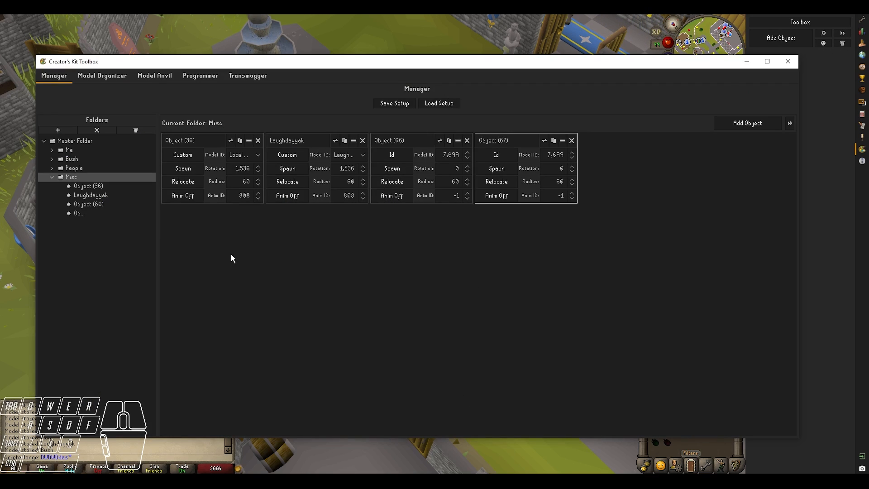
pyautogui.click(85, 201)
pyautogui.click(82, 184)
pyautogui.click(81, 212)
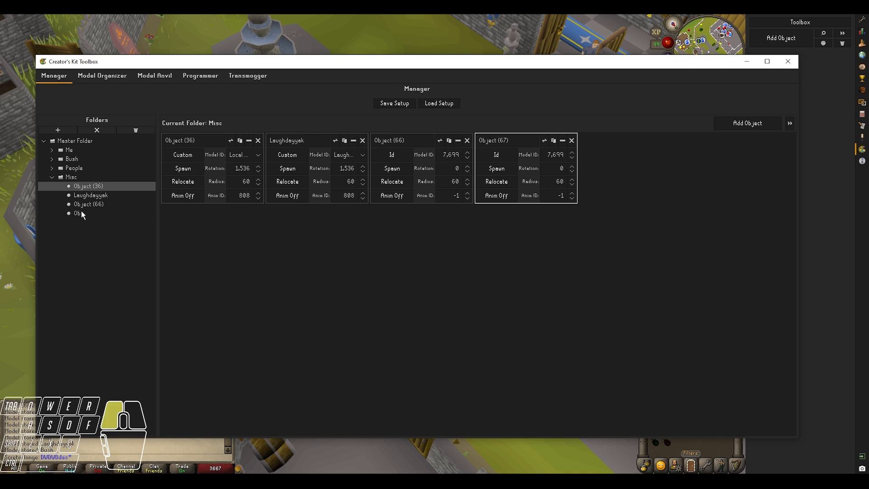
pyautogui.click(72, 177)
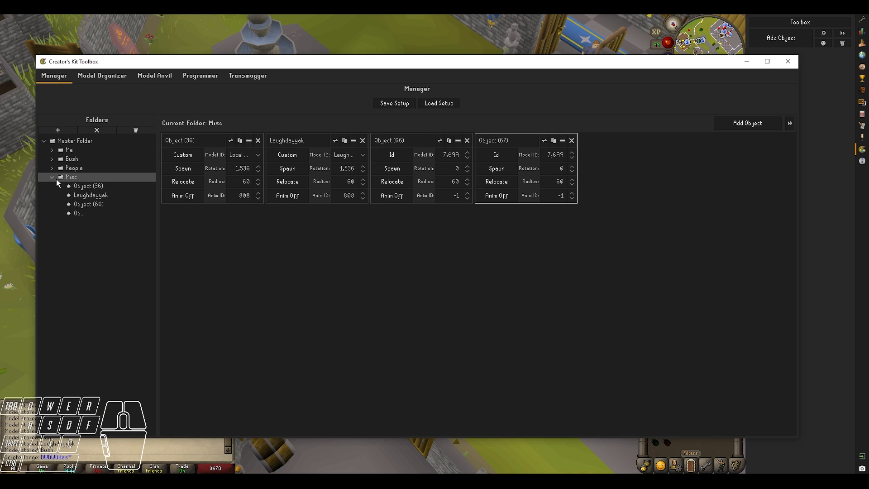
pyautogui.click(51, 177)
# Step: Move the Toolbox window clear of the side panel and switch the four Misc objects back to the side panel one at a time
pyautogui.moveTo(548, 63); pyautogui.dragTo(562, 62)
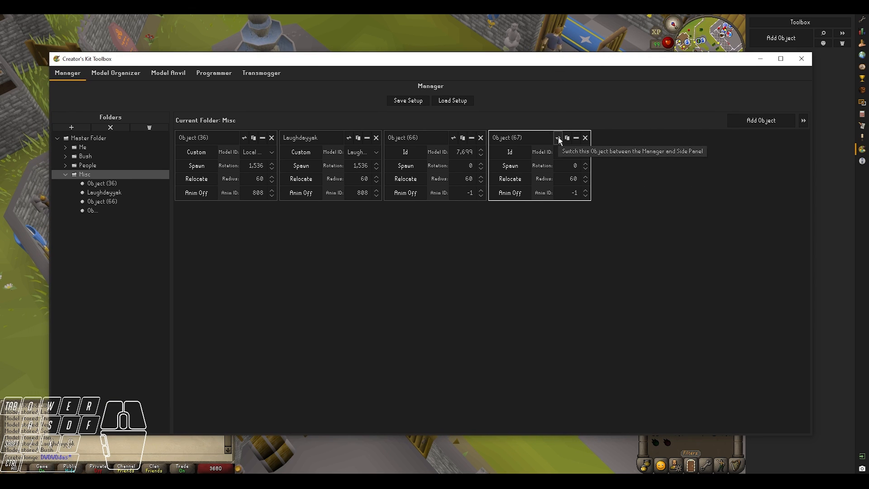
pyautogui.click(558, 137)
pyautogui.moveTo(536, 64); pyautogui.dragTo(489, 58)
pyautogui.moveTo(766, 140); pyautogui.dragTo(709, 139)
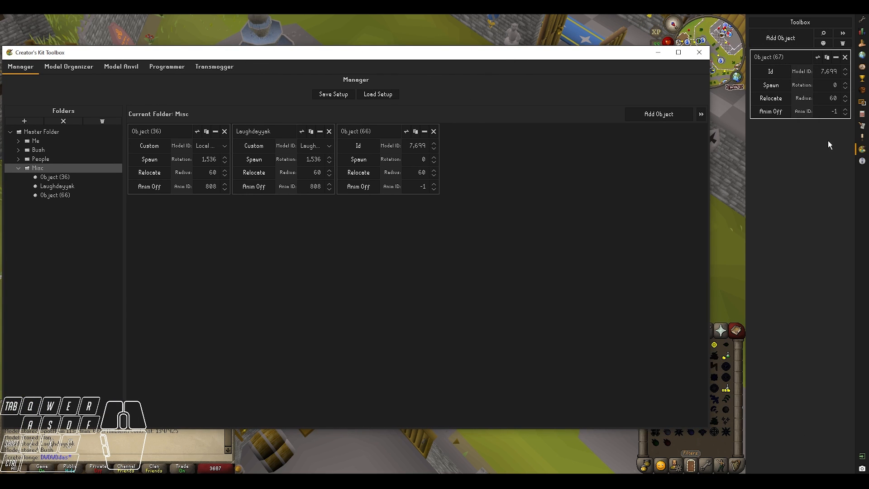
pyautogui.click(406, 131)
pyautogui.click(301, 131)
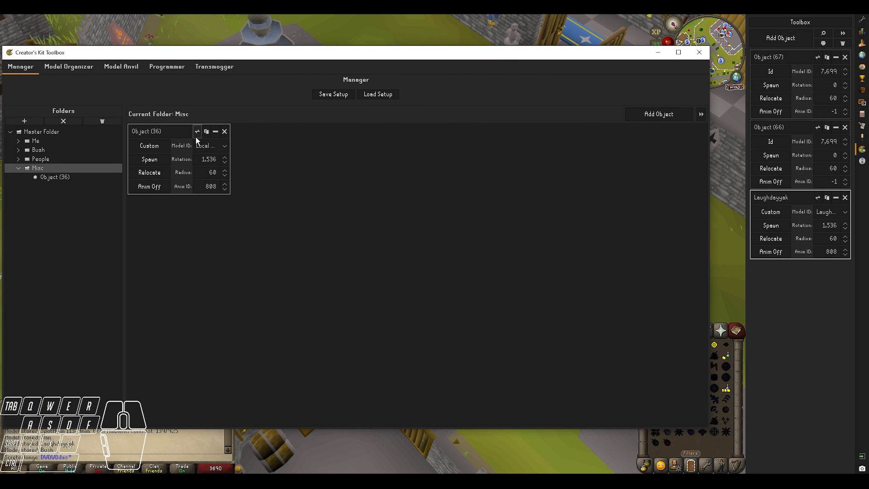
pyautogui.click(197, 131)
# Step: Transfer all objects of the People folder to the side panel at once and check the People and Misc folders
pyautogui.click(45, 160)
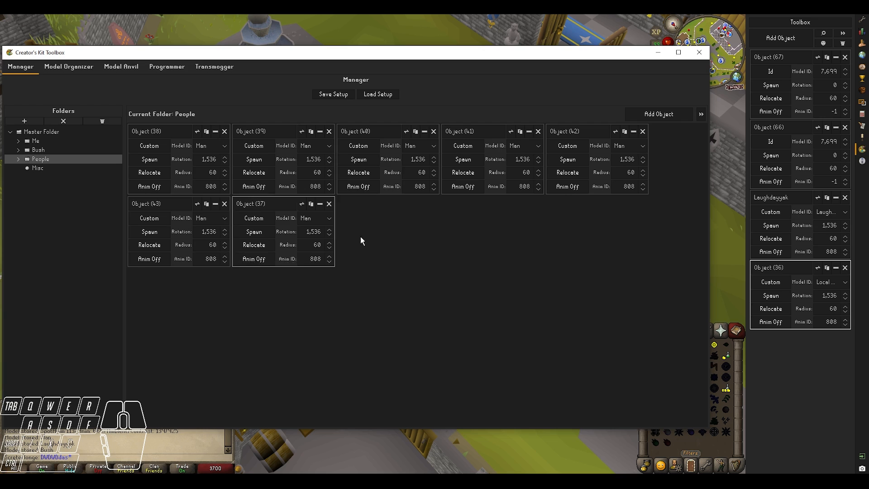
pyautogui.click(700, 115)
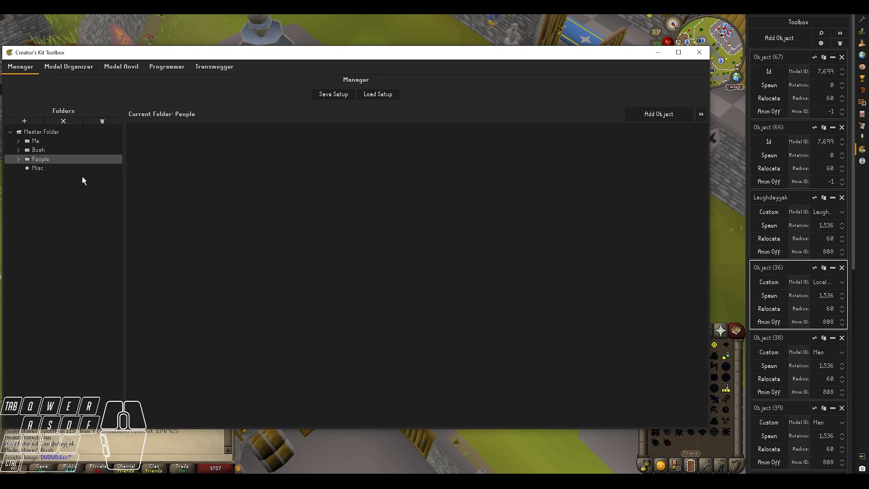
pyautogui.click(39, 168)
pyautogui.click(19, 159)
pyautogui.click(48, 169)
pyautogui.click(19, 160)
# Step: Close the Toolbox window and clear all objects from the side panel, confirming the removal
pyautogui.moveTo(552, 58); pyautogui.dragTo(611, 64)
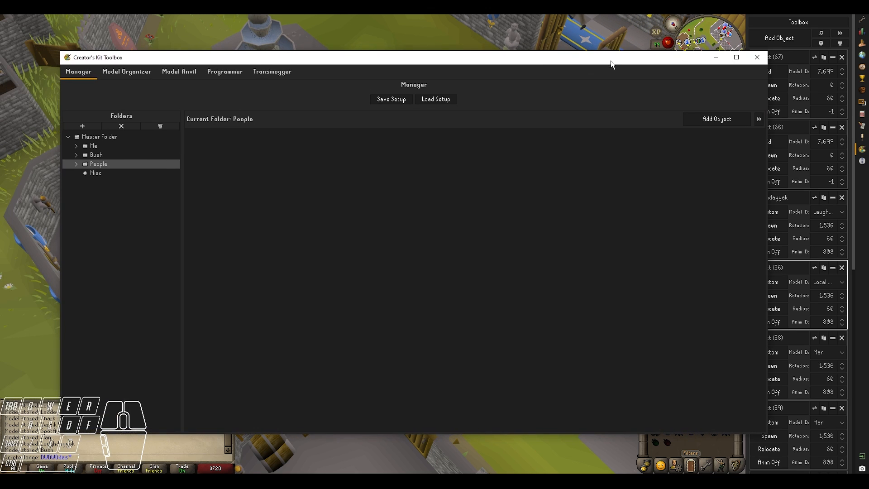
pyautogui.click(756, 58)
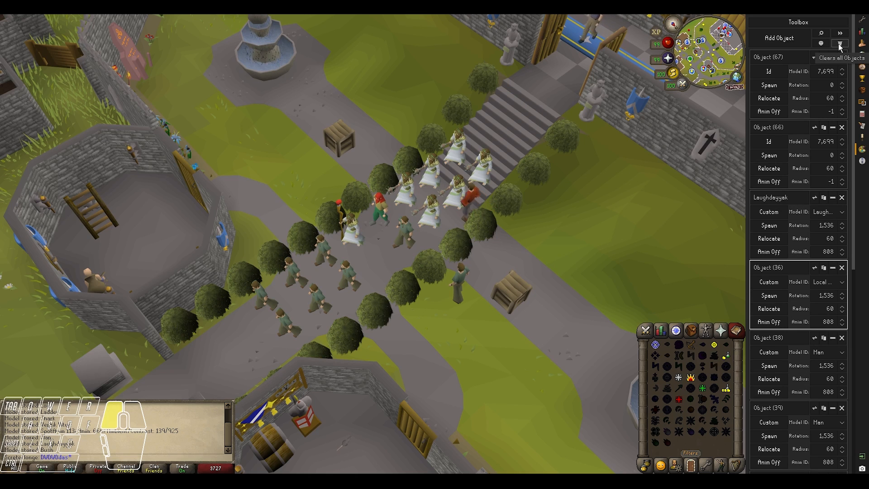
pyautogui.click(840, 43)
pyautogui.click(771, 441)
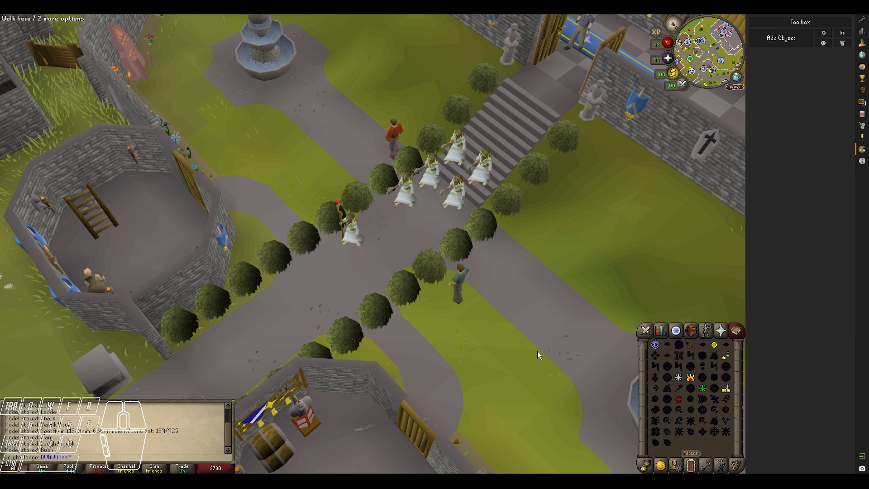
# Step: Reopen the Toolbox Manager and delete the People and Misc folders
pyautogui.click(453, 444)
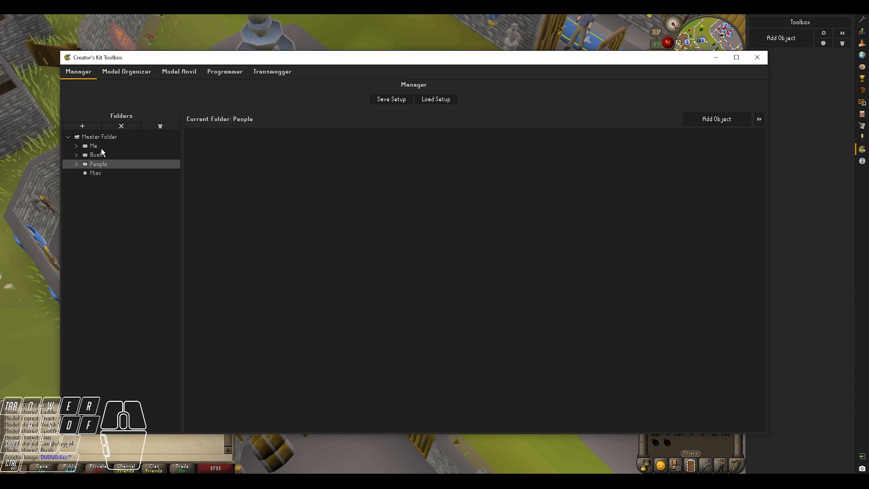
pyautogui.click(121, 125)
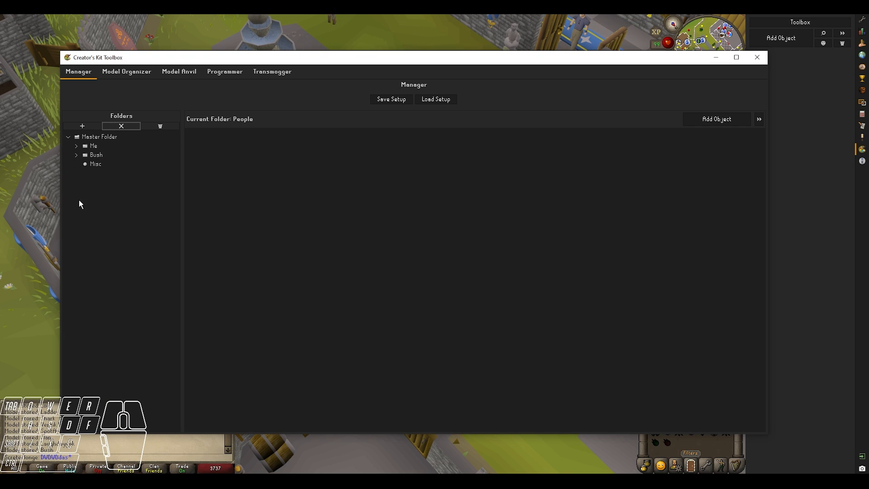
pyautogui.click(93, 164)
pyautogui.click(123, 125)
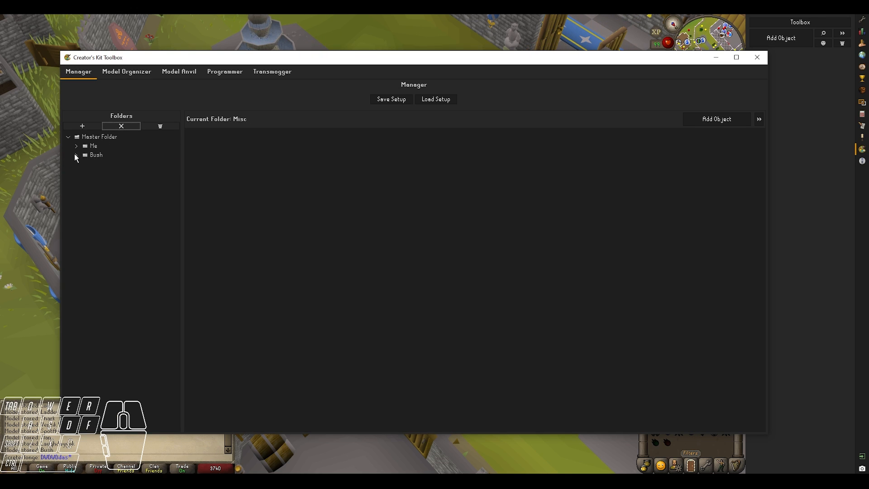
# Step: Check the contents of the Bush folder and transfer all its objects to the side panel
pyautogui.click(76, 155)
pyautogui.click(119, 182)
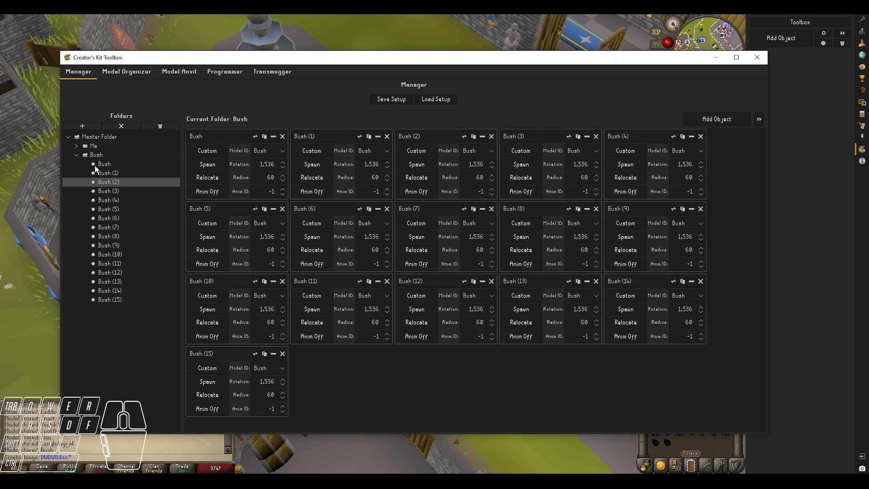
pyautogui.click(77, 154)
pyautogui.click(77, 155)
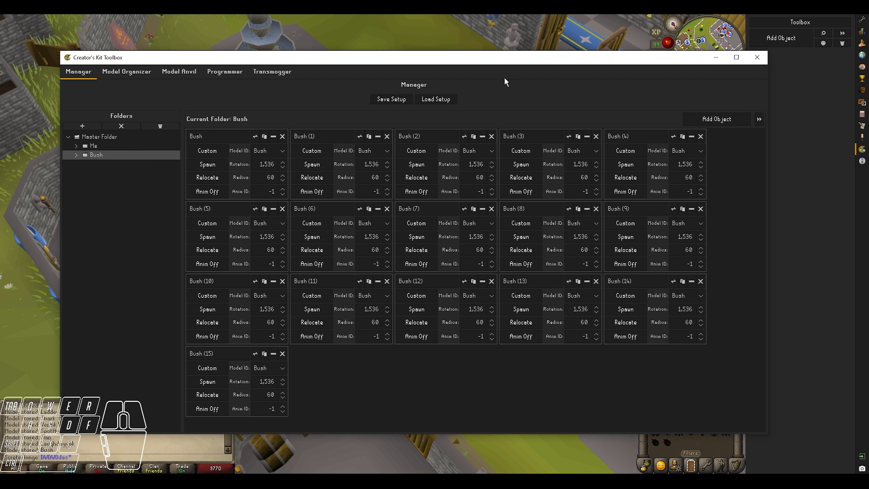
pyautogui.click(759, 118)
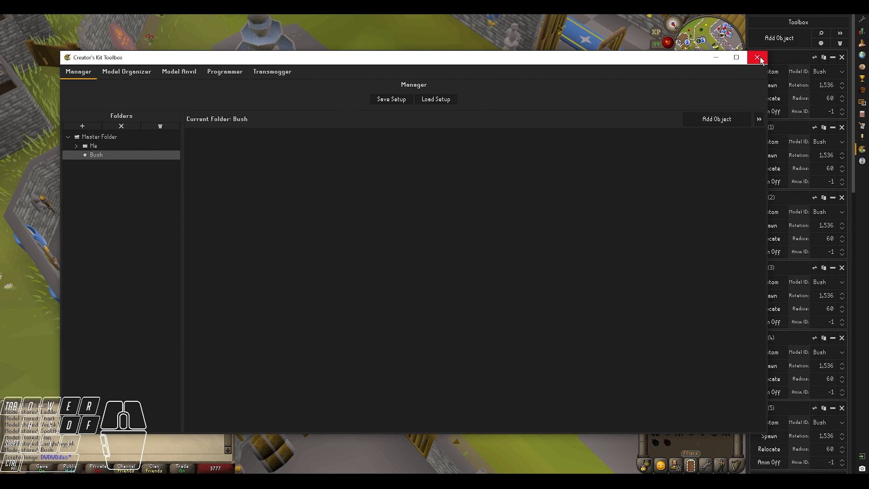
# Step: Close the Toolbox window and delete all Bush objects one by one from the side panel
pyautogui.click(760, 58)
pyautogui.click(842, 57)
pyautogui.click(843, 58)
pyautogui.click(842, 57)
pyautogui.click(842, 57)
pyautogui.click(842, 57)
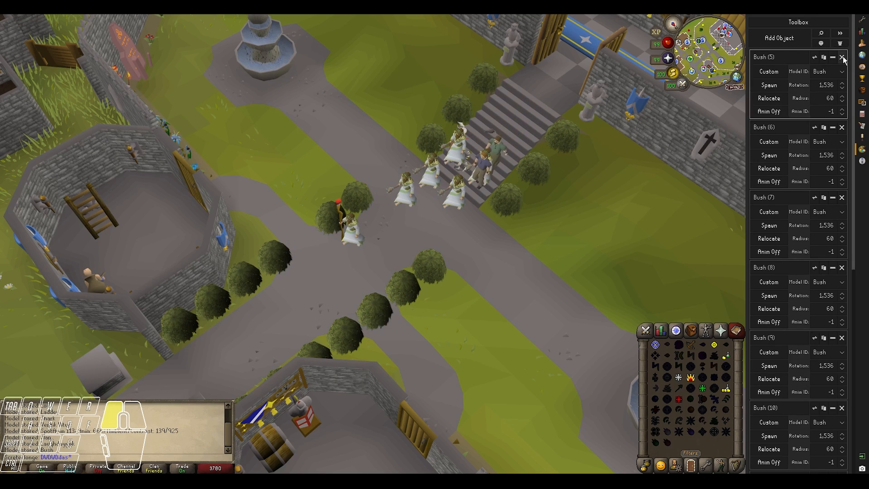
pyautogui.click(843, 58)
pyautogui.click(843, 57)
pyautogui.click(842, 57)
pyautogui.click(842, 58)
pyautogui.click(843, 58)
pyautogui.click(844, 58)
pyautogui.click(844, 57)
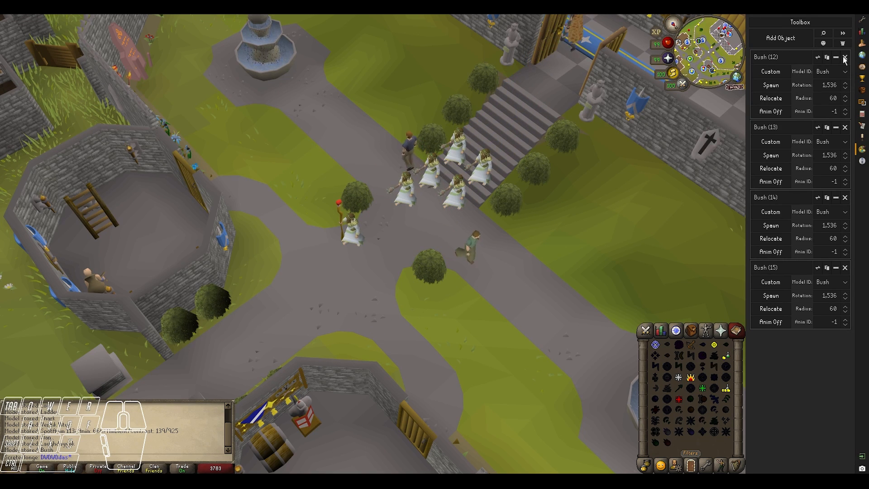
pyautogui.click(844, 58)
pyautogui.click(844, 58)
pyautogui.click(845, 58)
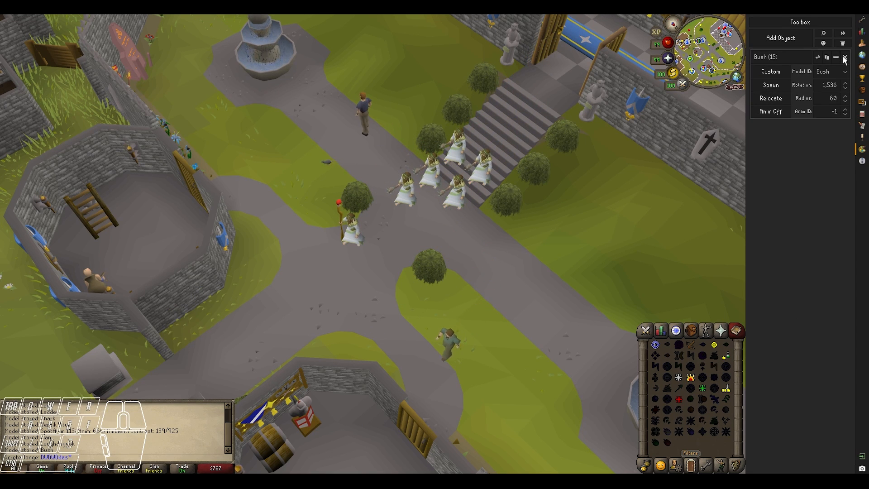
pyautogui.click(844, 57)
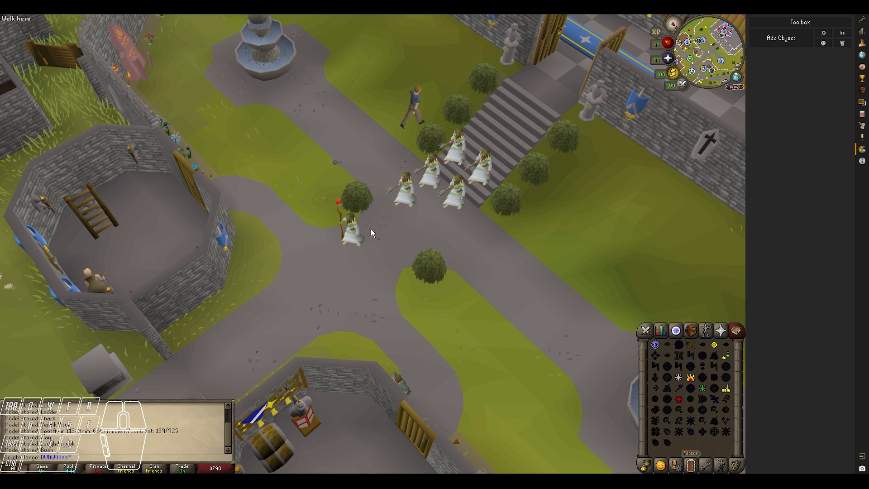
# Step: Store the local player character as a new object and relocate it onto the path
pyautogui.keyDown('ctrl'); pyautogui.rightClick(365, 243); pyautogui.keyUp('ctrl')
pyautogui.keyDown('ctrl'); pyautogui.click(354, 260); pyautogui.keyUp('ctrl')
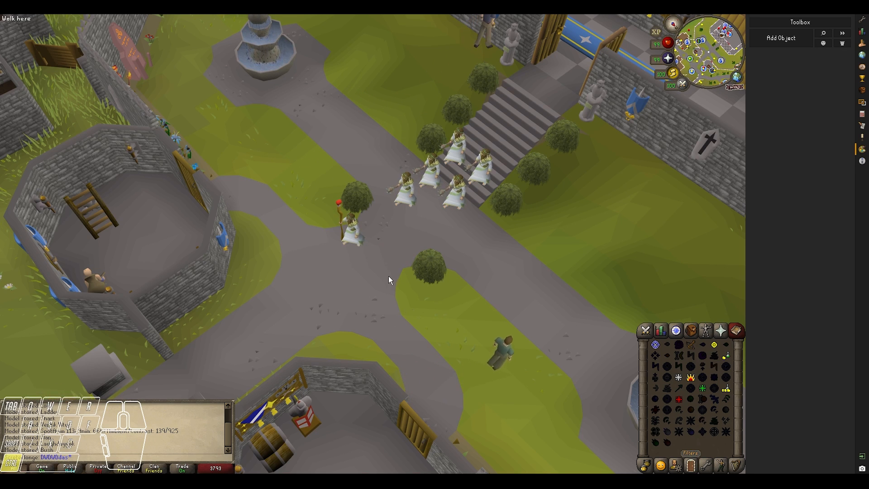
pyautogui.hotkey('ctrl', 'f')
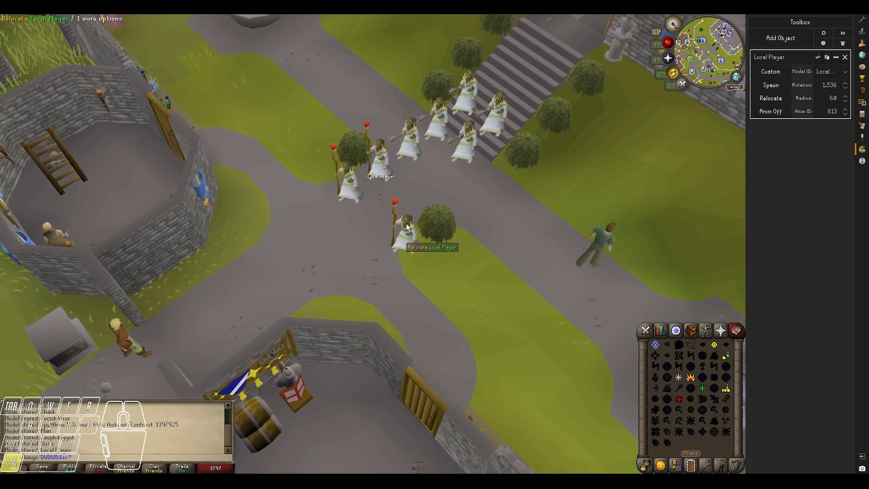
# Step: Place six duplicates of the Local Player object in rows on the path beside the existing figures
pyautogui.hotkey('ctrl', 'd')
pyautogui.hotkey('ctrl', 'd')
pyautogui.hotkey('ctrl', 'd')
pyautogui.hotkey('ctrl', 'd')
pyautogui.hotkey('ctrl', 'd')
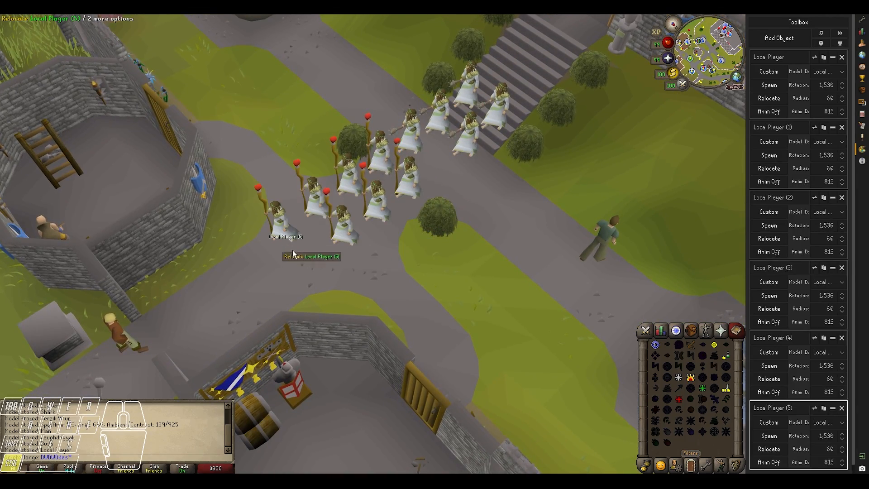
pyautogui.hotkey('ctrl', 'd')
# Step: Transfer all Local Player objects from the side panel into the Bush folder of the Toolbox Manager and check the folder's contents
pyautogui.moveTo(354, 265); pyautogui.dragTo(425, 234, button='middle')
pyautogui.hotkey('shift', 'w')
pyautogui.hotkey('shift', 'a')
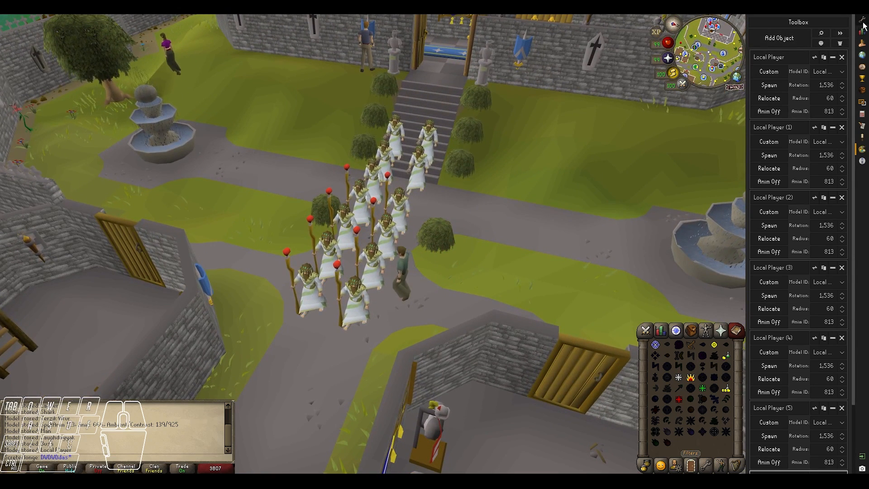
pyautogui.click(863, 23)
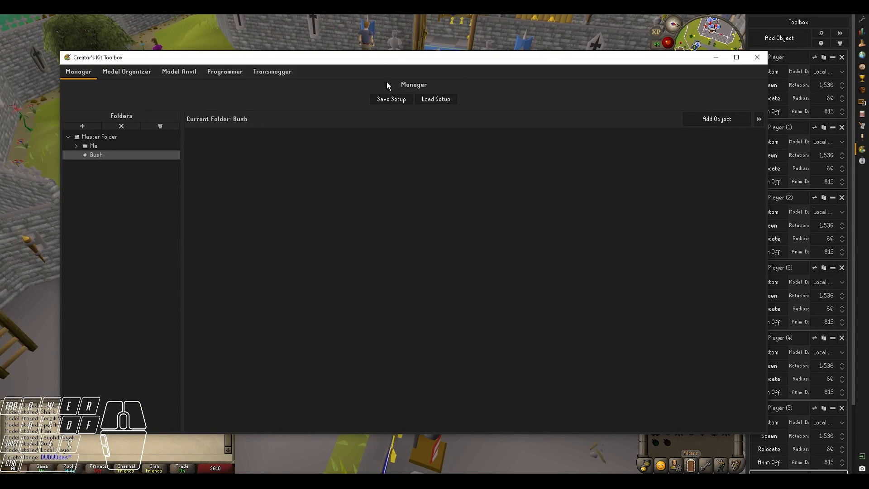
pyautogui.click(77, 146)
pyautogui.click(77, 146)
pyautogui.hotkey('alt', 'Tab')
pyautogui.click(840, 35)
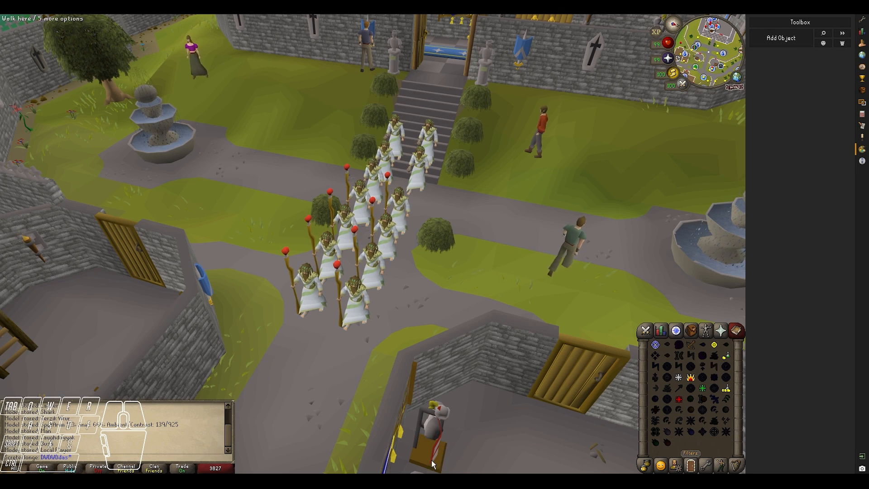
pyautogui.hotkey('alt', 'Tab')
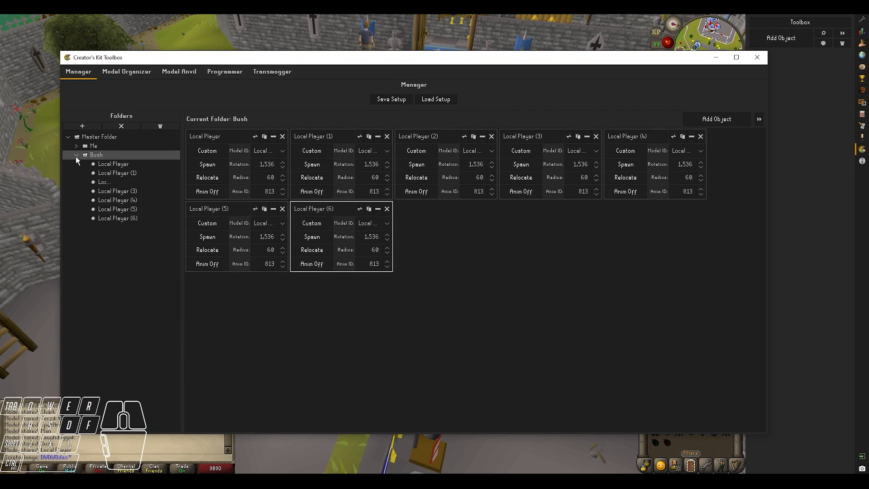
pyautogui.click(76, 155)
# Step: Save the current setup in the setups folder under the name Creators Kit 1.5.0
pyautogui.moveTo(168, 58); pyautogui.dragTo(202, 47)
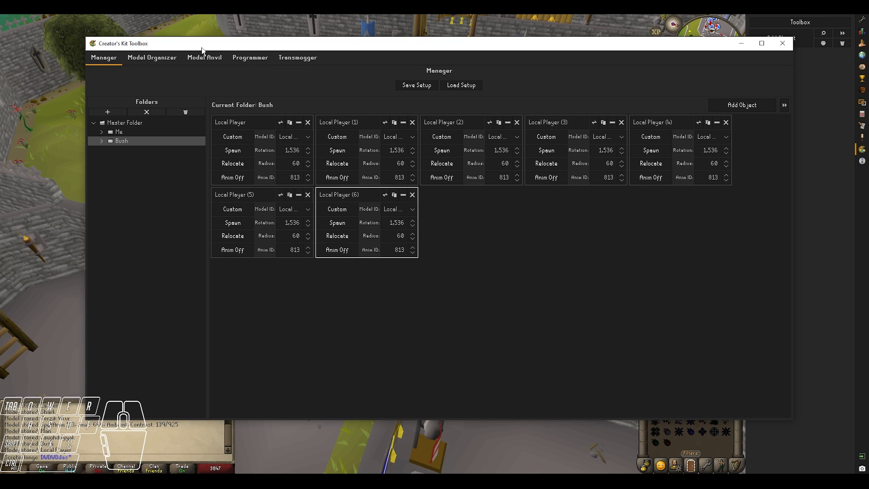
pyautogui.click(407, 86)
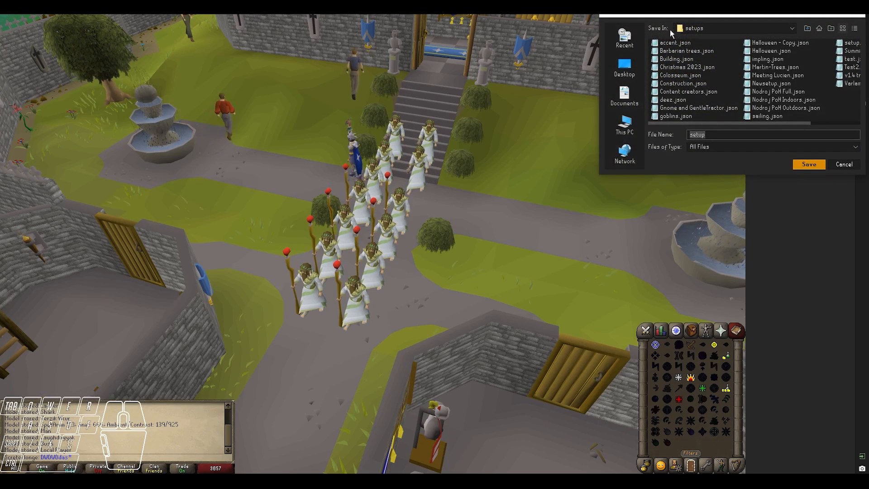
pyautogui.moveTo(669, 29); pyautogui.dragTo(372, 95)
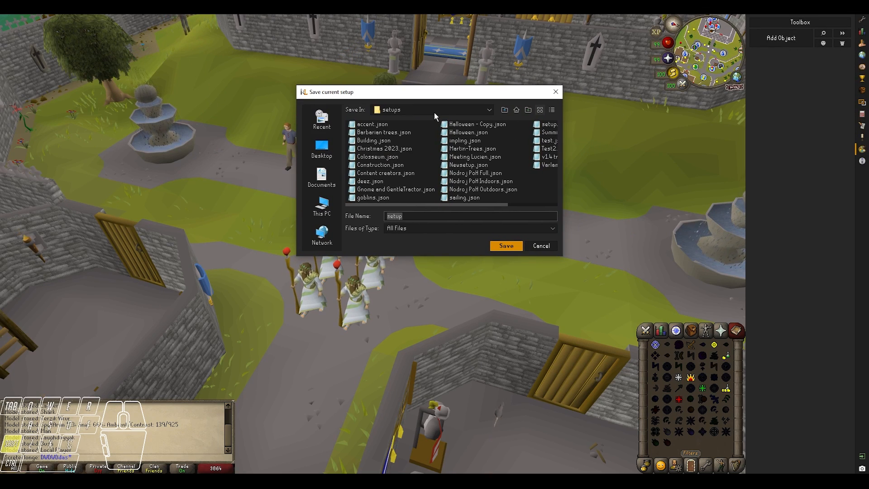
pyautogui.write('Creators Ki')
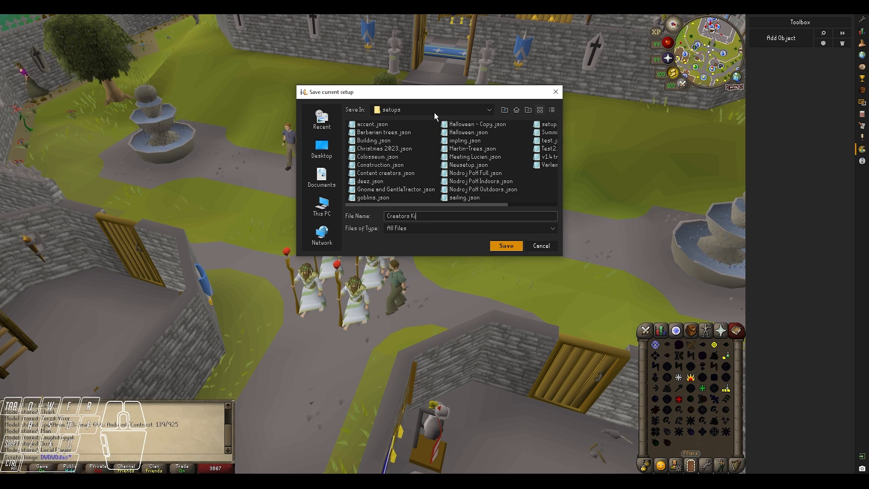
pyautogui.write('t 1.5.0')
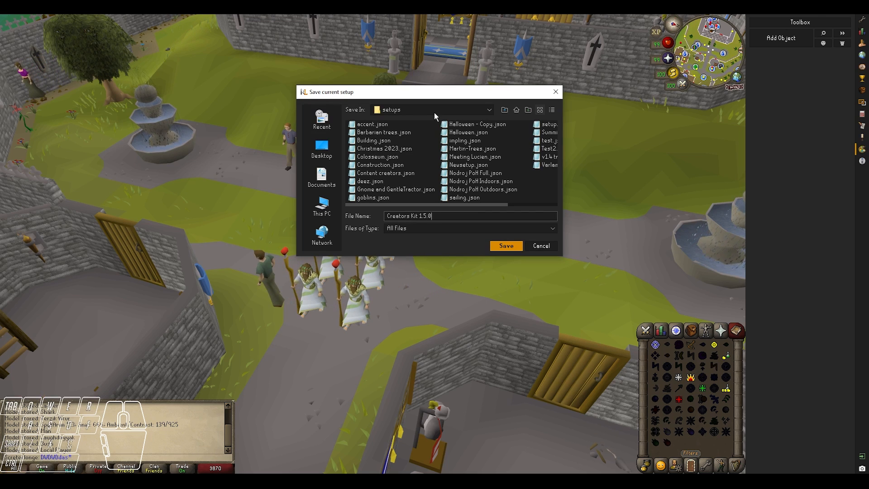
pyautogui.click(506, 247)
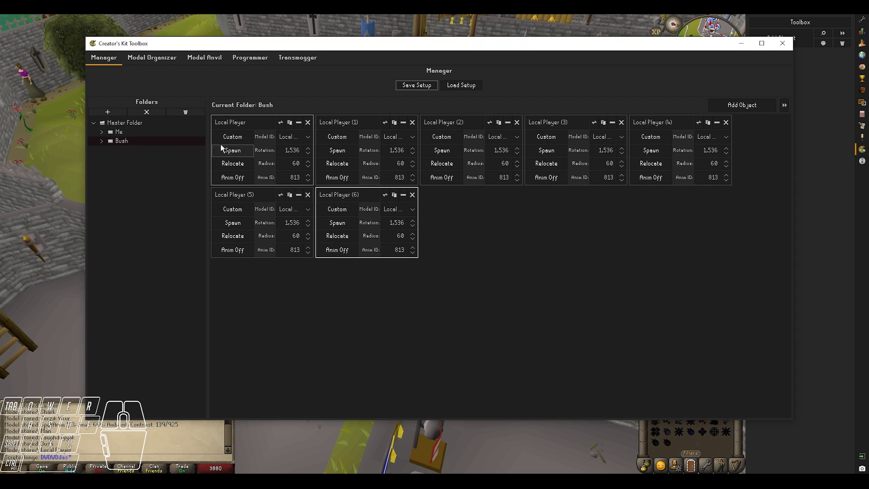
# Step: Delete all folders with their objects, confirming the removal, and load the saved setup Creators Kit 1.5.0.json
pyautogui.click(185, 112)
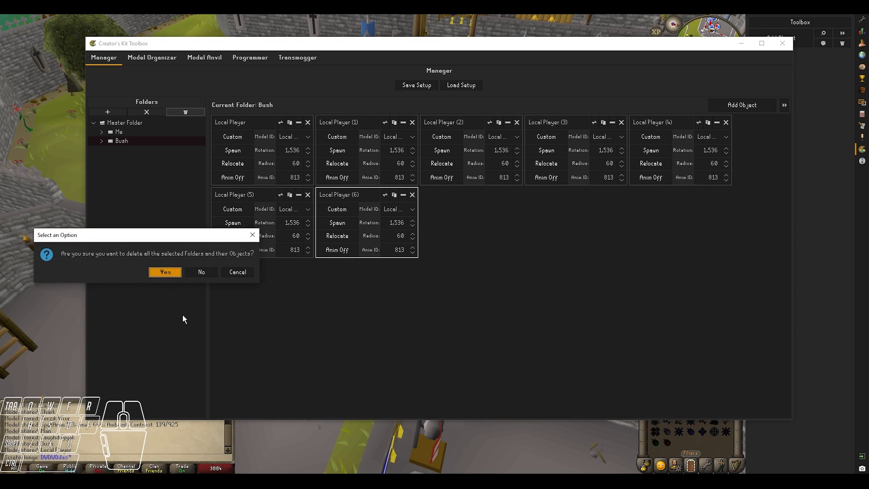
pyautogui.click(155, 271)
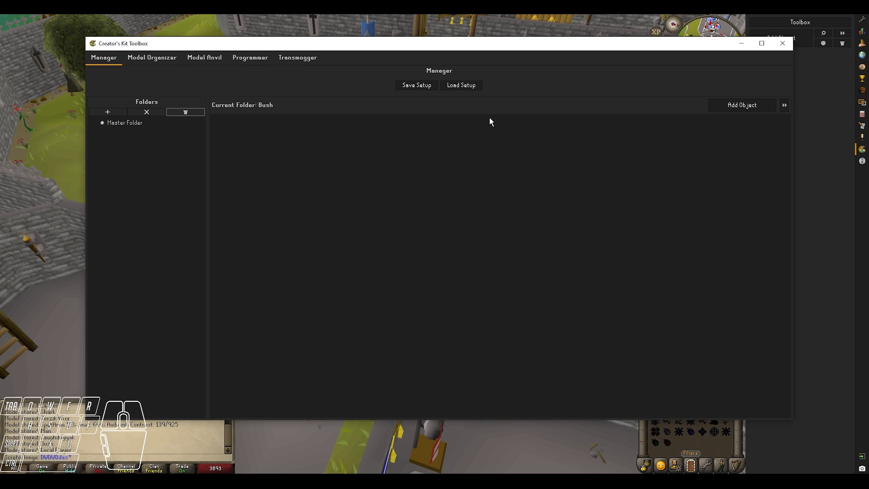
pyautogui.click(461, 85)
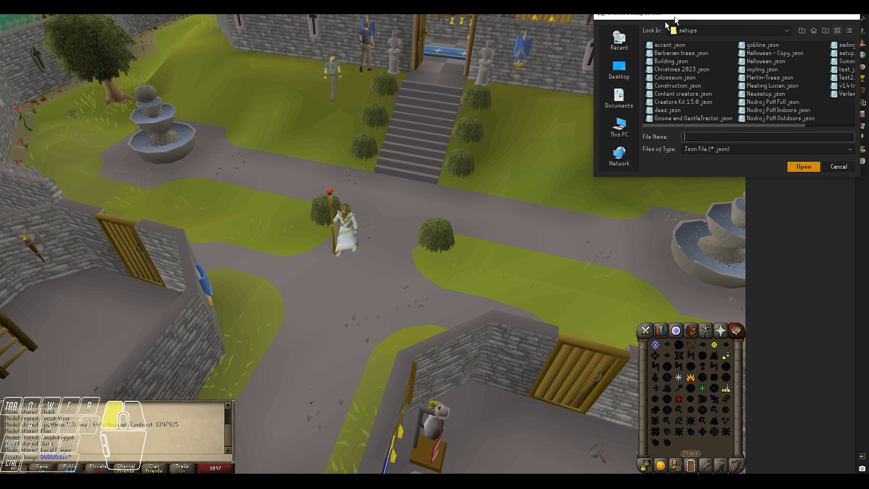
pyautogui.moveTo(670, 26); pyautogui.dragTo(346, 142)
pyautogui.hscroll(3, 414, 197)
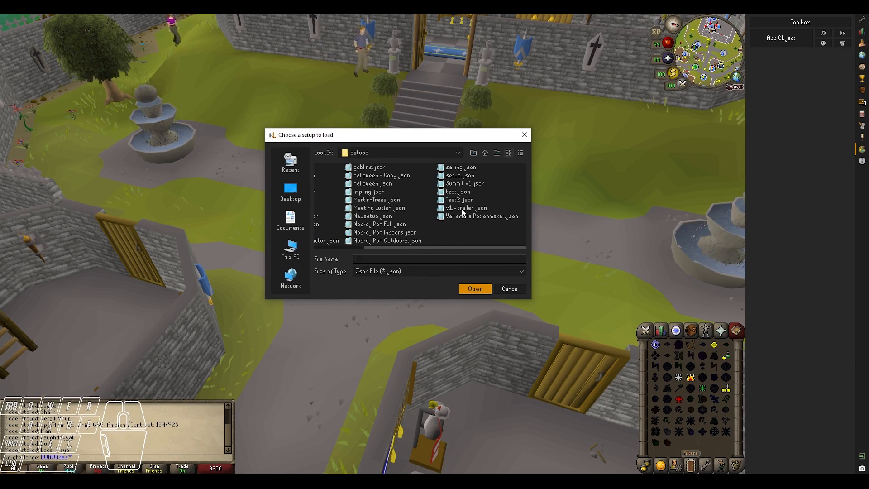
pyautogui.moveTo(447, 245); pyautogui.dragTo(341, 247)
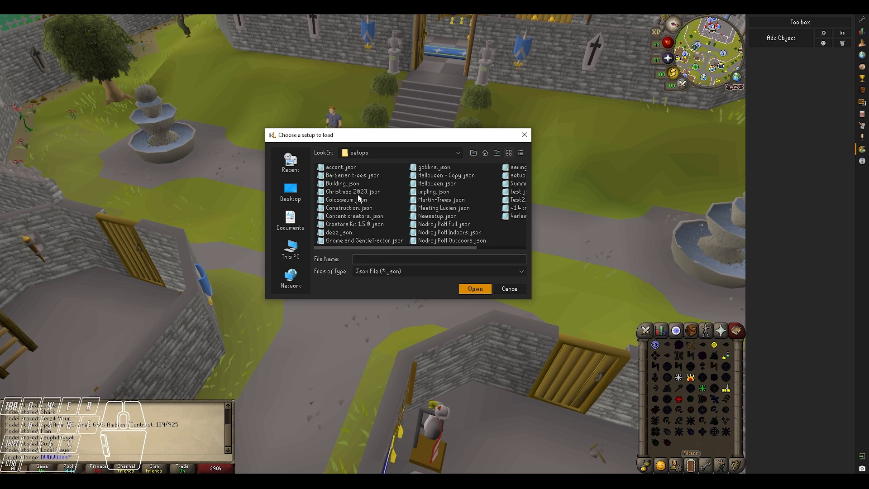
pyautogui.click(356, 223)
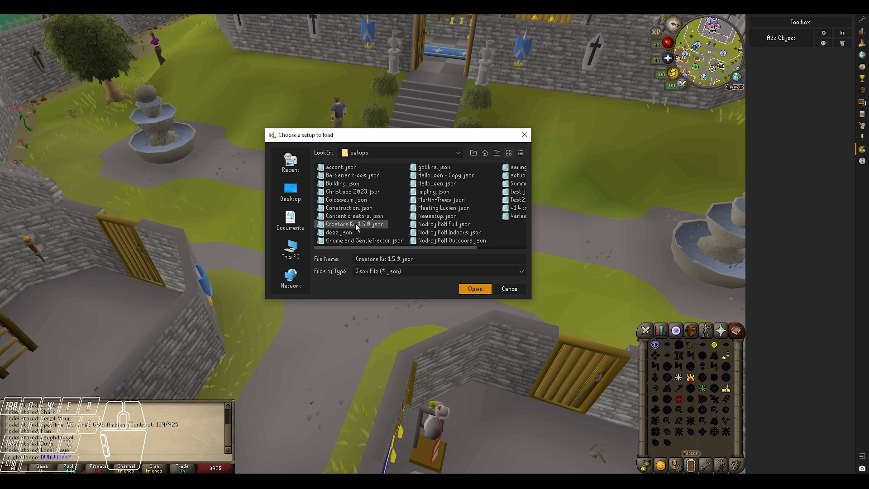
pyautogui.click(472, 289)
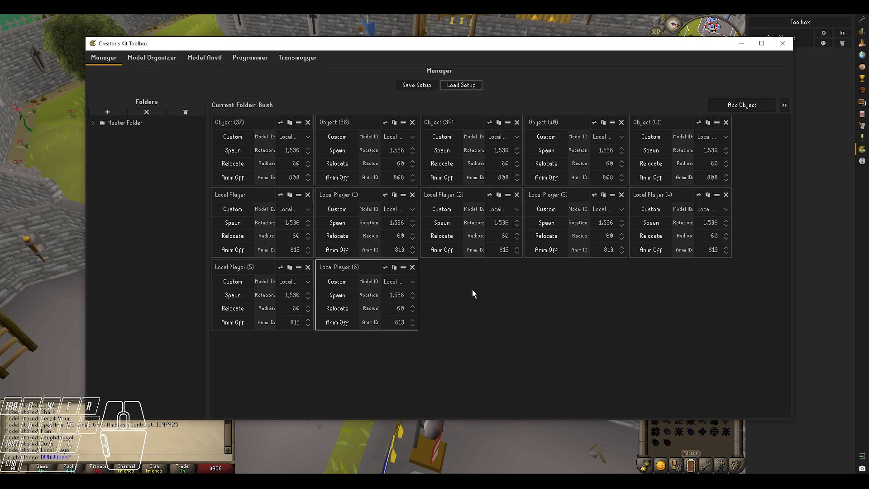
# Step: Check the loaded folders and objects in the Manager and the scene, and view the model list in the Model Organizer
pyautogui.click(93, 123)
pyautogui.moveTo(266, 48); pyautogui.dragTo(300, 411)
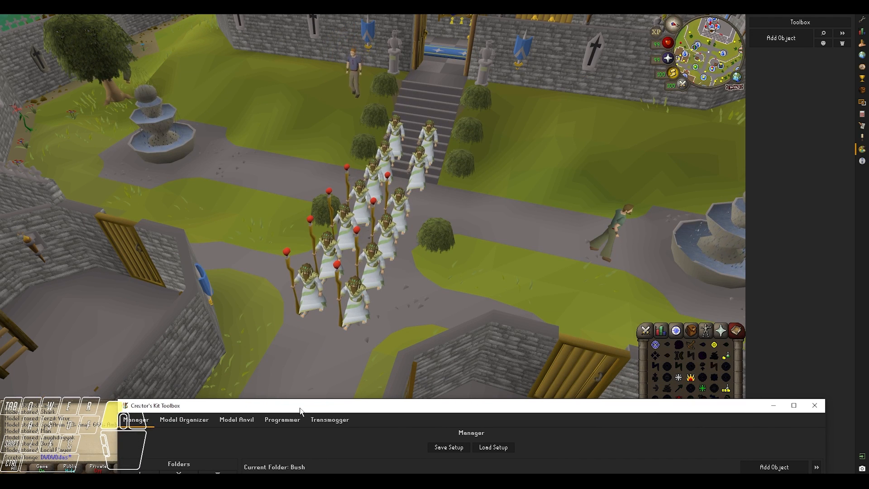
pyautogui.moveTo(300, 411); pyautogui.dragTo(254, 51)
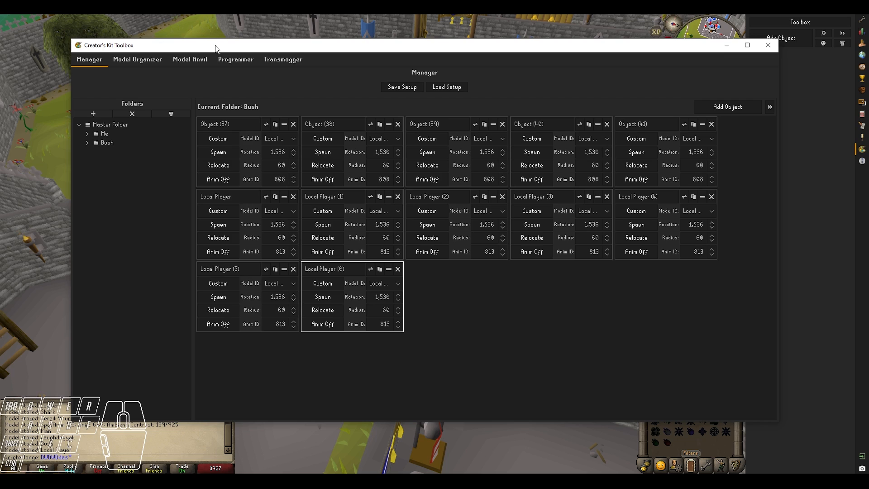
pyautogui.click(142, 57)
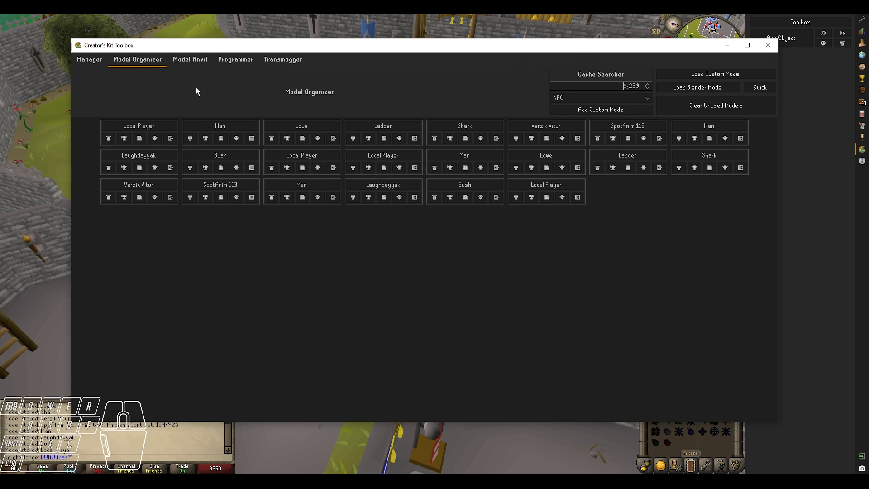
# Step: Transfer Object (37) from the Manager to the side panel and check the models available for it
pyautogui.click(88, 62)
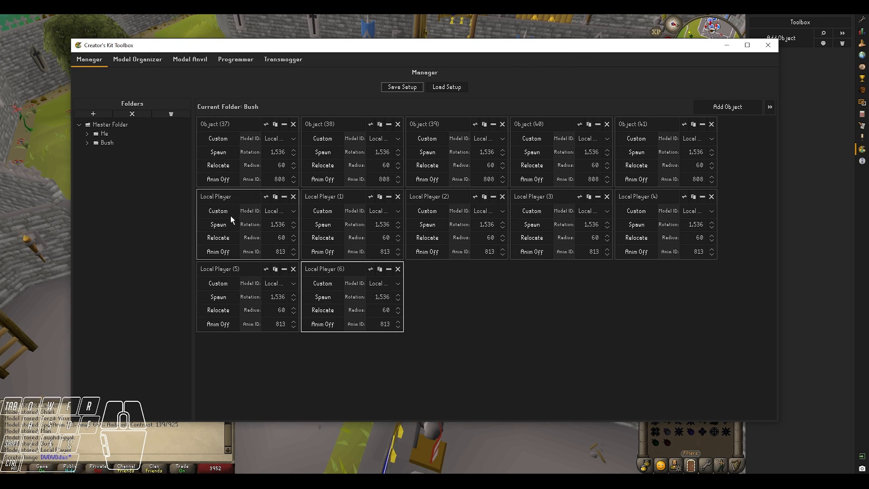
pyautogui.click(267, 123)
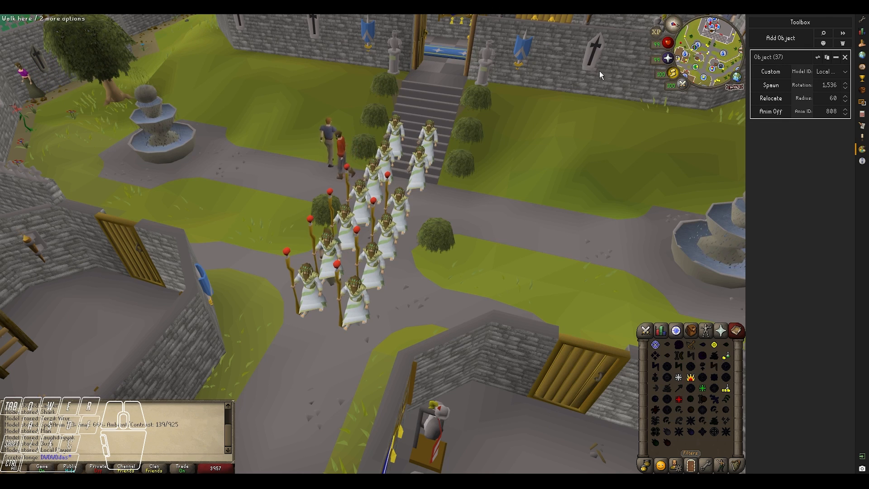
pyautogui.click(820, 72)
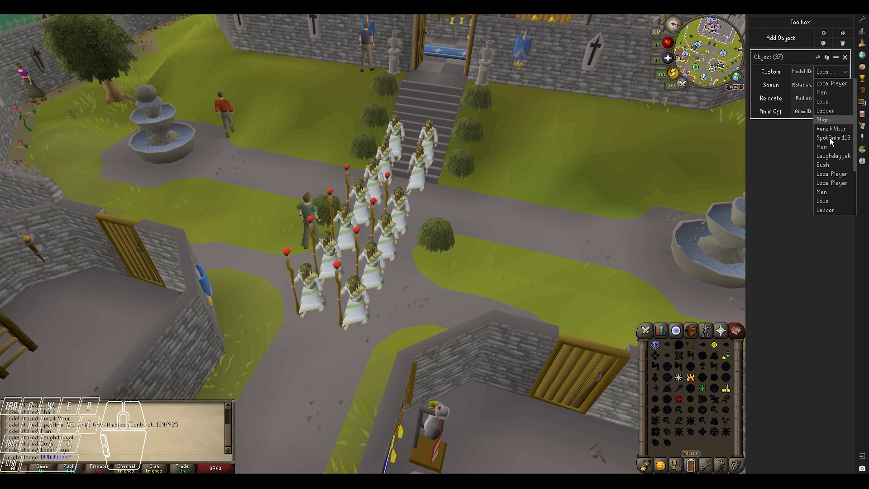
pyautogui.scroll(3, 829, 174)
pyautogui.click(802, 187)
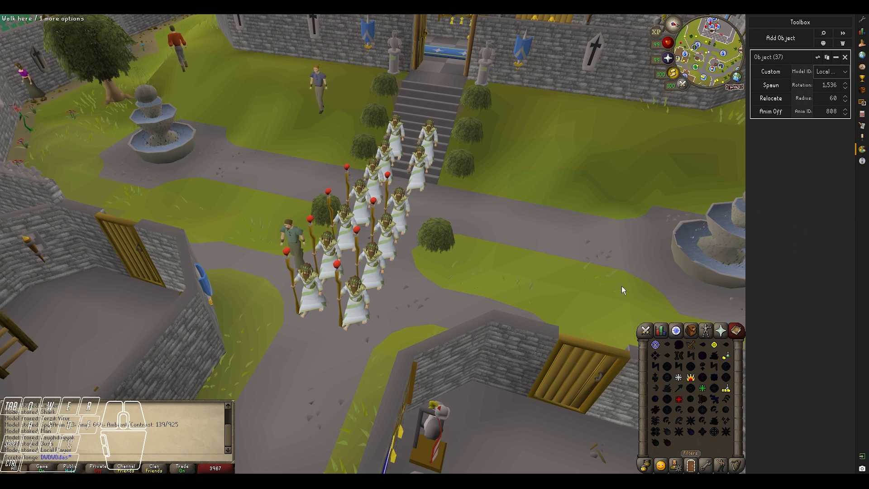
# Step: Clear the unused models in the Model Organizer and check the objects in the scene
pyautogui.click(450, 454)
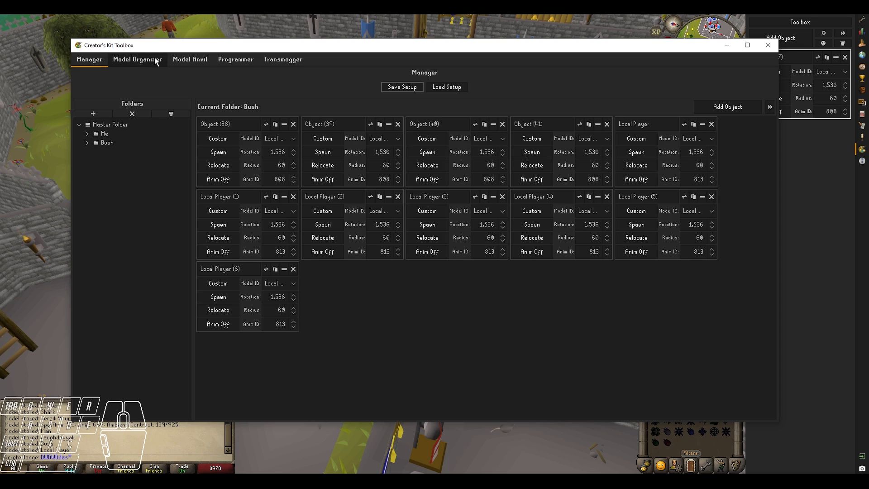
pyautogui.click(140, 59)
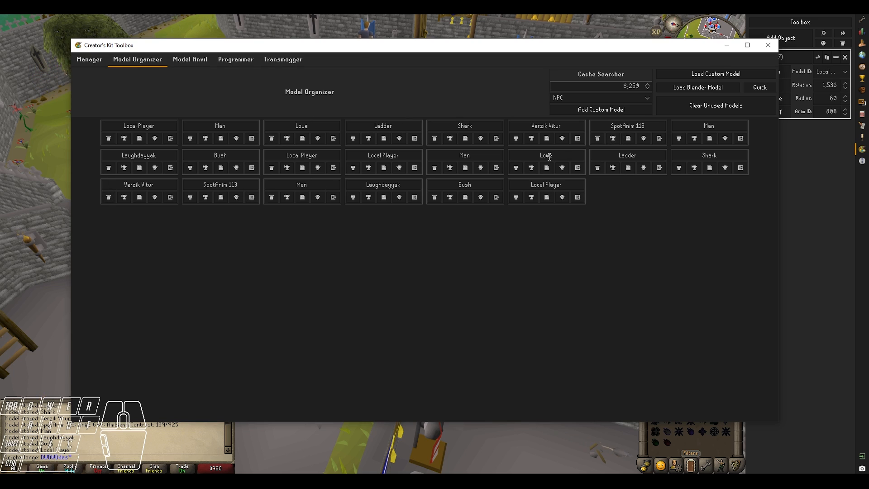
pyautogui.click(723, 108)
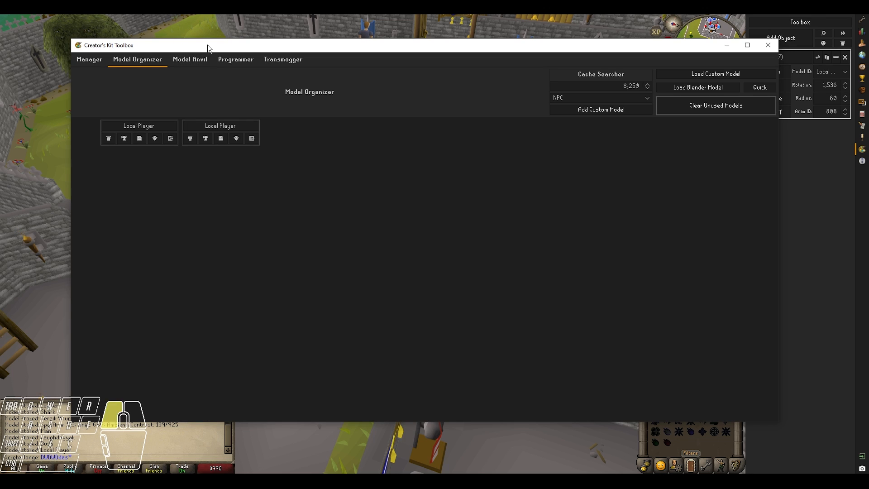
pyautogui.moveTo(208, 44); pyautogui.dragTo(282, 361)
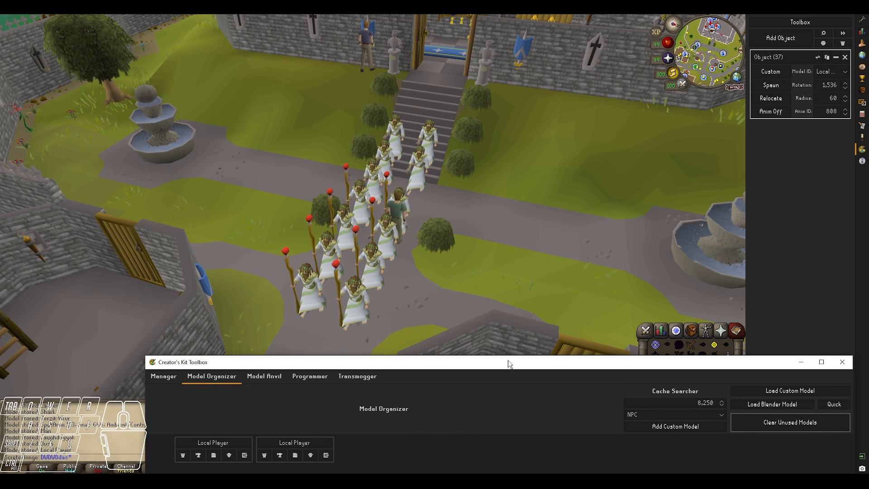
# Step: Save the second Local Player model as a custom model file named Local Player in the creatorskit folder
pyautogui.moveTo(500, 362); pyautogui.dragTo(447, 54)
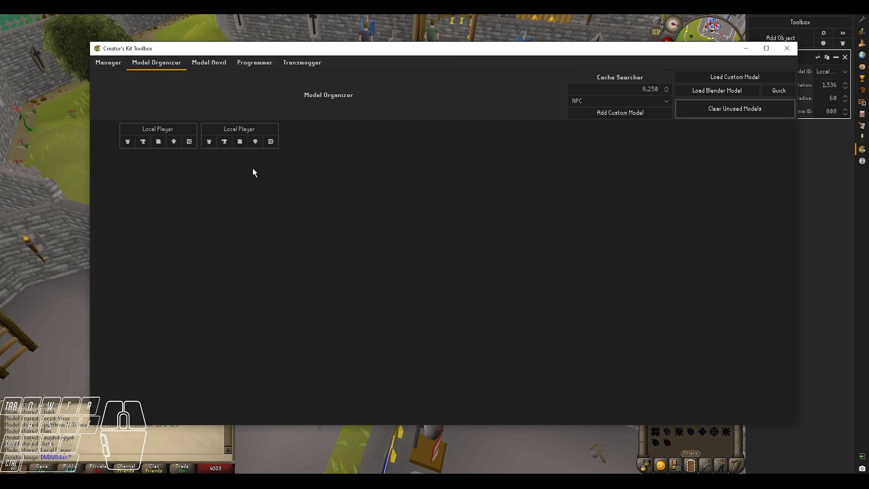
pyautogui.click(240, 142)
pyautogui.scroll(-1, 472, 266)
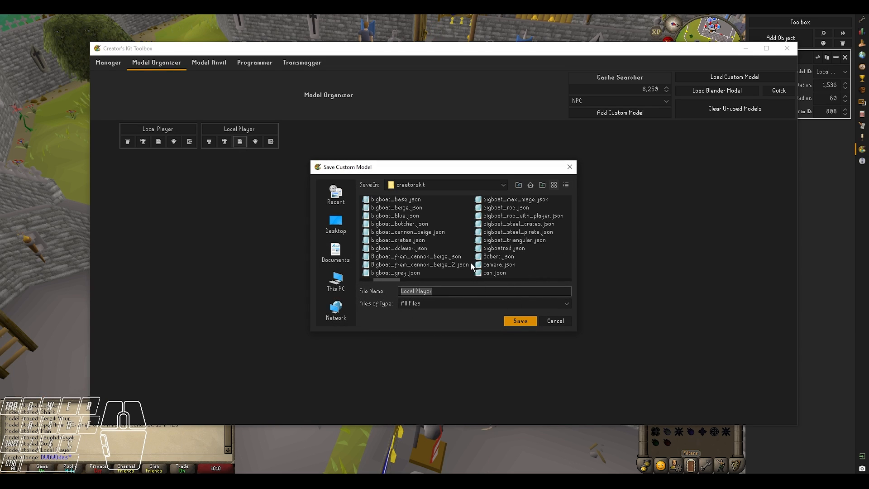
pyautogui.scroll(1, 471, 266)
pyautogui.click(523, 320)
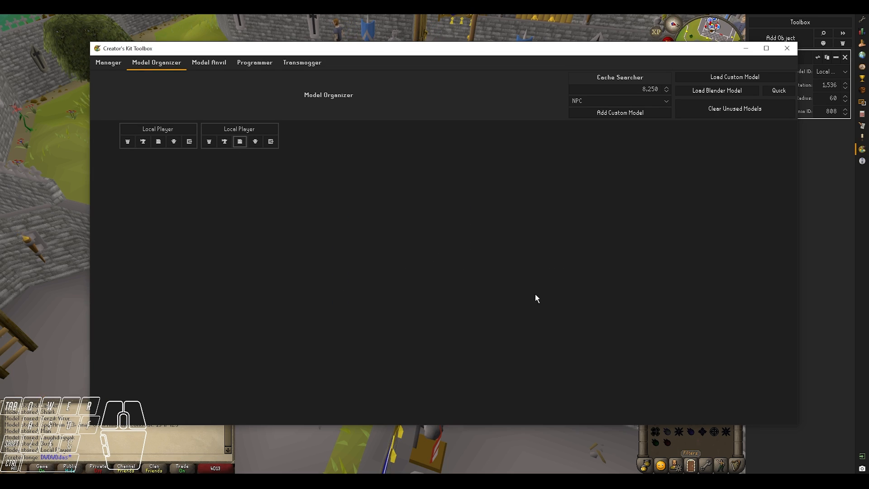
# Step: Load the custom model file Local Player.json into the Model Organizer
pyautogui.click(709, 78)
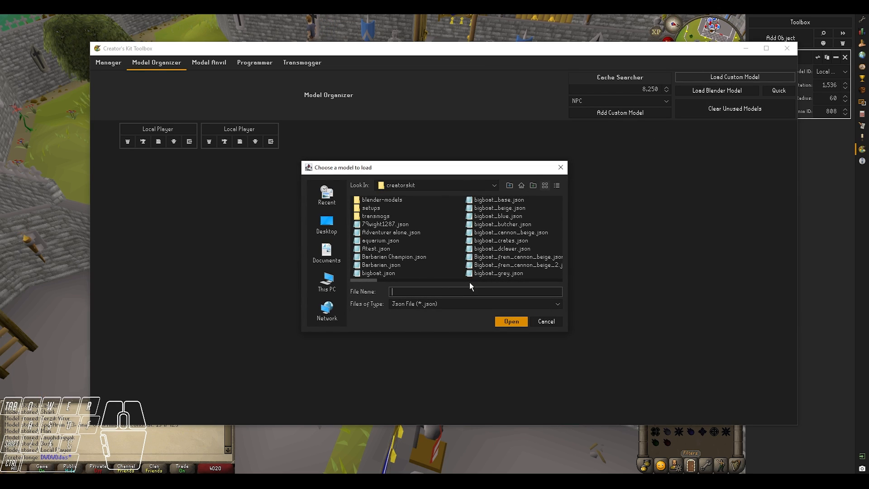
pyautogui.scroll(-5, 485, 259)
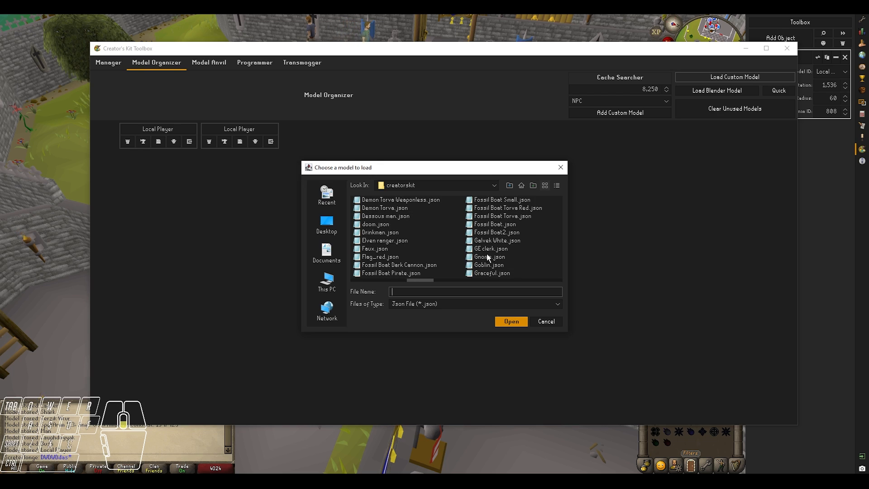
pyautogui.scroll(-1, 487, 254)
pyautogui.scroll(-1, 487, 257)
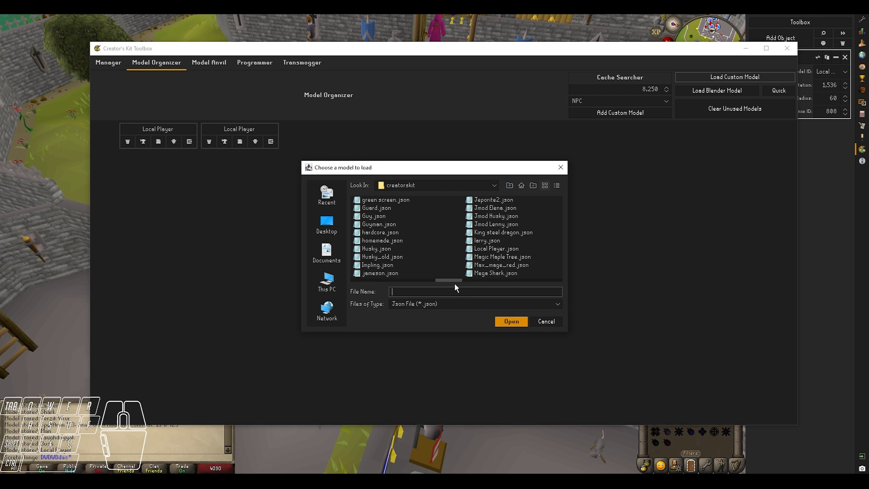
pyautogui.moveTo(455, 280); pyautogui.dragTo(463, 278)
pyautogui.click(434, 248)
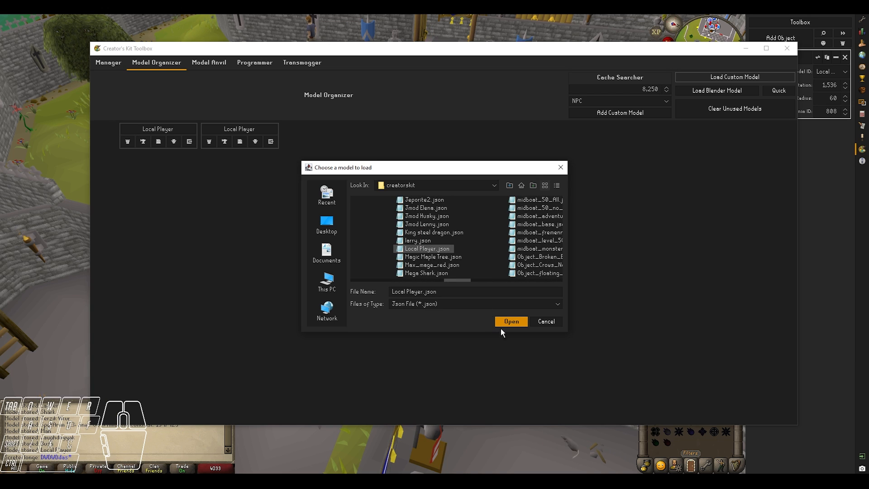
pyautogui.click(511, 321)
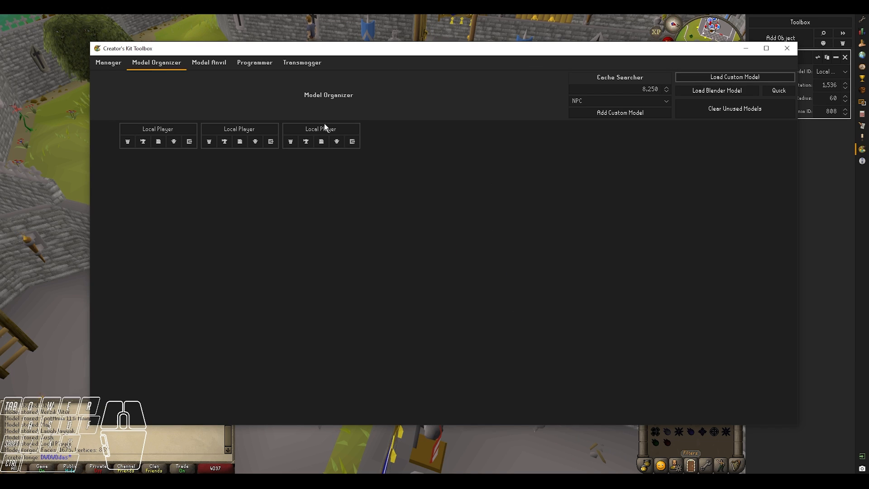
# Step: Set the model of Object (37) to the newly loaded third Local Player entry
pyautogui.click(341, 131)
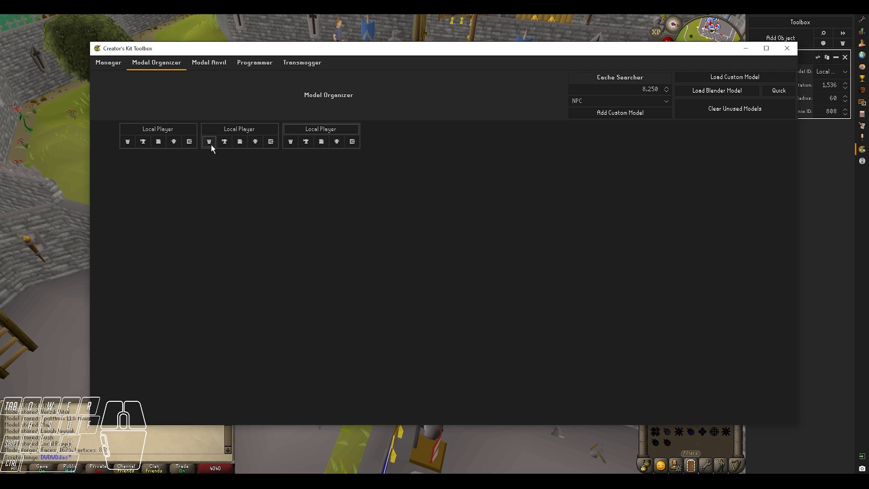
pyautogui.click(593, 20)
pyautogui.click(834, 74)
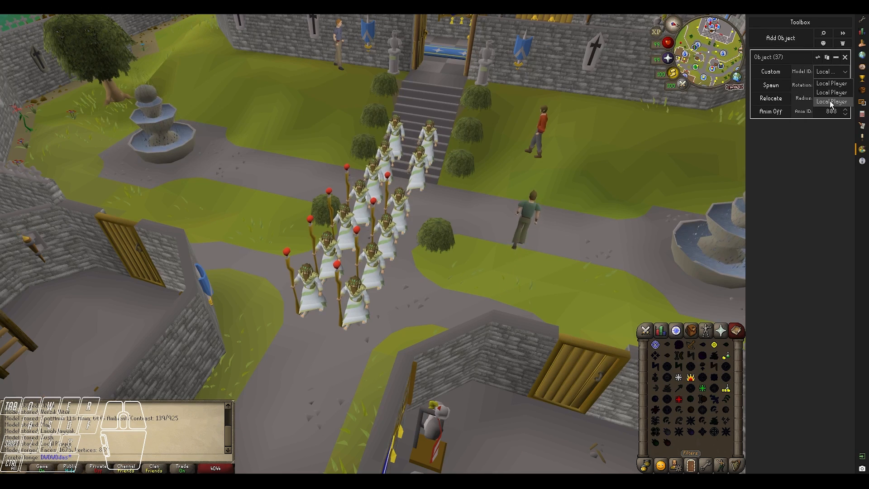
pyautogui.click(830, 102)
# Step: Store the model of the courtyard fountain from the scene
pyautogui.rightClick(575, 237)
pyautogui.moveTo(576, 208); pyautogui.dragTo(353, 252, button='middle')
pyautogui.scroll(5, 353, 251)
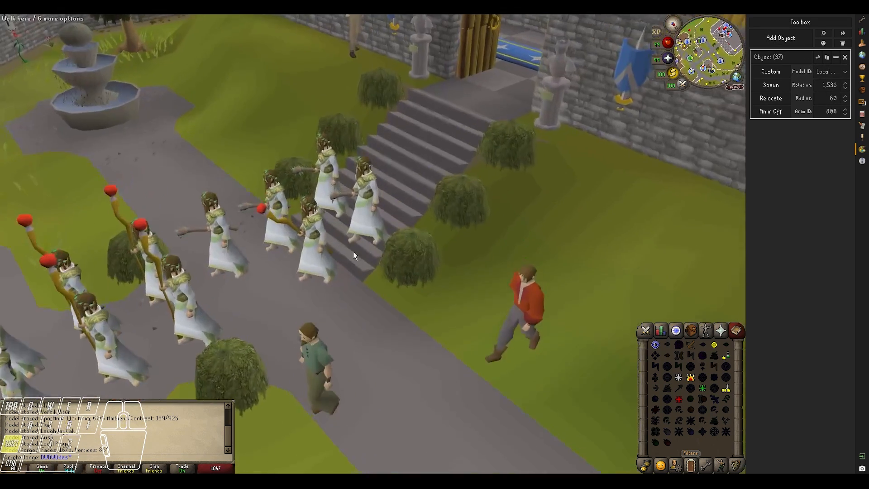
pyautogui.hotkey('shift', 's')
pyautogui.scroll(-5, 443, 291)
pyautogui.moveTo(427, 273); pyautogui.dragTo(453, 250, button='middle')
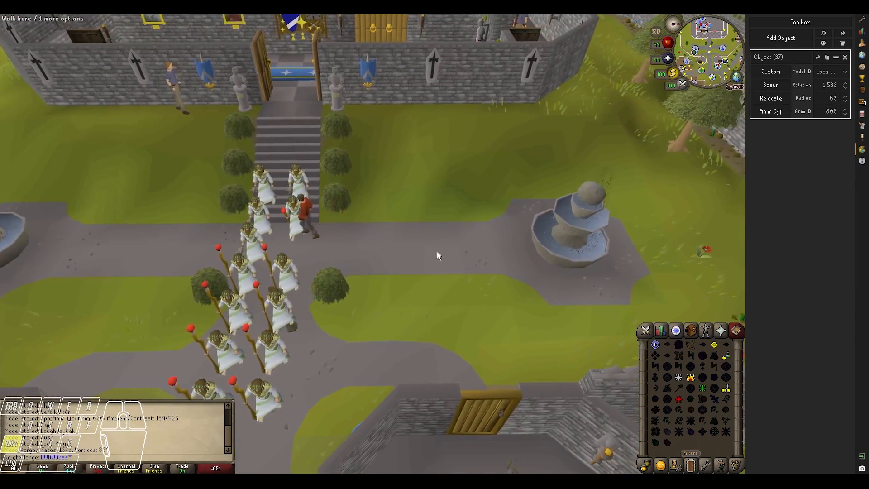
pyautogui.rightClick(529, 242)
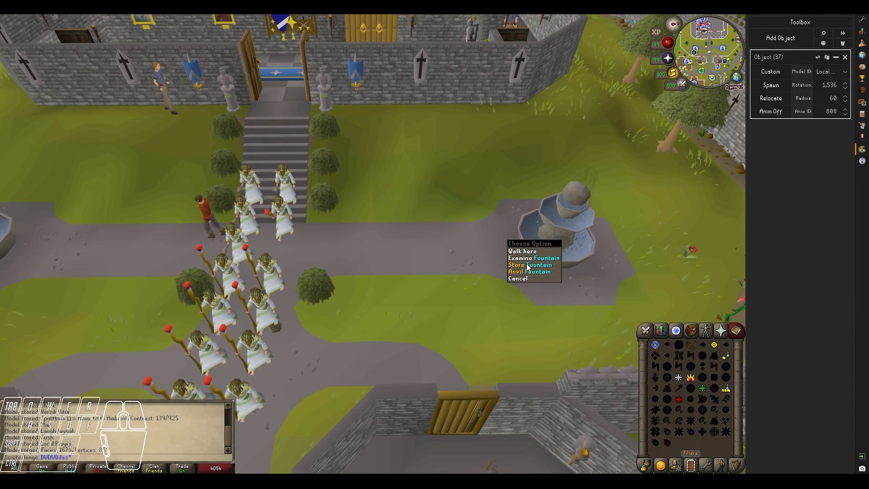
pyautogui.click(528, 268)
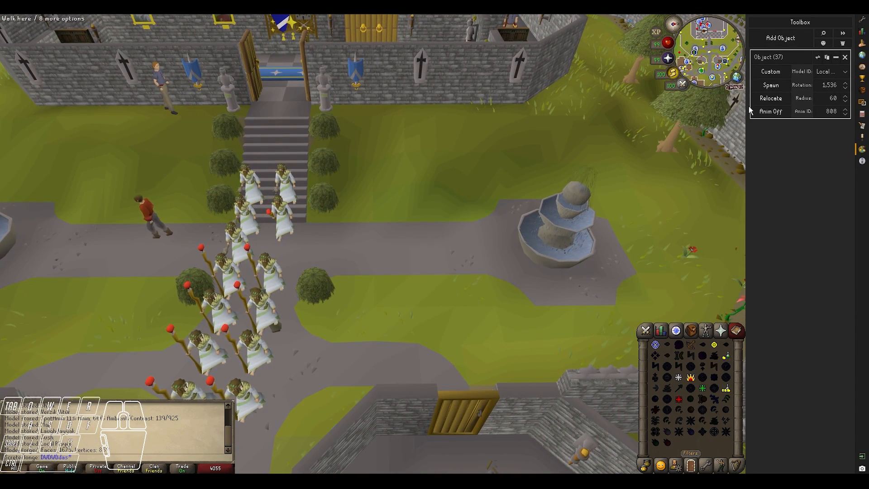
# Step: Save the Fountain model as a custom model file named Fountain and remove it from the Model Organizer
pyautogui.click(795, 24)
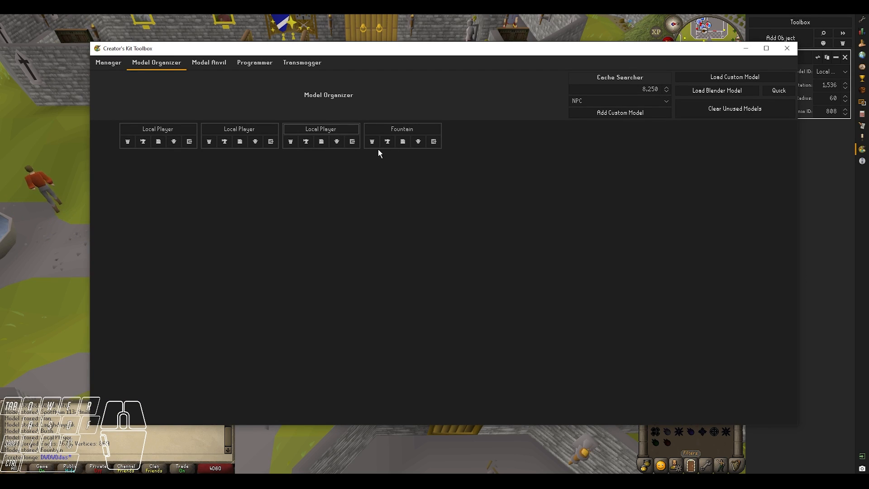
pyautogui.click(403, 141)
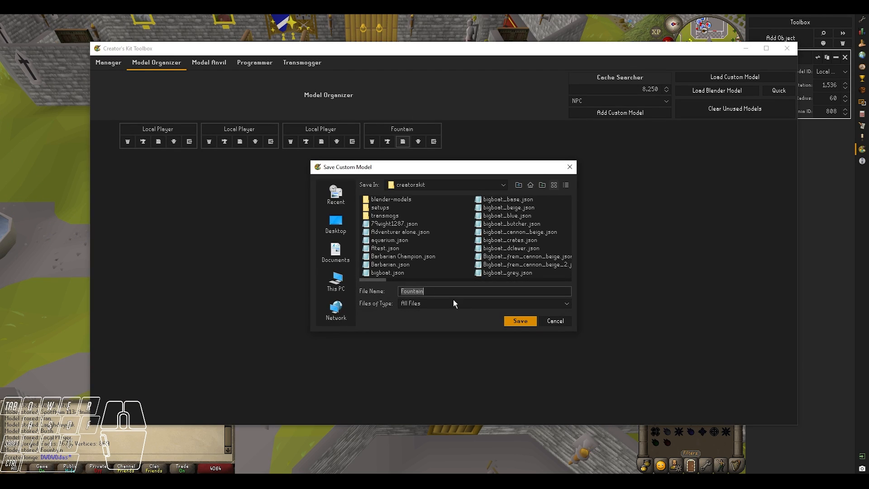
pyautogui.click(519, 321)
pyautogui.click(371, 142)
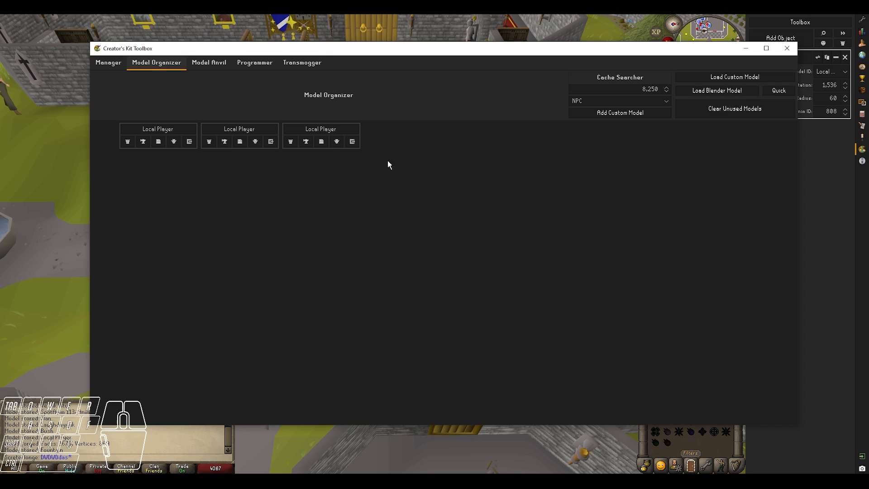
# Step: Load the custom model file Fountain.json into the Model Organizer
pyautogui.moveTo(431, 59); pyautogui.dragTo(430, 64)
pyautogui.click(704, 80)
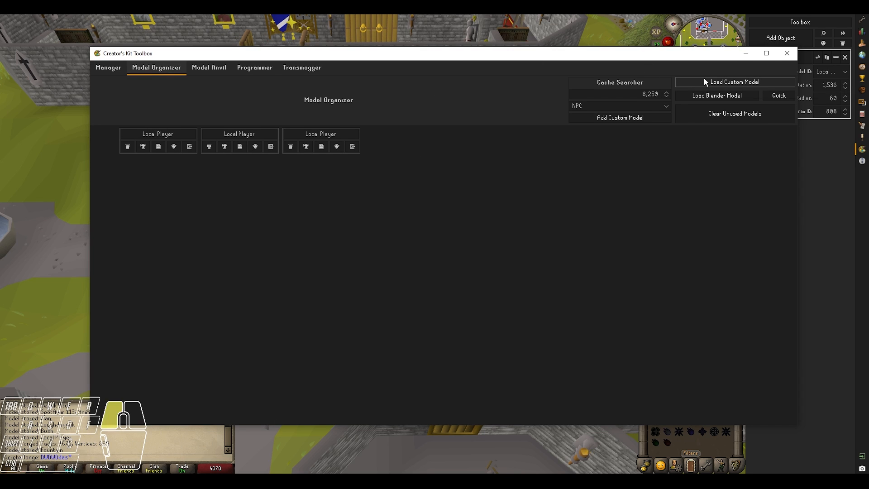
pyautogui.scroll(-2, 467, 208)
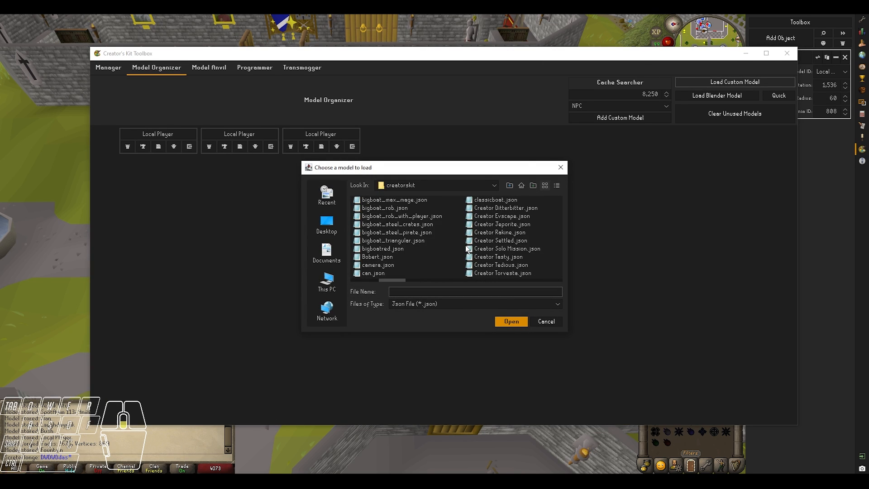
pyautogui.scroll(-1, 467, 248)
pyautogui.scroll(-1, 466, 249)
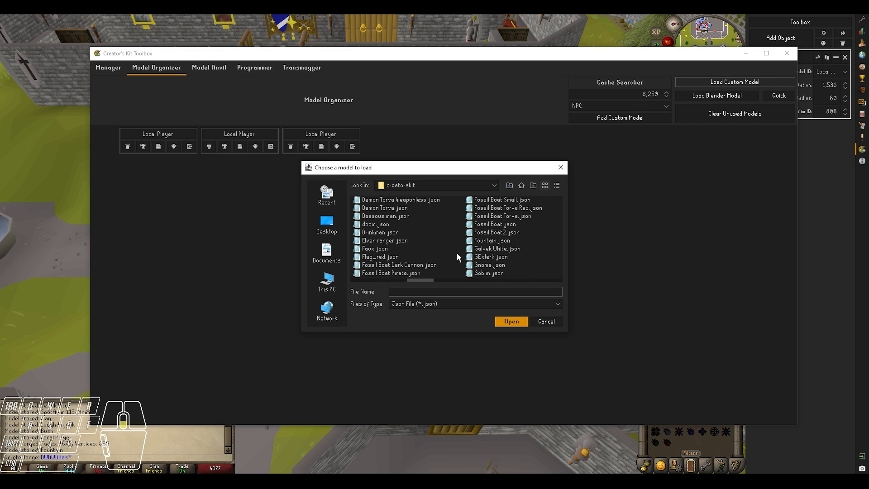
pyautogui.click(498, 241)
pyautogui.click(508, 321)
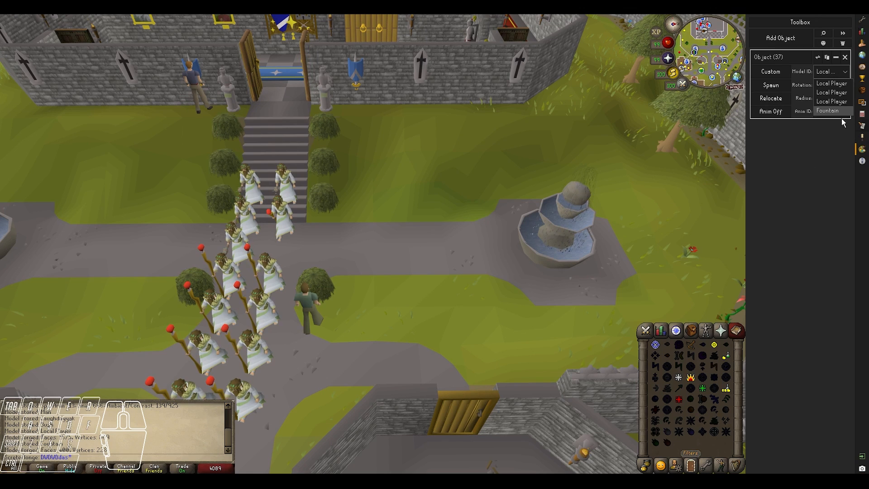
# Step: Set Object (37)'s model to Fountain and relocate it onto the path between the castle stairs and the existing fountain
pyautogui.keyDown('ctrl'); pyautogui.click(427, 233); pyautogui.keyUp('ctrl')
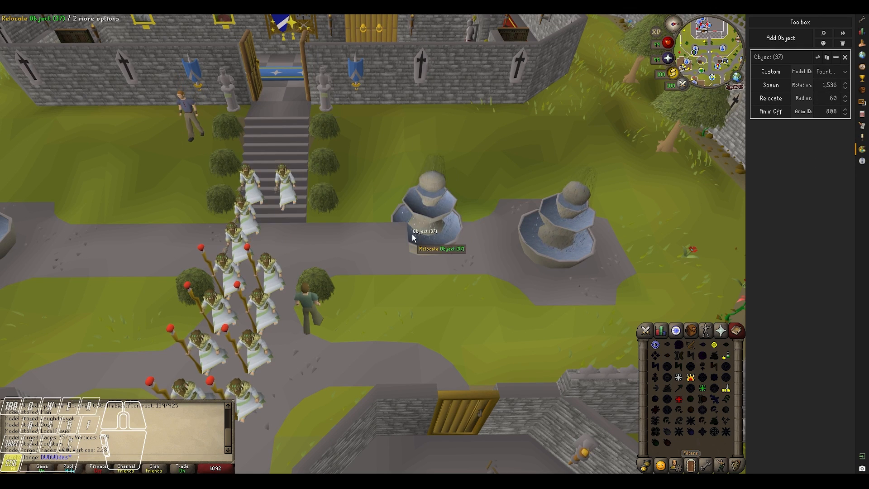
pyautogui.keyDown('ctrl'); pyautogui.click(352, 264); pyautogui.keyUp('ctrl')
pyautogui.keyDown('ctrl'); pyautogui.click(425, 181); pyautogui.keyUp('ctrl')
pyautogui.keyDown('ctrl'); pyautogui.click(435, 209); pyautogui.keyUp('ctrl')
pyautogui.keyDown('ctrl'); pyautogui.click(383, 264); pyautogui.keyUp('ctrl')
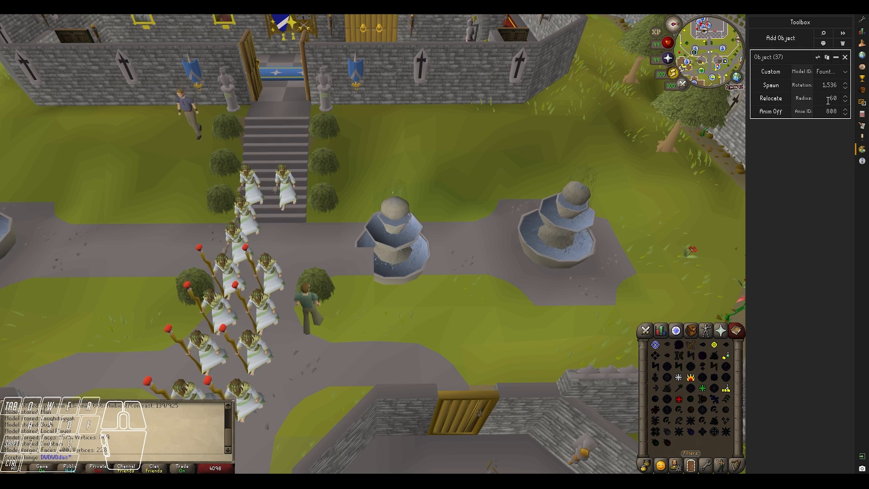
# Step: Raise the radius of Object (37) to 66 and check the complete fountain in the scene
pyautogui.moveTo(827, 98); pyautogui.dragTo(847, 97)
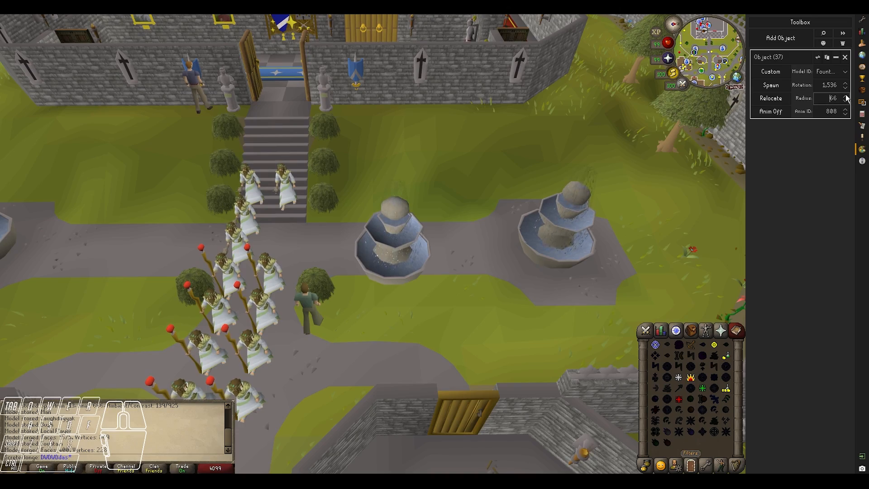
pyautogui.moveTo(708, 189); pyautogui.dragTo(513, 194, button='middle')
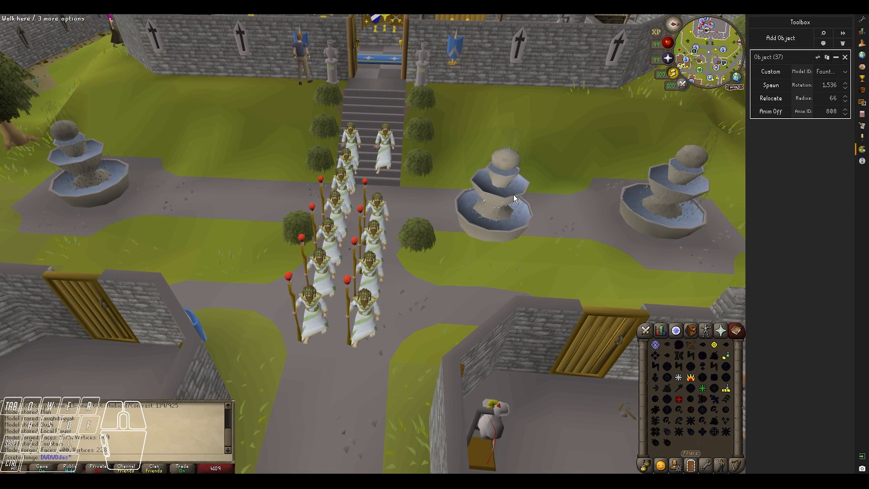
# Step: Check the Overlays and Programmer options in the Creator's Kit plugin configuration
pyautogui.click(778, 21)
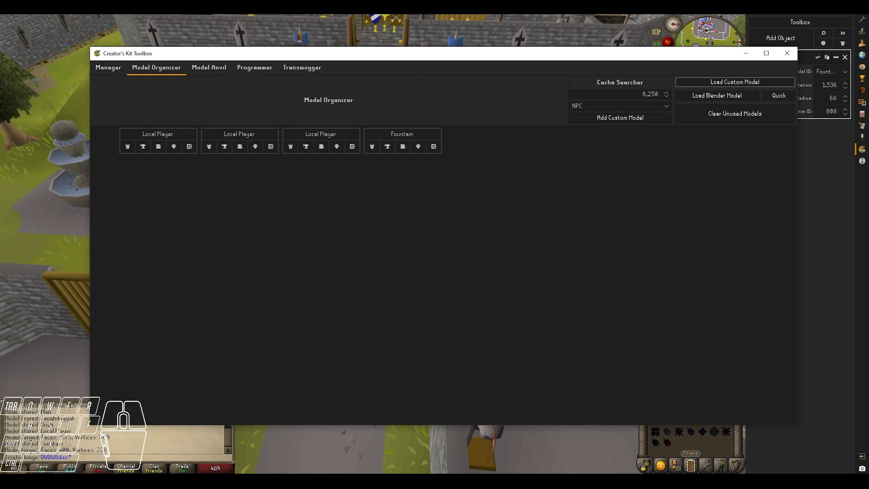
pyautogui.click(787, 54)
pyautogui.click(862, 20)
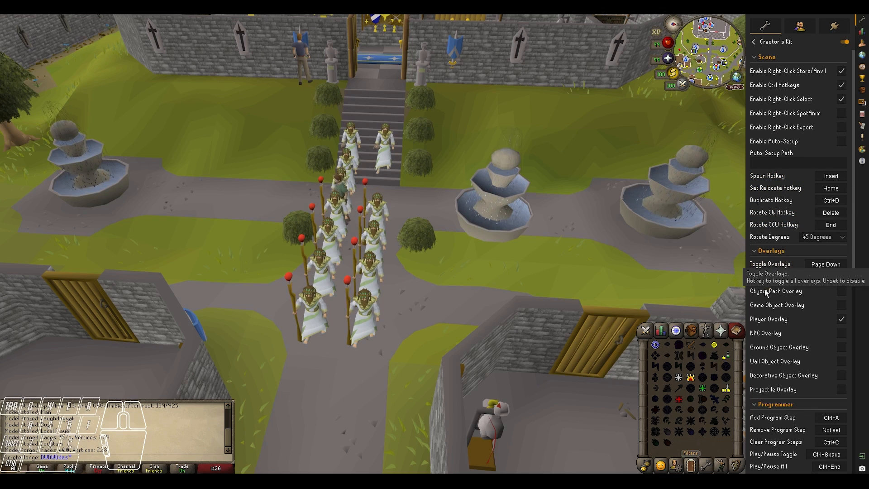
pyautogui.scroll(-5, 778, 276)
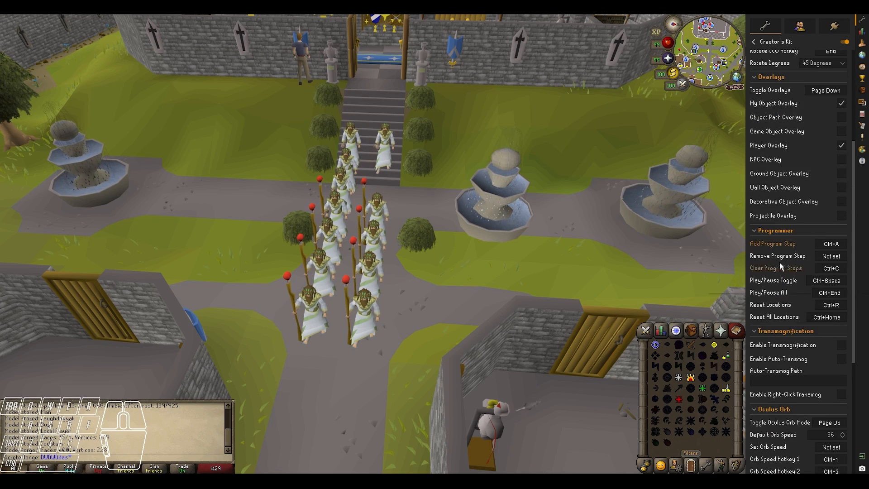
pyautogui.click(862, 150)
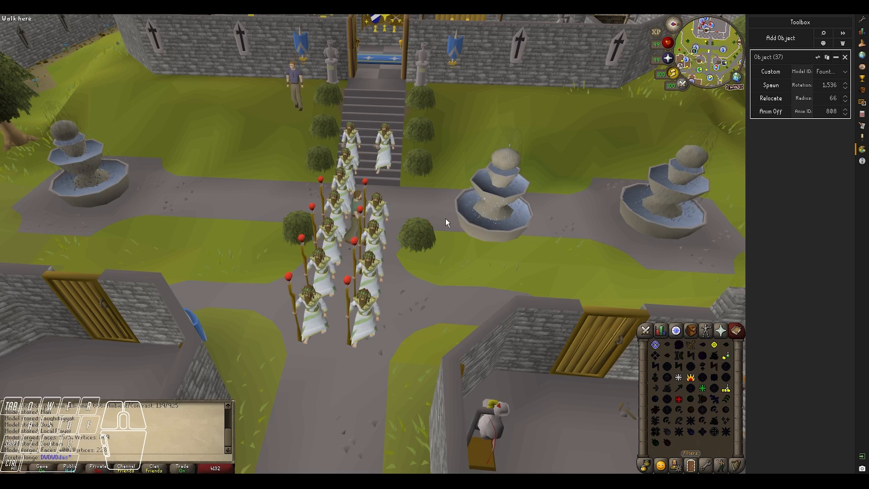
# Step: Transfer Object (38) from the Manager's Bush folder to the side panel
pyautogui.moveTo(445, 218); pyautogui.dragTo(479, 300, button='middle')
pyautogui.moveTo(411, 480)
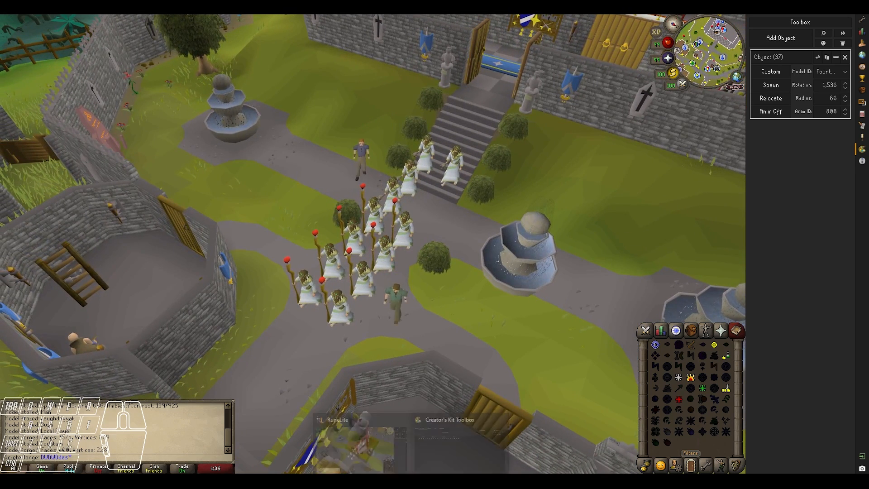
pyautogui.click(451, 446)
pyautogui.click(112, 69)
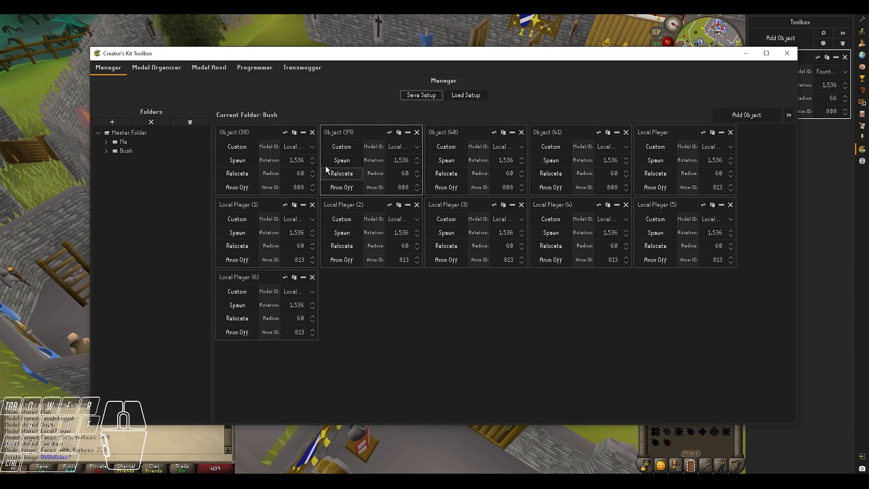
pyautogui.click(285, 132)
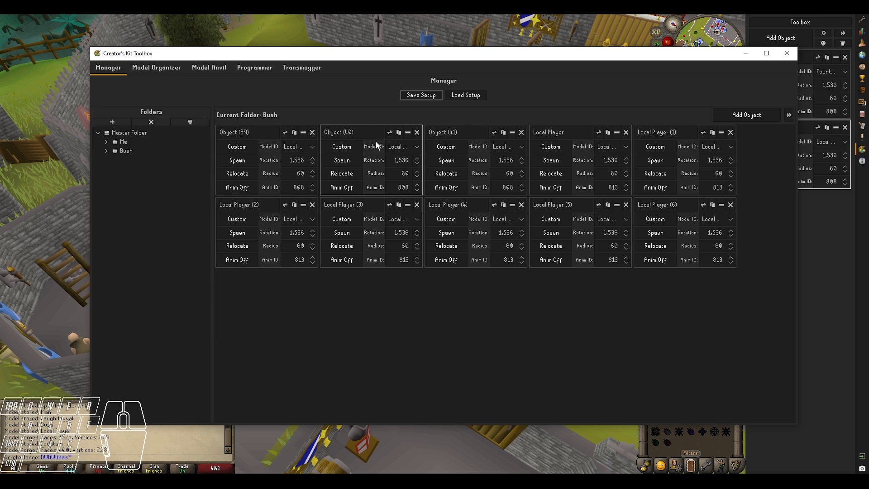
# Step: Delete all Manager folders with their objects, confirming the removal, and delete the fountain Object (37) from the side panel
pyautogui.click(190, 122)
pyautogui.click(174, 279)
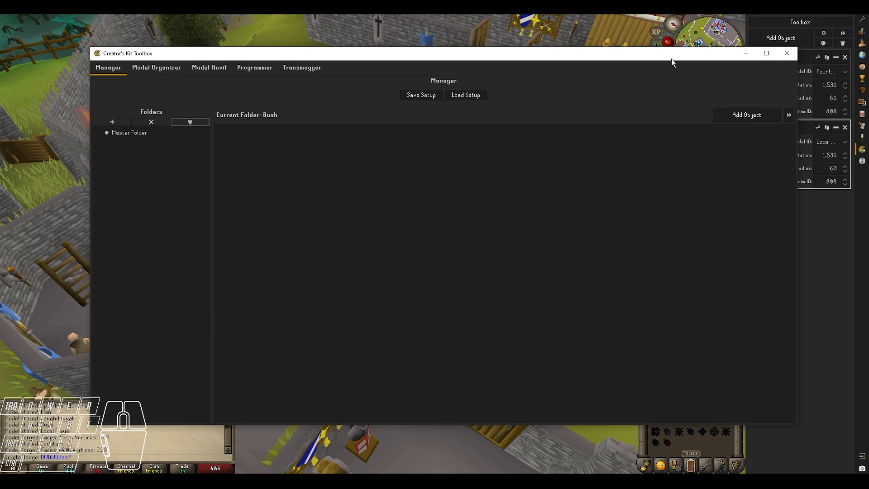
pyautogui.click(786, 54)
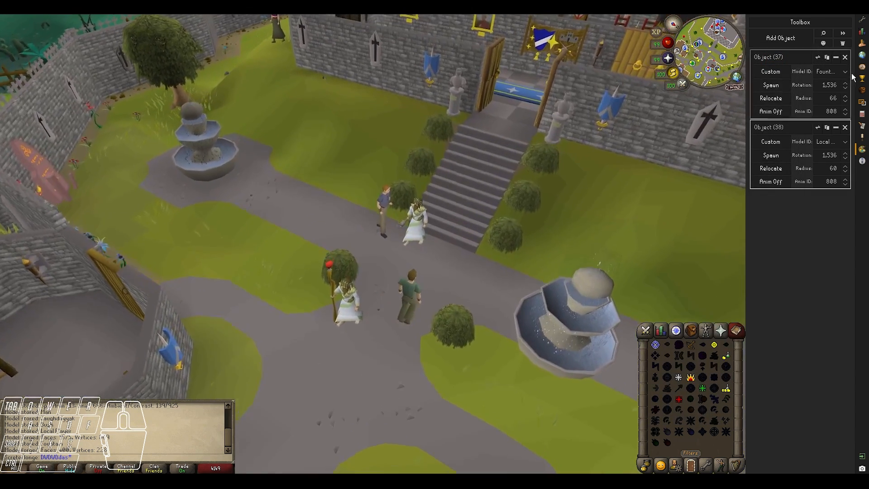
pyautogui.click(845, 57)
pyautogui.scroll(-3, 534, 210)
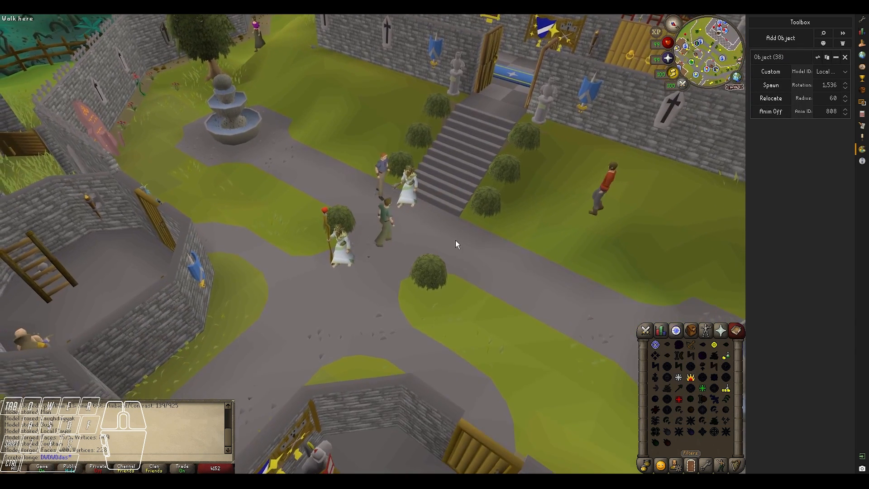
# Step: Relocate Object (38) to the foot of the castle stairs and rename it after the player character
pyautogui.click(804, 86)
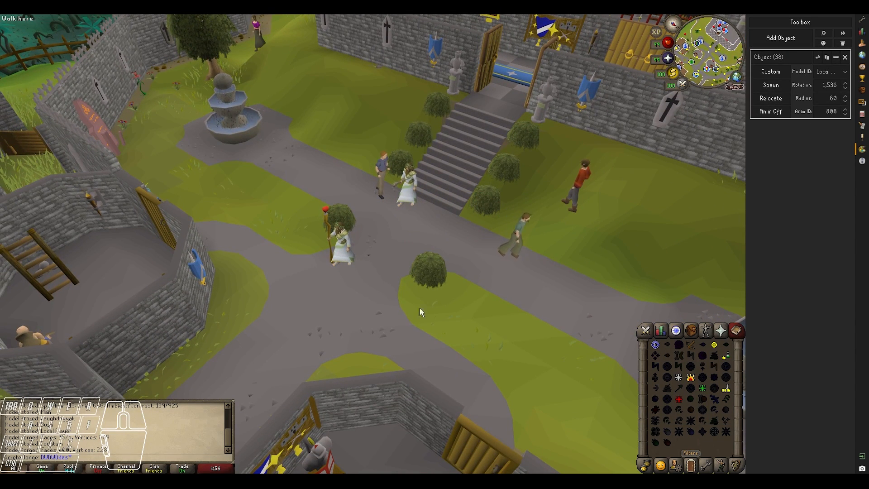
pyautogui.keyDown('ctrl'); pyautogui.click(439, 219); pyautogui.keyUp('ctrl')
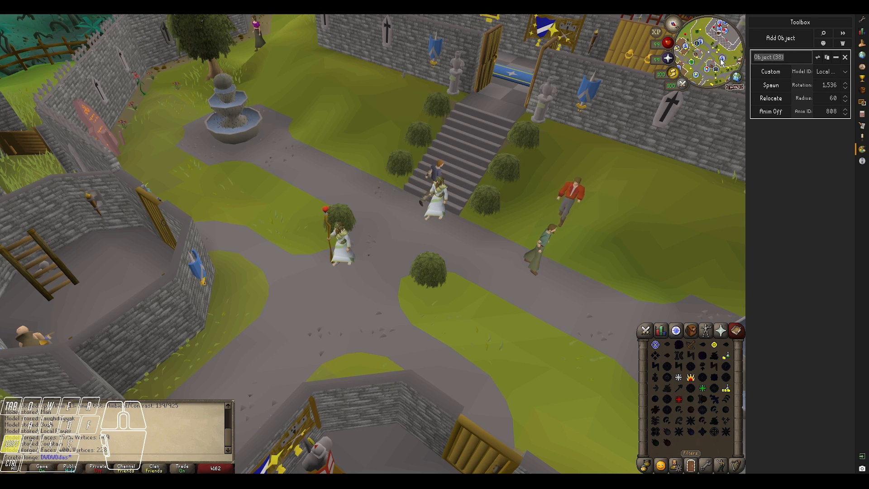
pyautogui.write('ScreteMonge')
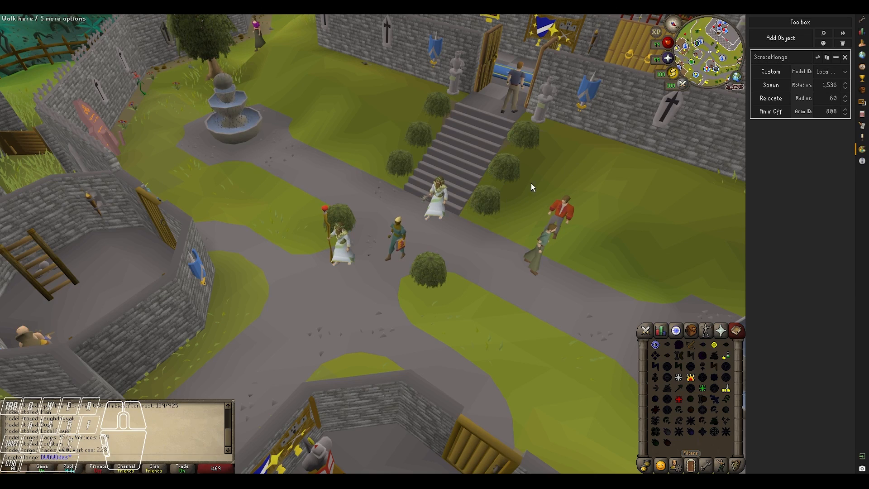
# Step: Walk the player character up the stairs to the castle entrance, away from the relocated object
pyautogui.moveTo(531, 183)
pyautogui.mouseDown(button='middle')
pyautogui.moveTo(545, 200)
pyautogui.moveTo(538, 188)
pyautogui.mouseUp(button='middle')
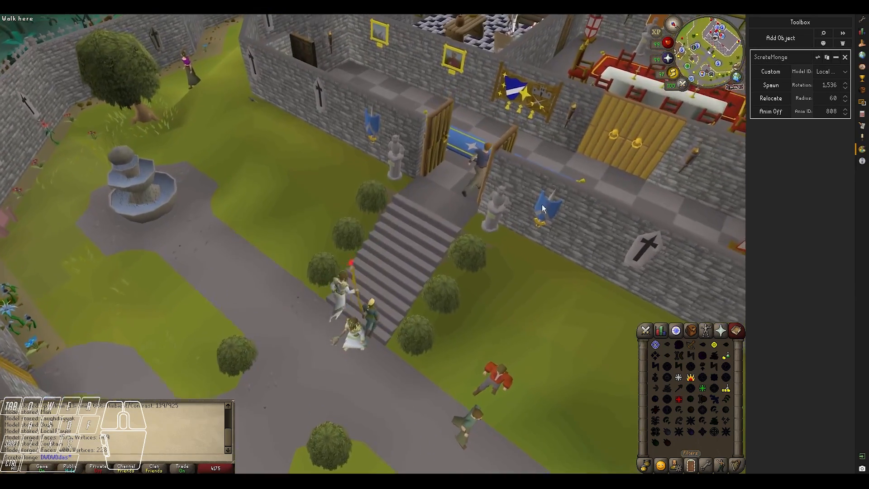
pyautogui.click(542, 197)
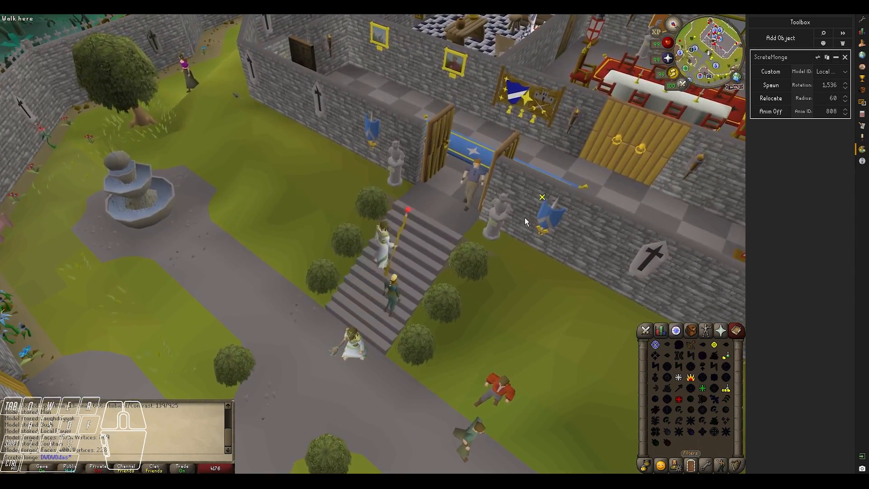
pyautogui.moveTo(523, 235); pyautogui.dragTo(471, 282, button='middle')
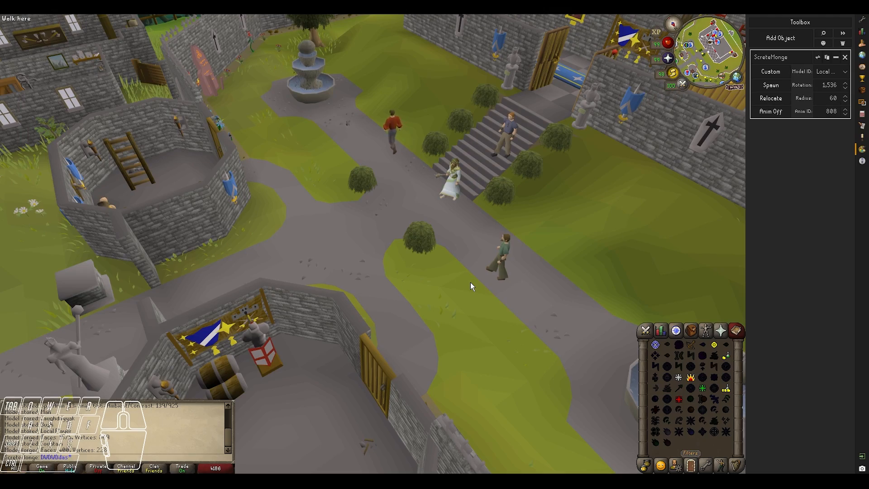
pyautogui.moveTo(457, 286); pyautogui.dragTo(440, 275, button='middle')
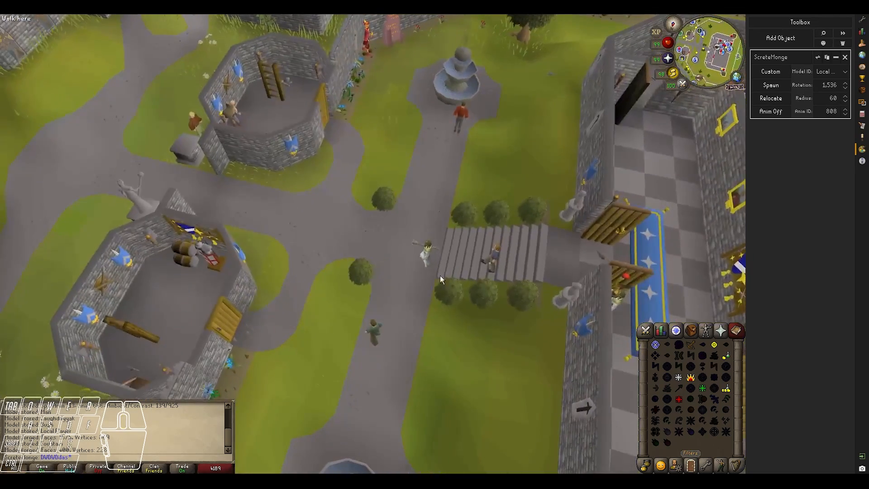
pyautogui.moveTo(102, 194); pyautogui.dragTo(462, 257, button='middle')
pyautogui.press('w')
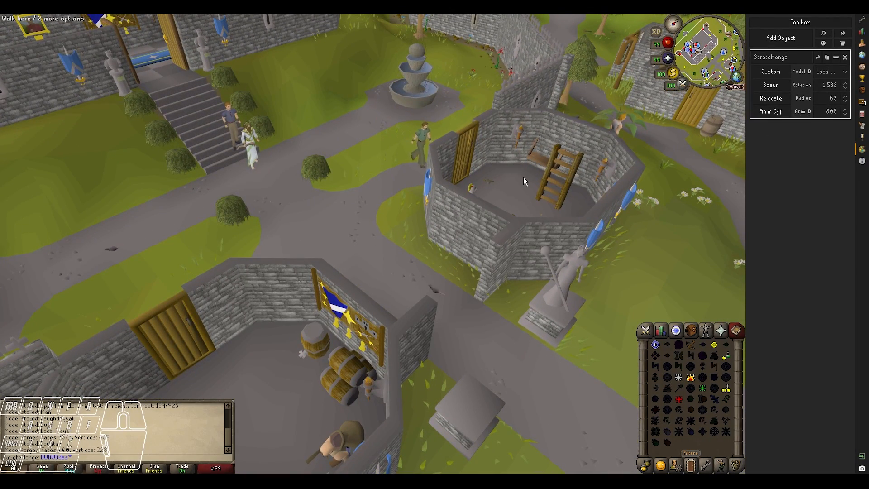
pyautogui.hotkey('shift', 'a')
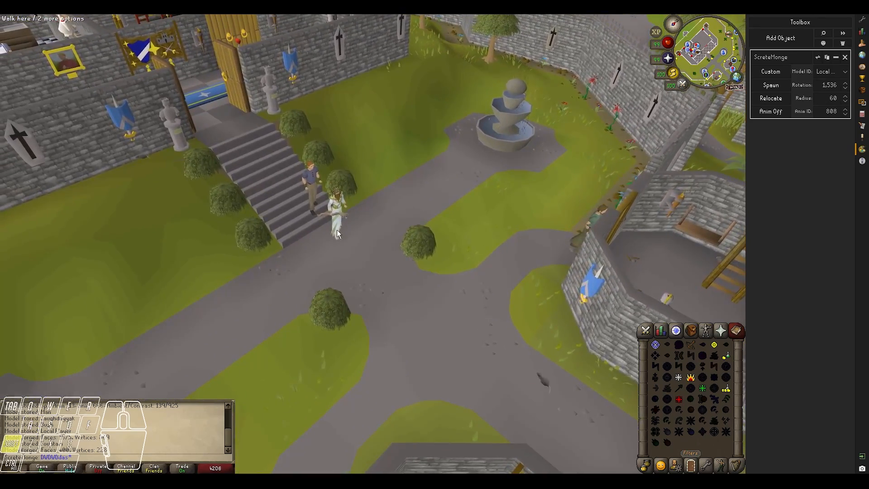
pyautogui.hotkey('shift', 's')
pyautogui.keyDown('shift'); pyautogui.moveTo(406, 302); pyautogui.dragTo(348, 256, button='middle'); pyautogui.keyUp('shift')
pyautogui.hotkey('shift', 'a')
pyautogui.hotkey('shift', 'w')
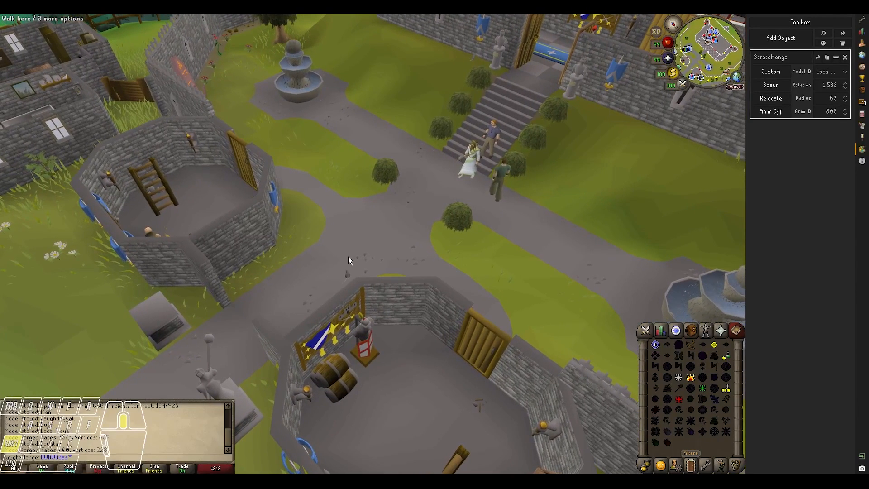
# Step: Turn on the Object Path Overlay in the Creator's Kit configuration and toggle the overlays on in the scene
pyautogui.click(862, 20)
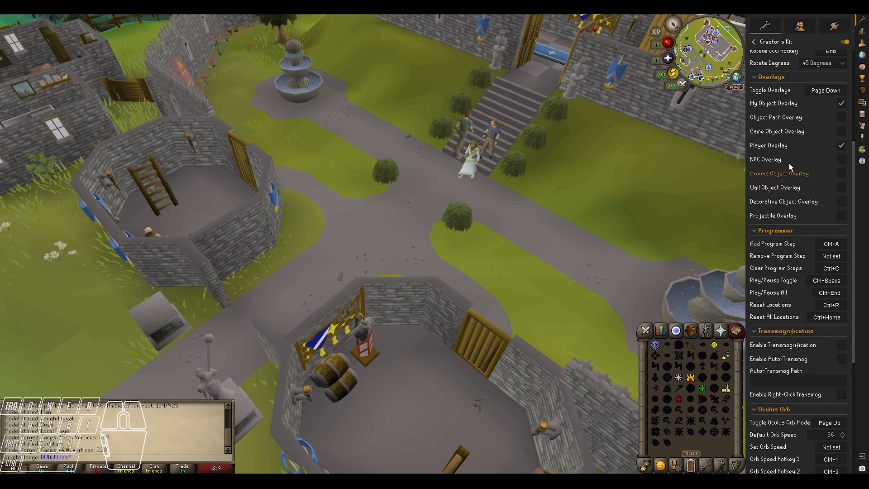
pyautogui.scroll(3, 789, 164)
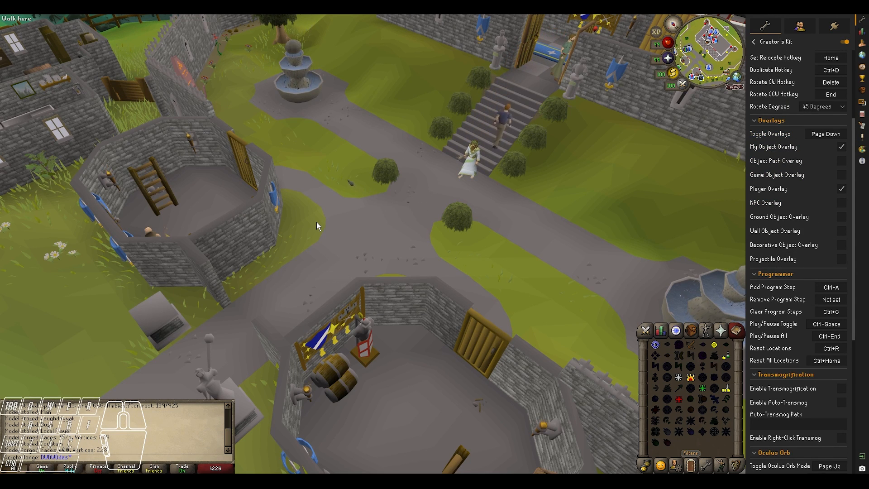
pyautogui.press('pagedown')
pyautogui.hotkey('shift', 'w')
pyautogui.hotkey('shift', 'd')
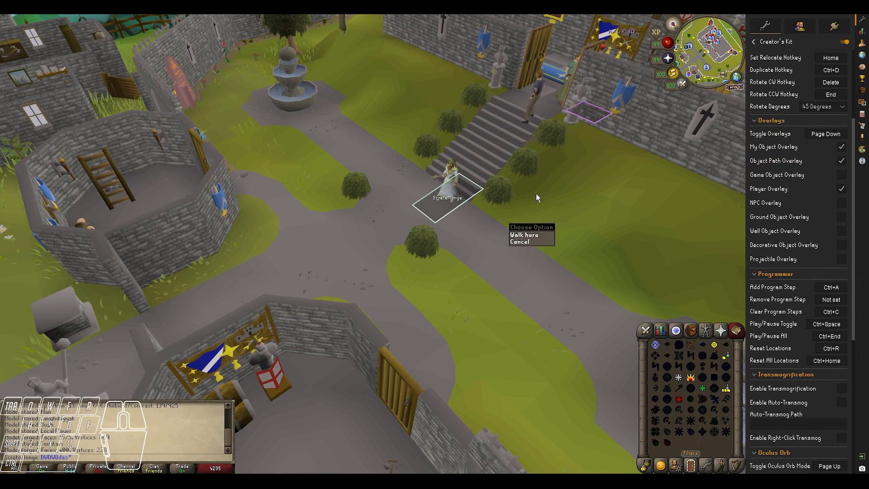
# Step: Review the Scene, Overlays and Programmer hotkey settings of the Creator's Kit configuration and look over the scene overlays
pyautogui.scroll(5, 774, 166)
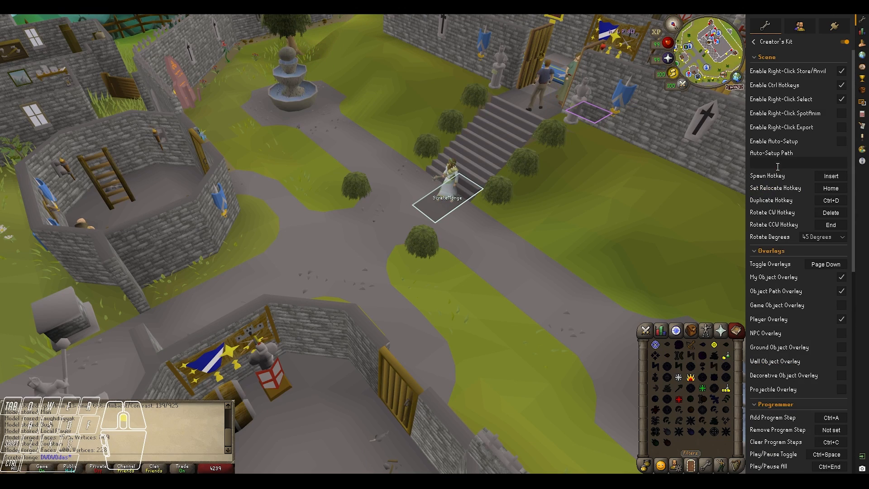
pyautogui.scroll(-5, 779, 246)
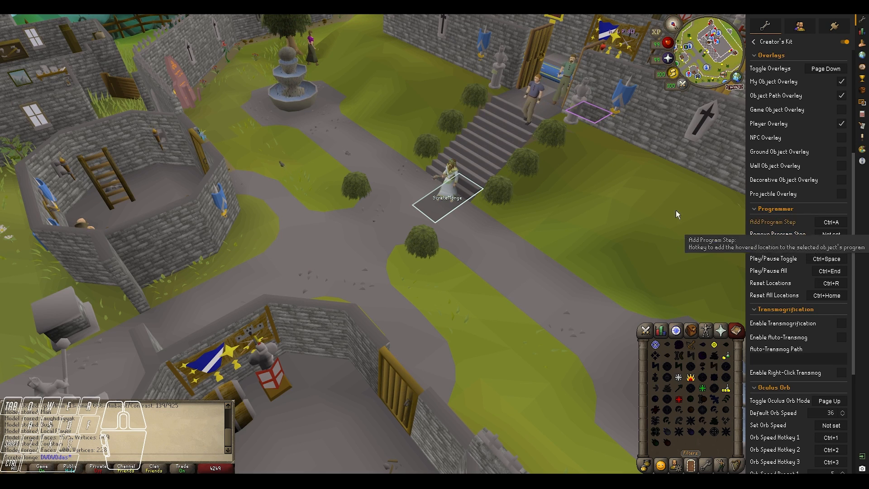
pyautogui.moveTo(500, 257); pyautogui.dragTo(498, 261, button='middle')
pyautogui.hotkey('shift', 'w')
pyautogui.hotkey('shift', 'd')
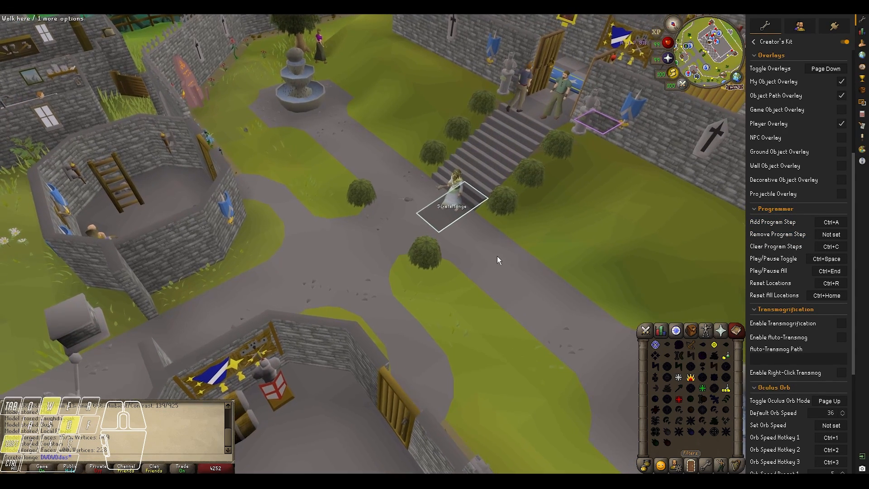
pyautogui.hotkey('shift', 'a')
pyautogui.hotkey('shift', 's')
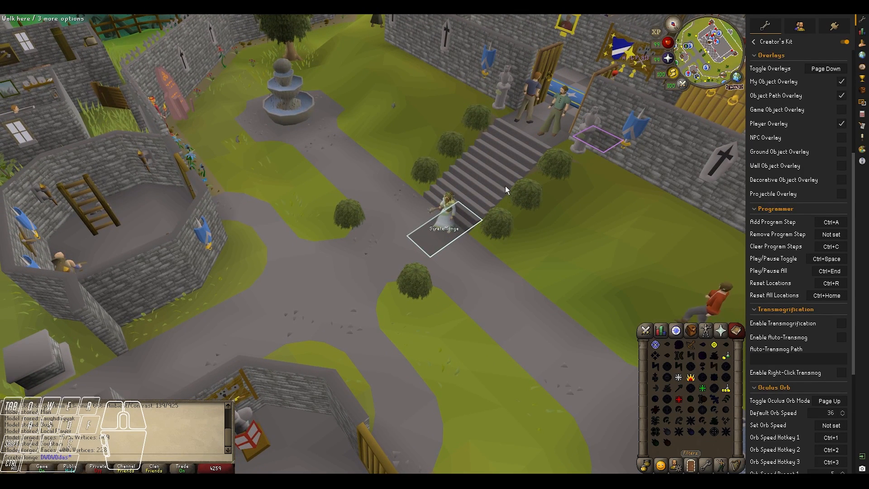
# Step: Relocate the renamed object from the foot of the castle stairs to a tile higher up the stairs
pyautogui.hotkey('ctrl', 'q')
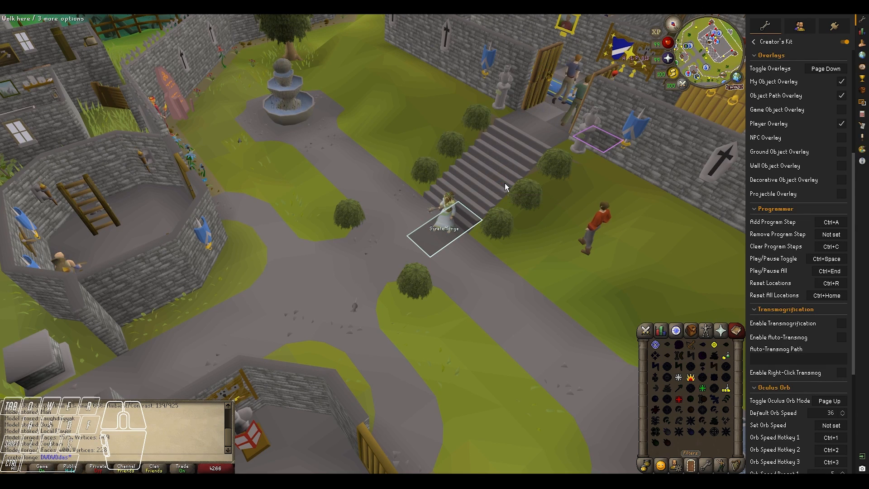
pyautogui.press('ctrl')
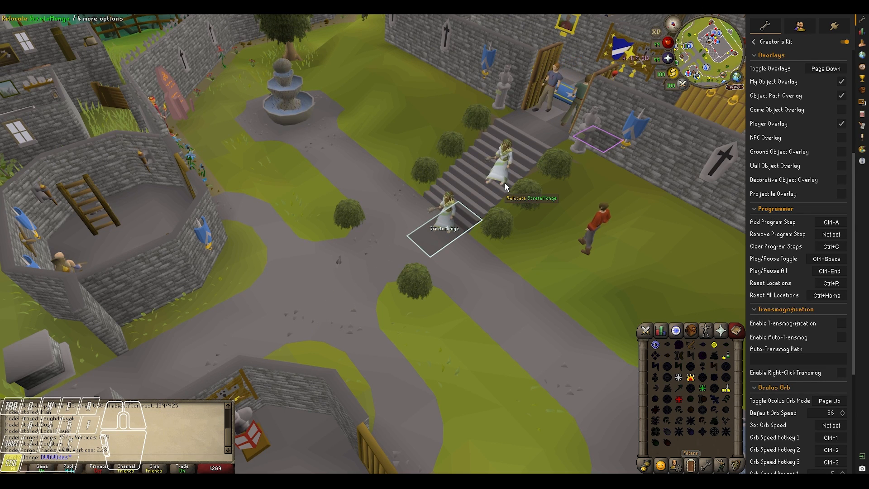
pyautogui.keyDown('ctrl'); pyautogui.click(504, 183); pyautogui.keyUp('ctrl')
pyautogui.scroll(3, 474, 248)
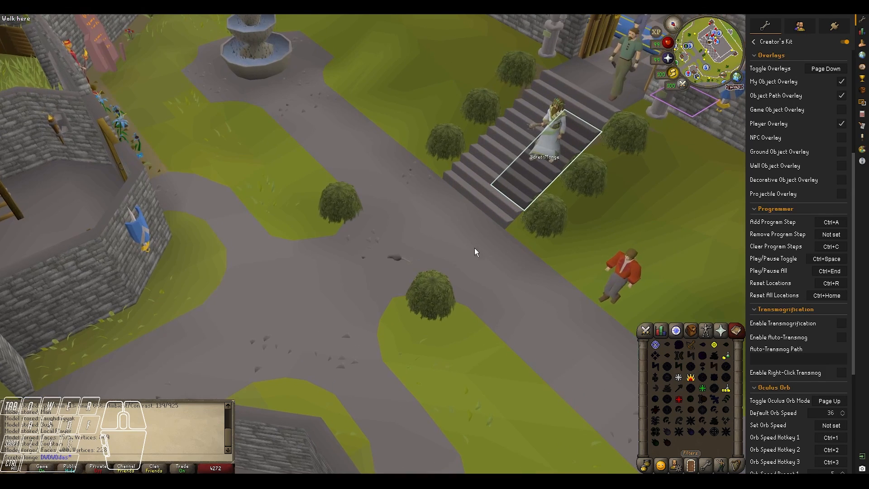
pyautogui.moveTo(474, 248); pyautogui.dragTo(500, 248, button='middle')
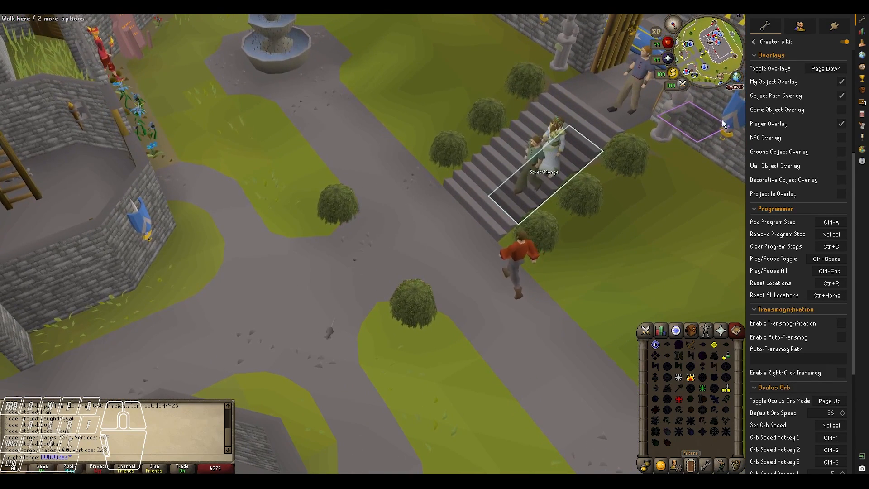
# Step: Turn off My Object Overlay in the Creator's Kit configuration and check the object on the stairs
pyautogui.click(841, 83)
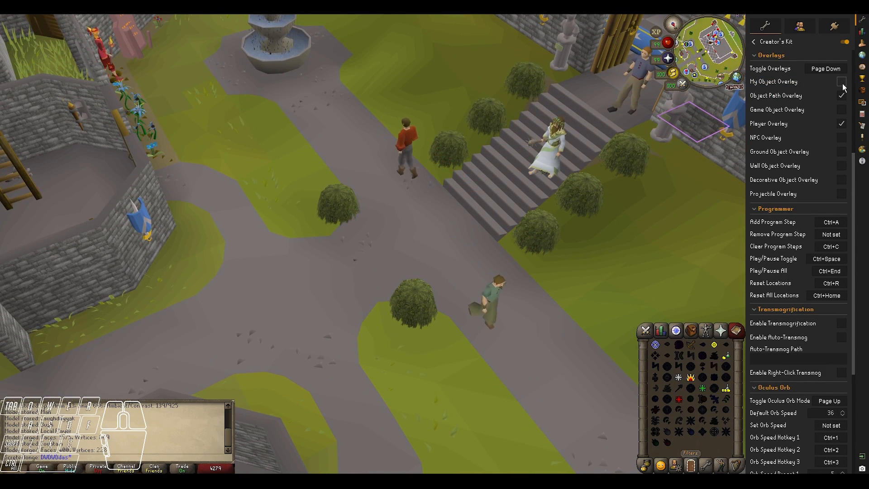
pyautogui.hotkey('shift', 'w', 'd')
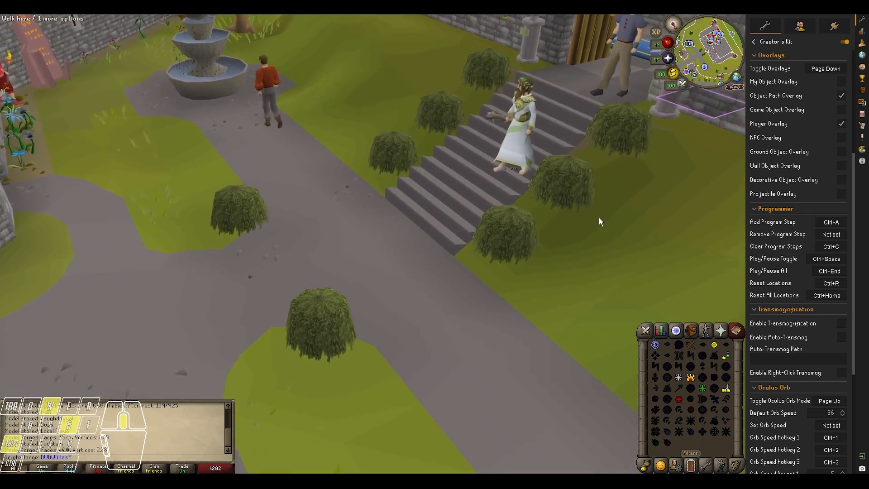
pyautogui.hotkey('shift', 's', 'a')
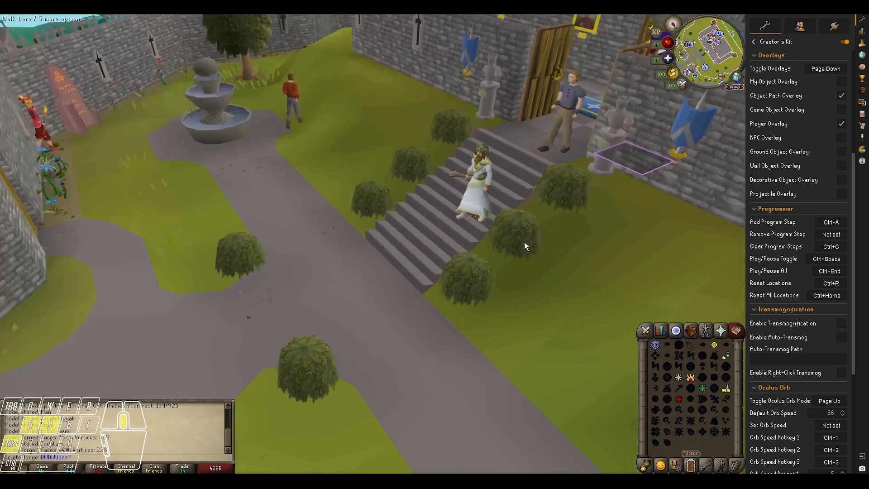
pyautogui.keyDown('shift'); pyautogui.moveTo(524, 241); pyautogui.dragTo(527, 247, button='middle'); pyautogui.keyUp('shift')
# Step: Reroll the program colour of the side panel object in the Toolbox's Programmer and close the Toolbox window
pyautogui.click(861, 151)
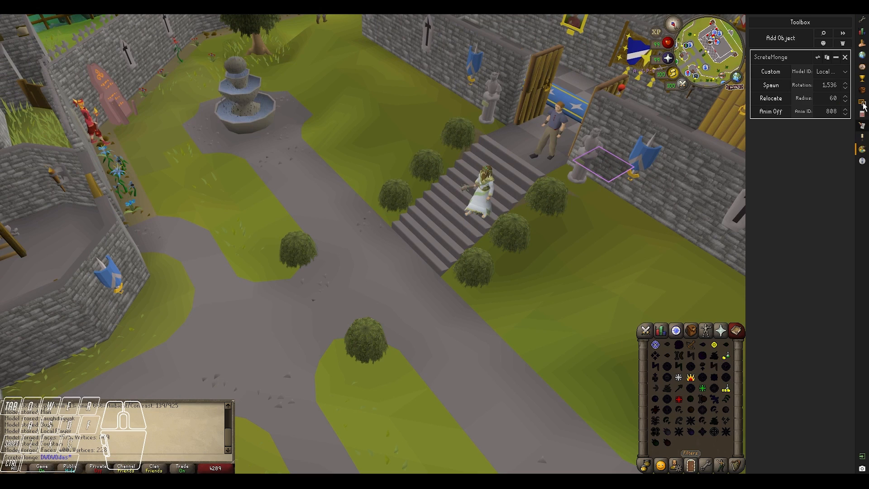
pyautogui.click(843, 33)
pyautogui.click(250, 68)
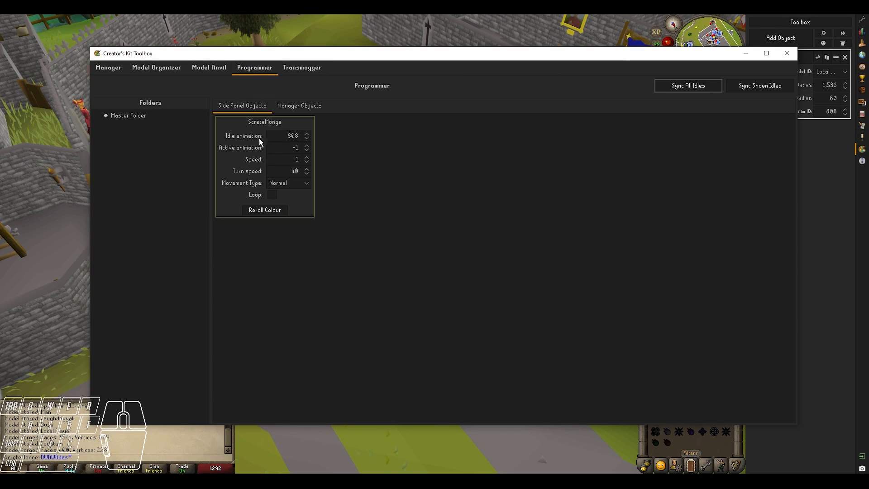
pyautogui.click(271, 210)
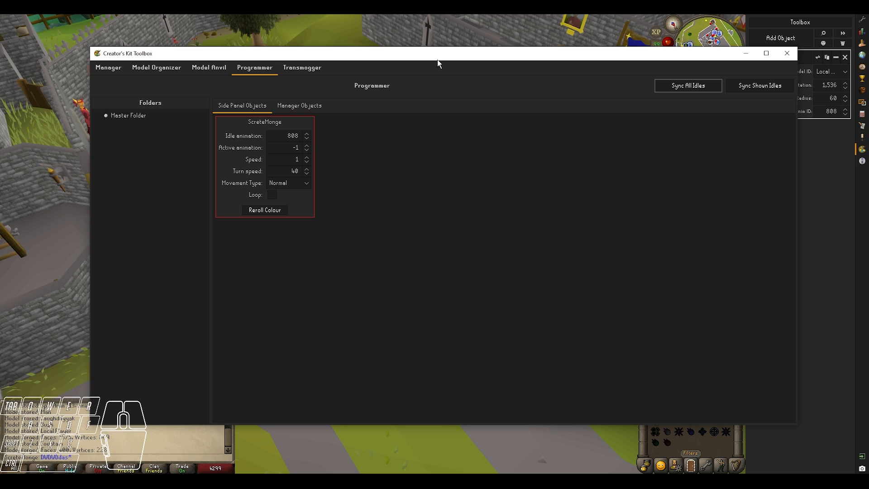
pyautogui.moveTo(438, 59)
pyautogui.mouseDown()
pyautogui.moveTo(435, 354)
pyautogui.moveTo(438, 65)
pyautogui.mouseUp()
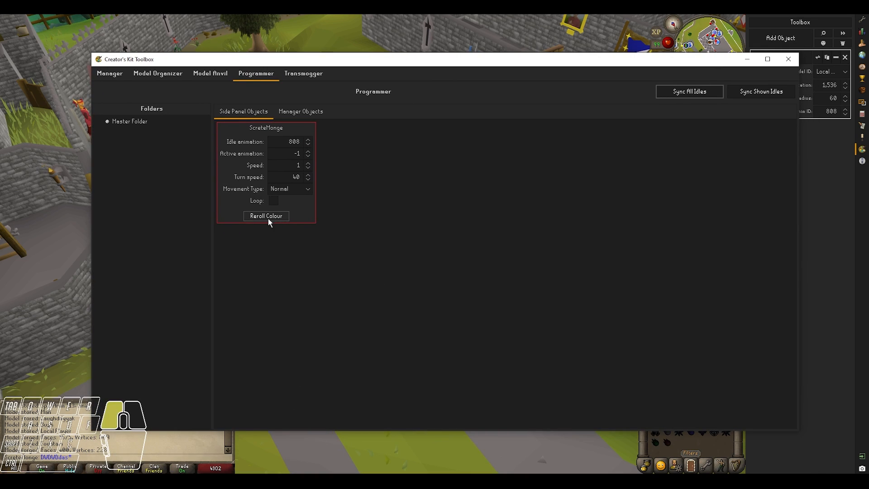
pyautogui.click(784, 61)
pyautogui.rightClick(573, 240)
pyautogui.scroll(4, 581, 212)
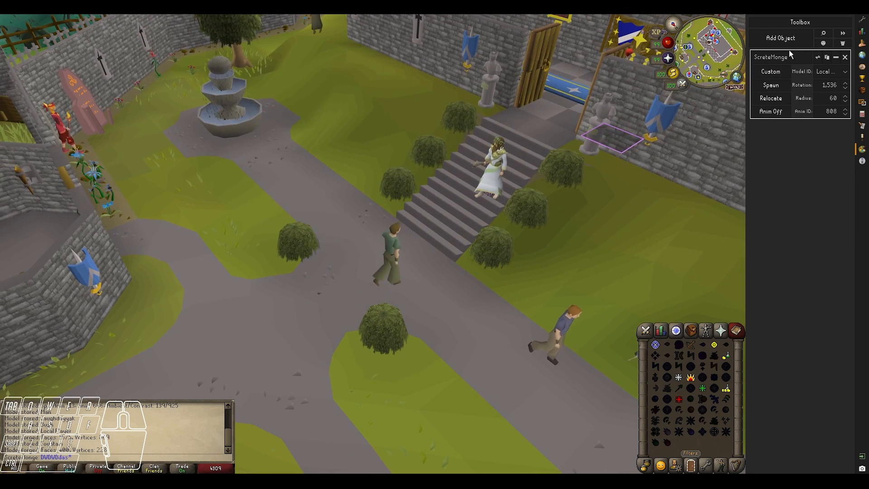
# Step: Reopen the Toolbox's Programmer to examine the object's colour, animation, speed and movement settings, and close the window
pyautogui.click(800, 21)
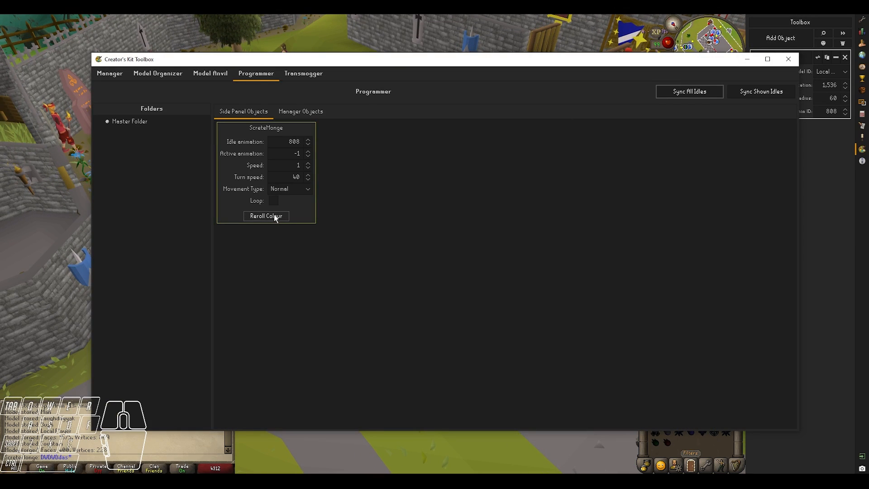
pyautogui.moveTo(423, 58)
pyautogui.mouseDown()
pyautogui.moveTo(407, 297)
pyautogui.moveTo(441, 132)
pyautogui.moveTo(437, 66)
pyautogui.mouseUp()
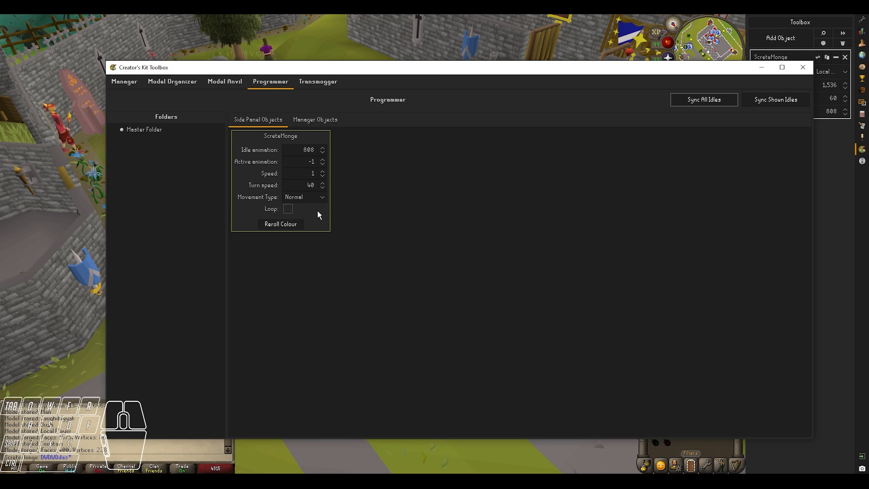
pyautogui.moveTo(376, 74)
pyautogui.mouseDown()
pyautogui.moveTo(358, 270)
pyautogui.moveTo(364, 73)
pyautogui.mouseUp()
pyautogui.click(791, 67)
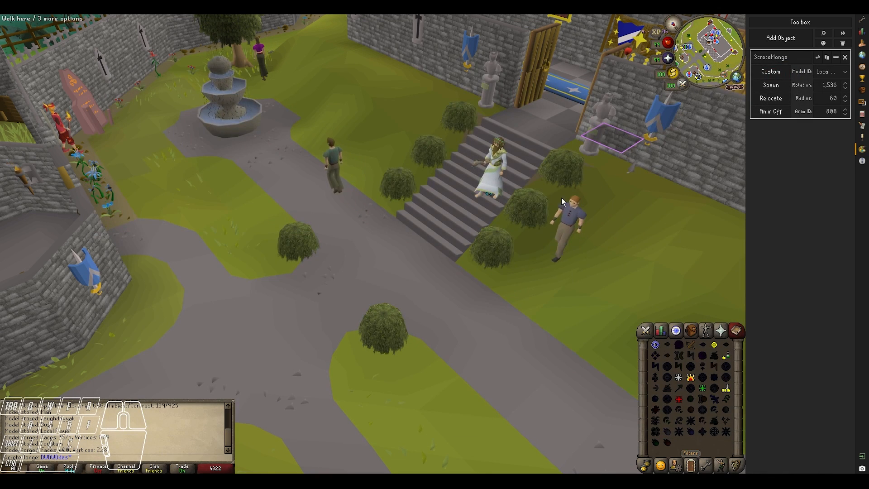
pyautogui.scroll(5, 561, 197)
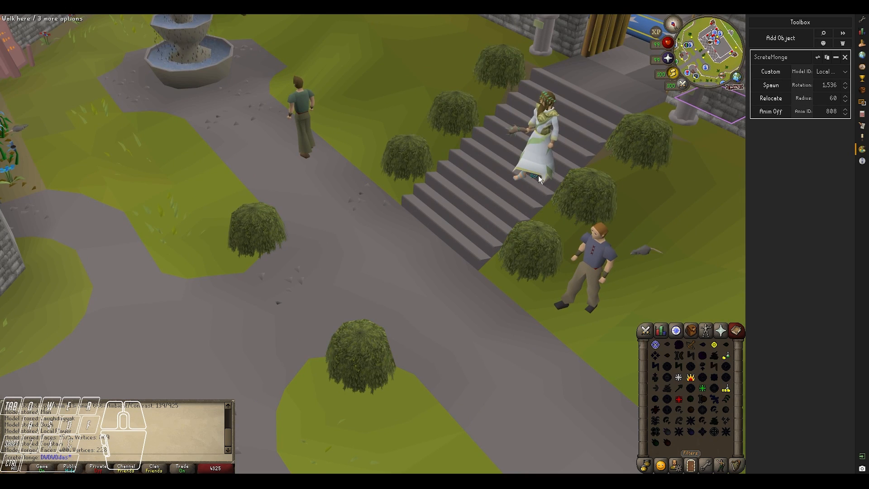
pyautogui.scroll(-2, 509, 187)
pyautogui.scroll(-4, 485, 265)
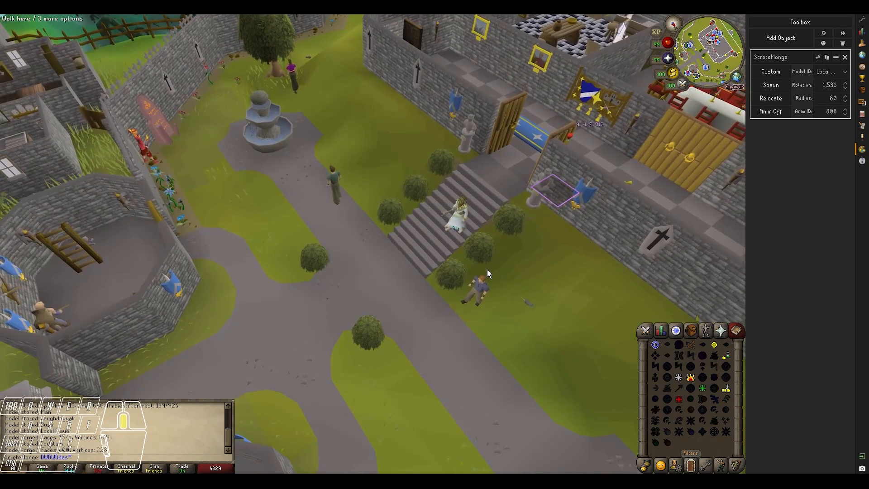
pyautogui.moveTo(535, 270); pyautogui.dragTo(541, 256, button='middle')
pyautogui.press('a')
pyautogui.press('s')
pyautogui.press('d')
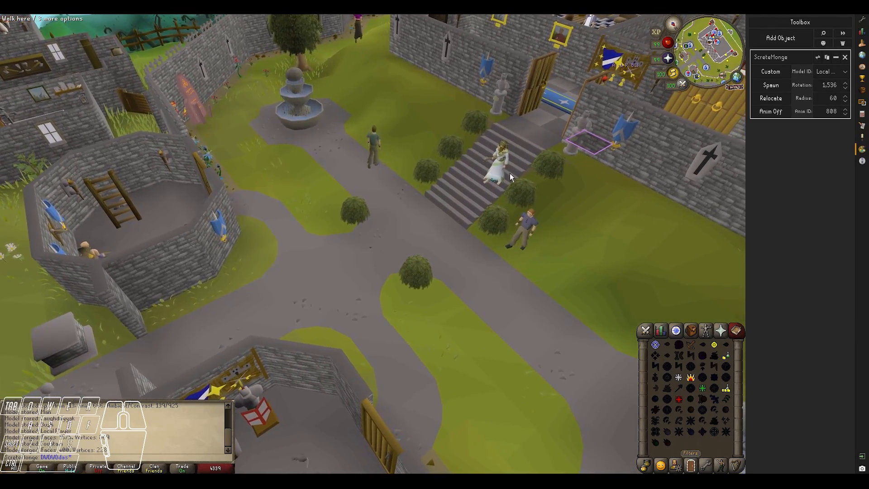
# Step: Add a program step that sends the player-model object from the castle stairs to the path junction beside the octagonal tower
pyautogui.click(862, 19)
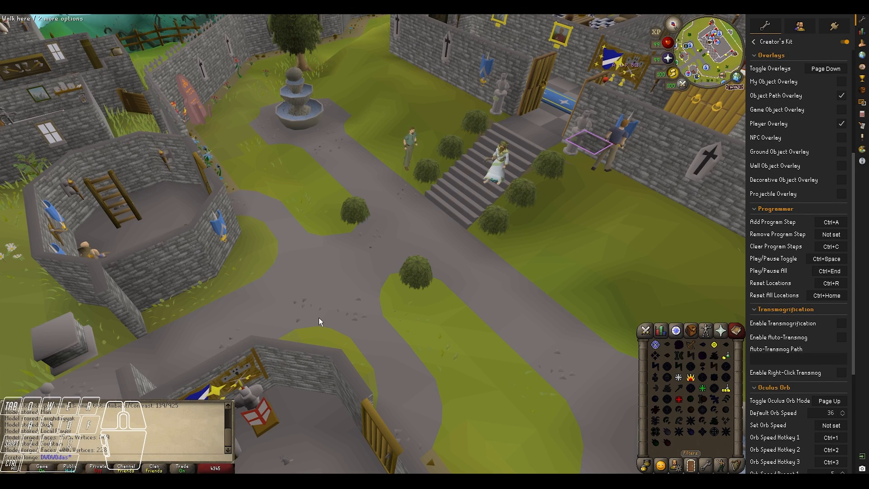
pyautogui.moveTo(318, 317); pyautogui.dragTo(288, 349, button='middle')
pyautogui.press('ctrl')
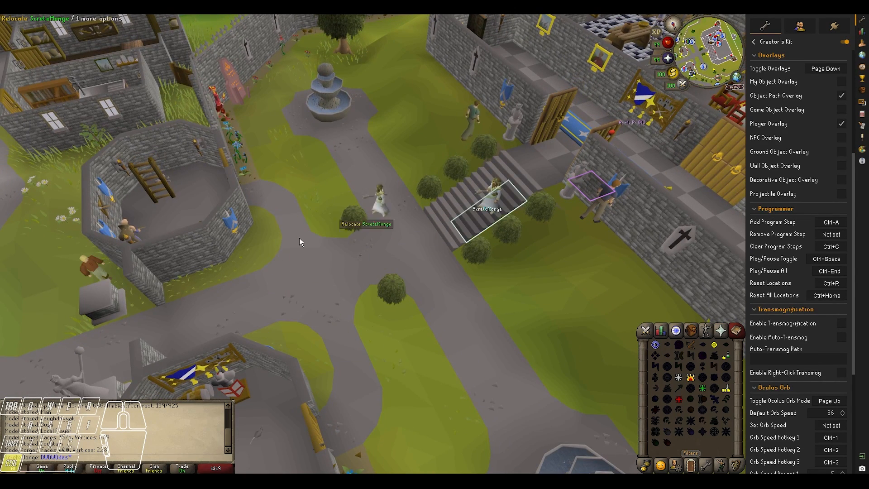
pyautogui.hotkey('ctrl', 'a')
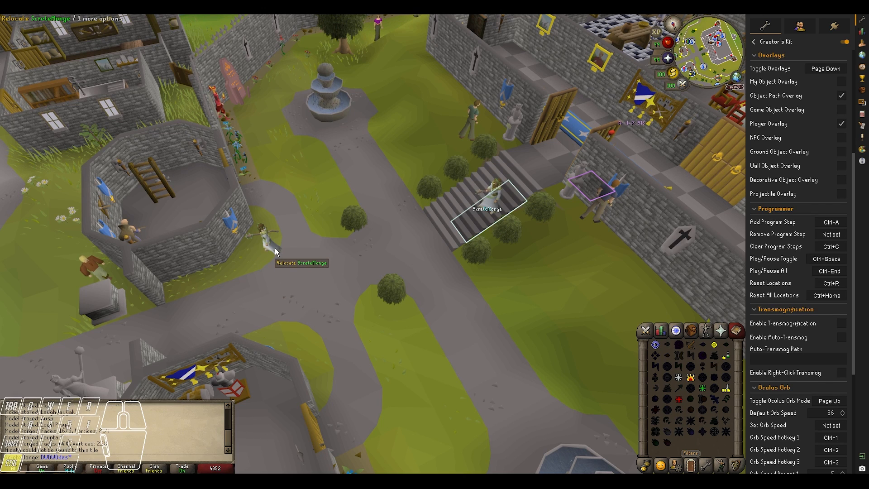
pyautogui.click(293, 284)
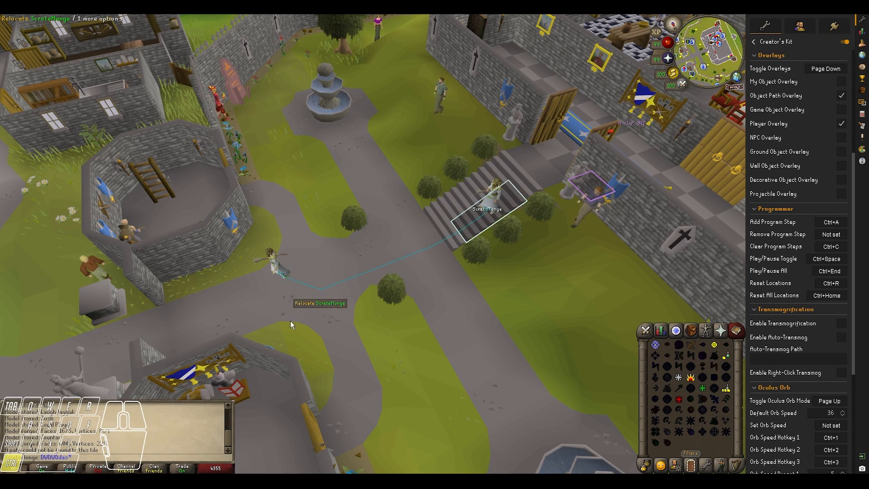
pyautogui.moveTo(319, 360); pyautogui.dragTo(357, 330, button='middle')
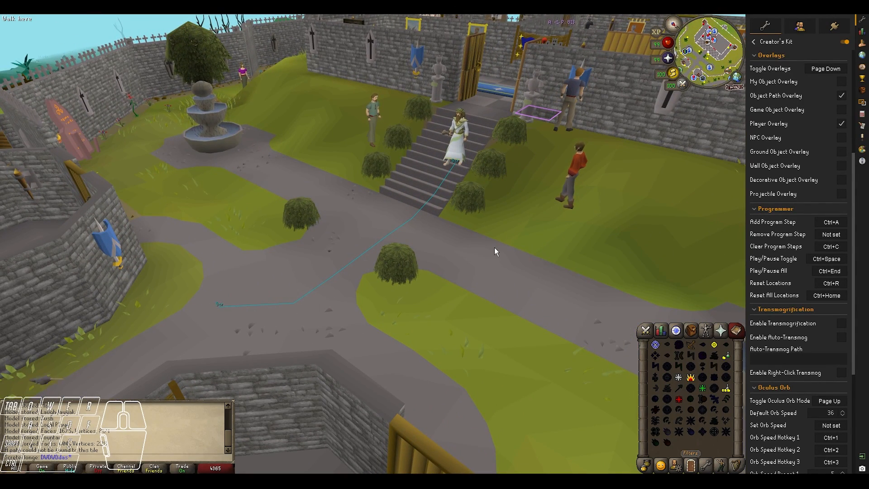
pyautogui.hotkey('shift', 'a')
pyautogui.hotkey('shift', 'w')
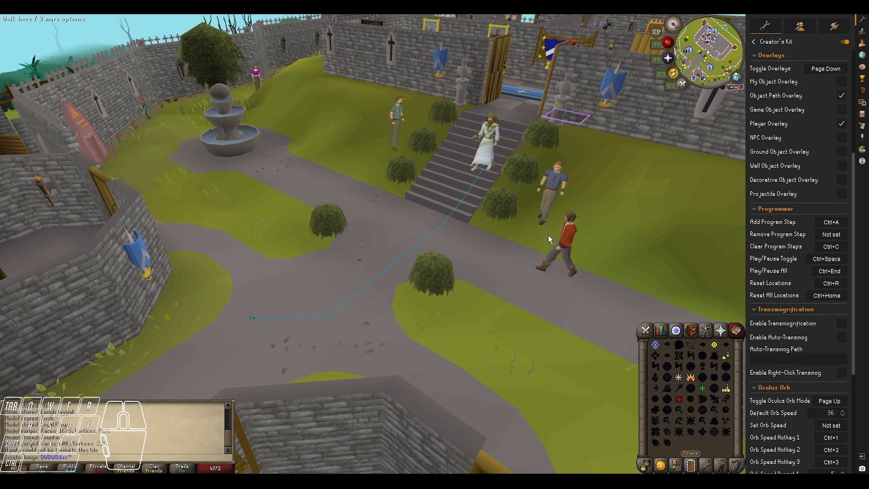
# Step: Play the object's programmed walk from the stairs to the path junction, and replay it to check the movement
pyautogui.click(861, 150)
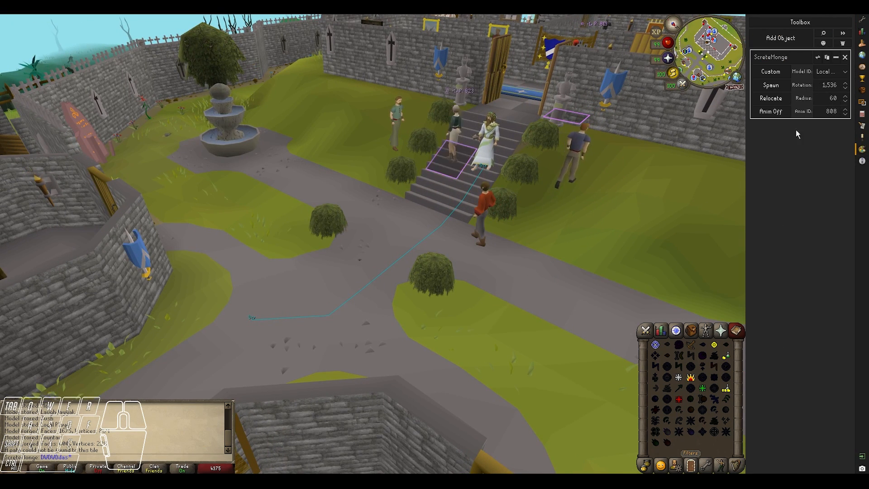
pyautogui.click(861, 19)
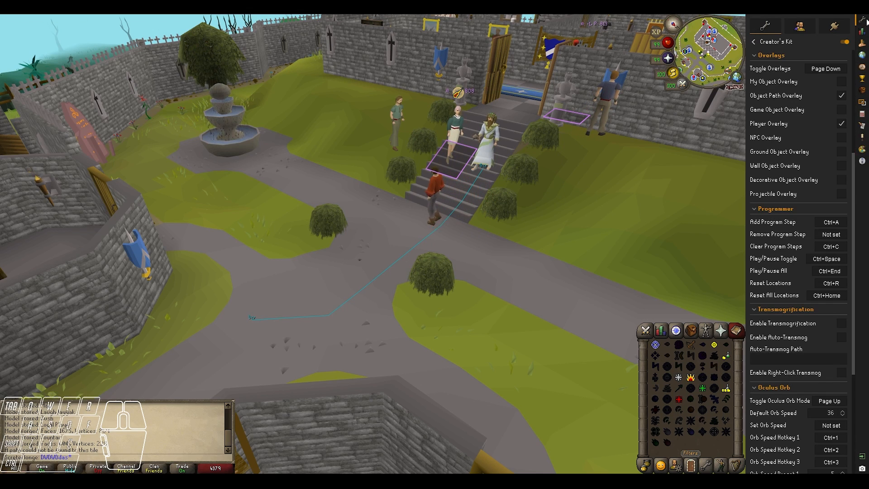
pyautogui.press('ctrl')
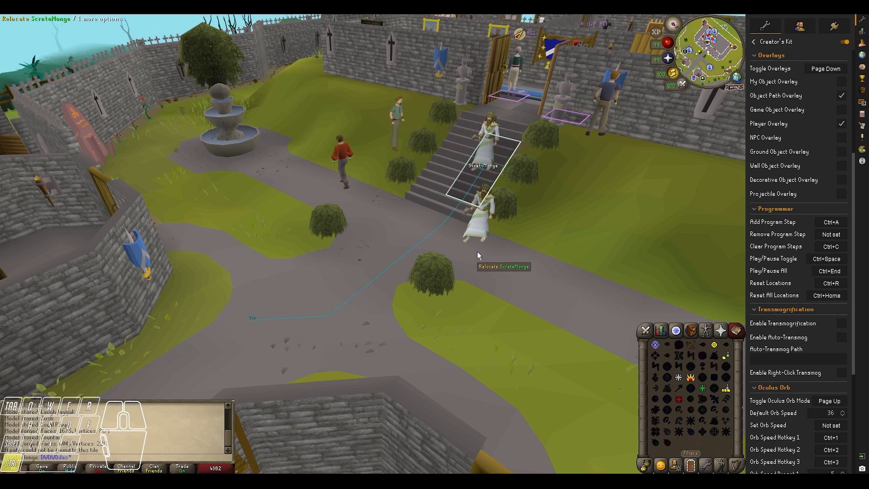
pyautogui.keyDown('ctrl'); pyautogui.click(477, 251); pyautogui.keyUp('ctrl')
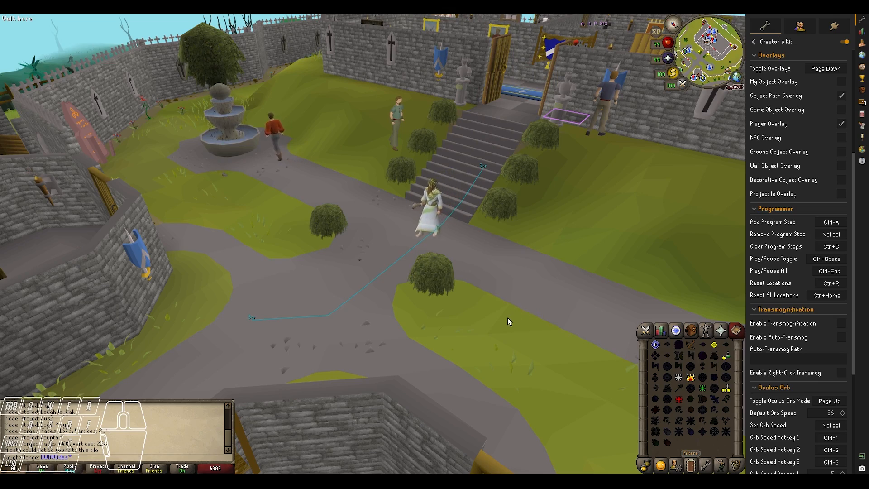
pyautogui.moveTo(508, 320)
pyautogui.mouseDown(button='middle')
pyautogui.moveTo(492, 313)
pyautogui.moveTo(525, 309)
pyautogui.moveTo(497, 316)
pyautogui.mouseUp(button='middle')
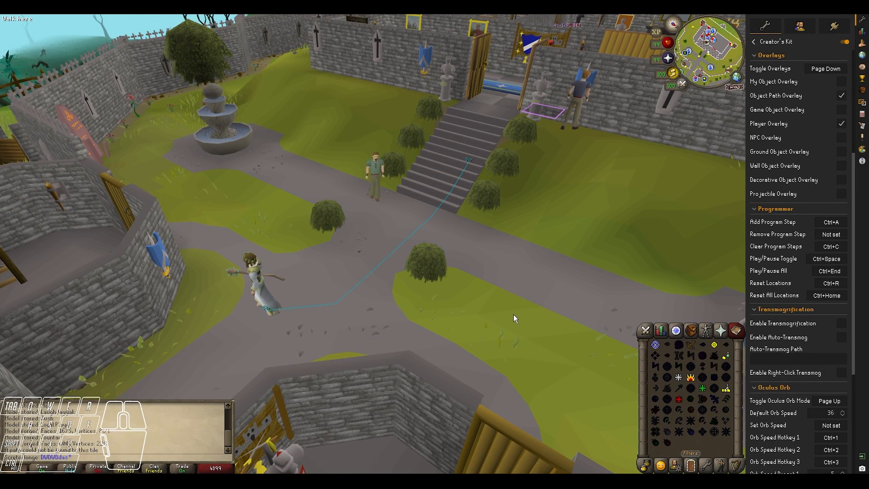
pyautogui.keyDown('ctrl'); pyautogui.click(513, 314); pyautogui.keyUp('ctrl')
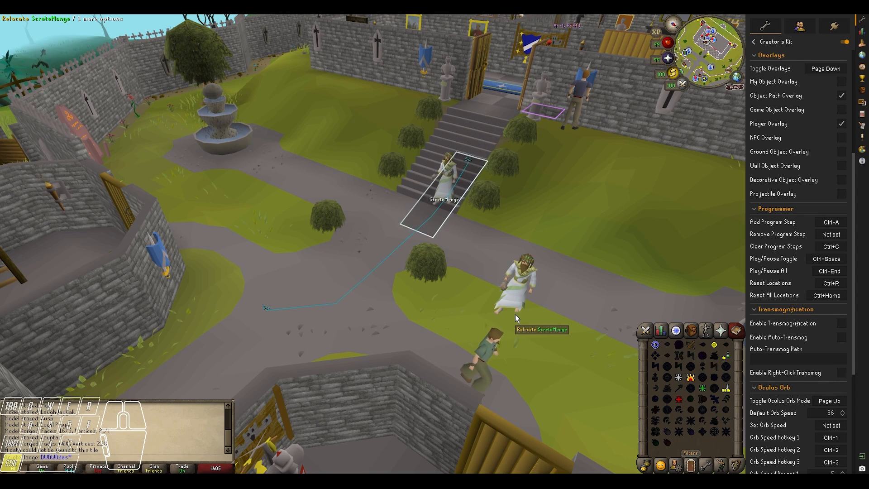
# Step: Reset the object to its starting location on the stairs and clear its program steps
pyautogui.hotkey('ctrl', 'r')
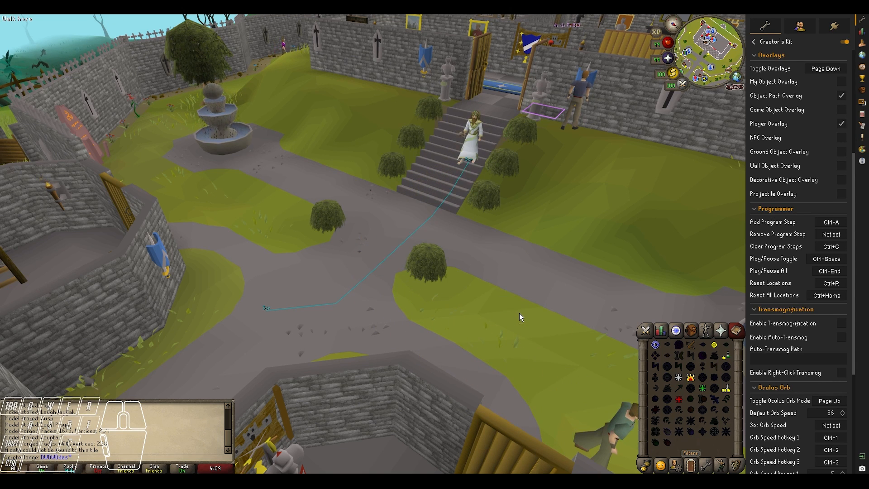
pyautogui.press('ctrl')
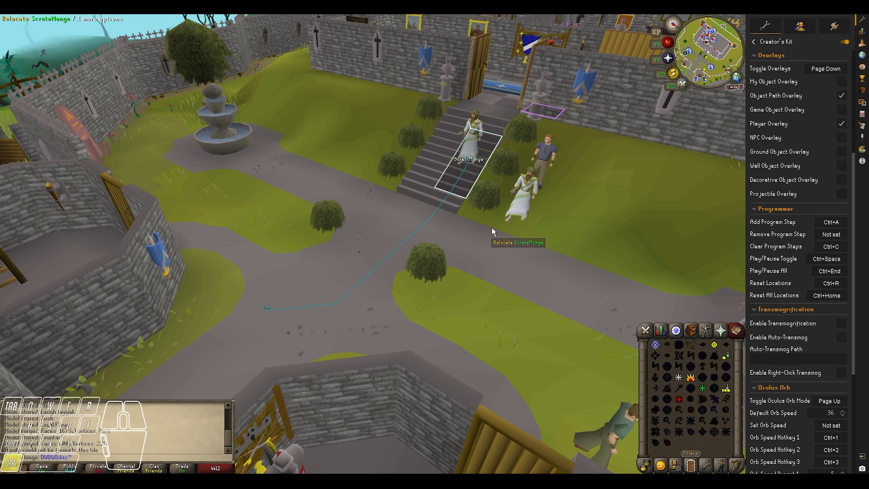
pyautogui.hotkey('ctrl', 'c')
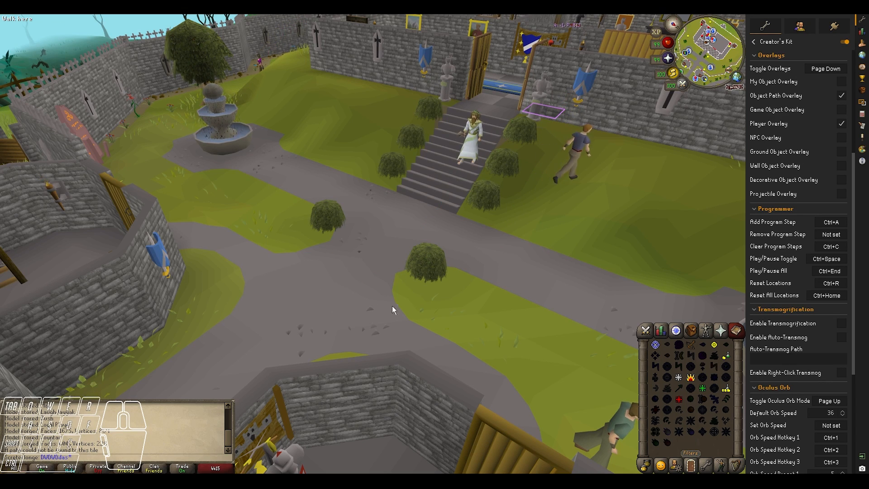
# Step: Relocate the object to the path beside the fountain and add a program step farther along the path, beyond the castle stairs
pyautogui.press('ctrl')
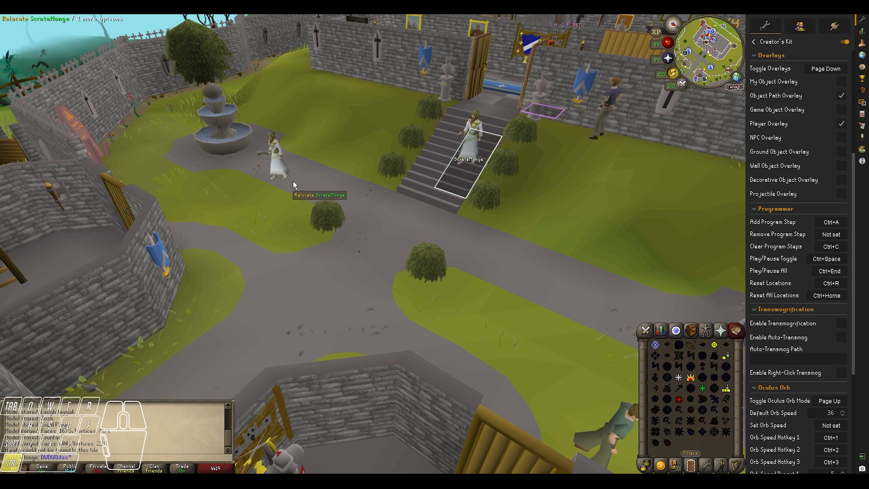
pyautogui.keyDown('ctrl'); pyautogui.click(285, 177); pyautogui.keyUp('ctrl')
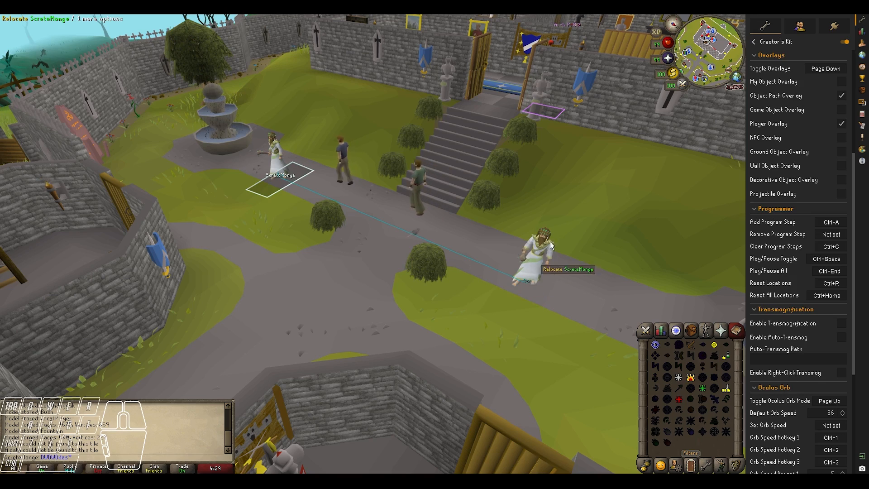
pyautogui.moveTo(549, 235); pyautogui.dragTo(518, 228, button='middle')
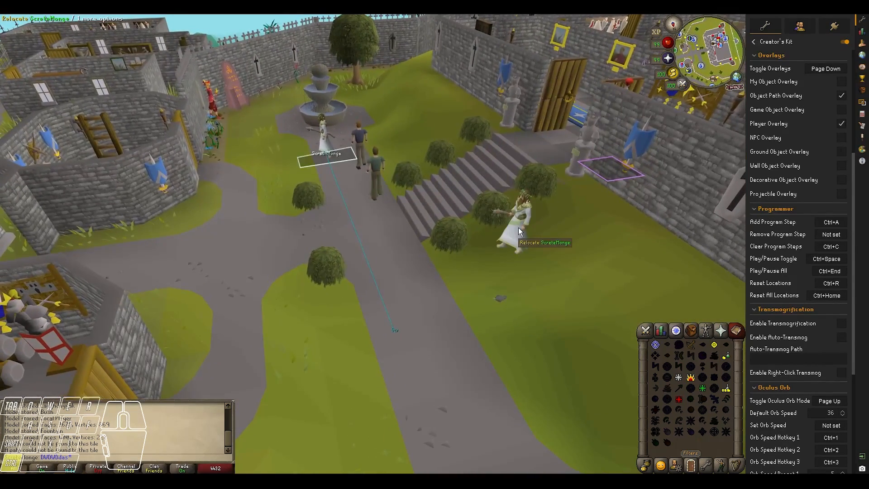
# Step: Play the character object's path and extend it with three more program steps looping around the courtyard back towards the stairs
pyautogui.hotkey('ctrl', 'space')
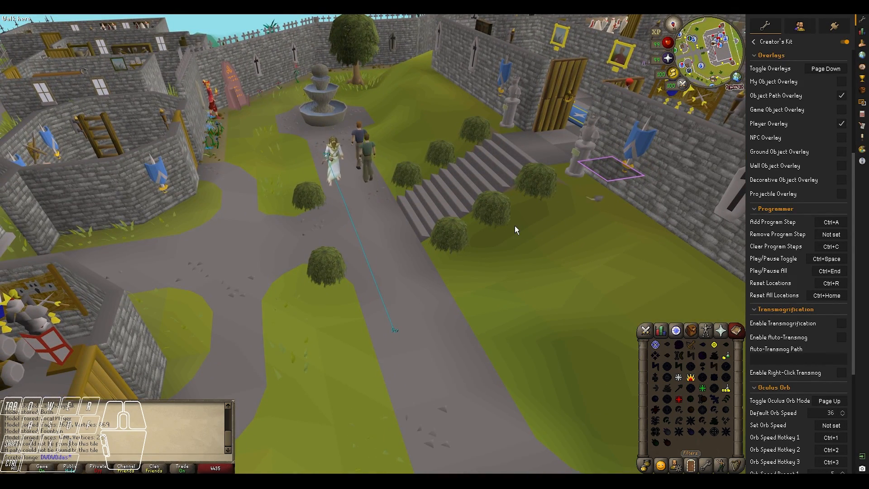
pyautogui.hotkey('ctrl', 'a')
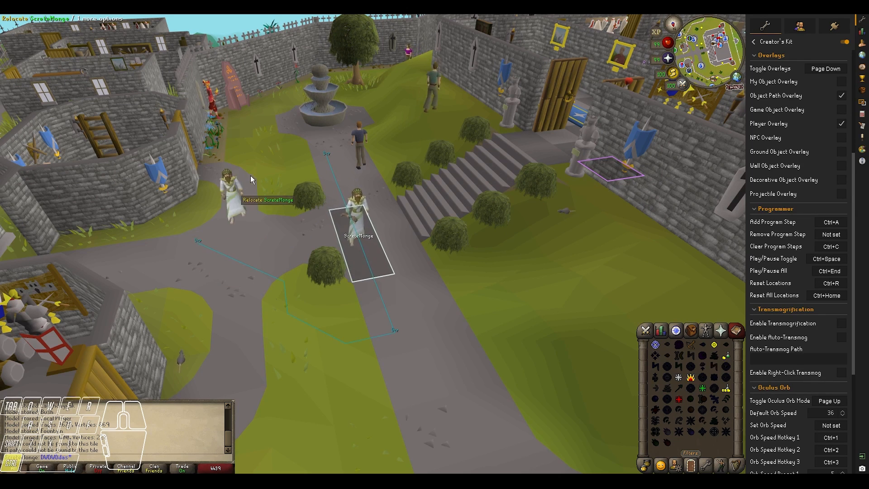
pyautogui.hotkey('ctrl', 'a')
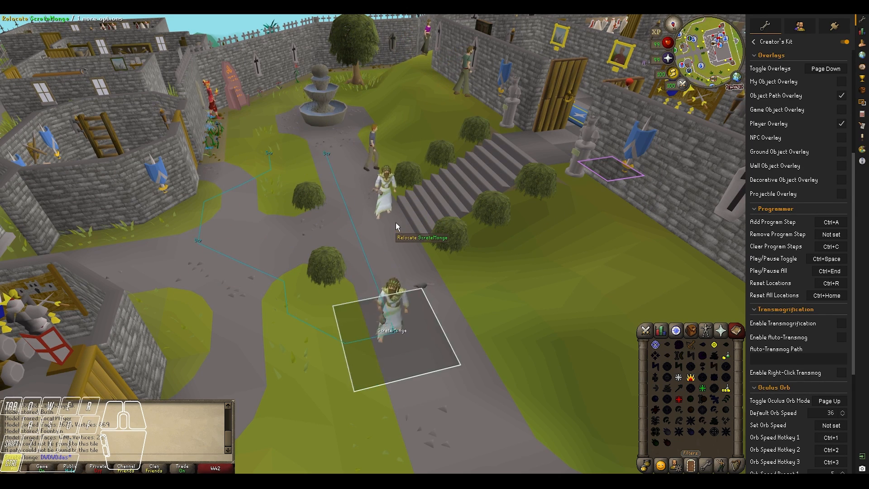
pyautogui.hotkey('ctrl', 'a')
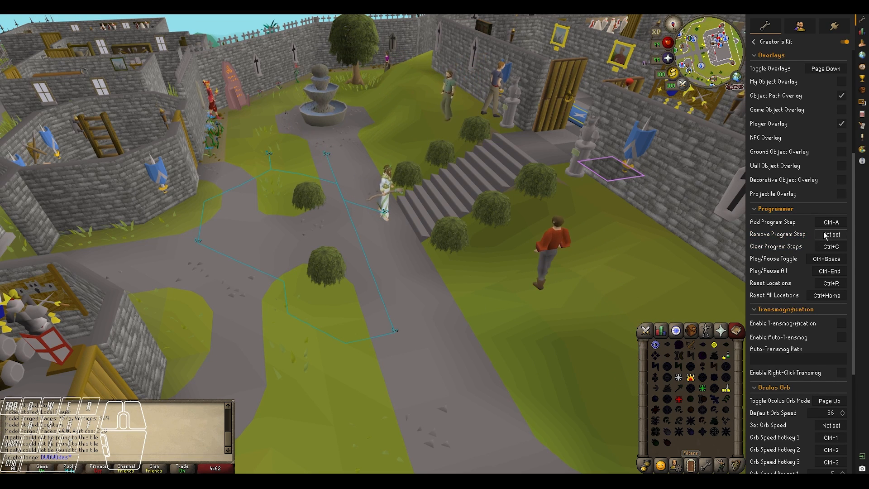
pyautogui.moveTo(450, 251); pyautogui.dragTo(459, 267, button='middle')
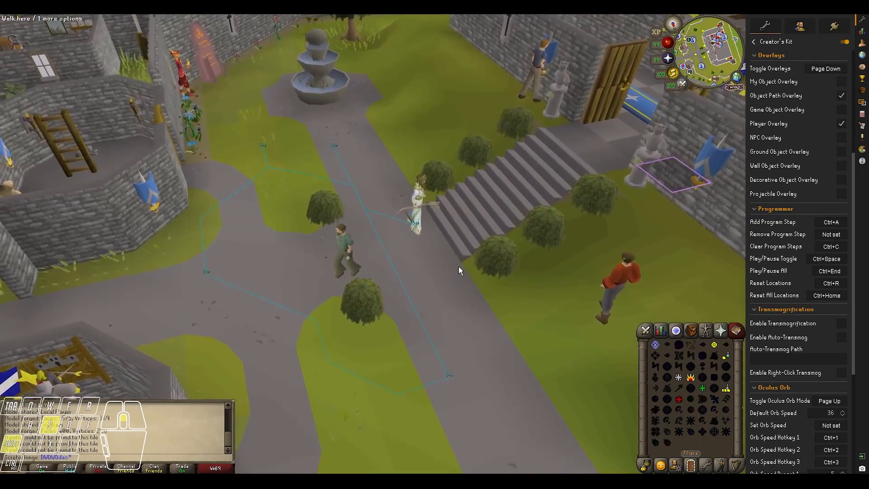
pyautogui.keyDown('shift'); pyautogui.scroll(3, 456, 265); pyautogui.keyUp('shift')
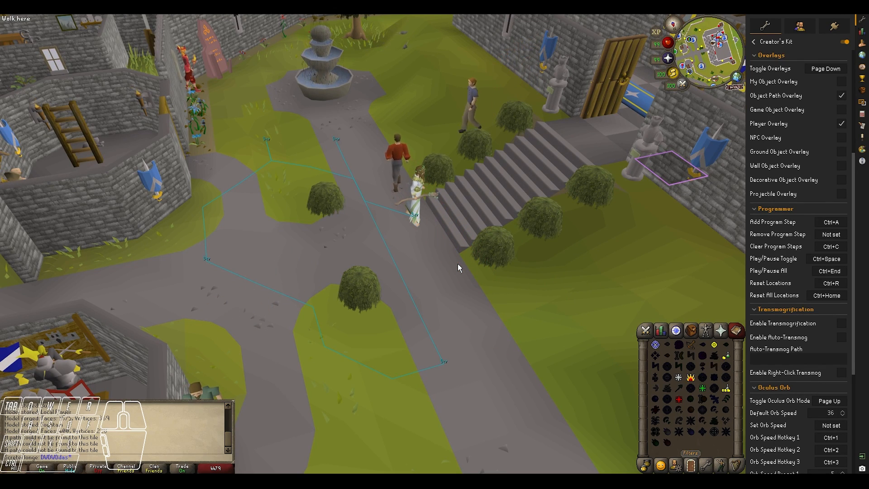
# Step: Clear the character object's program steps, relocate it to the foot of the stairs, and add four new steps zigzagging across the courtyard
pyautogui.hotkey('ctrl', 'c')
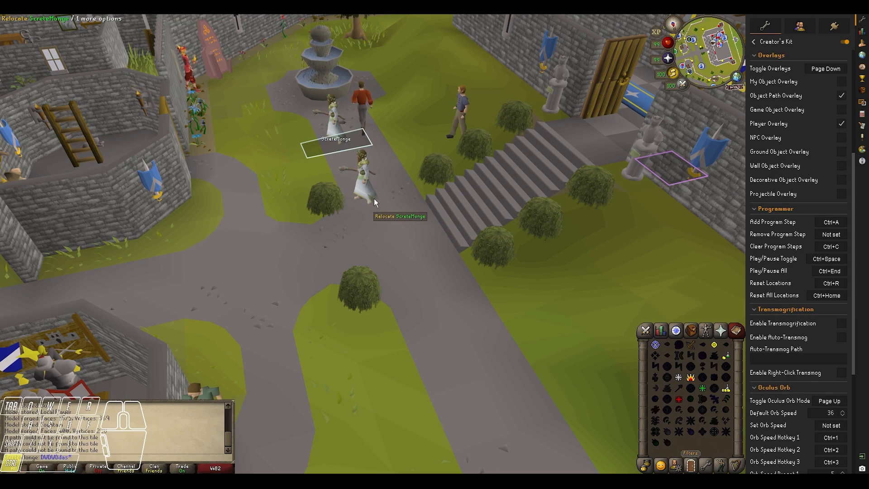
pyautogui.click(403, 224)
pyautogui.hotkey('ctrl', 'a')
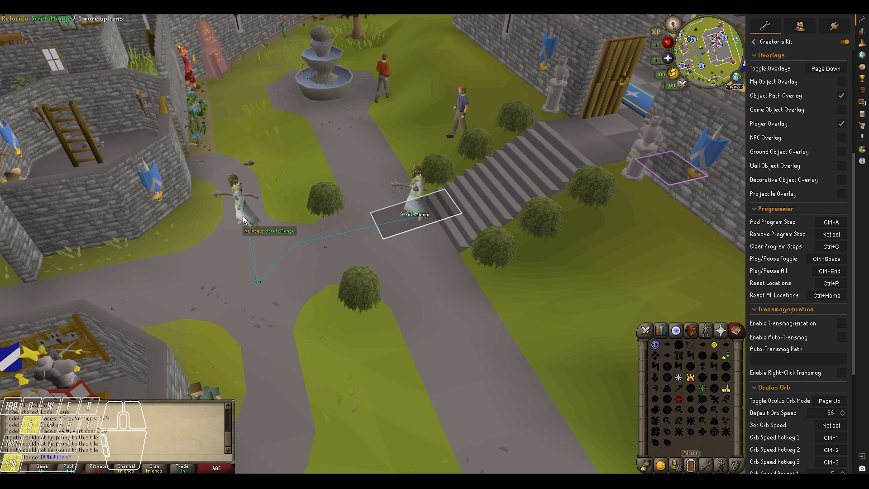
pyautogui.hotkey('ctrl', 'a')
pyautogui.hotkey('ctrl', 'a')
pyautogui.hotkey('ctrl', 'a')
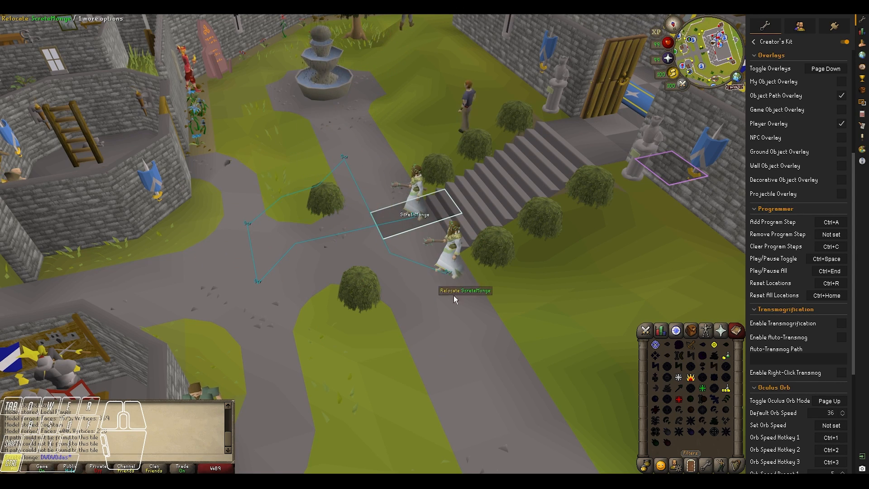
pyautogui.moveTo(471, 310); pyautogui.dragTo(472, 308, button='middle')
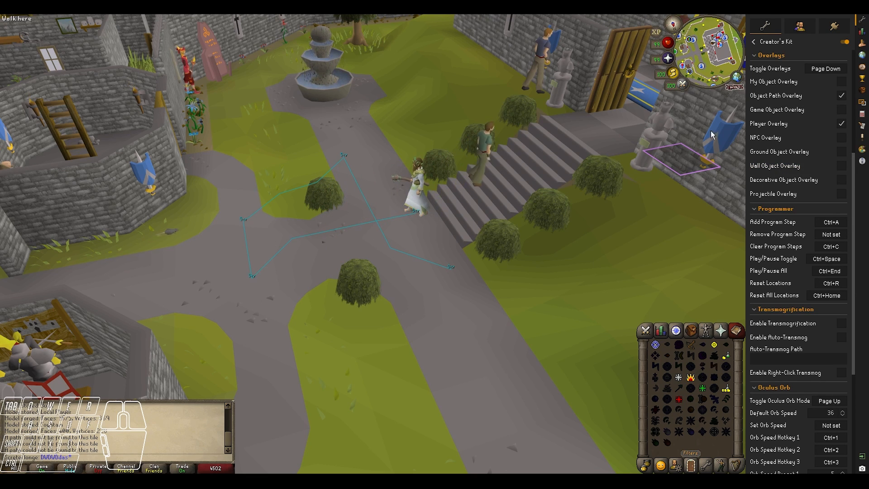
# Step: Open the Creator's Kit Toolbox and compare the Programmer's Side Panel Objects and Manager Objects lists with the Manager's folders
pyautogui.click(861, 150)
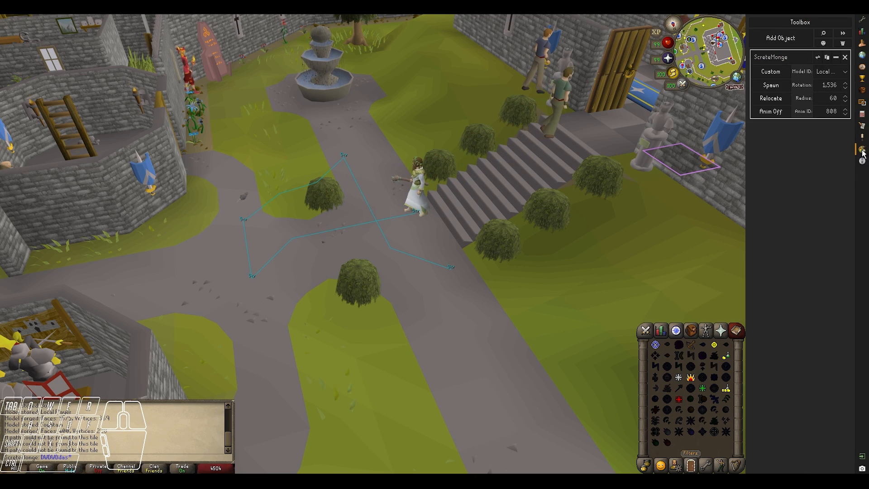
pyautogui.click(793, 25)
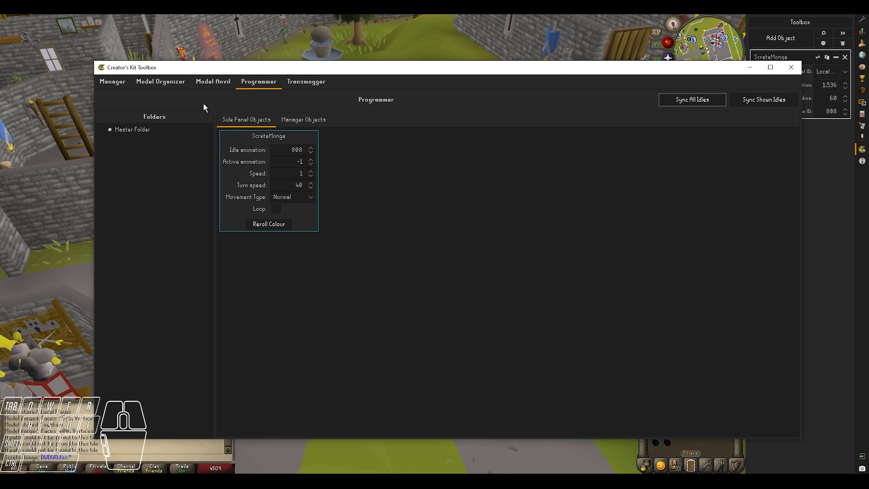
pyautogui.click(138, 83)
pyautogui.click(114, 82)
pyautogui.click(252, 82)
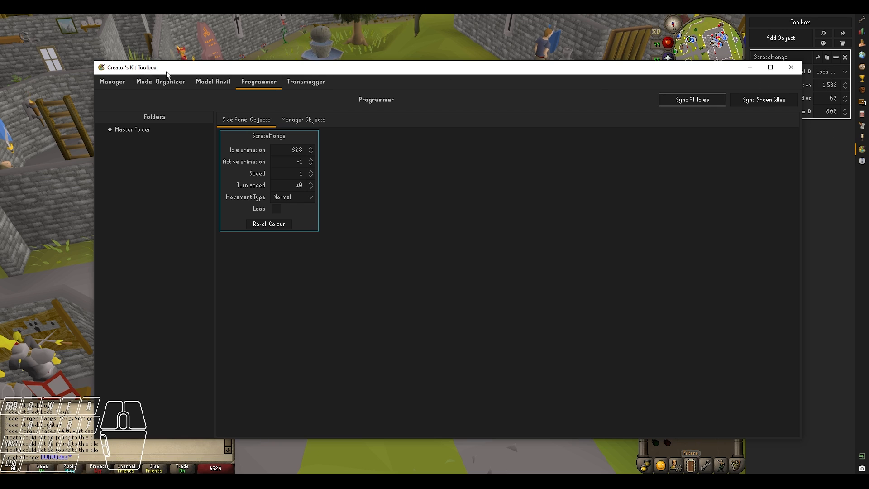
pyautogui.click(294, 122)
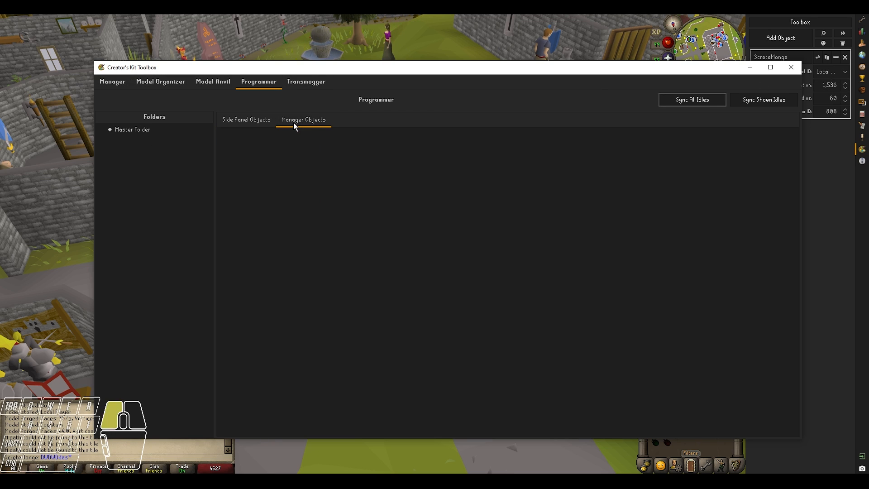
pyautogui.click(116, 86)
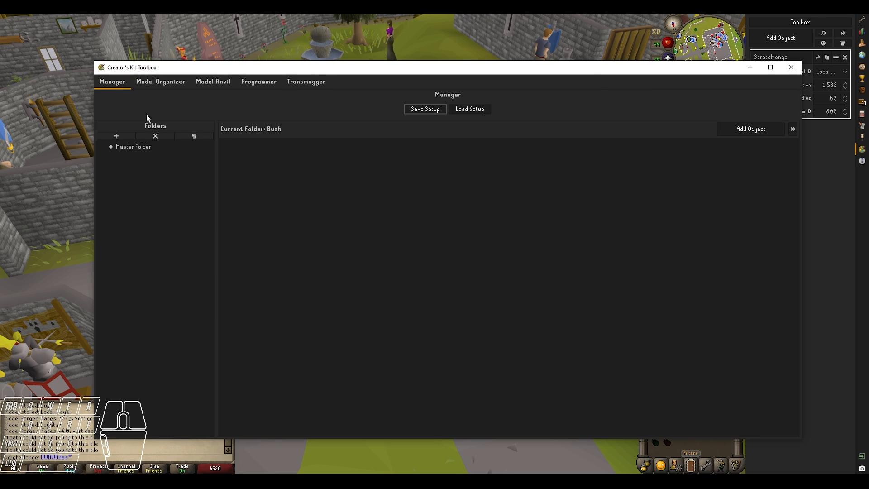
pyautogui.click(244, 85)
pyautogui.click(266, 121)
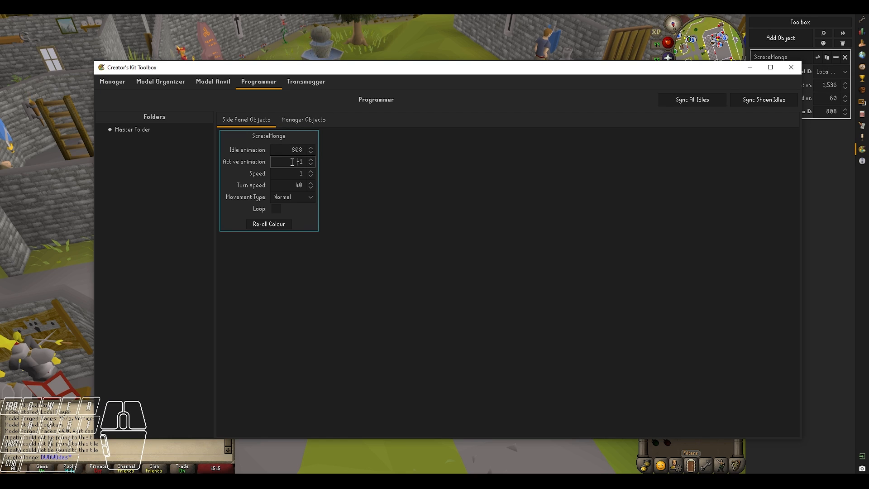
# Step: Hide the Toolbox window and walk the player across the castle hall to read its walking animation ID from the player overlay
pyautogui.moveTo(419, 71); pyautogui.dragTo(355, 63)
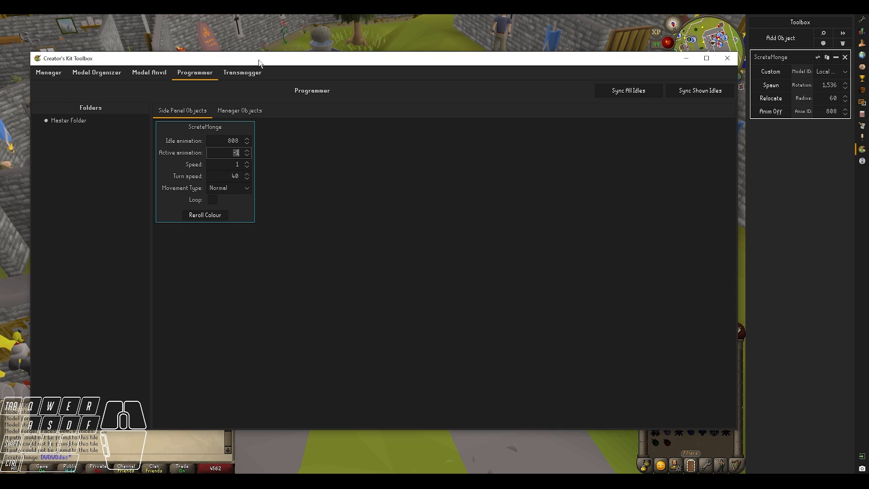
pyautogui.click(686, 59)
pyautogui.moveTo(464, 215); pyautogui.dragTo(654, 107, button='middle')
pyautogui.click(667, 71)
pyautogui.moveTo(584, 181); pyautogui.dragTo(506, 237, button='middle')
pyautogui.hotkey('shift', 'd')
pyautogui.scroll(3, 494, 227)
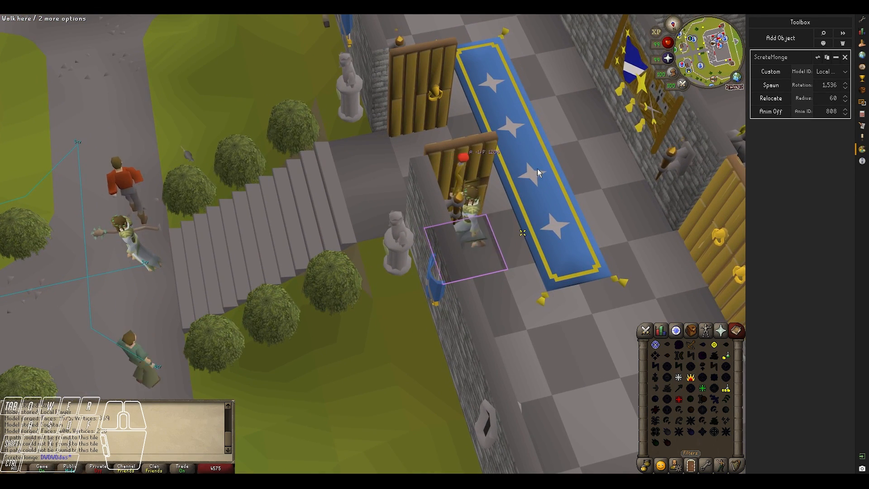
pyautogui.click(537, 168)
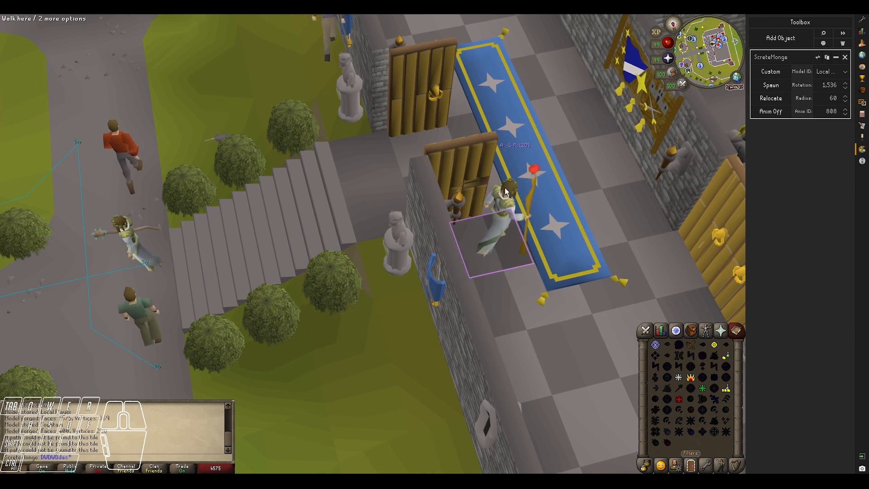
# Step: Unequip the player's staff and walk outside onto the stairs to read the unarmed walking animation ID
pyautogui.click(704, 331)
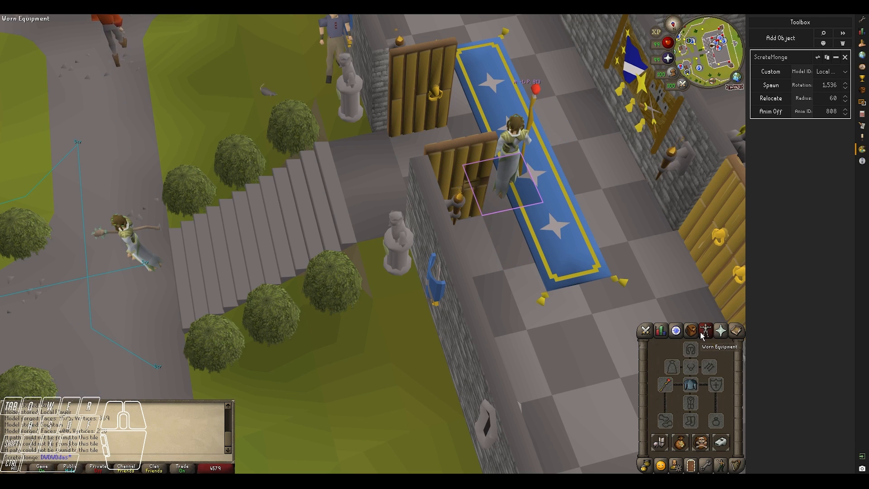
pyautogui.click(691, 331)
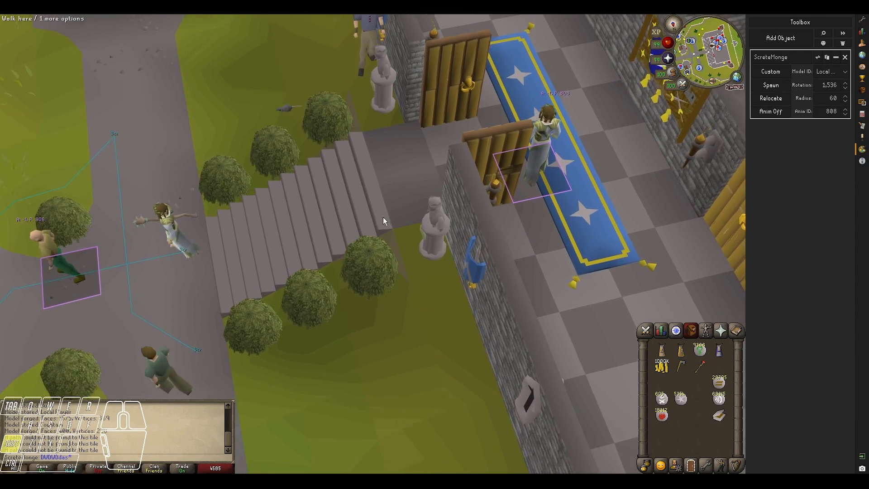
pyautogui.keyDown('shift'); pyautogui.moveTo(383, 217); pyautogui.dragTo(401, 242, button='middle'); pyautogui.keyUp('shift')
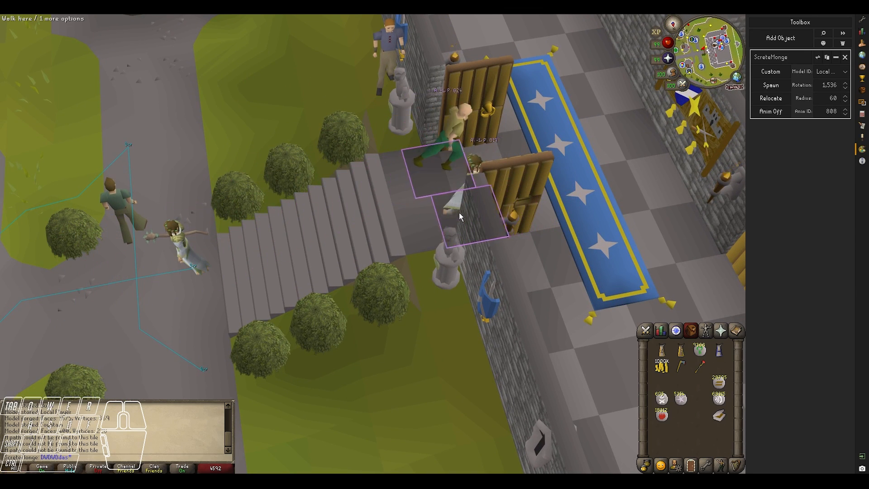
pyautogui.keyDown('shift'); pyautogui.moveTo(322, 270); pyautogui.dragTo(349, 260, button='middle'); pyautogui.keyUp('shift')
pyautogui.hotkey('shift', 'w')
pyautogui.hotkey('shift', 'd')
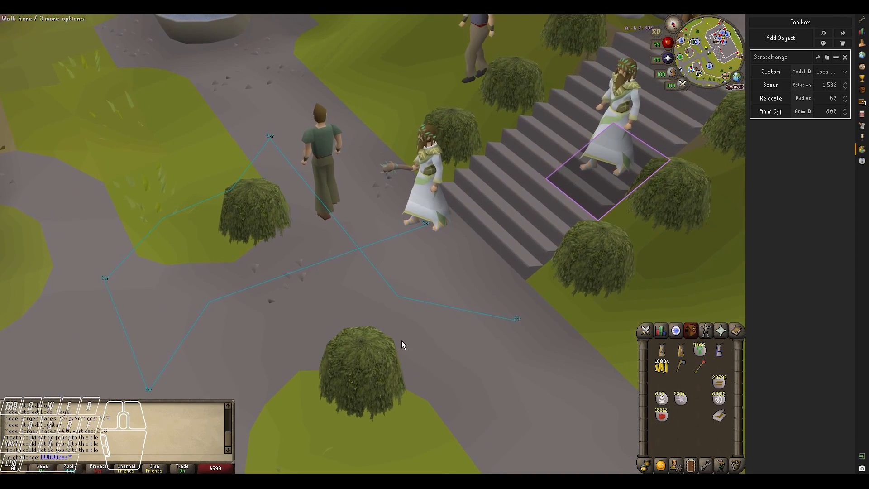
# Step: Set the character object's active animation to 819 in the Programmer and play its program to preview the walk
pyautogui.click(791, 23)
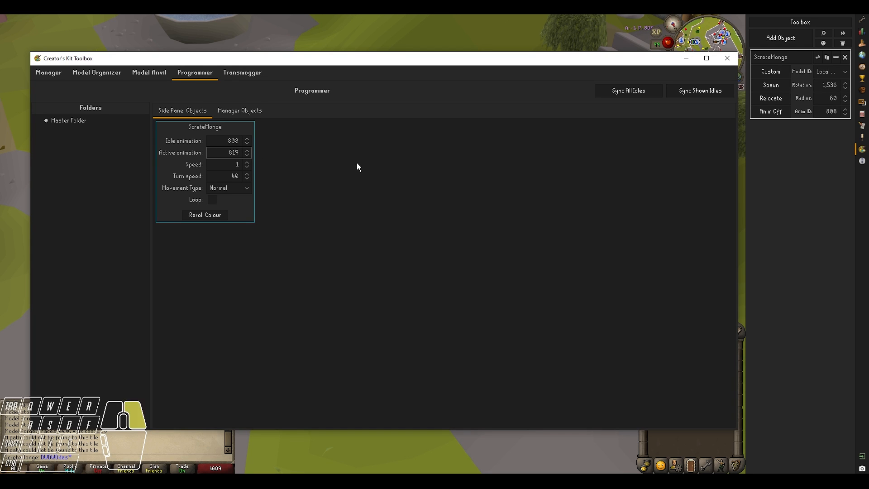
pyautogui.click(409, 39)
pyautogui.rightClick(451, 255)
pyautogui.moveTo(506, 234); pyautogui.dragTo(497, 236, button='middle')
pyautogui.press('ctrl')
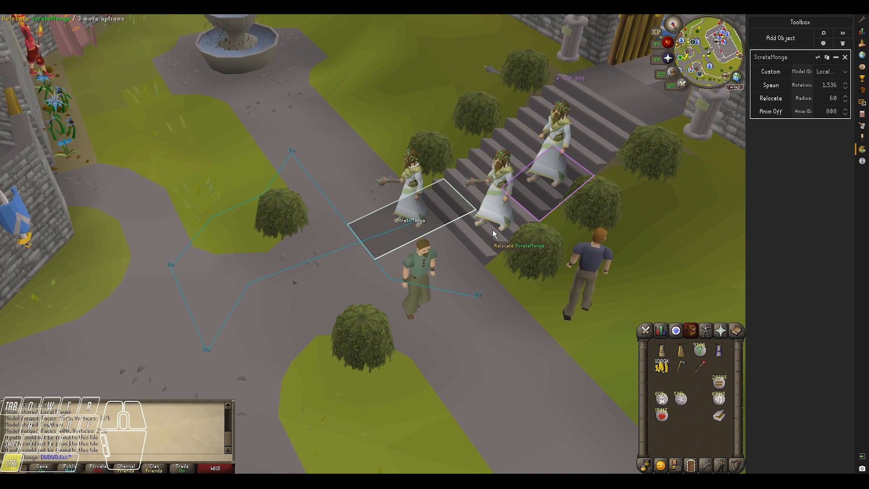
pyautogui.keyDown('ctrl'); pyautogui.click(493, 230); pyautogui.keyUp('ctrl')
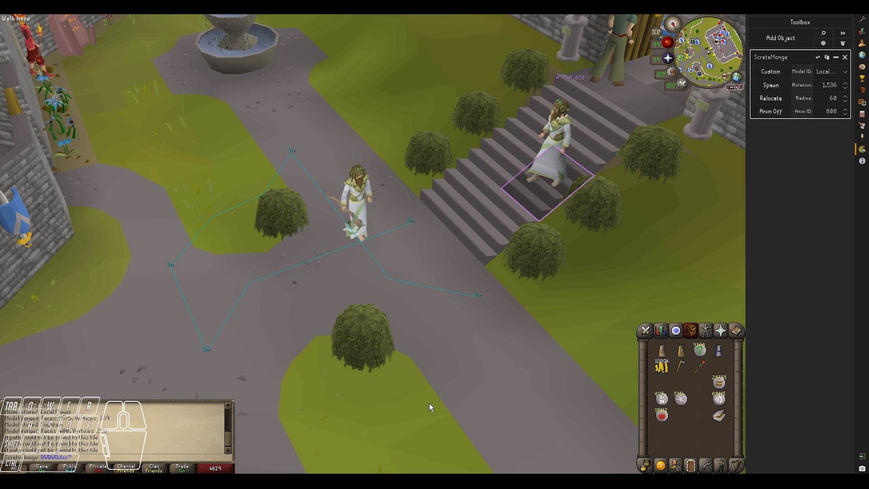
# Step: Set the character object's movement speed to 2 in the Programmer and replay its program along the courtyard path
pyautogui.click(446, 453)
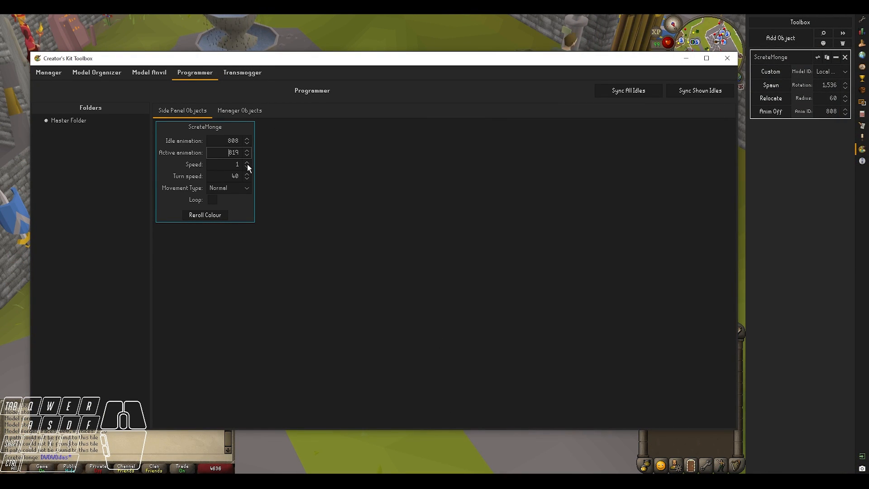
pyautogui.click(247, 162)
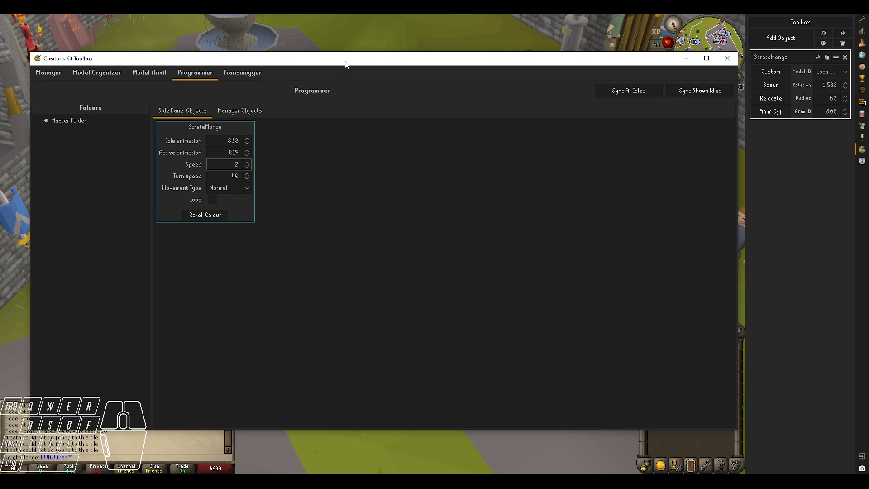
pyautogui.click(343, 43)
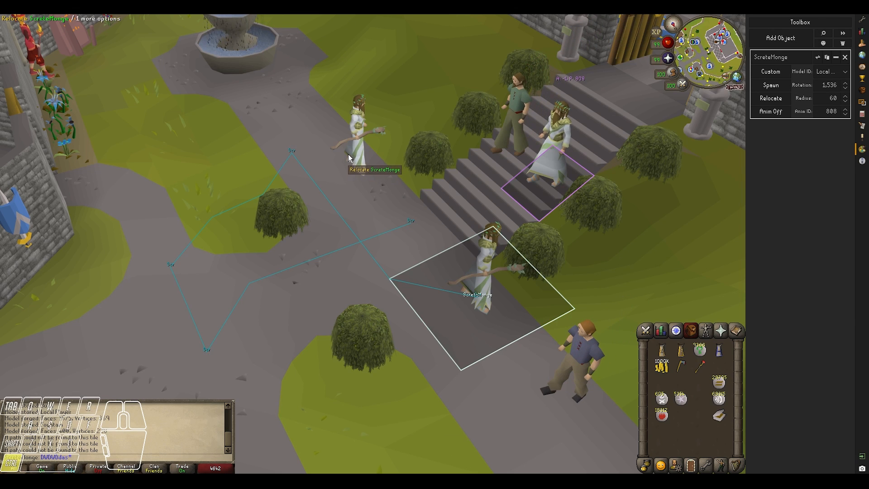
pyautogui.click(348, 156)
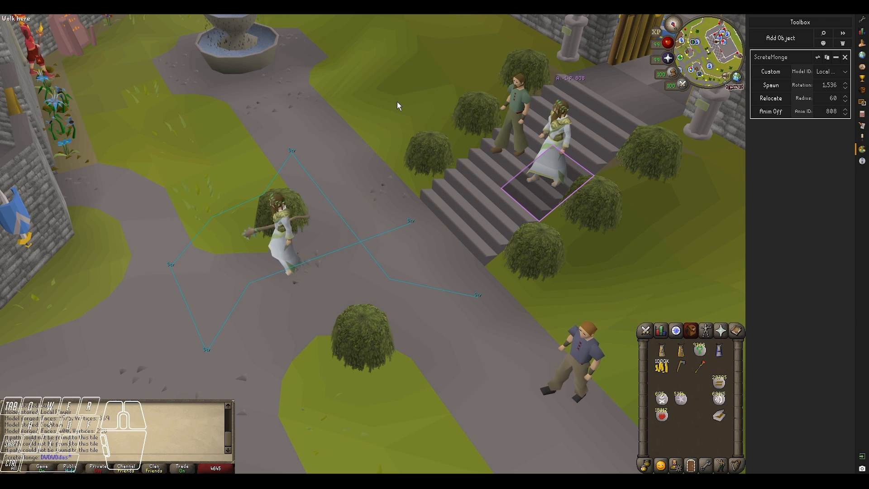
pyautogui.scroll(-5, 431, 207)
pyautogui.moveTo(263, 263); pyautogui.dragTo(412, 255, button='middle')
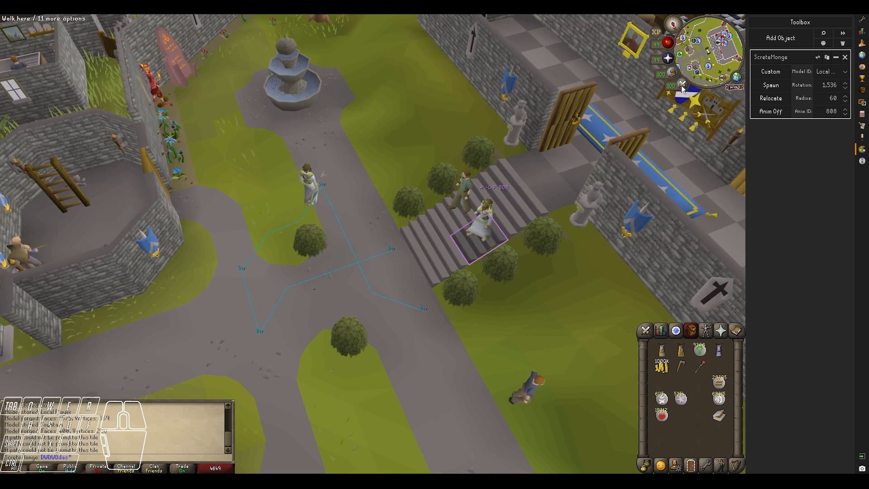
pyautogui.scroll(4, 423, 273)
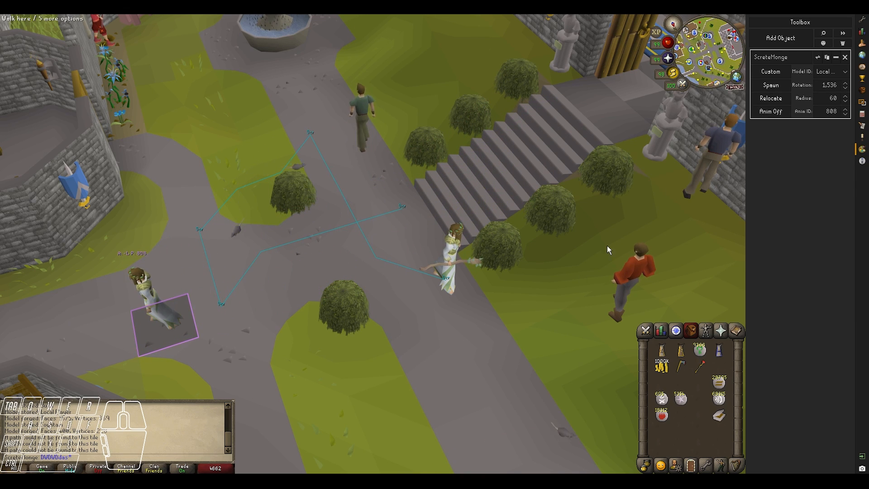
# Step: Set the character object's active animation to 824 in the Programmer and return to the game scene
pyautogui.moveTo(412, 463)
pyautogui.click(443, 461)
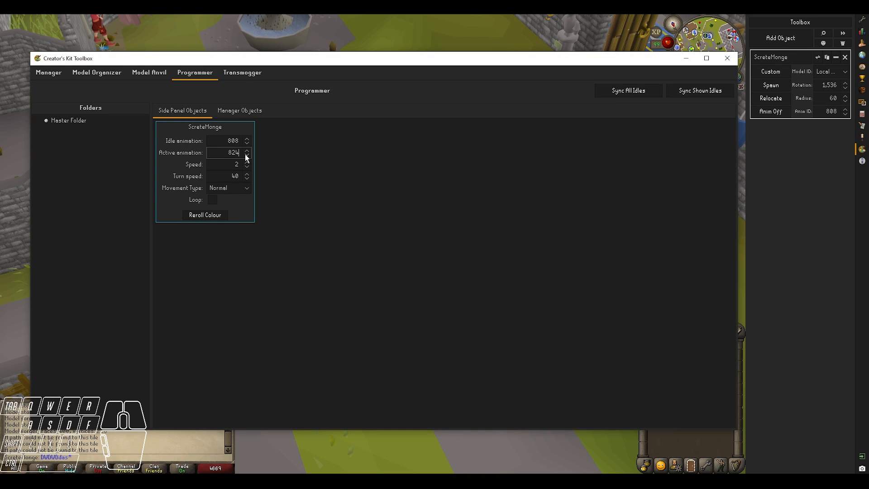
pyautogui.rightClick(409, 38)
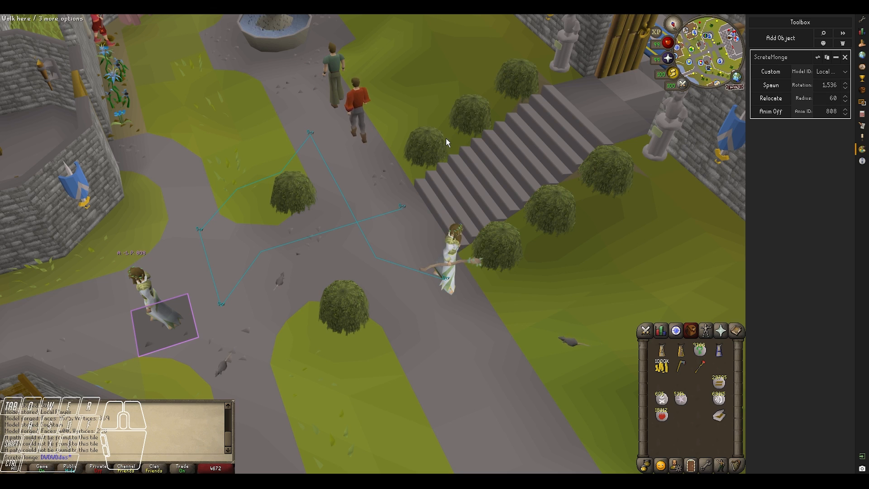
pyautogui.press('ctrl')
pyautogui.keyDown('ctrl'); pyautogui.click(466, 124); pyautogui.keyUp('ctrl')
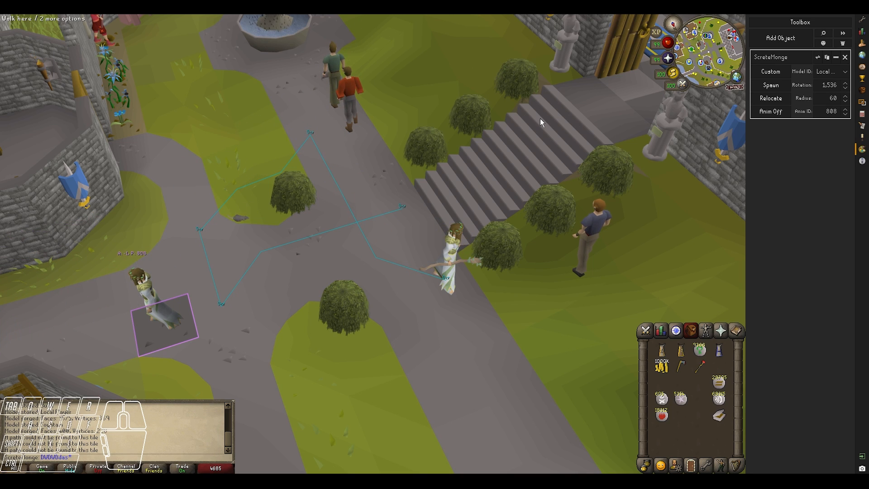
# Step: Set the character object's turn speed to 180 in the Programmer, replay its program along the courtyard path and reset it
pyautogui.click(412, 480)
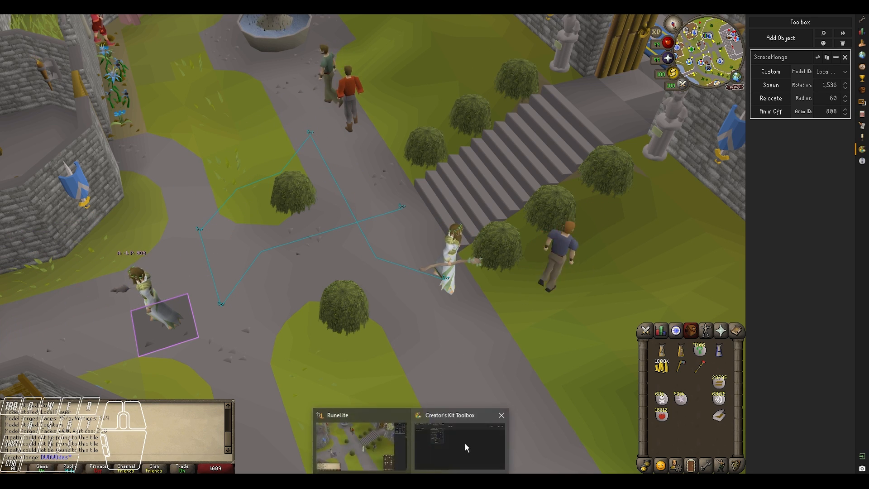
pyautogui.click(466, 445)
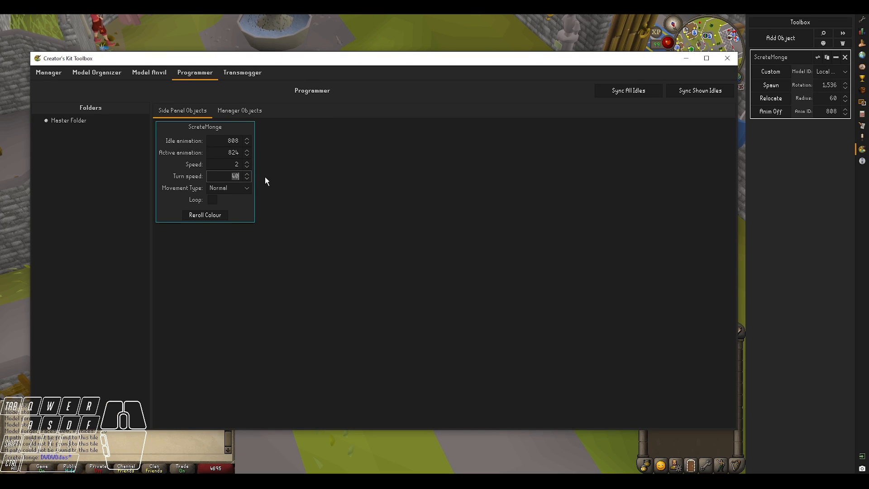
pyautogui.write('180')
pyautogui.click(264, 47)
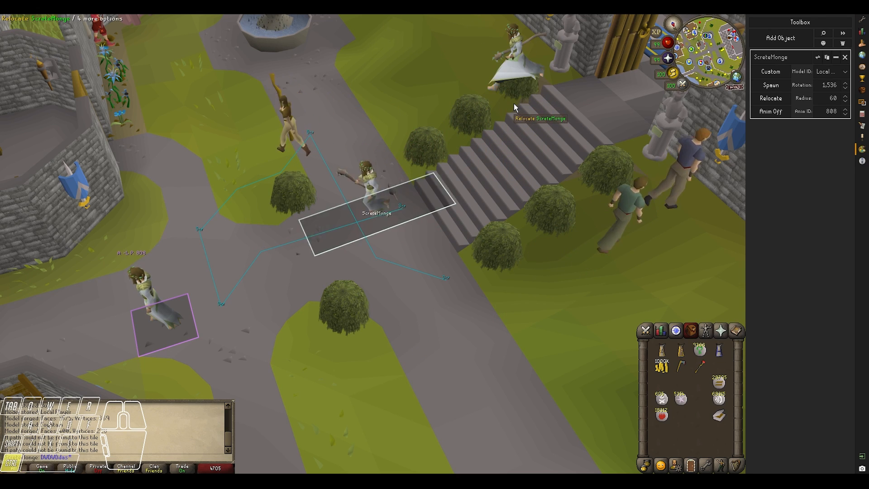
pyautogui.click(514, 103)
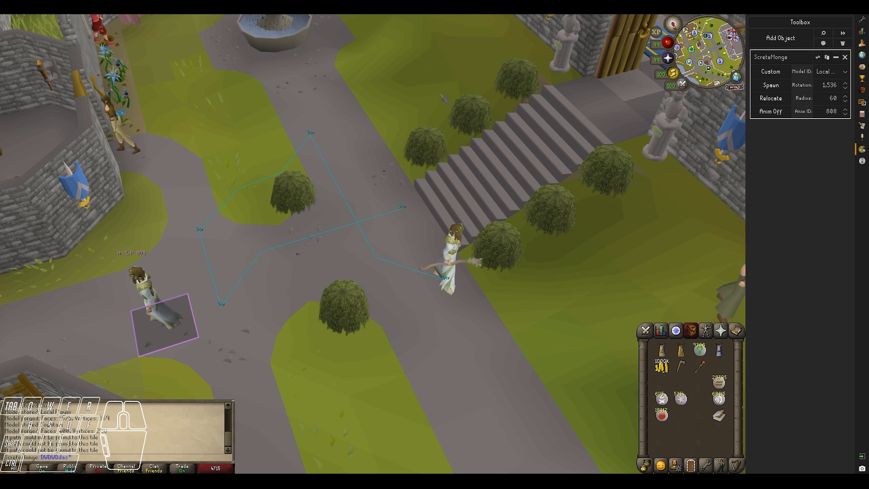
pyautogui.hotkey('ctrl', 'r')
pyautogui.click(446, 443)
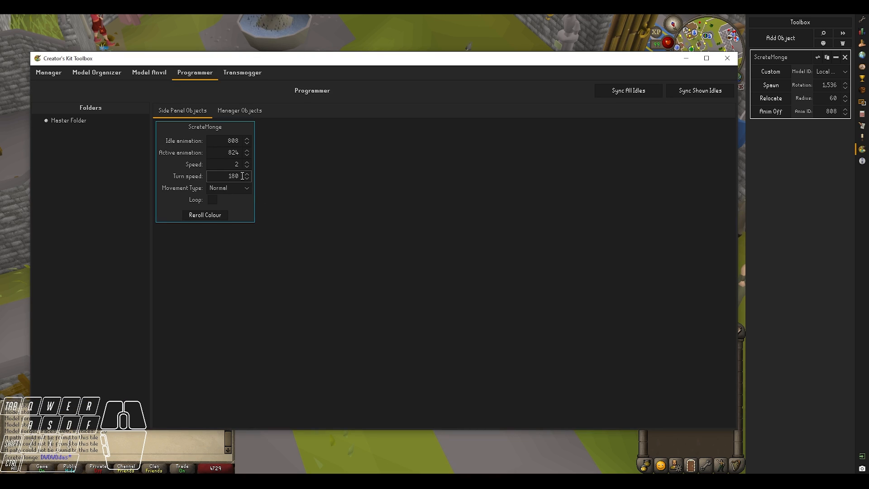
pyautogui.rightClick(326, 35)
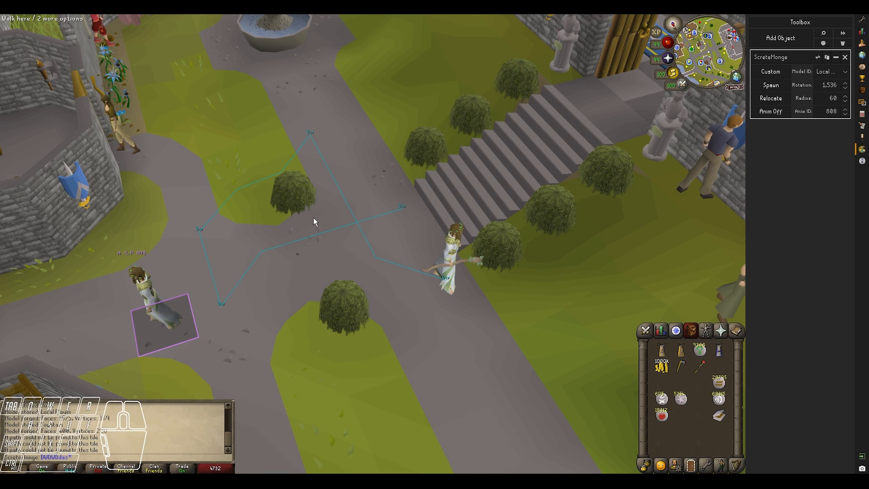
# Step: Clear the existing path, relocate the character object beside the courtyard bush and add a short path to the stairs
pyautogui.press('ctrl')
pyautogui.keyDown('ctrl'); pyautogui.click(317, 196); pyautogui.keyUp('ctrl')
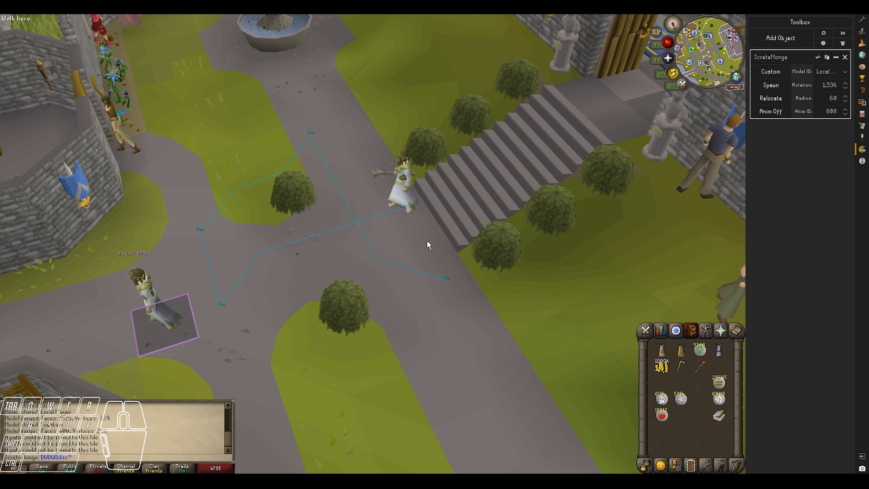
pyautogui.press('ctrl')
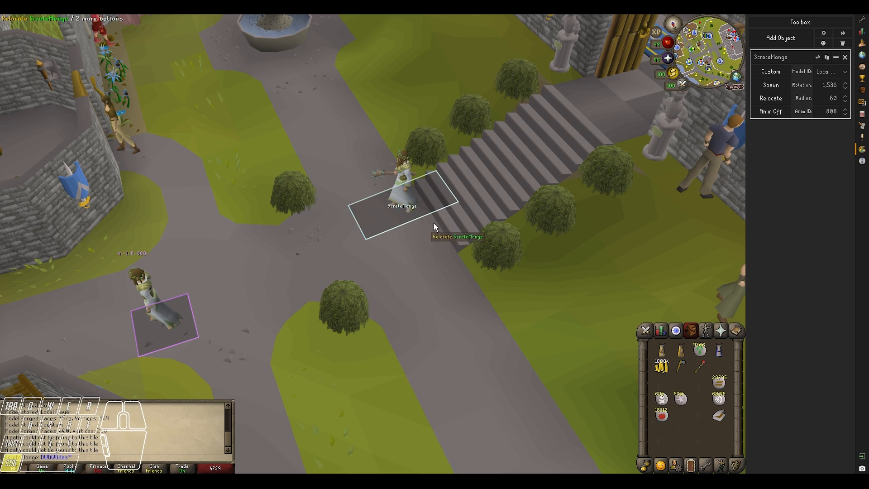
pyautogui.press('ctrl')
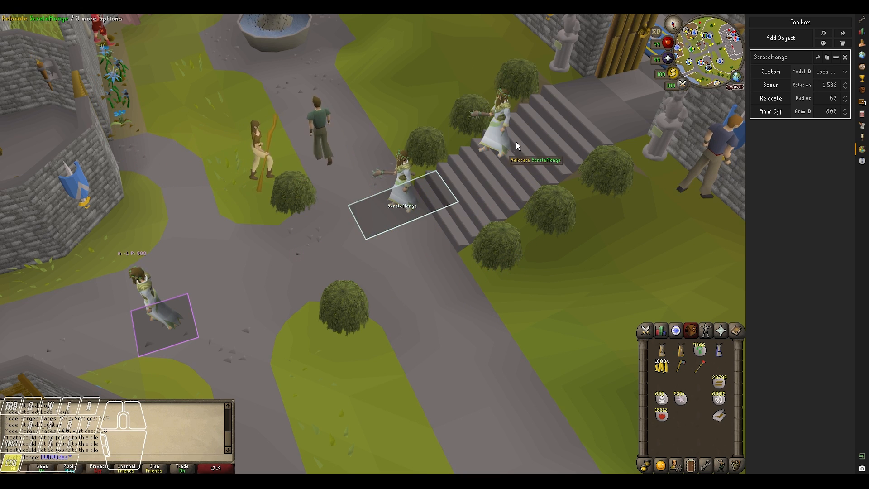
pyautogui.click(304, 247)
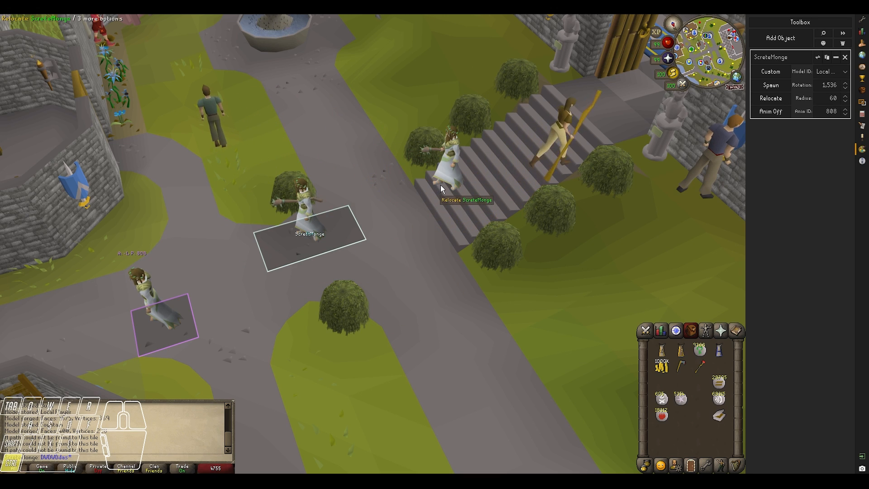
pyautogui.keyDown('ctrl'); pyautogui.click(498, 343); pyautogui.keyUp('ctrl')
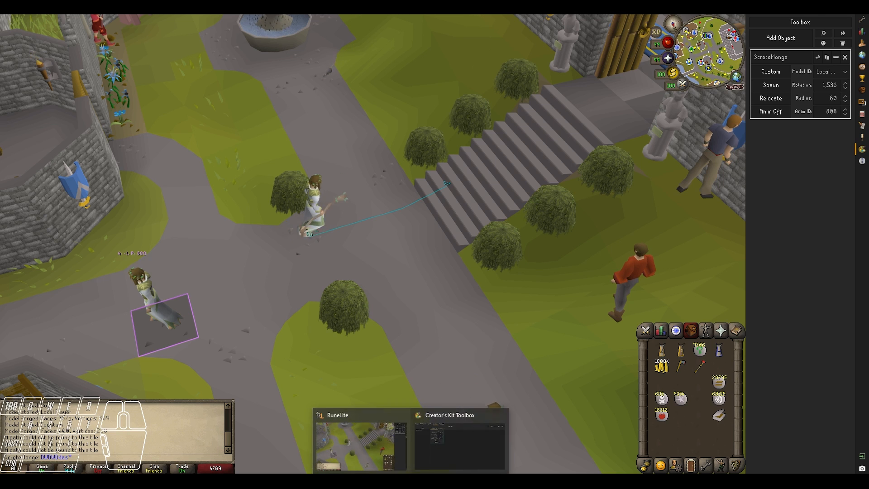
# Step: Enable looping in the Programmer with speed 1 and active animation 819, and play the program on the short path
pyautogui.click(461, 439)
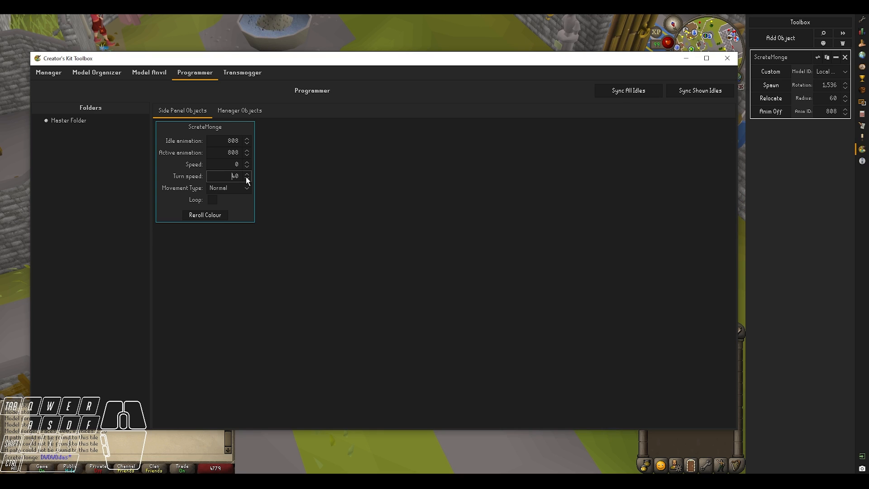
pyautogui.click(341, 22)
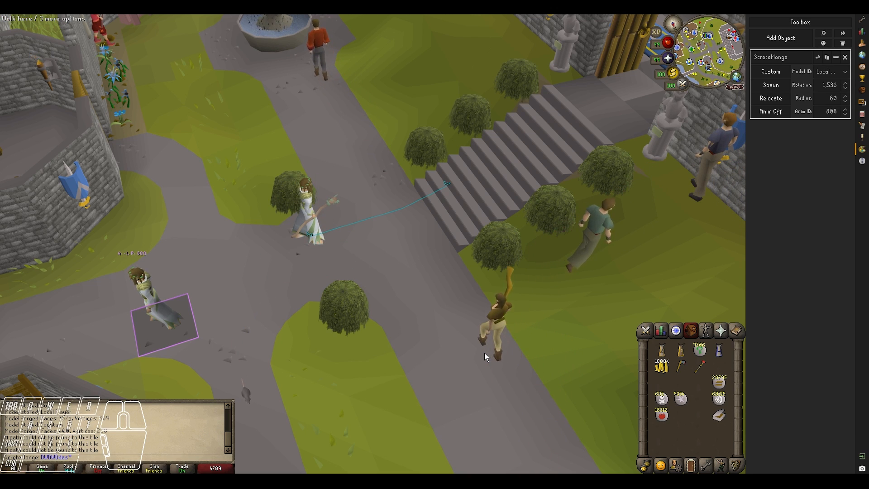
pyautogui.press('ctrl')
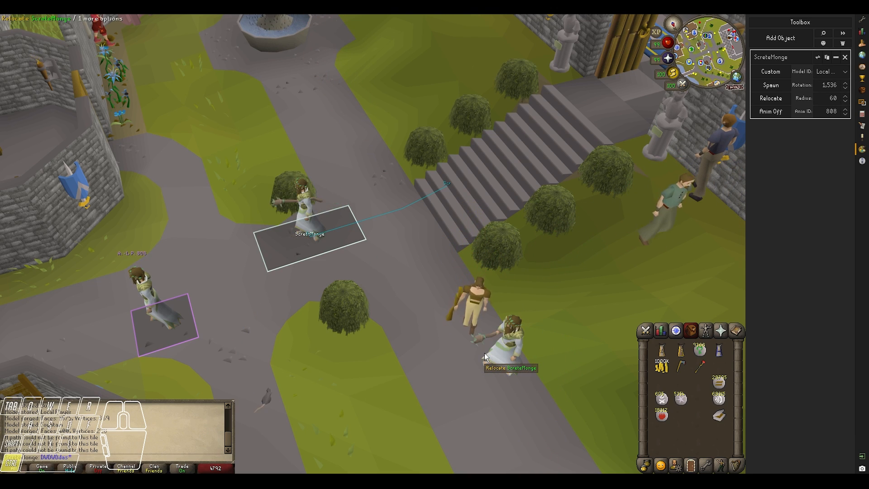
pyautogui.press('r')
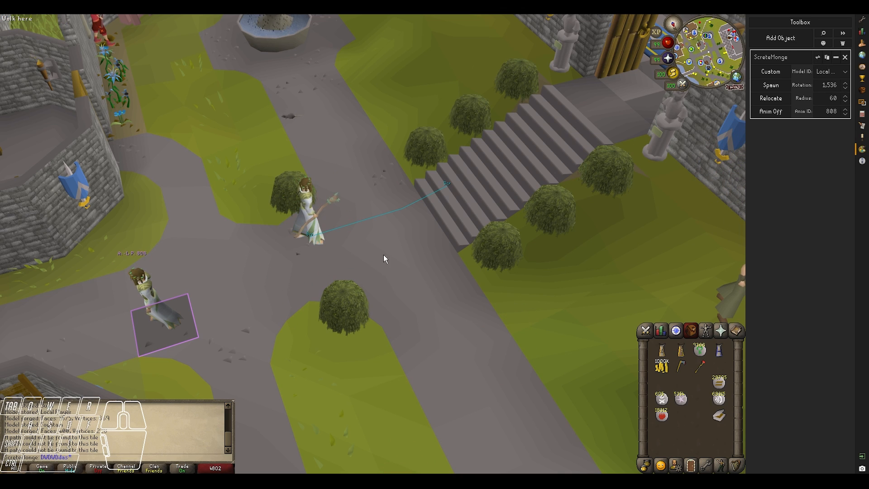
pyautogui.click(468, 437)
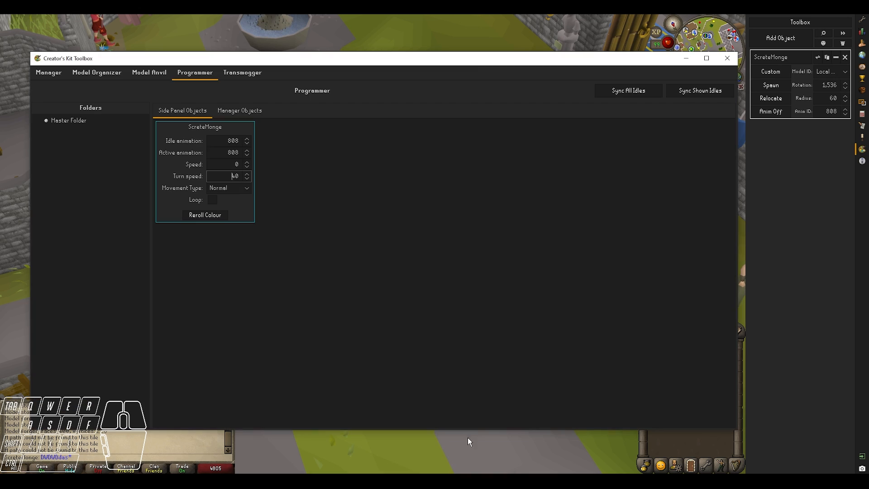
pyautogui.moveTo(219, 58); pyautogui.dragTo(276, 44)
pyautogui.click(268, 187)
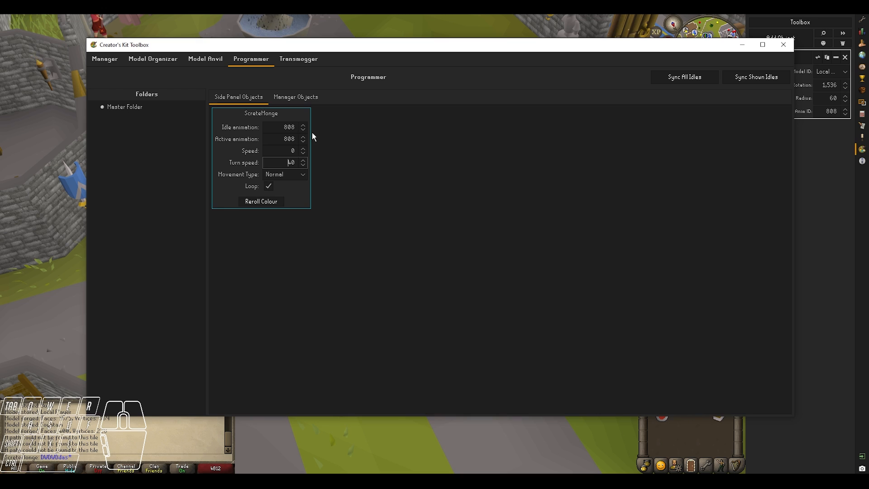
pyautogui.click(304, 149)
pyautogui.moveTo(278, 138); pyautogui.dragTo(308, 138)
pyautogui.click(68, 166)
pyautogui.press('ctrl')
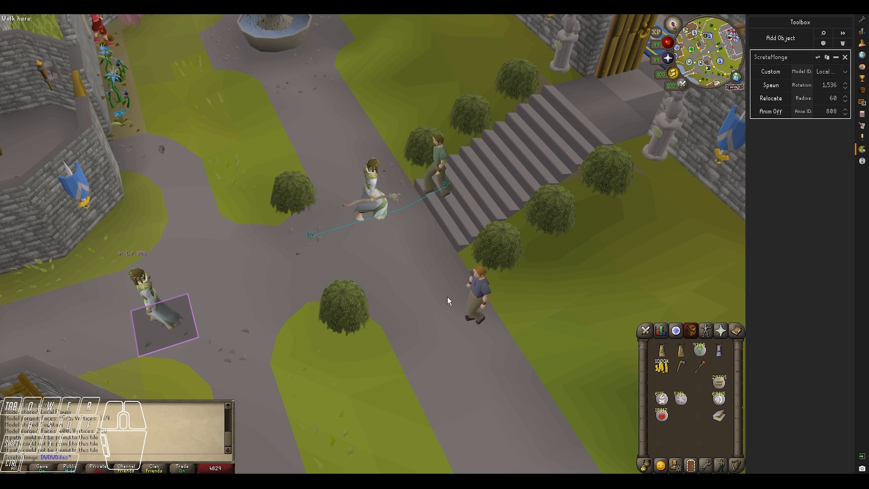
# Step: Clear the short path and lay out a closed rectangular path for the character object at the foot of the stairs
pyautogui.press('ctrl')
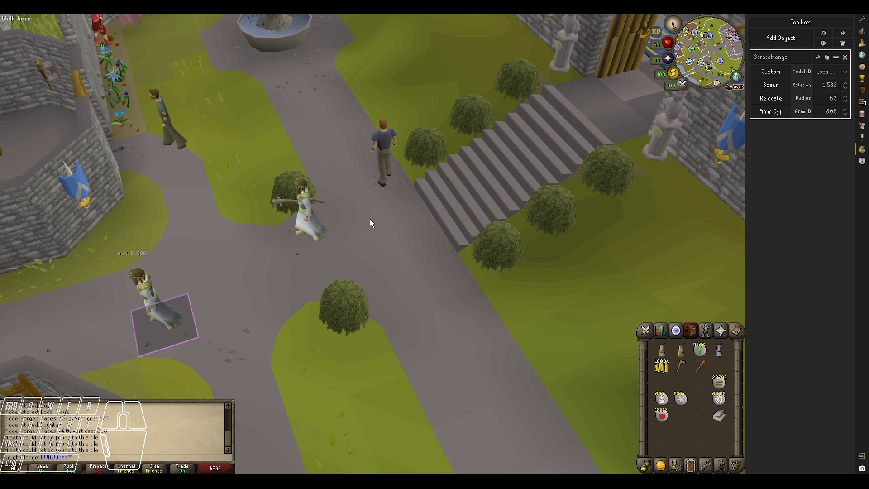
pyautogui.press('ctrl')
pyautogui.hotkey('ctrl', 'a')
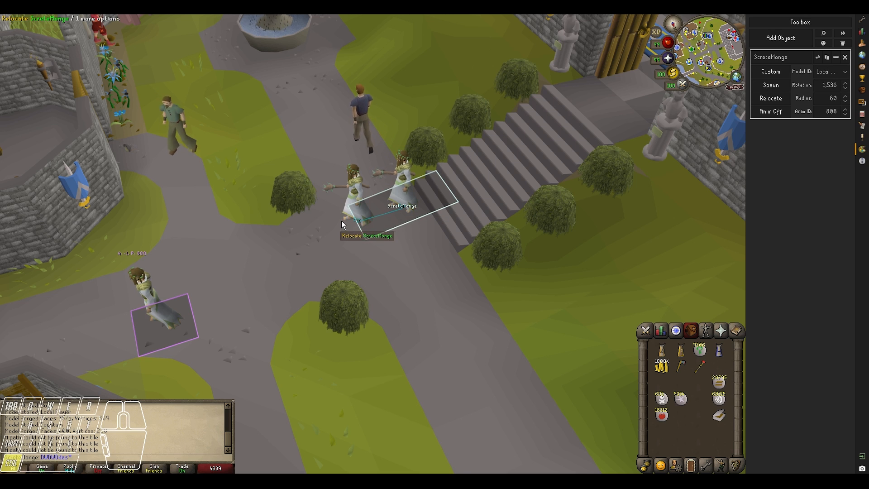
pyautogui.keyDown('ctrl'); pyautogui.click(343, 226); pyautogui.keyUp('ctrl')
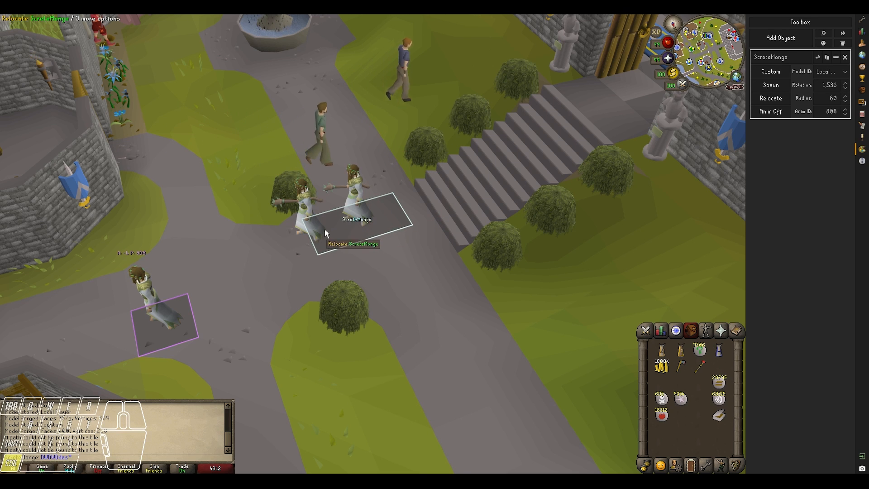
pyautogui.moveTo(335, 285); pyautogui.dragTo(372, 318, button='middle')
pyautogui.press('ctrl')
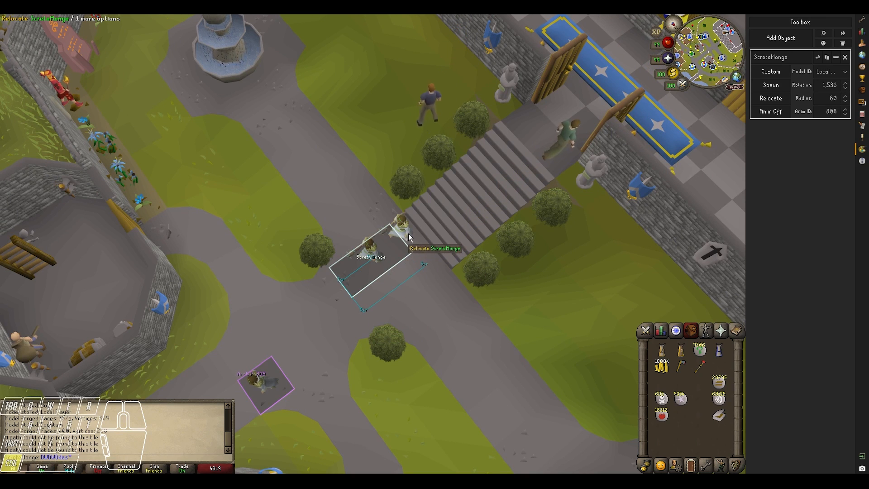
pyautogui.moveTo(375, 265); pyautogui.dragTo(438, 262, button='middle')
# Step: Check the character object's loop settings in the Programmer and play its program around the rectangular path
pyautogui.click(411, 481)
pyautogui.click(362, 446)
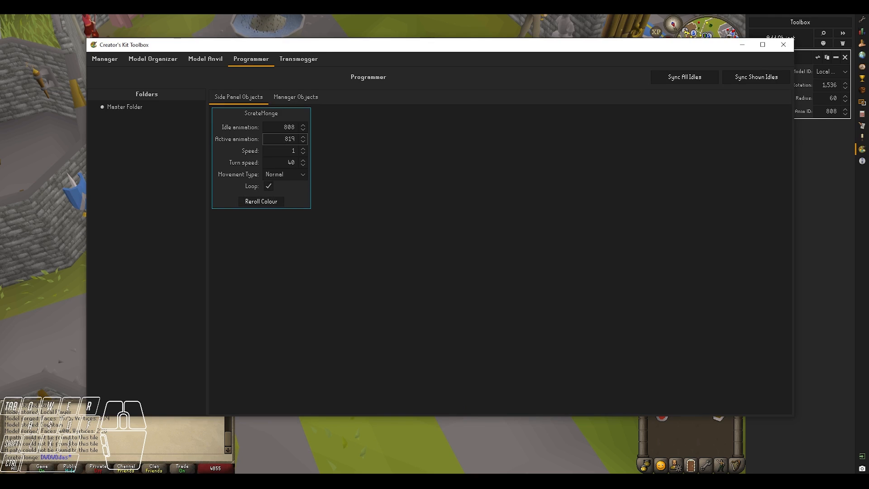
pyautogui.click(412, 481)
pyautogui.press('ctrl')
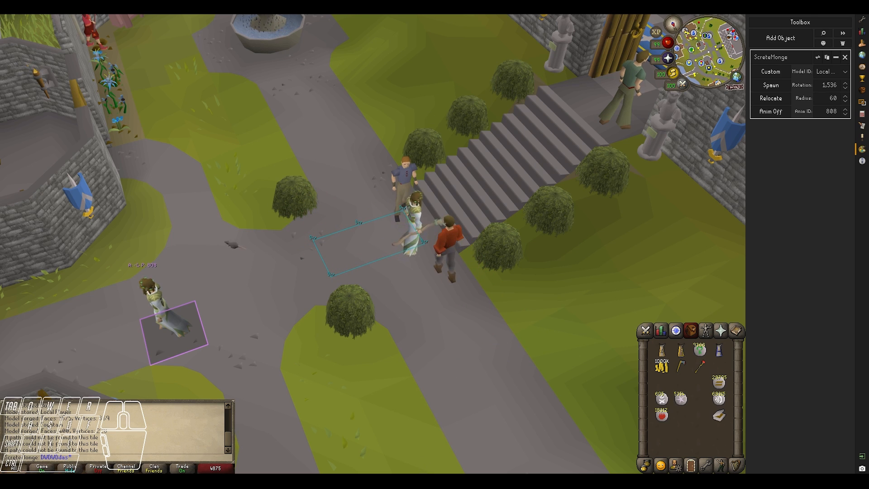
# Step: Bring up the Creator's Kit Toolbox, narrow its window and place it so the rectangular path stays in view
pyautogui.click(462, 443)
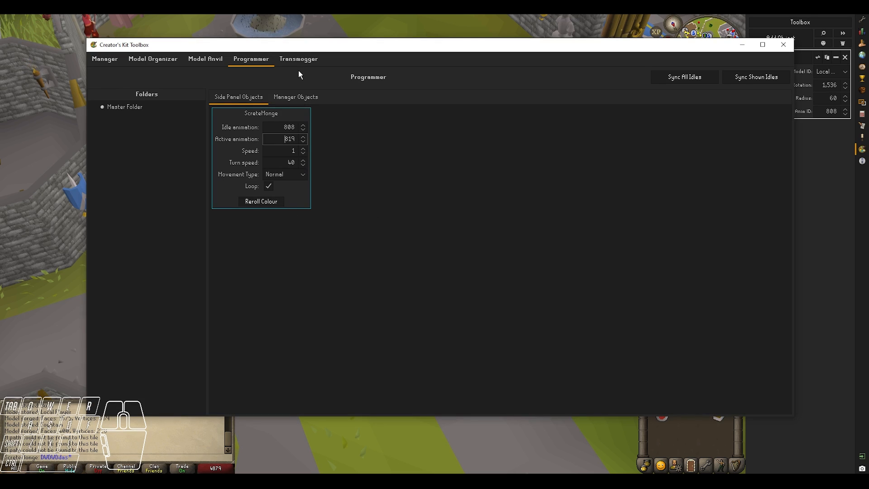
pyautogui.moveTo(298, 39); pyautogui.dragTo(299, 41)
pyautogui.moveTo(89, 80); pyautogui.dragTo(443, 81)
pyautogui.moveTo(559, 49); pyautogui.dragTo(599, 63)
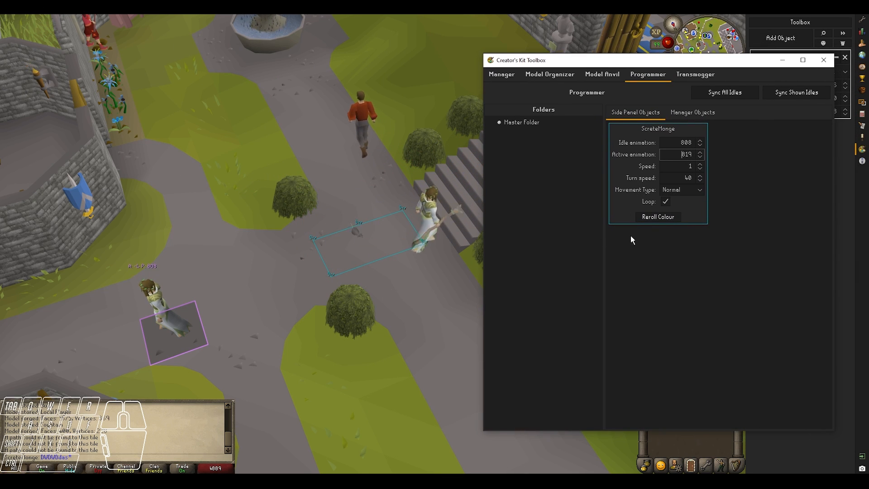
# Step: Reroll the path colour of the character object's program several times until it is green
pyautogui.click(662, 216)
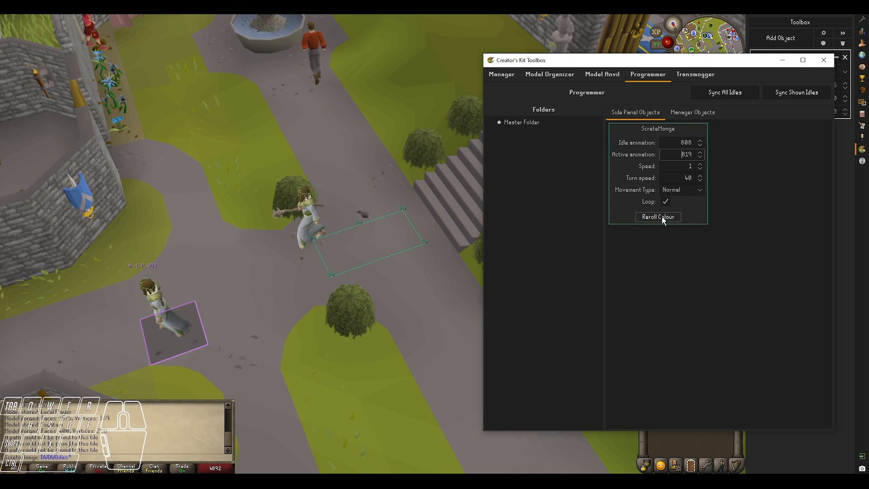
pyautogui.click(661, 217)
pyautogui.click(661, 216)
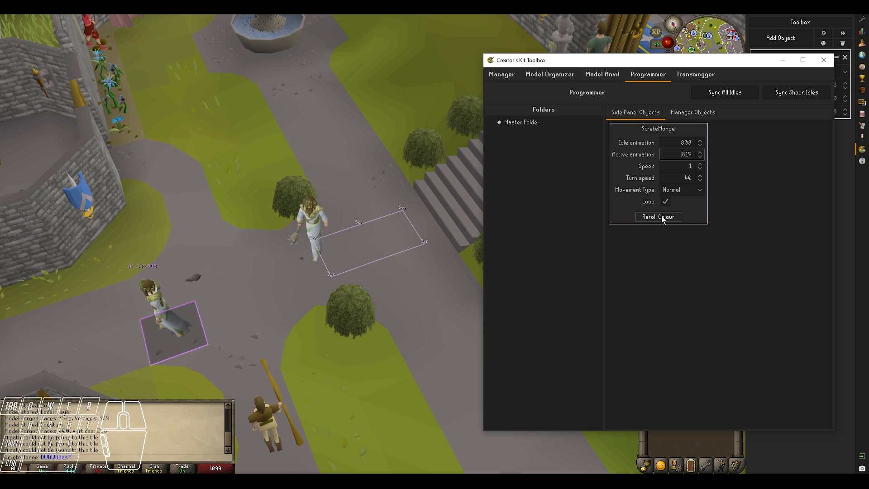
pyautogui.click(661, 216)
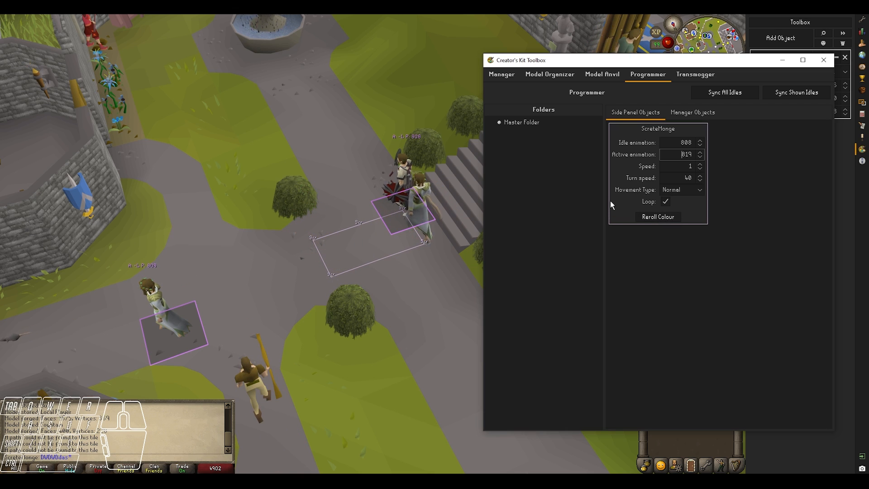
pyautogui.click(660, 216)
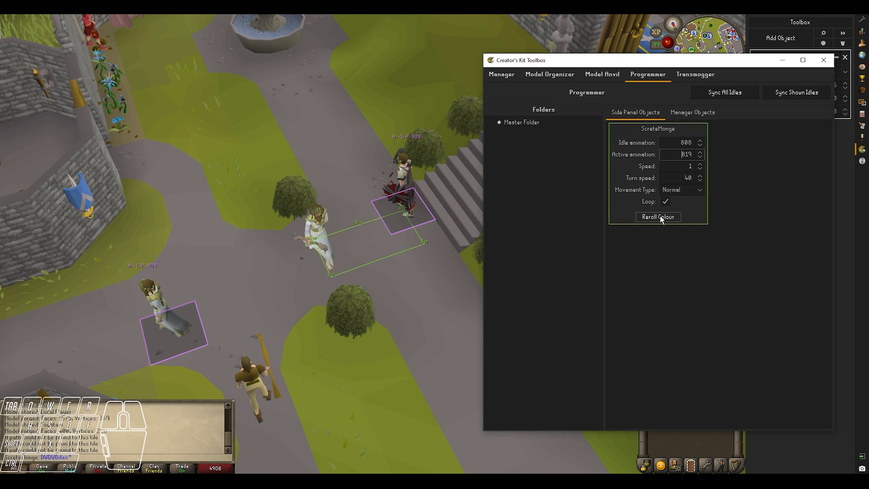
# Step: Set the character object's movement type to Ghost in the Programmer and return to the game scene
pyautogui.click(672, 190)
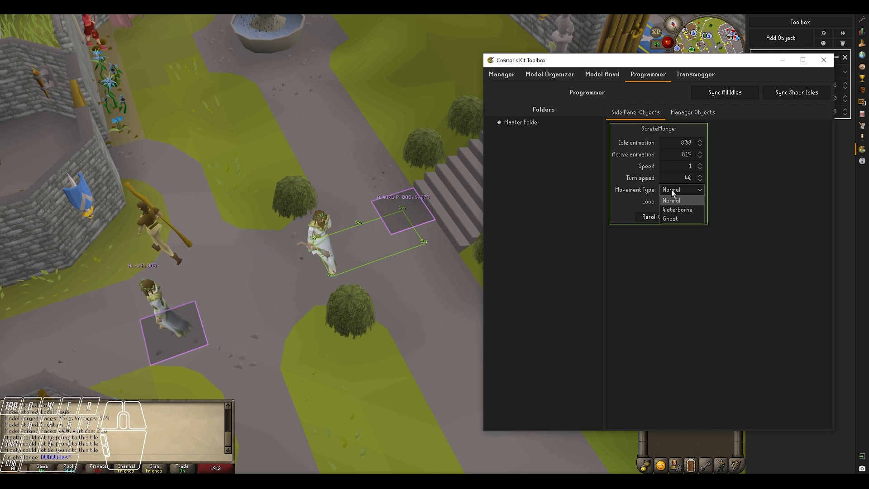
pyautogui.click(680, 220)
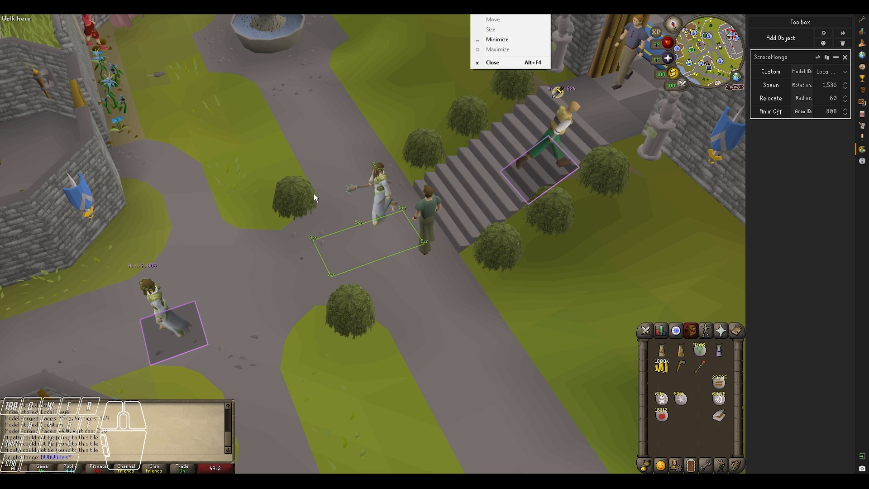
pyautogui.click(313, 193)
# Step: Clear the rectangular path and relocate the character object to the grass between the fountain and the stairs
pyautogui.press('ctrl')
pyautogui.press('ctrl')
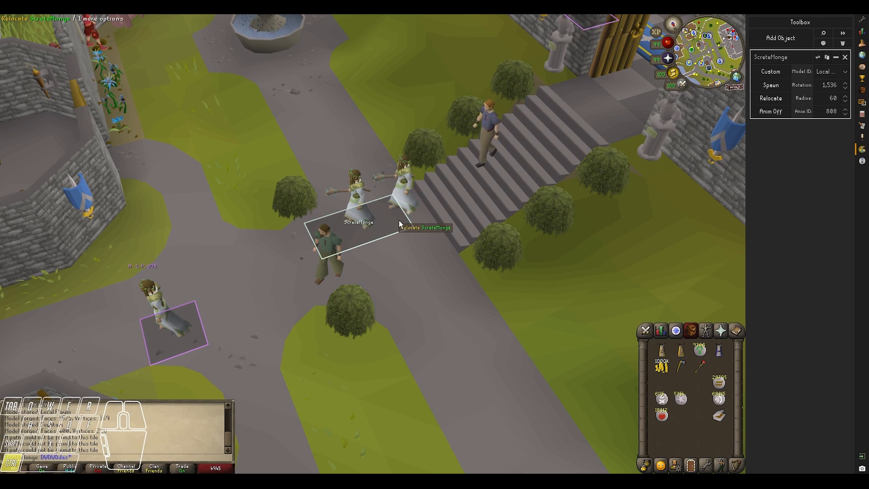
pyautogui.moveTo(474, 123); pyautogui.dragTo(465, 203, button='middle')
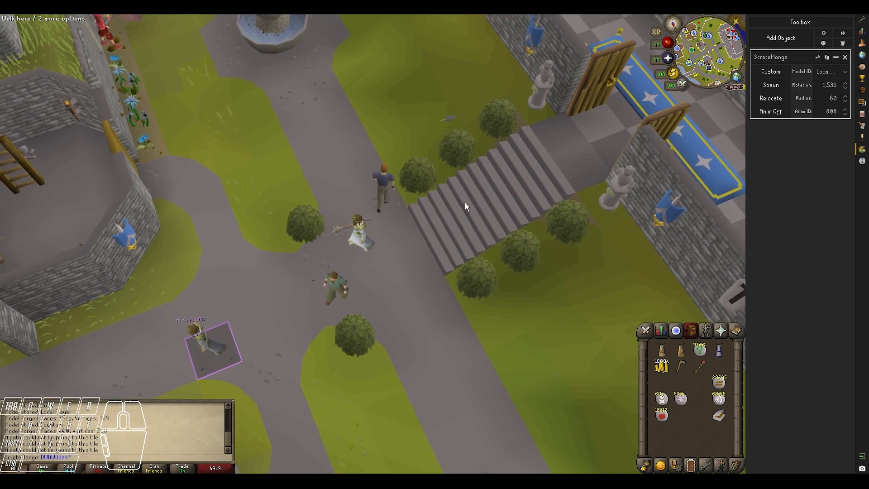
pyautogui.scroll(-2, 465, 203)
pyautogui.keyDown('ctrl'); pyautogui.click(420, 91); pyautogui.keyUp('ctrl')
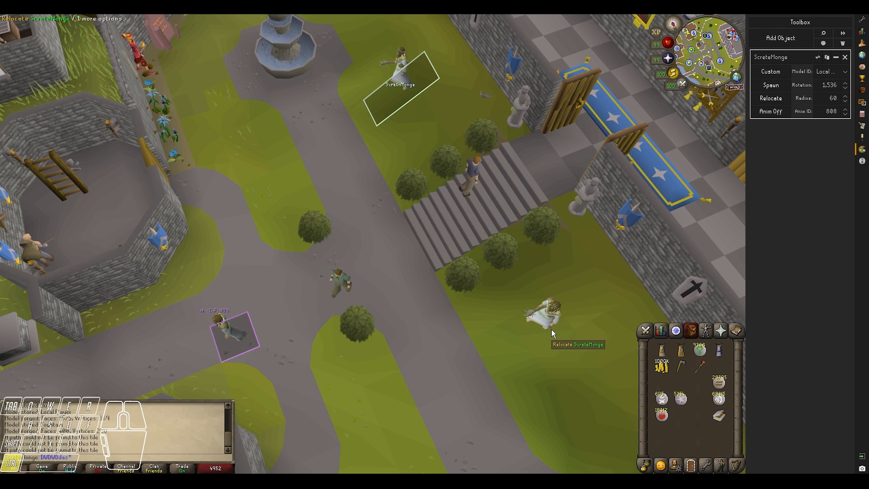
# Step: Add Ghost program steps for the character object from the grass across the stairs and through the castle wall, and play the program
pyautogui.keyDown('ctrl'); pyautogui.click(535, 327); pyautogui.keyUp('ctrl')
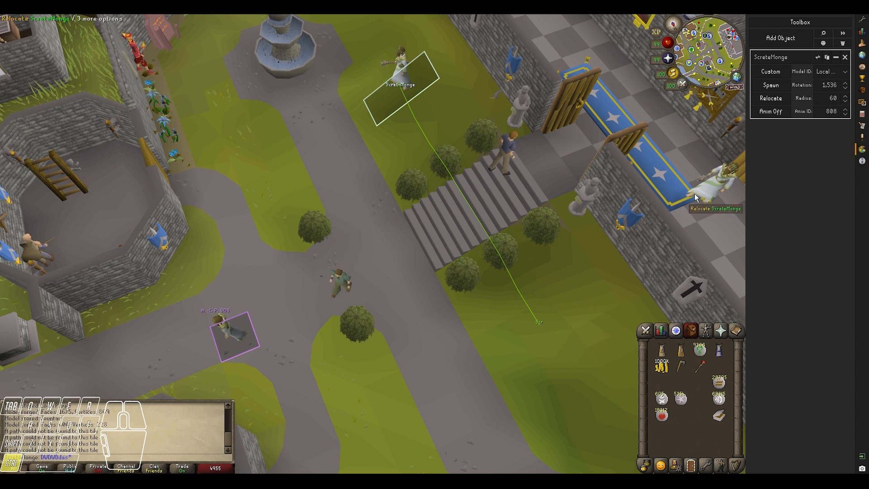
pyautogui.hotkey('ctrl', 'a')
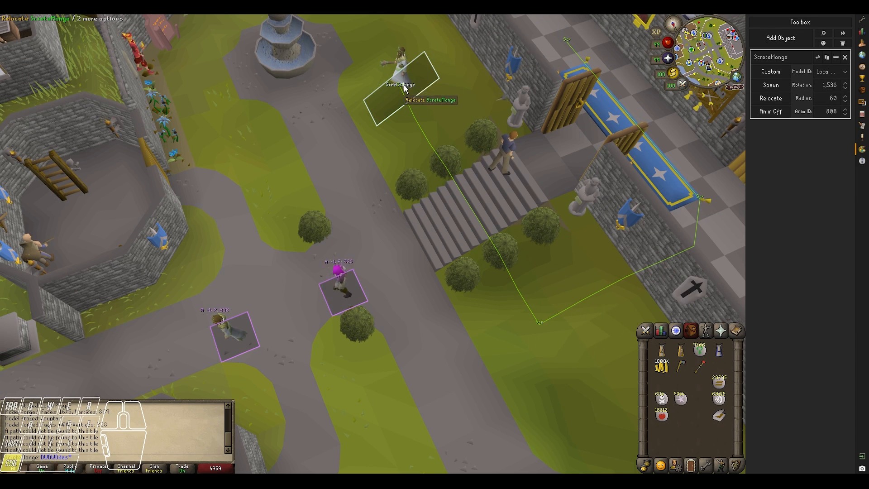
pyautogui.hotkey('ctrl', 'a')
pyautogui.hotkey('ctrl', 'space')
pyautogui.moveTo(401, 249); pyautogui.dragTo(441, 283, button='middle')
pyautogui.hotkey('shift', 'd')
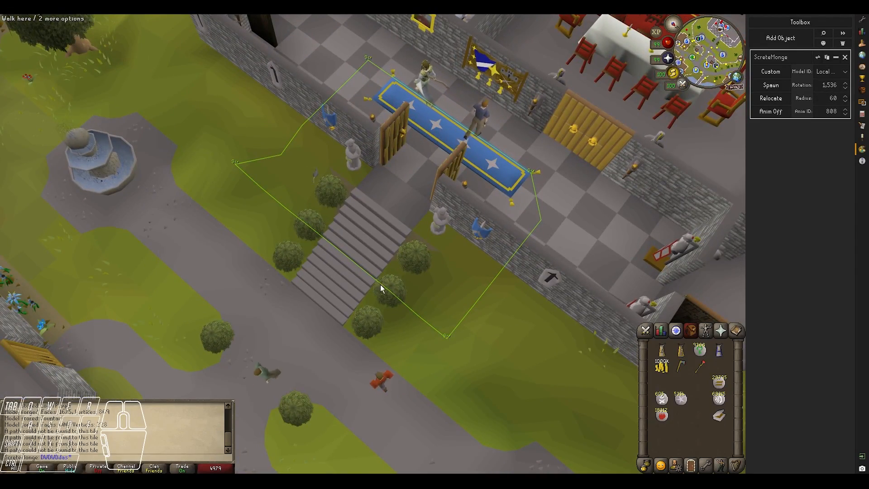
# Step: Return the character object to the start of its path and set its movement type to Normal in the Programmer
pyautogui.moveTo(380, 284)
pyautogui.keyDown('shift'); pyautogui.mouseDown(button='middle')
pyautogui.moveTo(383, 273)
pyautogui.moveTo(411, 281)
pyautogui.moveTo(388, 273)
pyautogui.mouseUp(button='middle'); pyautogui.keyUp('shift')
pyautogui.hotkey('shift', 'a')
pyautogui.press('ctrl')
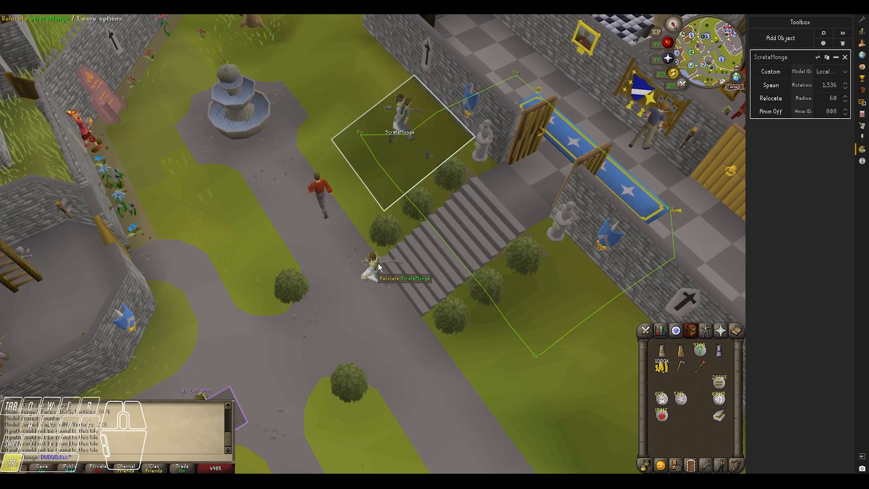
pyautogui.keyDown('ctrl'); pyautogui.click(376, 263); pyautogui.keyUp('ctrl')
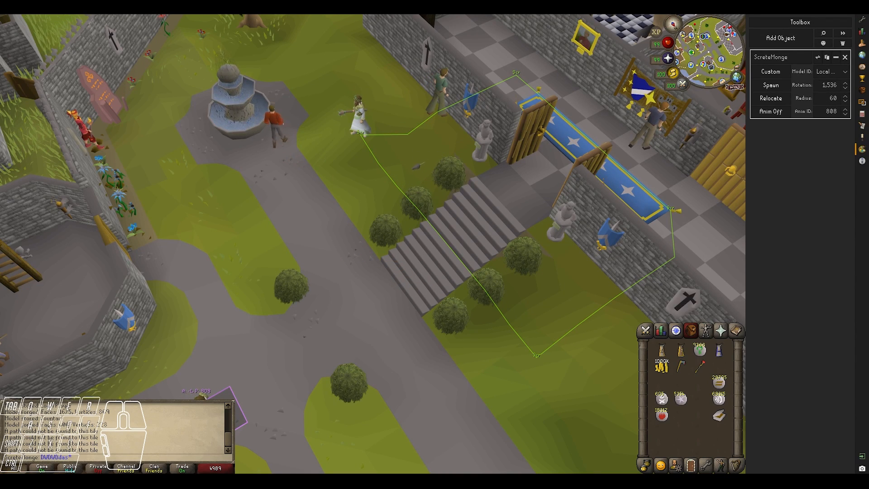
pyautogui.moveTo(565, 178); pyautogui.dragTo(443, 202, button='middle')
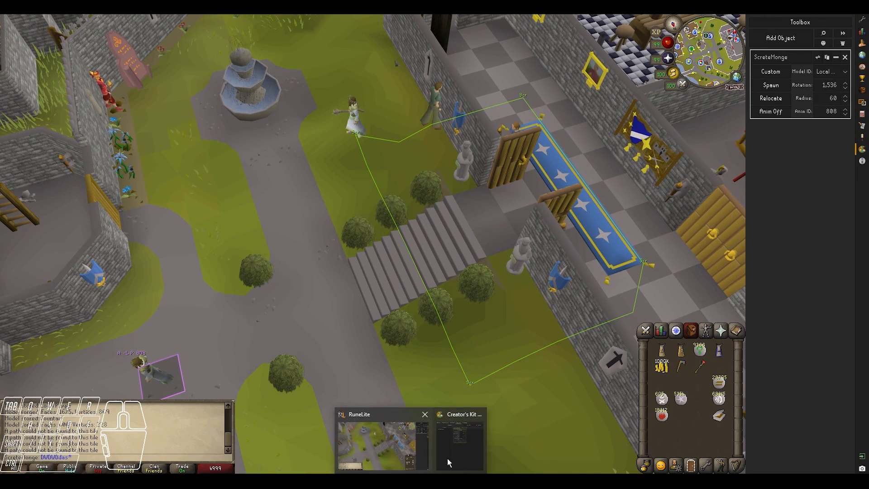
pyautogui.click(453, 448)
pyautogui.click(685, 201)
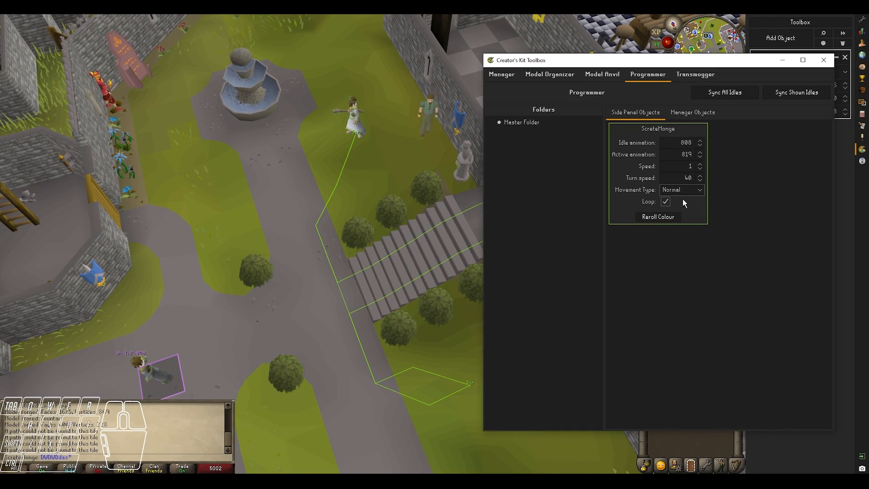
pyautogui.rightClick(378, 244)
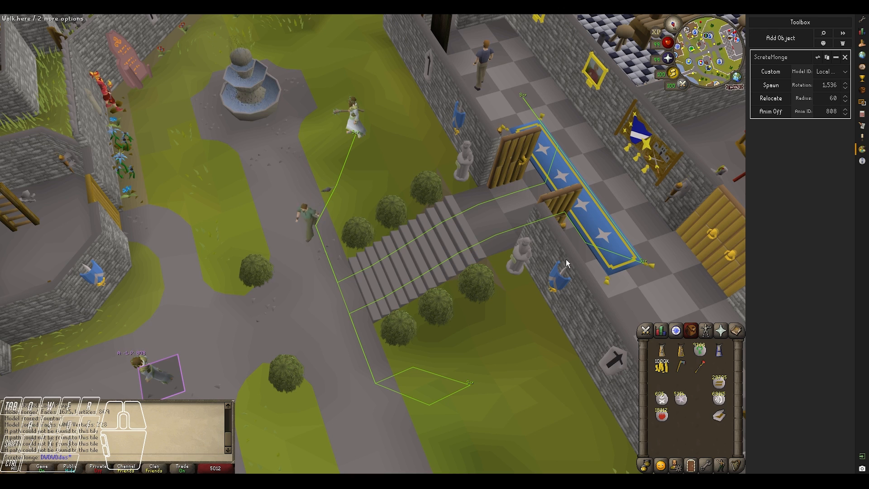
# Step: Clear the path, relocate the object to the walkway near the fountain, and add program steps around the grass patches on both sides
pyautogui.press('ctrl')
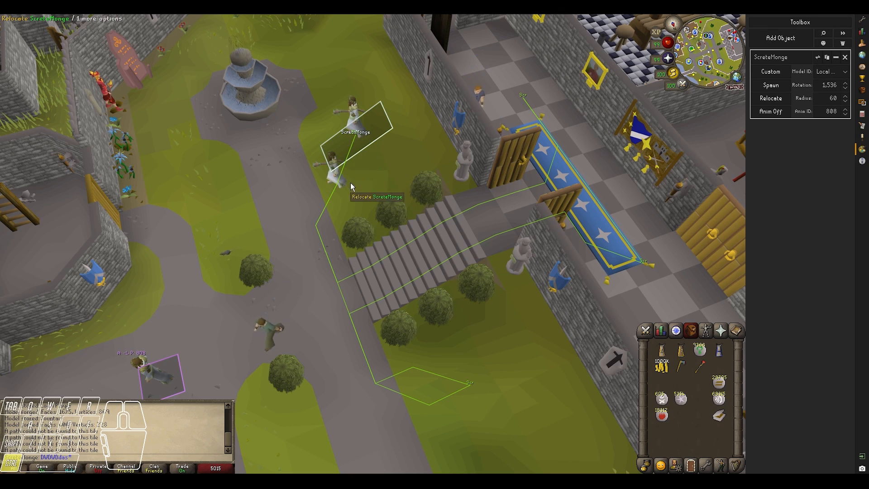
pyautogui.moveTo(354, 243); pyautogui.dragTo(365, 187, button='middle')
pyautogui.press('ctrl')
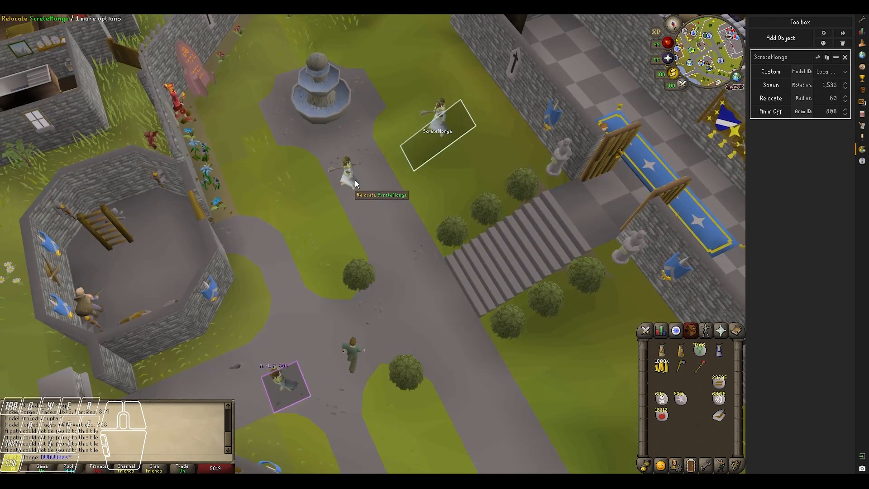
pyautogui.keyDown('ctrl'); pyautogui.click(355, 180); pyautogui.keyUp('ctrl')
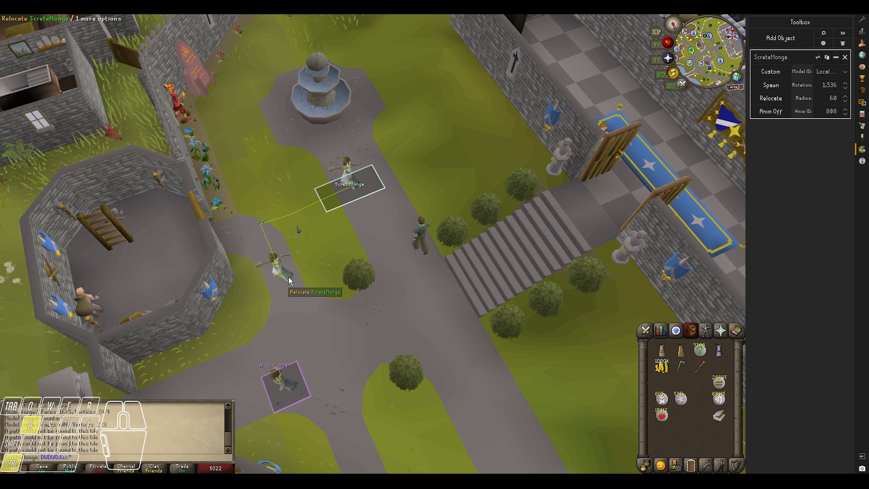
pyautogui.hotkey('ctrl', 'a')
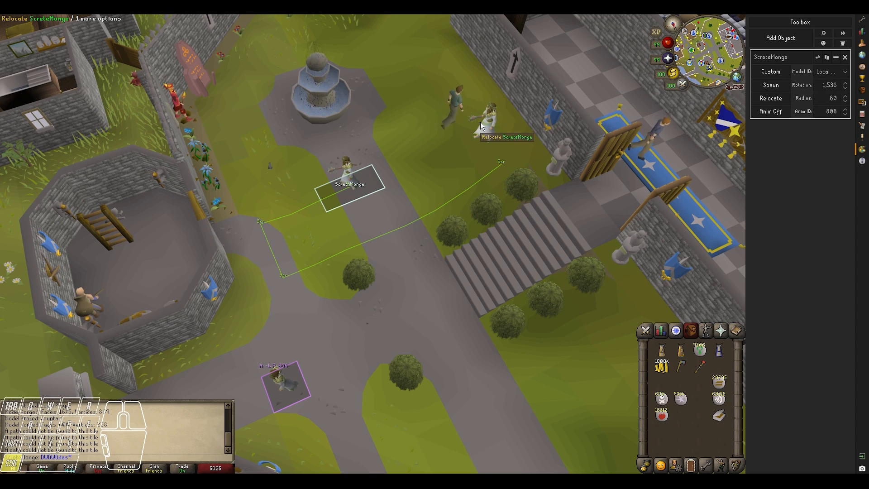
pyautogui.moveTo(414, 152); pyautogui.dragTo(505, 265, button='middle')
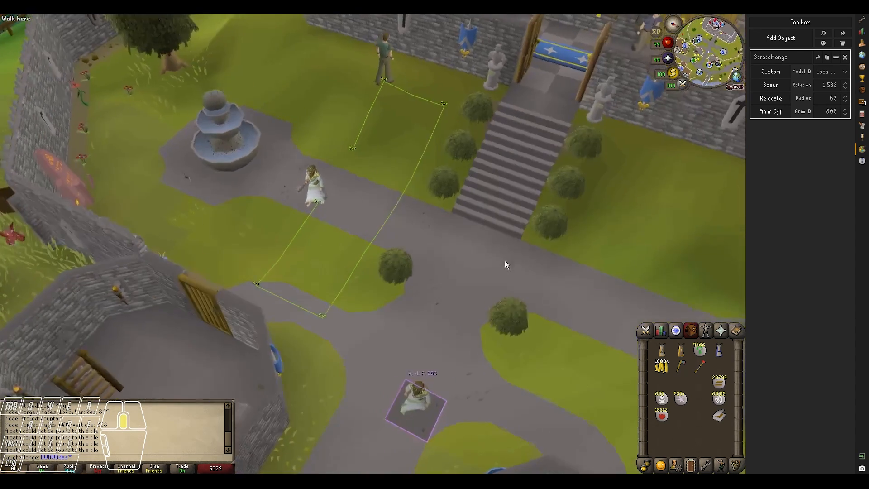
# Step: Turn off looping for the character object in the Programmer and return to the game scene
pyautogui.moveTo(427, 465)
pyautogui.click(454, 438)
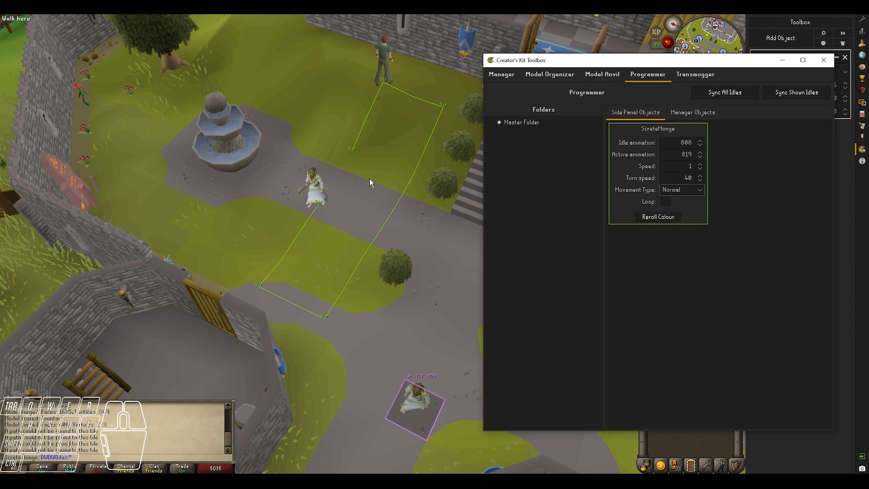
pyautogui.click(463, 221)
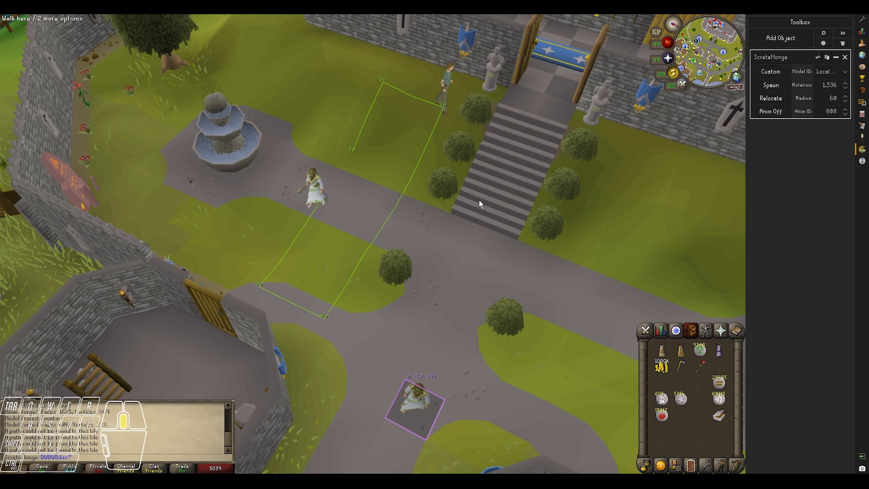
# Step: Duplicate the character object with its program onto the walkway between the stairs and the second fountain
pyautogui.moveTo(479, 200); pyautogui.dragTo(464, 210, button='middle')
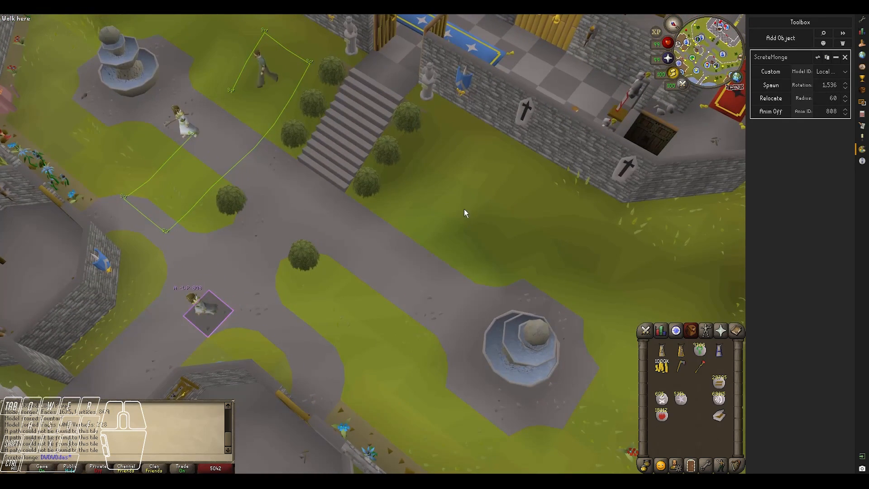
pyautogui.press('ctrl')
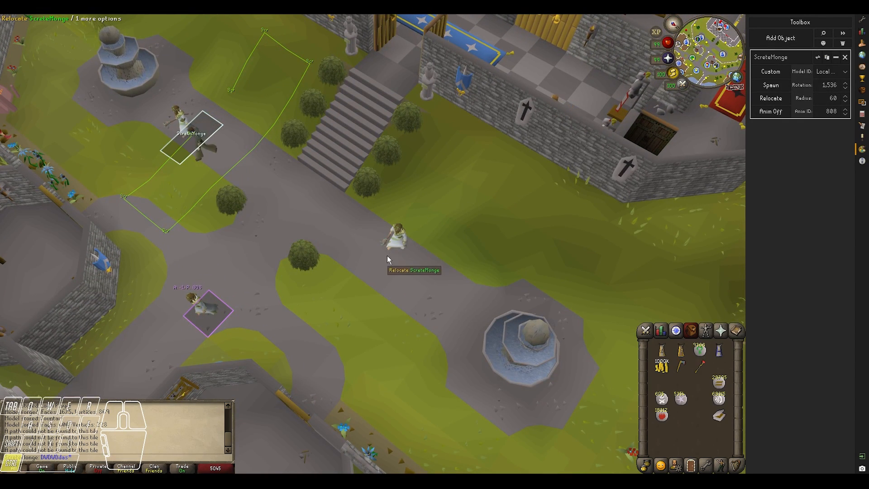
pyautogui.keyDown('ctrl'); pyautogui.click(370, 271); pyautogui.keyUp('ctrl')
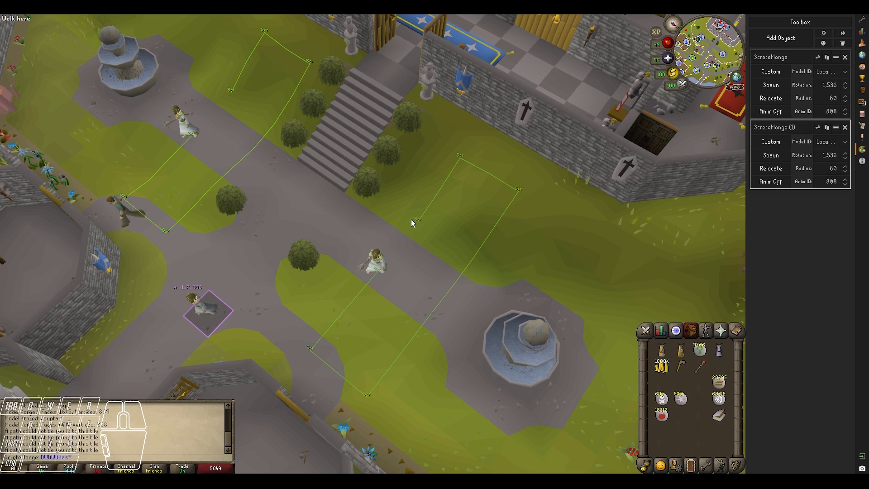
# Step: Try relocating the duplicate and its program right beside the original object near the first fountain
pyautogui.scroll(-10, 475, 281)
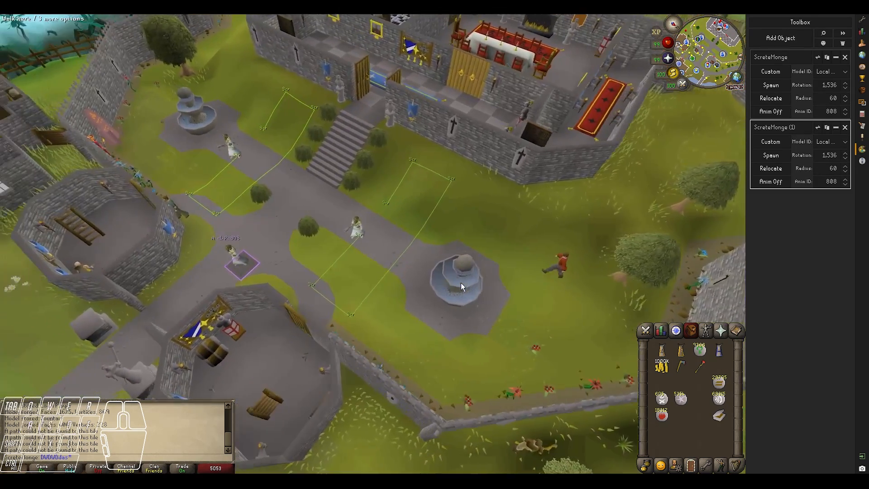
pyautogui.scroll(3, 461, 283)
pyautogui.press('a')
pyautogui.press('w')
pyautogui.press('ctrl')
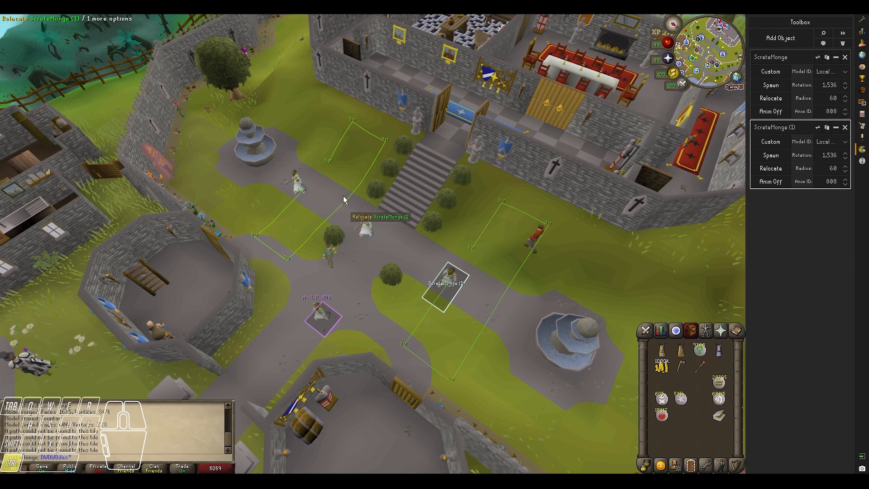
pyautogui.click(260, 177)
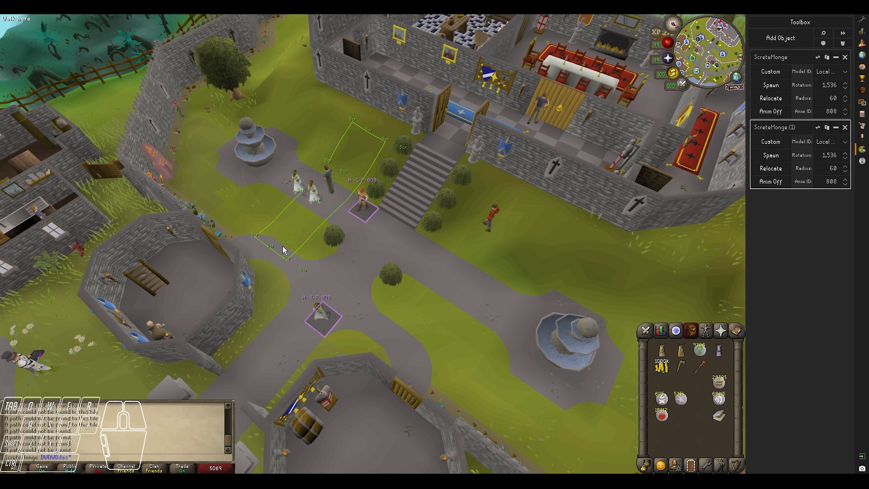
# Step: Relocate the duplicate to the edge of the second fountain so its path wraps around the fountain
pyautogui.moveTo(341, 247); pyautogui.dragTo(414, 120, button='middle')
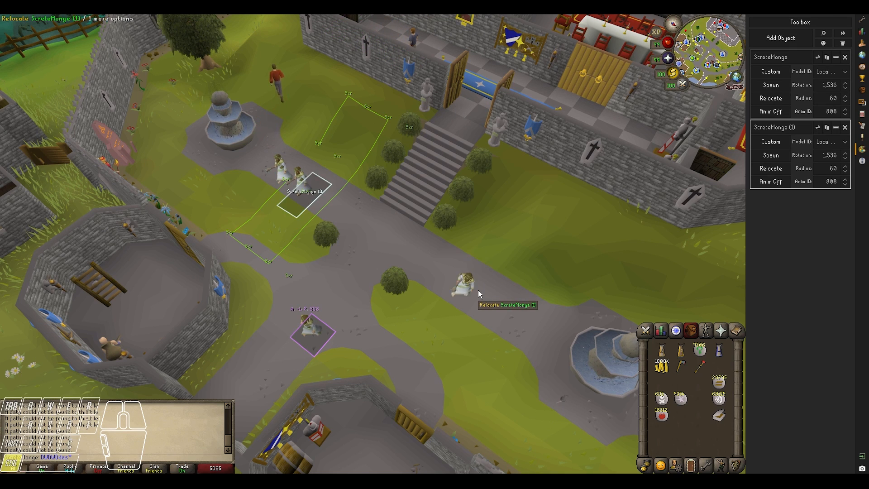
pyautogui.click(478, 292)
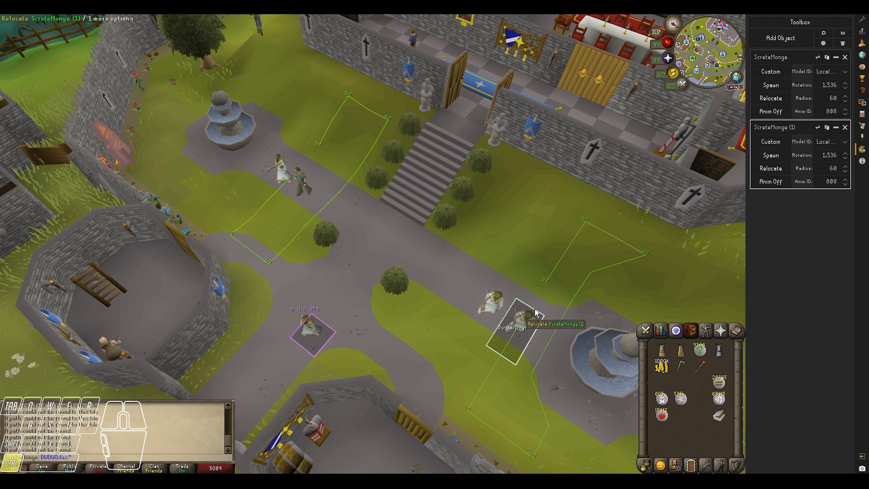
pyautogui.click(544, 339)
pyautogui.press('s')
pyautogui.press('d')
pyautogui.moveTo(506, 370); pyautogui.dragTo(485, 372, button='middle')
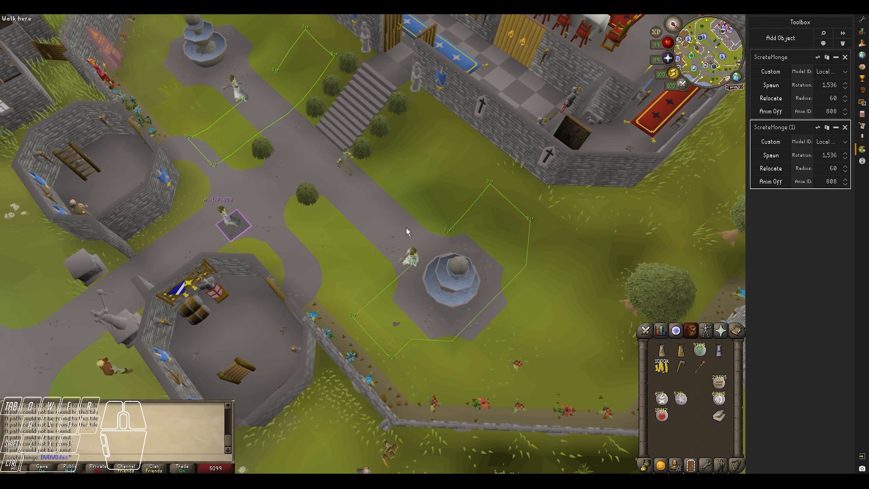
# Step: Duplicate the object three more times: on the walkway before the second fountain, on the grass beyond it, and near the stairs
pyautogui.hotkey('ctrl', 'd')
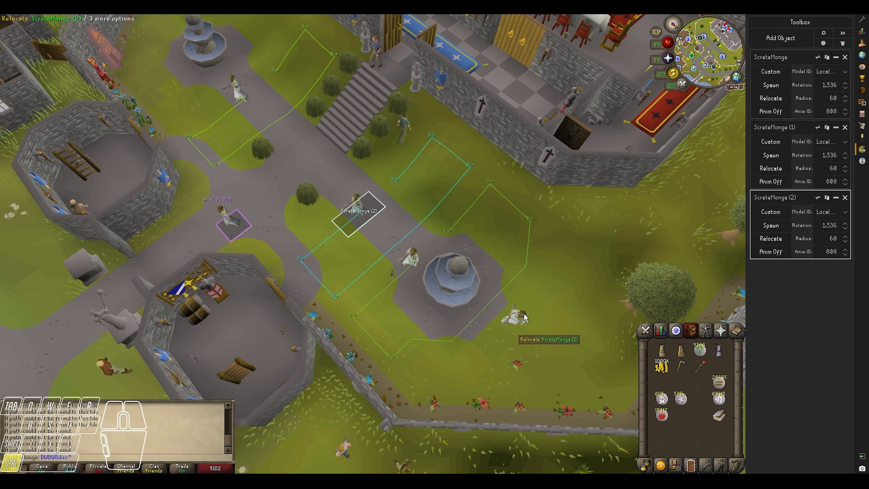
pyautogui.hotkey('ctrl', 'd')
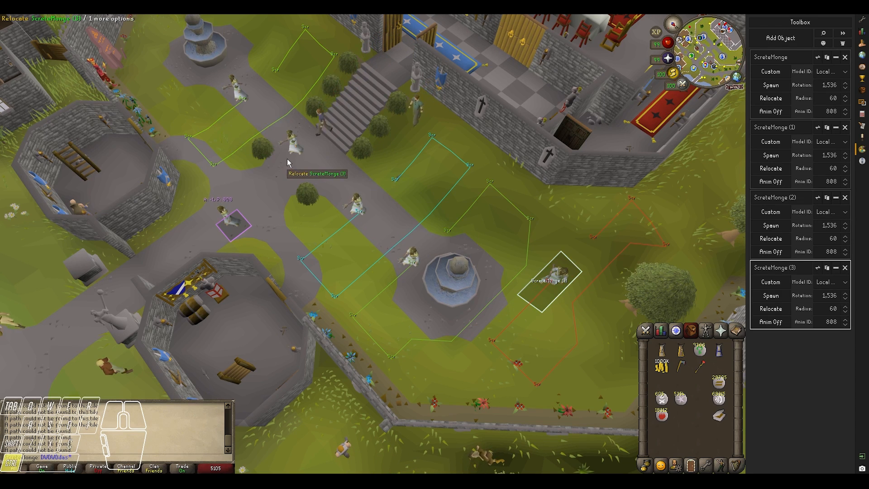
pyautogui.hotkey('ctrl', 'd')
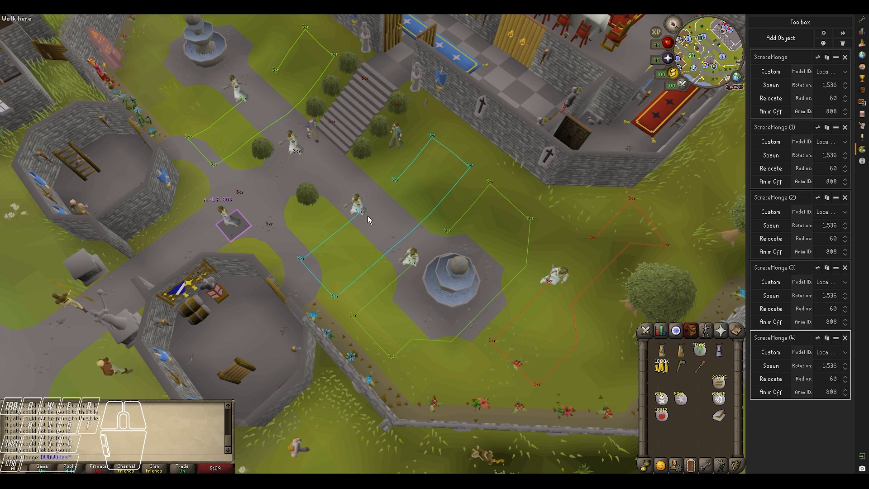
# Step: Try the newest duplicate beside the first fountain and on the walkway between the two round towers
pyautogui.scroll(4, 371, 216)
pyautogui.moveTo(381, 204); pyautogui.dragTo(337, 172, button='middle')
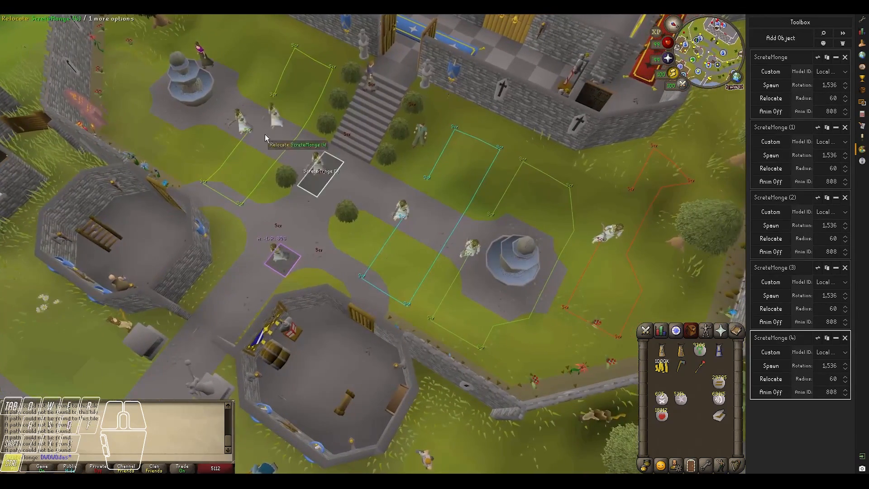
pyautogui.click(218, 117)
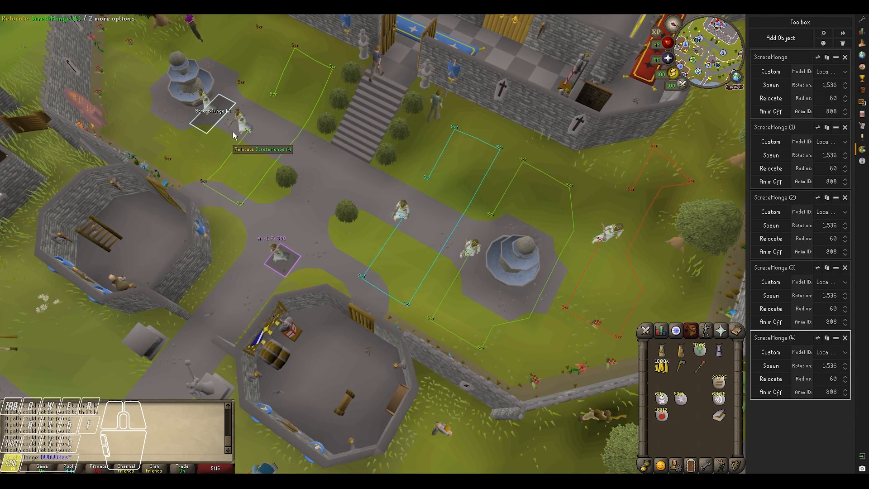
pyautogui.click(257, 264)
pyautogui.click(216, 292)
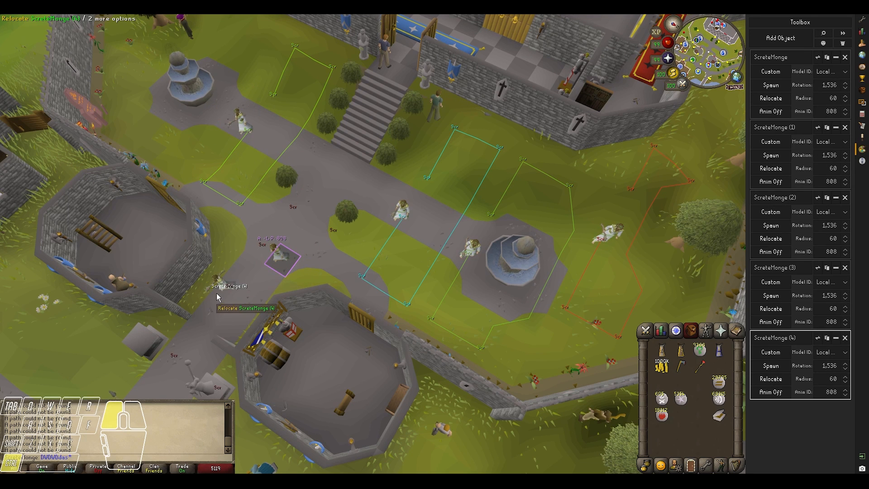
pyautogui.moveTo(247, 291); pyautogui.dragTo(328, 246, button='middle')
# Step: Relocate the newest duplicate from the courtyard crossing to the top of the castle stairs so its path runs along the steps
pyautogui.keyDown('ctrl'); pyautogui.click(322, 233); pyautogui.keyUp('ctrl')
pyautogui.keyDown('ctrl'); pyautogui.click(293, 224); pyautogui.keyUp('ctrl')
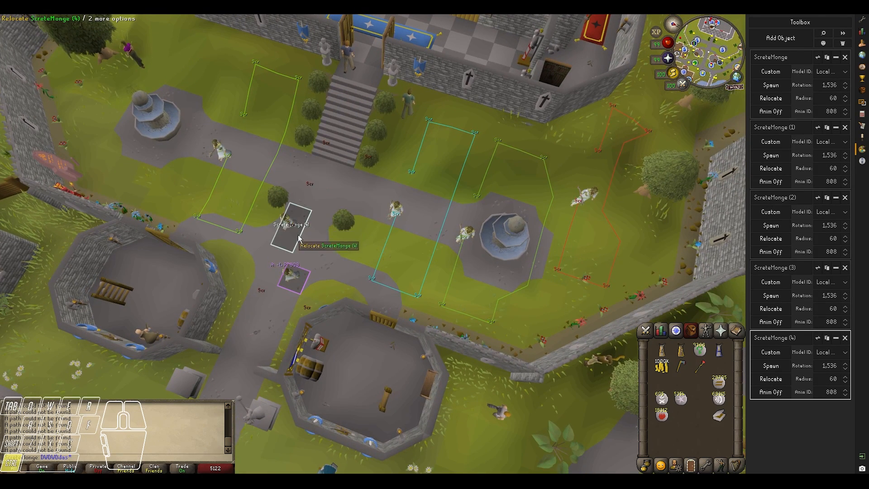
pyautogui.keyDown('ctrl'); pyautogui.click(338, 133); pyautogui.keyUp('ctrl')
pyautogui.keyDown('ctrl'); pyautogui.click(352, 101); pyautogui.keyUp('ctrl')
pyautogui.moveTo(351, 100); pyautogui.dragTo(454, 128, button='middle')
pyautogui.press('w')
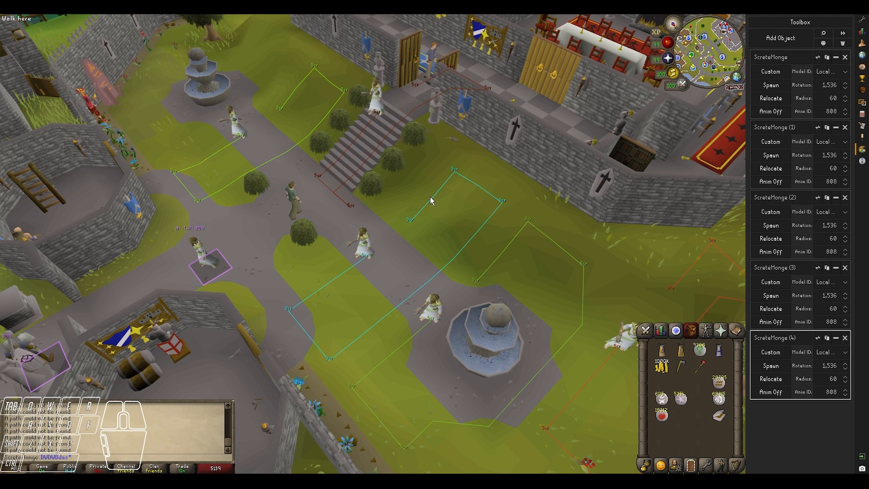
# Step: Play all the object programs with the Creator's Kit settings open and toggle the overlays off
pyautogui.click(861, 21)
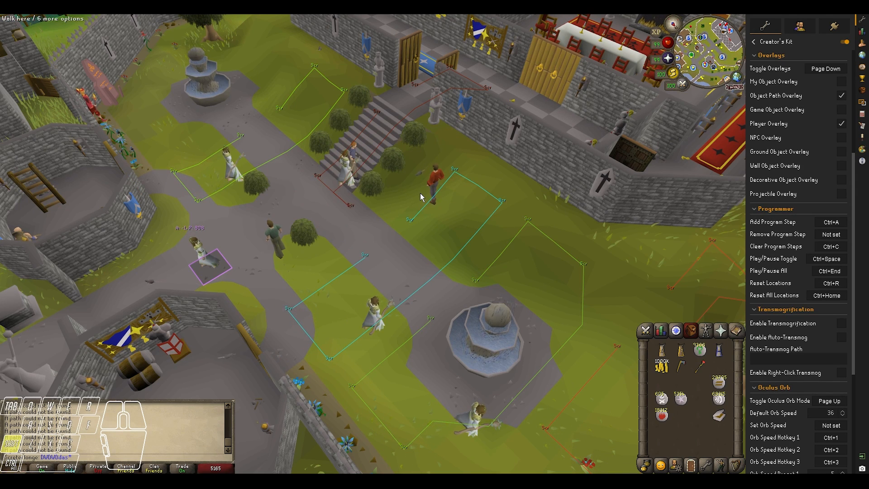
pyautogui.hotkey('shift', 's', 'd')
pyautogui.hotkey('shift', 's', 'd')
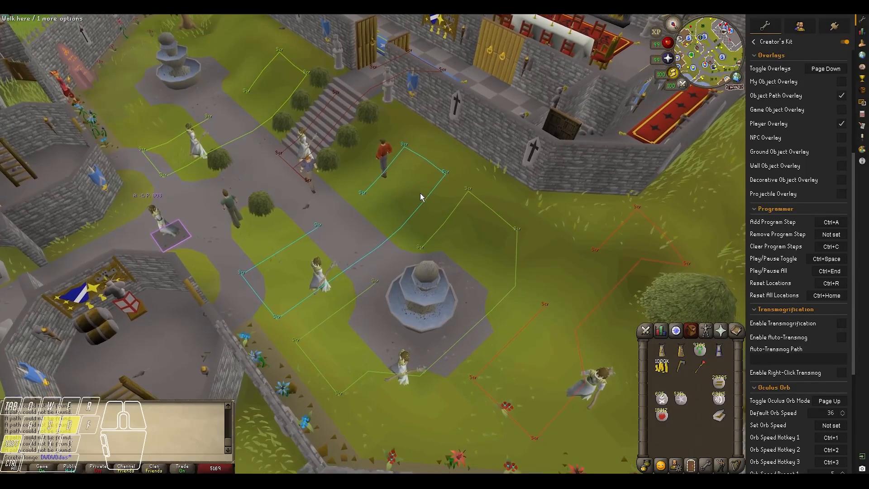
pyautogui.press('pagedown')
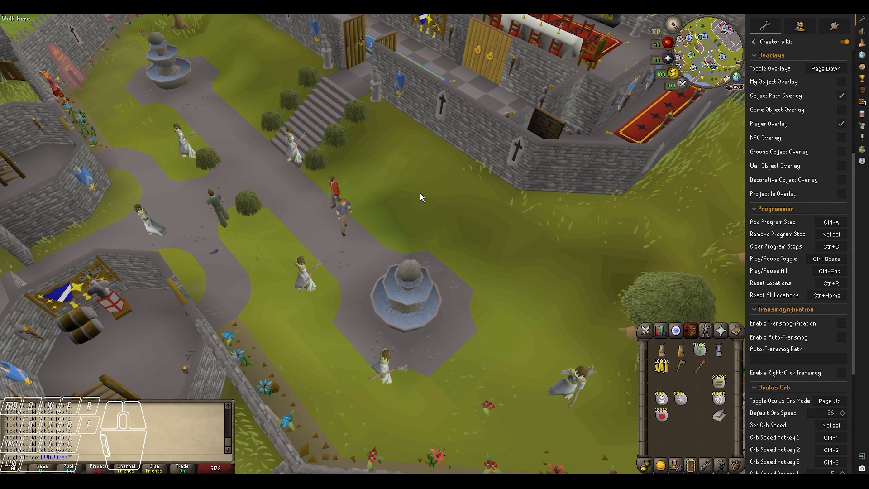
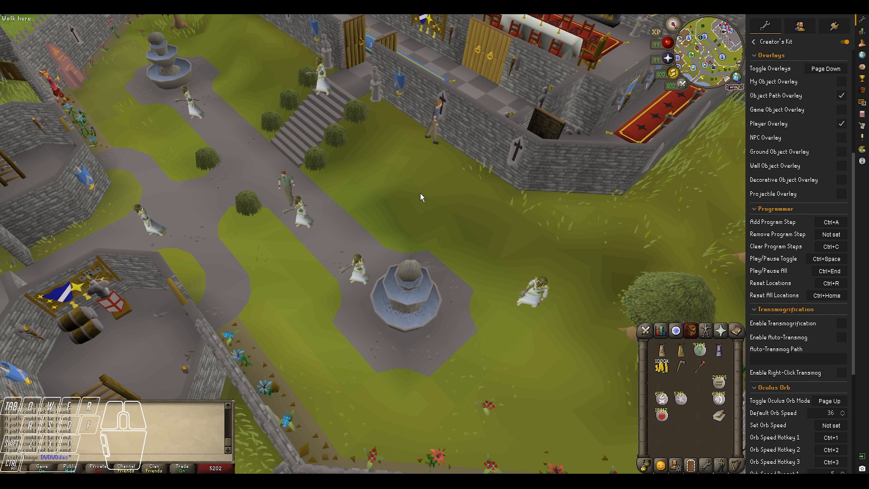
# Step: Look over the placed character objects around the courtyard, checking the object list and the Creator's Kit hotkey settings
pyautogui.click(862, 149)
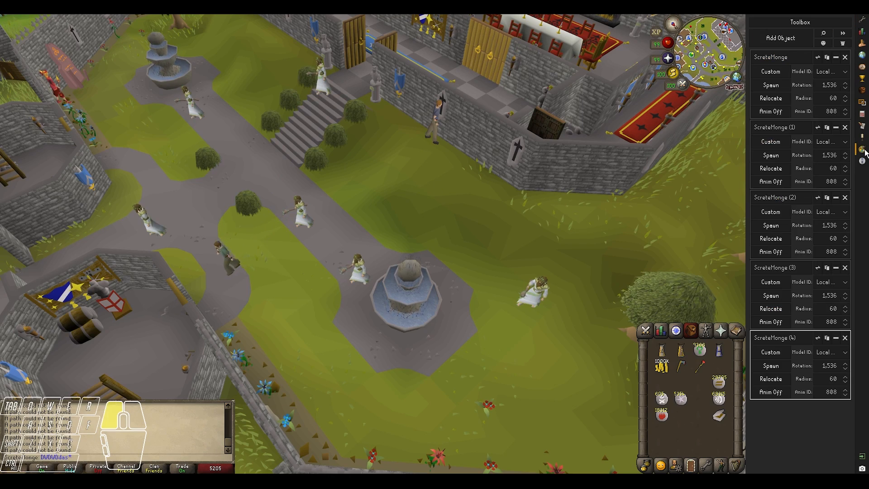
pyautogui.press('w')
pyautogui.press('ctrl')
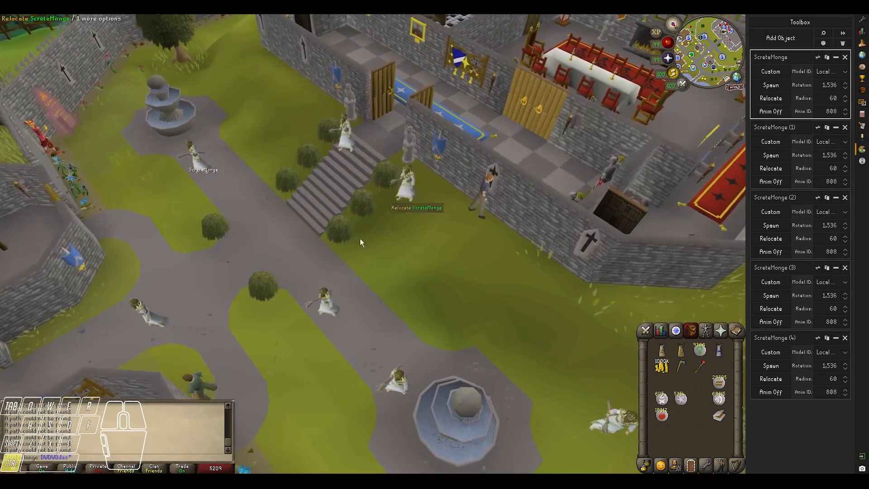
pyautogui.press('a')
pyautogui.press('w')
pyautogui.press('ctrl')
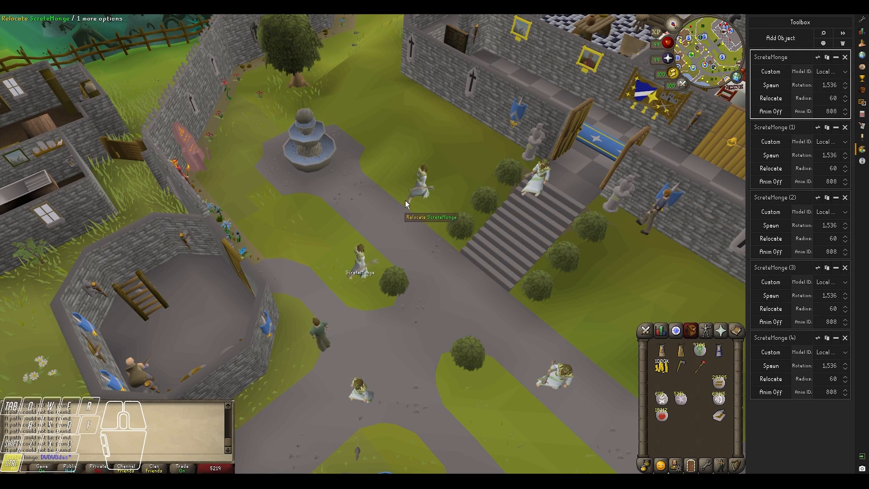
pyautogui.press('d')
pyautogui.press('s')
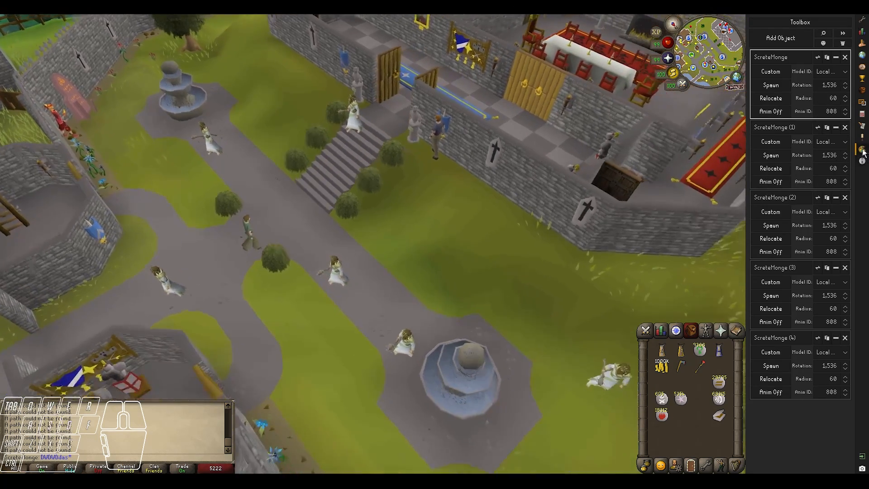
pyautogui.click(861, 22)
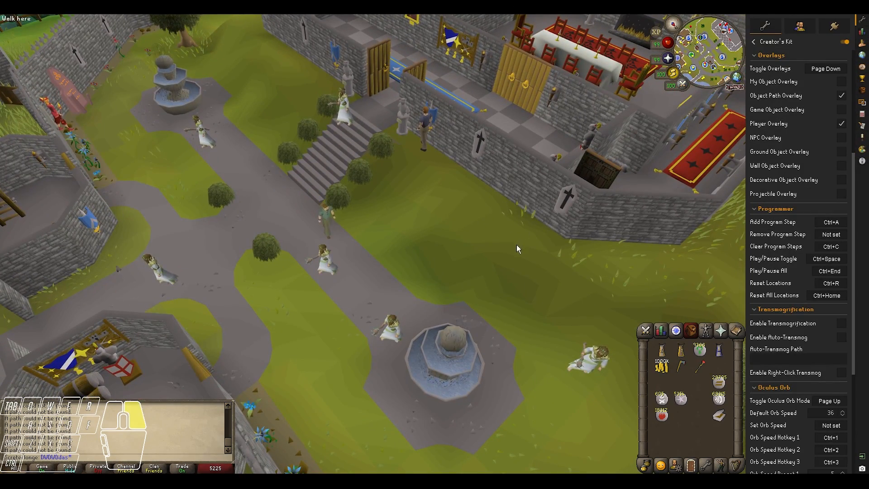
pyautogui.press('a')
pyautogui.press('s')
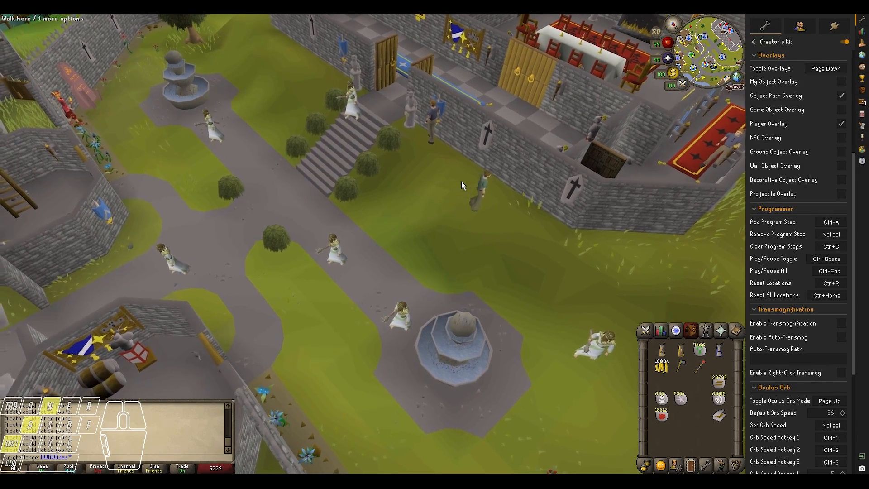
pyautogui.press('w')
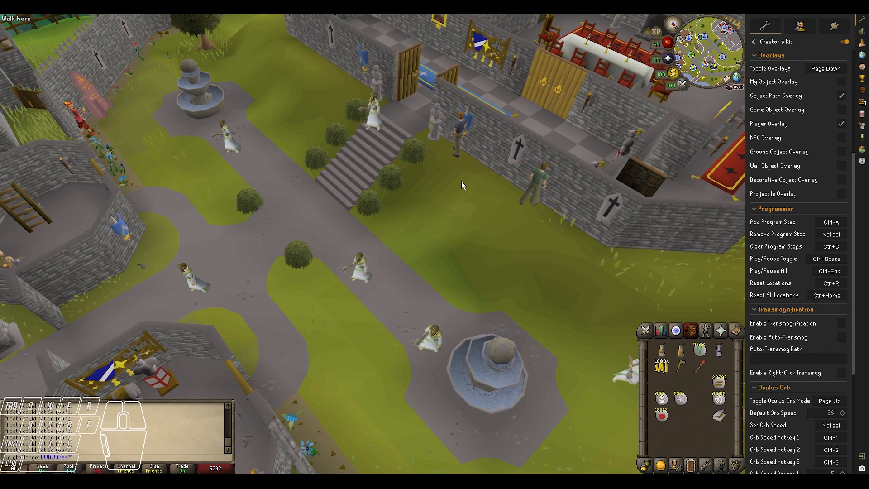
pyautogui.press('ctrl')
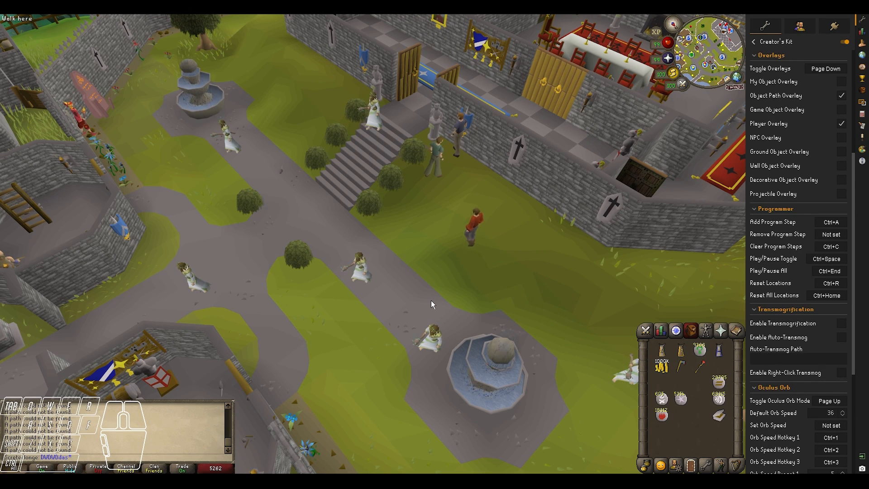
# Step: Review the Programmer entries of all side panel objects in the Creator's Kit Toolbox, with the window enlarged to fit them
pyautogui.moveTo(411, 481)
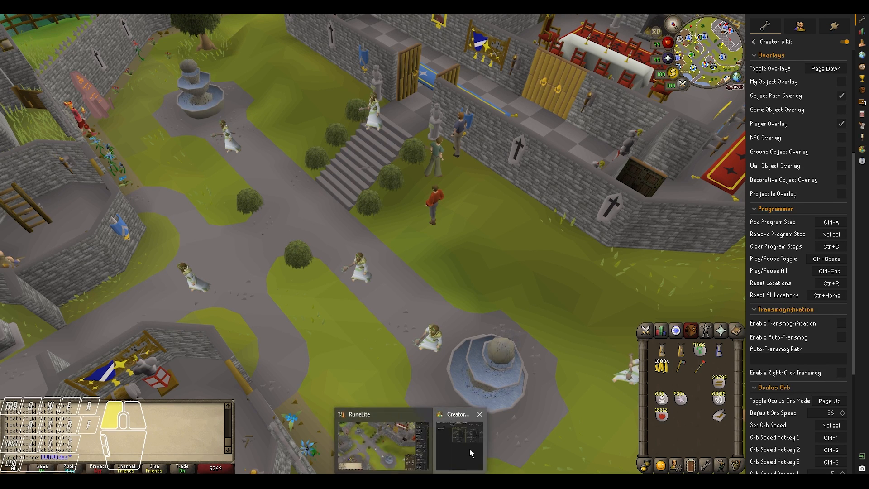
pyautogui.click(469, 449)
pyautogui.moveTo(636, 65); pyautogui.dragTo(320, 67)
pyautogui.moveTo(519, 111); pyautogui.dragTo(791, 101)
pyautogui.moveTo(676, 68); pyautogui.dragTo(526, 56)
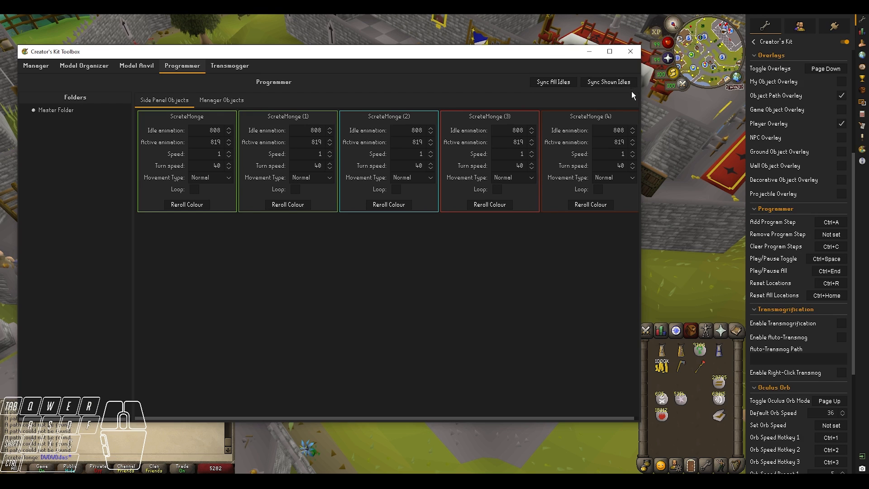
pyautogui.moveTo(641, 96); pyautogui.dragTo(678, 96)
pyautogui.moveTo(569, 57); pyautogui.dragTo(629, 71)
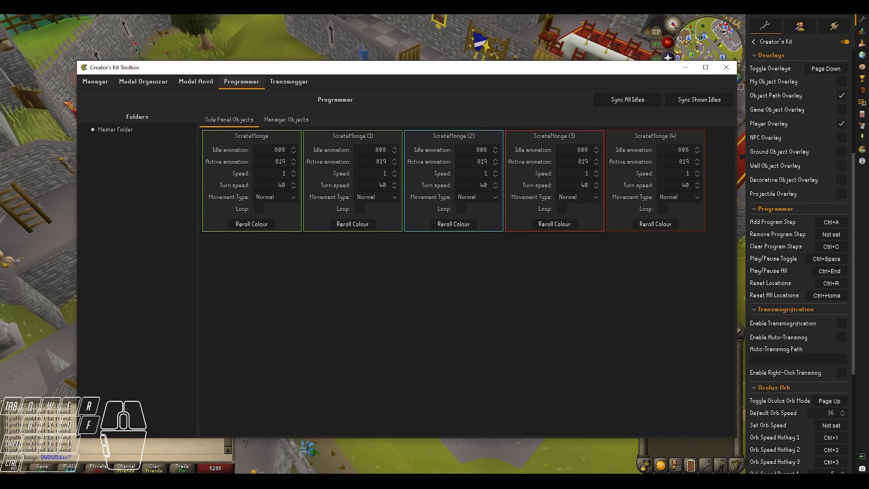
pyautogui.click(686, 66)
# Step: Set the original character object's animation ID to 866 and relocate it to the walkway at the foot of the castle stairs
pyautogui.click(862, 150)
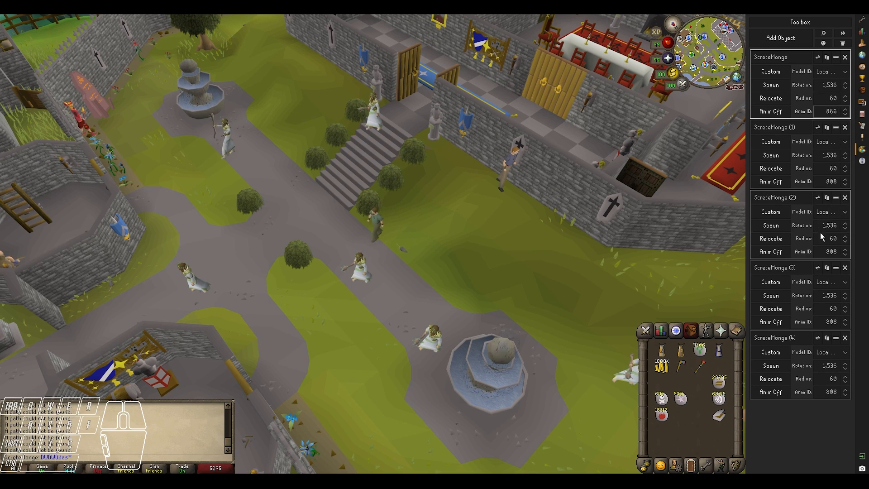
pyautogui.press('ctrl')
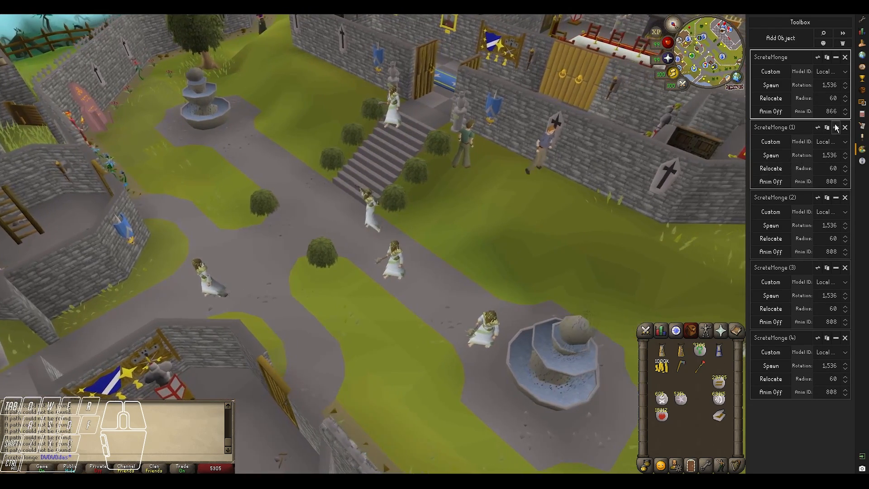
# Step: Delete the four numbered duplicates, keeping only the original character object
pyautogui.click(844, 127)
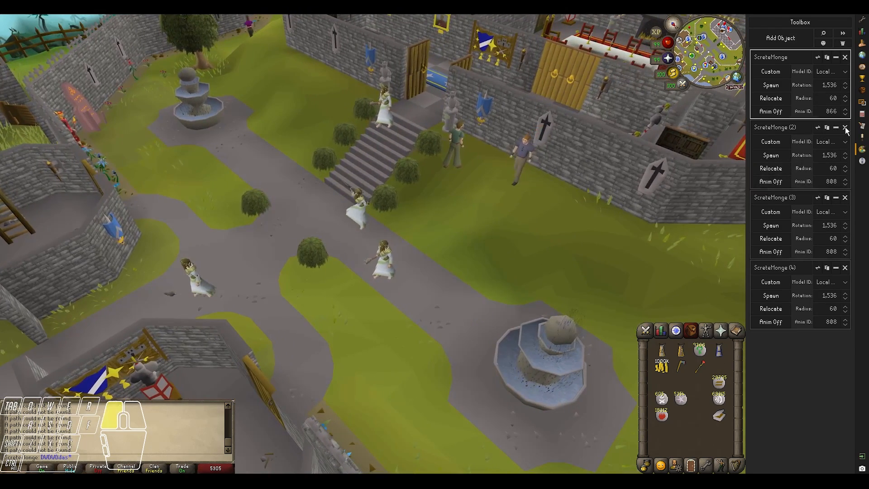
pyautogui.click(844, 128)
pyautogui.click(845, 128)
pyautogui.click(844, 128)
# Step: Duplicate the dancing character object five times, lining the copies up diagonally along the walkway at the foot of the stairs
pyautogui.keyDown('ctrl'); pyautogui.click(387, 247); pyautogui.keyUp('ctrl')
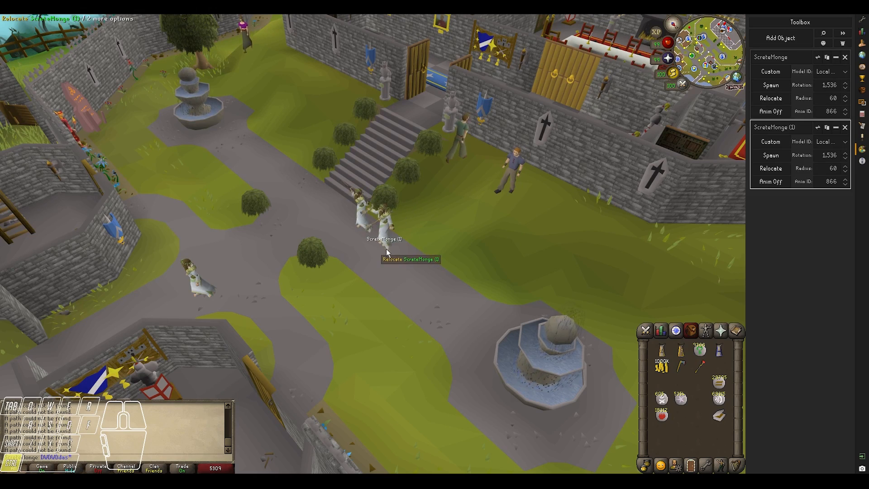
pyautogui.keyDown('ctrl'); pyautogui.click(412, 265); pyautogui.keyUp('ctrl')
pyautogui.keyDown('ctrl'); pyautogui.click(430, 283); pyautogui.keyUp('ctrl')
pyautogui.keyDown('ctrl'); pyautogui.click(340, 212); pyautogui.keyUp('ctrl')
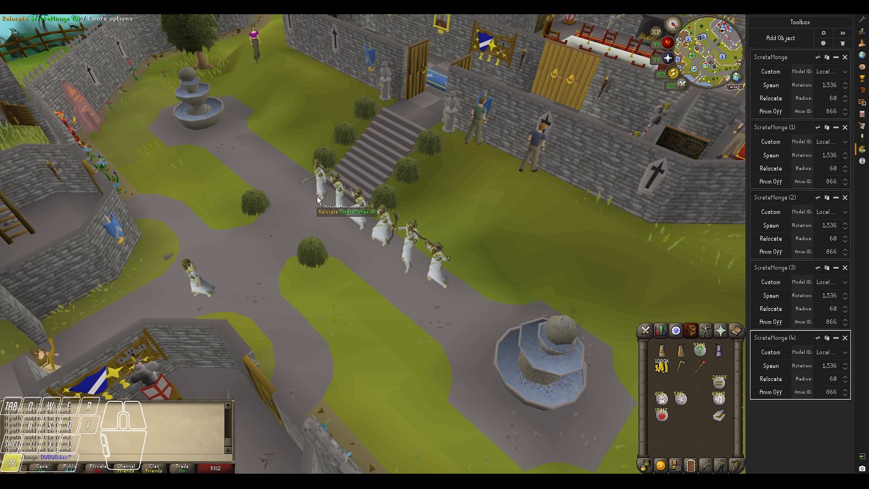
pyautogui.keyDown('ctrl'); pyautogui.click(316, 197); pyautogui.keyUp('ctrl')
# Step: Sync all idle animations from the Programmer, with its window shrunk and moved aside so the row of characters stays in view
pyautogui.moveTo(414, 307); pyautogui.dragTo(436, 268, button='middle')
pyautogui.scroll(8, 436, 268)
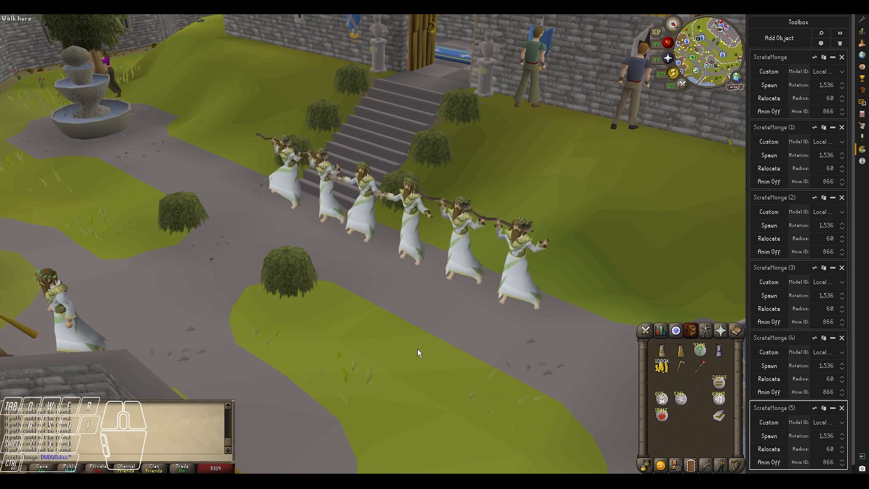
pyautogui.moveTo(411, 482)
pyautogui.click(460, 441)
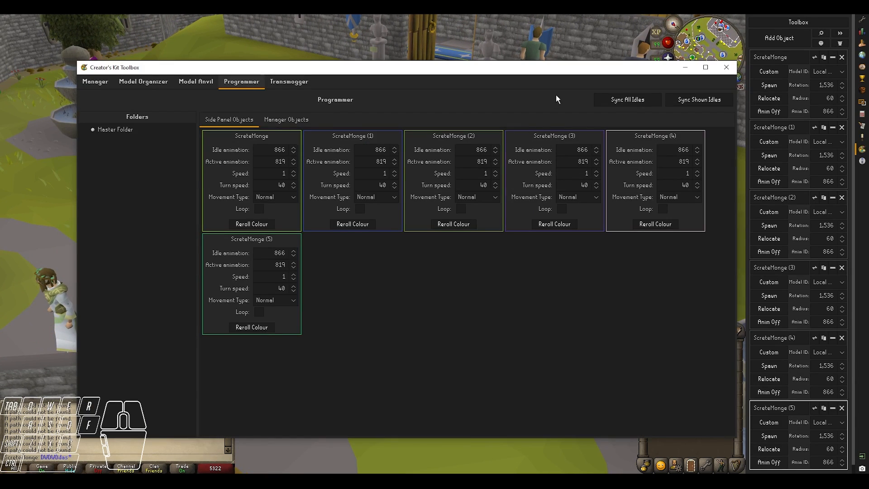
pyautogui.moveTo(535, 63); pyautogui.dragTo(551, 106)
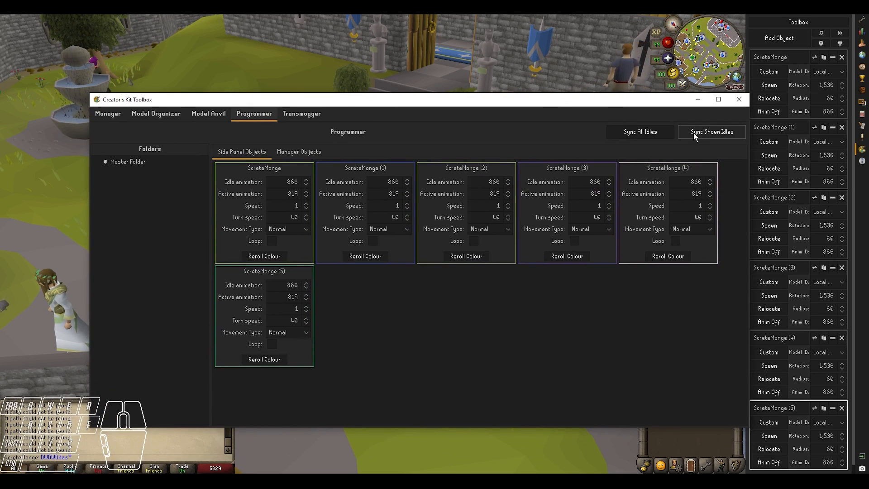
pyautogui.moveTo(86, 185); pyautogui.dragTo(455, 169)
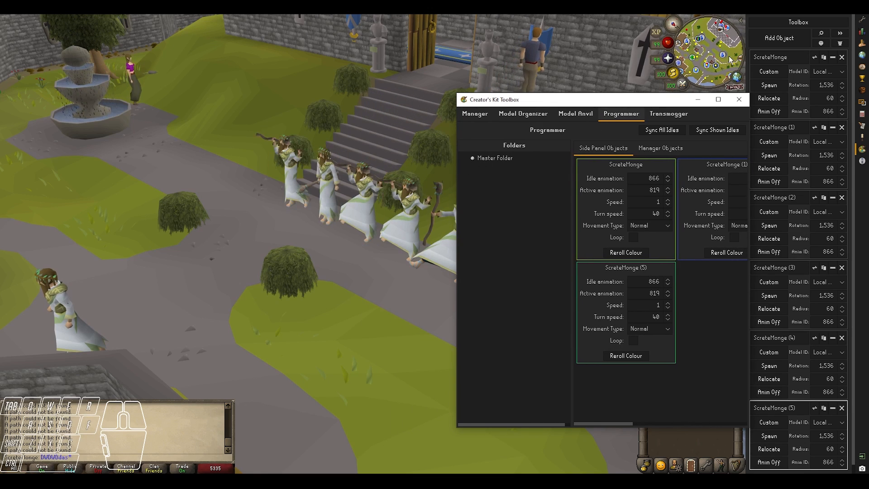
pyautogui.moveTo(578, 100); pyautogui.dragTo(690, 31)
pyautogui.click(753, 62)
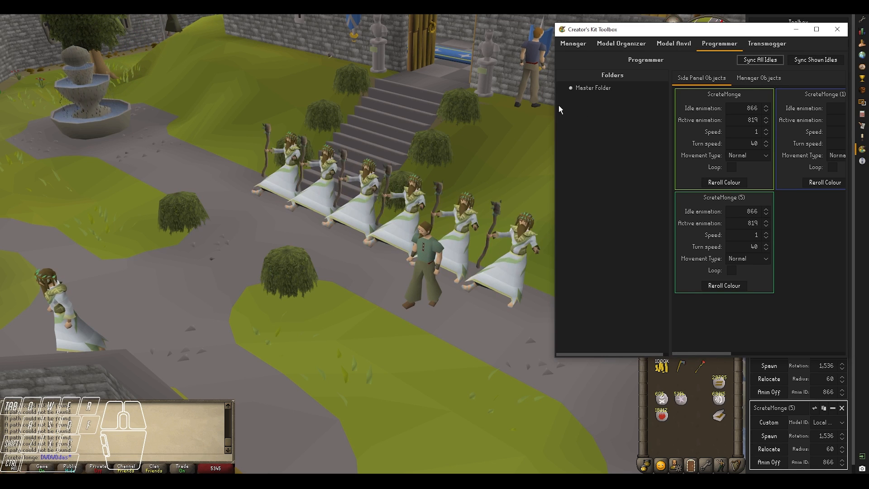
pyautogui.moveTo(555, 105); pyautogui.dragTo(168, 105)
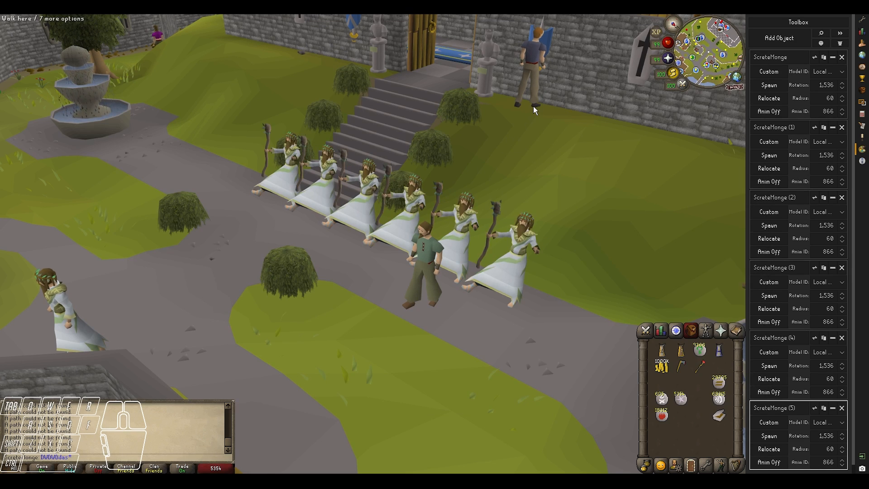
# Step: Store and add the Man NPC standing by the castle wall as a new object
pyautogui.moveTo(533, 106); pyautogui.dragTo(526, 164, button='middle')
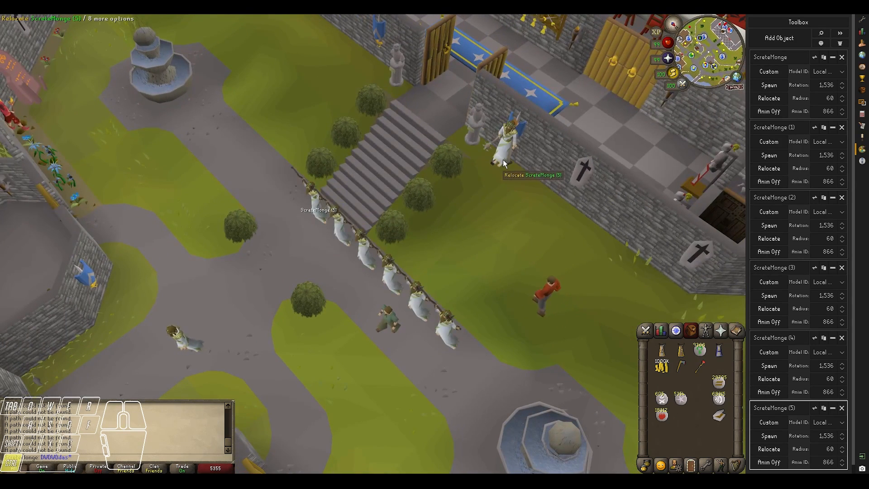
pyautogui.rightClick(503, 163)
pyautogui.click(498, 175)
pyautogui.rightClick(505, 165)
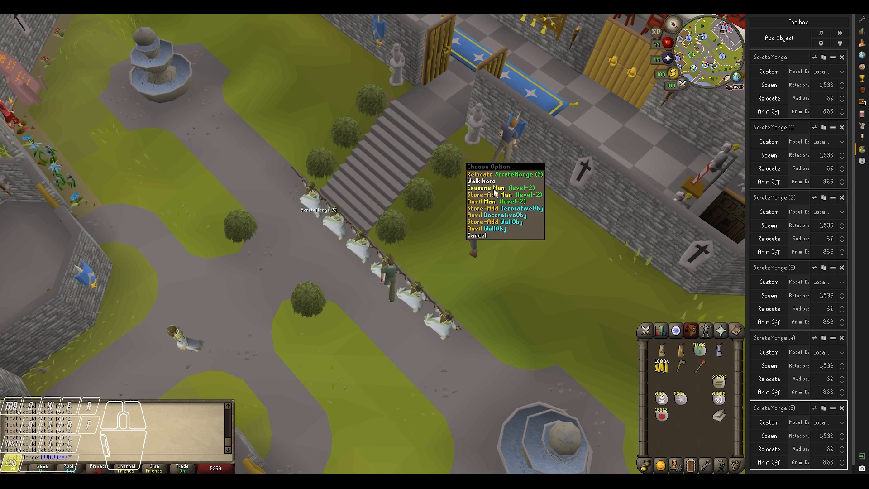
pyautogui.click(493, 194)
# Step: Transfer the Man object from the side panel to the Manager's Master Folder
pyautogui.scroll(-3, 797, 299)
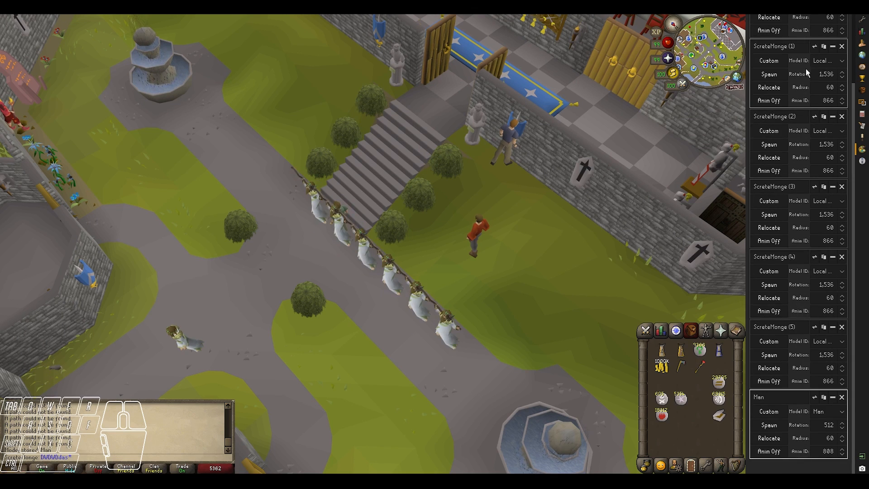
pyautogui.scroll(3, 806, 75)
pyautogui.click(798, 26)
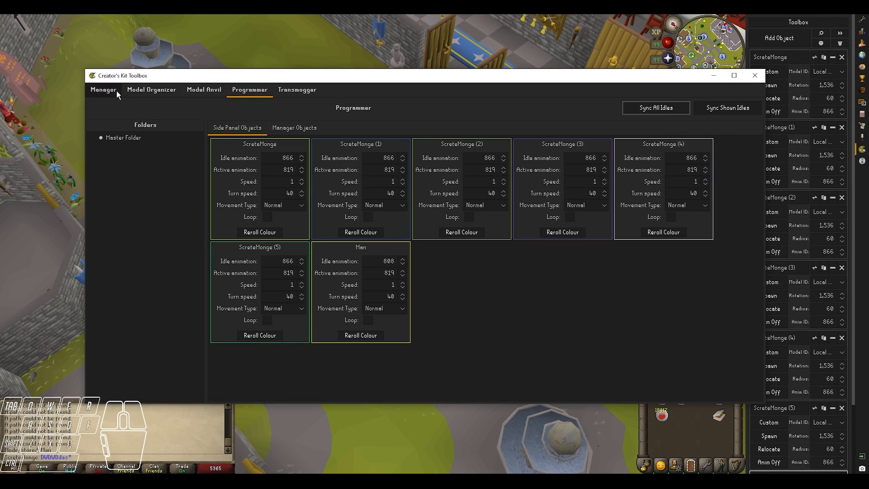
pyautogui.click(104, 89)
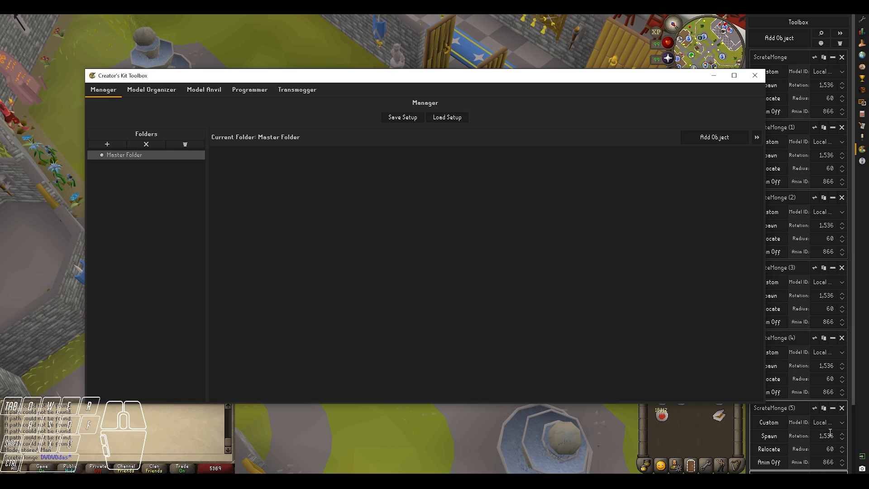
pyautogui.scroll(-3, 803, 428)
pyautogui.click(814, 398)
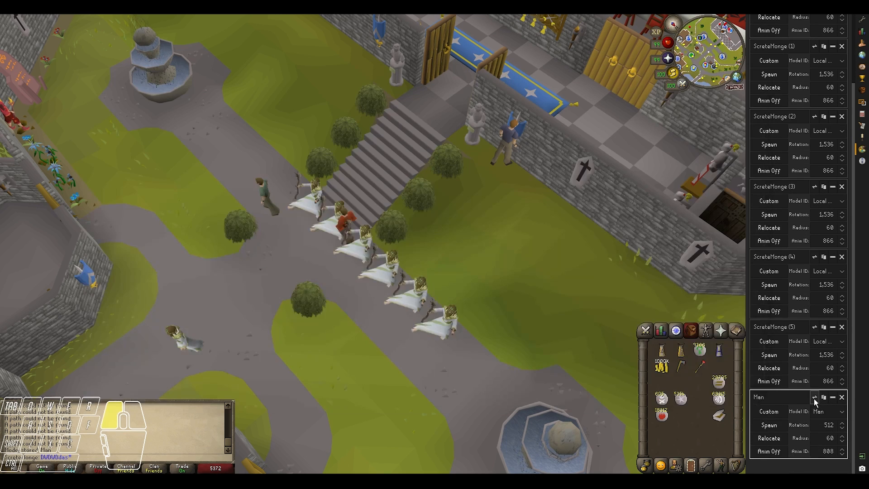
pyautogui.click(412, 481)
pyautogui.click(425, 444)
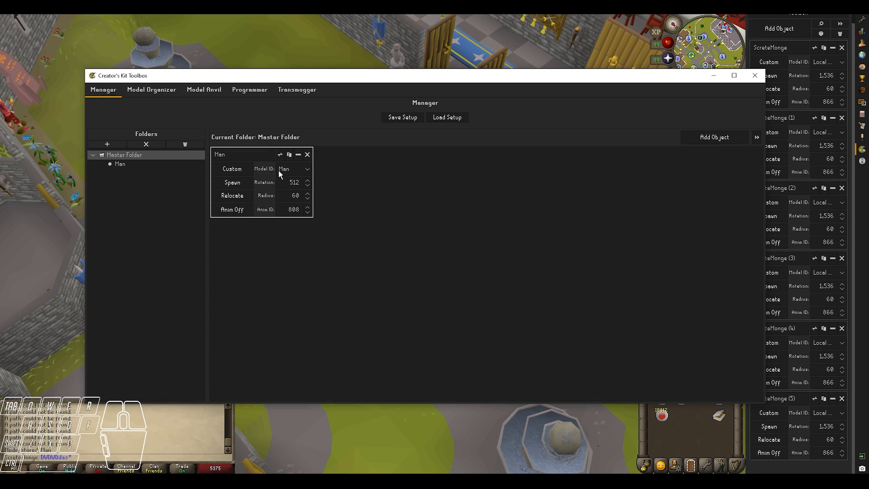
# Step: Duplicate the Man object four times in the Master Folder
pyautogui.click(289, 155)
pyautogui.click(289, 154)
pyautogui.click(290, 154)
pyautogui.click(290, 154)
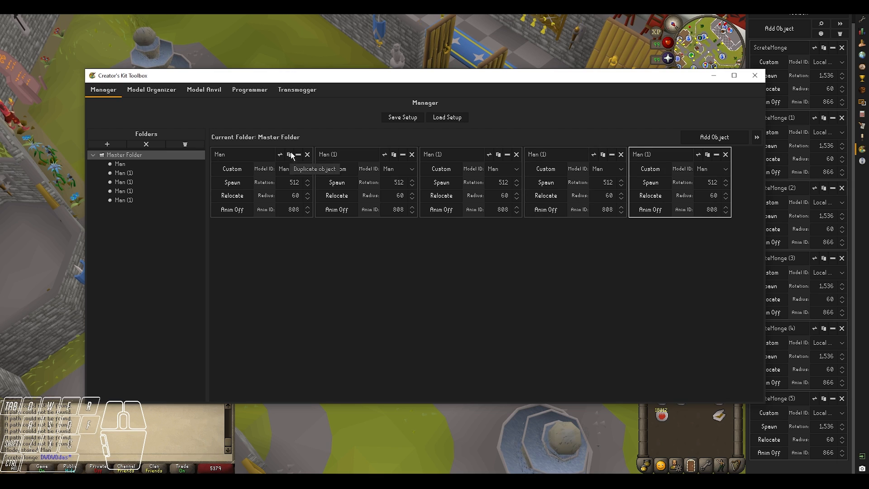
# Step: Place the five Man objects as a group on the courtyard path beside the row of robed characters
pyautogui.click(270, 176)
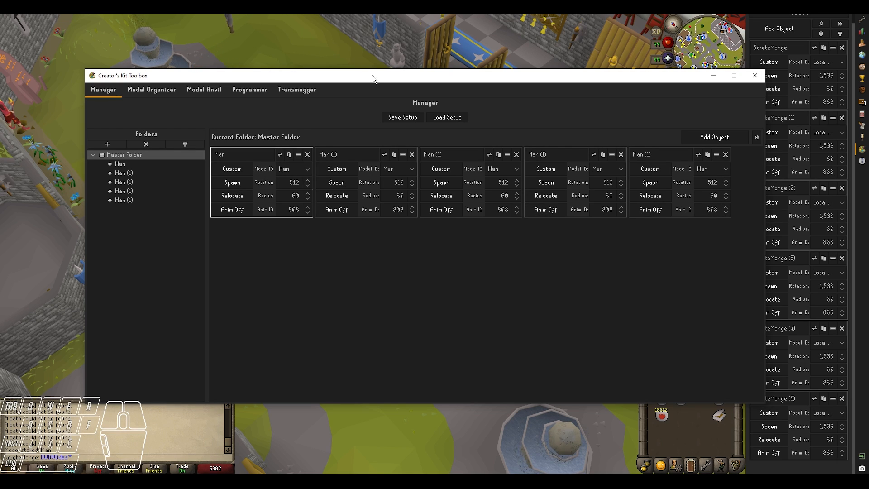
pyautogui.moveTo(372, 75); pyautogui.dragTo(0, 97)
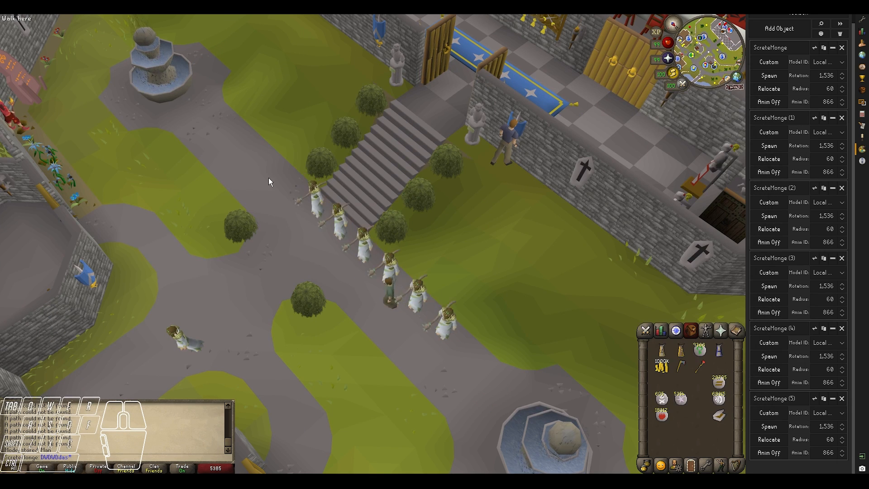
pyautogui.keyDown('ctrl'); pyautogui.click(263, 161); pyautogui.keyUp('ctrl')
pyautogui.keyDown('ctrl'); pyautogui.click(247, 178); pyautogui.keyUp('ctrl')
pyautogui.keyDown('ctrl'); pyautogui.click(229, 179); pyautogui.keyUp('ctrl')
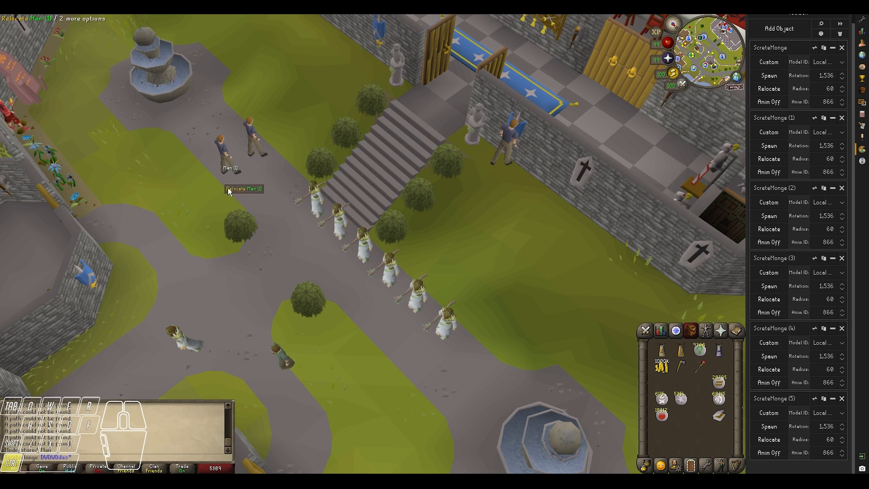
pyautogui.keyDown('ctrl'); pyautogui.click(258, 212); pyautogui.keyUp('ctrl')
pyautogui.keyDown('ctrl'); pyautogui.click(274, 173); pyautogui.keyUp('ctrl')
pyautogui.keyDown('ctrl'); pyautogui.click(256, 188); pyautogui.keyUp('ctrl')
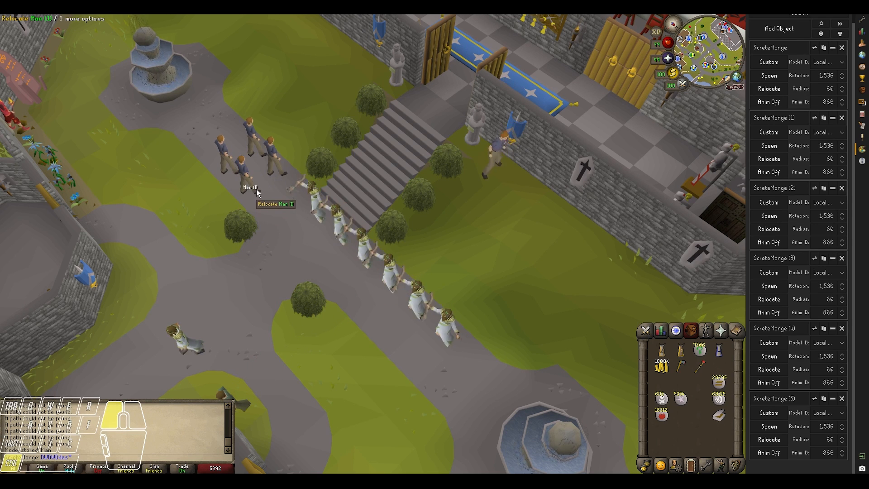
pyautogui.keyDown('ctrl'); pyautogui.click(281, 197); pyautogui.keyUp('ctrl')
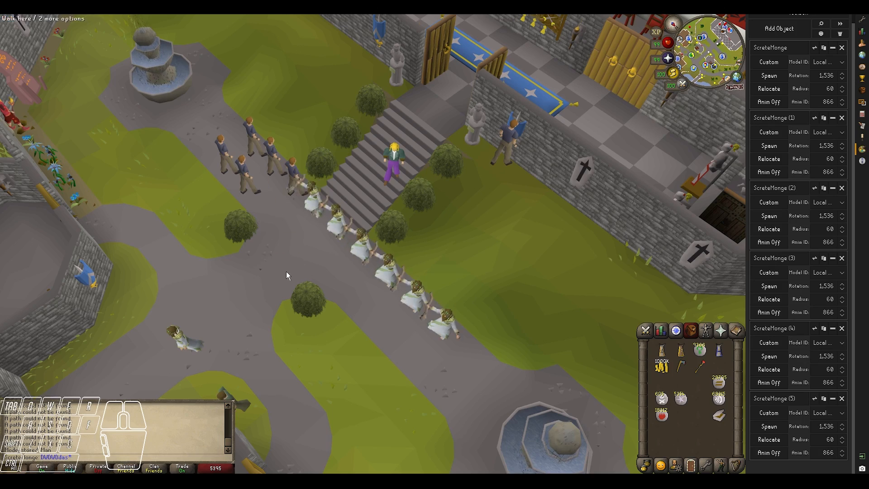
# Step: Set the animation ID of all five Man objects in the Manager to 866
pyautogui.press('a')
pyautogui.moveTo(286, 271); pyautogui.dragTo(236, 238, button='middle')
pyautogui.press('w')
pyautogui.press('s')
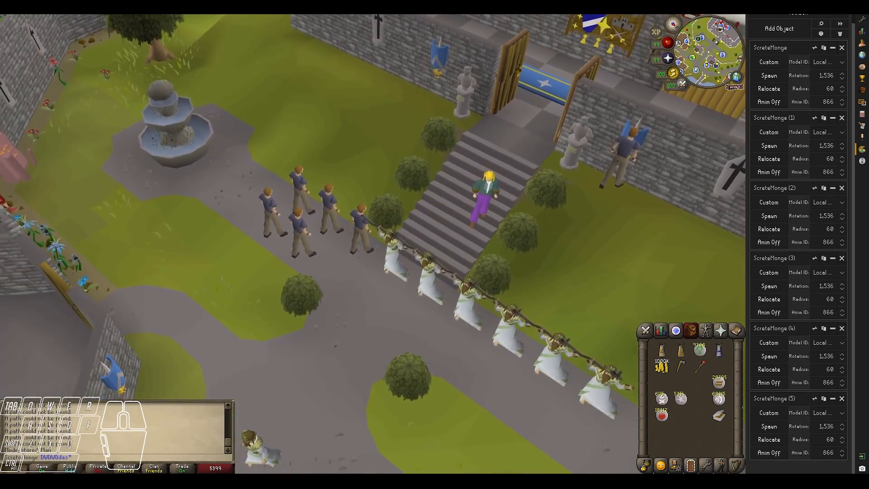
pyautogui.click(306, 128)
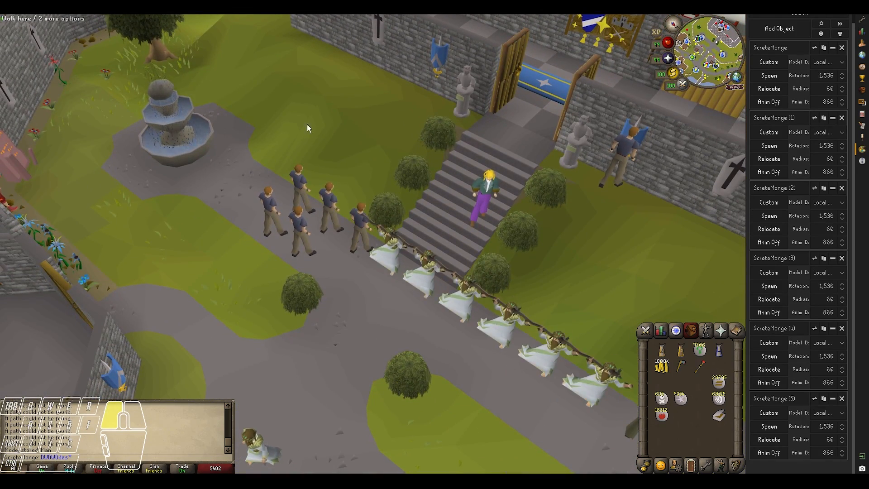
pyautogui.moveTo(0, 131); pyautogui.dragTo(617, 60)
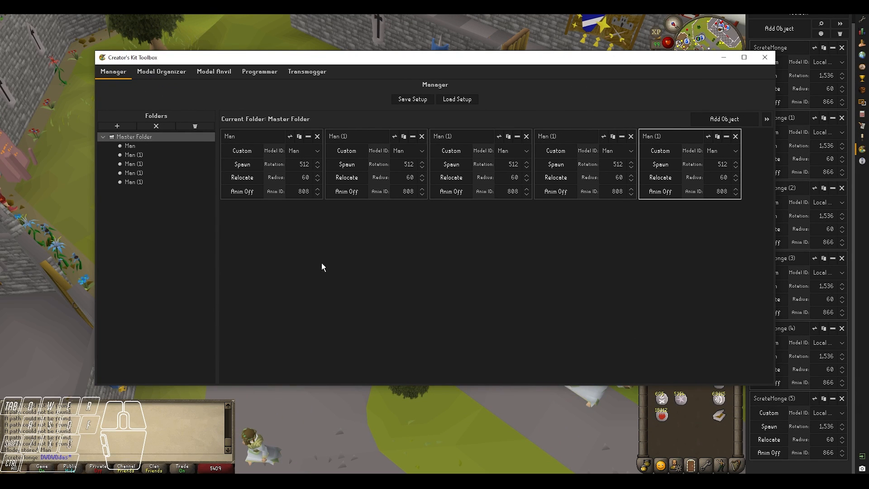
pyautogui.moveTo(440, 54); pyautogui.dragTo(443, 93)
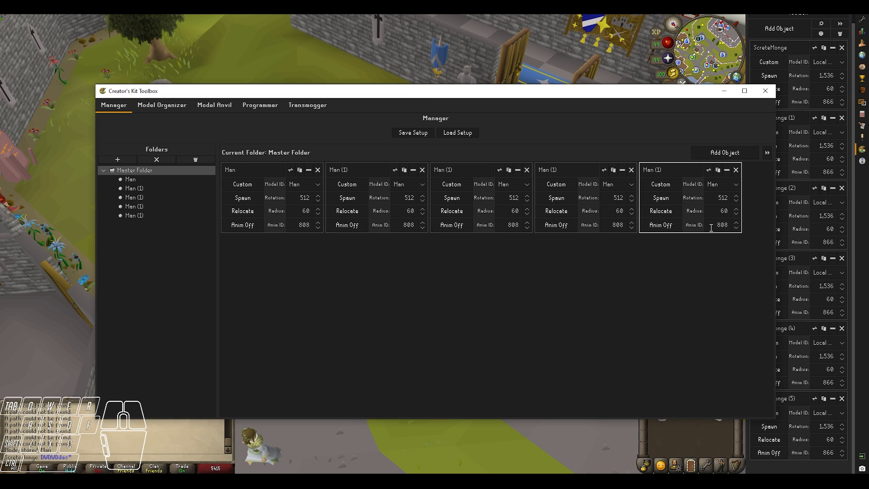
pyautogui.moveTo(711, 227); pyautogui.dragTo(739, 228)
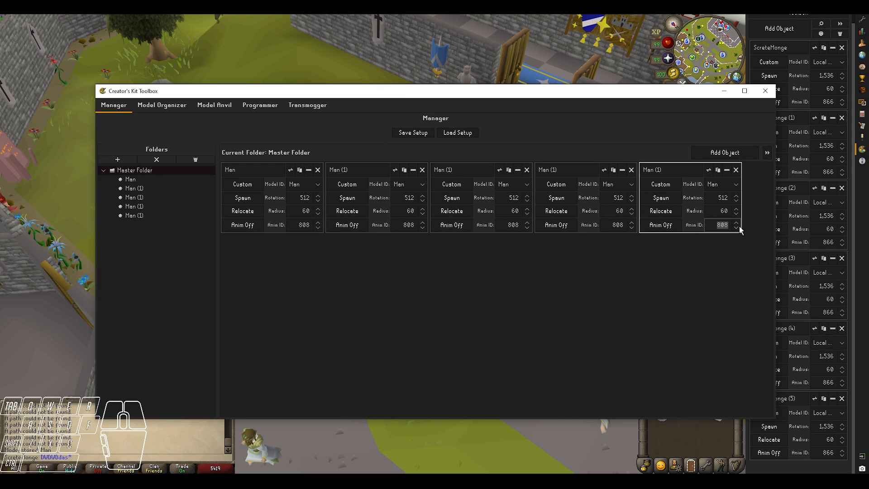
pyautogui.doubleClick(622, 229)
pyautogui.write('866')
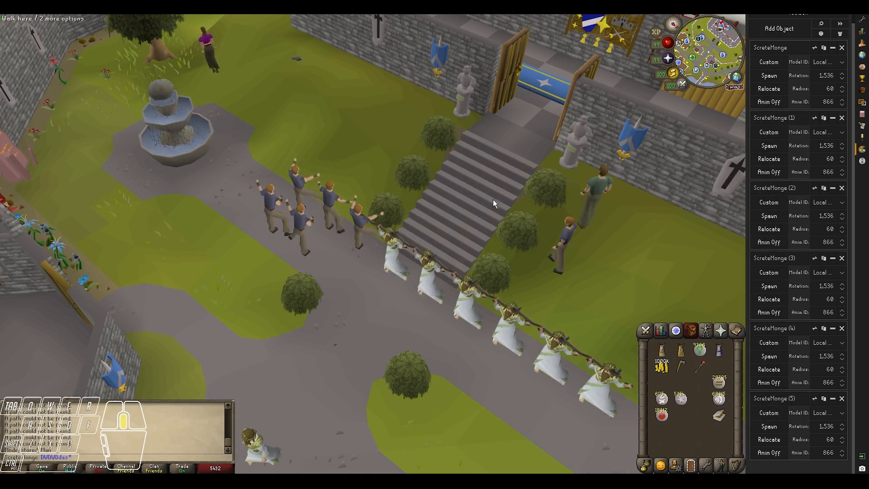
# Step: Sync only the shown Side Panel Objects' idle animations in the Programmer, keeping both character groups in view
pyautogui.keyDown('shift'); pyautogui.moveTo(493, 199); pyautogui.dragTo(281, 185, button='middle'); pyautogui.keyUp('shift')
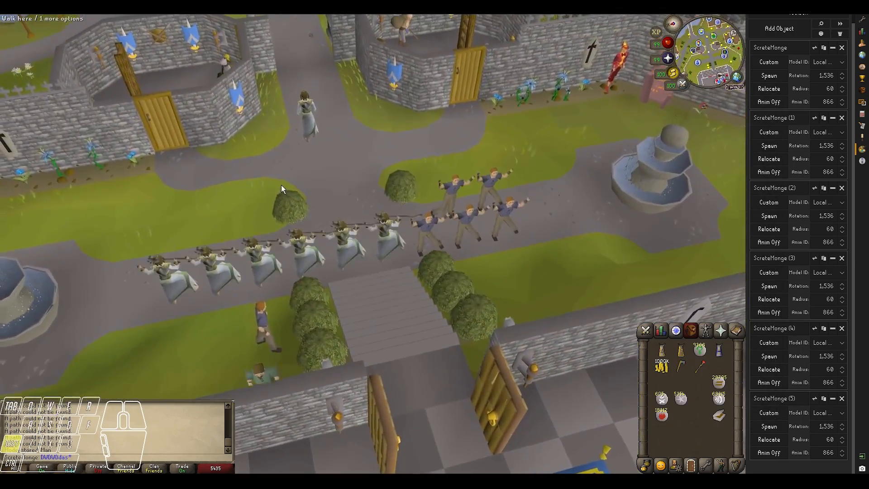
pyautogui.moveTo(430, 222); pyautogui.dragTo(509, 222, button='middle')
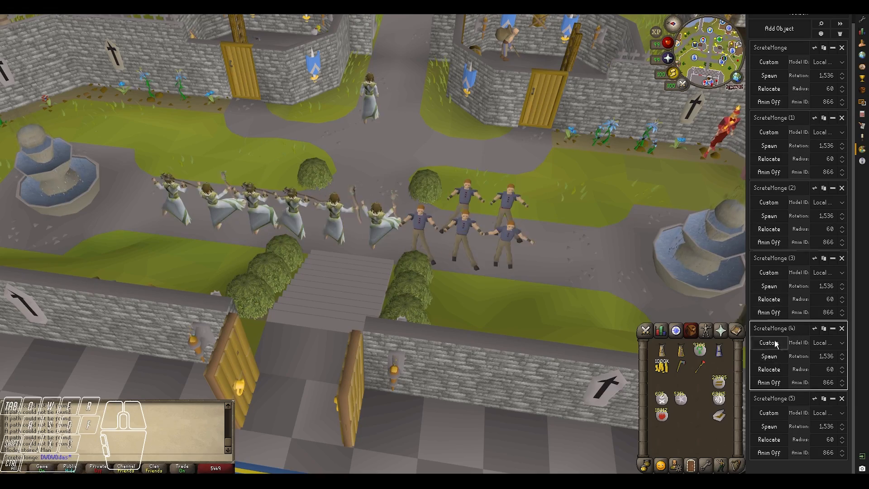
pyautogui.hotkey('shift', 'd')
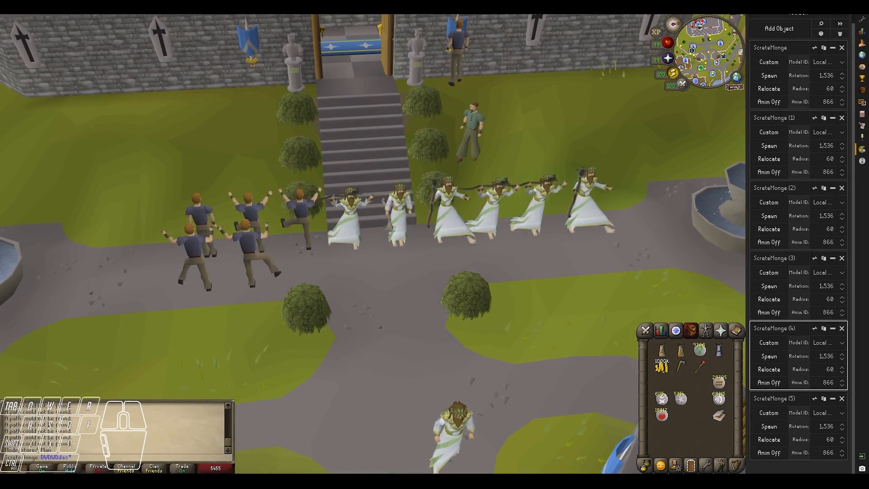
pyautogui.moveTo(0, 114); pyautogui.dragTo(228, 84)
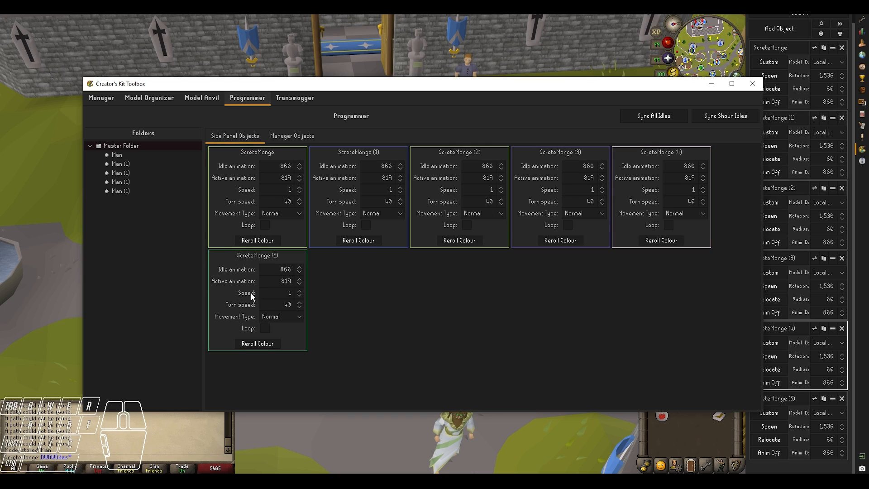
pyautogui.moveTo(246, 89); pyautogui.dragTo(261, 174)
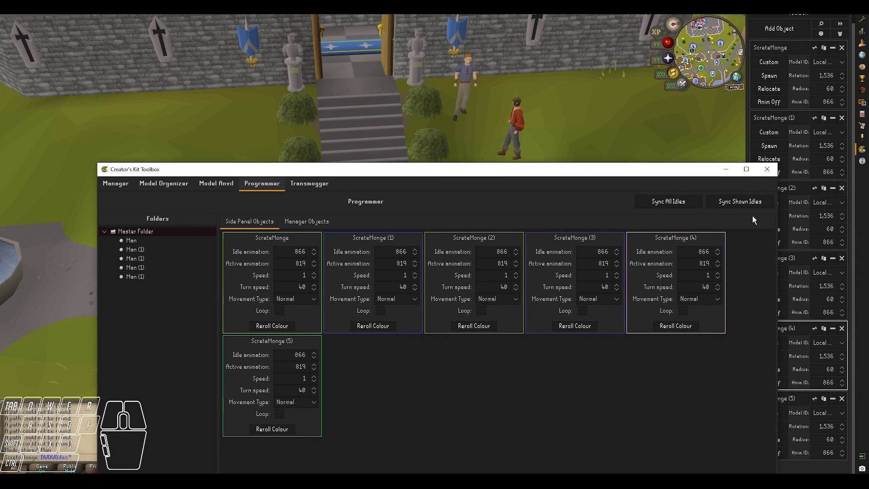
pyautogui.moveTo(618, 165); pyautogui.dragTo(618, 288)
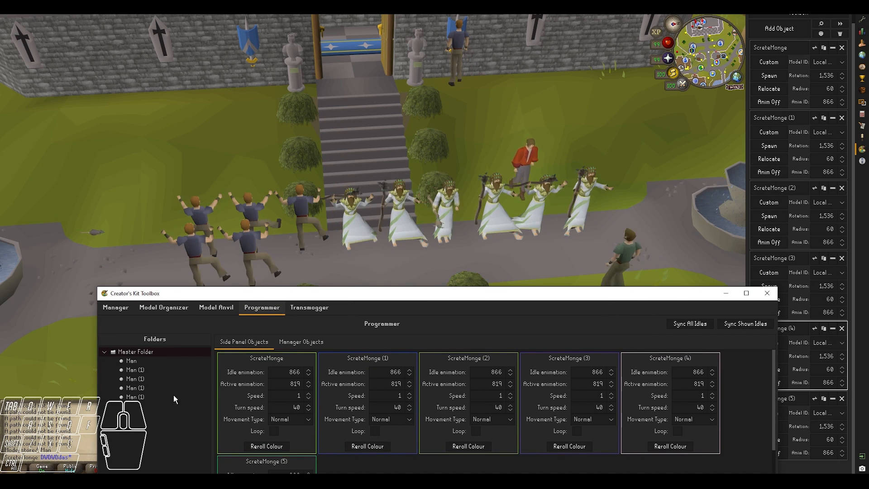
pyautogui.click(752, 325)
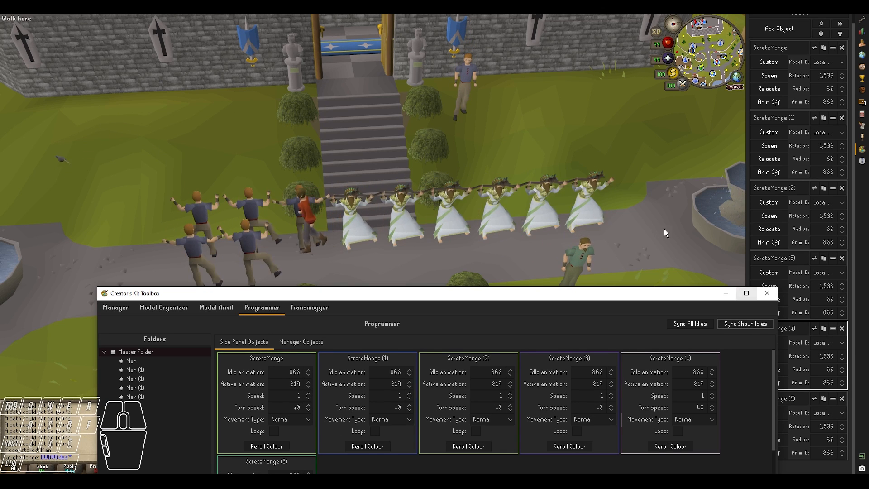
# Step: Show the Manager Objects in the Programmer and sync only their idle animations
pyautogui.click(314, 343)
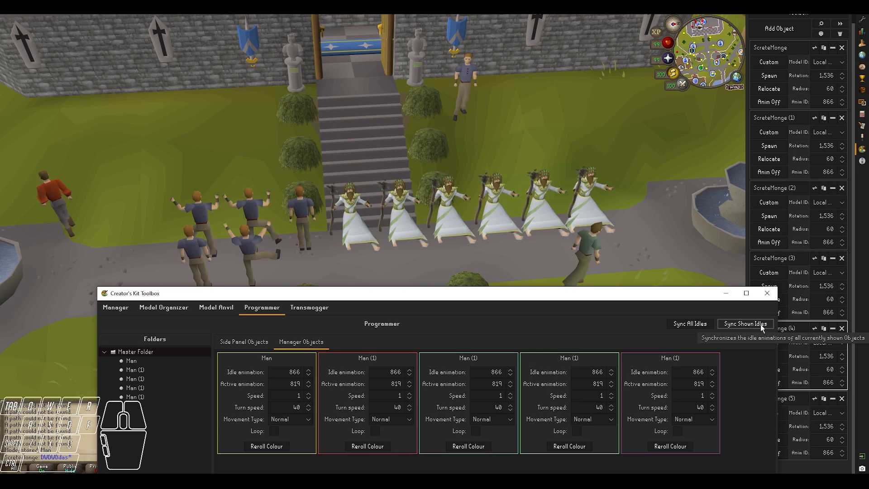
pyautogui.click(734, 325)
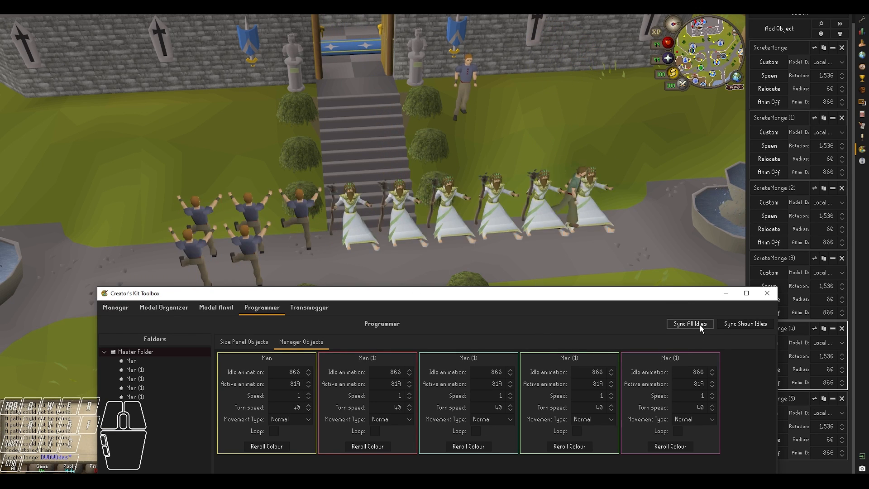
pyautogui.moveTo(637, 300); pyautogui.dragTo(671, 97)
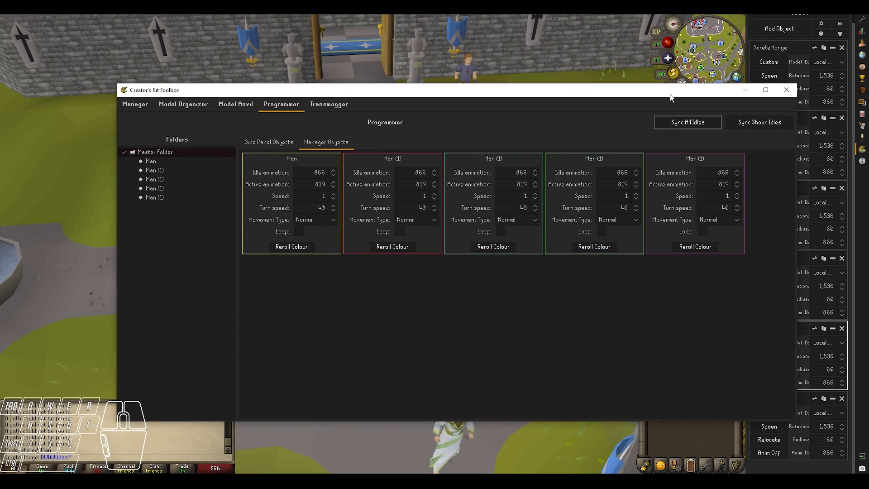
pyautogui.click(235, 104)
pyautogui.click(279, 104)
pyautogui.click(237, 105)
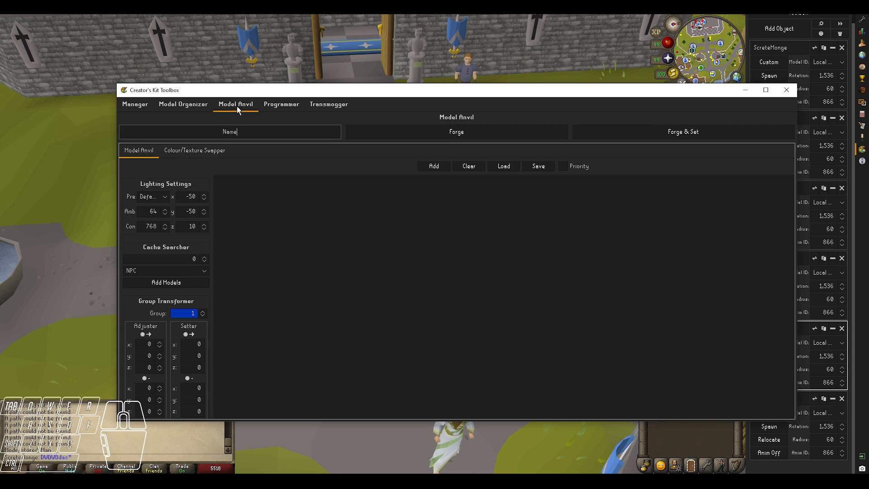
pyautogui.click(181, 107)
pyautogui.click(147, 106)
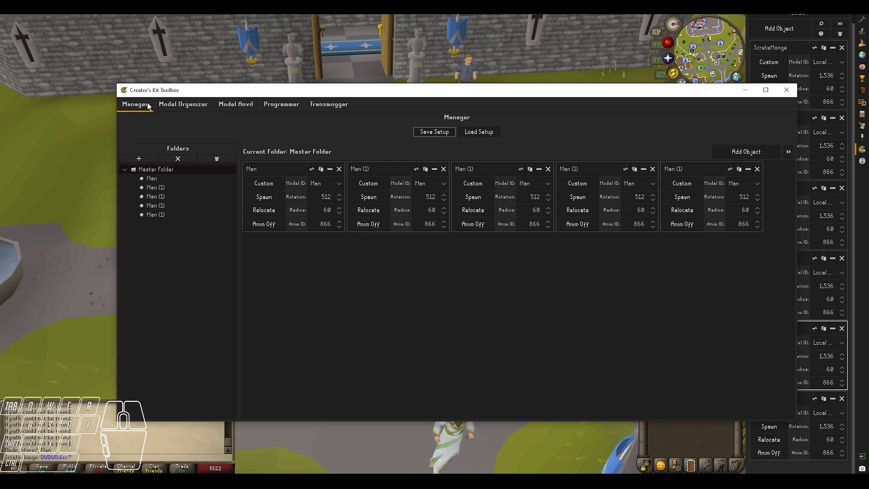
# Step: Review the Creator's Kit plugin settings, including the overlay options and the Programmer, Transmogrification and Oculus Orb sections
pyautogui.click(866, 25)
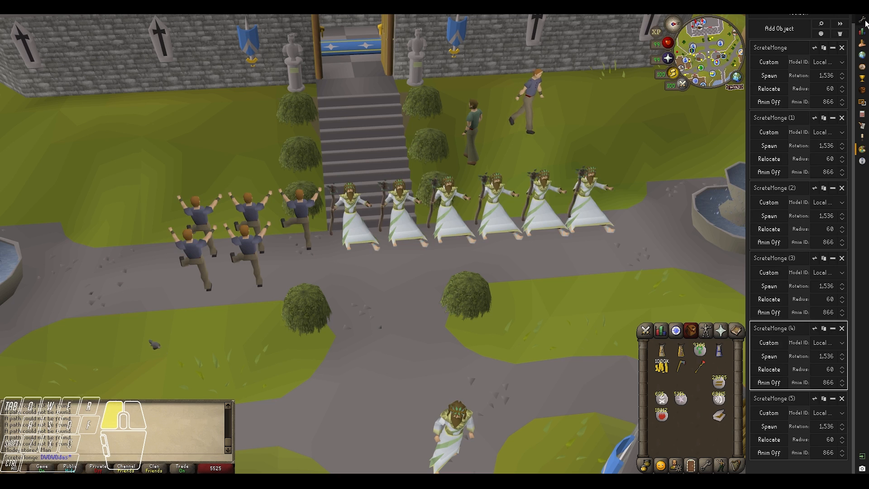
pyautogui.click(864, 22)
pyautogui.click(862, 150)
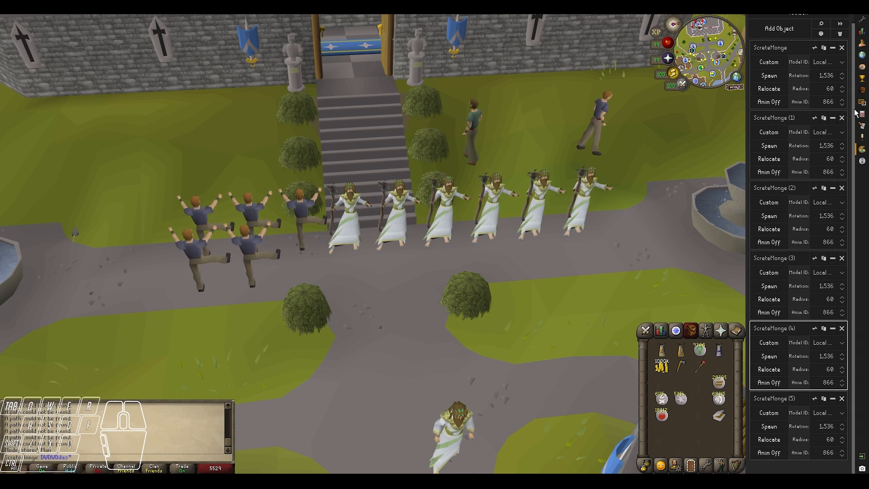
pyautogui.scroll(1, 839, 79)
pyautogui.click(865, 22)
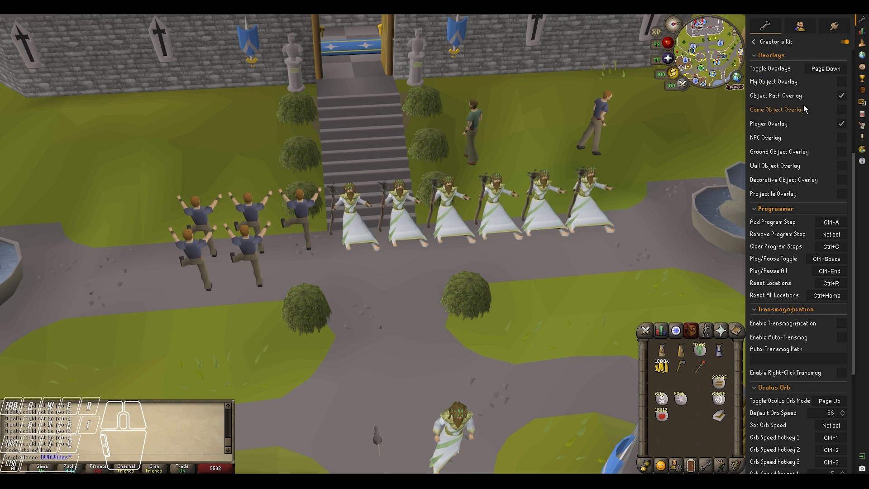
pyautogui.scroll(-1, 794, 185)
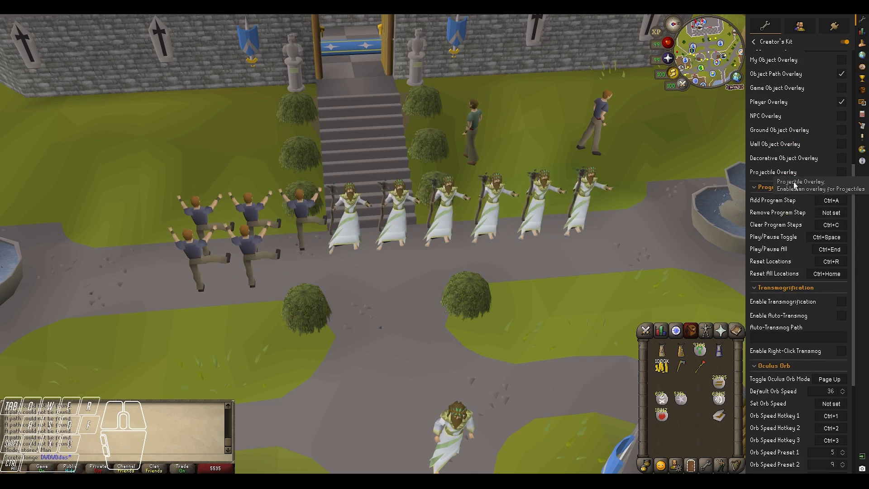
pyautogui.scroll(-7, 784, 250)
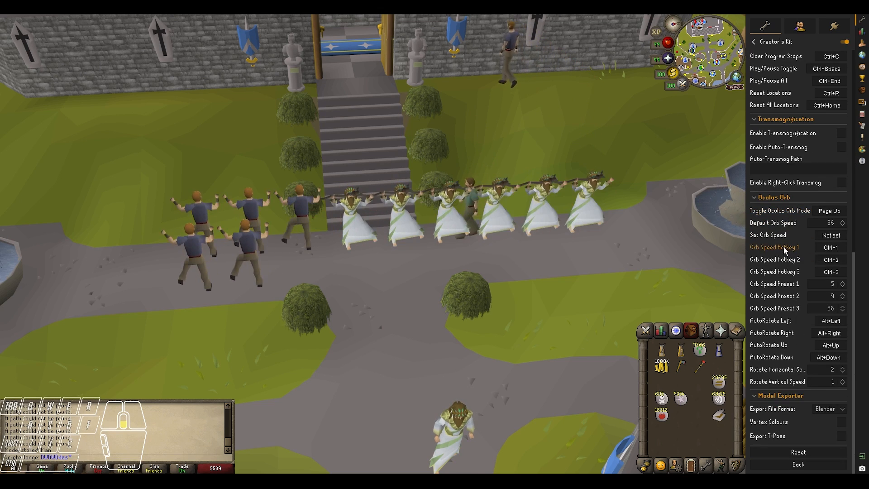
pyautogui.scroll(14, 784, 251)
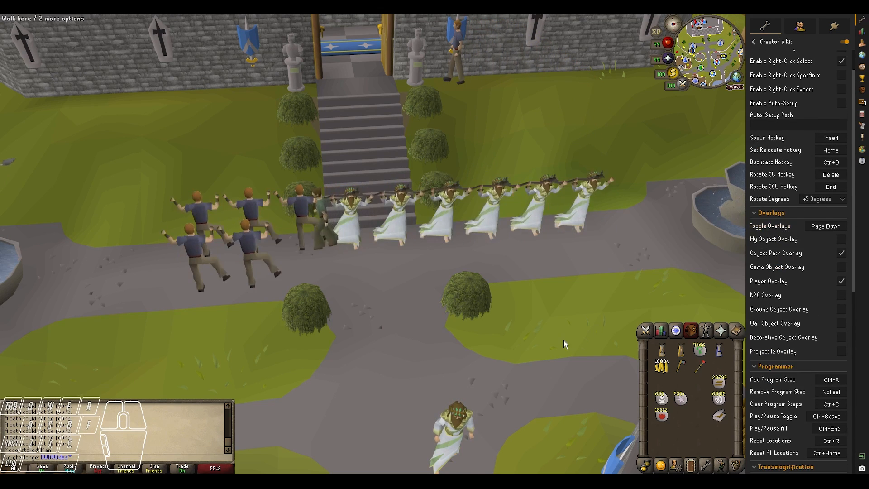
# Step: Switch the Creator's Kit Toolbox to the Model Anvil and put its window away
pyautogui.hotkey('alt', 'Tab')
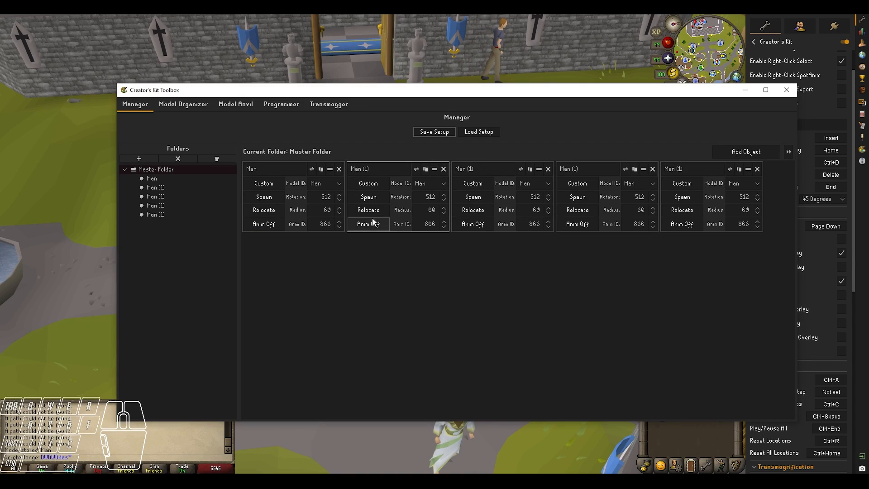
pyautogui.click(241, 105)
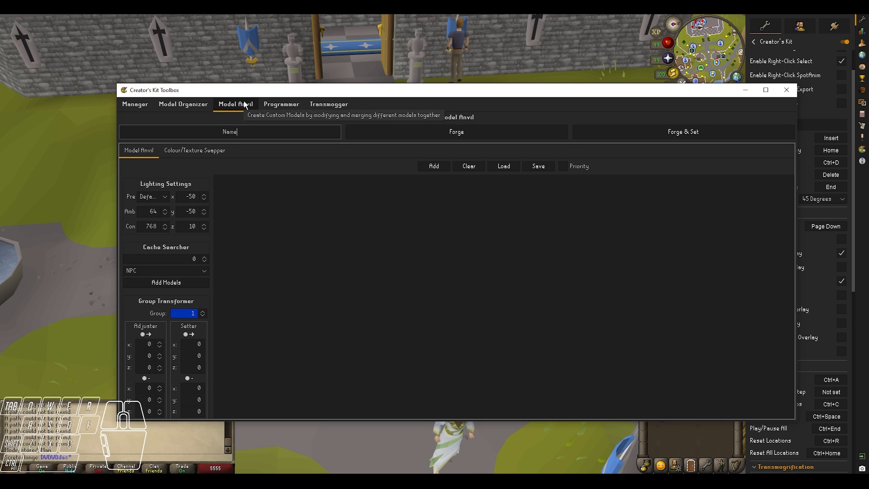
pyautogui.moveTo(251, 96)
pyautogui.mouseDown()
pyautogui.moveTo(256, 76)
pyautogui.moveTo(253, 86)
pyautogui.mouseUp()
pyautogui.click(786, 82)
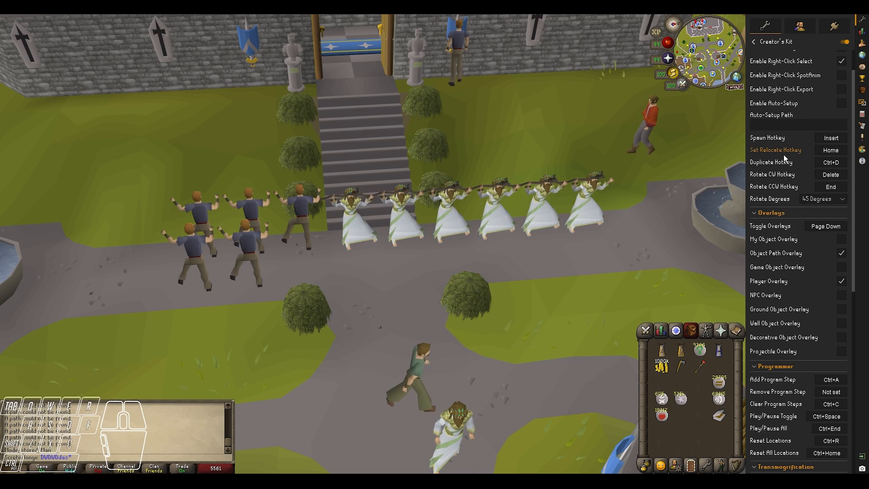
# Step: Delete all objects from the side panel and bring back the toolbox window with the Model Anvil
pyautogui.click(861, 150)
pyautogui.click(841, 43)
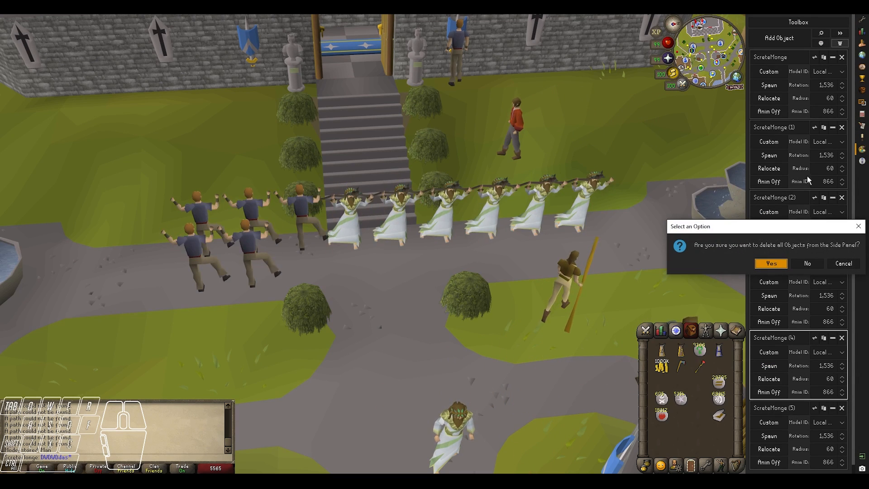
pyautogui.click(779, 266)
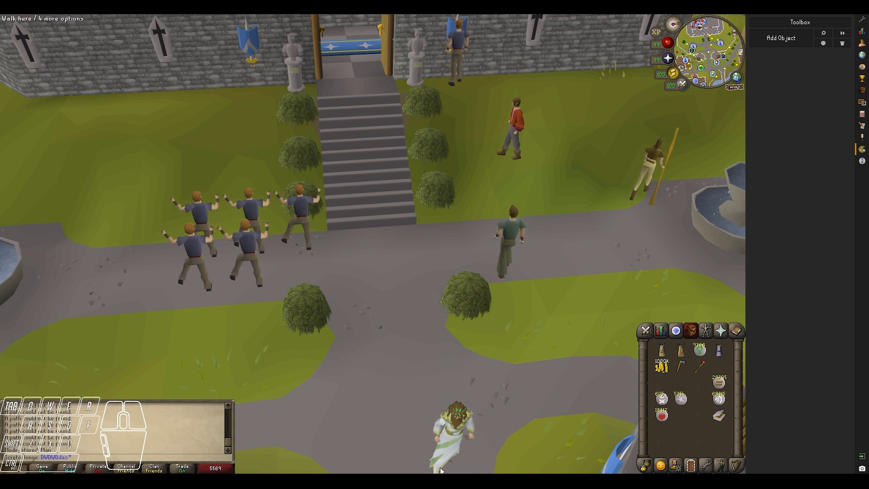
pyautogui.moveTo(411, 481)
pyautogui.click(456, 446)
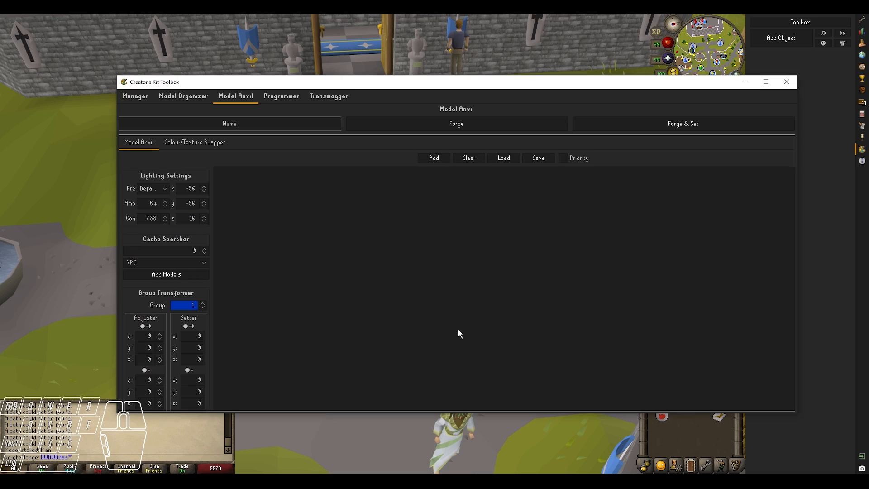
# Step: Delete all objects from the Manager's Master Folder and put the toolbox window away
pyautogui.click(142, 96)
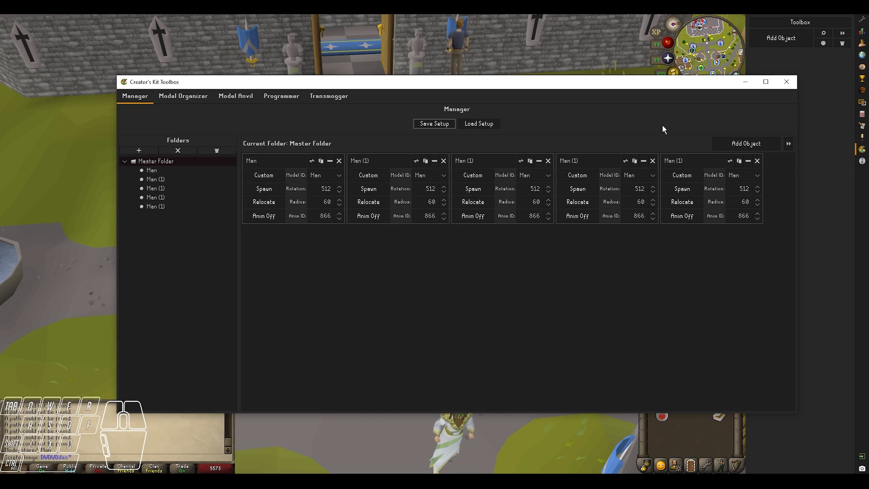
pyautogui.click(207, 151)
pyautogui.click(199, 286)
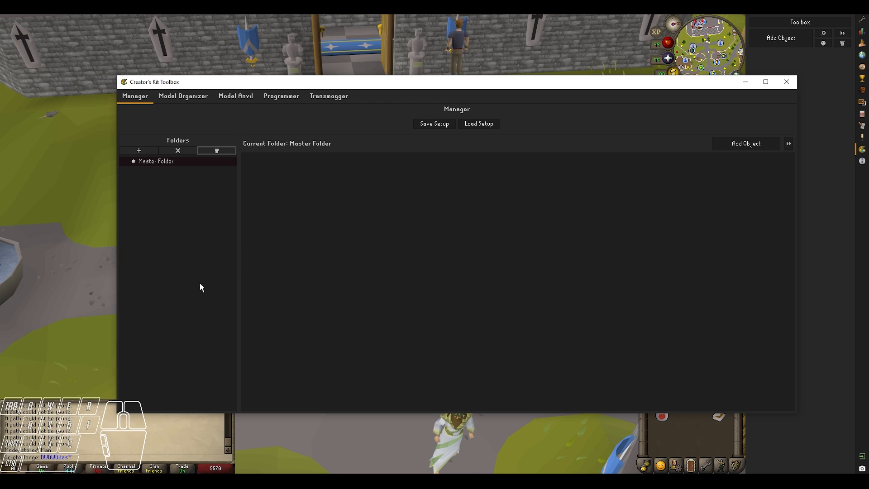
pyautogui.click(365, 10)
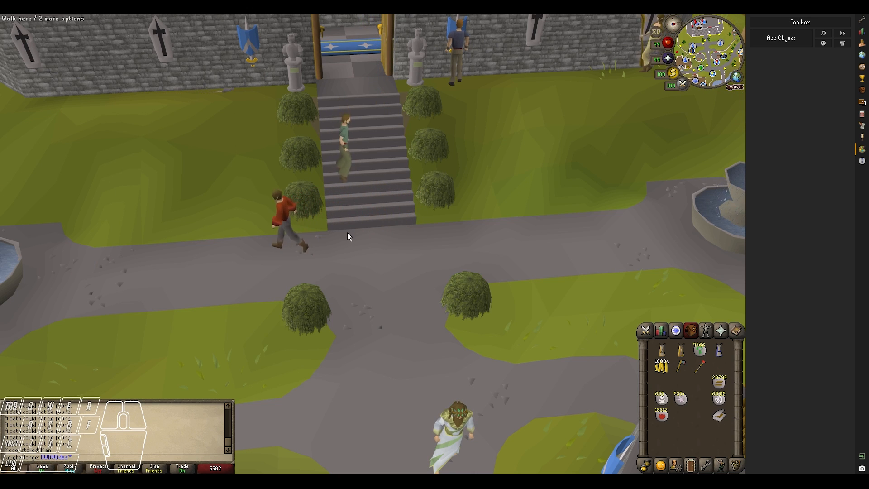
# Step: Add Hans from the courtyard as an object, relocate him to the foot of the castle stairs and set his animation ID to 808
pyautogui.rightClick(213, 247)
pyautogui.click(209, 273)
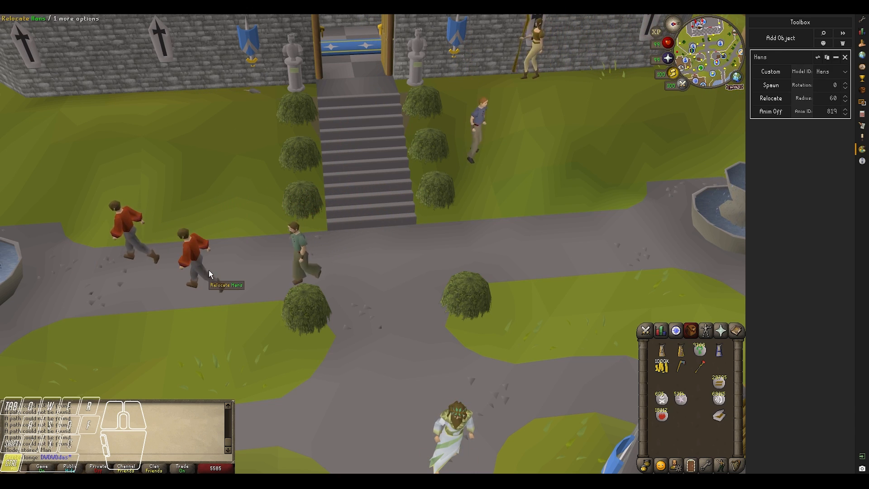
pyautogui.click(384, 242)
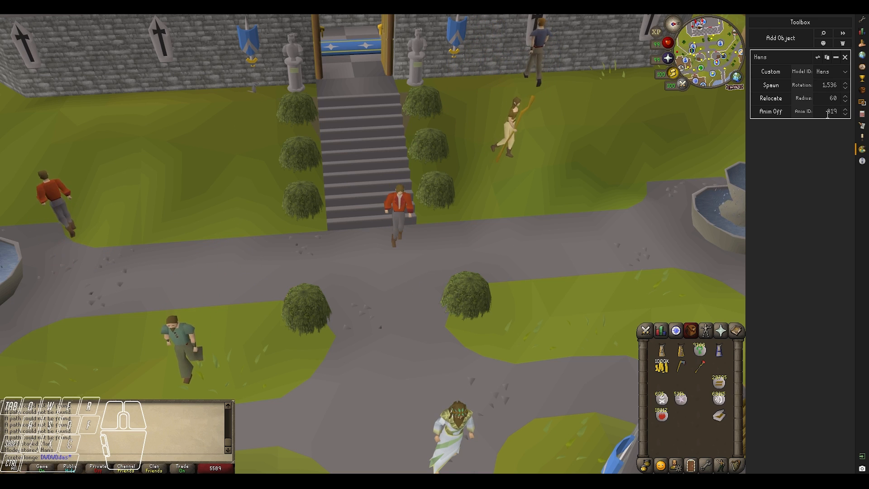
pyautogui.moveTo(828, 114); pyautogui.dragTo(861, 119)
pyautogui.write('808')
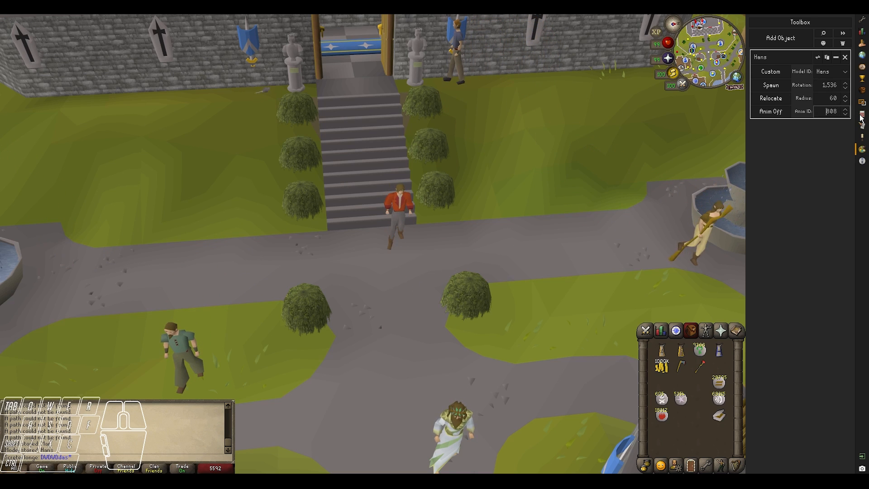
# Step: Examine the Hans object at the foot of the stairs from closer up and from other angles
pyautogui.rightClick(616, 257)
pyautogui.moveTo(609, 183); pyautogui.dragTo(565, 290, button='middle')
pyautogui.hotkey('shift', 'w')
pyautogui.hotkey('shift', 'a')
pyautogui.hotkey('shift', 'w')
pyautogui.hotkey('shift', 's')
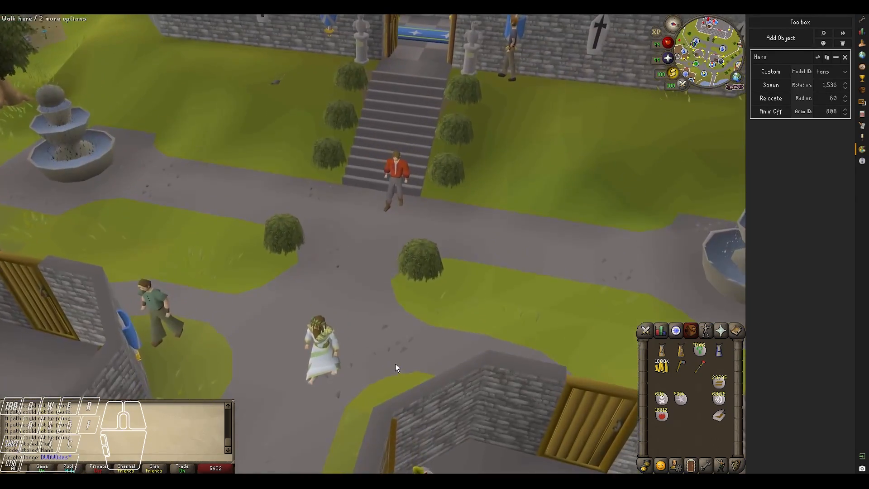
pyautogui.press('ctrl')
pyautogui.rightClick(392, 206)
pyautogui.rightClick(314, 381)
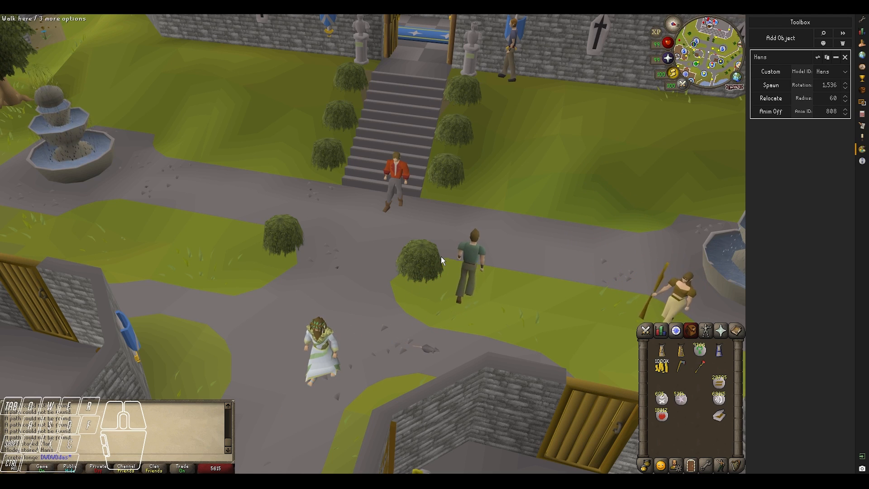
pyautogui.scroll(3, 445, 260)
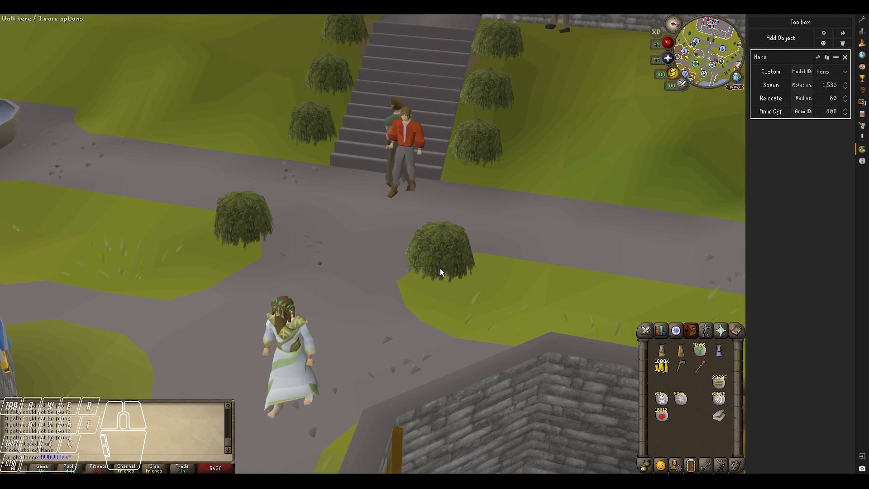
pyautogui.scroll(2, 456, 267)
pyautogui.hotkey('shift', 'w')
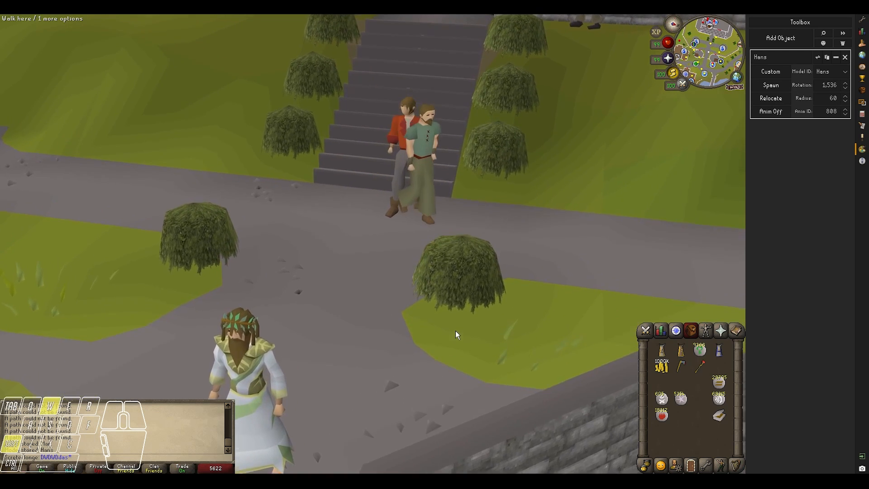
pyautogui.scroll(-3, 461, 325)
# Step: Bring back the Creator's Kit Toolbox, switch to the Model Anvil and add two blank model components
pyautogui.click(441, 459)
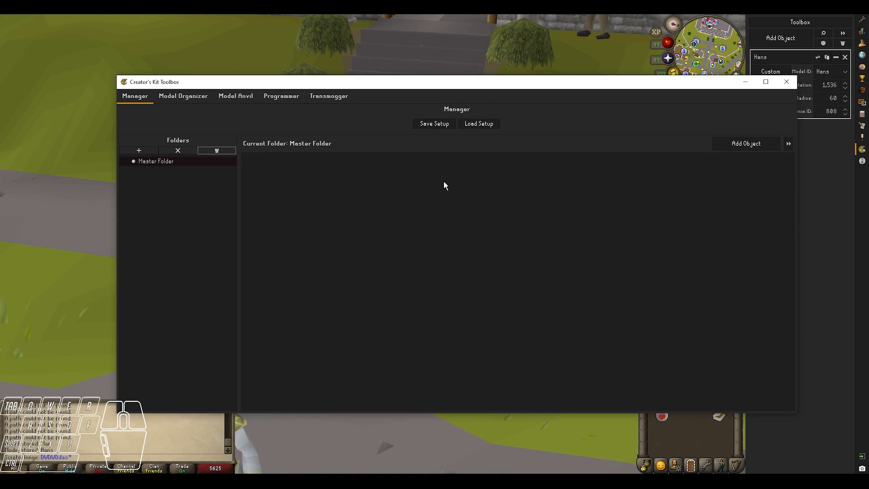
pyautogui.click(235, 96)
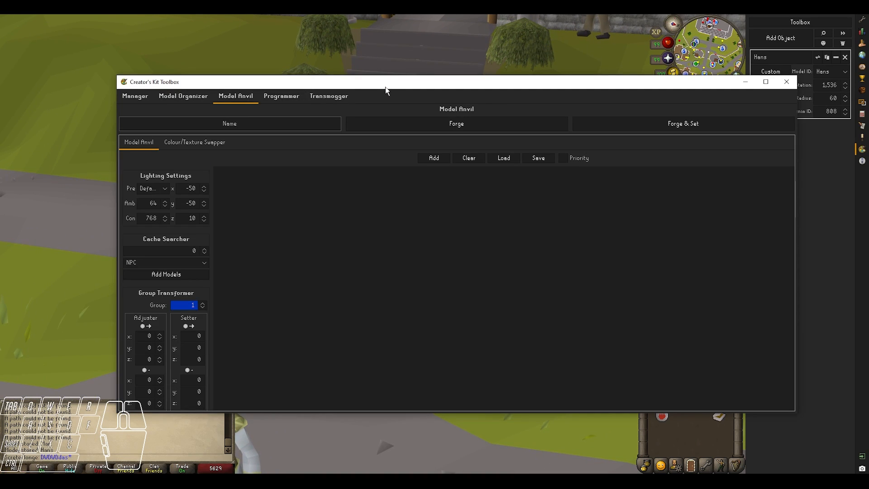
pyautogui.moveTo(386, 88); pyautogui.dragTo(388, 102)
pyautogui.click(436, 173)
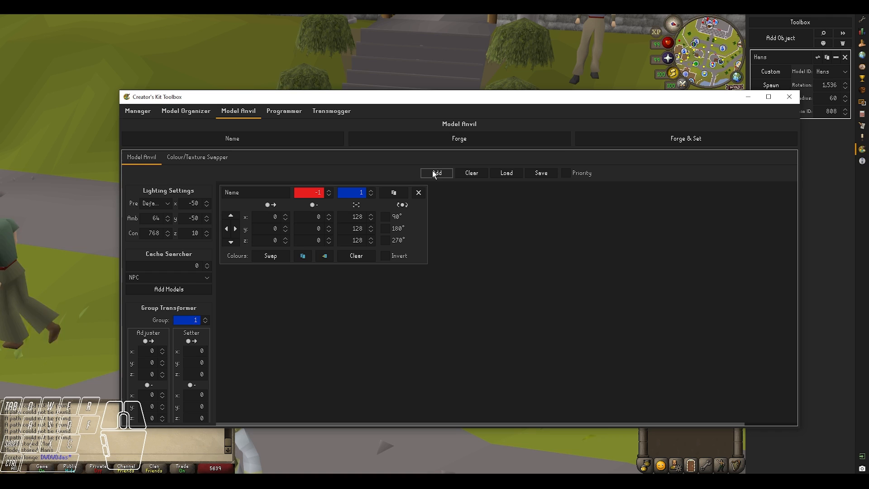
pyautogui.click(434, 173)
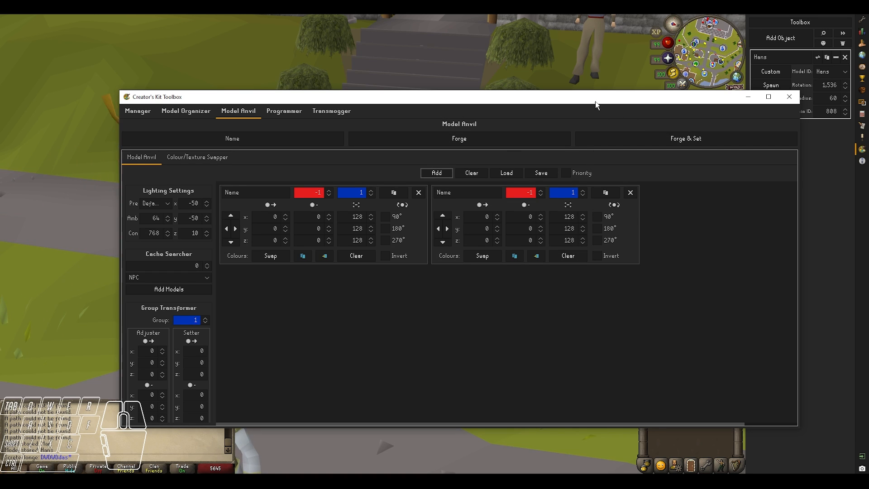
# Step: Set the first component's model ID to 7699 and remove the second component
pyautogui.moveTo(595, 105); pyautogui.dragTo(593, 125)
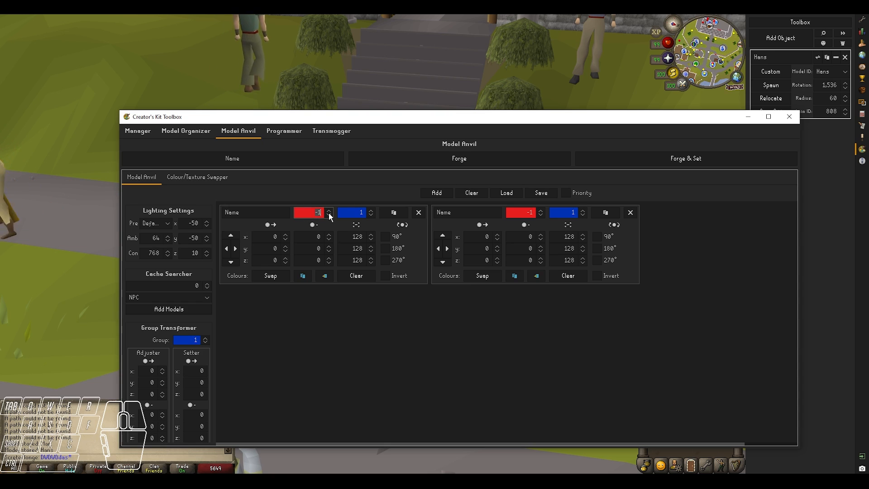
pyautogui.write('7699')
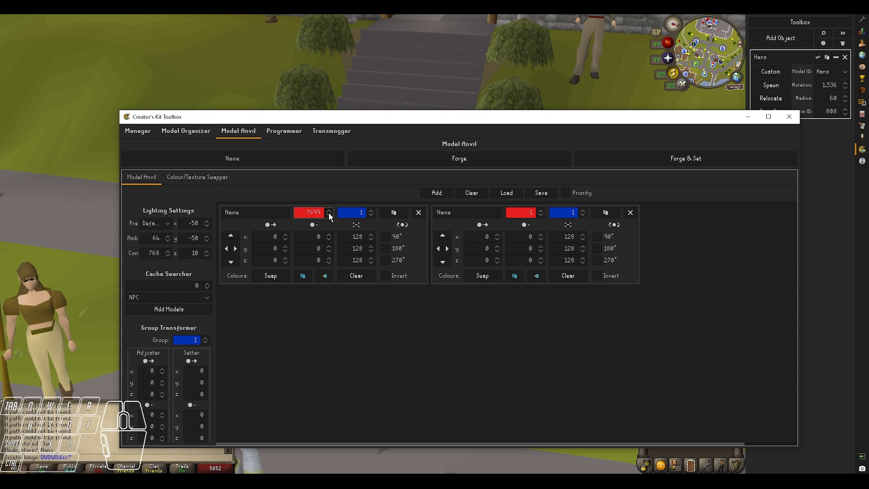
pyautogui.press('Return')
pyautogui.click(630, 212)
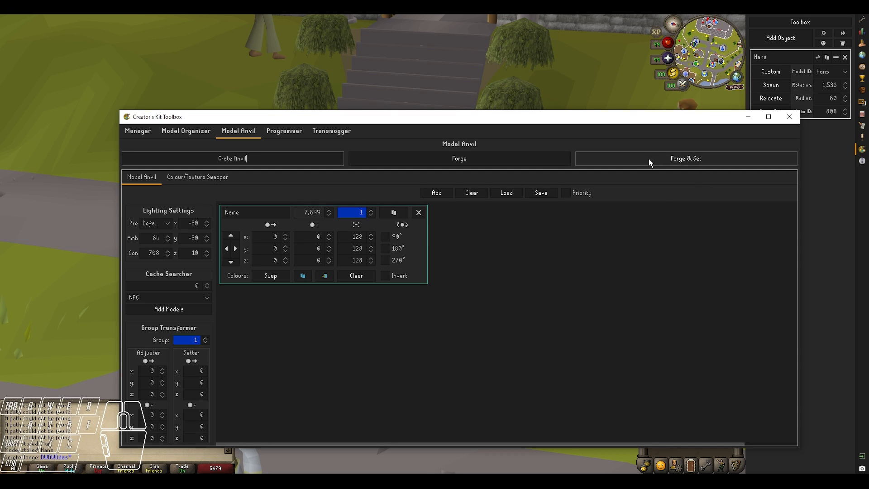
# Step: Forge the model under the name Crate Anvil and assign it as the Hans object's model
pyautogui.moveTo(640, 111); pyautogui.dragTo(641, 198)
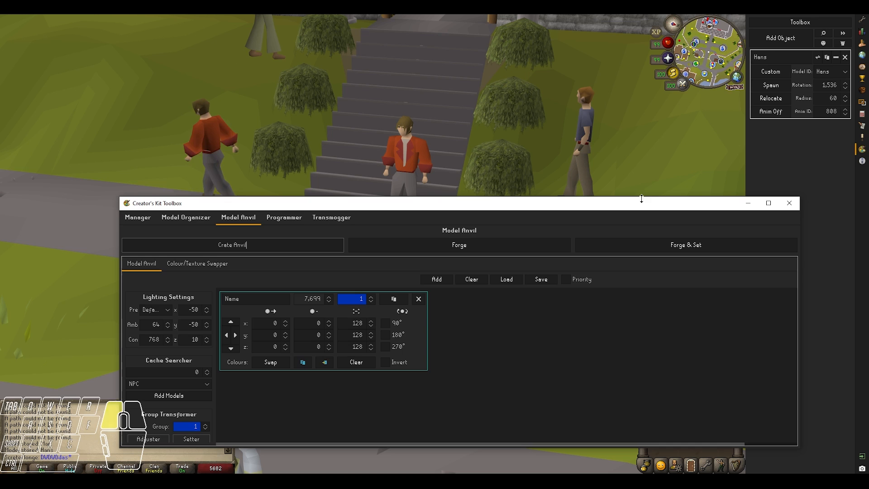
pyautogui.click(532, 244)
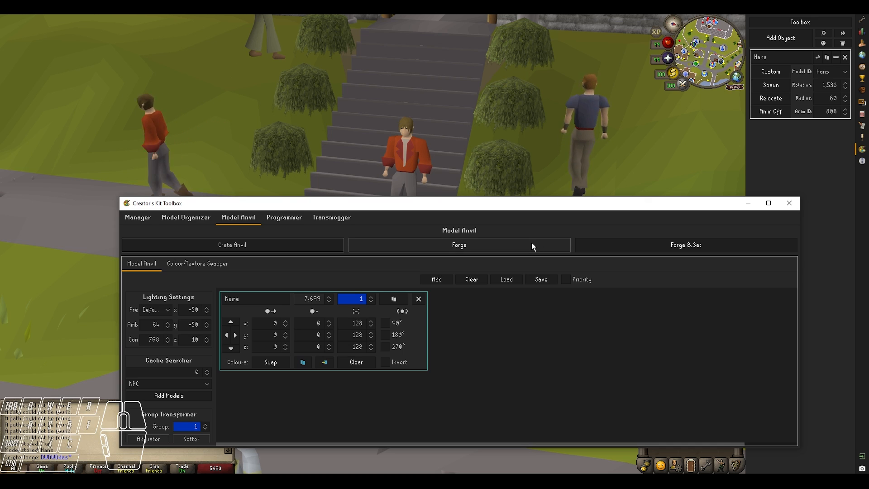
pyautogui.click(771, 148)
pyautogui.click(829, 70)
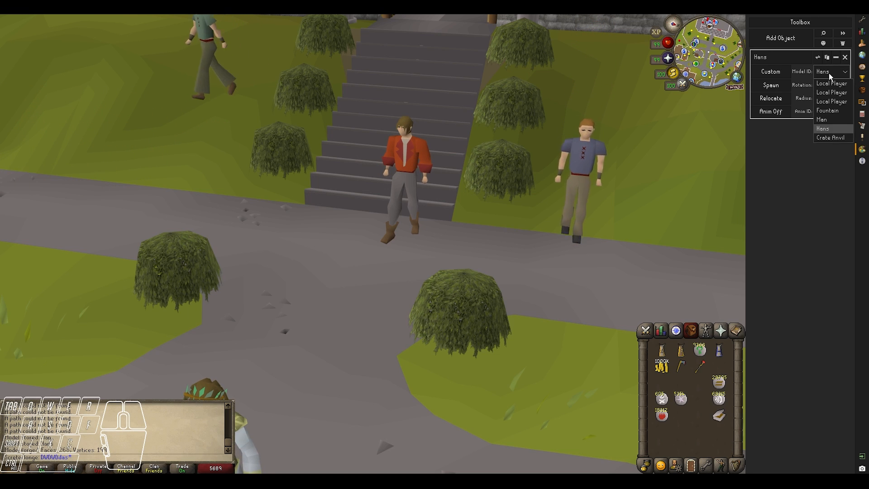
pyautogui.click(829, 137)
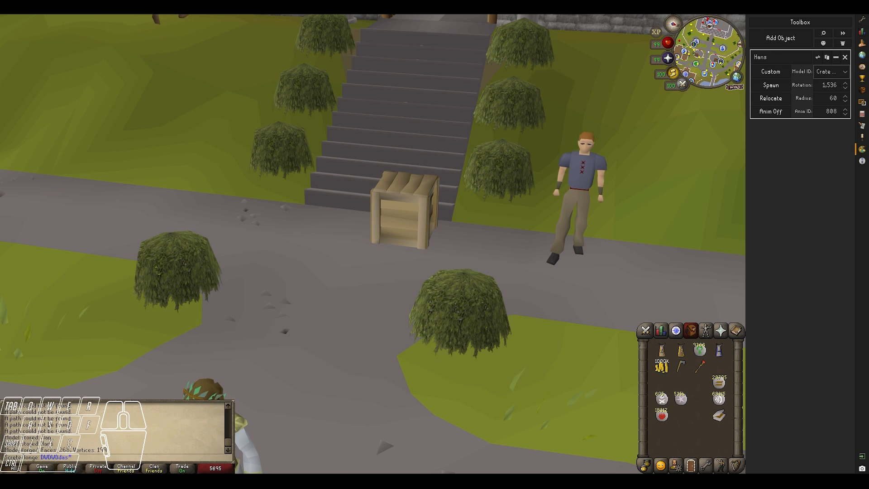
# Step: Examine the crate model in front of the stairs from several angles
pyautogui.click(470, 439)
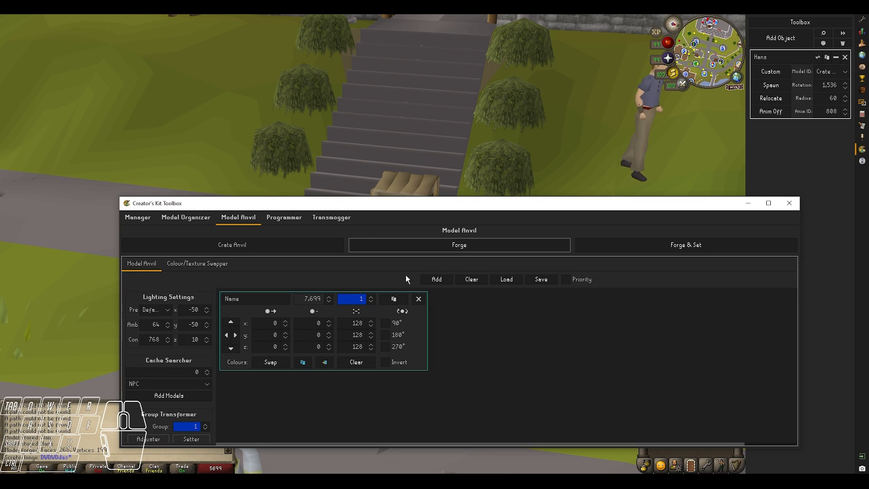
pyautogui.moveTo(368, 196); pyautogui.dragTo(368, 218)
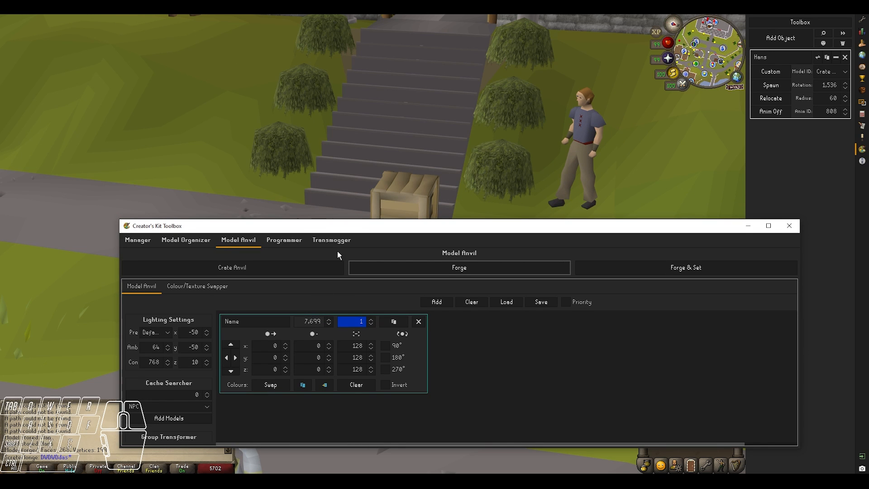
pyautogui.click(401, 191)
pyautogui.keyDown('shift'); pyautogui.moveTo(435, 131); pyautogui.dragTo(477, 238, button='middle'); pyautogui.keyUp('shift')
pyautogui.hotkey('shift', 'w')
pyautogui.hotkey('shift', 'd')
pyautogui.hotkey('shift', 'w')
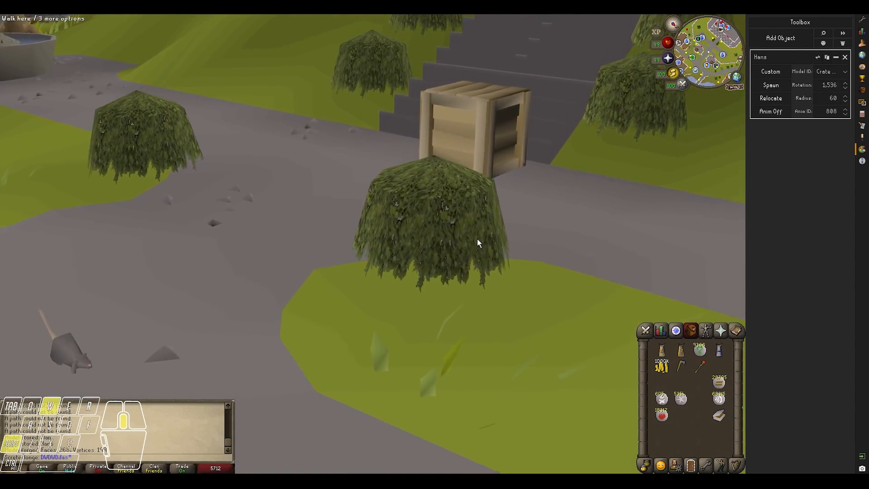
pyautogui.hotkey('shift', 'r')
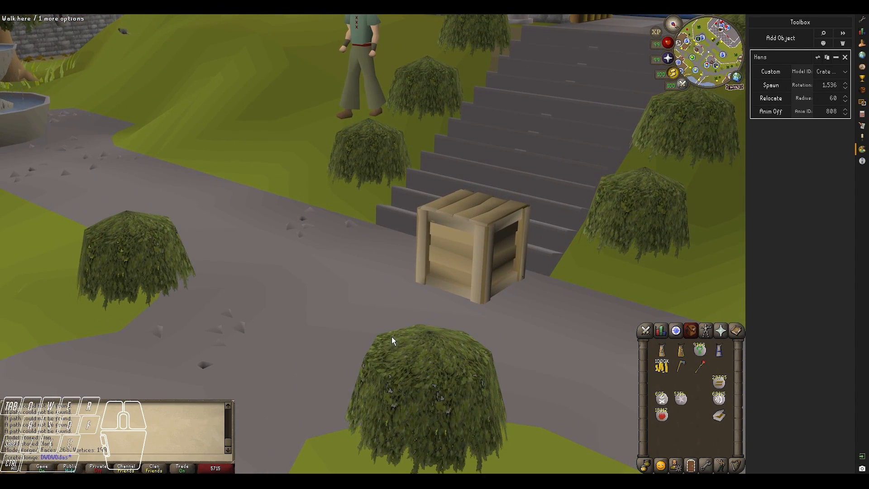
pyautogui.press('shift')
pyautogui.hotkey('ctrl', 'h')
pyautogui.moveTo(410, 480)
pyautogui.click(480, 460)
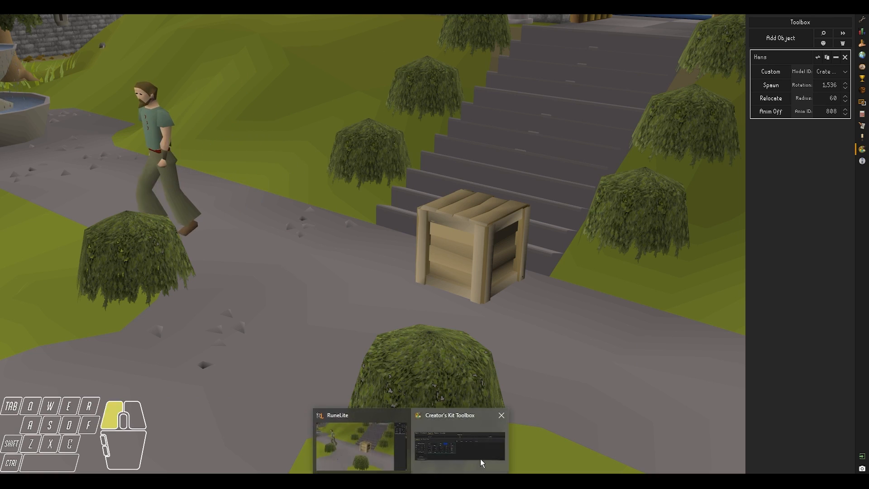
# Step: Rotate the crate object to 1,024
pyautogui.click(445, 199)
pyautogui.hotkey('shift', 's')
pyautogui.hotkey('shift', 'd')
pyautogui.keyDown('shift'); pyautogui.moveTo(491, 196); pyautogui.dragTo(449, 256, button='middle'); pyautogui.keyUp('shift')
pyautogui.hotkey('shift', 'a')
pyautogui.hotkey('shift', 's')
pyautogui.press('ctrl')
pyautogui.keyDown('ctrl'); pyautogui.click(419, 172); pyautogui.keyUp('ctrl')
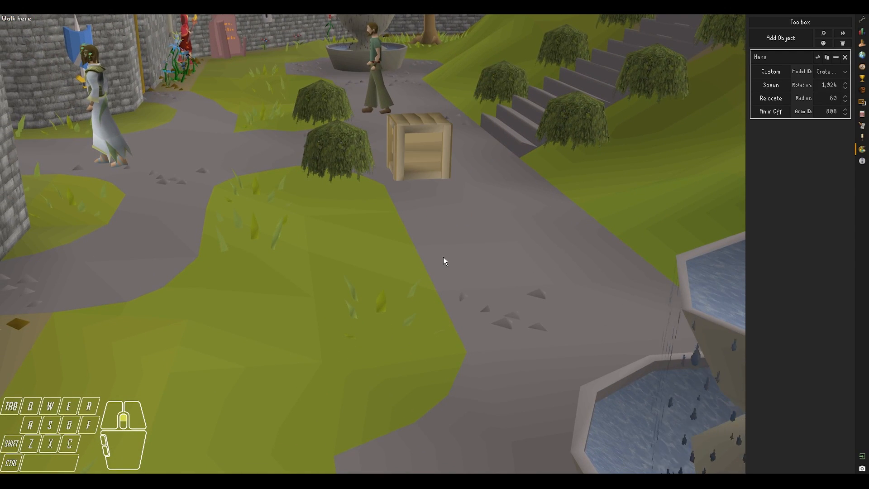
pyautogui.hotkey('shift', 'w')
# Step: Bring back the toolbox below the crate and add a second model component with ID 7699
pyautogui.moveTo(415, 471)
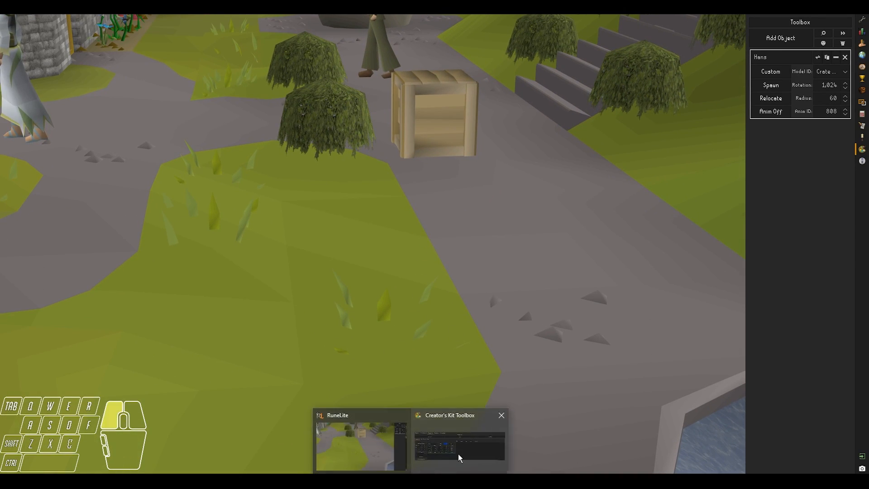
pyautogui.click(458, 441)
pyautogui.moveTo(407, 229); pyautogui.dragTo(368, 217)
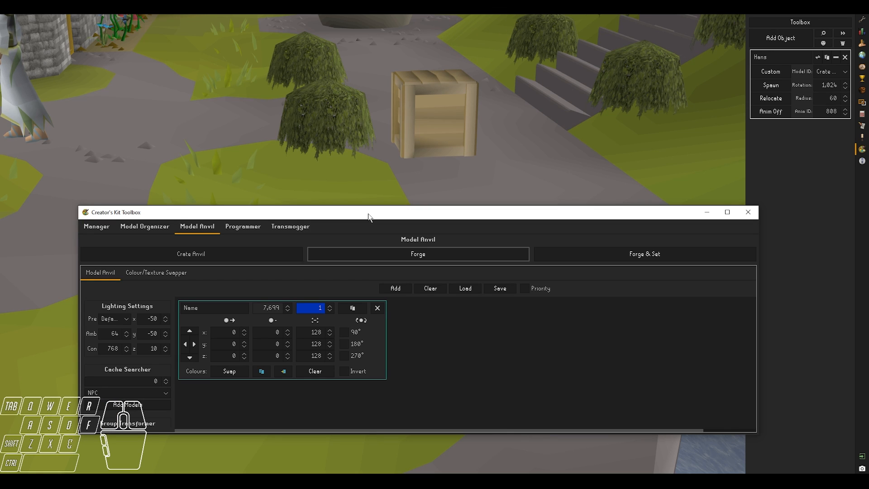
pyautogui.click(391, 290)
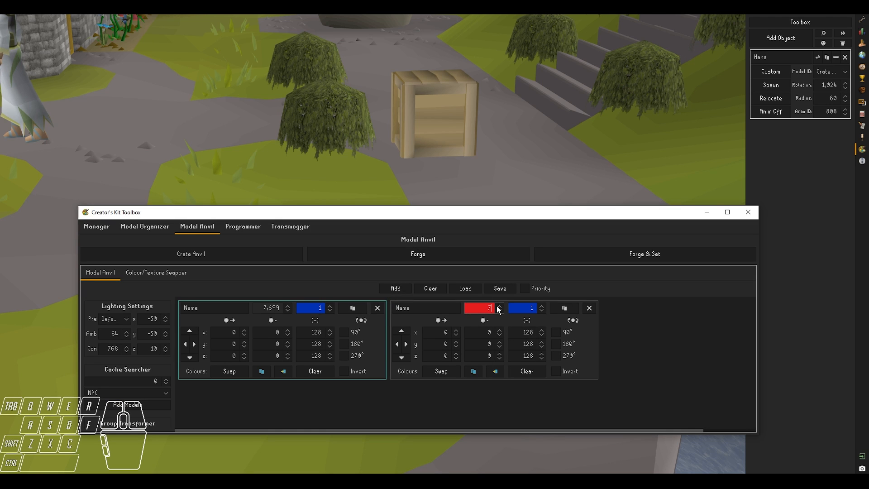
pyautogui.press('Return')
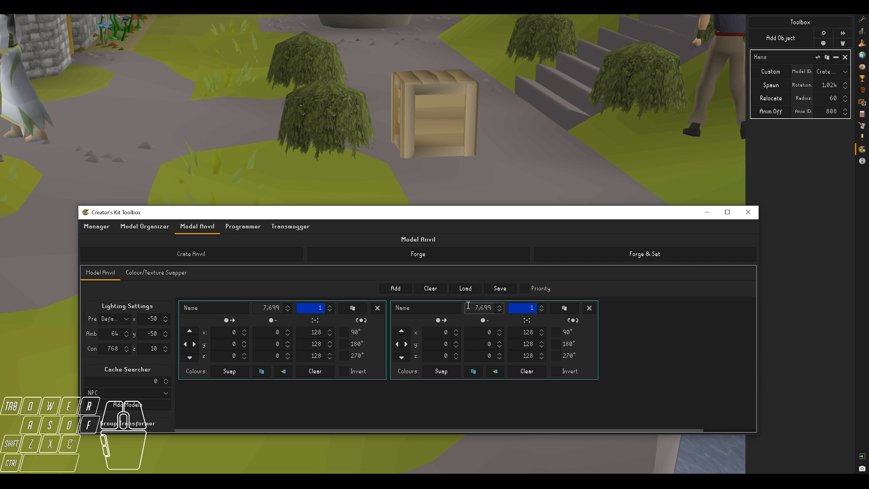
# Step: Set the second crate component's x tile translation to 1, and forge and set the combined model on the selected object
pyautogui.click(456, 330)
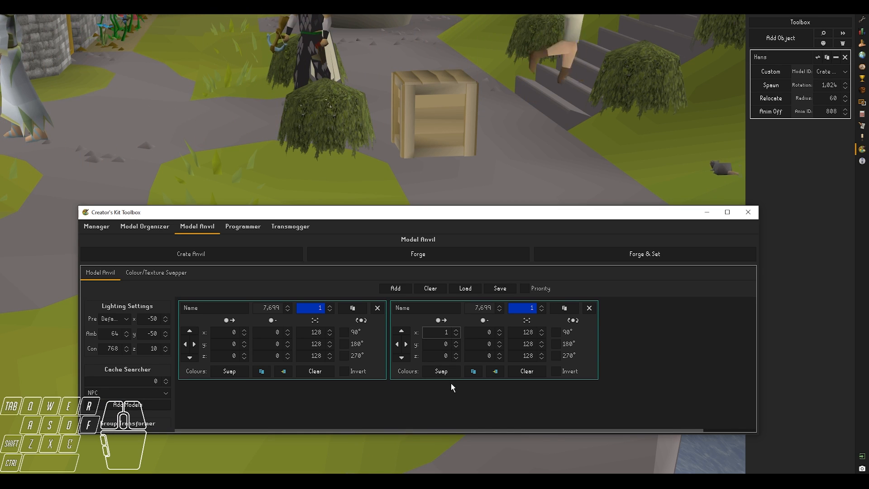
pyautogui.click(480, 331)
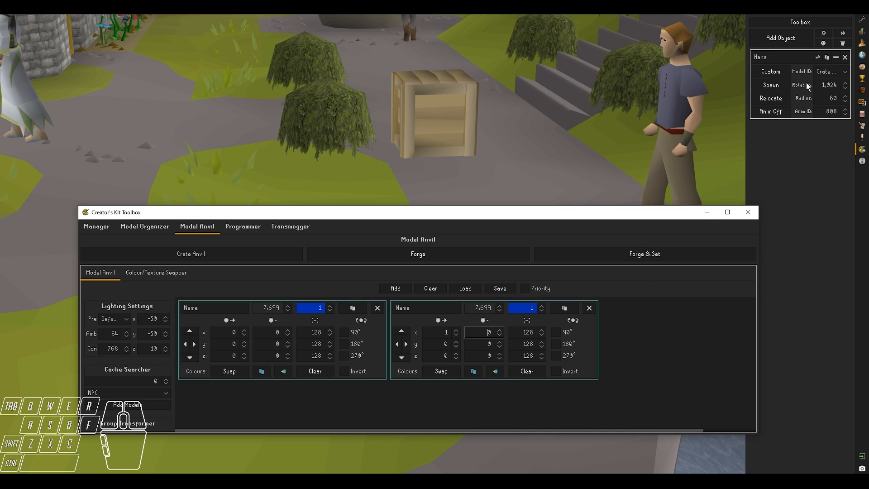
pyautogui.click(614, 256)
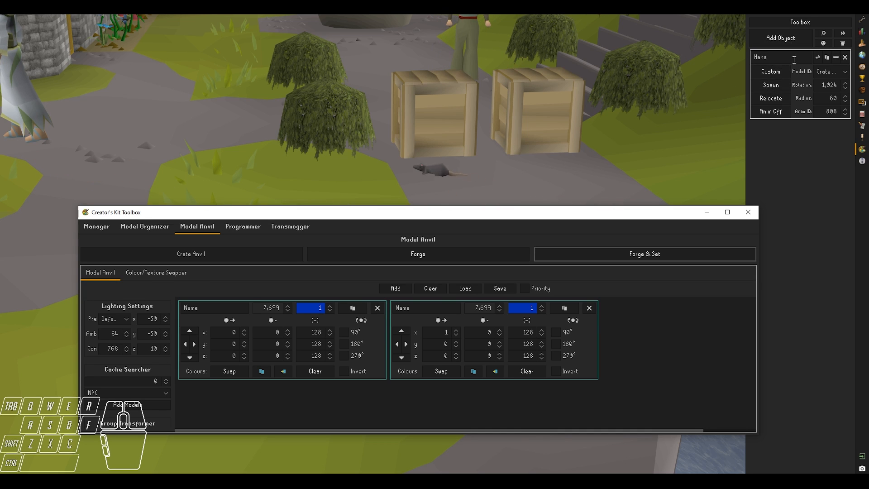
pyautogui.click(829, 73)
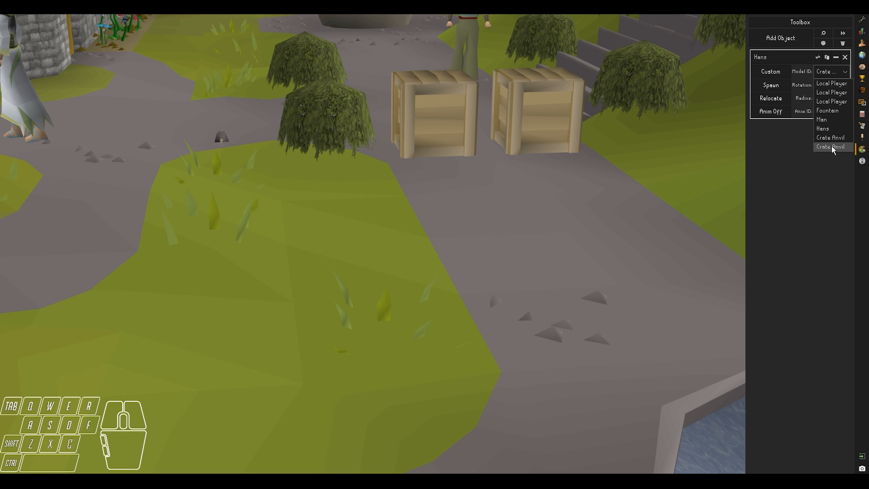
# Step: Relocate the two-crate object to several spots around the courtyard and back onto the path beside the stairs
pyautogui.scroll(-5, 582, 164)
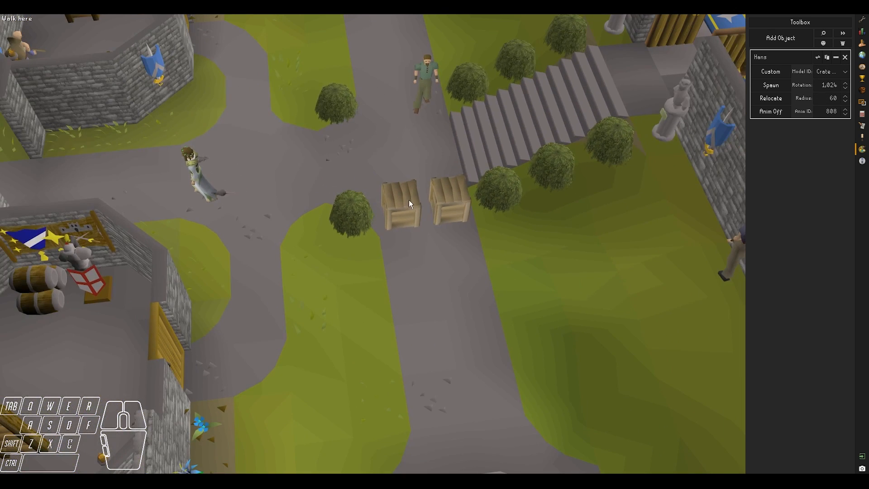
pyautogui.keyDown('ctrl'); pyautogui.click(399, 174); pyautogui.keyUp('ctrl')
pyautogui.keyDown('ctrl'); pyautogui.click(362, 169); pyautogui.keyUp('ctrl')
pyautogui.keyDown('ctrl'); pyautogui.click(362, 137); pyautogui.keyUp('ctrl')
pyautogui.keyDown('ctrl'); pyautogui.click(464, 244); pyautogui.keyUp('ctrl')
pyautogui.keyDown('ctrl'); pyautogui.click(543, 314); pyautogui.keyUp('ctrl')
pyautogui.keyDown('ctrl'); pyautogui.click(397, 298); pyautogui.keyUp('ctrl')
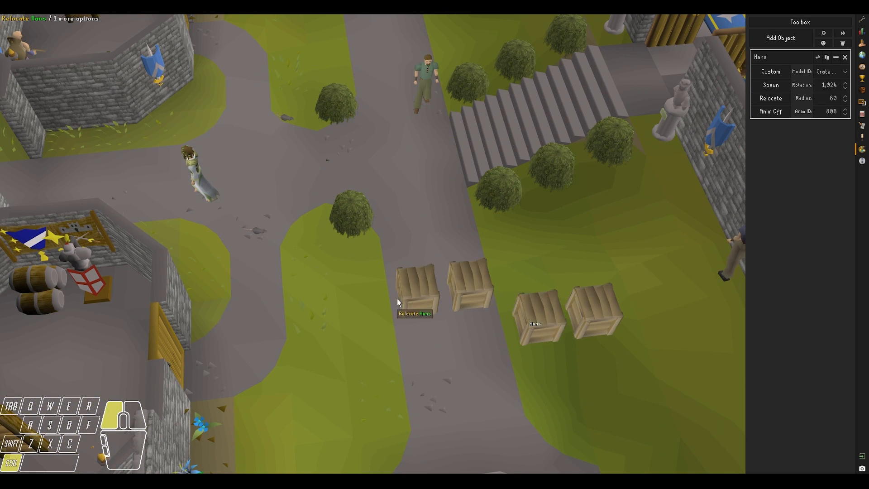
pyautogui.keyDown('ctrl'); pyautogui.click(265, 267); pyautogui.keyUp('ctrl')
pyautogui.keyDown('ctrl'); pyautogui.click(259, 217); pyautogui.keyUp('ctrl')
pyautogui.keyDown('ctrl'); pyautogui.click(305, 159); pyautogui.keyUp('ctrl')
pyautogui.keyDown('ctrl'); pyautogui.click(402, 182); pyautogui.keyUp('ctrl')
pyautogui.keyDown('ctrl'); pyautogui.click(418, 217); pyautogui.keyUp('ctrl')
# Step: Bring back the toolbox, set the second crate component's y tile translation to 1, and forge and set the model
pyautogui.scroll(3, 516, 292)
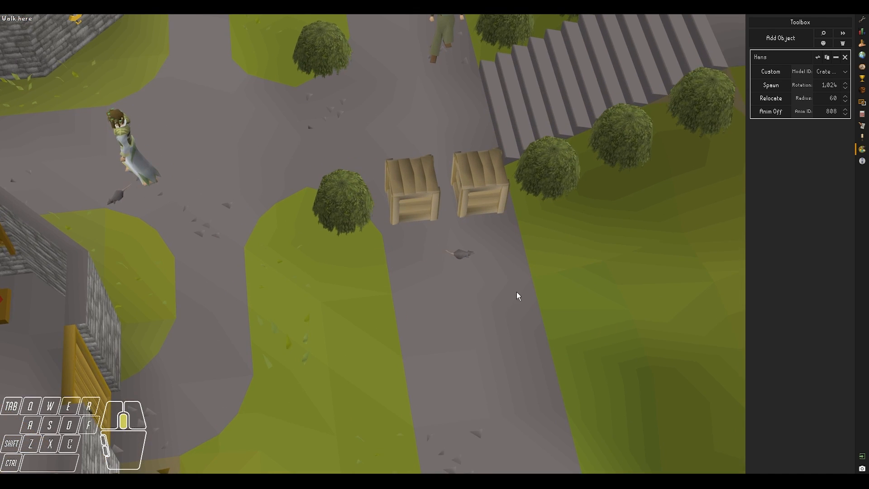
pyautogui.moveTo(517, 292); pyautogui.dragTo(520, 250, button='middle')
pyautogui.moveTo(491, 317); pyautogui.dragTo(466, 385, button='middle')
pyautogui.click(411, 480)
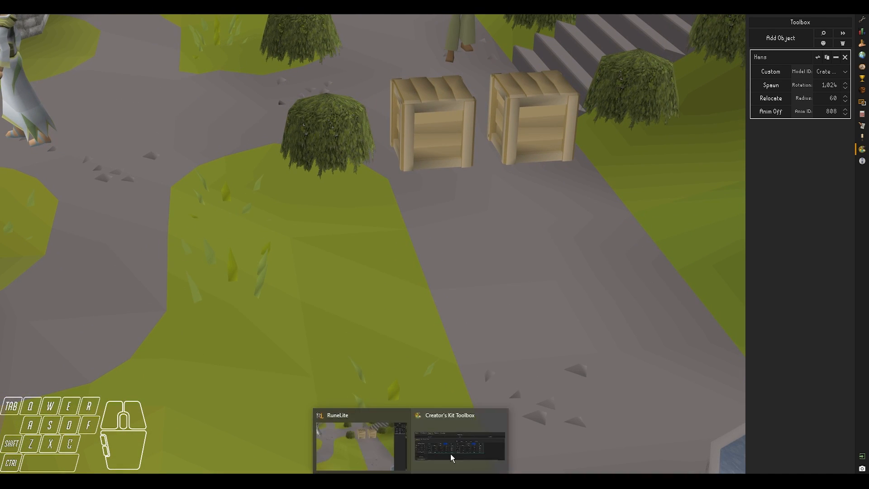
pyautogui.click(451, 458)
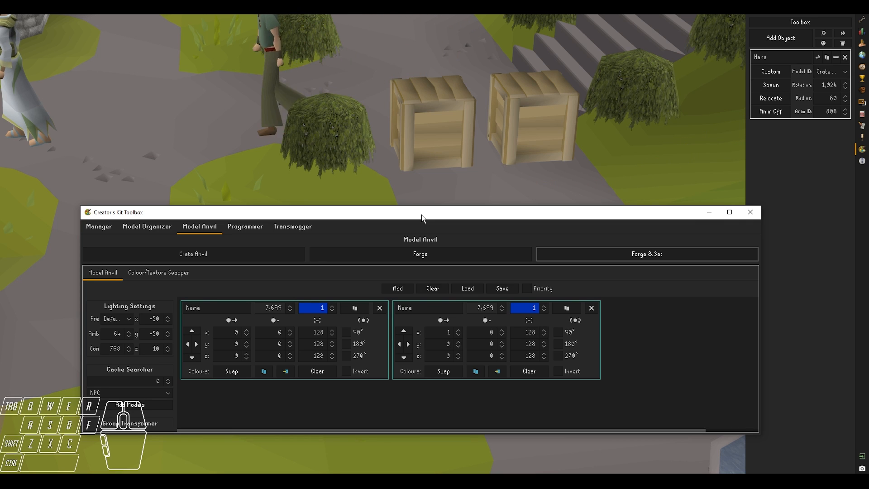
pyautogui.click(459, 341)
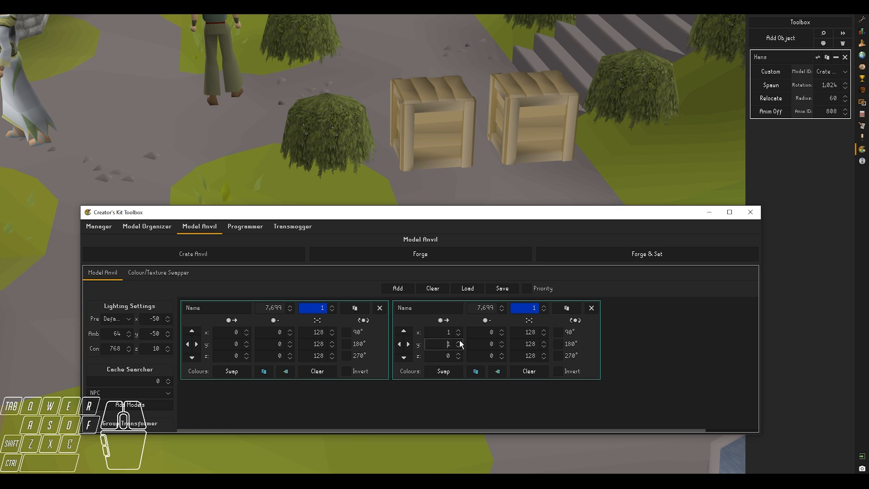
pyautogui.click(560, 255)
pyautogui.scroll(-3, 490, 150)
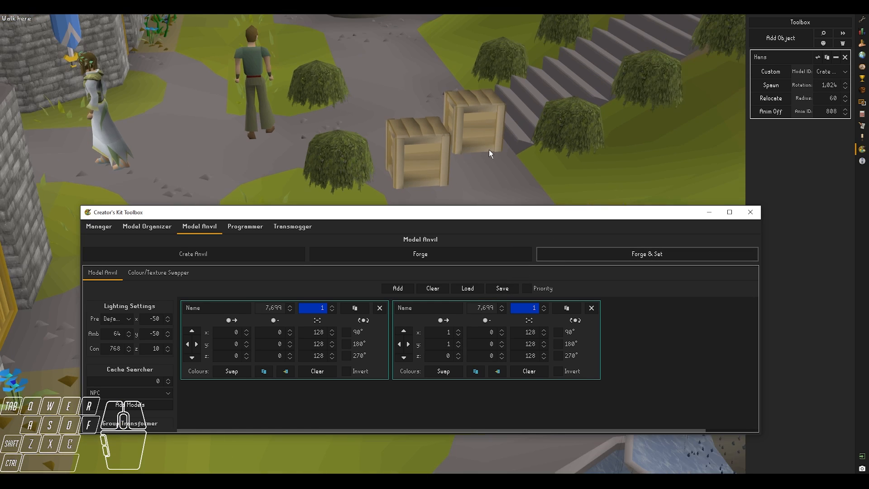
pyautogui.scroll(2, 459, 162)
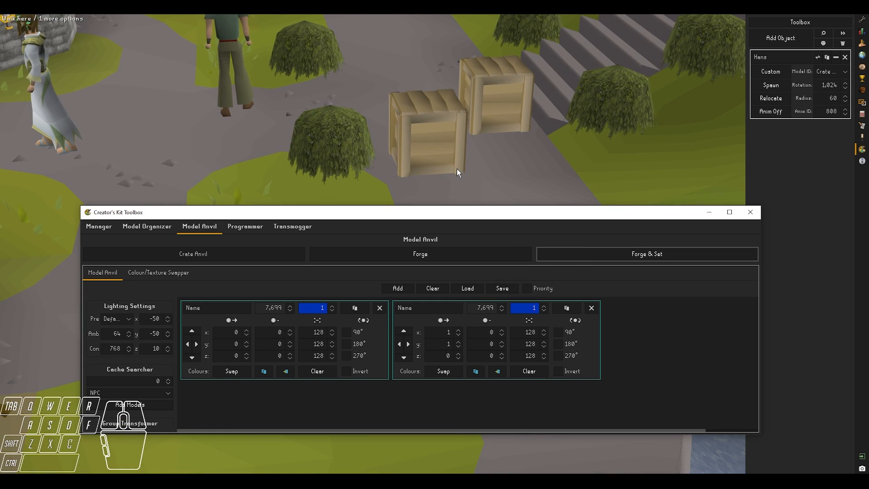
# Step: Set the second crate component's z tile translation to 1 and forge and set the model on the object
pyautogui.click(458, 354)
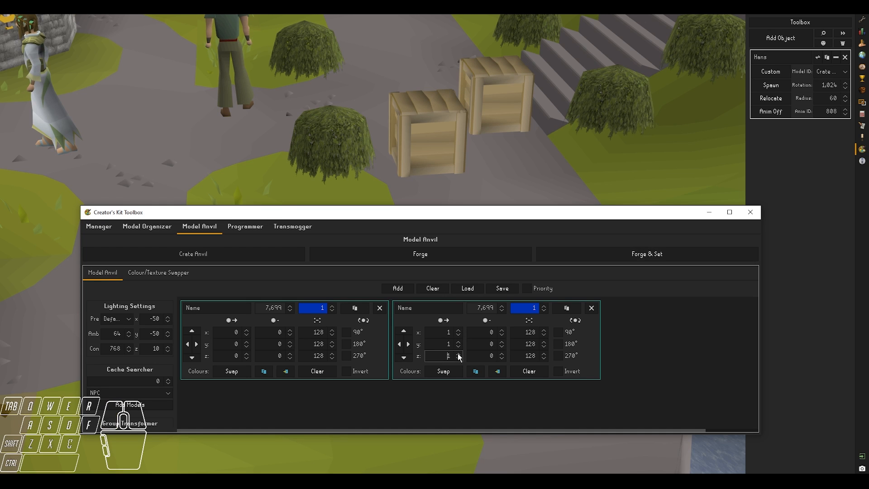
pyautogui.click(577, 251)
pyautogui.scroll(-3, 528, 163)
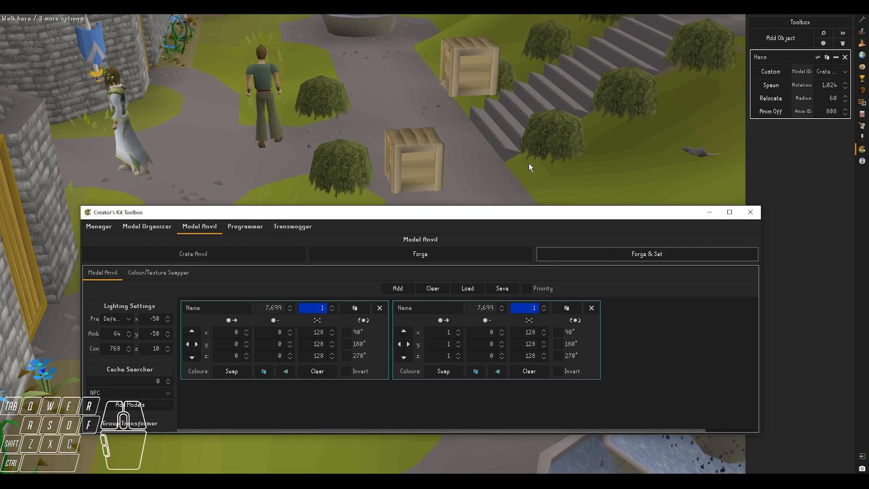
pyautogui.moveTo(528, 163); pyautogui.dragTo(468, 235, button='middle')
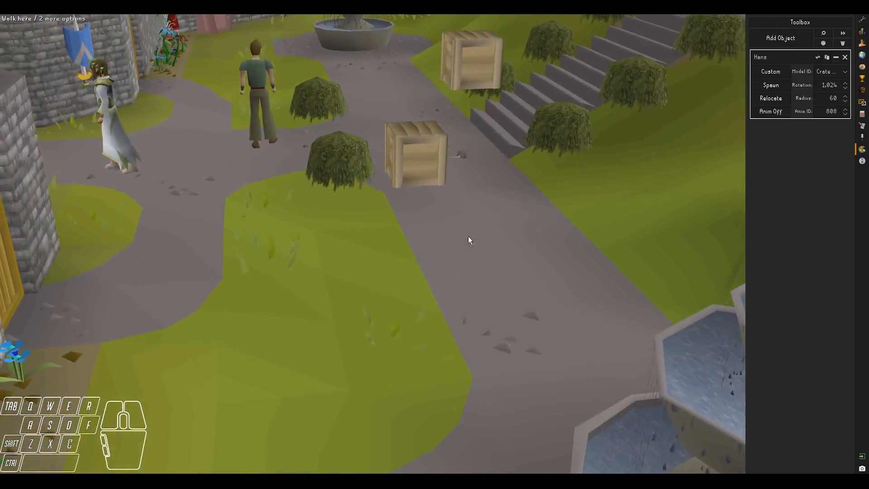
# Step: Examine the offset crates from the opposite side, facing the fountain
pyautogui.click(425, 469)
pyautogui.click(456, 452)
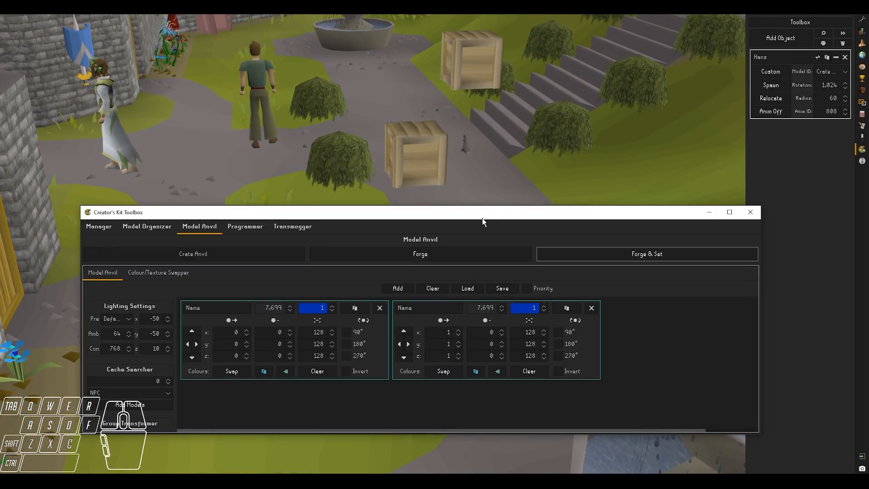
pyautogui.moveTo(336, 148); pyautogui.dragTo(433, 408, button='middle')
pyautogui.click(433, 471)
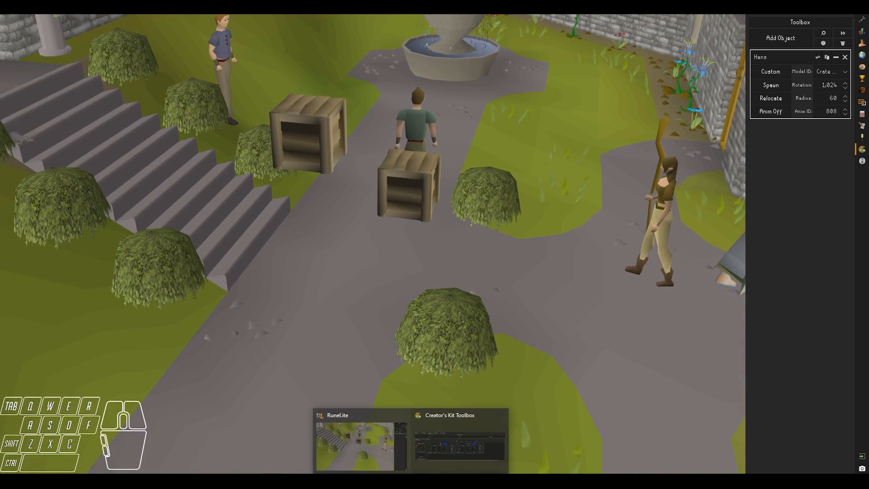
pyautogui.click(454, 457)
pyautogui.rightClick(435, 162)
pyautogui.hotkey('shift', 's')
pyautogui.hotkey('shift', 'a')
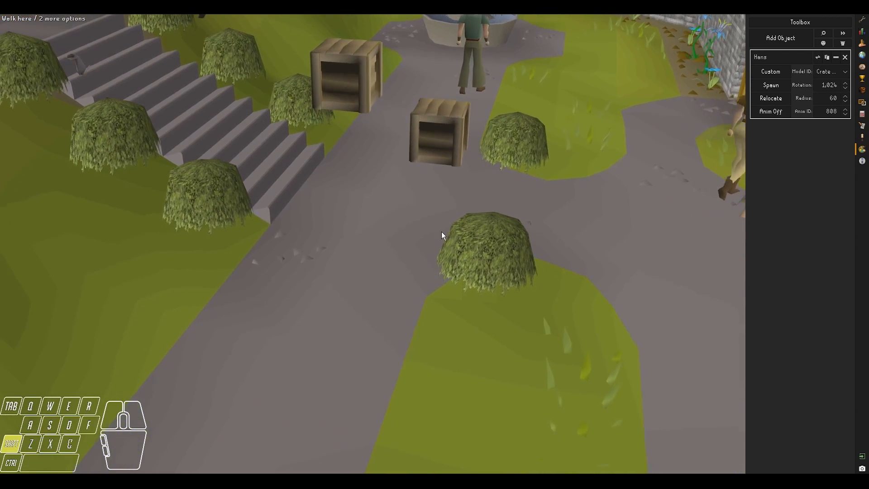
# Step: Bring back the toolbox and reset the second crate component's x, y and z tile translations to 0
pyautogui.click(411, 479)
pyautogui.click(444, 450)
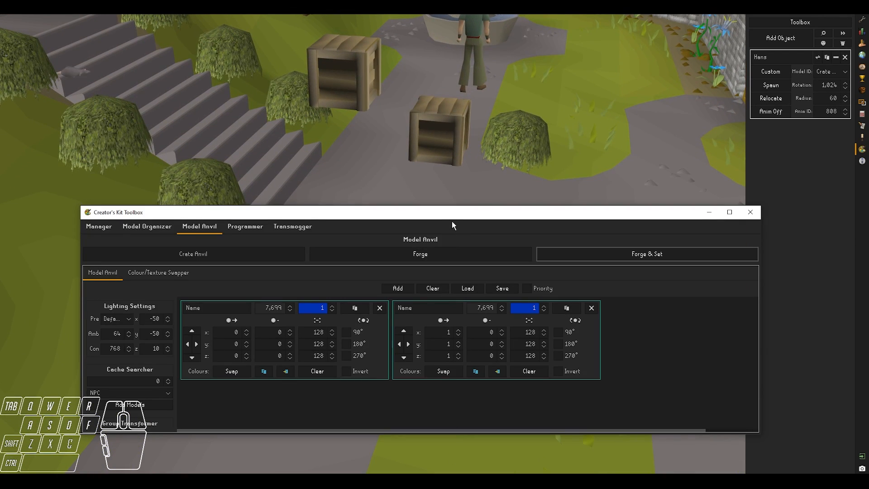
pyautogui.click(487, 332)
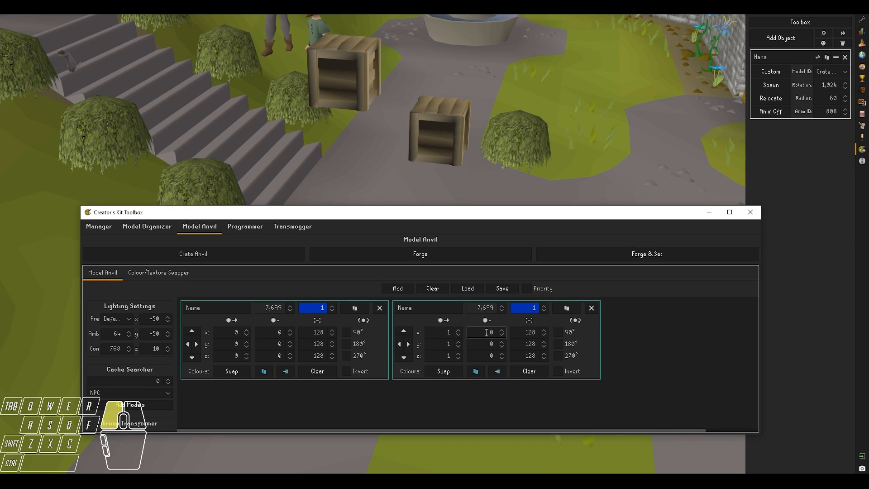
pyautogui.click(459, 346)
pyautogui.click(458, 357)
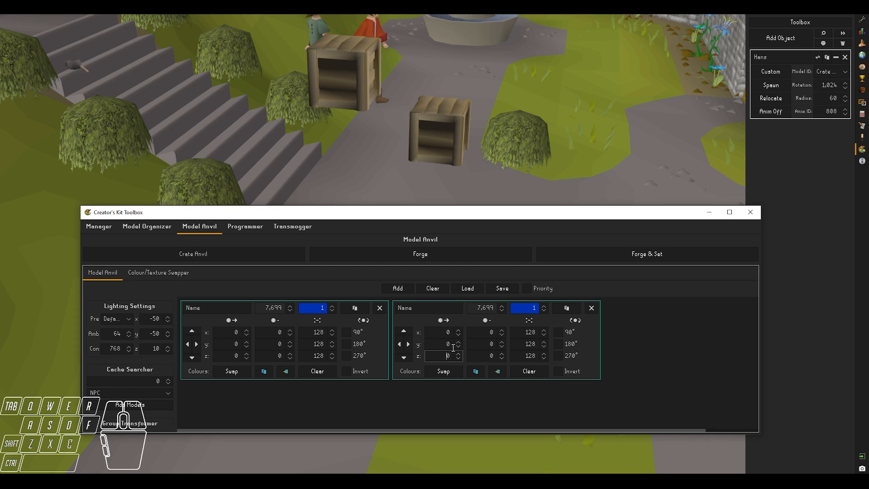
# Step: Set the second crate component's fine x translation to 64 and forge and set the model on the object
pyautogui.click(484, 333)
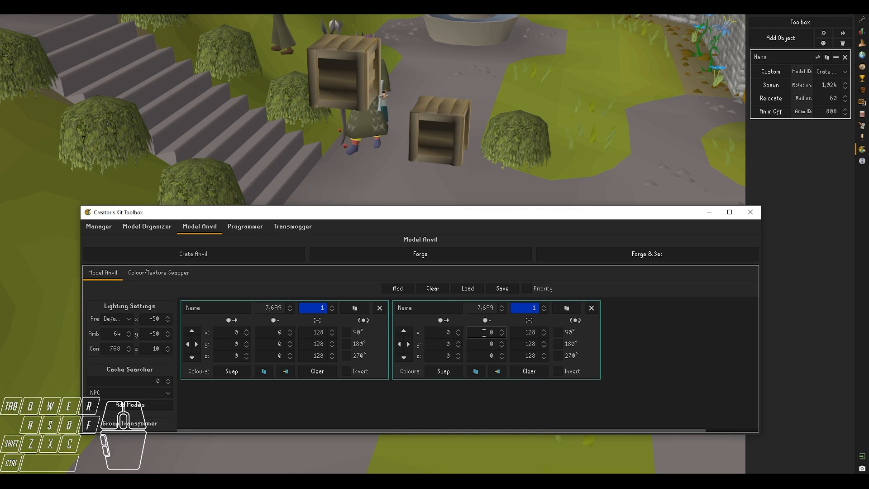
pyautogui.click(498, 333)
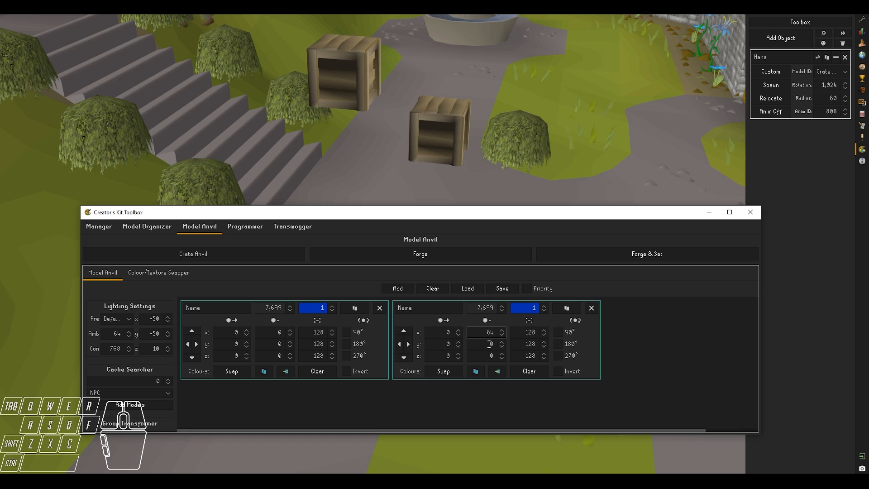
pyautogui.click(489, 344)
pyautogui.click(569, 252)
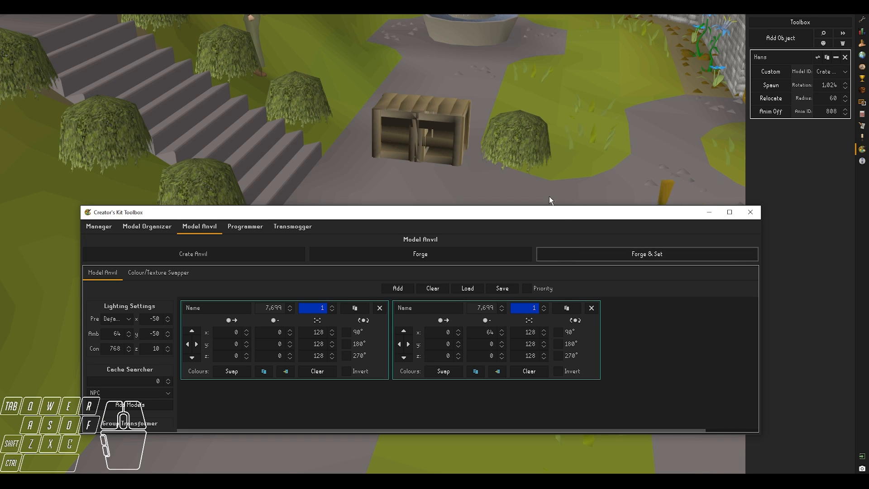
# Step: Turn the combined crate object on the path to rotation 0 and inspect it from several angles
pyautogui.moveTo(466, 147); pyautogui.dragTo(466, 222, button='middle')
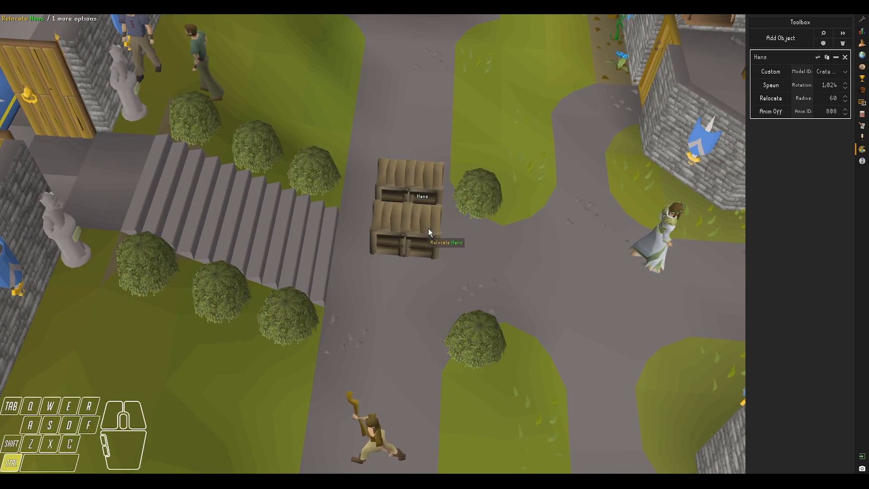
pyautogui.keyDown('ctrl'); pyautogui.moveTo(428, 228); pyautogui.dragTo(426, 309); pyautogui.keyUp('ctrl')
pyautogui.moveTo(465, 337); pyautogui.dragTo(472, 306, button='middle')
pyautogui.hotkey('shift', 'w')
pyautogui.hotkey('shift', 'd')
pyautogui.hotkey('shift', 'w')
pyautogui.press('s')
pyautogui.hotkey('shift', 'a')
pyautogui.hotkey('shift', 'w')
pyautogui.moveTo(430, 367); pyautogui.dragTo(457, 350, button='middle')
pyautogui.press('s')
pyautogui.press('d')
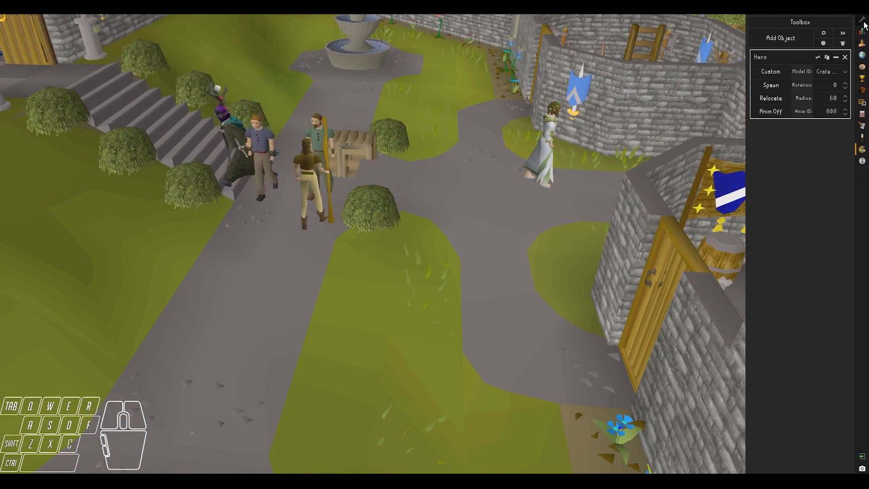
# Step: Enable the Entity Hider plugin to clear the characters around the crates
pyautogui.click(862, 20)
pyautogui.click(754, 39)
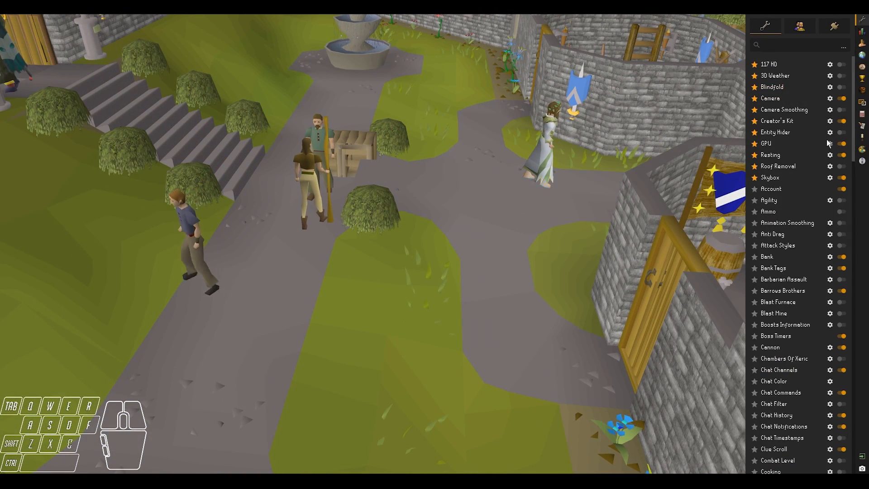
pyautogui.click(843, 132)
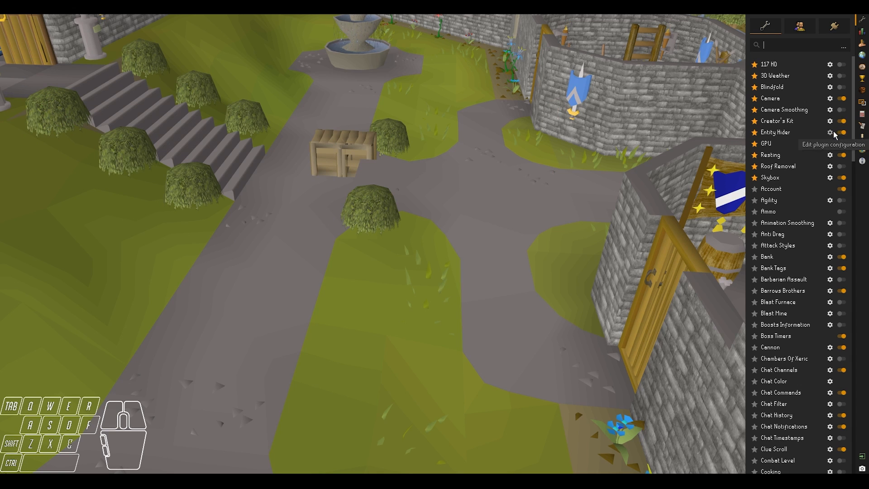
pyautogui.press('a')
pyautogui.moveTo(566, 241); pyautogui.dragTo(558, 243, button='middle')
pyautogui.hotkey('shift', 'w')
pyautogui.hotkey('shift', 'd')
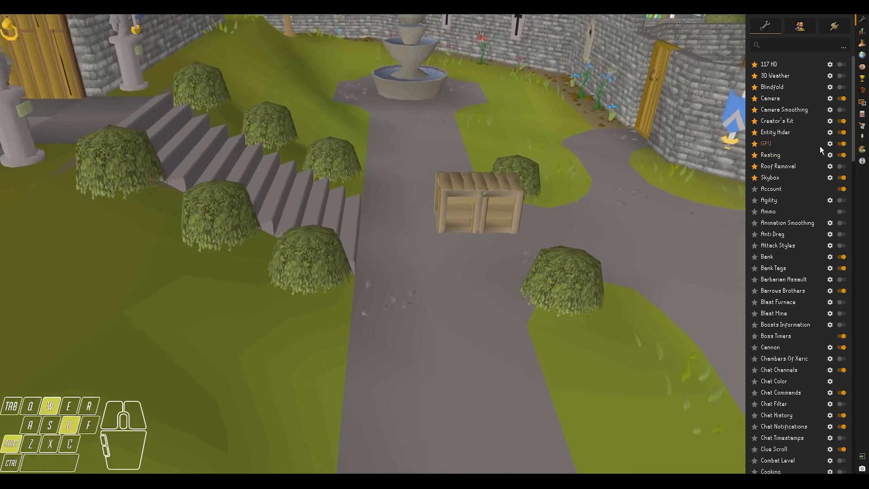
# Step: Return to the Creator's Kit toolbox, set the second crate component's fine x translation to 20, and forge and set the model
pyautogui.click(862, 149)
pyautogui.hotkey('shift', 's')
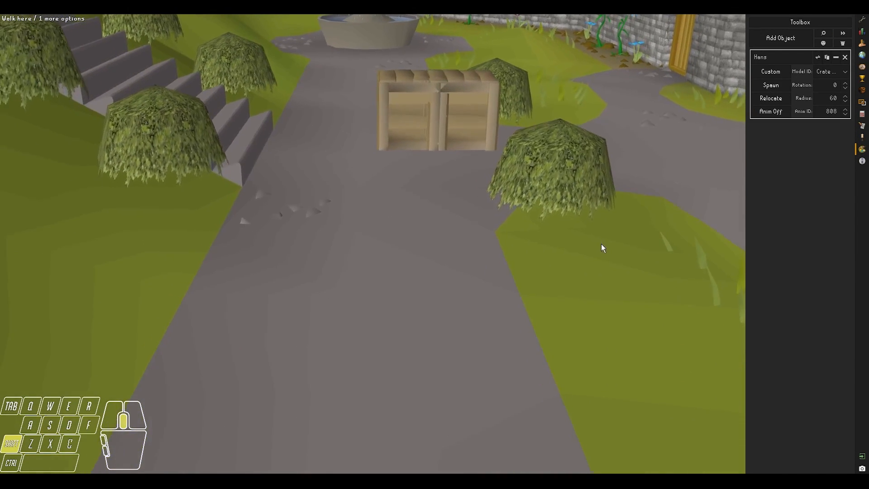
pyautogui.click(458, 446)
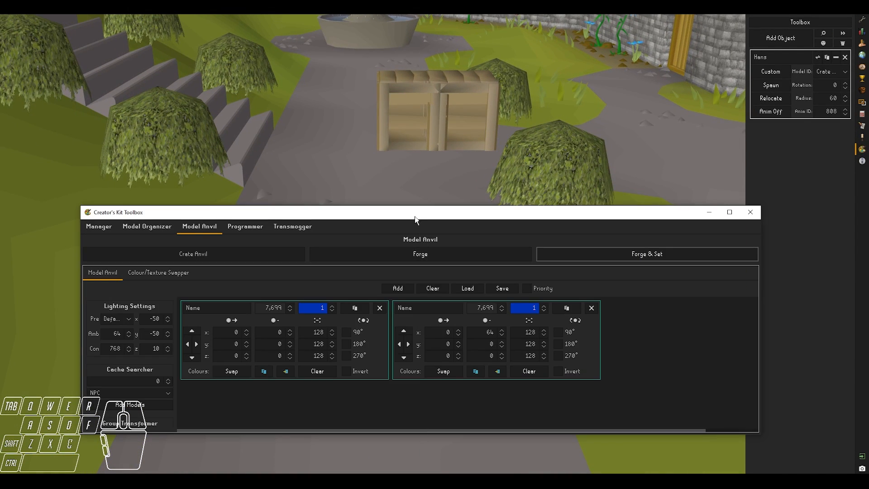
pyautogui.moveTo(410, 217); pyautogui.dragTo(397, 204)
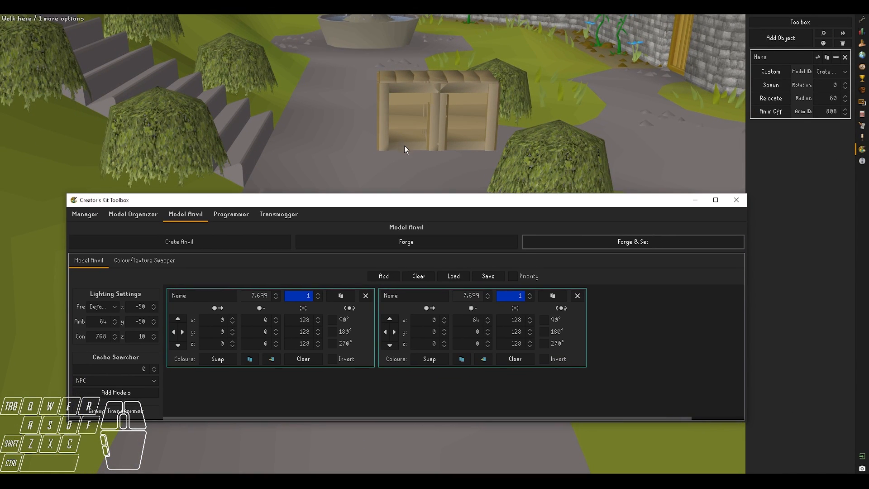
pyautogui.click(462, 322)
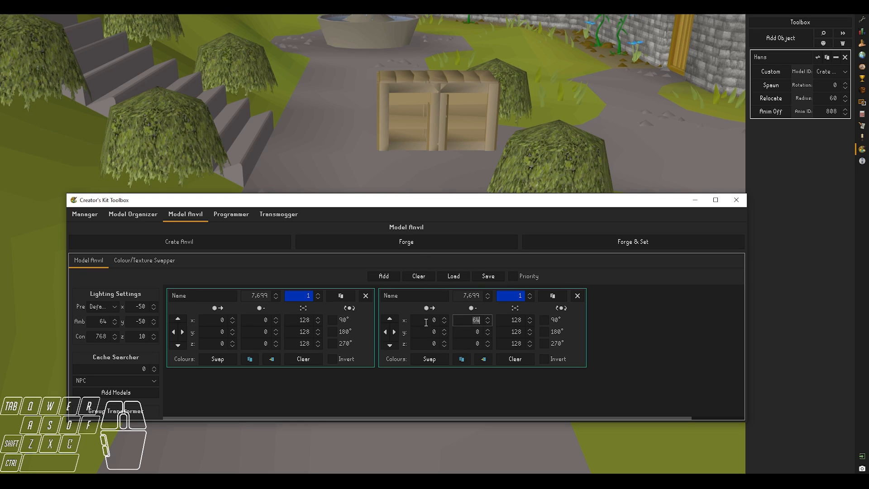
pyautogui.click(461, 332)
pyautogui.click(465, 332)
pyautogui.click(602, 240)
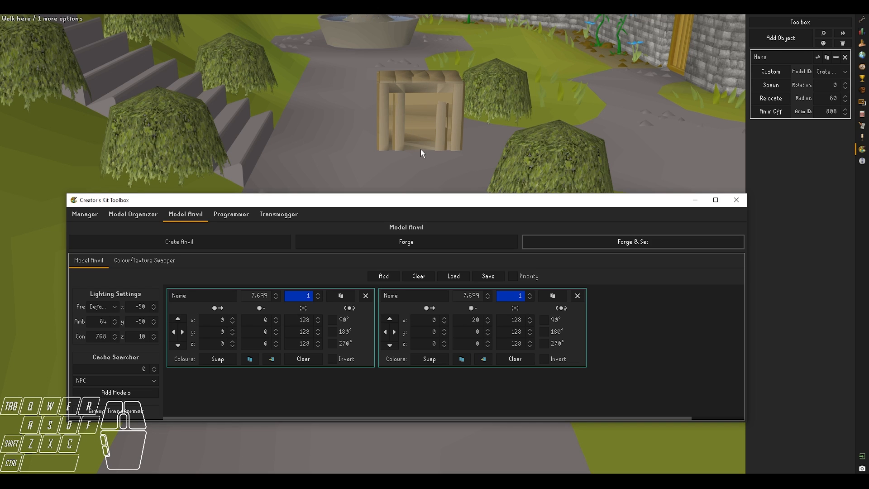
# Step: Reset the second crate component's fine x translation to 0 and remove that component from the Model Anvil
pyautogui.click(465, 320)
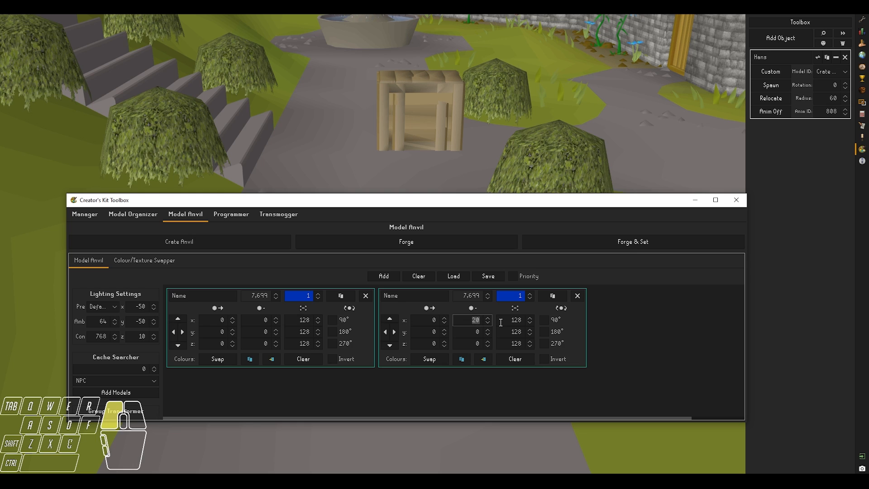
pyautogui.click(466, 332)
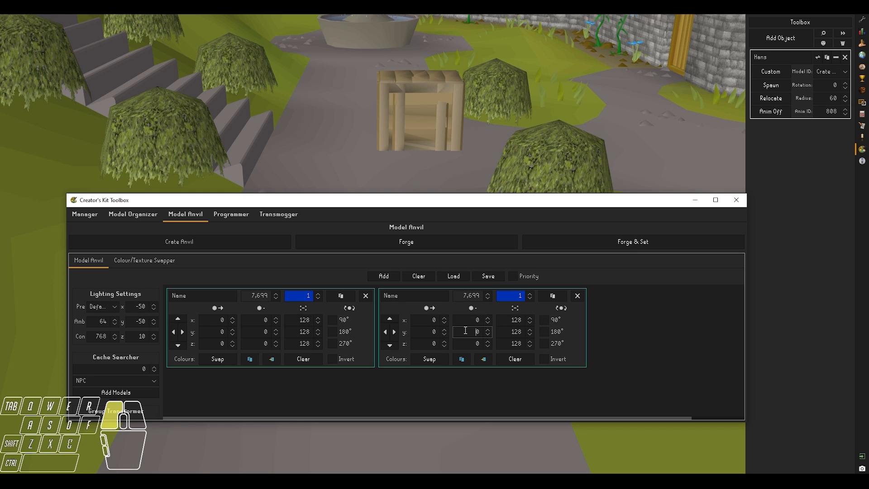
pyautogui.click(577, 297)
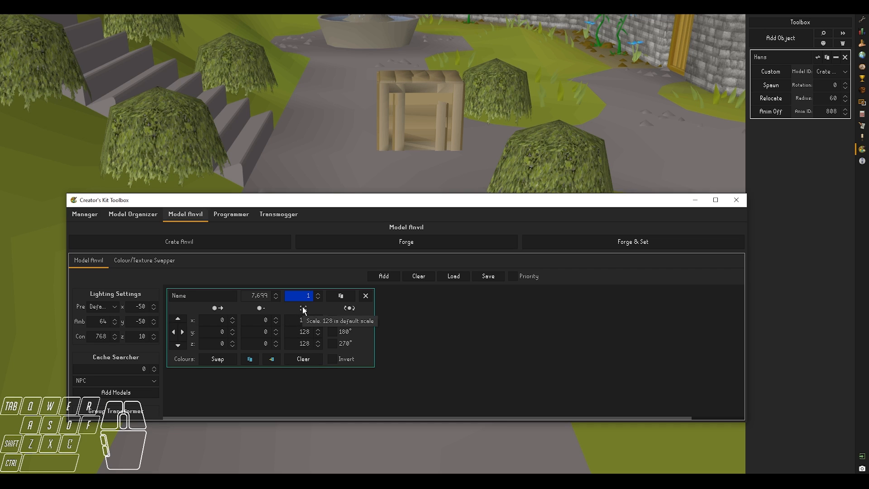
# Step: Set the remaining crate component's x, y and z scale to 256, and forge and set the model
pyautogui.click(291, 322)
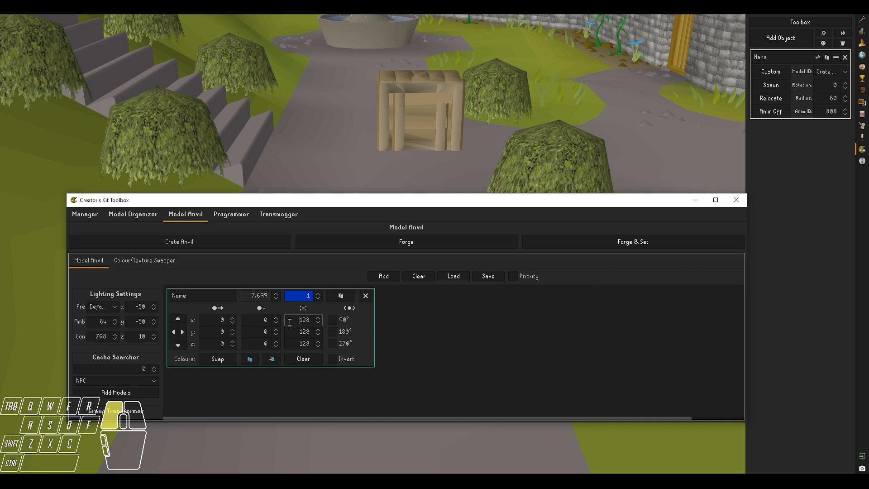
pyautogui.write('25')
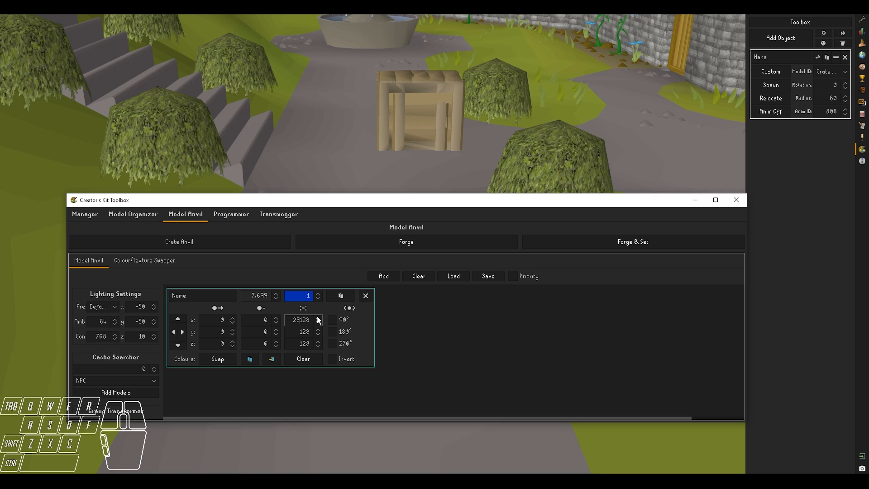
pyautogui.write('6')
pyautogui.moveTo(287, 321); pyautogui.dragTo(346, 319)
pyautogui.write('256')
pyautogui.moveTo(289, 322); pyautogui.dragTo(340, 345)
pyautogui.write('256')
pyautogui.click(638, 246)
pyautogui.scroll(-5, 561, 166)
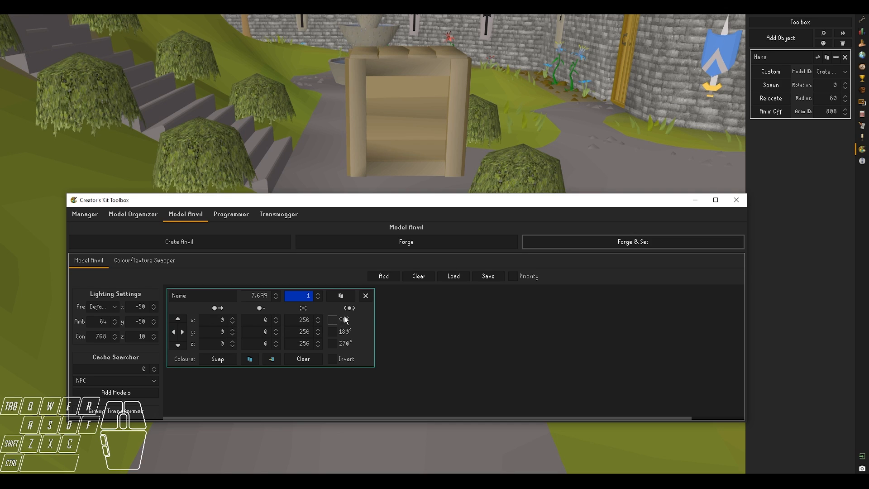
# Step: Try the 90° and 180° rotations on the scaled crate component, forging and setting the model for each
pyautogui.click(563, 244)
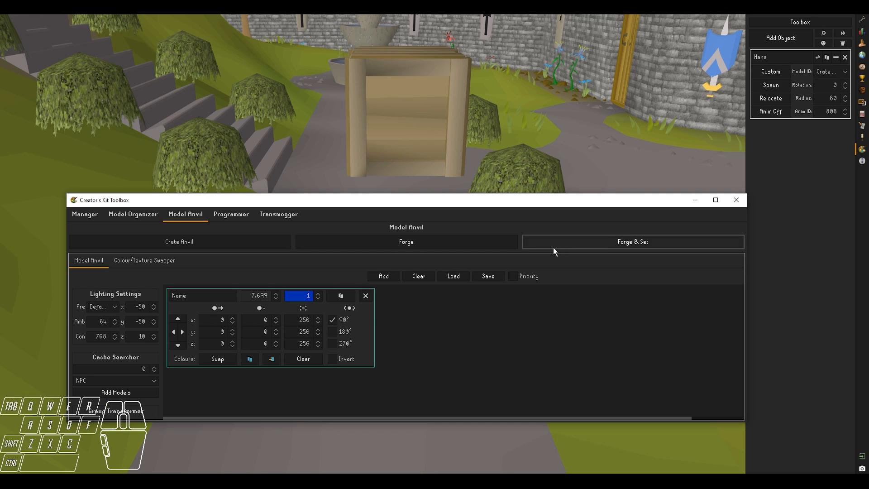
pyautogui.click(344, 334)
pyautogui.click(550, 244)
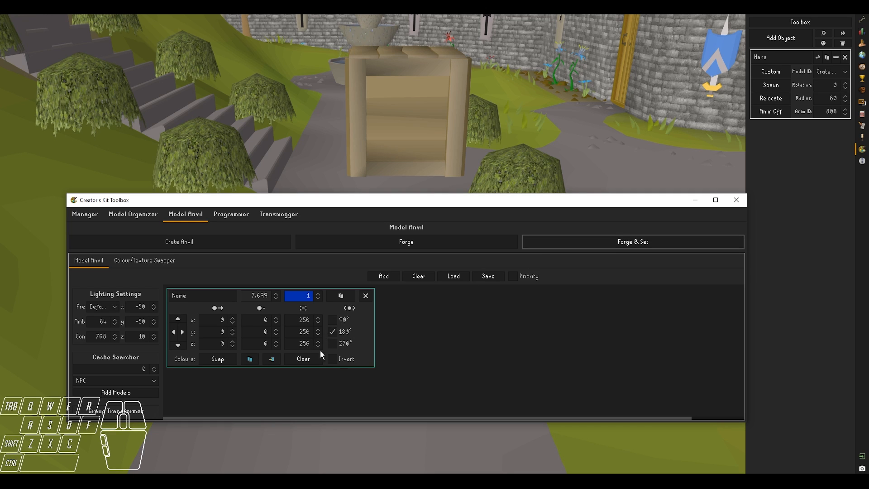
pyautogui.click(560, 247)
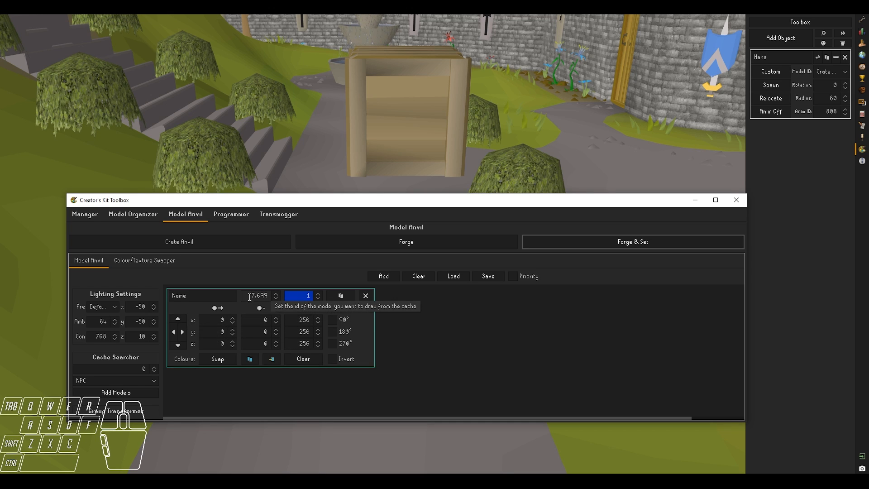
# Step: Remove the crate component from the Model Anvil and return to the game window
pyautogui.moveTo(247, 297); pyautogui.dragTo(281, 296)
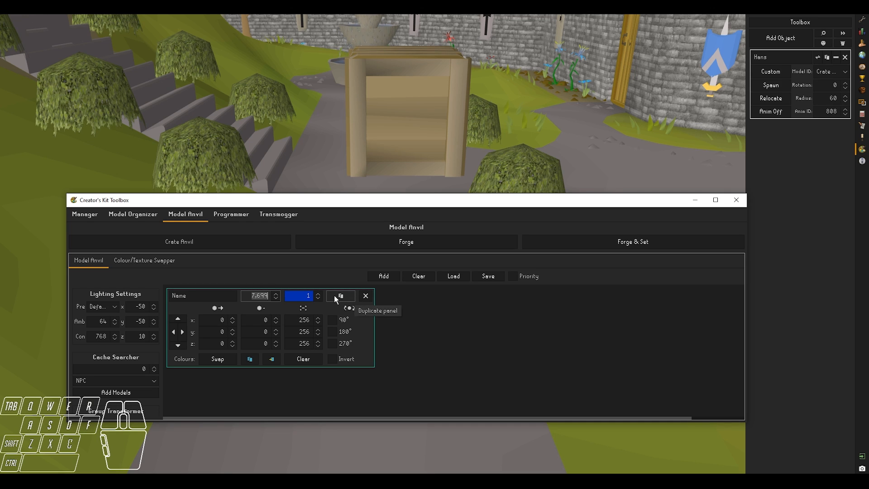
pyautogui.click(365, 295)
pyautogui.click(801, 145)
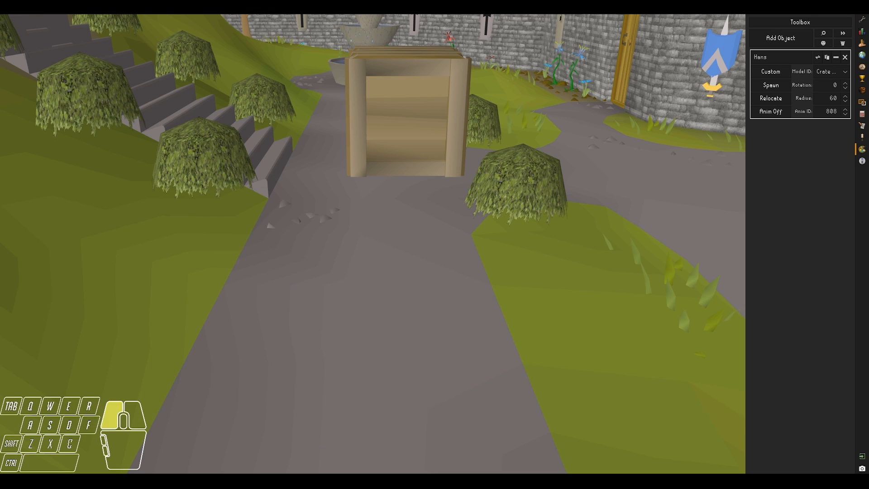
# Step: Disable the Entity Hider plugin to bring the characters back into the courtyard
pyautogui.click(861, 20)
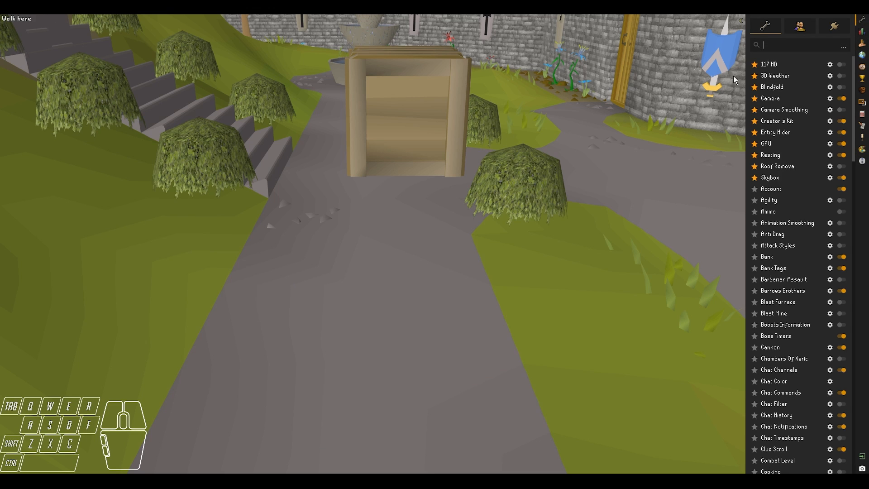
pyautogui.click(839, 133)
pyautogui.moveTo(589, 217); pyautogui.dragTo(588, 240, button='middle')
pyautogui.moveTo(574, 262); pyautogui.dragTo(374, 166, button='middle')
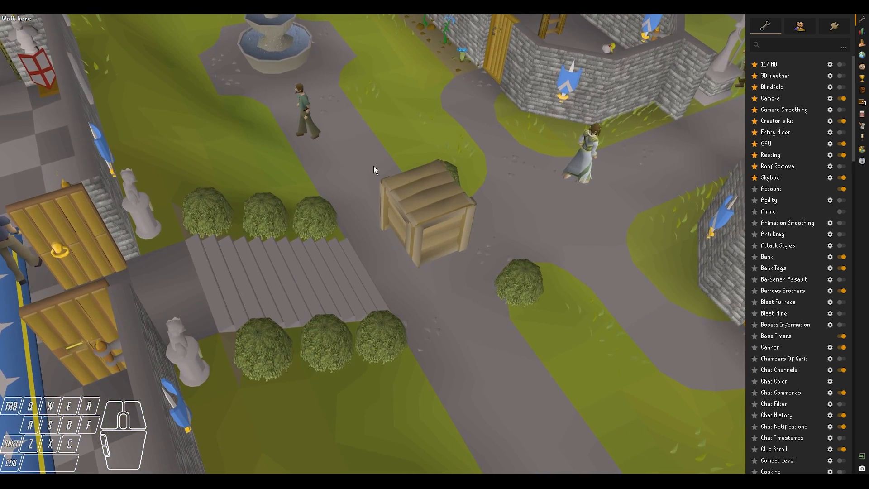
# Step: Send the Man NPC on the steps to the anvil and reopen the Creator's Kit toolbox
pyautogui.rightClick(308, 132)
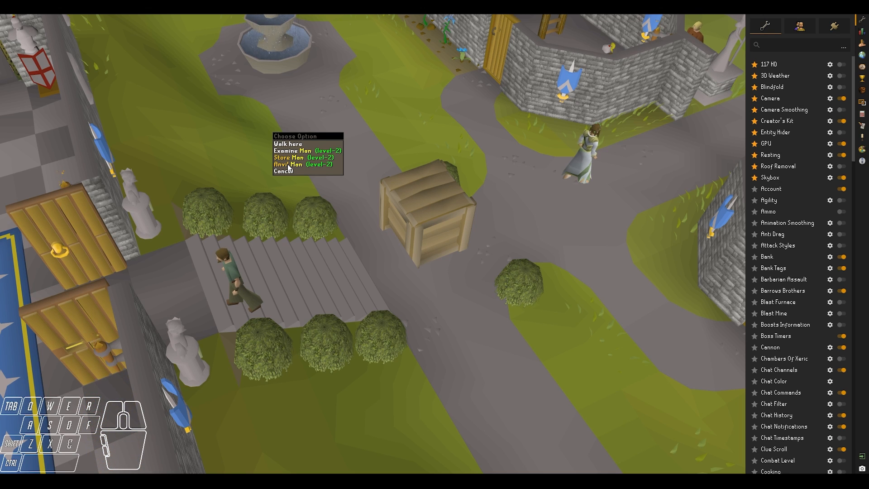
pyautogui.moveTo(311, 289); pyautogui.dragTo(251, 300, button='middle')
pyautogui.rightClick(243, 302)
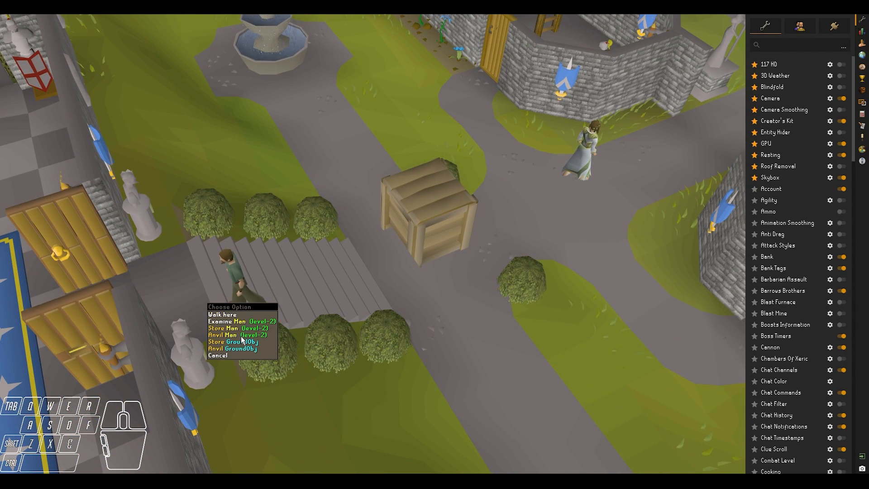
pyautogui.click(239, 335)
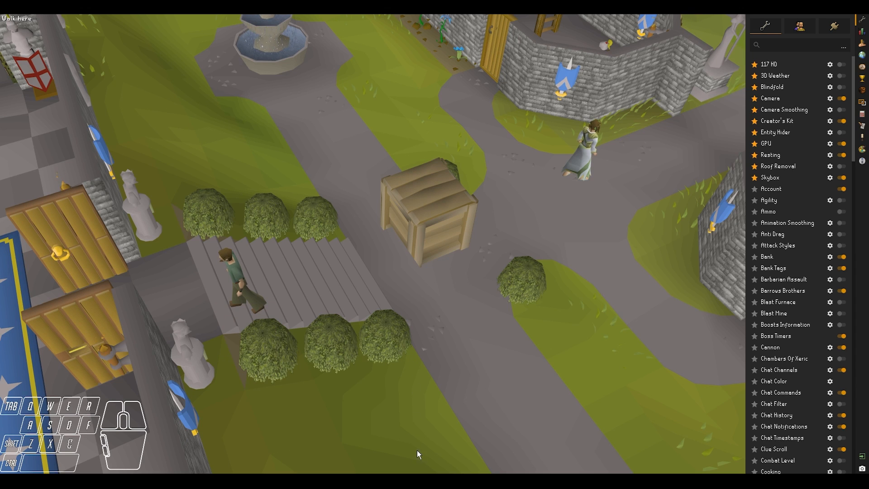
pyautogui.moveTo(411, 480)
pyautogui.click(455, 446)
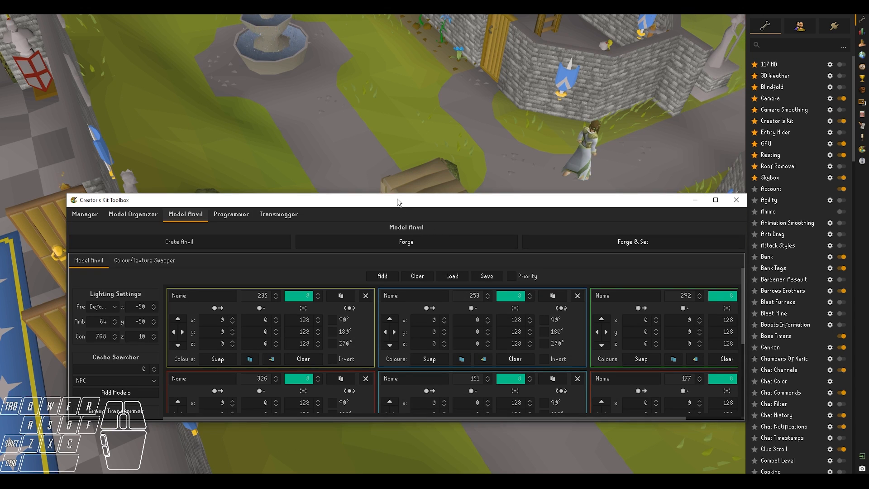
# Step: Widen the toolbox window to fit all the Man's components and examine their model IDs
pyautogui.moveTo(397, 195); pyautogui.dragTo(420, 58)
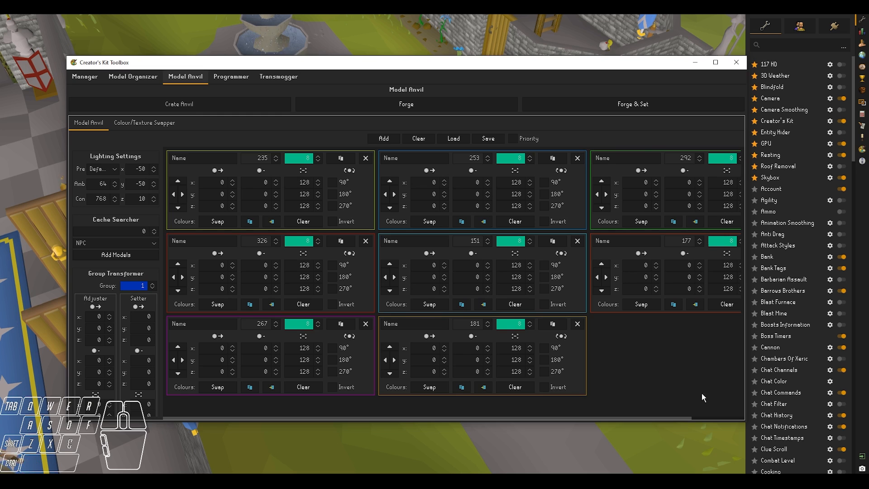
pyautogui.moveTo(747, 421); pyautogui.dragTo(836, 423)
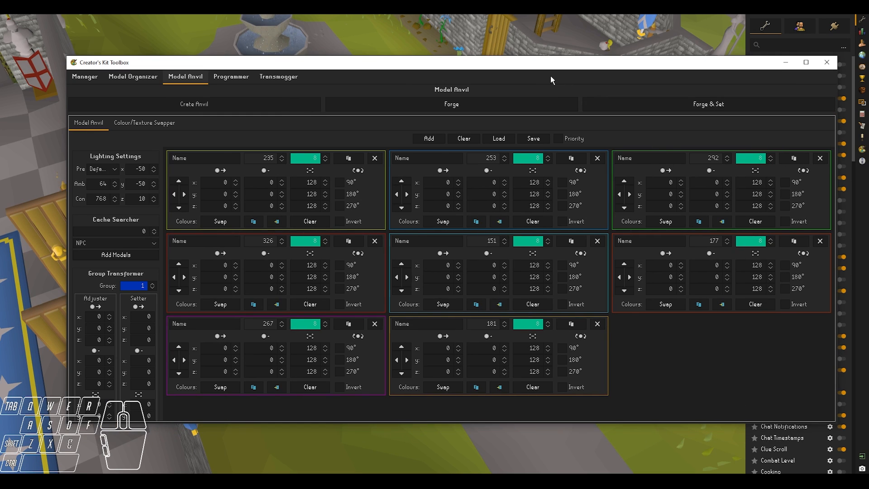
pyautogui.moveTo(538, 65); pyautogui.dragTo(508, 62)
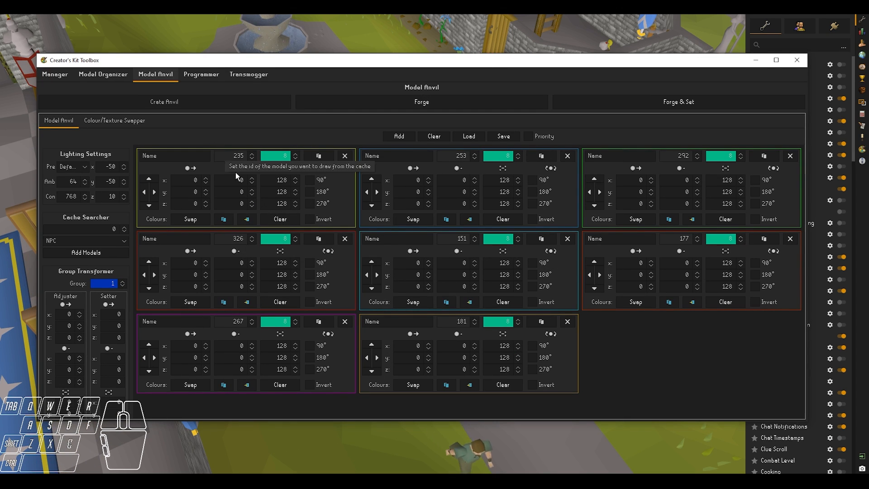
pyautogui.click(228, 156)
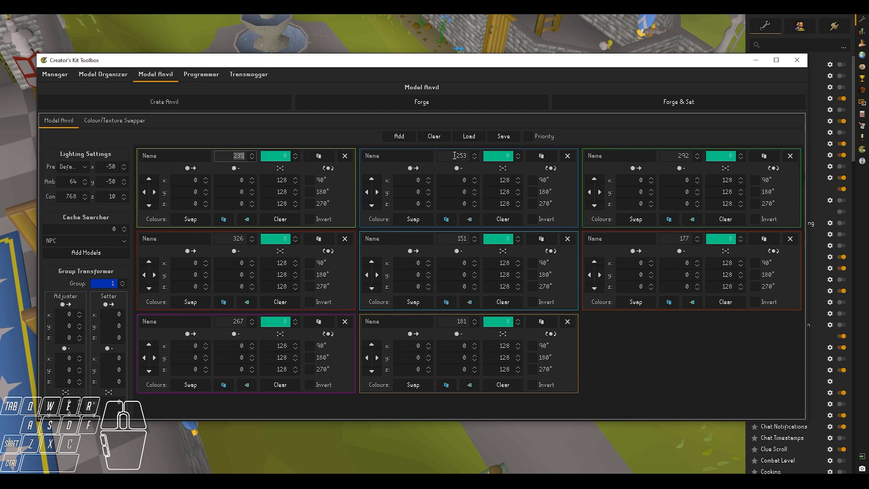
pyautogui.click(681, 155)
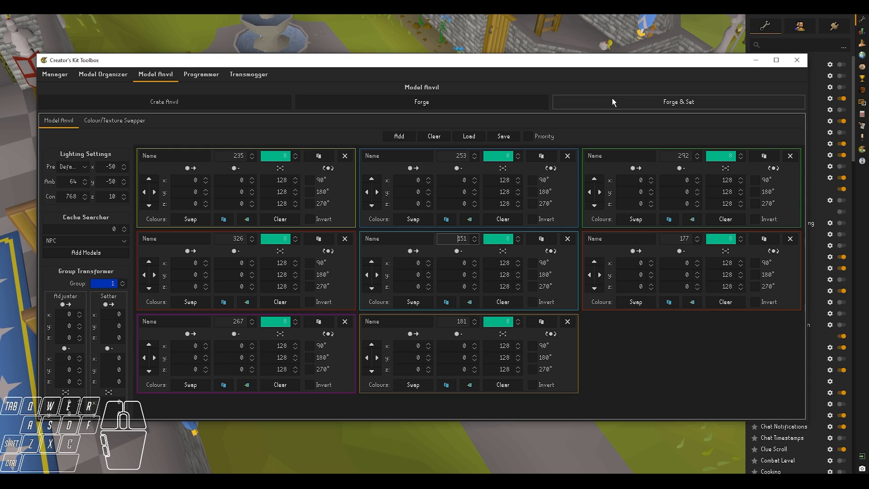
# Step: Forge the Man's components and set the resulting model on the crate object on the path
pyautogui.moveTo(574, 55); pyautogui.dragTo(583, 220)
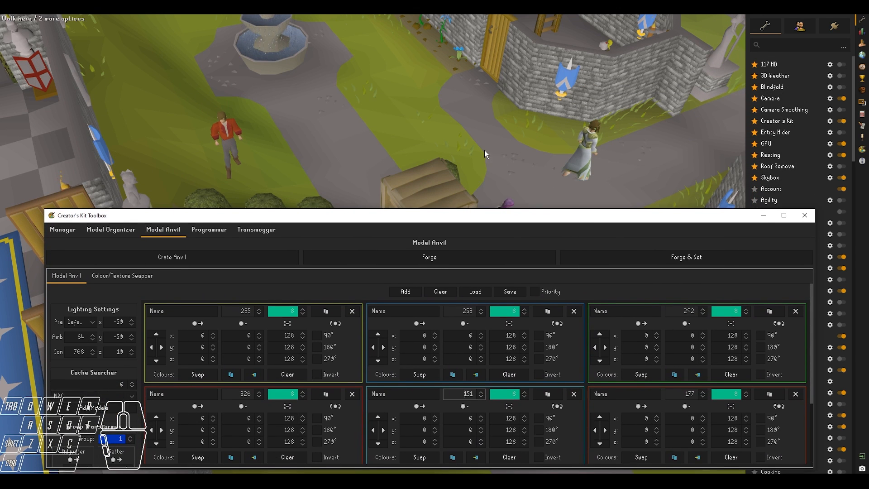
pyautogui.scroll(3, 485, 151)
pyautogui.moveTo(484, 151); pyautogui.dragTo(462, 147, button='middle')
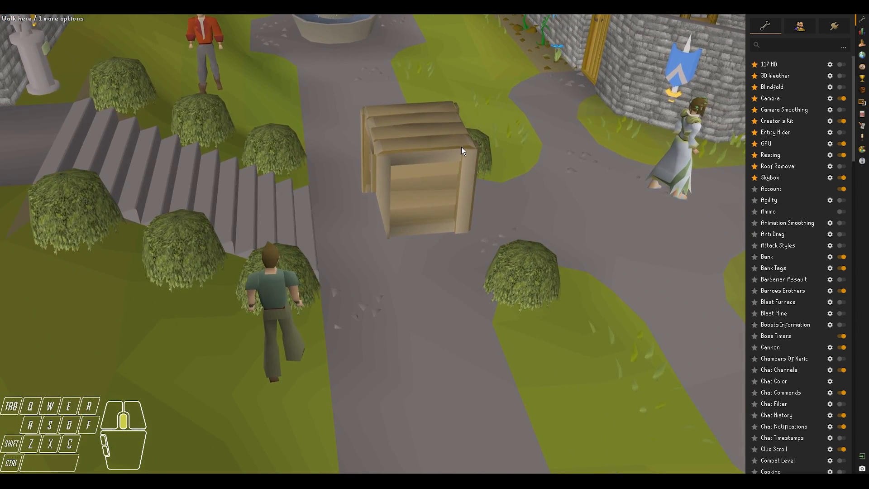
pyautogui.hotkey('shift', 'a')
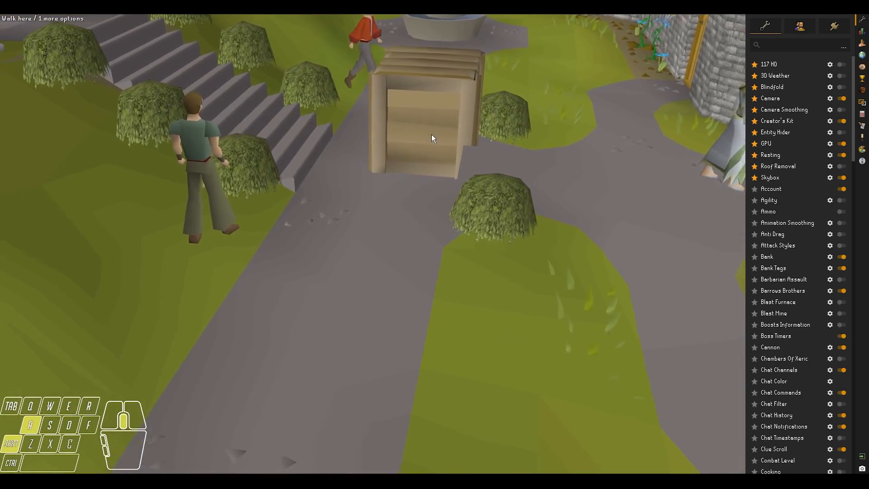
pyautogui.click(438, 444)
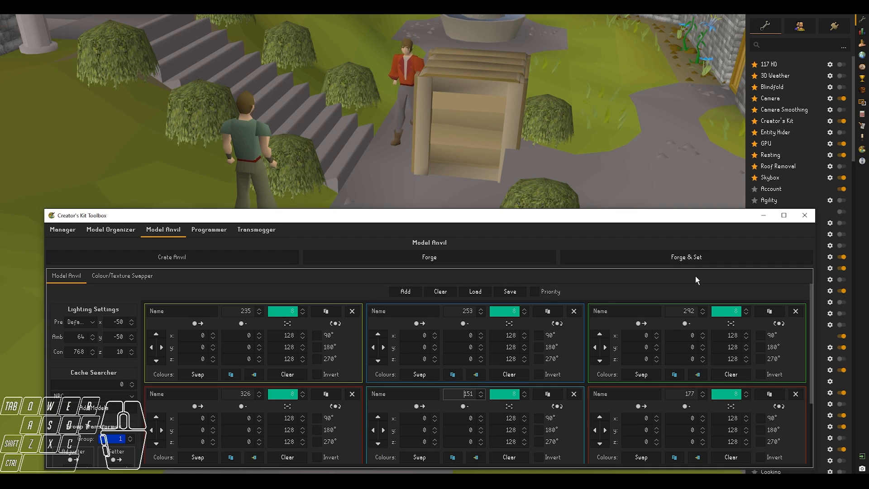
pyautogui.click(696, 258)
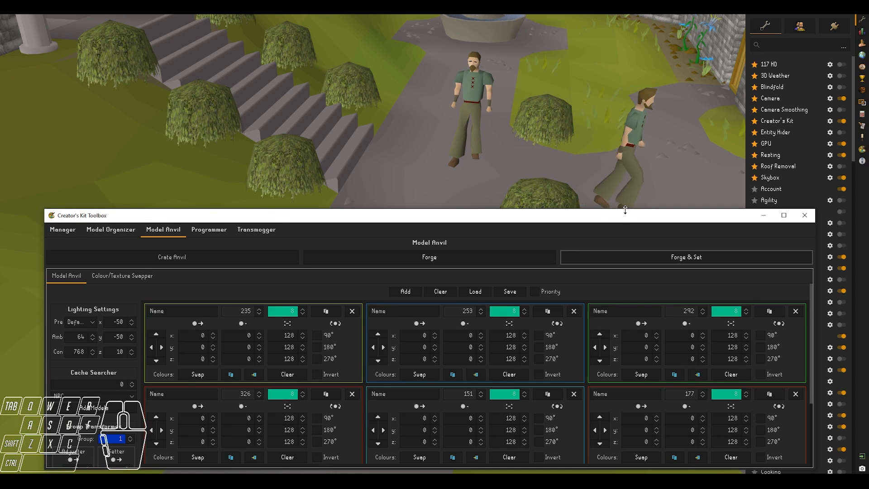
# Step: Set the x, y and z scale of the Man's component 235 to 256, and forge and set the model
pyautogui.moveTo(626, 210); pyautogui.dragTo(615, 175)
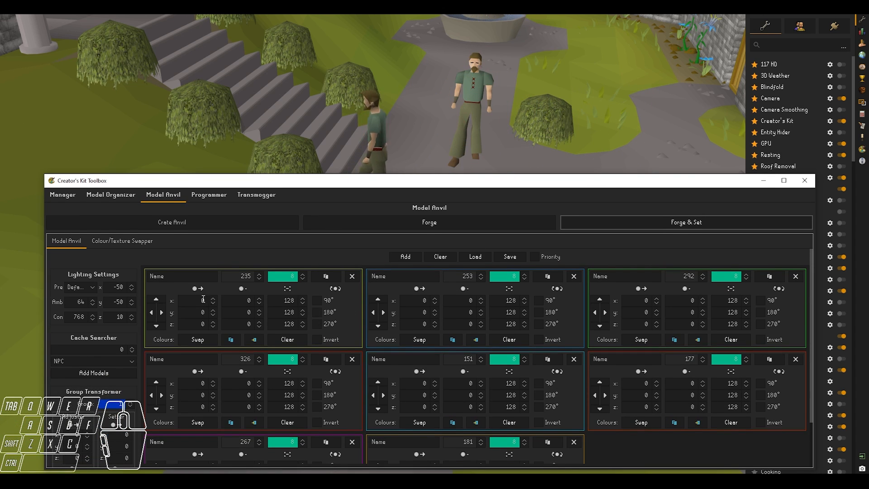
pyautogui.click(187, 277)
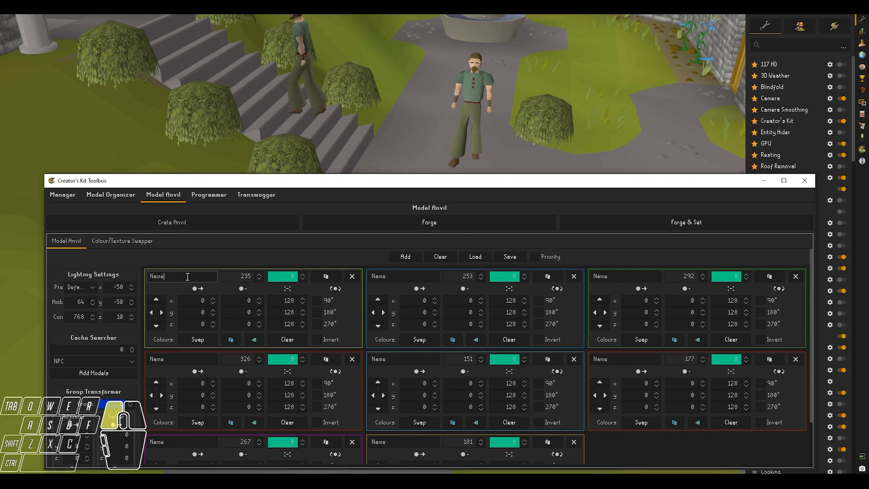
pyautogui.click(235, 277)
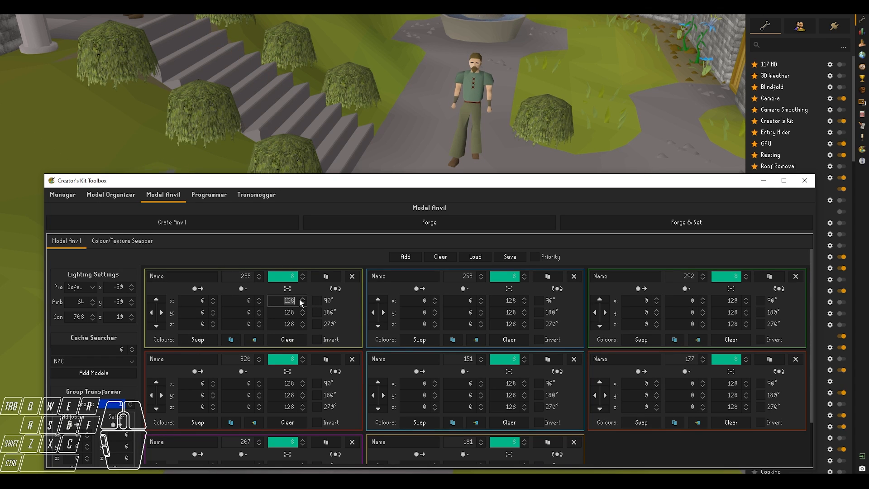
pyautogui.write('256')
pyautogui.moveTo(295, 324); pyautogui.dragTo(281, 324)
pyautogui.write('256')
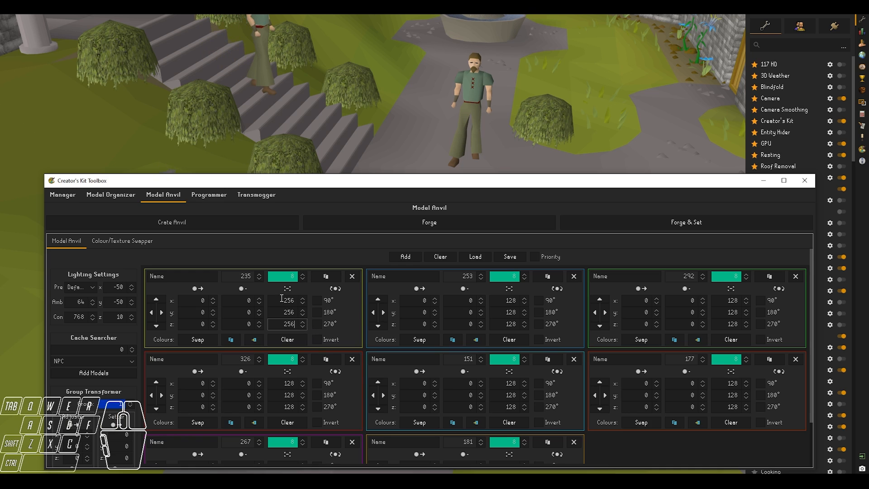
pyautogui.click(683, 223)
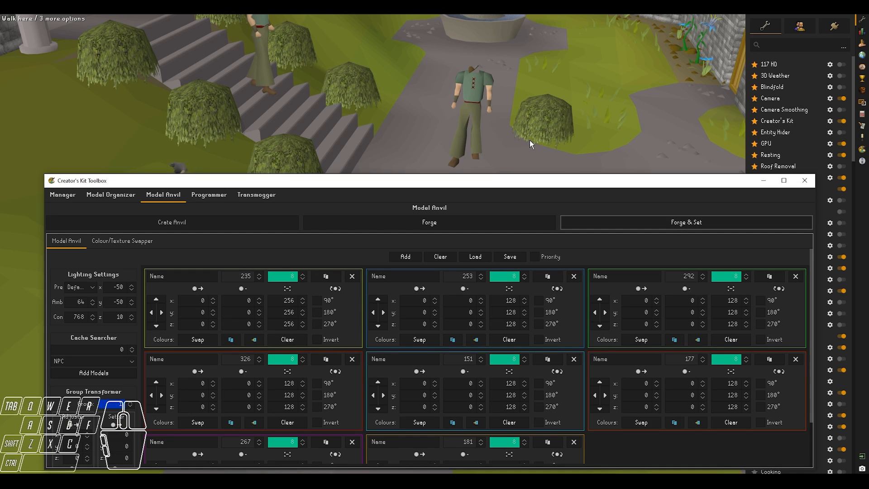
pyautogui.scroll(-7, 527, 139)
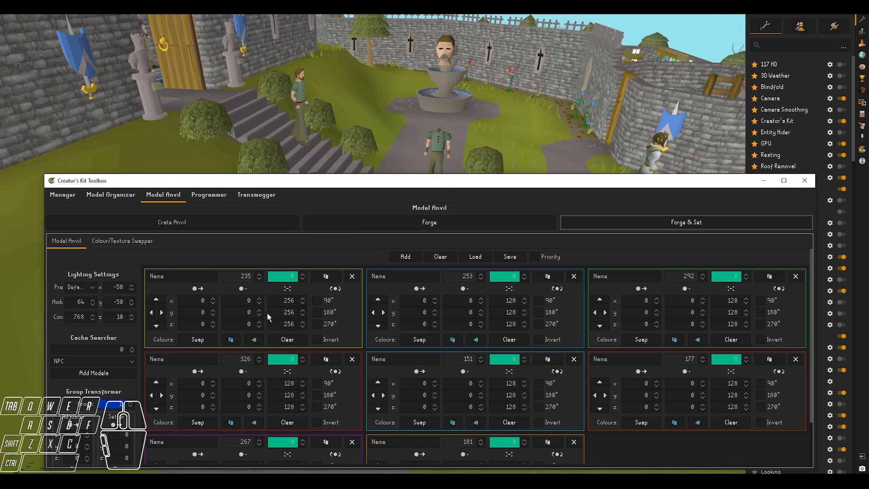
# Step: Try component 235 with a z translation of -1, reset it to 0, and try a fine z translation of 100, forging and setting each
pyautogui.click(646, 226)
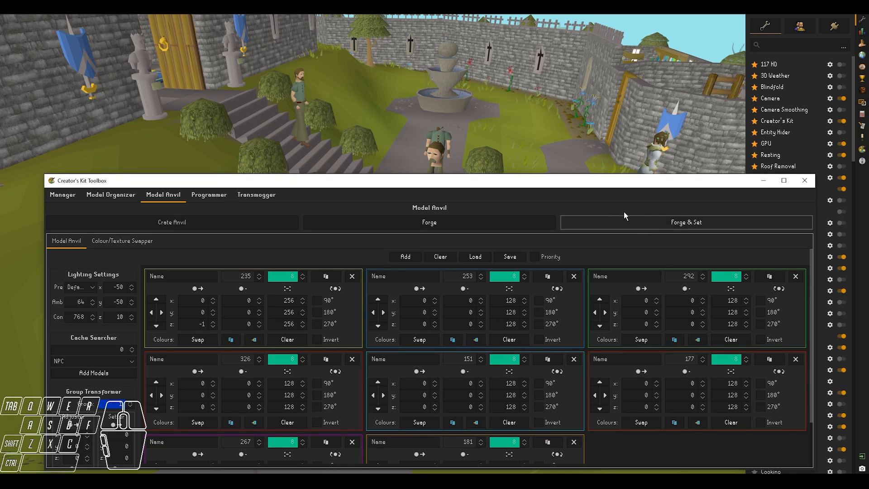
pyautogui.click(213, 321)
pyautogui.click(248, 324)
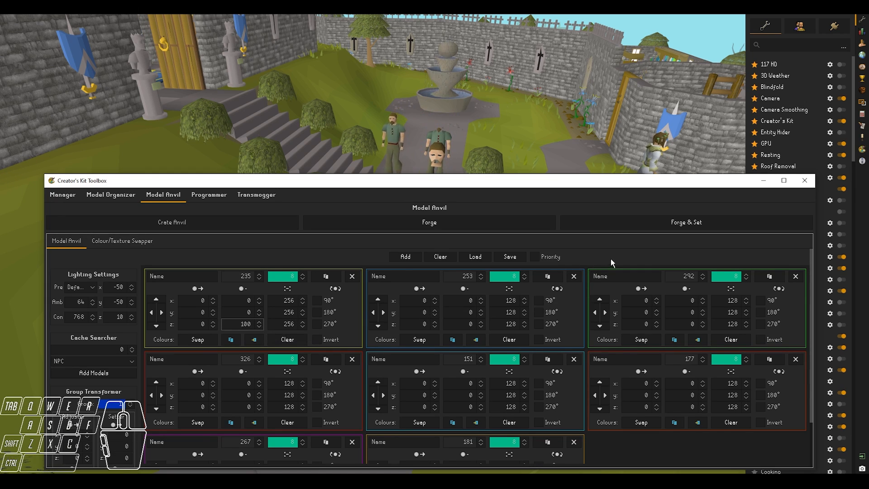
pyautogui.click(623, 220)
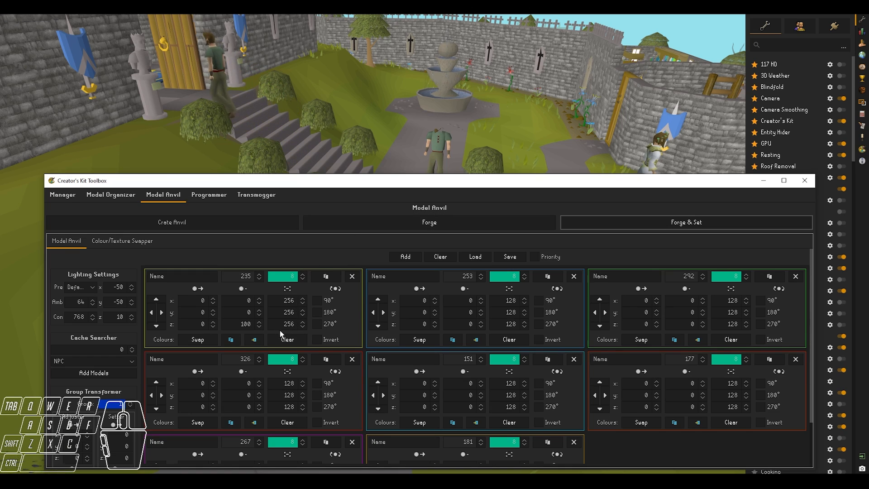
# Step: Set component 235's fine z translation to -100, and forge and set the model
pyautogui.click(238, 323)
pyautogui.write('-')
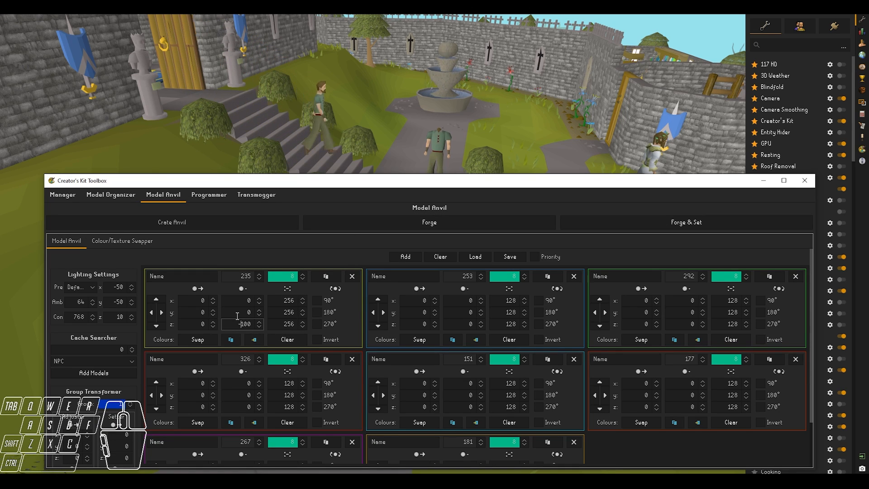
pyautogui.click(623, 219)
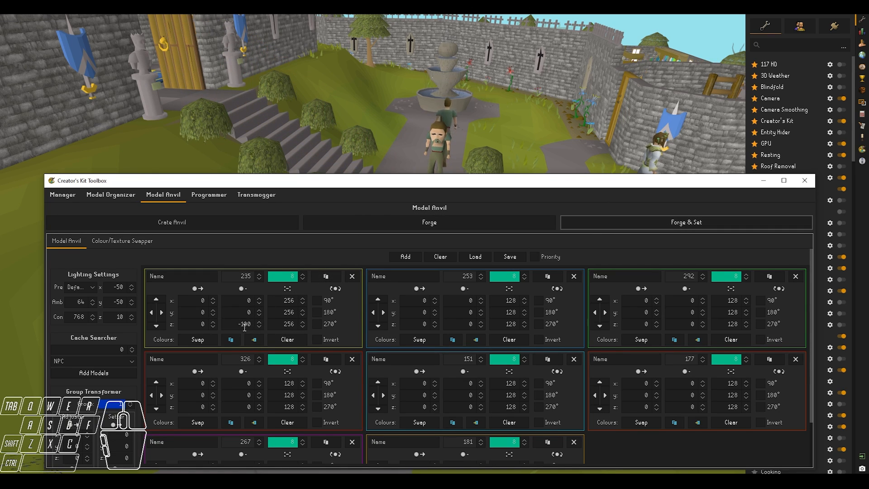
# Step: Try fine z translations of -70 and -60 for component 235, and settle on -80, forging and setting the model each time
pyautogui.moveTo(239, 326); pyautogui.dragTo(256, 326)
pyautogui.write('-')
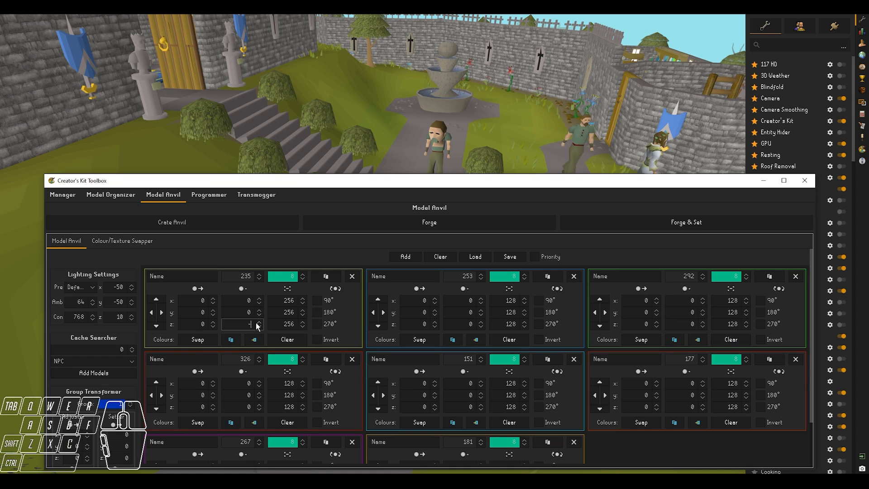
pyautogui.write('70')
pyautogui.click(681, 224)
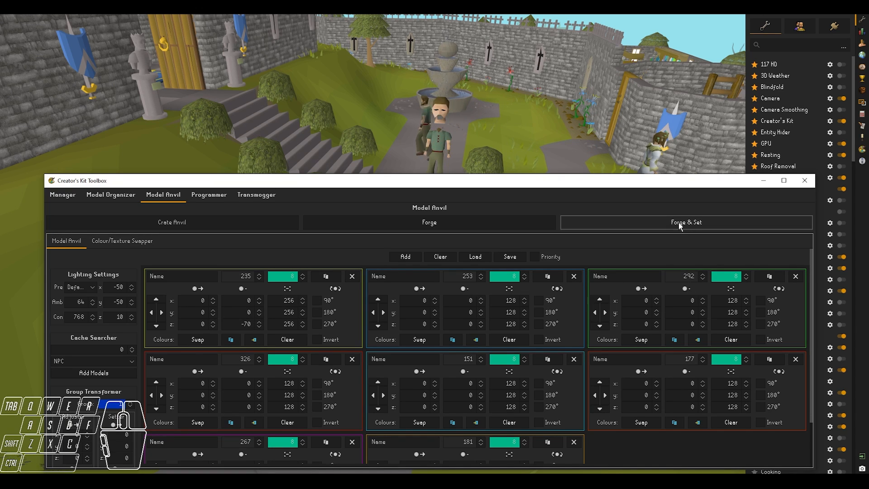
pyautogui.click(238, 325)
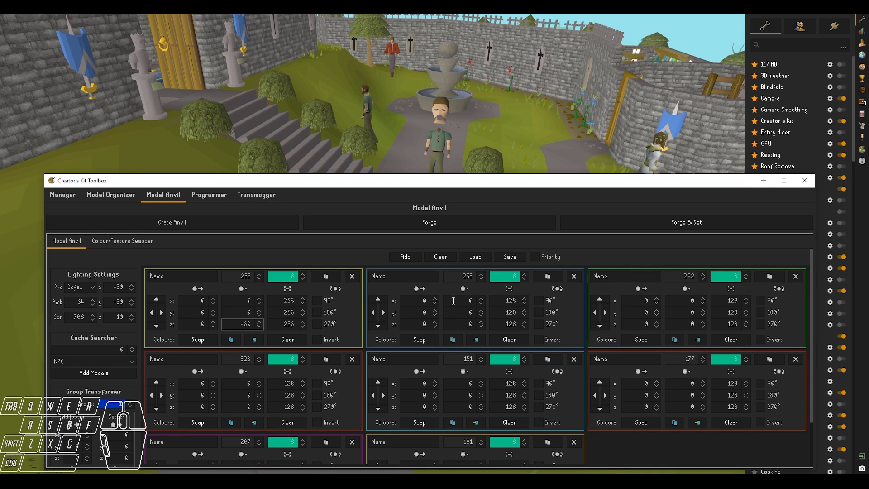
pyautogui.click(678, 223)
pyautogui.click(231, 323)
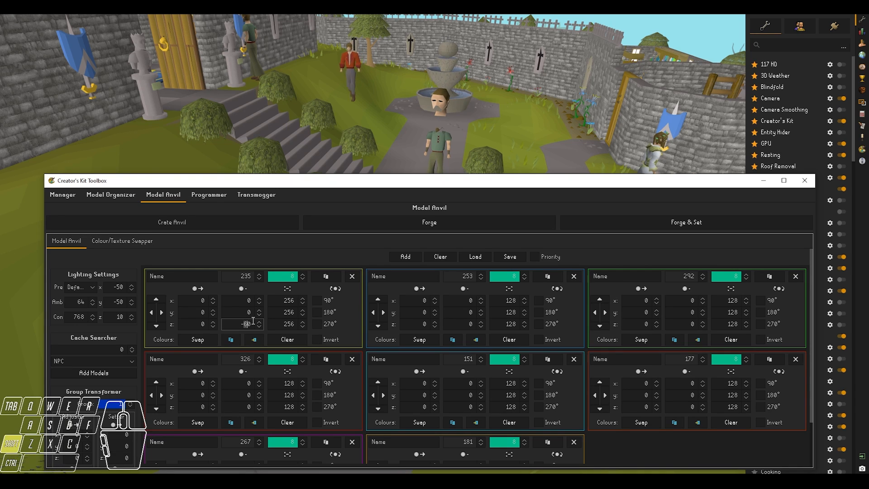
pyautogui.click(665, 220)
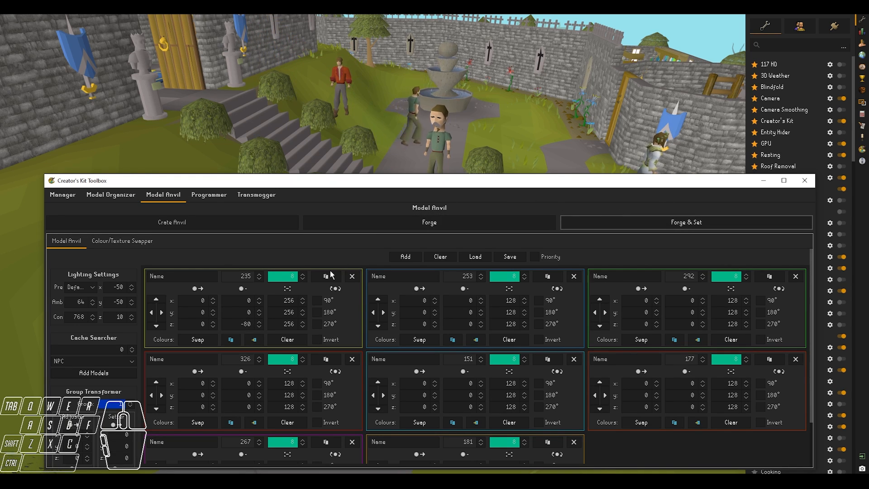
# Step: Copy component 235's scale to component 253, making its x, y and z scale 256
pyautogui.moveTo(279, 301); pyautogui.dragTo(320, 303)
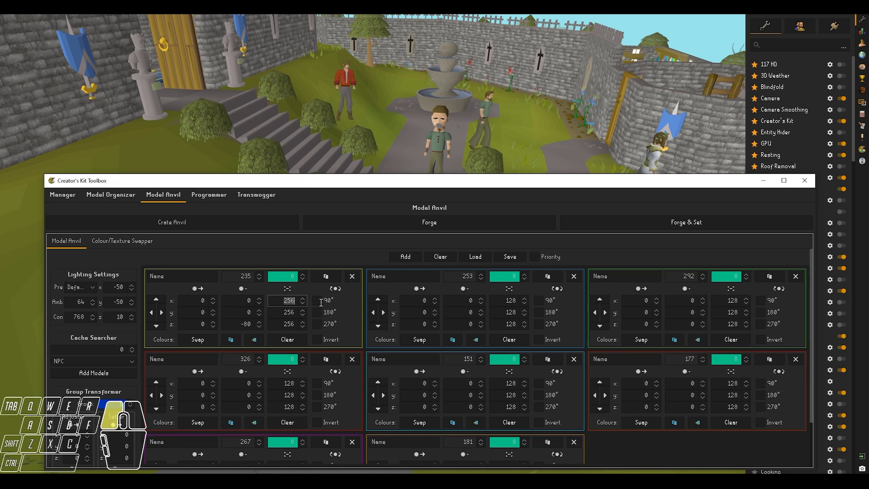
pyautogui.hotkey('ctrl', 'c')
pyautogui.hotkey('ctrl', 'v')
pyautogui.moveTo(505, 300); pyautogui.dragTo(525, 324)
pyautogui.hotkey('ctrl', 'v')
pyautogui.hotkey('ctrl', 'v')
pyautogui.click(494, 316)
# Step: Copy component 235's fine z translation of -80 to component 253, and forge and set the model
pyautogui.moveTo(235, 324); pyautogui.dragTo(267, 325)
pyautogui.hotkey('ctrl', 'c')
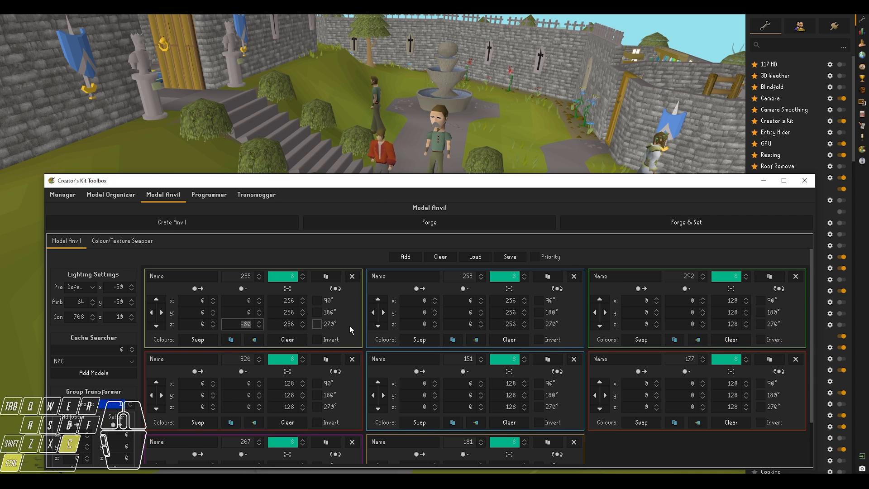
pyautogui.moveTo(458, 324); pyautogui.dragTo(482, 325)
pyautogui.hotkey('ctrl', 'v')
pyautogui.click(454, 313)
pyautogui.click(628, 225)
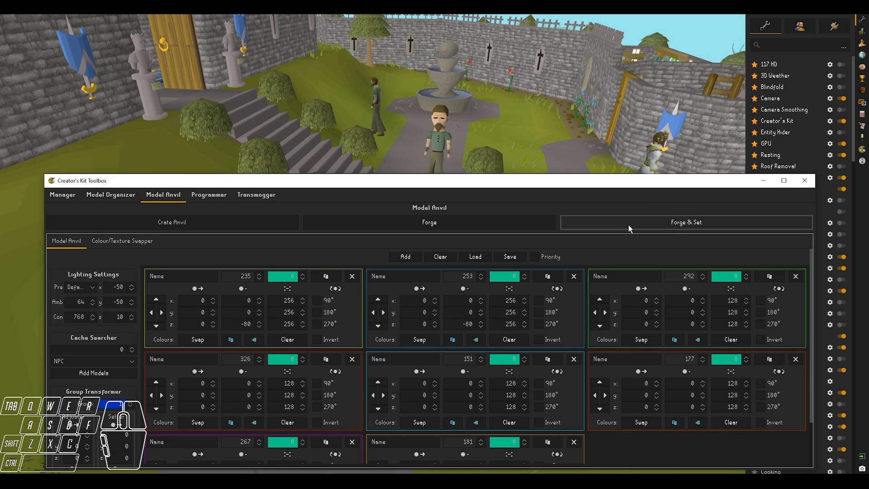
# Step: Examine the forged Man with its enlarged head and jaw in the game scene from closer angles
pyautogui.click(498, 159)
pyautogui.hotkey('shift', 'w')
pyautogui.hotkey('shift', 'd')
pyautogui.moveTo(496, 162)
pyautogui.mouseDown(button='middle')
pyautogui.moveTo(465, 154)
pyautogui.moveTo(485, 152)
pyautogui.mouseUp(button='middle')
pyautogui.hotkey('shift', 'a')
pyautogui.hotkey('shift', 's')
pyautogui.moveTo(488, 155); pyautogui.dragTo(492, 158)
pyautogui.hotkey('shift', 'd')
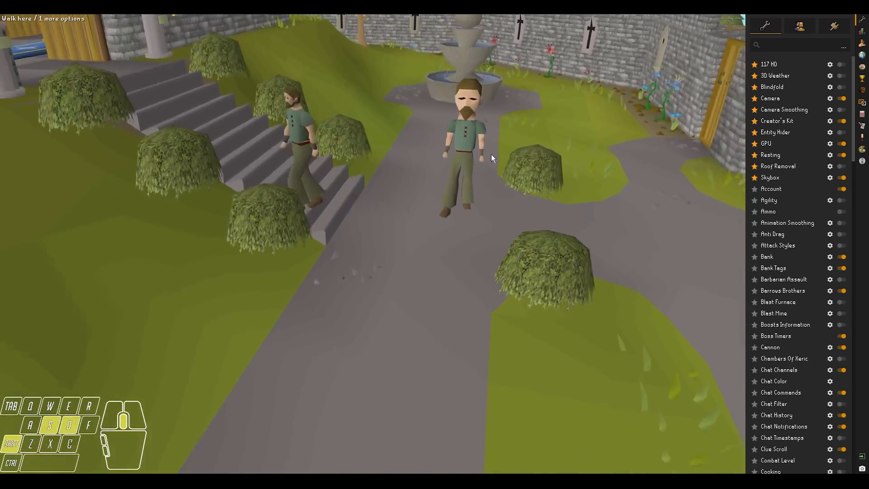
pyautogui.moveTo(492, 159); pyautogui.dragTo(487, 166, button='middle')
pyautogui.hotkey('shift', 'w')
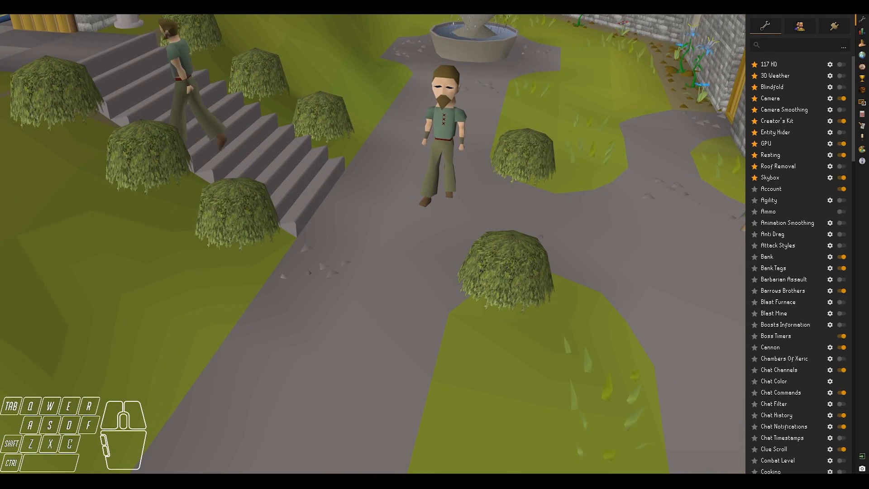
# Step: Shrink the toolbox window to uncover the path, and send the bush beside the path to the Model Anvil
pyautogui.moveTo(461, 480)
pyautogui.click(461, 446)
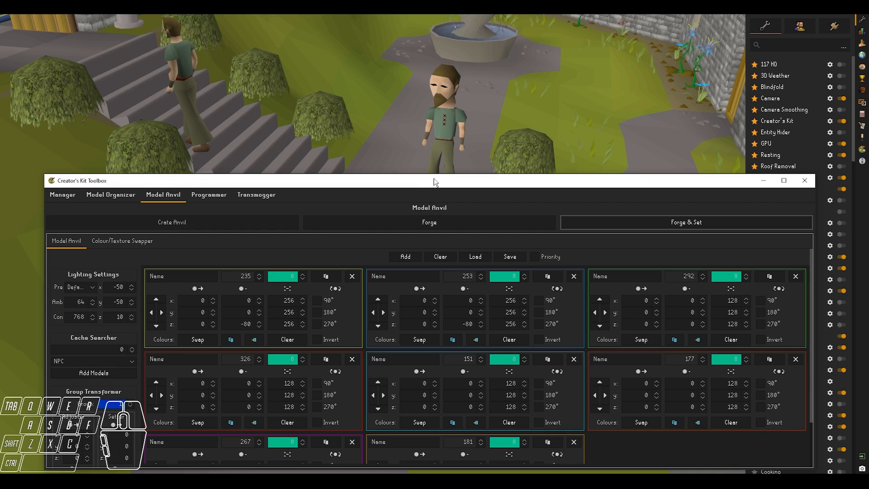
pyautogui.moveTo(435, 177); pyautogui.dragTo(436, 205)
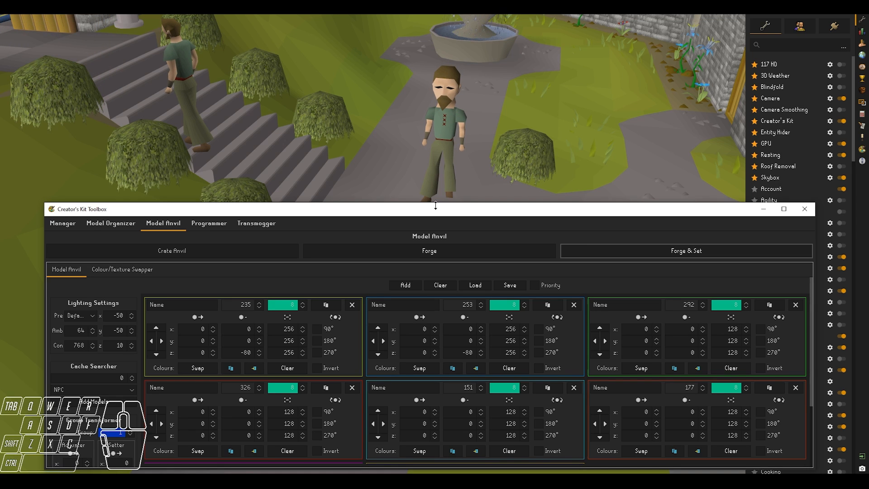
pyautogui.rightClick(523, 172)
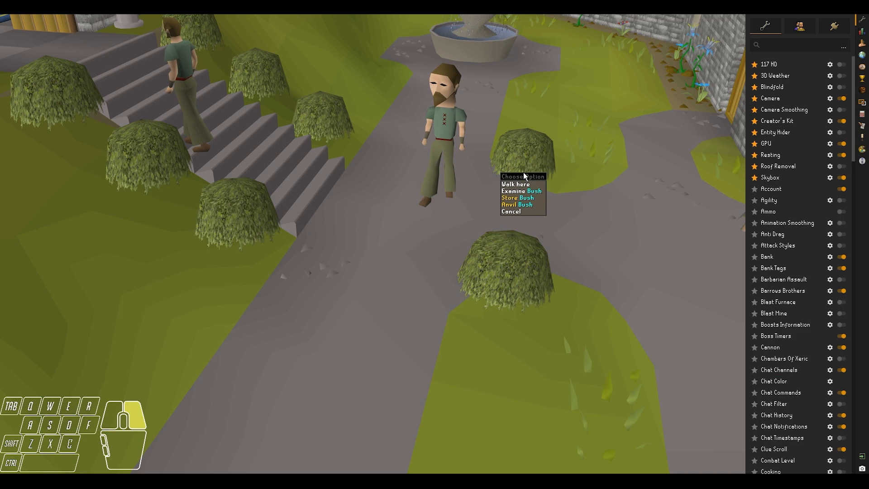
pyautogui.click(514, 222)
pyautogui.rightClick(527, 174)
pyautogui.click(513, 212)
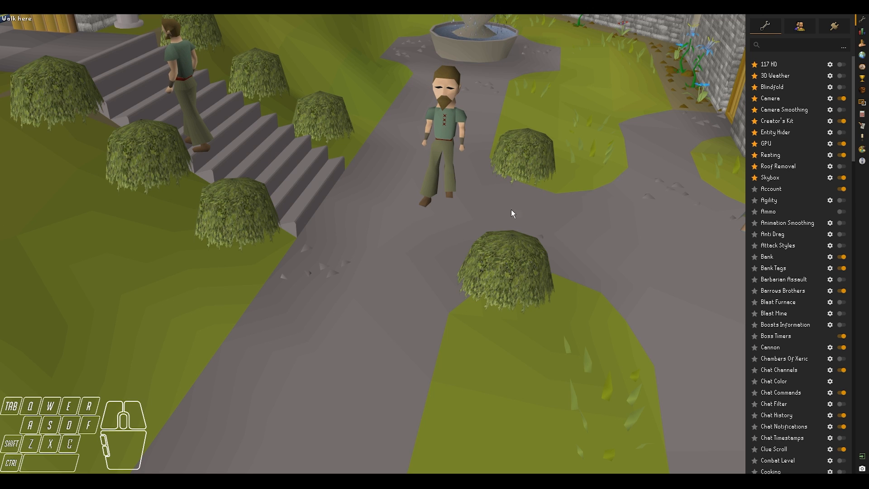
pyautogui.click(461, 441)
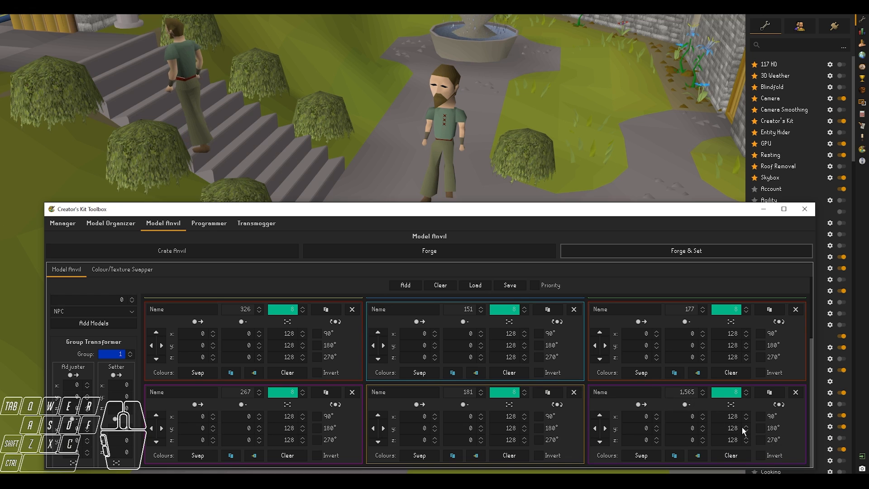
# Step: Name component 1,565 "Bush"
pyautogui.click(602, 392)
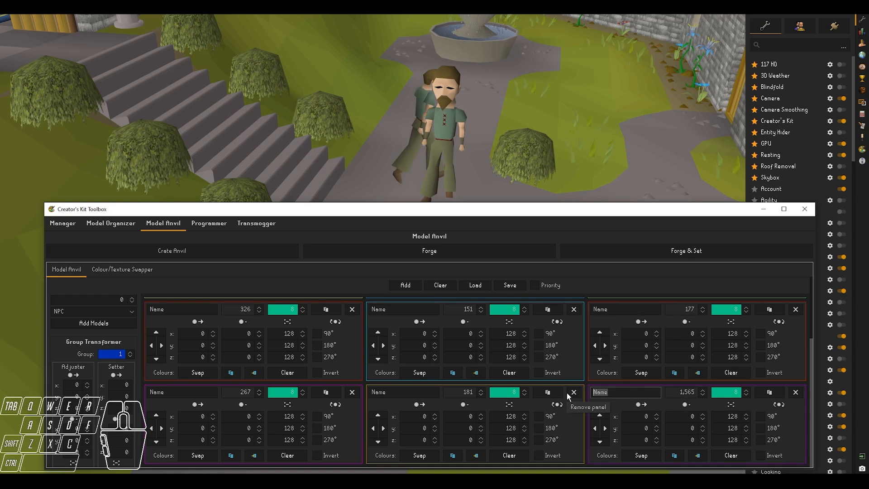
pyautogui.write('Bush')
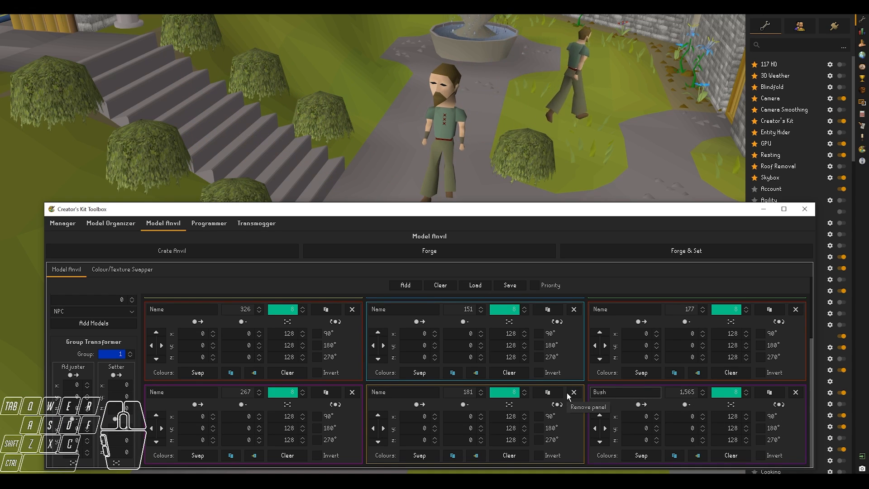
pyautogui.moveTo(616, 392); pyautogui.dragTo(591, 393)
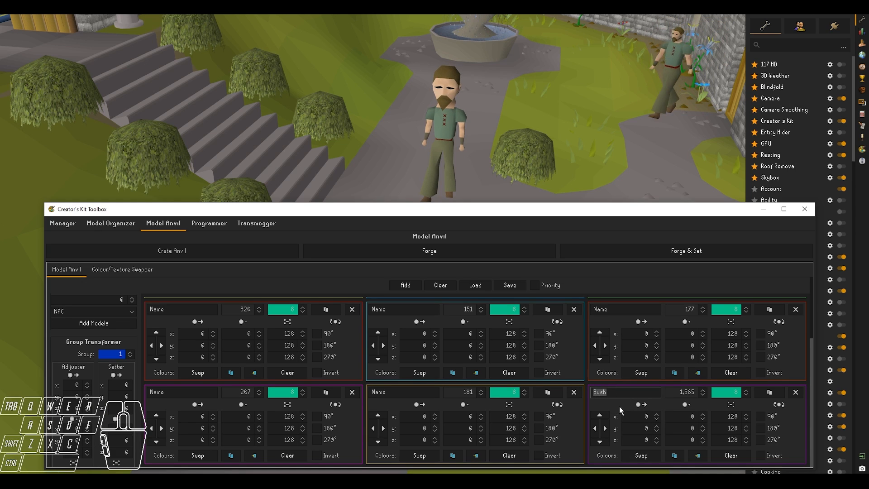
pyautogui.click(632, 416)
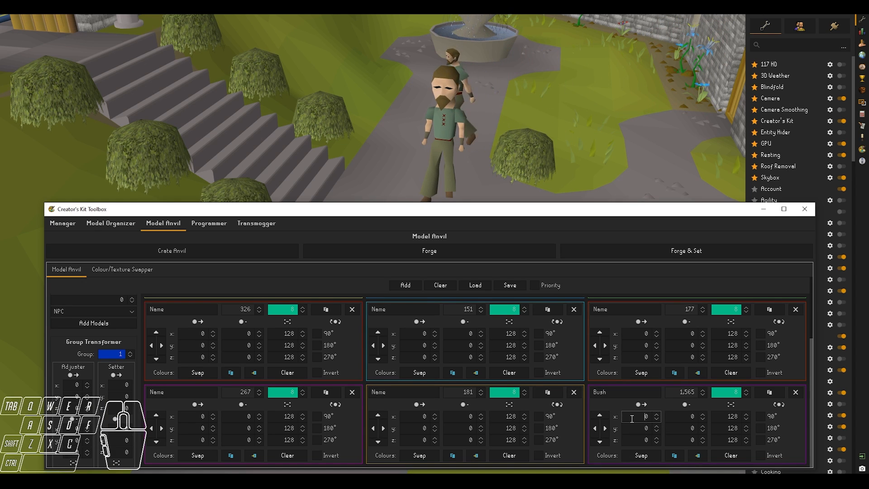
# Step: Name component 235 "Head" and component 253 "Jaw"
pyautogui.scroll(3, 631, 418)
pyautogui.click(182, 304)
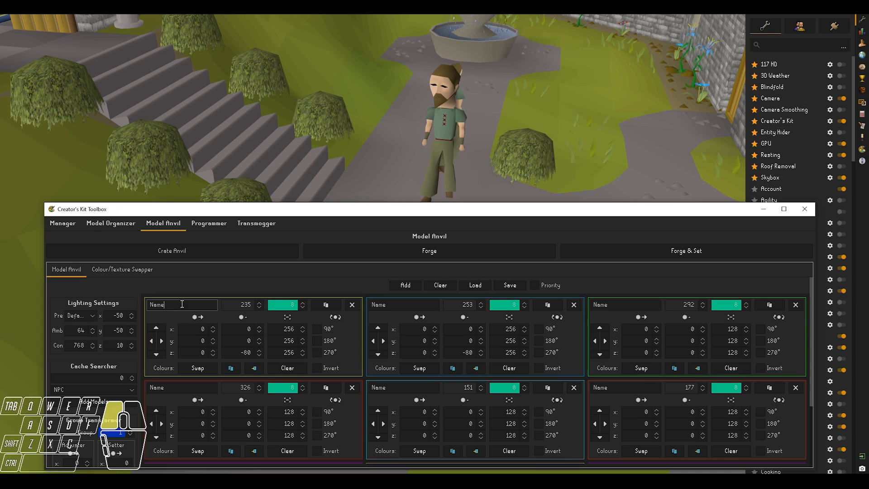
pyautogui.write('Head')
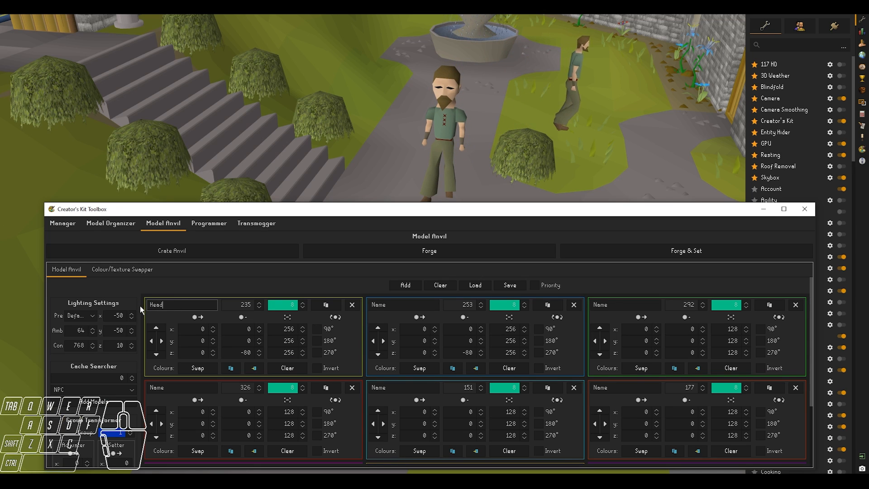
pyautogui.click(372, 306)
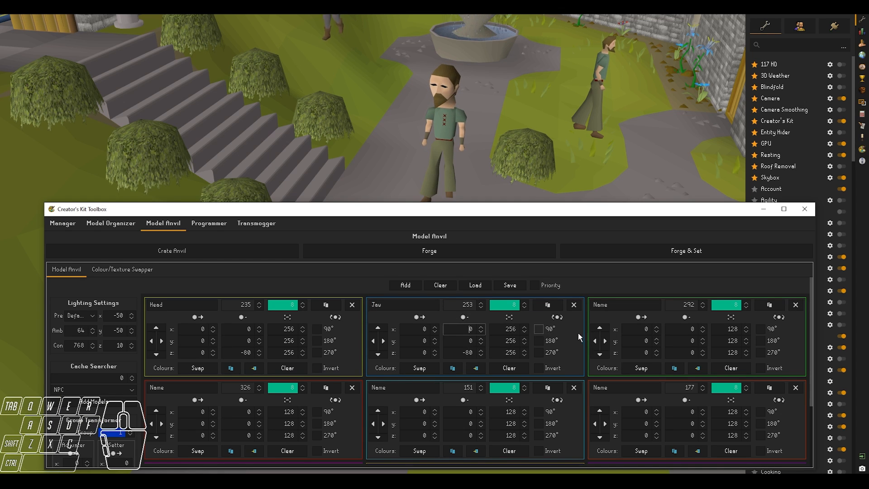
# Step: Shrink the toolbox window further, and forge and set the model with the Bush component included
pyautogui.scroll(-3, 584, 337)
pyautogui.click(626, 415)
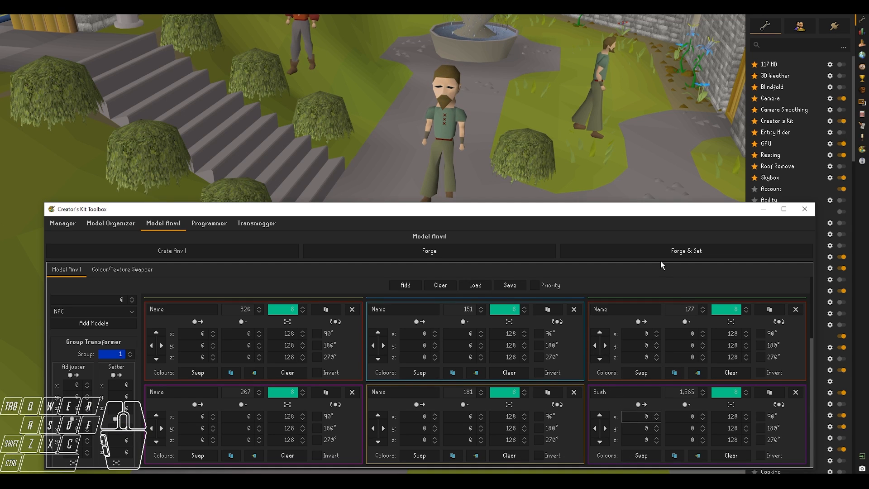
pyautogui.moveTo(640, 203); pyautogui.dragTo(643, 224)
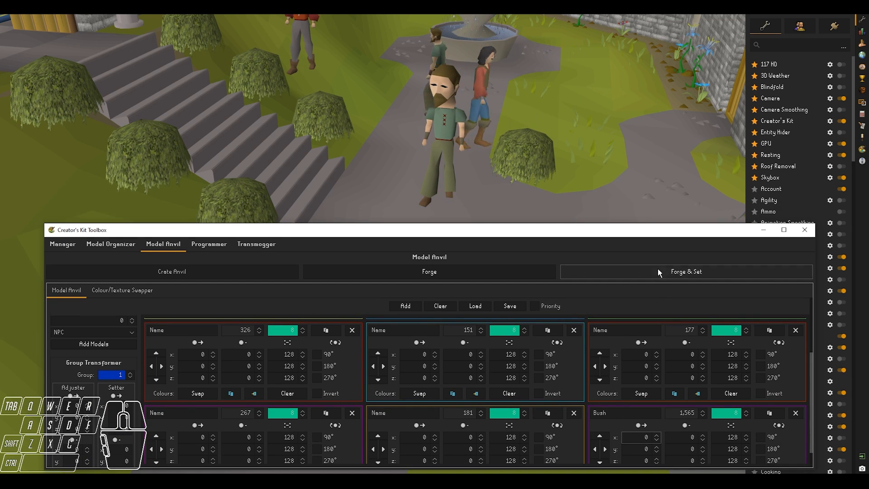
pyautogui.click(657, 270)
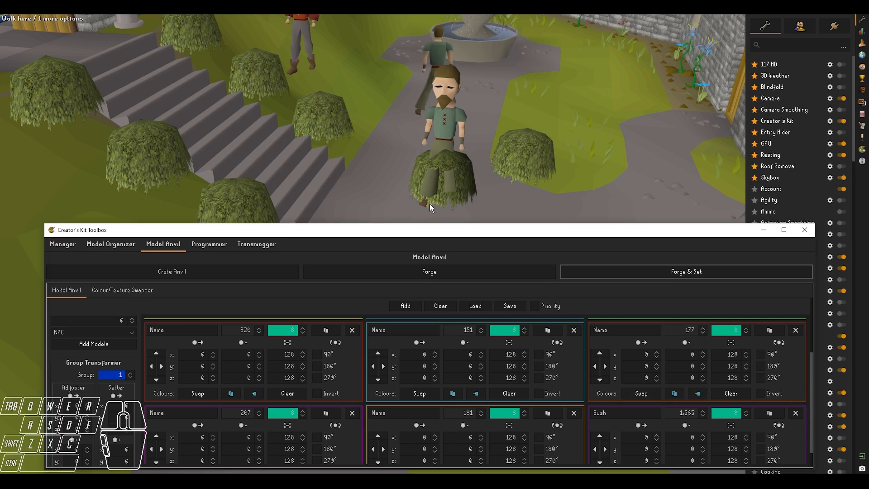
# Step: Relocate the forged bush-and-man object to several spots around the courtyard, ending on the path near the bushes
pyautogui.scroll(-5, 430, 204)
pyautogui.moveTo(483, 184); pyautogui.dragTo(440, 209, button='middle')
pyautogui.keyDown('ctrl'); pyautogui.click(392, 145); pyautogui.keyUp('ctrl')
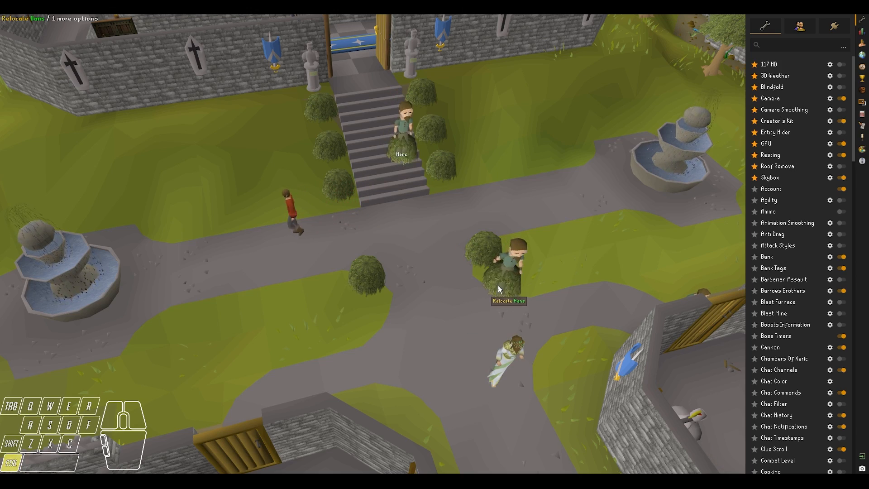
pyautogui.keyDown('ctrl'); pyautogui.click(498, 289); pyautogui.keyUp('ctrl')
pyautogui.moveTo(541, 289); pyautogui.dragTo(572, 275, button='middle')
pyautogui.keyDown('ctrl'); pyautogui.click(425, 235); pyautogui.keyUp('ctrl')
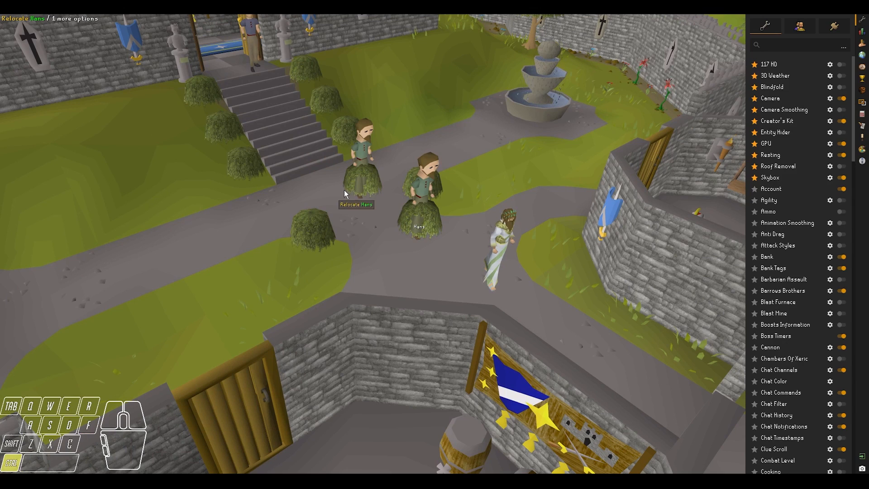
pyautogui.keyDown('ctrl'); pyautogui.click(359, 192); pyautogui.keyUp('ctrl')
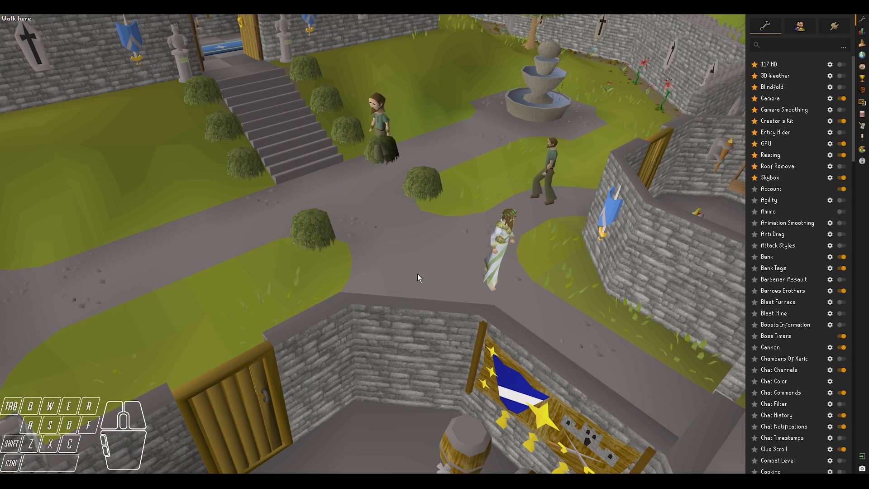
pyautogui.moveTo(417, 274); pyautogui.dragTo(477, 281, button='middle')
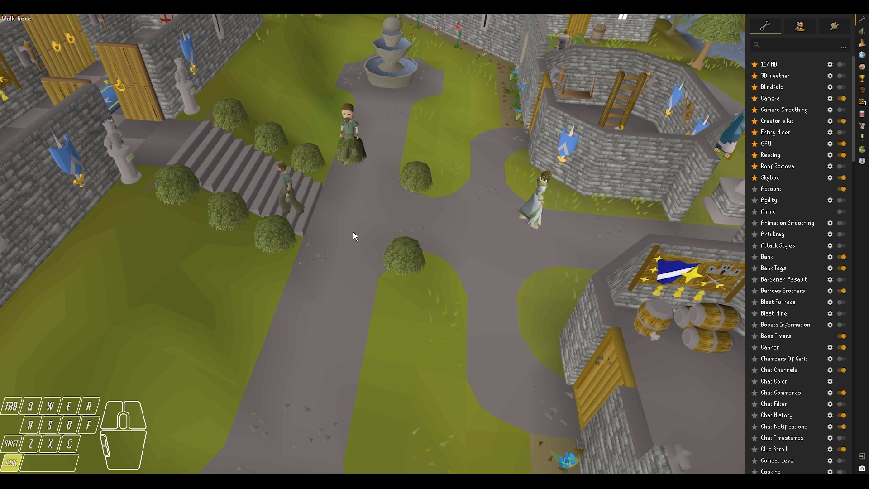
pyautogui.keyDown('ctrl'); pyautogui.click(360, 259); pyautogui.keyUp('ctrl')
# Step: View the relocated object up close and enable the Entity Hider plugin
pyautogui.scroll(5, 388, 290)
pyautogui.hotkey('shift', 's')
pyautogui.hotkey('shift', 'a')
pyautogui.moveTo(389, 289); pyautogui.dragTo(390, 265, button='middle')
pyautogui.hotkey('shift', 'd')
pyautogui.hotkey('shift', 'w')
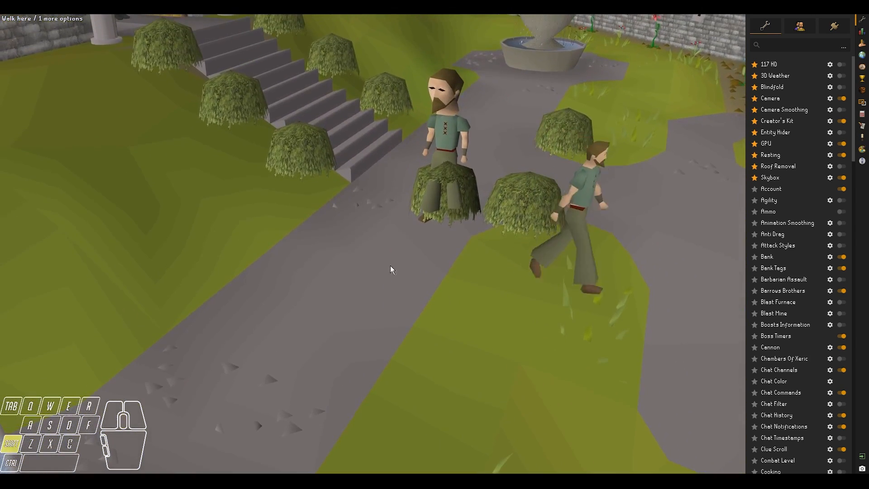
pyautogui.click(841, 132)
pyautogui.rightClick(597, 273)
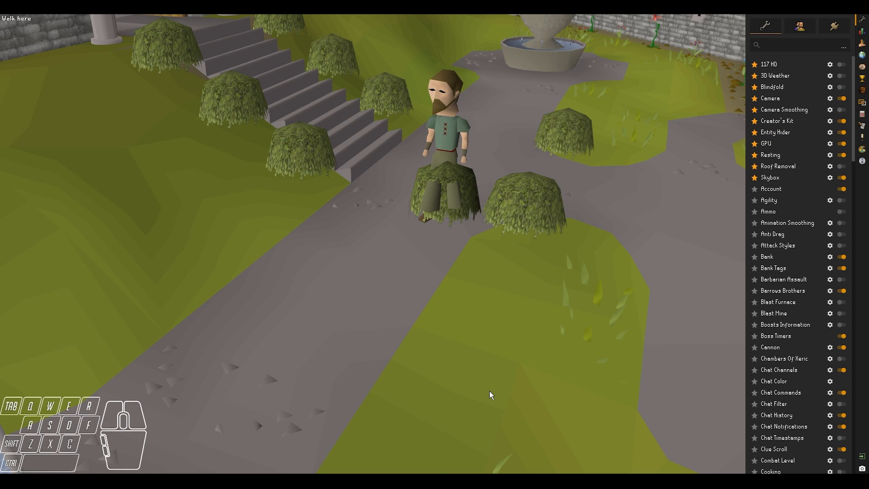
# Step: Enlarge the toolbox window to show all components, and remove the Bush component from the Model Anvil
pyautogui.click(412, 480)
pyautogui.click(469, 454)
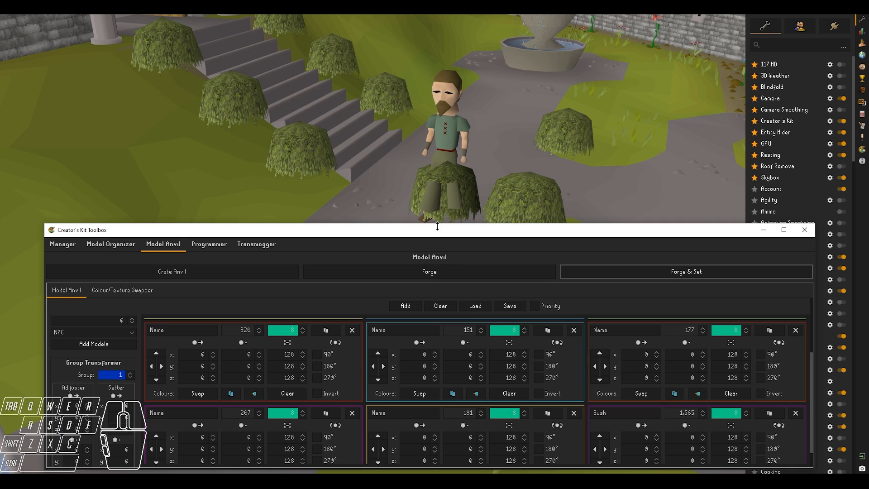
pyautogui.moveTo(437, 226); pyautogui.dragTo(443, 133)
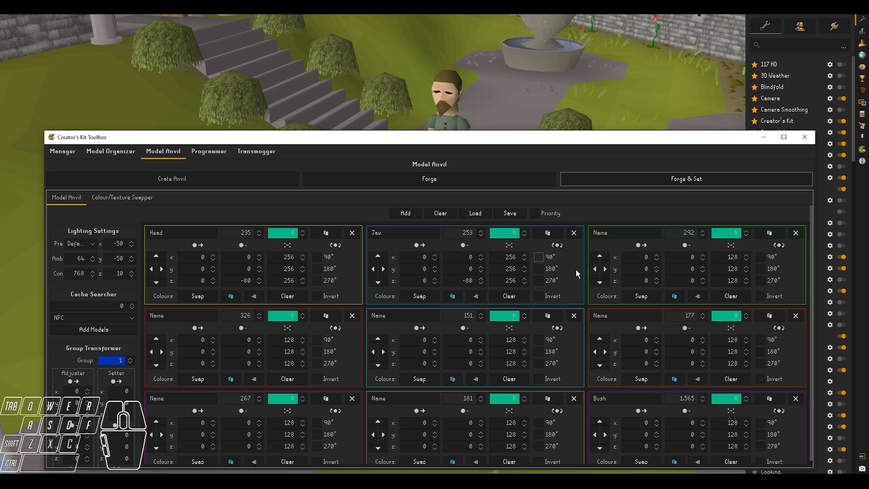
pyautogui.click(795, 399)
pyautogui.moveTo(593, 132); pyautogui.dragTo(596, 109)
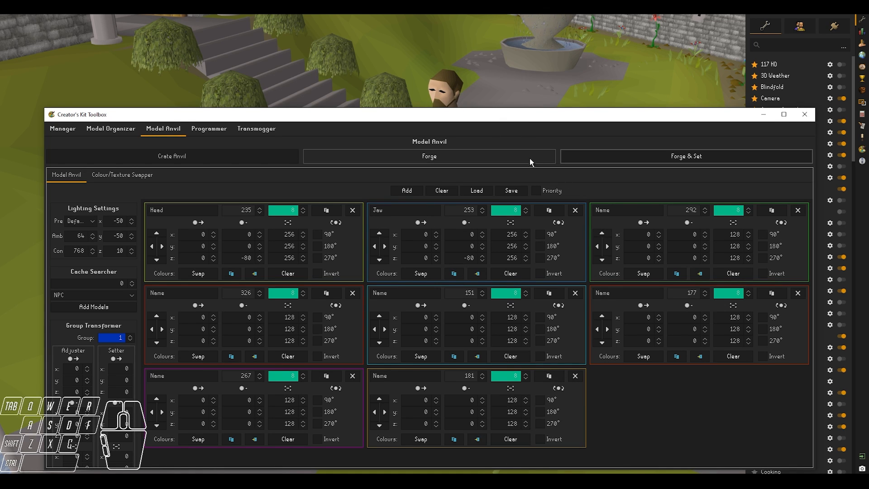
pyautogui.moveTo(495, 109); pyautogui.dragTo(506, 124)
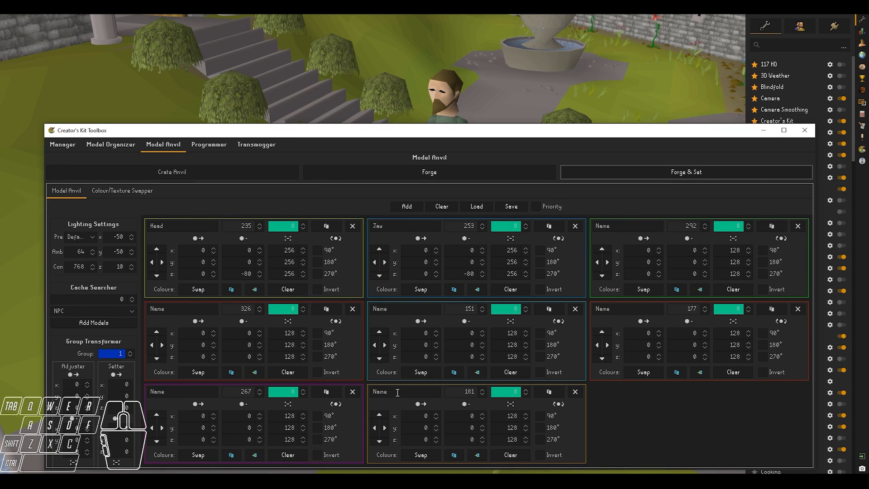
# Step: View the forged bush-and-man object on the path and collapse the plugin sidebar
pyautogui.click(473, 115)
pyautogui.hotkey('shift', 's')
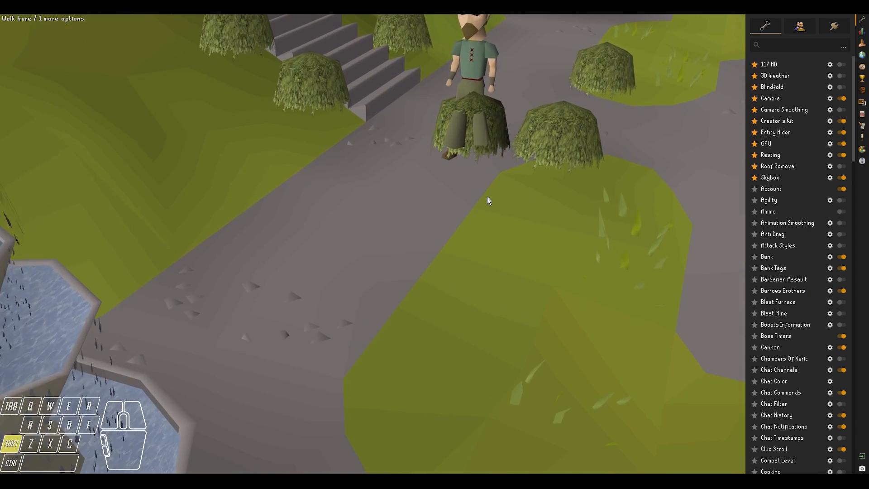
pyautogui.keyDown('shift'); pyautogui.scroll(-1, 488, 208); pyautogui.keyUp('shift')
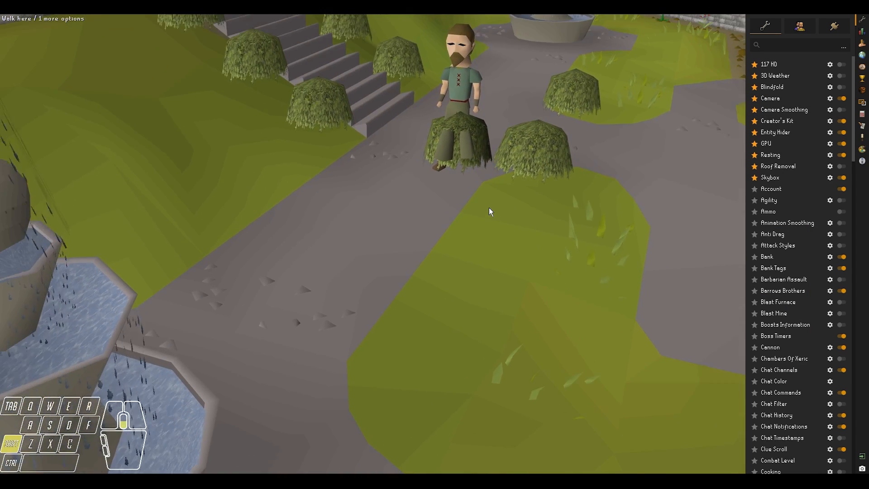
pyautogui.click(862, 20)
pyautogui.hotkey('shift', 'w')
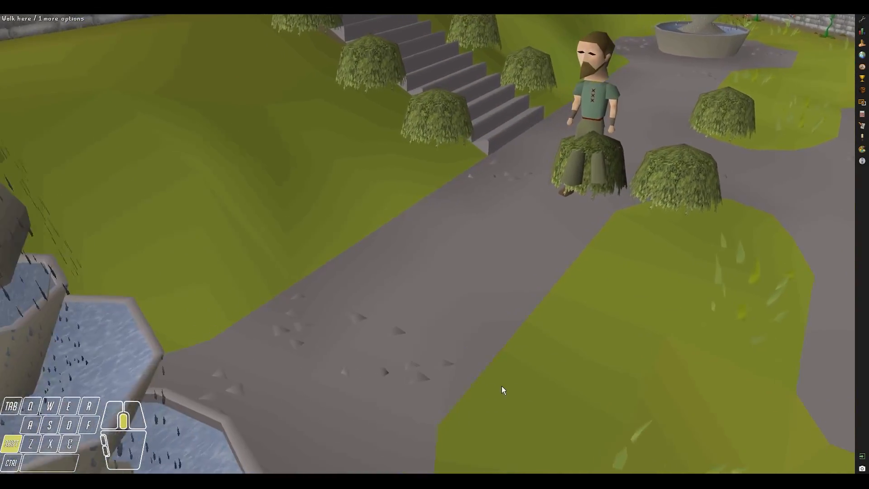
# Step: Remove the component with model ID 181 from the Model Anvil, forge and set the model, and shrink the toolbox window to reveal the object
pyautogui.click(411, 481)
pyautogui.click(447, 457)
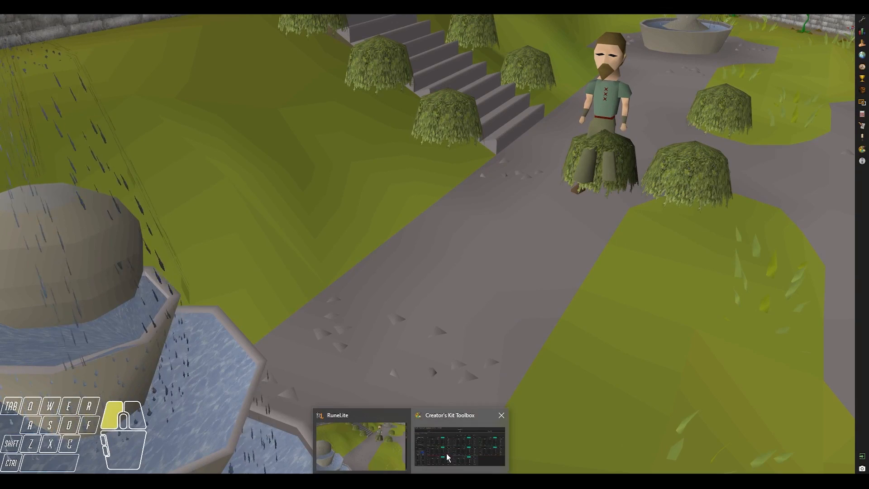
pyautogui.click(522, 118)
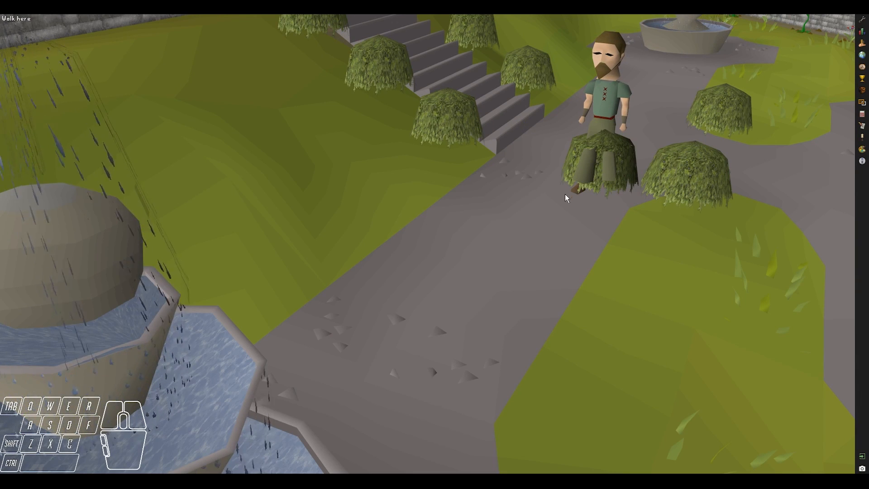
pyautogui.click(411, 480)
pyautogui.click(446, 457)
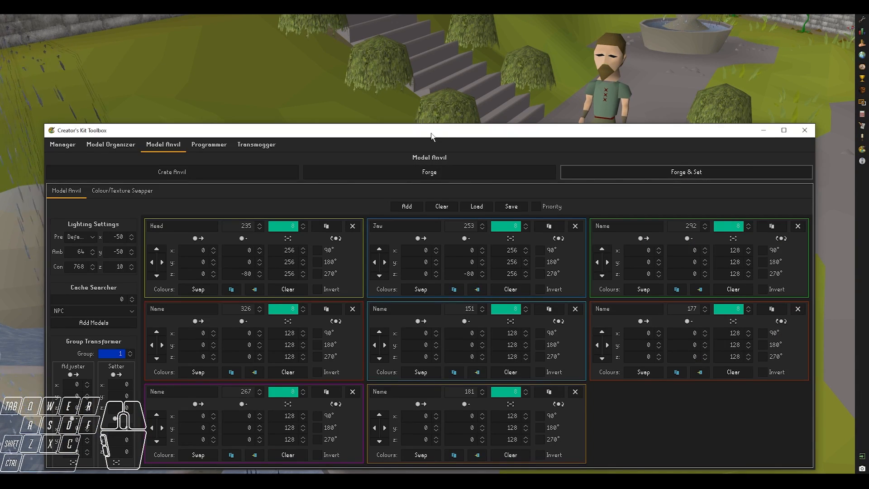
pyautogui.moveTo(428, 127); pyautogui.dragTo(427, 153)
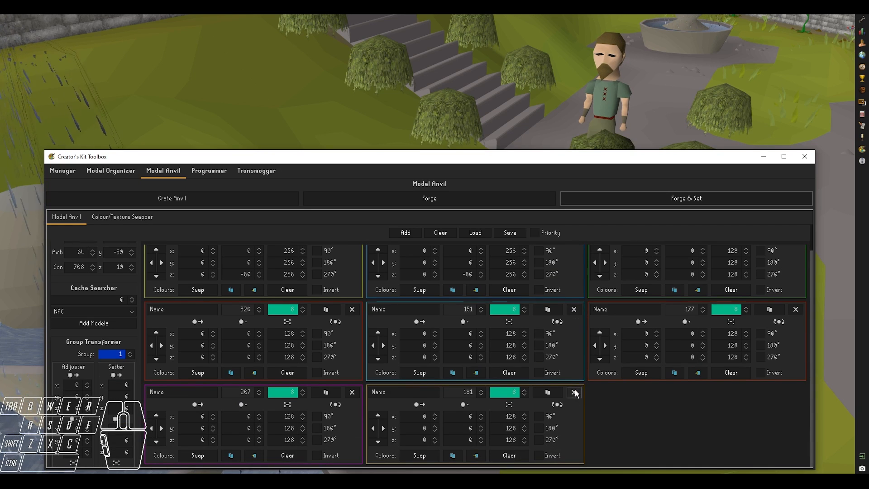
pyautogui.click(574, 393)
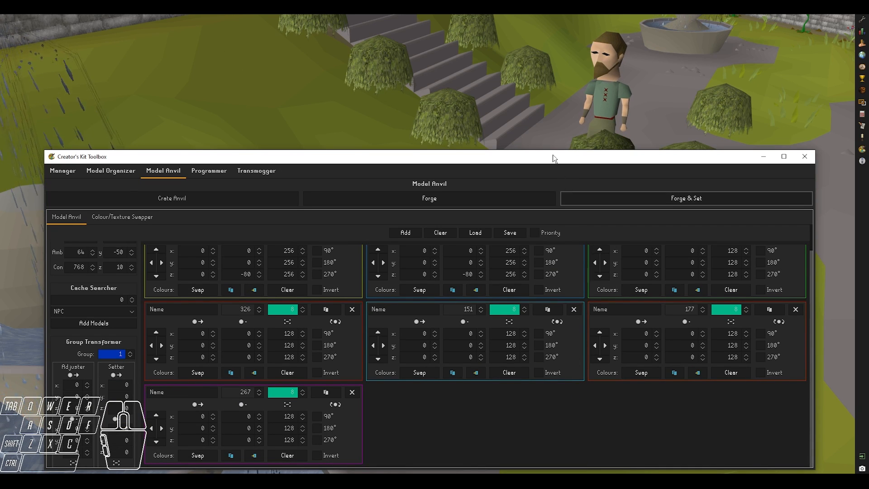
pyautogui.moveTo(550, 153); pyautogui.dragTo(556, 227)
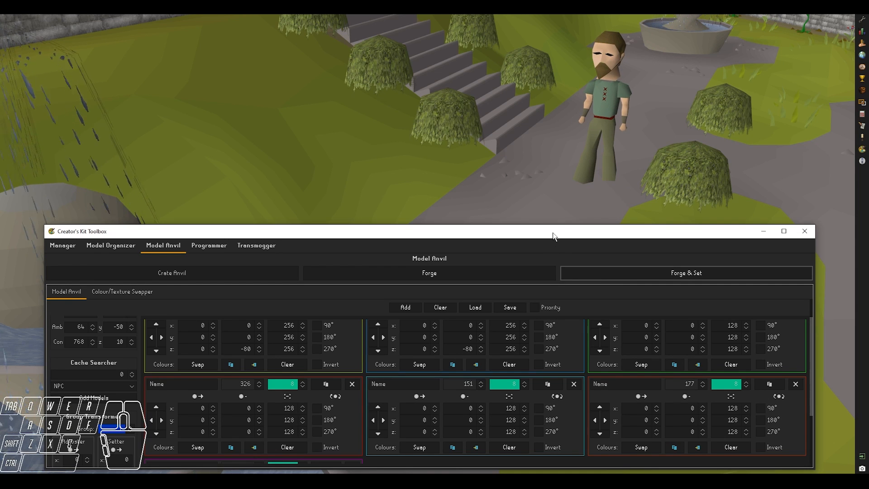
# Step: Enlarge the toolbox window and compare the Cache Searcher in the Model Anvil with the one in the Model Organizer
pyautogui.moveTo(552, 226); pyautogui.dragTo(549, 117)
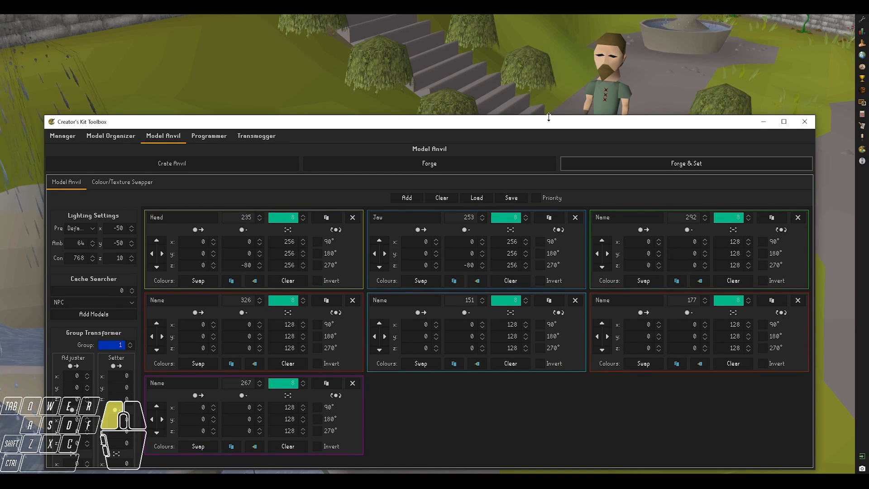
pyautogui.click(108, 291)
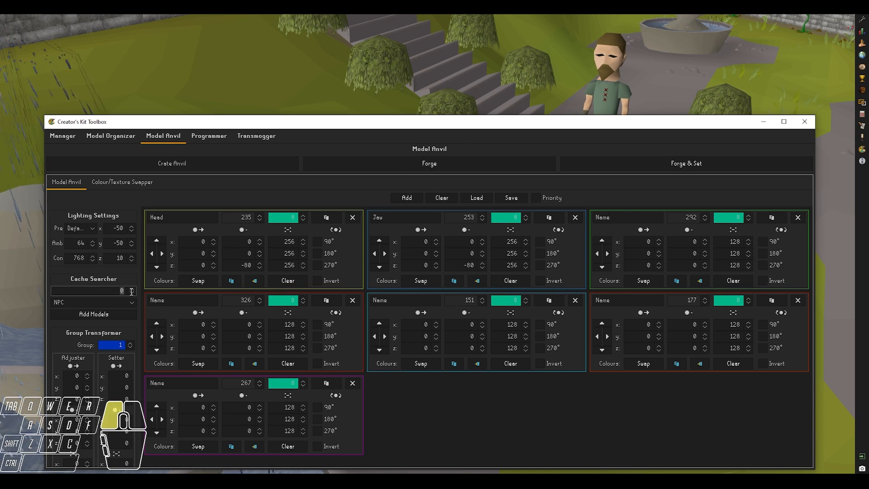
pyautogui.click(120, 137)
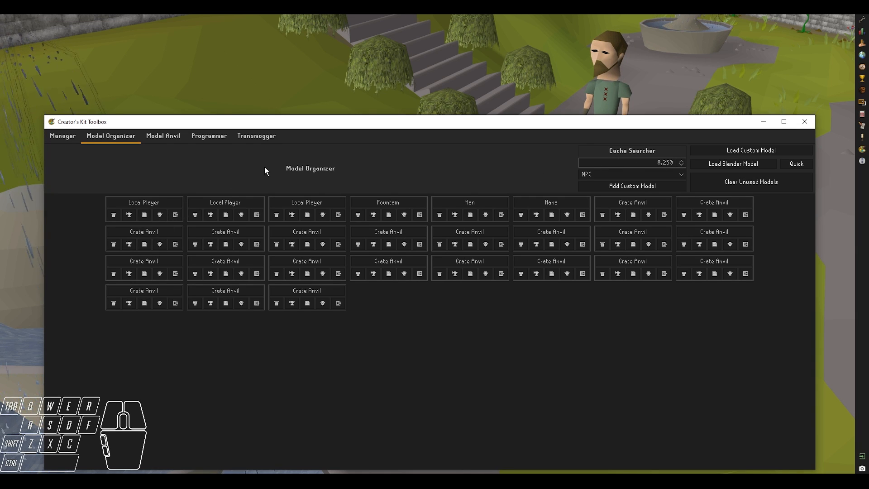
pyautogui.click(167, 137)
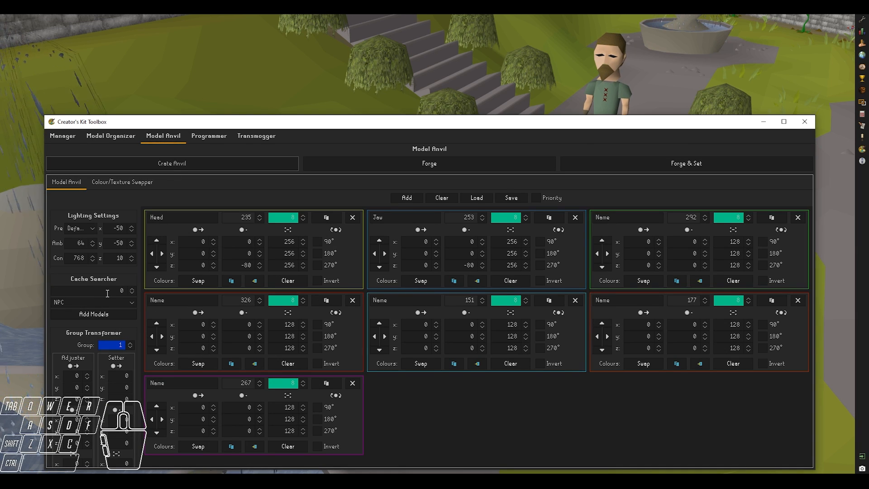
pyautogui.moveTo(110, 291); pyautogui.dragTo(133, 296)
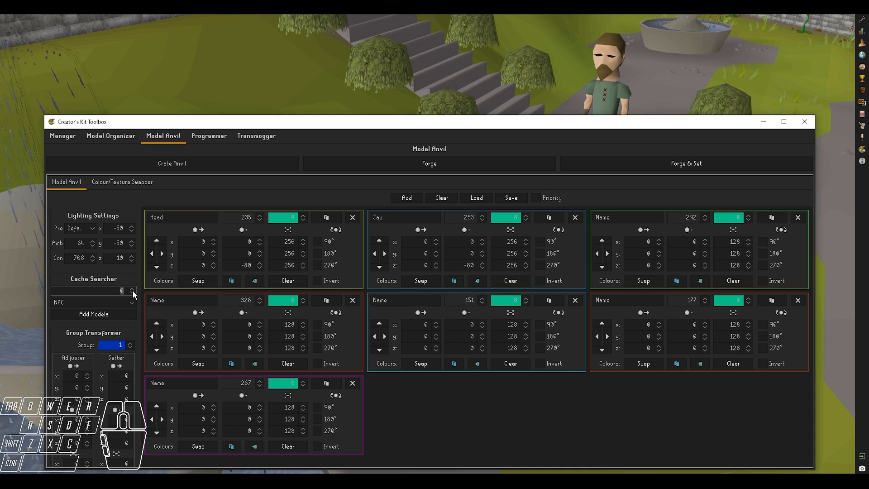
# Step: Switch to the chisel.weirdgloop.org database in the browser and open its NPC search by name
pyautogui.click(488, 71)
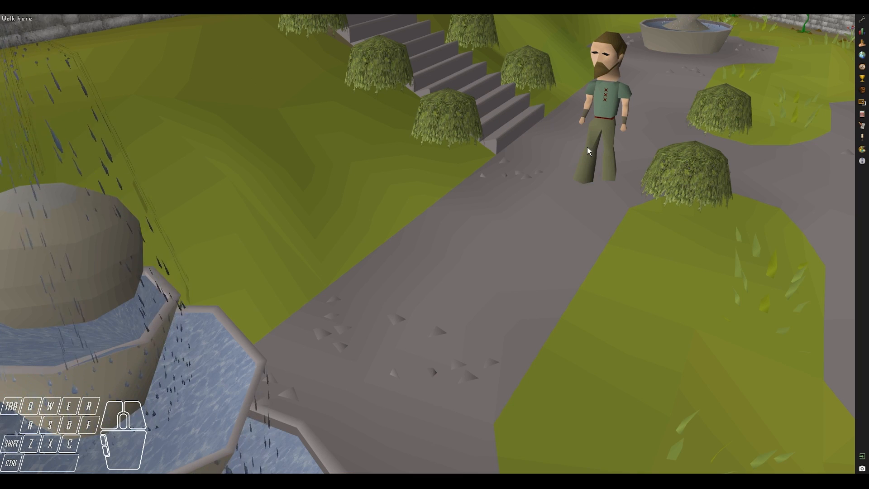
pyautogui.rightClick(589, 176)
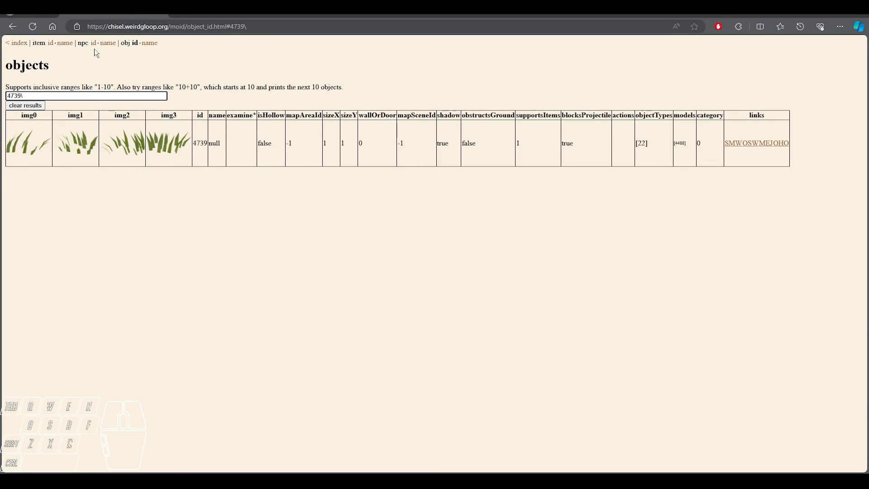
pyautogui.click(108, 43)
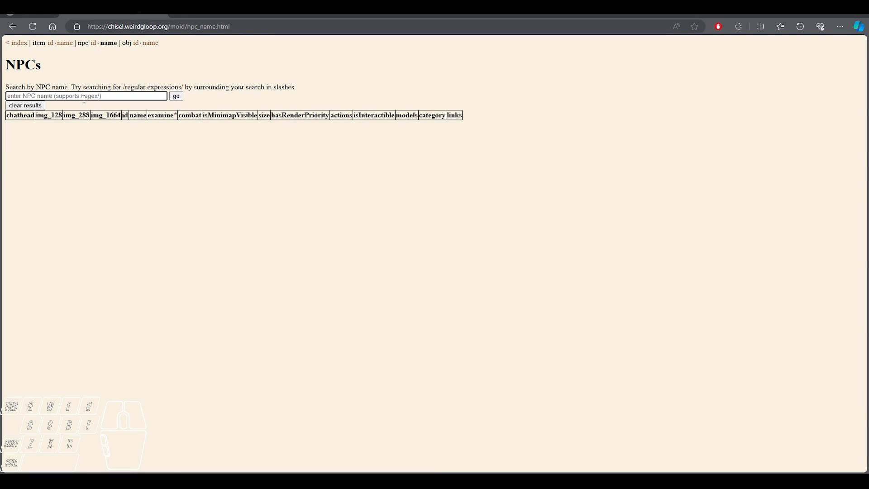
# Step: Search the NPC database by name for "/lowe/" and copy the ID 2883 of the NPC Lowe
pyautogui.click(85, 96)
pyautogui.write('/lowe/')
pyautogui.press('Return')
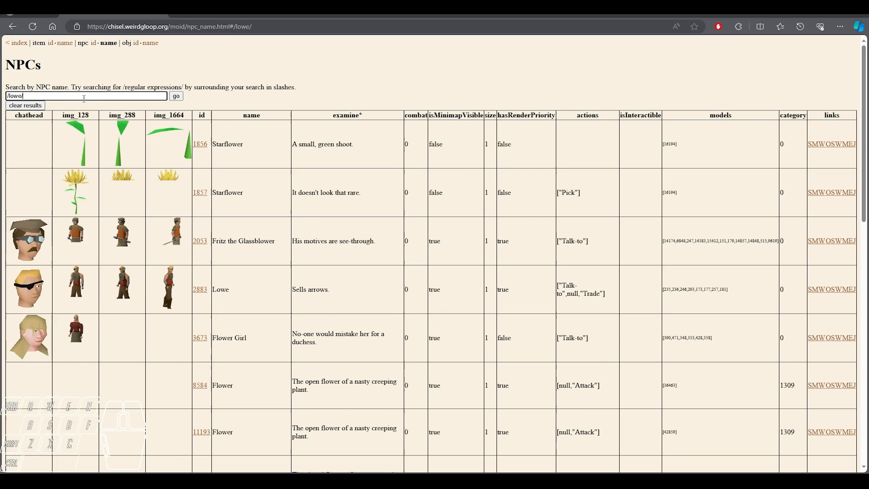
pyautogui.scroll(-1, 260, 230)
pyautogui.moveTo(209, 246); pyautogui.dragTo(192, 245)
pyautogui.hotkey('ctrl', 'c')
pyautogui.click(271, 244)
pyautogui.click(817, 7)
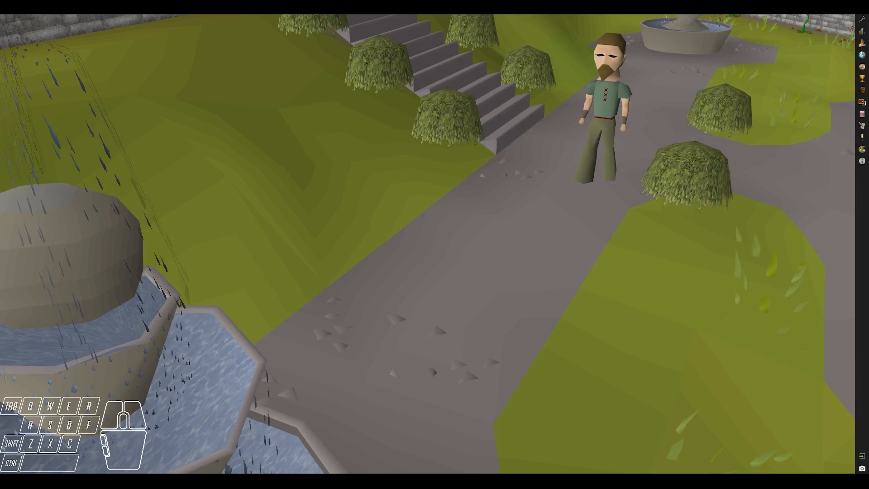
# Step: In the Creator's Kit Toolbox, clear the Model Anvil and add the models of NPC 2883 from the cache
pyautogui.click(459, 441)
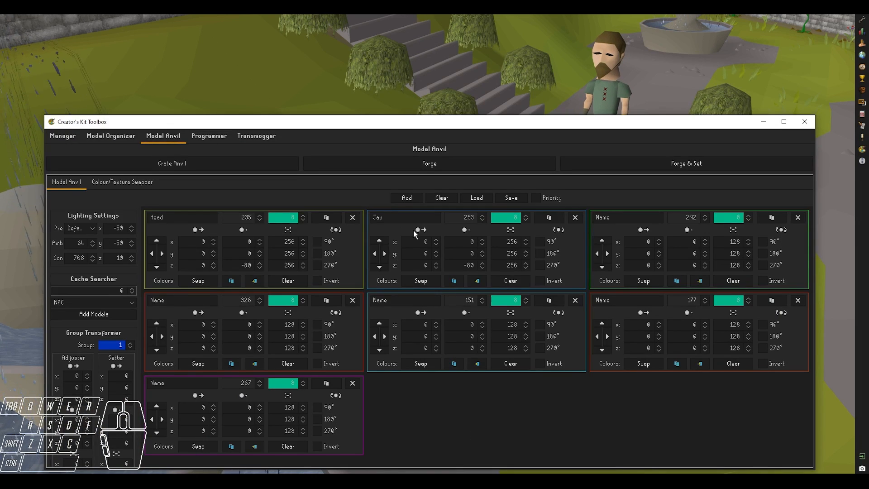
pyautogui.click(441, 198)
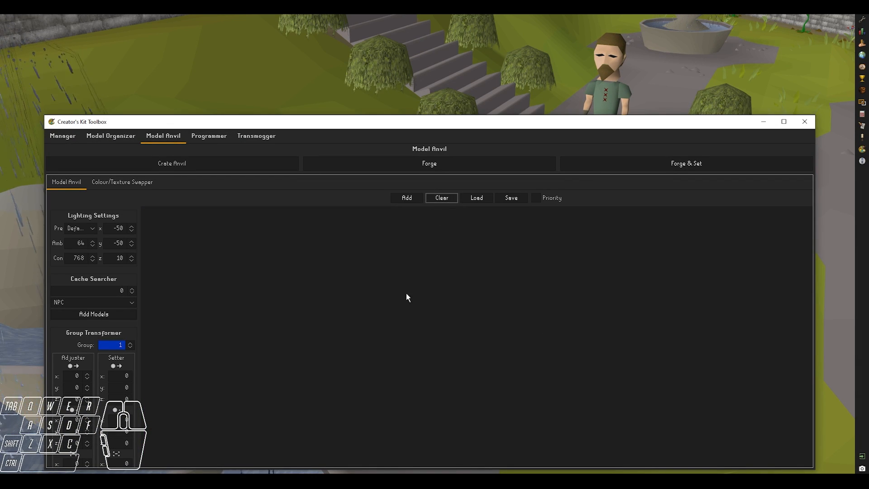
pyautogui.click(116, 291)
pyautogui.write('2883')
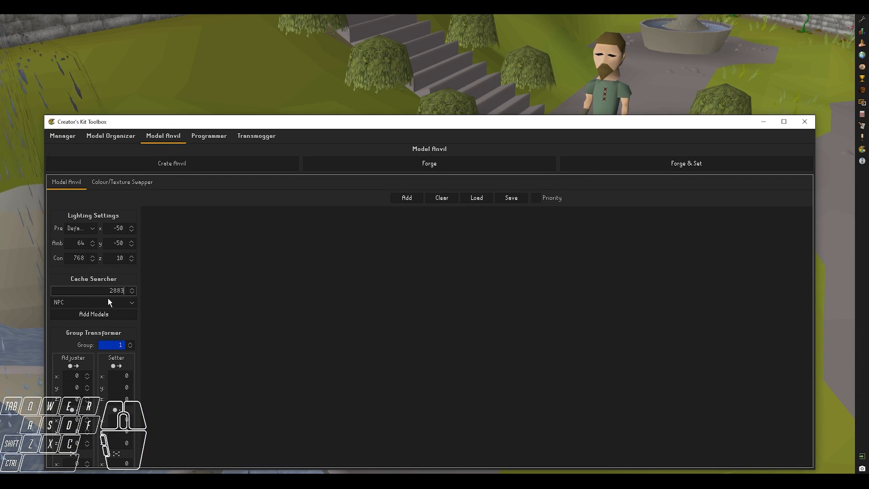
pyautogui.click(93, 313)
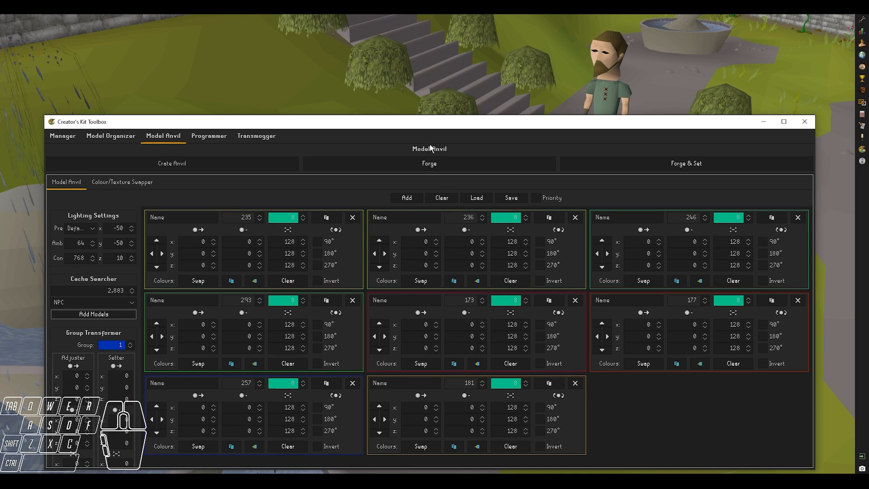
# Step: Forge the loaded NPC models and set the result on the character in the scene
pyautogui.moveTo(437, 117); pyautogui.dragTo(456, 182)
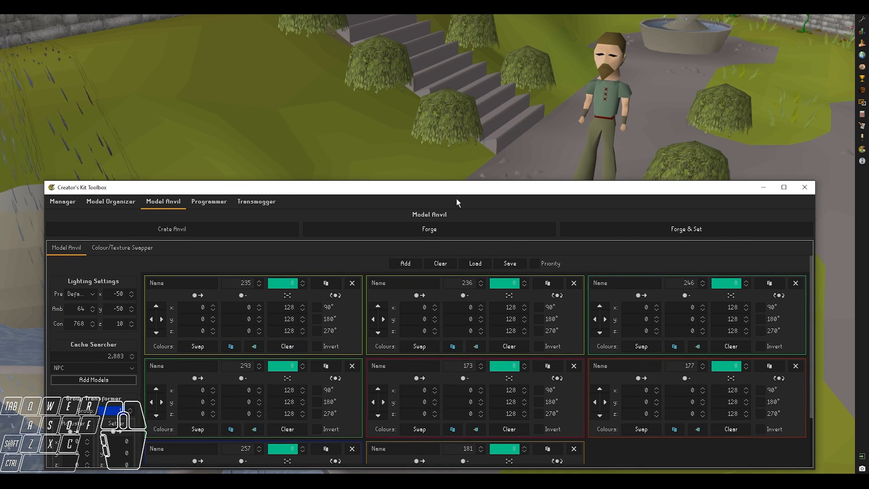
pyautogui.click(609, 229)
pyautogui.keyDown('shift'); pyautogui.middleClick(515, 164); pyautogui.keyUp('shift')
pyautogui.keyDown('shift'); pyautogui.moveTo(515, 165); pyautogui.dragTo(514, 165, button='middle'); pyautogui.keyUp('shift')
pyautogui.click(411, 481)
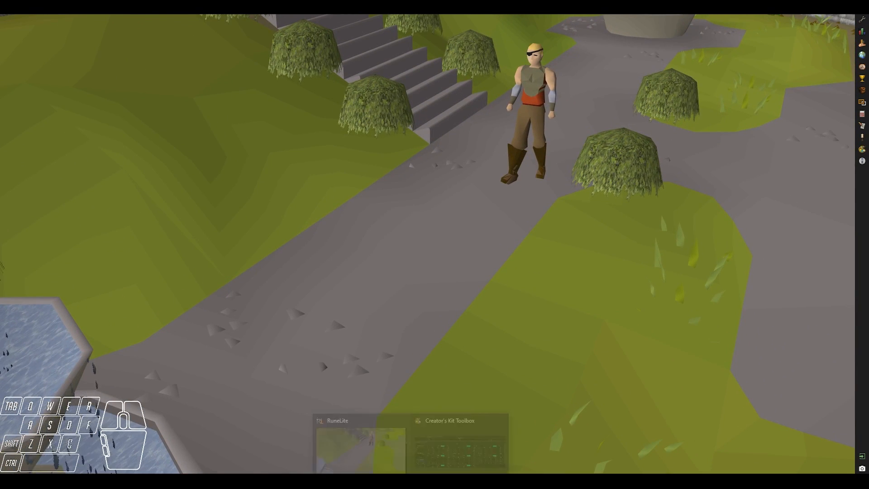
# Step: Set the scale of models 235 and 236 to 256 on the x, y and z axes
pyautogui.click(439, 444)
pyautogui.doubleClick(292, 310)
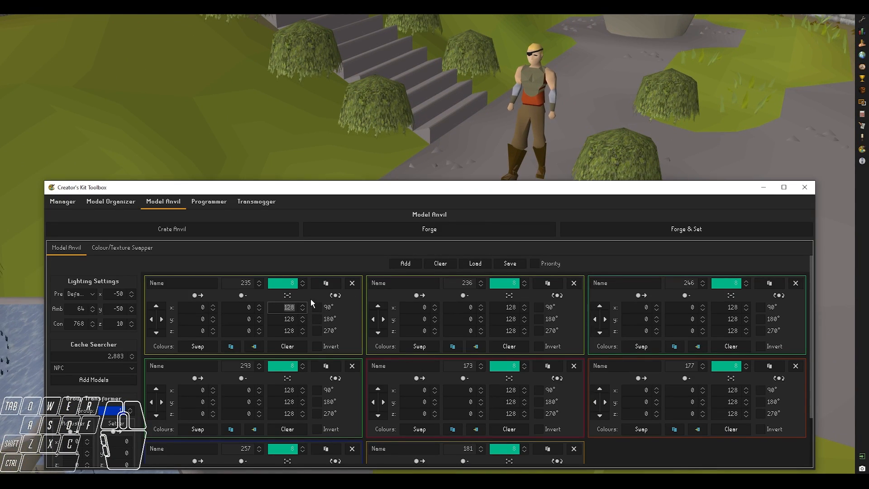
pyautogui.write('256')
pyautogui.click(284, 320)
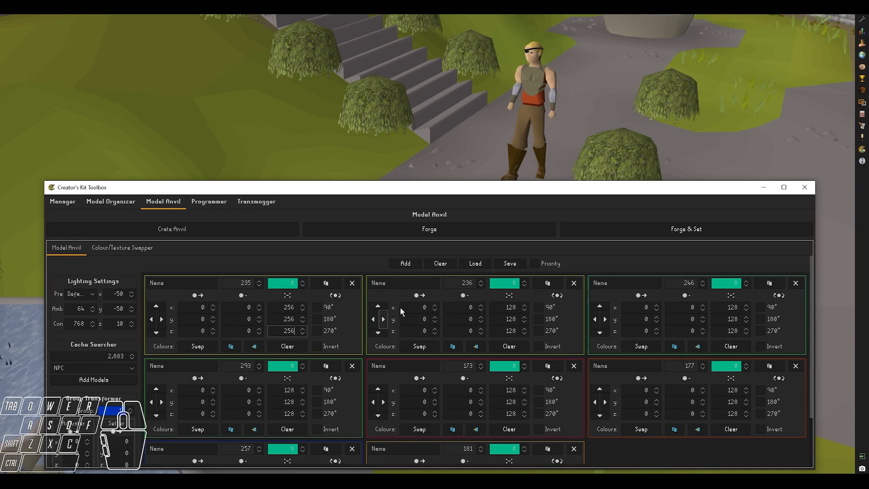
pyautogui.doubleClick(509, 307)
pyautogui.write('256')
pyautogui.doubleClick(505, 320)
pyautogui.write('256')
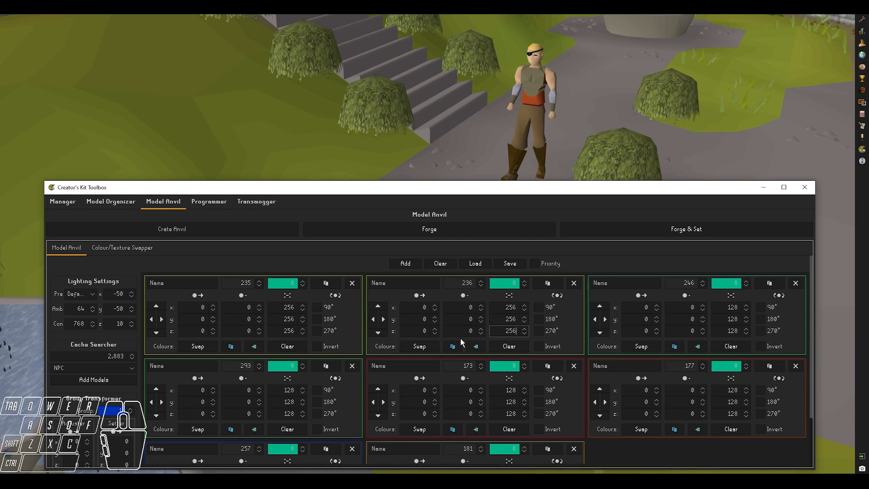
# Step: Set the up/down (z) translation of models 236 and 235 to -80, and forge and set the character
pyautogui.doubleClick(469, 331)
pyautogui.write('-80')
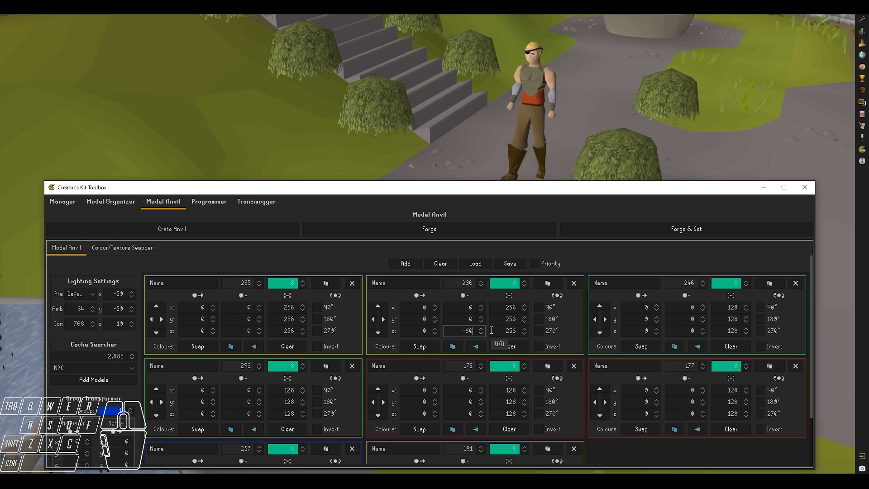
pyautogui.click(239, 333)
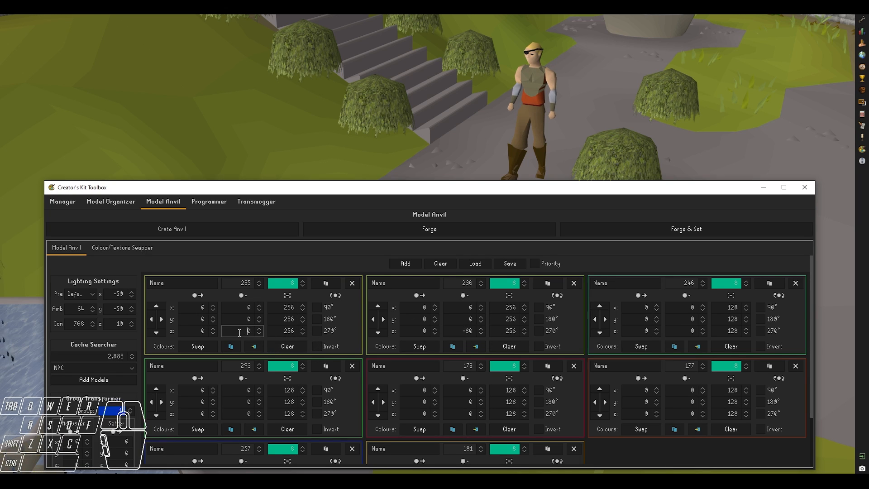
pyautogui.click(634, 227)
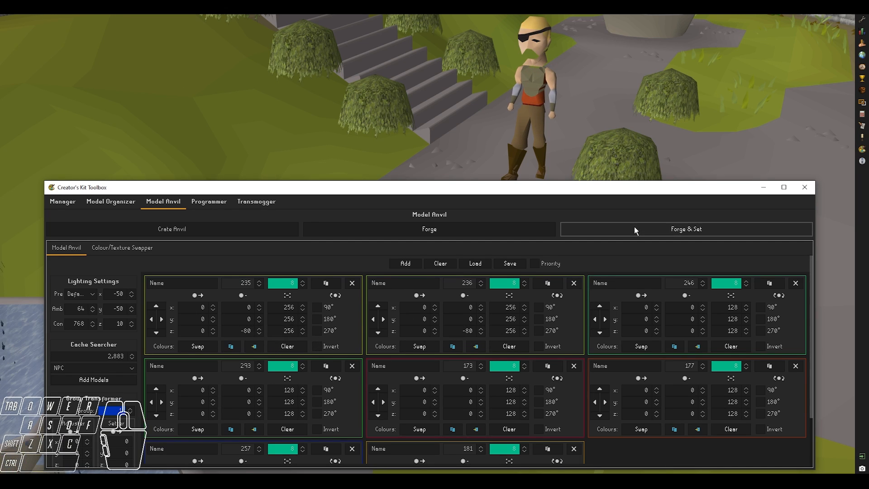
# Step: Copy the 256 scale from model 236 to the x, y and z scale of model 246
pyautogui.click(462, 330)
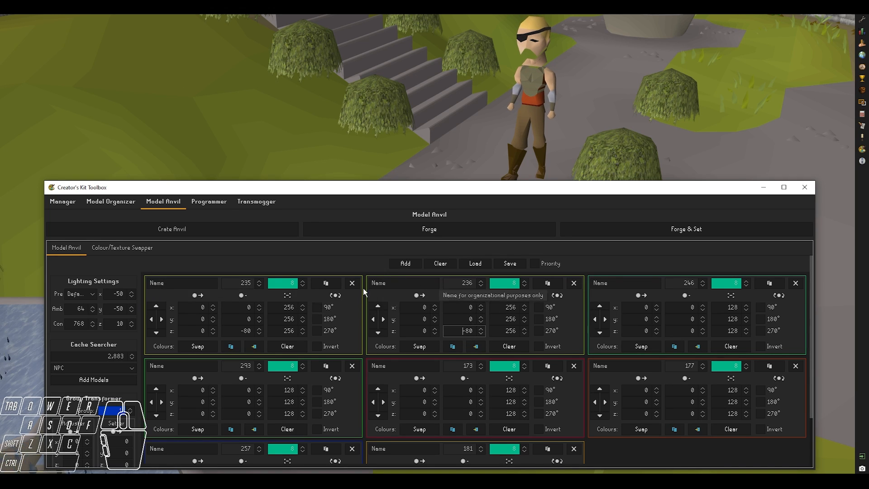
pyautogui.doubleClick(503, 307)
pyautogui.hotkey('ctrl', 'c')
pyautogui.doubleClick(721, 307)
pyautogui.hotkey('ctrl', 'v')
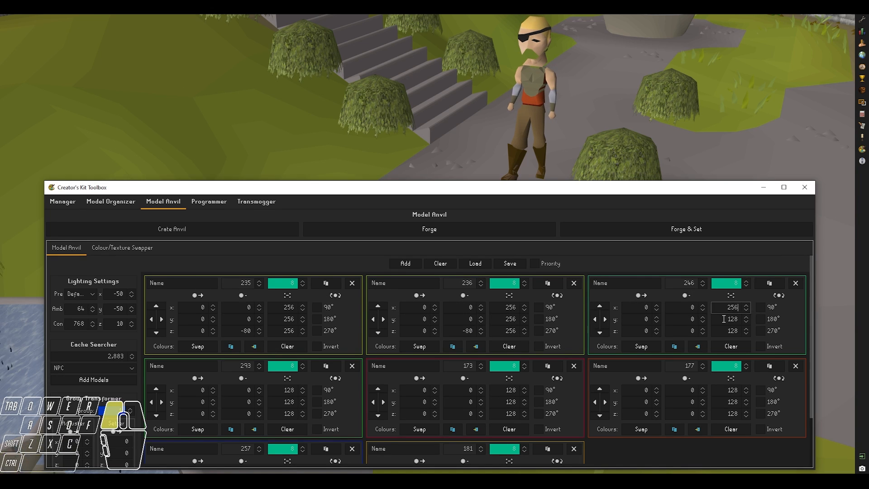
pyautogui.doubleClick(724, 319)
pyautogui.hotkey('ctrl', 'v')
# Step: Copy the -80 z translation from model 236 to model 246, and forge and set the character
pyautogui.doubleClick(465, 332)
pyautogui.hotkey('ctrl', 'c')
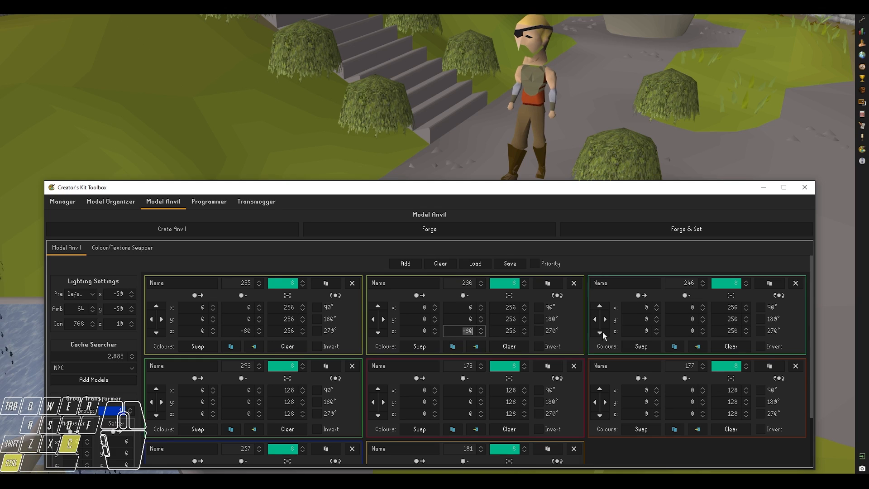
pyautogui.doubleClick(688, 330)
pyautogui.hotkey('ctrl', 'v')
pyautogui.click(695, 230)
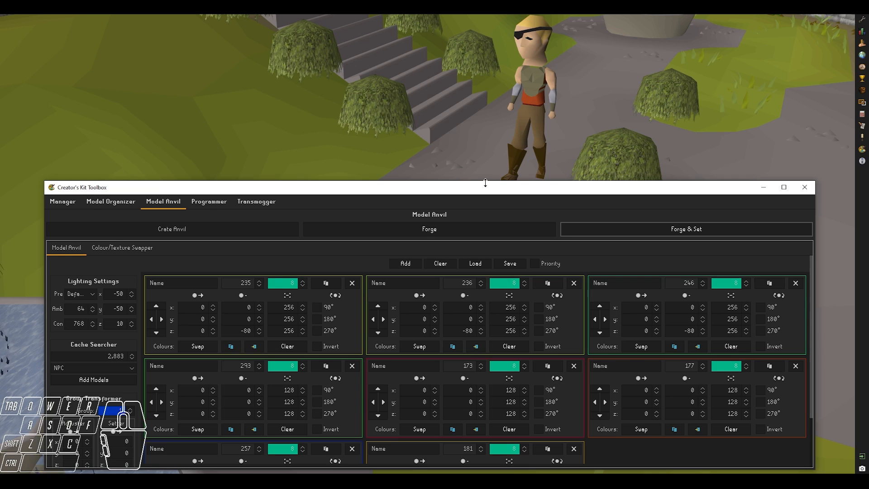
# Step: Set the Cache Searcher to look up the Male Worn Item category
pyautogui.moveTo(485, 183); pyautogui.dragTo(493, 123)
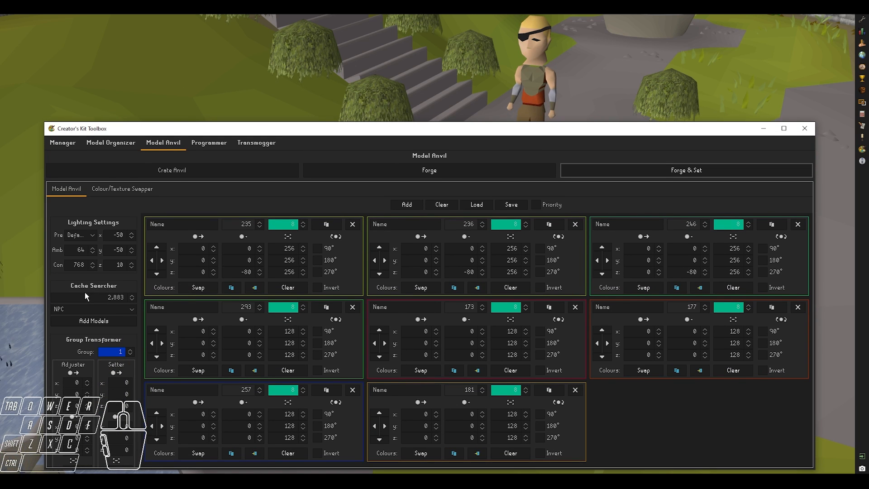
pyautogui.click(88, 309)
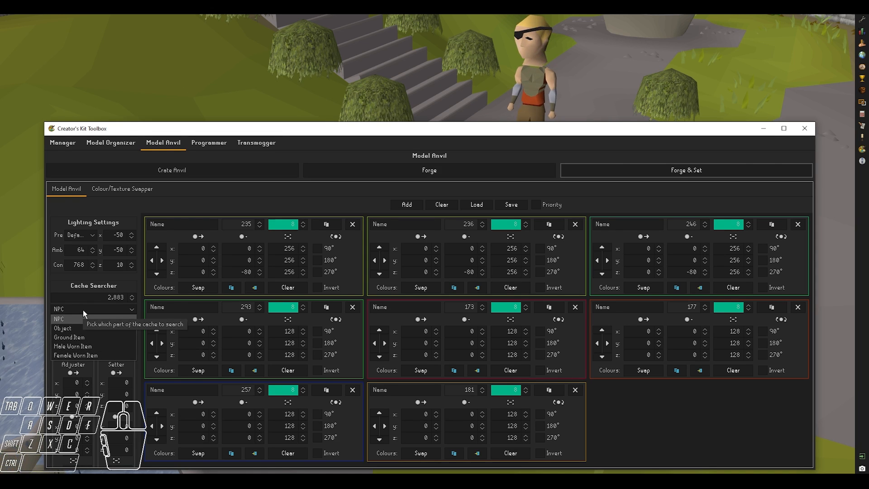
pyautogui.click(85, 346)
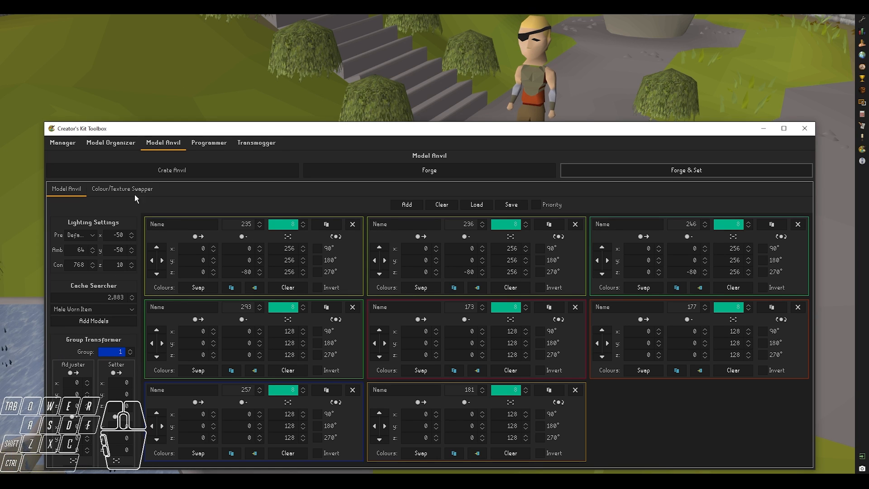
pyautogui.moveTo(171, 123); pyautogui.dragTo(173, 203)
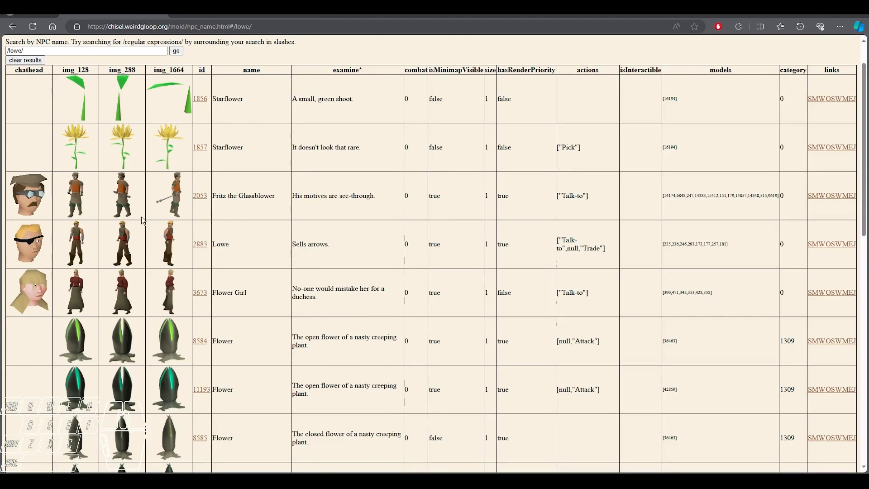
# Step: Search the web item database by name for "/rune platebody/" and copy the ID 1127 of the Rune platebody
pyautogui.keyDown('ctrl'); pyautogui.scroll(3, 87, 90); pyautogui.keyUp('ctrl')
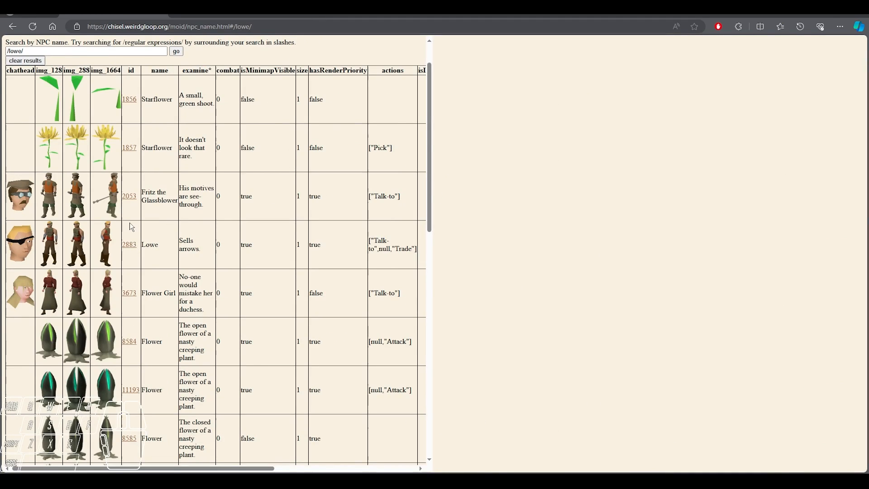
pyautogui.click(62, 43)
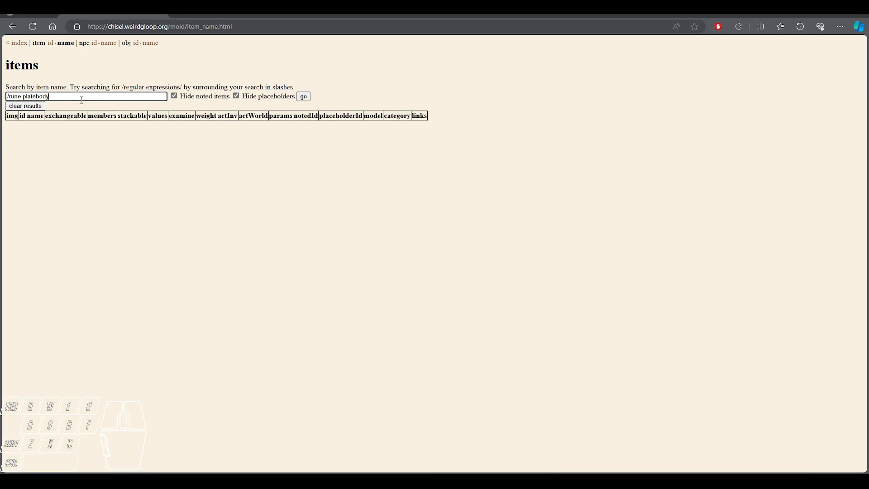
pyautogui.press('Return')
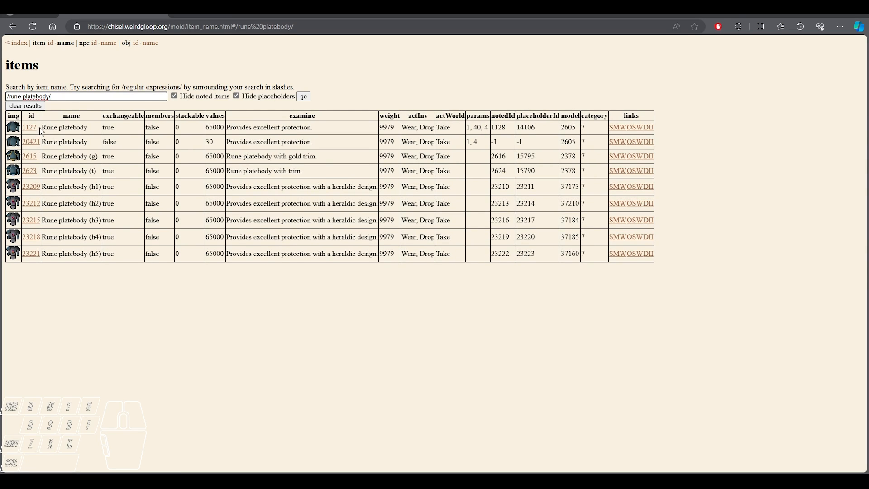
pyautogui.moveTo(37, 127); pyautogui.dragTo(24, 128)
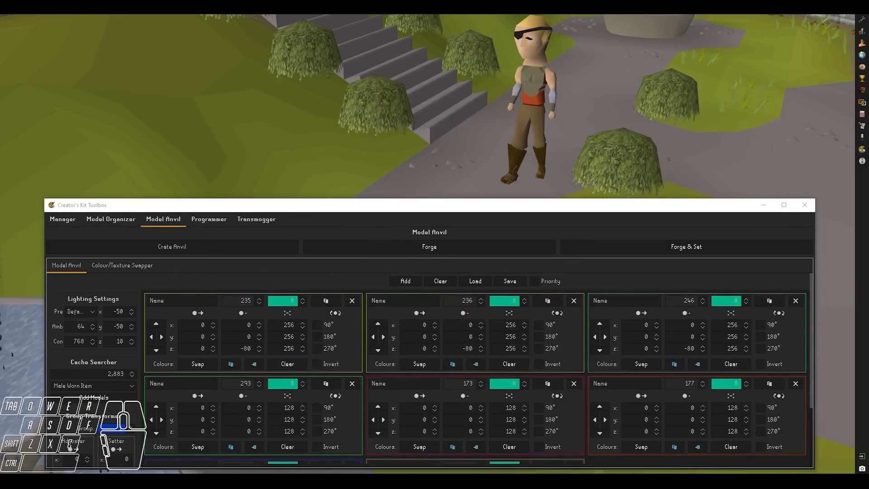
# Step: Add the models of male worn item 1127 to the anvil, and forge and set the character
pyautogui.hotkey('ctrl', 'v')
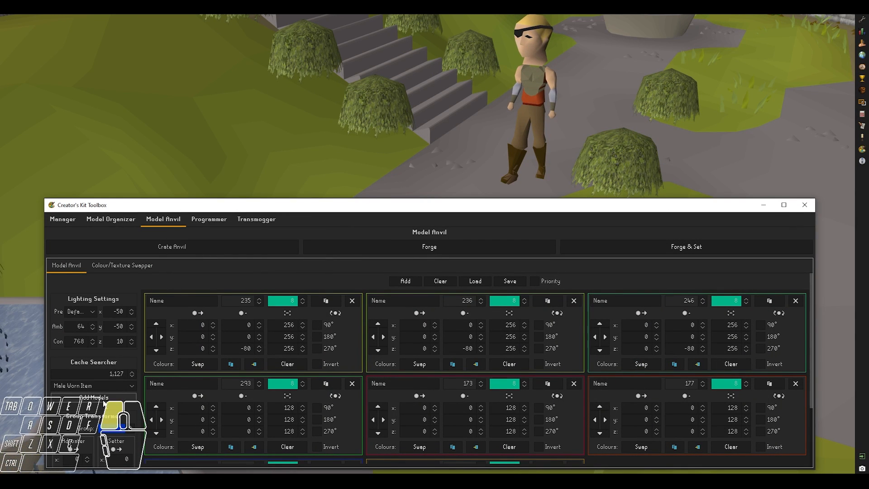
pyautogui.moveTo(351, 205); pyautogui.dragTo(350, 118)
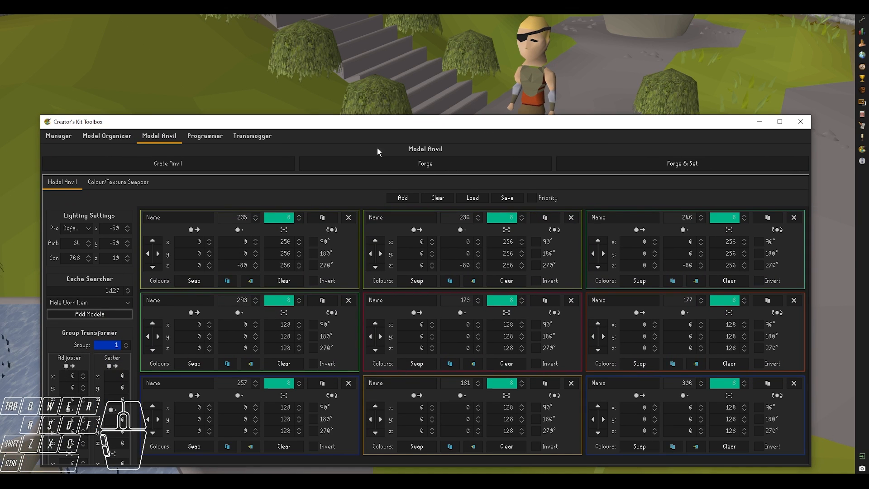
pyautogui.click(677, 385)
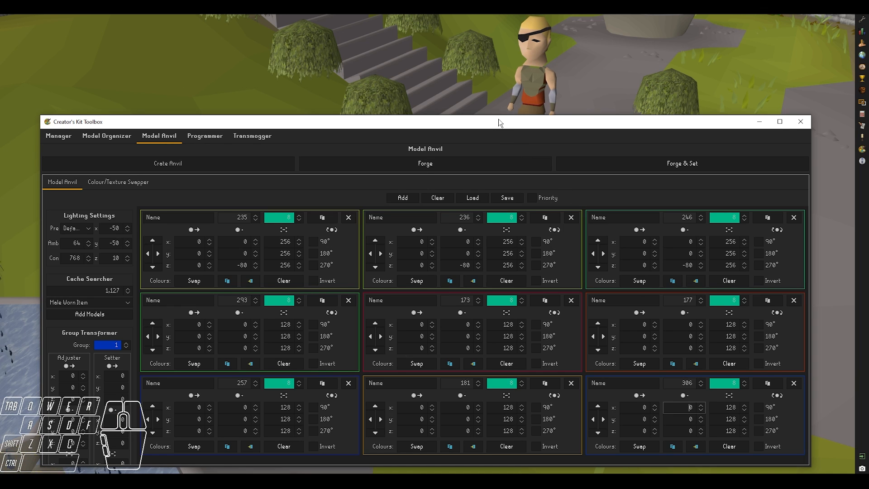
pyautogui.moveTo(498, 117); pyautogui.dragTo(497, 152)
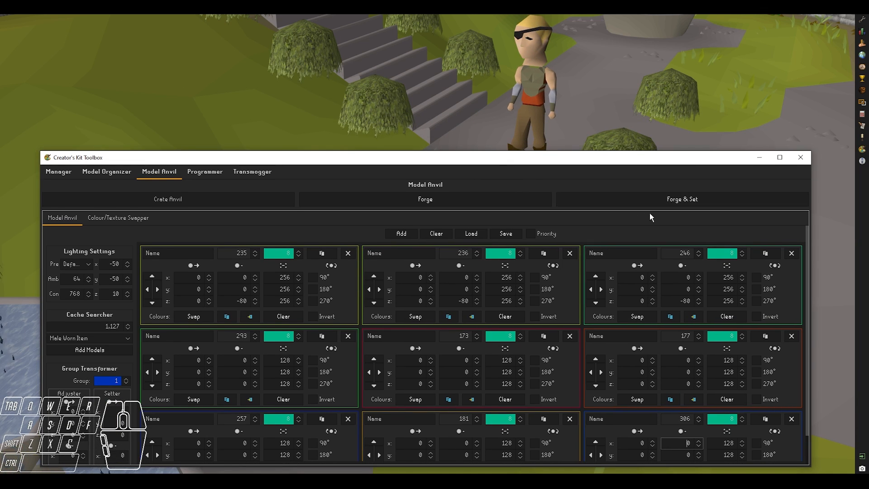
pyautogui.click(653, 198)
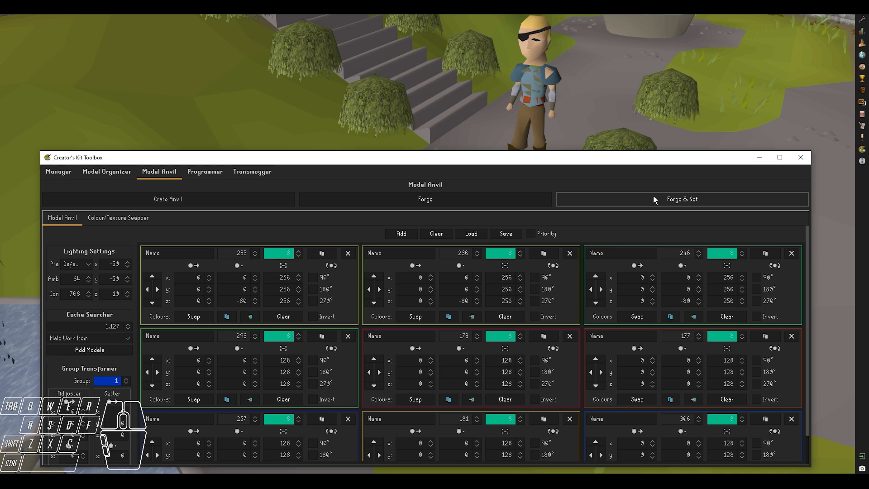
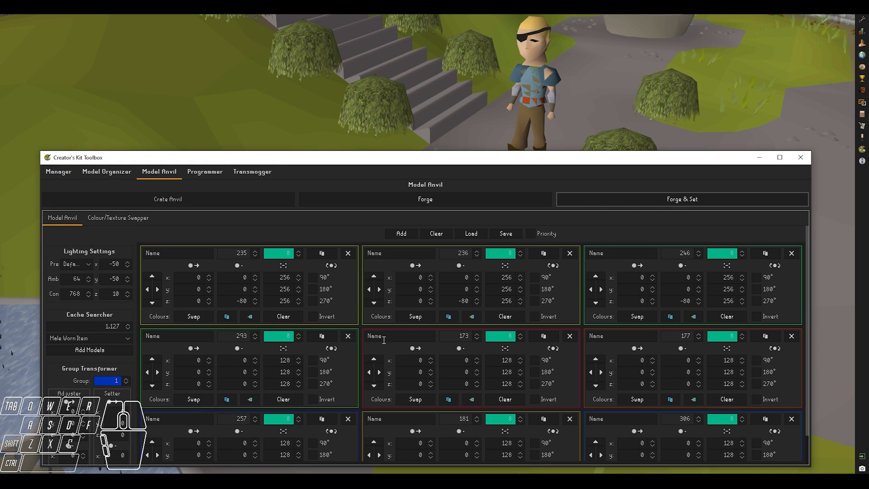
# Step: View the colour swaps of model 293, and return to the list of anvil models
pyautogui.scroll(-1, 598, 388)
pyautogui.scroll(1, 520, 344)
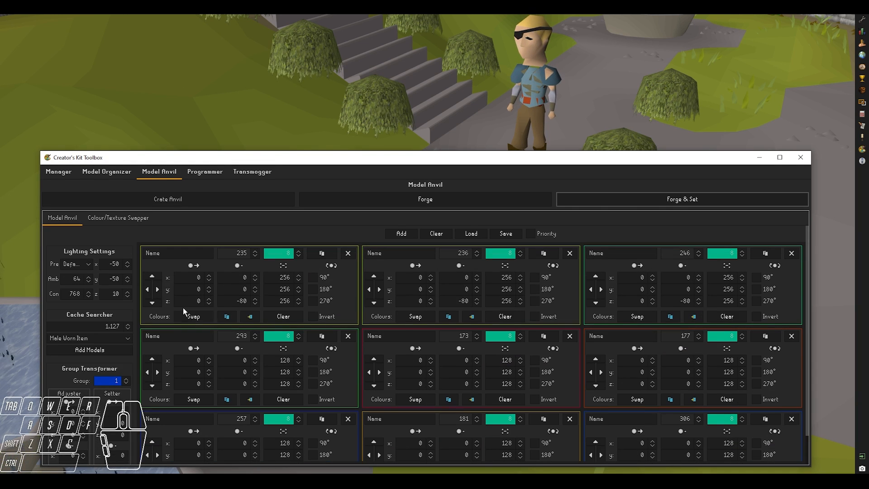
pyautogui.click(189, 401)
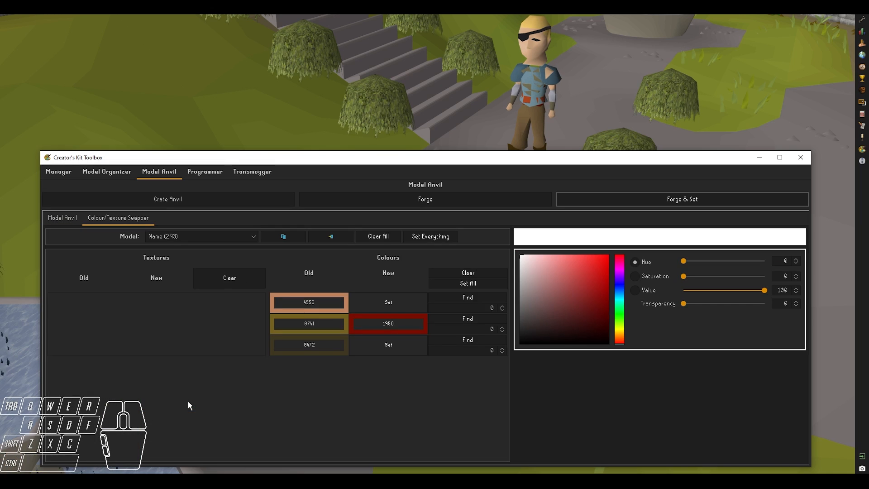
pyautogui.click(62, 218)
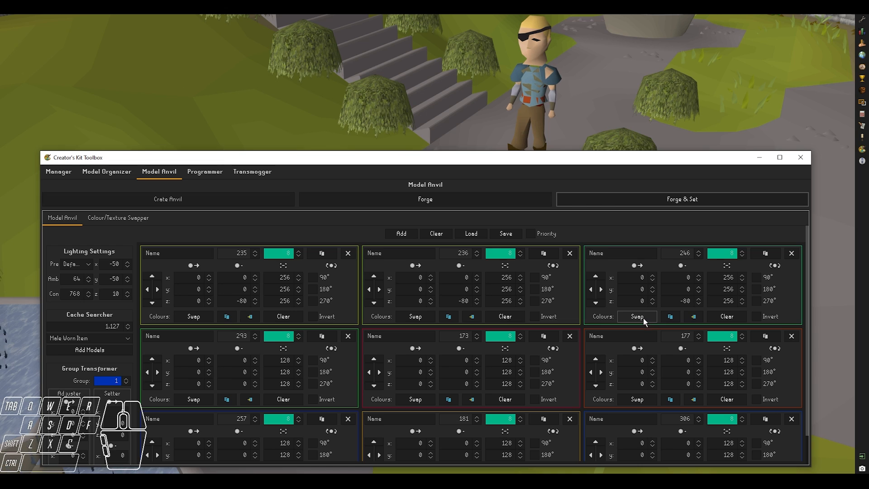
# Step: Try swapping colour 4550 of model 177 to red with saturation 100 and value 68, and remove the swap again
pyautogui.click(414, 399)
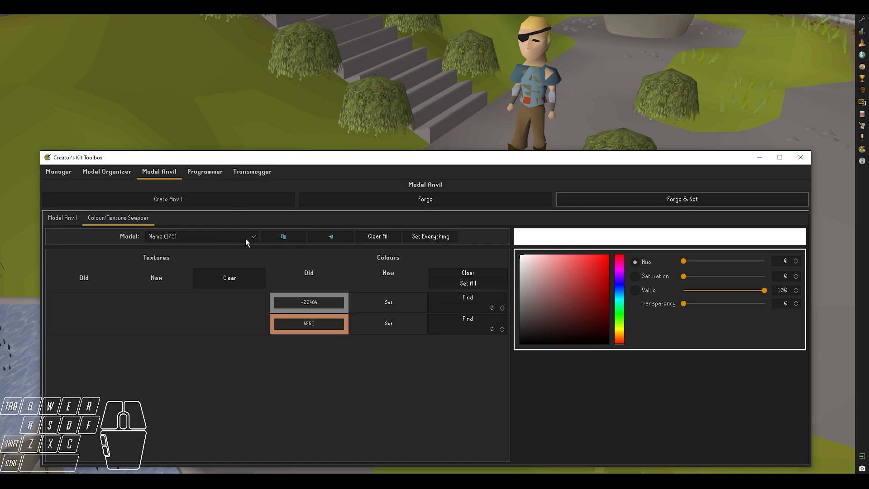
pyautogui.click(62, 218)
pyautogui.click(637, 399)
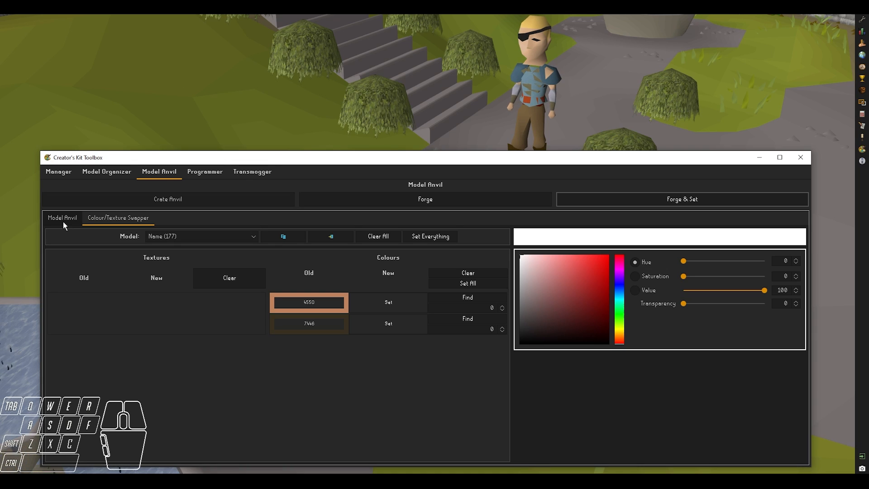
pyautogui.moveTo(556, 279); pyautogui.dragTo(607, 283)
pyautogui.click(388, 302)
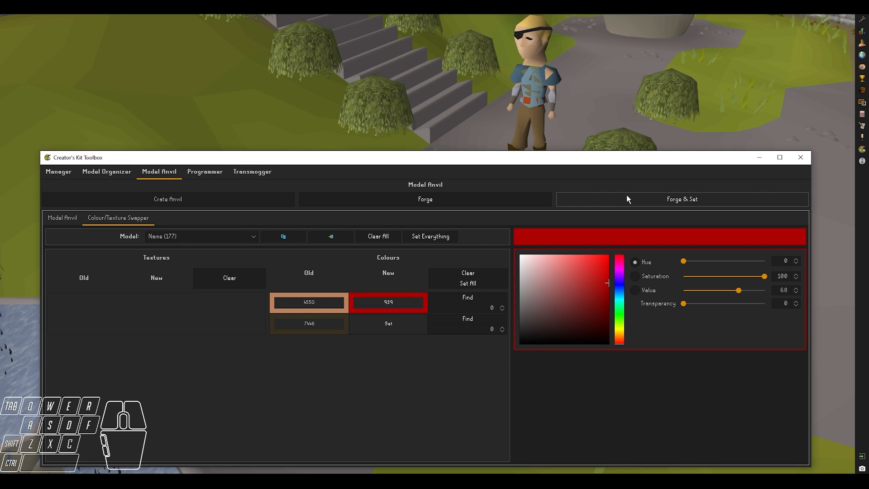
pyautogui.click(387, 302)
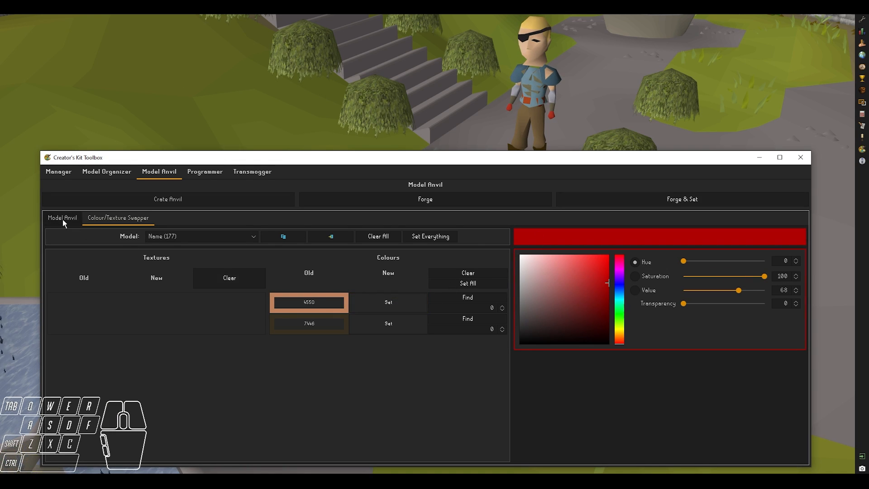
# Step: Check the colour swaps of model 173, and return to the list of anvil models
pyautogui.click(63, 219)
pyautogui.scroll(-1, 390, 391)
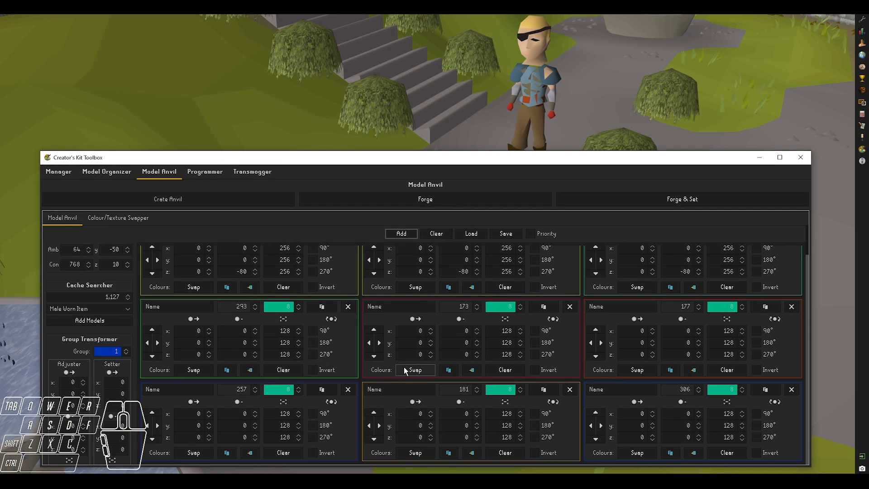
pyautogui.click(412, 370)
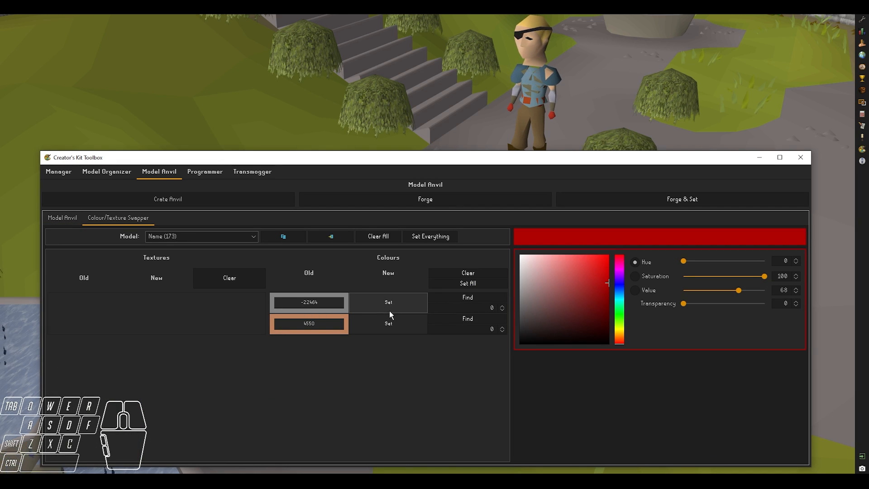
pyautogui.click(68, 219)
# Step: Swap colour 4550 of model 293 to blue with hue 248, saturation 100 and value 68
pyautogui.click(190, 369)
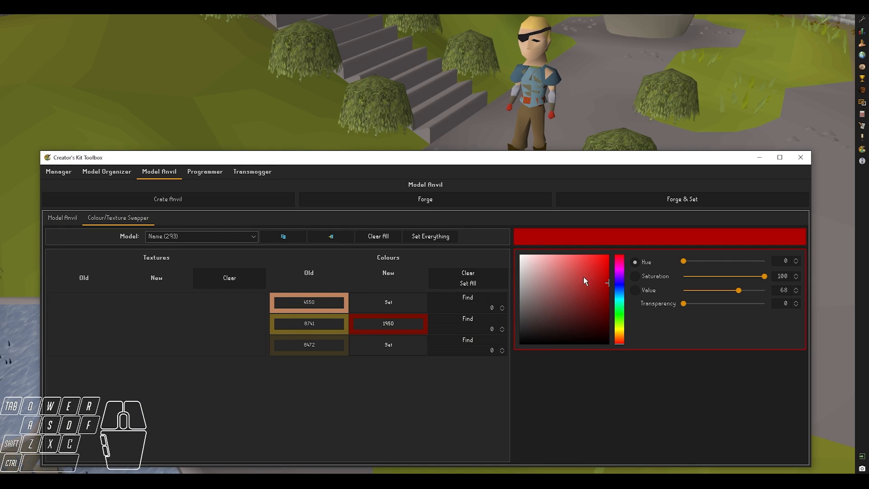
pyautogui.click(622, 283)
pyautogui.click(398, 303)
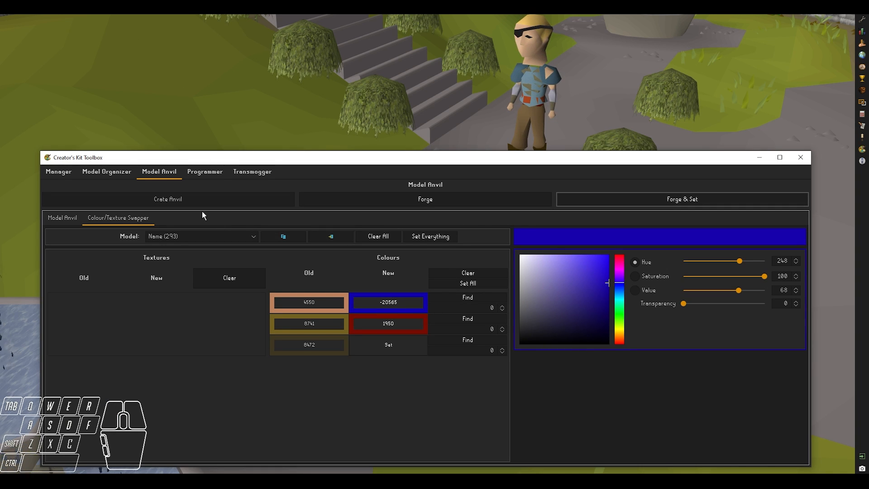
pyautogui.click(75, 220)
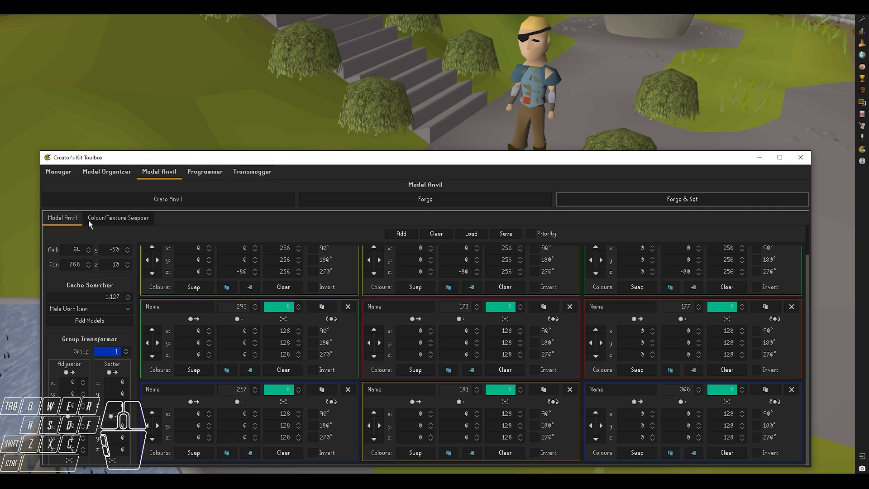
# Step: Remove model 293 from the anvil, forge and set the character, and check it in the game world
pyautogui.click(348, 306)
pyautogui.click(629, 202)
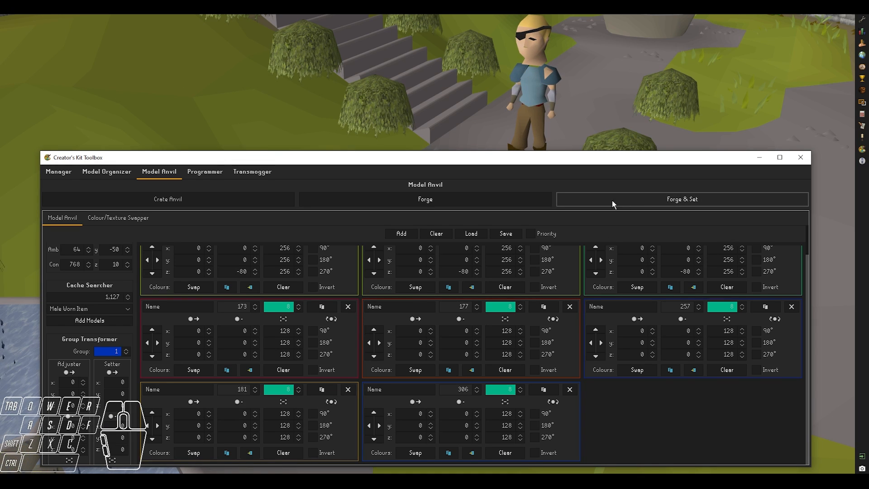
pyautogui.click(531, 20)
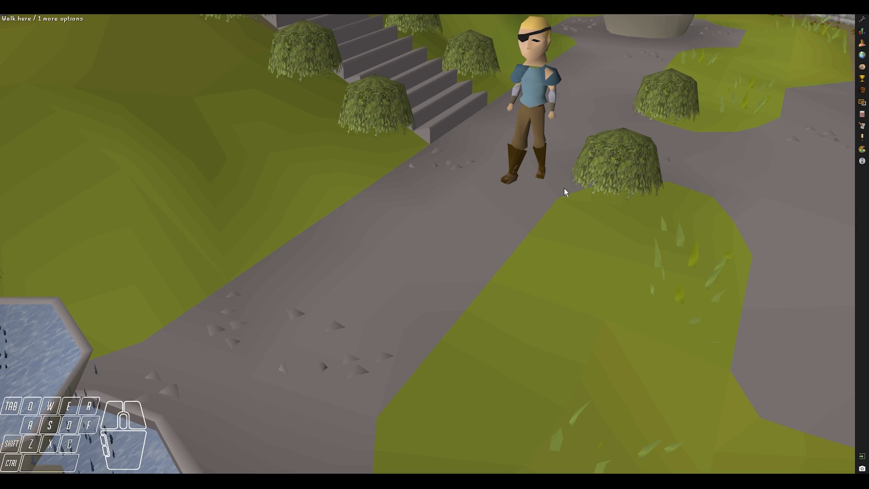
pyautogui.moveTo(564, 186); pyautogui.dragTo(564, 185, button='middle')
pyautogui.hotkey('shift', 'w')
pyautogui.hotkey('shift', 'd')
pyautogui.hotkey('shift', 'a')
pyautogui.hotkey('shift', 's')
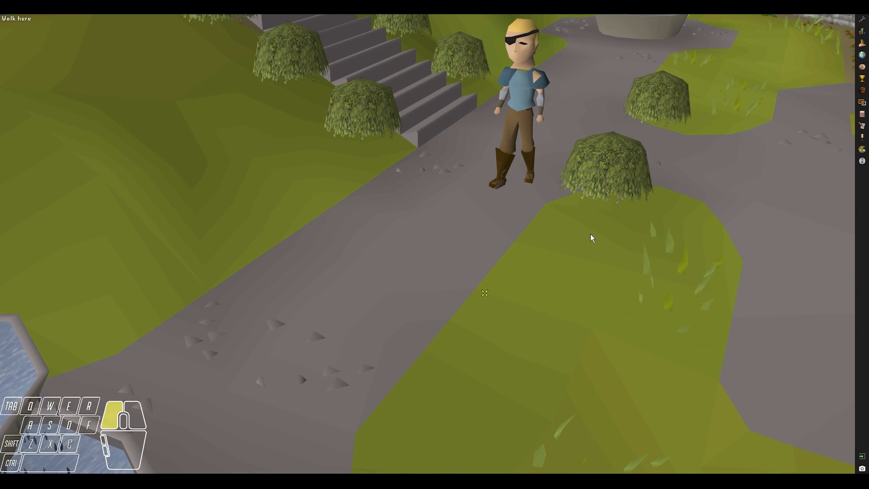
pyautogui.click(462, 442)
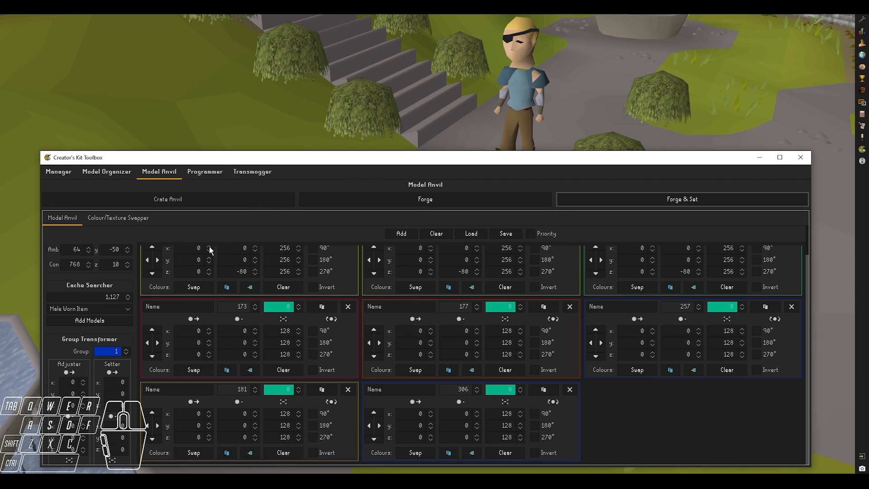
pyautogui.scroll(1, 109, 286)
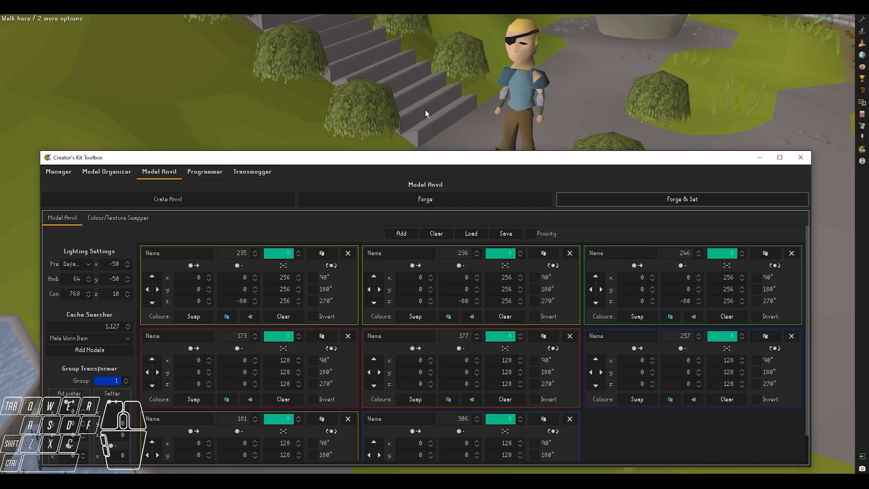
# Step: Fly over the castle grounds and examine the forged character from behind, near the entrance steps
pyautogui.scroll(-5, 343, 129)
pyautogui.moveTo(425, 109); pyautogui.dragTo(460, 220, button='middle')
pyautogui.hotkey('shift', 'w')
pyautogui.press('a')
pyautogui.press('w')
pyautogui.press('d')
pyautogui.press('w')
pyautogui.press('w')
pyautogui.press('d')
pyautogui.press('a')
pyautogui.press('w')
pyautogui.press('a')
pyautogui.press('d')
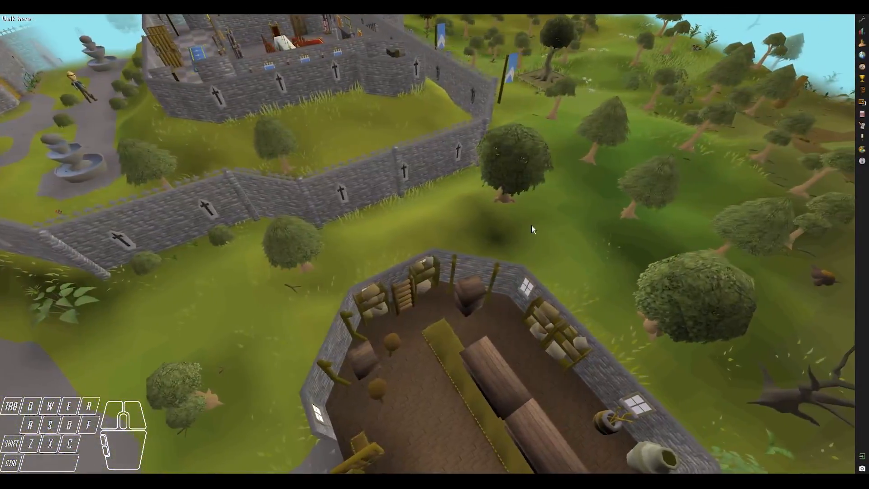
pyautogui.press('a')
pyautogui.moveTo(498, 194); pyautogui.dragTo(467, 237, button='middle')
pyautogui.press('w')
pyautogui.press('a')
pyautogui.press('d')
pyautogui.press('shift')
pyautogui.press('ctrl')
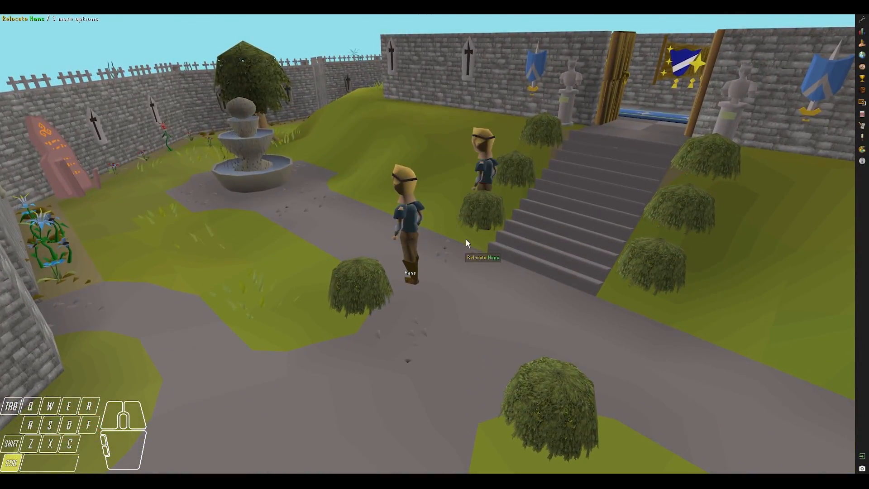
# Step: Disable the Entity Hider plugin and store the model of the Man NPC near the castle steps
pyautogui.click(861, 20)
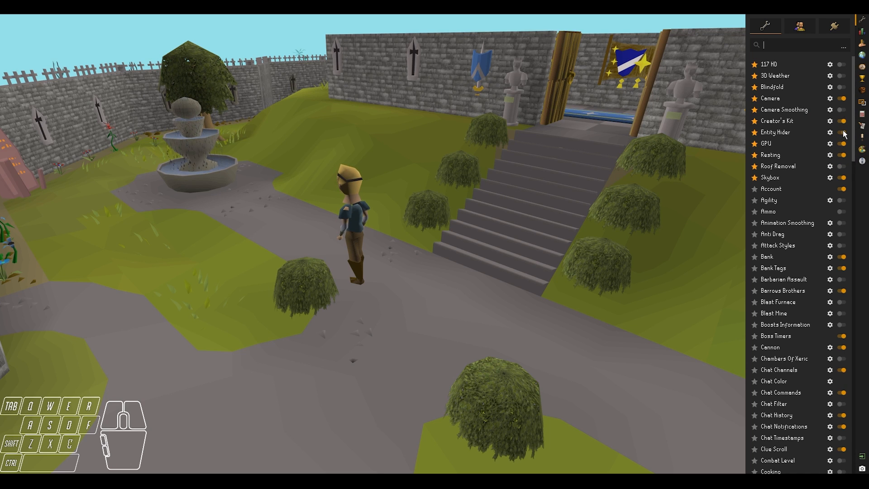
pyautogui.moveTo(375, 248); pyautogui.dragTo(397, 184, button='middle')
pyautogui.rightClick(400, 158)
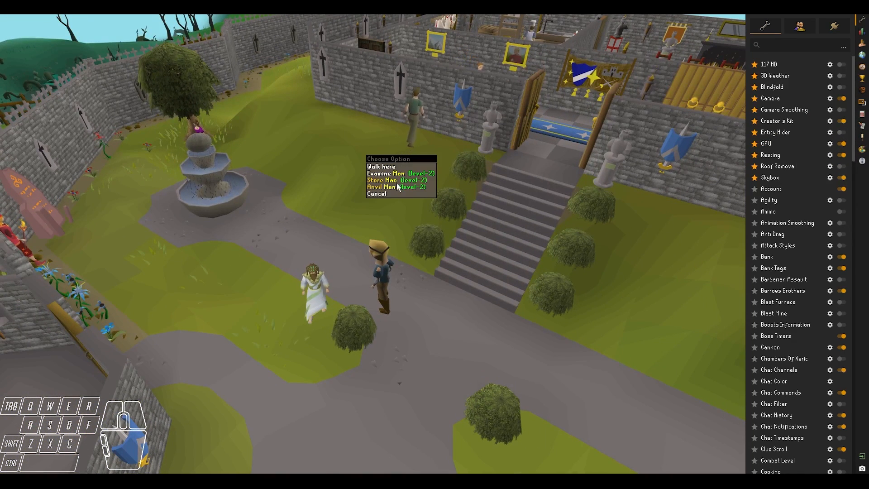
# Step: Add a new object to the Creator's Kit and assign it the stored Man model
pyautogui.click(861, 149)
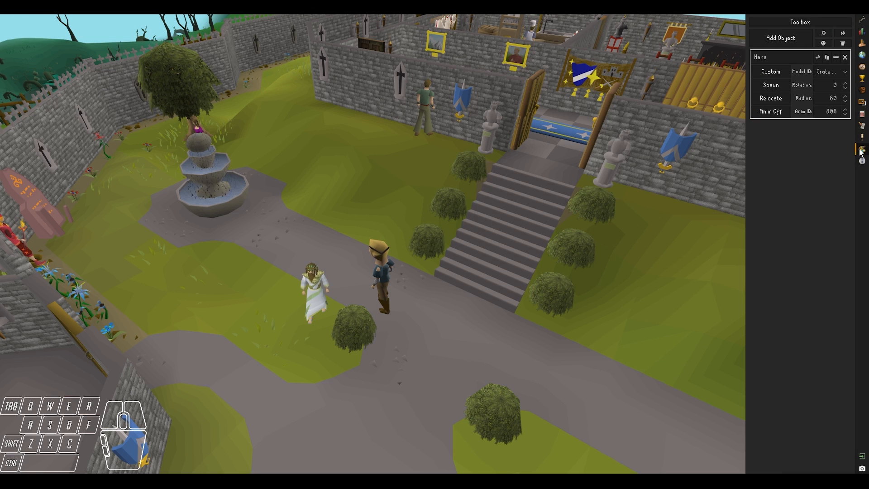
pyautogui.click(781, 39)
pyautogui.click(828, 141)
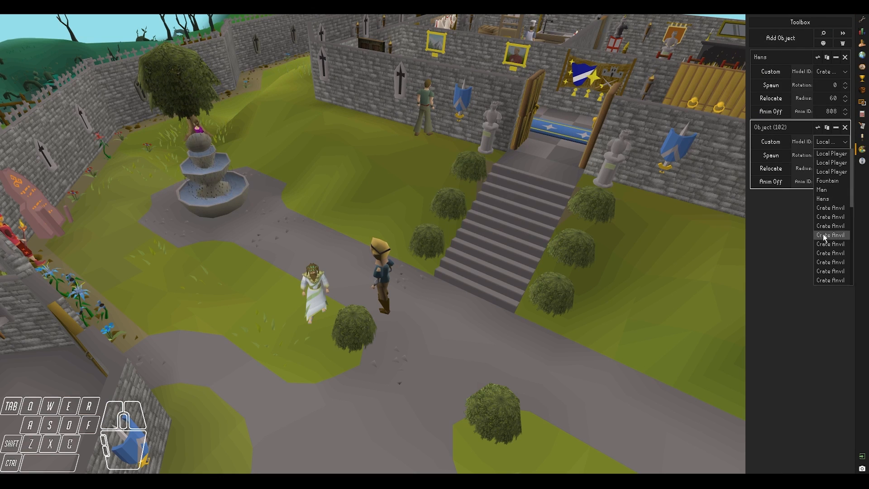
pyautogui.scroll(-7, 835, 274)
pyautogui.click(833, 280)
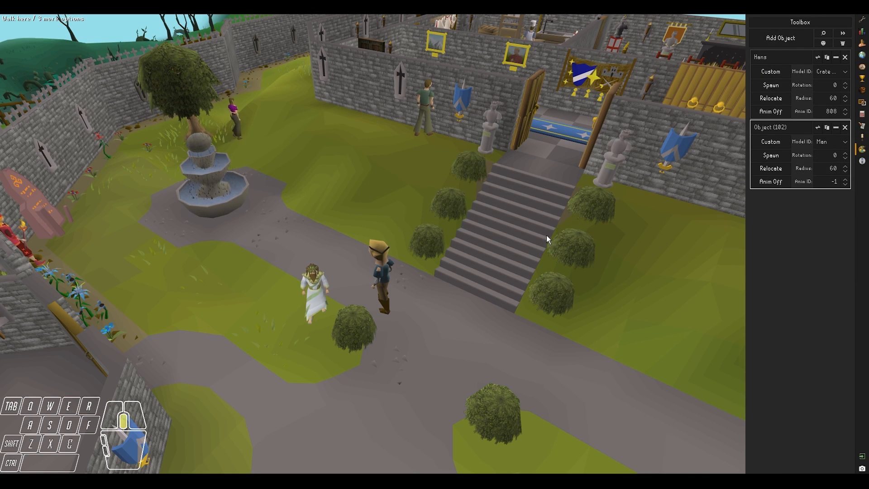
# Step: Place the Man object on the path next to the custom Hans character
pyautogui.keyDown('ctrl'); pyautogui.click(392, 264); pyautogui.keyUp('ctrl')
pyautogui.moveTo(546, 235); pyautogui.dragTo(391, 253, button='middle')
pyautogui.keyDown('ctrl'); pyautogui.click(389, 250); pyautogui.keyUp('ctrl')
pyautogui.keyDown('ctrl'); pyautogui.click(337, 229); pyautogui.keyUp('ctrl')
pyautogui.hotkey('shift', 'w')
pyautogui.hotkey('shift', 'a')
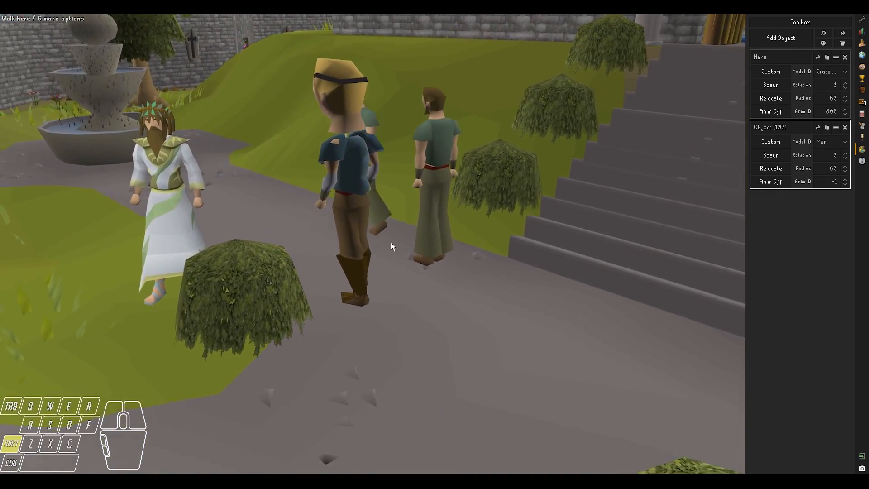
pyautogui.keyDown('ctrl'); pyautogui.click(357, 240); pyautogui.keyUp('ctrl')
pyautogui.press('s')
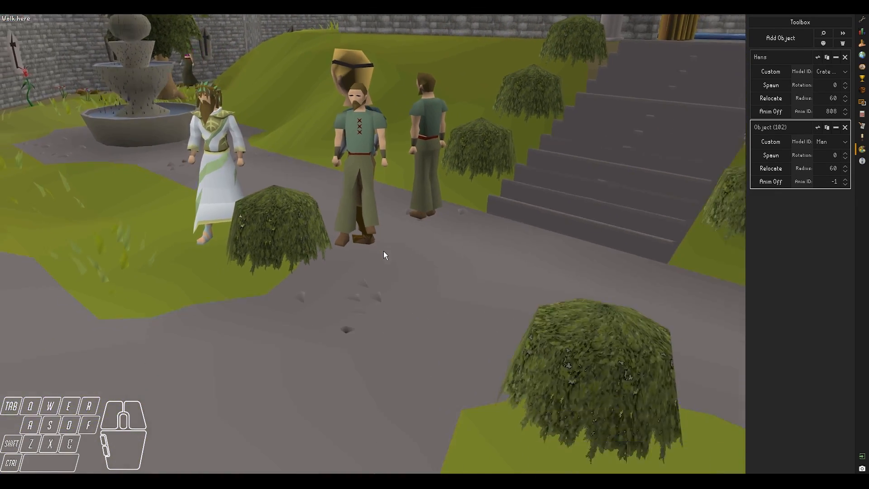
pyautogui.press('w')
# Step: Re-enable the Entity Hider plugin and close the plugin list
pyautogui.click(862, 20)
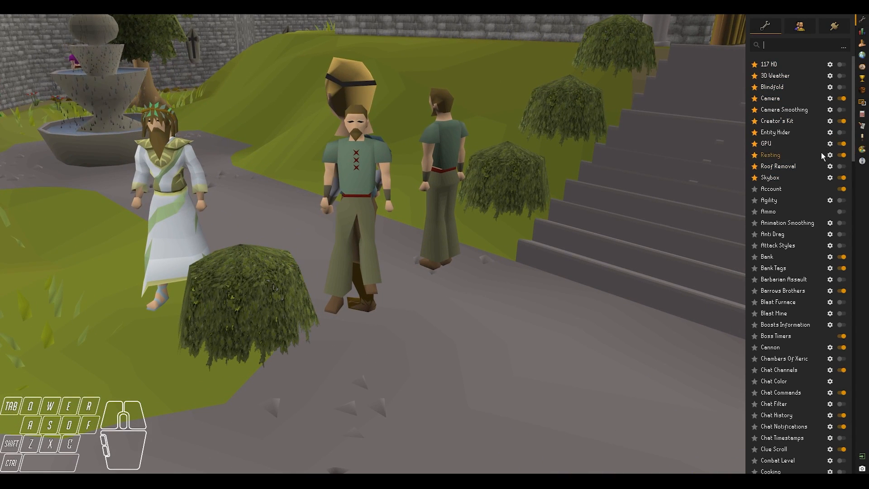
pyautogui.click(840, 133)
pyautogui.click(861, 20)
pyautogui.keyDown('shift'); pyautogui.moveTo(610, 224); pyautogui.dragTo(584, 255, button='middle'); pyautogui.keyUp('shift')
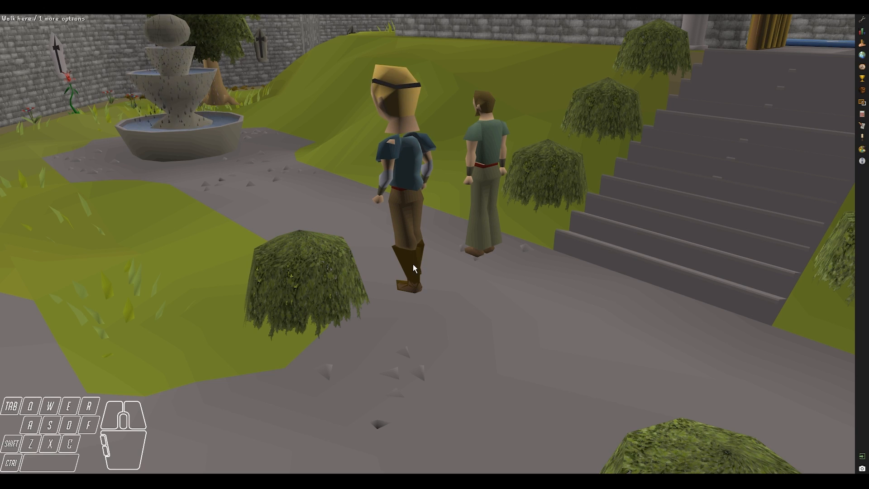
# Step: Examine the scenery around the castle and the custom character and Man object standing beside each other
pyautogui.hotkey('shift', 's')
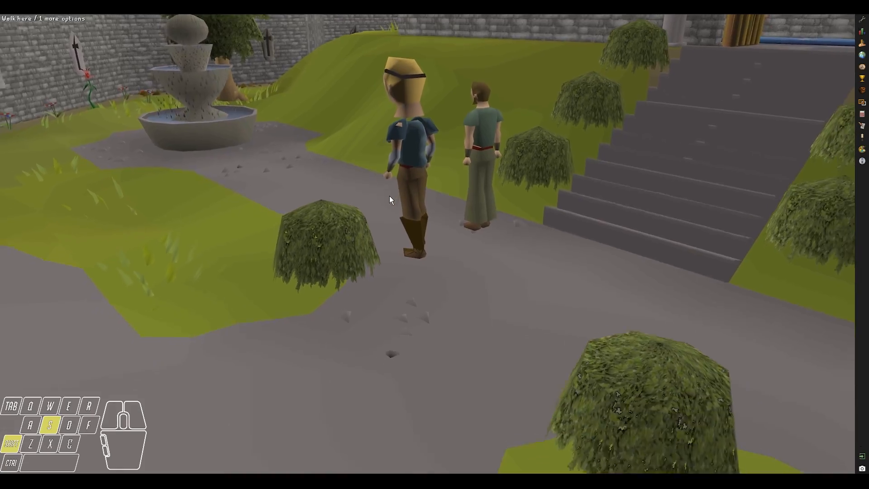
pyautogui.scroll(-5, 401, 258)
pyautogui.press('d')
pyautogui.moveTo(401, 257)
pyautogui.mouseDown(button='middle')
pyautogui.moveTo(449, 278)
pyautogui.moveTo(419, 280)
pyautogui.moveTo(390, 267)
pyautogui.mouseUp(button='middle')
pyautogui.press('w')
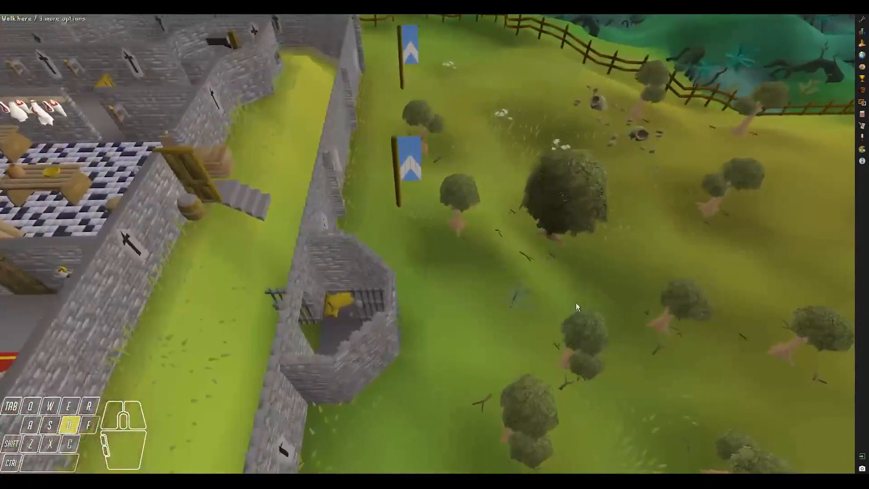
pyautogui.moveTo(576, 302); pyautogui.dragTo(605, 276, button='middle')
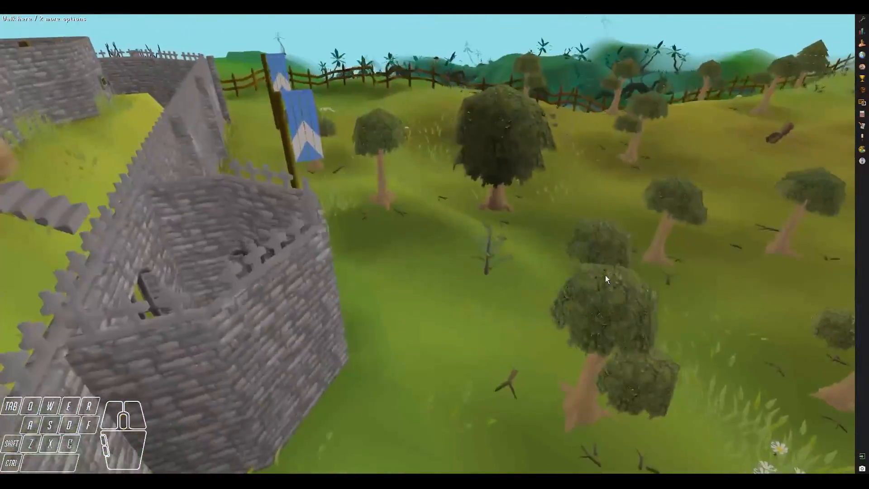
pyautogui.moveTo(509, 215); pyautogui.dragTo(383, 213, button='middle')
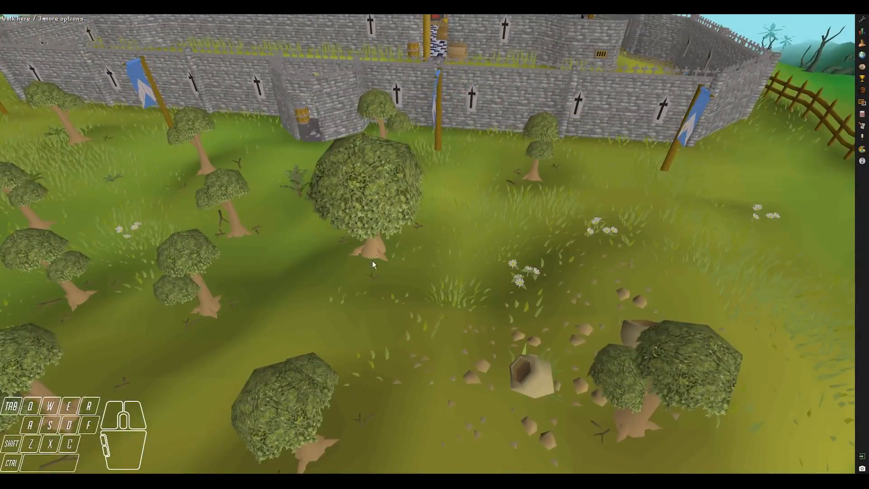
pyautogui.moveTo(374, 265); pyautogui.dragTo(525, 237, button='middle')
pyautogui.press('a')
pyautogui.press('s')
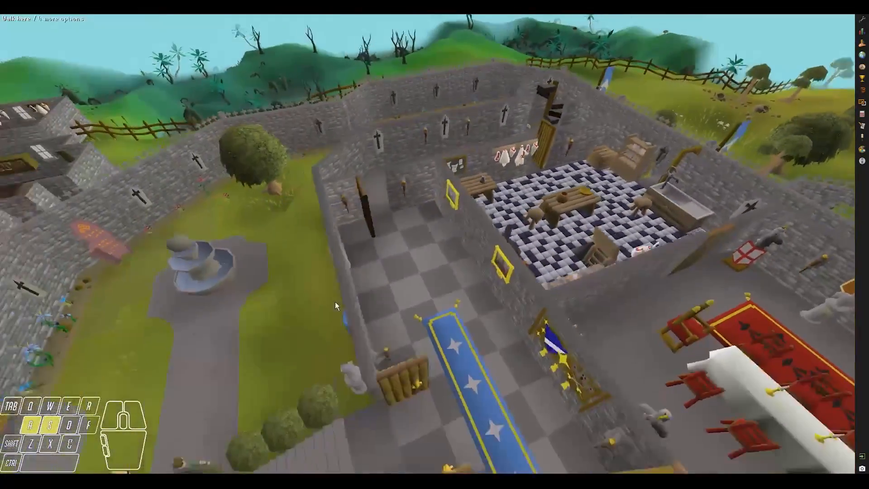
pyautogui.moveTo(335, 302); pyautogui.dragTo(402, 264, button='middle')
pyautogui.press('d')
pyautogui.press('w')
pyautogui.hotkey('shift', 'f')
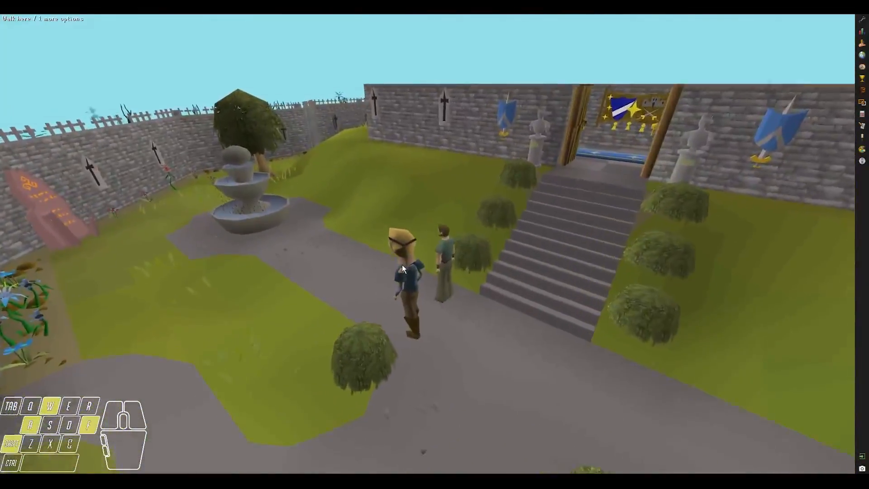
pyautogui.keyDown('shift'); pyautogui.moveTo(417, 228); pyautogui.dragTo(439, 185, button='middle'); pyautogui.keyUp('shift')
pyautogui.hotkey('shift', 's')
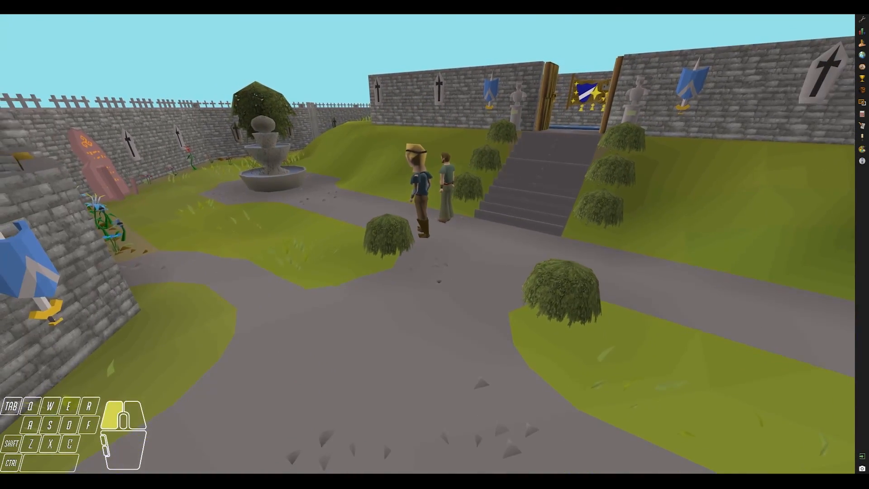
# Step: Choose the Actor lighting preset in the Model Anvil and forge the model onto the currently selected object
pyautogui.click(475, 456)
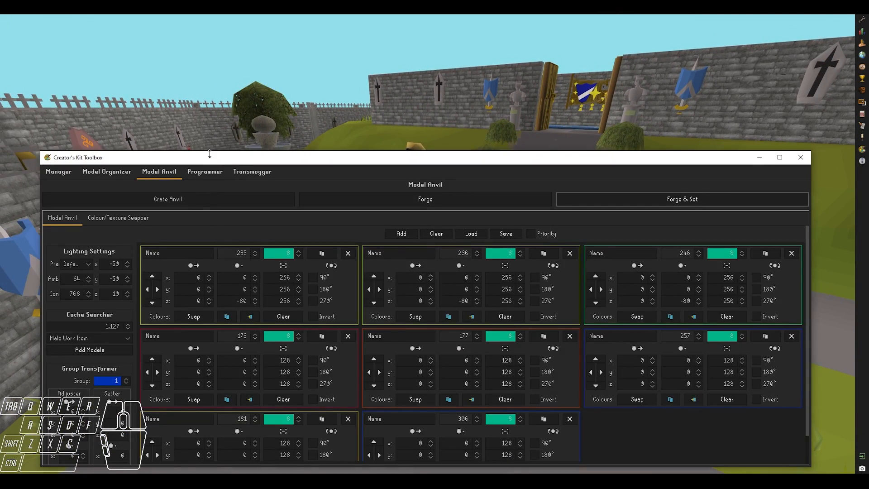
pyautogui.moveTo(210, 154); pyautogui.dragTo(253, 241)
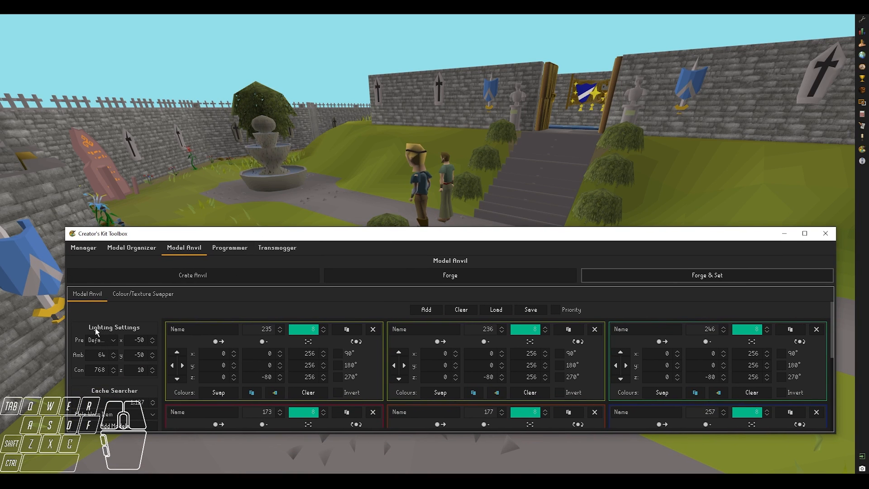
pyautogui.click(104, 344)
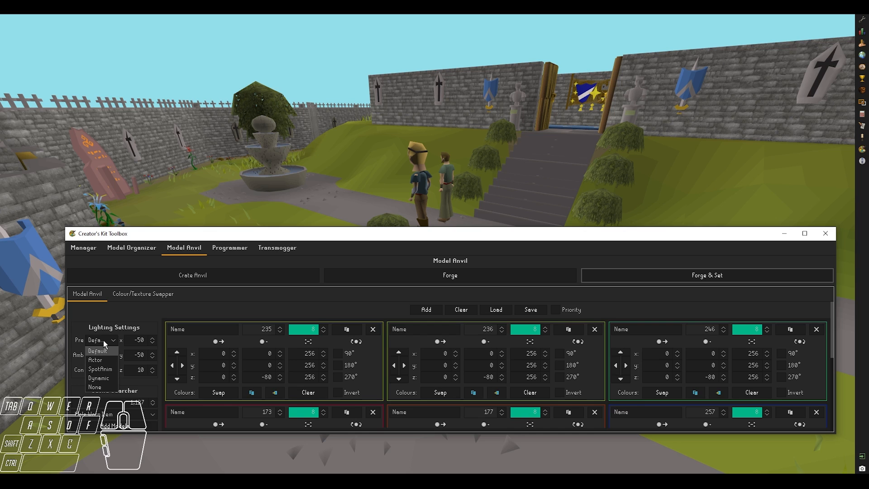
pyautogui.click(107, 348)
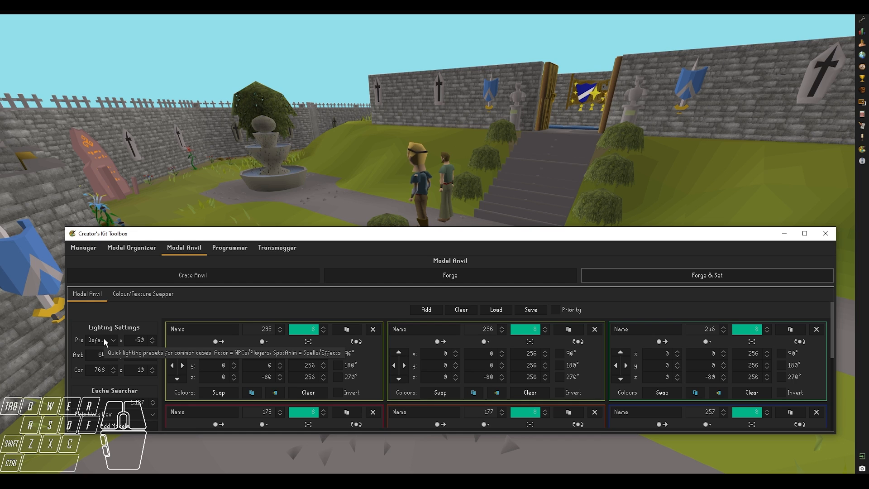
pyautogui.click(104, 342)
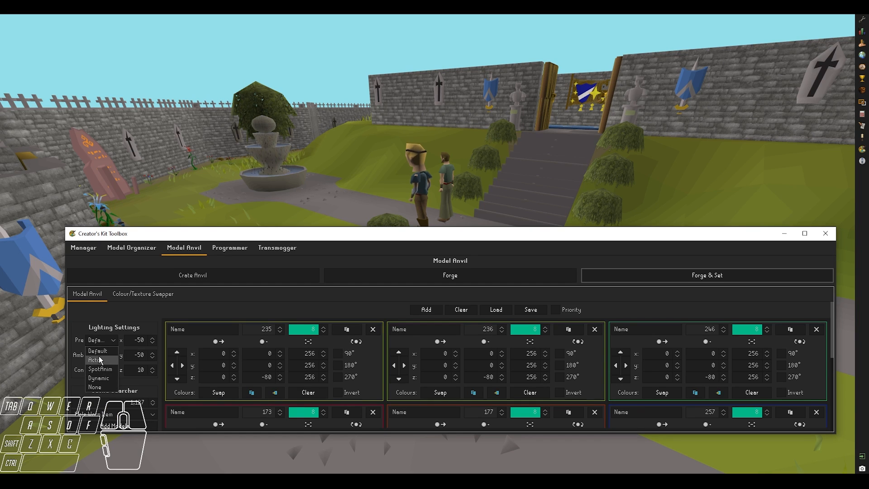
pyautogui.click(100, 359)
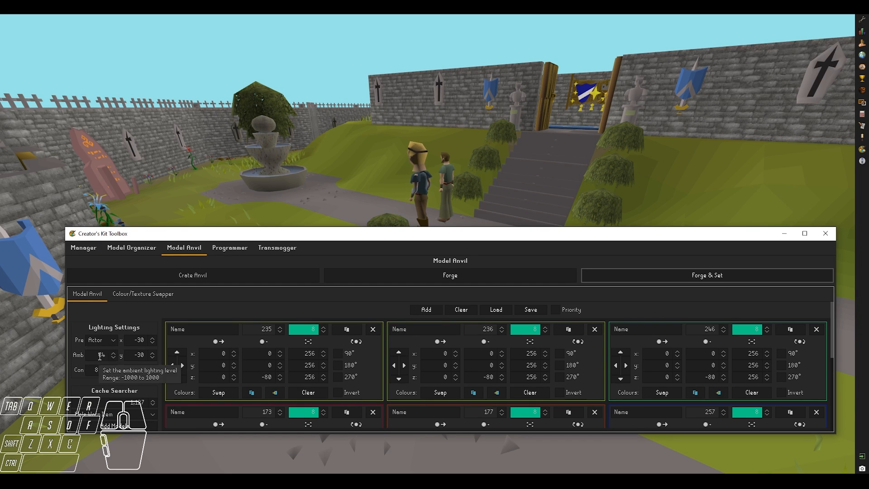
pyautogui.click(718, 276)
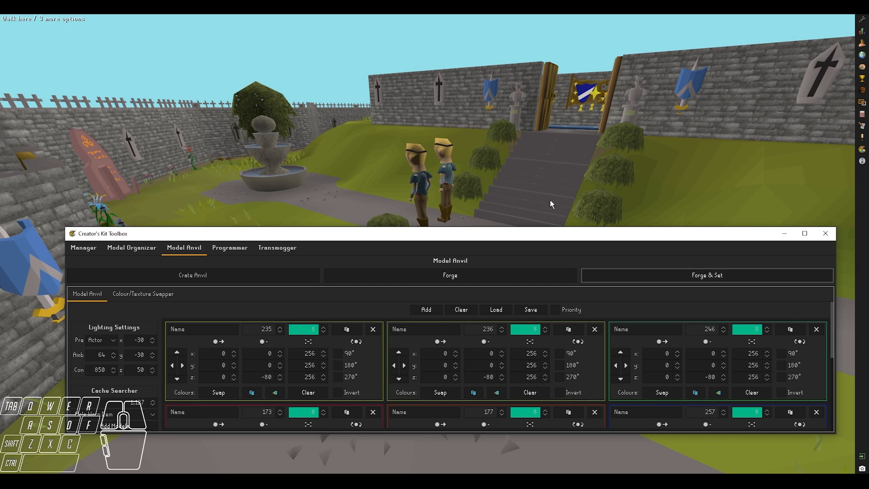
# Step: Reassign the Man model to Object (102) and make Hans the selected object
pyautogui.click(863, 153)
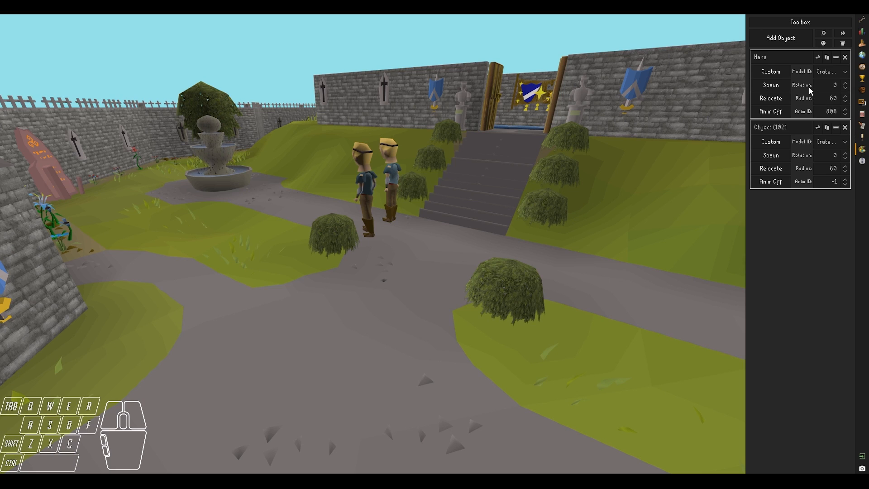
pyautogui.click(830, 141)
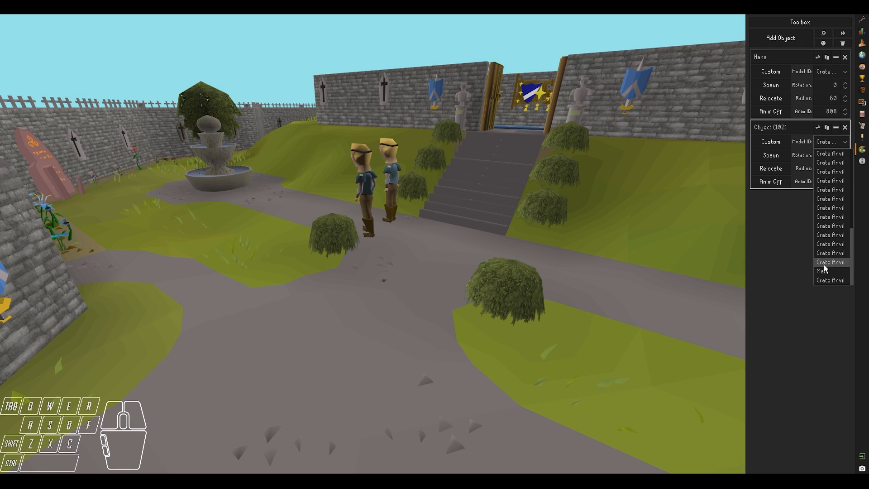
pyautogui.click(828, 272)
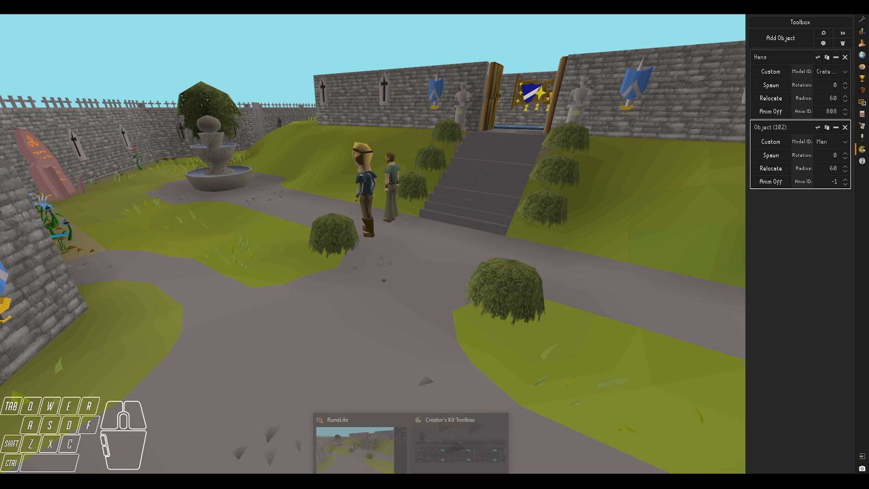
pyautogui.click(453, 448)
pyautogui.click(800, 104)
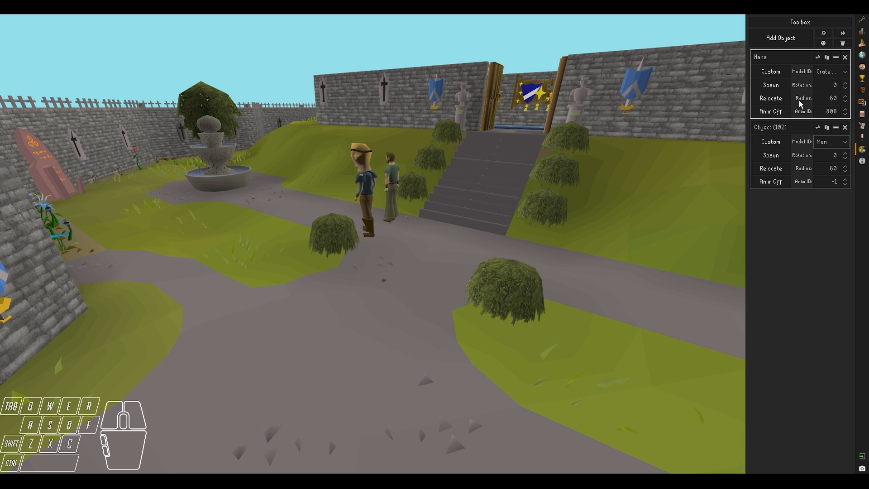
# Step: Forge the model with the Actor lighting onto Hans and compare it with the Man object
pyautogui.moveTo(437, 468)
pyautogui.click(453, 446)
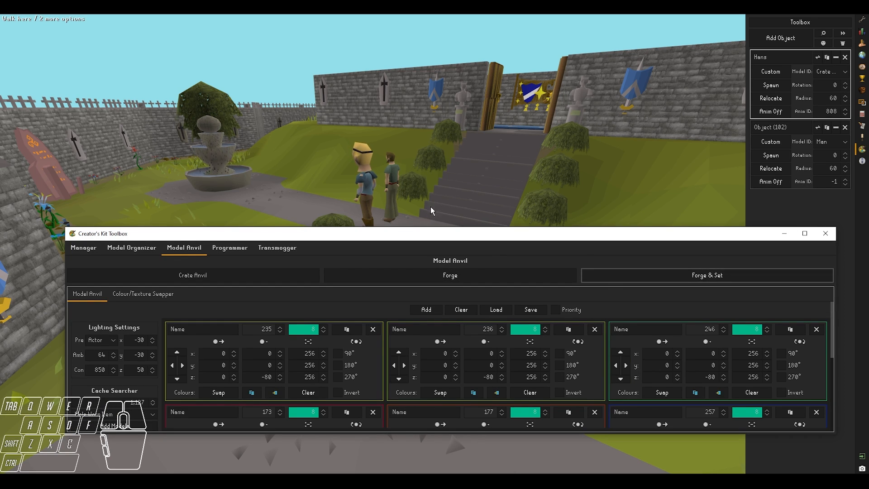
pyautogui.click(431, 221)
pyautogui.keyDown('shift'); pyautogui.scroll(5, 422, 253); pyautogui.keyUp('shift')
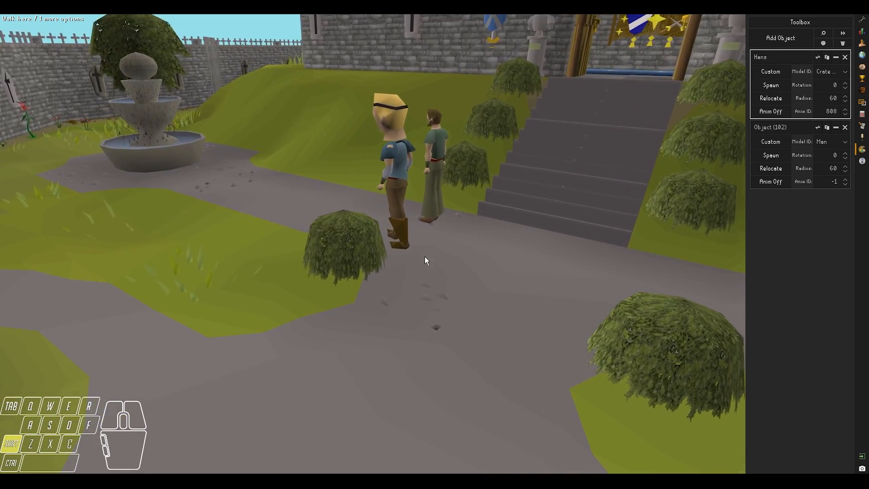
pyautogui.hotkey('shift', 's')
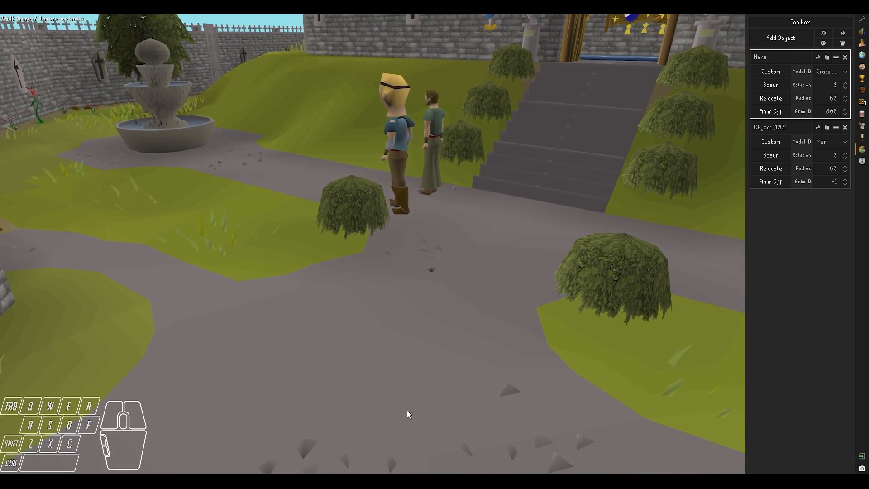
# Step: Try the None lighting preset on Hans by forging and setting the model
pyautogui.click(479, 449)
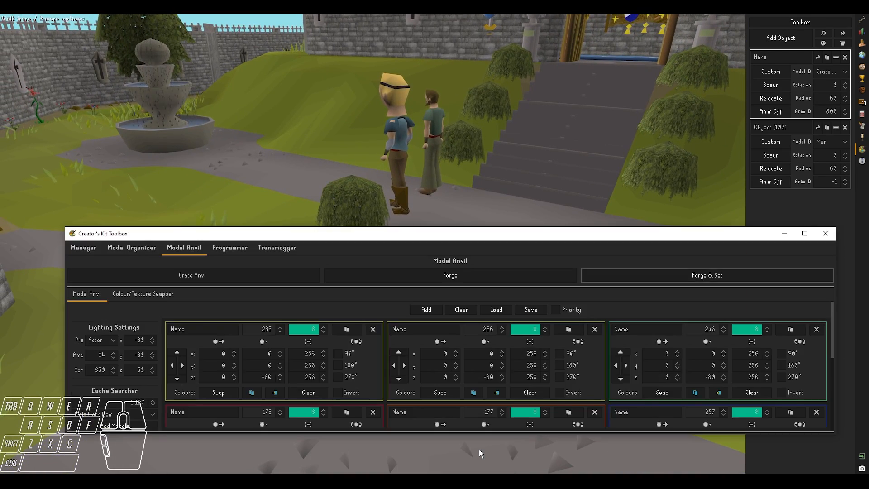
pyautogui.click(114, 340)
pyautogui.click(110, 390)
pyautogui.click(609, 278)
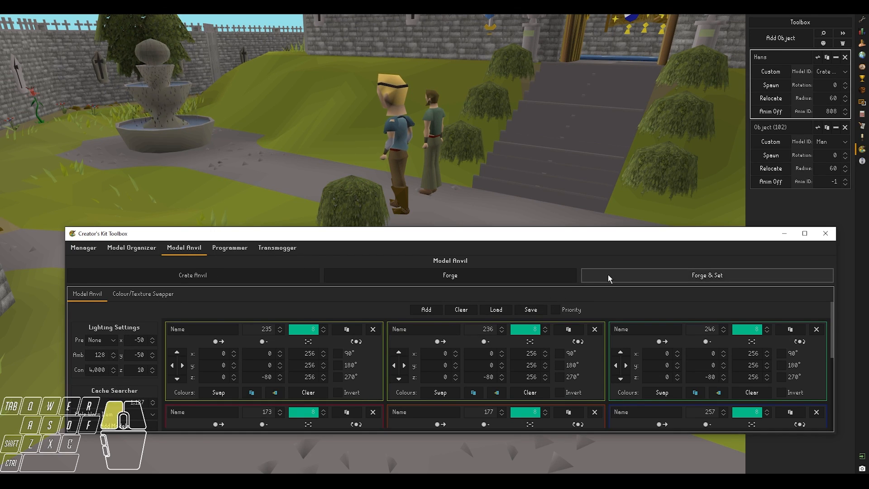
pyautogui.moveTo(316, 200); pyautogui.dragTo(335, 180, button='middle')
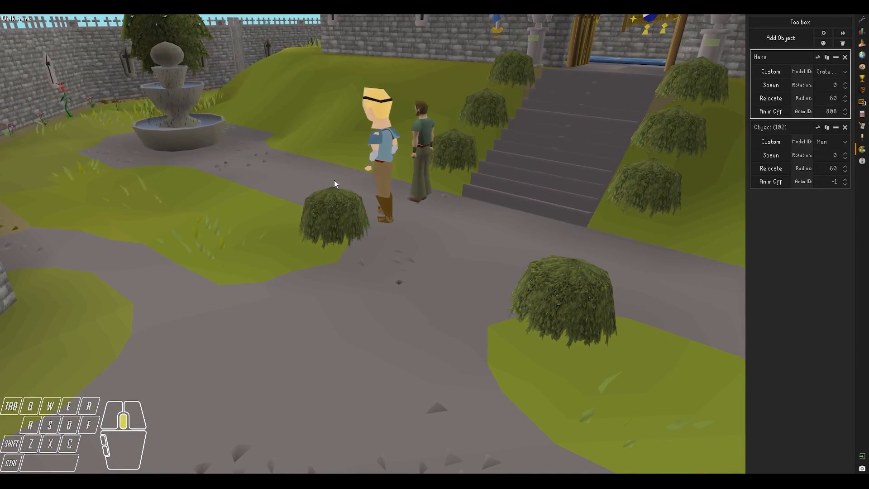
# Step: Switch the lighting preset back to Actor and forge the model onto Hans again
pyautogui.moveTo(409, 481)
pyautogui.click(457, 443)
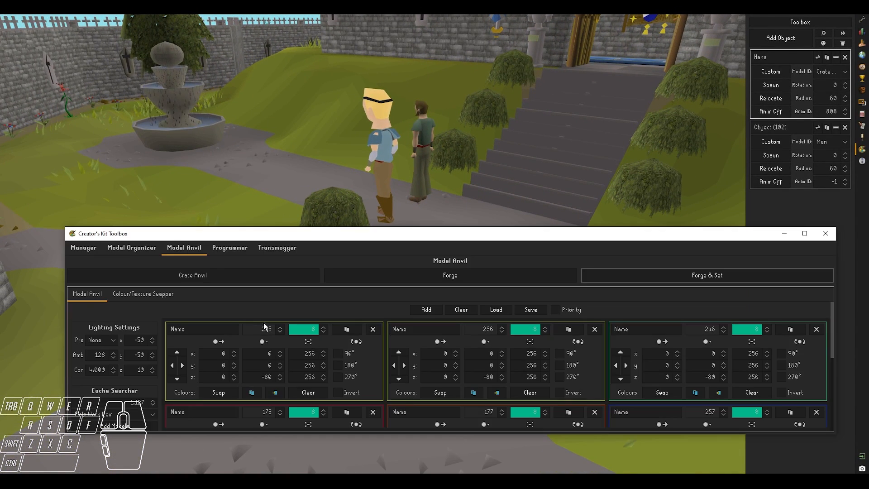
pyautogui.click(105, 341)
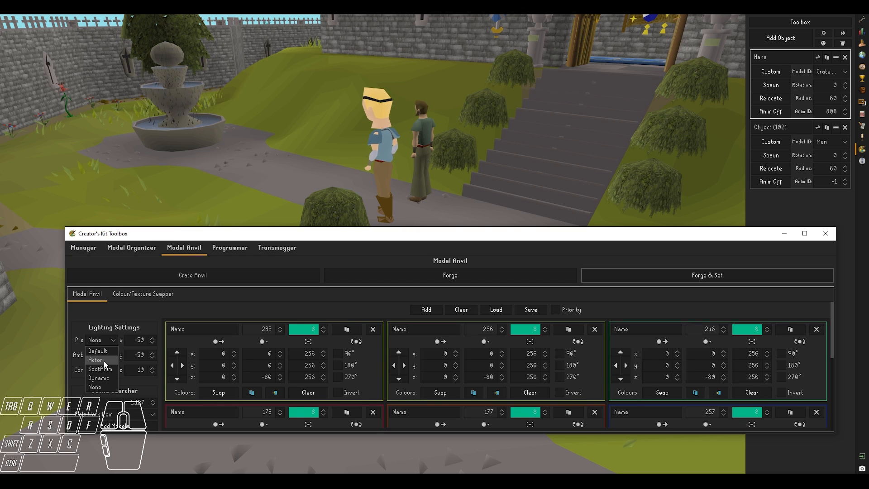
pyautogui.click(96, 360)
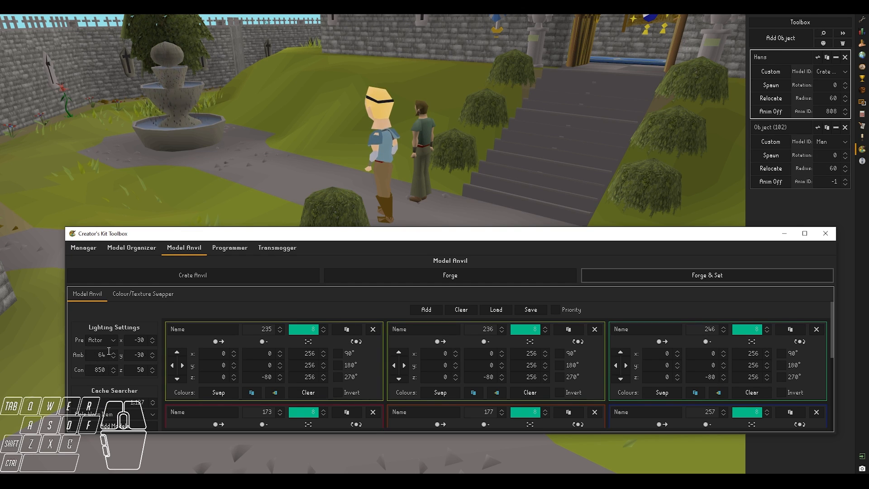
pyautogui.click(700, 276)
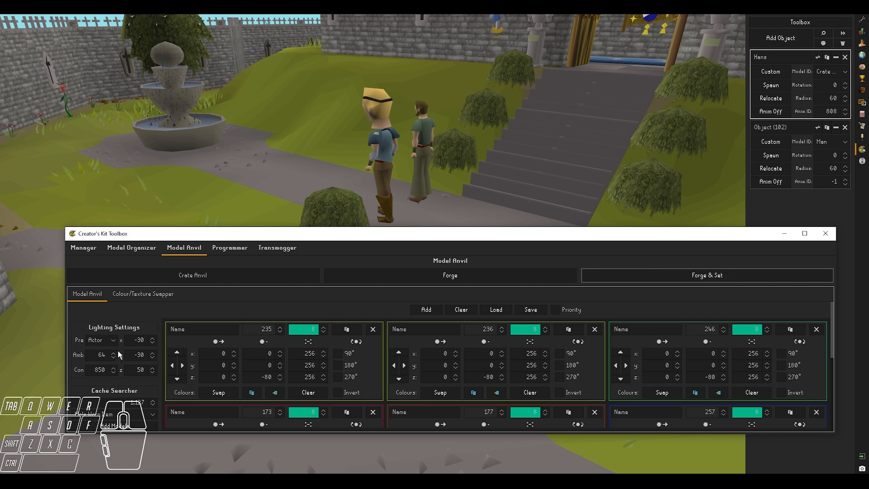
# Step: Try an ambient lighting level of 120 on Hans, then restore the Actor preset values
pyautogui.moveTo(96, 353); pyautogui.dragTo(122, 354)
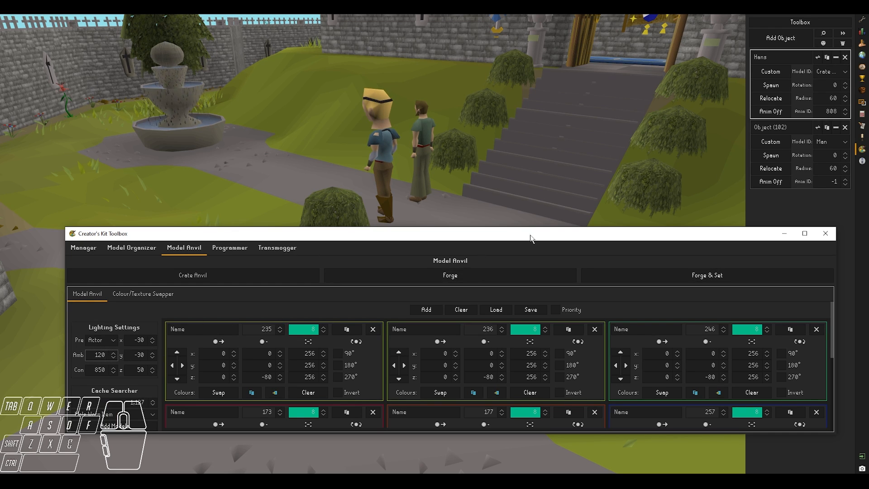
pyautogui.click(608, 282)
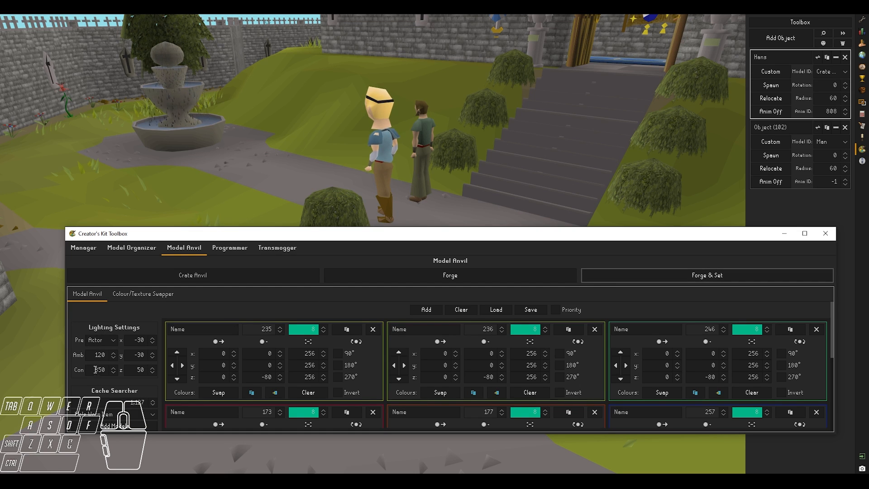
pyautogui.moveTo(94, 355); pyautogui.dragTo(104, 354)
pyautogui.click(104, 343)
pyautogui.click(100, 353)
pyautogui.click(102, 343)
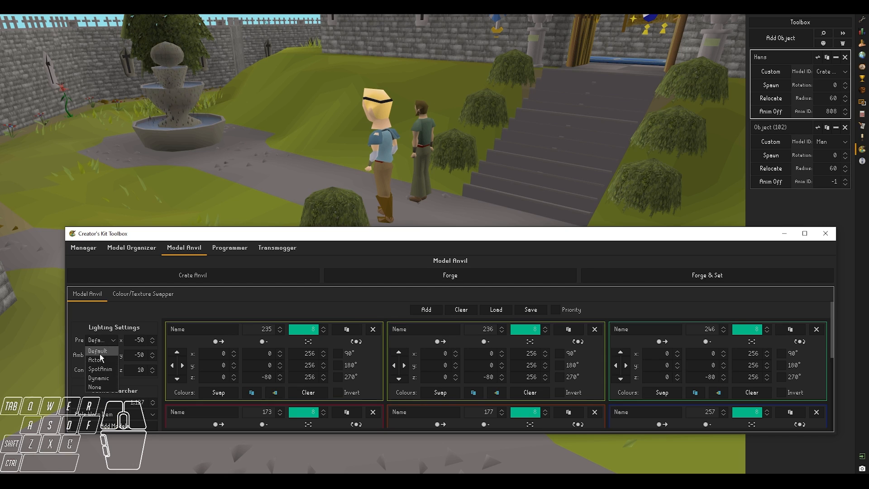
pyautogui.click(96, 360)
# Step: Try a lighting contrast of 2000 on Hans and view the reforged model
pyautogui.click(107, 371)
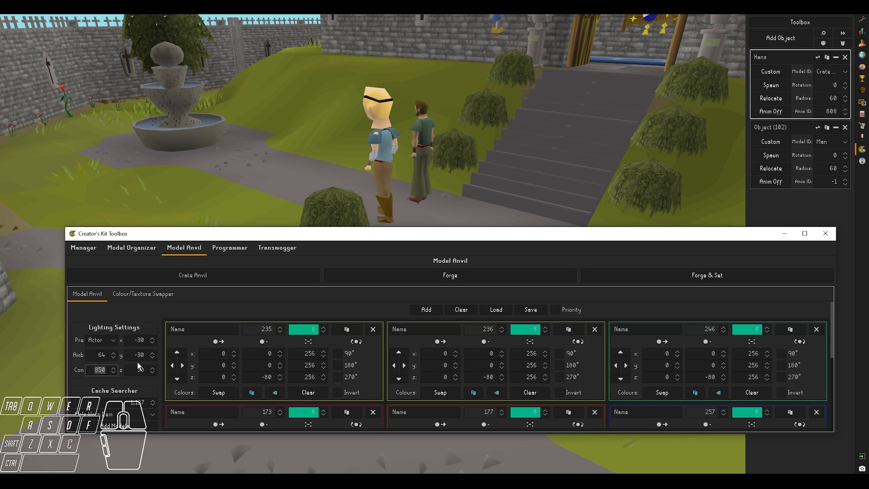
pyautogui.write('2000')
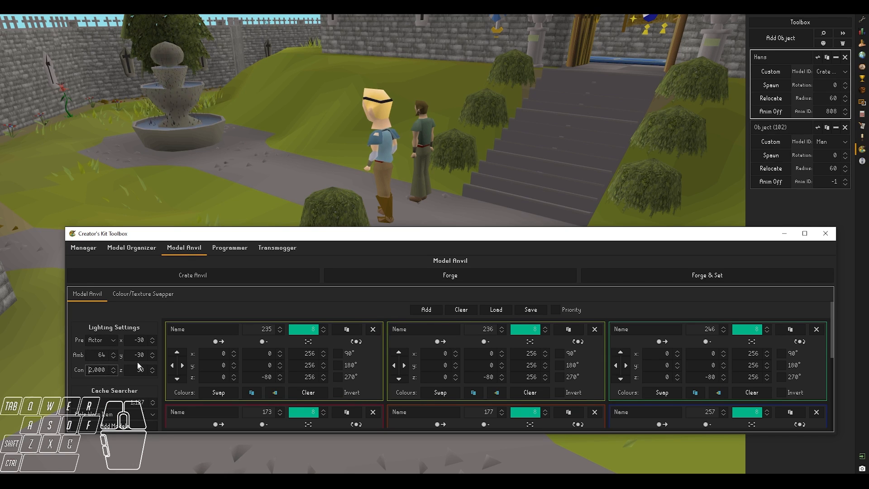
pyautogui.click(652, 273)
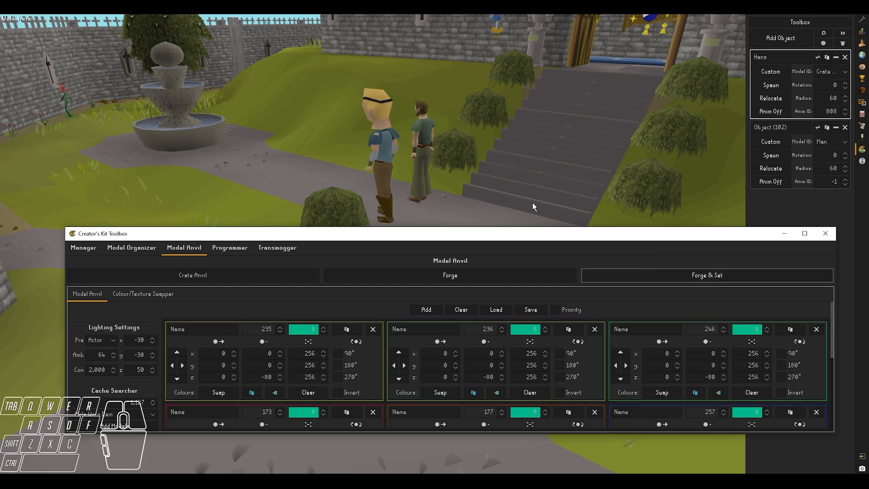
pyautogui.moveTo(294, 206); pyautogui.dragTo(321, 205, button='middle')
pyautogui.hotkey('shift', 'w')
pyautogui.hotkey('shift', 'd')
pyautogui.hotkey('shift', 'a')
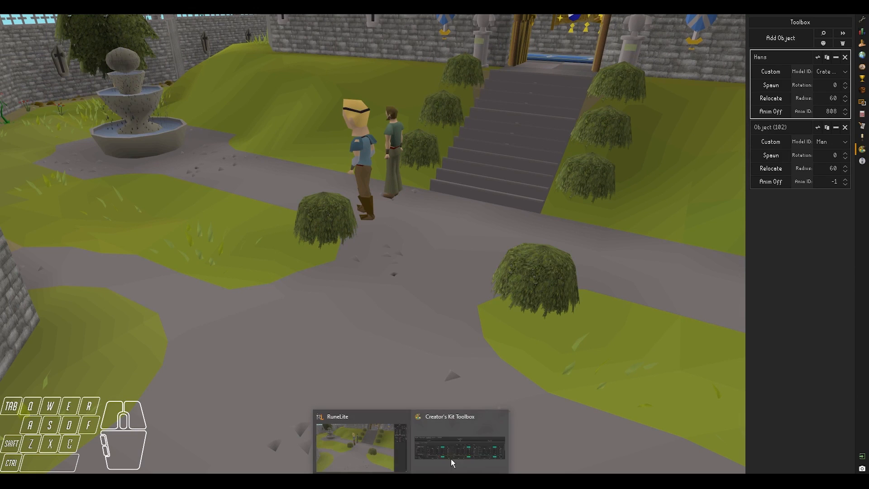
# Step: Set the lighting contrast to 300 and forge the model onto Hans
pyautogui.click(453, 453)
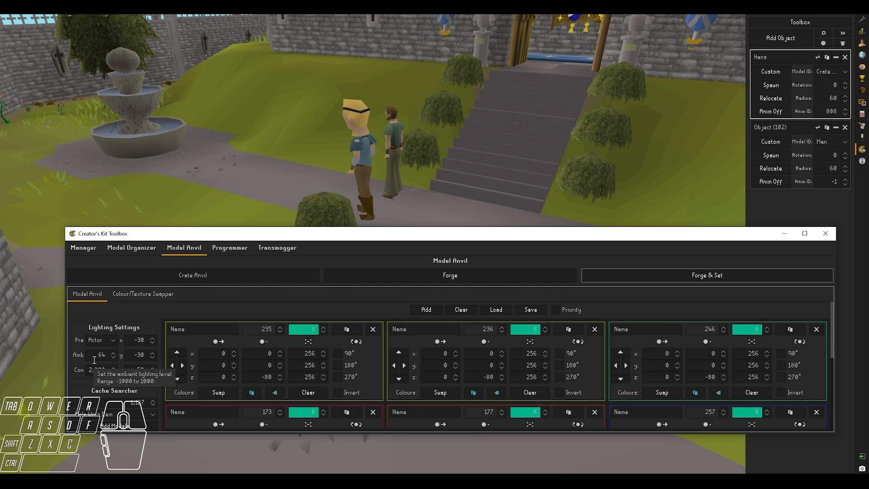
pyautogui.click(89, 371)
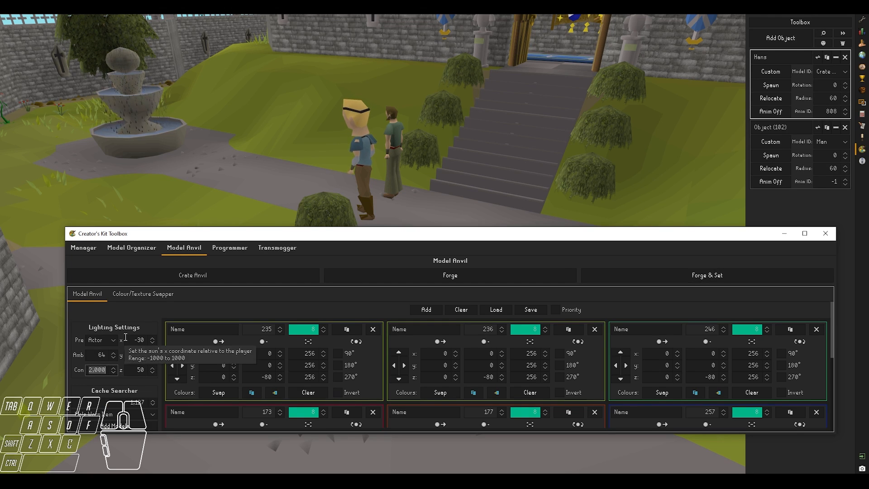
pyautogui.click(638, 279)
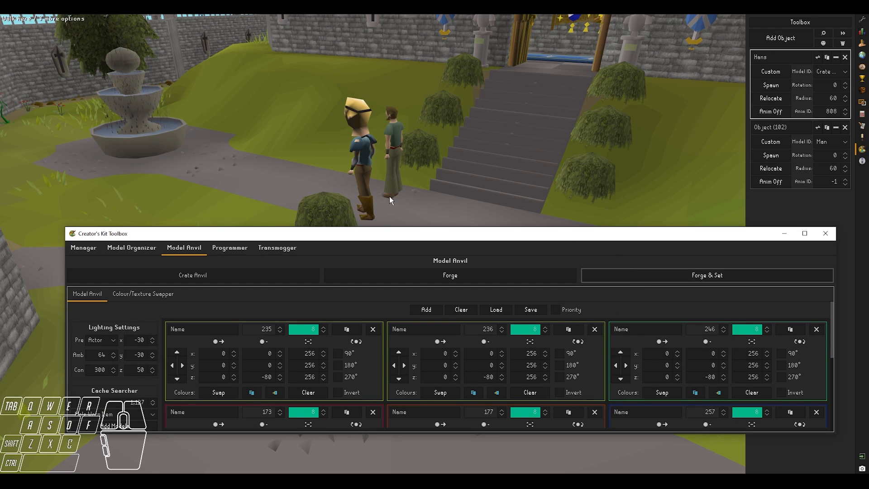
# Step: Examine the shading of Hans beside the Man object from the front and from behind
pyautogui.moveTo(341, 178); pyautogui.dragTo(523, 177, button='middle')
pyautogui.hotkey('shift', 'w')
pyautogui.hotkey('shift', 'd')
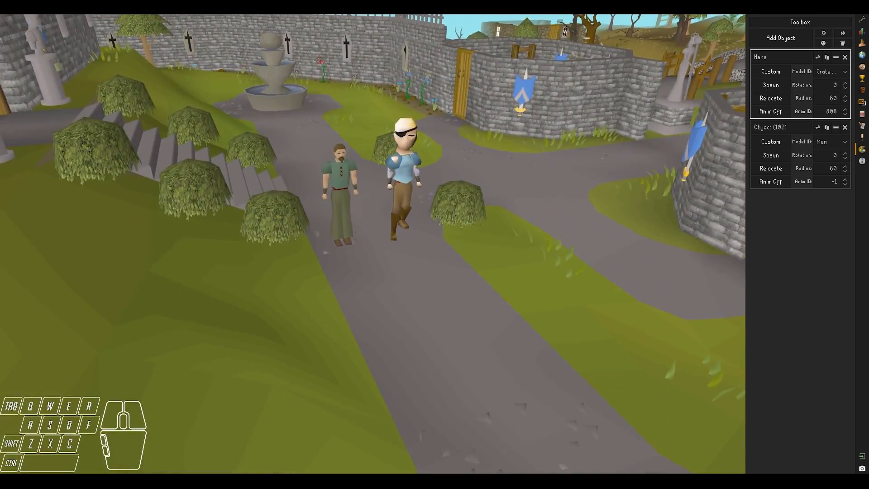
pyautogui.click(458, 439)
pyautogui.moveTo(443, 186); pyautogui.dragTo(489, 245, button='middle')
pyautogui.press('w')
pyautogui.press('a')
pyautogui.press('d')
pyautogui.press('w')
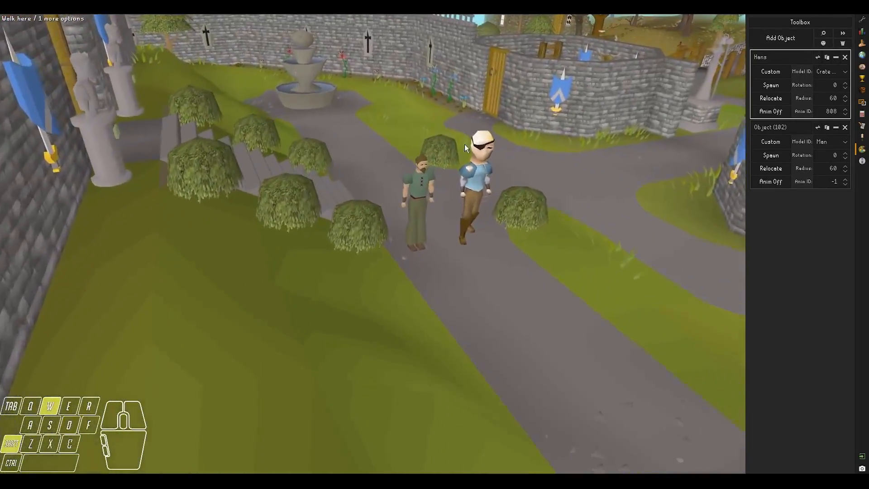
pyautogui.press('a')
pyautogui.moveTo(501, 276); pyautogui.dragTo(256, 278, button='middle')
pyautogui.press('a')
pyautogui.hotkey('shift', 's')
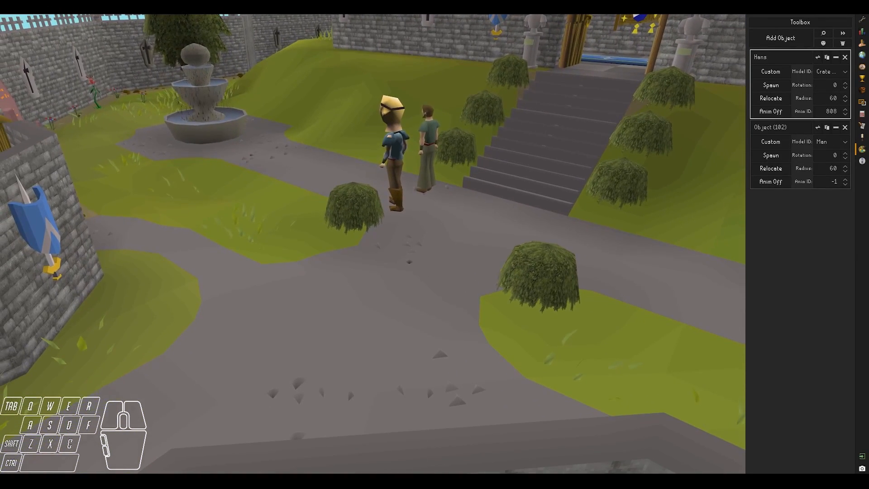
pyautogui.click(453, 480)
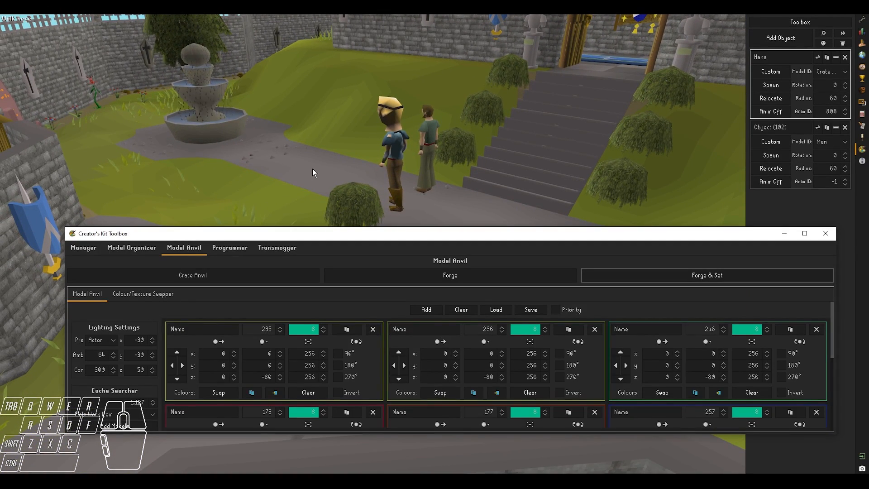
# Step: Examine how the light falls on Hans and the Man object from overhead and at a lower angle
pyautogui.moveTo(260, 184); pyautogui.dragTo(421, 274, button='middle')
pyautogui.hotkey('shift', 's')
pyautogui.hotkey('shift', 'd')
pyautogui.hotkey('shift', 'w')
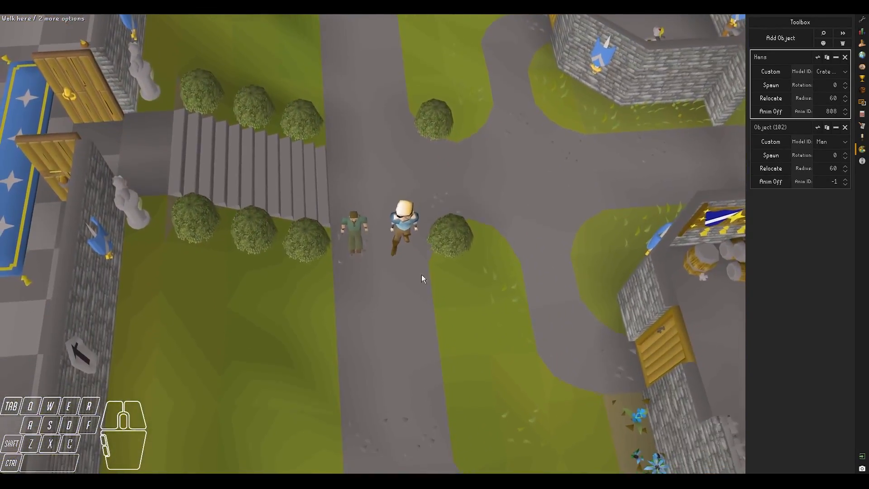
pyautogui.moveTo(385, 314); pyautogui.dragTo(379, 274, button='middle')
pyautogui.hotkey('shift', 'w')
pyautogui.hotkey('shift', 'd')
# Step: Try a lighting direction of x 30 and y 30 by forging the model onto Hans
pyautogui.click(459, 441)
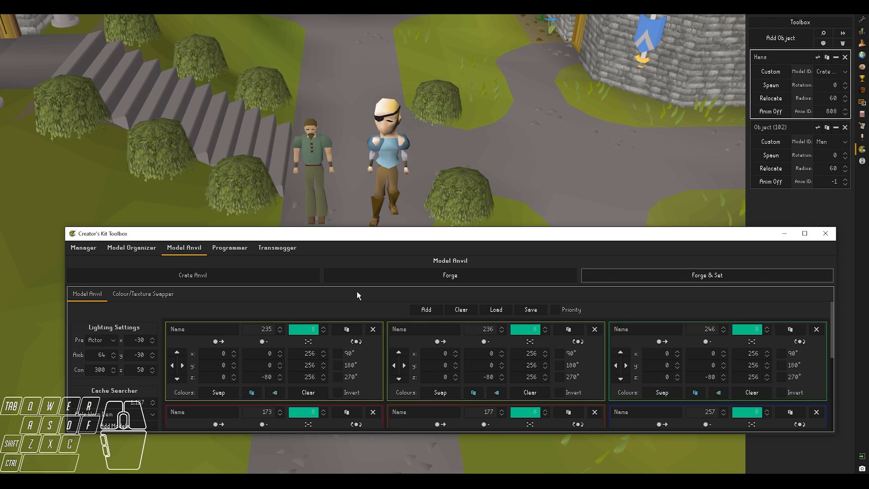
pyautogui.click(127, 340)
pyautogui.press('Delete')
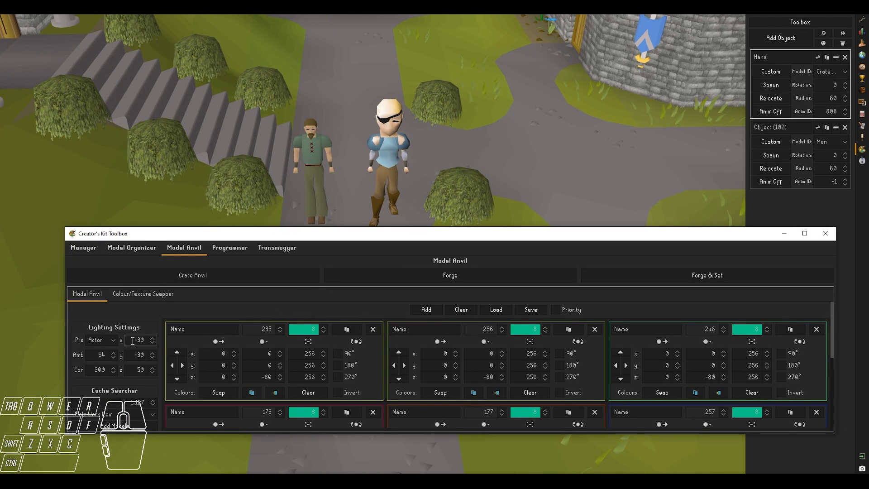
pyautogui.click(132, 356)
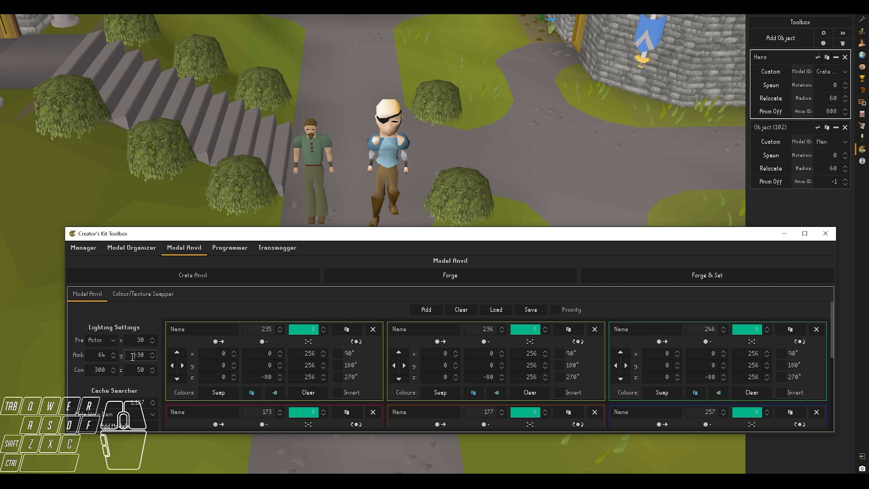
pyautogui.press('Delete')
pyautogui.click(130, 340)
pyautogui.rightClick(277, 217)
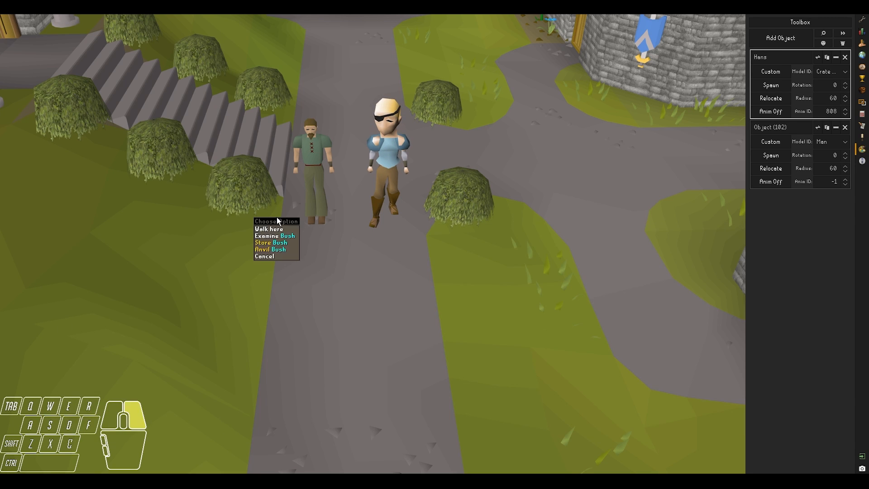
pyautogui.scroll(-4, 413, 247)
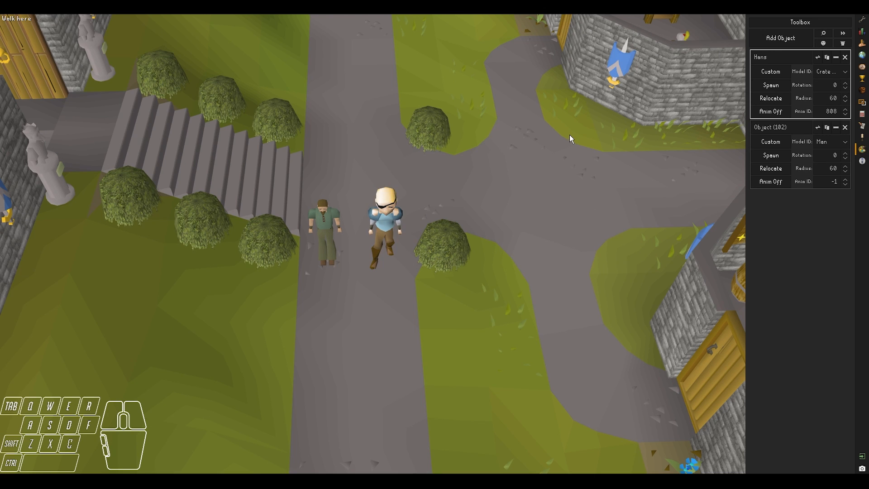
pyautogui.click(412, 481)
pyautogui.click(462, 443)
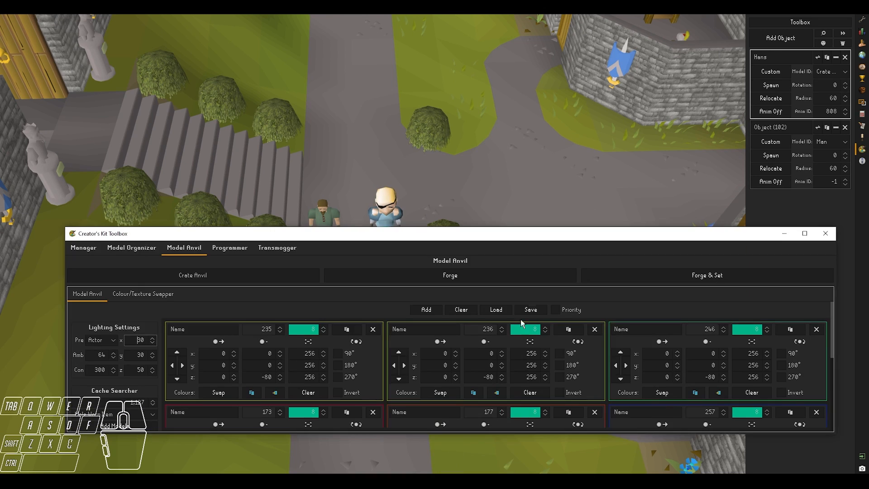
pyautogui.click(622, 277)
# Step: Try a lighting z value of -50 and forge the model onto Hans again
pyautogui.moveTo(550, 175); pyautogui.dragTo(529, 163, button='middle')
pyautogui.hotkey('shift', 'a')
pyautogui.hotkey('shift', 'w')
pyautogui.hotkey('shift', 'w')
pyautogui.hotkey('shift', 'd')
pyautogui.moveTo(412, 481)
pyautogui.click(456, 441)
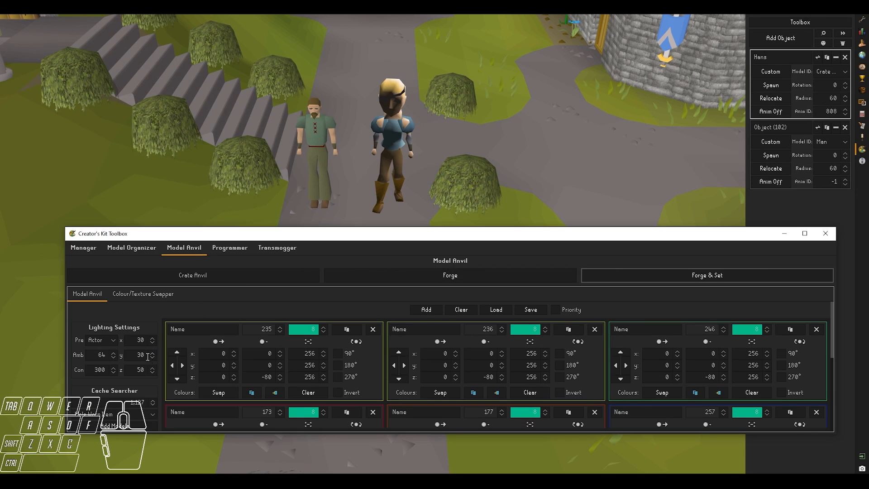
pyautogui.moveTo(134, 370); pyautogui.dragTo(141, 370)
pyautogui.write('-50')
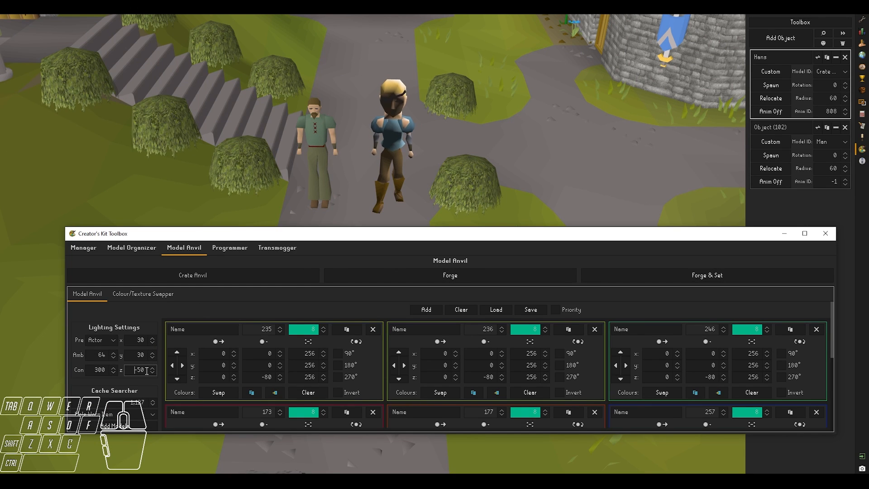
pyautogui.click(686, 277)
# Step: Restore the Actor lighting preset and forge the model onto Hans
pyautogui.moveTo(536, 195)
pyautogui.mouseDown(button='middle')
pyautogui.moveTo(506, 153)
pyautogui.moveTo(364, 159)
pyautogui.moveTo(490, 191)
pyautogui.moveTo(529, 182)
pyautogui.mouseUp(button='middle')
pyautogui.hotkey('shift', 'r')
pyautogui.hotkey('shift', 'a')
pyautogui.hotkey('shift', 'w')
pyautogui.hotkey('shift', 'd')
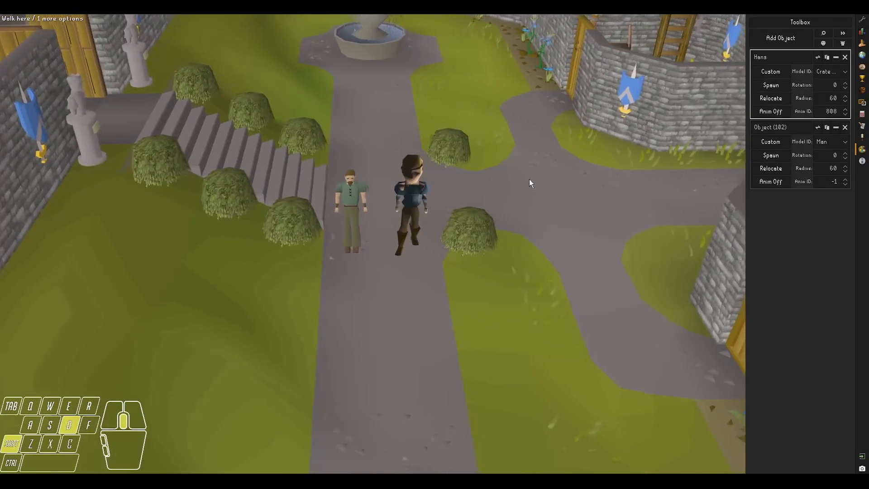
pyautogui.hotkey('alt', 'Tab')
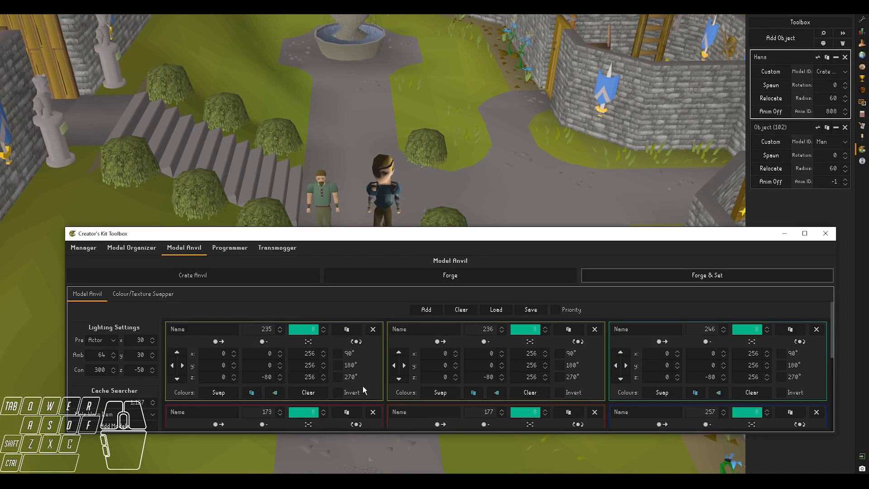
pyautogui.click(105, 343)
pyautogui.click(106, 360)
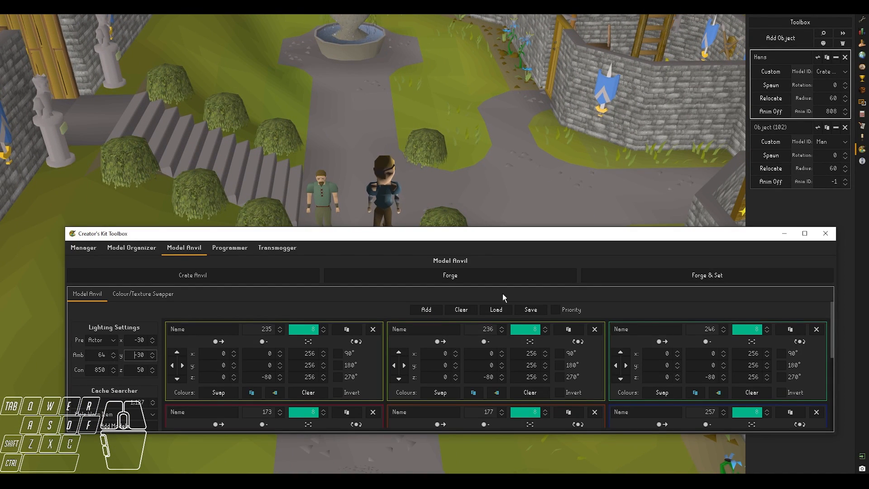
pyautogui.click(652, 276)
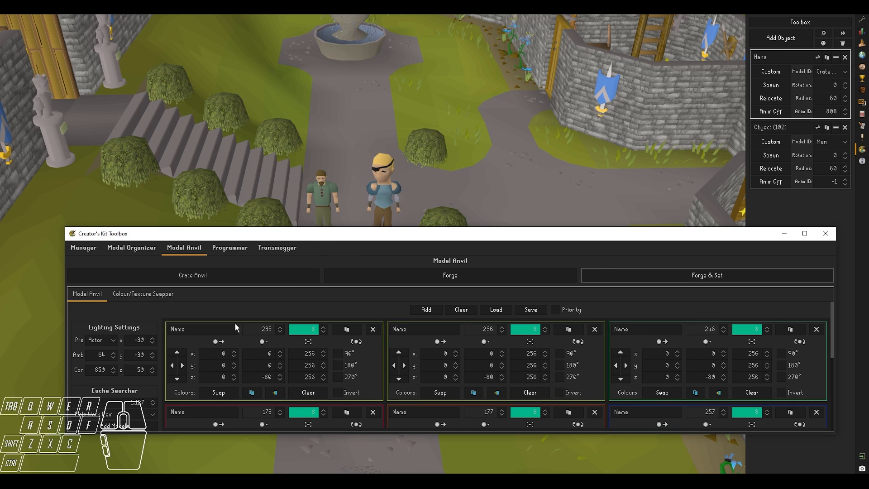
# Step: Find the boat beside the stone bridge and add its model to the Model Anvil
pyautogui.moveTo(396, 227); pyautogui.dragTo(396, 280)
pyautogui.rightClick(538, 166)
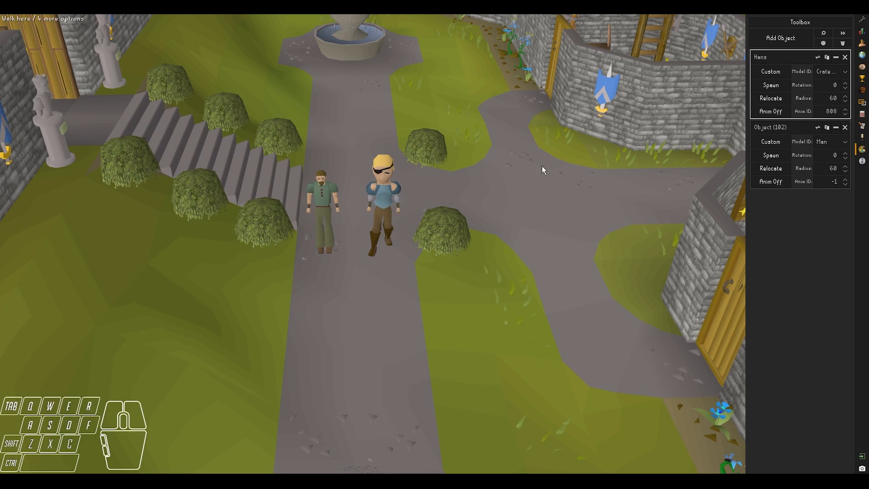
pyautogui.scroll(-5, 541, 166)
pyautogui.press('d')
pyautogui.moveTo(542, 166); pyautogui.dragTo(480, 243, button='middle')
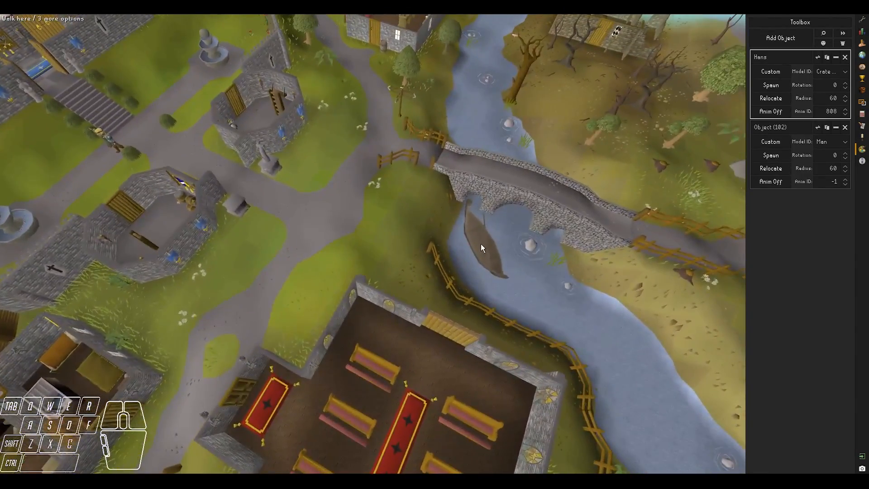
pyautogui.rightClick(479, 243)
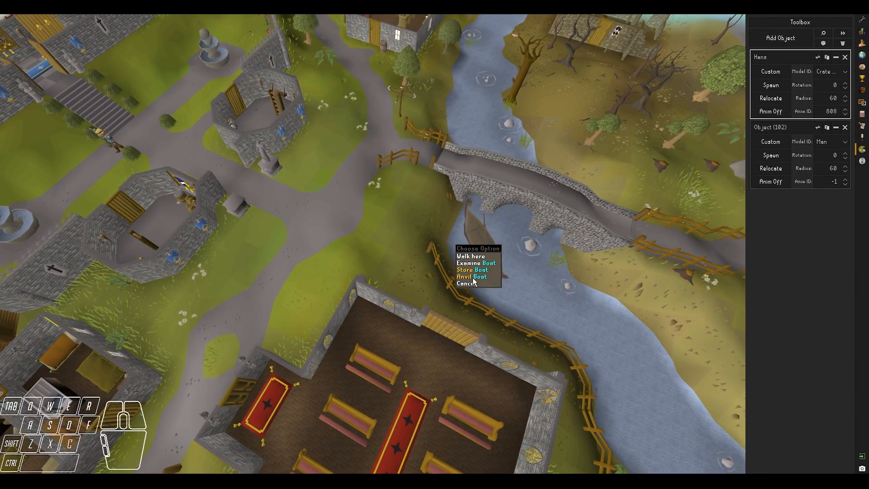
pyautogui.click(474, 282)
# Step: Return to Hans and forge the combined character and boat model onto him
pyautogui.press('a')
pyautogui.moveTo(376, 318); pyautogui.dragTo(415, 466, button='middle')
pyautogui.press('w')
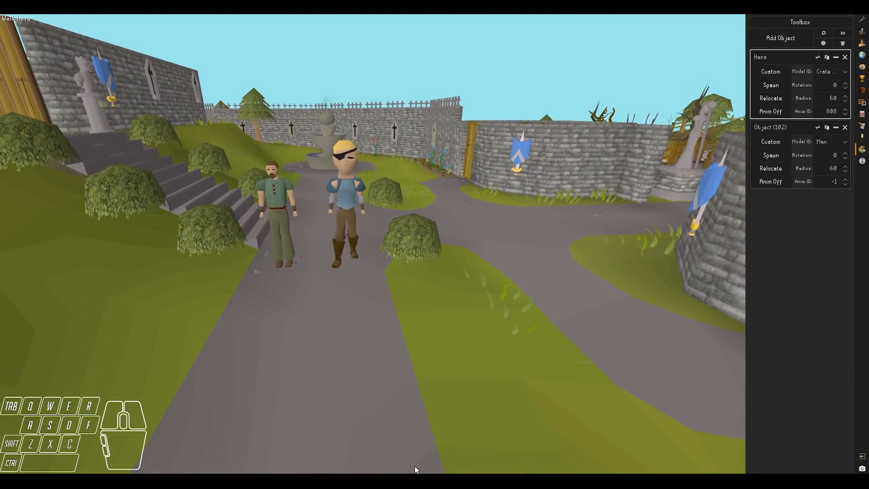
pyautogui.click(414, 480)
pyautogui.click(445, 442)
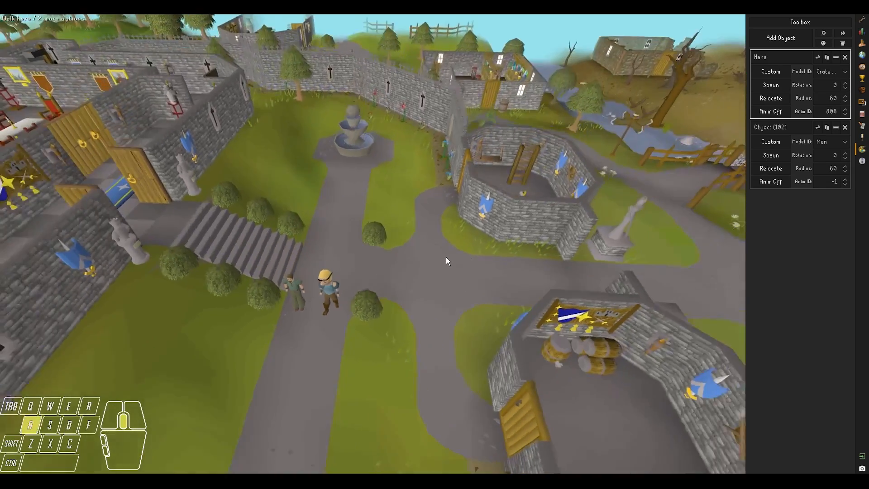
pyautogui.press('a')
pyautogui.hotkey('shift', 's')
pyautogui.moveTo(447, 256); pyautogui.dragTo(447, 265, button='middle')
pyautogui.hotkey('shift', 'd')
pyautogui.hotkey('shift', 'f')
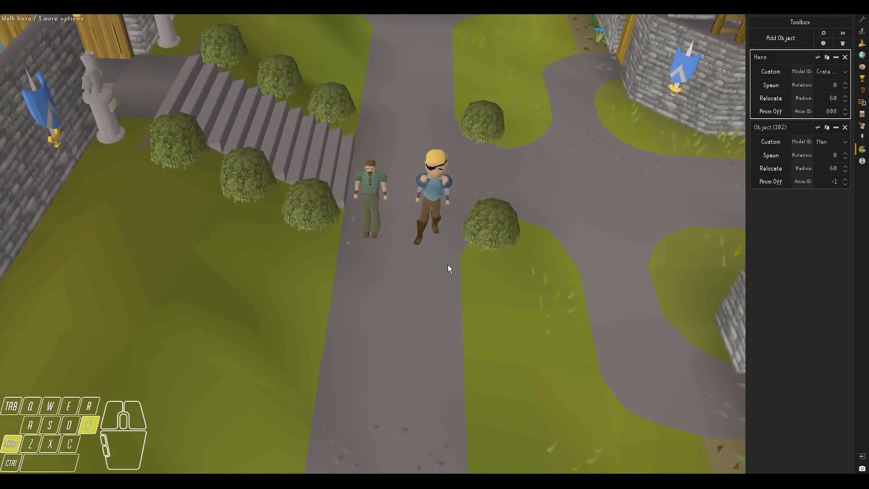
pyautogui.click(415, 481)
pyautogui.click(457, 442)
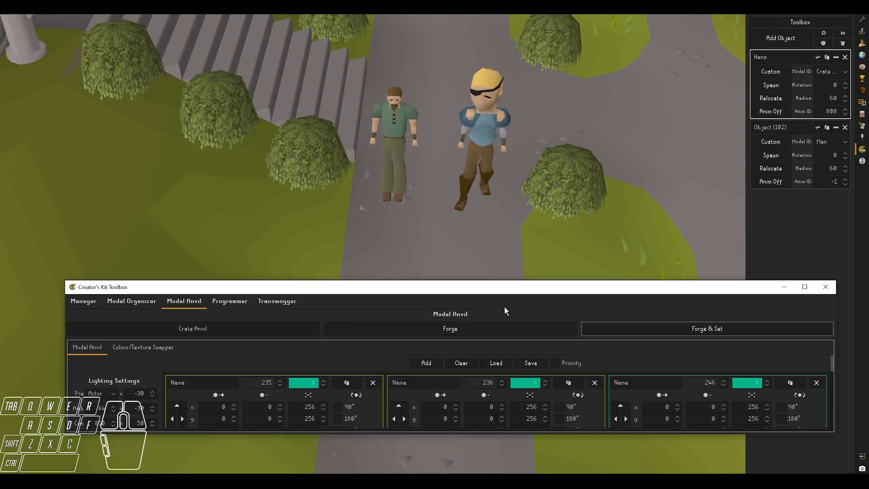
pyautogui.moveTo(490, 281); pyautogui.dragTo(490, 148)
pyautogui.scroll(-3, 538, 302)
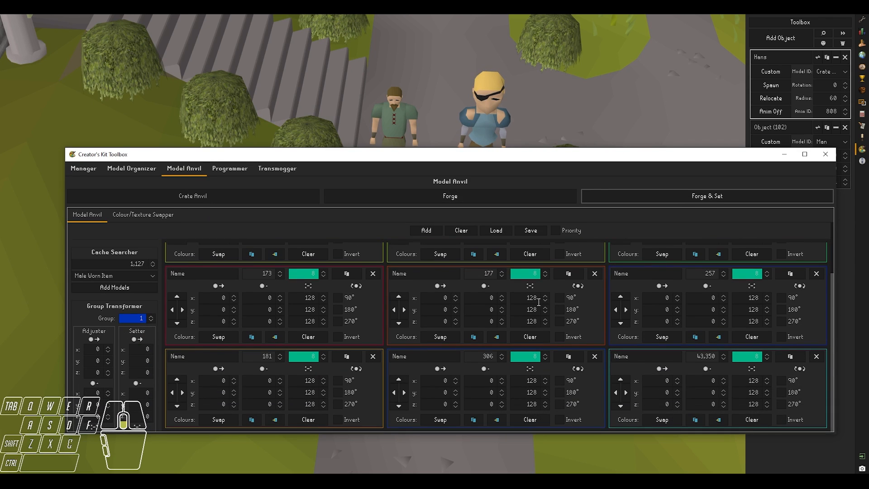
pyautogui.click(679, 197)
# Step: Rotate the boat part so it lines up with the direction Hans faces, and forge the model onto him
pyautogui.scroll(-5, 525, 125)
pyautogui.click(560, 79)
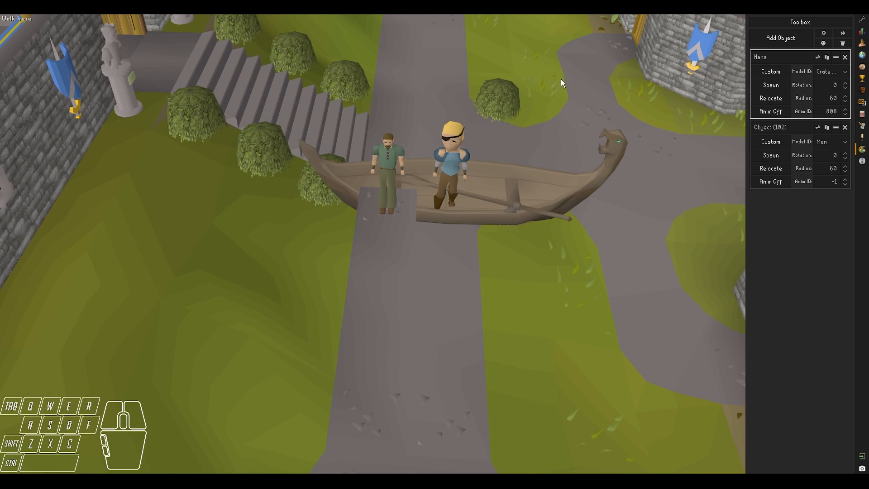
pyautogui.moveTo(561, 79); pyautogui.dragTo(554, 181, button='middle')
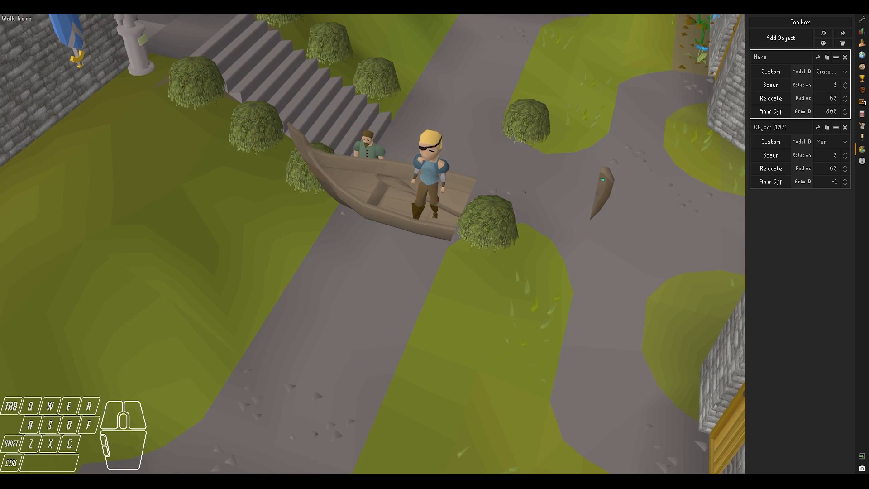
pyautogui.click(456, 447)
pyautogui.click(499, 142)
pyautogui.moveTo(499, 142); pyautogui.dragTo(525, 170, button='middle')
pyautogui.click(452, 448)
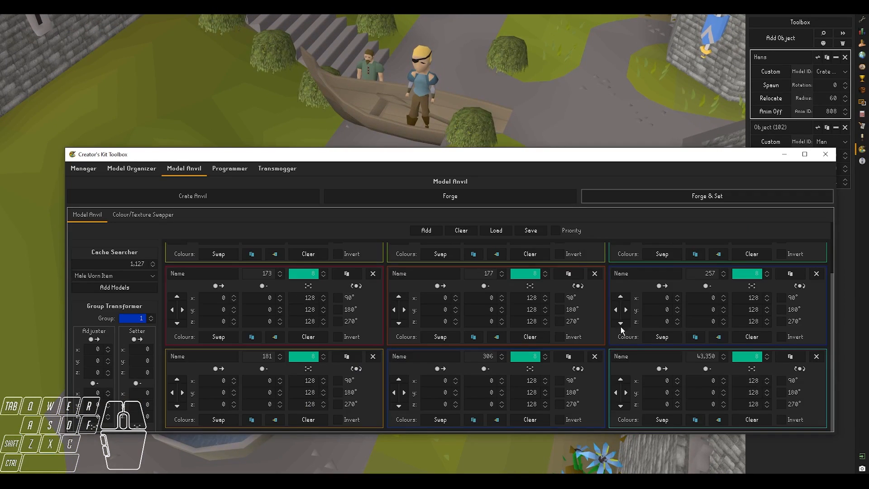
pyautogui.click(694, 198)
# Step: Increase Hans's radius to 200 so both ends of the boat are drawn over the terrain
pyautogui.rightClick(491, 127)
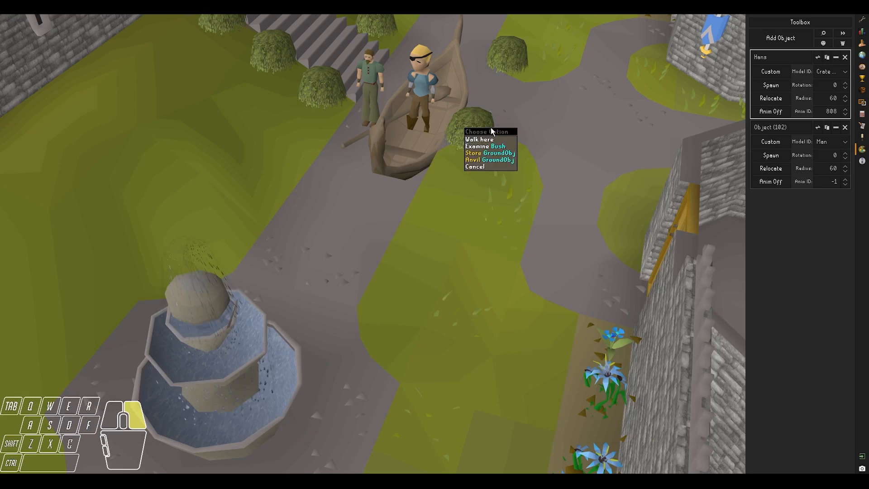
pyautogui.moveTo(490, 127); pyautogui.dragTo(463, 170, button='middle')
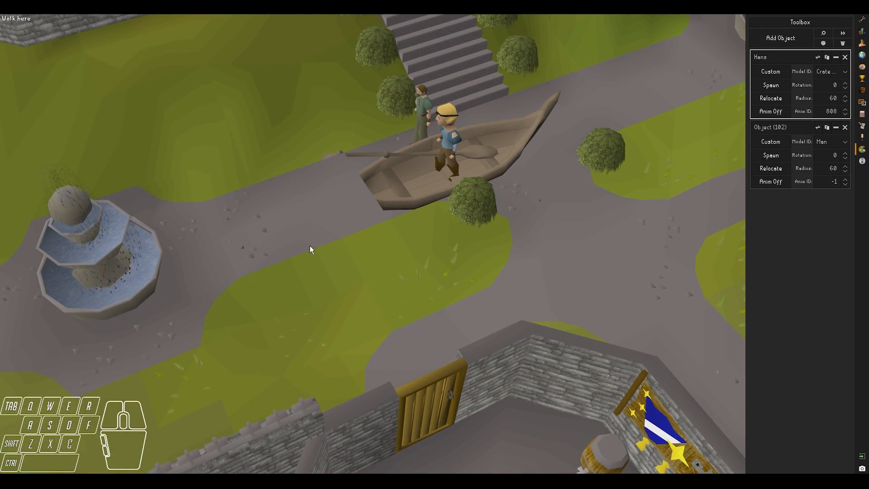
pyautogui.click(846, 97)
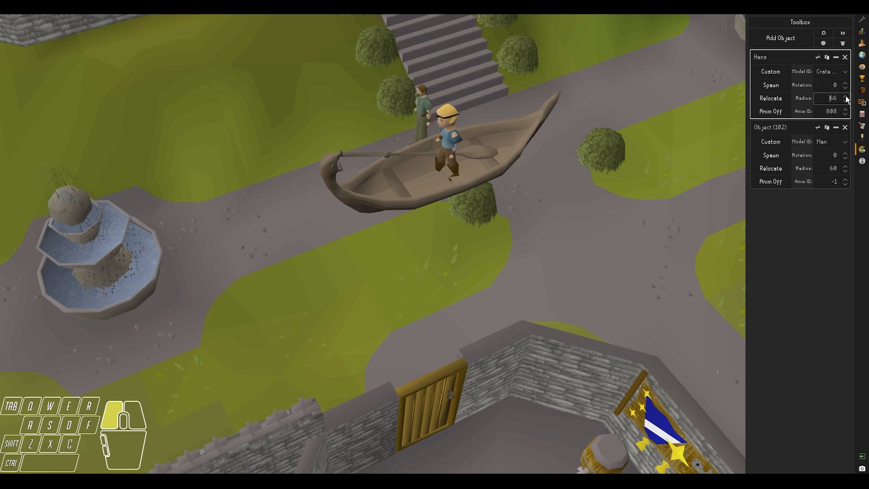
pyautogui.moveTo(481, 204); pyautogui.dragTo(365, 197, button='middle')
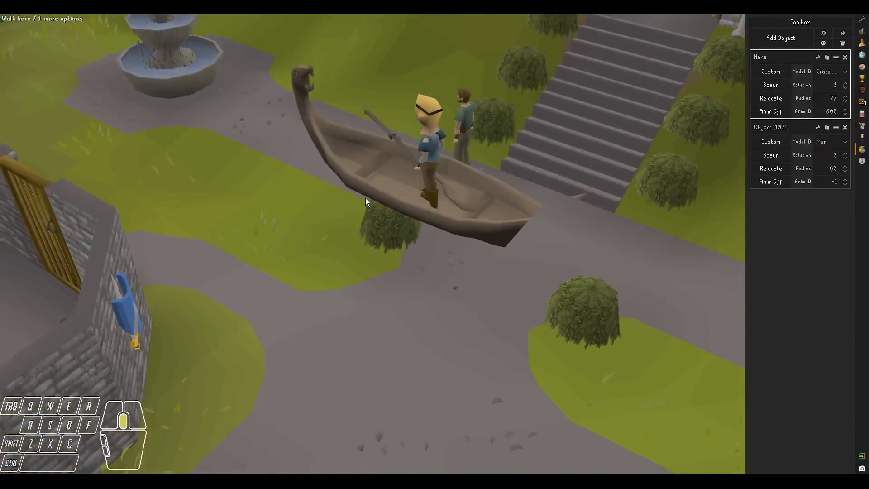
pyautogui.click(846, 102)
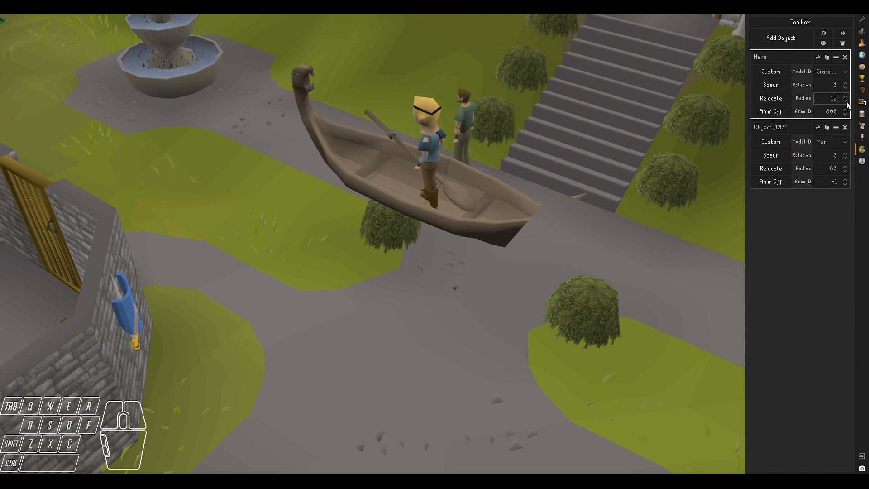
pyautogui.moveTo(827, 97); pyautogui.dragTo(845, 99)
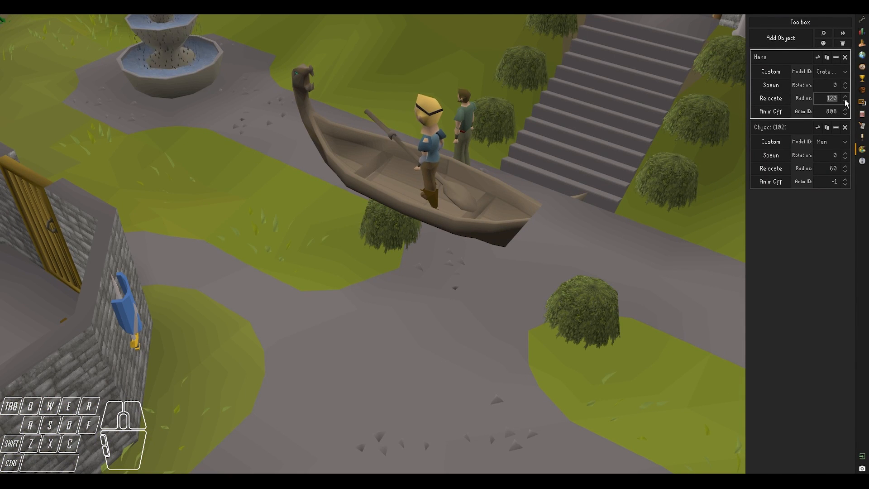
pyautogui.click(847, 101)
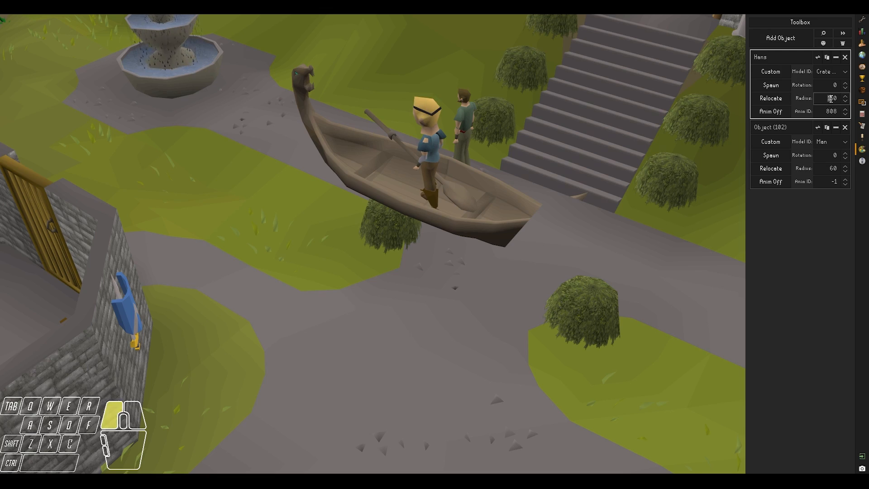
pyautogui.rightClick(648, 191)
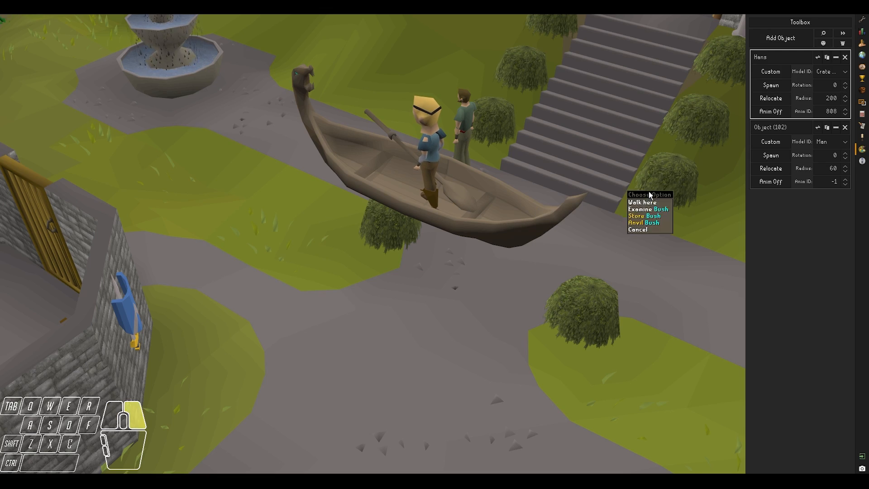
# Step: Examine Hans standing in the boat from several angles and distances
pyautogui.moveTo(648, 191); pyautogui.dragTo(411, 226, button='middle')
pyautogui.scroll(-4, 652, 208)
pyautogui.hotkey('shift', 'w')
pyautogui.hotkey('shift', 'd')
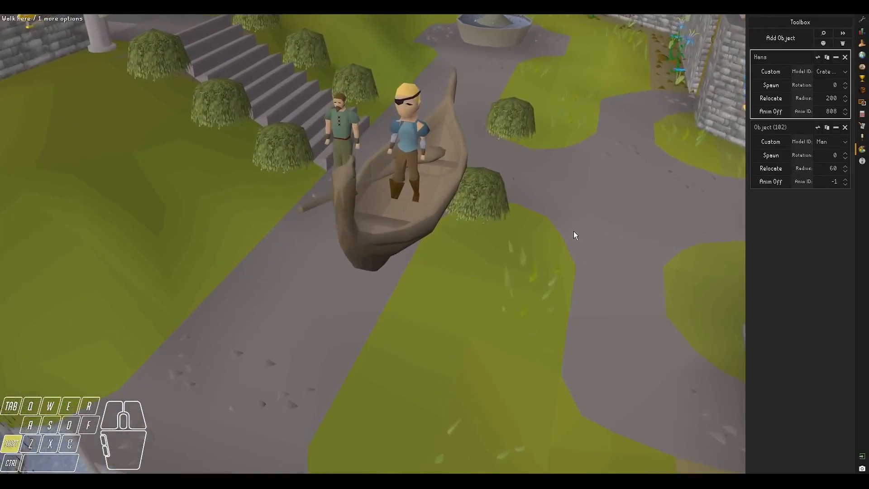
pyautogui.hotkey('shift', 'w')
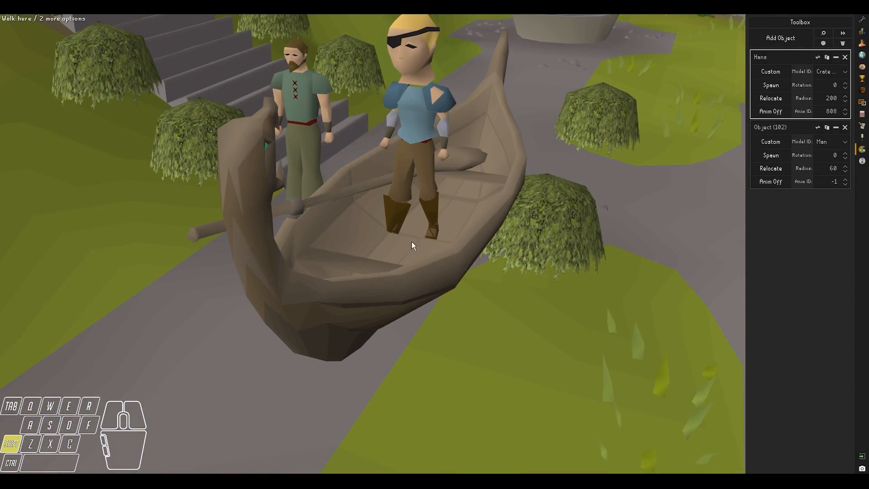
pyautogui.hotkey('shift', 's')
pyautogui.keyDown('shift'); pyautogui.moveTo(453, 251); pyautogui.dragTo(437, 263, button='middle'); pyautogui.keyUp('shift')
pyautogui.hotkey('shift', 's')
pyautogui.hotkey('shift', 'a')
pyautogui.hotkey('shift', 's')
pyautogui.hotkey('shift', 'a')
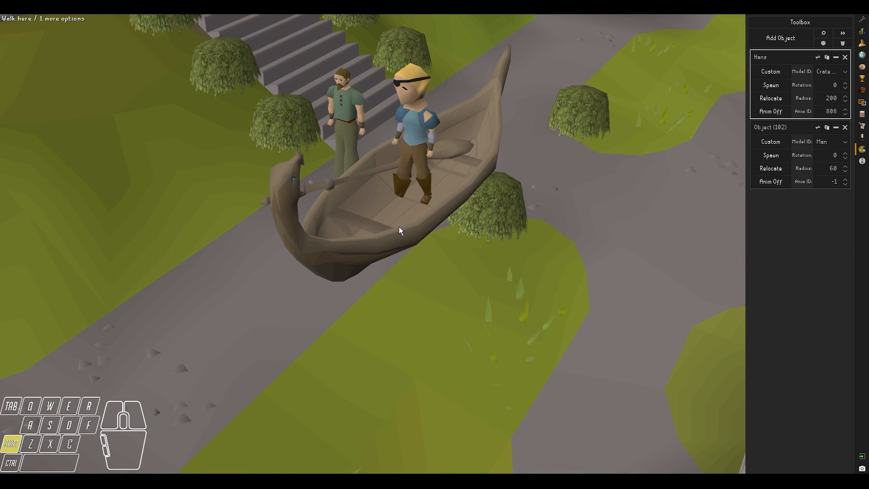
pyautogui.hotkey('shift', 's')
pyautogui.hotkey('shift', 'a')
pyautogui.hotkey('shift', 'w')
pyautogui.hotkey('shift', 'd')
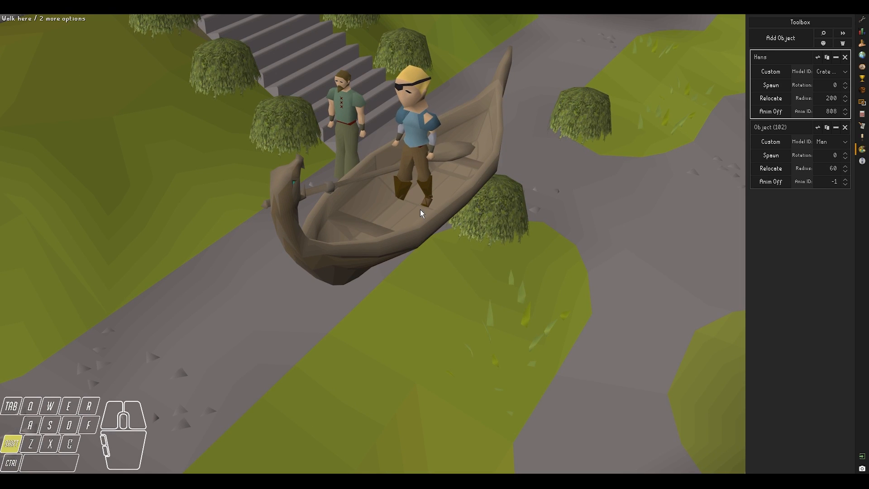
pyautogui.hotkey('shift', 's')
# Step: Return to the Creator's Kit Toolbox and match the Group Transformer's group number to the group shared by the model parts
pyautogui.moveTo(413, 480)
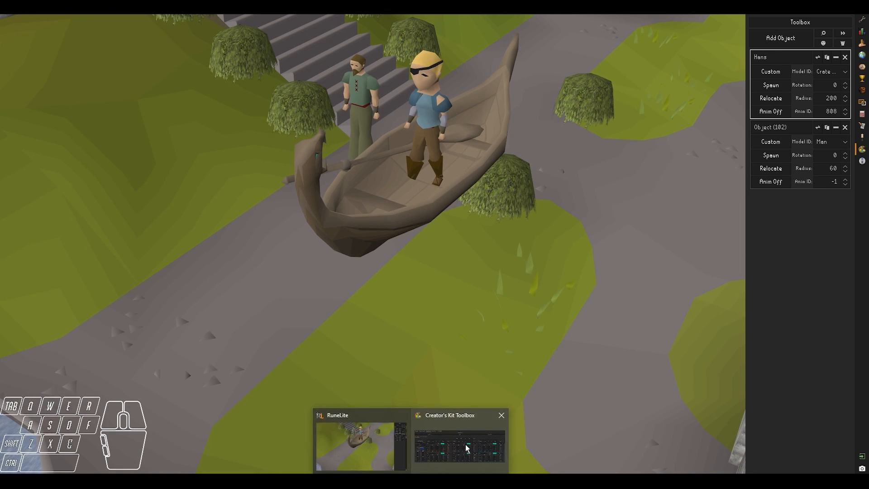
pyautogui.click(465, 444)
pyautogui.moveTo(442, 157); pyautogui.dragTo(418, 182)
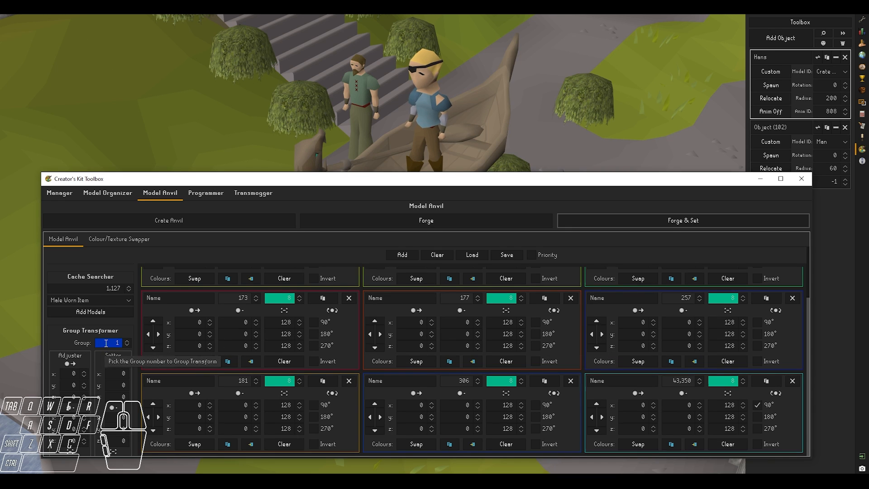
pyautogui.click(120, 342)
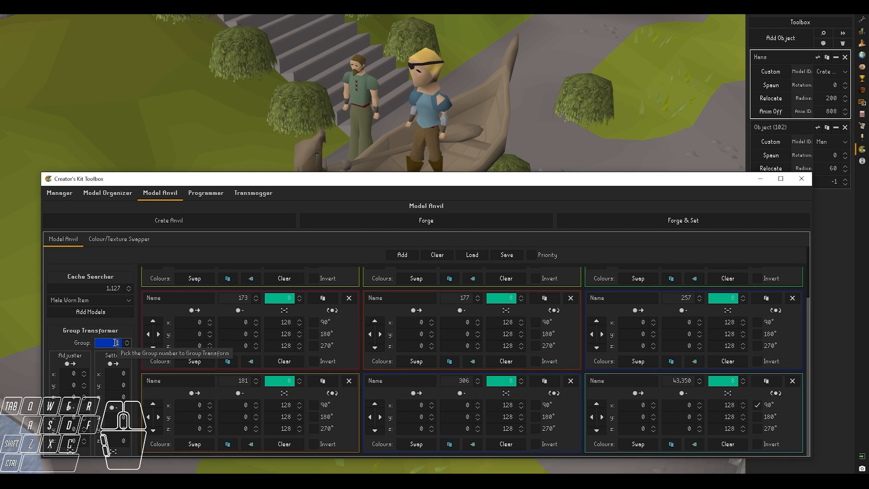
pyautogui.press('Return')
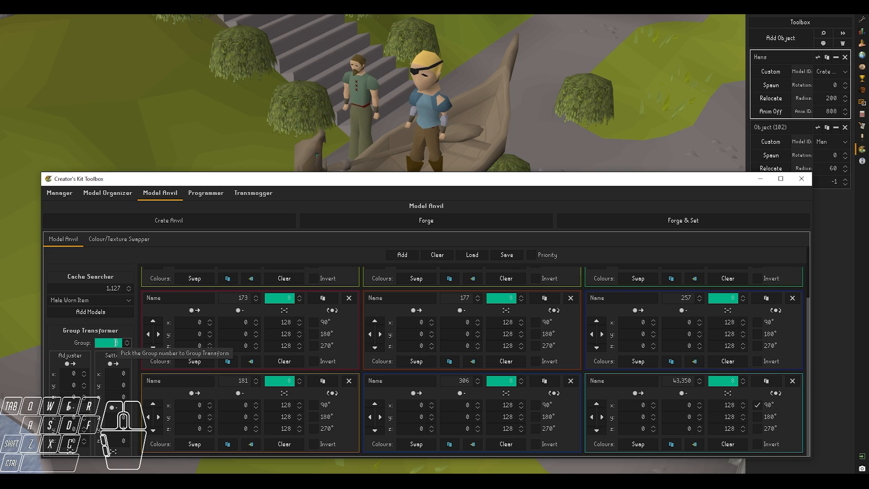
pyautogui.scroll(3, 279, 319)
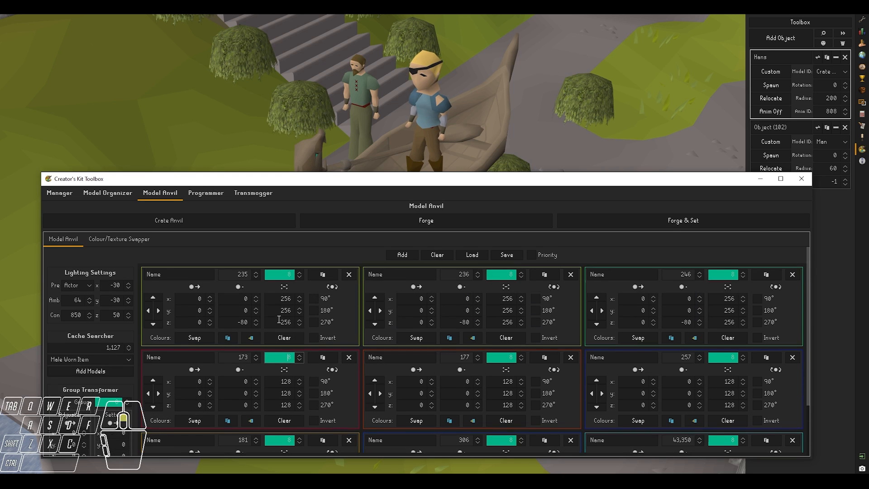
pyautogui.scroll(-3, 276, 385)
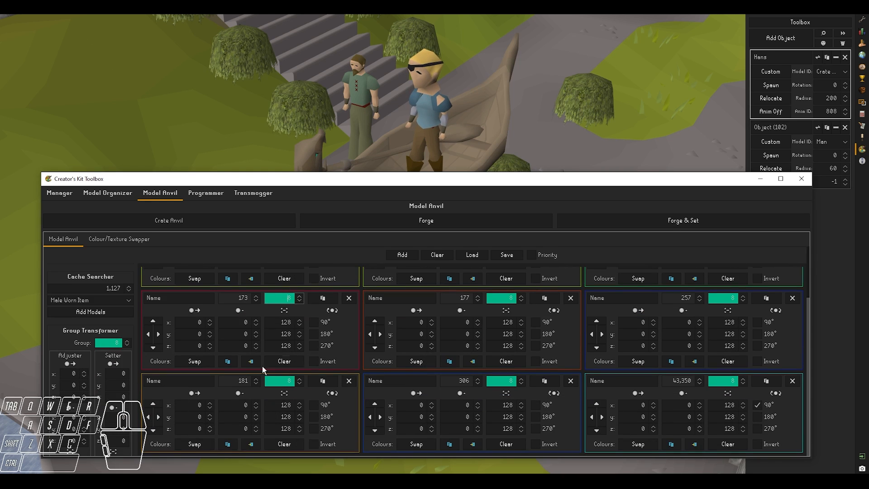
# Step: Assign the boat part 43,350 to group 1 so it is separate from the character parts
pyautogui.click(723, 380)
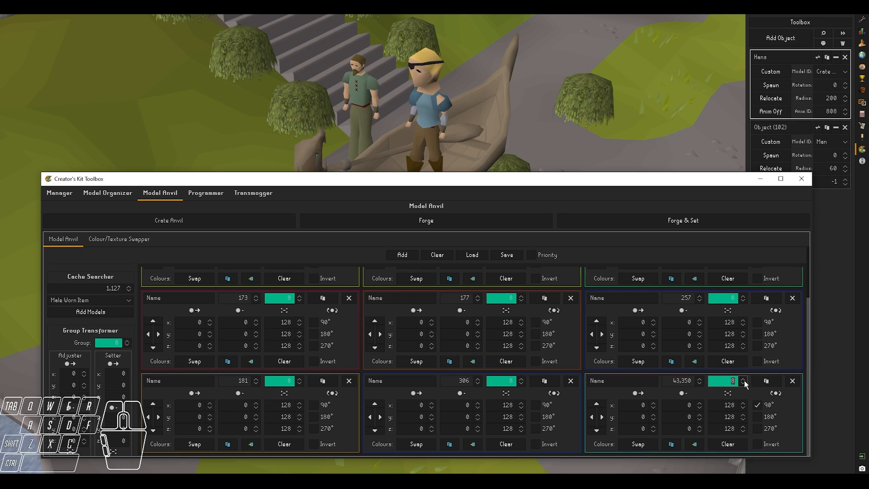
pyautogui.click(743, 380)
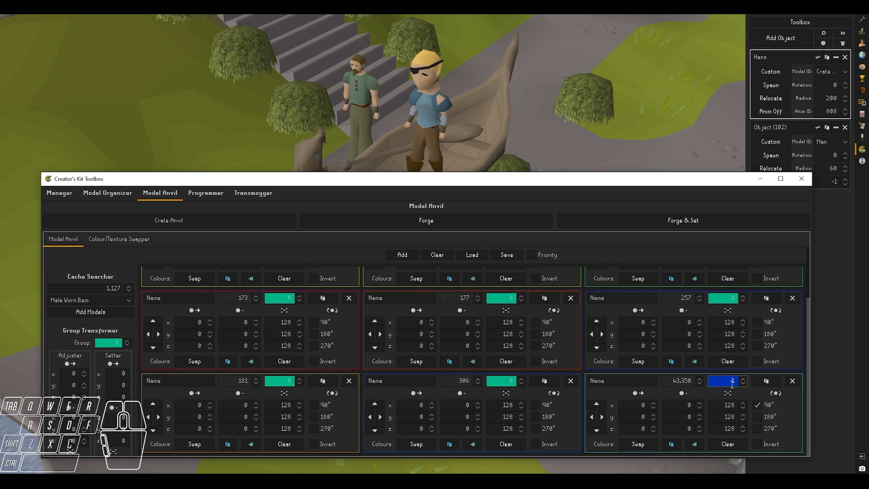
pyautogui.click(679, 405)
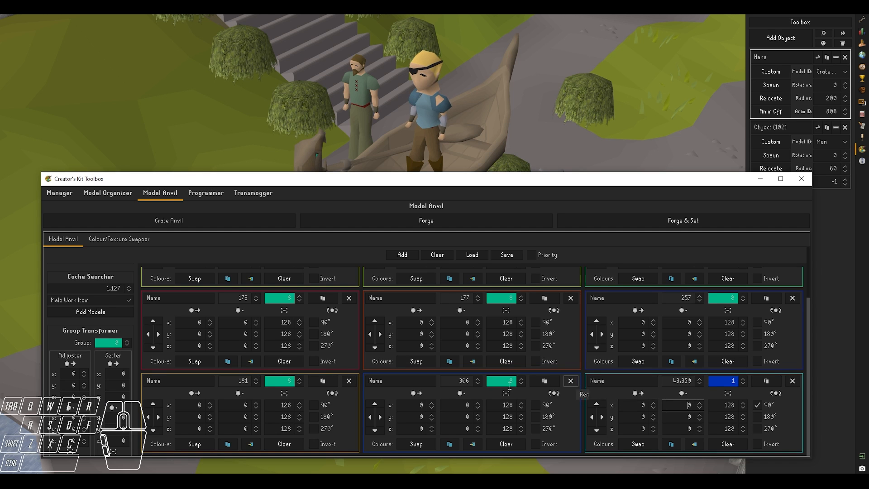
# Step: Use the Group Transformer's Adjuster to increase the character group's full-tile z translation by 1
pyautogui.moveTo(242, 172); pyautogui.dragTo(259, 29)
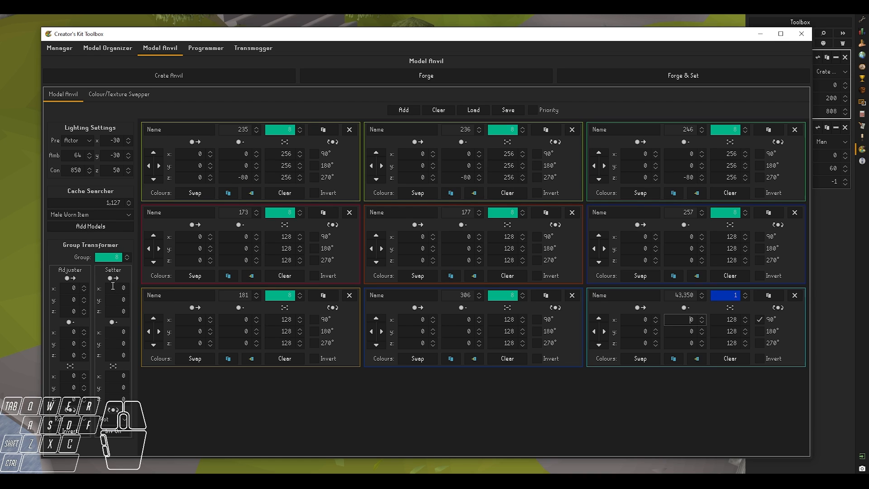
pyautogui.moveTo(105, 258); pyautogui.dragTo(124, 257)
pyautogui.moveTo(184, 27); pyautogui.dragTo(198, 50)
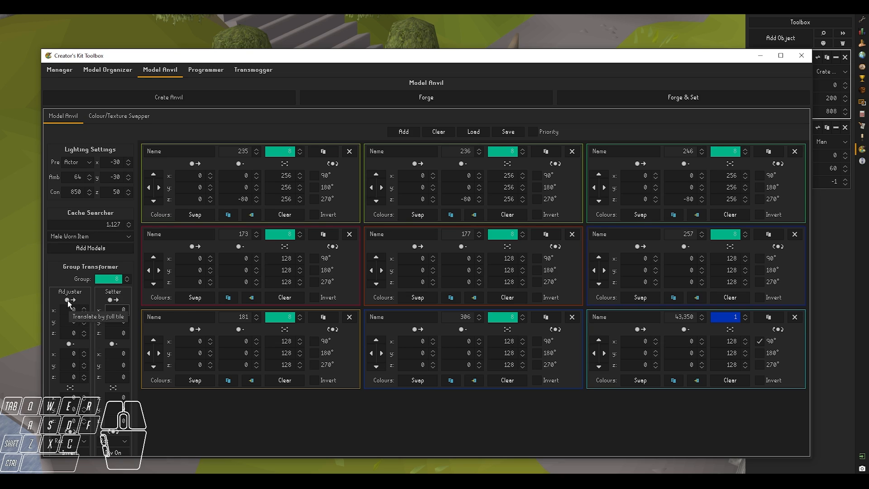
pyautogui.click(83, 332)
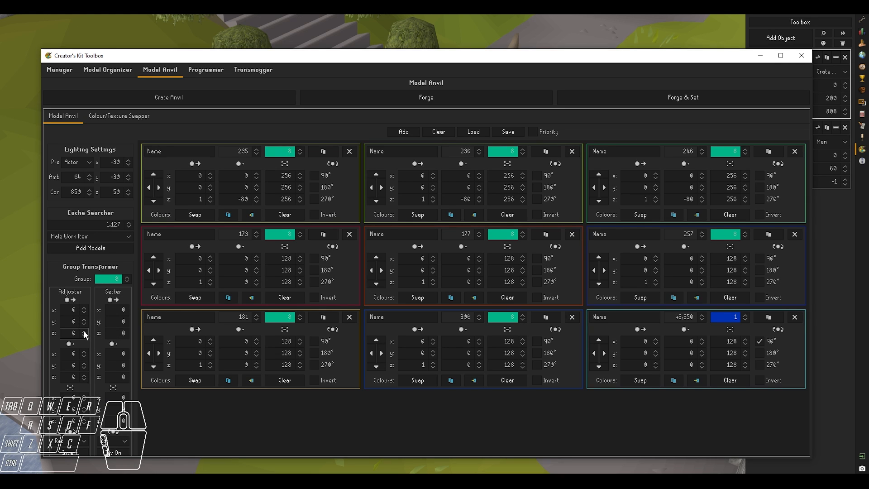
pyautogui.moveTo(78, 296)
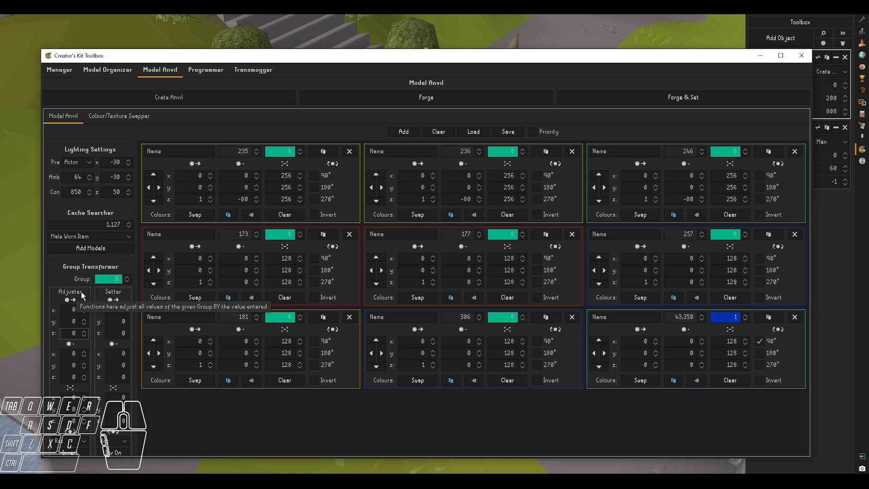
pyautogui.moveTo(104, 307)
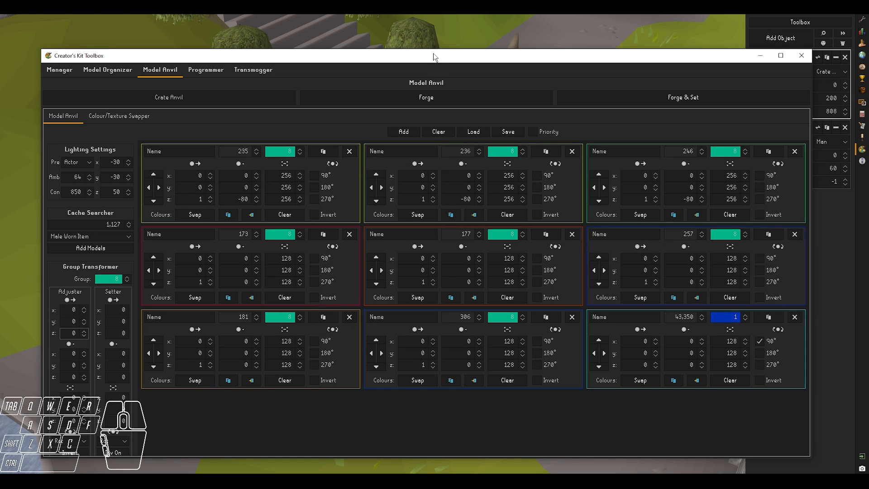
# Step: Forge the adjusted character and boat model and set it on Hans
pyautogui.moveTo(433, 57); pyautogui.dragTo(433, 256)
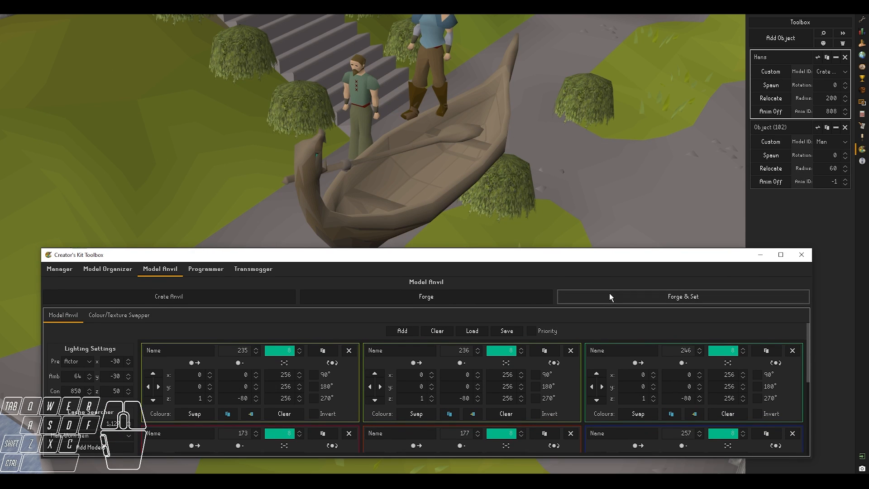
pyautogui.scroll(-5, 547, 199)
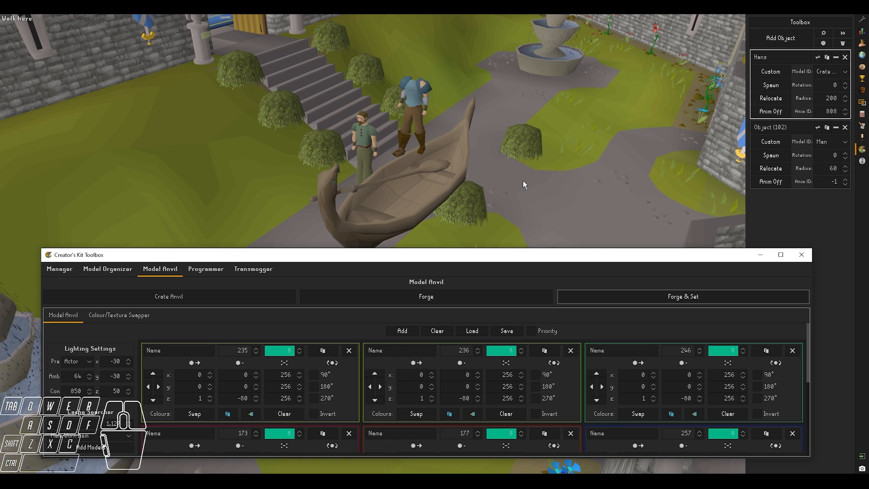
pyautogui.click(185, 402)
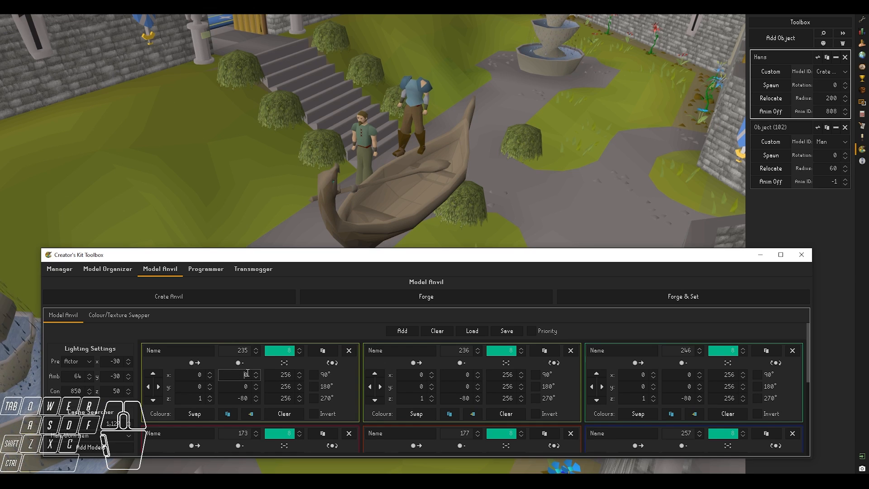
pyautogui.click(286, 386)
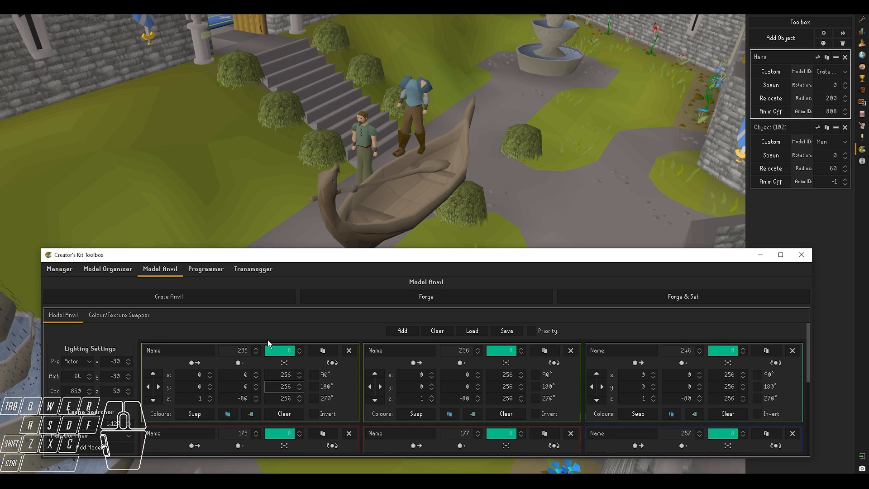
# Step: Examine the head, body and boat placement on Hans, and compare it with head part 235's translation and scale values
pyautogui.moveTo(401, 219); pyautogui.dragTo(471, 177, button='middle')
pyautogui.hotkey('shift', 'r')
pyautogui.hotkey('shift', 'w')
pyautogui.hotkey('shift', 'd')
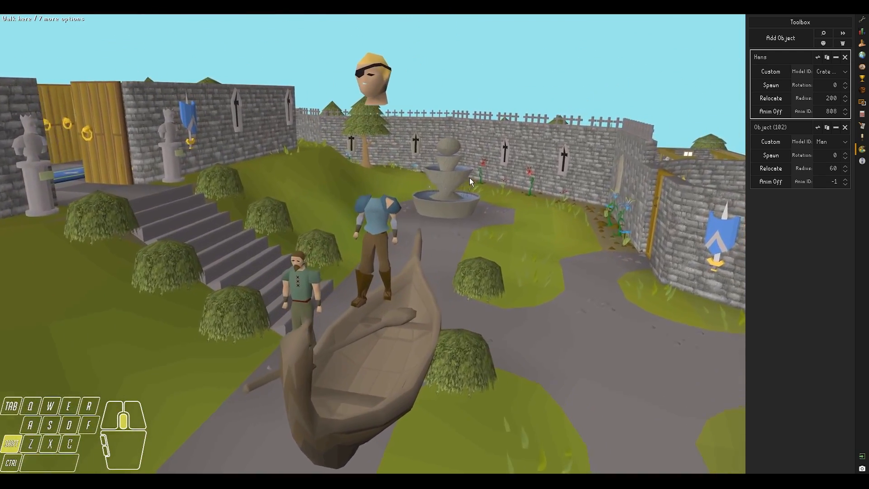
pyautogui.hotkey('shift', 'a')
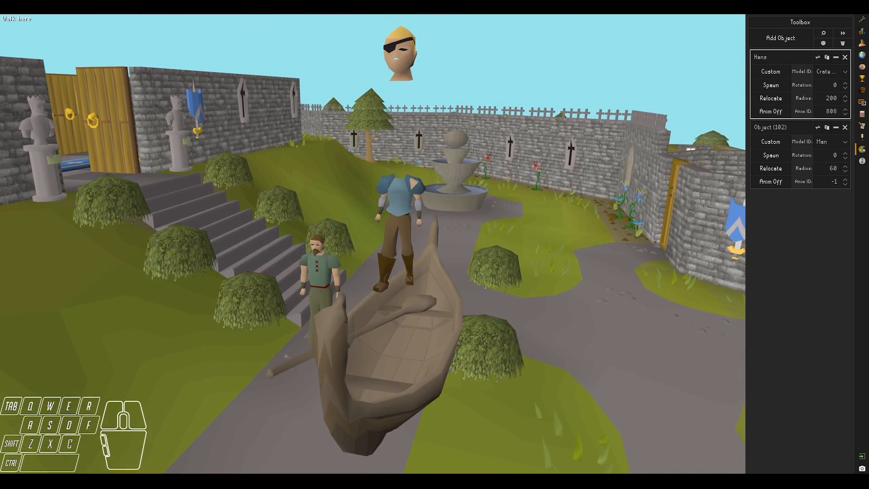
pyautogui.click(461, 441)
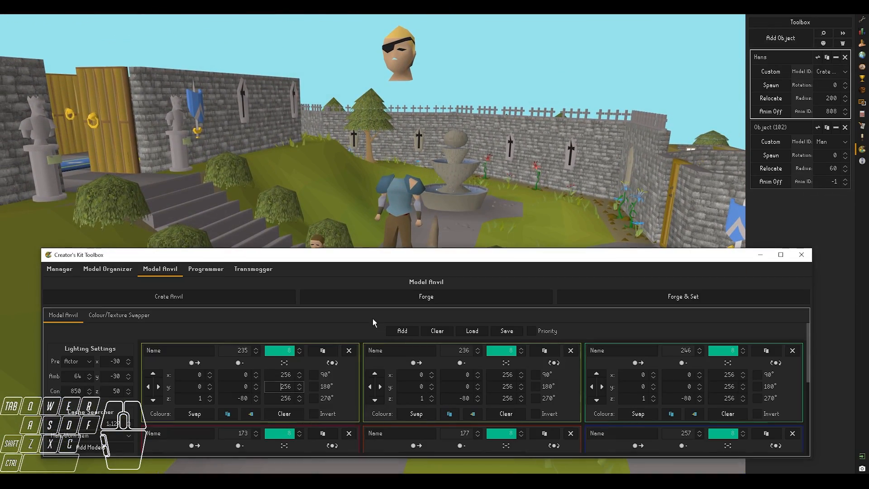
pyautogui.click(192, 401)
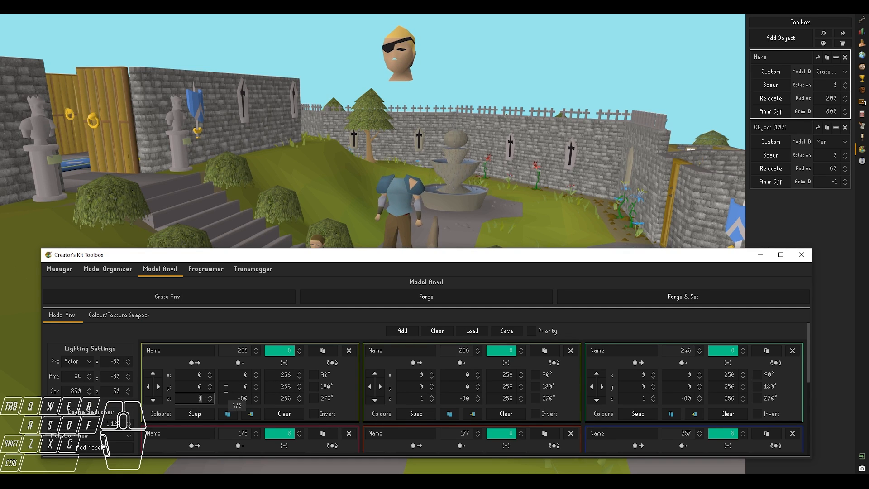
pyautogui.click(192, 389)
pyautogui.click(193, 399)
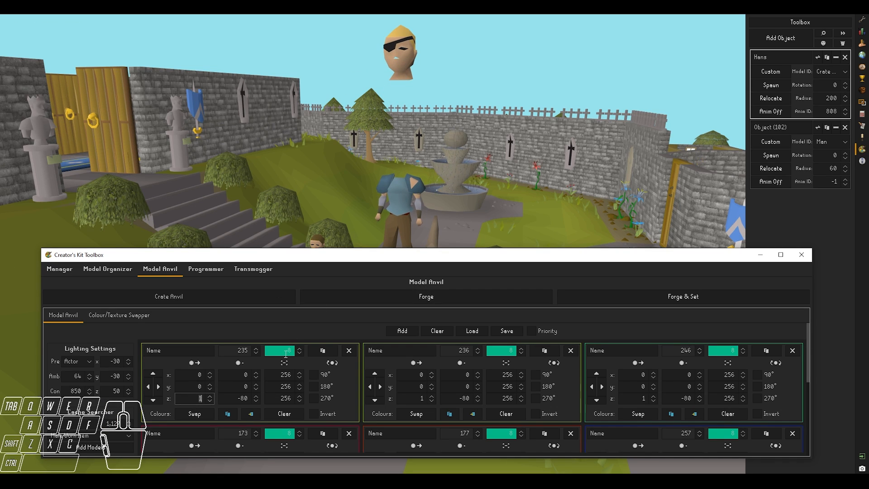
pyautogui.click(248, 386)
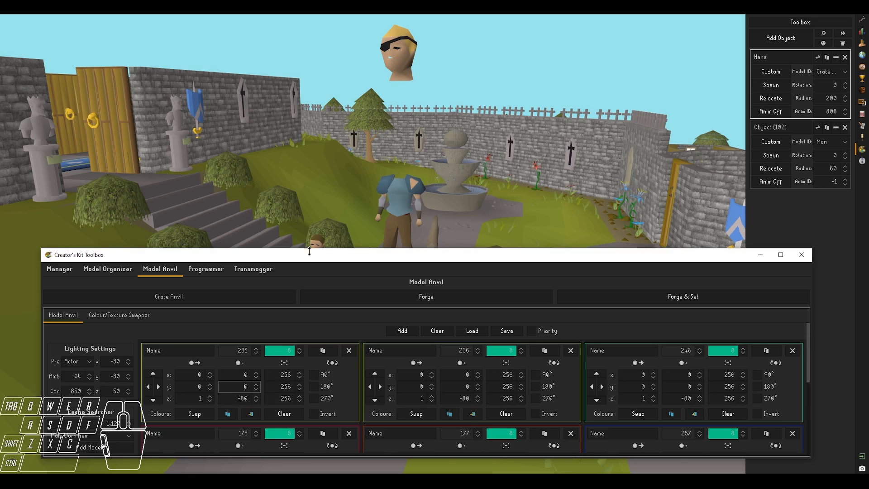
pyautogui.moveTo(406, 207); pyautogui.dragTo(396, 272, button='middle')
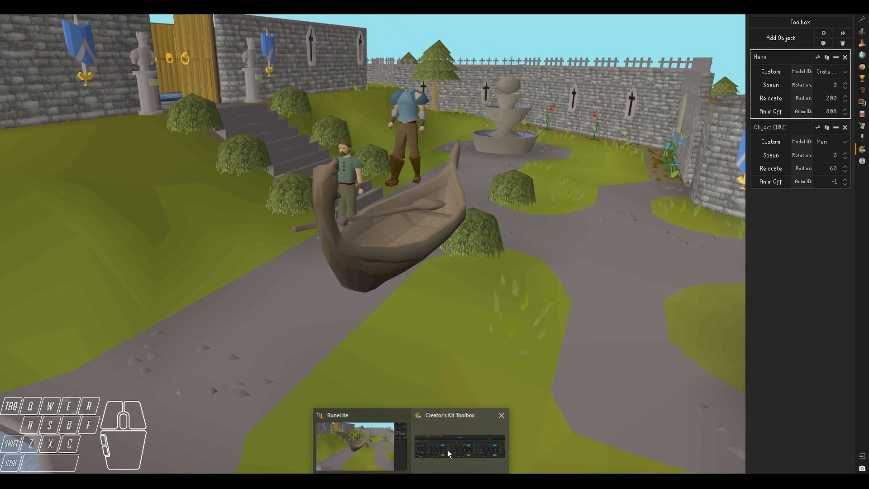
# Step: Return the character group's full-tile z translation to 0 with the Group Transformer, leaving the boat part in group 1 out
pyautogui.click(459, 443)
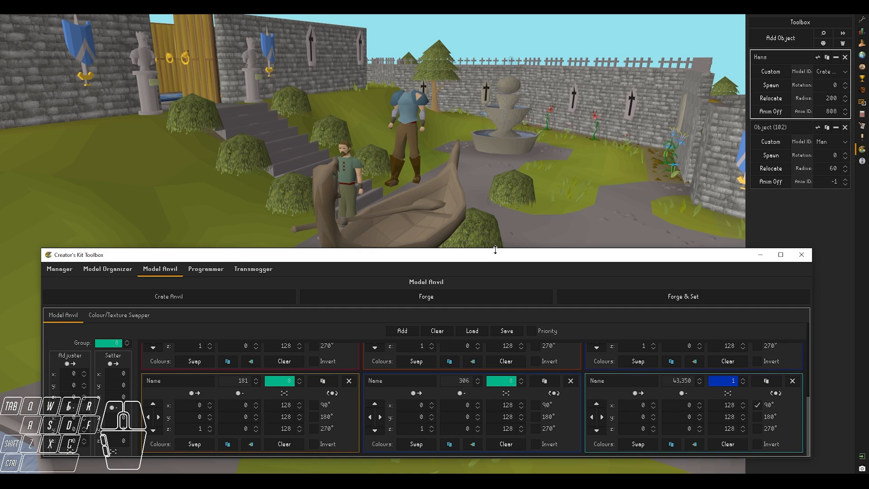
pyautogui.moveTo(495, 249); pyautogui.dragTo(509, 92)
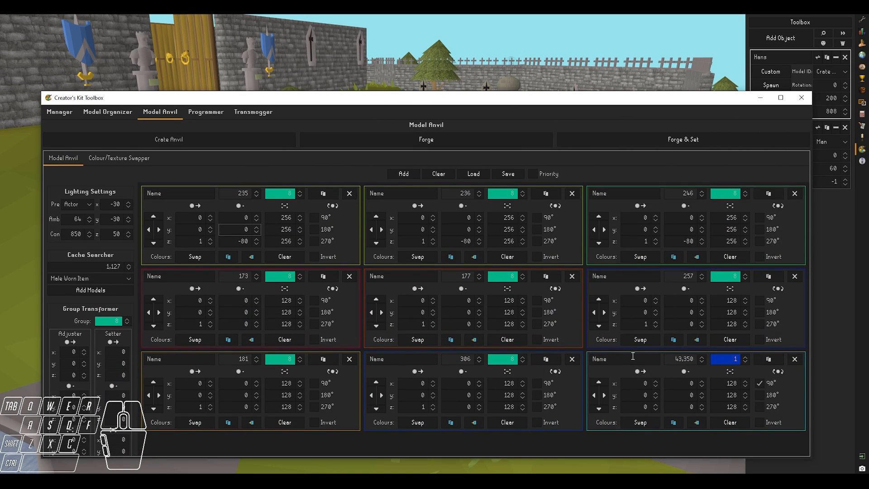
pyautogui.click(718, 359)
pyautogui.click(646, 360)
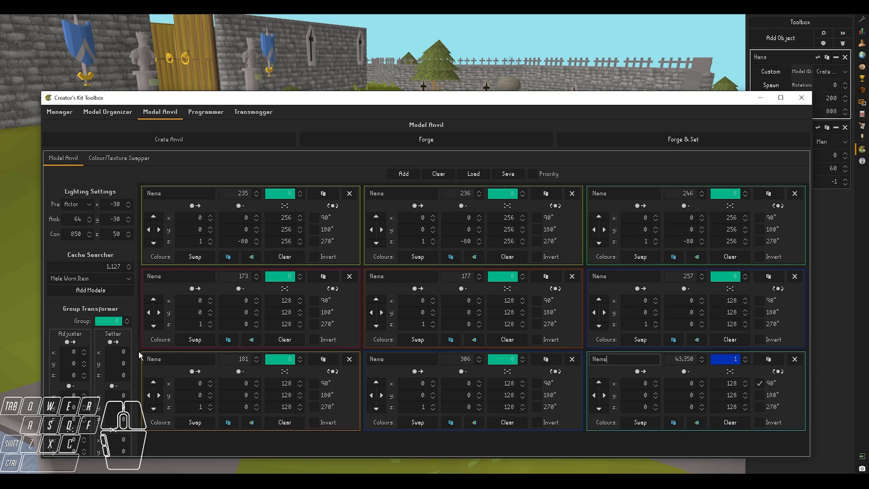
pyautogui.click(221, 384)
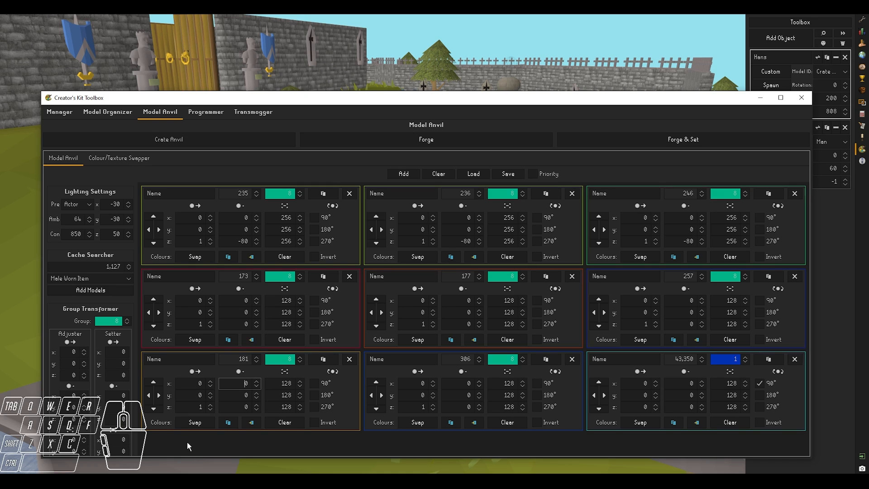
pyautogui.moveTo(466, 92); pyautogui.dragTo(472, 38)
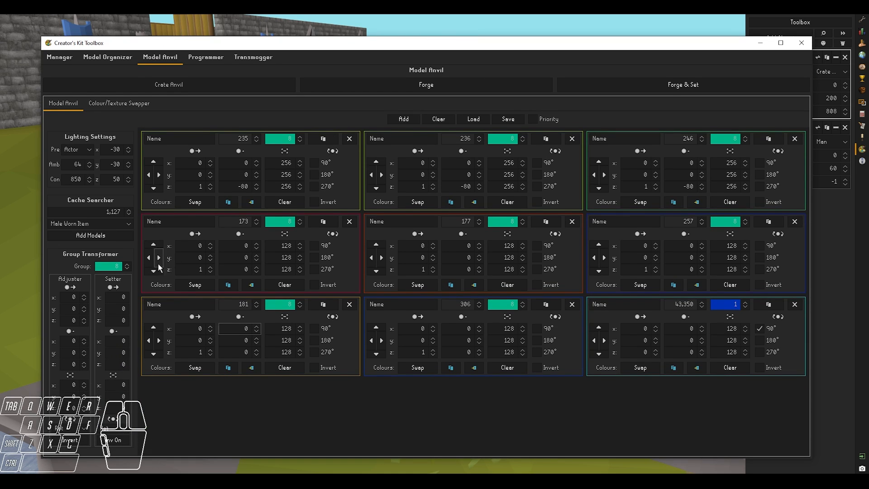
pyautogui.click(72, 320)
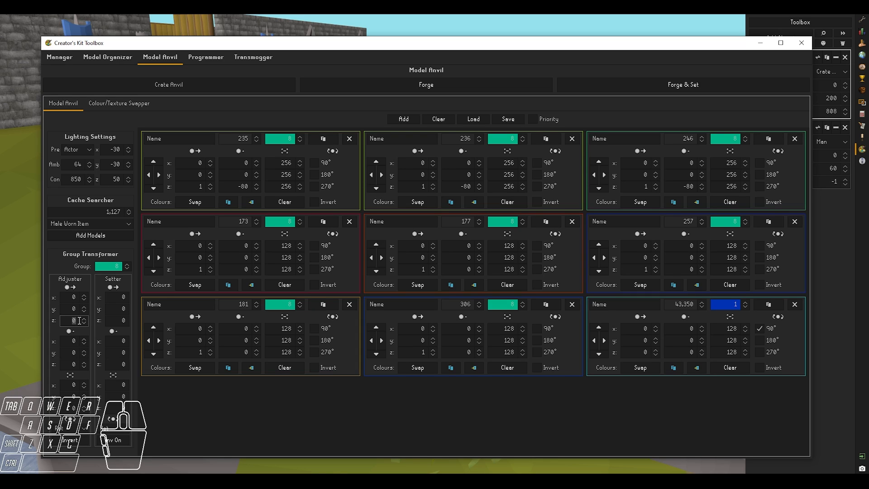
pyautogui.click(112, 320)
pyautogui.doubleClick(128, 319)
pyautogui.click(120, 297)
pyautogui.click(67, 320)
# Step: Increase the character group's fine z translation by 10 with the Group Transformer's Adjuster
pyautogui.moveTo(290, 44); pyautogui.dragTo(298, 282)
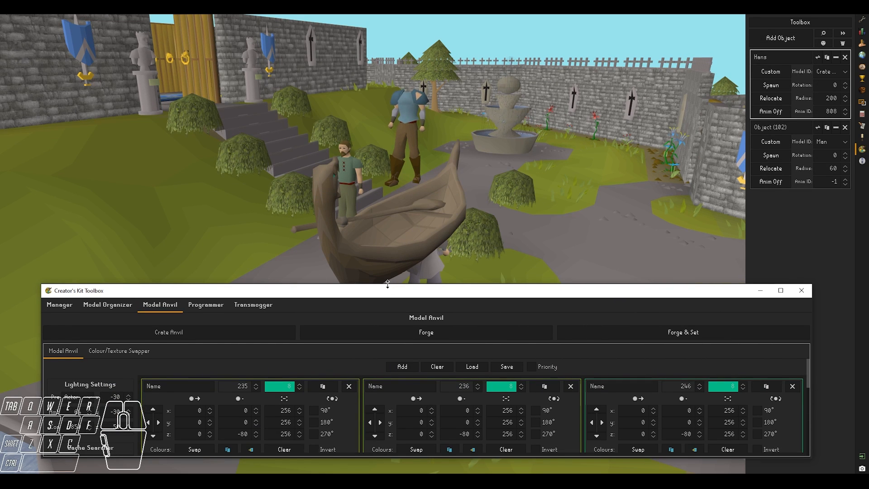
pyautogui.moveTo(387, 284); pyautogui.dragTo(430, 26)
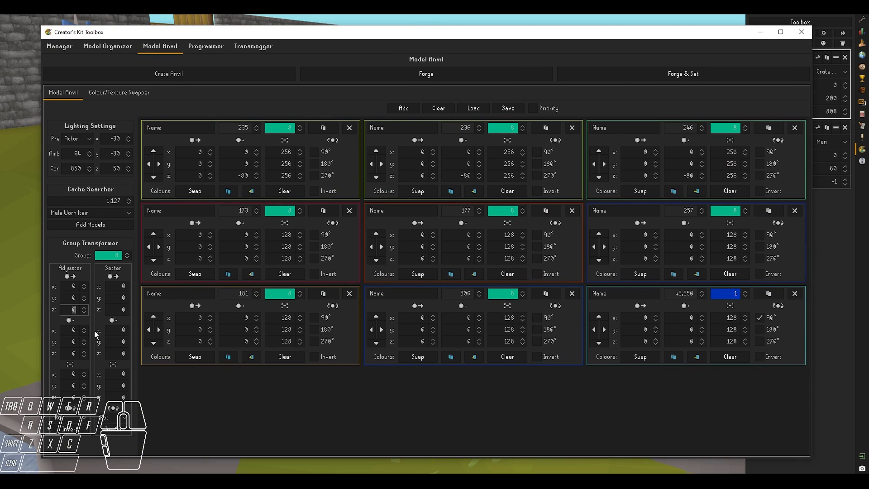
pyautogui.click(78, 354)
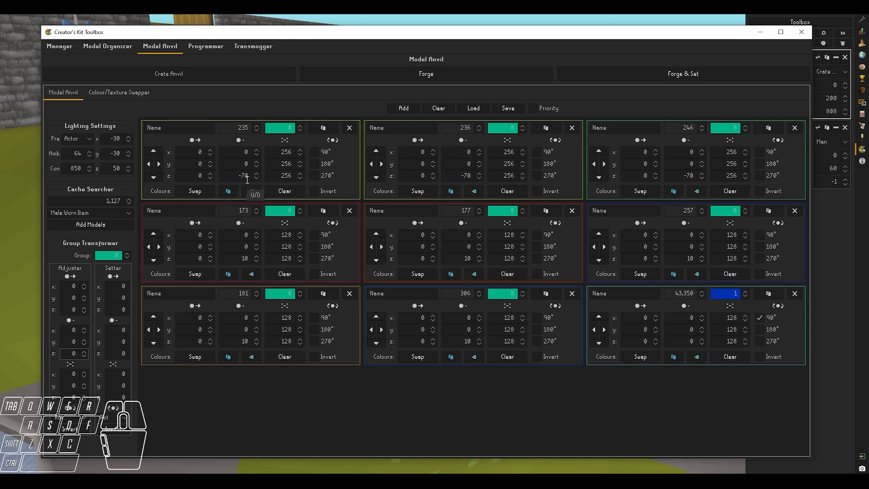
# Step: Forge the adjusted model, set it on Hans, and inspect the character's placement in the boat from above
pyautogui.moveTo(657, 25); pyautogui.dragTo(652, 271)
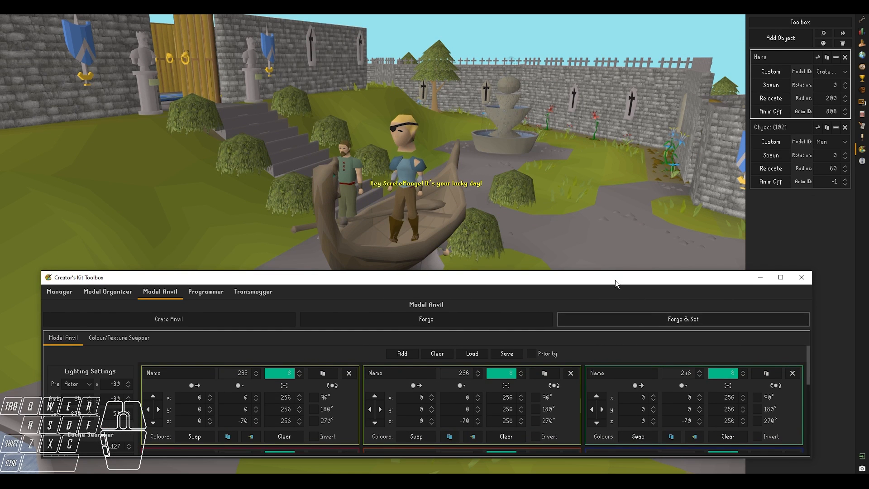
pyautogui.scroll(2, 416, 250)
pyautogui.scroll(3, 416, 251)
pyautogui.moveTo(417, 251); pyautogui.dragTo(462, 262, button='middle')
pyautogui.scroll(5, 398, 286)
pyautogui.keyDown('shift'); pyautogui.scroll(-4, 459, 240); pyautogui.keyUp('shift')
pyautogui.hotkey('shift', 's')
pyautogui.click(450, 432)
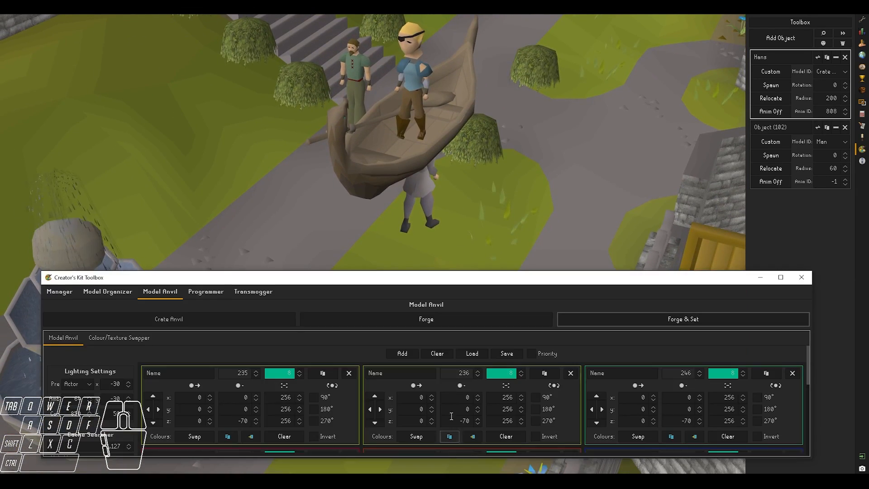
# Step: Set the sub-tile z translation of all group 8 character parts to 20 with the Group Transformer's Setter
pyautogui.moveTo(318, 271); pyautogui.dragTo(341, 45)
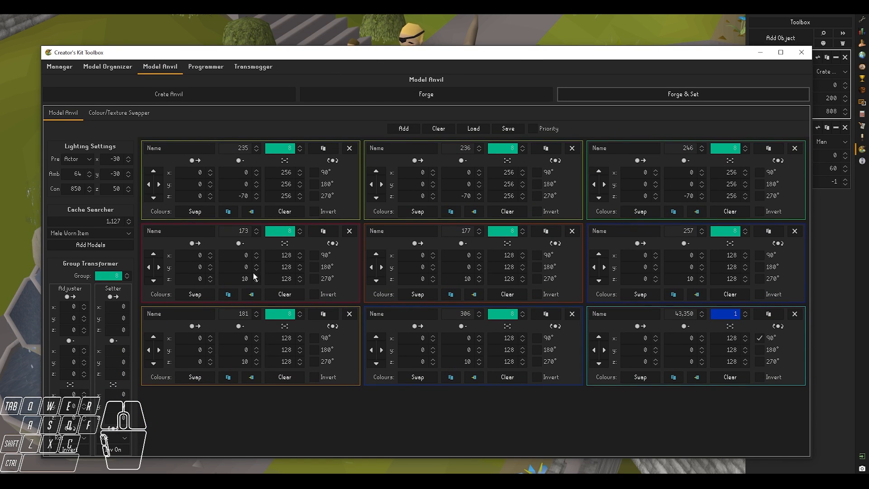
pyautogui.doubleClick(239, 278)
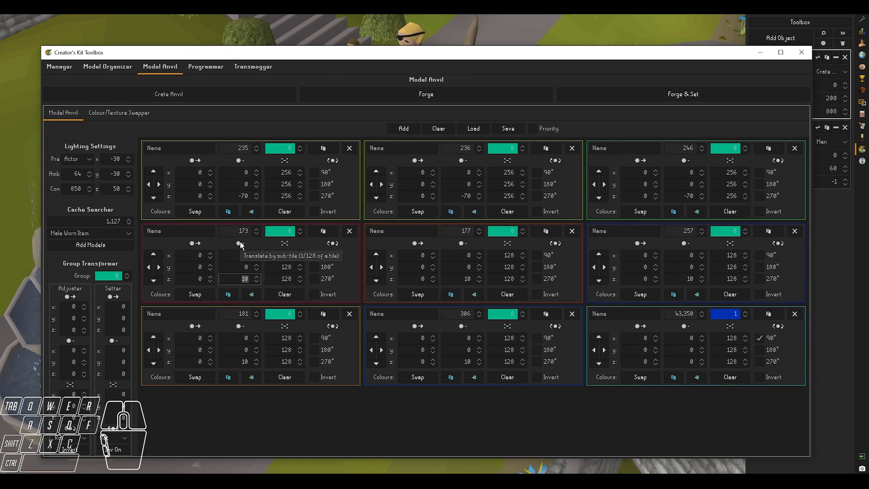
pyautogui.click(242, 267)
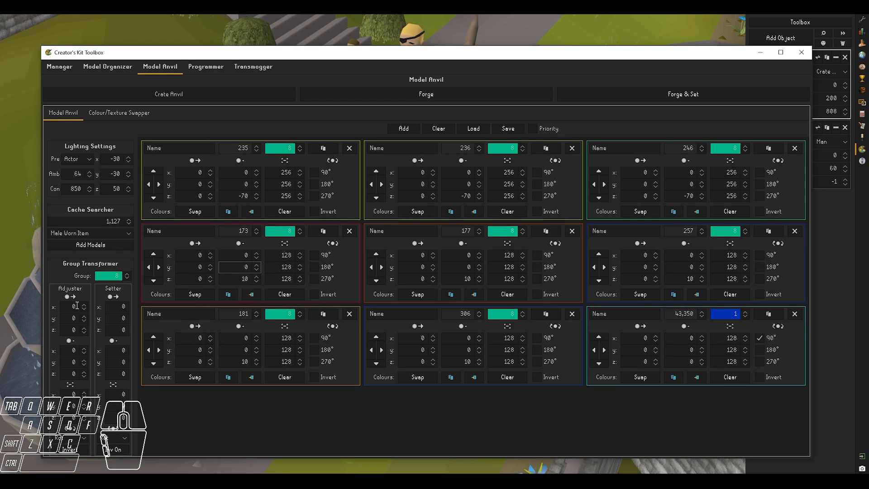
pyautogui.click(68, 373)
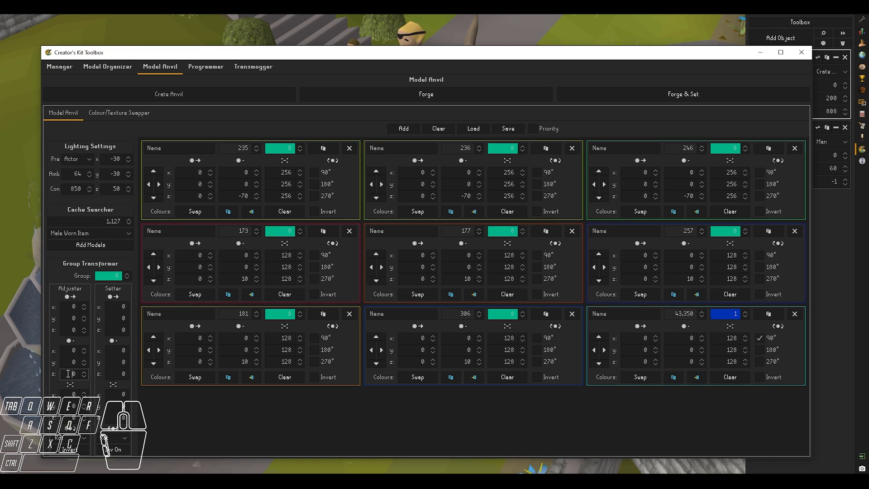
pyautogui.click(119, 374)
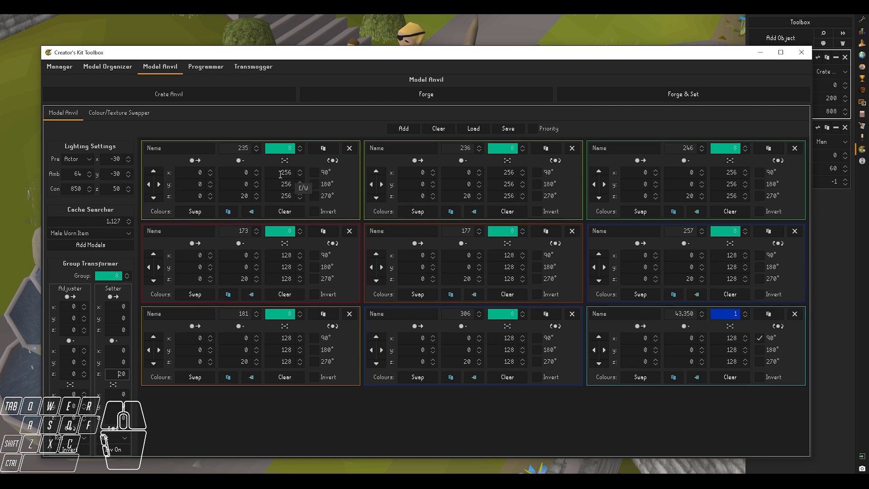
# Step: Assign head parts 235, 236 and 246 to group 7, separate from the body parts in group 8
pyautogui.click(224, 198)
pyautogui.click(179, 148)
pyautogui.click(446, 148)
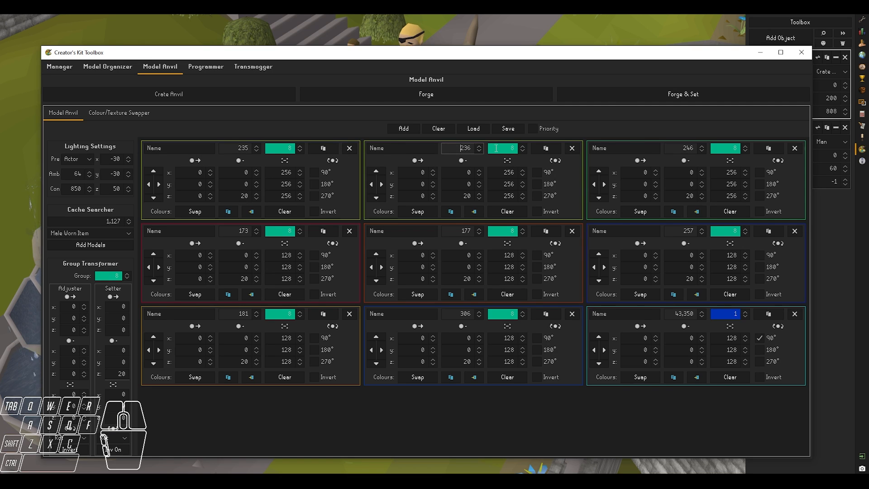
pyautogui.click(688, 148)
pyautogui.click(745, 151)
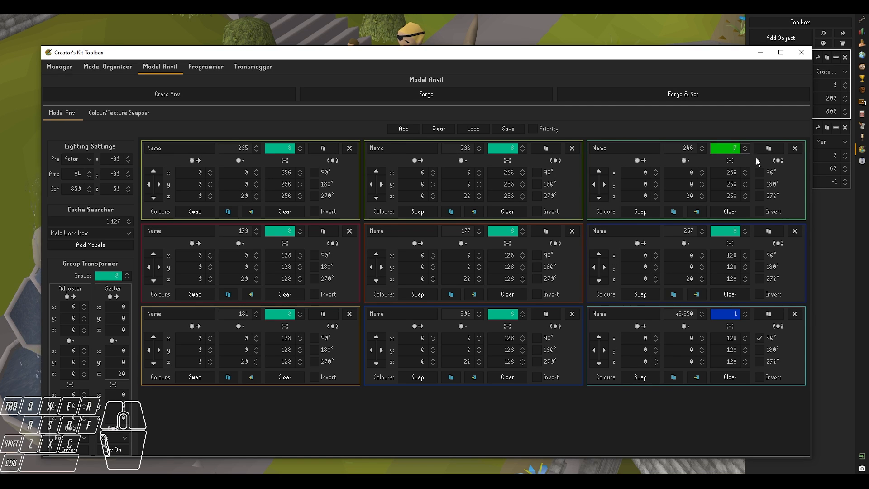
pyautogui.click(523, 151)
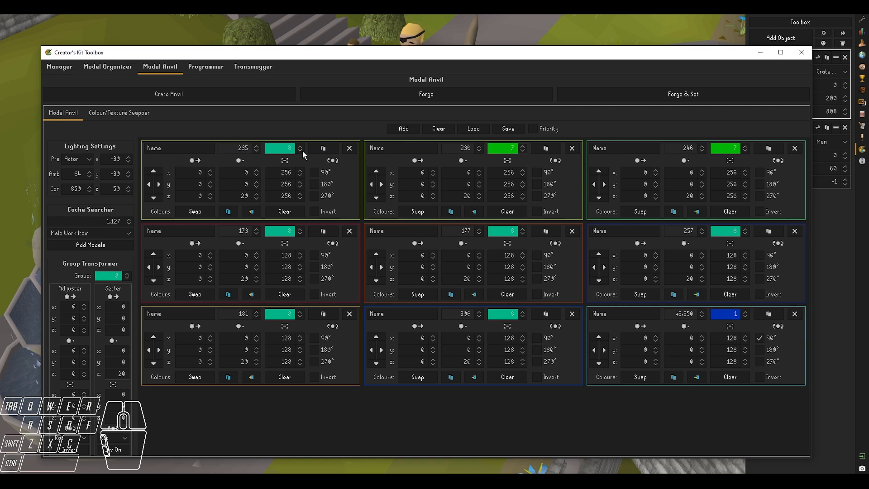
pyautogui.click(301, 151)
pyautogui.click(235, 173)
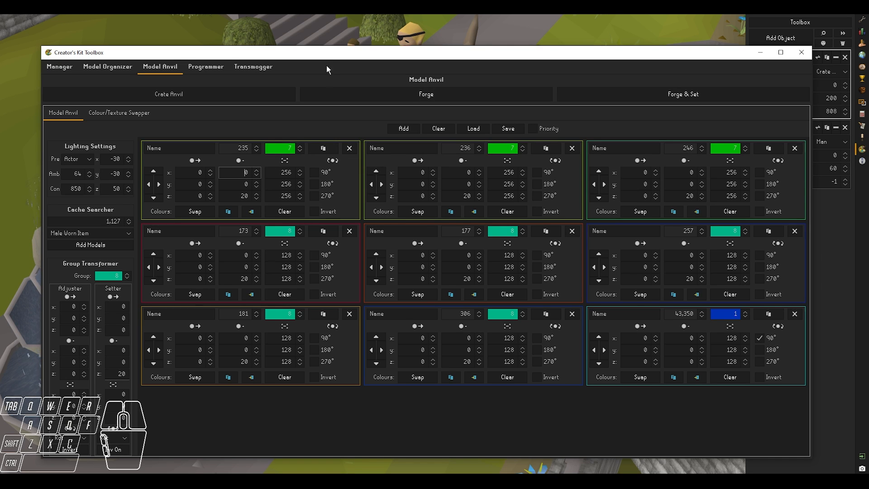
# Step: Forge the model with the shared z translation of 20, set it on Hans, and check the head and body placement
pyautogui.moveTo(334, 46); pyautogui.dragTo(346, 59)
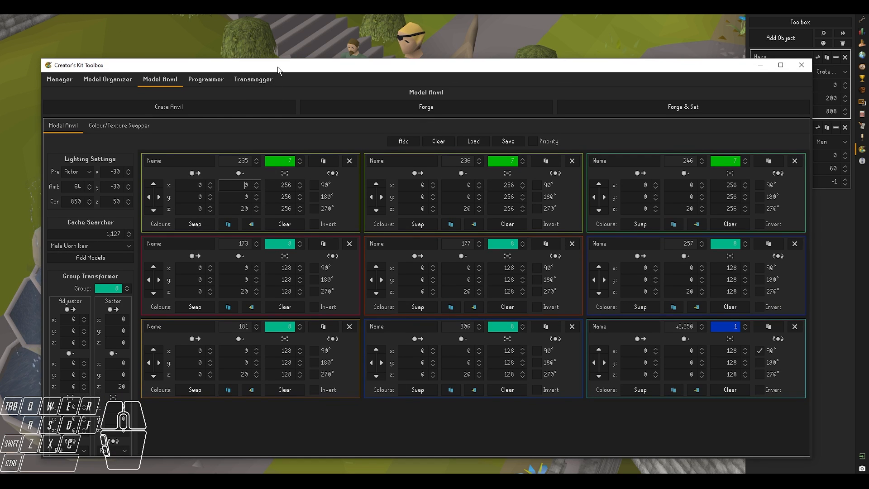
pyautogui.moveTo(283, 59); pyautogui.dragTo(272, 188)
pyautogui.click(614, 235)
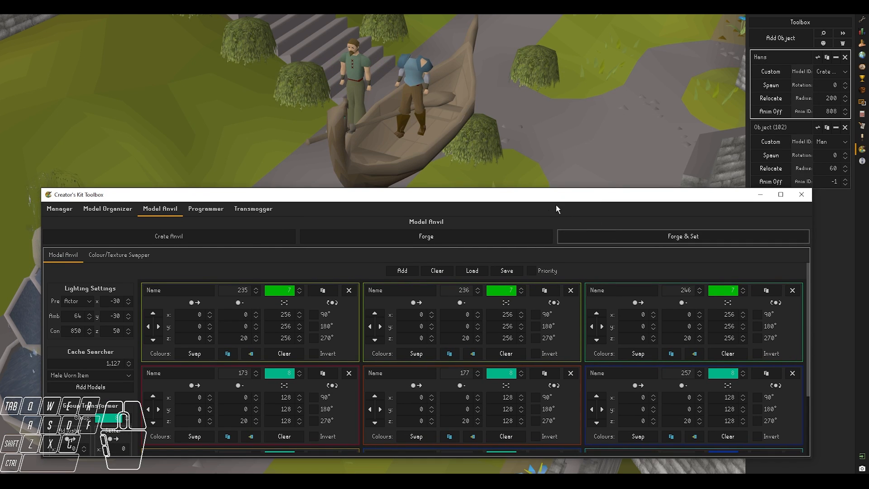
pyautogui.moveTo(420, 143); pyautogui.dragTo(418, 167, button='middle')
pyautogui.scroll(2, 415, 151)
pyautogui.hotkey('shift', 'w')
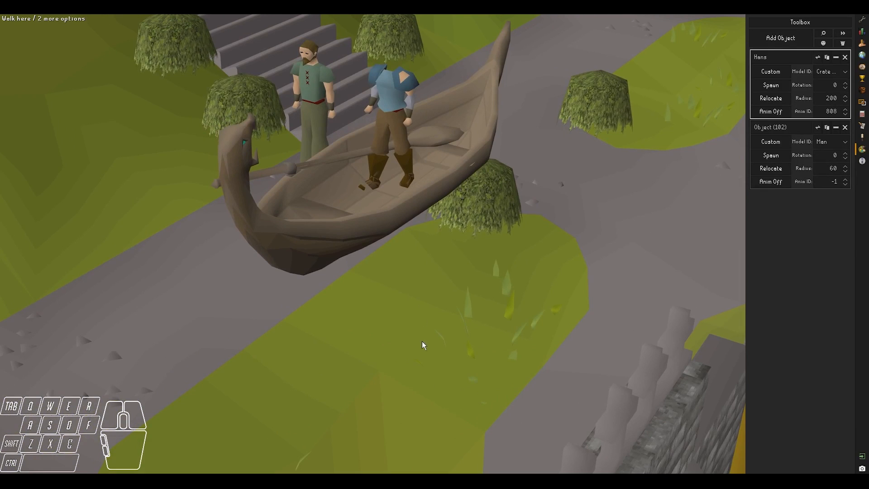
pyautogui.click(446, 451)
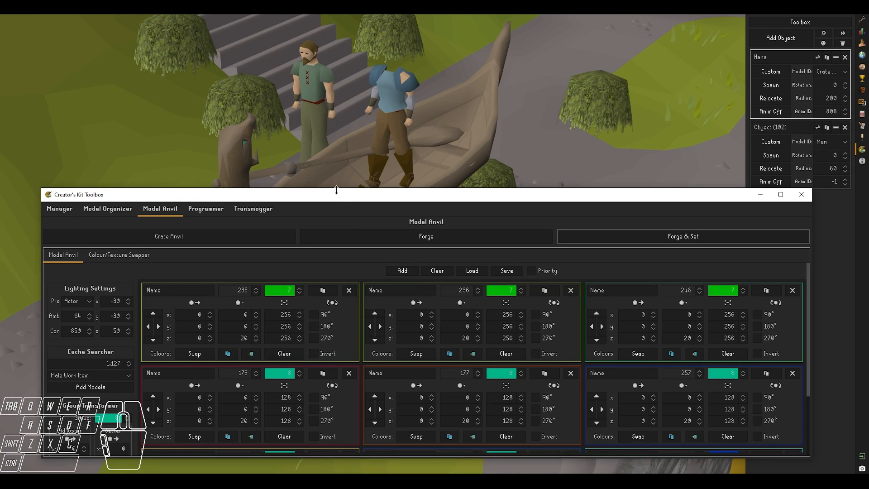
# Step: Increase the sub-tile z translation of the group 8 body parts to 30 with the Group Transformer's Adjuster
pyautogui.moveTo(336, 190); pyautogui.dragTo(348, 70)
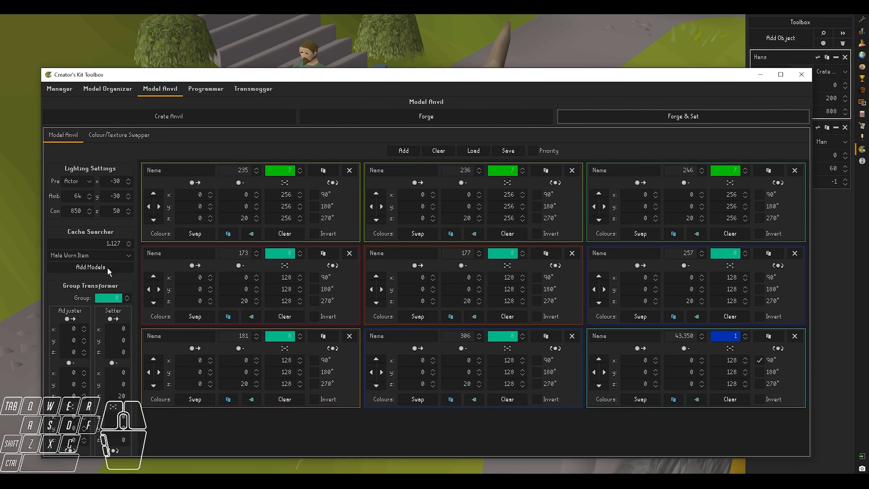
pyautogui.click(84, 395)
pyautogui.click(84, 394)
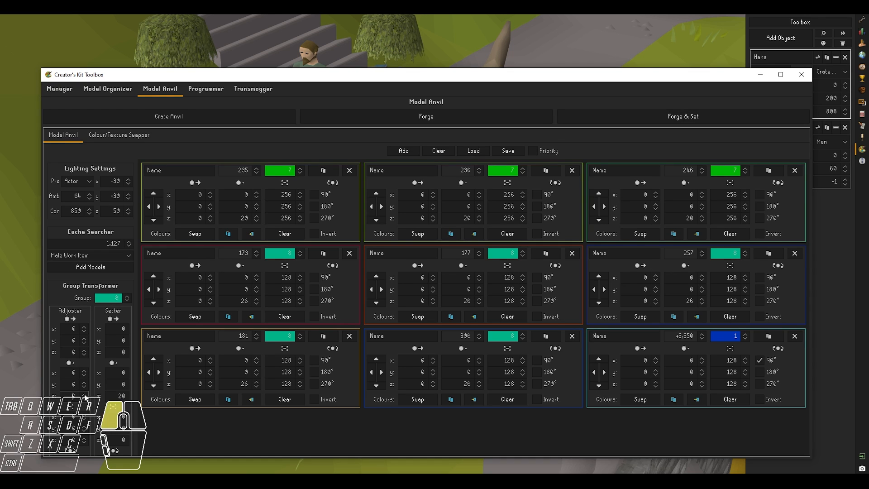
pyautogui.click(85, 395)
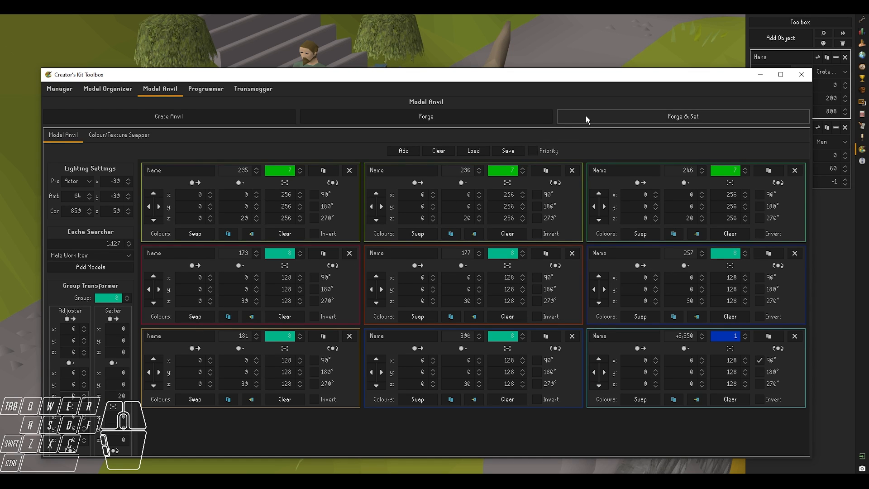
# Step: Forge the model with the body parts at z 30, set it on Hans, and examine the result from farther away
pyautogui.moveTo(576, 69); pyautogui.dragTo(588, 302)
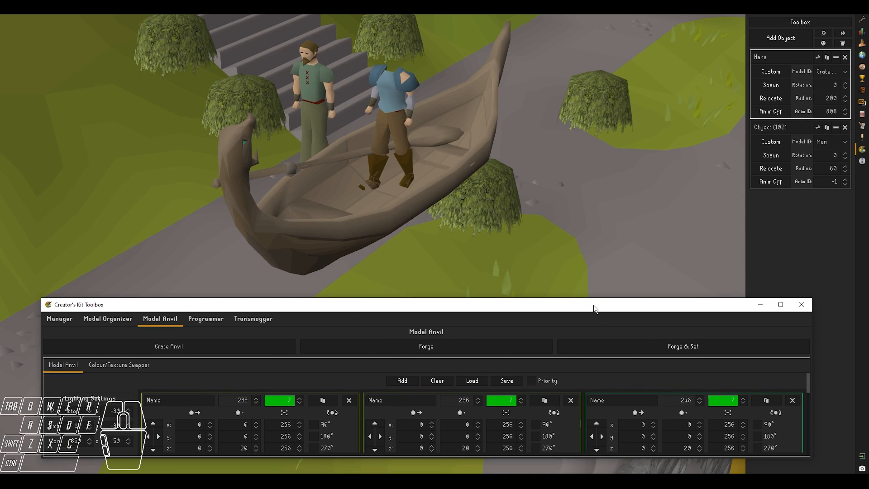
pyautogui.click(623, 350)
pyautogui.moveTo(465, 180); pyautogui.dragTo(443, 248, button='middle')
pyautogui.scroll(-3, 441, 248)
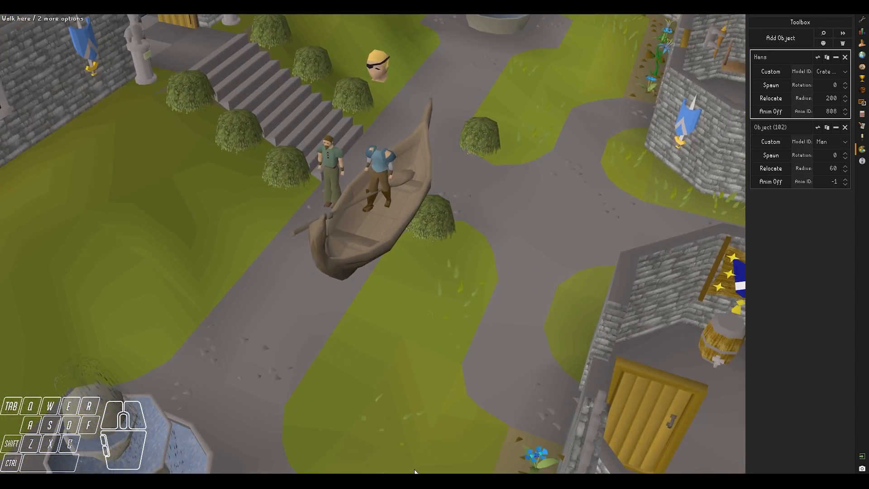
pyautogui.moveTo(414, 479)
pyautogui.click(463, 449)
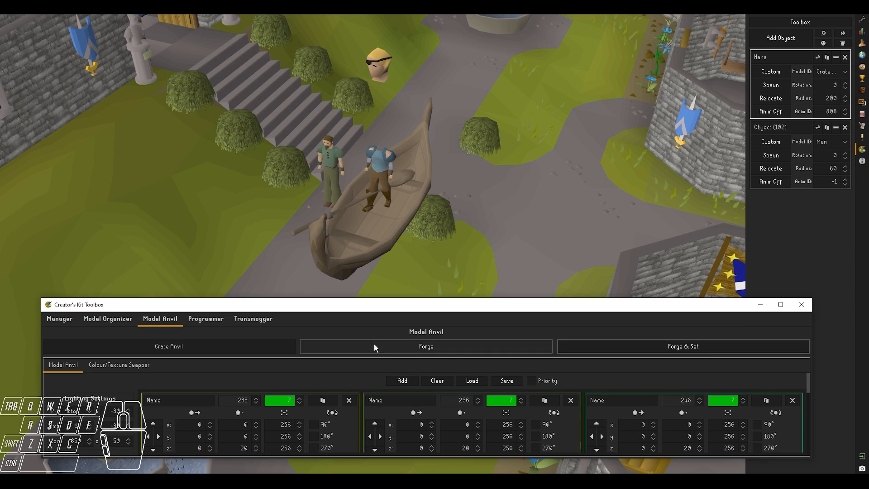
# Step: Switch the Group Transformer to group 7 and set the head parts' sub-tile z translation to -60 with the Setter
pyautogui.moveTo(400, 298); pyautogui.dragTo(410, 194)
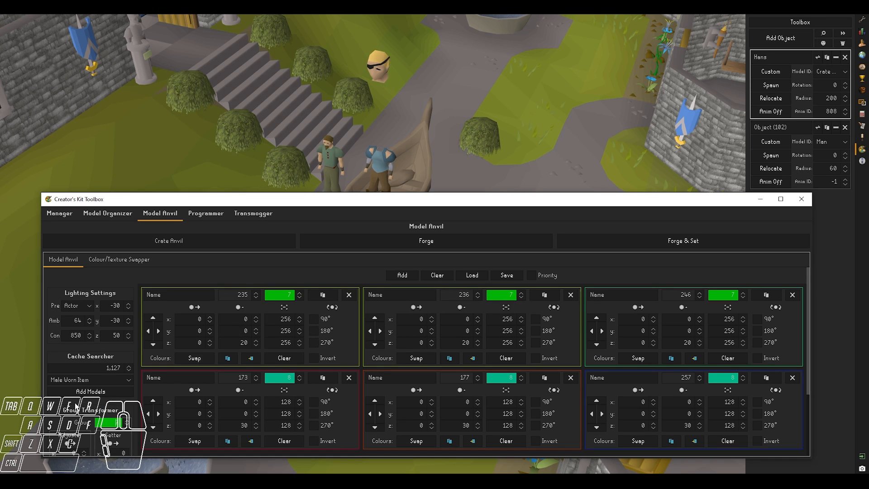
pyautogui.scroll(-2, 234, 326)
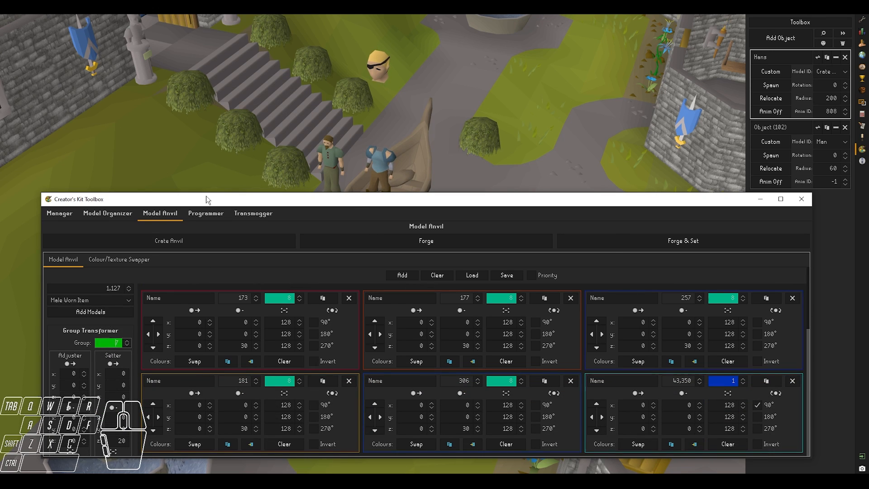
pyautogui.moveTo(207, 192); pyautogui.dragTo(205, 64)
pyautogui.click(113, 392)
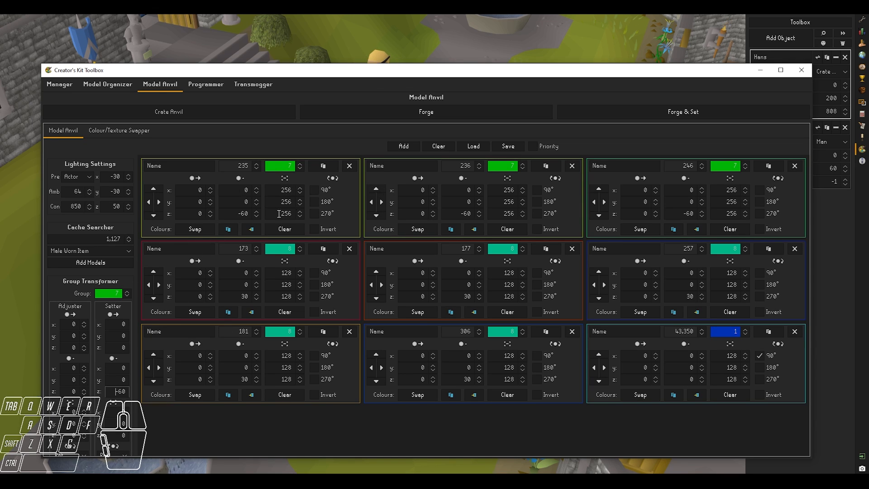
pyautogui.click(231, 215)
pyautogui.click(423, 202)
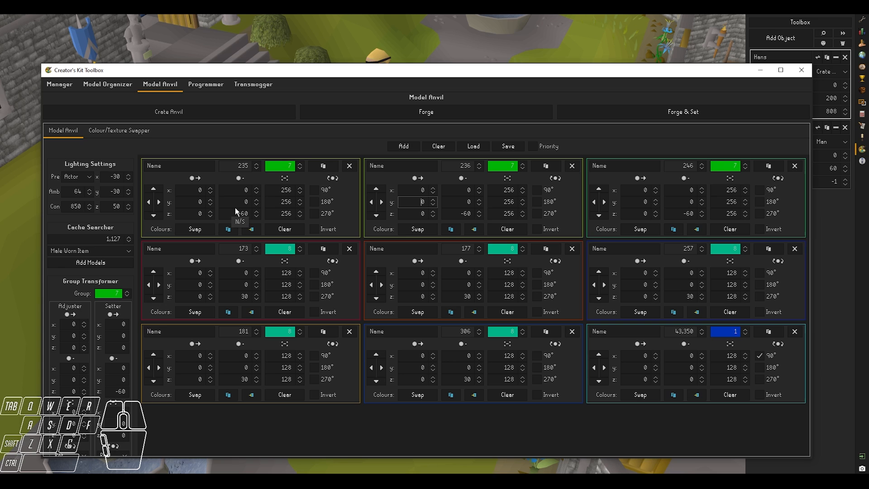
pyautogui.click(401, 190)
# Step: Forge the model with the head parts at z -60, set it on Hans, and inspect the head from a lower angle
pyautogui.moveTo(406, 65); pyautogui.dragTo(406, 279)
pyautogui.click(597, 319)
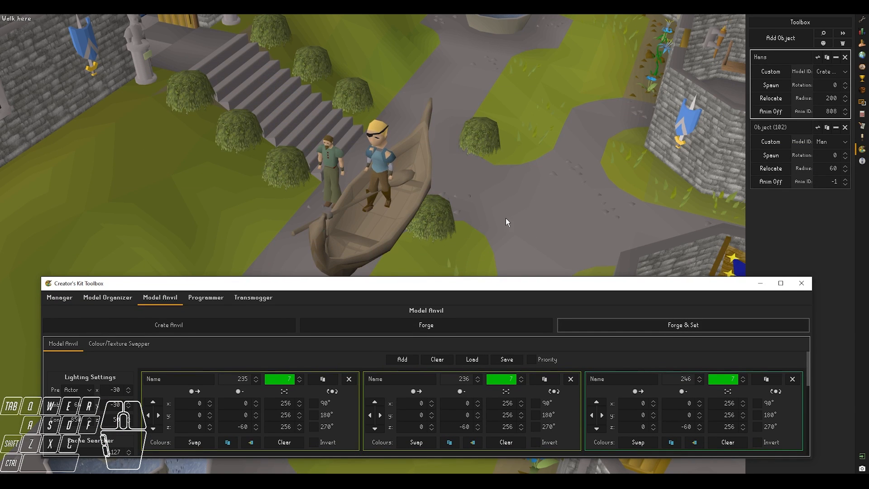
pyautogui.moveTo(416, 267); pyautogui.dragTo(430, 196, button='middle')
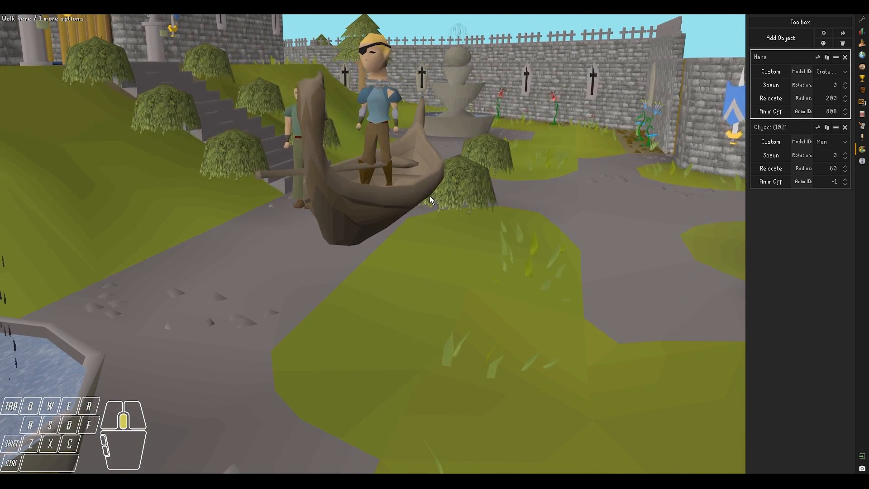
pyautogui.moveTo(412, 481)
pyautogui.click(460, 442)
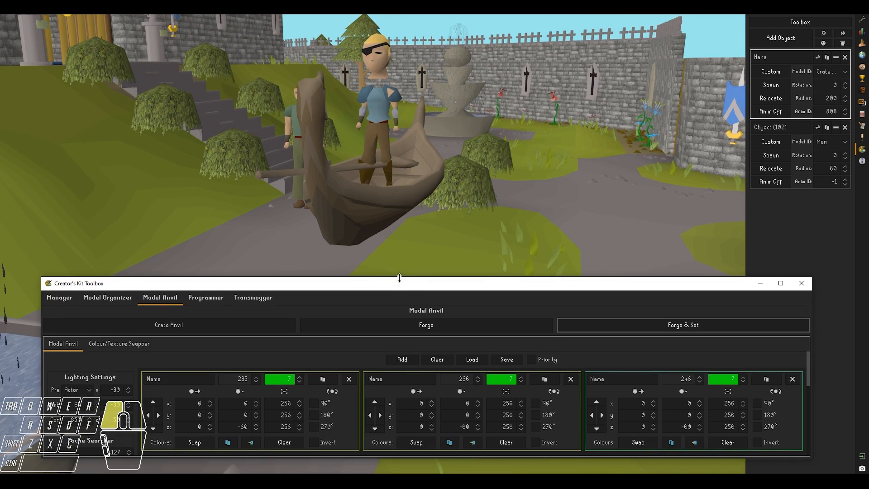
# Step: Lower the group 7 head parts' sub-tile z translation to -70 with the Adjuster, and forge and set the model on Hans
pyautogui.moveTo(399, 277); pyautogui.dragTo(409, 107)
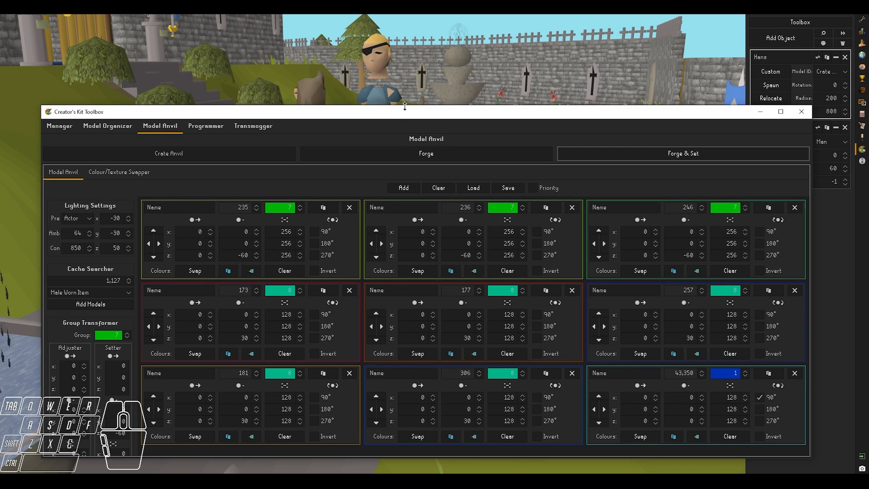
pyautogui.moveTo(403, 117); pyautogui.dragTo(448, 147)
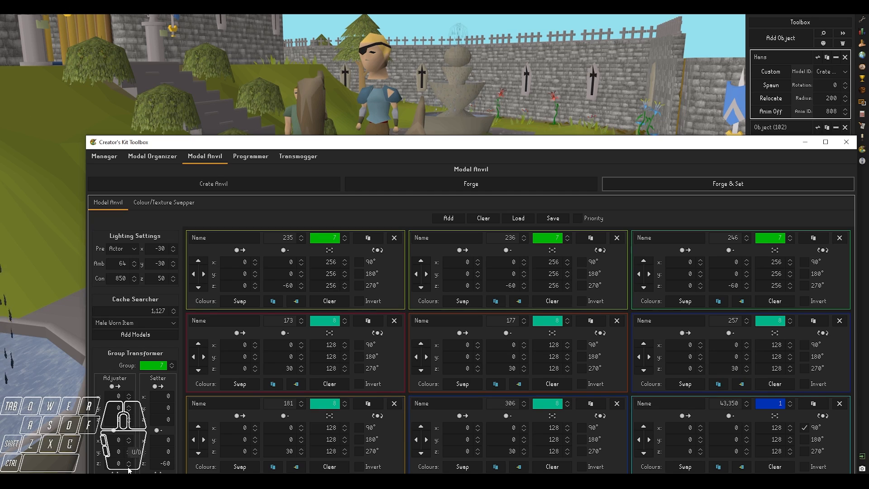
pyautogui.scroll(-3, 129, 470)
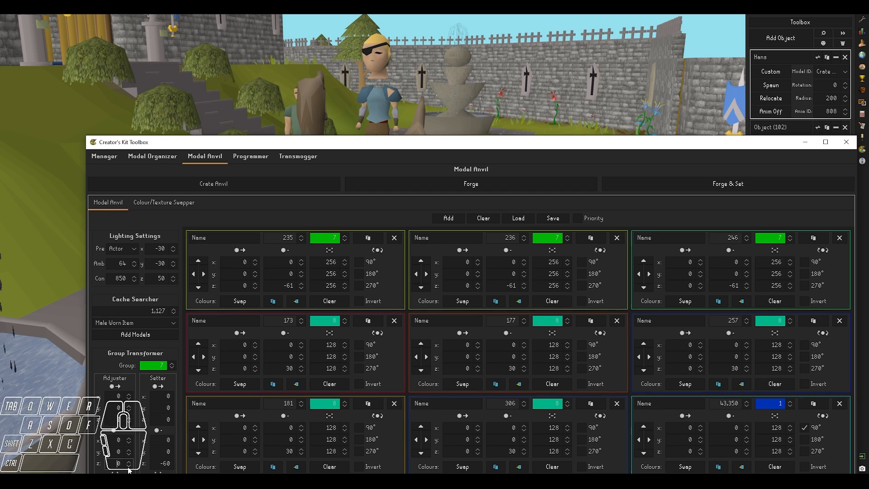
pyautogui.scroll(-6, 129, 470)
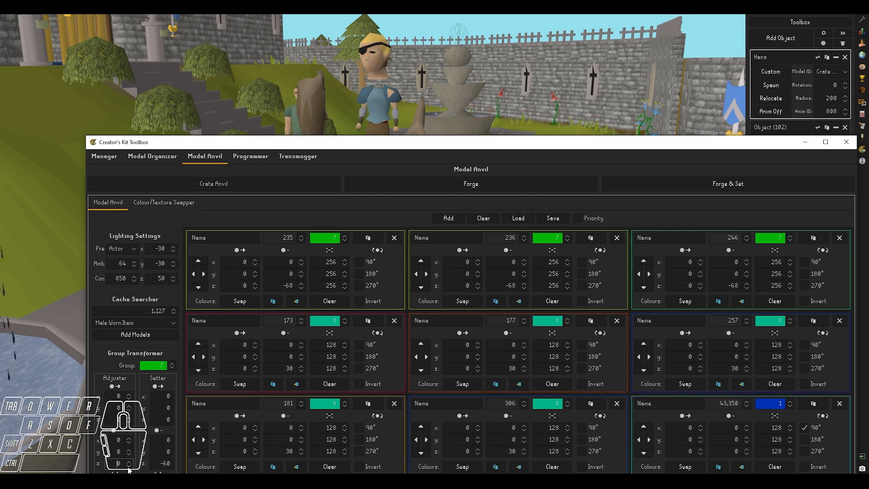
pyautogui.scroll(-1, 128, 471)
pyautogui.click(680, 183)
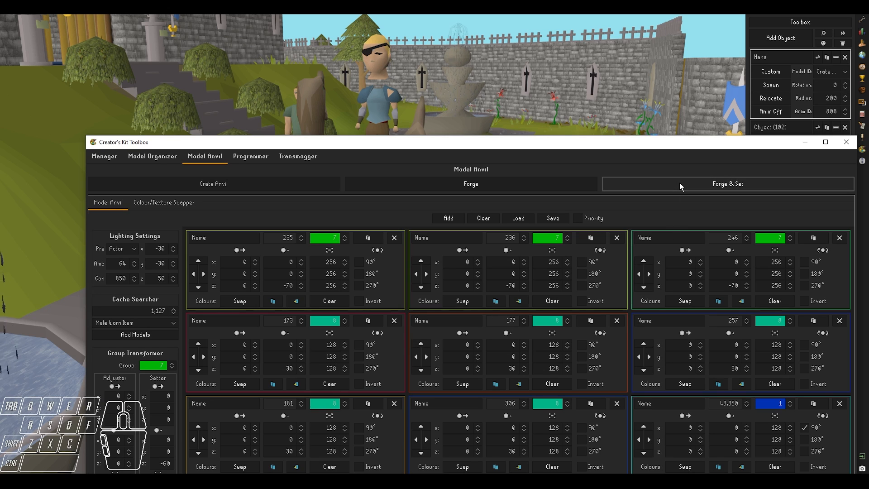
# Step: Raise the group 7 head parts' sub-tile z translation to -65 with the Adjuster, and forge and set the model again
pyautogui.click(130, 460)
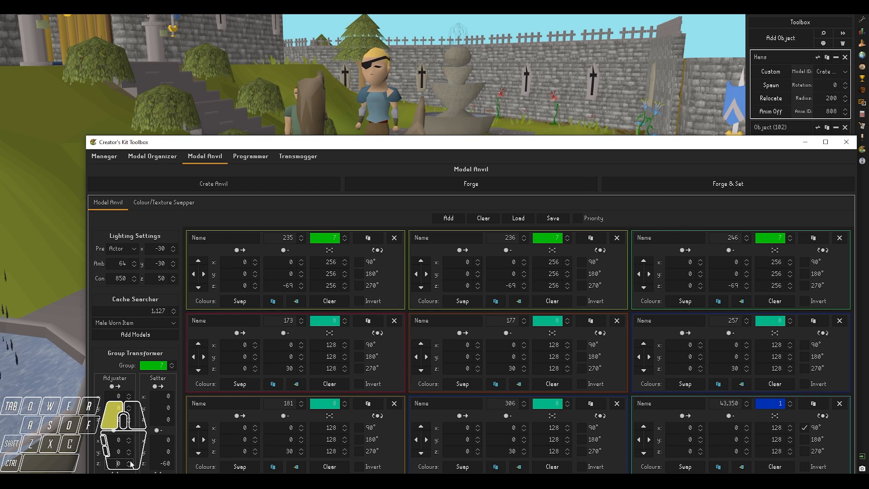
pyautogui.click(130, 461)
pyautogui.click(130, 461)
pyautogui.click(130, 461)
pyautogui.click(130, 461)
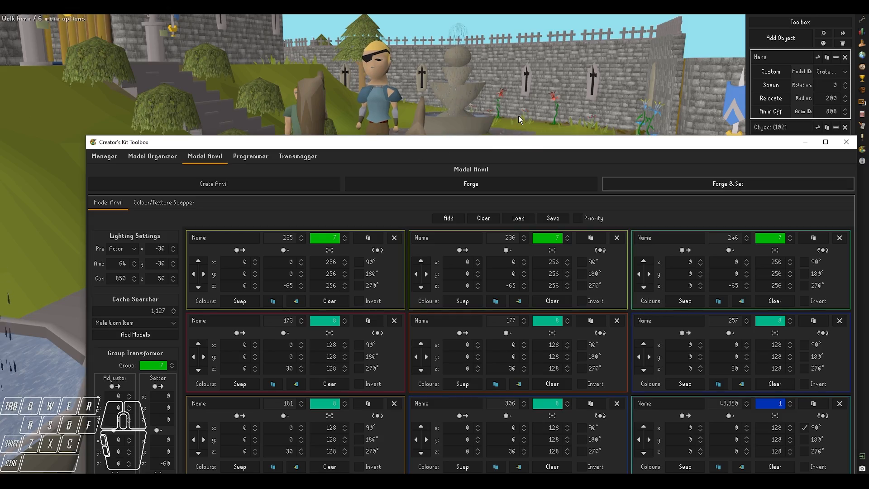
# Step: Inspect the forged character standing in the boat in the game scene from above and from closer angles
pyautogui.moveTo(517, 116); pyautogui.dragTo(430, 196, button='middle')
pyautogui.moveTo(488, 330); pyautogui.dragTo(432, 362, button='middle')
pyautogui.click(413, 479)
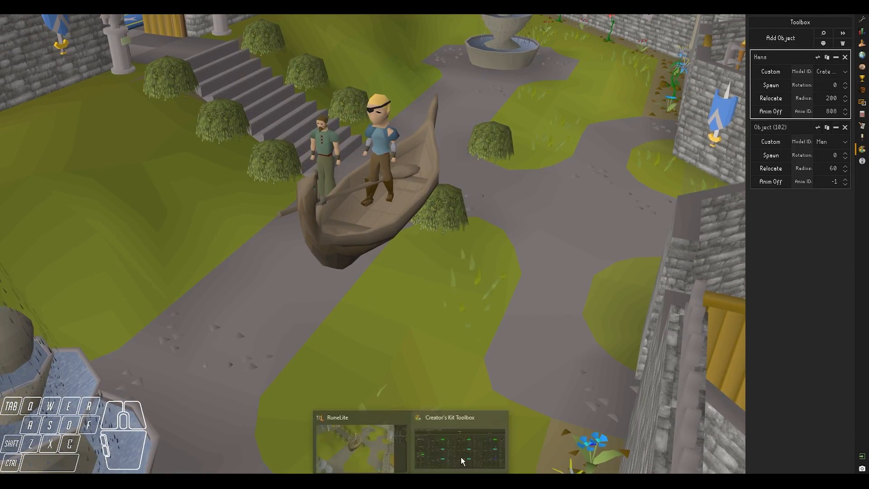
pyautogui.click(461, 457)
pyautogui.moveTo(371, 144); pyautogui.dragTo(345, 266)
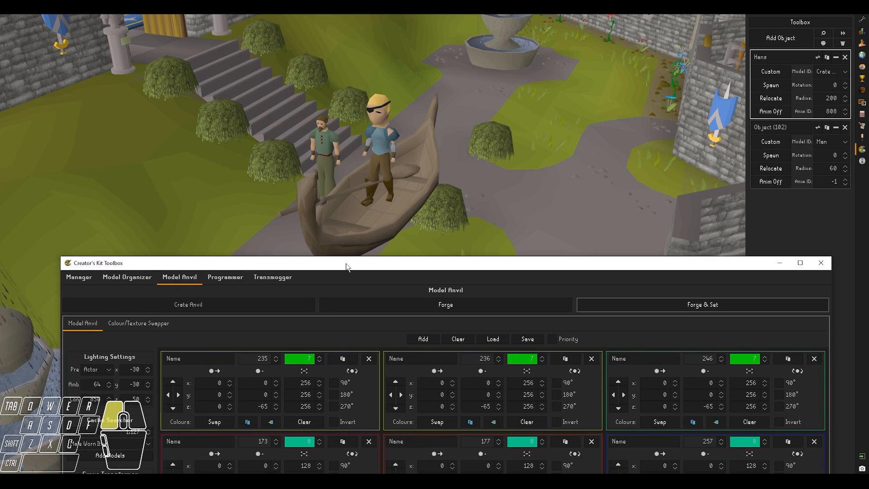
pyautogui.click(361, 212)
pyautogui.hotkey('shift', 'f')
pyautogui.hotkey('shift', 'a')
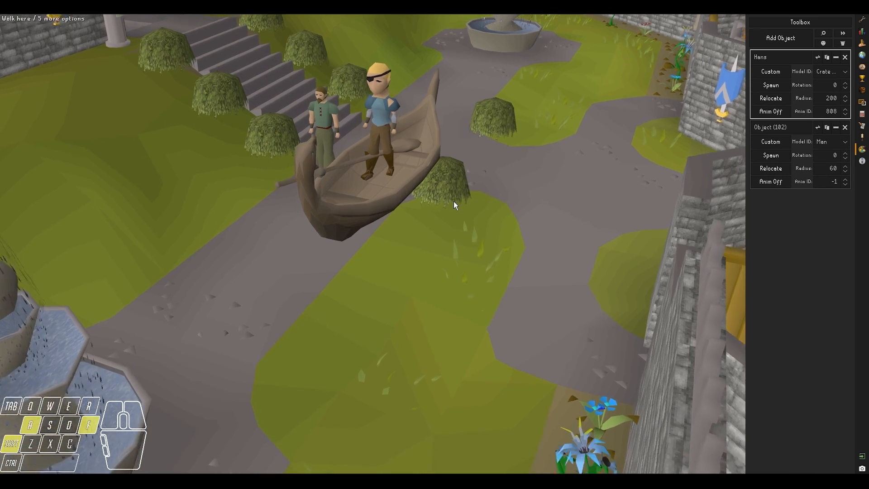
pyautogui.hotkey('shift', 'w')
pyautogui.keyDown('shift'); pyautogui.moveTo(454, 204); pyautogui.dragTo(444, 192, button='middle'); pyautogui.keyUp('shift')
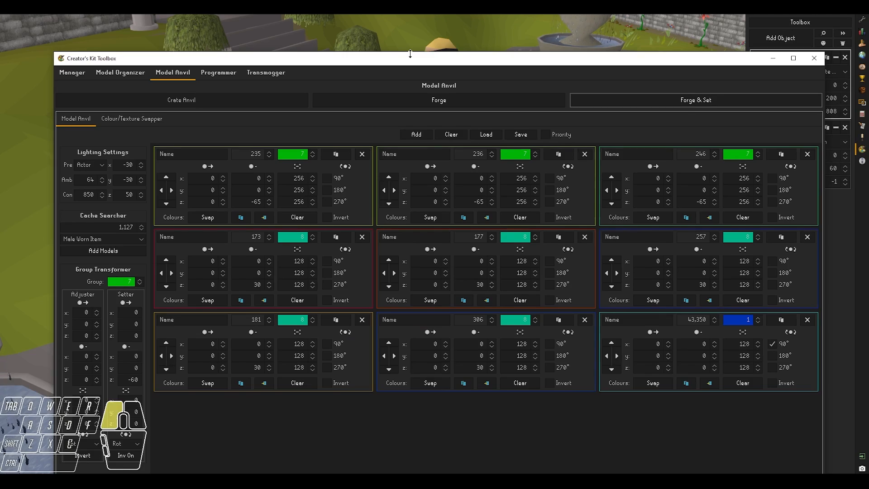
# Step: Name the 43,350 model panel in the Model Anvil "Boat"
pyautogui.moveTo(409, 55); pyautogui.dragTo(392, 169)
pyautogui.scroll(-1, 628, 364)
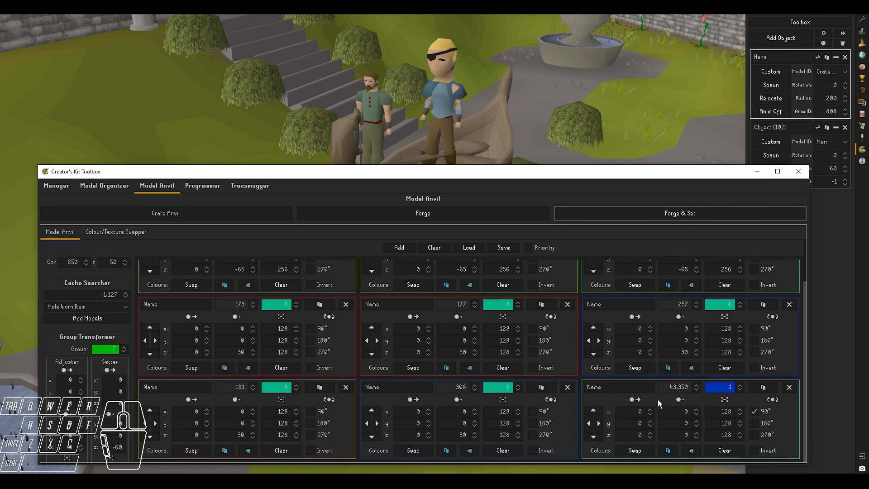
pyautogui.click(638, 387)
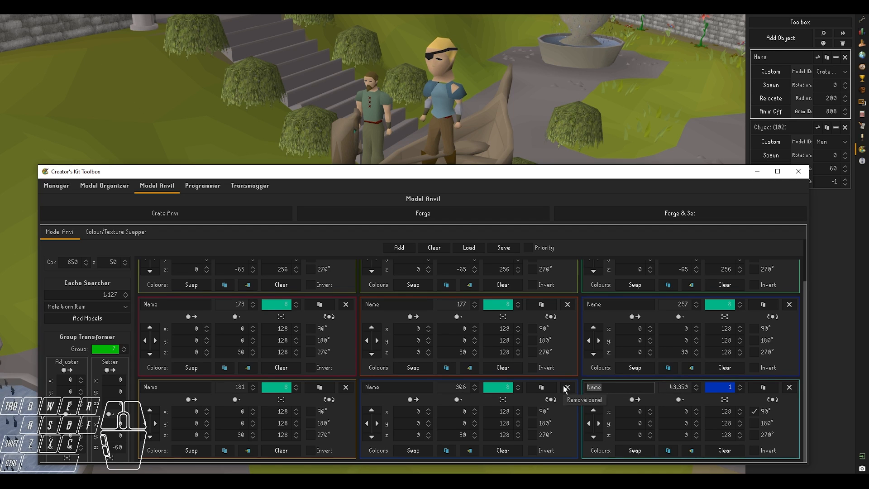
pyautogui.write('Boat')
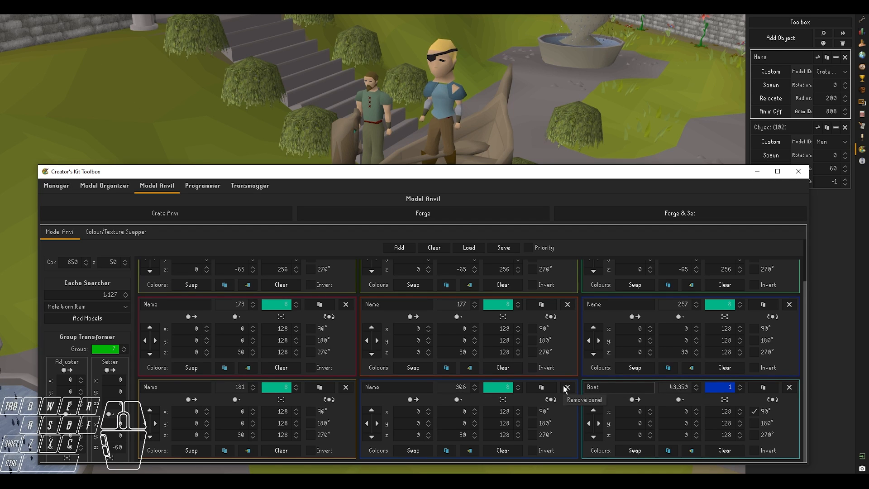
# Step: Name the model panel with ID 306 "Platebody"
pyautogui.moveTo(397, 390); pyautogui.dragTo(340, 390)
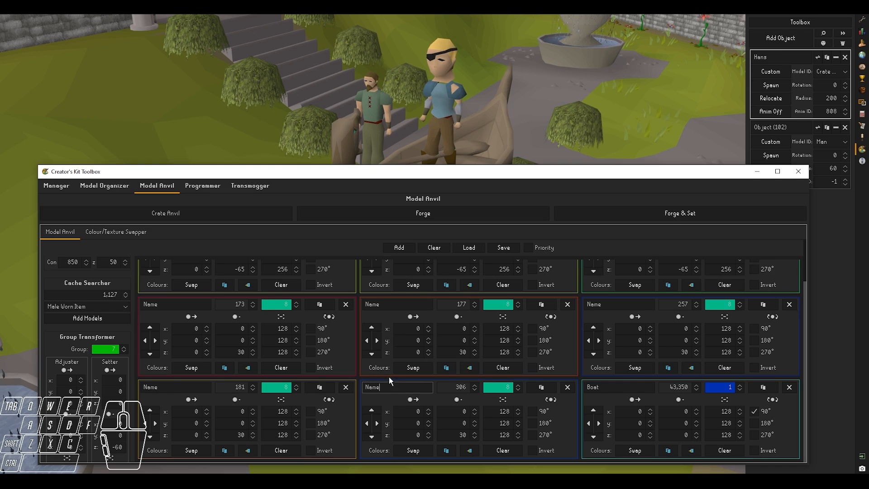
pyautogui.click(394, 389)
pyautogui.moveTo(395, 391); pyautogui.dragTo(345, 392)
pyautogui.write('Platebody')
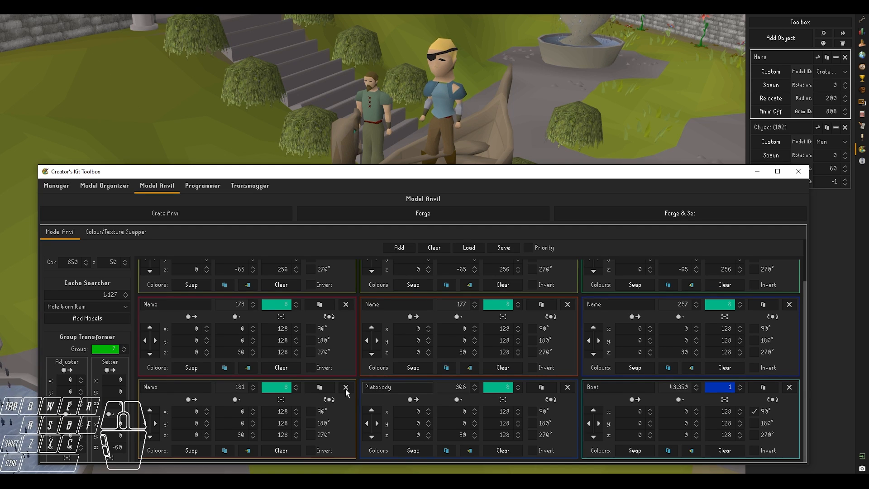
# Step: Open the Platebody model in the Colour/Texture Swapper, keeping the character visible above the toolbox window
pyautogui.click(409, 411)
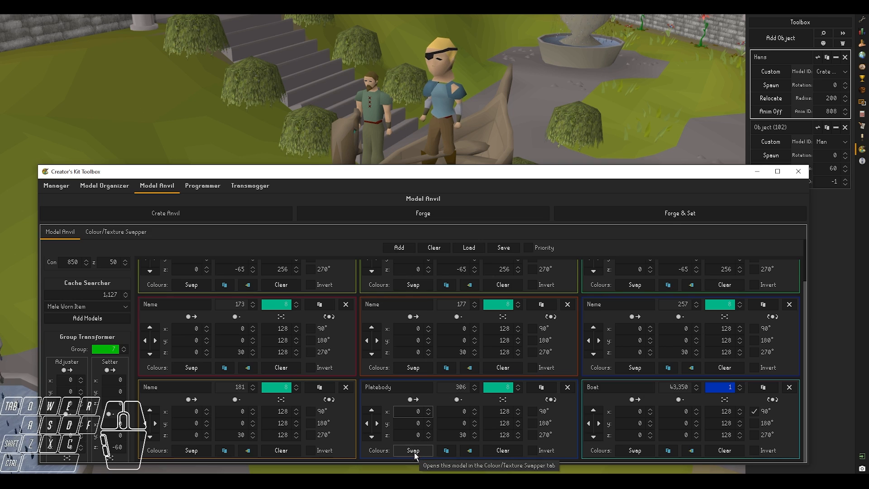
pyautogui.click(416, 422)
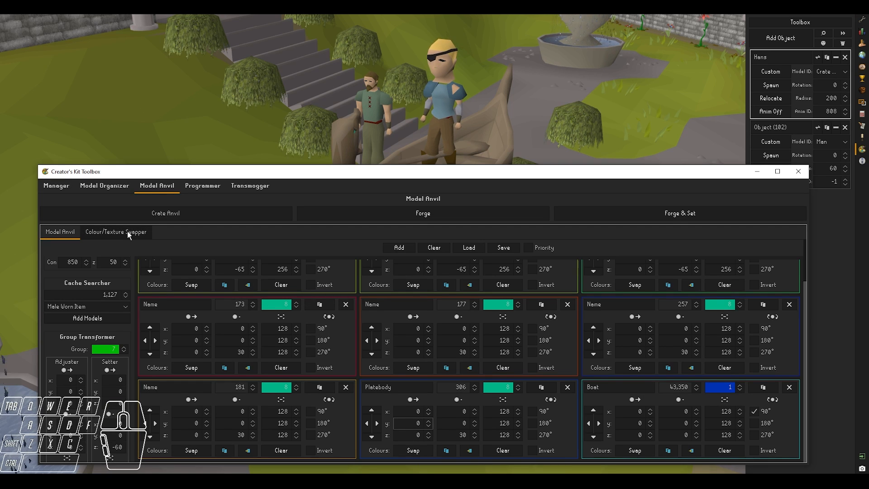
pyautogui.click(415, 451)
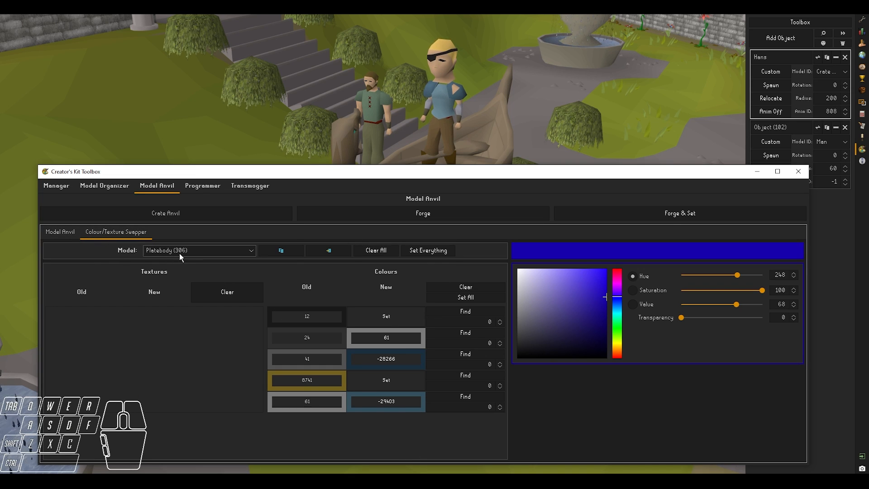
pyautogui.moveTo(419, 165); pyautogui.dragTo(419, 204)
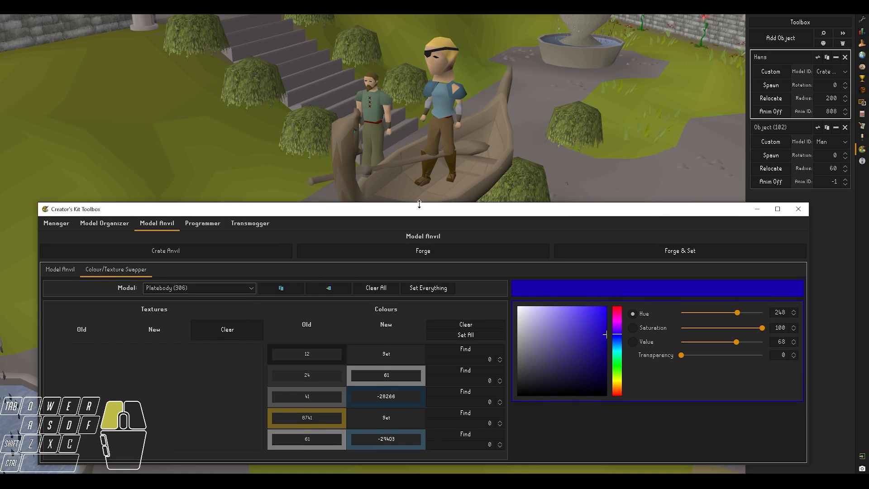
# Step: Clear the Platebody's replacement colours for old colours 24, 41 and 61, and forge and set the model on Hans
pyautogui.click(388, 396)
pyautogui.click(388, 383)
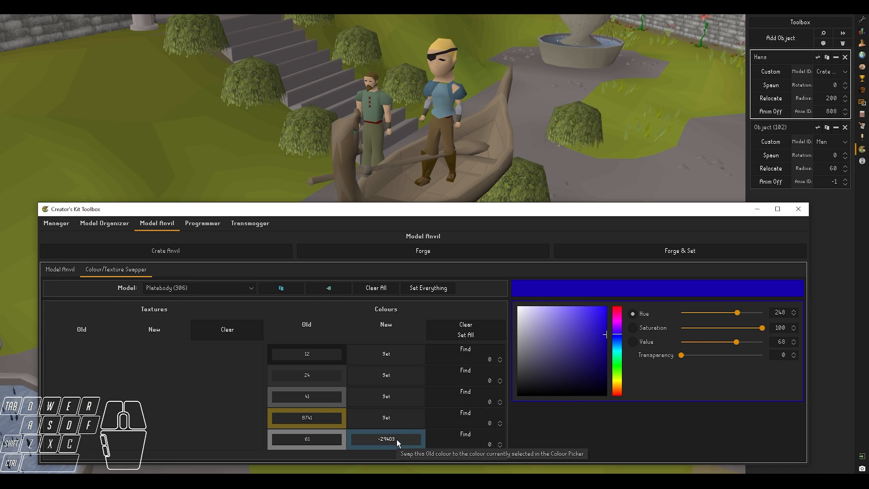
pyautogui.click(396, 439)
pyautogui.click(576, 256)
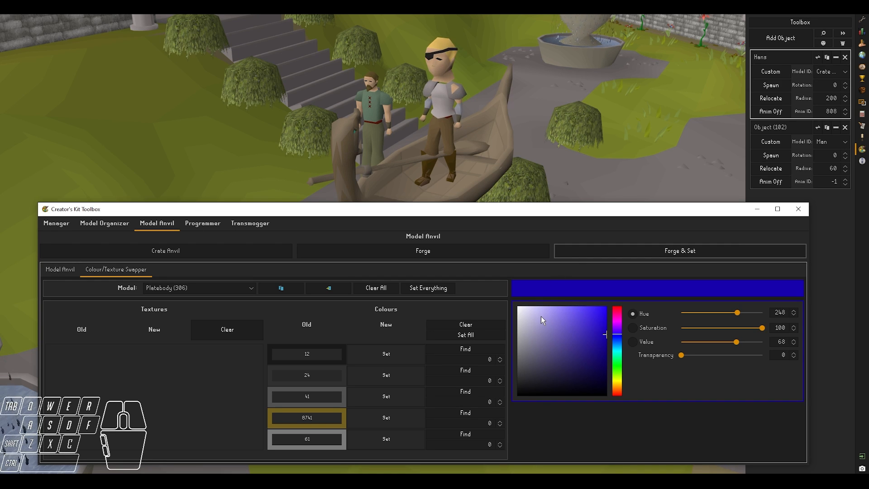
# Step: Choose a dark red in the colour picker with hue 360, saturation 80 and value 46
pyautogui.moveTo(619, 327); pyautogui.dragTo(620, 310)
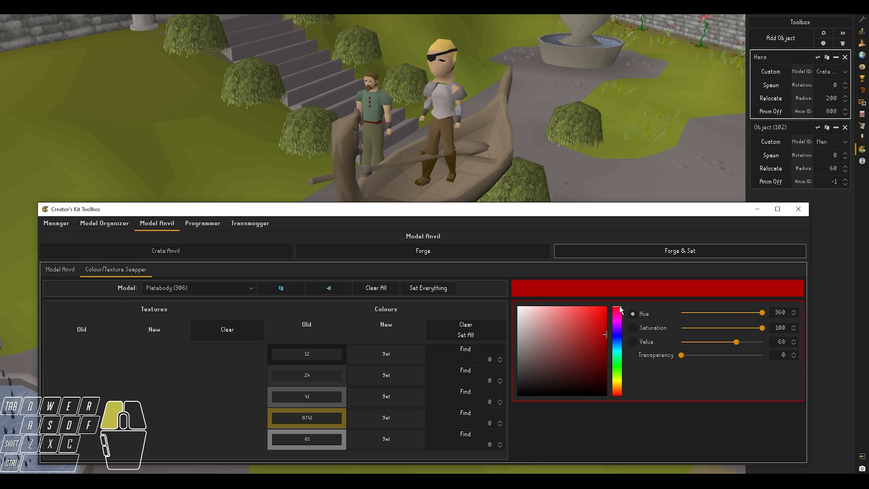
pyautogui.moveTo(601, 340)
pyautogui.mouseDown()
pyautogui.moveTo(588, 355)
pyautogui.moveTo(594, 321)
pyautogui.moveTo(594, 348)
pyautogui.moveTo(604, 347)
pyautogui.moveTo(589, 357)
pyautogui.mouseUp()
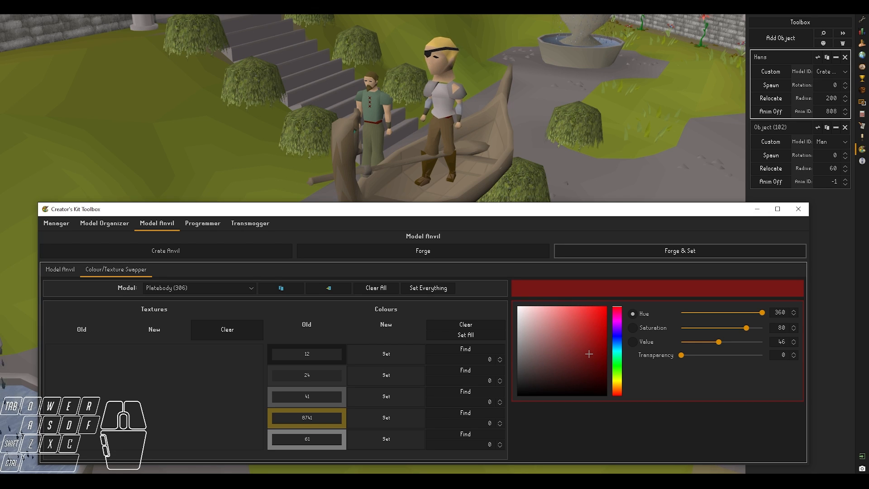
# Step: Switch to the item database in the browser and copy the model ID 37173 of Rune platebody (h1)
pyautogui.moveTo(0, 7); pyautogui.dragTo(369, 1)
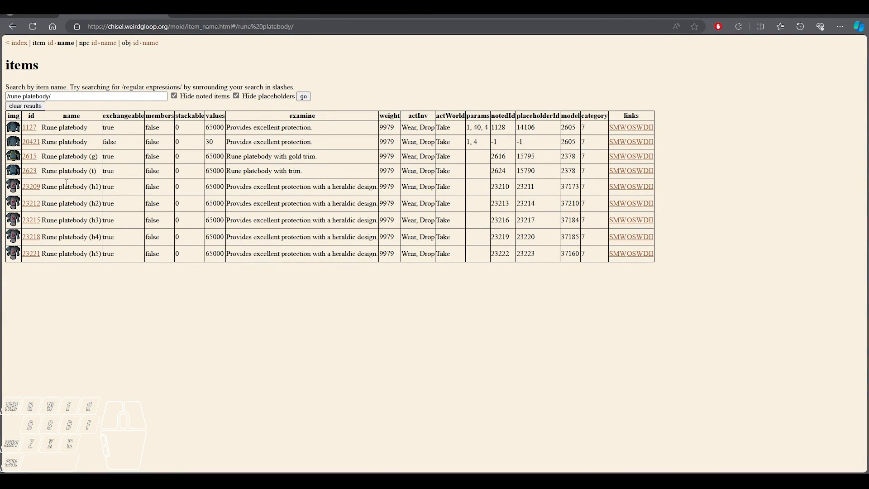
pyautogui.moveTo(563, 187); pyautogui.dragTo(582, 194)
pyautogui.hotkey('ctrl', 'c')
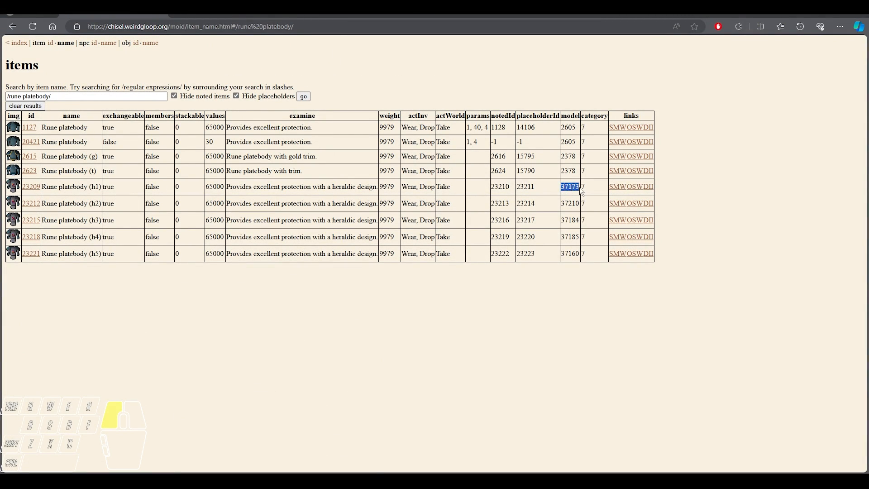
# Step: Return to the Creator's Kit Toolbox, set the Platebody's model ID to 37173, and forge and set the model on Hans
pyautogui.hotkey('alt', 'Tab')
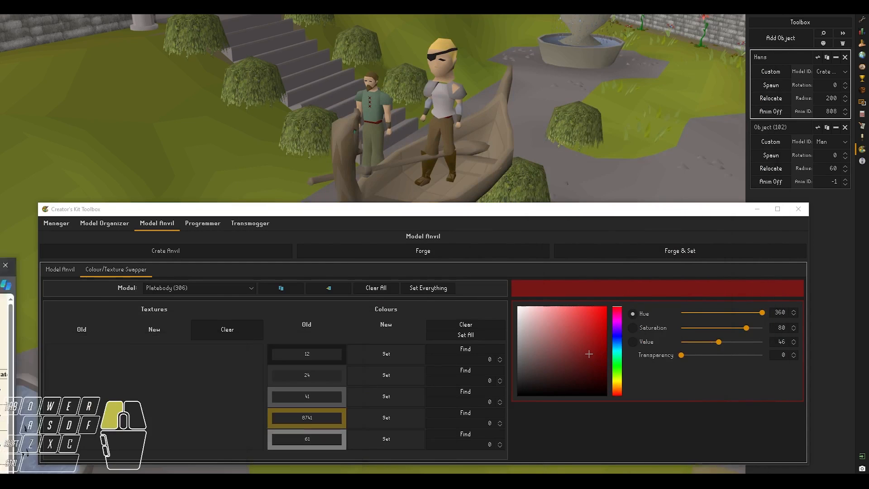
pyautogui.moveTo(379, 211); pyautogui.dragTo(379, 113)
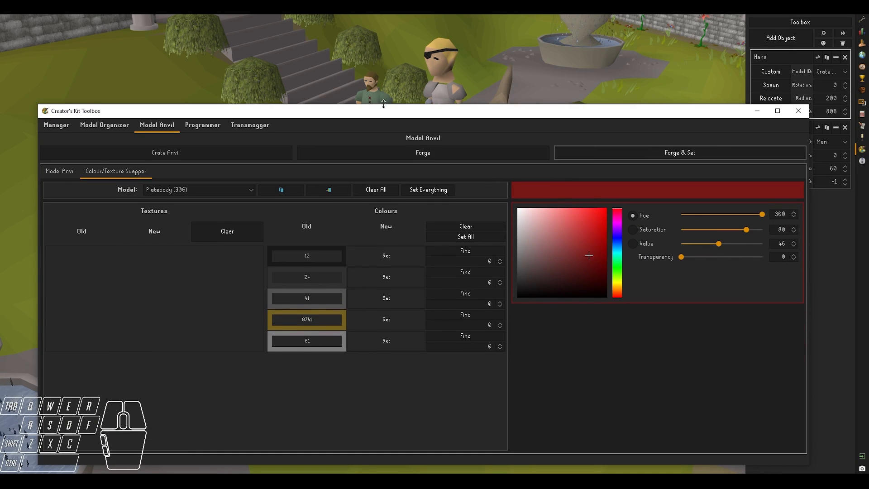
pyautogui.click(60, 171)
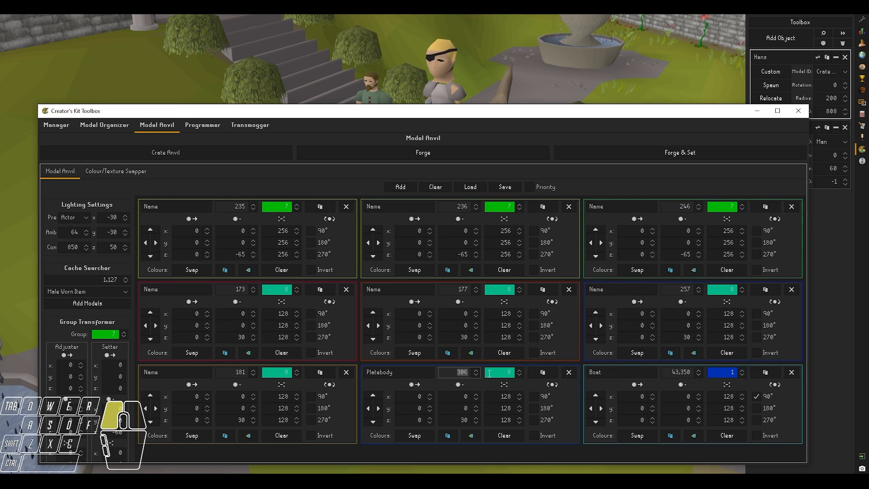
pyautogui.doubleClick(457, 373)
pyautogui.hotkey('ctrl', 'v')
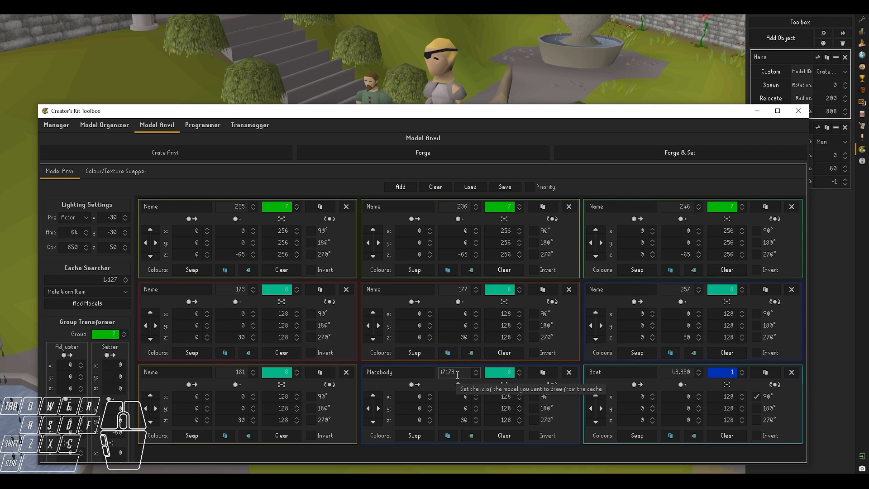
pyautogui.hotkey('shift', 'Left')
pyautogui.press('Return')
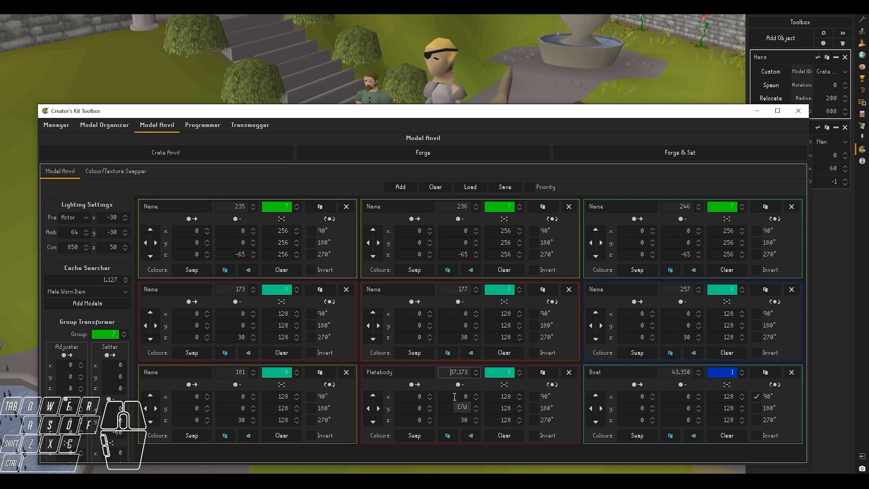
pyautogui.click(455, 396)
pyautogui.click(587, 153)
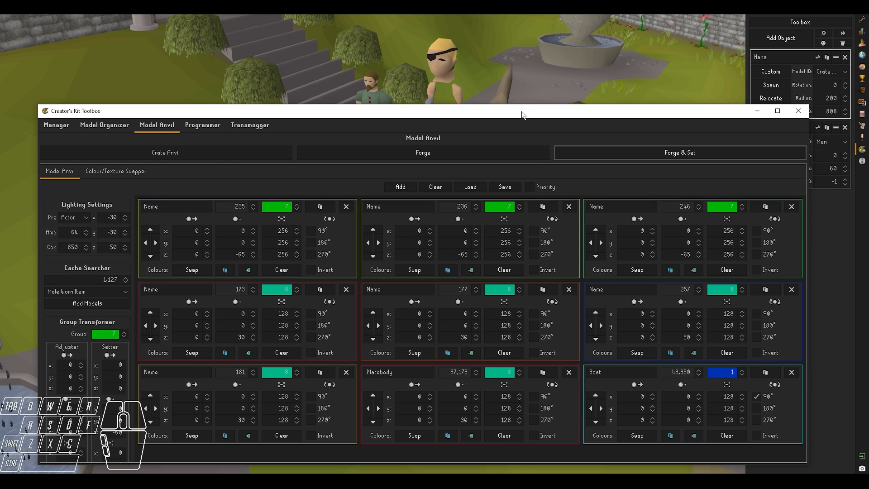
pyautogui.moveTo(518, 107); pyautogui.dragTo(518, 143)
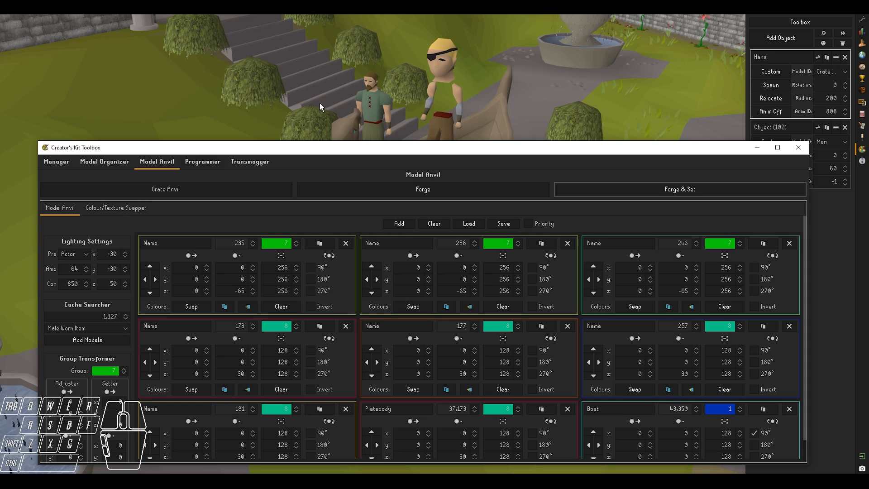
# Step: Switch back to the item database in the browser and copy the item ID 23209 of Rune platebody (h1)
pyautogui.scroll(-1, 445, 400)
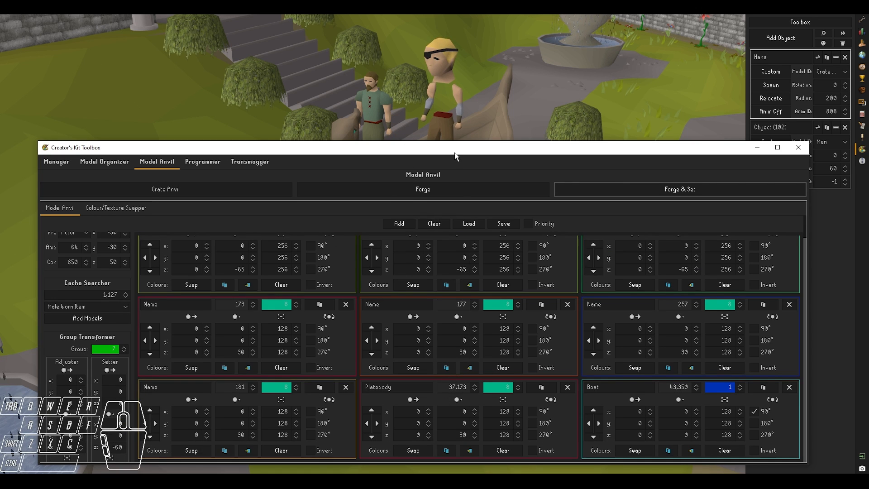
pyautogui.moveTo(455, 156); pyautogui.dragTo(401, 162)
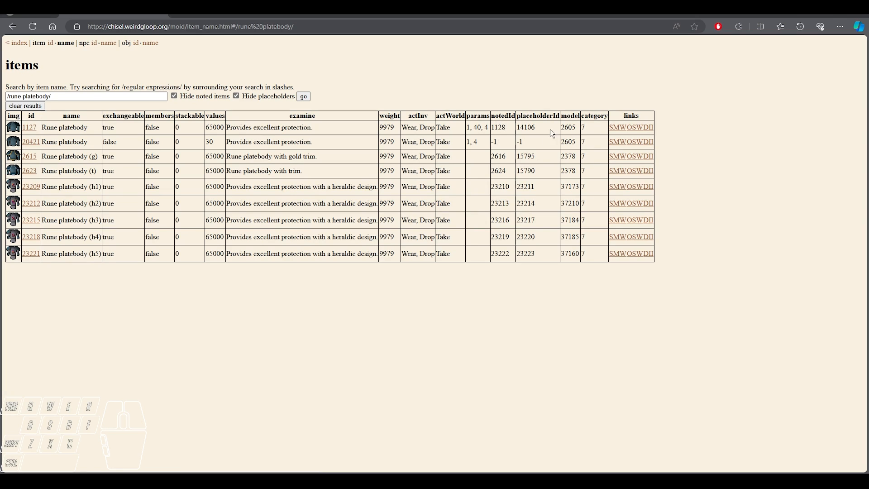
pyautogui.moveTo(520, 14); pyautogui.dragTo(461, 14)
pyautogui.moveTo(39, 188); pyautogui.dragTo(25, 194)
pyautogui.hotkey('ctrl', 'c')
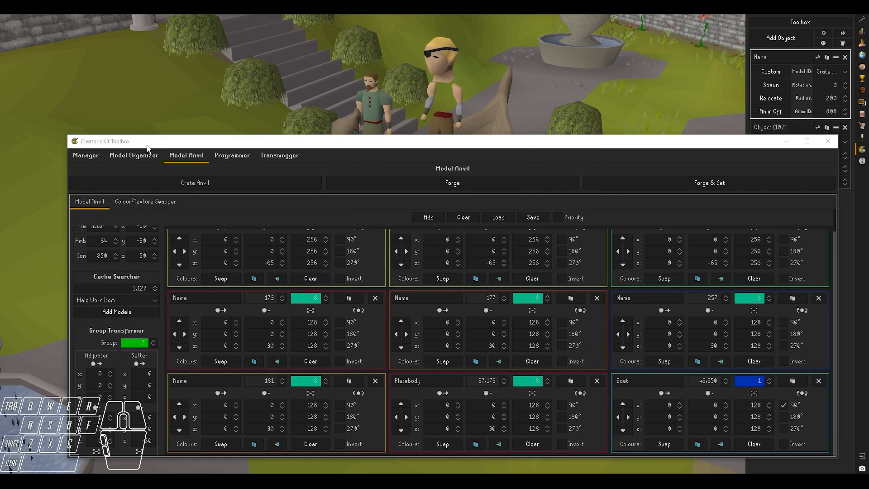
# Step: Back in the Creator's Kit Toolbox, set the Cache Searcher to item 23209 as Male Worn Item and add its models
pyautogui.moveTo(148, 135); pyautogui.dragTo(146, 84)
pyautogui.click(116, 261)
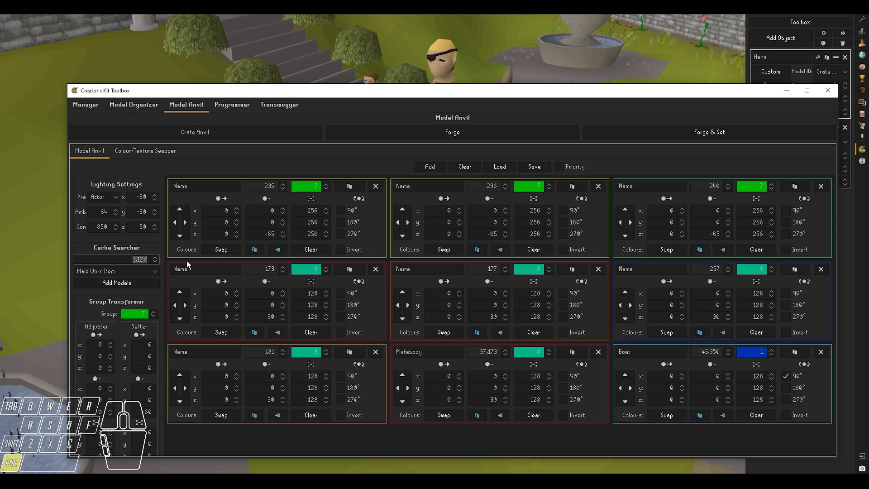
pyautogui.hotkey('ctrl', 'v')
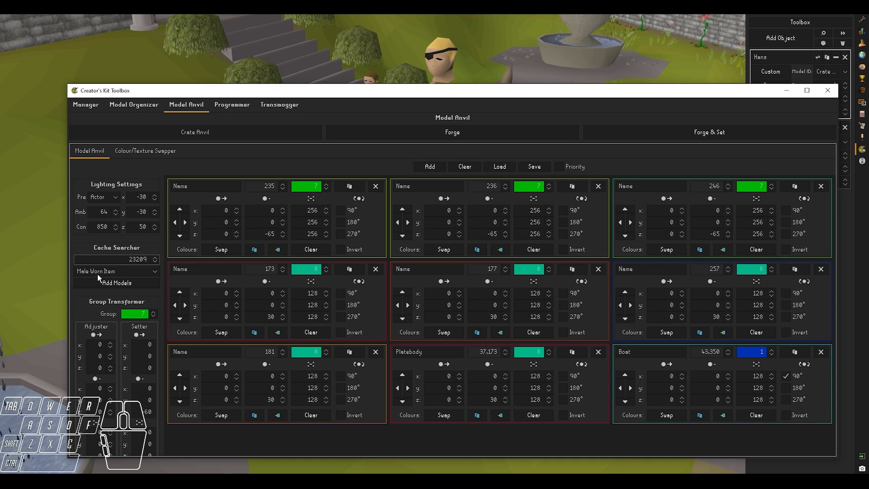
pyautogui.click(129, 284)
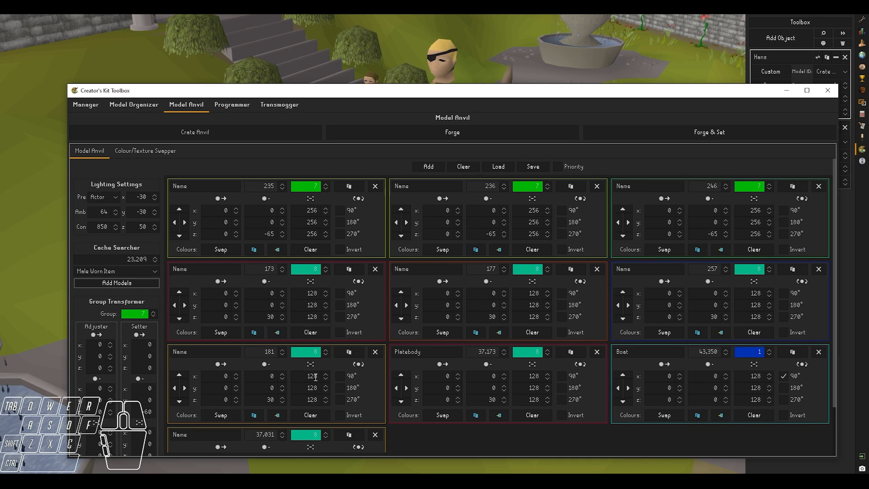
# Step: Remove the old Platebody panel with model ID 37,173 and name the newly added 37,031 panel "Platebody"
pyautogui.scroll(-2, 469, 368)
pyautogui.click(596, 298)
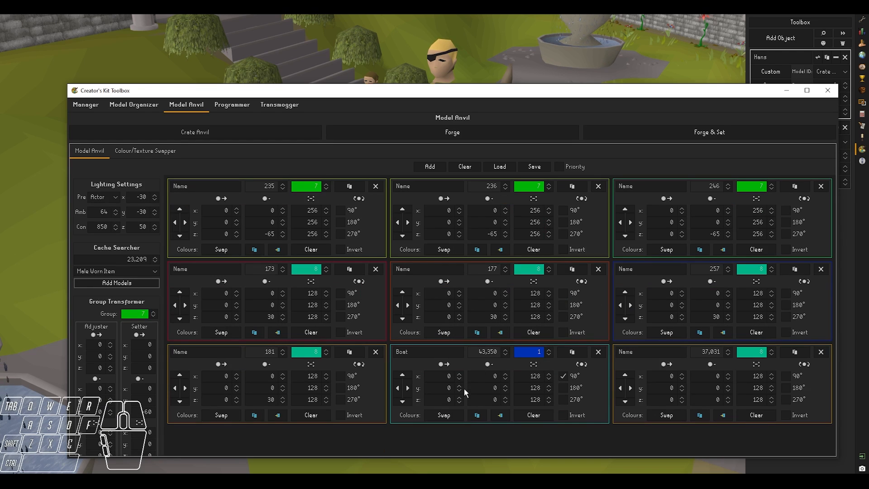
pyautogui.click(660, 352)
pyautogui.write('Plate')
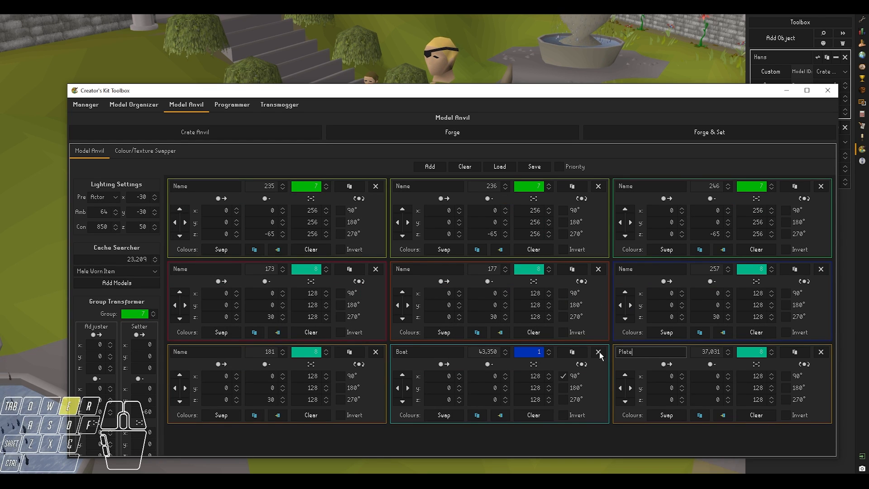
pyautogui.write('body')
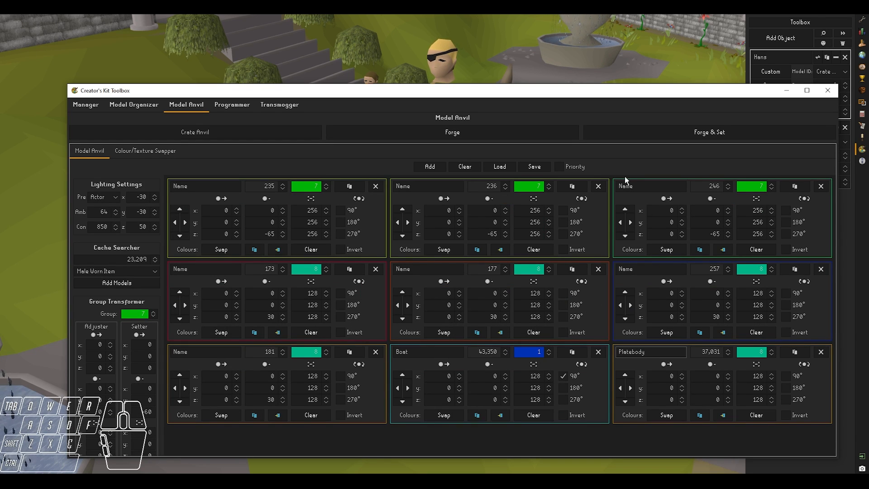
# Step: Copy the z translation of 30 from part 181 to the Platebody, and forge and set the model on Hans
pyautogui.moveTo(598, 85); pyautogui.dragTo(590, 55)
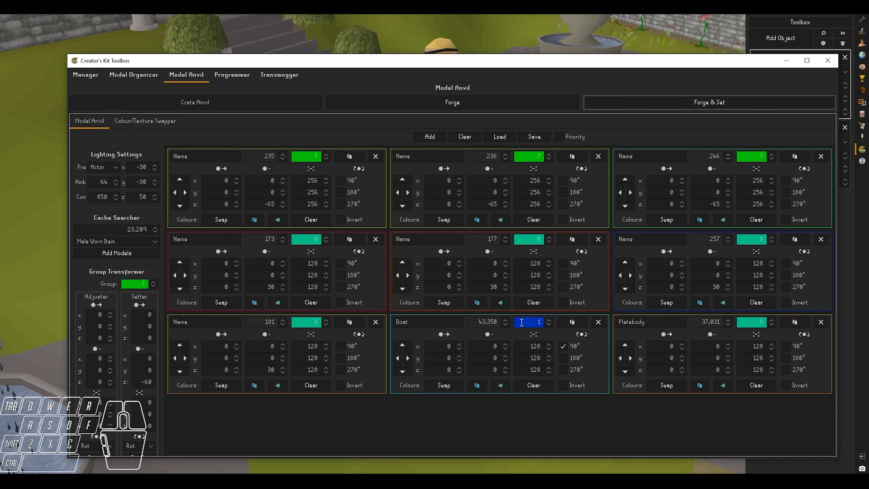
pyautogui.doubleClick(260, 369)
pyautogui.hotkey('ctrl', 'c')
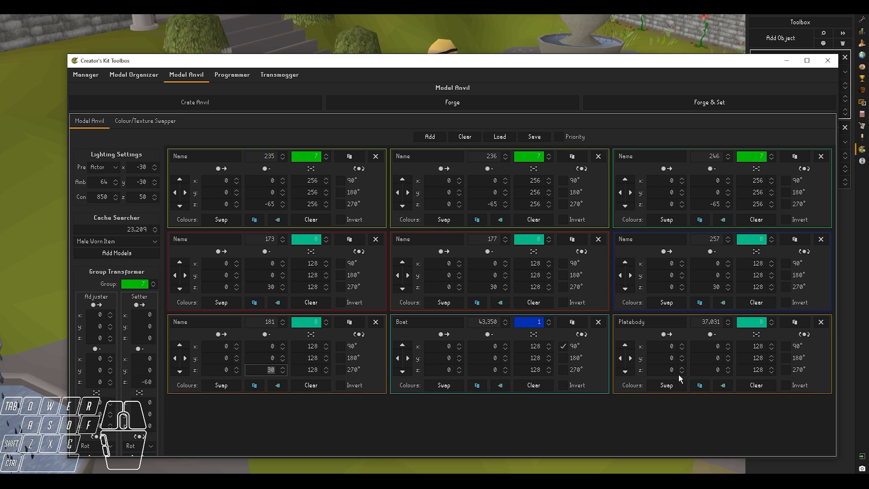
pyautogui.moveTo(710, 370); pyautogui.dragTo(742, 371)
pyautogui.hotkey('ctrl', 'v')
pyautogui.click(705, 361)
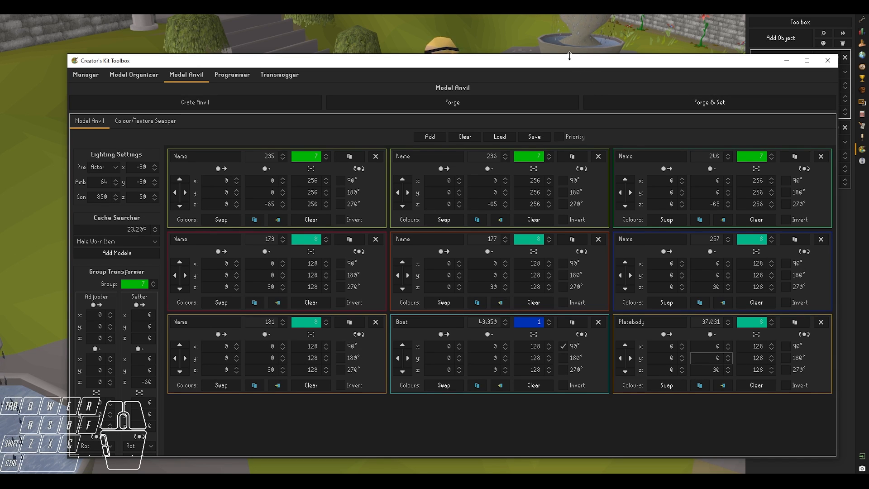
pyautogui.moveTo(569, 55); pyautogui.dragTo(584, 247)
pyautogui.click(669, 295)
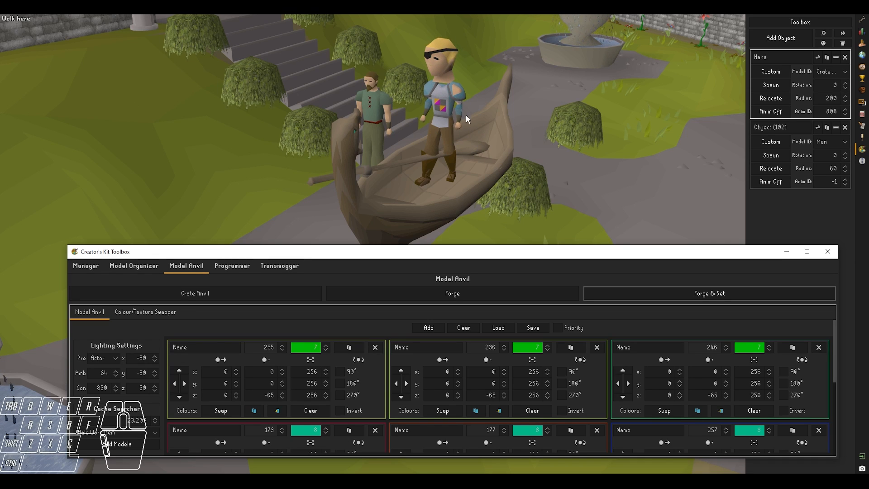
# Step: Check the swappable colours of parts 177 and 173, and try replacing part 173's grey colour -22464 with dark red
pyautogui.moveTo(506, 245); pyautogui.dragTo(506, 133)
pyautogui.click(442, 380)
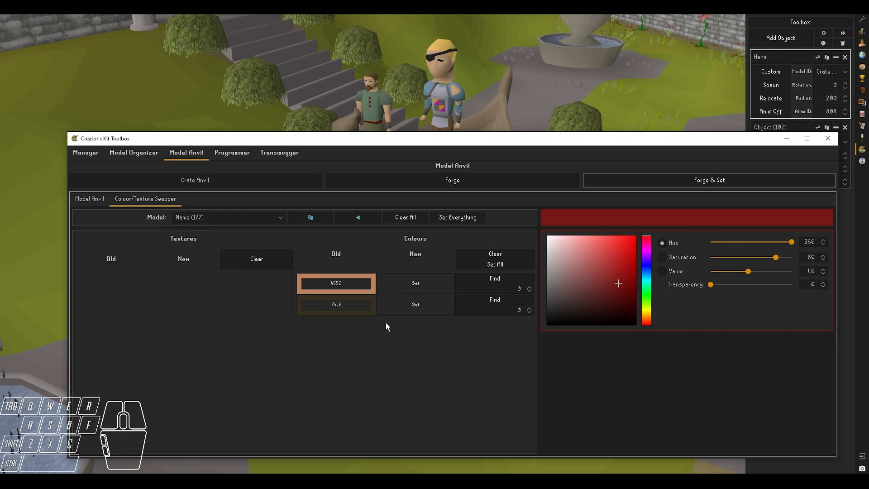
pyautogui.click(90, 199)
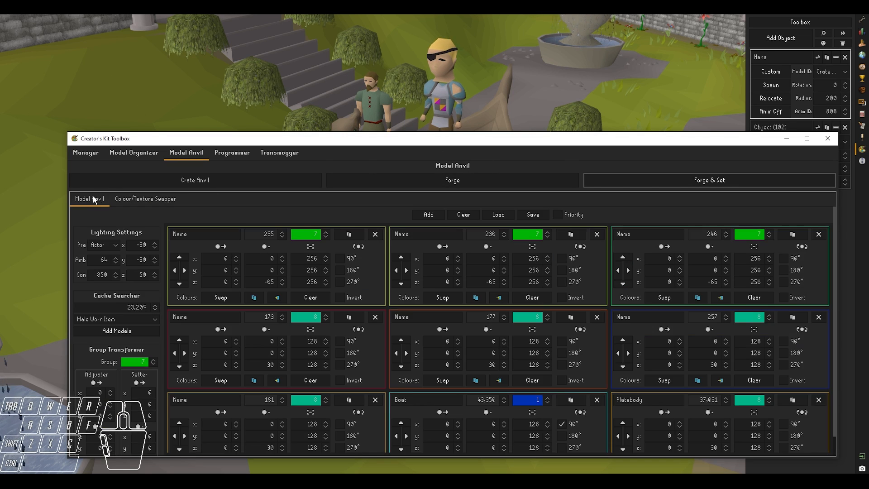
pyautogui.click(223, 383)
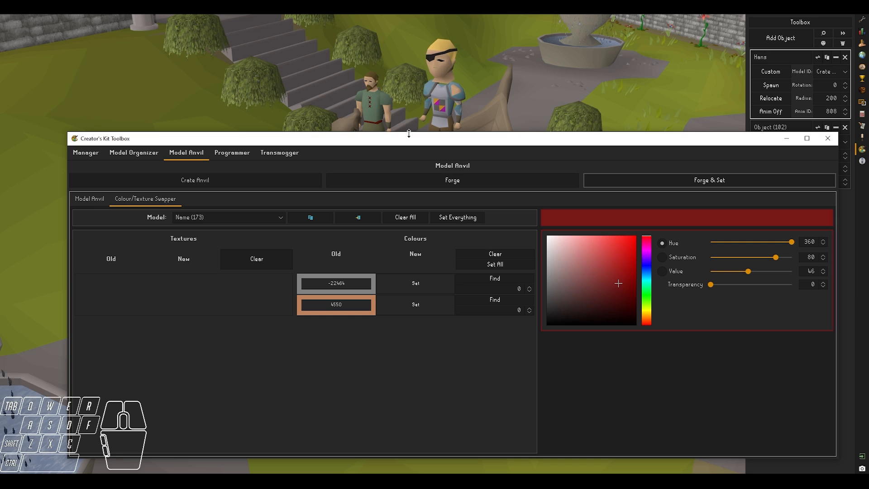
pyautogui.moveTo(411, 135); pyautogui.dragTo(406, 154)
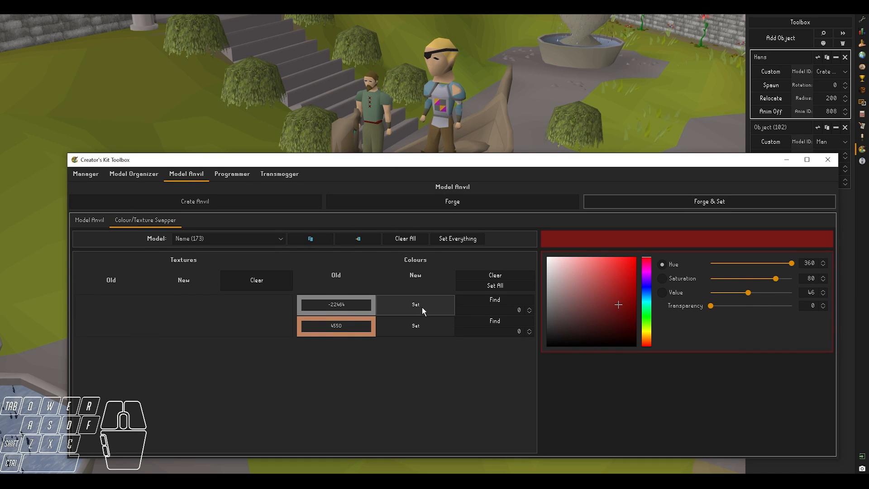
pyautogui.click(399, 303)
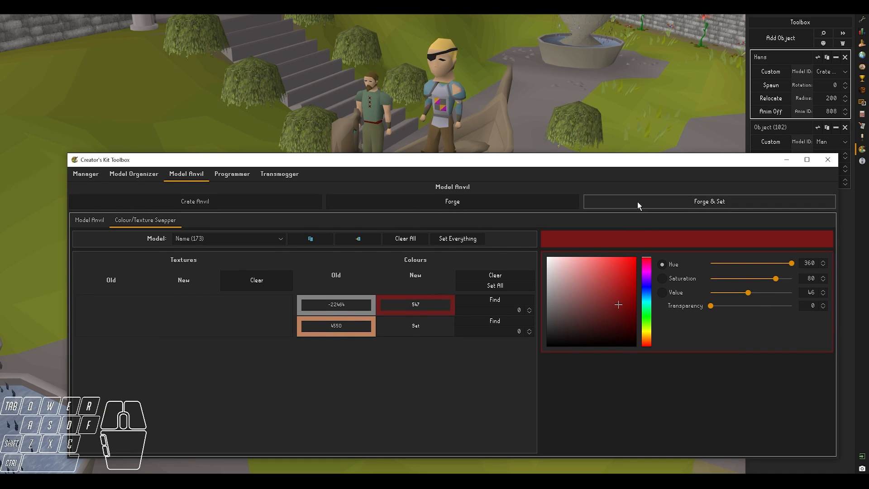
pyautogui.click(90, 220)
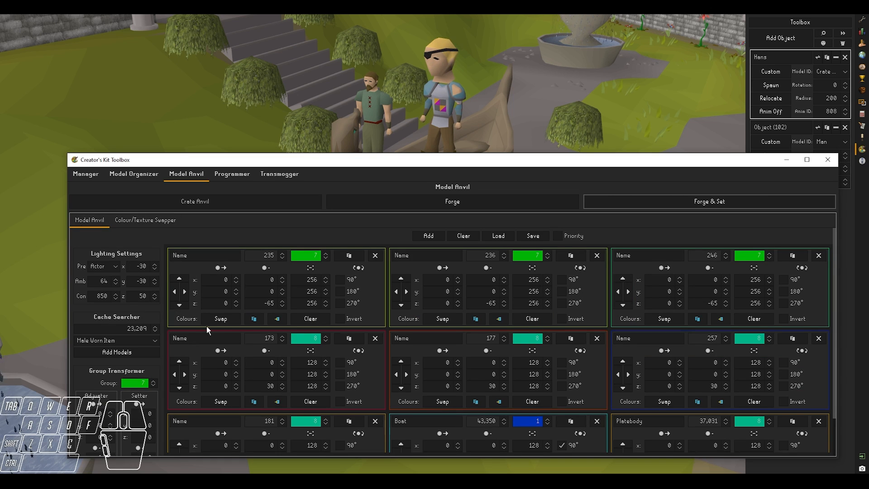
# Step: Remove the part with model ID 173 from the anvil, and forge and set the model
pyautogui.click(376, 338)
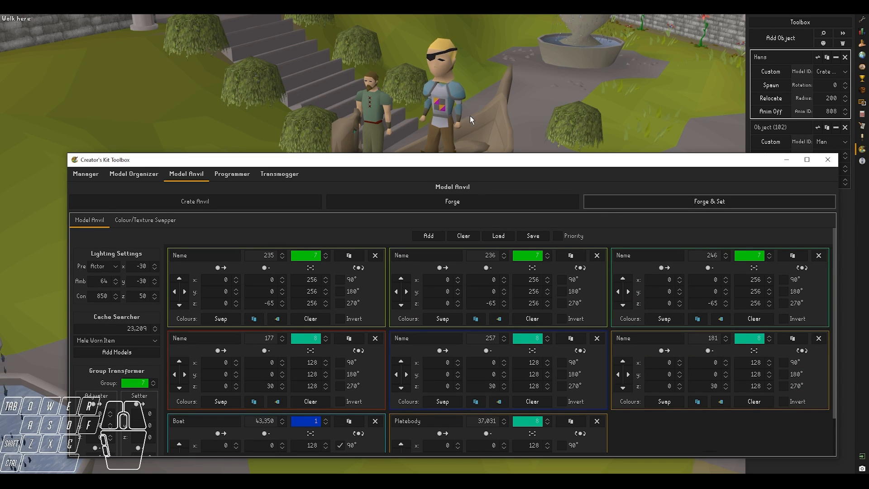
pyautogui.moveTo(453, 154); pyautogui.dragTo(455, 182)
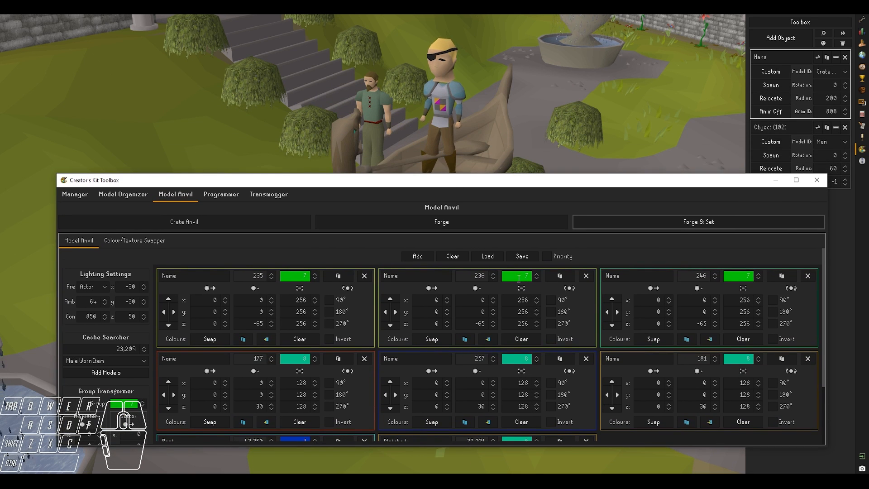
# Step: Open the Platebody's colour swaps, clear all its new colours, and forge and set the model
pyautogui.scroll(-3, 540, 328)
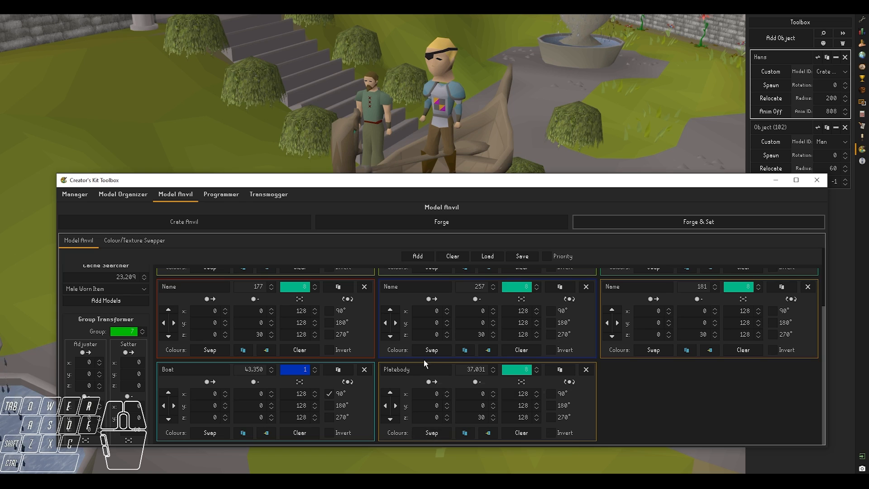
pyautogui.click(436, 434)
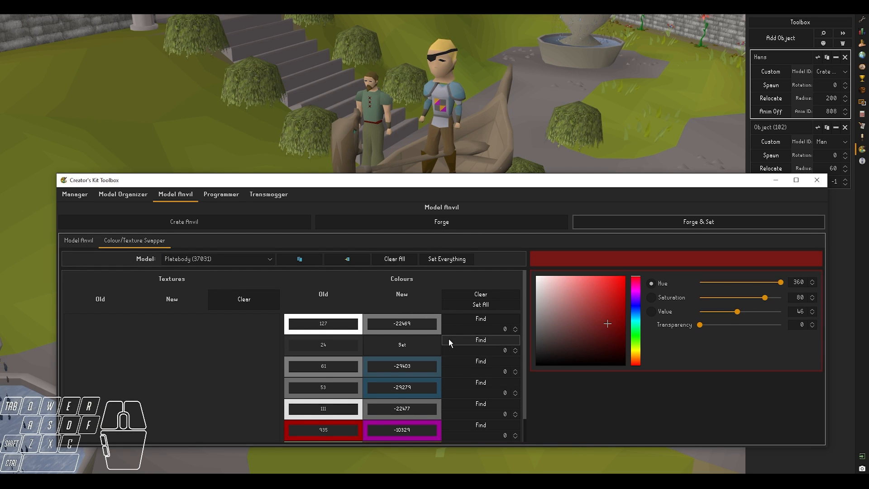
pyautogui.scroll(-1, 449, 338)
pyautogui.moveTo(420, 188); pyautogui.dragTo(414, 205)
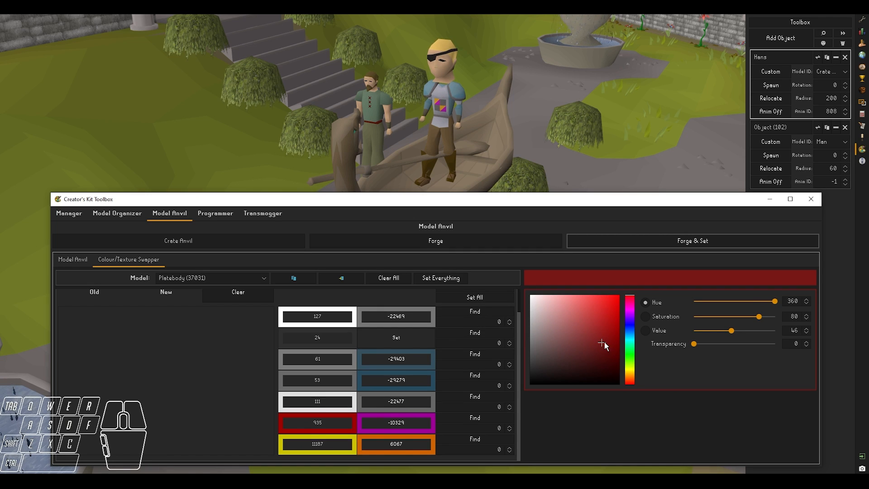
pyautogui.scroll(3, 444, 116)
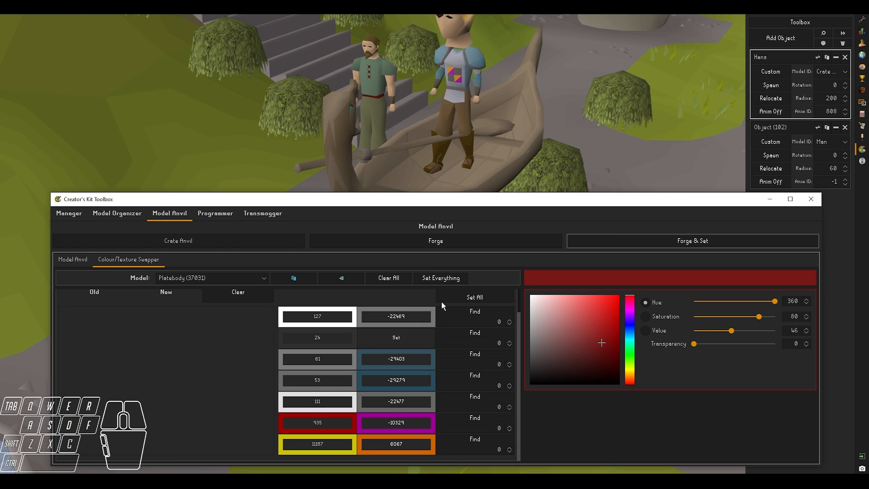
pyautogui.scroll(2, 411, 306)
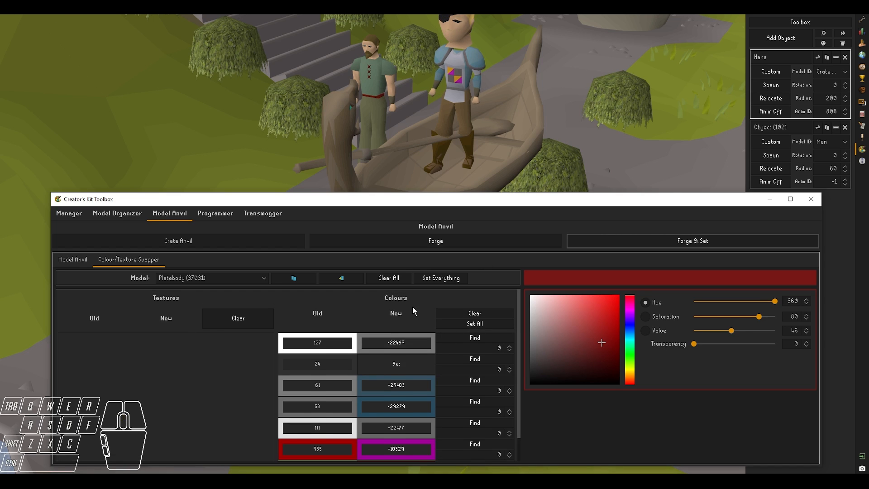
pyautogui.click(465, 314)
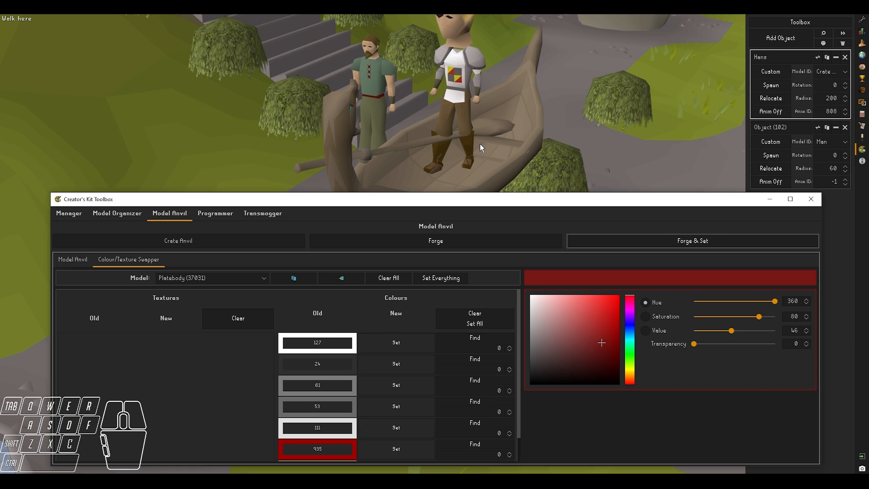
# Step: Replace the Platebody's red colour 935 with a blue of hue 202, saturation 84 and value 79, and forge and set the model
pyautogui.moveTo(480, 143); pyautogui.dragTo(481, 146, button='middle')
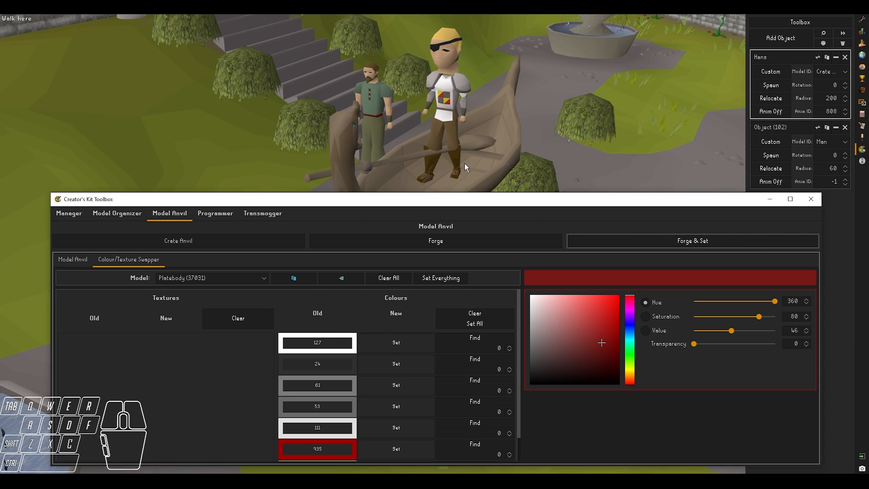
pyautogui.scroll(-1, 414, 312)
pyautogui.scroll(-1, 414, 309)
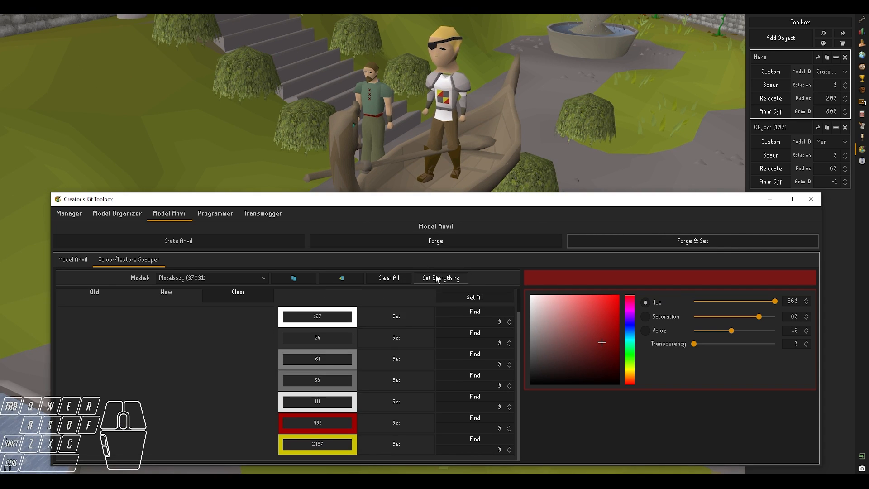
pyautogui.scroll(3, 446, 107)
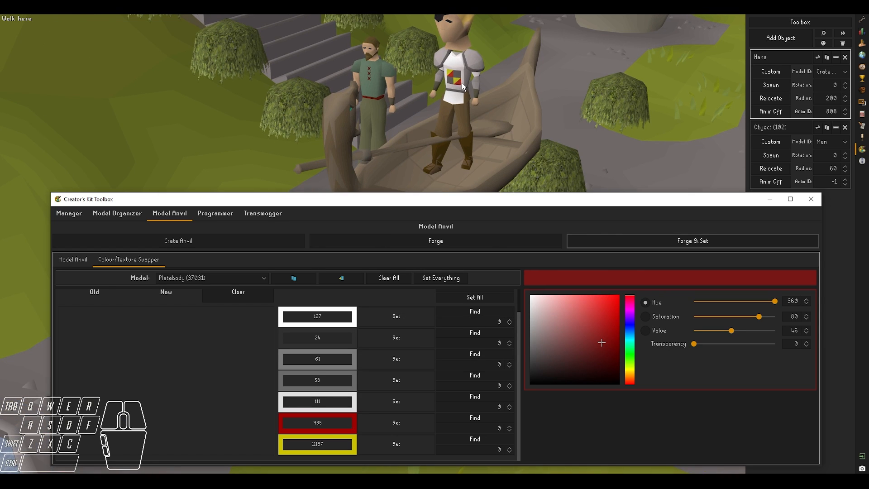
pyautogui.scroll(-4, 457, 106)
pyautogui.scroll(2, 457, 107)
pyautogui.scroll(-1, 457, 111)
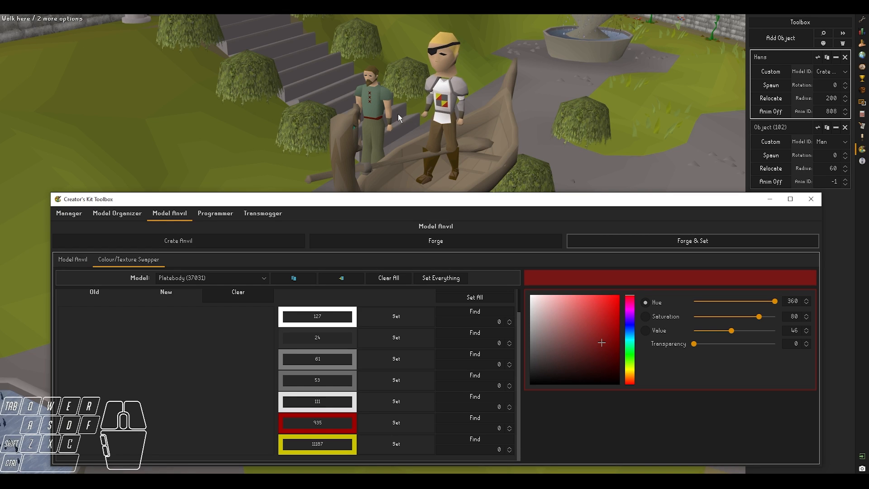
pyautogui.moveTo(632, 314); pyautogui.dragTo(634, 338)
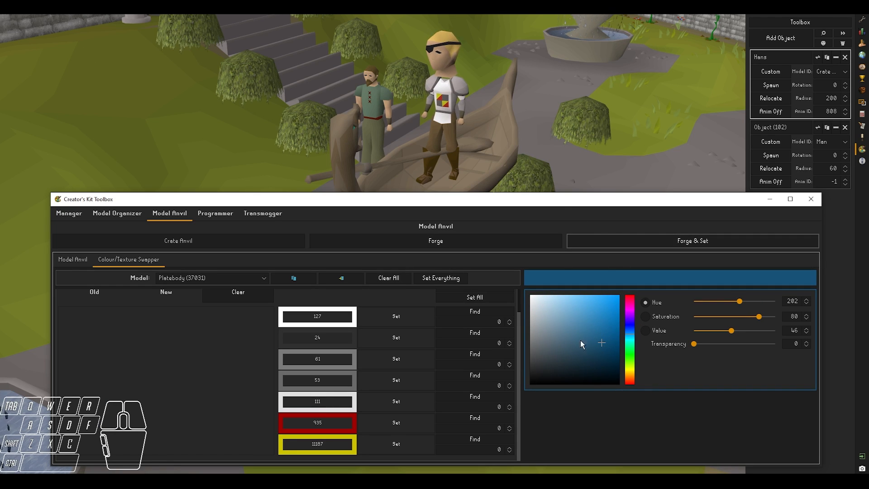
pyautogui.click(603, 336)
pyautogui.moveTo(605, 337); pyautogui.dragTo(606, 313)
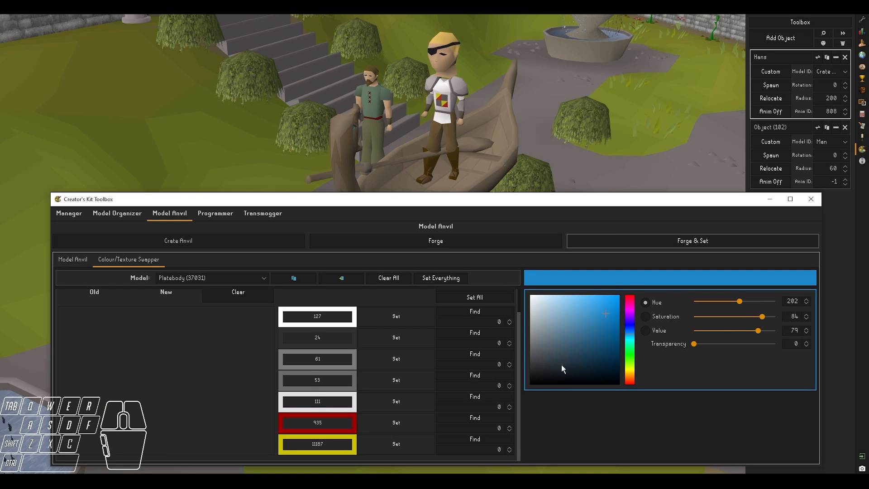
pyautogui.click(384, 422)
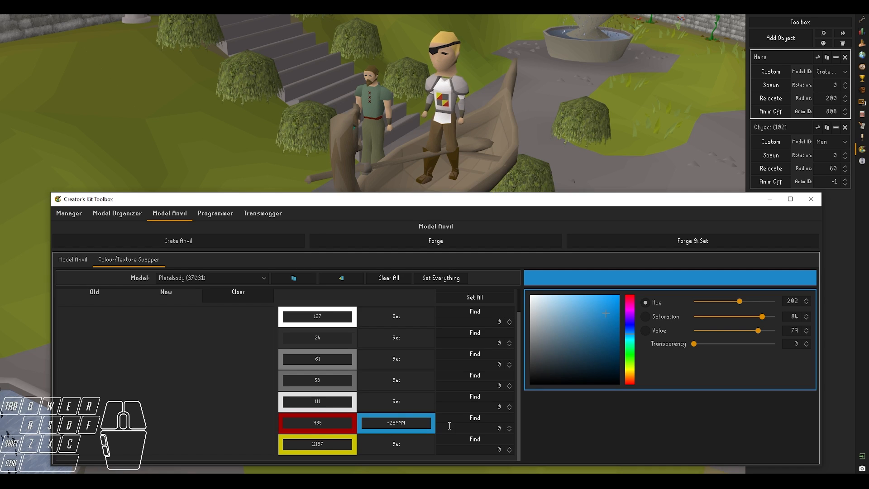
pyautogui.click(644, 247)
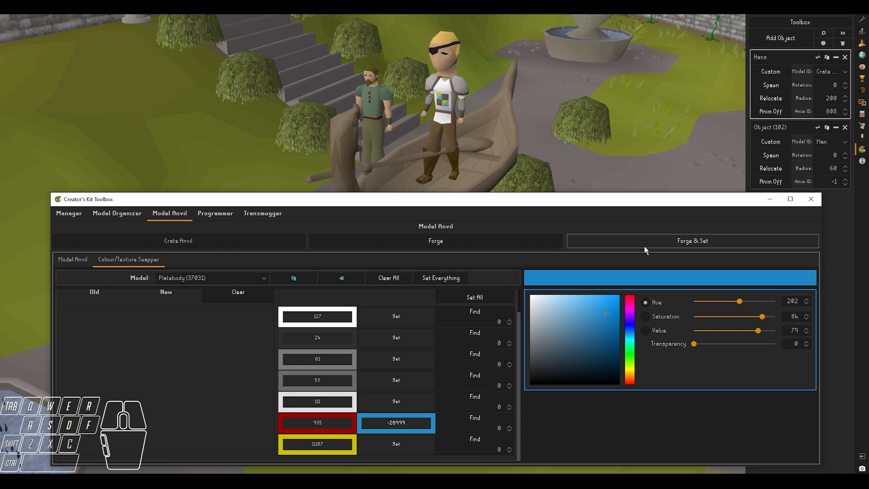
# Step: Replace the Platebody's grey colours 61 and 53 with greens of hue 122, using saturation 86 and value 70 for 53, and forge and set the model
pyautogui.click(630, 353)
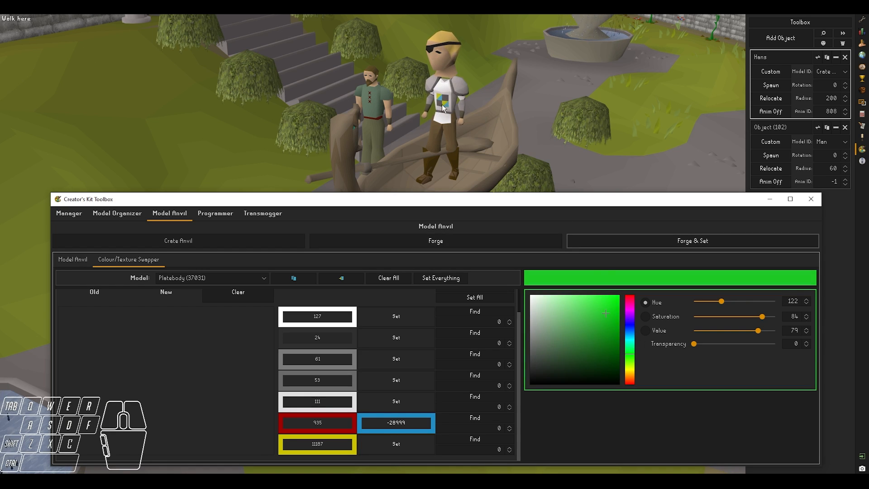
pyautogui.click(401, 360)
pyautogui.click(596, 241)
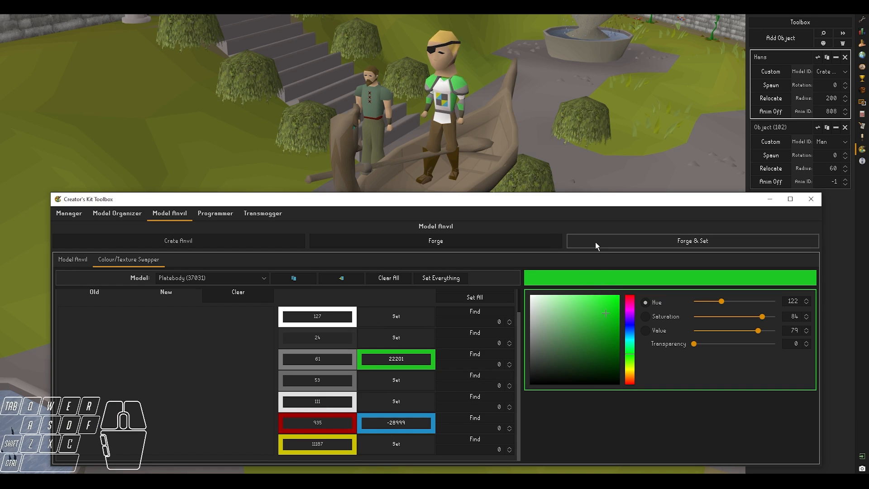
pyautogui.click(606, 320)
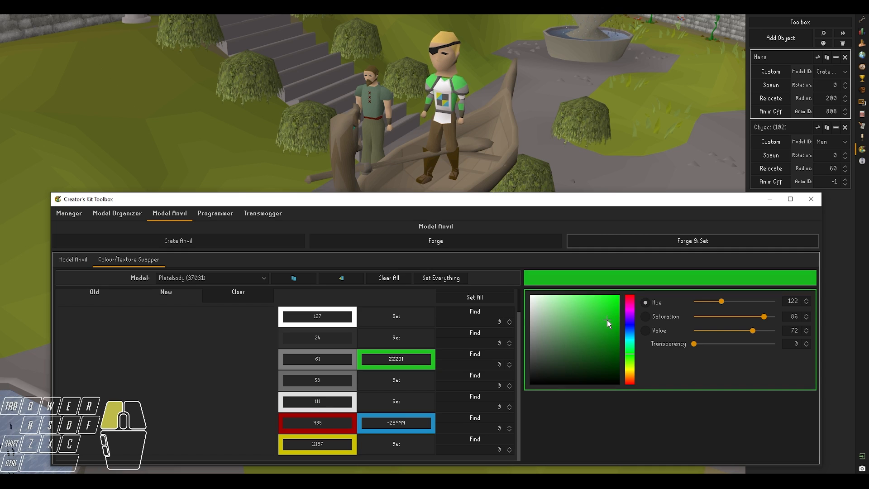
pyautogui.click(417, 383)
pyautogui.click(662, 245)
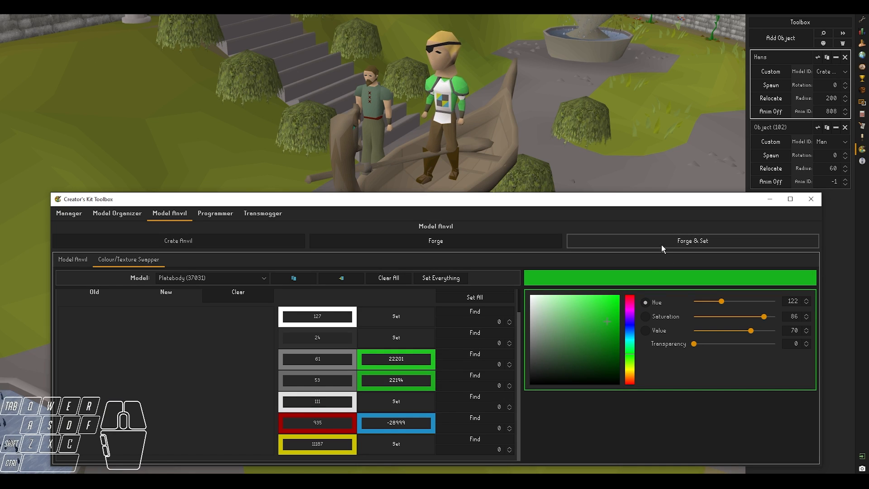
# Step: Replace the Platebody's dark colour 24 with a darker green of hue 122, saturation 86 and value 60, and forge and set the model
pyautogui.click(608, 330)
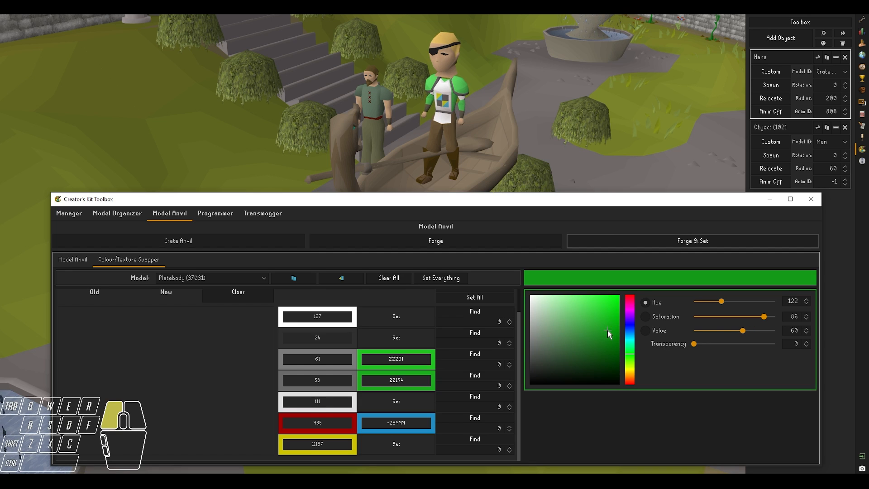
pyautogui.click(426, 342)
pyautogui.click(629, 239)
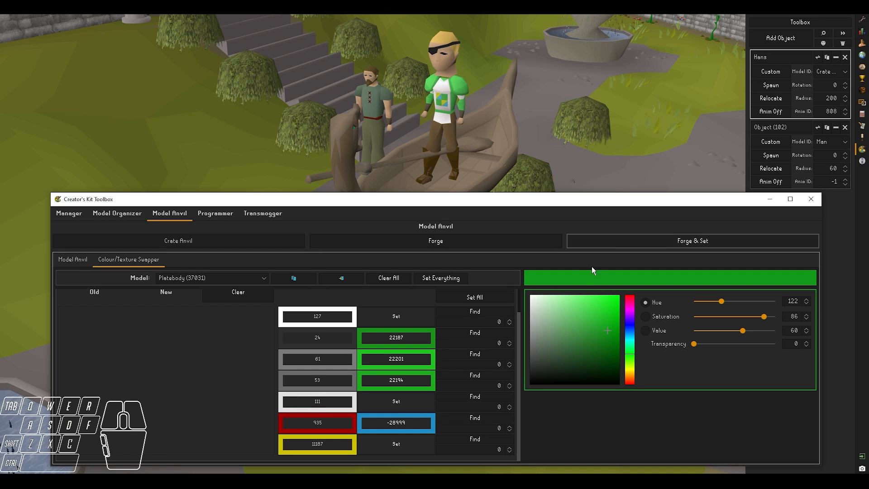
# Step: Clear the new green from colour 24, forge and set the model to compare, and apply the same green again
pyautogui.click(401, 338)
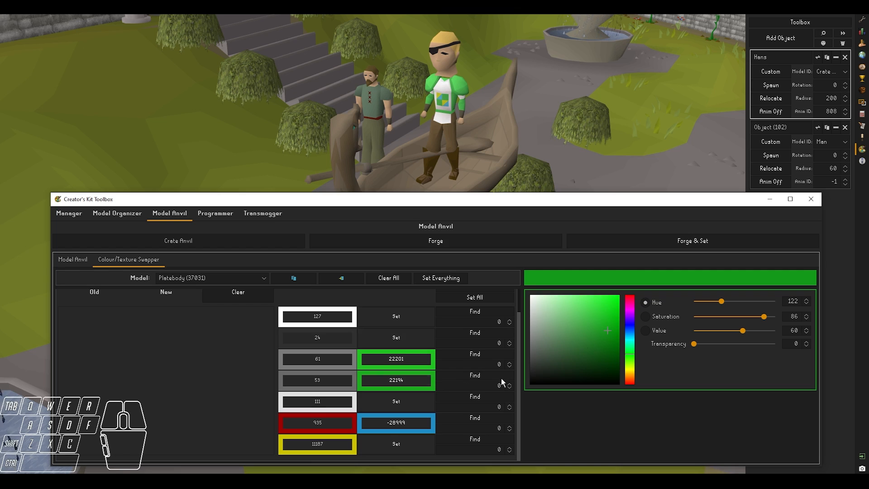
pyautogui.click(634, 241)
pyautogui.click(424, 335)
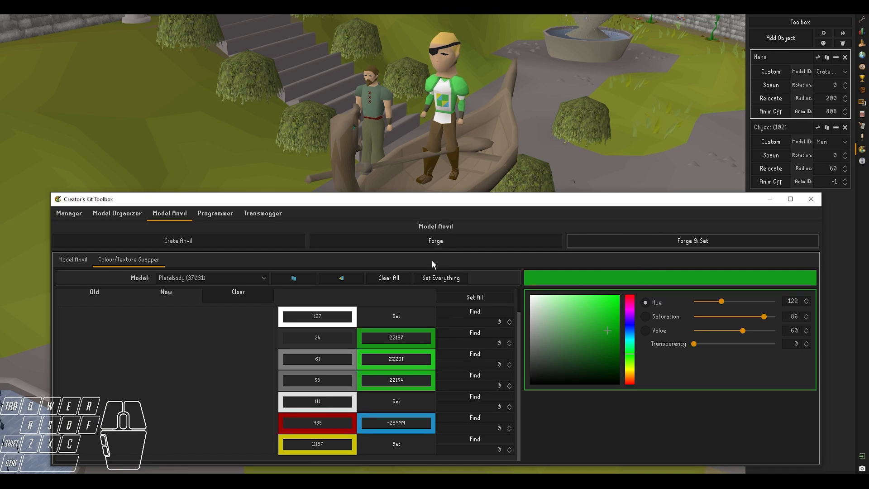
# Step: Replace the Platebody's white colour 127 with a purple of hue 292, saturation 86 and value 60, and forge and set the model
pyautogui.click(628, 312)
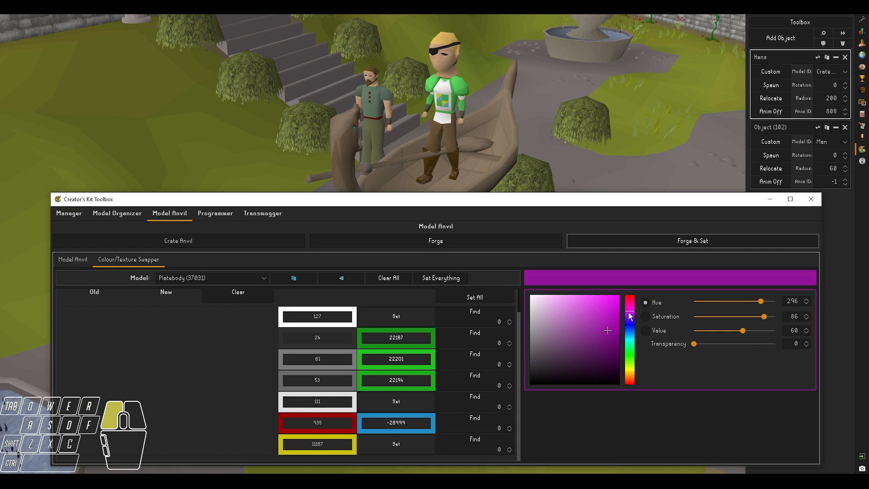
pyautogui.click(391, 316)
pyautogui.click(638, 240)
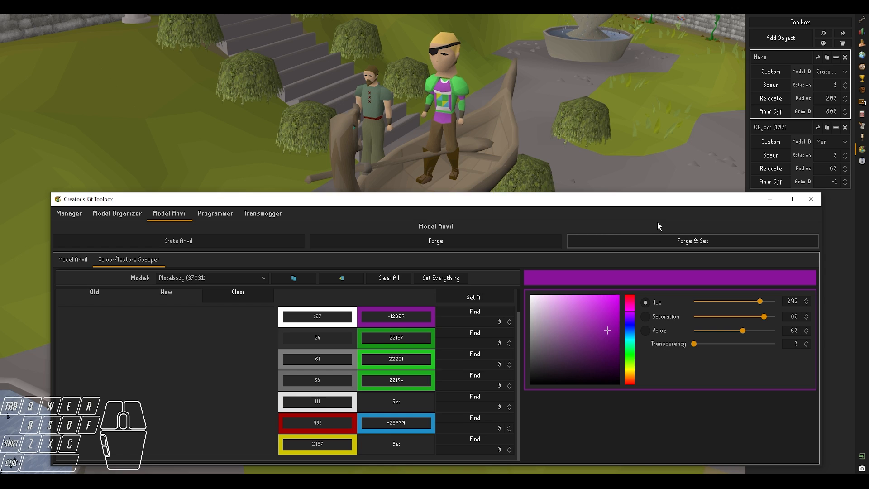
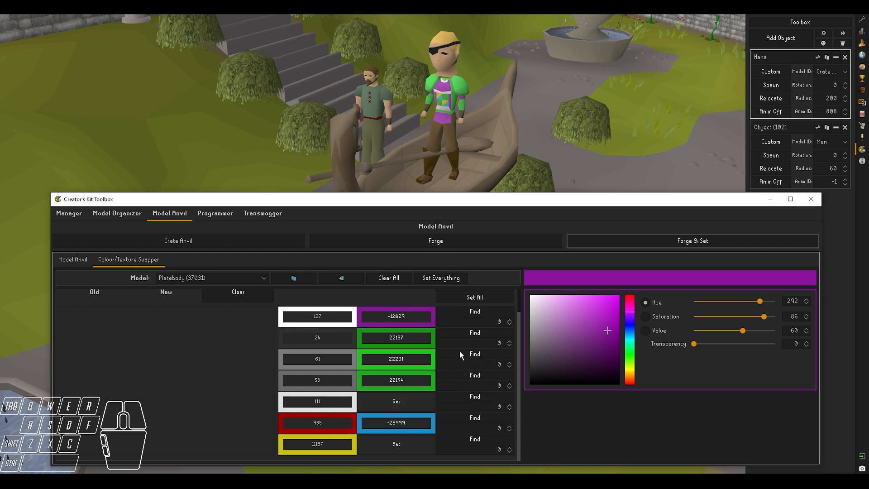
# Step: Set the replacement for the Platebody's white colour 127 to colour value -28999, and forge and set the model
pyautogui.click(511, 322)
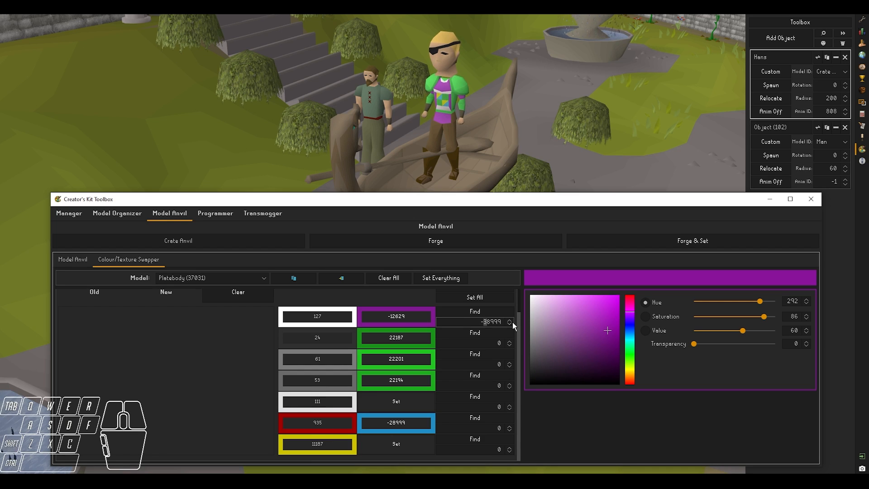
pyautogui.press('Return')
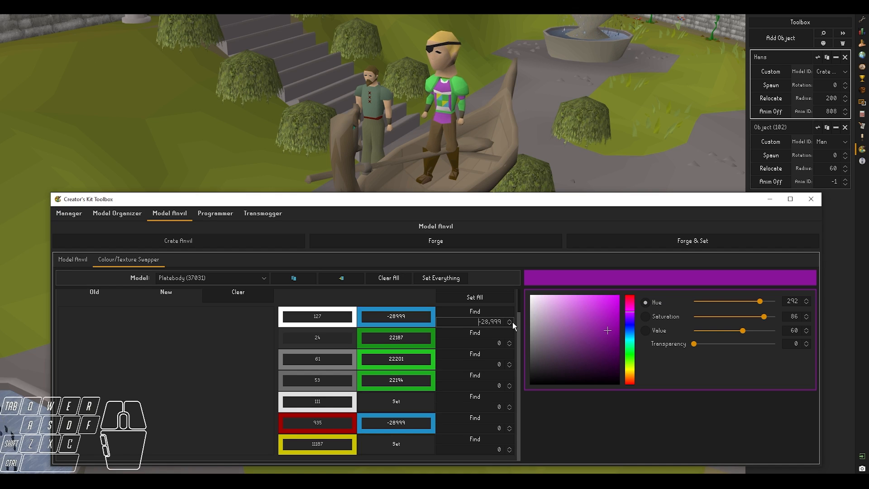
pyautogui.click(640, 241)
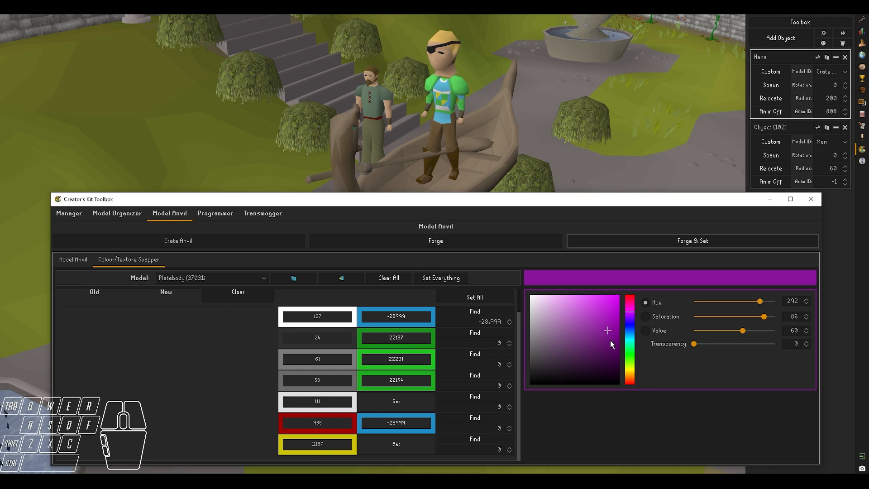
# Step: Load colour 24's replacement green into the colour picker, apply it to colours 935 and 127, and forge and set the model
pyautogui.click(457, 333)
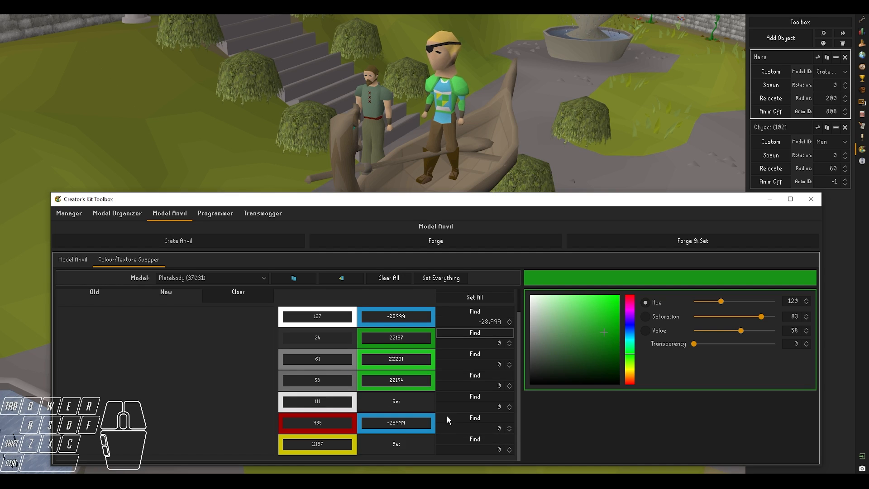
pyautogui.click(417, 426)
pyautogui.click(411, 317)
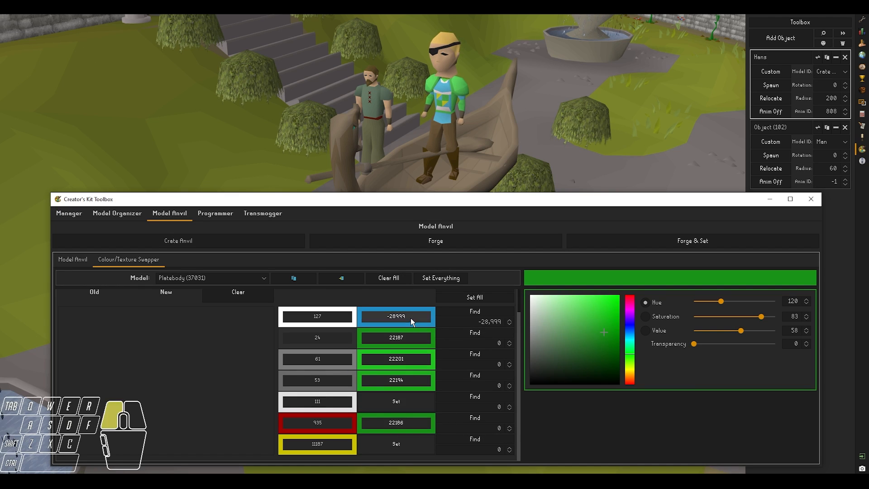
pyautogui.click(633, 243)
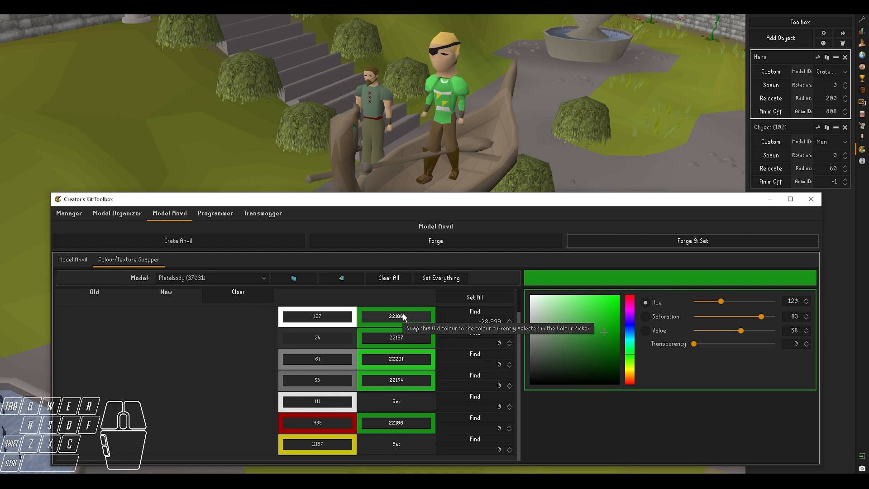
# Step: Pick black with saturation 0 and value 0, set all of the Platebody's colours to it, and forge and set the model
pyautogui.scroll(1, 463, 330)
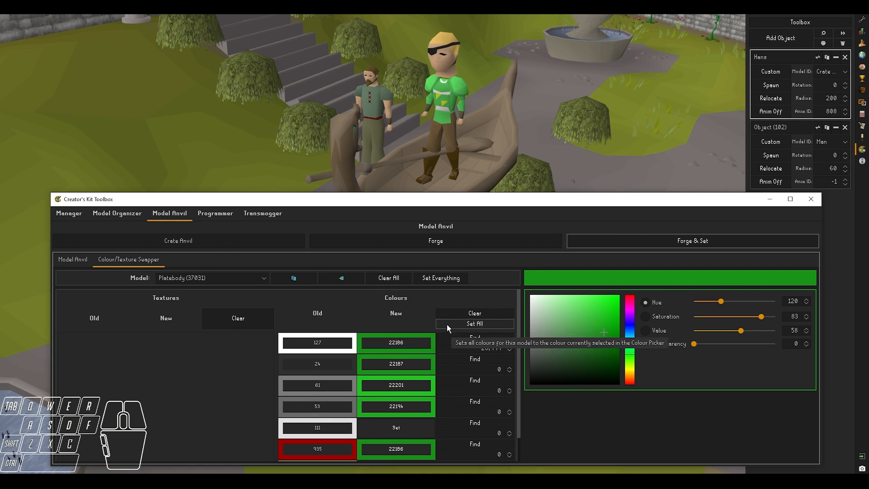
pyautogui.scroll(-1, 428, 316)
pyautogui.scroll(1, 427, 316)
pyautogui.moveTo(419, 194); pyautogui.dragTo(421, 156)
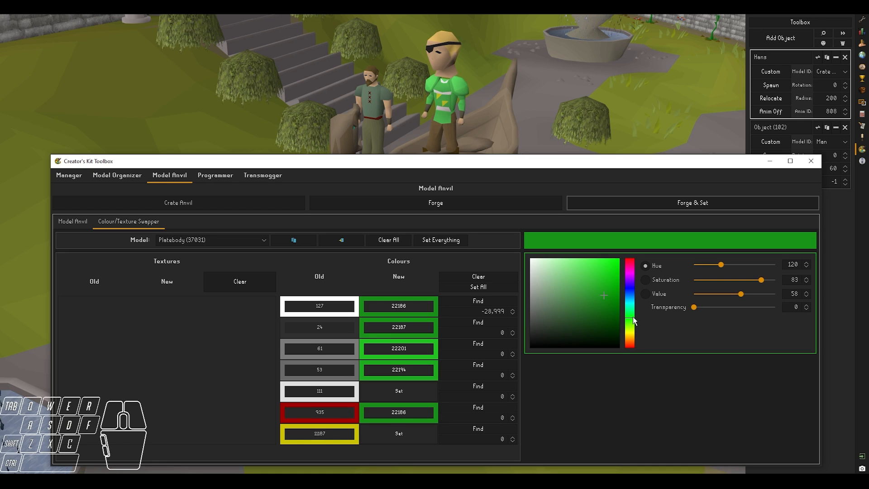
pyautogui.click(632, 330)
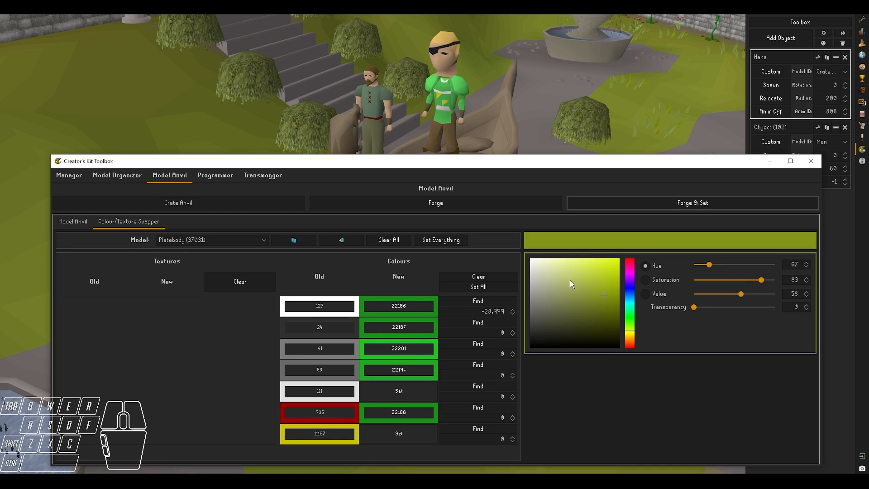
pyautogui.moveTo(610, 320); pyautogui.dragTo(458, 420)
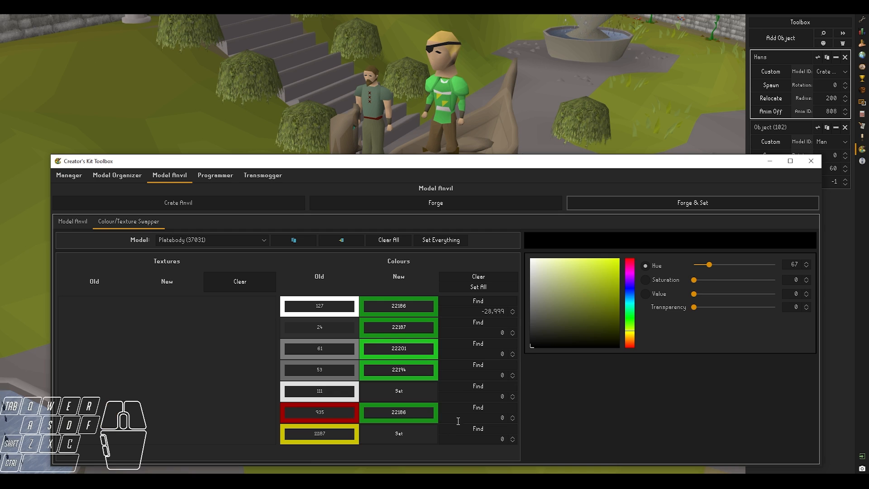
pyautogui.click(403, 308)
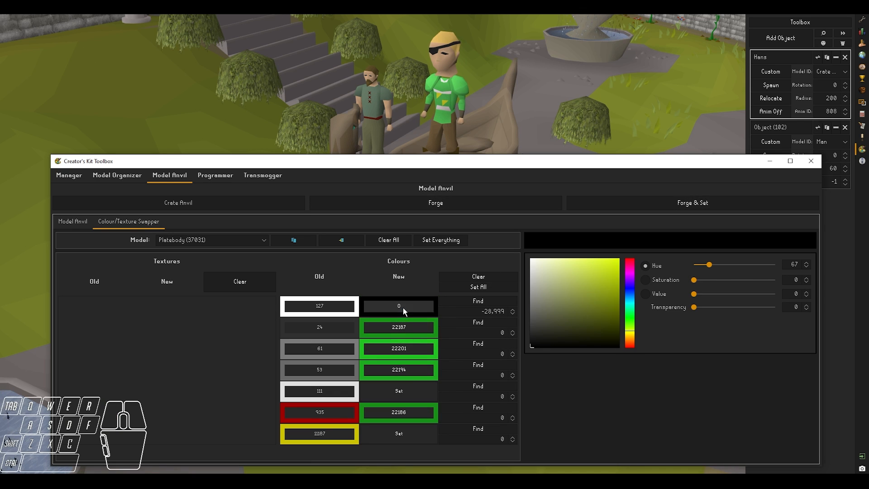
pyautogui.click(403, 327)
pyautogui.click(401, 349)
pyautogui.click(401, 347)
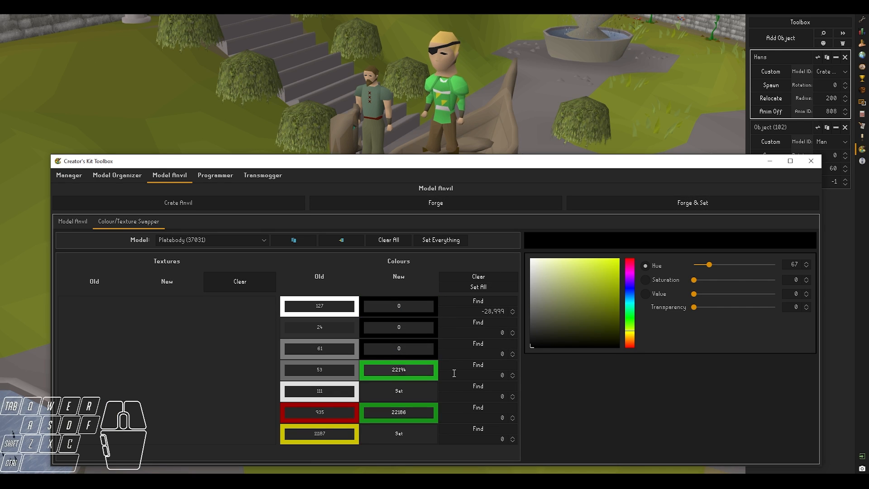
pyautogui.click(485, 287)
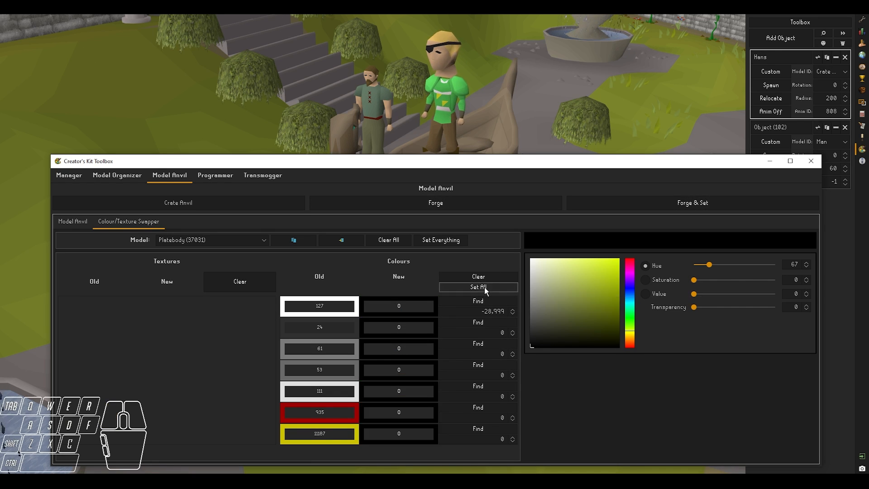
pyautogui.click(586, 202)
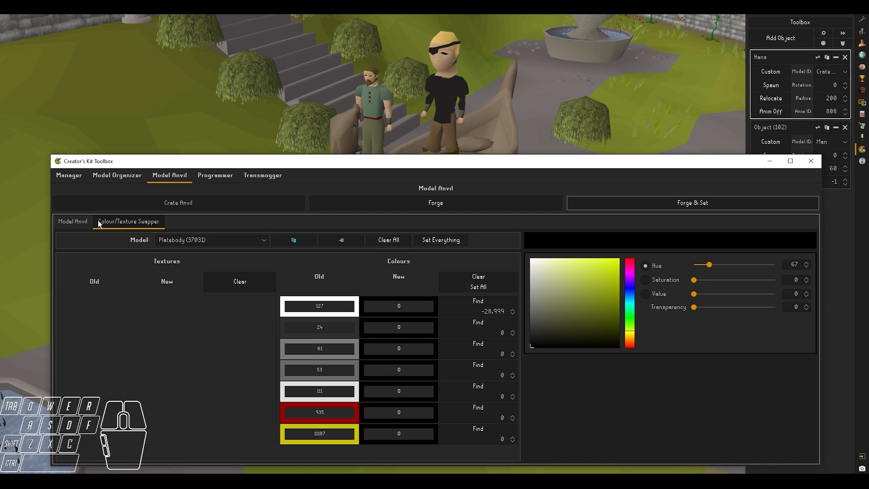
# Step: Look through the colour swaps of the component models, including 235, 236, 246 and 257, and return to Platebody (37031)
pyautogui.click(176, 238)
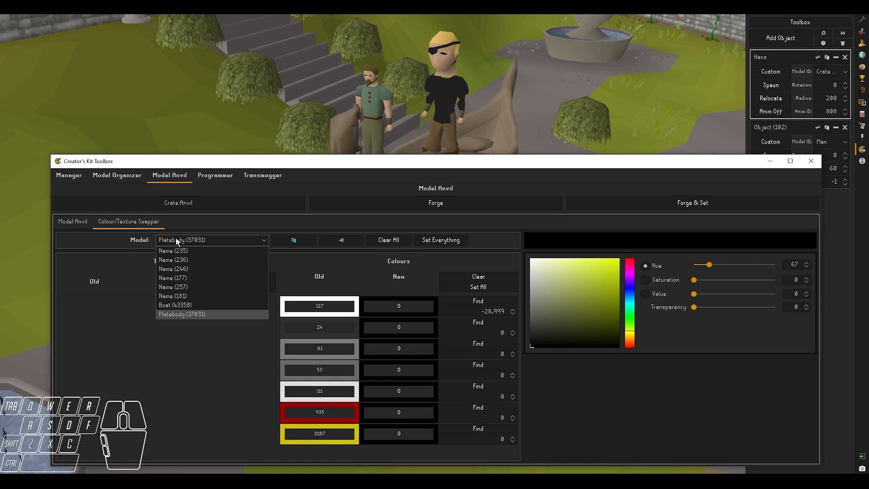
pyautogui.click(195, 251)
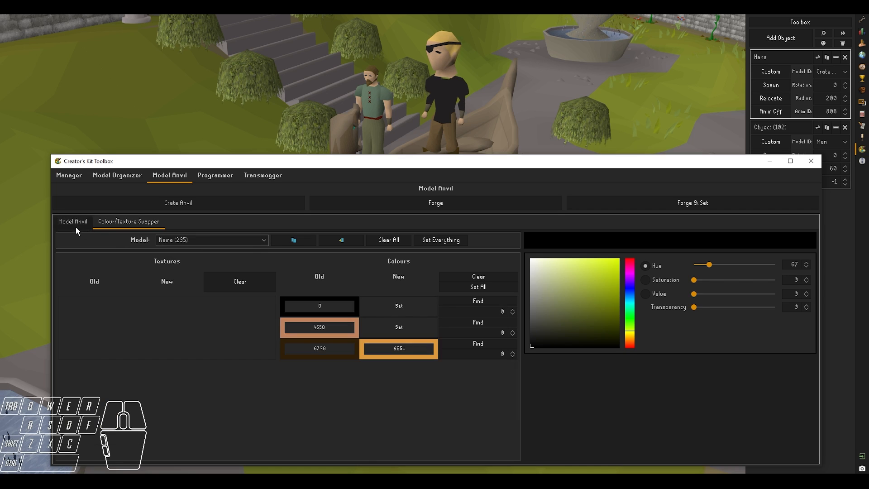
pyautogui.click(74, 222)
pyautogui.click(426, 320)
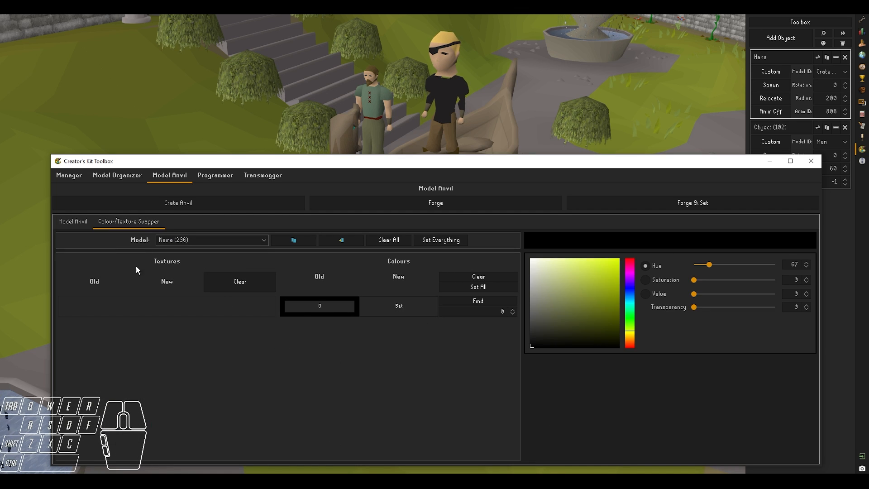
pyautogui.click(181, 239)
pyautogui.click(188, 269)
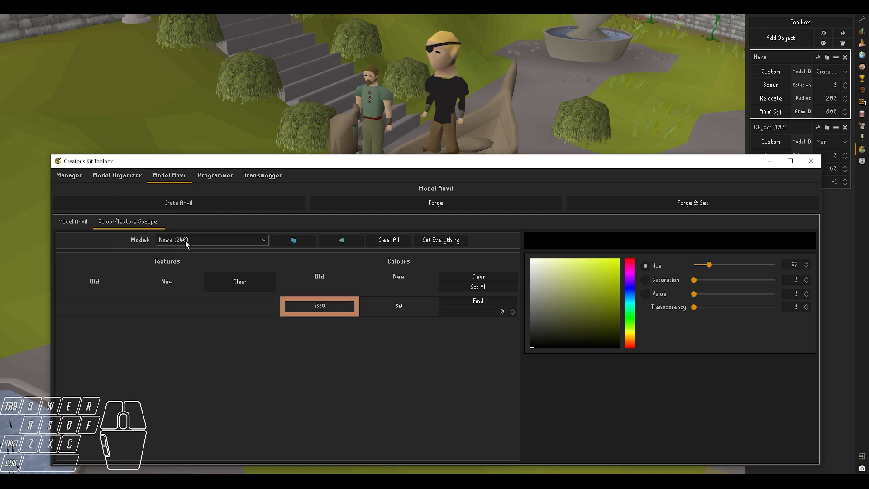
pyautogui.click(186, 240)
pyautogui.click(181, 279)
pyautogui.click(186, 236)
pyautogui.click(178, 287)
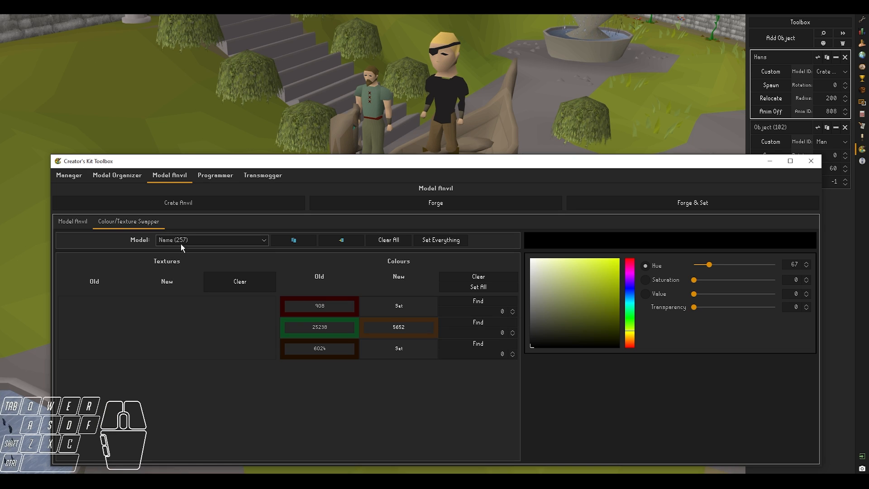
pyautogui.click(180, 242)
pyautogui.click(178, 313)
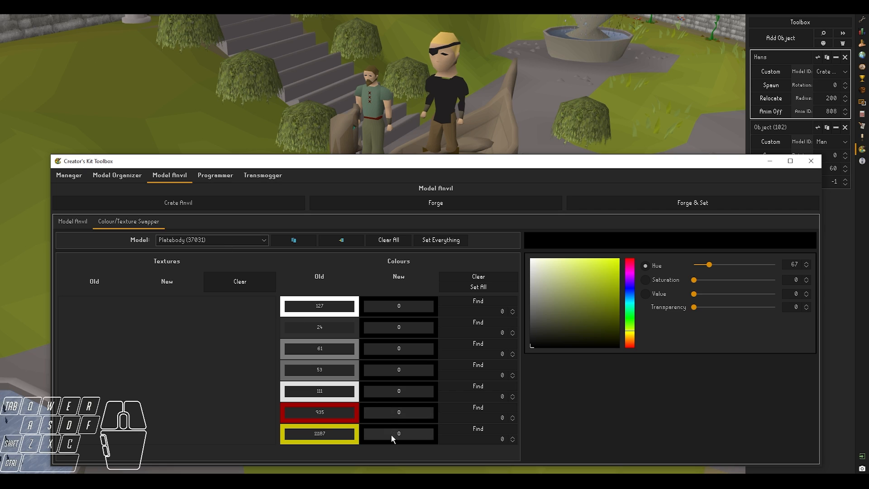
pyautogui.click(429, 481)
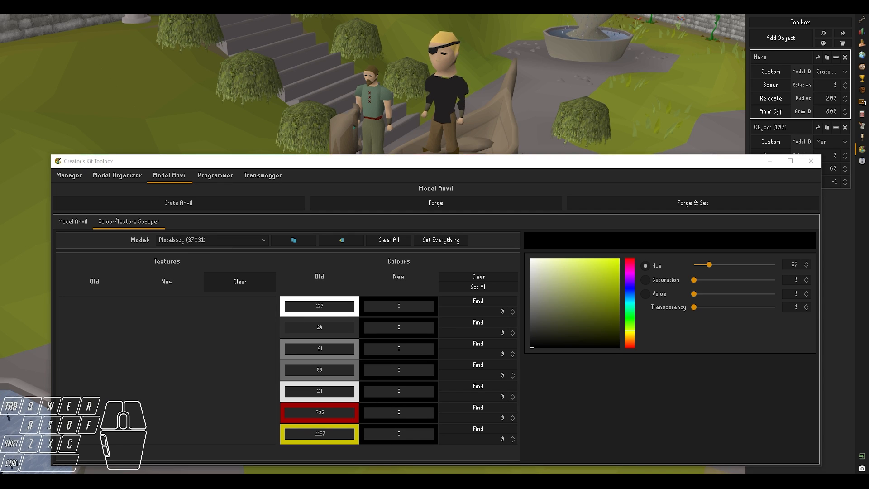
pyautogui.click(407, 481)
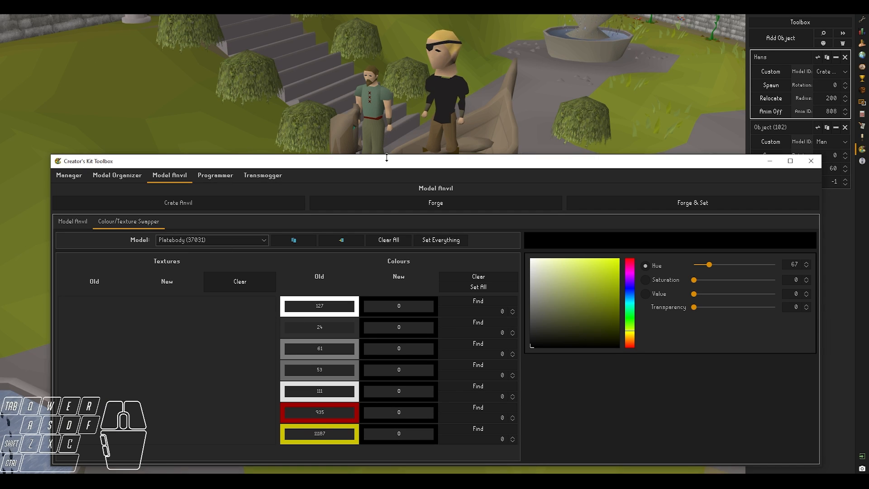
pyautogui.moveTo(386, 156); pyautogui.dragTo(390, 129)
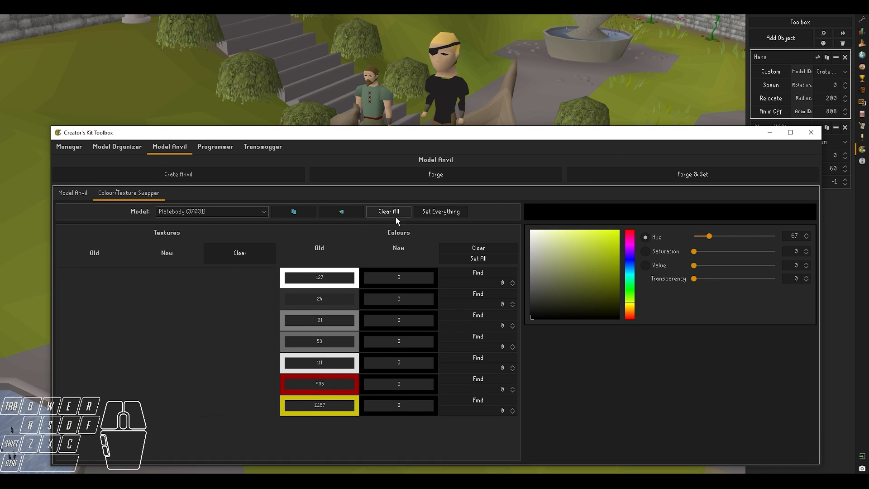
pyautogui.click(227, 211)
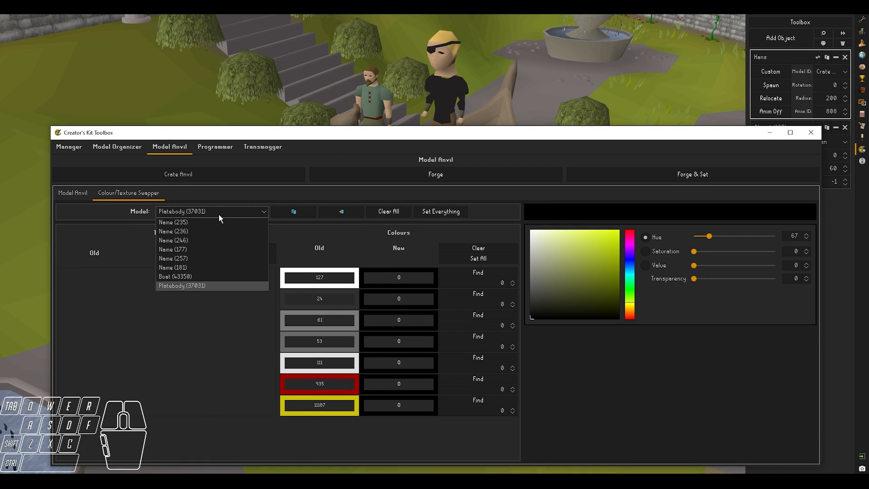
pyautogui.click(181, 387)
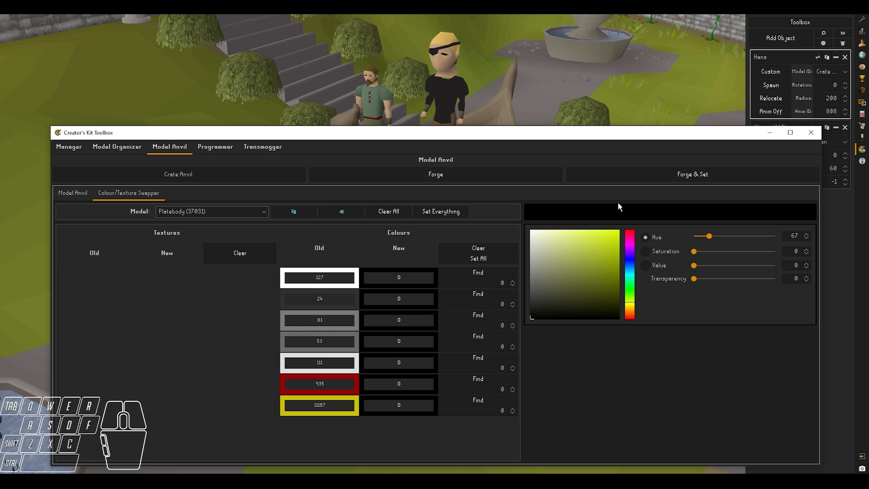
# Step: Pick a yellow of hue 67, saturation 100 and value 100, and set every colour of all component models to it
pyautogui.moveTo(584, 270); pyautogui.dragTo(620, 229)
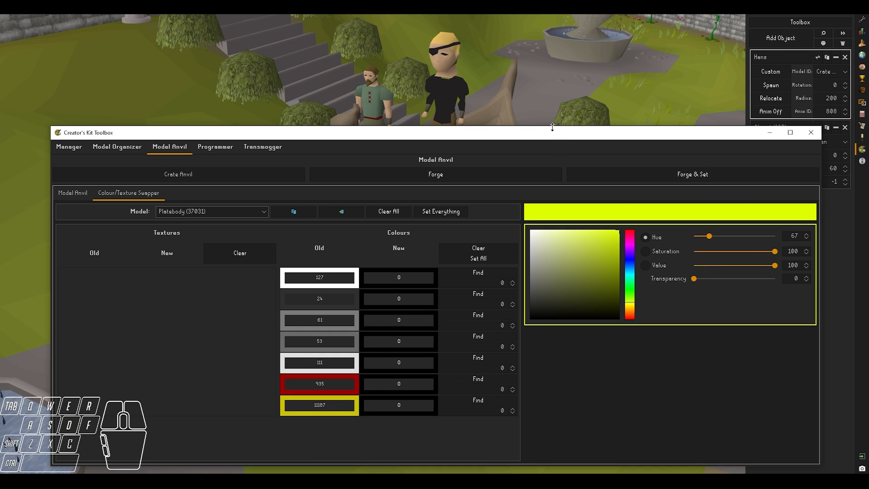
pyautogui.moveTo(552, 126); pyautogui.dragTo(551, 183)
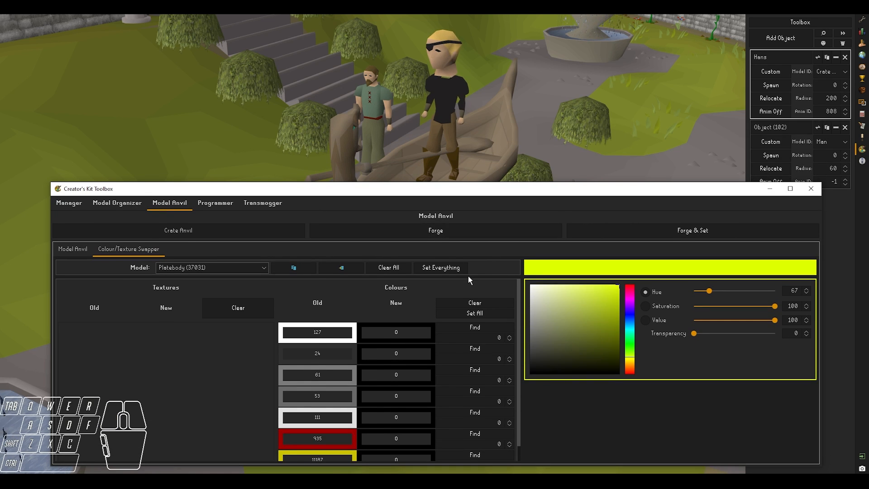
pyautogui.click(444, 268)
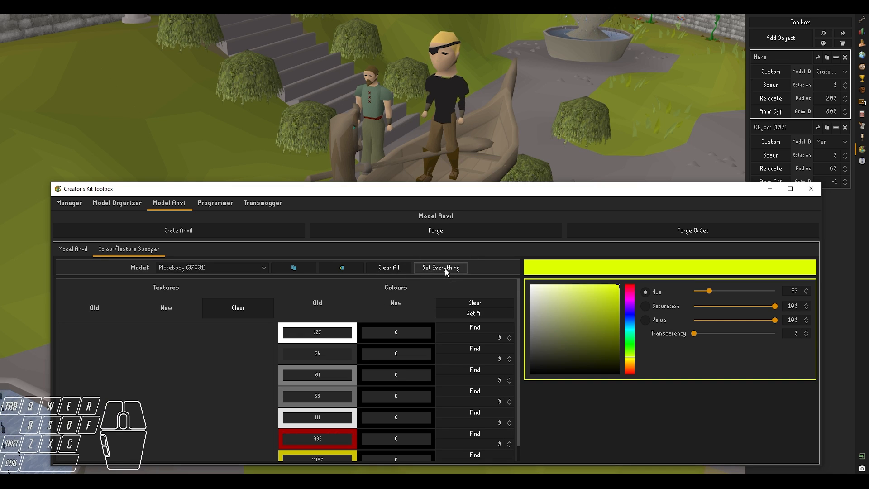
# Step: Check the replacement colours of the other component models, including 246 and 257
pyautogui.click(242, 270)
pyautogui.click(230, 286)
pyautogui.click(229, 268)
pyautogui.click(227, 277)
pyautogui.click(223, 267)
pyautogui.click(208, 298)
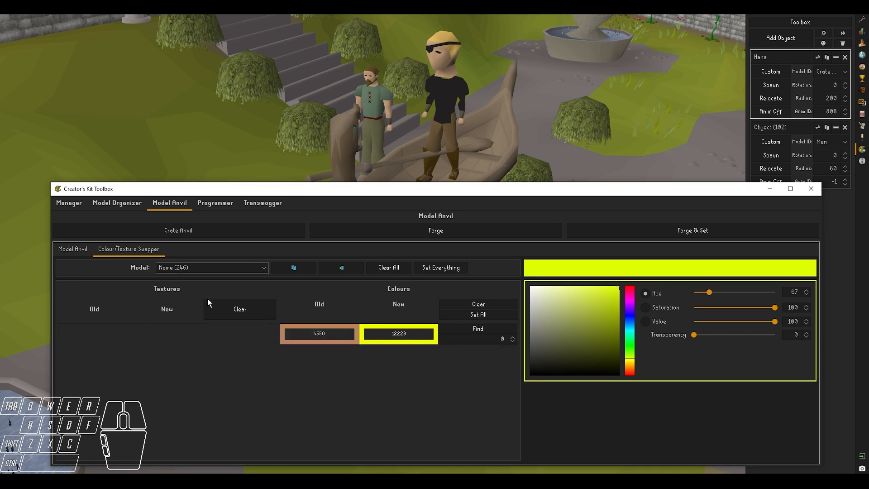
pyautogui.click(210, 269)
pyautogui.click(211, 313)
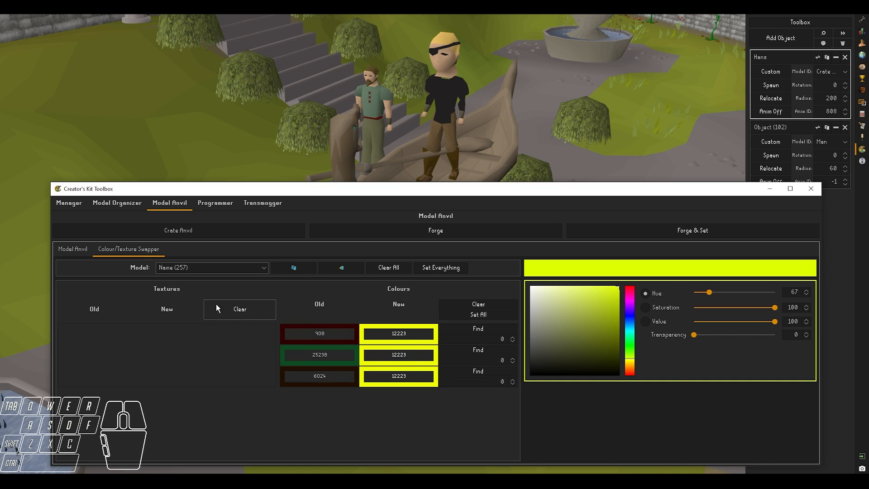
# Step: Forge and set the model with the yellow swaps and view the whole figure and boat in the scene
pyautogui.click(623, 231)
pyautogui.moveTo(536, 160); pyautogui.dragTo(494, 160, button='middle')
# Step: Bring the Creator's Kit Toolbox back into view and clear all colour swaps
pyautogui.click(412, 480)
pyautogui.click(454, 448)
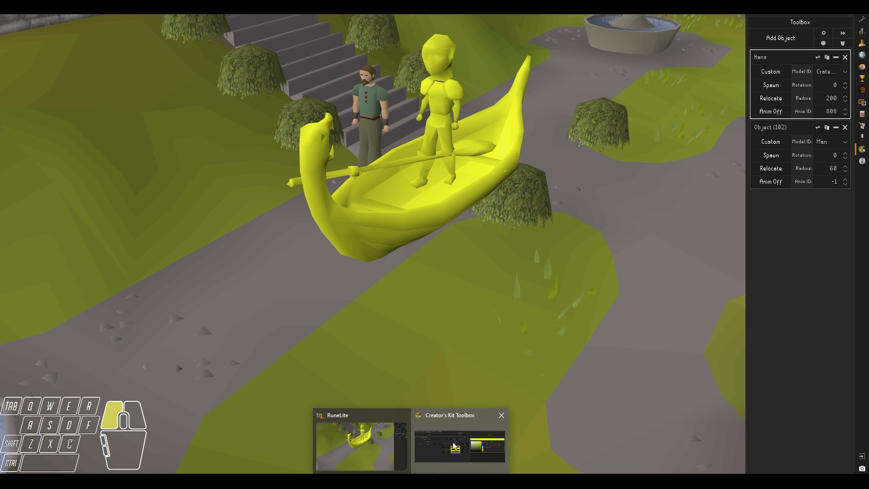
pyautogui.moveTo(378, 188); pyautogui.dragTo(378, 208)
pyautogui.click(394, 292)
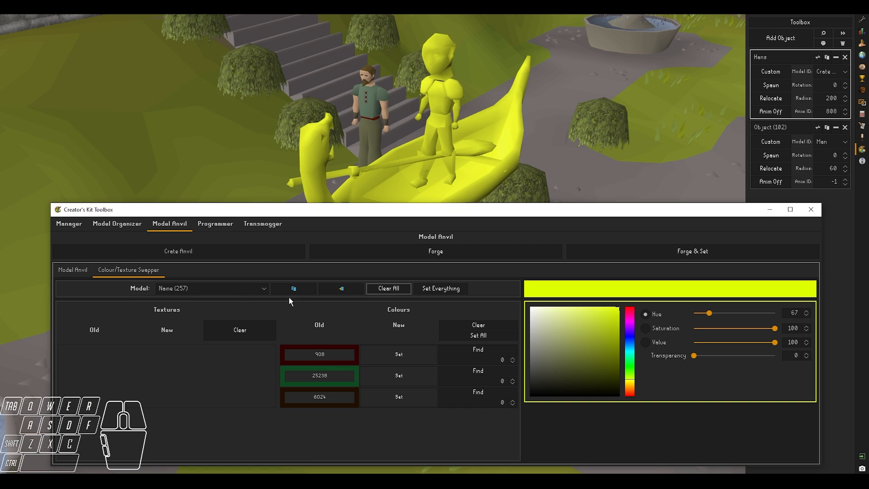
# Step: Clear all colour swaps of component models 235, 246 and 236
pyautogui.click(216, 292)
pyautogui.click(211, 299)
pyautogui.click(207, 289)
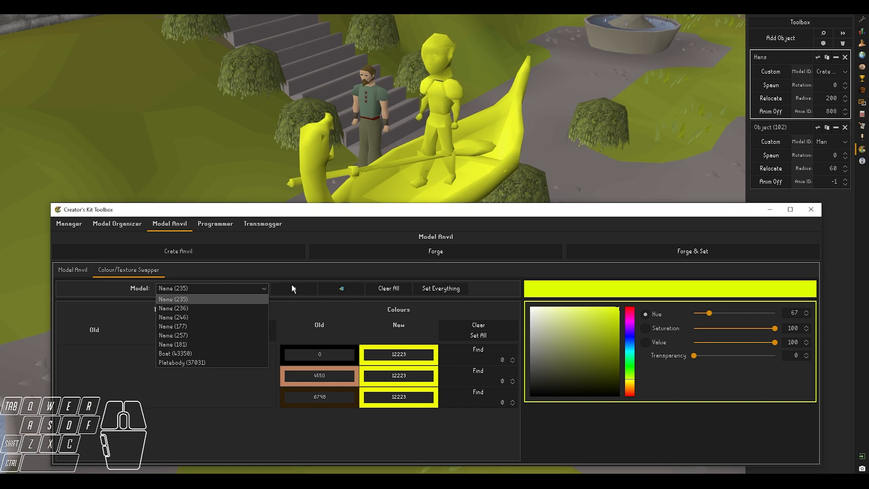
pyautogui.click(385, 289)
pyautogui.click(194, 293)
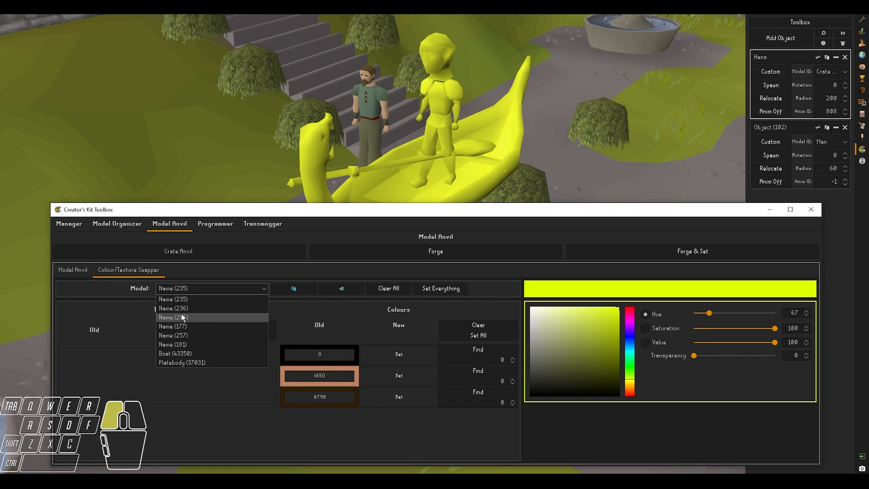
pyautogui.click(208, 317)
pyautogui.click(371, 289)
pyautogui.click(249, 293)
pyautogui.click(210, 307)
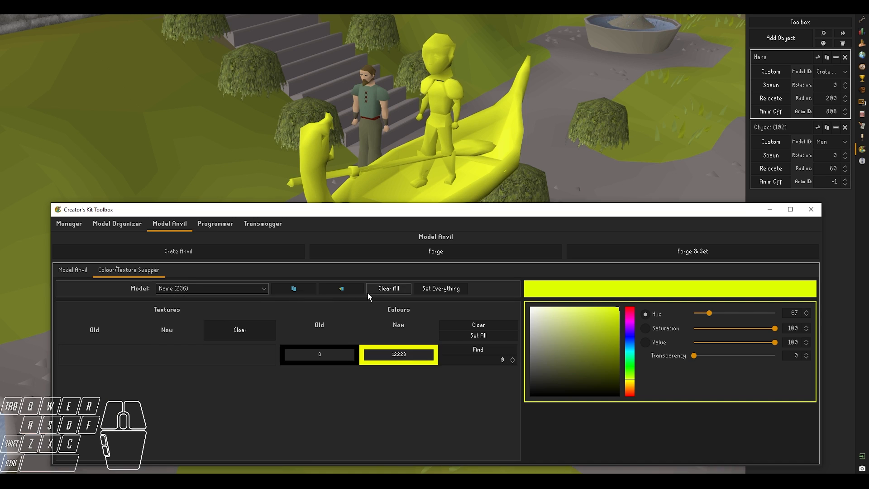
pyautogui.click(372, 289)
# Step: Clear all colour swaps of component models 177 and 181, checking model 257 in between
pyautogui.click(224, 289)
pyautogui.click(205, 326)
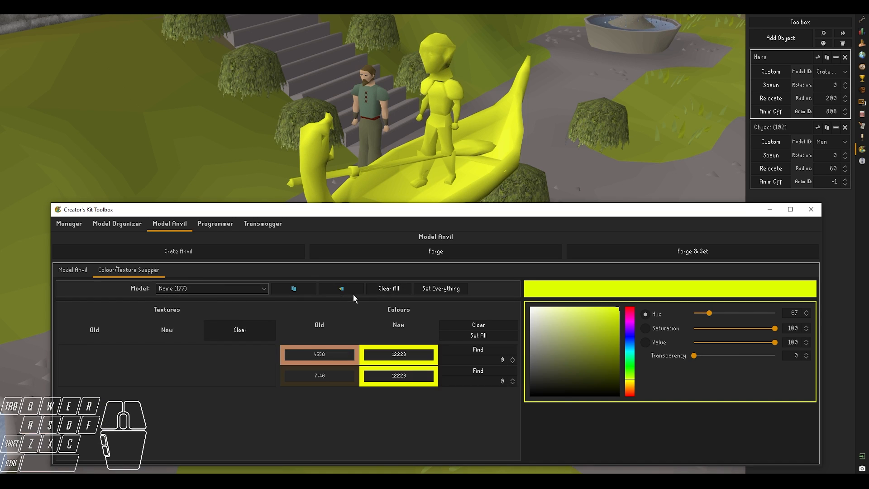
pyautogui.click(377, 288)
pyautogui.click(189, 287)
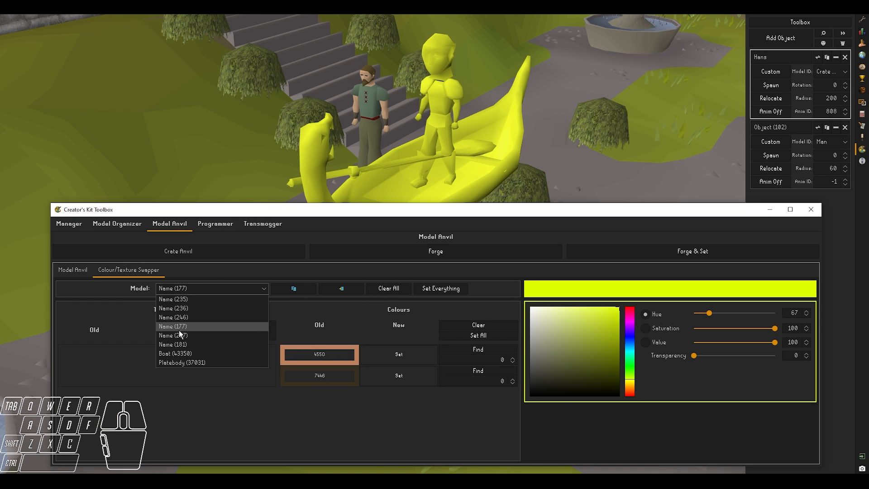
pyautogui.click(205, 333)
pyautogui.click(234, 290)
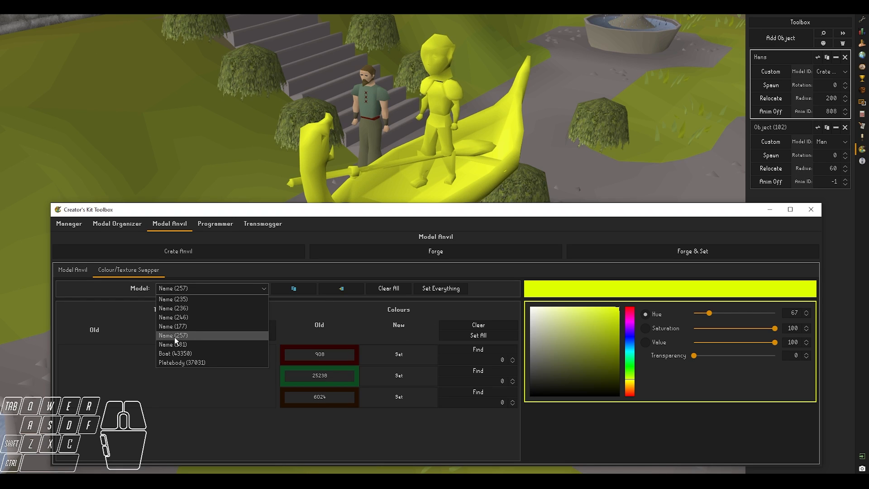
pyautogui.click(177, 345)
pyautogui.click(390, 288)
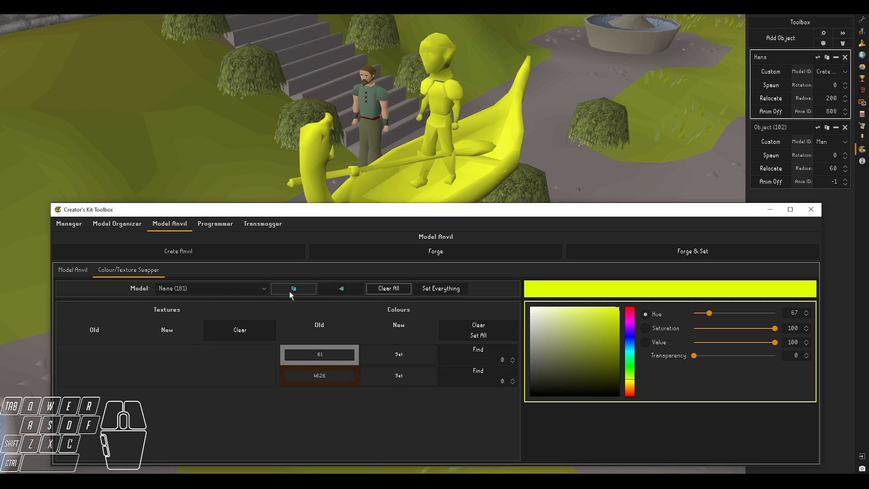
# Step: Clear all colour swaps of the Boat (43350) and Platebody (37031) models
pyautogui.click(260, 289)
pyautogui.click(194, 353)
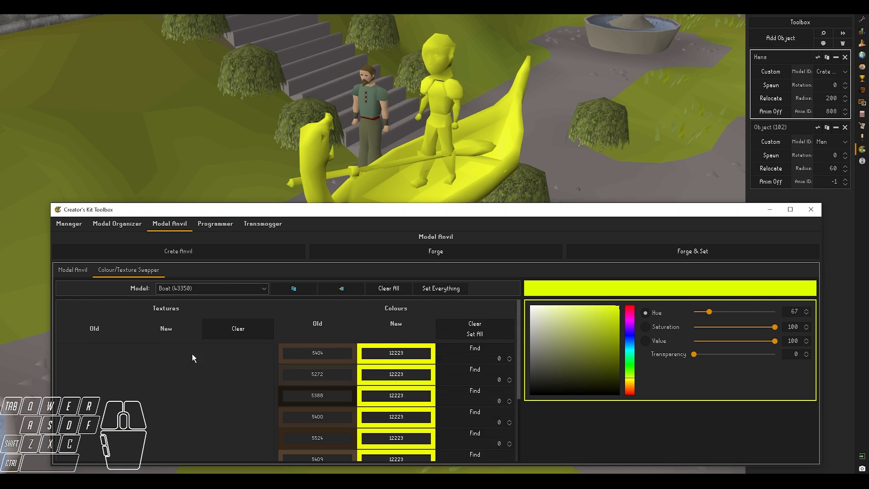
pyautogui.click(394, 289)
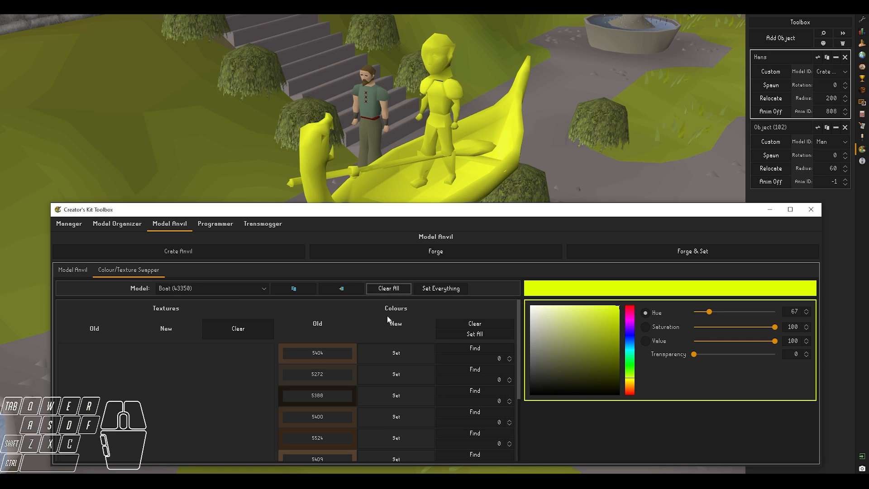
pyautogui.click(261, 289)
pyautogui.click(178, 362)
pyautogui.click(397, 292)
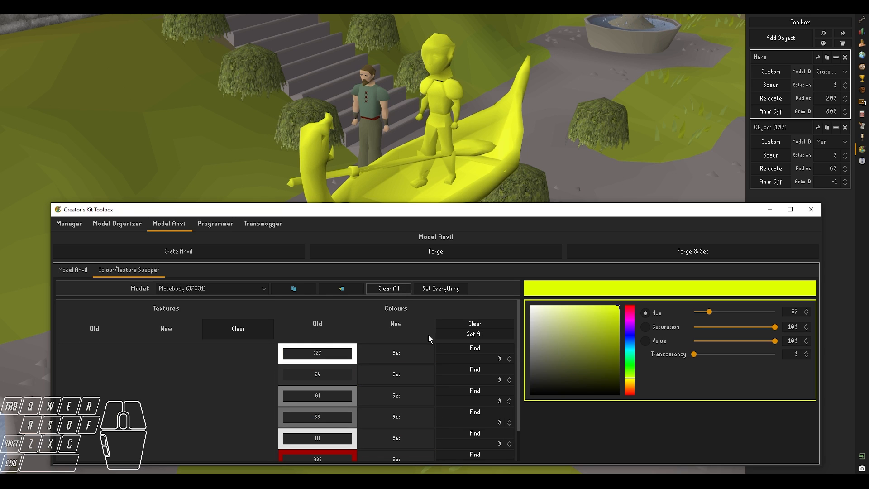
# Step: Forge and set the model without colour swaps and view the figure and boat in the scene
pyautogui.click(620, 251)
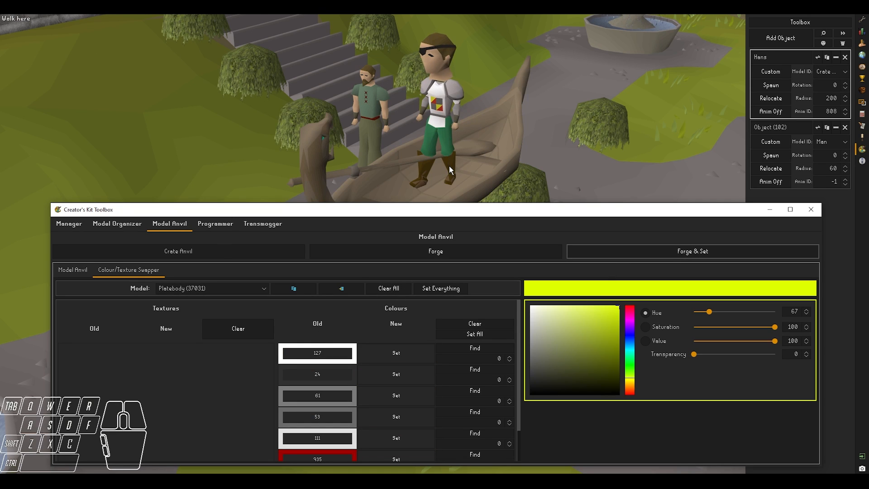
pyautogui.scroll(-3, 449, 167)
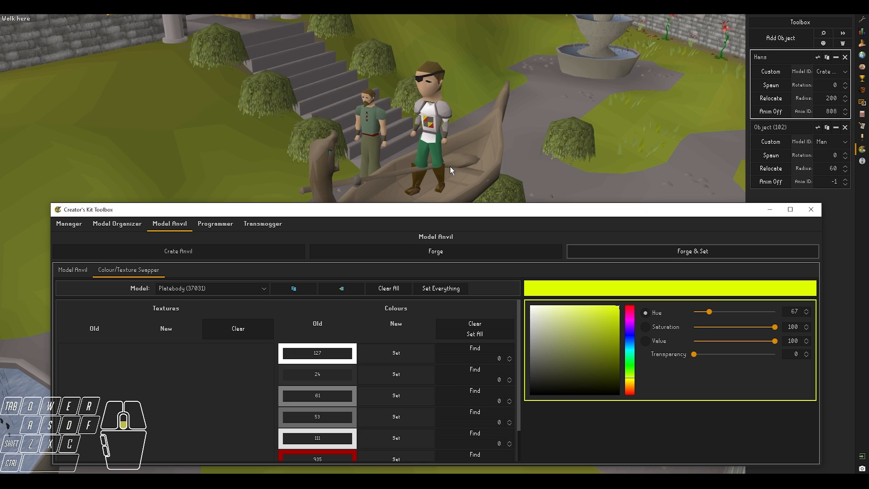
pyautogui.scroll(2, 450, 167)
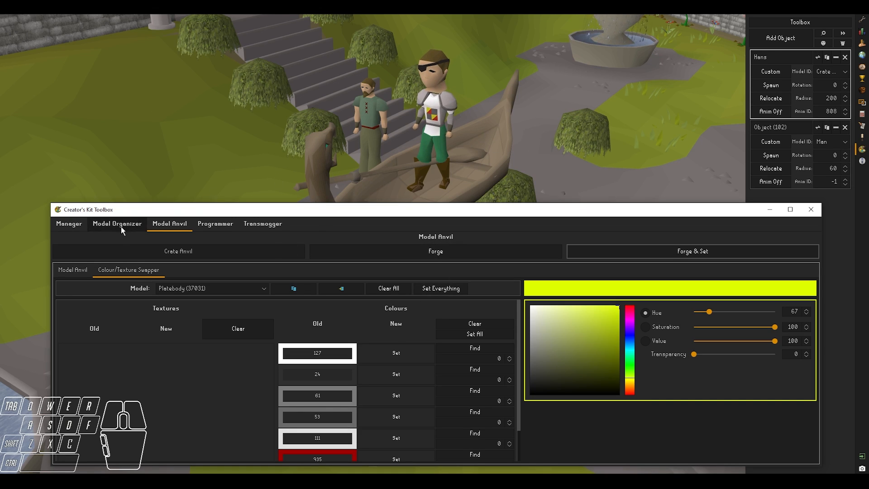
# Step: Return to the component model list and start saving the custom model
pyautogui.click(73, 270)
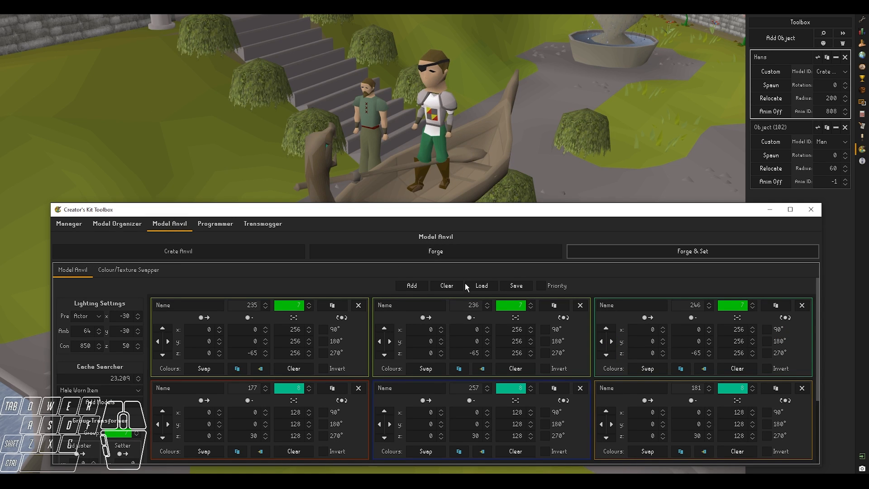
pyautogui.click(516, 285)
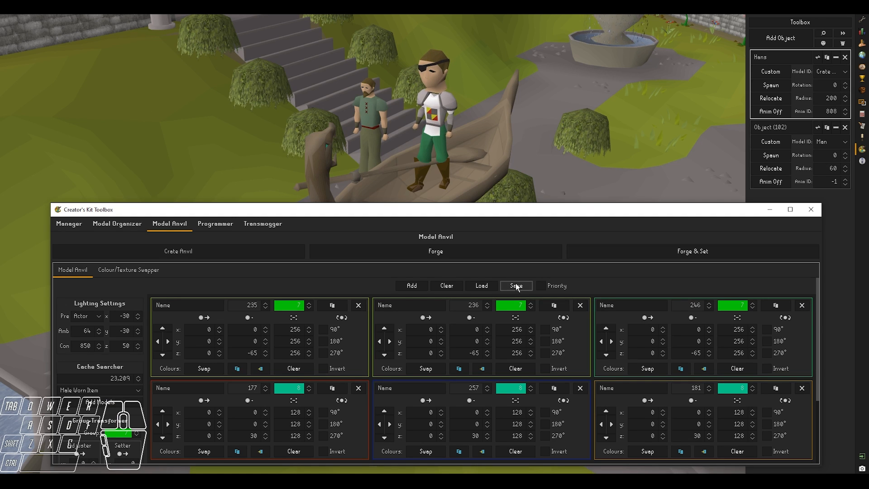
# Step: Save the current model collection in the creatorskit folder under a name beginning with "Boaty Low"
pyautogui.moveTo(476, 272); pyautogui.dragTo(405, 192)
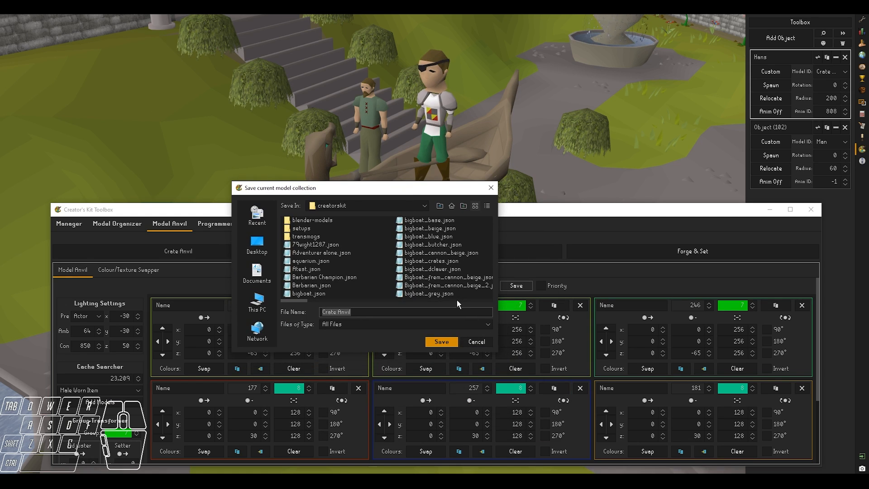
pyautogui.press('shift')
pyautogui.write('B')
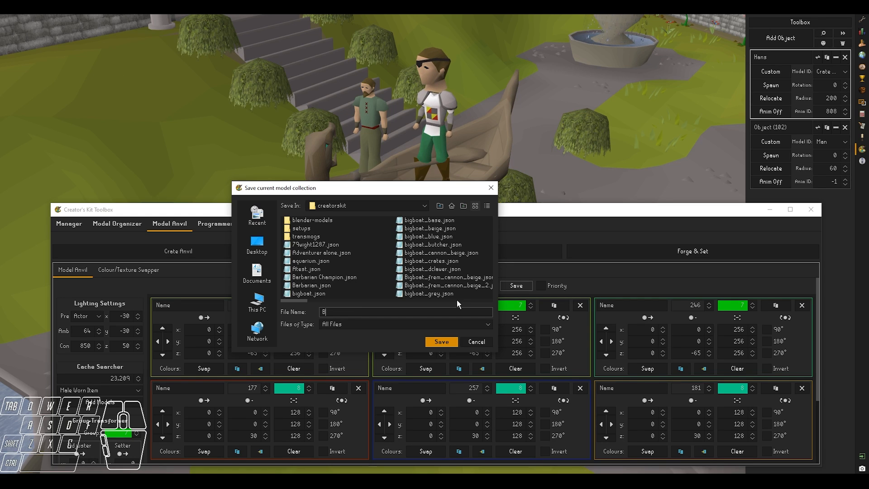
pyautogui.write('oaty_Low')
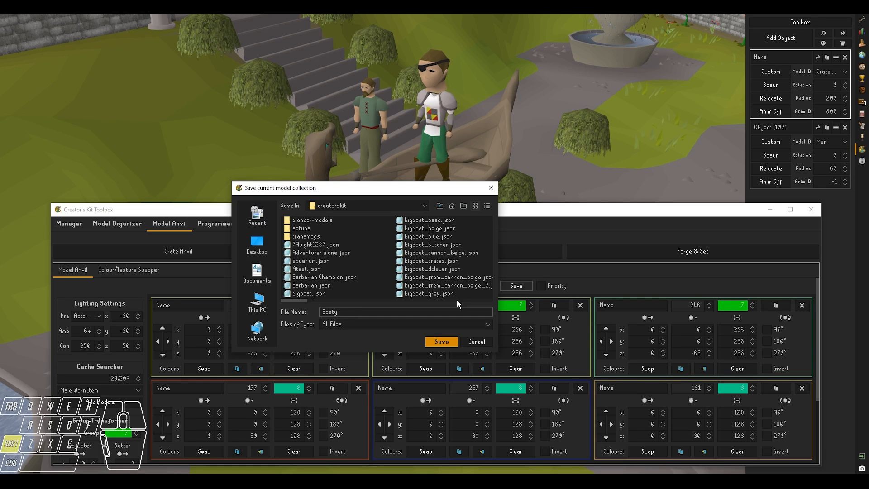
pyautogui.press('Return')
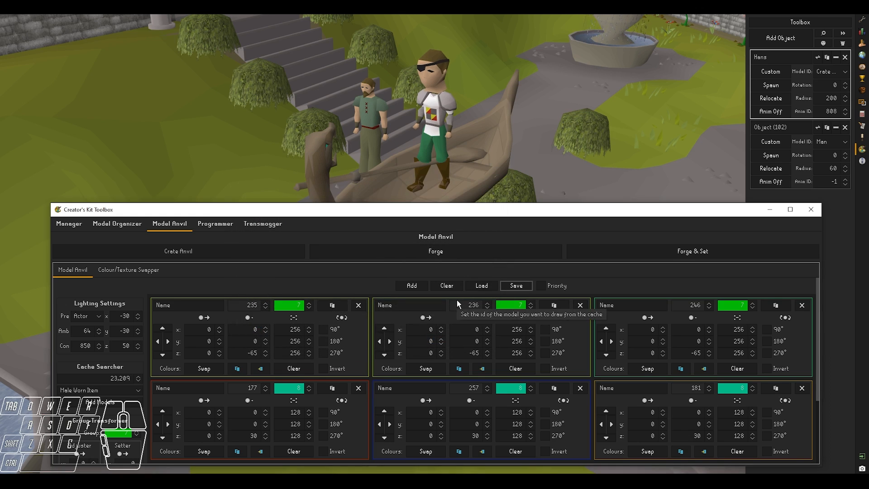
# Step: Clear the Model Anvil and load the saved "Boaty Low" model collection back into it
pyautogui.click(448, 285)
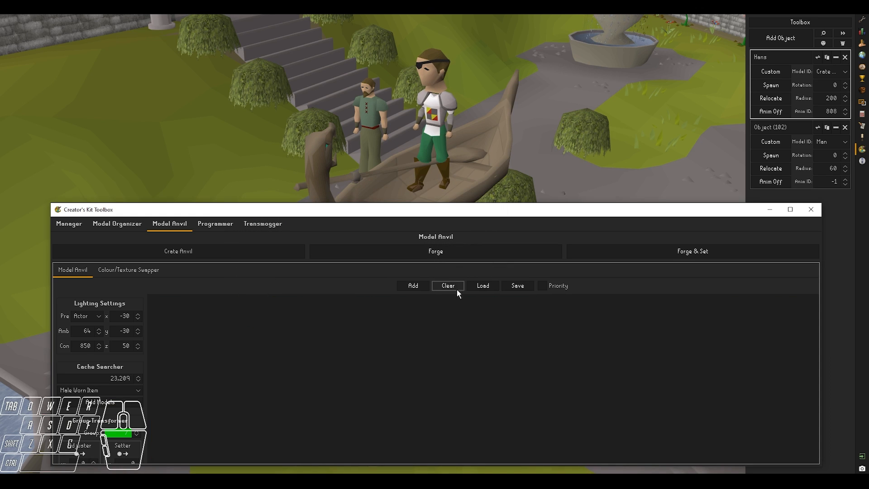
pyautogui.click(498, 284)
pyautogui.write('Bo')
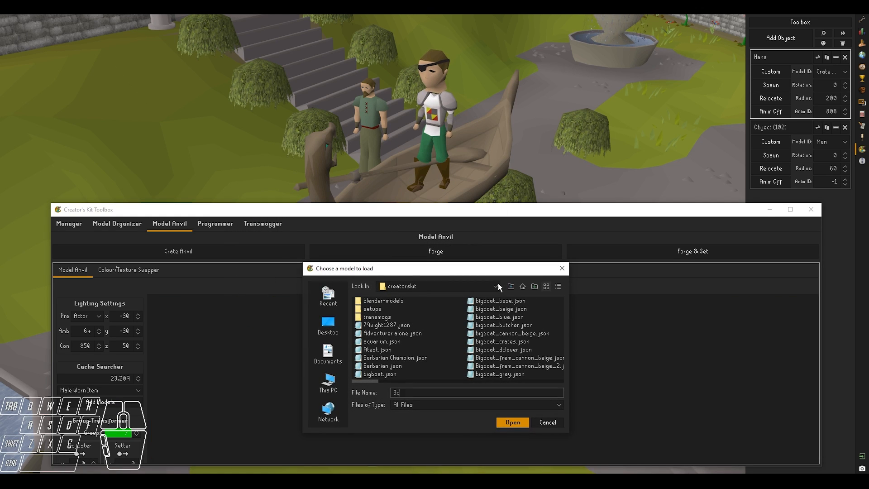
pyautogui.write('aty Lowe')
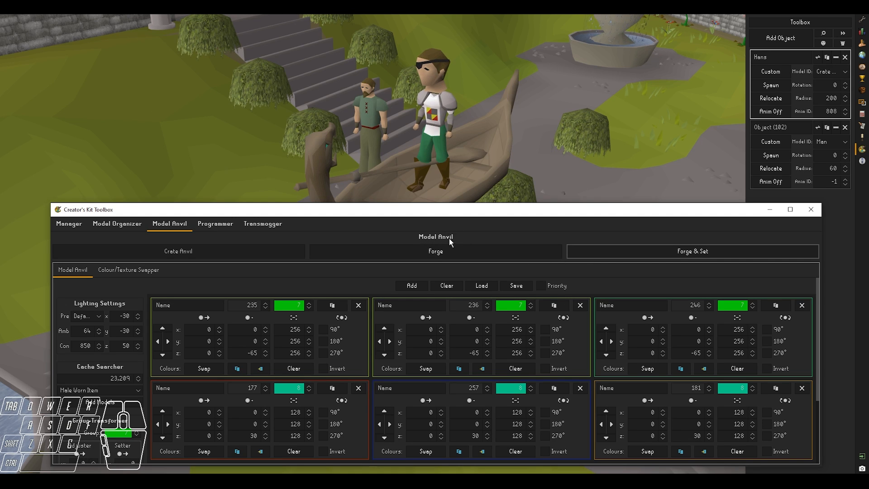
# Step: Empty the Model Anvil and send the tree beside the castle's stone wall to it
pyautogui.click(455, 286)
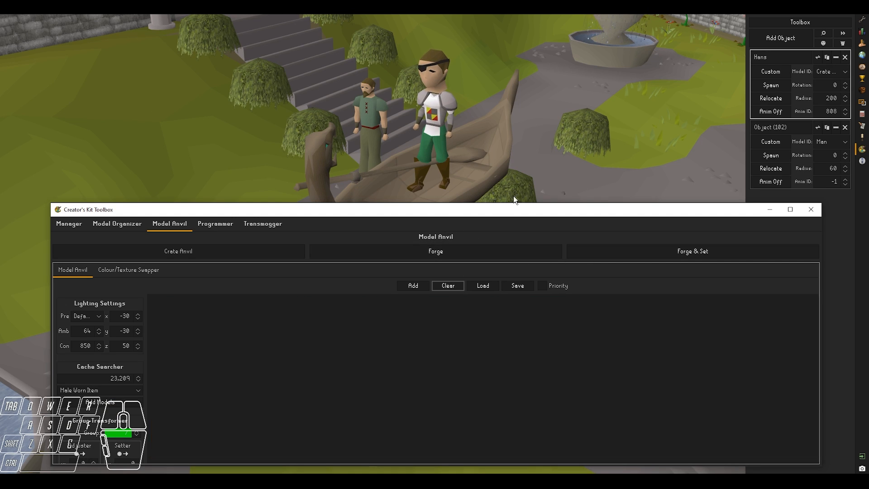
pyautogui.rightClick(562, 165)
pyautogui.moveTo(601, 210); pyautogui.dragTo(548, 227, button='middle')
pyautogui.hotkey('shift', 'd')
pyautogui.hotkey('shift', 'w')
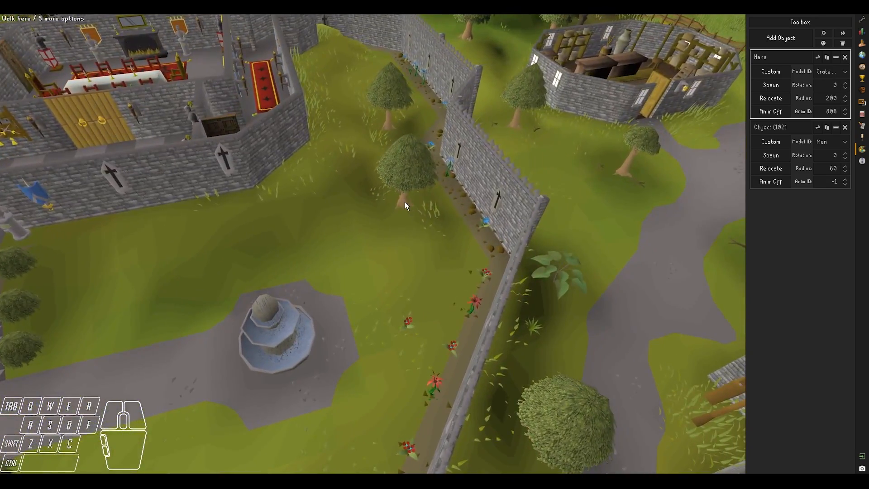
pyautogui.rightClick(404, 203)
pyautogui.click(405, 232)
# Step: Return to the boat near the castle stairs and despawn the Hans object
pyautogui.press('s')
pyautogui.press('a')
pyautogui.moveTo(392, 294); pyautogui.dragTo(428, 312, button='middle')
pyautogui.hotkey('shift', 'w')
pyautogui.hotkey('shift', 'd')
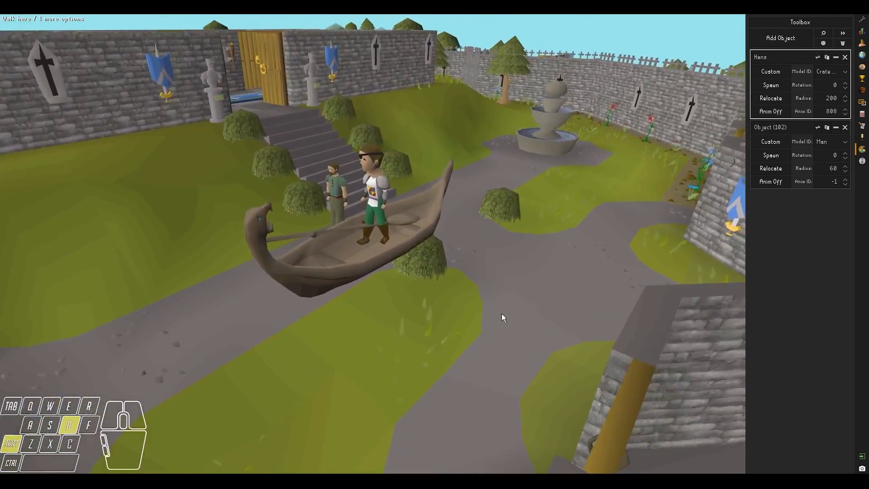
pyautogui.hotkey('shift', 'a')
pyautogui.hotkey('shift', 's')
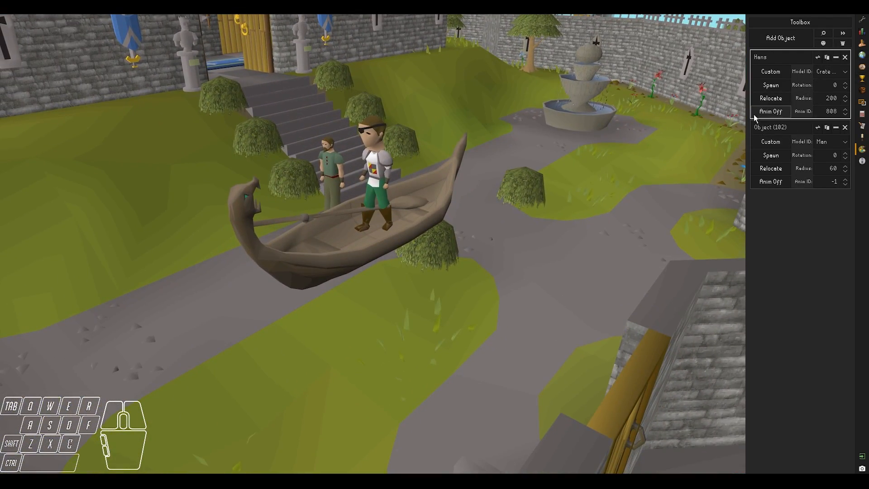
pyautogui.click(770, 85)
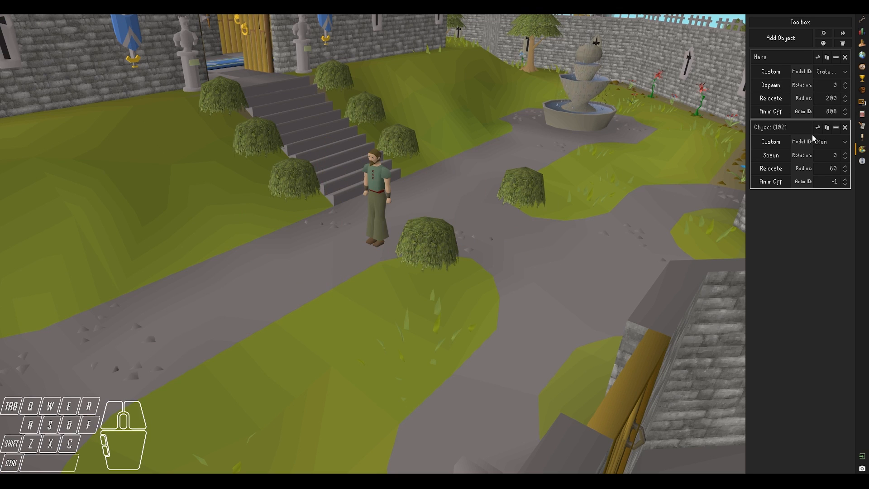
pyautogui.click(827, 142)
pyautogui.scroll(-1, 829, 274)
pyautogui.scroll(-1, 828, 273)
pyautogui.click(815, 25)
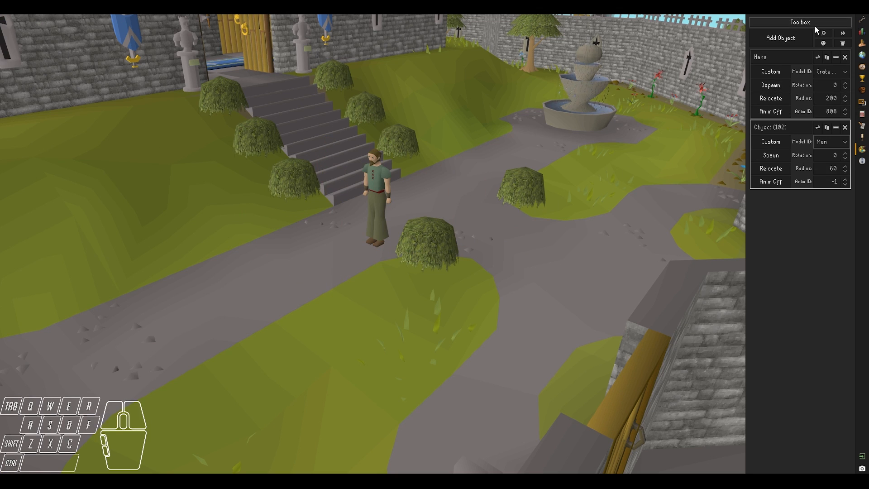
pyautogui.click(814, 24)
# Step: Forge the tree model 1637 from the Model Anvil and set it on Object (102)
pyautogui.click(538, 135)
pyautogui.press('a')
pyautogui.keyDown('shift'); pyautogui.moveTo(541, 97); pyautogui.dragTo(547, 237, button='middle'); pyautogui.keyUp('shift')
pyautogui.hotkey('shift', 'w')
pyautogui.hotkey('shift', 'a')
pyautogui.hotkey('shift', 'f')
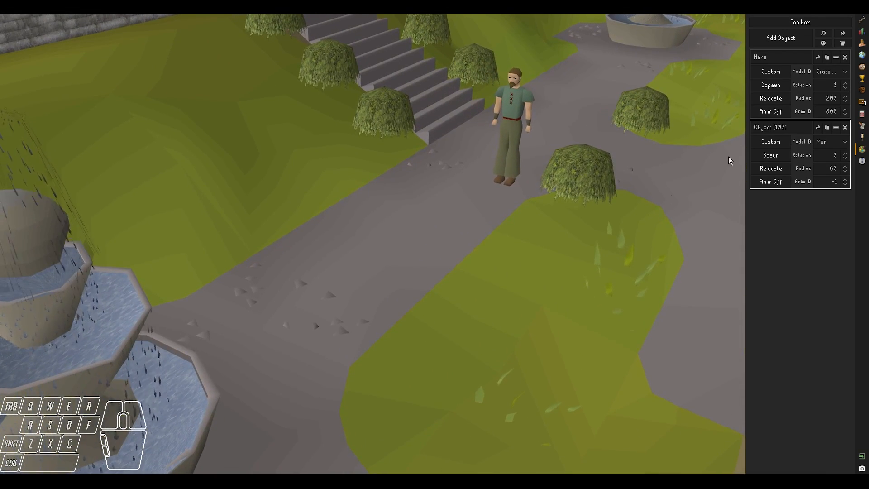
pyautogui.moveTo(411, 480)
pyautogui.click(479, 444)
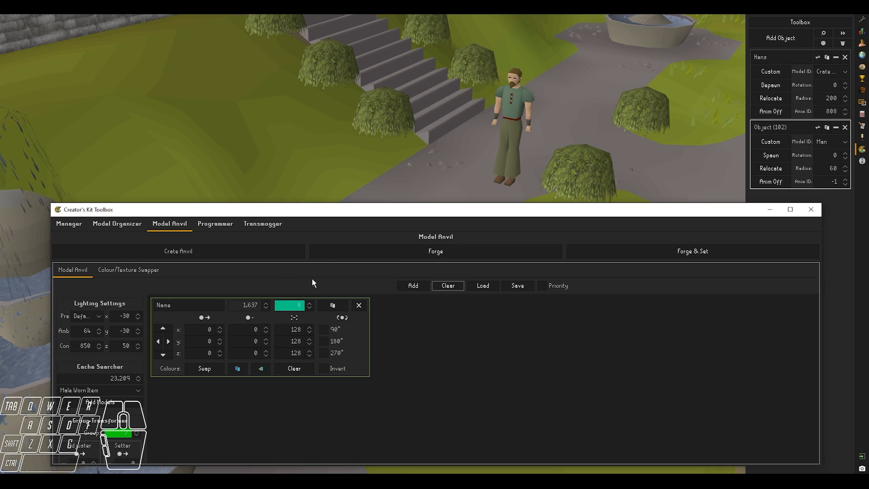
pyautogui.click(637, 255)
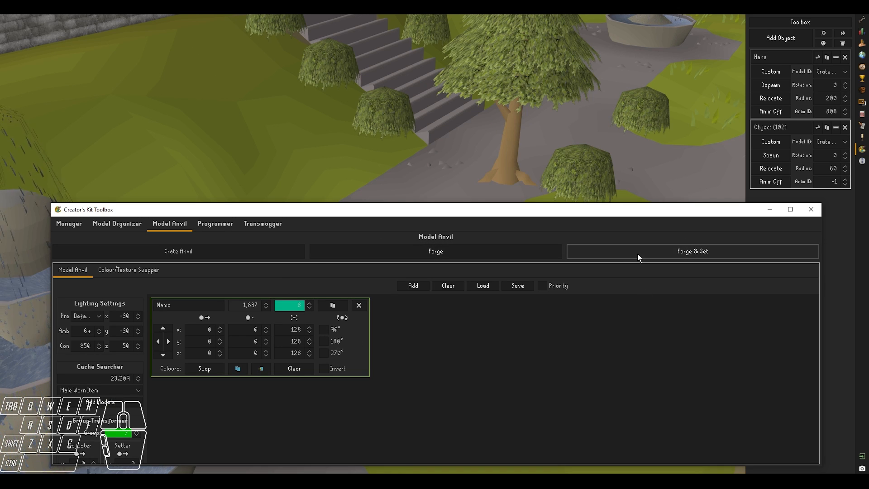
pyautogui.scroll(-5, 547, 176)
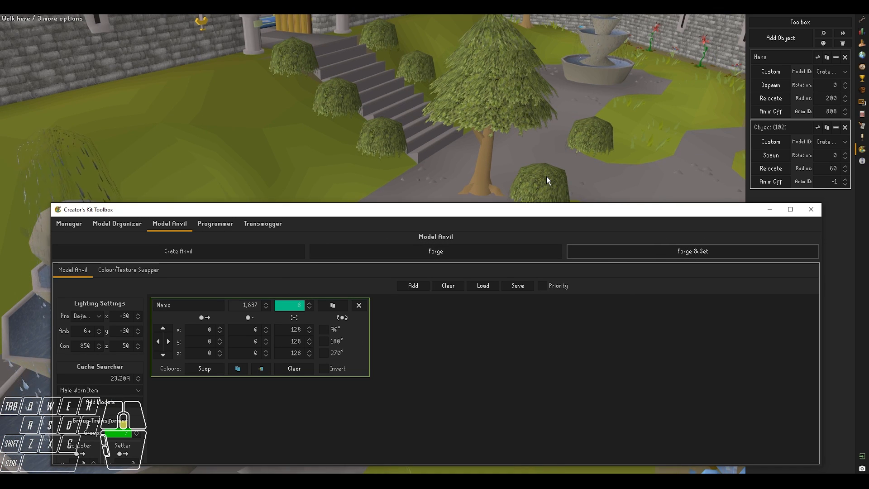
# Step: In the Colour/Texture Swapper, replace the tree's texture 60 with texture 25, and forge and set the model
pyautogui.click(140, 270)
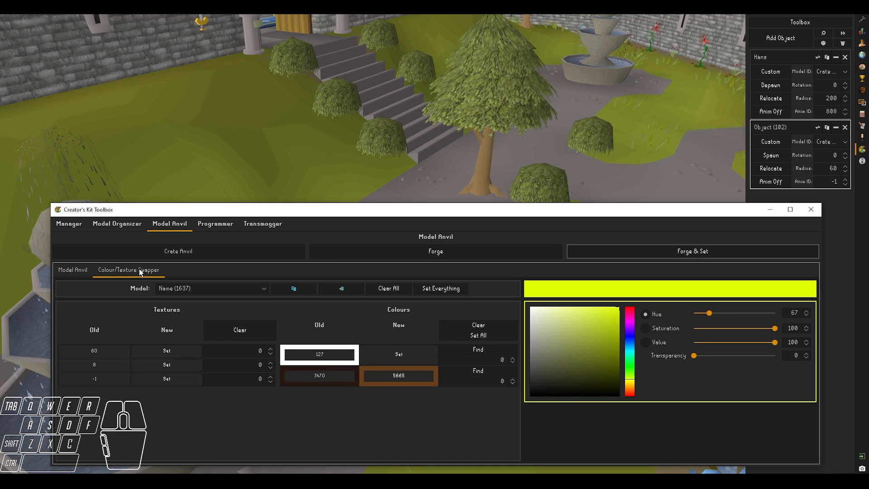
pyautogui.click(72, 270)
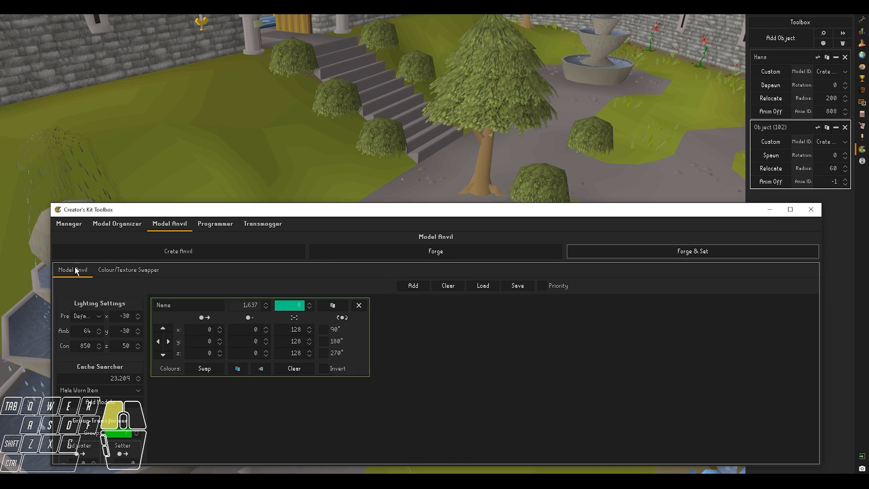
pyautogui.click(131, 270)
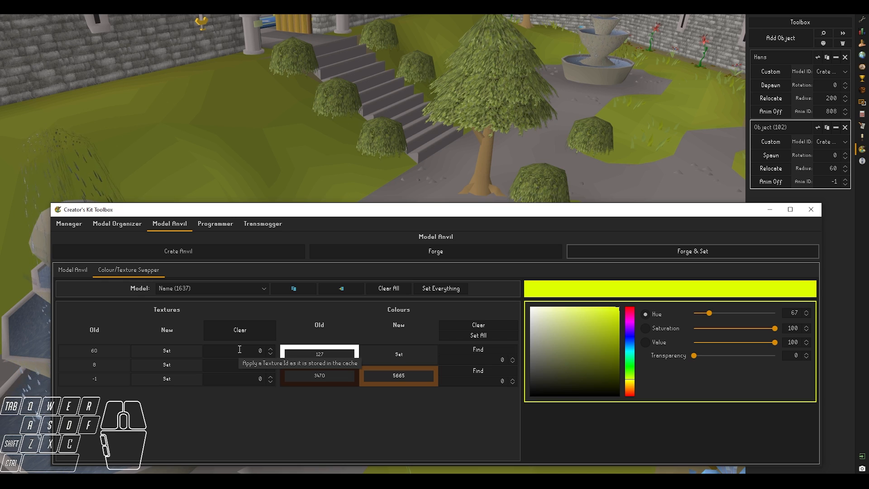
pyautogui.moveTo(243, 351); pyautogui.dragTo(271, 352)
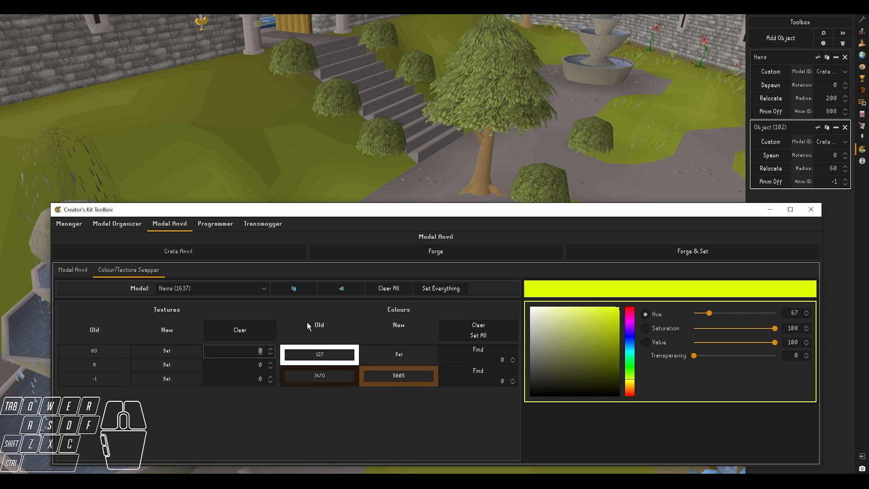
pyautogui.click(239, 363)
pyautogui.moveTo(251, 350); pyautogui.dragTo(281, 351)
pyautogui.write('25')
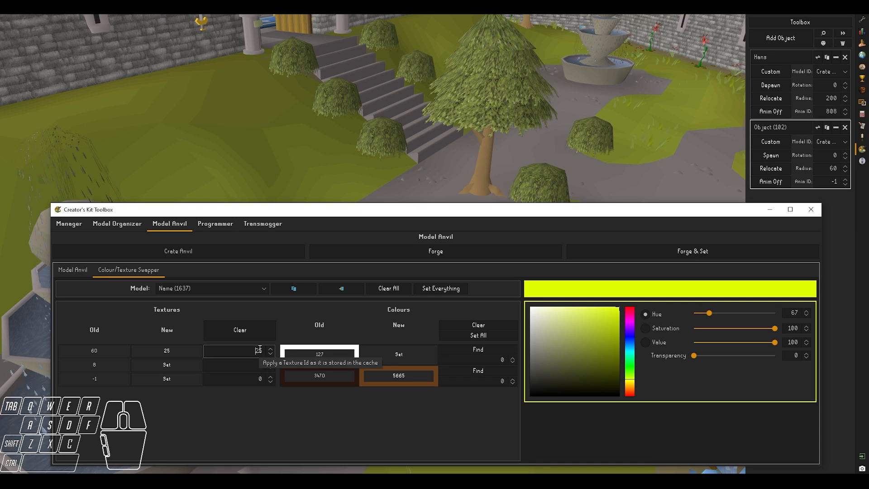
pyautogui.click(241, 360)
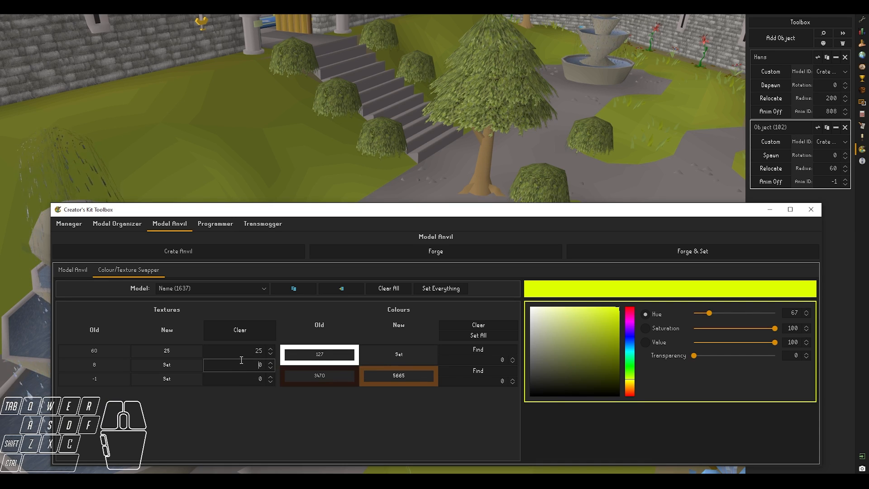
pyautogui.click(651, 252)
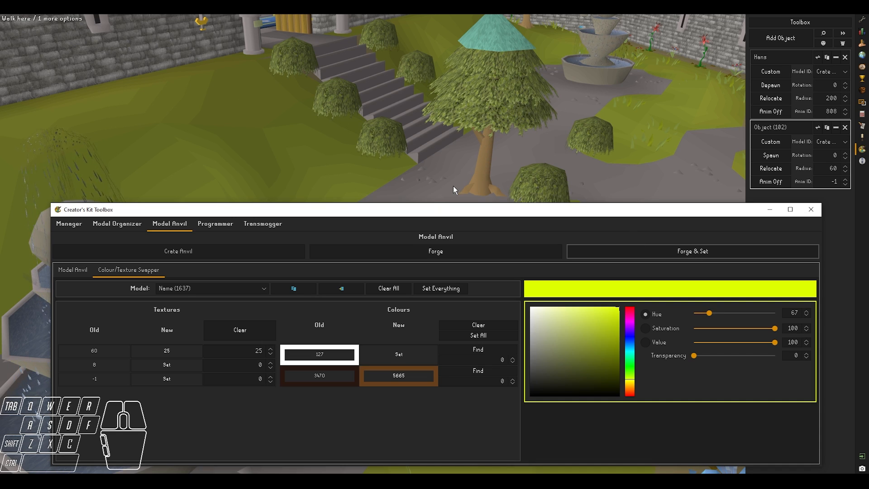
# Step: Try textures 30 and 36 as replacements for the tree's texture 60, forging and setting the model each time
pyautogui.scroll(-5, 341, 174)
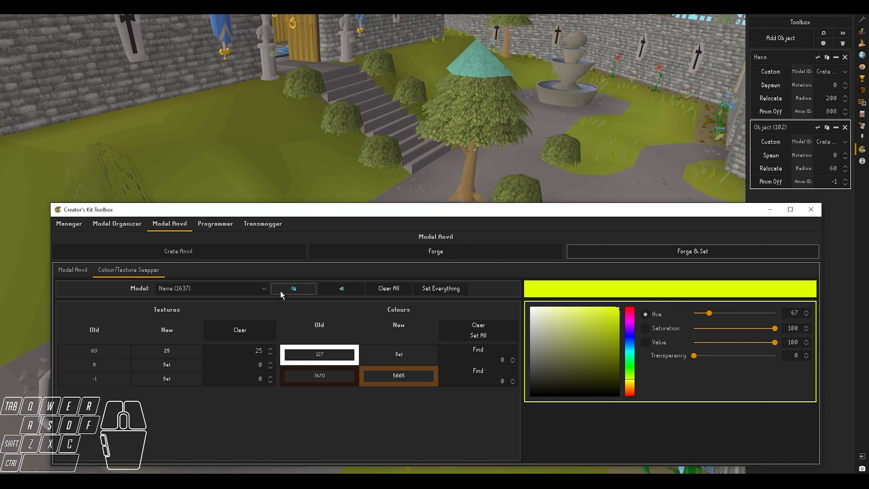
pyautogui.click(270, 348)
pyautogui.click(658, 252)
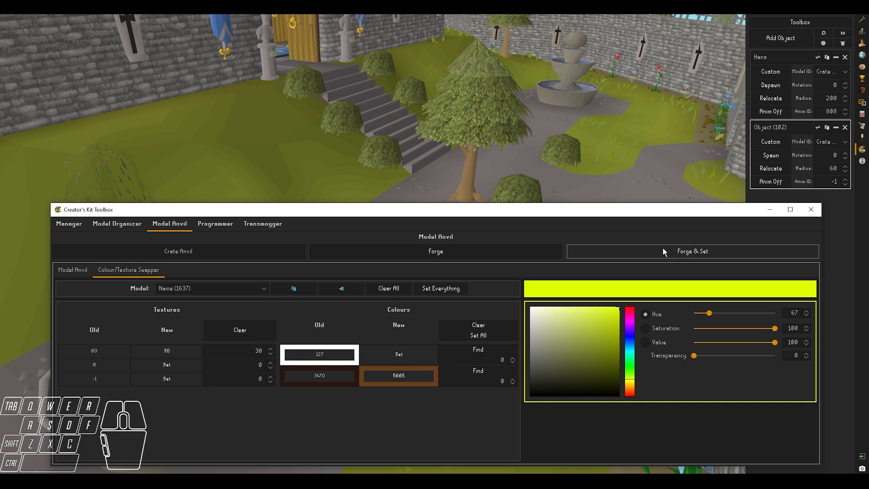
pyautogui.click(270, 348)
pyautogui.click(613, 252)
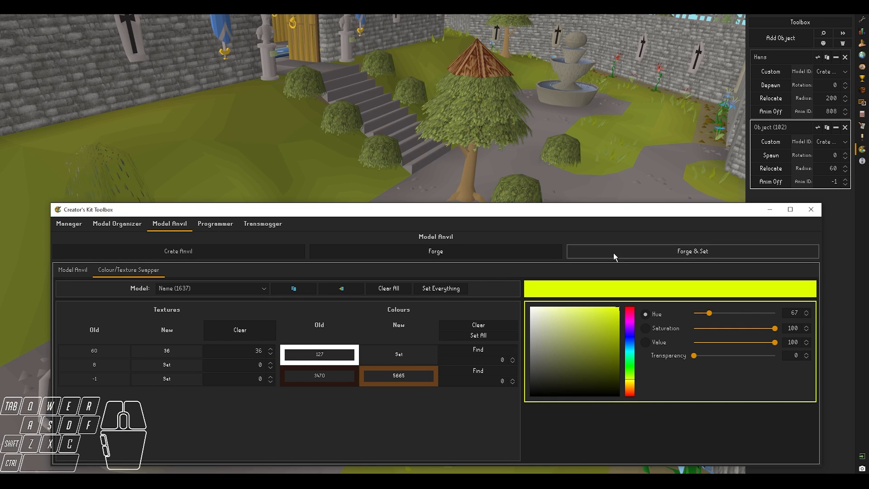
# Step: Try textures 41, 48 and 55 in place of the tree's texture 60, forging and setting each one
pyautogui.click(269, 348)
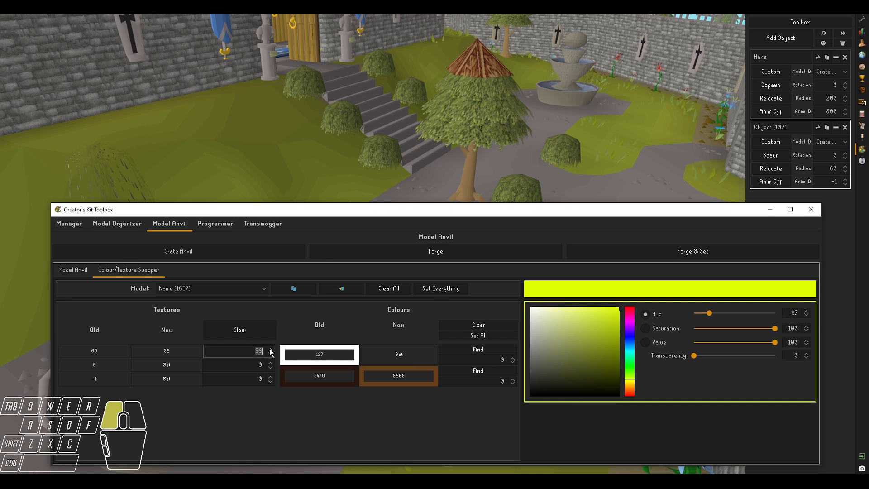
pyautogui.click(645, 256)
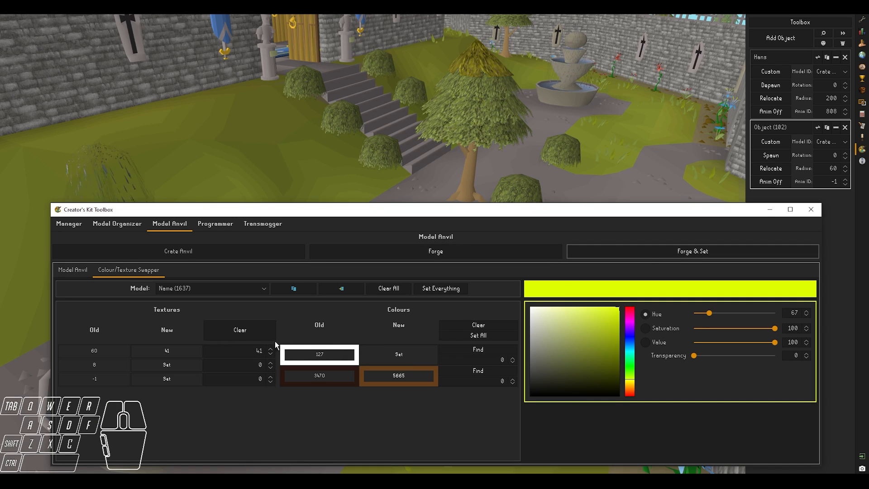
pyautogui.click(270, 349)
pyautogui.click(637, 256)
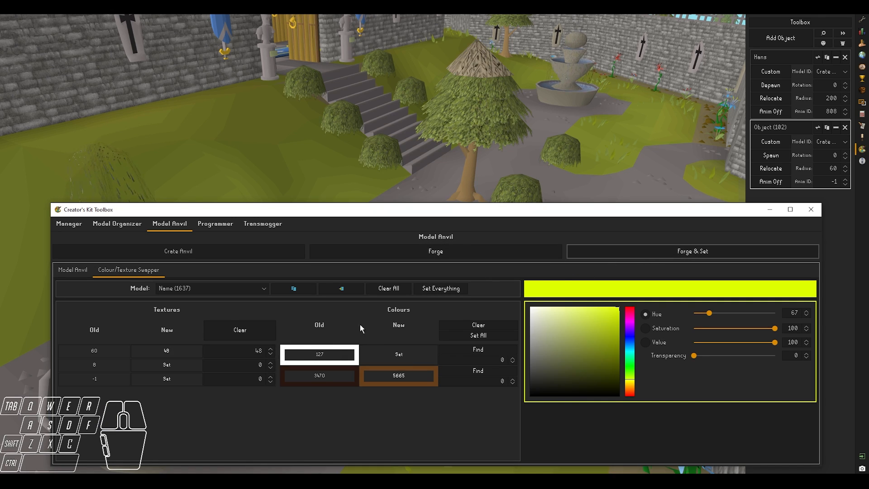
pyautogui.click(270, 350)
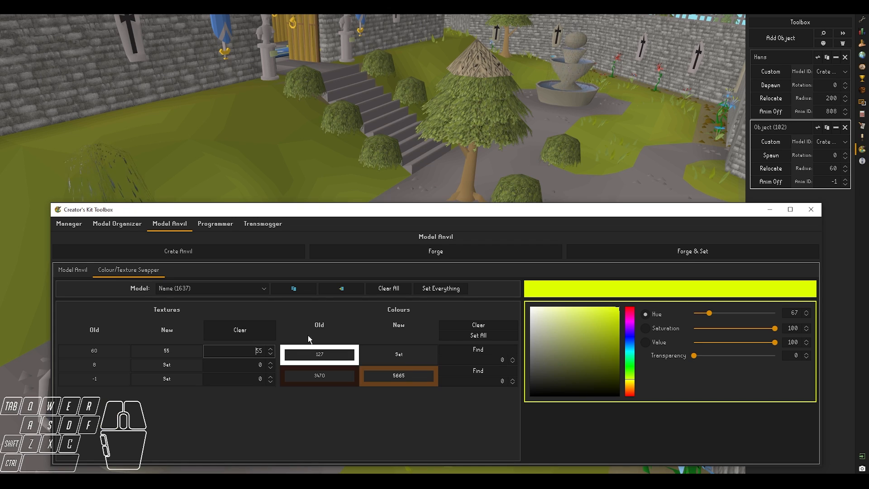
pyautogui.click(620, 248)
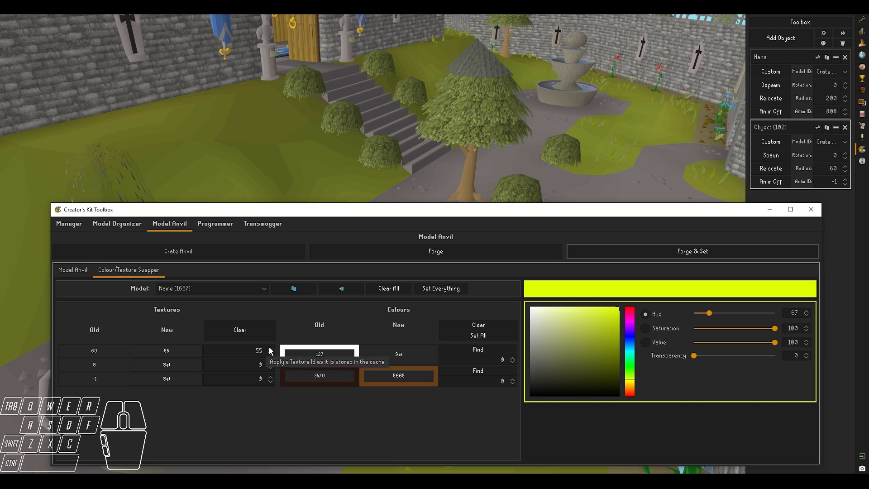
# Step: Preview textures 60 and 61 on the tree, and set the replacement for texture 60 to 20
pyautogui.click(270, 350)
pyautogui.click(598, 250)
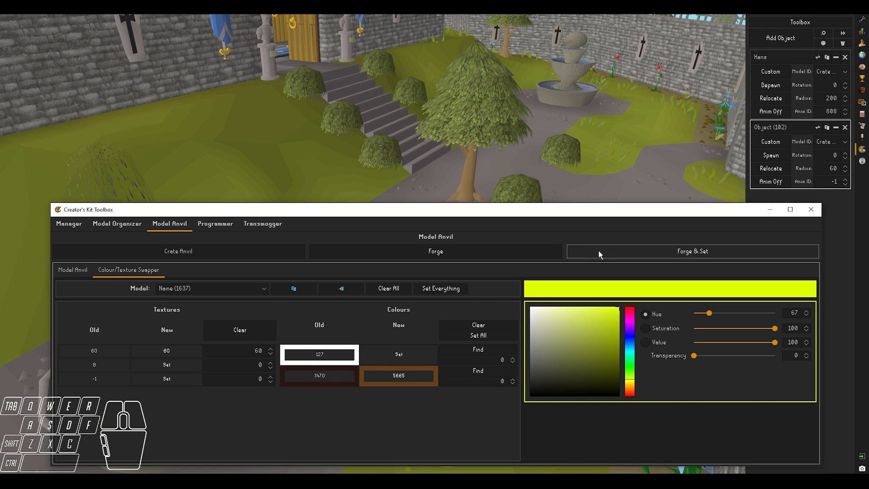
pyautogui.click(270, 350)
pyautogui.click(655, 251)
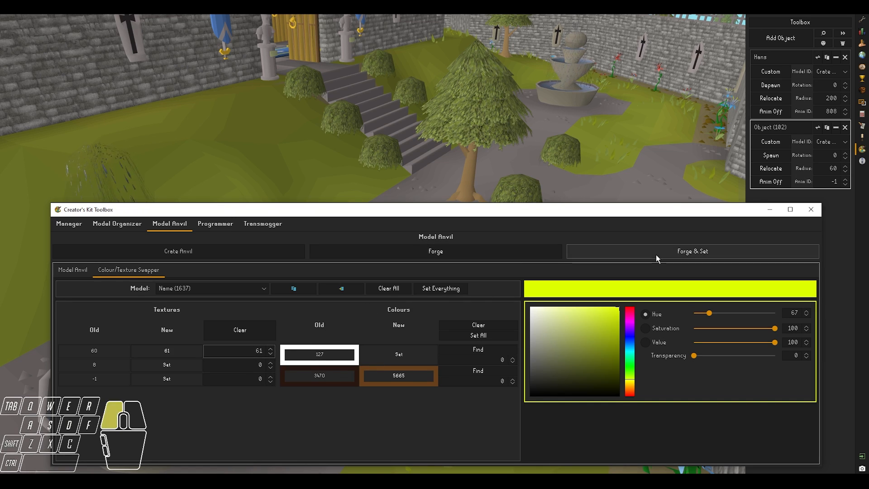
pyautogui.doubleClick(265, 350)
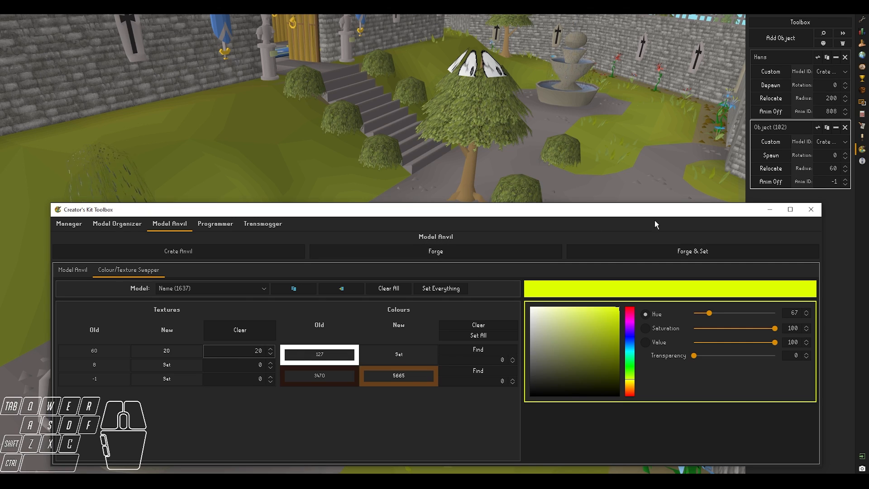
# Step: Forge and set the tree with texture 20, also replace its texture 8 with 20, and forge and set it again
pyautogui.click(661, 251)
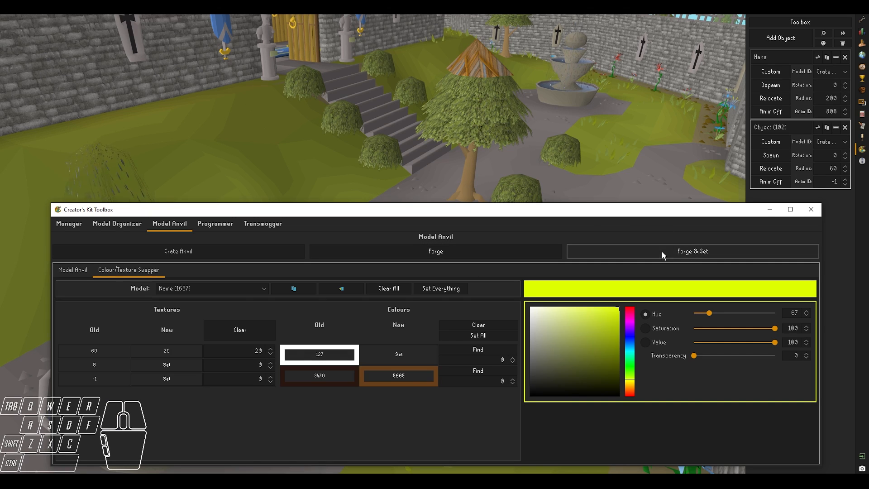
pyautogui.doubleClick(256, 351)
pyautogui.hotkey('ctrl', 'c')
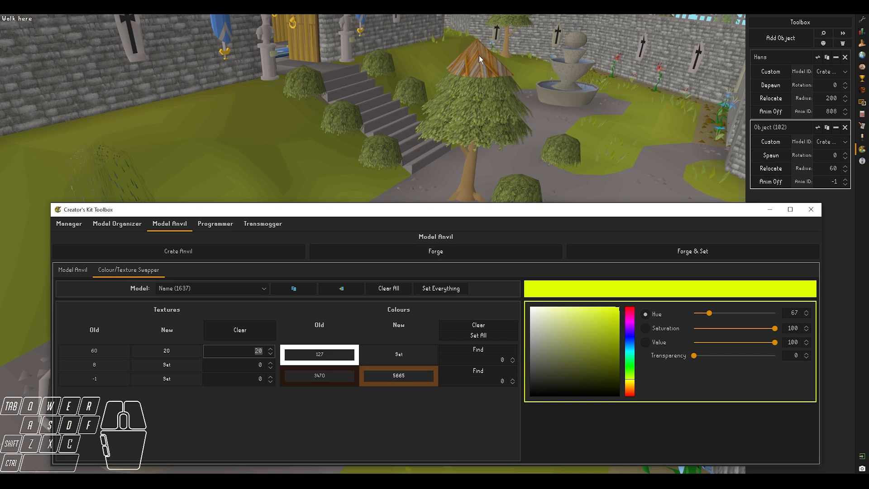
pyautogui.click(232, 368)
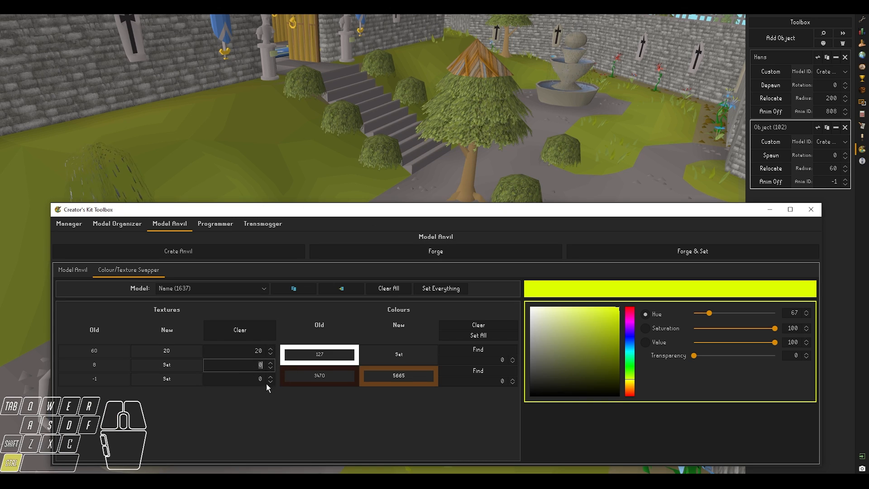
pyautogui.hotkey('ctrl', 'v')
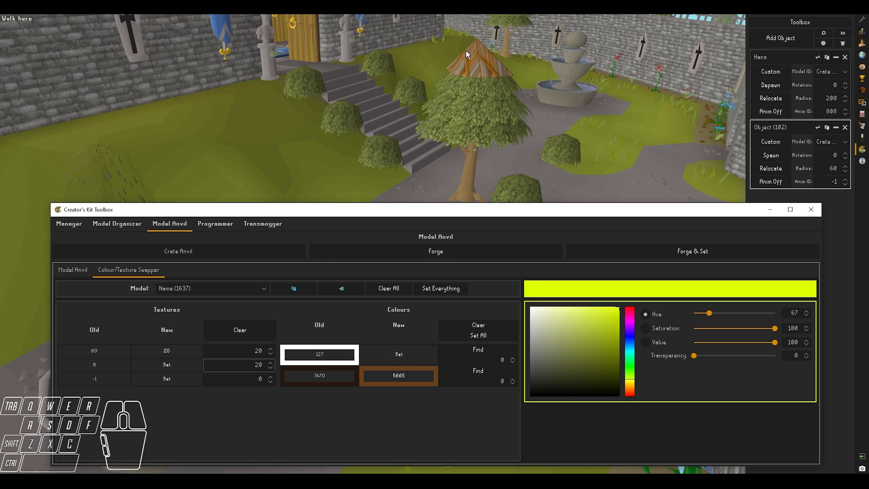
pyautogui.click(645, 253)
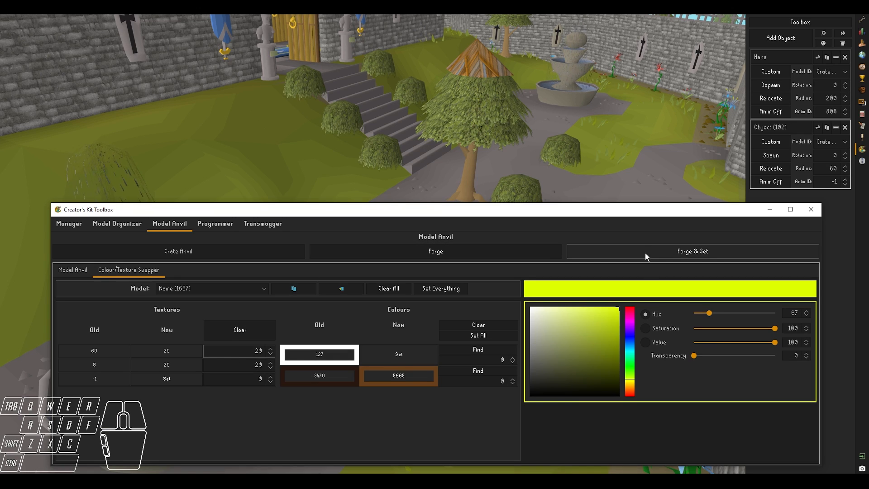
pyautogui.click(644, 253)
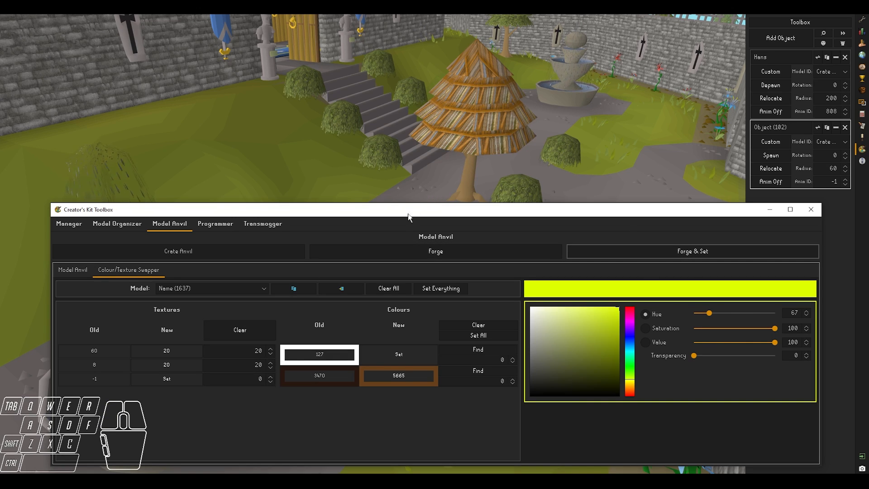
# Step: Remove both texture replacements from the tree, and forge and set the model
pyautogui.moveTo(387, 203); pyautogui.dragTo(387, 216)
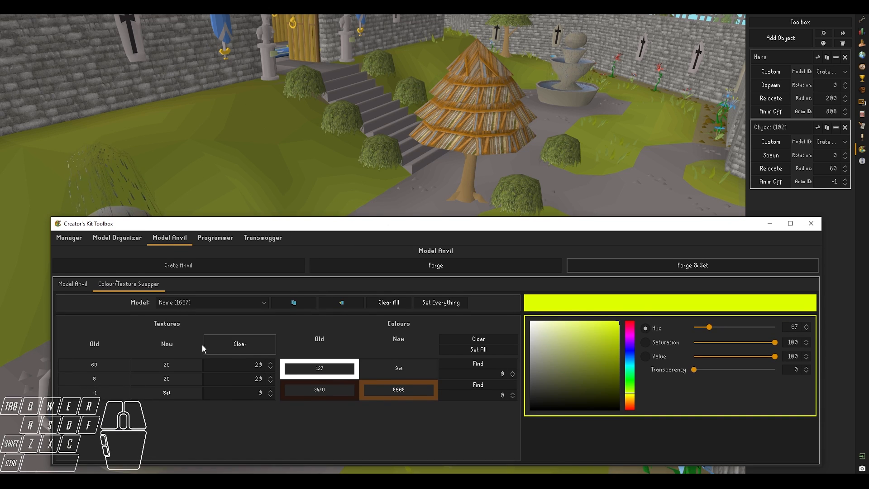
pyautogui.click(177, 362)
pyautogui.click(177, 376)
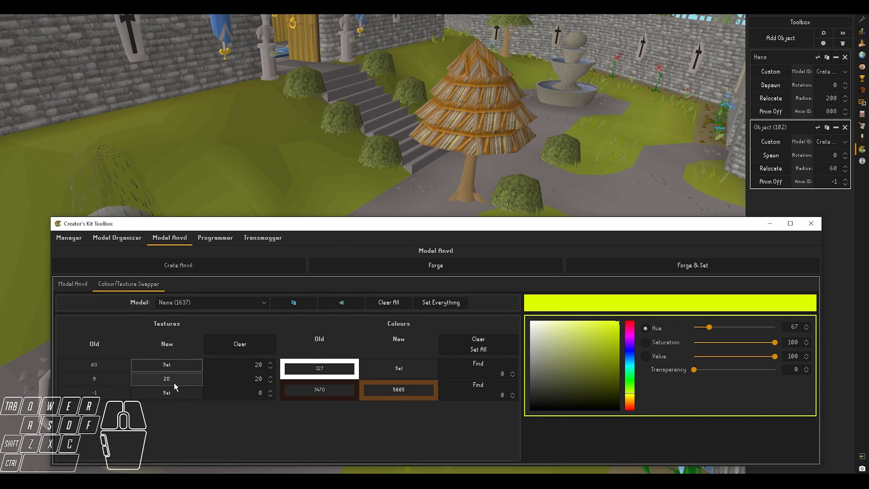
pyautogui.click(667, 273)
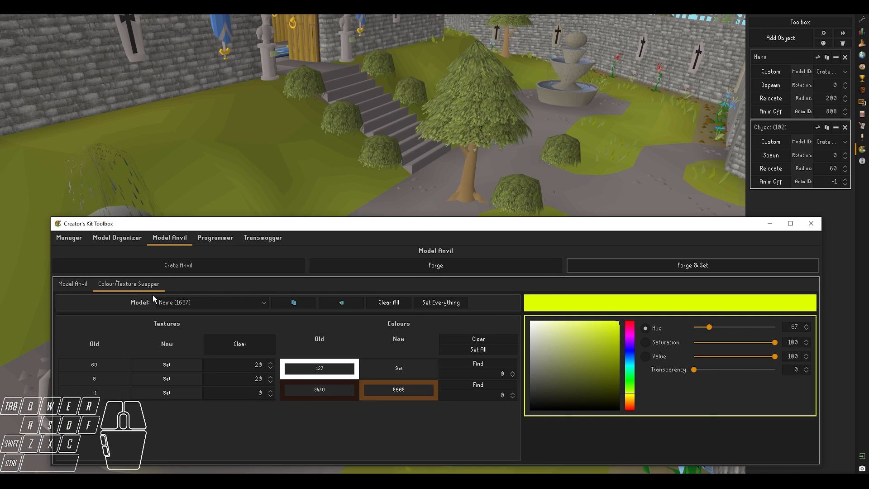
# Step: Duplicate the tree in the Model Anvil, set the copy's x tile translation to 2, and forge and set the model
pyautogui.click(71, 283)
pyautogui.click(337, 319)
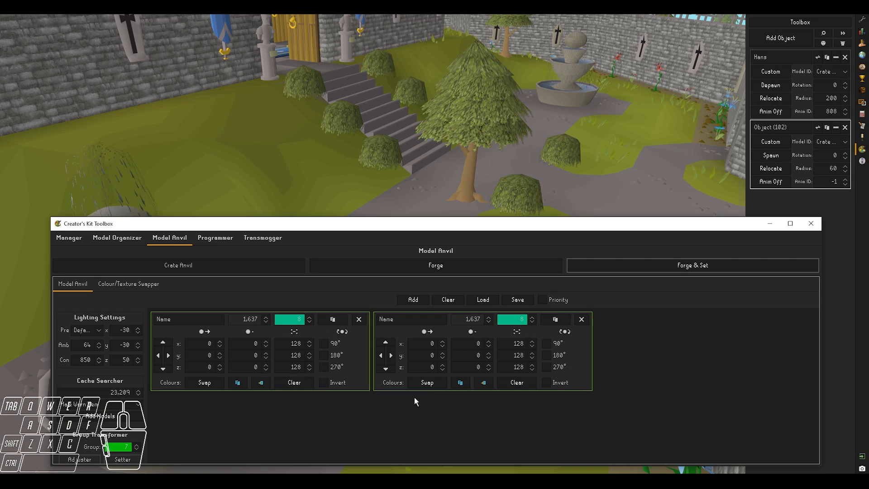
pyautogui.click(442, 341)
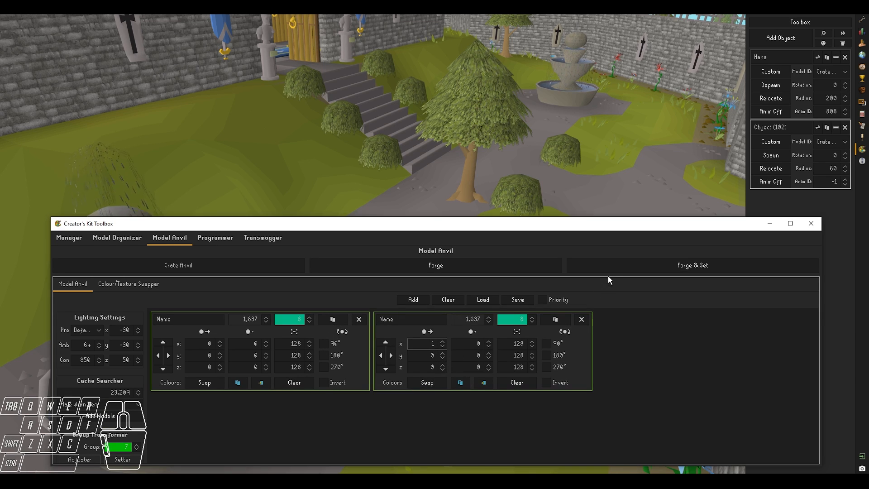
pyautogui.click(652, 263)
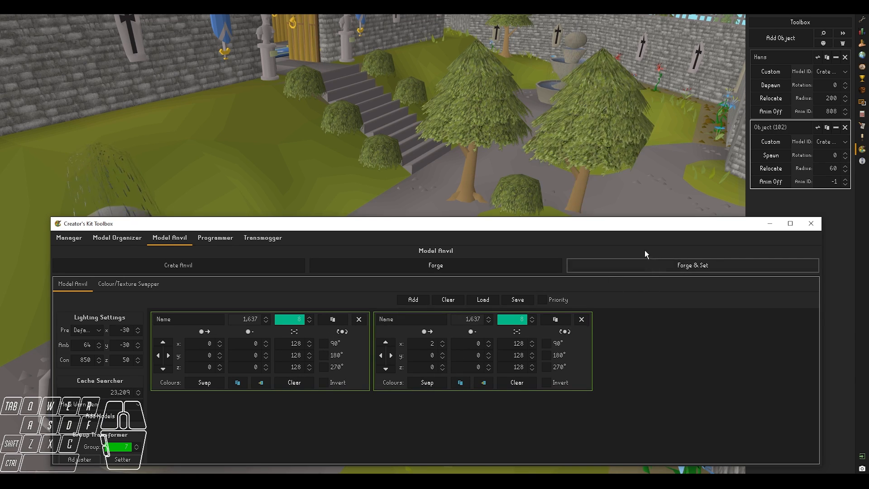
# Step: Set the radius of Object (102) to 500 and view both trees in the scene
pyautogui.keyDown('shift'); pyautogui.moveTo(498, 151); pyautogui.dragTo(513, 156, button='middle'); pyautogui.keyUp('shift')
pyautogui.hotkey('shift', 'd')
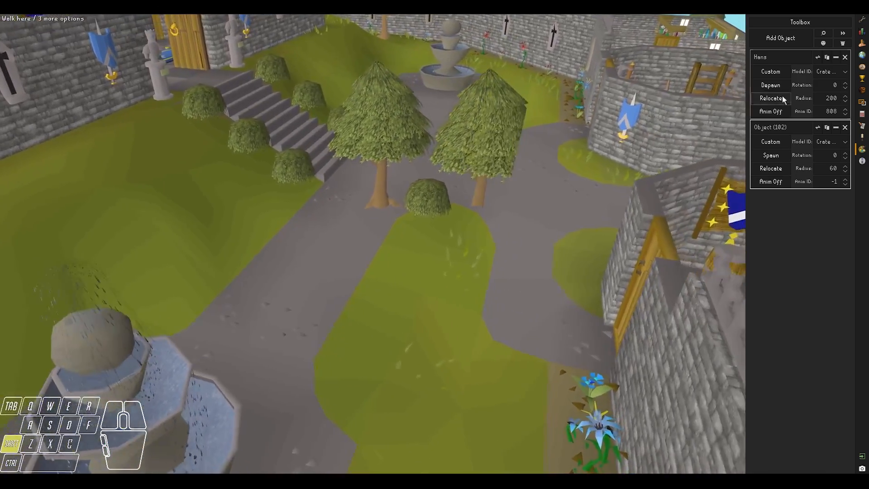
pyautogui.click(843, 104)
pyautogui.click(832, 169)
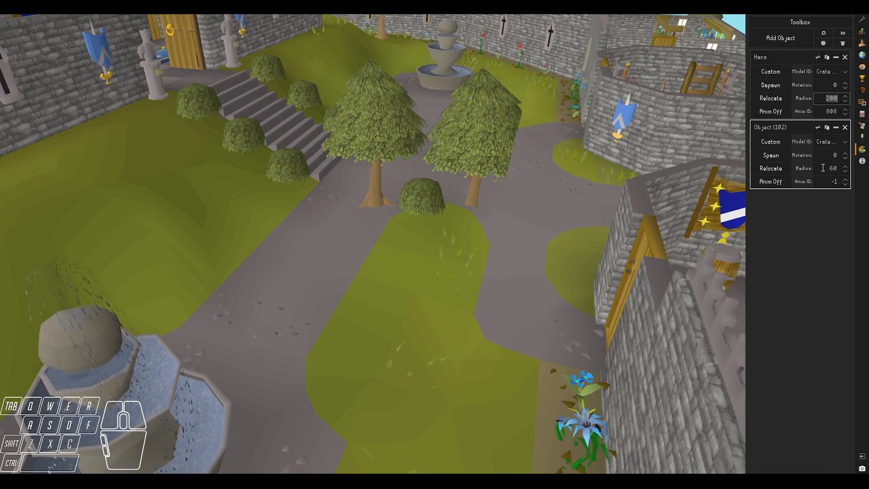
pyautogui.write('500')
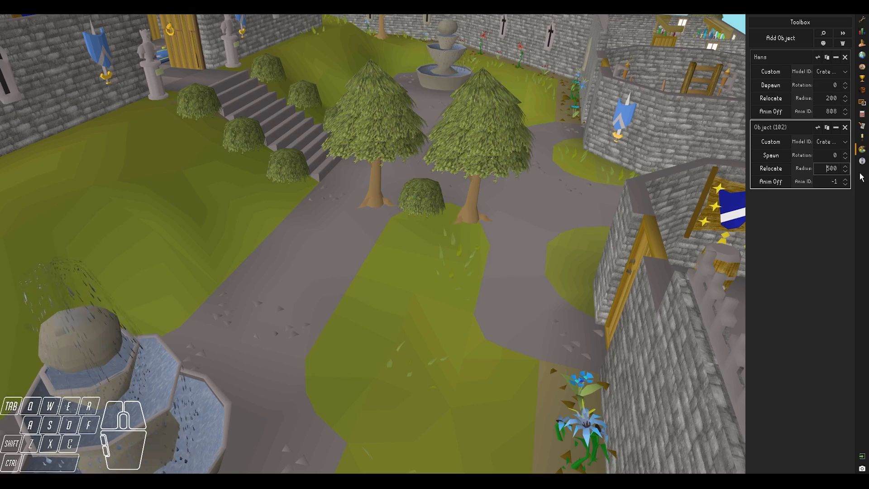
pyautogui.moveTo(599, 219); pyautogui.dragTo(620, 217, button='middle')
pyautogui.press('w')
pyautogui.press('d')
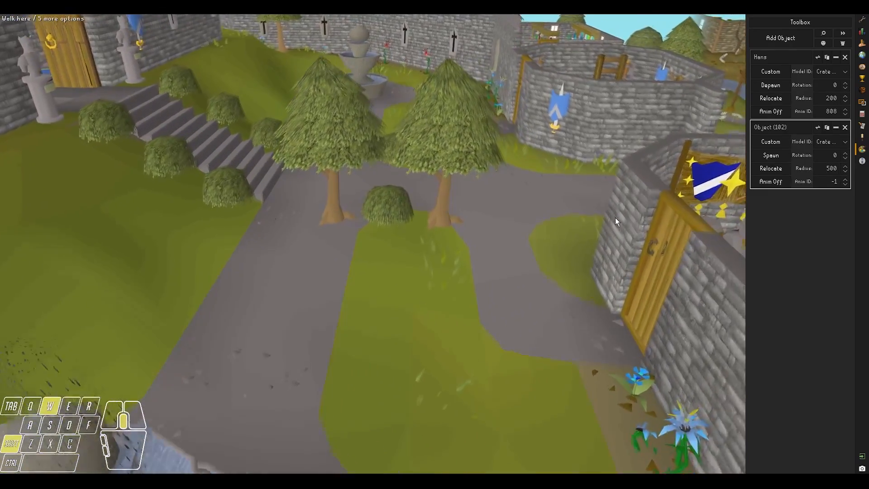
pyautogui.press('shift')
# Step: In the Colour/Texture Swapper, replace the first tree's colour 3470 with a light blue of hue 193, and forge and set
pyautogui.click(461, 441)
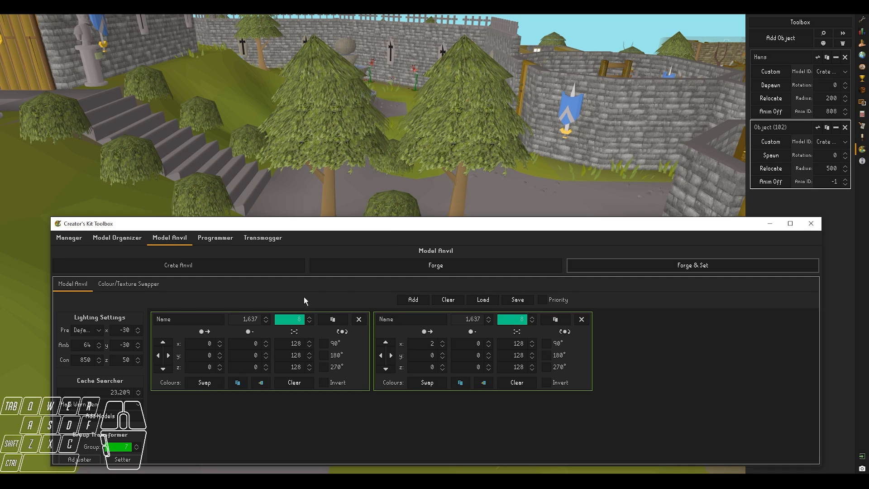
pyautogui.click(109, 285)
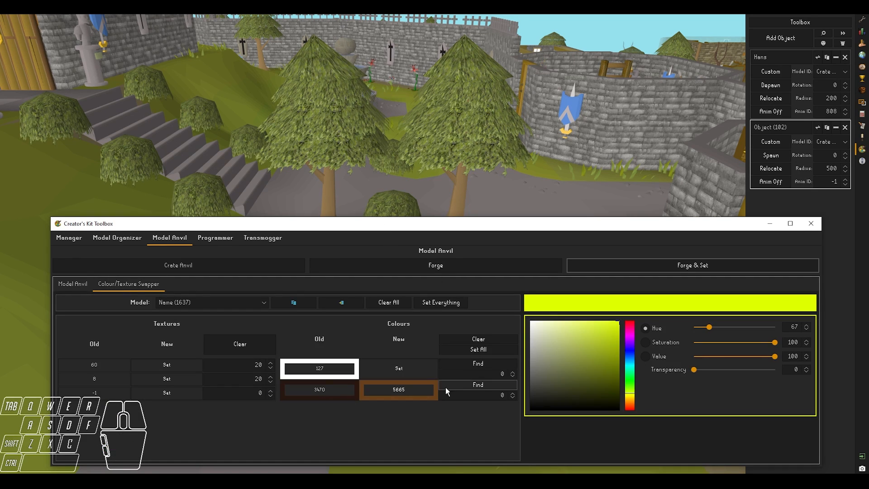
pyautogui.moveTo(632, 368); pyautogui.dragTo(632, 362)
pyautogui.moveTo(513, 222); pyautogui.dragTo(513, 243)
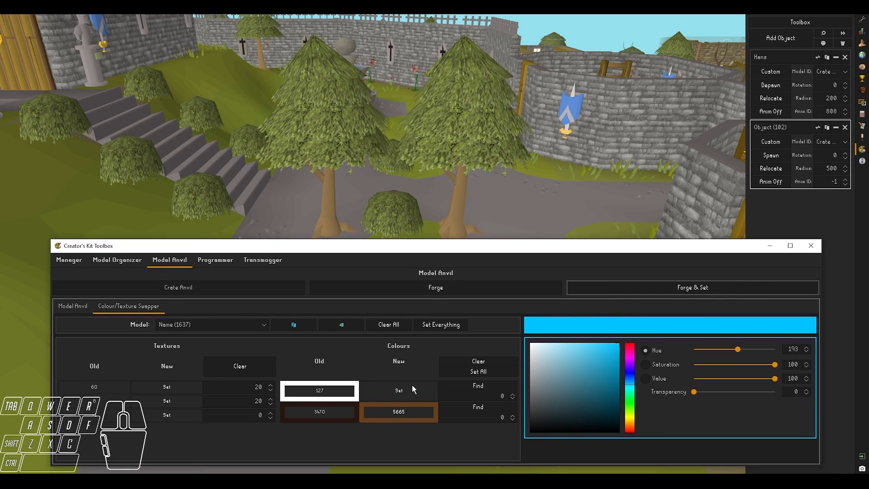
pyautogui.click(403, 413)
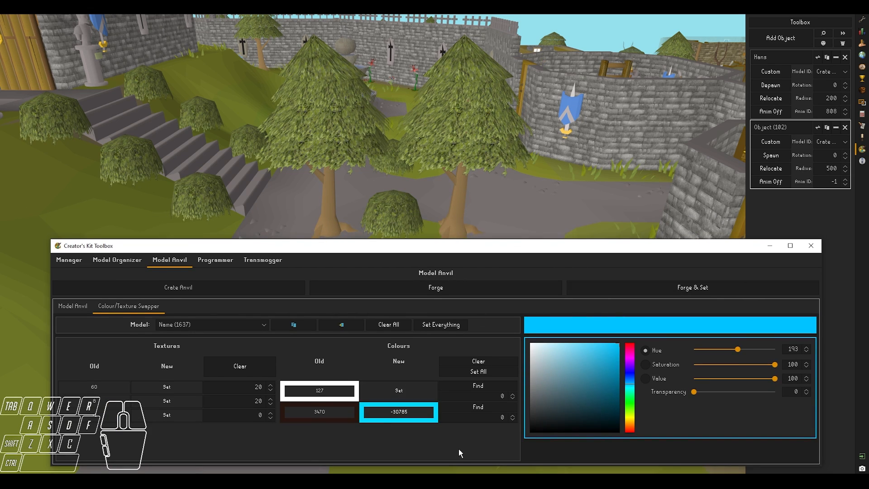
pyautogui.click(622, 290)
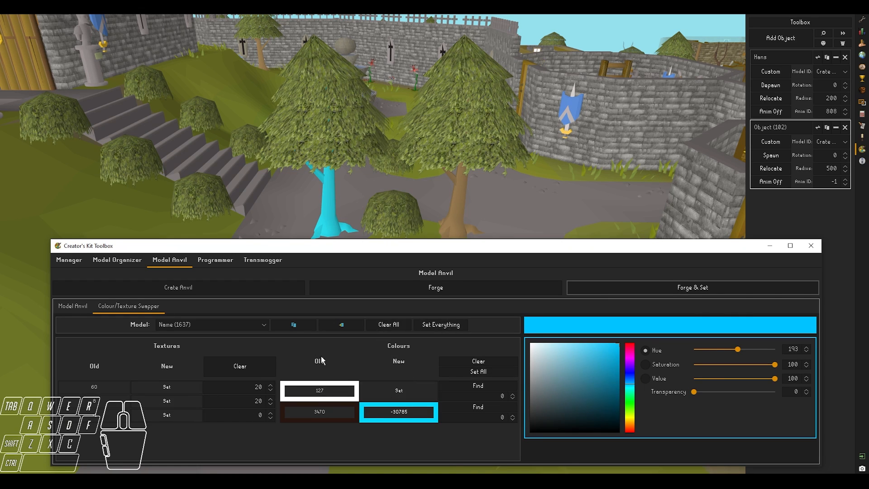
# Step: Reapply texture 20 to both of the first tree's leaf textures, and forge and set the model
pyautogui.click(166, 387)
pyautogui.click(166, 401)
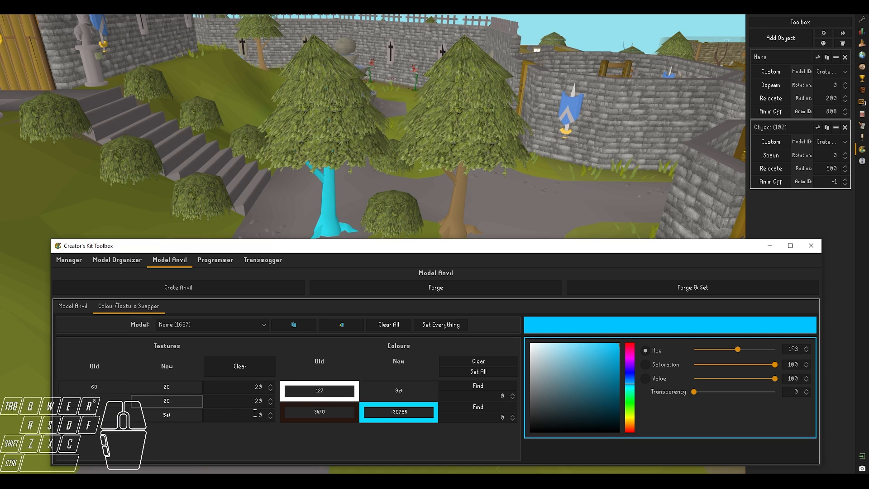
pyautogui.click(628, 289)
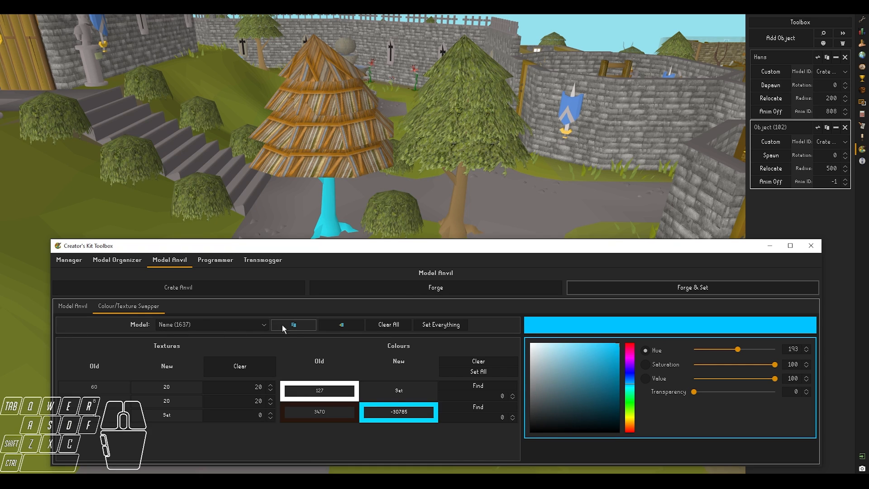
# Step: Paste the first tree's copied colour and texture swaps onto the second tree, and forge and set the model
pyautogui.click(245, 325)
pyautogui.click(213, 343)
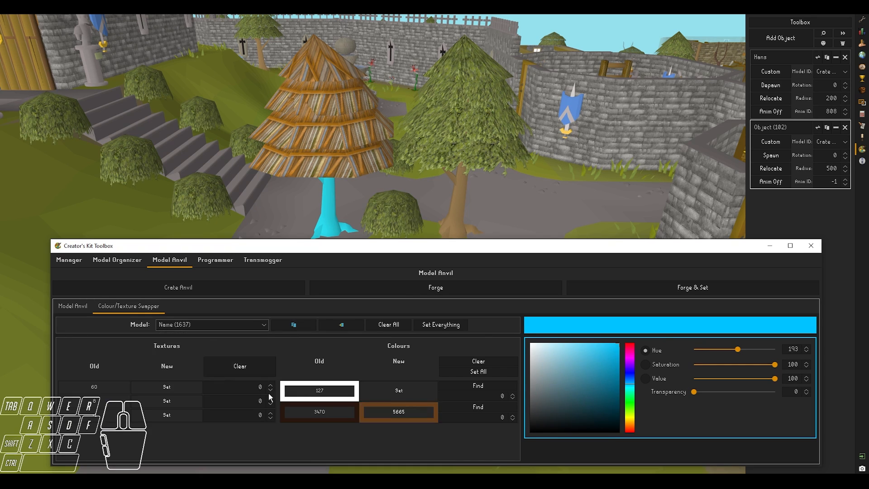
pyautogui.click(340, 325)
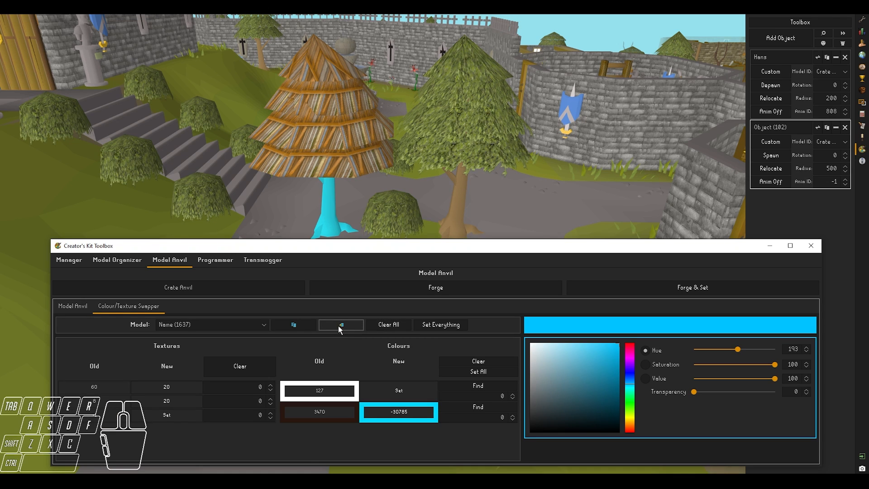
pyautogui.click(670, 288)
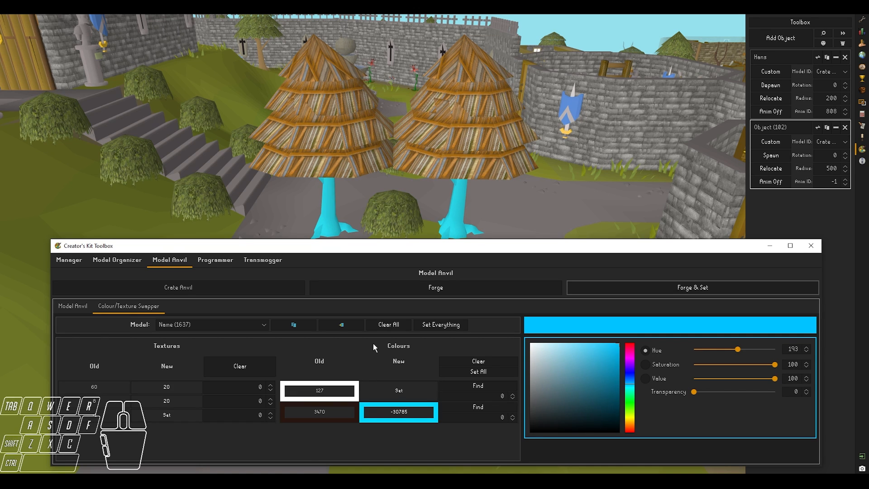
# Step: Clear all models from the Model Anvil and load the bigboat_steel_crates collection
pyautogui.click(73, 306)
pyautogui.moveTo(272, 239); pyautogui.dragTo(302, 117)
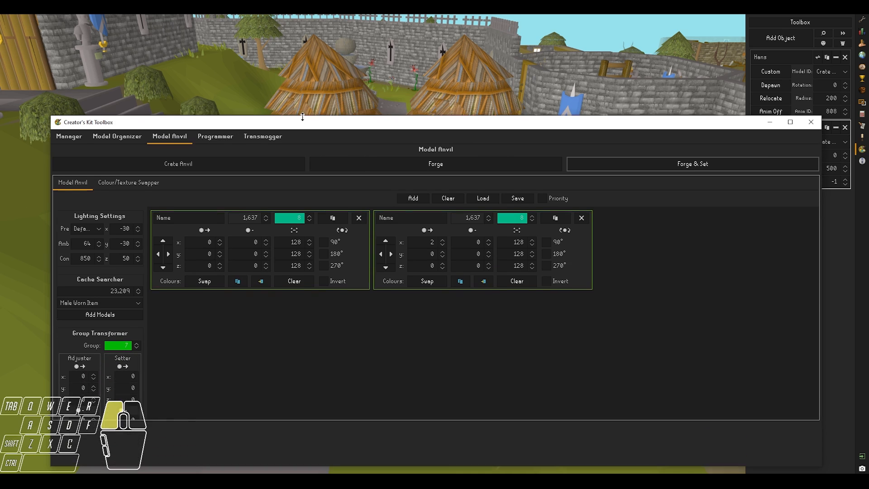
pyautogui.click(448, 197)
pyautogui.click(479, 201)
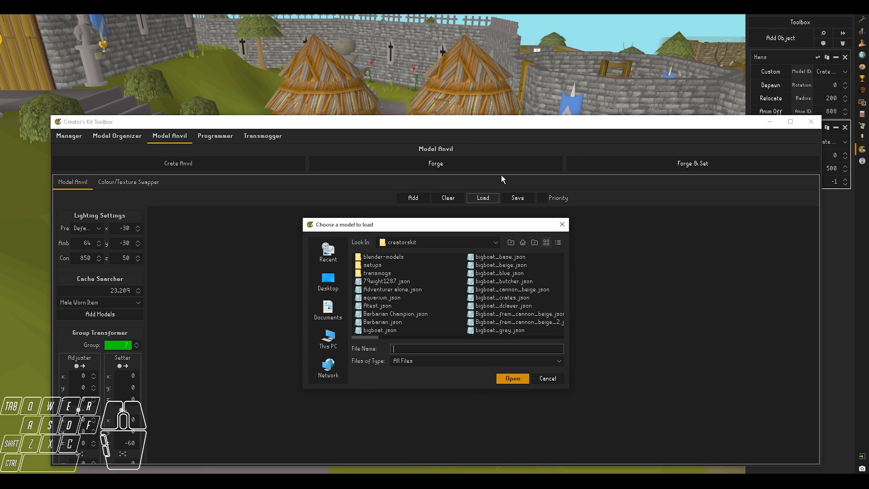
pyautogui.scroll(-2, 509, 320)
pyautogui.click(509, 320)
pyautogui.click(514, 380)
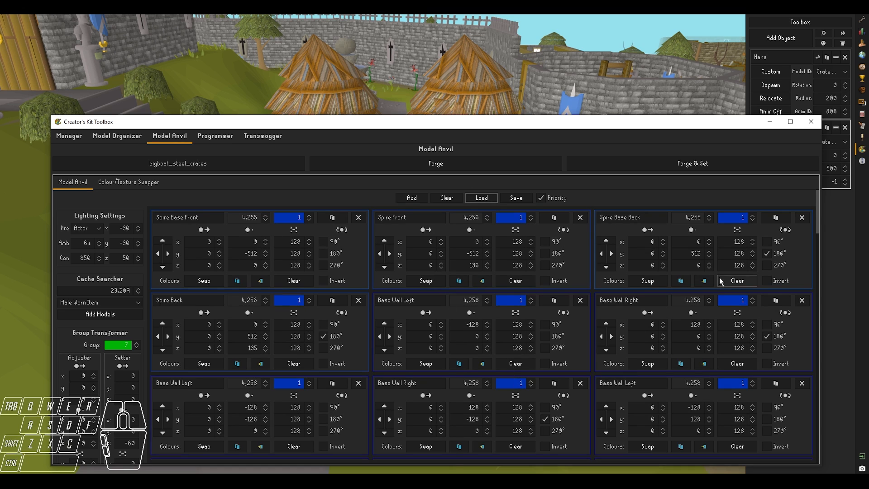
# Step: Examine the boat's component list and the colour swaps of several parts, including Spire Base Back, Base Wall Left, Sail bottom and Sail top
pyautogui.moveTo(819, 209); pyautogui.dragTo(806, 290)
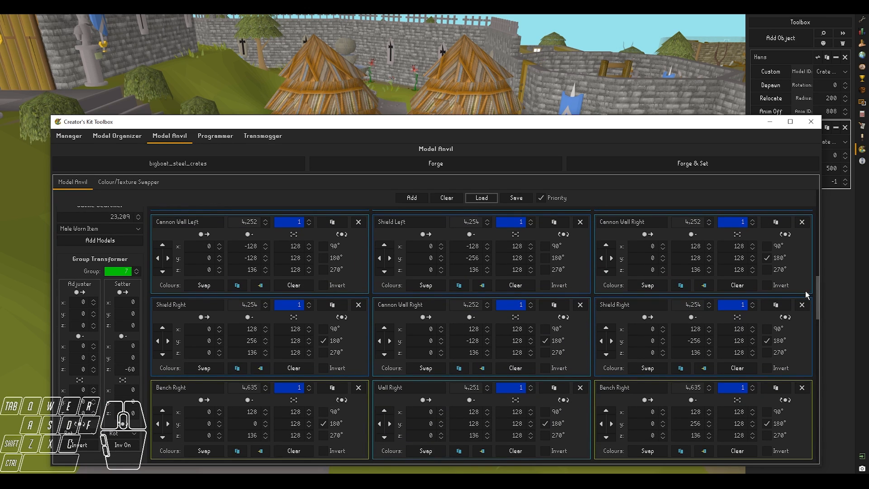
pyautogui.click(128, 182)
pyautogui.click(213, 202)
pyautogui.click(216, 231)
pyautogui.click(216, 200)
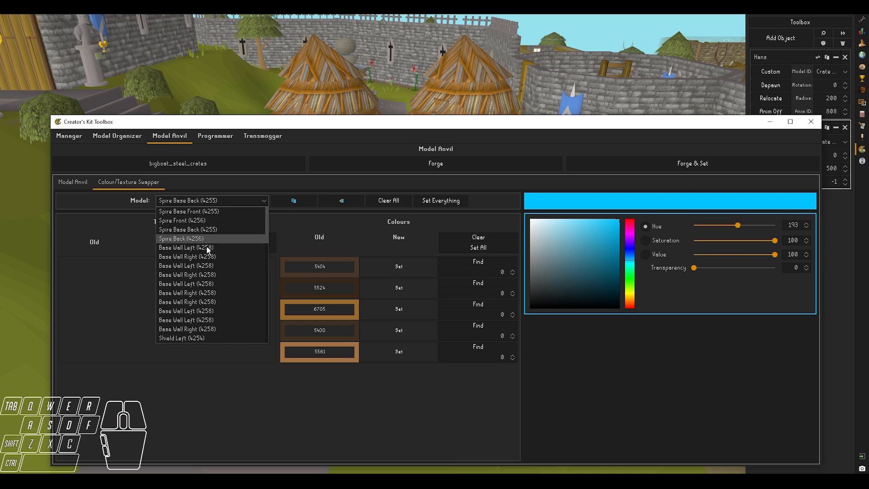
pyautogui.click(207, 246)
pyautogui.click(214, 202)
pyautogui.click(199, 304)
pyautogui.click(216, 200)
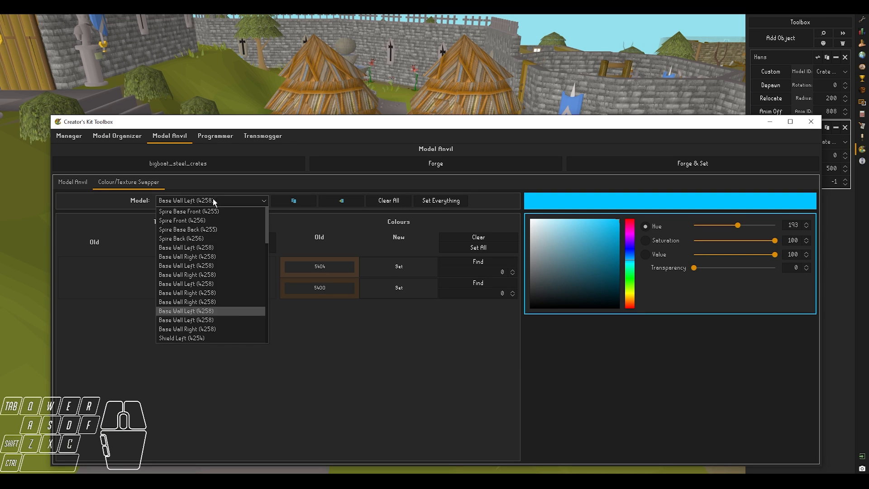
pyautogui.scroll(-5, 217, 288)
pyautogui.click(196, 293)
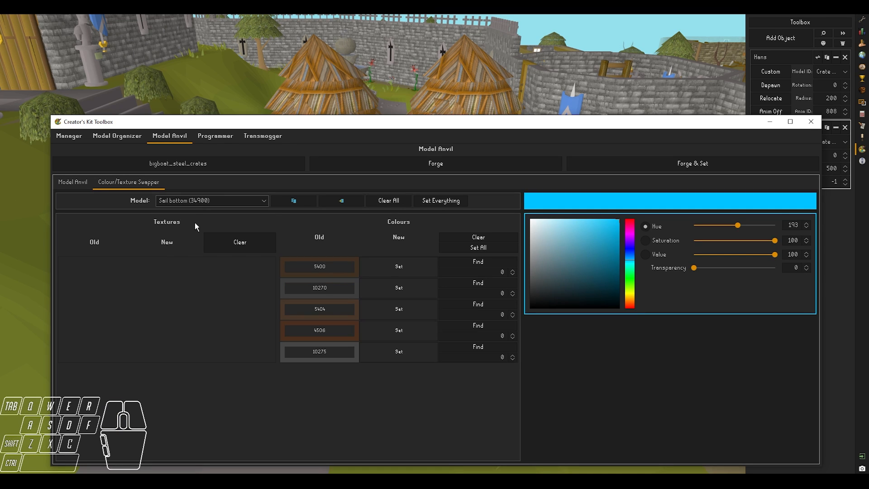
pyautogui.click(195, 200)
pyautogui.click(182, 303)
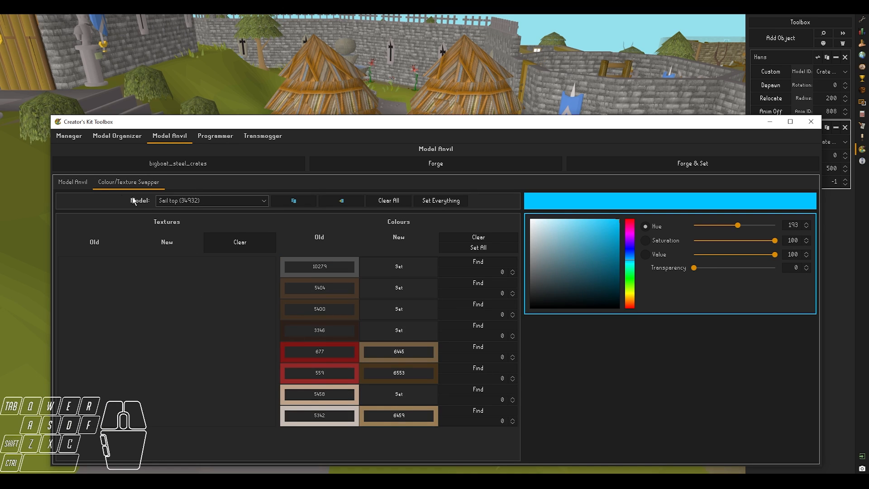
pyautogui.click(73, 182)
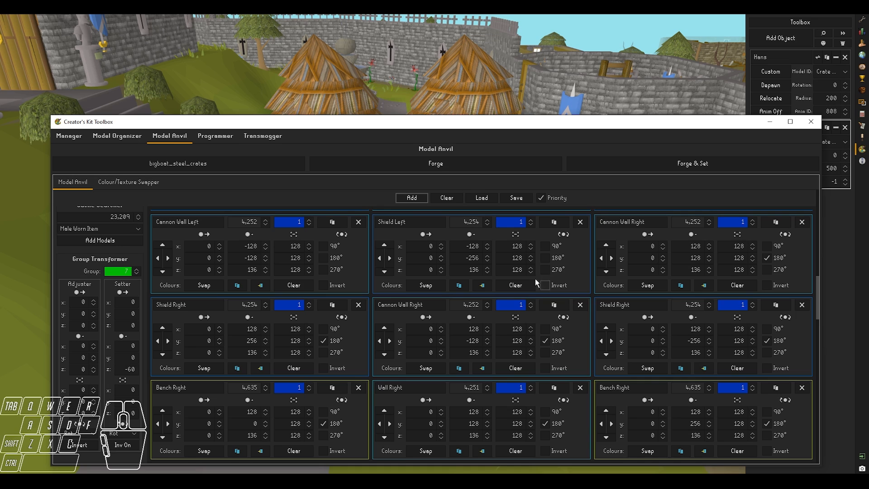
# Step: Forge the bigboat_steel_crates model with Priority enabled and set it on the selected object
pyautogui.click(688, 169)
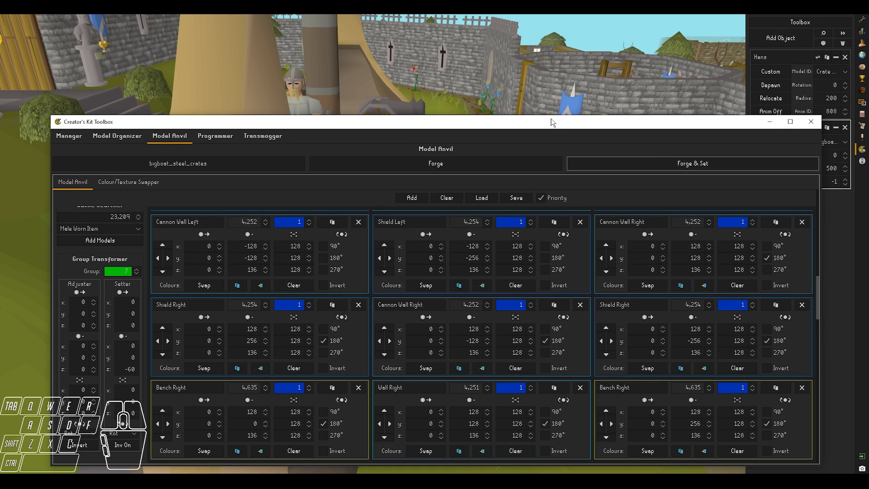
pyautogui.moveTo(551, 116); pyautogui.dragTo(558, 354)
pyautogui.rightClick(519, 222)
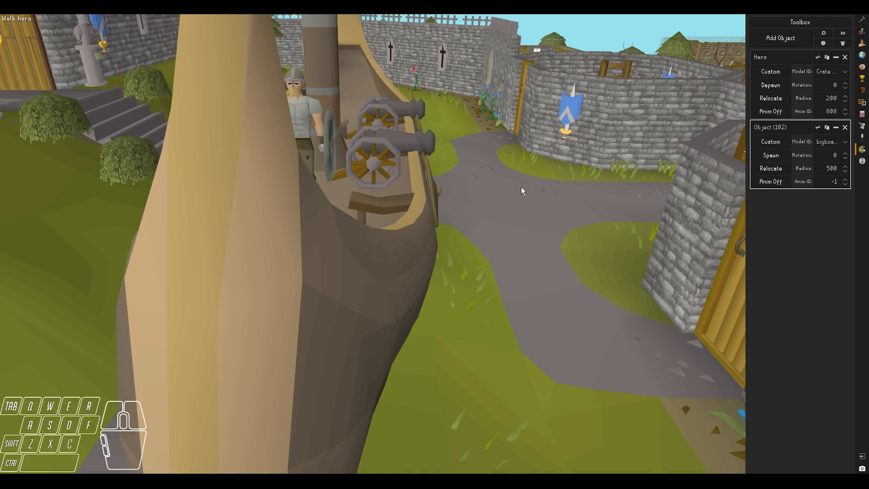
pyautogui.moveTo(527, 153); pyautogui.dragTo(678, 199, button='middle')
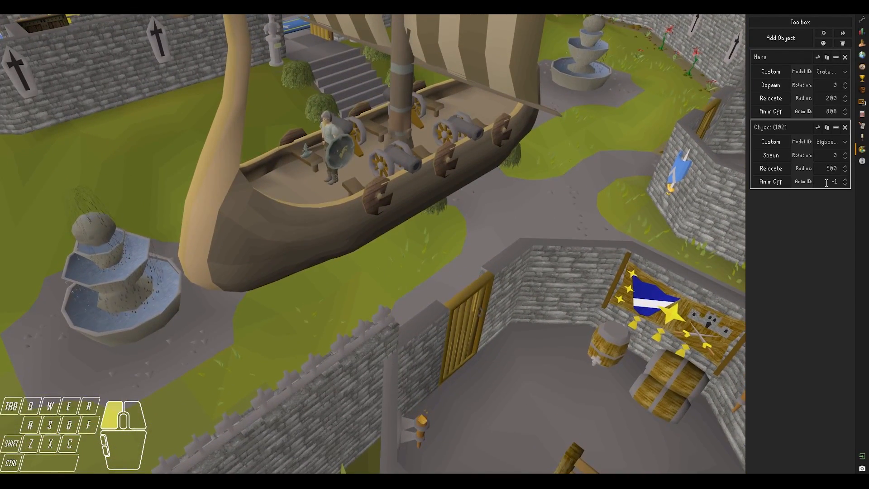
# Step: Set the boat object's animation ID to 808 and look at its deck up close
pyautogui.moveTo(826, 183); pyautogui.dragTo(849, 185)
pyautogui.write('808')
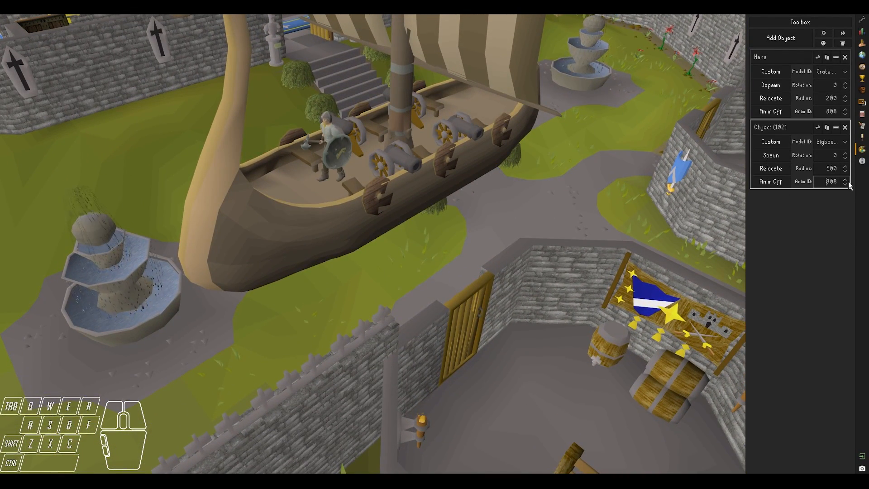
pyautogui.moveTo(531, 151); pyautogui.dragTo(531, 180, button='middle')
pyautogui.press('f')
pyautogui.press('d')
pyautogui.press('w')
pyautogui.press('a')
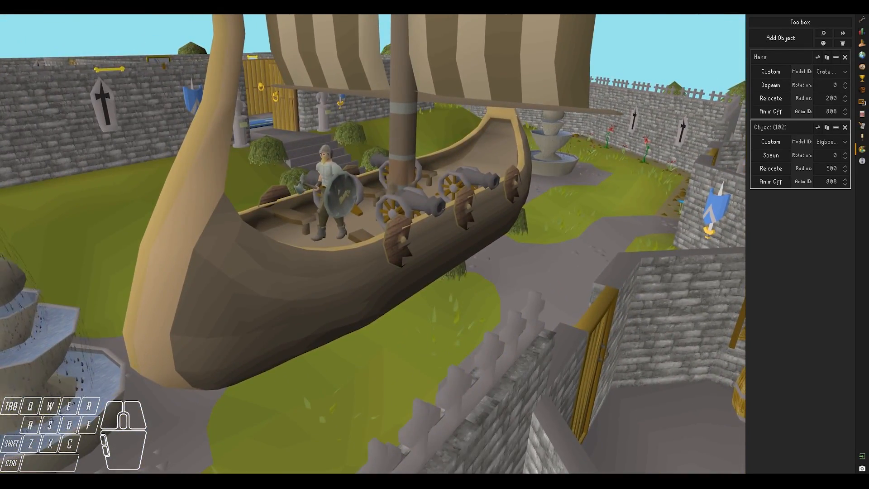
# Step: Turn off Priority for the boat's components and forge and set the model
pyautogui.moveTo(411, 481)
pyautogui.click(464, 452)
pyautogui.moveTo(425, 353); pyautogui.dragTo(423, 147)
pyautogui.click(127, 209)
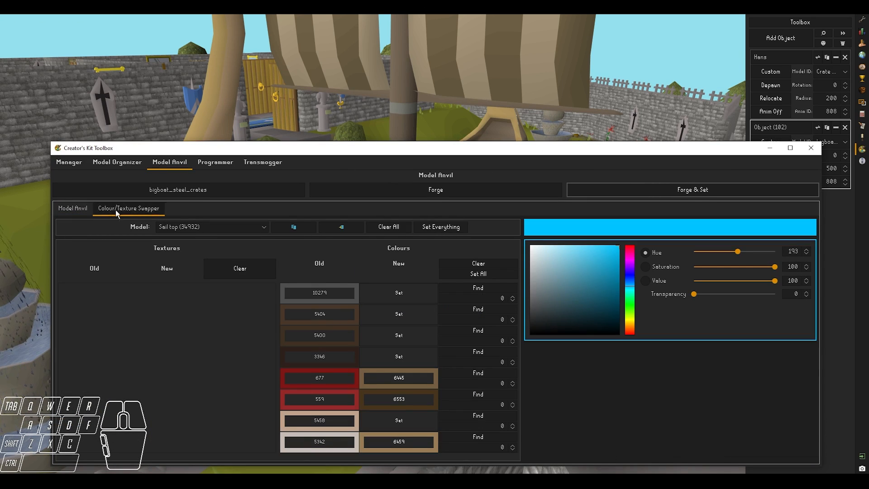
pyautogui.click(71, 210)
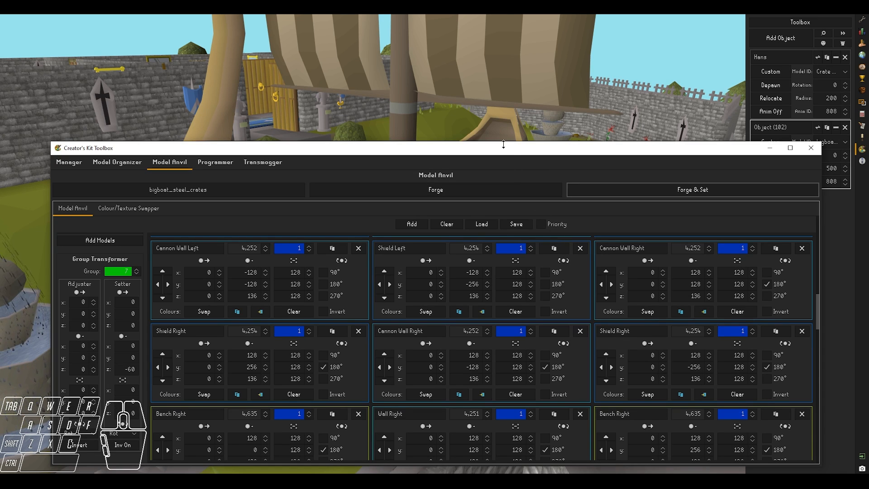
pyautogui.moveTo(503, 144); pyautogui.dragTo(520, 301)
pyautogui.click(600, 345)
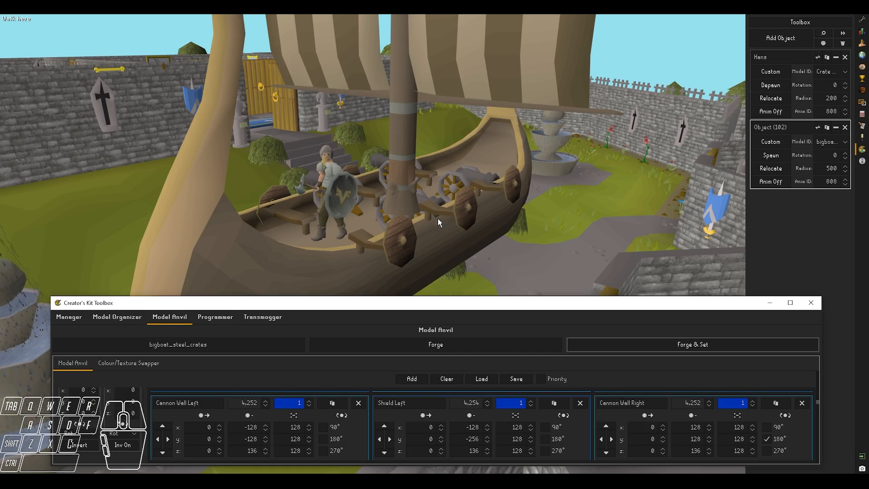
# Step: Examine the render order of the boat's prow, sails, cannons and benches from several angles
pyautogui.moveTo(438, 218); pyautogui.dragTo(399, 186, button='middle')
pyautogui.moveTo(397, 265); pyautogui.dragTo(276, 177, button='middle')
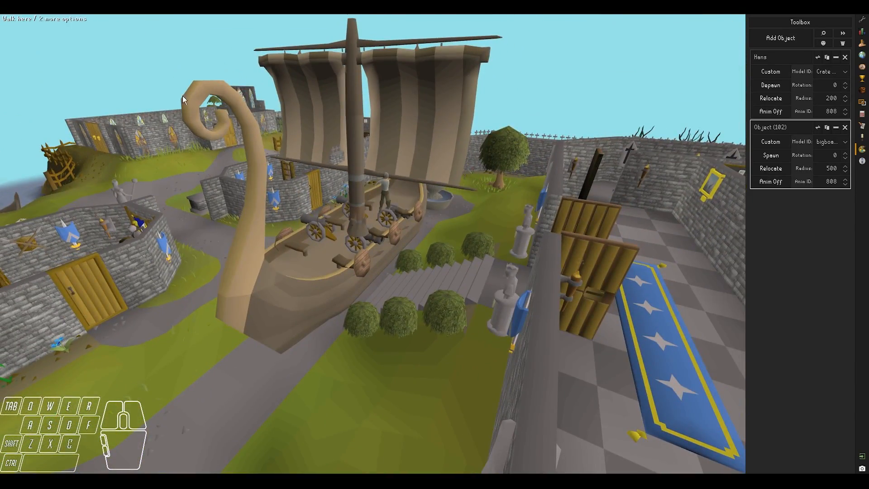
pyautogui.moveTo(377, 230); pyautogui.dragTo(107, 229, button='middle')
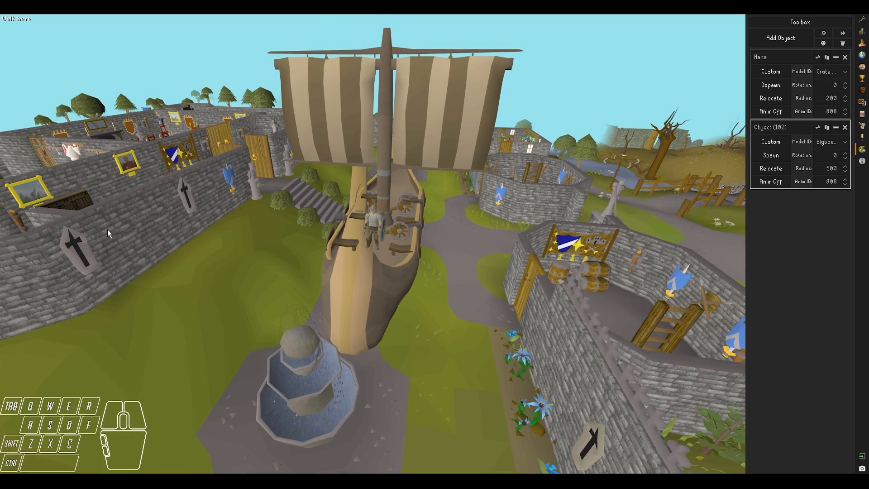
pyautogui.moveTo(185, 232); pyautogui.dragTo(391, 238, button='middle')
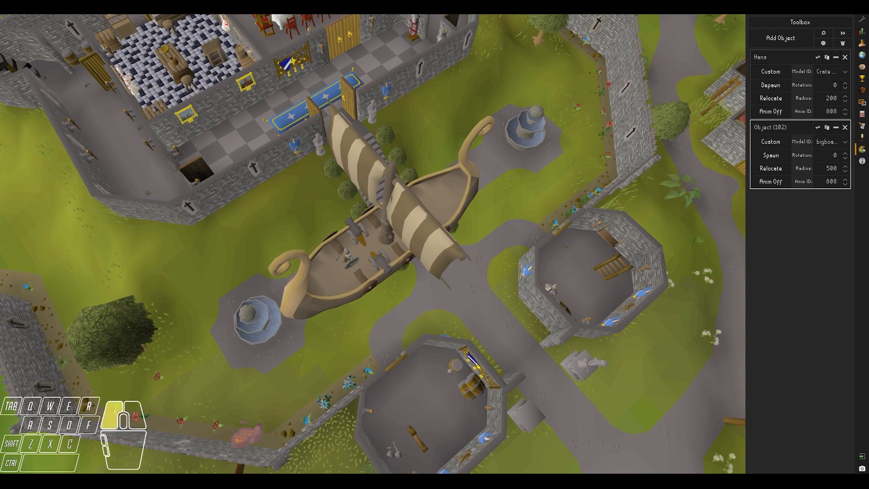
pyautogui.rightClick(399, 296)
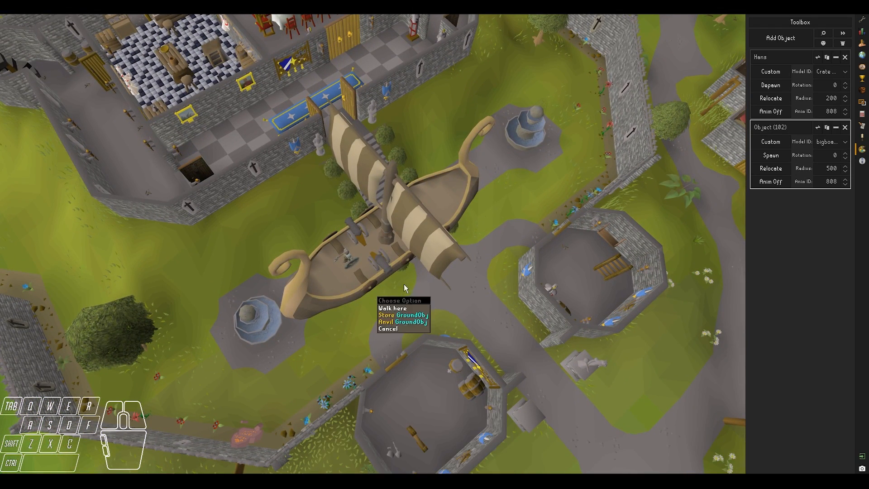
pyautogui.moveTo(406, 289); pyautogui.dragTo(165, 351, button='middle')
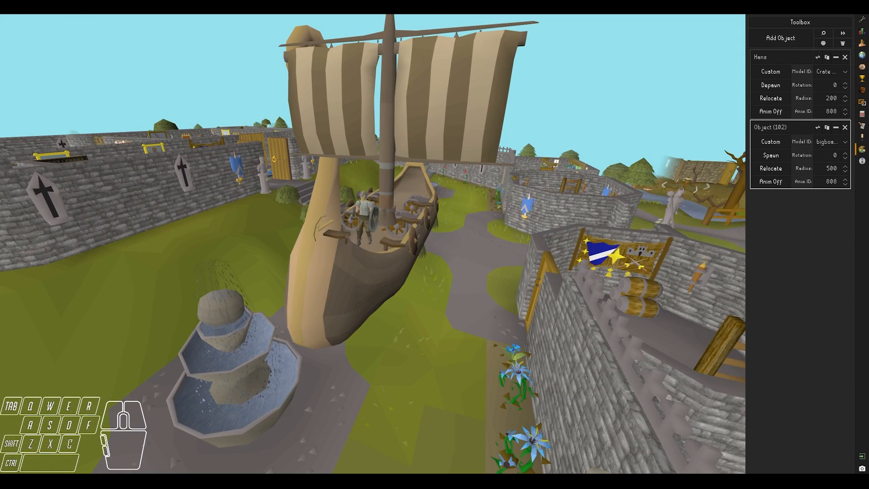
# Step: Turn Priority back on, forge and set the boat, and inspect its cannons, shields and prow
pyautogui.click(457, 441)
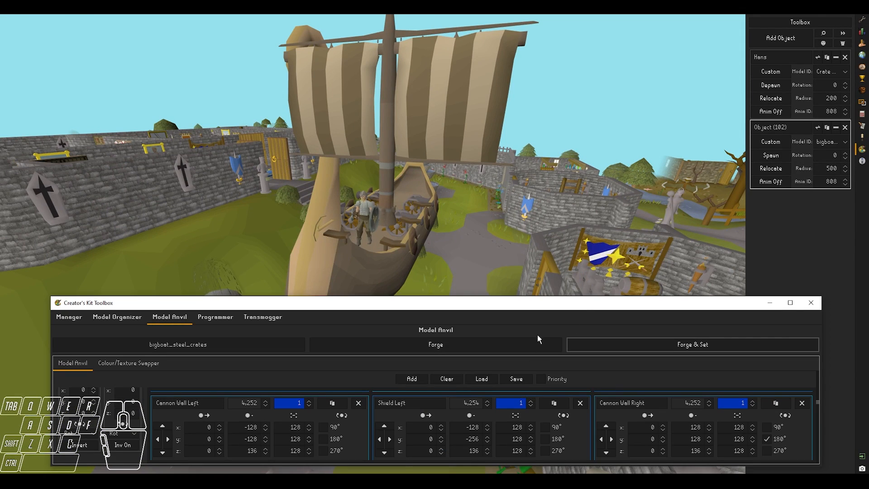
pyautogui.click(607, 351)
pyautogui.click(515, 240)
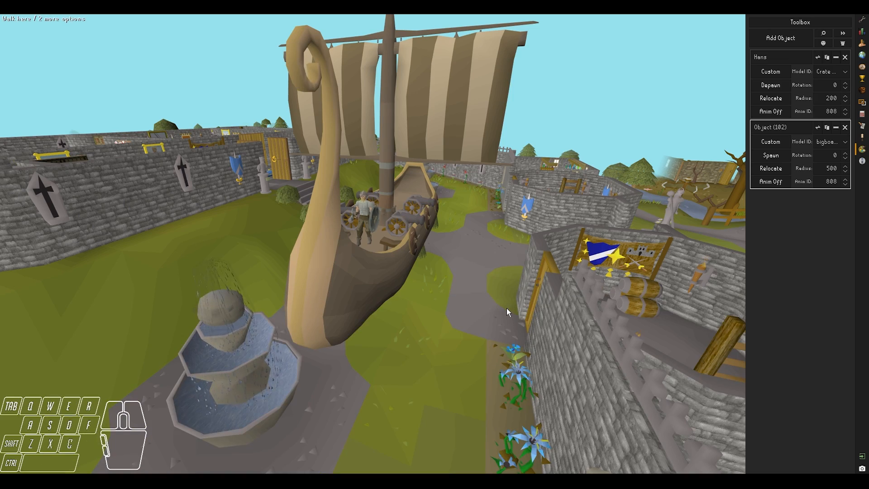
pyautogui.moveTo(471, 323); pyautogui.dragTo(300, 355, button='middle')
pyautogui.scroll(5, 361, 354)
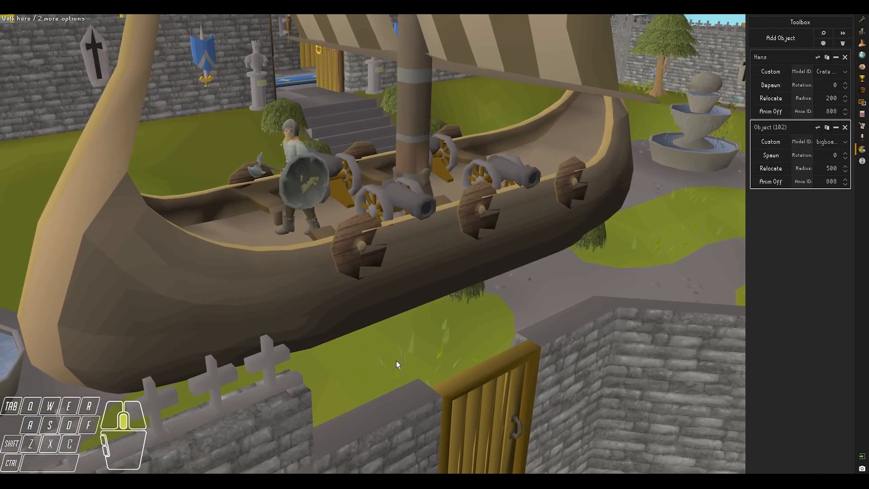
pyautogui.moveTo(378, 257); pyautogui.dragTo(388, 253, button='middle')
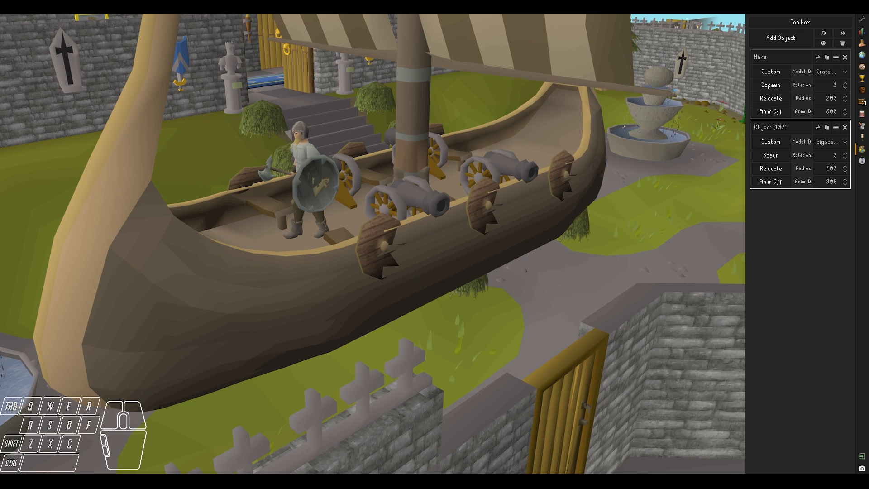
pyautogui.click(437, 440)
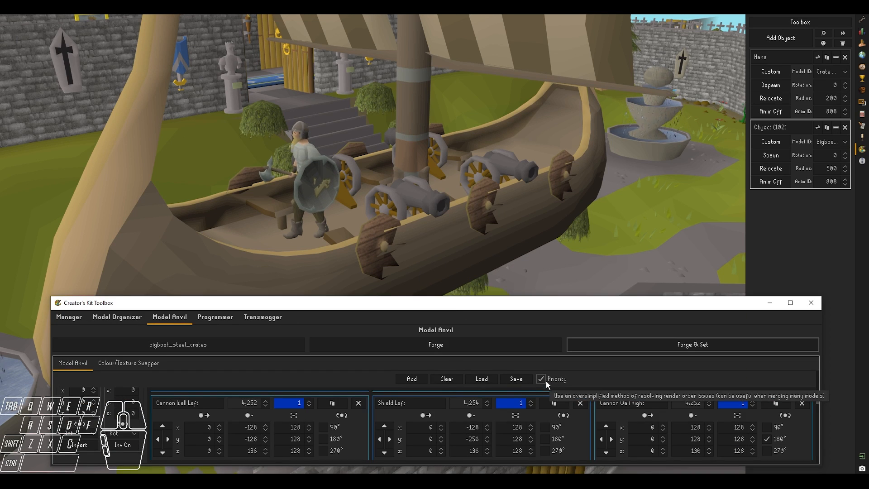
pyautogui.click(415, 208)
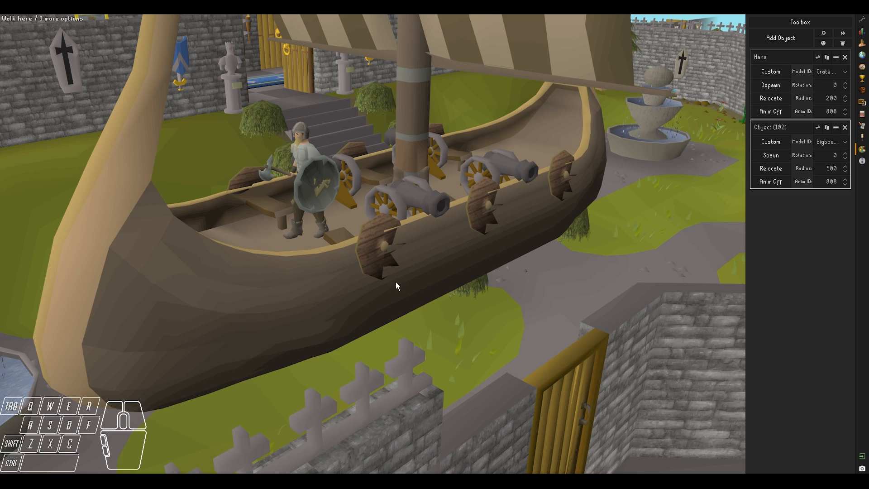
pyautogui.moveTo(281, 297); pyautogui.dragTo(399, 311, button='middle')
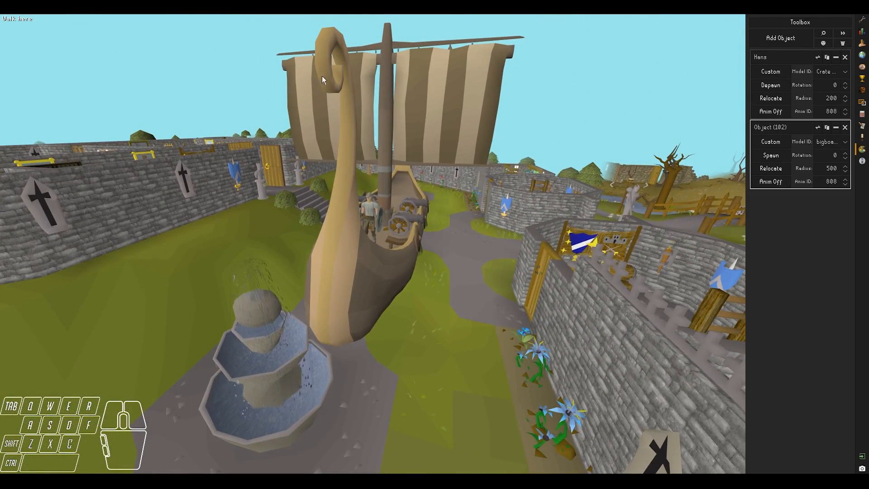
pyautogui.moveTo(351, 216); pyautogui.dragTo(392, 282, button='middle')
# Step: Clear all of the boat's components from the Model Anvil
pyautogui.moveTo(412, 481)
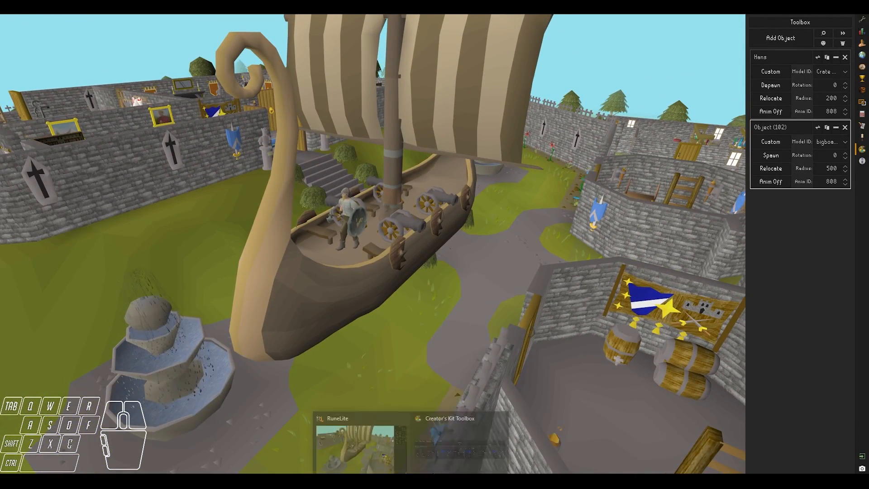
pyautogui.click(453, 446)
pyautogui.moveTo(427, 297); pyautogui.dragTo(427, 205)
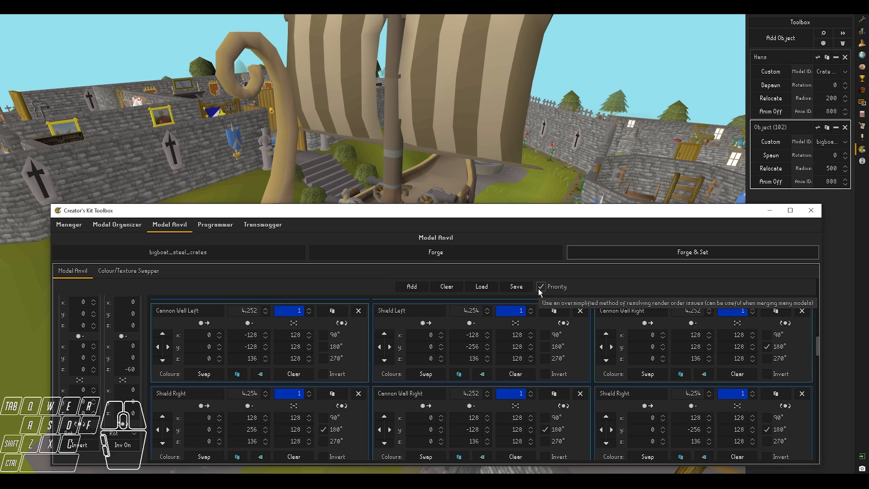
pyautogui.click(440, 287)
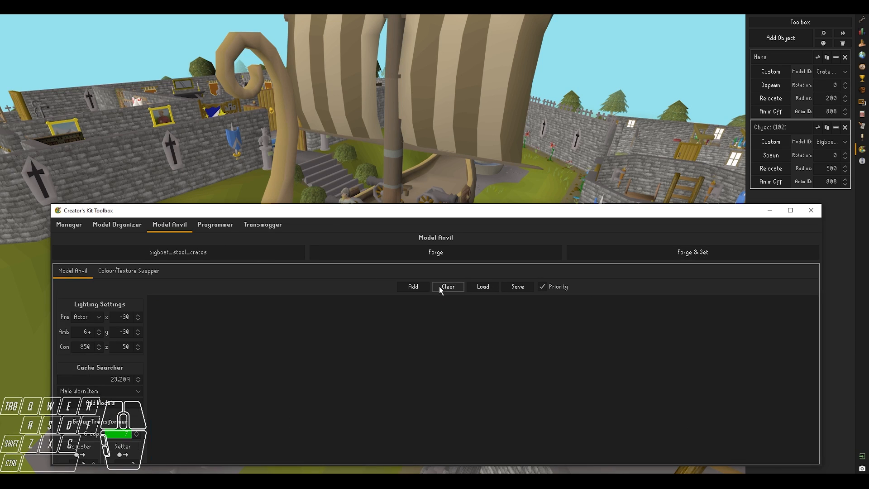
# Step: Load the last Crate Anvil model listed before the bigboat_steel_crates entries from the Model Organizer into the Model Anvil
pyautogui.click(130, 223)
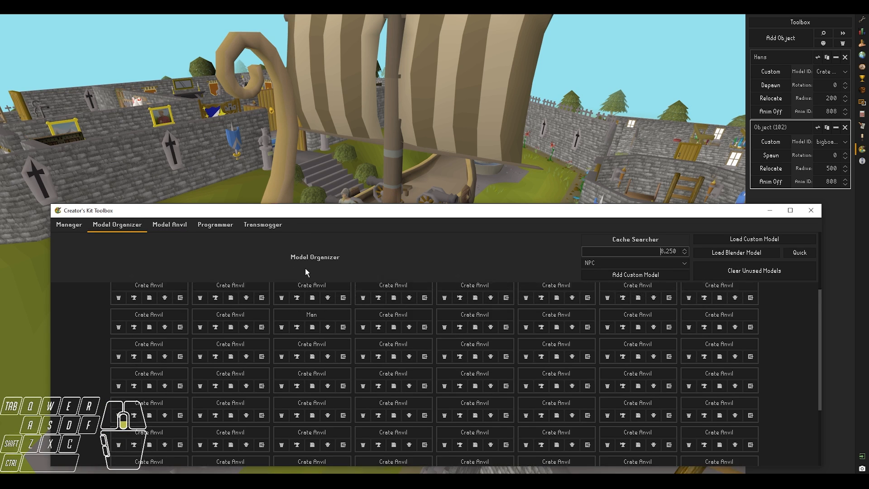
pyautogui.scroll(-5, 305, 271)
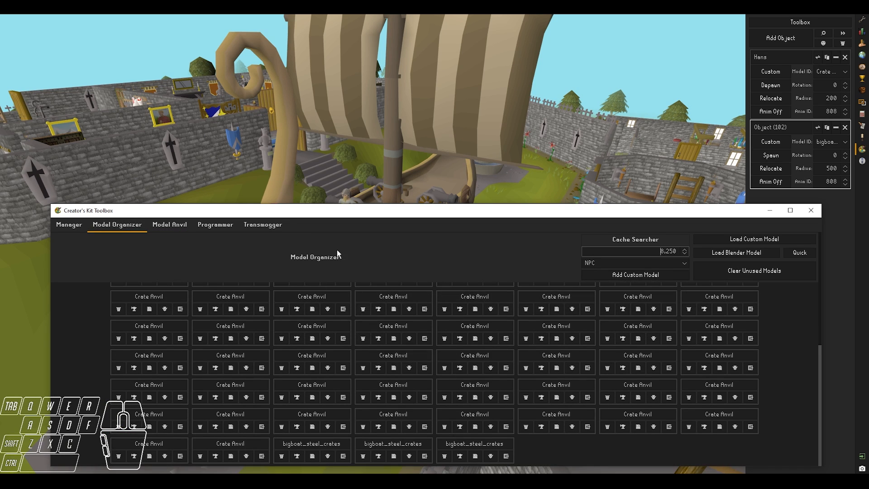
pyautogui.click(170, 225)
pyautogui.click(461, 294)
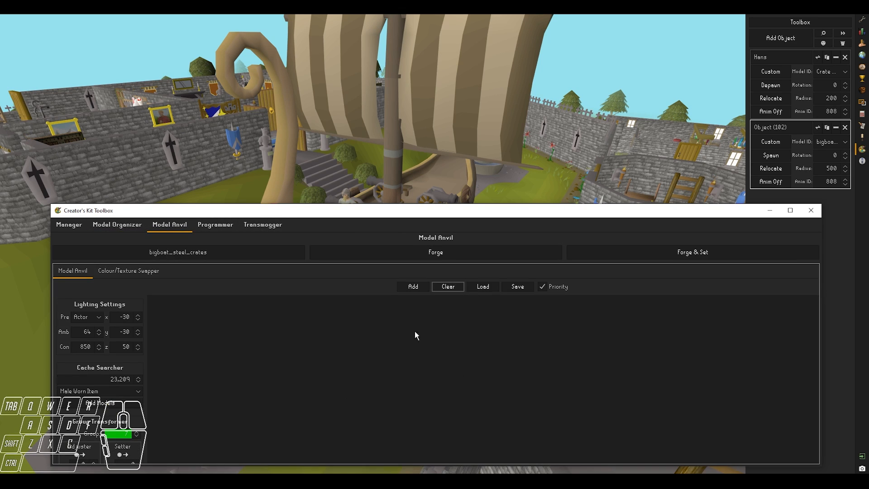
pyautogui.click(131, 227)
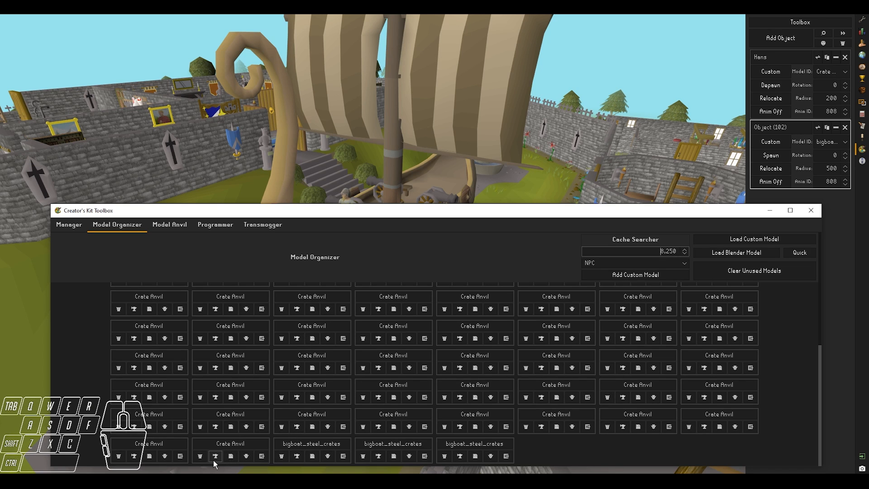
pyautogui.click(213, 457)
pyautogui.click(171, 226)
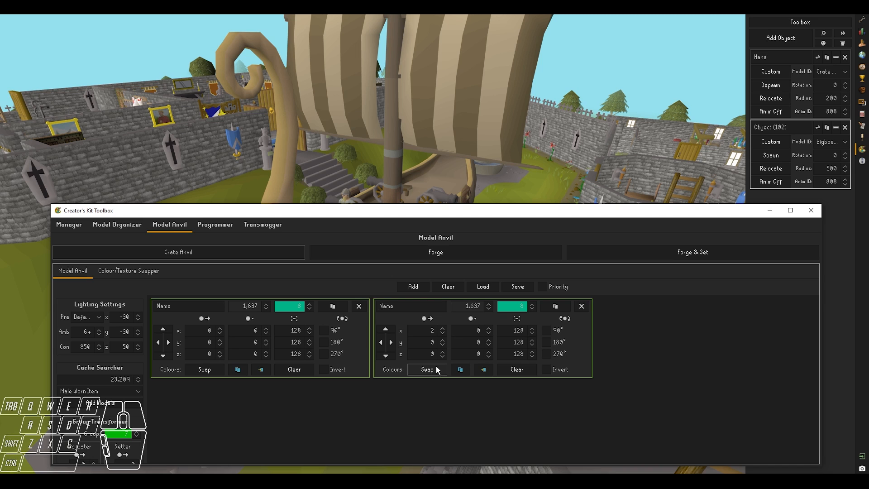
# Step: Forge the two-tree Crate Anvil model and set it on the selected object in place of the boat
pyautogui.click(685, 254)
pyautogui.click(507, 187)
pyautogui.moveTo(504, 216); pyautogui.dragTo(522, 200, button='middle')
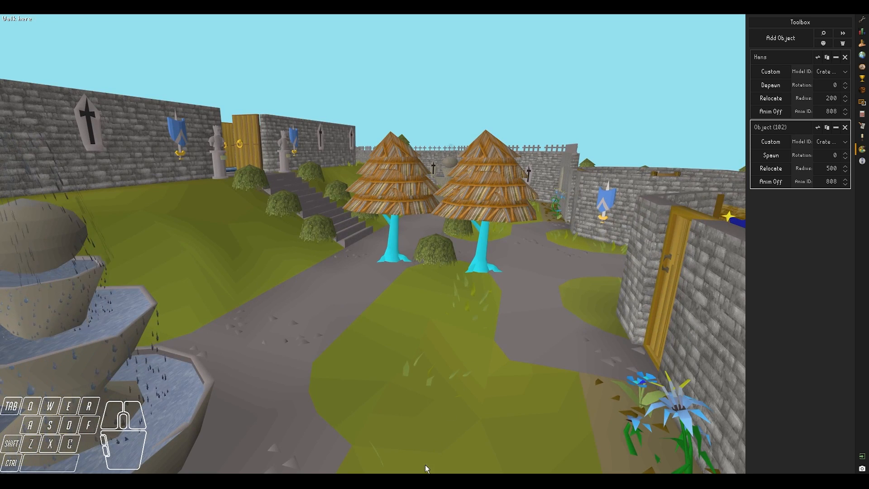
# Step: Review the stored models in the Model Organizer and assign the last Crate Anvil entry as the second object's model
pyautogui.click(417, 479)
pyautogui.click(449, 458)
pyautogui.click(118, 225)
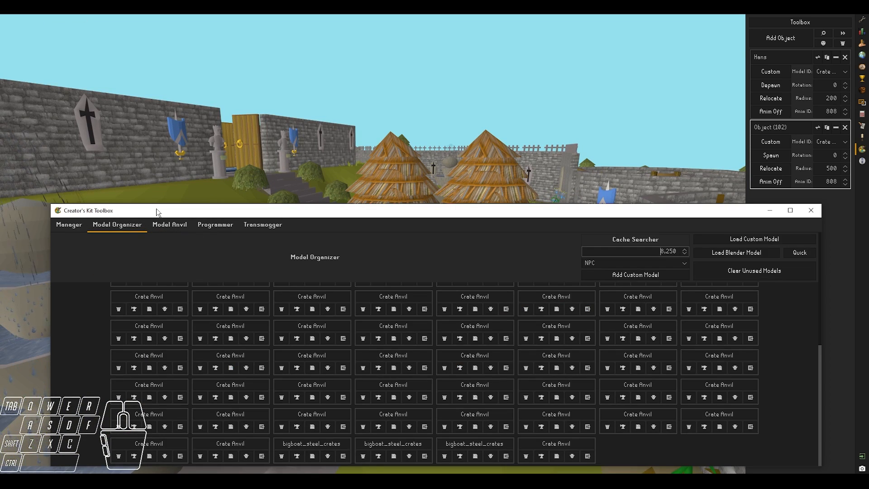
pyautogui.moveTo(156, 206); pyautogui.dragTo(195, 128)
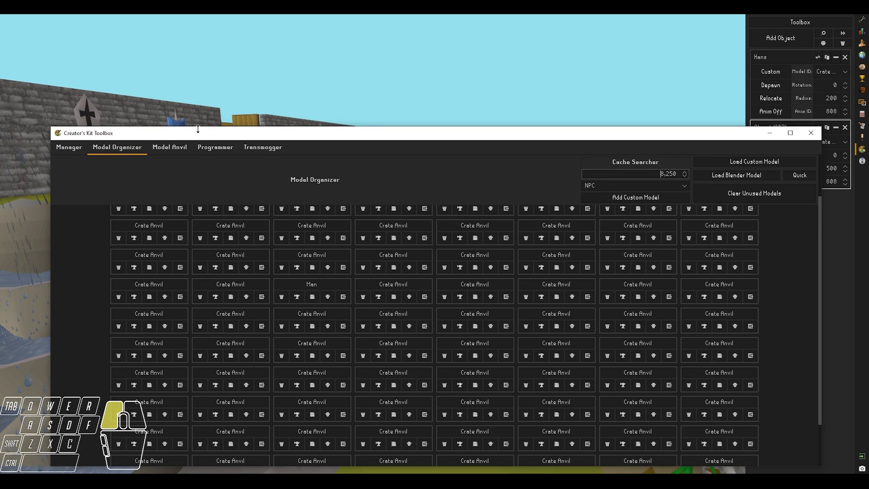
pyautogui.click(831, 144)
pyautogui.scroll(3, 845, 246)
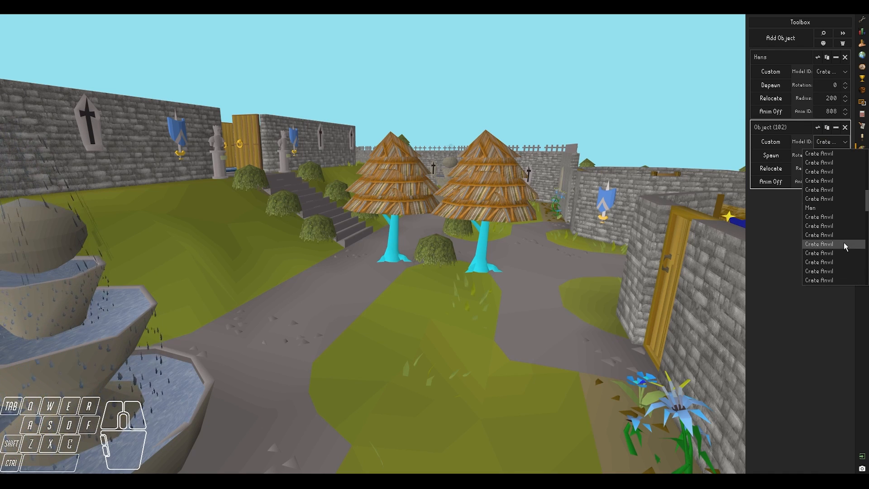
pyautogui.scroll(-5, 845, 244)
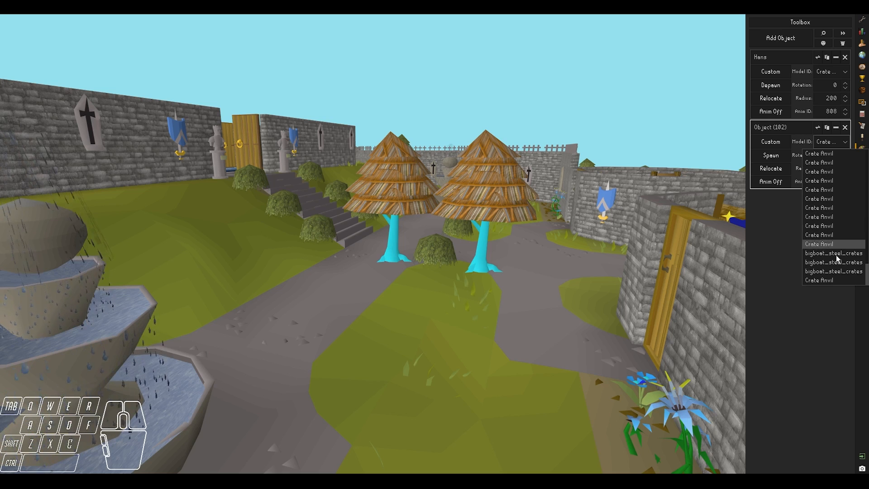
pyautogui.click(832, 280)
# Step: Clear all unused models from the Model Organizer
pyautogui.click(411, 480)
pyautogui.click(451, 454)
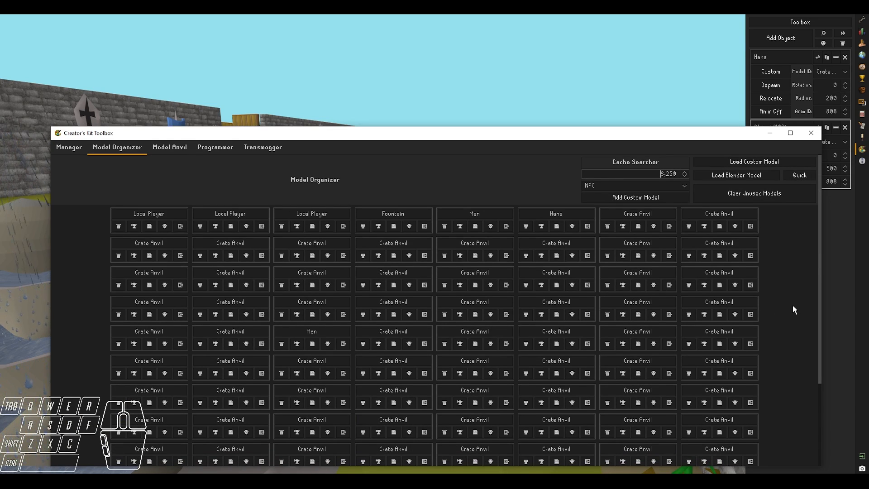
pyautogui.click(781, 192)
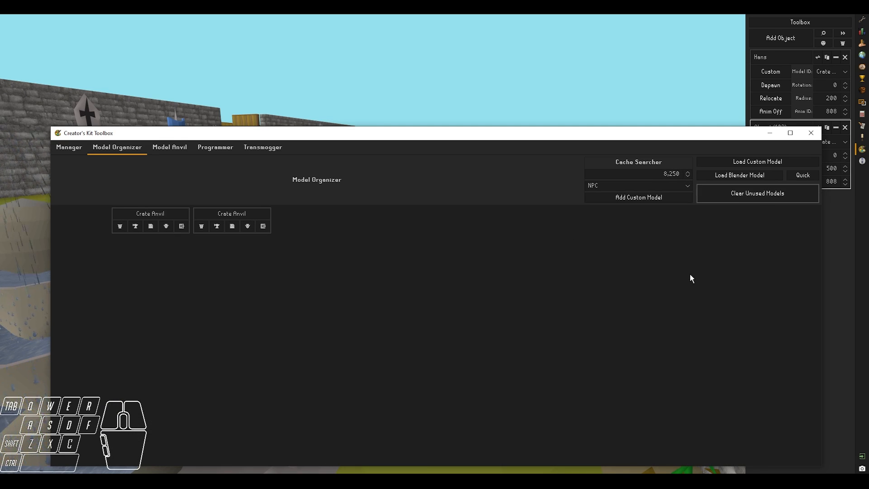
pyautogui.click(607, 40)
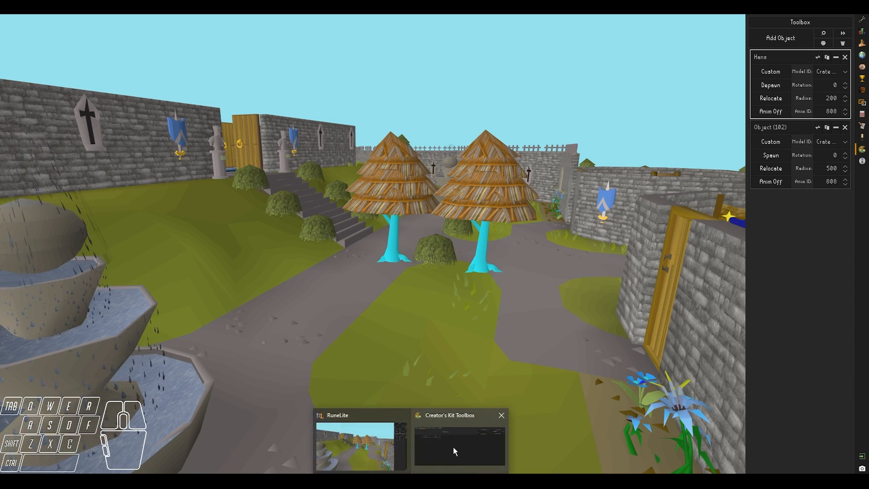
pyautogui.click(456, 448)
pyautogui.click(159, 149)
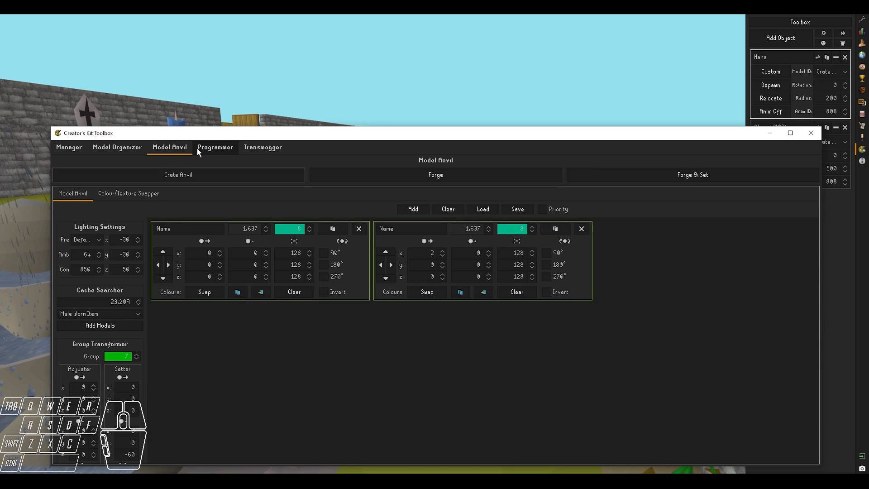
# Step: Enable Right-Click Transmog in the Creator's Kit plugin settings
pyautogui.click(862, 21)
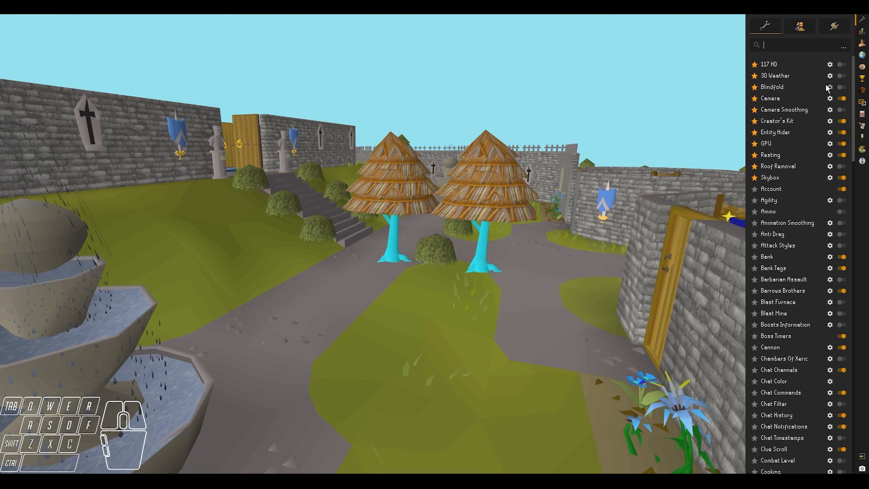
pyautogui.click(830, 121)
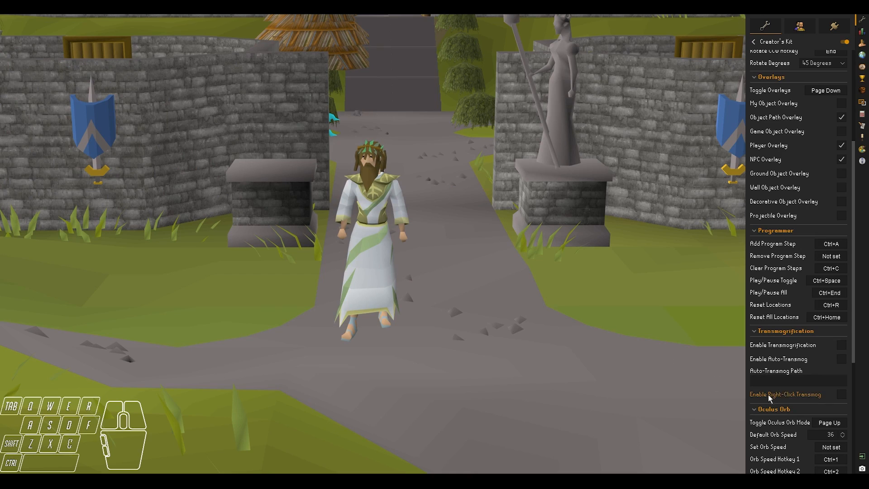
pyautogui.click(840, 398)
# Step: Transmog the player into the Hatius Cosaintus NPC walking on the path
pyautogui.scroll(-5, 390, 358)
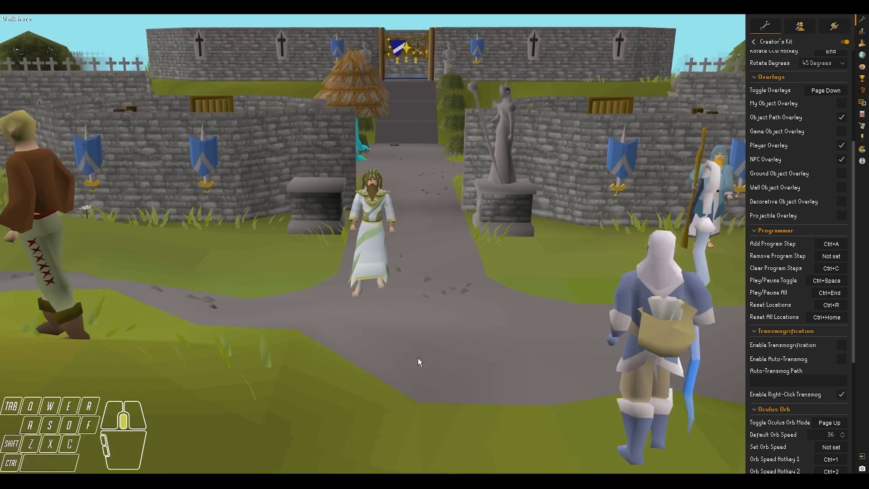
pyautogui.moveTo(417, 357); pyautogui.dragTo(349, 156, button='middle')
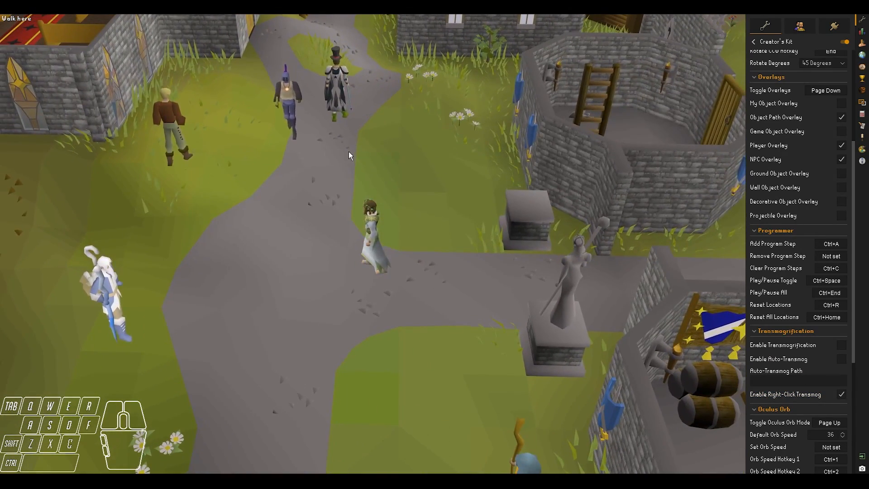
pyautogui.rightClick(368, 126)
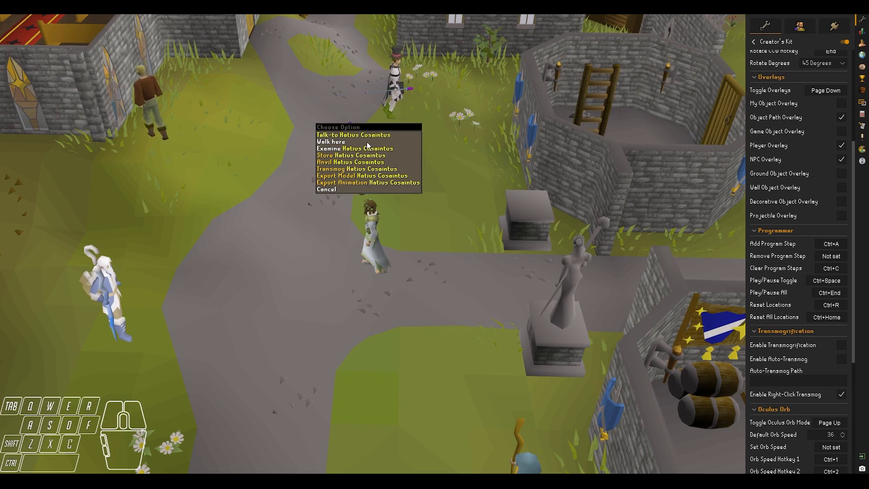
pyautogui.click(340, 168)
# Step: Enable Transmogrification in the Creator's Kit settings and switch the Entity Hider plugin off and on again
pyautogui.moveTo(299, 338); pyautogui.dragTo(464, 332, button='middle')
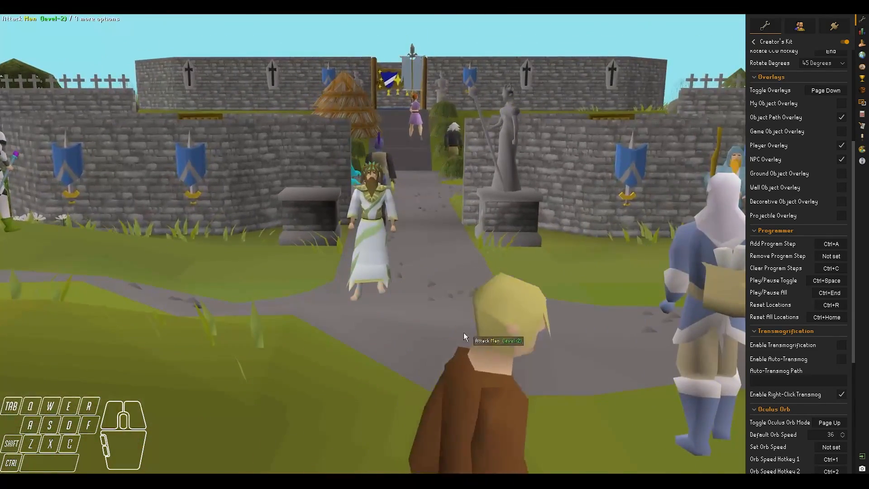
pyautogui.scroll(6, 463, 332)
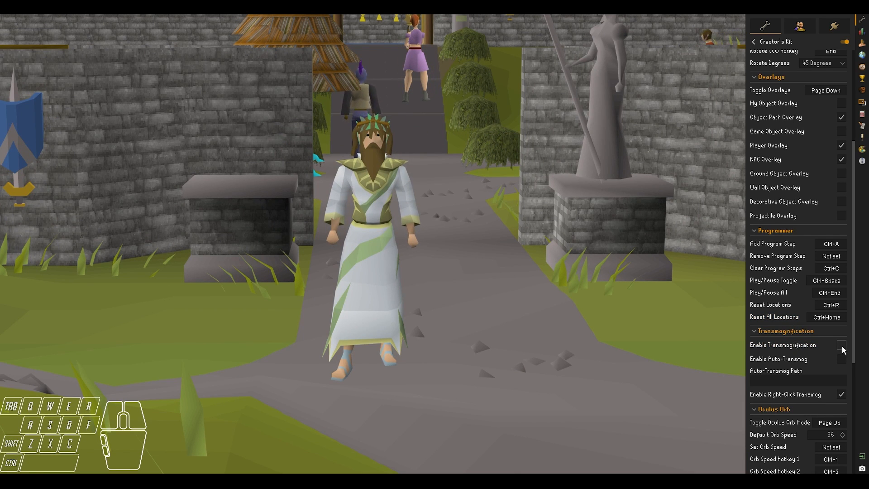
pyautogui.doubleClick(841, 349)
pyautogui.moveTo(612, 276); pyautogui.dragTo(616, 289, button='middle')
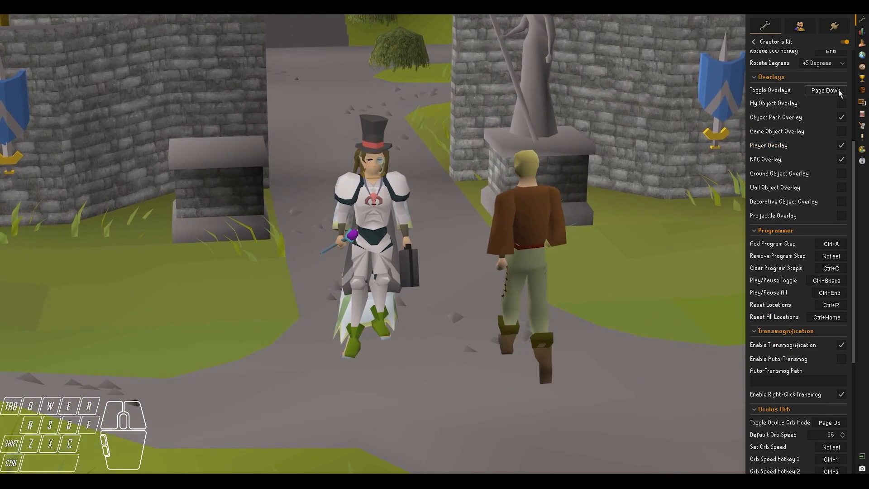
pyautogui.click(760, 42)
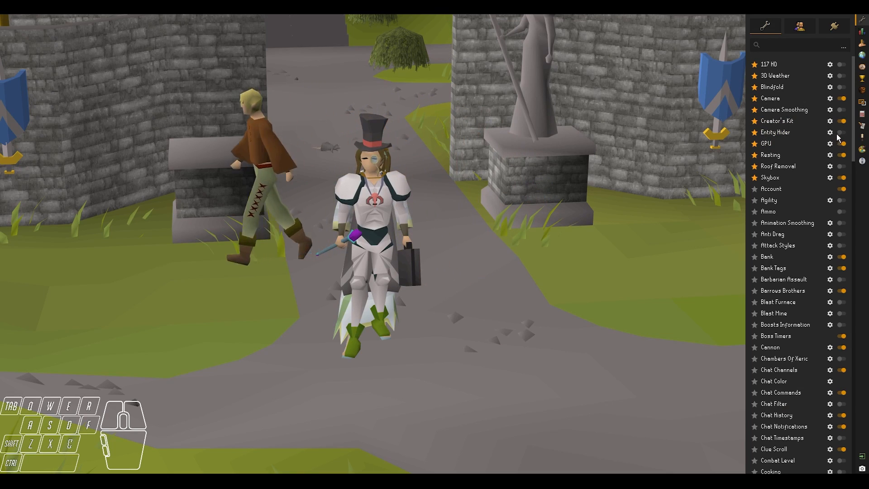
# Step: Walk the transmogged player along the path toward the stone bridge to check its movement animations
pyautogui.moveTo(524, 298); pyautogui.dragTo(426, 308, button='middle')
pyautogui.click(454, 301)
pyautogui.moveTo(501, 295); pyautogui.dragTo(376, 316, button='middle')
pyautogui.moveTo(476, 323); pyautogui.dragTo(463, 246, button='middle')
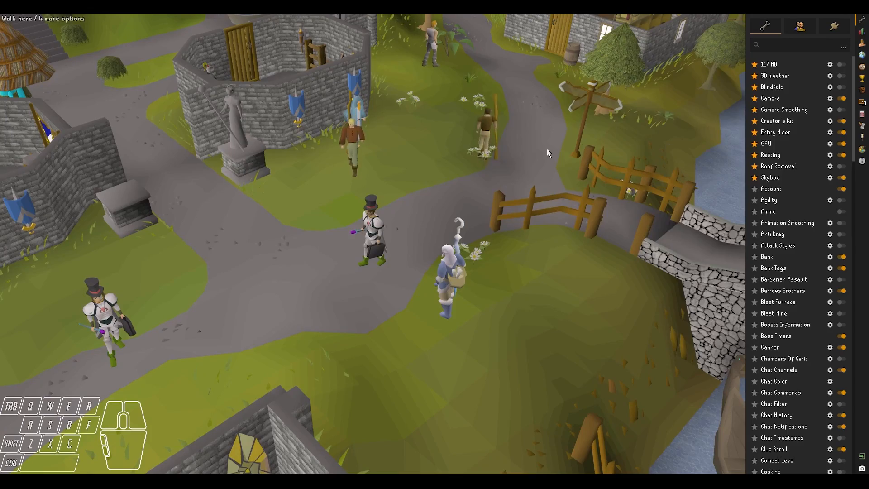
pyautogui.moveTo(429, 177)
pyautogui.mouseDown(button='middle')
pyautogui.moveTo(547, 182)
pyautogui.moveTo(429, 192)
pyautogui.mouseUp(button='middle')
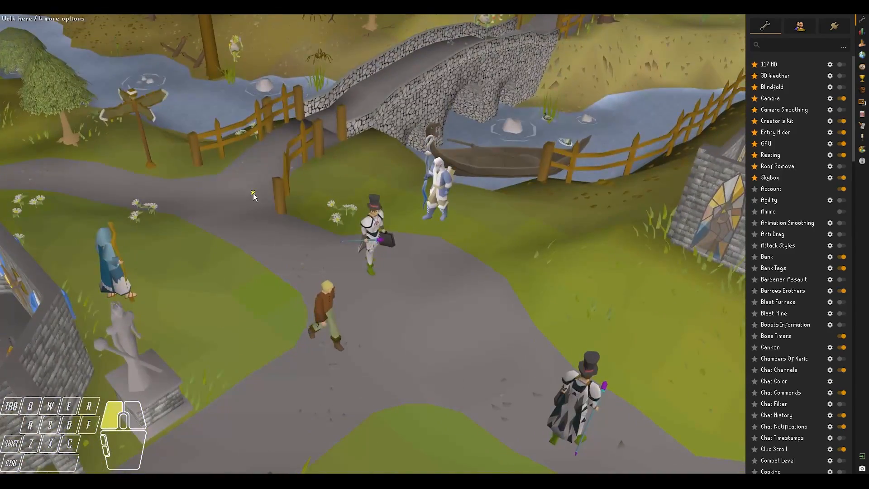
# Step: Transmog the player into the Giant spider across the river and inspect the new model near the bridge
pyautogui.moveTo(310, 163); pyautogui.dragTo(272, 91, button='middle')
pyautogui.rightClick(271, 71)
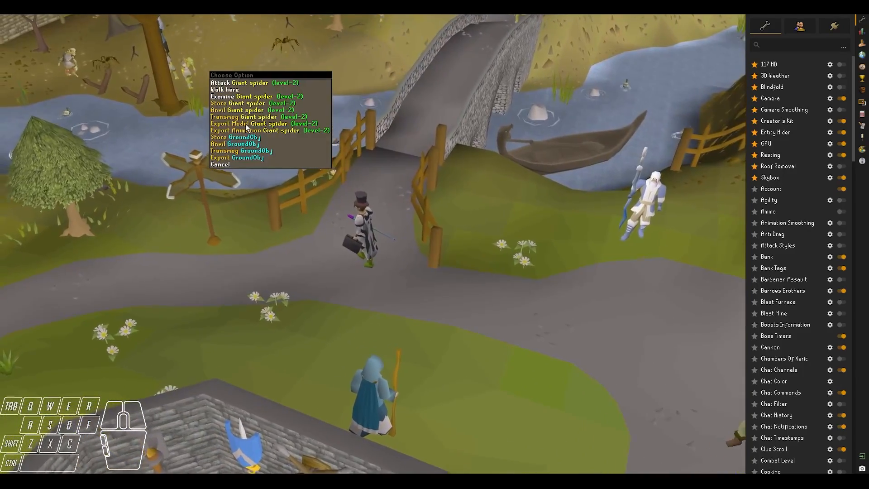
pyautogui.click(234, 116)
pyautogui.moveTo(404, 181); pyautogui.dragTo(544, 304, button='middle')
pyautogui.click(370, 326)
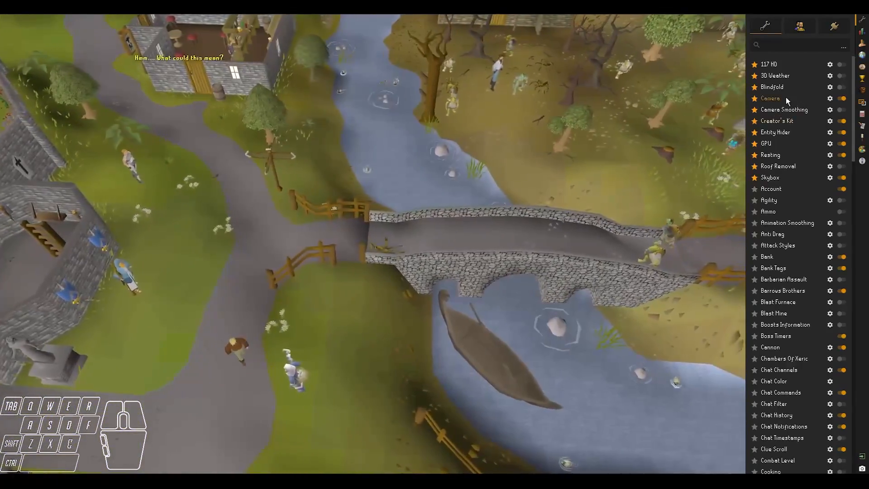
# Step: Review the current transmog settings in the Transmogger and the stored models in the Model Organizer
pyautogui.click(862, 150)
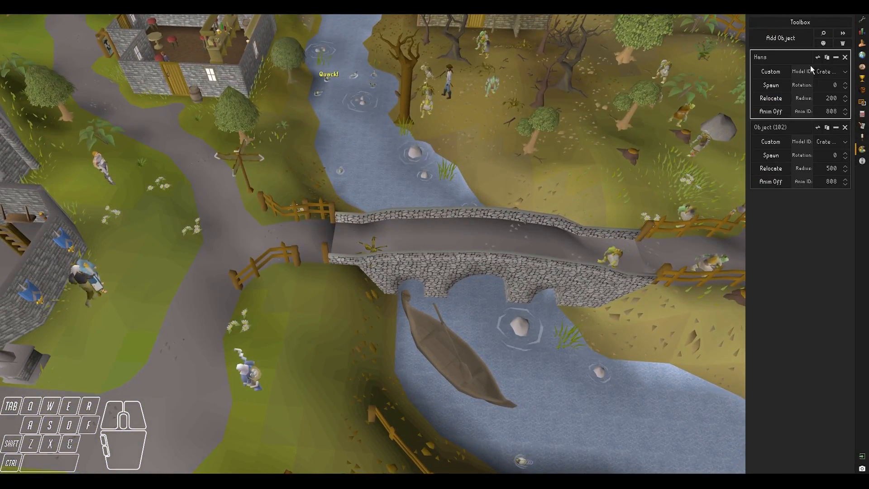
pyautogui.click(816, 24)
pyautogui.click(260, 174)
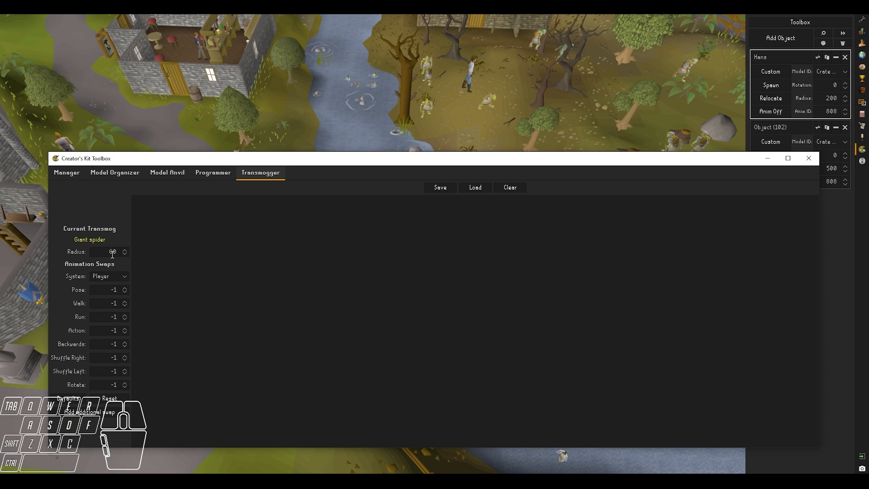
pyautogui.click(115, 175)
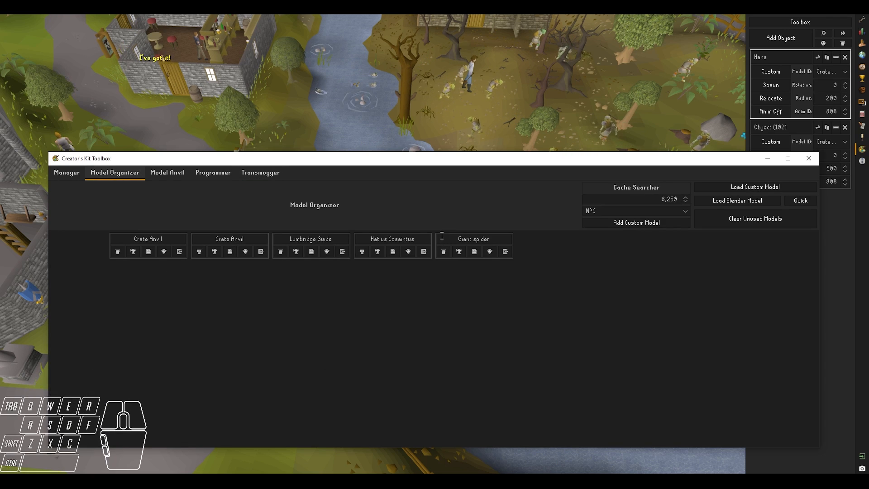
pyautogui.click(267, 174)
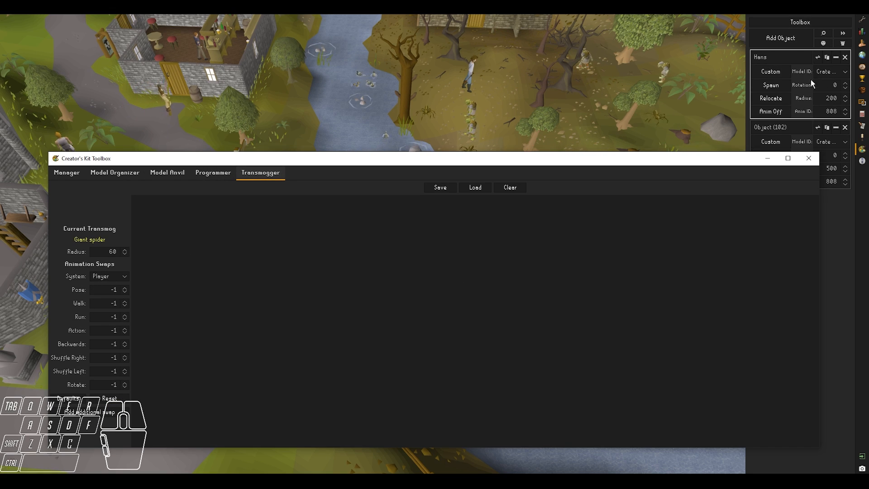
# Step: Set the transmog's animation swap system to Custom and show the overlays with the nearby giant spiders' animation IDs
pyautogui.click(106, 276)
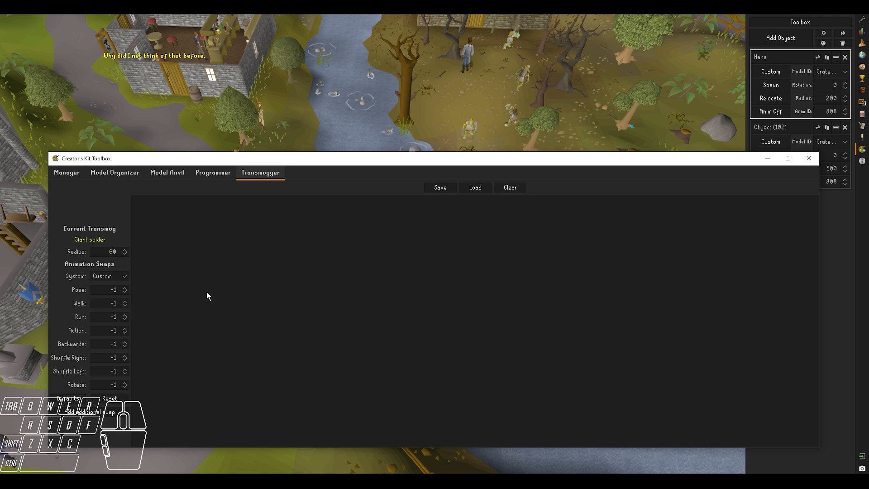
pyautogui.click(488, 111)
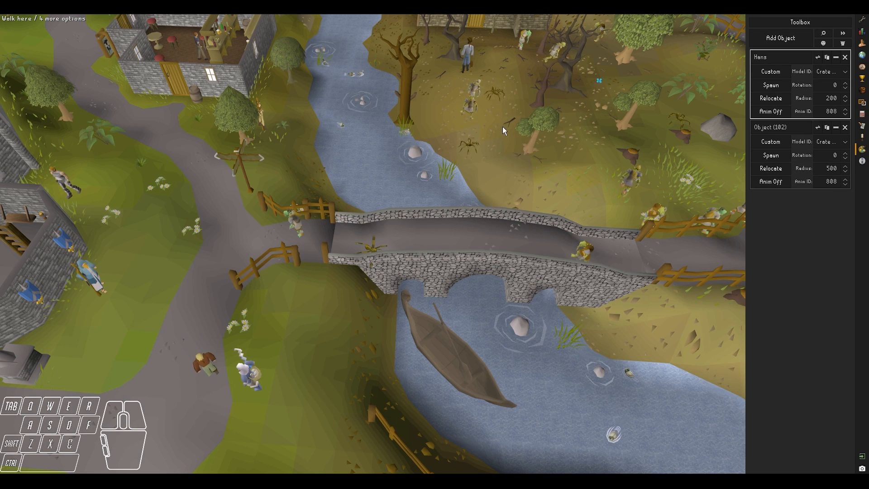
pyautogui.press('F1')
pyautogui.press('w')
pyautogui.press('d')
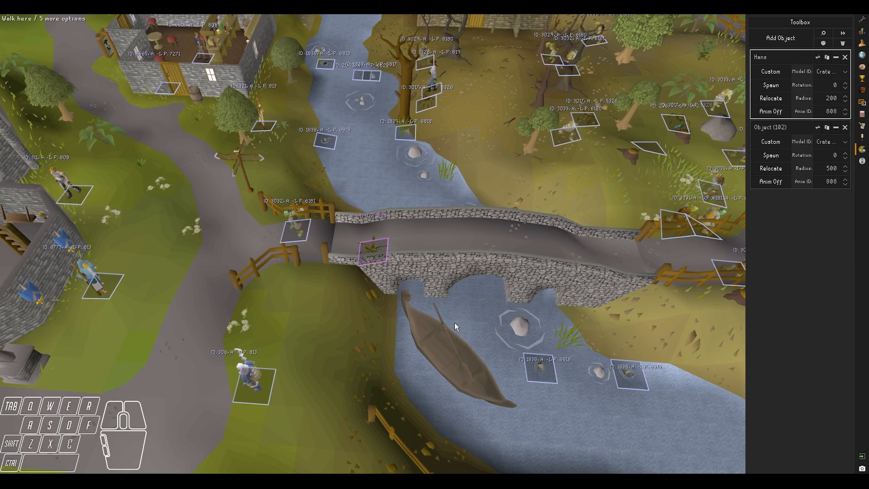
# Step: Set the Giant spider transmog's Walk animation to 5325 and its Pose animation to 5326
pyautogui.click(447, 455)
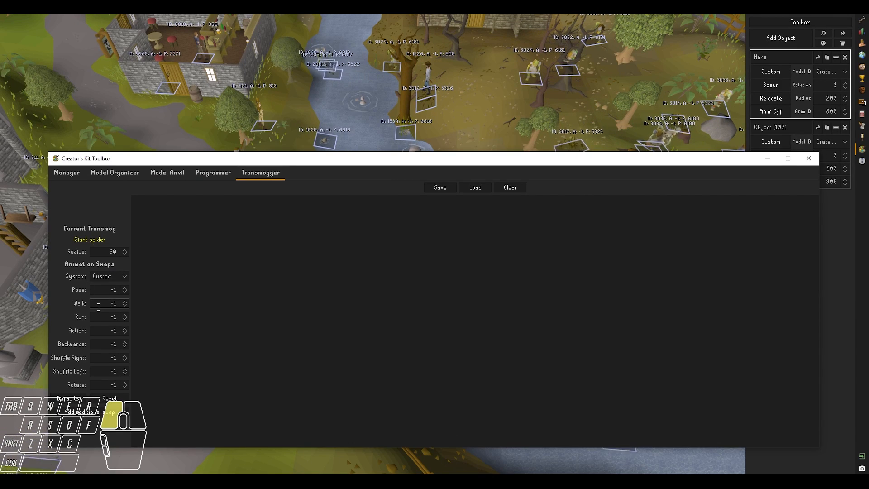
pyautogui.write('5325')
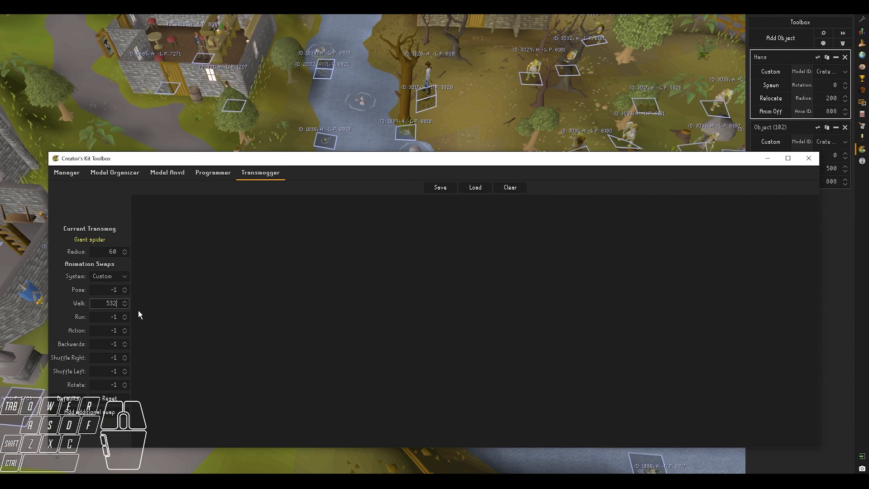
pyautogui.click(105, 291)
pyautogui.moveTo(105, 291); pyautogui.dragTo(147, 296)
pyautogui.write('5,325')
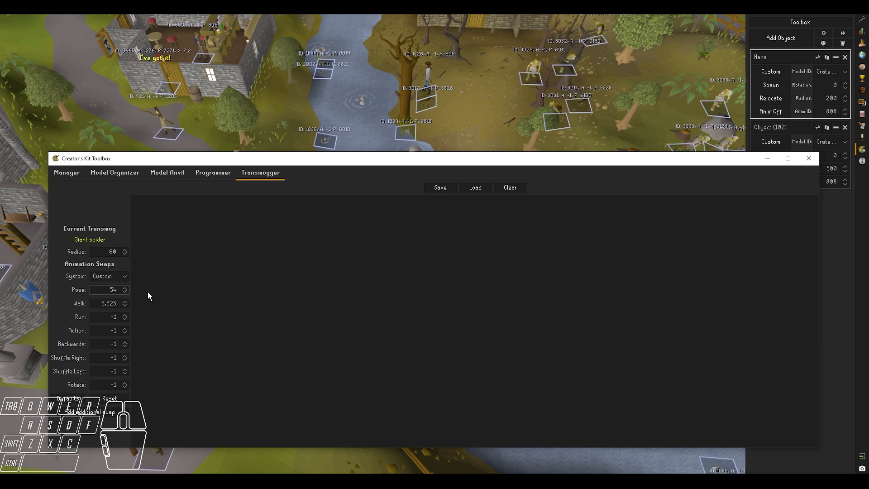
pyautogui.write('326')
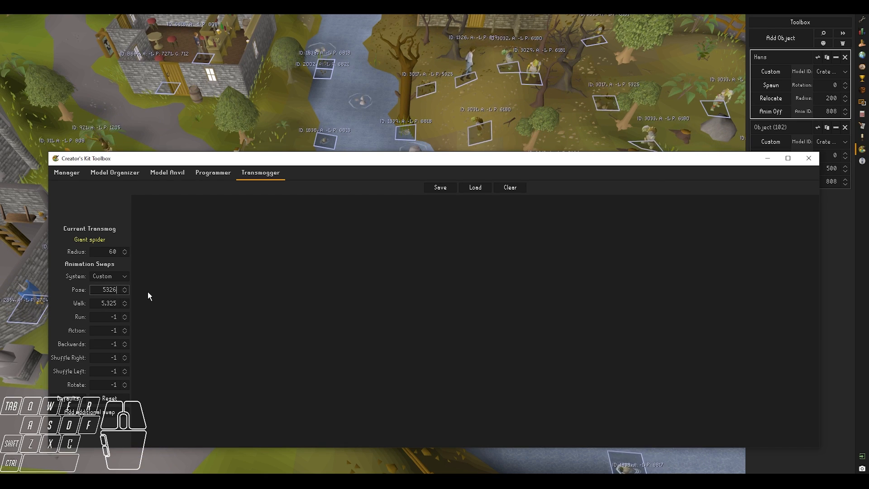
pyautogui.press('Return')
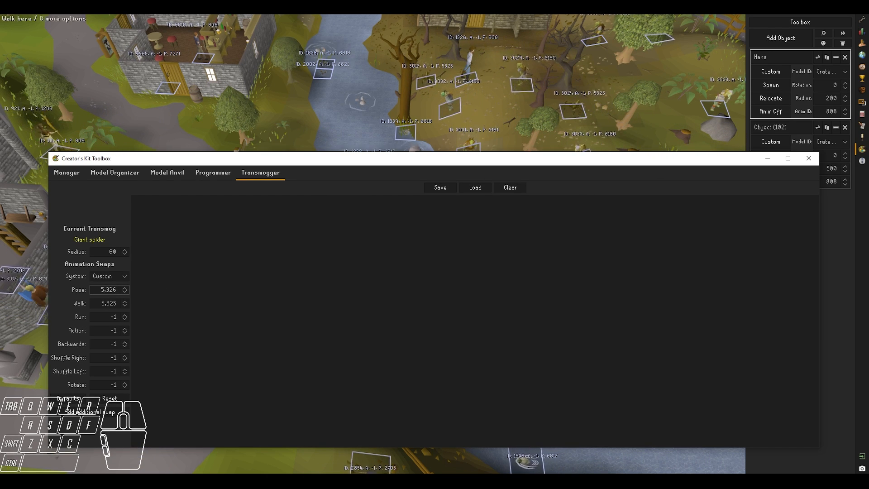
# Step: Hide the overlays and walk the spider transmog back along the path to check its swapped animations
pyautogui.click(344, 129)
pyautogui.moveTo(406, 225)
pyautogui.mouseDown(button='middle')
pyautogui.moveTo(328, 232)
pyautogui.moveTo(329, 224)
pyautogui.moveTo(425, 244)
pyautogui.moveTo(502, 212)
pyautogui.mouseUp(button='middle')
pyautogui.scroll(3, 328, 225)
pyautogui.hotkey('ctrl', 'o')
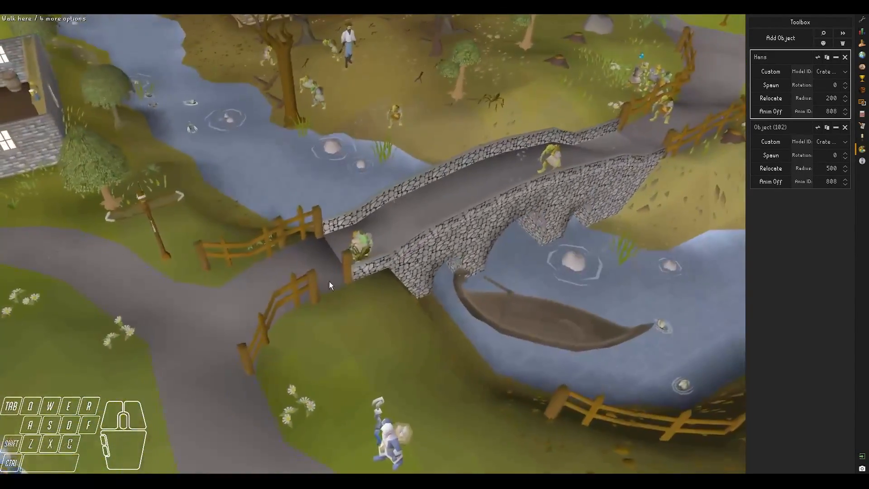
pyautogui.scroll(-3, 316, 285)
pyautogui.click(226, 305)
pyautogui.moveTo(226, 306); pyautogui.dragTo(303, 333, button='middle')
pyautogui.scroll(-3, 304, 319)
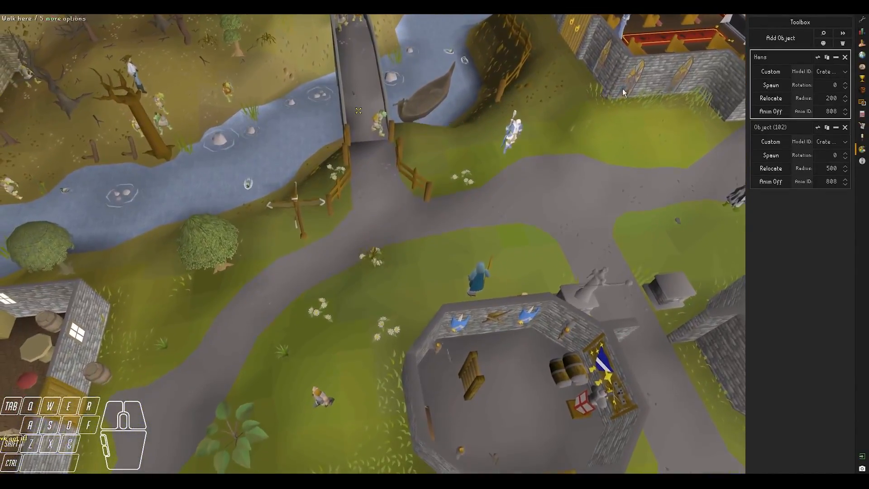
# Step: Turn on running and move the spider transmog across the bridge to the field with goblins and giant spiders
pyautogui.press('Escape')
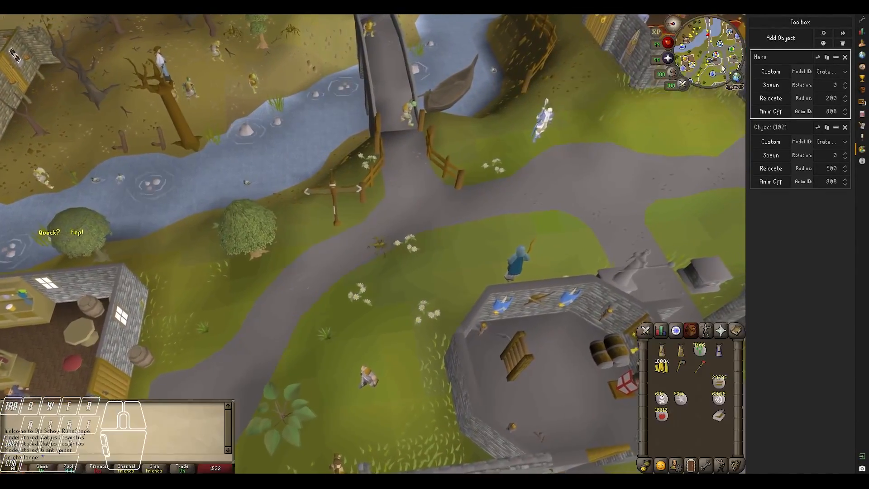
pyautogui.click(666, 76)
pyautogui.moveTo(488, 147); pyautogui.dragTo(449, 186, button='middle')
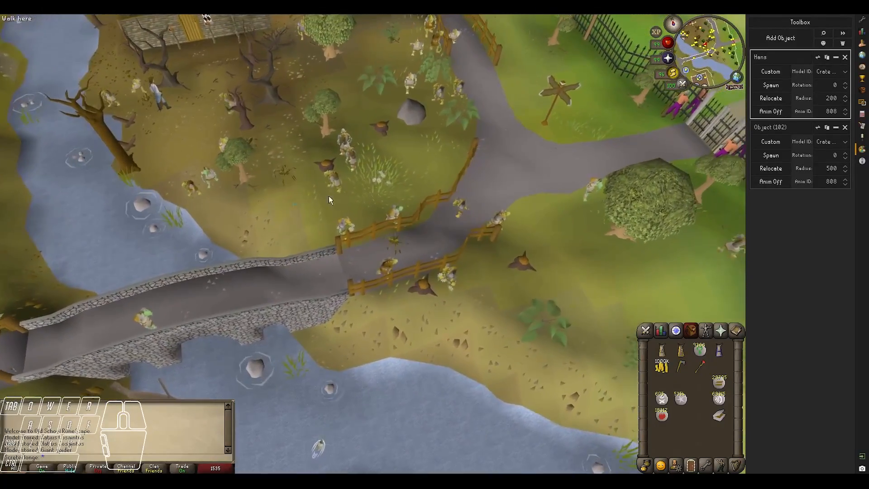
pyautogui.click(256, 167)
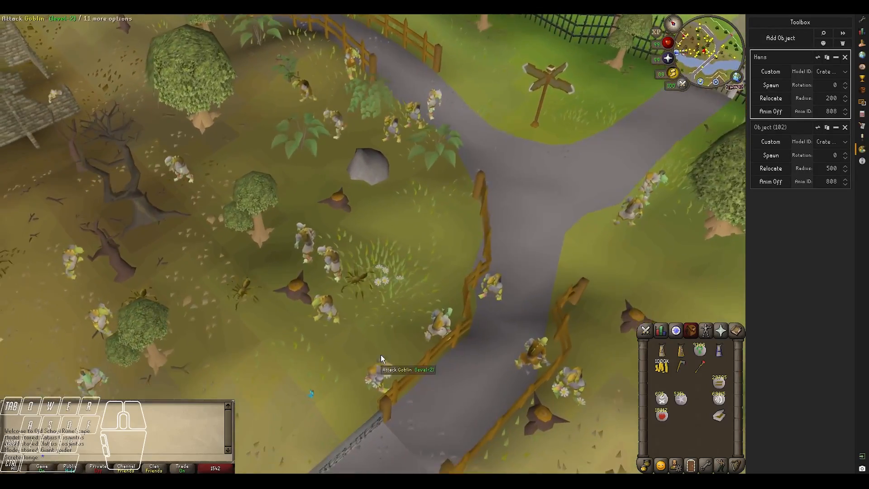
# Step: Show the overlays and examine the animation IDs of the giant spider fighting beside the player
pyautogui.moveTo(381, 354); pyautogui.dragTo(434, 292, button='middle')
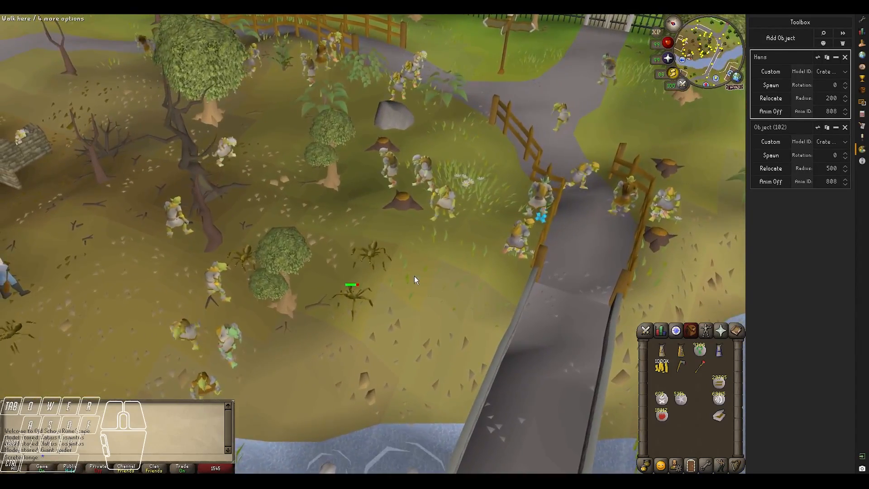
pyautogui.hotkey('ctrl', 'o')
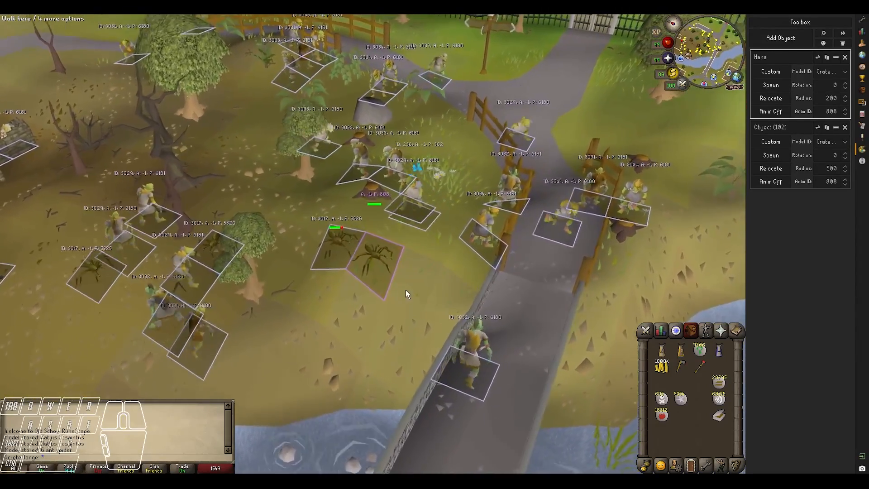
pyautogui.scroll(2, 406, 287)
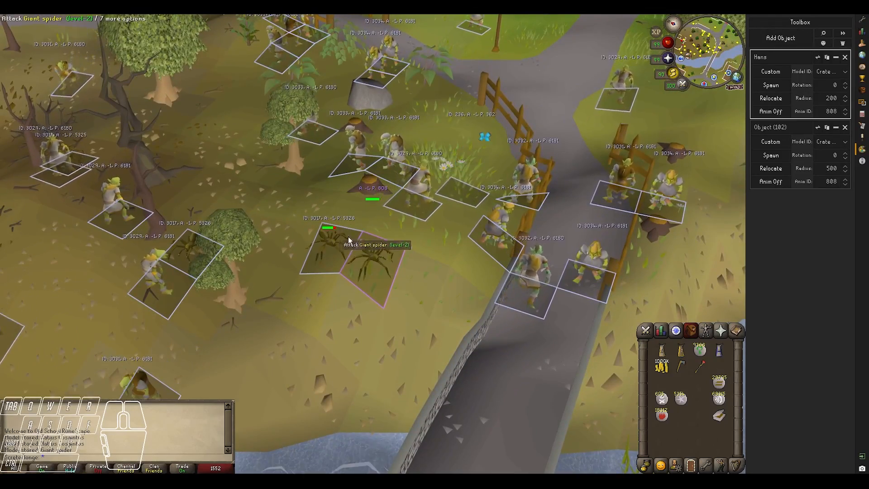
# Step: Attack the giant spider and add an additional animation swap with Swap out 5 and Swap in 5327
pyautogui.click(335, 245)
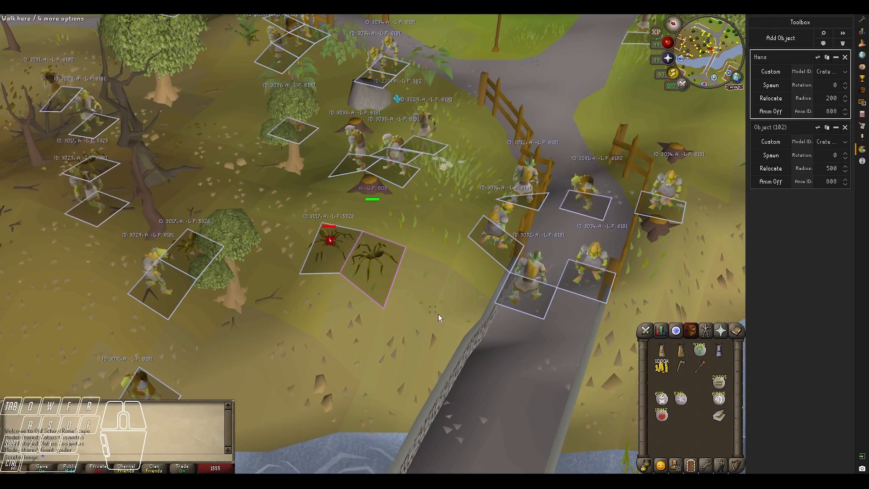
pyautogui.click(420, 481)
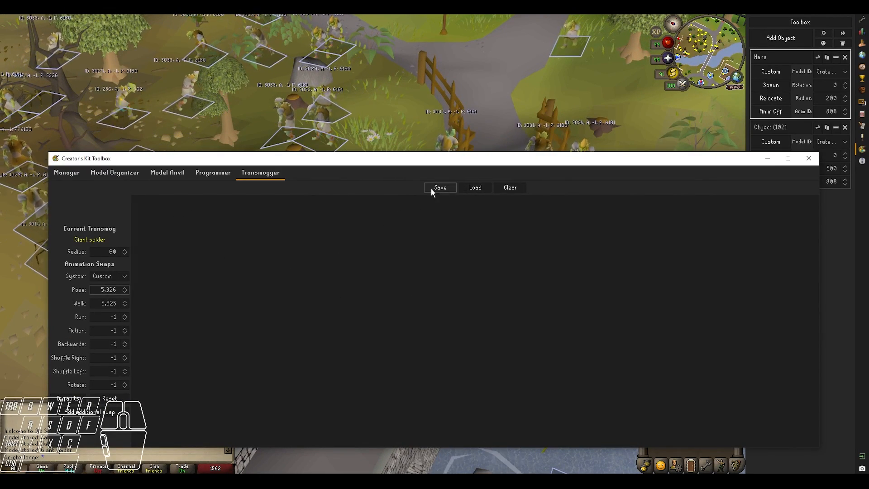
pyautogui.click(89, 411)
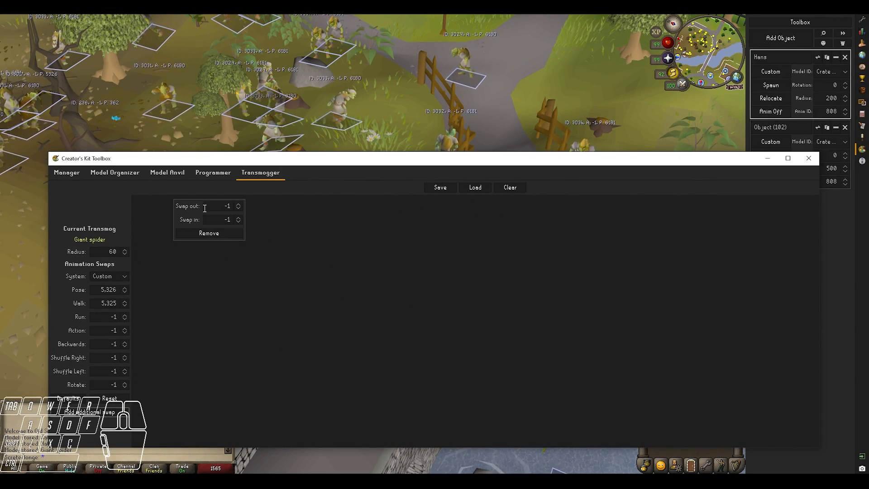
pyautogui.write('5')
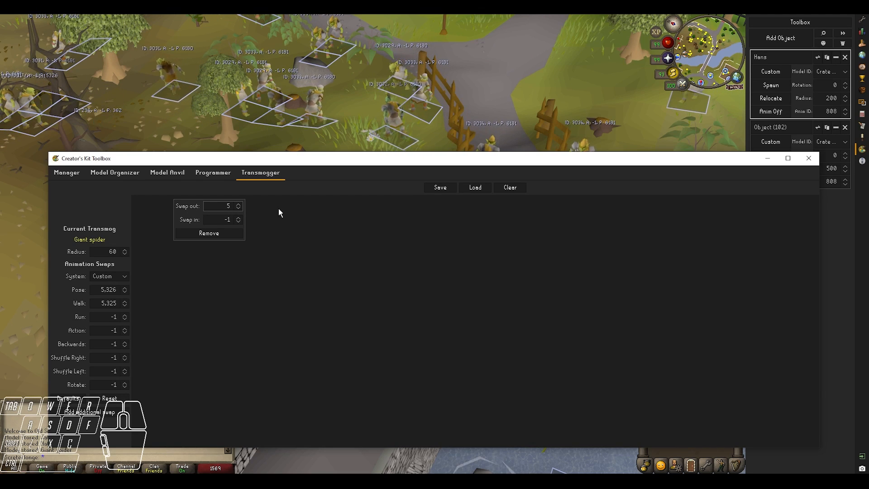
pyautogui.click(228, 219)
pyautogui.write('5,32')
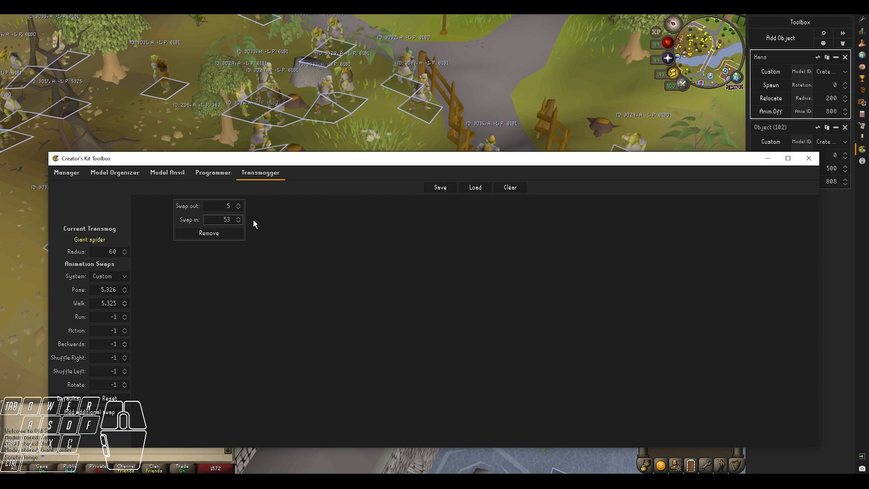
pyautogui.write('7')
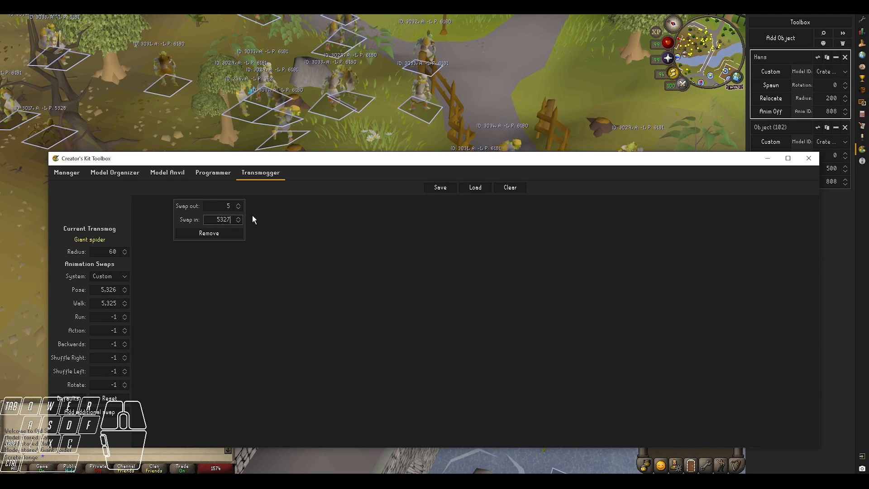
# Step: Fight a nearby goblin to read the player's attack animation ID, and set the additional swap's Swap out to 423
pyautogui.click(218, 206)
pyautogui.click(329, 74)
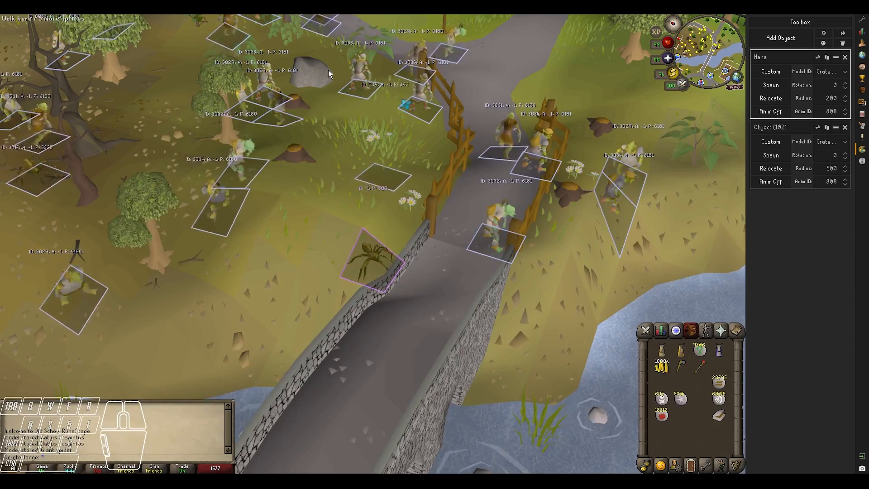
pyautogui.click(235, 220)
pyautogui.moveTo(312, 275)
pyautogui.mouseDown(button='middle')
pyautogui.moveTo(359, 184)
pyautogui.moveTo(346, 178)
pyautogui.mouseUp(button='middle')
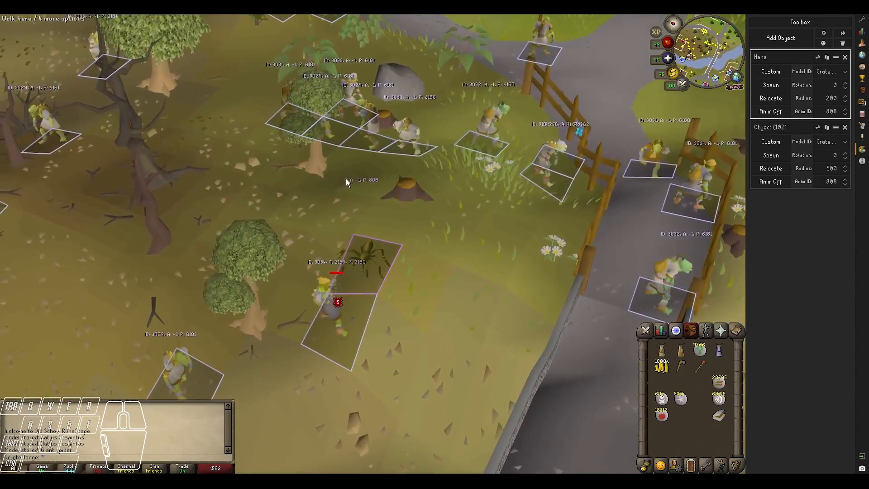
pyautogui.click(413, 480)
pyautogui.click(459, 439)
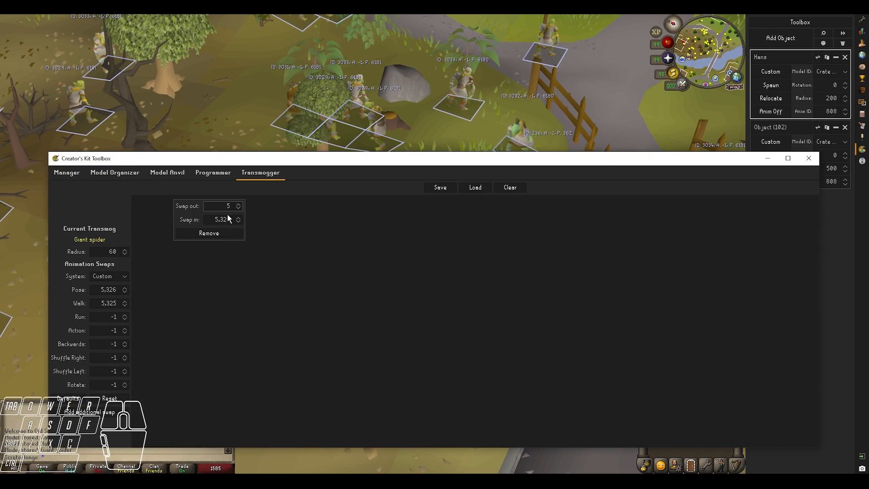
pyautogui.write('423')
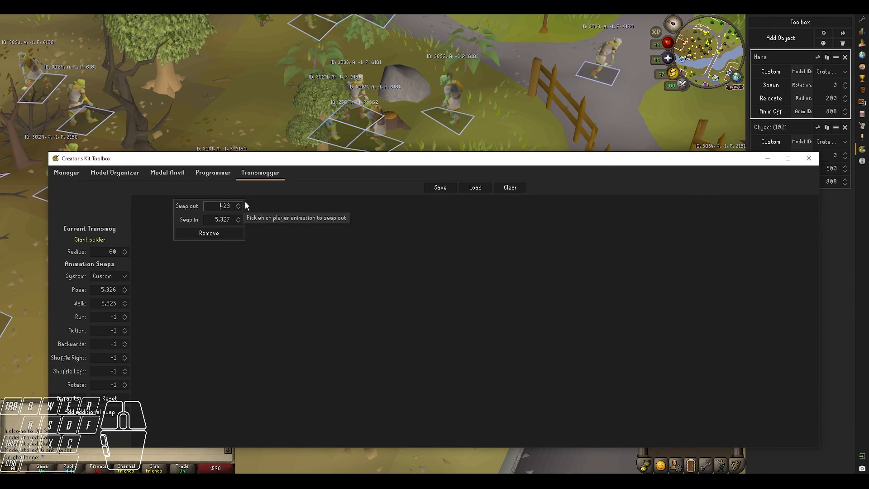
# Step: Hide the overlays and fight goblins as the spider transmog to check its swapped attack animation
pyautogui.click(346, 61)
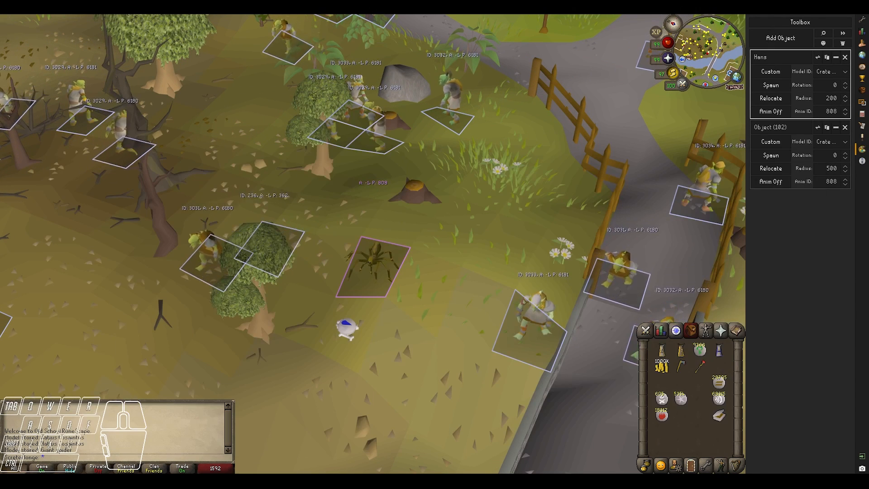
pyautogui.moveTo(506, 242); pyautogui.dragTo(367, 268, button='middle')
pyautogui.hotkey('ctrl', 'o')
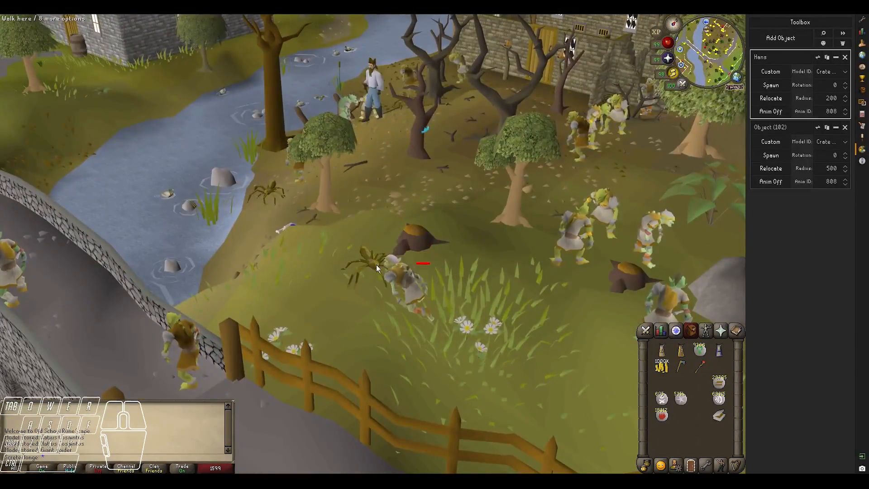
pyautogui.moveTo(566, 248); pyautogui.dragTo(443, 328, button='middle')
pyautogui.moveTo(497, 286); pyautogui.dragTo(618, 361, button='middle')
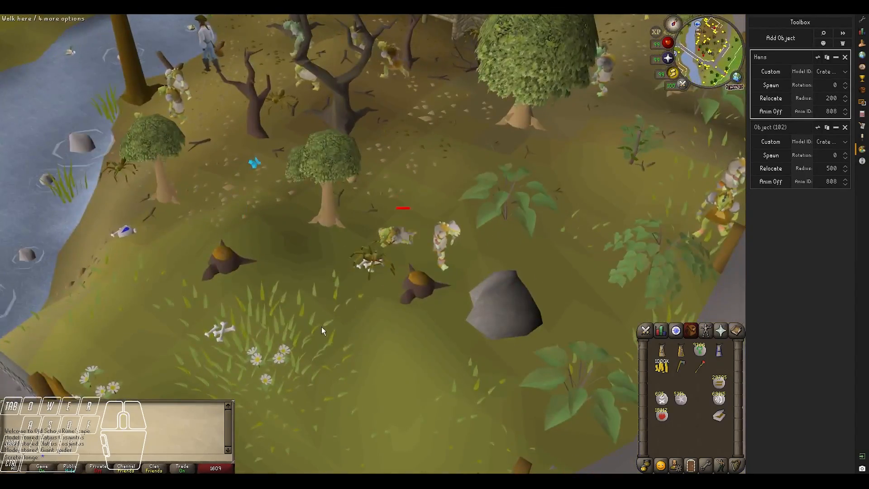
# Step: Move the spider transmog back across the bridge and transmog the player into the Lumbridge Guide
pyautogui.scroll(-6, 392, 365)
pyautogui.moveTo(392, 365); pyautogui.dragTo(147, 289, button='middle')
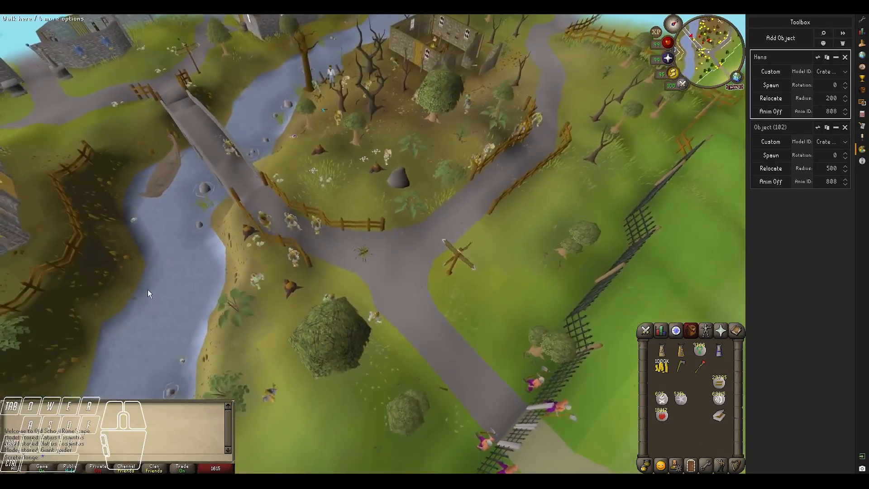
pyautogui.click(204, 102)
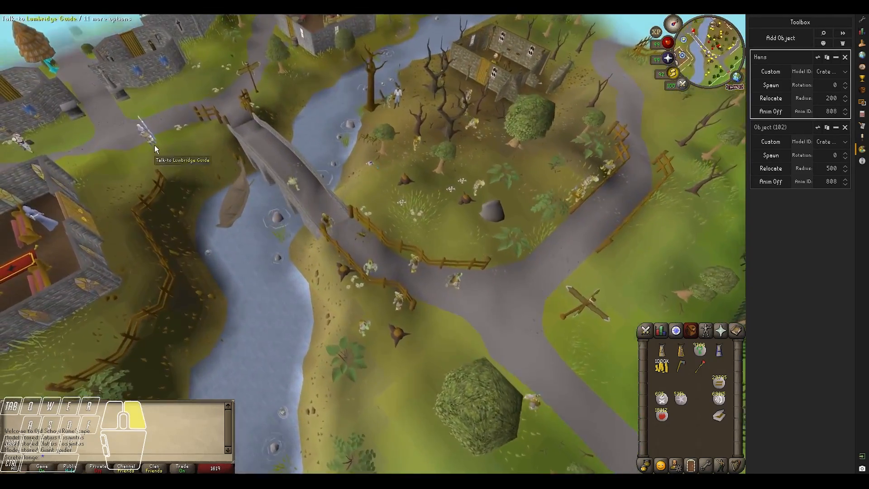
pyautogui.rightClick(154, 146)
pyautogui.click(133, 198)
pyautogui.moveTo(133, 197); pyautogui.dragTo(527, 220, button='middle')
pyautogui.click(312, 317)
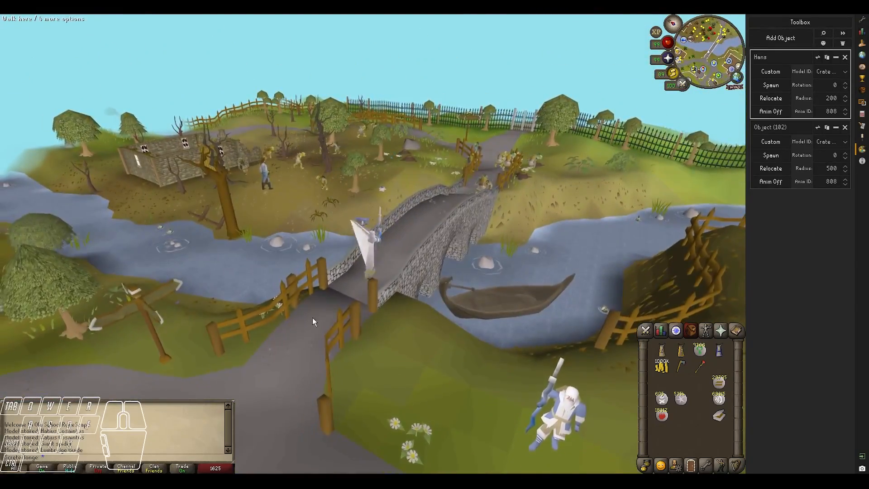
pyautogui.moveTo(384, 299); pyautogui.dragTo(326, 299, button='middle')
# Step: Set the Lumbridge Guide transmog's animation system to Modified and reset its standard animation swaps
pyautogui.click(446, 480)
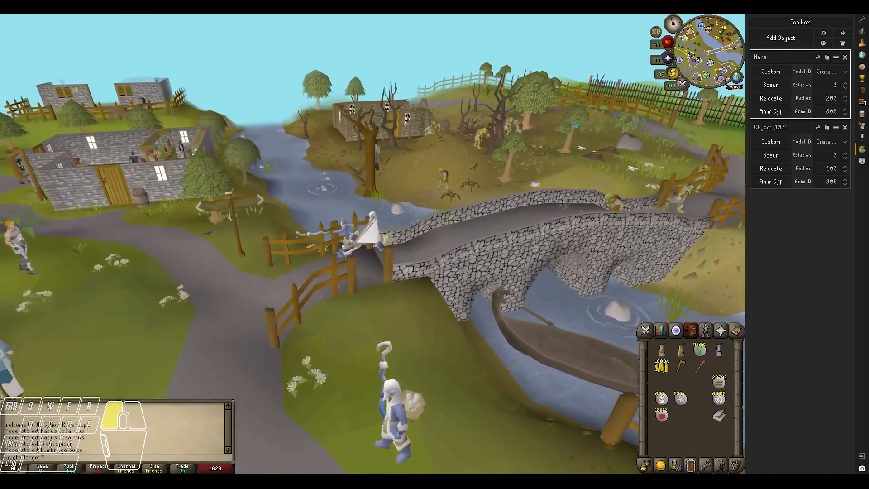
pyautogui.moveTo(234, 160); pyautogui.dragTo(651, 164)
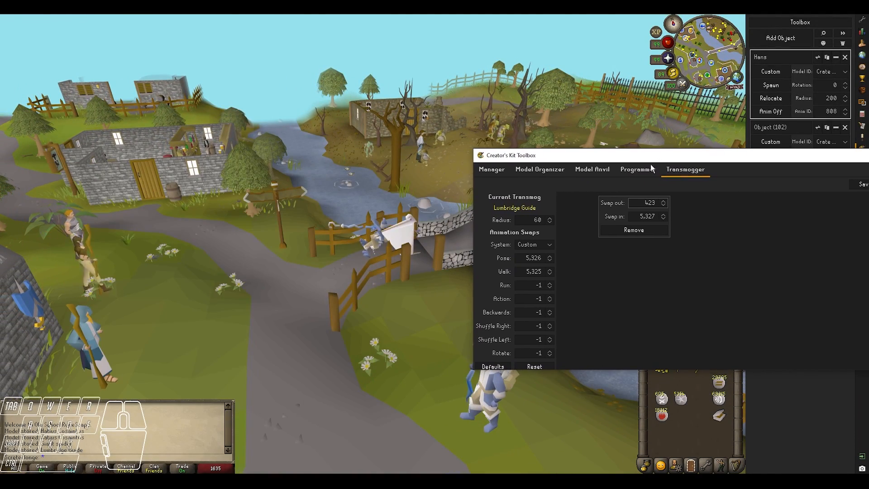
pyautogui.click(533, 255)
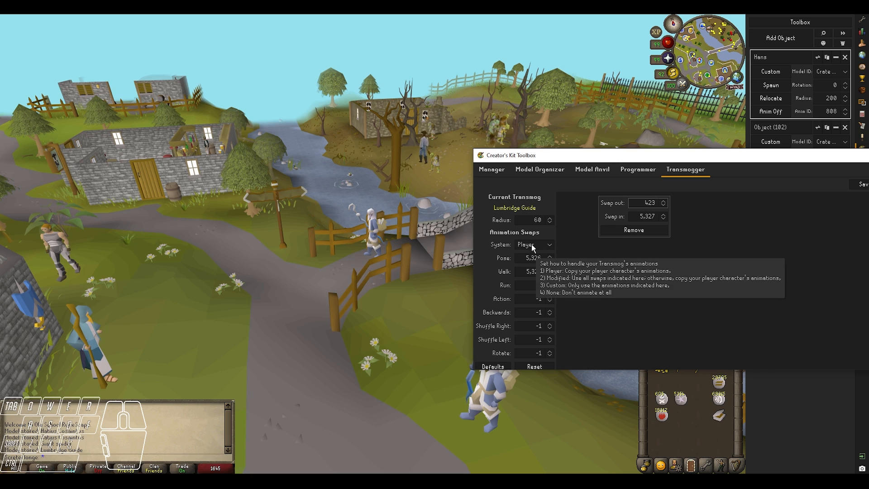
pyautogui.click(531, 244)
pyautogui.click(531, 262)
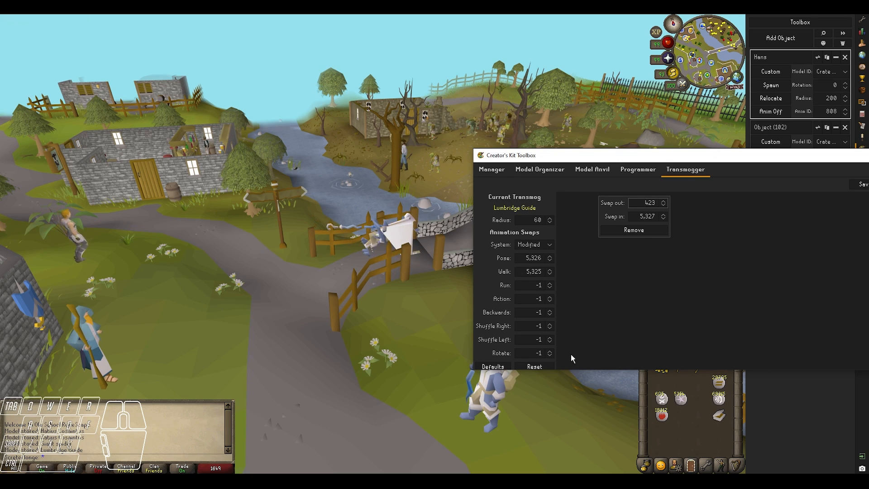
pyautogui.click(535, 366)
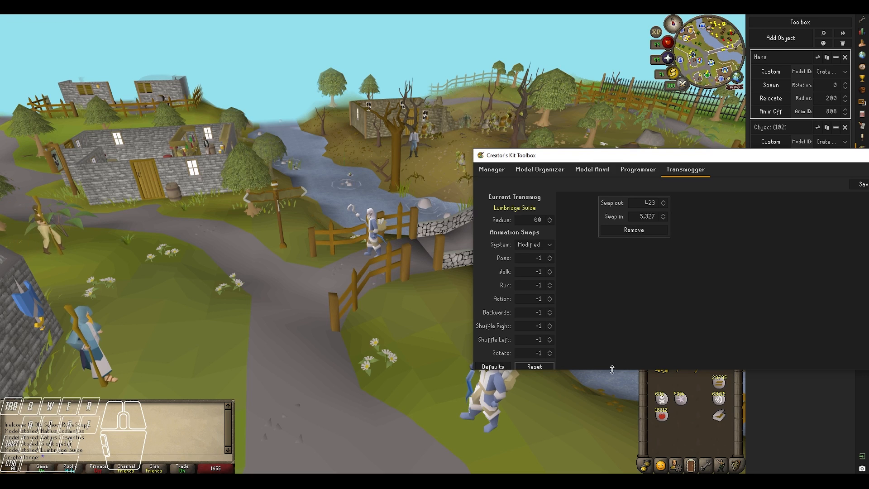
pyautogui.moveTo(611, 372); pyautogui.dragTo(609, 412)
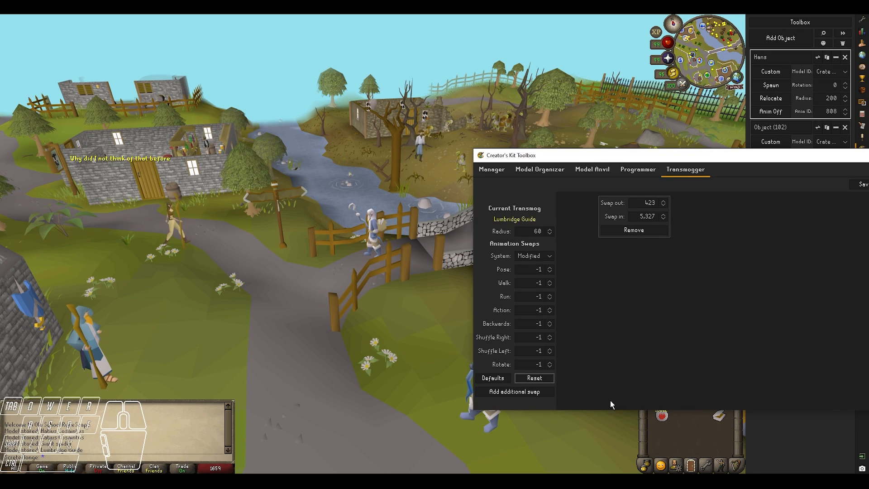
# Step: Show the overlays to read the Lumbridge Guide NPC's pose animation ID, and hide them again
pyautogui.moveTo(535, 257)
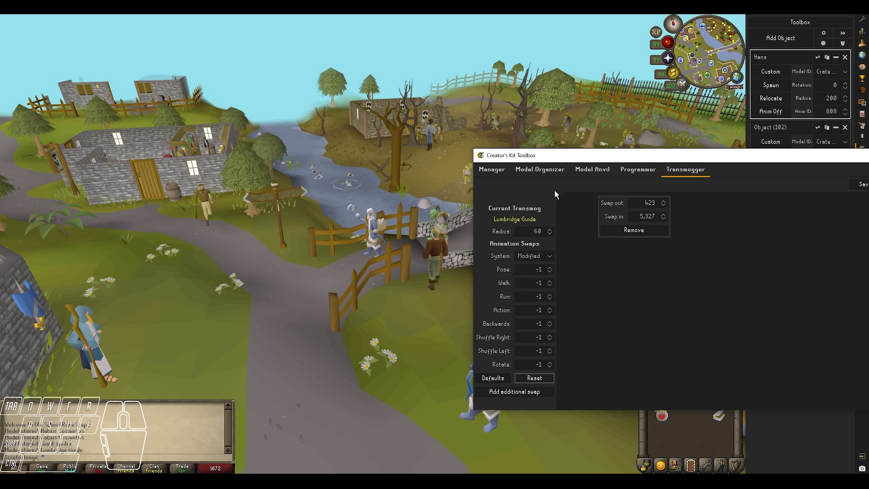
pyautogui.moveTo(534, 155); pyautogui.dragTo(631, 161)
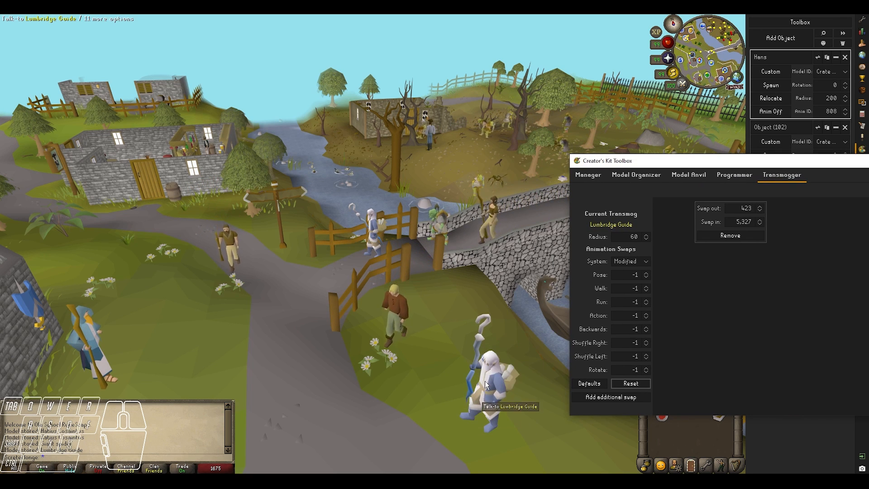
pyautogui.rightClick(428, 290)
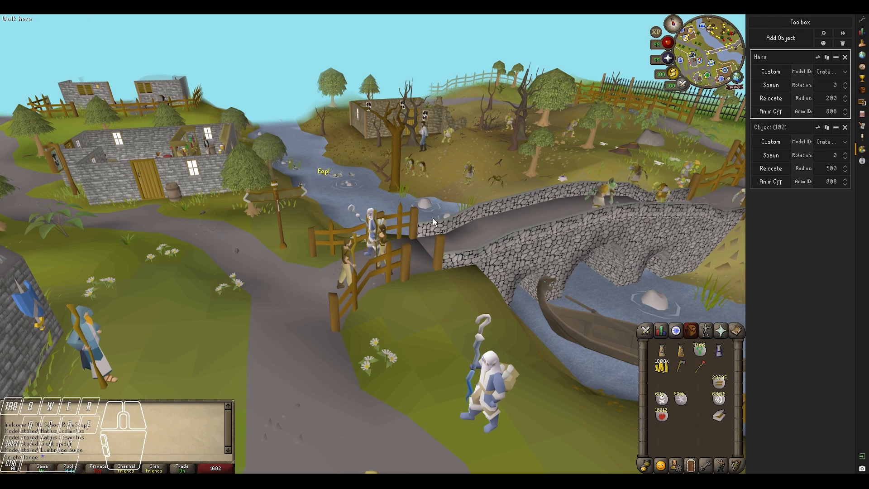
pyautogui.hotkey('ctrl', 'o')
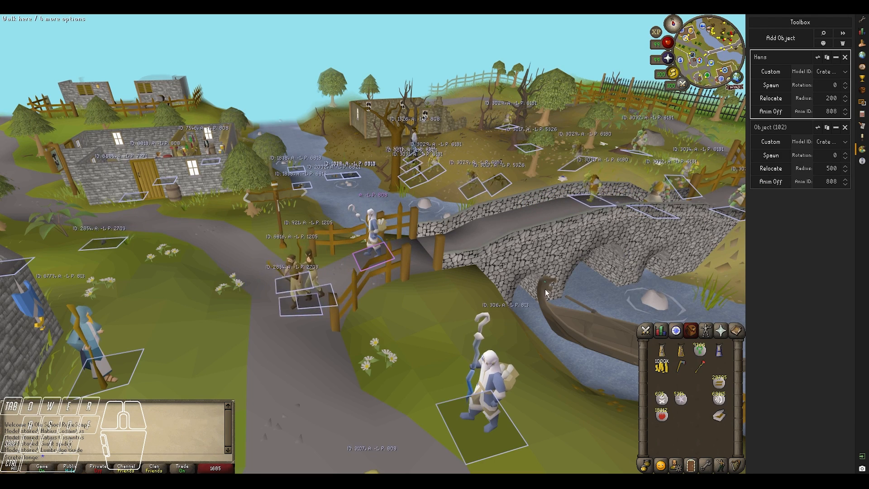
pyautogui.hotkey('ctrl', 'o')
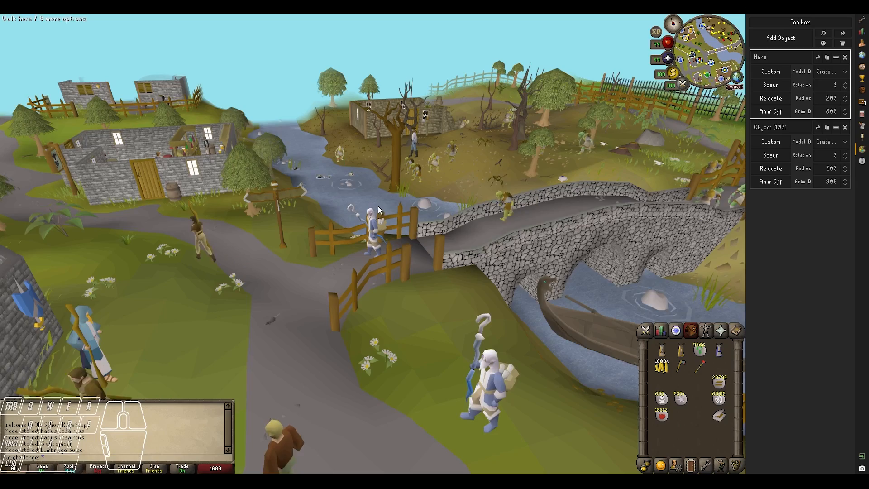
pyautogui.scroll(3, 424, 335)
pyautogui.moveTo(424, 336); pyautogui.dragTo(394, 303, button='middle')
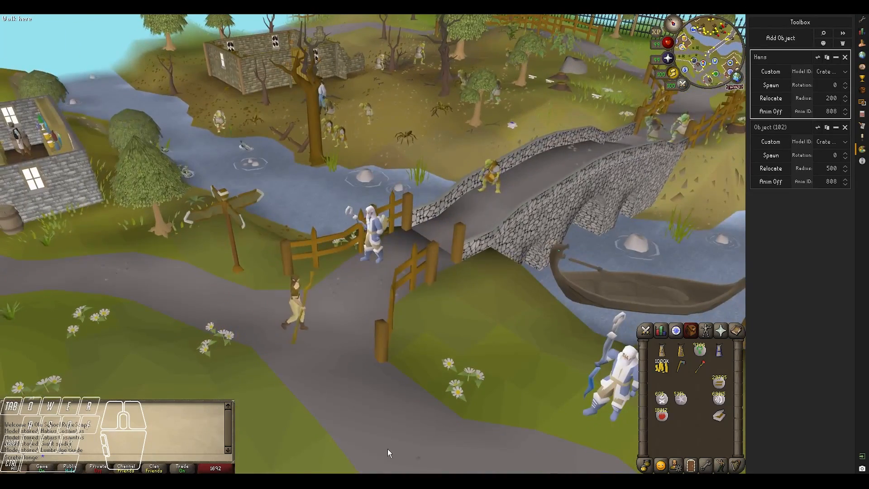
# Step: Set the Lumbridge Guide transmog's Pose animation to 813 in the Transmogger
pyautogui.moveTo(410, 480)
pyautogui.click(459, 446)
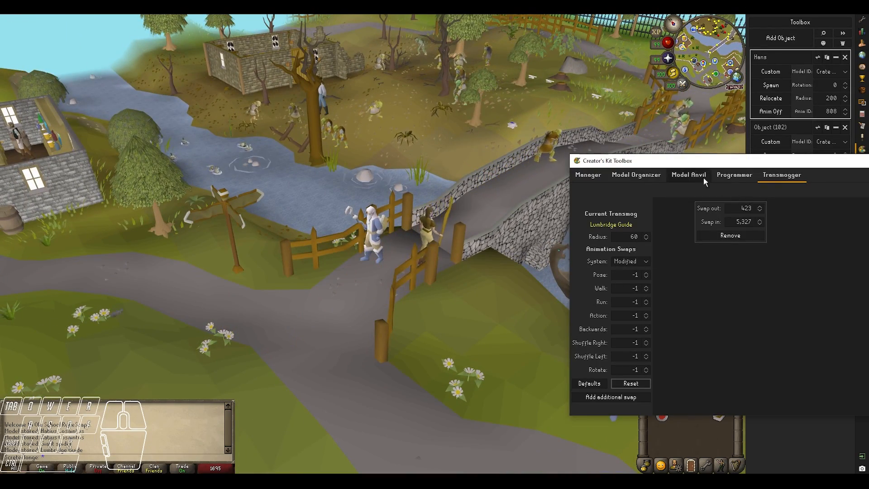
pyautogui.moveTo(703, 161); pyautogui.dragTo(666, 159)
pyautogui.doubleClick(607, 274)
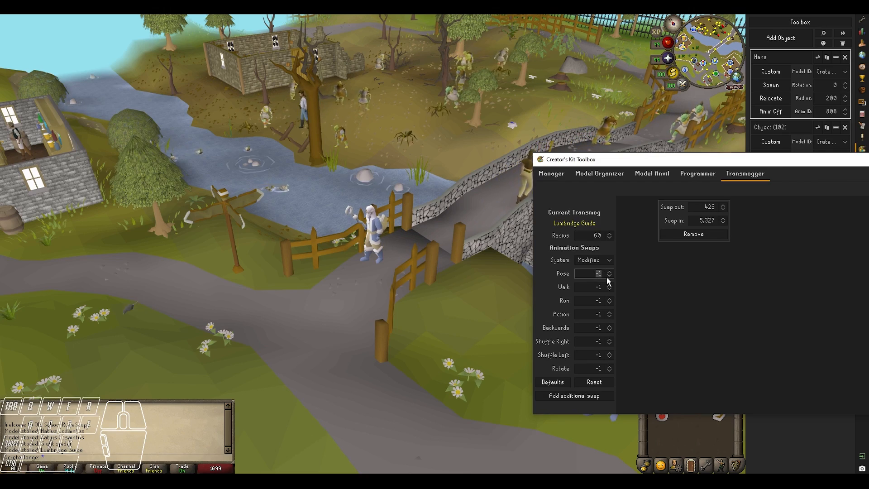
pyautogui.press('Return')
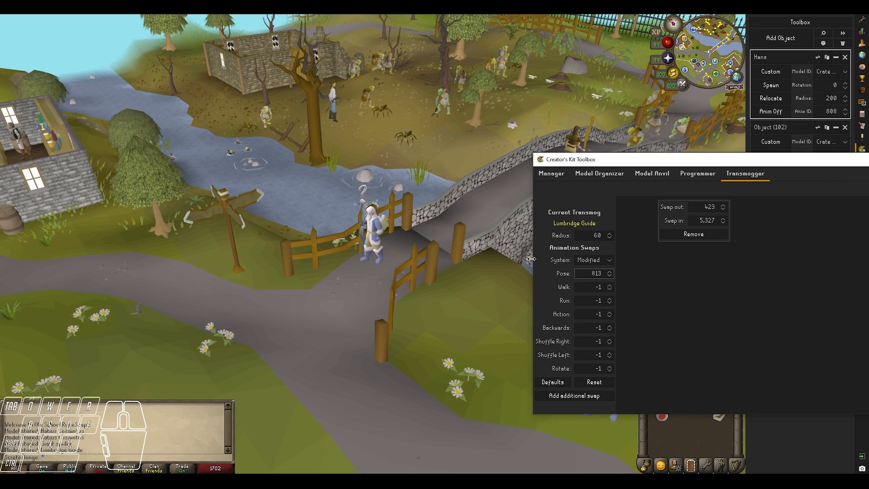
# Step: Walk the Lumbridge Guide transmog along the path and examine its pose beside the real NPC
pyautogui.click(491, 244)
pyautogui.moveTo(335, 286); pyautogui.dragTo(413, 335, button='middle')
pyautogui.scroll(-5, 362, 315)
pyautogui.scroll(8, 413, 335)
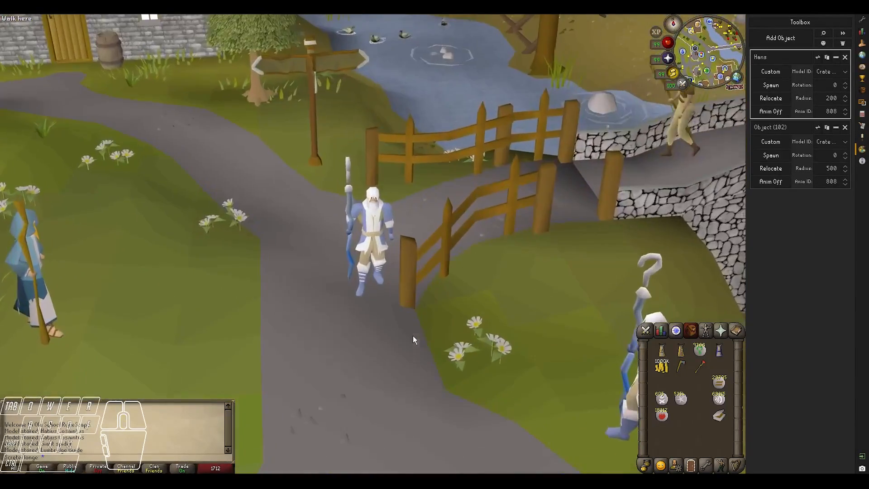
pyautogui.scroll(-6, 413, 335)
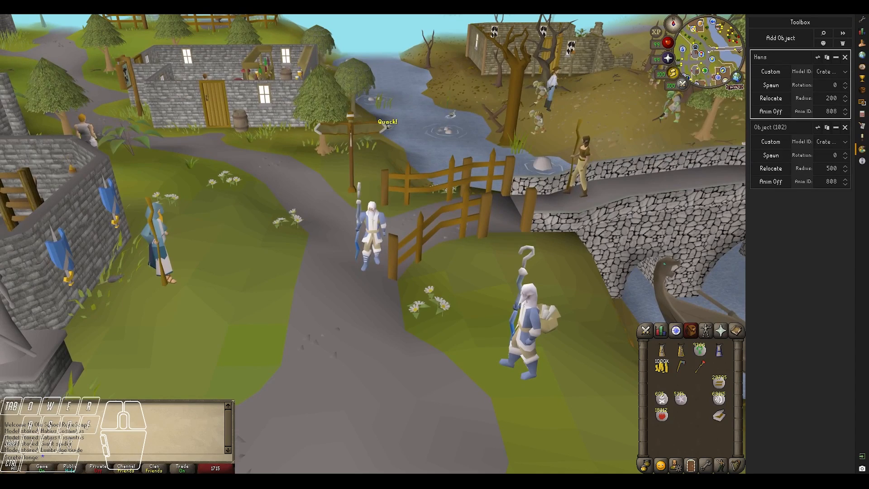
# Step: Set the Lumbridge Guide transmog's additional animation swap to Swap out 866 and Swap in 867
pyautogui.click(452, 449)
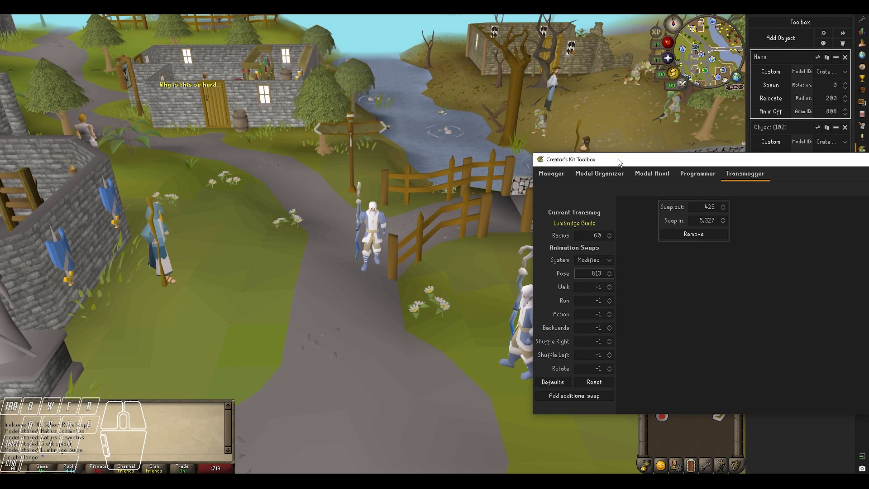
pyautogui.moveTo(618, 158); pyautogui.dragTo(562, 167)
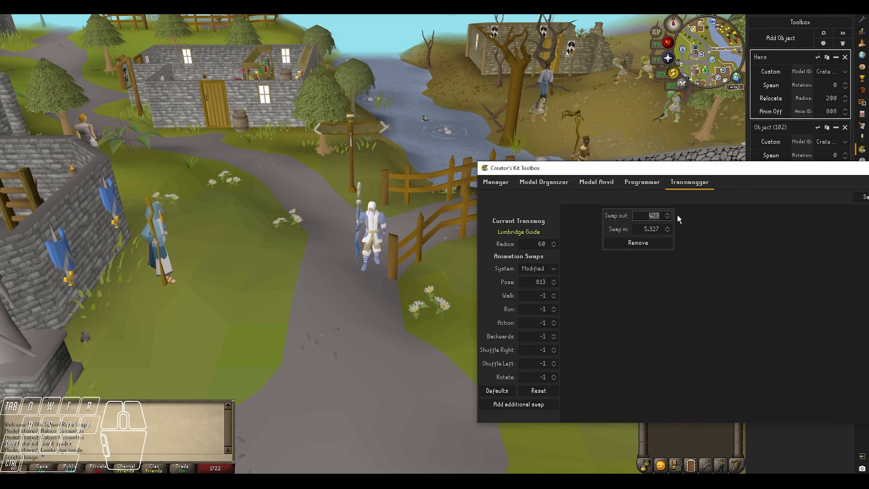
pyautogui.write('866')
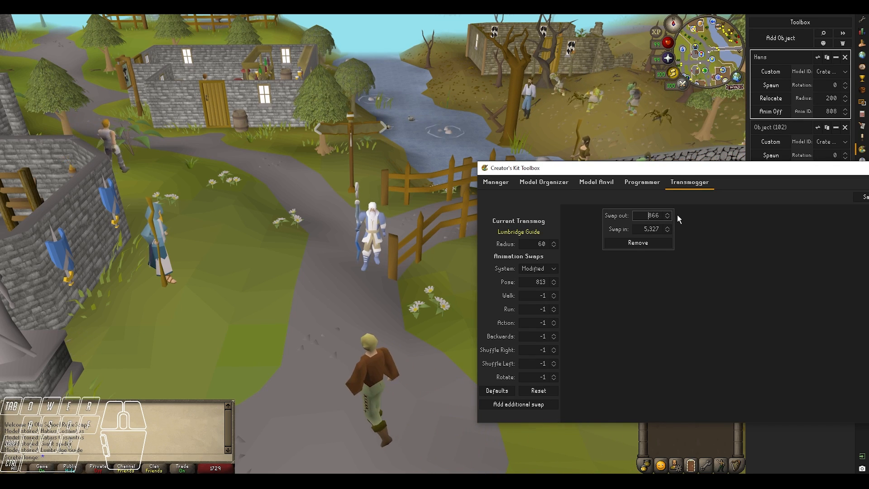
pyautogui.click(660, 228)
pyautogui.write('867')
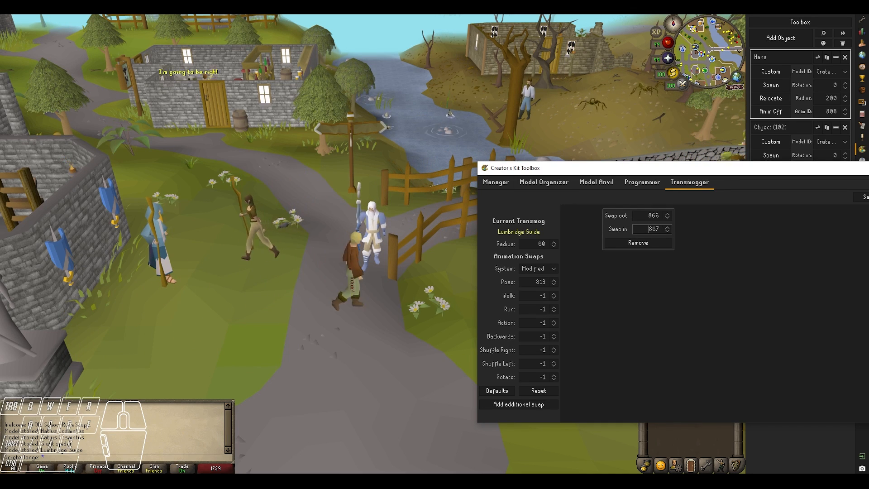
# Step: Perform the Dance emote in the game to examine the Lumbridge Guide transmog's swapped animation
pyautogui.hotkey('alt', 'Tab')
pyautogui.scroll(1, 392, 315)
pyautogui.scroll(4, 407, 320)
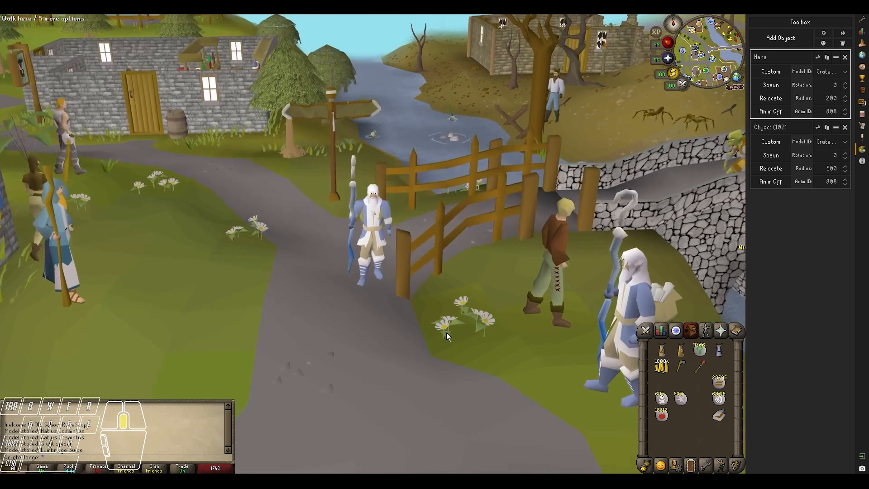
pyautogui.click(706, 466)
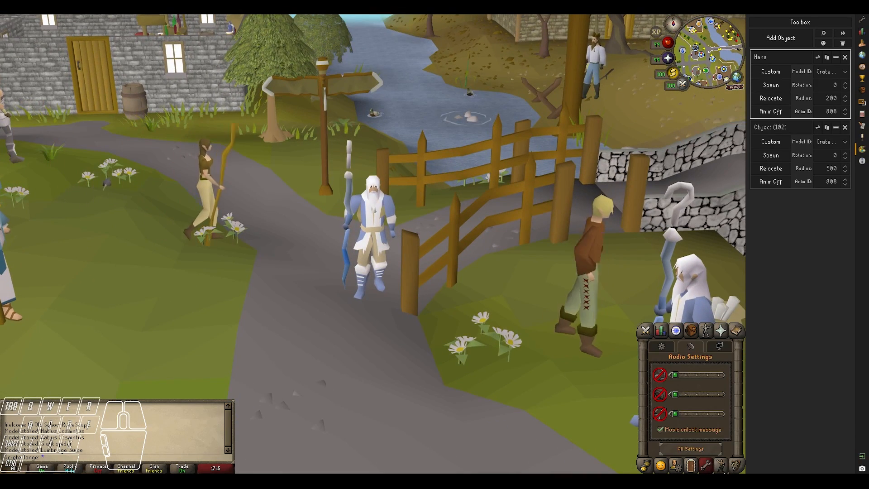
pyautogui.click(661, 466)
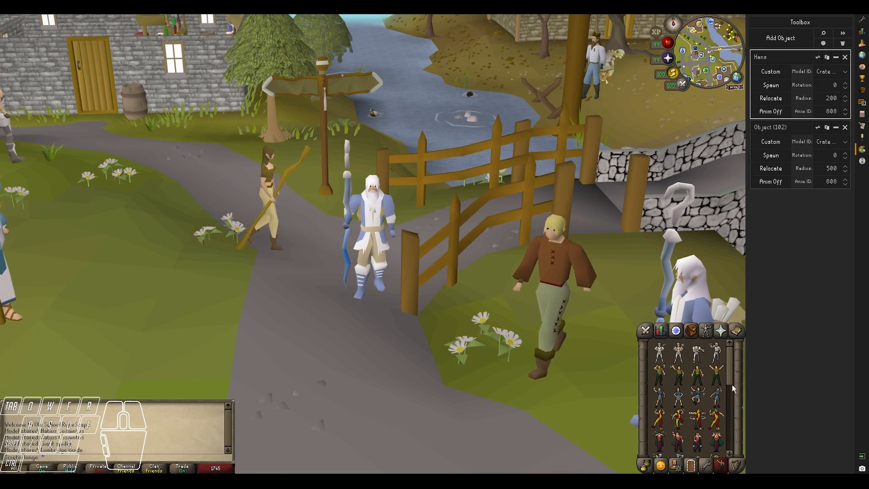
pyautogui.click(661, 422)
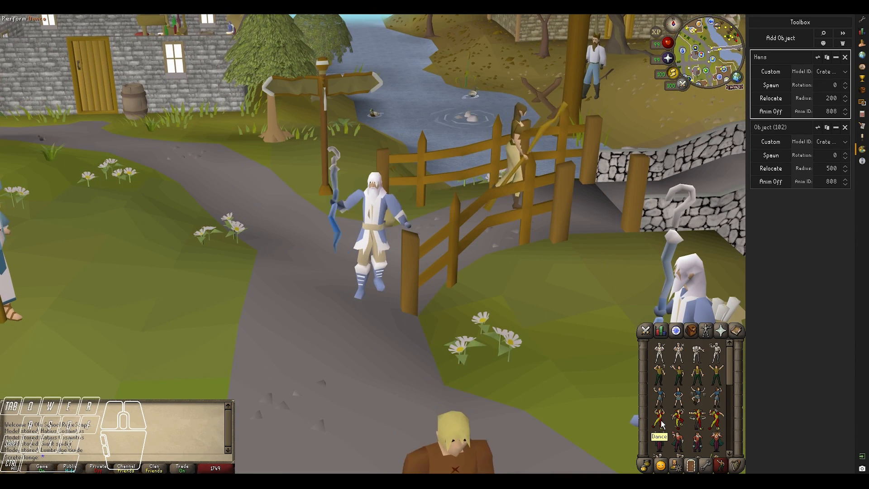
pyautogui.moveTo(547, 355); pyautogui.dragTo(407, 333, button='middle')
pyautogui.scroll(-5, 381, 365)
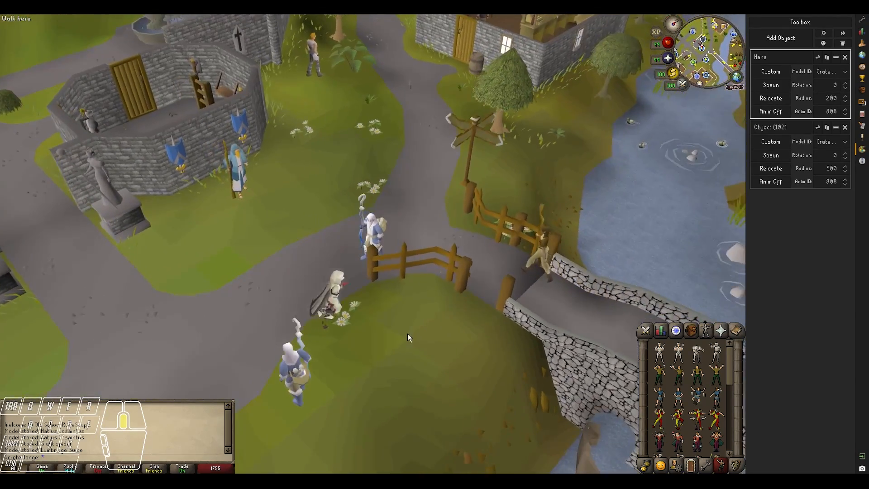
# Step: Review the additional swap's Swap out and Swap in fields, and return to the inventory and the transmog in the game
pyautogui.click(441, 456)
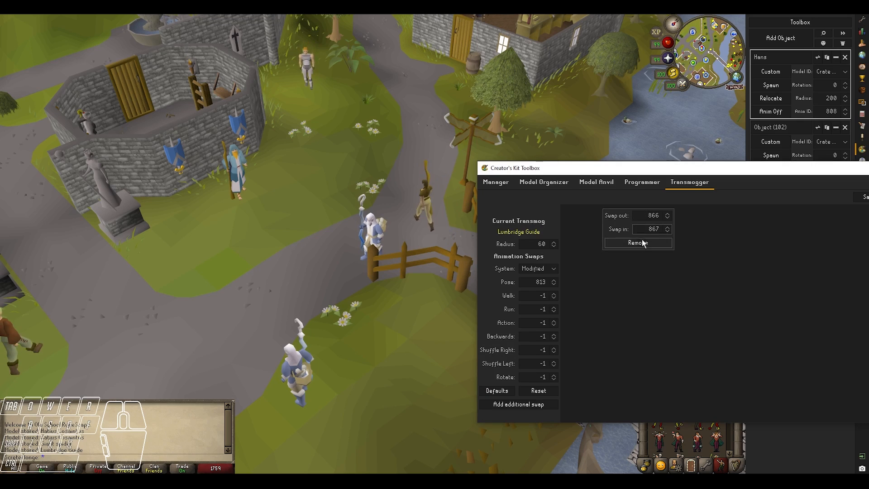
pyautogui.click(642, 215)
pyautogui.doubleClick(642, 216)
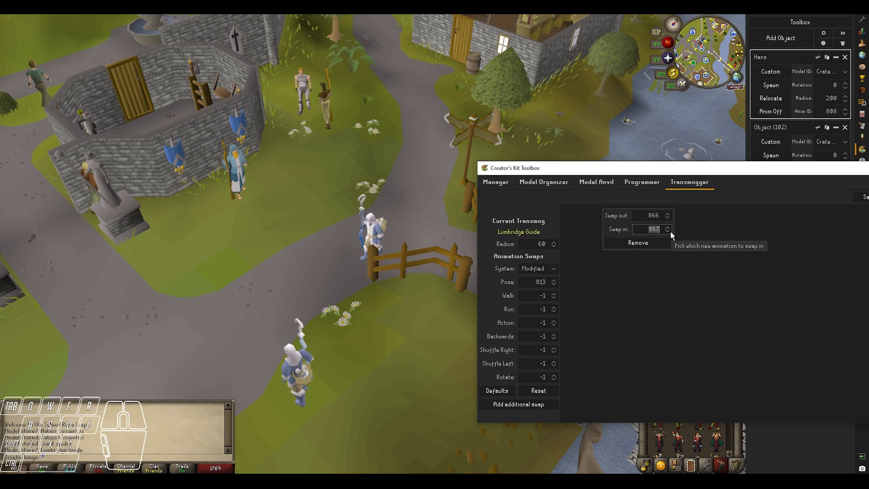
pyautogui.click(367, 259)
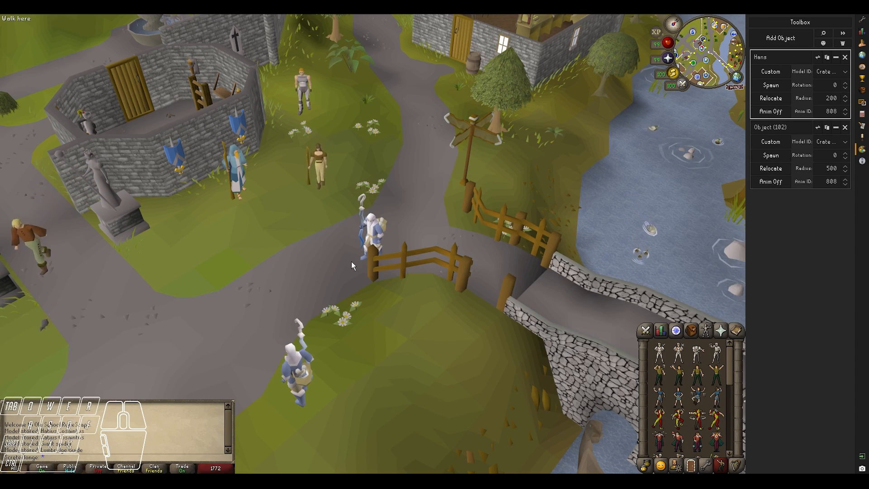
pyautogui.moveTo(335, 297); pyautogui.dragTo(399, 308, button='middle')
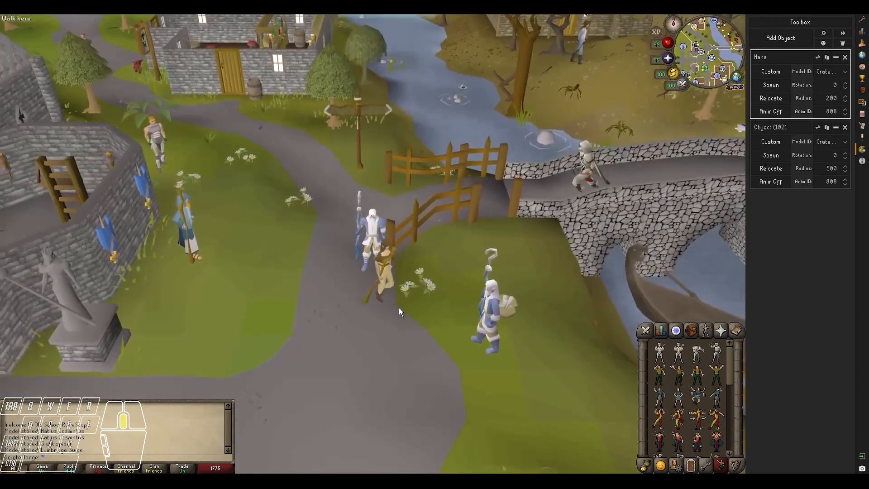
pyautogui.click(689, 331)
pyautogui.moveTo(405, 258); pyautogui.dragTo(349, 312, button='middle')
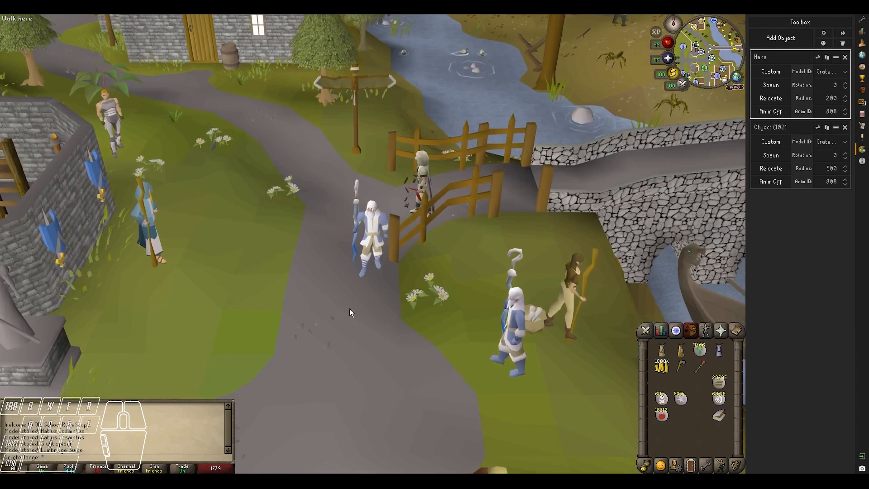
# Step: Save the current transmog as Lumbridge Guide in the transmogs folder, overwriting the existing file
pyautogui.hotkey('alt', 'Tab')
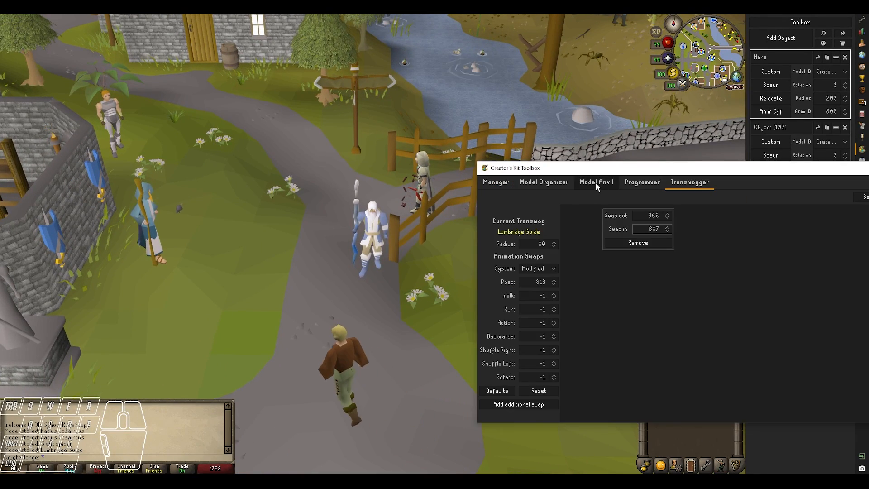
pyautogui.moveTo(572, 161); pyautogui.dragTo(230, 124)
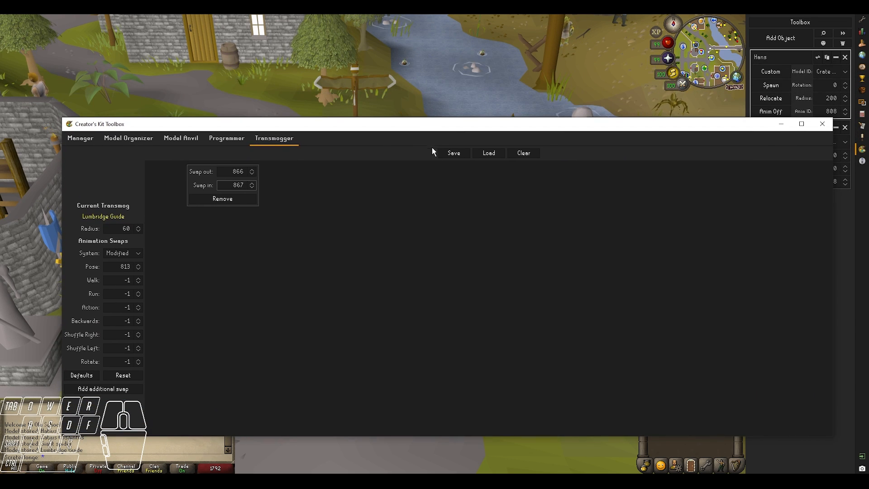
pyautogui.click(451, 154)
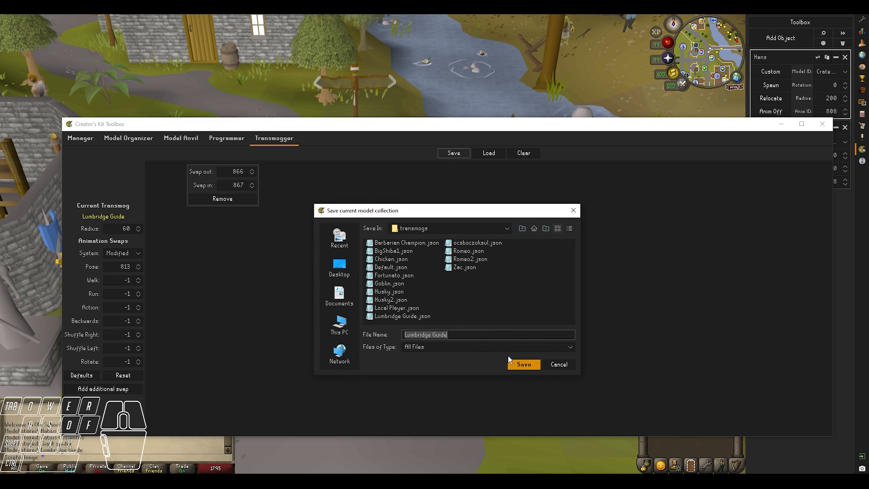
pyautogui.click(525, 366)
pyautogui.click(413, 309)
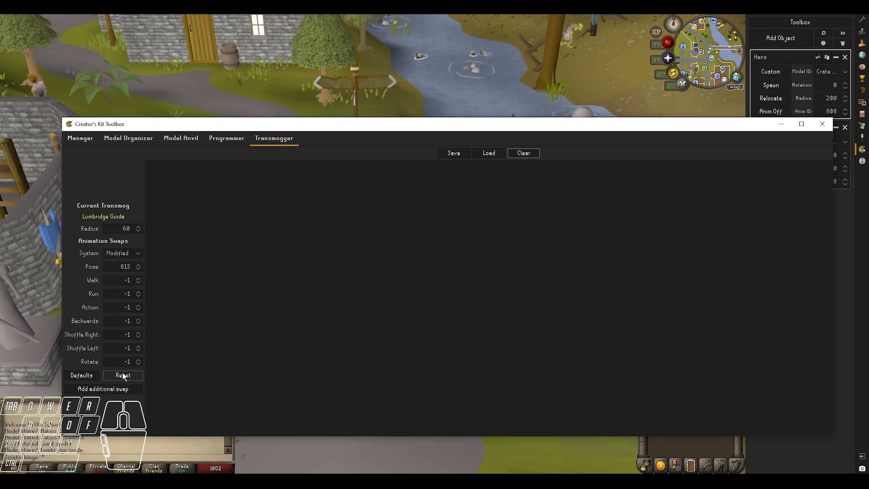
# Step: Load Lumbridge Guide.json from the transmogs folder with the Both option for custom model and animations
pyautogui.click(488, 153)
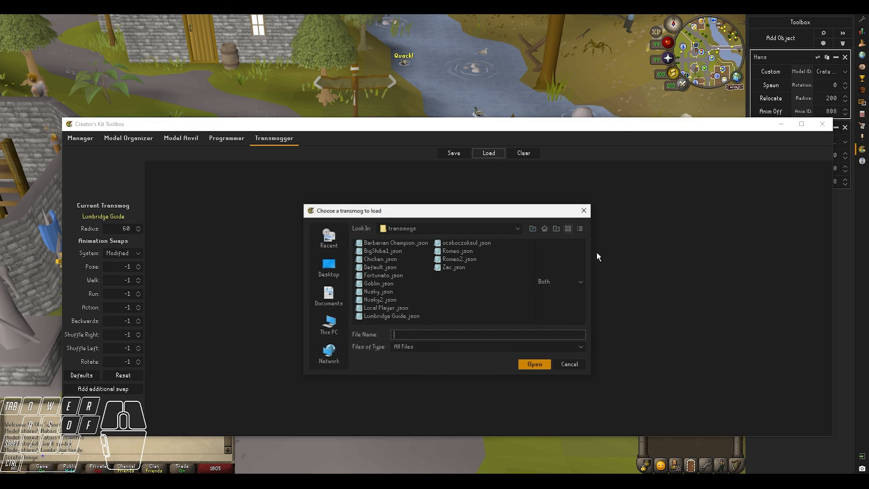
pyautogui.click(379, 316)
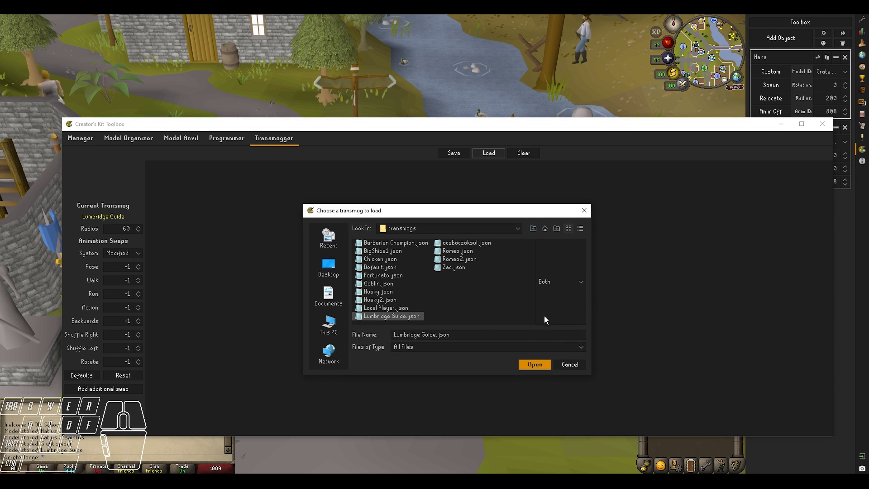
pyautogui.click(557, 281)
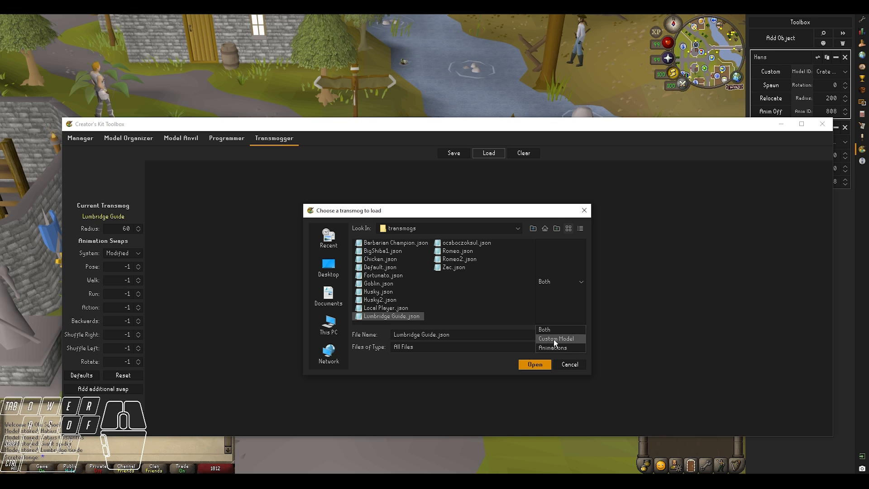
pyautogui.click(553, 338)
pyautogui.click(557, 282)
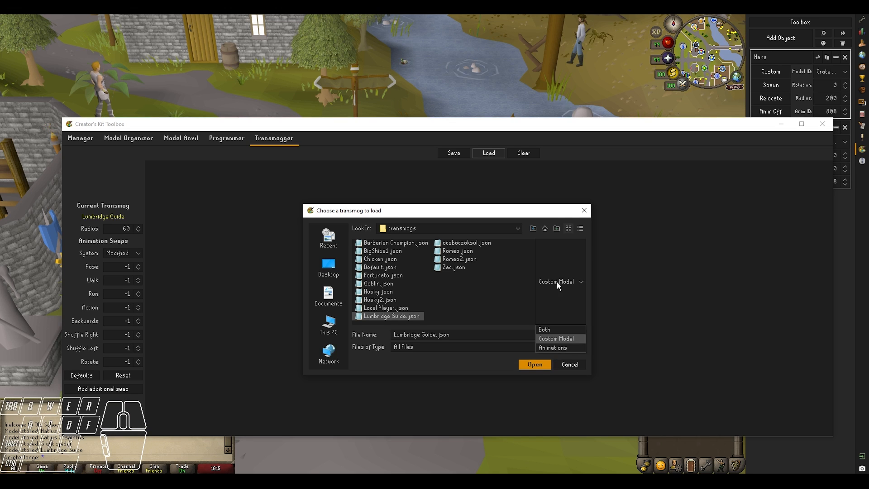
pyautogui.click(557, 332)
pyautogui.click(534, 364)
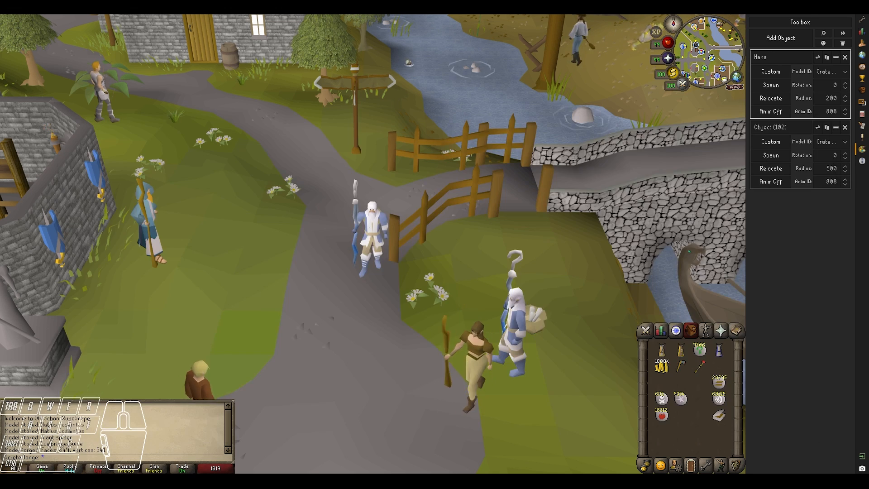
# Step: Walk the reloaded Lumbridge Guide transmog a short way along the path to check its animations
pyautogui.click(349, 285)
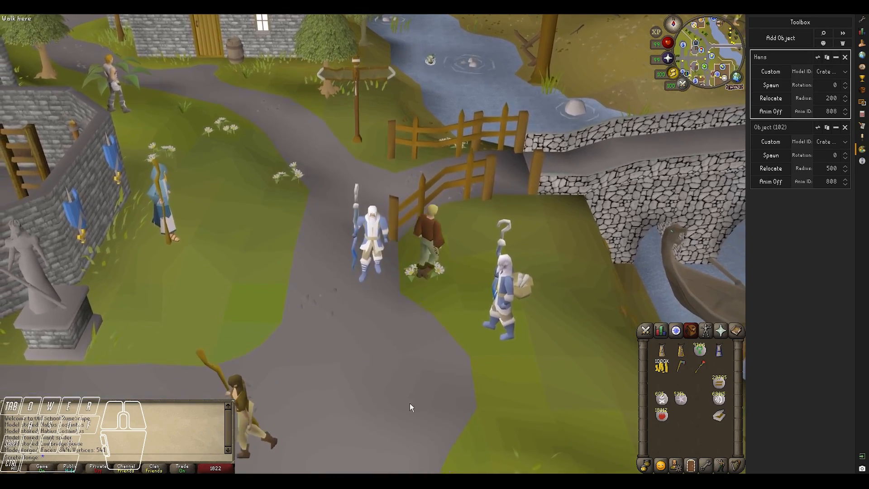
pyautogui.moveTo(409, 403); pyautogui.dragTo(332, 273, button='middle')
pyautogui.moveTo(438, 422); pyautogui.dragTo(403, 465, button='middle')
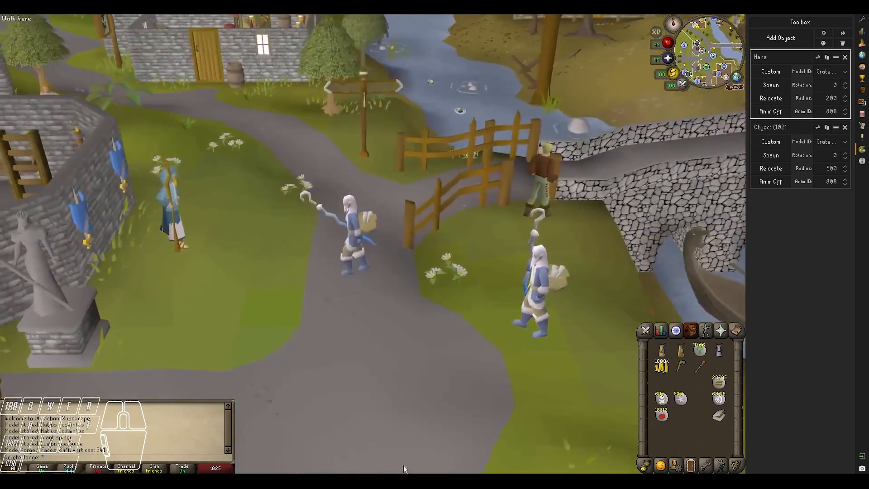
# Step: Open the Creator's Kit plugin settings at the Transmogrification options and select the Auto-Transmog Path for editing
pyautogui.click(403, 480)
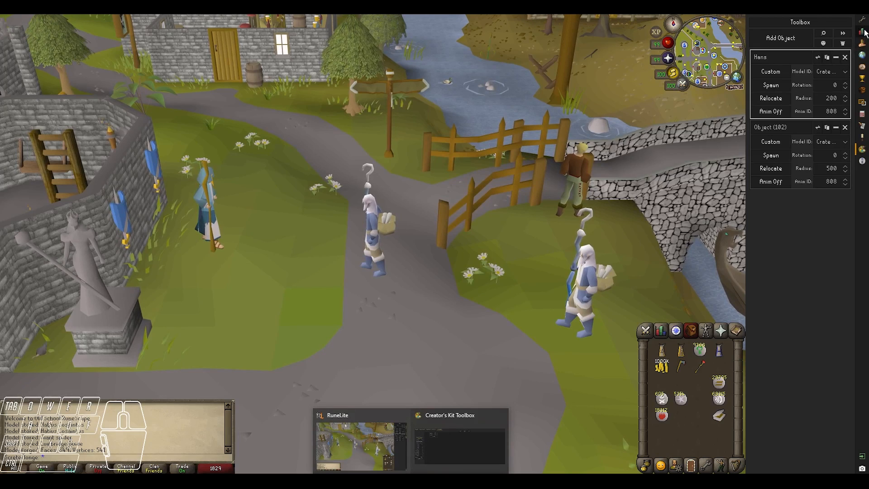
pyautogui.click(862, 19)
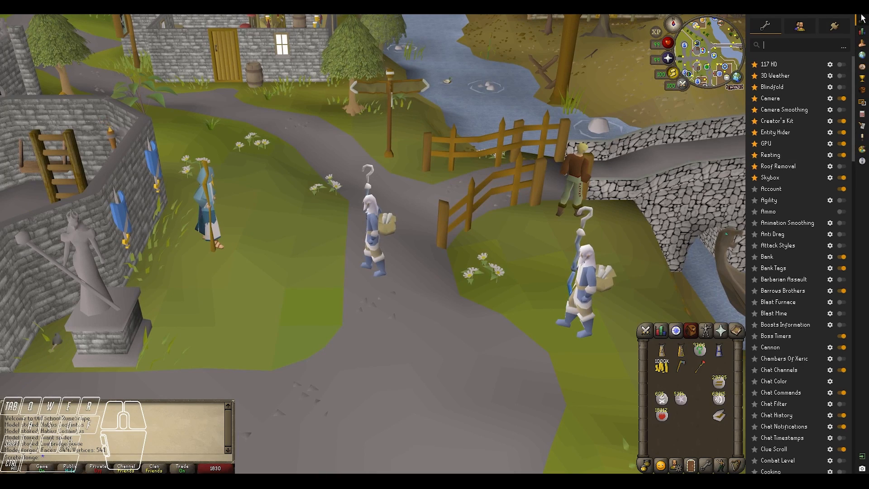
pyautogui.click(830, 121)
pyautogui.scroll(-3, 805, 249)
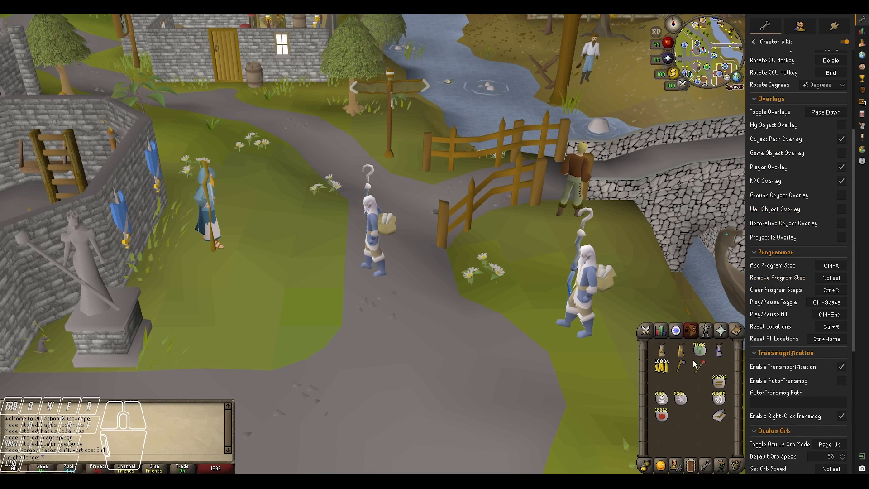
pyautogui.moveTo(402, 480)
pyautogui.click(443, 455)
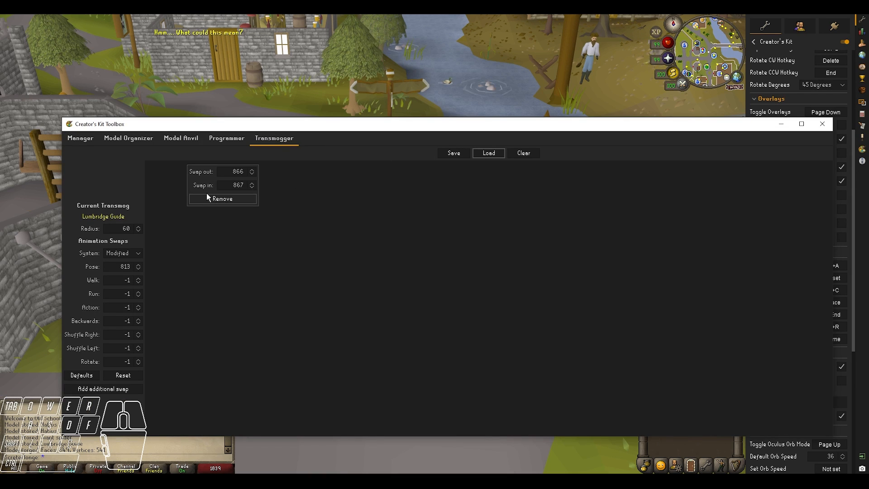
pyautogui.click(781, 123)
pyautogui.scroll(-5, 797, 285)
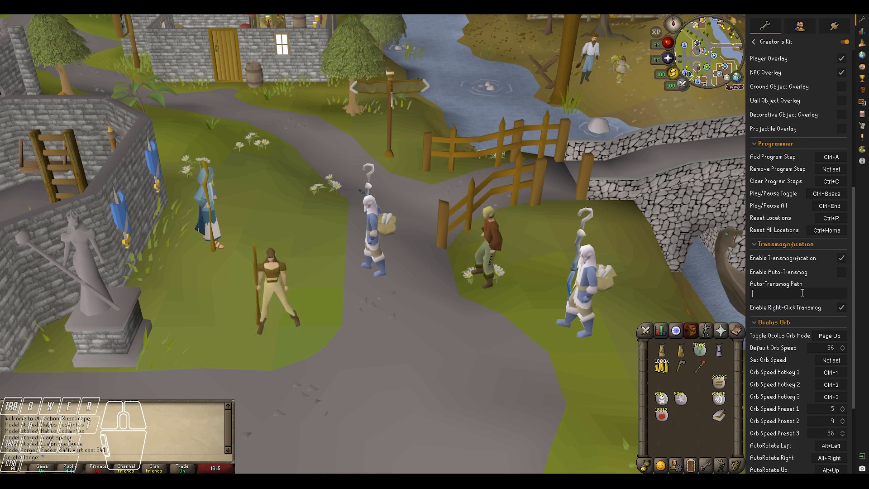
# Step: Look up the location of Lumbridge Guide.json in the transmogs folder without loading it
pyautogui.moveTo(402, 479)
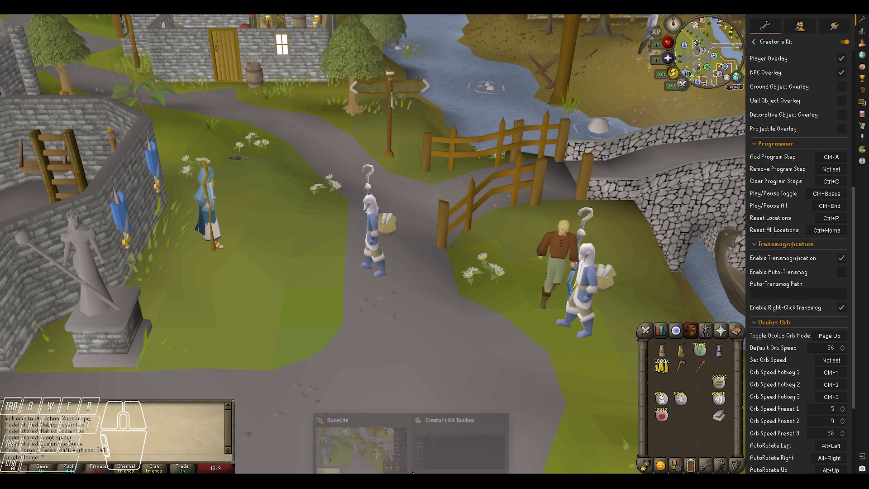
pyautogui.click(442, 454)
pyautogui.click(495, 156)
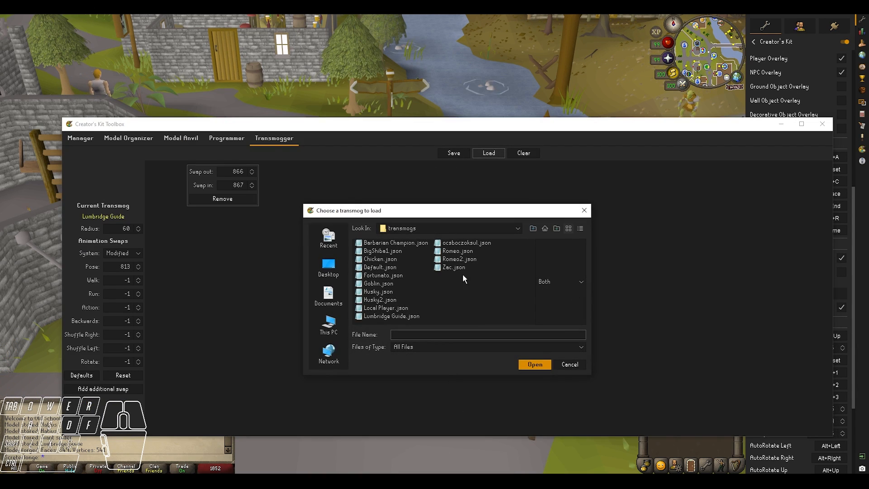
pyautogui.click(394, 318)
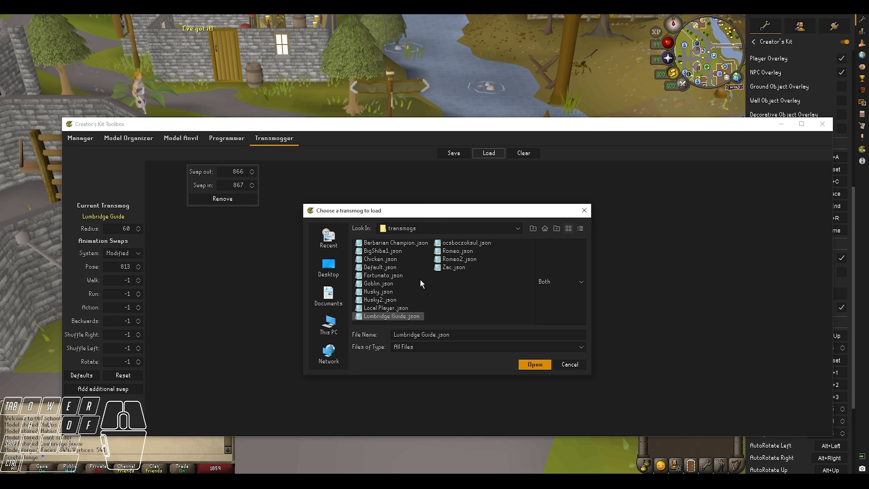
pyautogui.click(570, 365)
# Step: Set the Auto-Transmog Path to the .runelite/creatorskit/animations folder under the user directory and enable Auto-Transmog
pyautogui.click(822, 124)
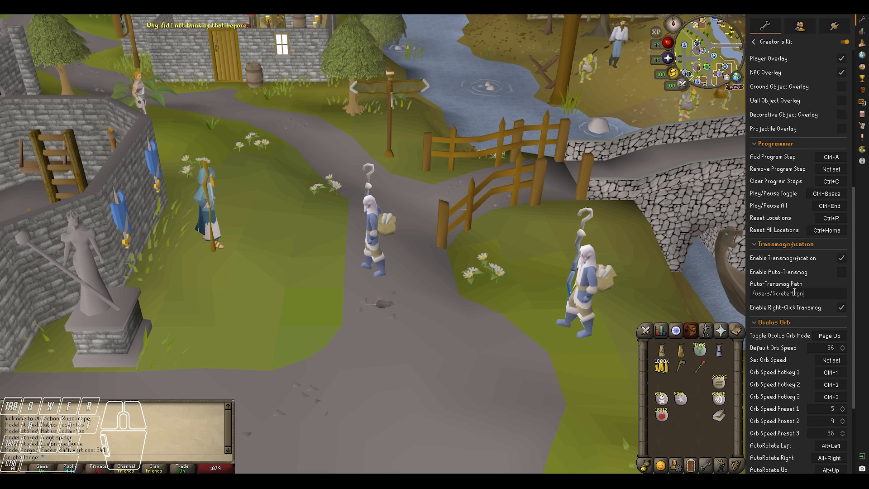
pyautogui.write('ge/')
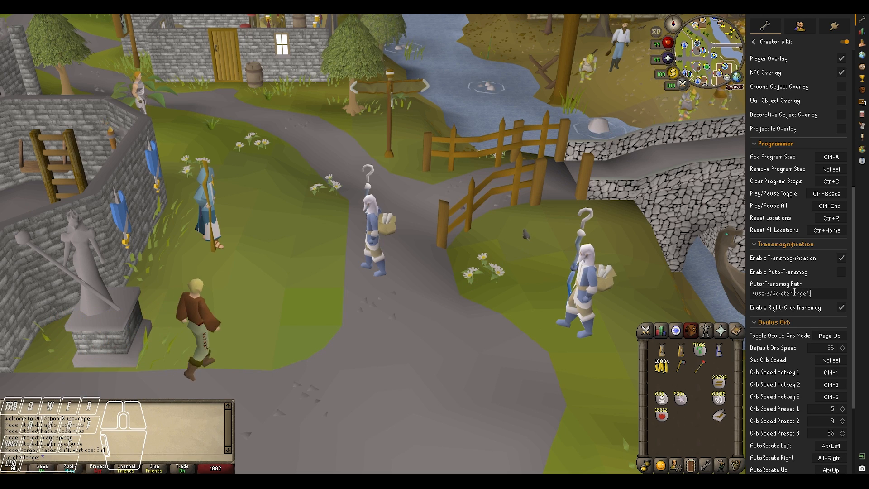
pyautogui.write('.runelite/')
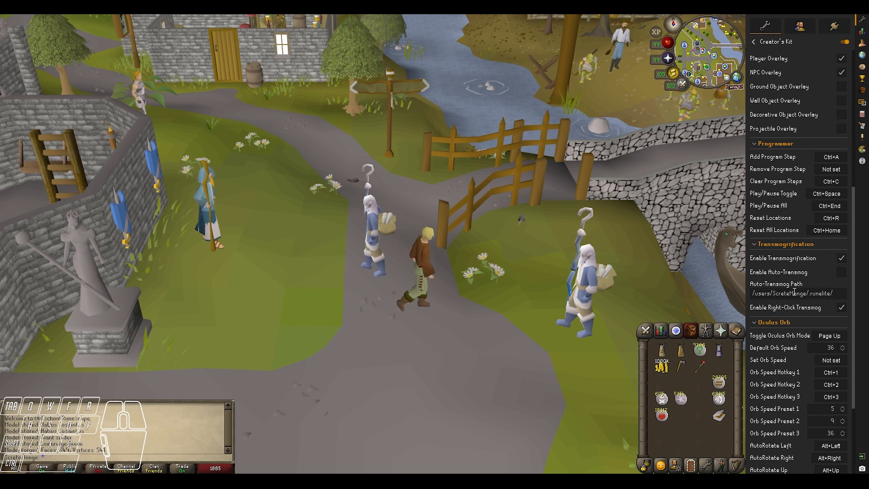
pyautogui.write('creators')
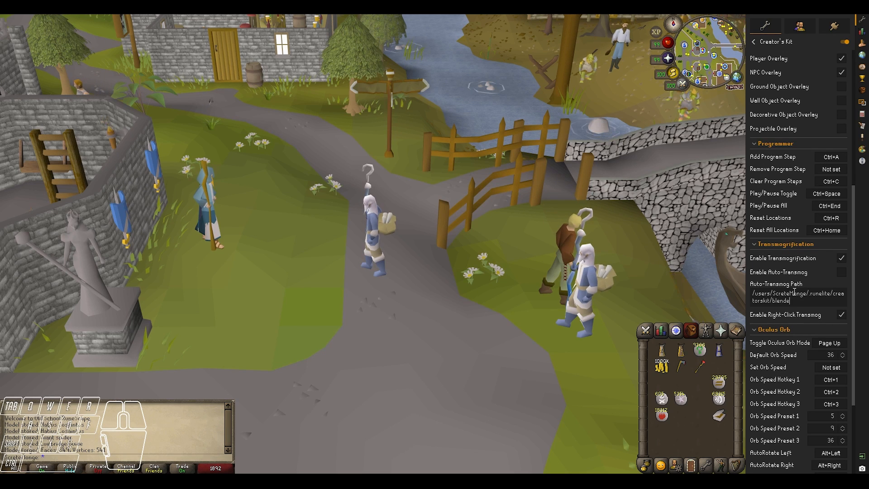
pyautogui.write('kit/ani')
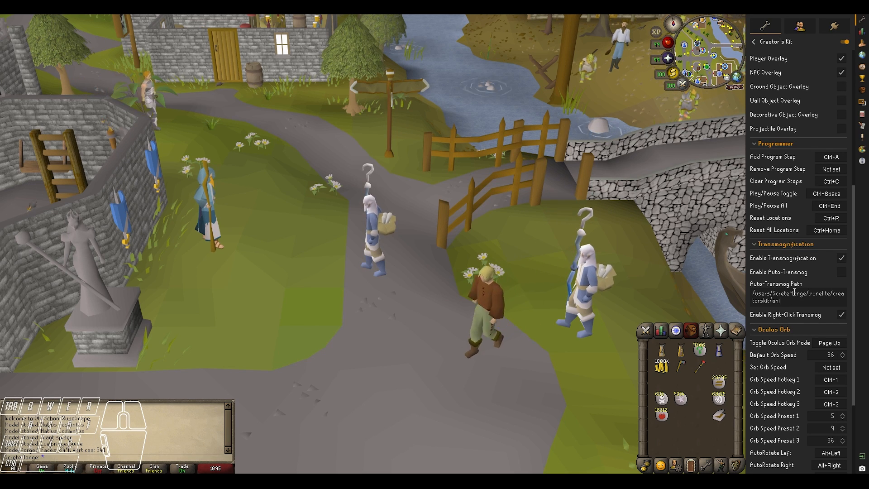
pyautogui.write('mations')
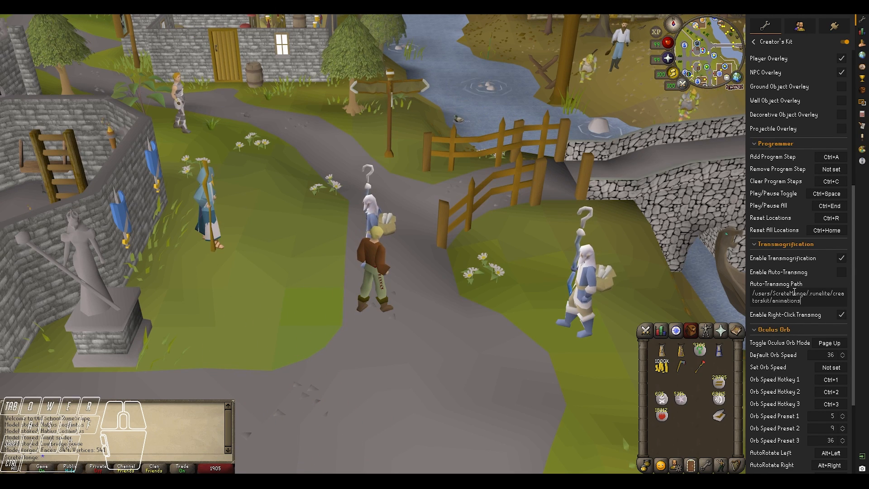
pyautogui.click(841, 272)
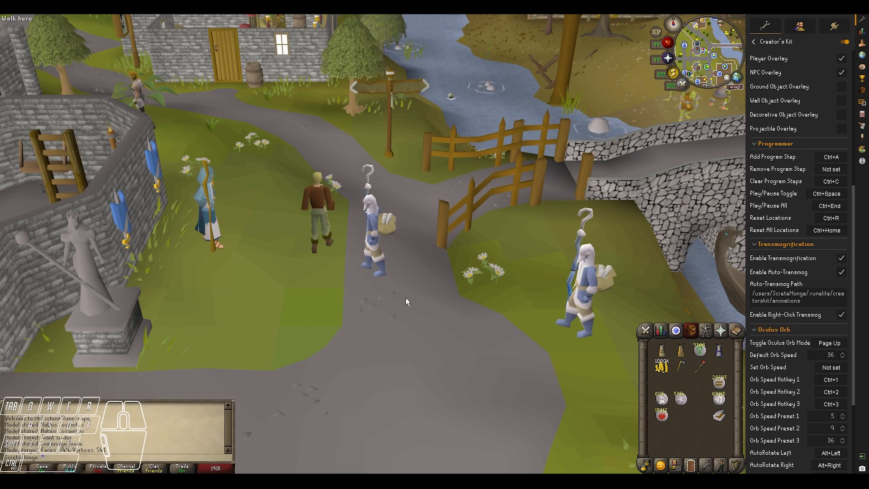
# Step: Enable Auto-Setup in the Scene settings and set the Auto-Setup Path to /.runelite/creatorskit/setups/my_setup.json
pyautogui.moveTo(403, 299); pyautogui.dragTo(471, 310, button='middle')
pyautogui.moveTo(425, 293); pyautogui.dragTo(381, 284, button='middle')
pyautogui.scroll(10, 783, 252)
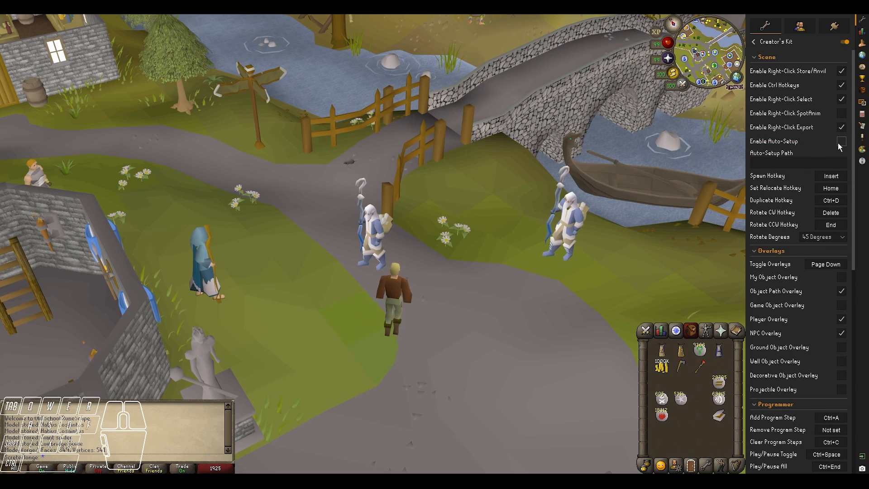
pyautogui.click(804, 163)
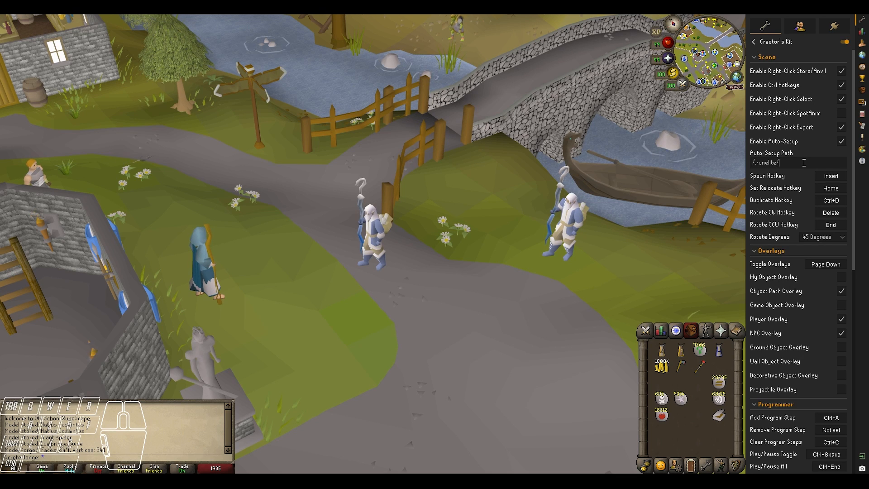
pyautogui.write('/.runelite/creatorskit/')
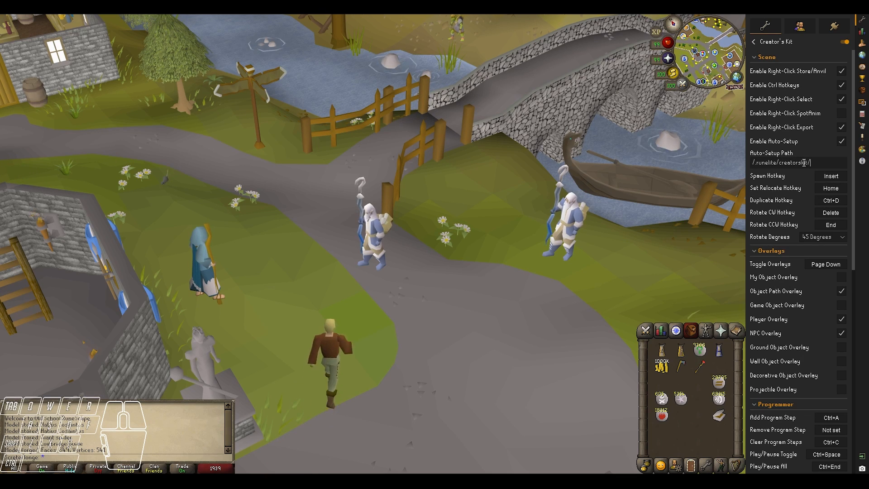
pyautogui.write('setups/')
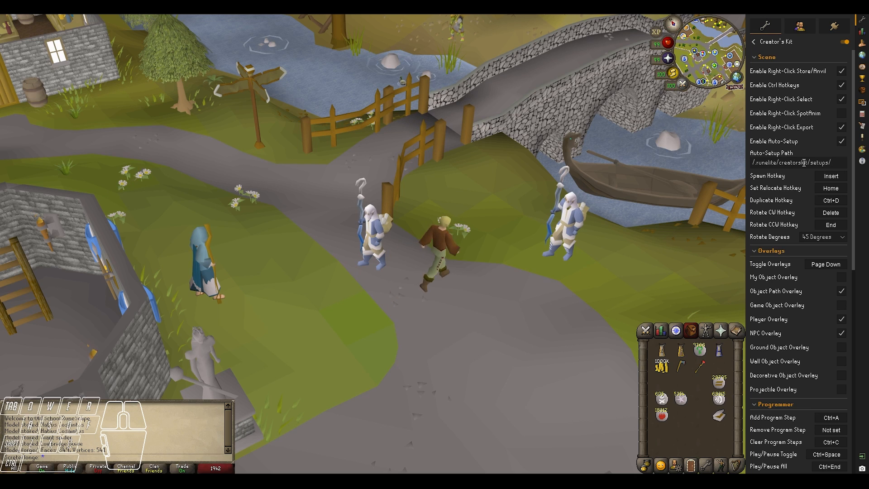
pyautogui.write('my_setup.json')
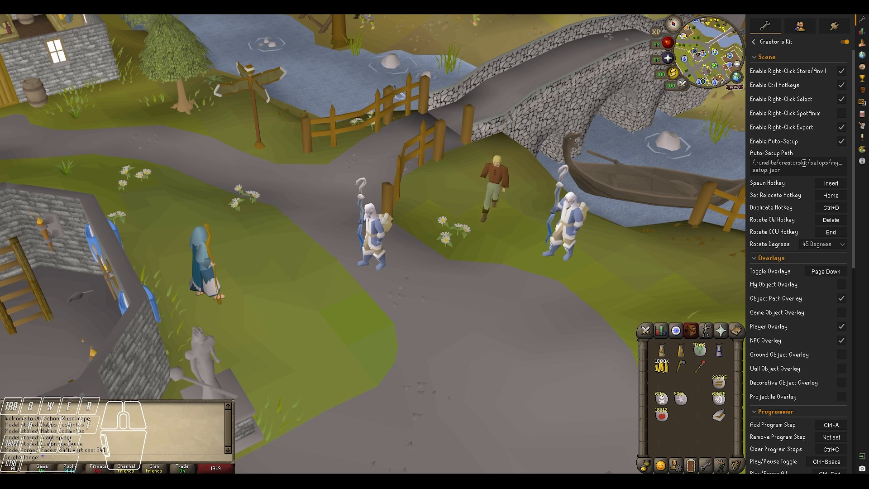
pyautogui.scroll(-5, 503, 258)
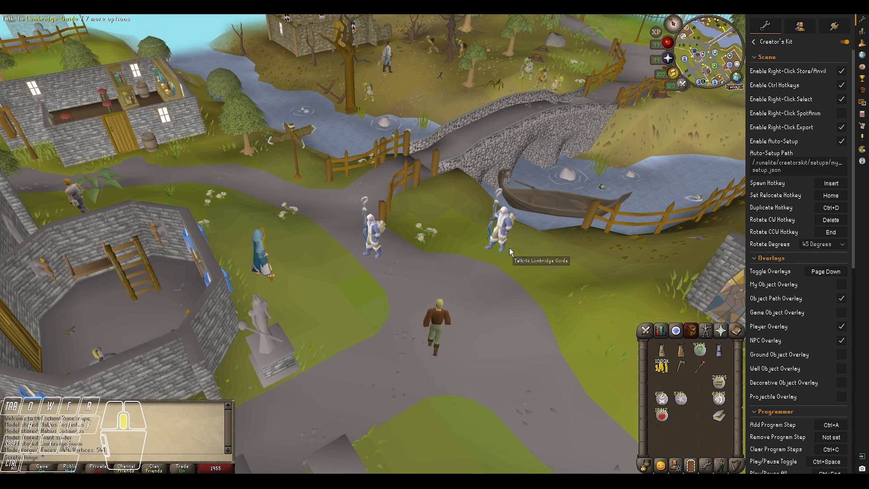
pyautogui.moveTo(512, 250); pyautogui.dragTo(550, 238, button='middle')
# Step: Disable Auto-Setup and Auto-Transmog and clear both of their paths
pyautogui.click(841, 141)
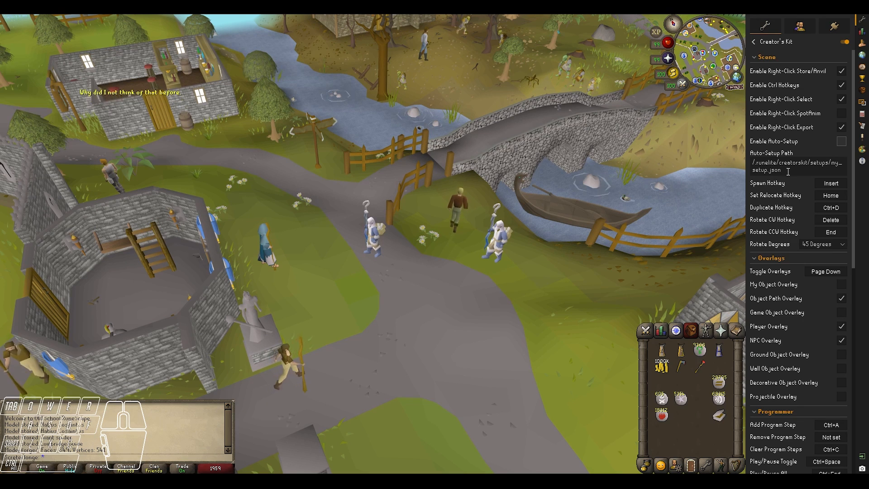
pyautogui.moveTo(784, 170); pyautogui.dragTo(735, 162)
pyautogui.press('BackSpace')
pyautogui.scroll(-8, 796, 246)
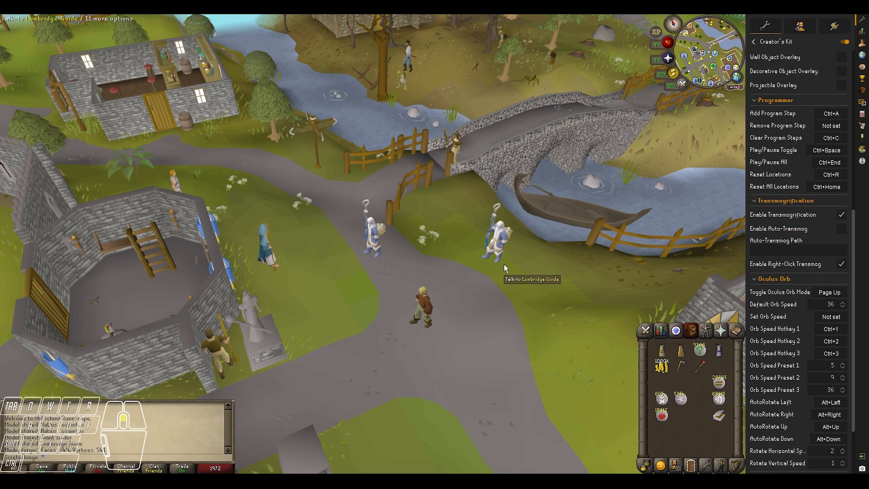
pyautogui.moveTo(503, 264); pyautogui.dragTo(364, 313, button='middle')
pyautogui.click(363, 223)
pyautogui.click(366, 257)
pyautogui.moveTo(398, 290); pyautogui.dragTo(533, 316, button='middle')
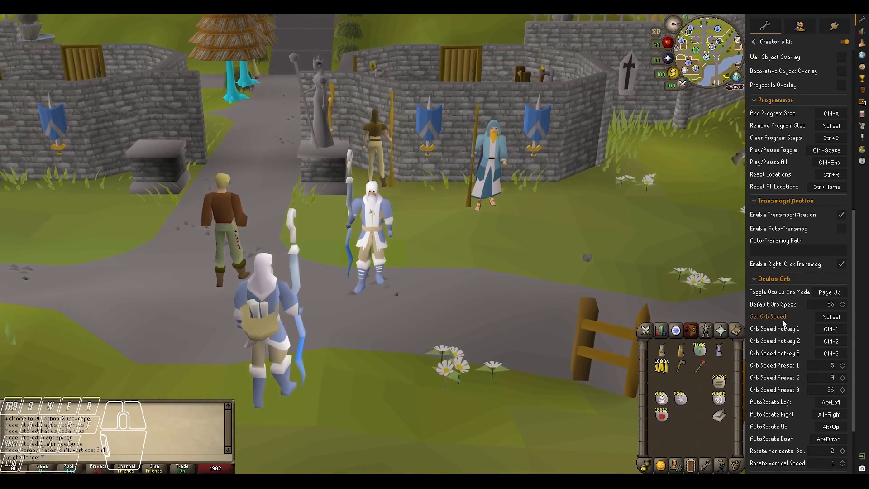
# Step: Examine the Model Exporter's export file formats and the Enable Right-Click Export option in the Scene settings
pyautogui.scroll(-3, 792, 322)
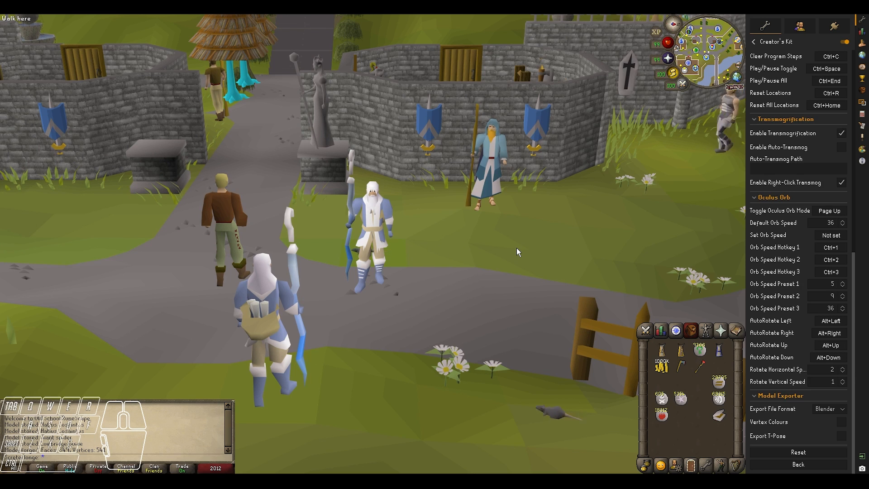
pyautogui.click(829, 409)
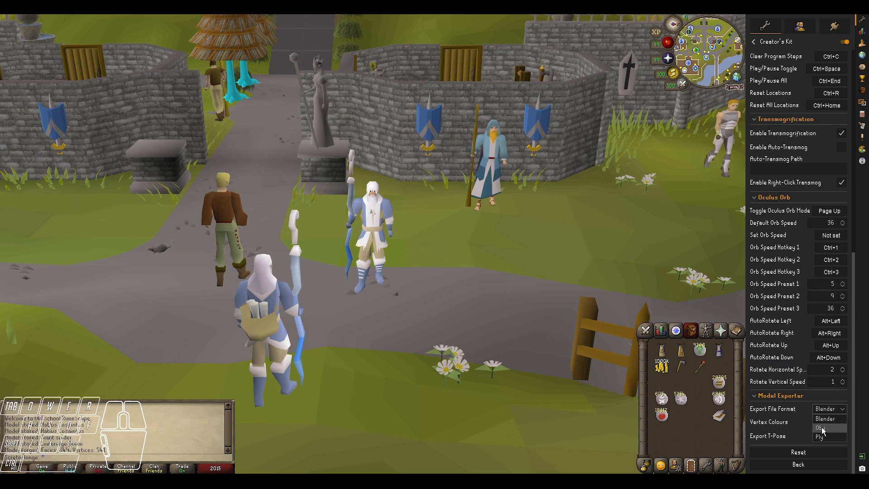
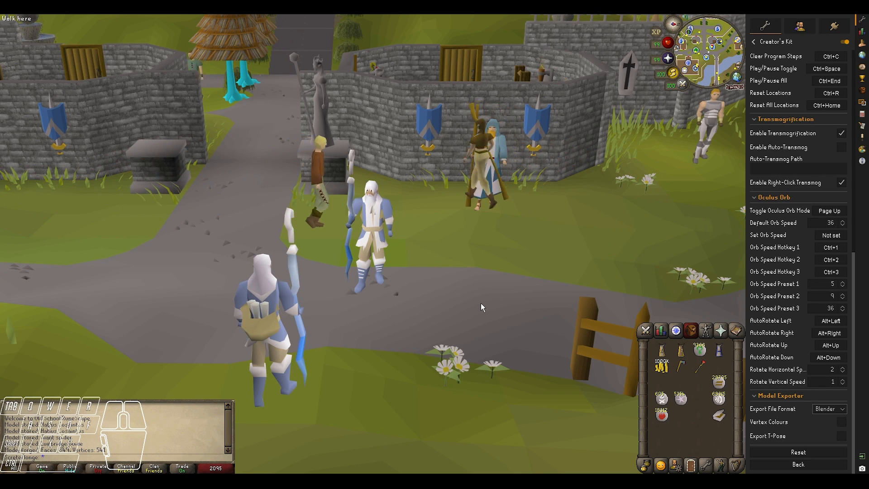
pyautogui.rightClick(479, 296)
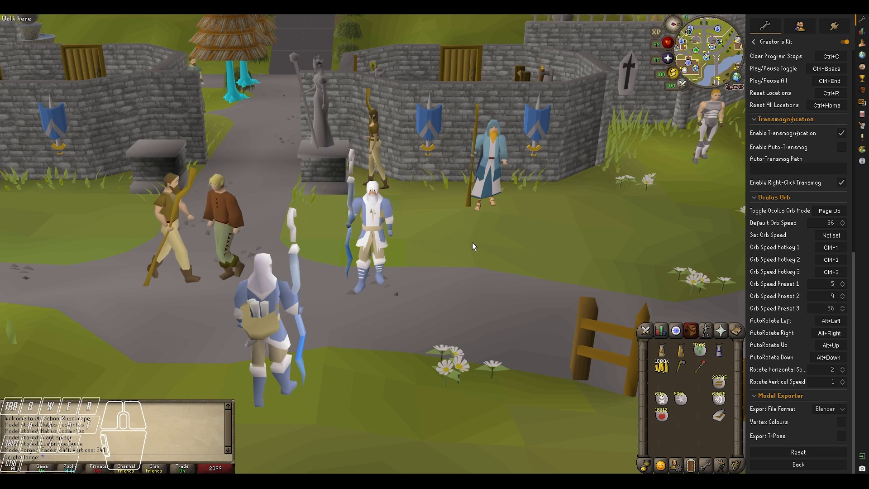
pyautogui.moveTo(479, 271); pyautogui.dragTo(439, 276, button='middle')
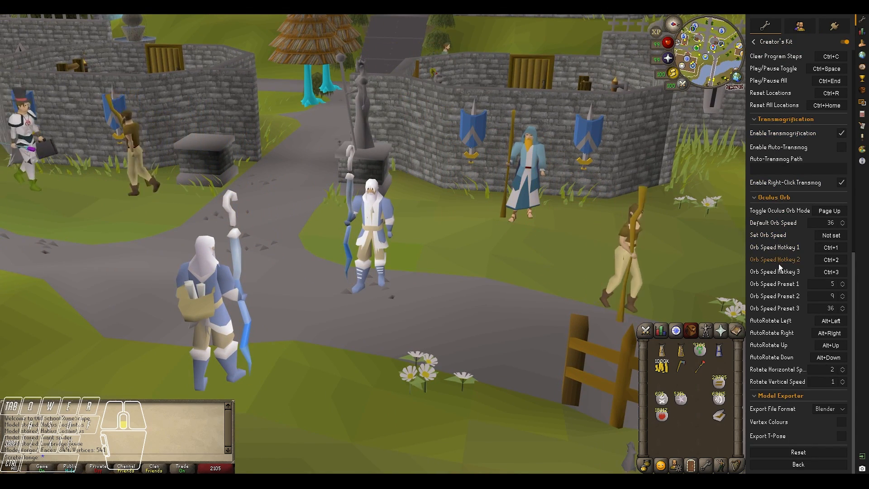
pyautogui.scroll(10, 780, 269)
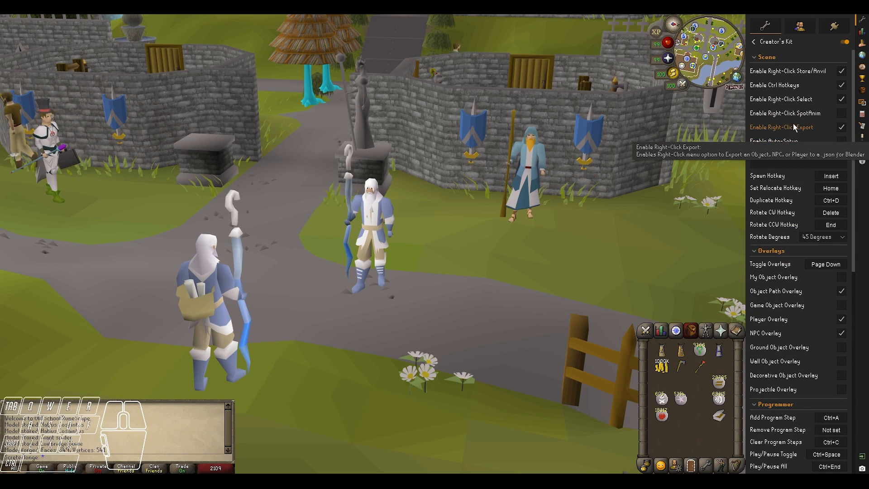
pyautogui.scroll(-10, 769, 299)
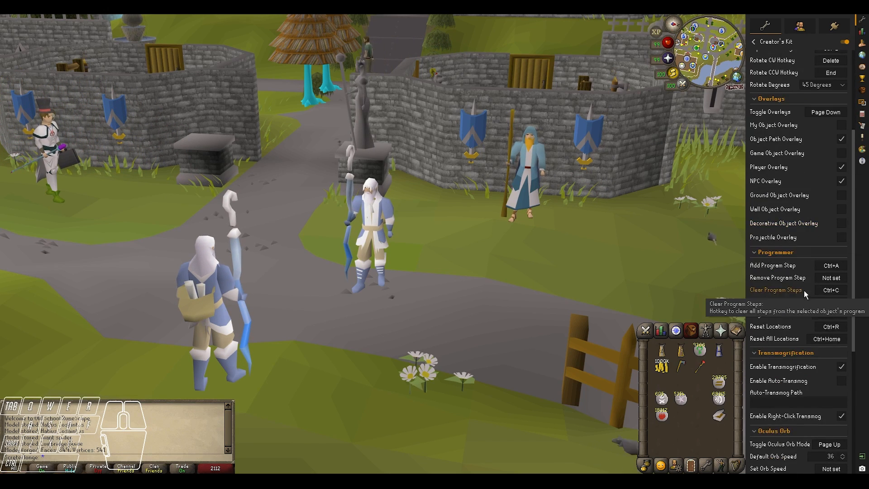
# Step: Examine the export options offered for the statue, the Doomsayer and the local player without exporting anything
pyautogui.moveTo(550, 267); pyautogui.dragTo(548, 281, button='middle')
pyautogui.rightClick(456, 153)
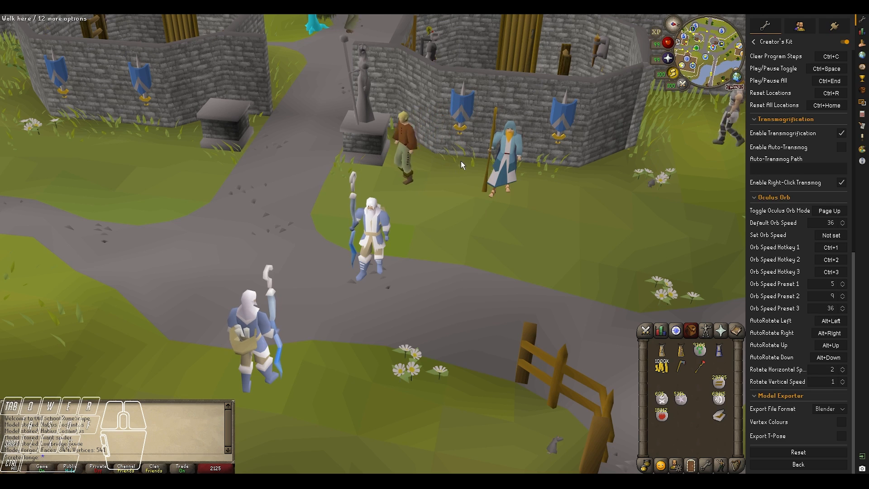
pyautogui.moveTo(460, 161); pyautogui.dragTo(458, 193, button='middle')
pyautogui.rightClick(369, 113)
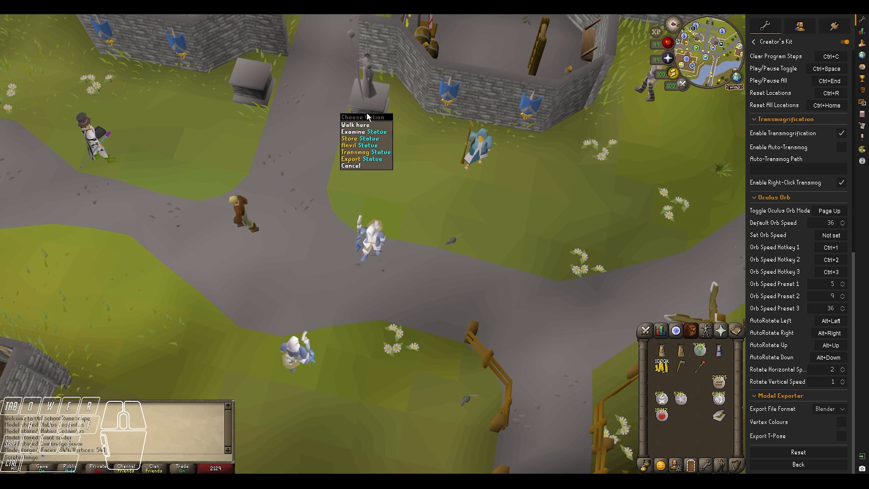
pyautogui.rightClick(369, 113)
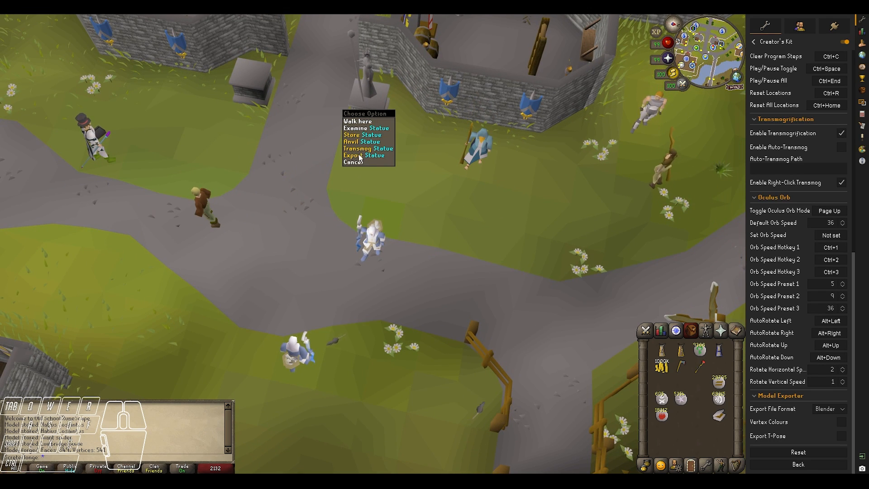
pyautogui.rightClick(471, 154)
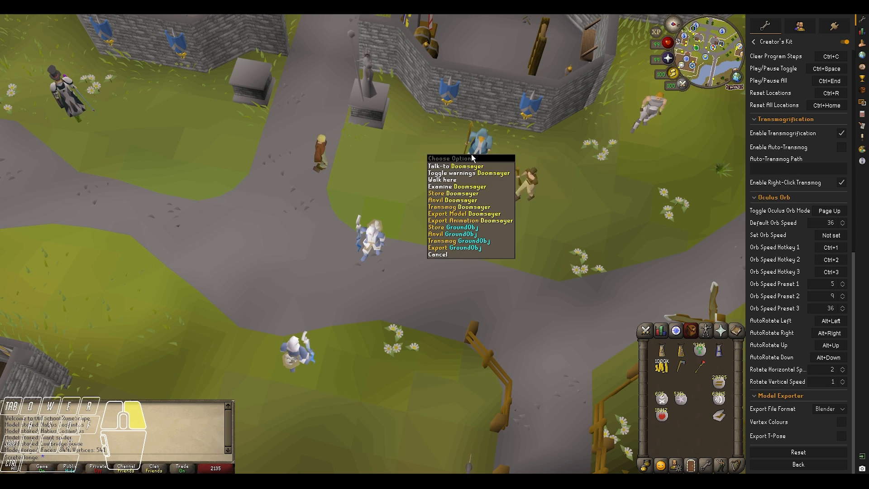
pyautogui.rightClick(477, 162)
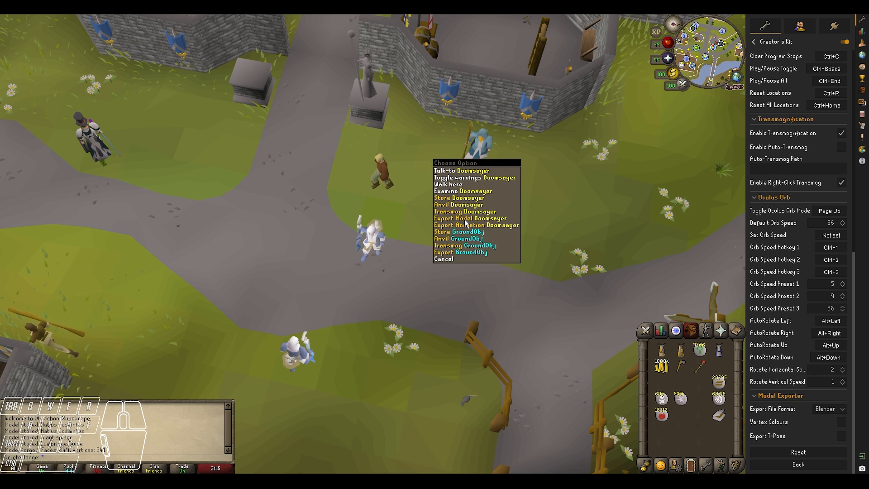
pyautogui.rightClick(374, 253)
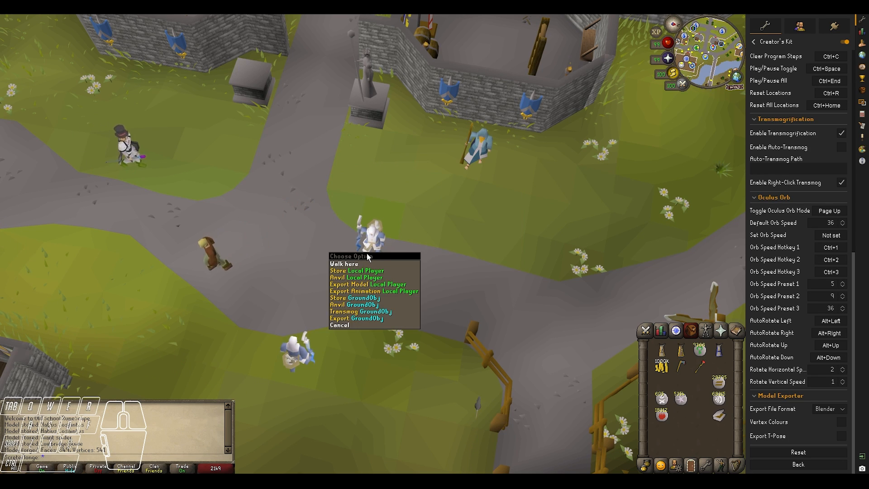
pyautogui.click(335, 244)
# Step: Disable both Enable Transmogrification and Enable Right-Click Transmog in the Transmogrification settings
pyautogui.moveTo(416, 250); pyautogui.dragTo(439, 239, button='middle')
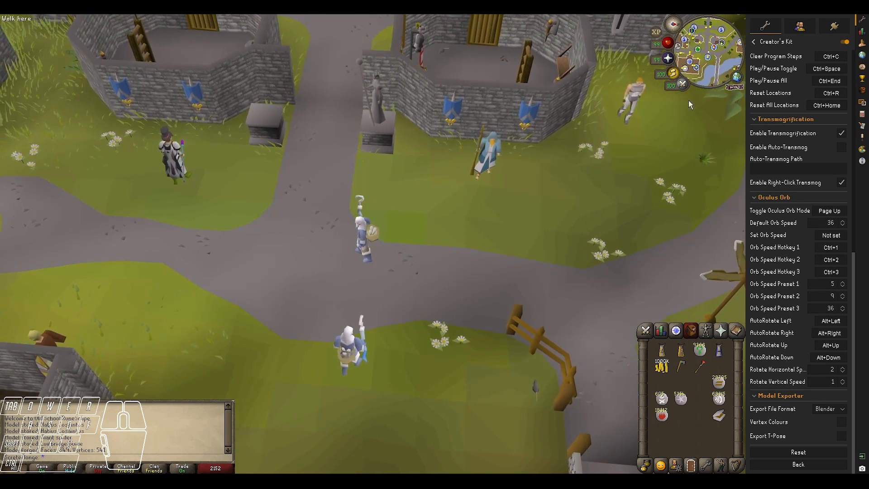
pyautogui.click(841, 134)
pyautogui.click(841, 182)
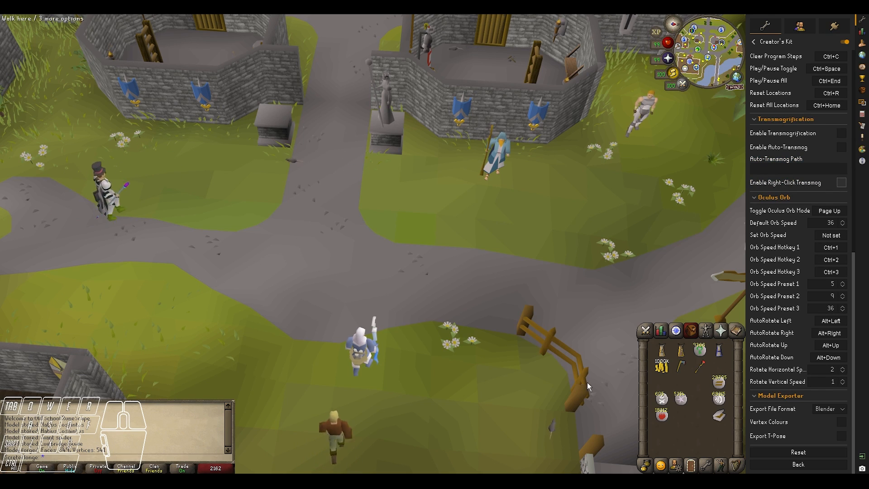
# Step: Walk the player onto the nearby path and equip the Bandos godsword (or) in the outfit's weapon slot
pyautogui.click(754, 42)
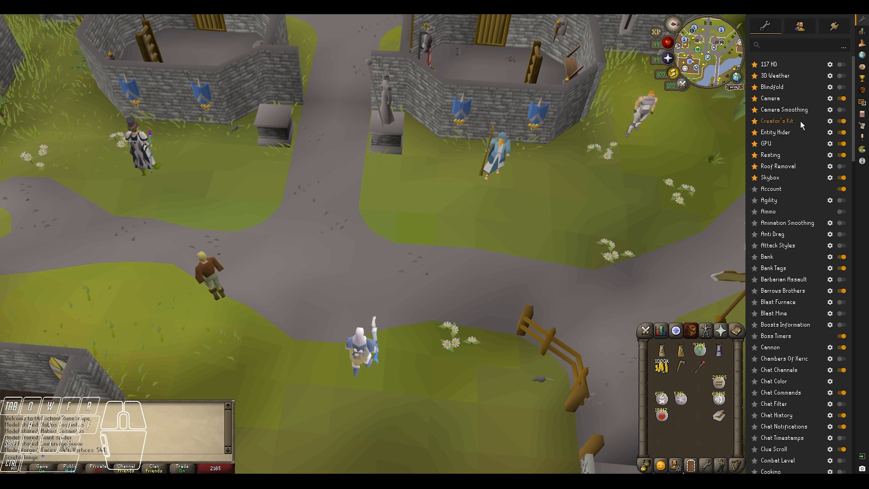
pyautogui.click(862, 149)
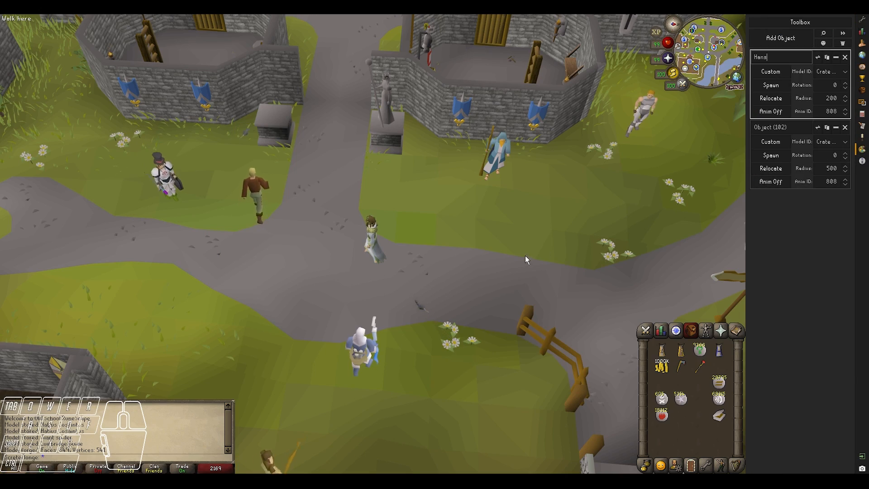
pyautogui.click(480, 273)
pyautogui.moveTo(480, 272); pyautogui.dragTo(690, 164, button='middle')
pyautogui.click(862, 137)
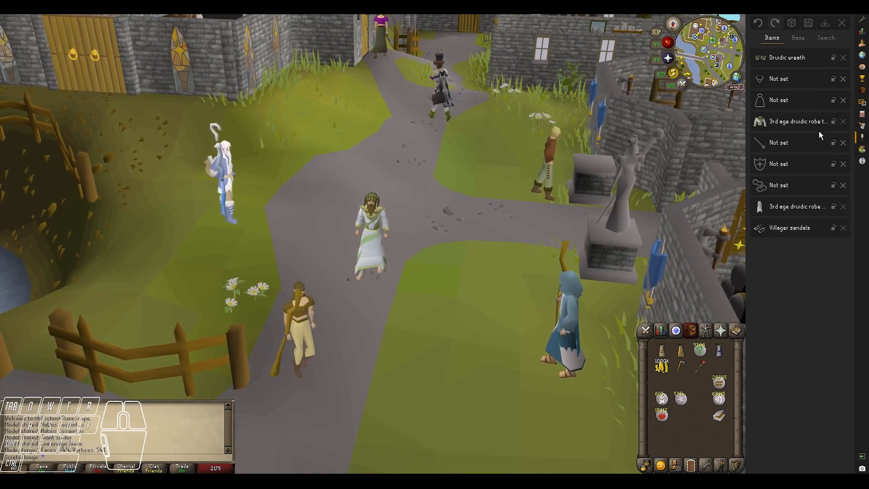
pyautogui.click(758, 145)
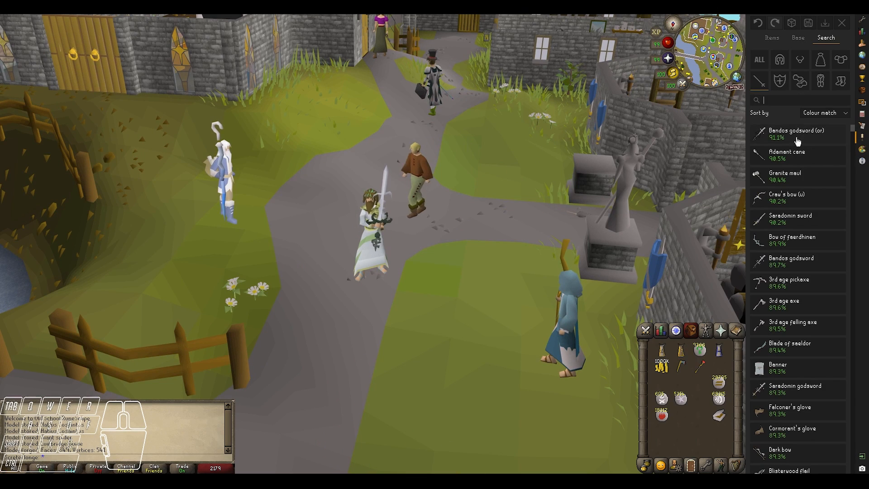
pyautogui.click(796, 137)
pyautogui.scroll(5, 534, 213)
# Step: Export the local player's model in Blender format with Vertex Colours and Export T-Pose disabled in the Creator's Kit settings
pyautogui.click(862, 150)
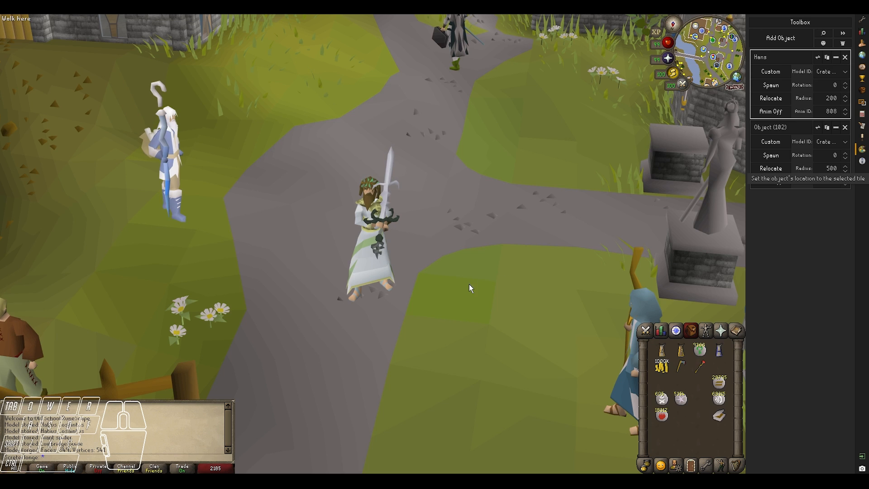
pyautogui.click(862, 19)
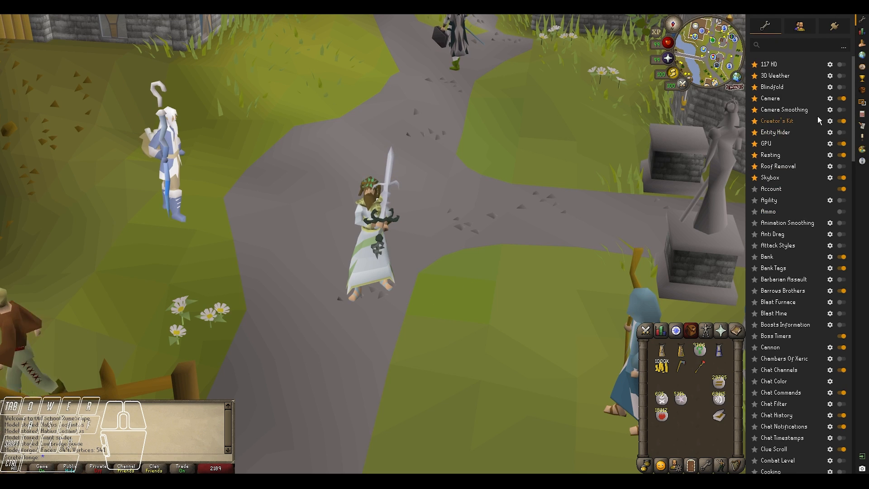
pyautogui.click(831, 122)
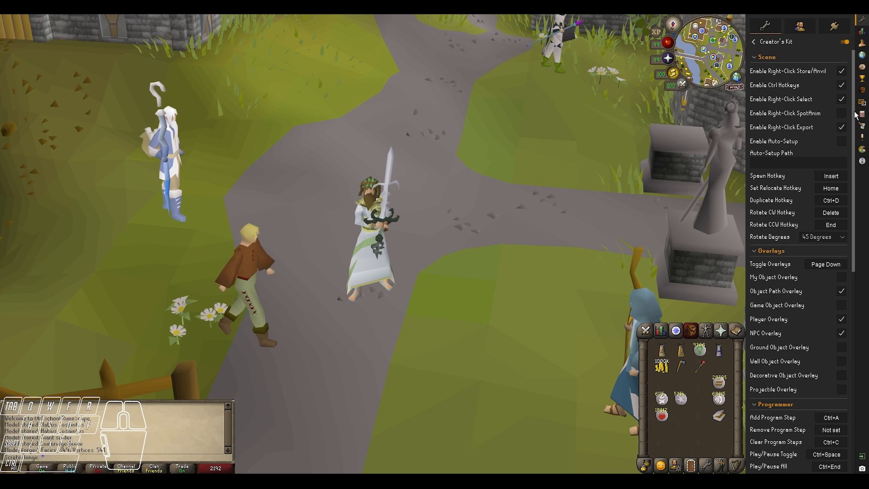
pyautogui.moveTo(854, 114); pyautogui.dragTo(862, 318)
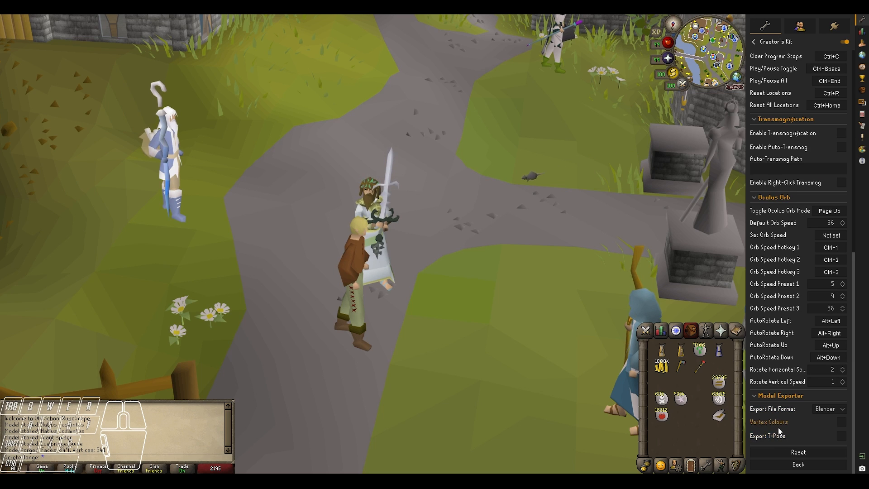
pyautogui.moveTo(506, 313); pyautogui.dragTo(390, 292, button='middle')
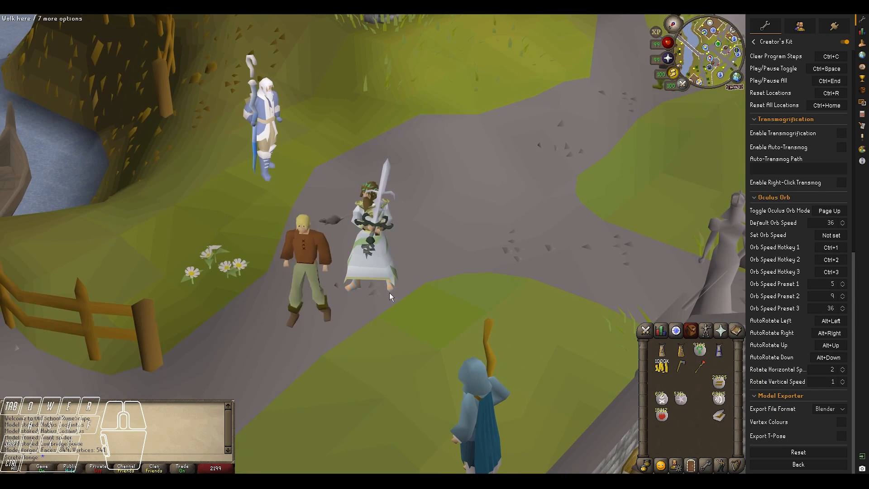
pyautogui.rightClick(386, 292)
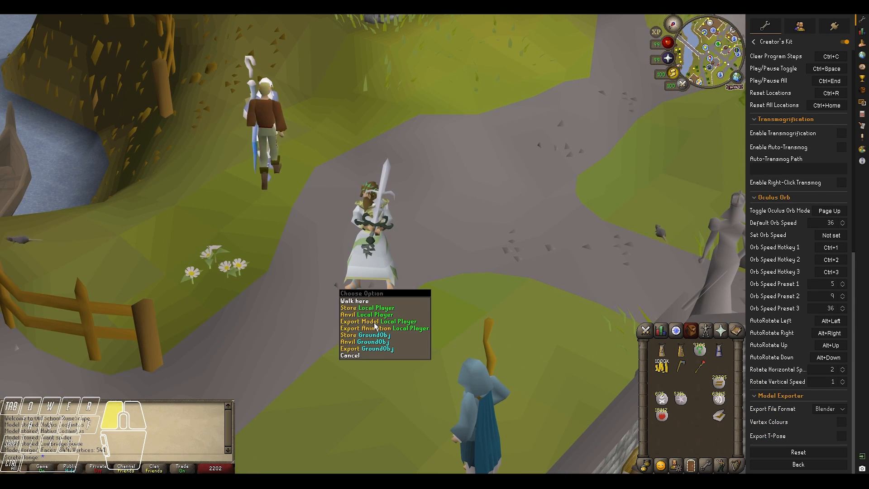
pyautogui.click(373, 322)
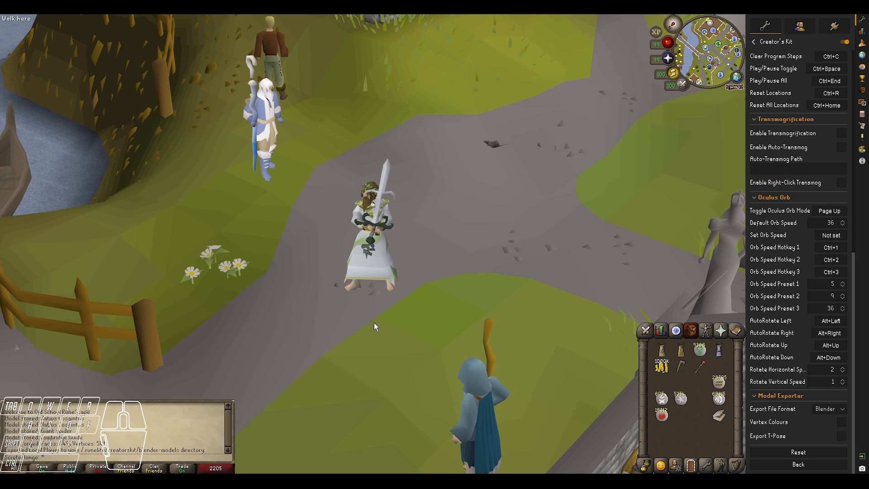
# Step: Enable Vertex Colours in the Model Exporter settings and export the local player's model
pyautogui.moveTo(408, 353); pyautogui.dragTo(420, 348, button='middle')
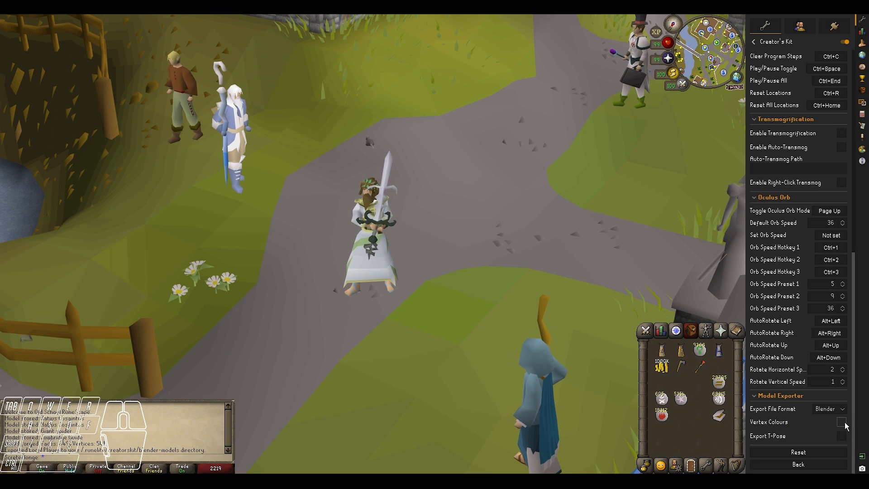
pyautogui.rightClick(501, 268)
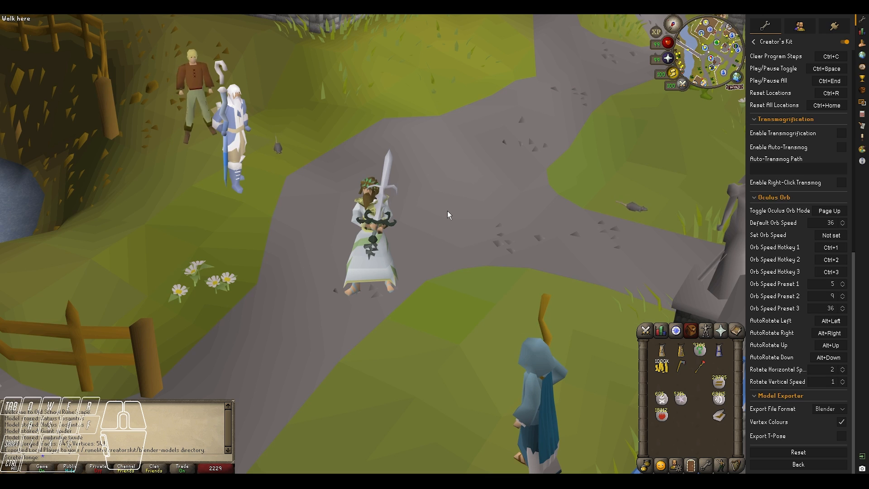
pyautogui.rightClick(380, 291)
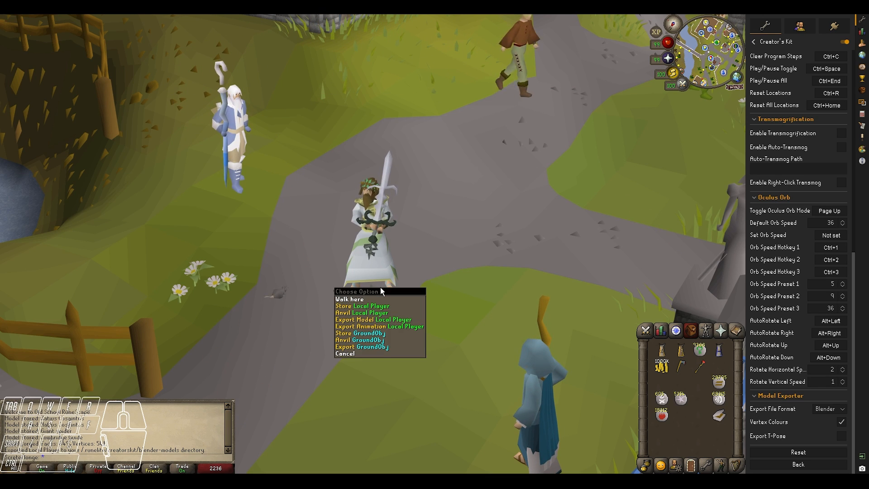
pyautogui.click(367, 320)
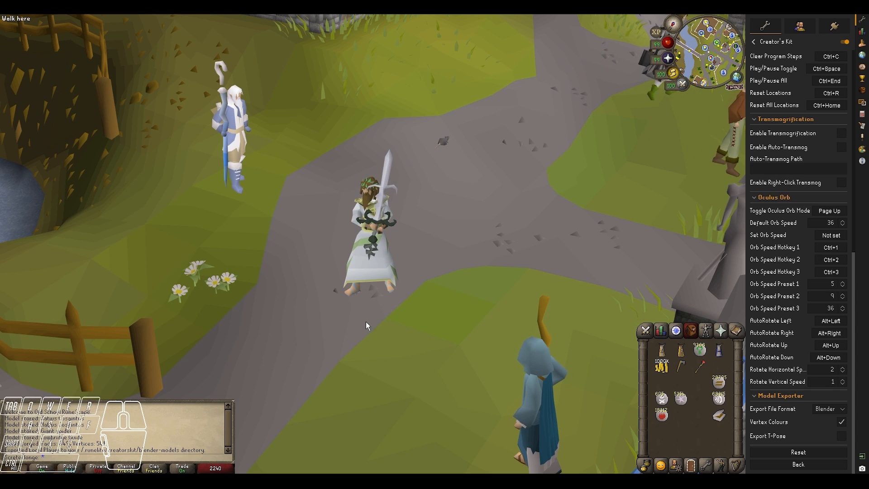
# Step: Disable Vertex Colours, enable Export T-Pose, and export the local player's model
pyautogui.click(841, 436)
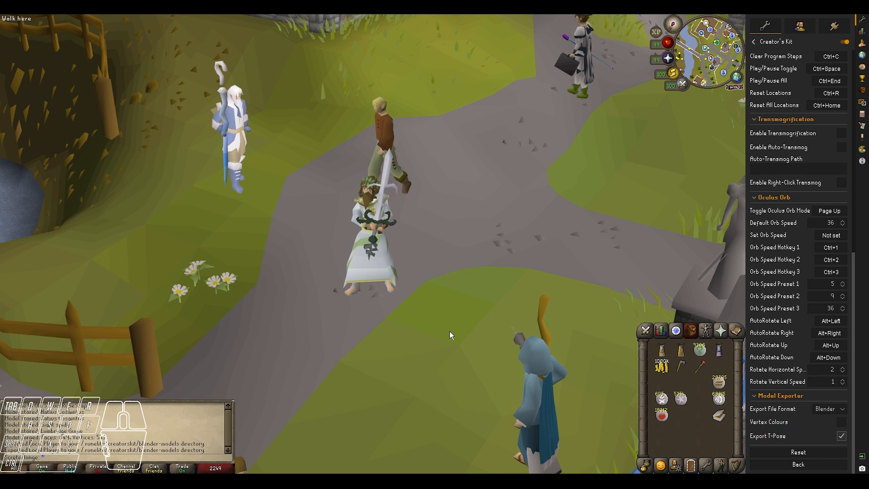
pyautogui.rightClick(385, 286)
pyautogui.click(379, 321)
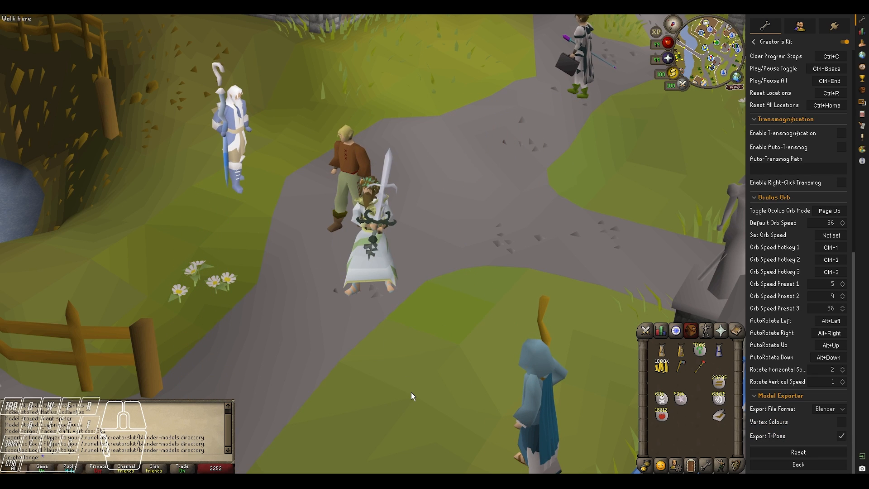
# Step: Export the local player's animation with Export T-Pose enabled
pyautogui.scroll(-3, 407, 389)
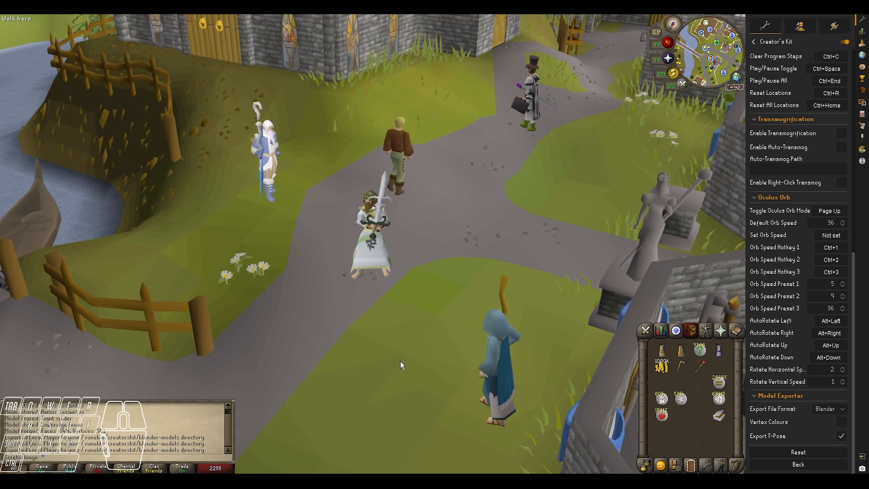
pyautogui.rightClick(376, 272)
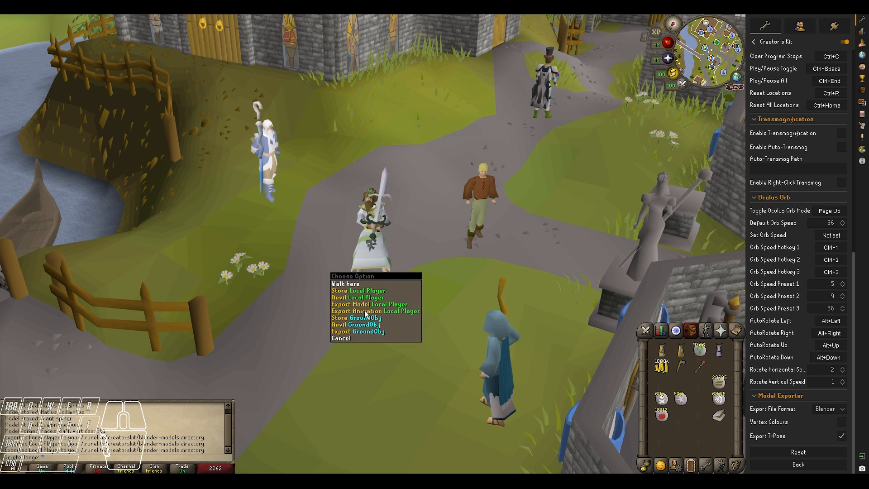
pyautogui.click(366, 312)
pyautogui.moveTo(340, 304); pyautogui.dragTo(219, 315, button='middle')
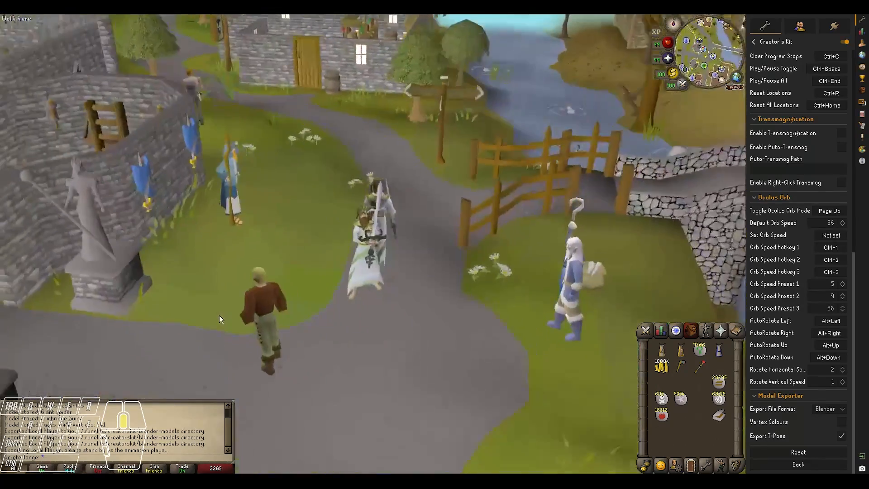
pyautogui.moveTo(384, 330); pyautogui.dragTo(335, 268, button='middle')
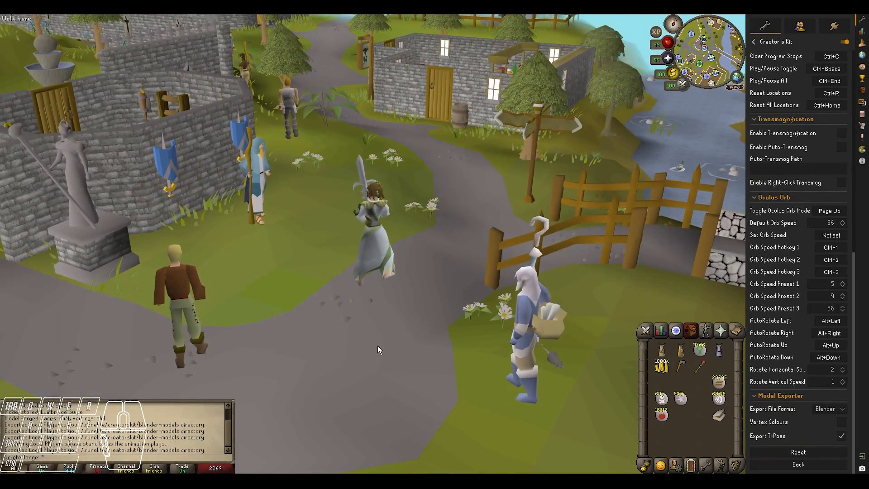
pyautogui.click(341, 309)
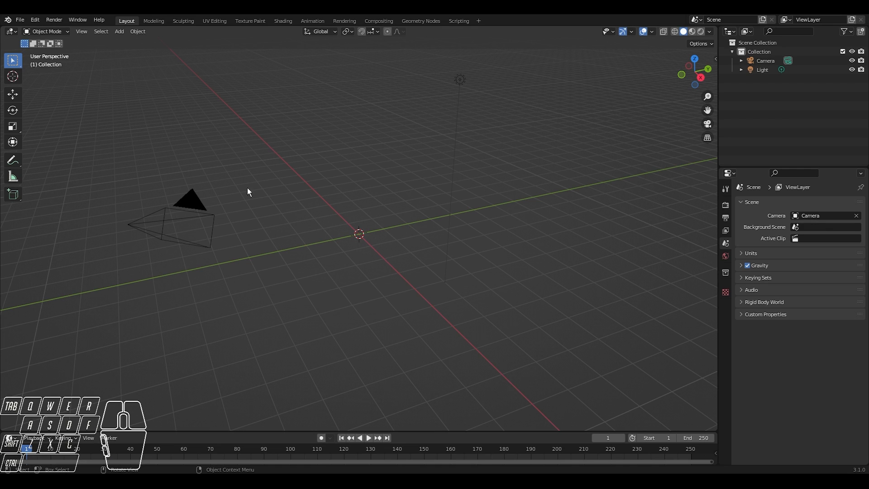
# Step: Install the Runescape Import add-on in Blender, enable it, and close the preferences
pyautogui.click(37, 20)
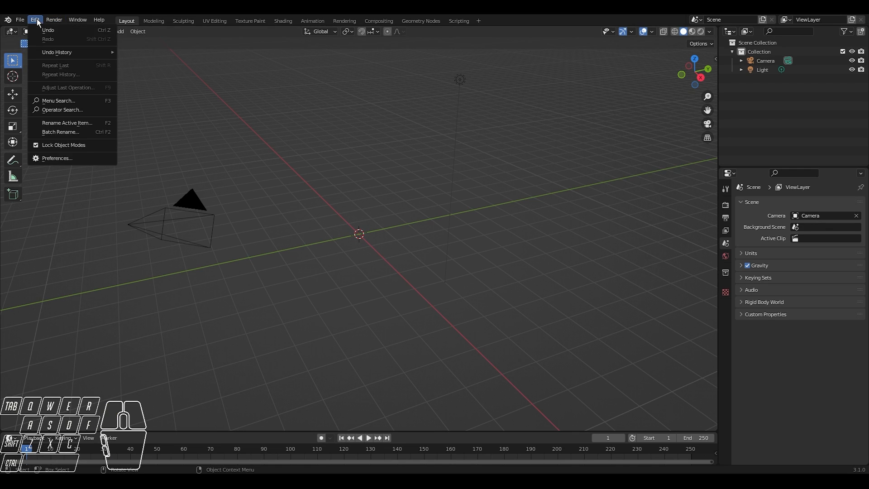
pyautogui.click(67, 157)
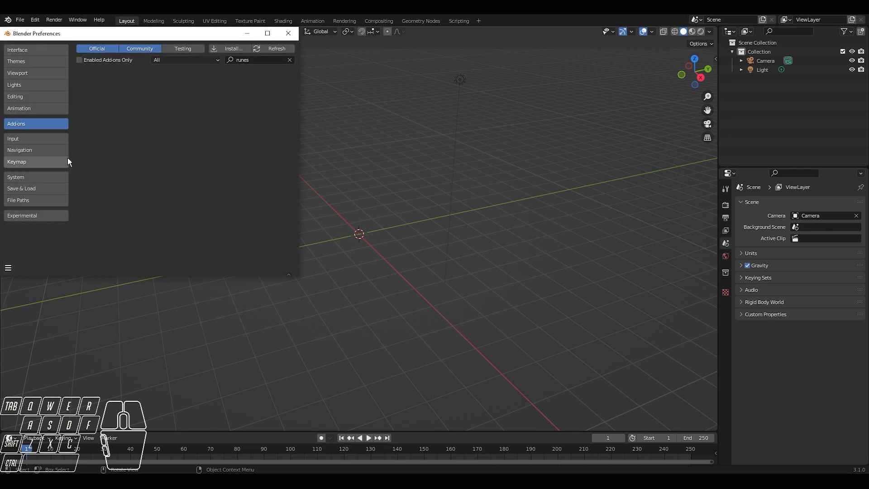
pyautogui.click(229, 48)
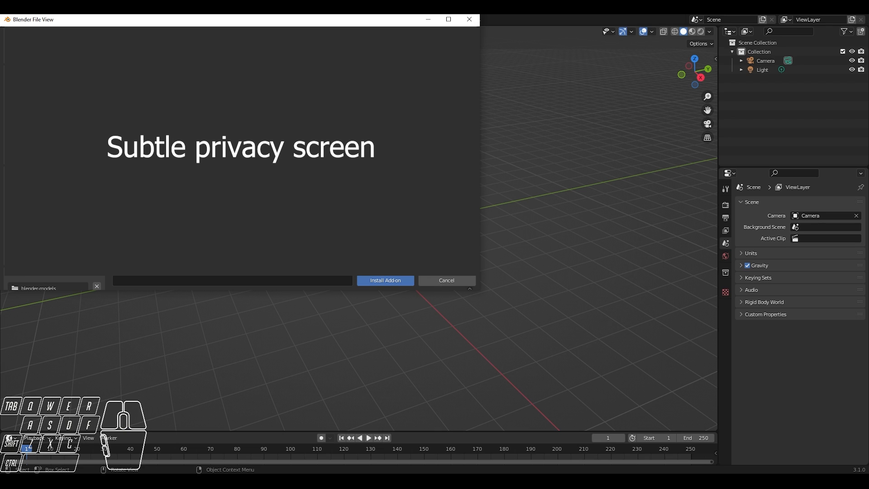
pyautogui.click(203, 113)
pyautogui.click(382, 282)
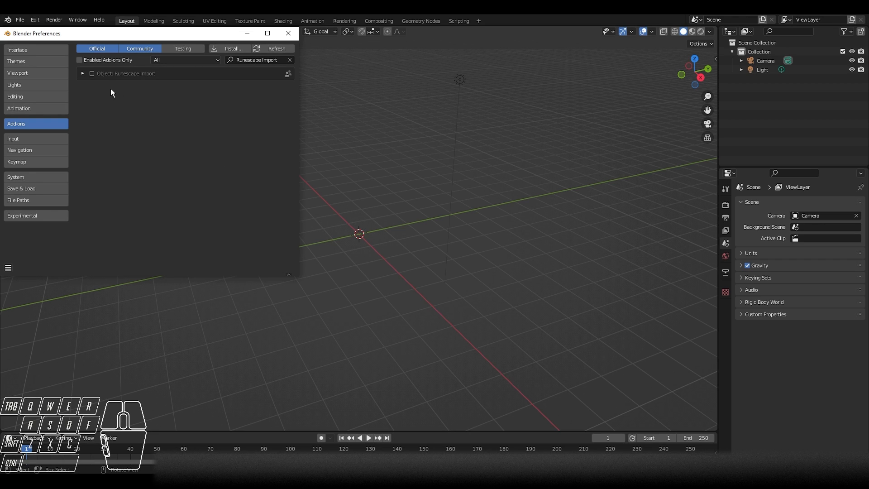
pyautogui.moveTo(97, 33); pyautogui.dragTo(310, 83)
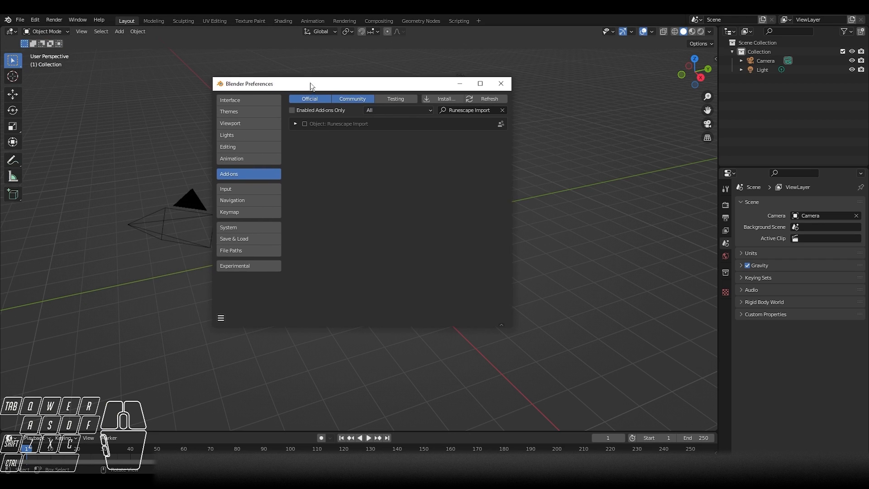
pyautogui.click(305, 124)
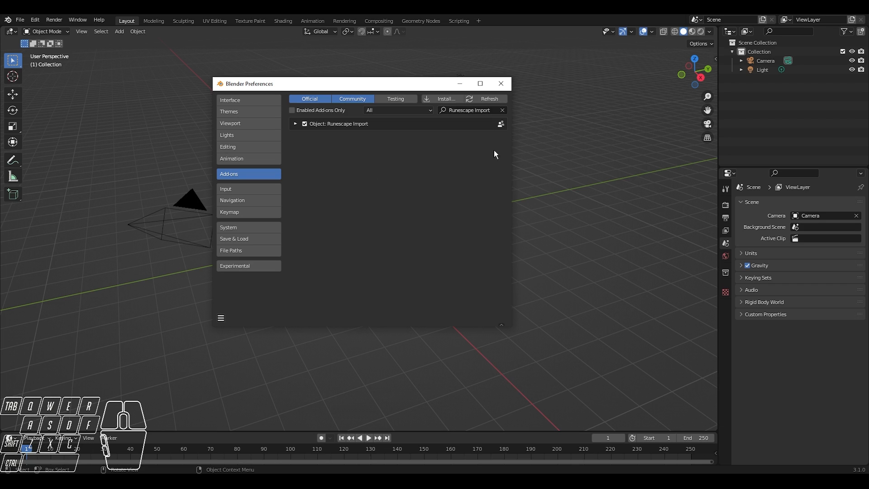
pyautogui.click(498, 84)
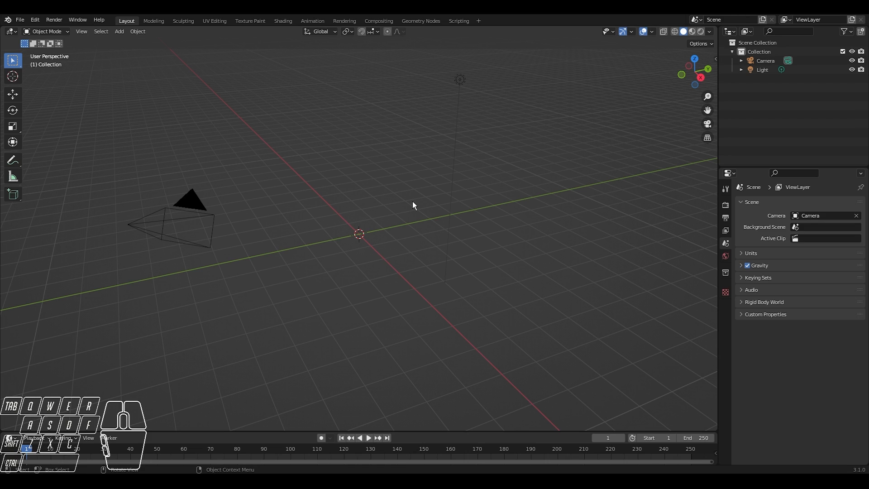
# Step: List the exported JSON files newest first and import Local Player (5).json into the Blender scene
pyautogui.hotkey('ctrl', 'shift', 'i')
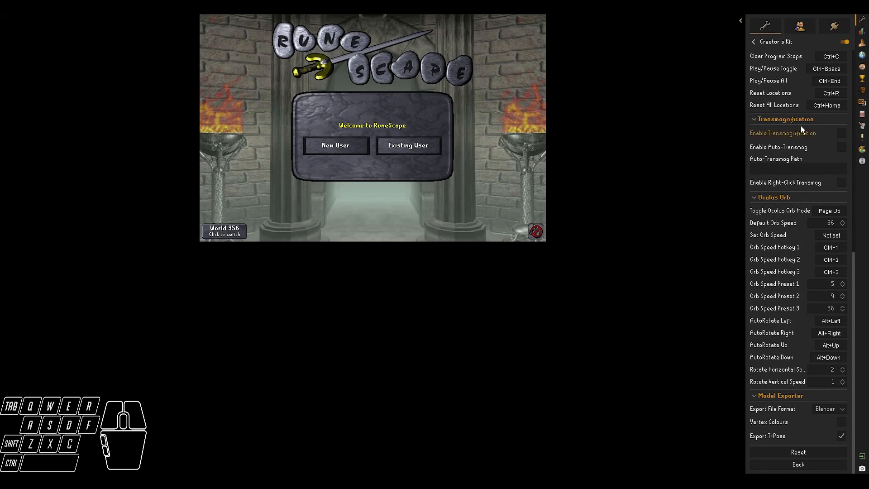
pyautogui.click(862, 150)
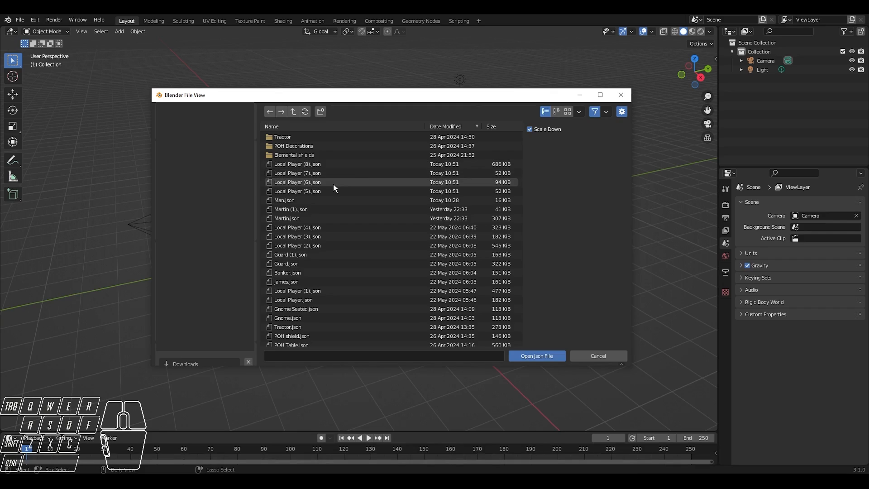
pyautogui.click(456, 128)
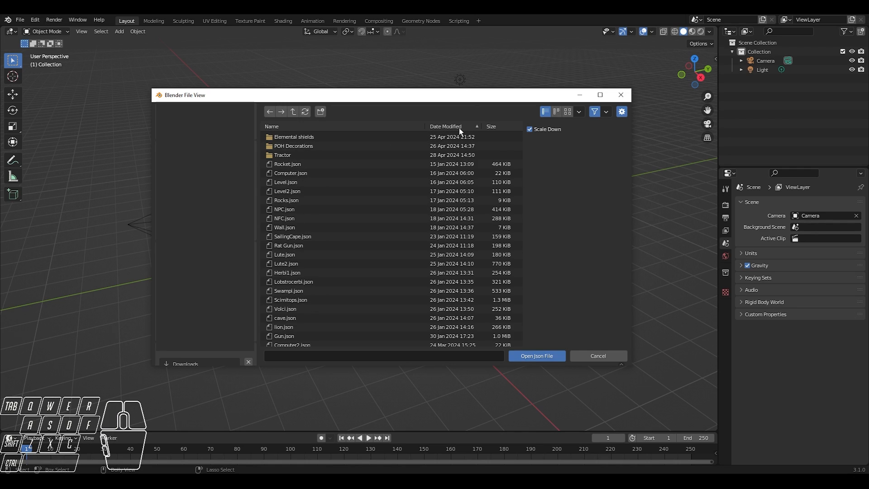
pyautogui.click(459, 127)
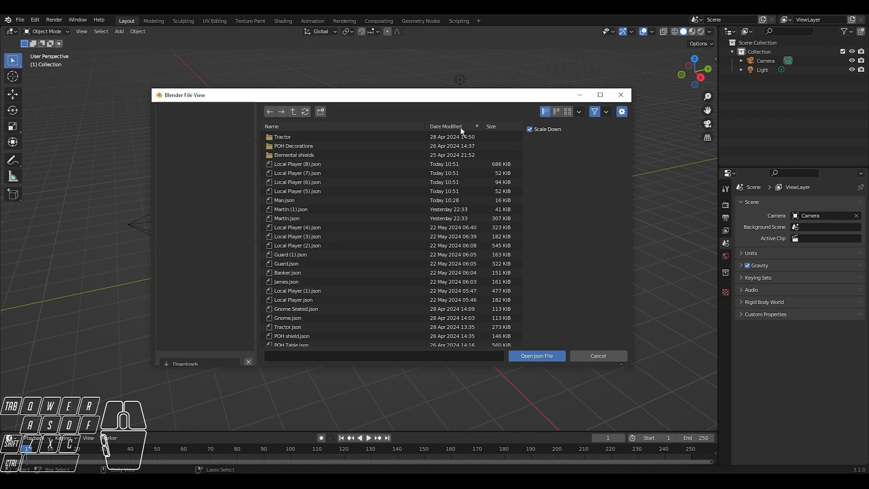
pyautogui.click(307, 192)
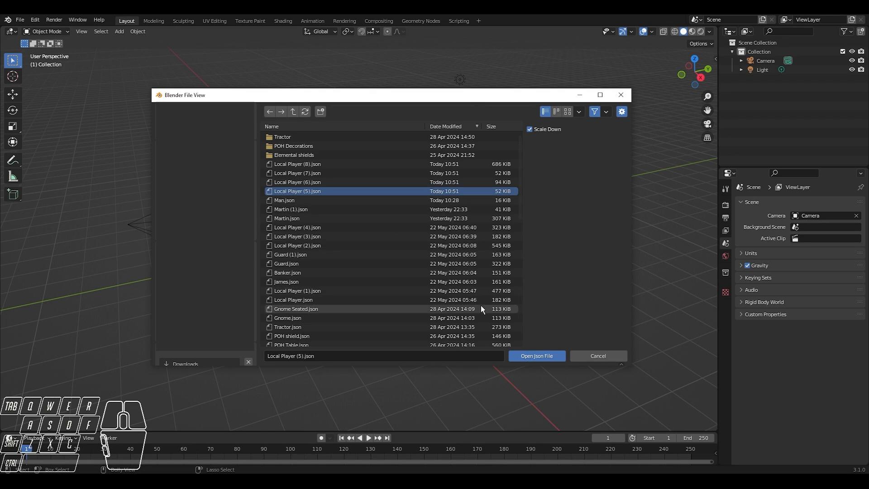
pyautogui.click(537, 355)
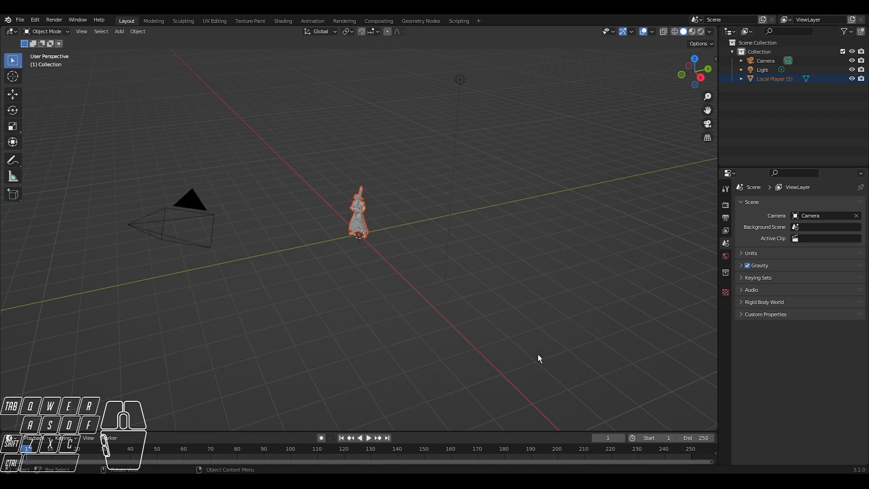
# Step: Show the imported Local Player (5) model in the viewport with Material Preview shading
pyautogui.scroll(5, 396, 270)
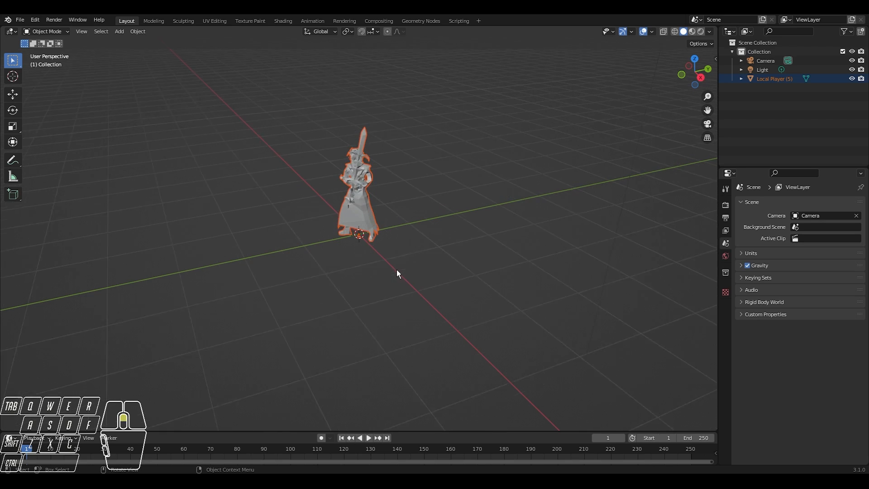
pyautogui.click(690, 31)
pyautogui.moveTo(480, 259)
pyautogui.mouseDown(button='middle')
pyautogui.moveTo(512, 250)
pyautogui.moveTo(536, 260)
pyautogui.moveTo(525, 254)
pyautogui.mouseUp(button='middle')
pyautogui.keyDown('shift'); pyautogui.moveTo(471, 224); pyautogui.dragTo(451, 250, button='middle'); pyautogui.keyUp('shift')
# Step: Select the Local Player (5) model and look through its list of materials
pyautogui.click(377, 194)
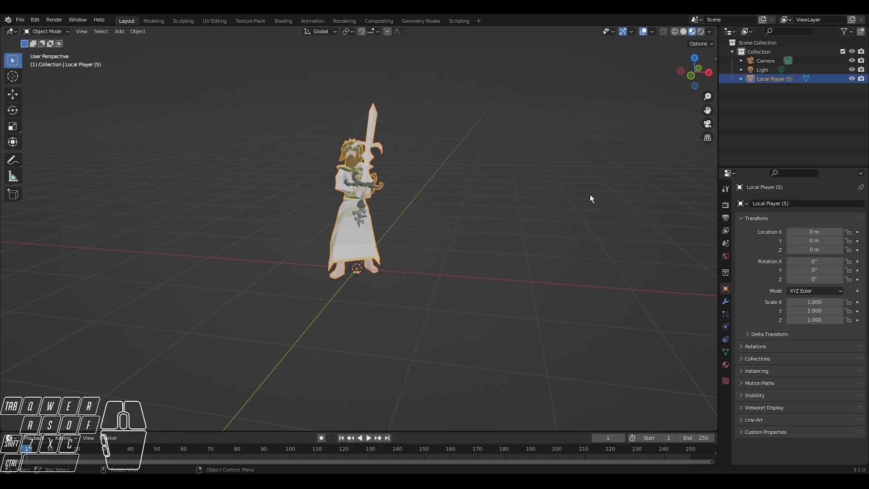
pyautogui.click(726, 365)
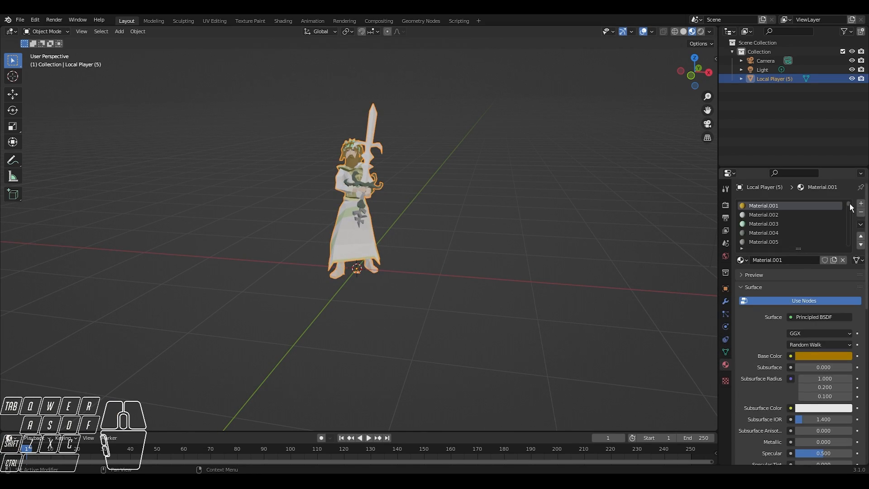
pyautogui.moveTo(848, 205); pyautogui.dragTo(843, 251)
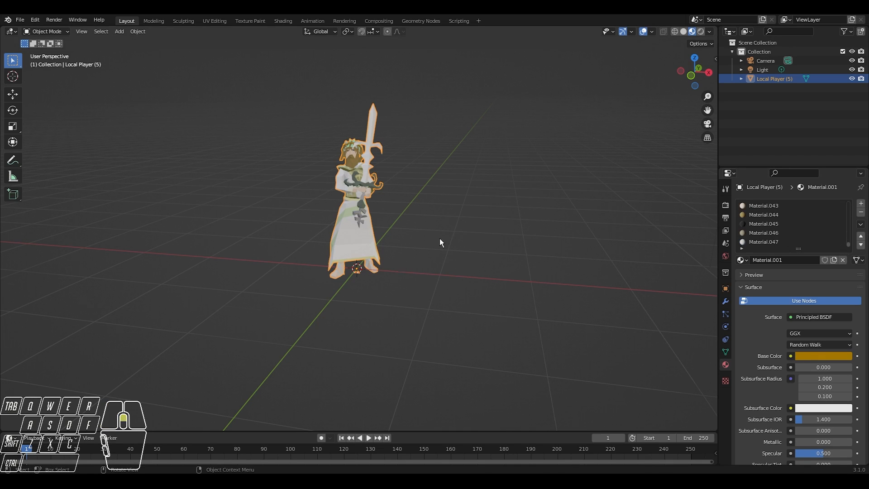
pyautogui.moveTo(439, 238); pyautogui.dragTo(449, 288, button='middle')
pyautogui.click(446, 274)
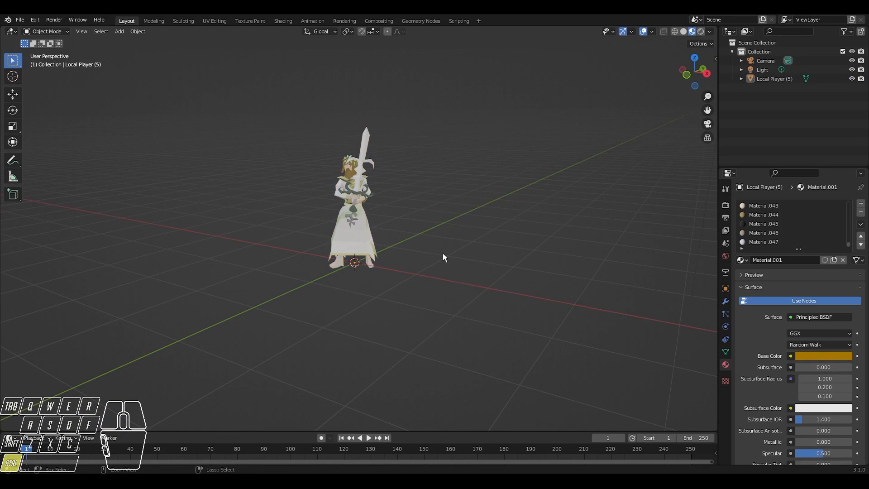
# Step: Import Local Player (6).json and move the model along the X axis, clear of the first model
pyautogui.hotkey('ctrl', 'shift', 'i')
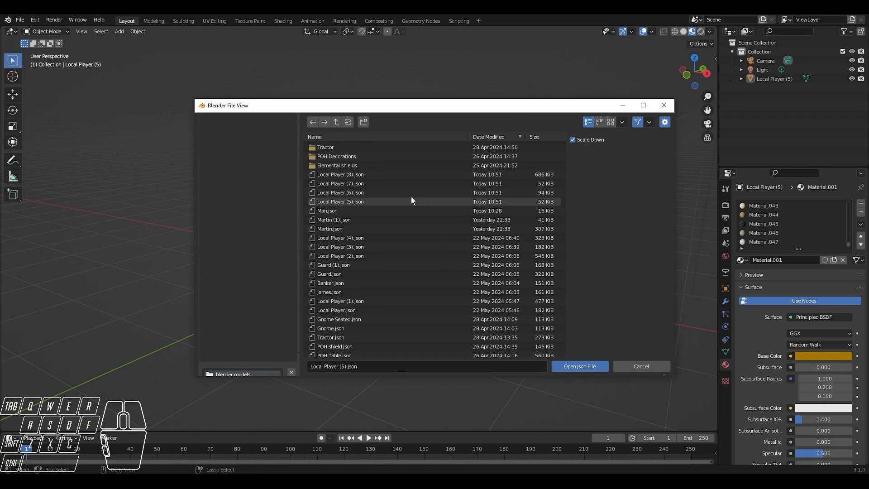
pyautogui.click(411, 193)
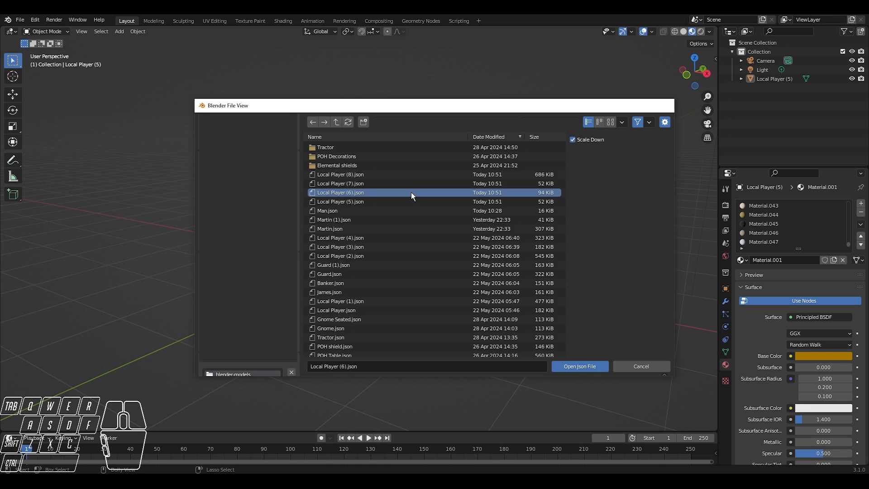
pyautogui.doubleClick(411, 192)
pyautogui.press('g')
pyautogui.press('x')
pyautogui.click(495, 243)
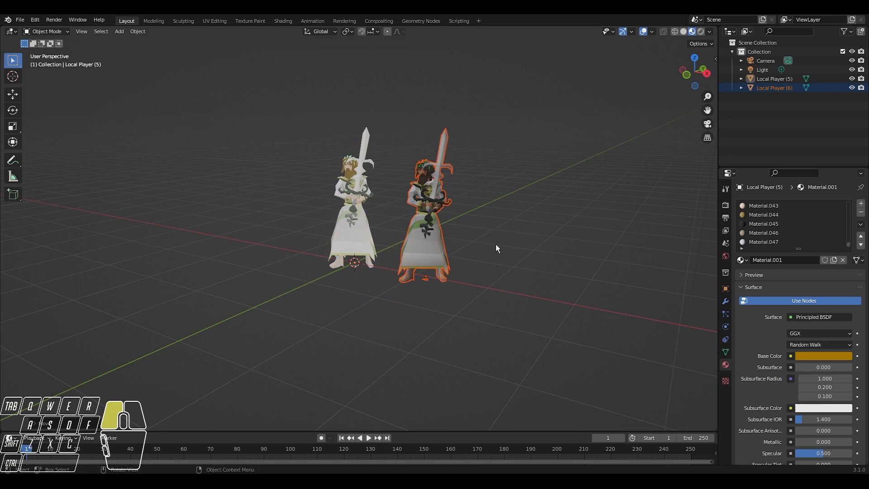
pyautogui.scroll(3, 521, 287)
pyautogui.click(539, 327)
# Step: Import Local Player (7).json and move the model along the X axis to the other side of the first model
pyautogui.moveTo(541, 330); pyautogui.dragTo(322, 303, button='middle')
pyautogui.moveTo(248, 207); pyautogui.dragTo(403, 274, button='middle')
pyautogui.hotkey('ctrl', 'shift', 'o')
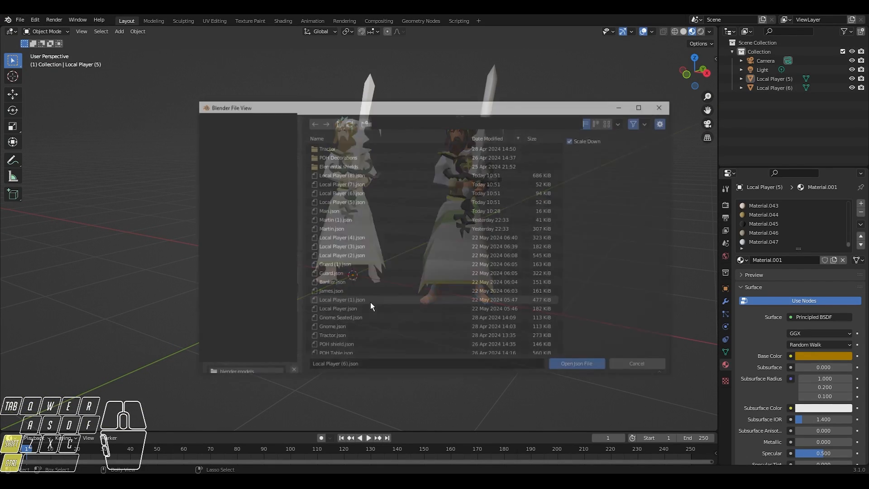
pyautogui.click(350, 183)
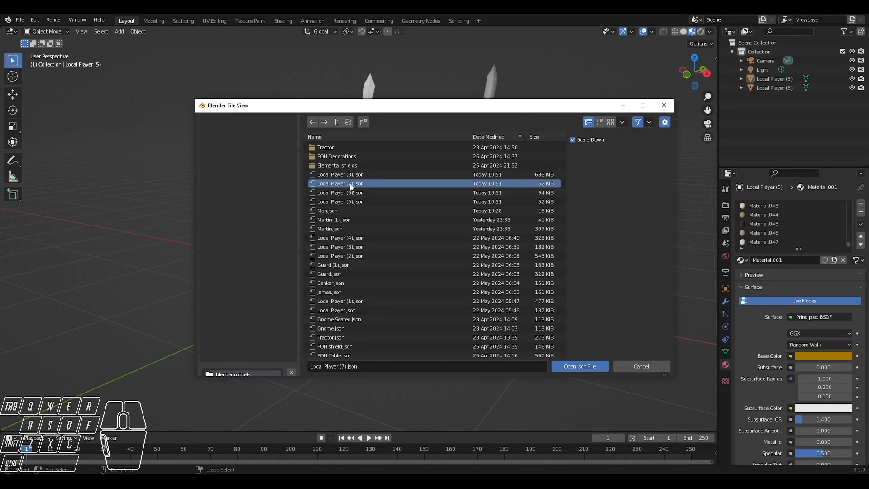
pyautogui.doubleClick(349, 183)
pyautogui.press('g')
pyautogui.press('x')
pyautogui.click(295, 301)
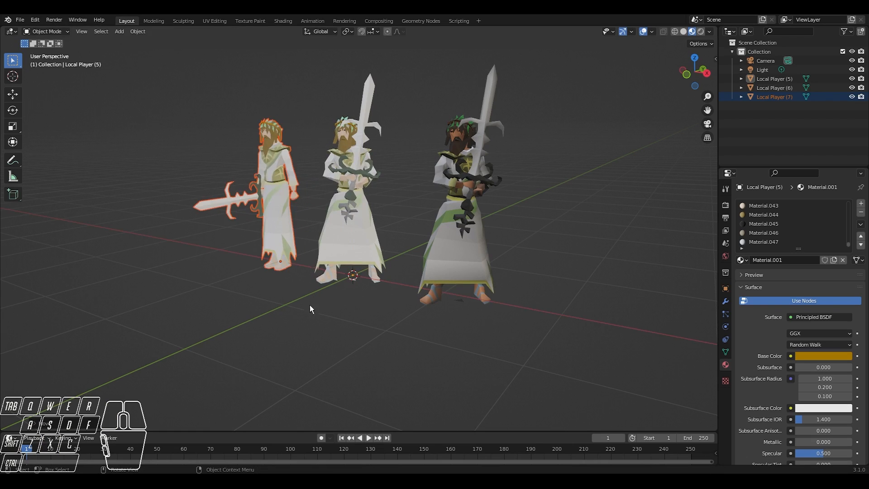
pyautogui.moveTo(311, 305); pyautogui.dragTo(421, 347, button='middle')
pyautogui.click(452, 351)
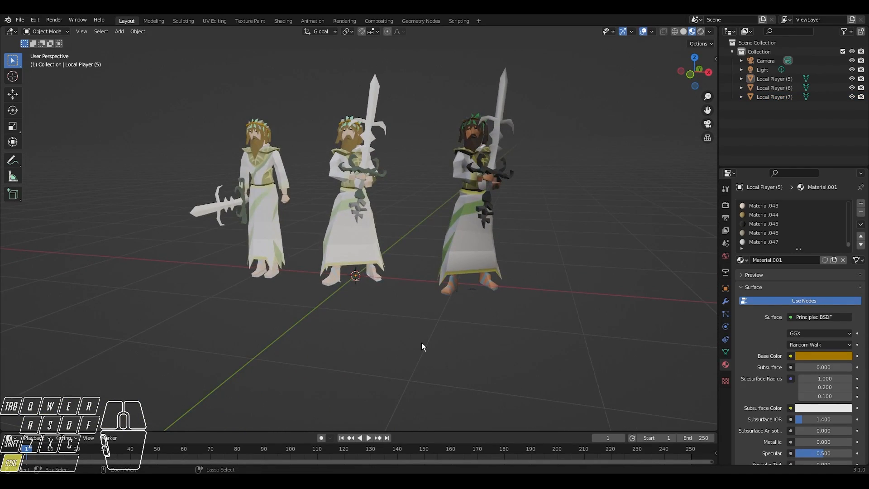
# Step: Import Local Player (8).json and move the animated model along the X axis beyond Local Player (6)
pyautogui.hotkey('ctrl', 'shift', 'i')
pyautogui.click(364, 173)
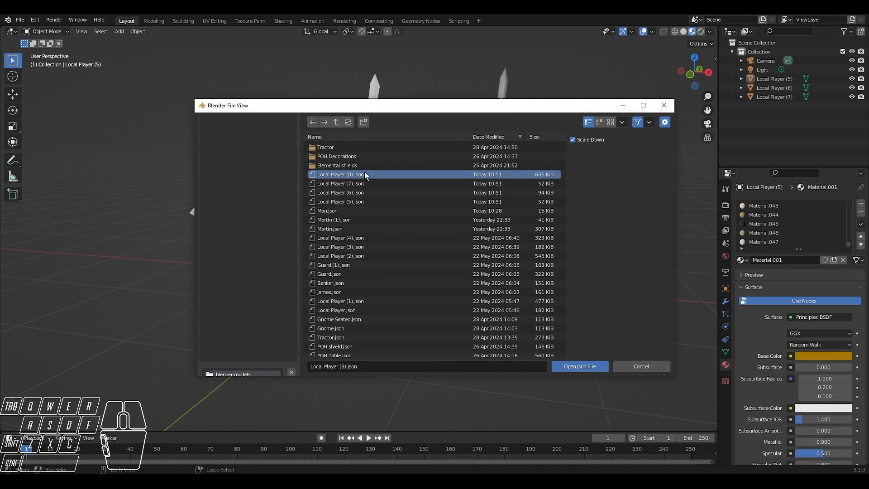
pyautogui.doubleClick(364, 174)
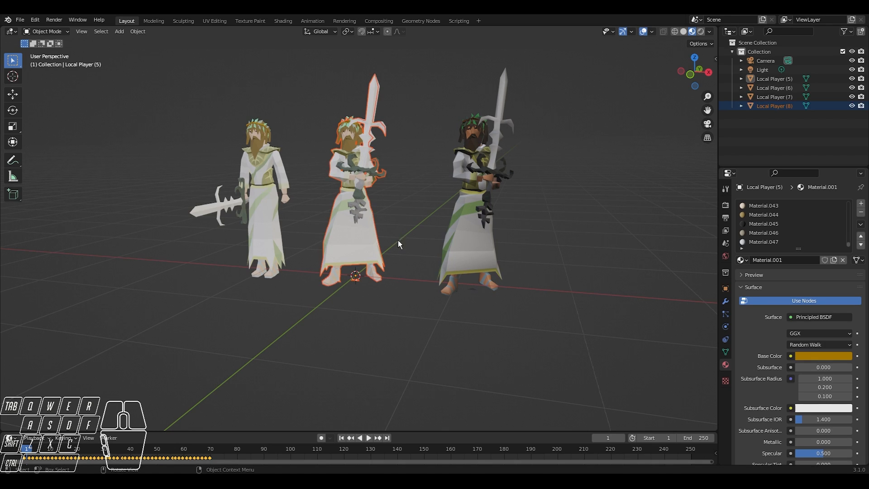
pyautogui.press('g')
pyautogui.press('x')
pyautogui.click(628, 269)
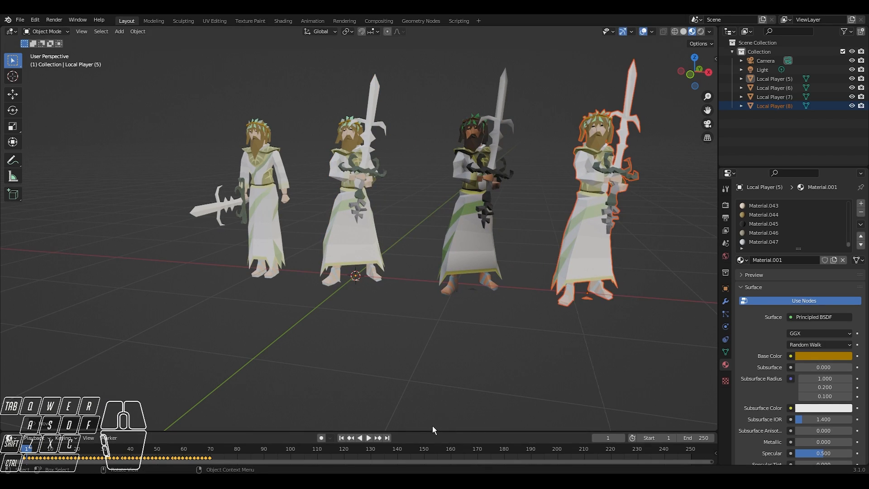
# Step: Enlarge the timeline and set the scene's end frame to 70
pyautogui.moveTo(432, 429); pyautogui.dragTo(335, 316)
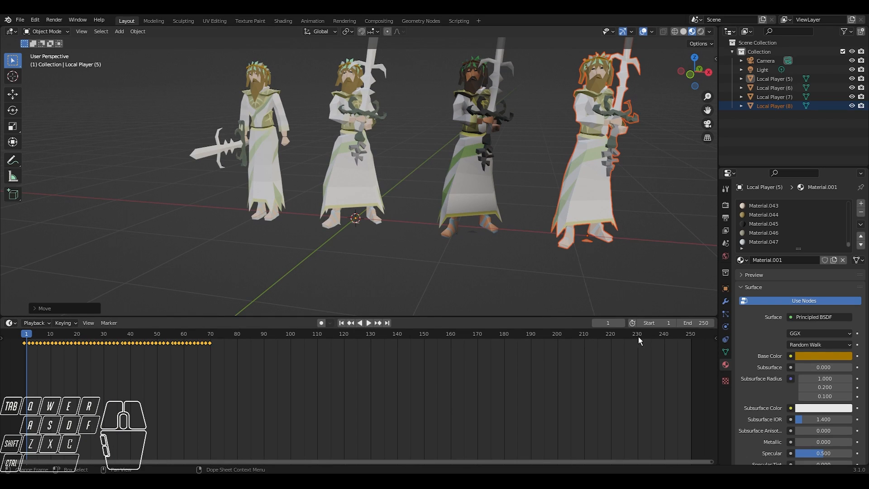
pyautogui.click(696, 323)
pyautogui.write('70')
pyautogui.press('Return')
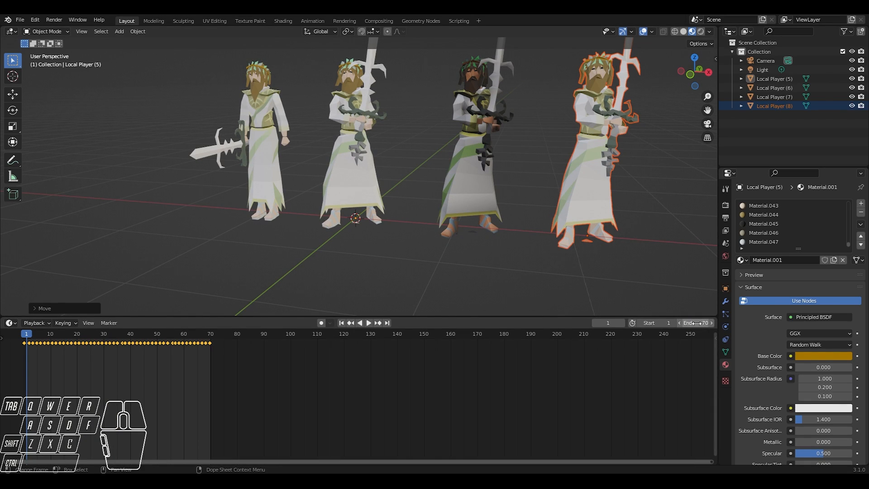
# Step: Play the animation, watch the Local Player (8) model among the four imports, and stop the playback
pyautogui.press('space')
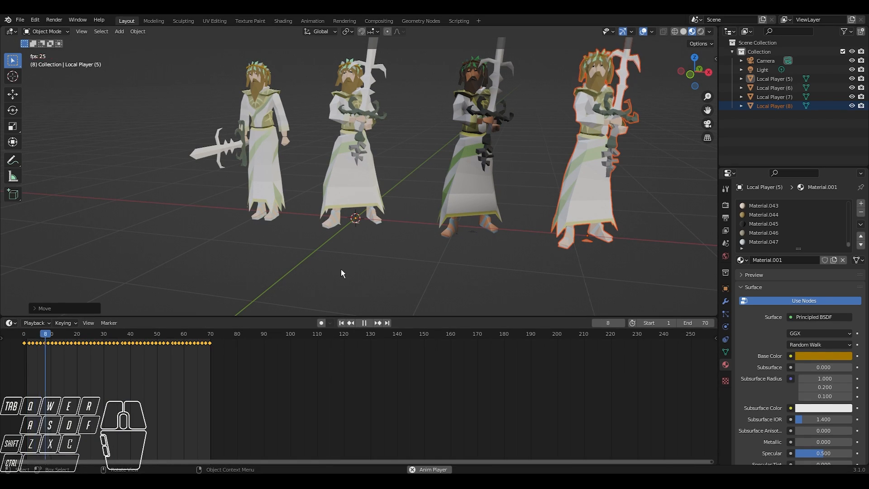
pyautogui.scroll(-4, 341, 269)
pyautogui.moveTo(396, 262); pyautogui.dragTo(371, 263, button='middle')
pyautogui.scroll(2, 372, 264)
pyautogui.scroll(1, 408, 255)
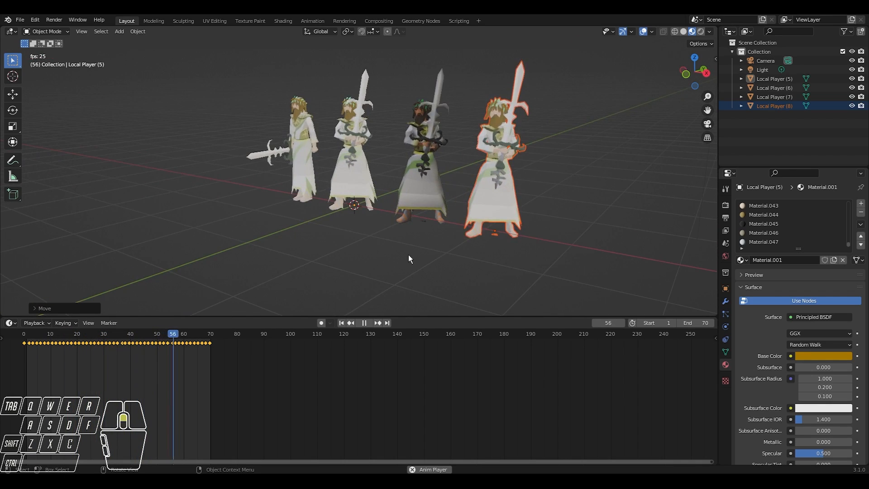
pyautogui.keyDown('shift'); pyautogui.moveTo(467, 254); pyautogui.dragTo(417, 263, button='middle'); pyautogui.keyUp('shift')
pyautogui.click(566, 251)
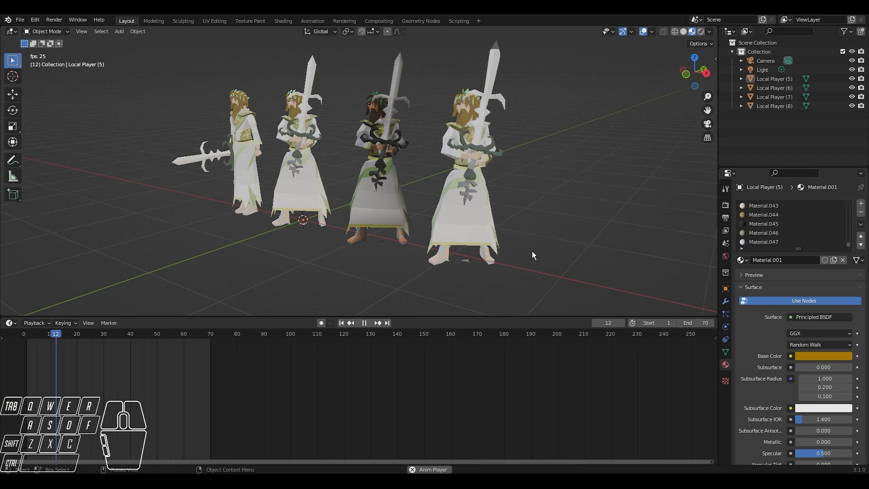
pyautogui.press('space')
# Step: Select the Local Player (8) model and set its keyframes' interpolation mode to Constant
pyautogui.click(465, 207)
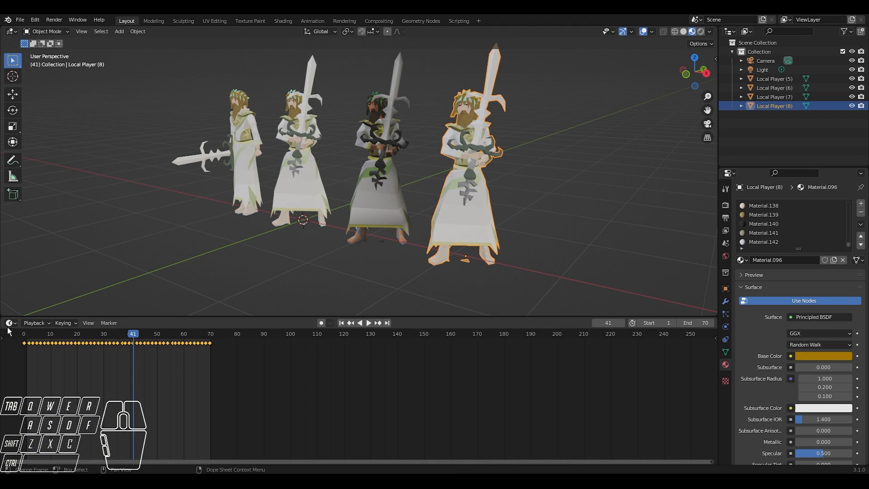
pyautogui.rightClick(87, 349)
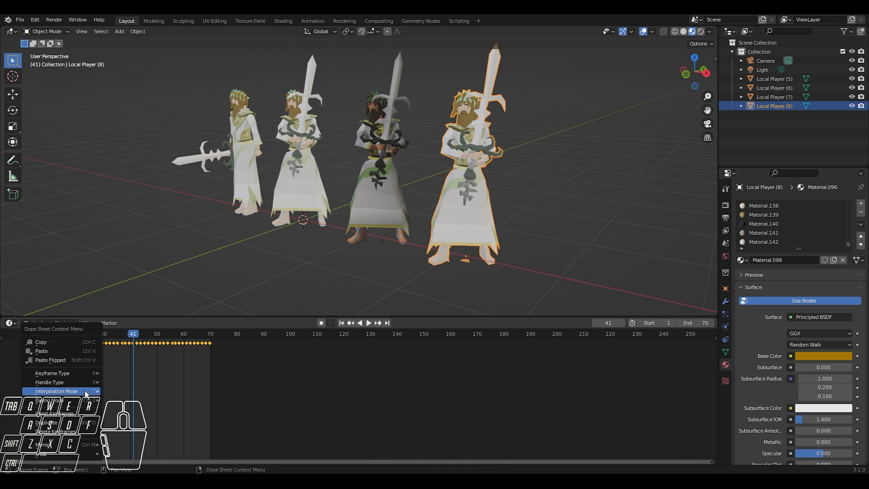
pyautogui.moveTo(86, 391)
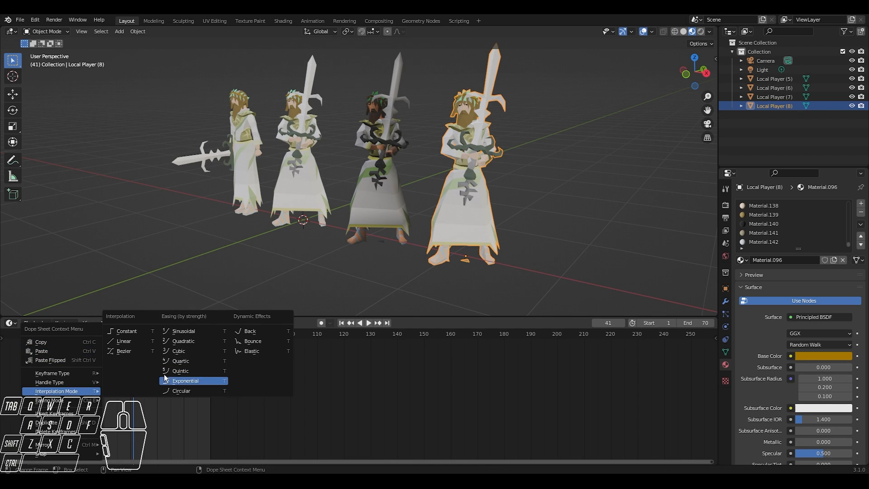
pyautogui.click(127, 332)
# Step: Return to the start of the timeline and play the animation with Constant interpolation
pyautogui.moveTo(127, 335); pyautogui.dragTo(12, 340)
pyautogui.press('space')
pyautogui.click(181, 272)
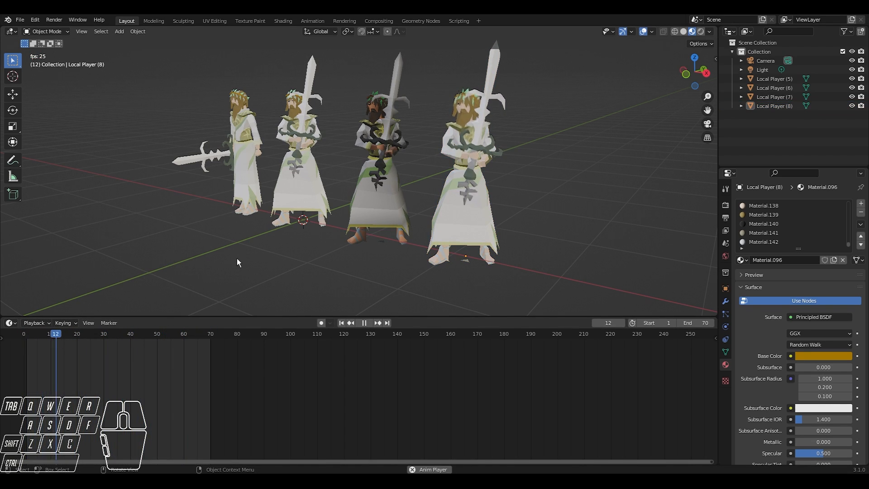
pyautogui.scroll(1, 237, 261)
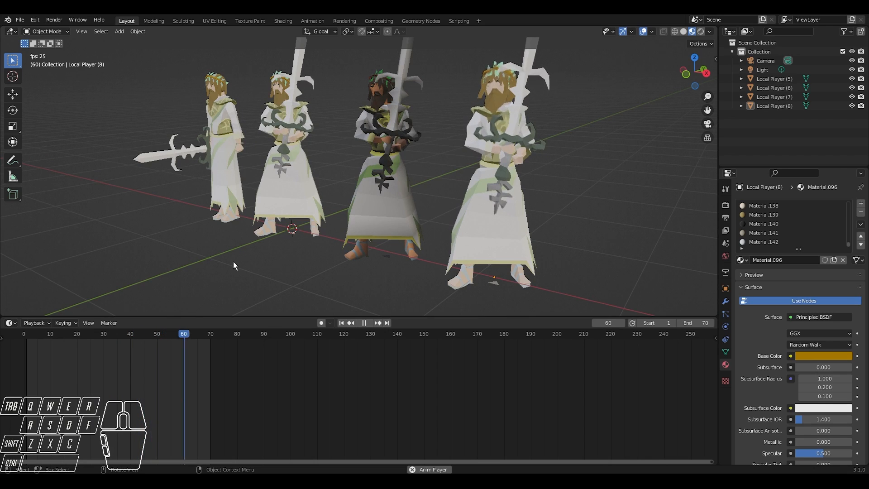
pyautogui.scroll(-2, 232, 261)
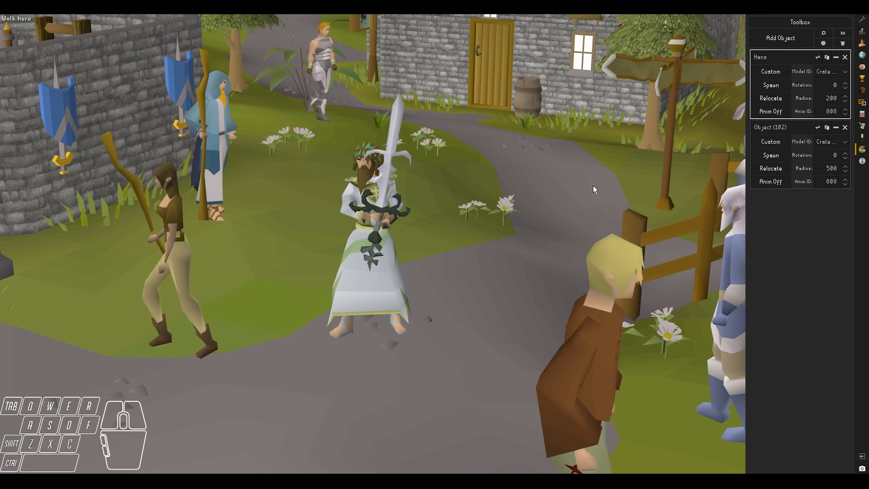
# Step: Switch to the RuneLite game client, open the outfit search and equip the character with the 3rd age axe
pyautogui.click(863, 143)
pyautogui.moveTo(561, 219); pyautogui.dragTo(520, 273, button='middle')
pyautogui.click(775, 244)
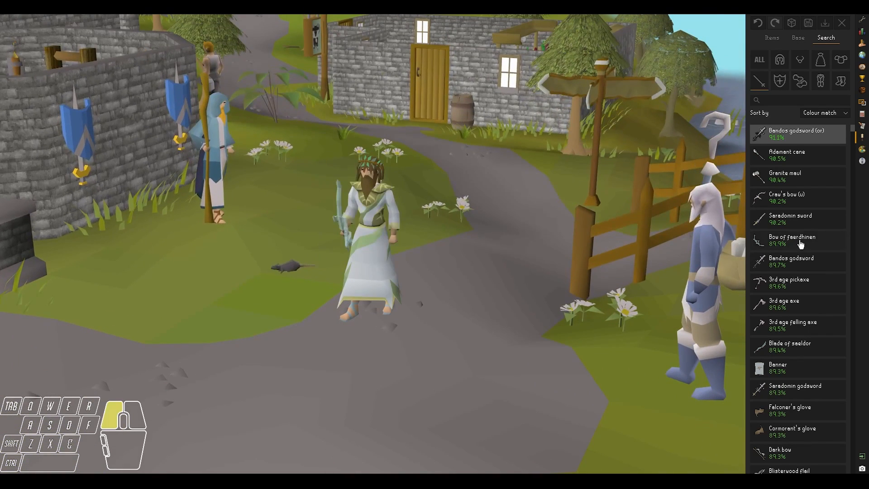
pyautogui.click(785, 303)
# Step: Search the head slot items for "bl" and equip the Black slayer helmet
pyautogui.scroll(-15, 804, 138)
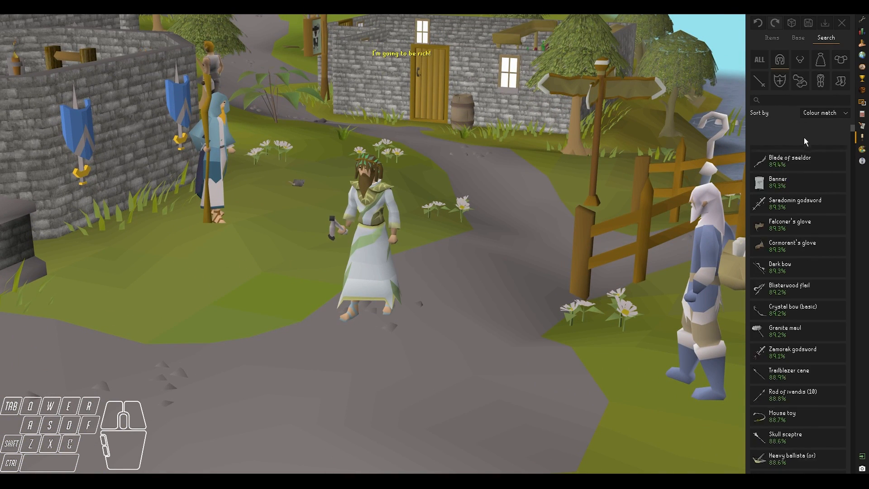
pyautogui.scroll(-15, 787, 160)
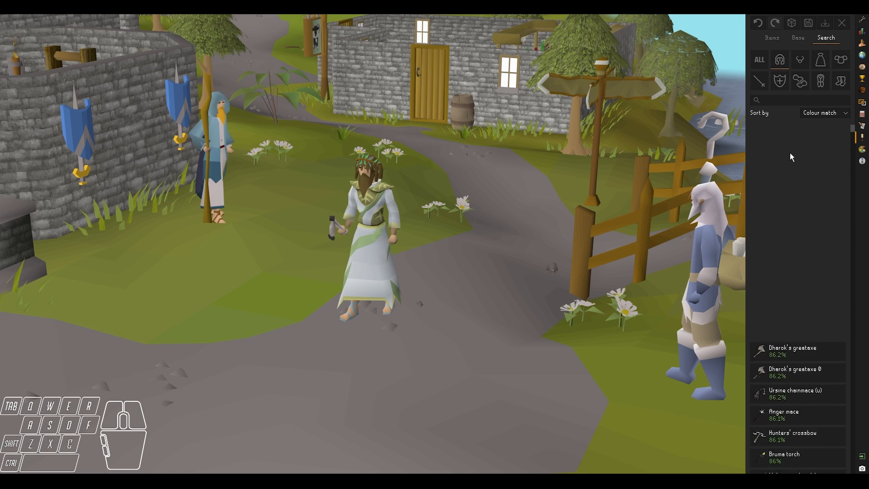
pyautogui.click(831, 100)
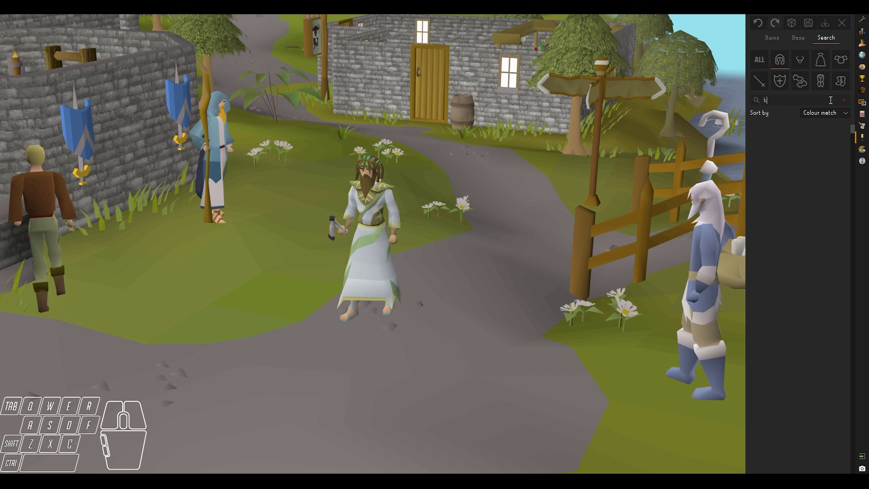
pyautogui.write('bl')
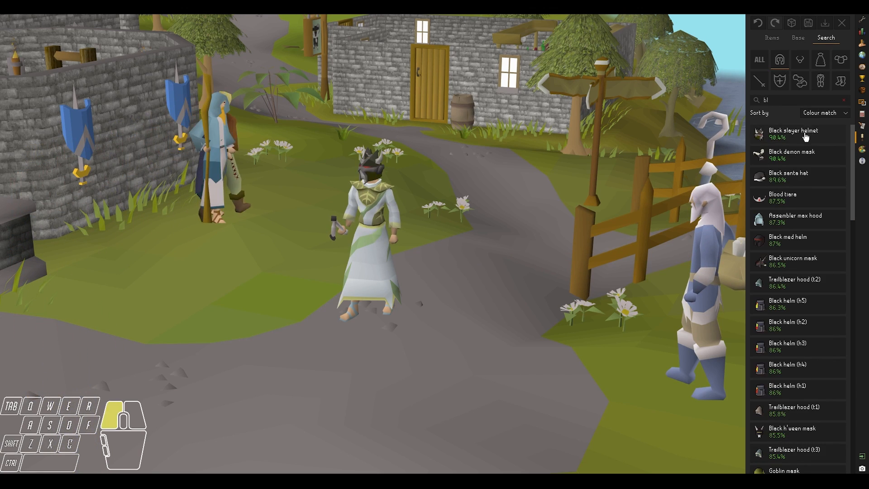
pyautogui.click(805, 134)
# Step: Store and add the local player as an object, and place copies of it around the character
pyautogui.rightClick(375, 305)
pyautogui.keyDown('ctrl'); pyautogui.rightClick(360, 300); pyautogui.keyUp('ctrl')
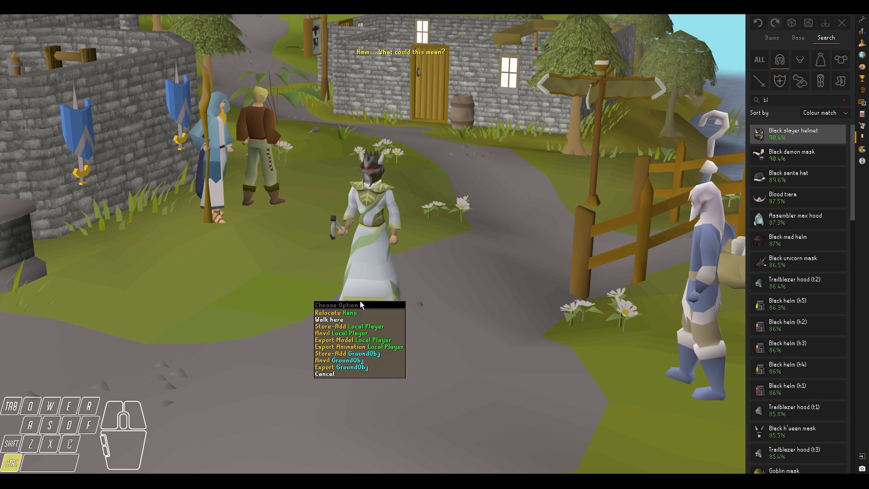
pyautogui.keyDown('ctrl'); pyautogui.click(346, 326); pyautogui.keyUp('ctrl')
pyautogui.keyDown('ctrl'); pyautogui.click(457, 336); pyautogui.keyUp('ctrl')
pyautogui.keyDown('ctrl'); pyautogui.click(450, 332); pyautogui.keyUp('ctrl')
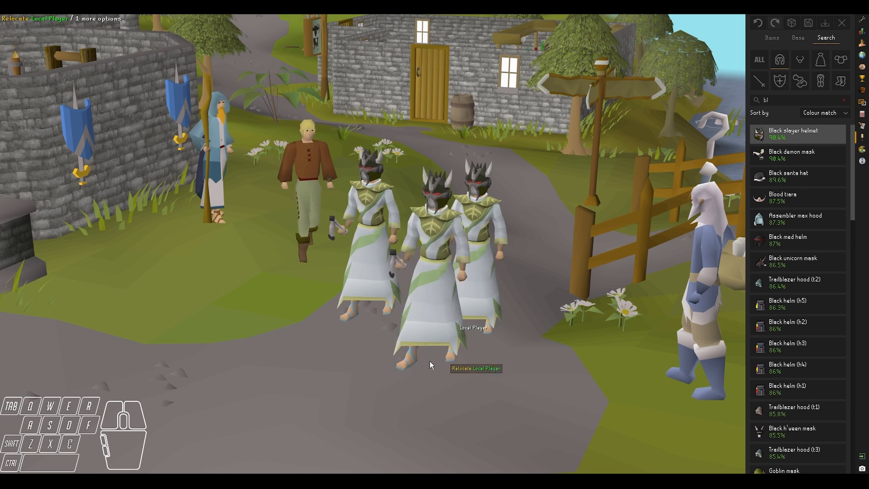
pyautogui.keyDown('ctrl'); pyautogui.click(278, 308); pyautogui.keyUp('ctrl')
pyautogui.keyDown('ctrl'); pyautogui.click(364, 256); pyautogui.keyUp('ctrl')
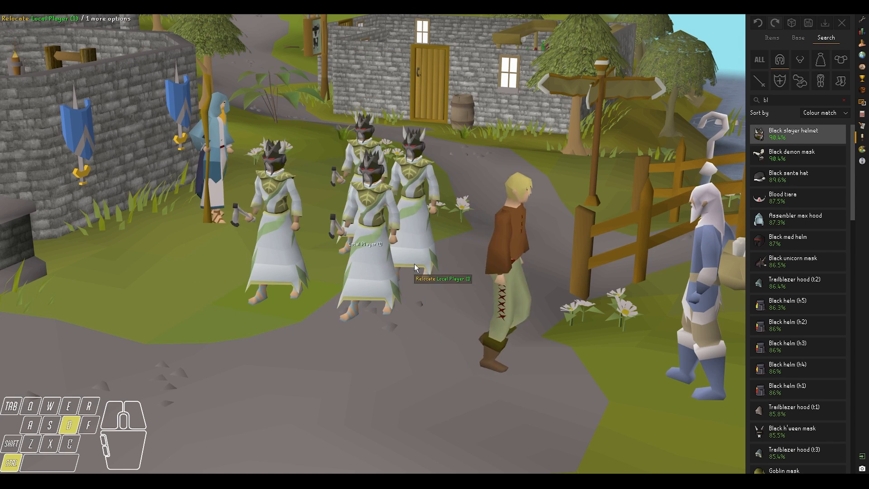
# Step: Return to the full plugin list and enable the Blindfold plugin
pyautogui.click(862, 21)
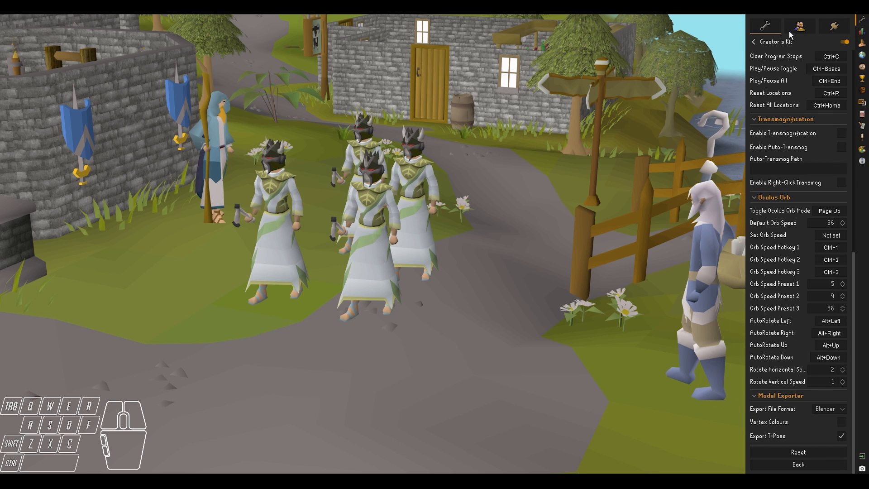
pyautogui.click(765, 25)
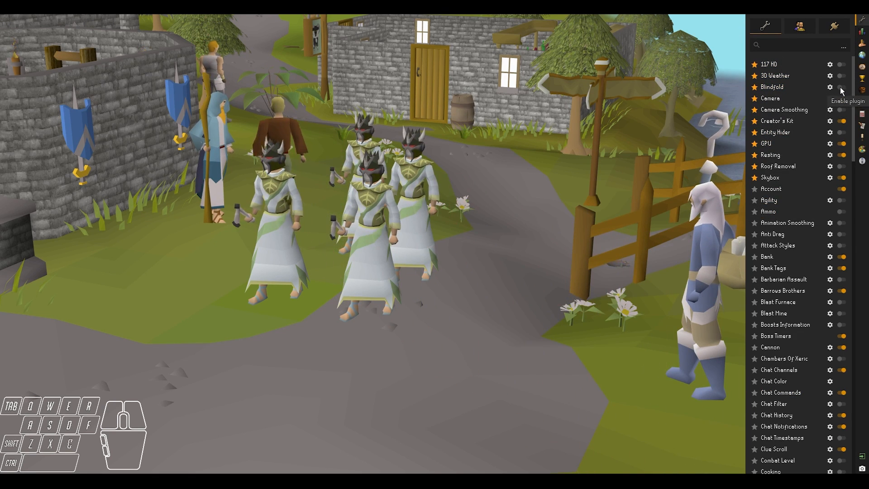
pyautogui.click(842, 87)
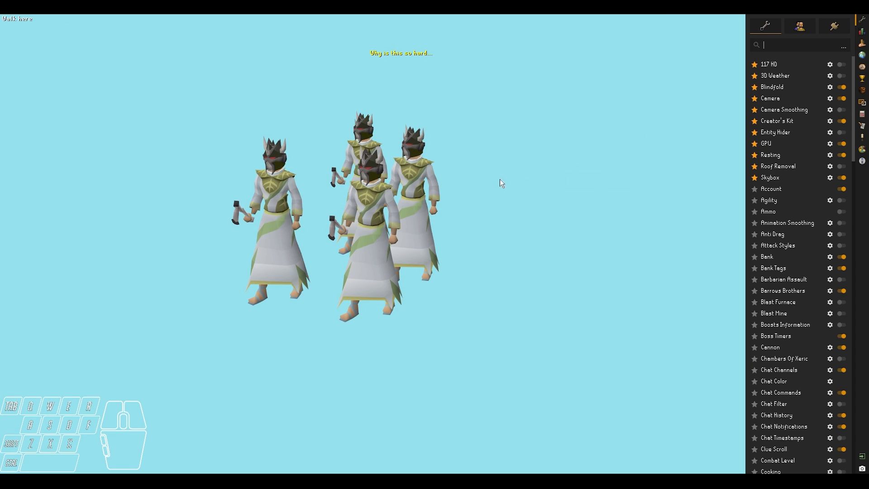
# Step: Relocate the Local Player (2) copy away from the other player copies and turn it to face them
pyautogui.moveTo(500, 179); pyautogui.dragTo(266, 208, button='middle')
pyautogui.press('w')
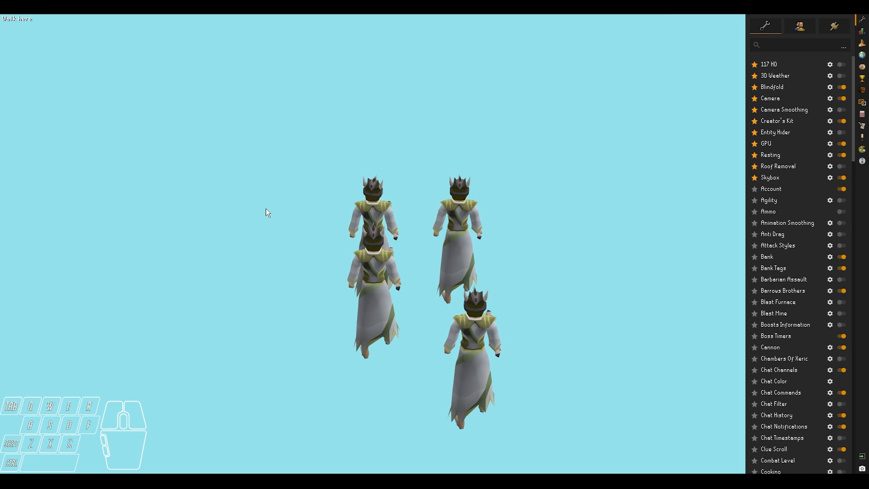
pyautogui.press('w')
pyautogui.moveTo(405, 261); pyautogui.dragTo(397, 240, button='middle')
pyautogui.press('ctrl')
pyautogui.keyDown('ctrl'); pyautogui.click(410, 251); pyautogui.keyUp('ctrl')
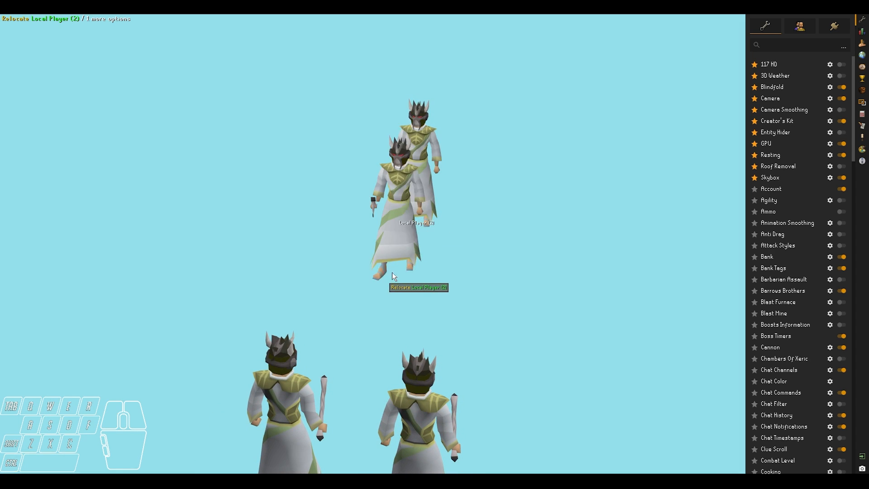
# Step: In the Blindfold settings, switch off Show UI and switch on Show Terrain, Show Scenery and Show Entities
pyautogui.moveTo(391, 272); pyautogui.dragTo(444, 256, button='middle')
pyautogui.hotkey('shift', 'w')
pyautogui.hotkey('shift', 'f')
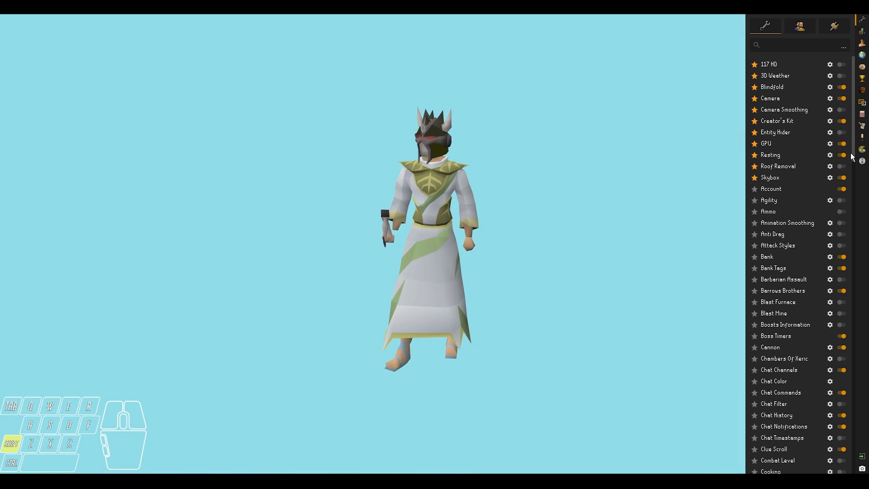
pyautogui.hotkey('shift', 'f')
pyautogui.click(830, 89)
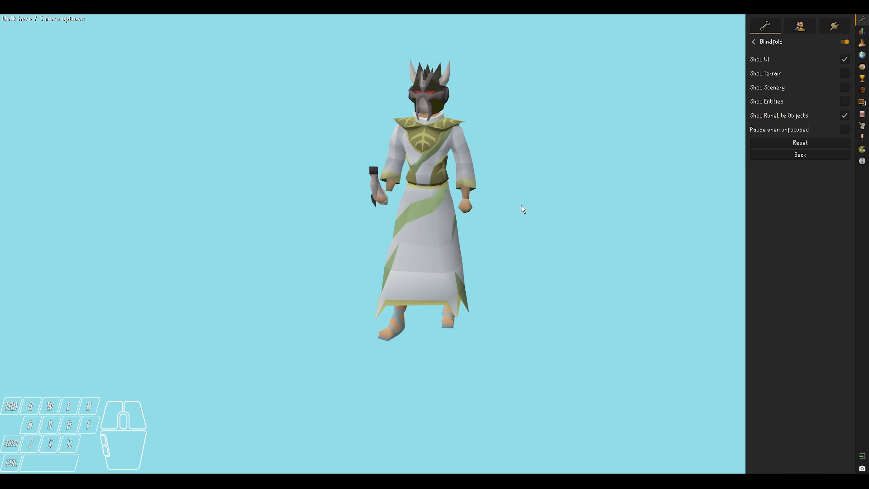
pyautogui.press('s')
pyautogui.moveTo(464, 268)
pyautogui.mouseDown(button='middle')
pyautogui.moveTo(455, 322)
pyautogui.moveTo(452, 270)
pyautogui.mouseUp(button='middle')
pyautogui.press('s')
pyautogui.press('w')
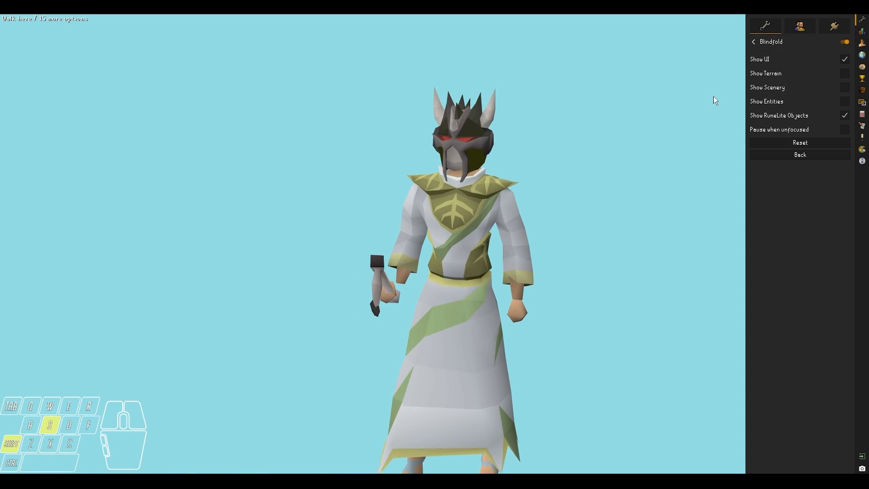
pyautogui.click(845, 60)
pyautogui.click(845, 74)
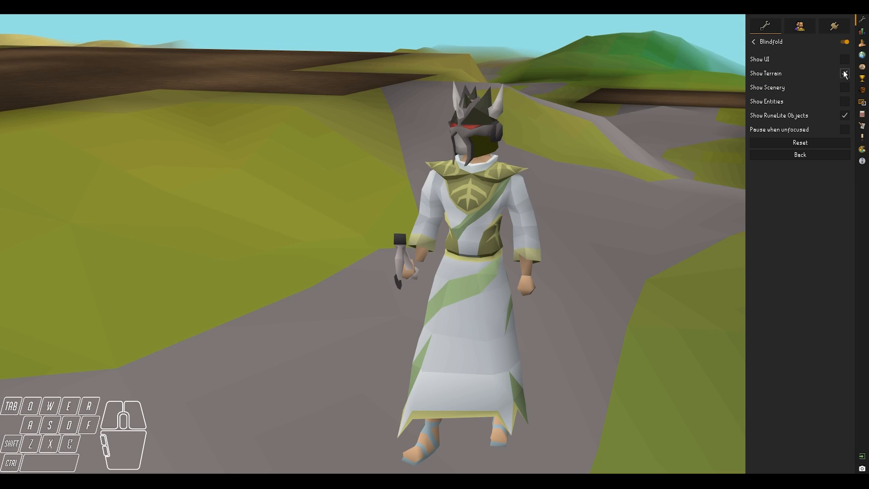
pyautogui.click(844, 87)
pyautogui.click(844, 102)
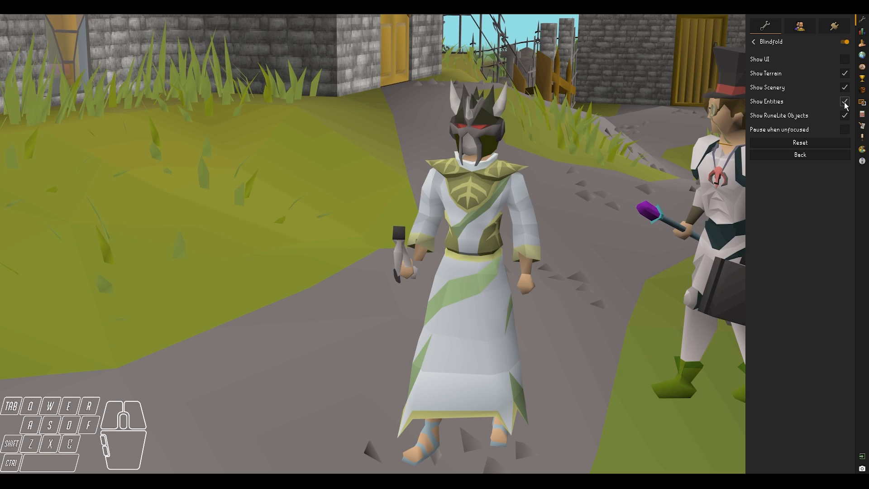
# Step: Switch off Show Entities, Show Scenery and Show Terrain again, and switch Show UI back on
pyautogui.click(845, 102)
pyautogui.click(844, 87)
pyautogui.click(845, 73)
pyautogui.click(842, 59)
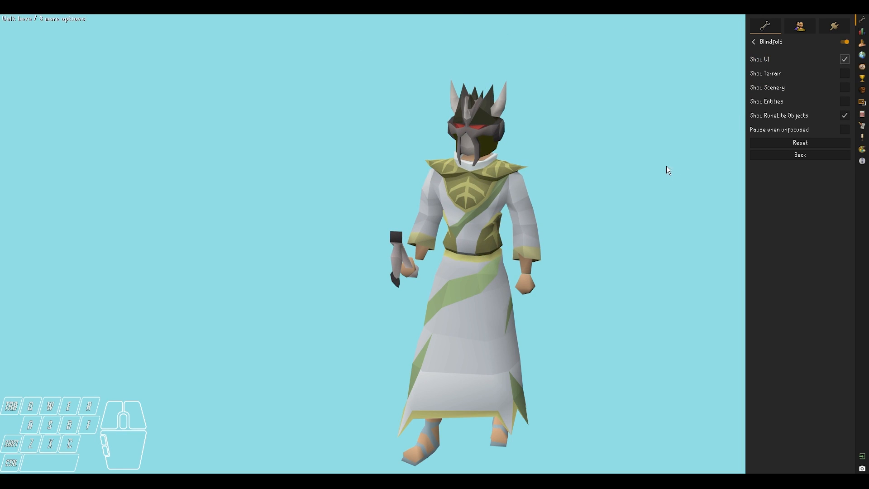
pyautogui.hotkey('shift', 's')
pyautogui.hotkey('shift', 'd')
pyautogui.keyDown('shift'); pyautogui.moveTo(627, 199); pyautogui.dragTo(633, 205, button='middle'); pyautogui.keyUp('shift')
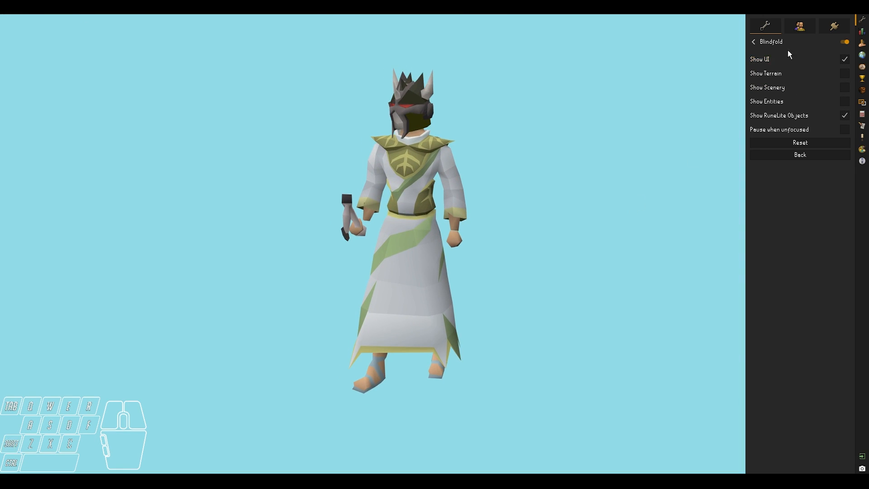
# Step: Set the Skybox plugin's overworld sky color to the saved green #00FF57
pyautogui.click(755, 41)
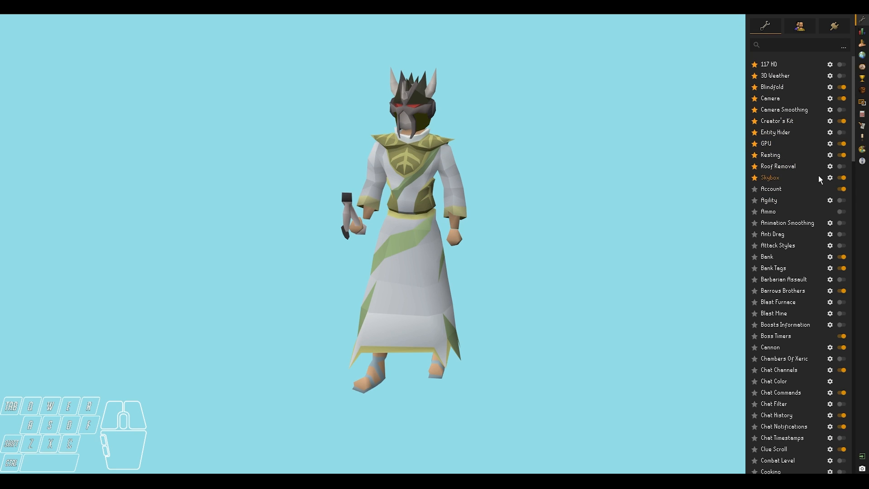
pyautogui.click(830, 177)
pyautogui.click(822, 56)
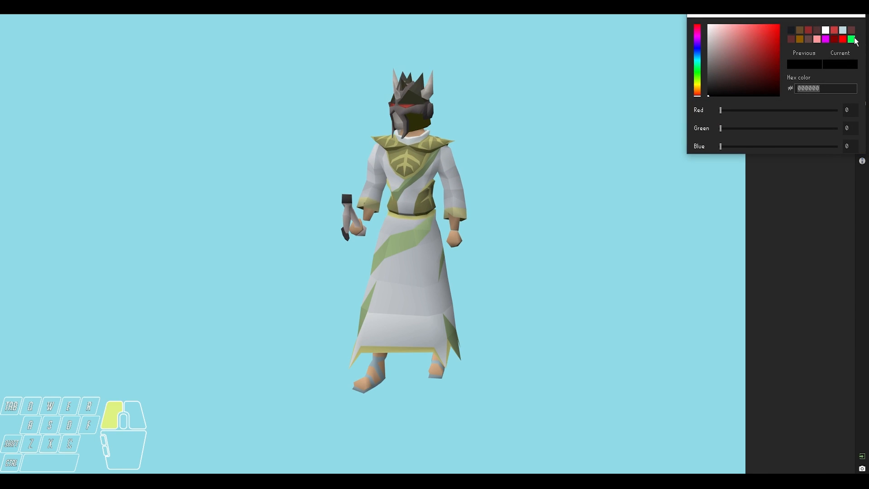
pyautogui.click(851, 40)
pyautogui.click(638, 86)
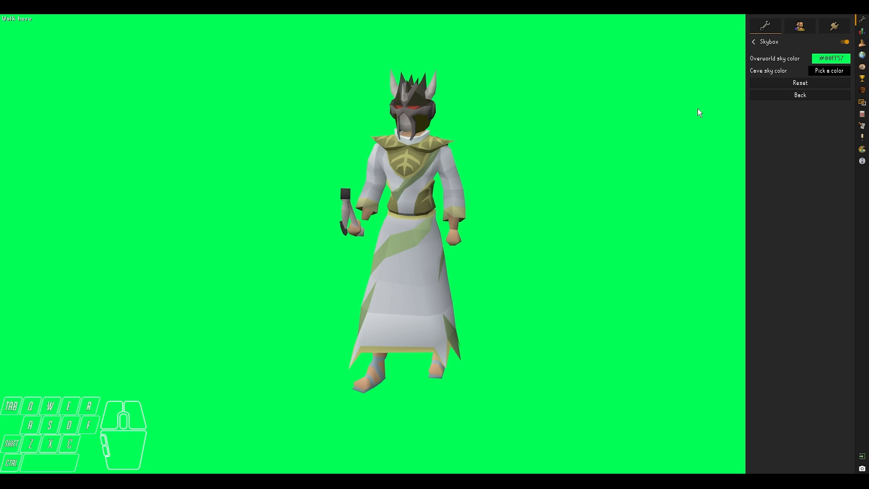
# Step: Reset the overworld sky color and disable the Blindfold plugin
pyautogui.rightClick(786, 58)
pyautogui.click(793, 65)
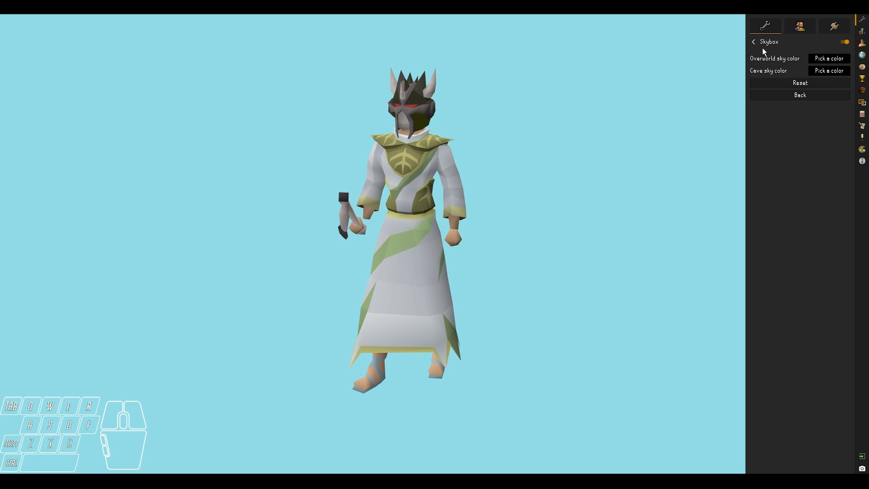
pyautogui.click(761, 43)
pyautogui.click(843, 88)
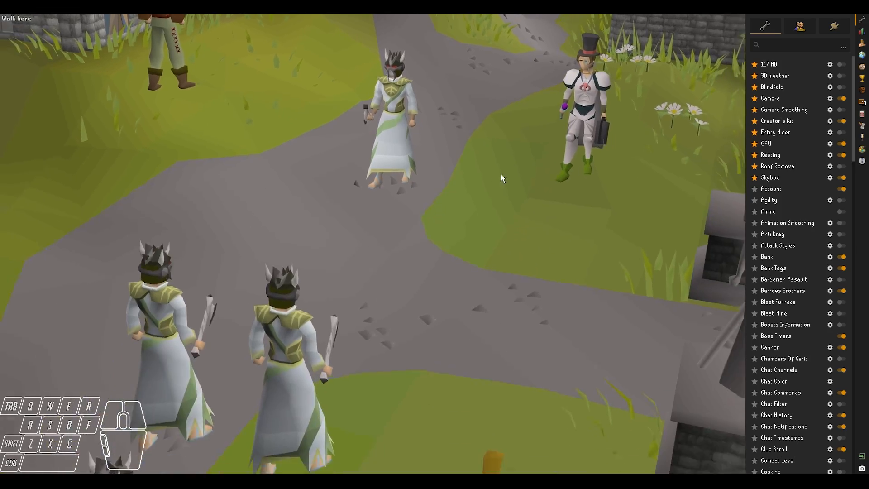
# Step: Open the Creator's Kit toolbox with the list of placed objects
pyautogui.scroll(-5, 498, 184)
pyautogui.press('d')
pyautogui.moveTo(491, 209); pyautogui.dragTo(629, 265, button='middle')
pyautogui.hotkey('shift', 'w')
pyautogui.press('r')
pyautogui.press('a')
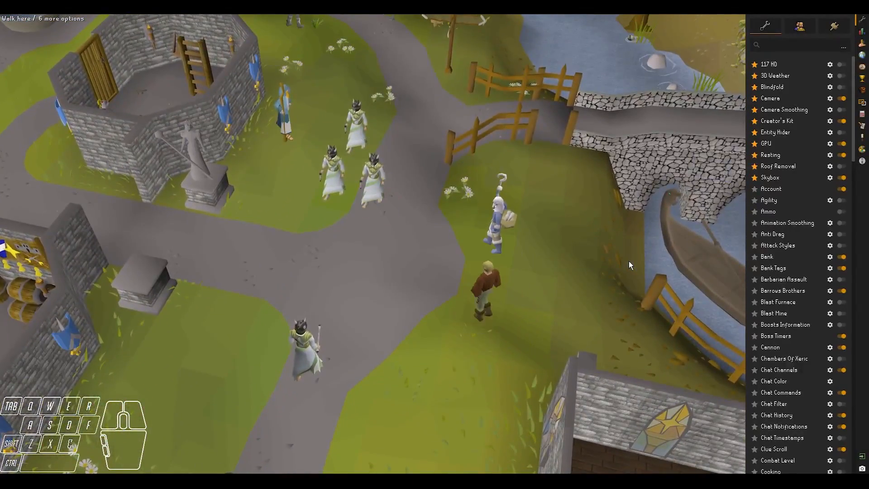
pyautogui.press('w')
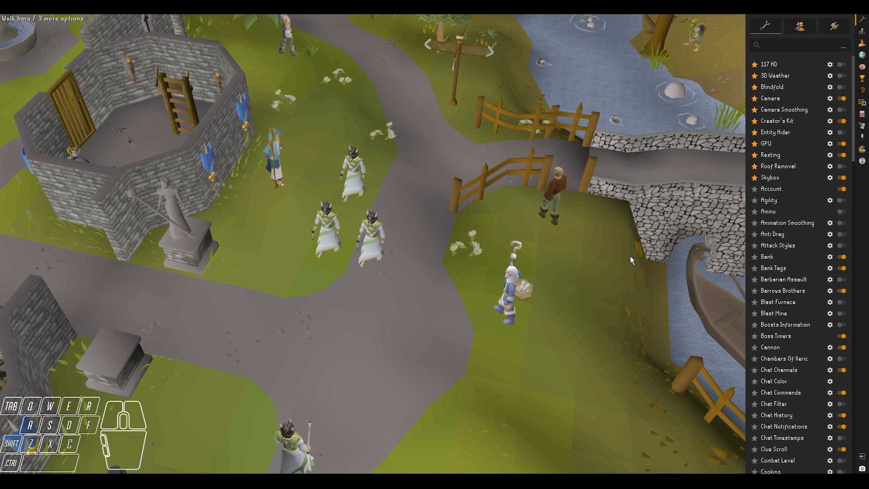
pyautogui.click(862, 149)
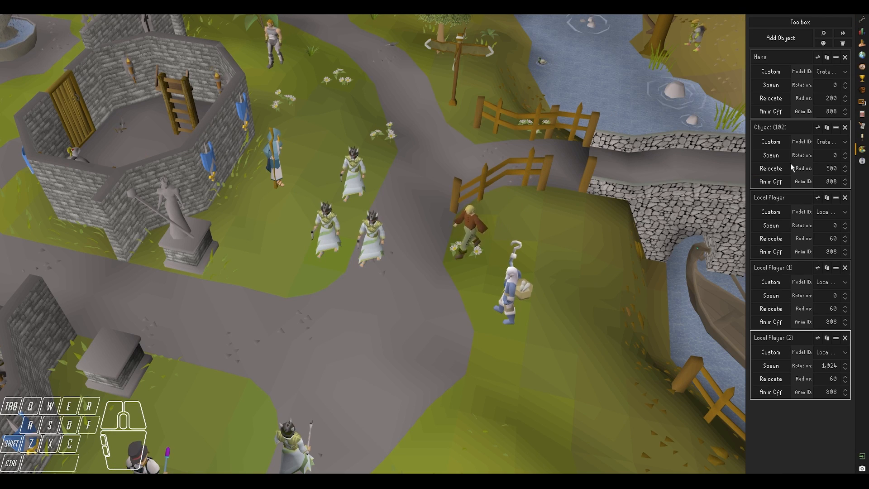